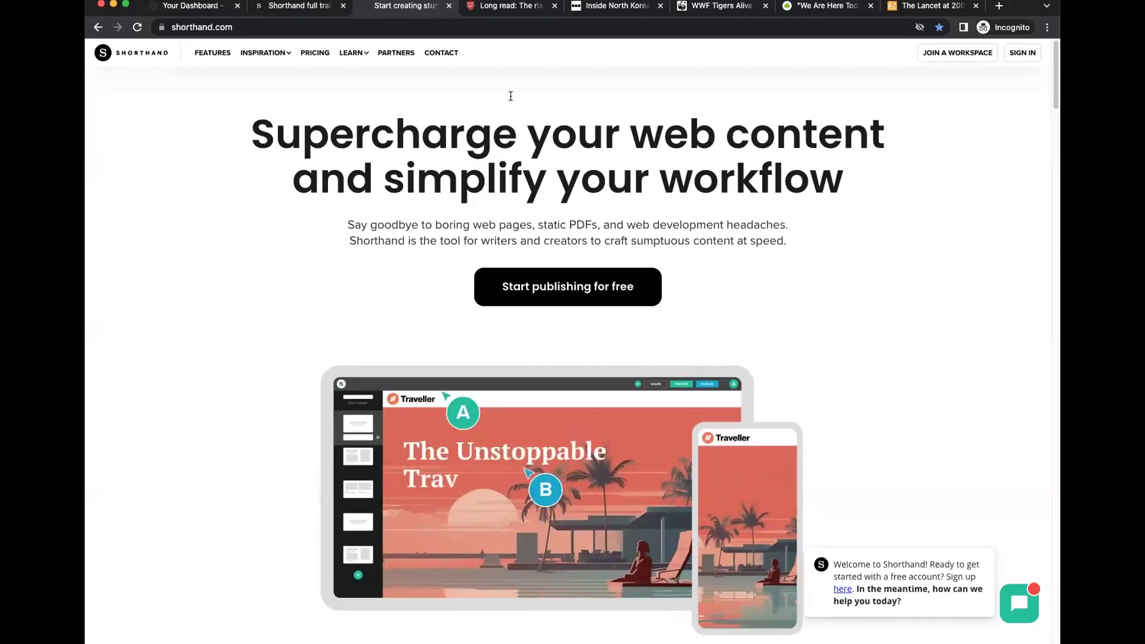
Visit the Inspiration Use Cases and Case Studies pages, ending on Example Stories.
click(263, 53)
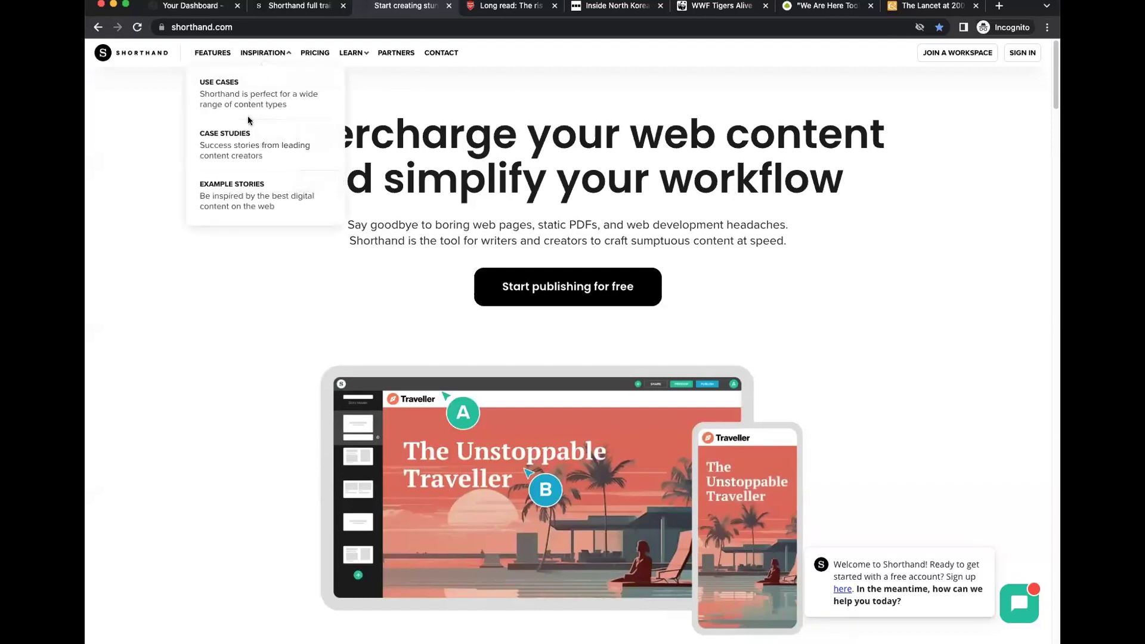
click(254, 101)
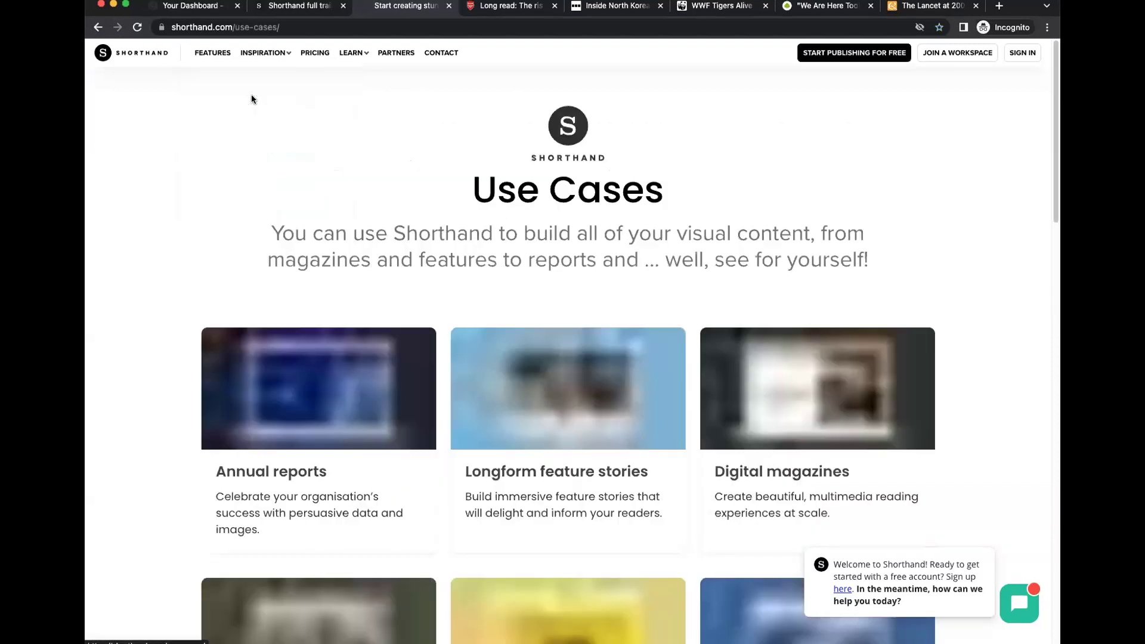
click(265, 54)
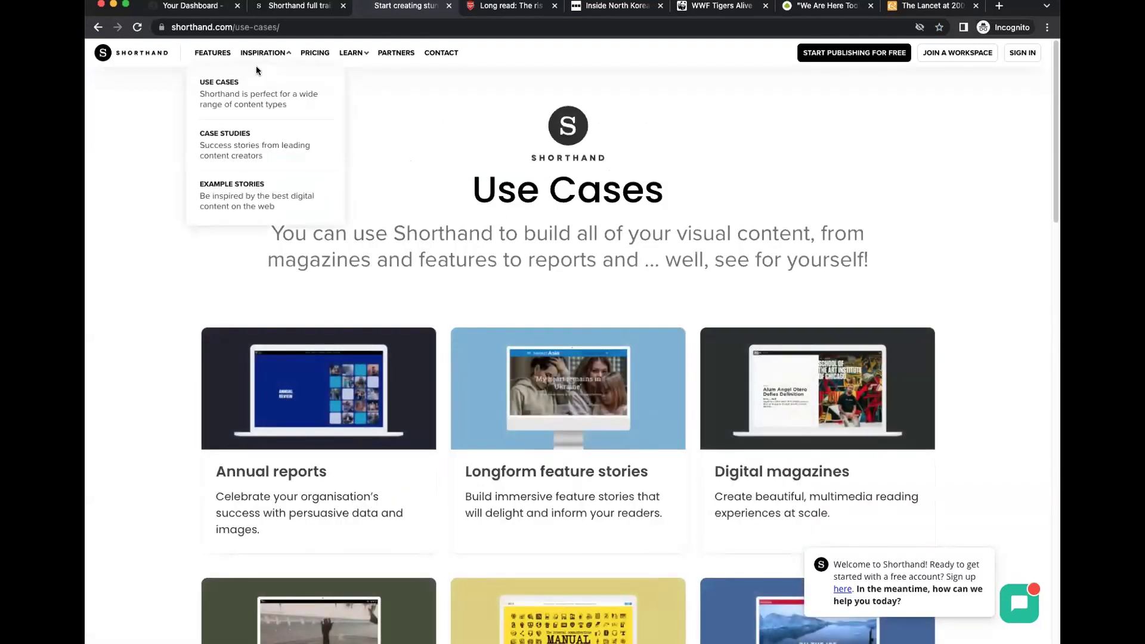
click(251, 141)
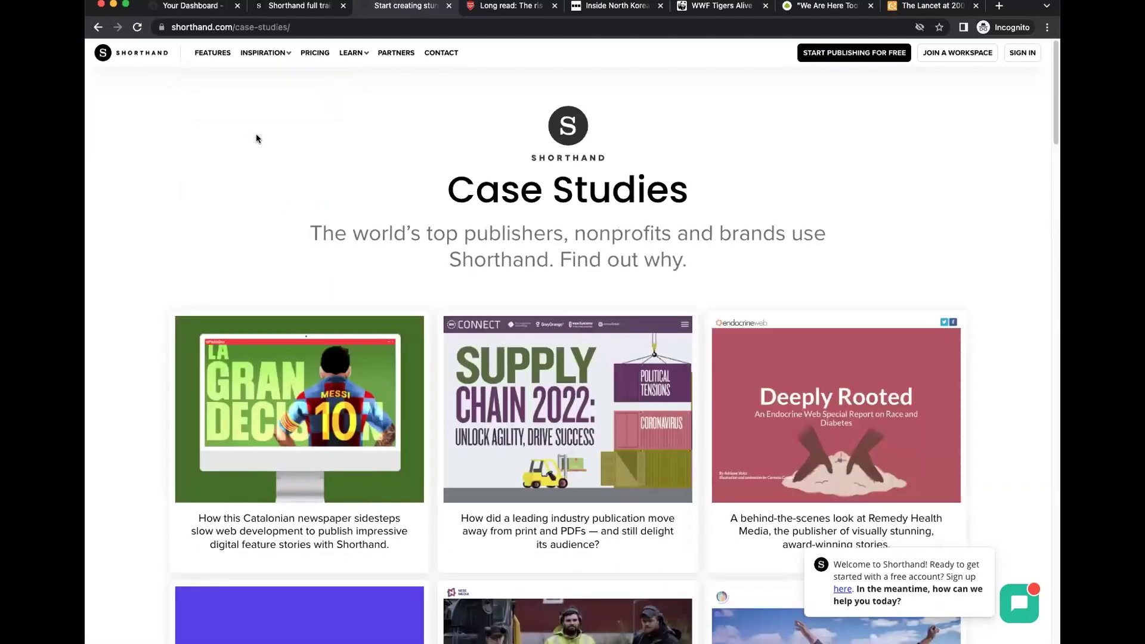
click(271, 55)
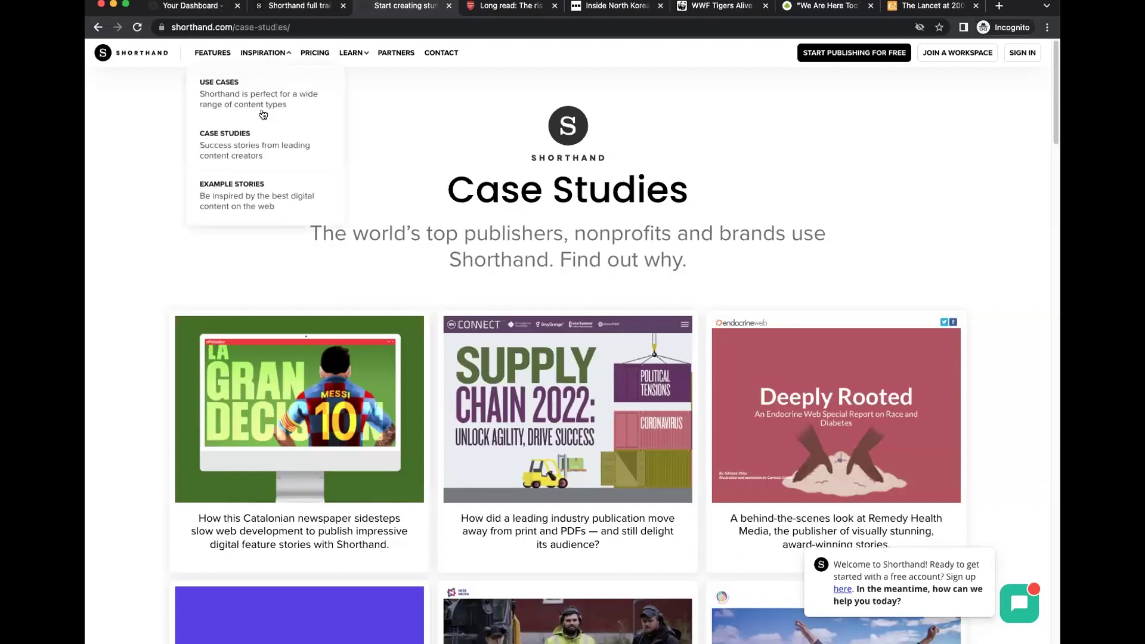
click(250, 194)
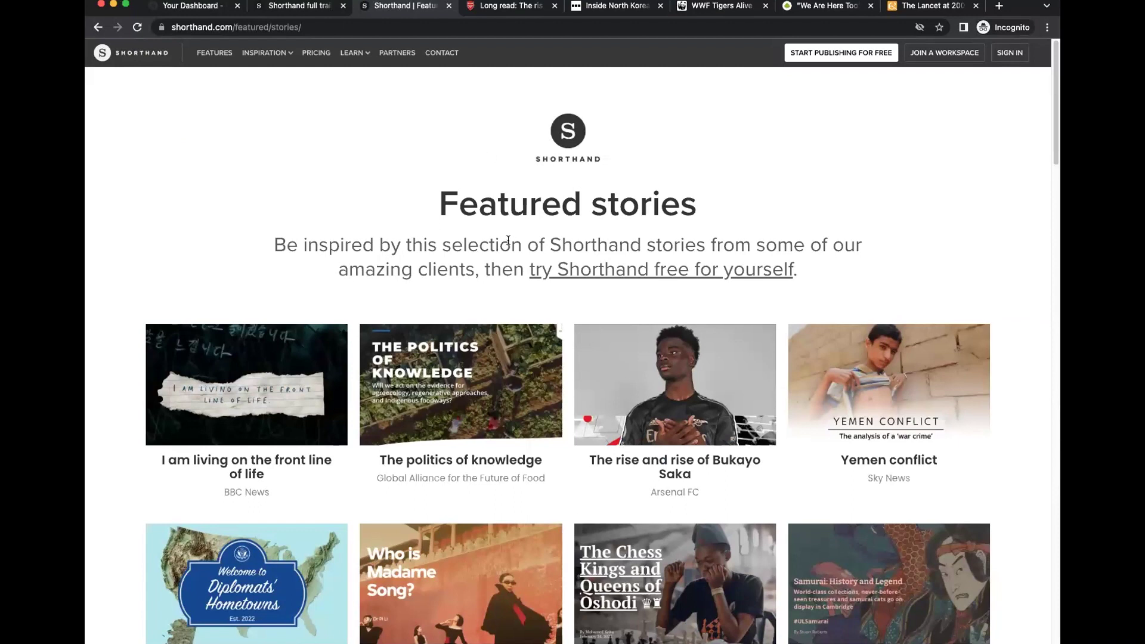
Browse the Featured stories grid, then go to the Pricing page listing the Starter, Team, Business and Enterprise plans.
scroll(528, 274, down, 5)
scroll(525, 286, down, 2)
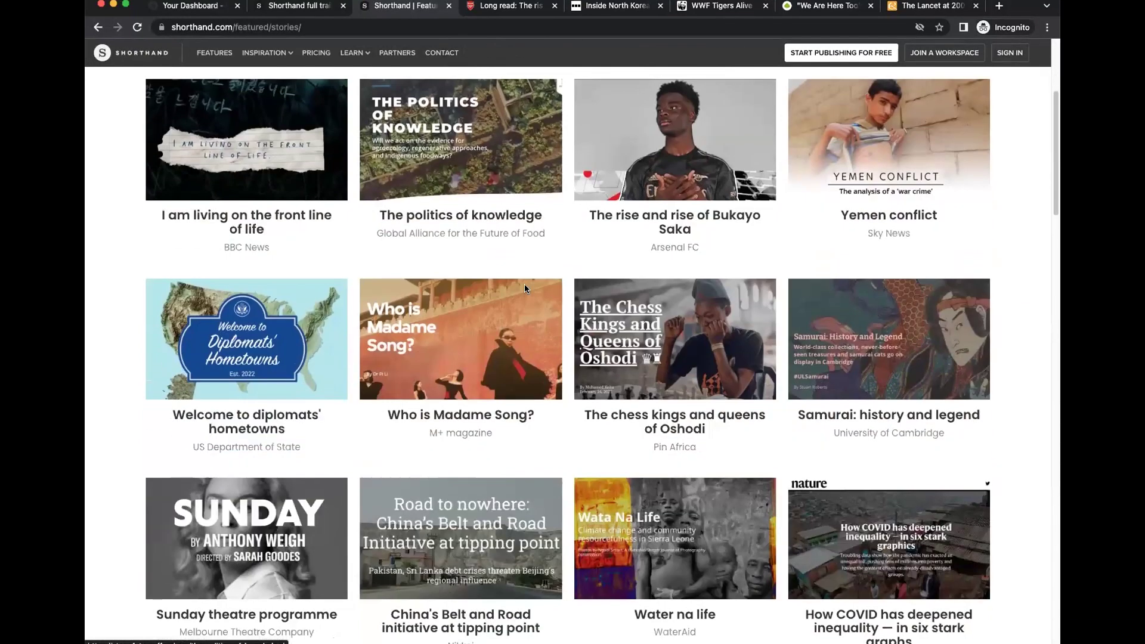
scroll(524, 284, up, 5)
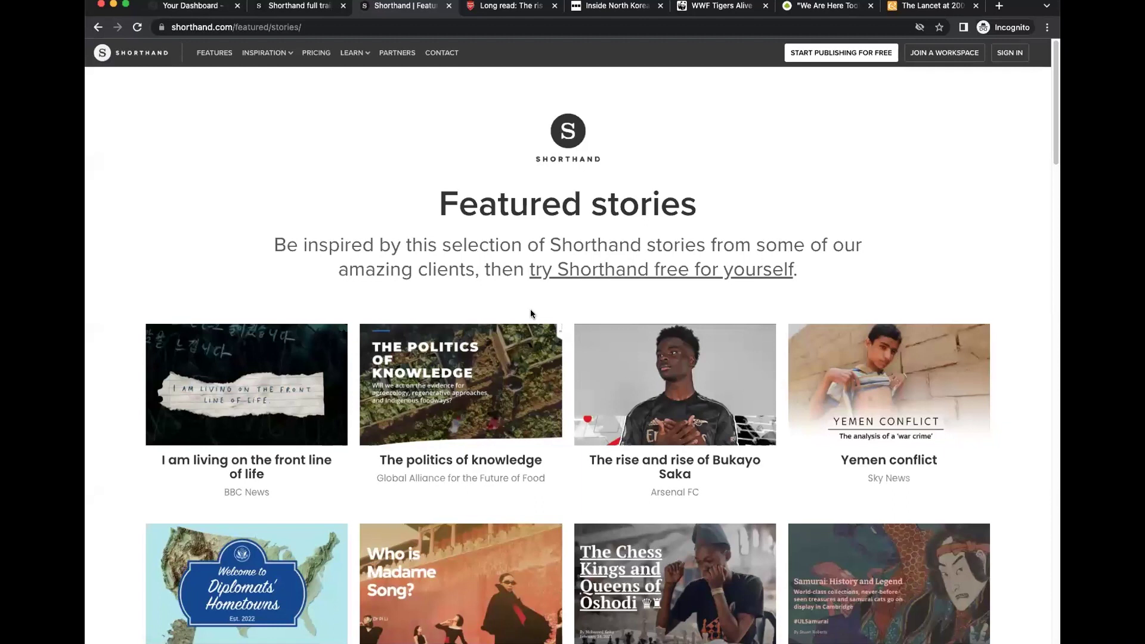
click(316, 55)
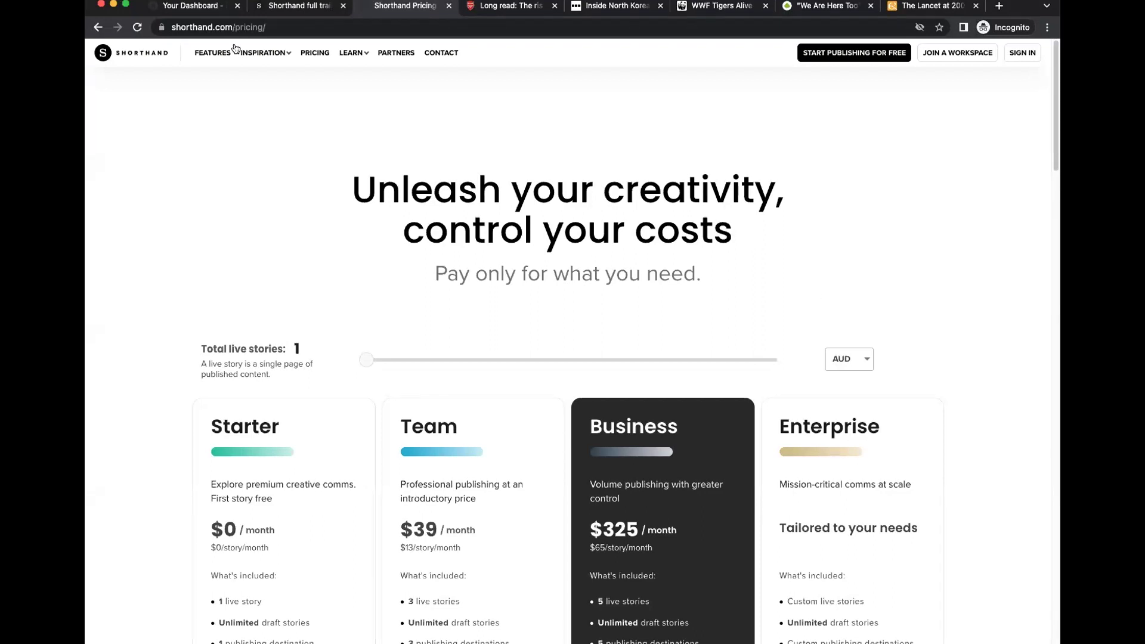
Go via Features to Inspiration > Example Stories, then switch to Arsenal's Bukayo Saka long read.
click(296, 6)
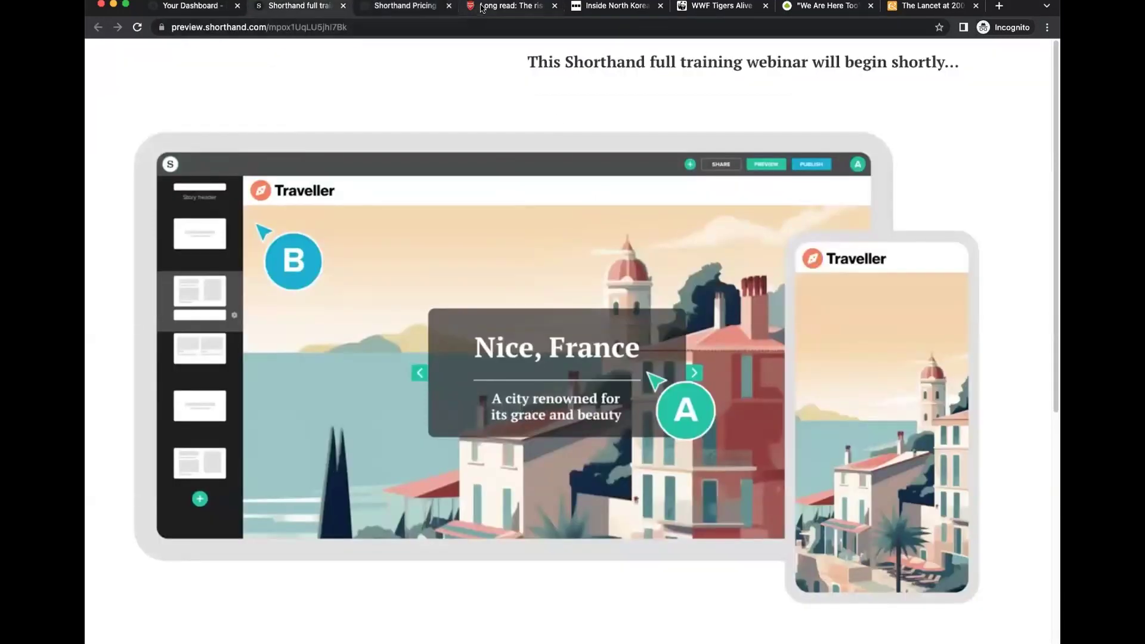
click(483, 7)
click(401, 6)
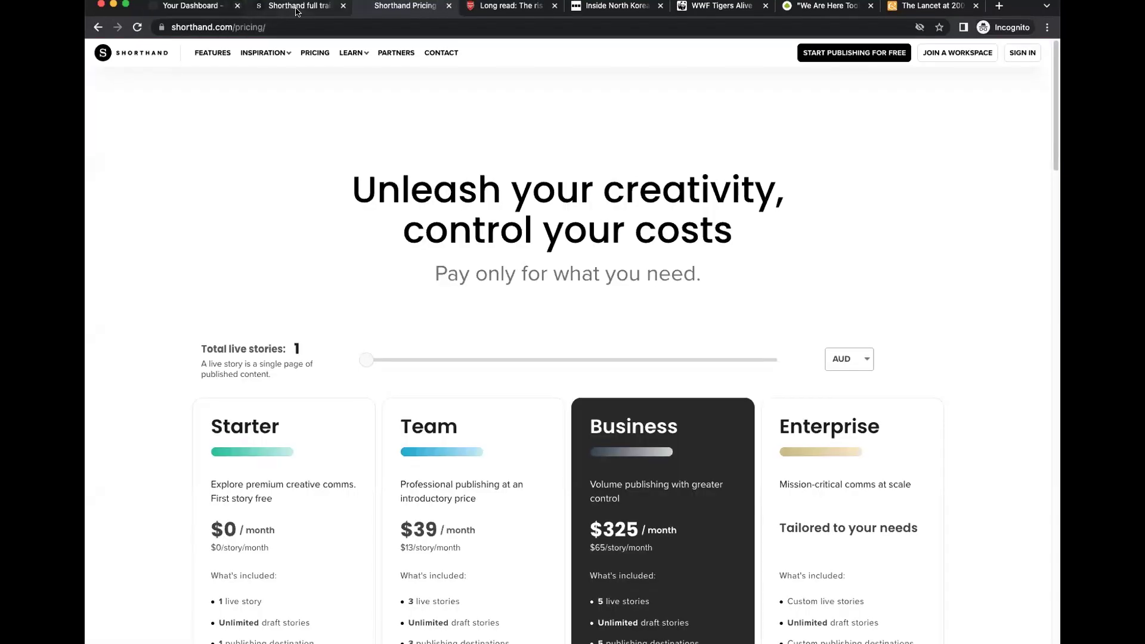
click(231, 54)
mouse_move(263, 52)
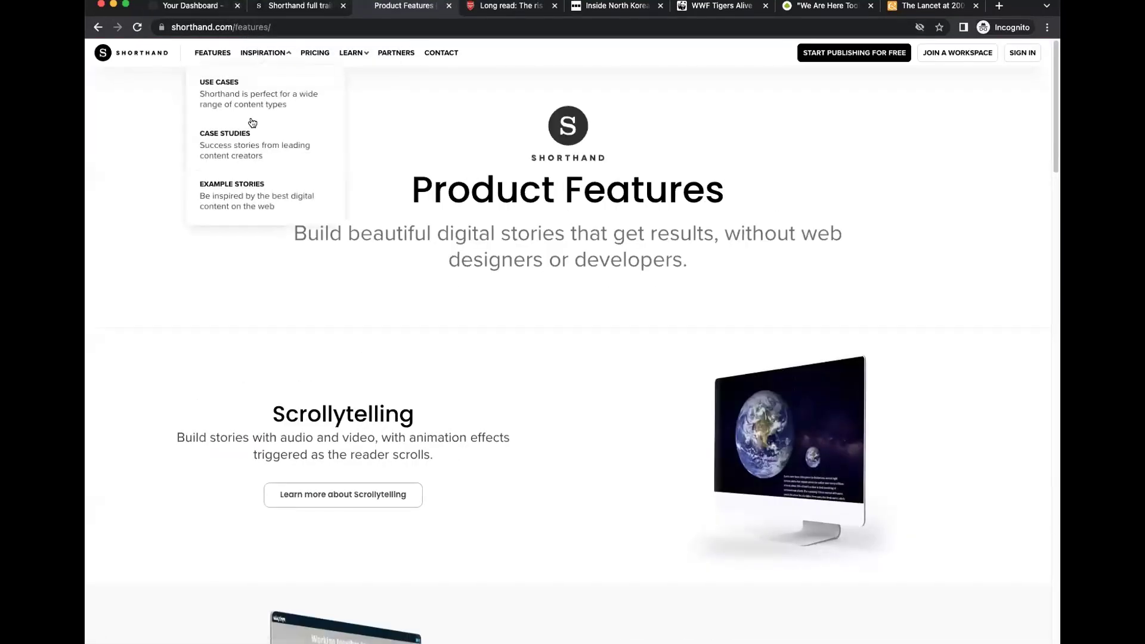
click(244, 190)
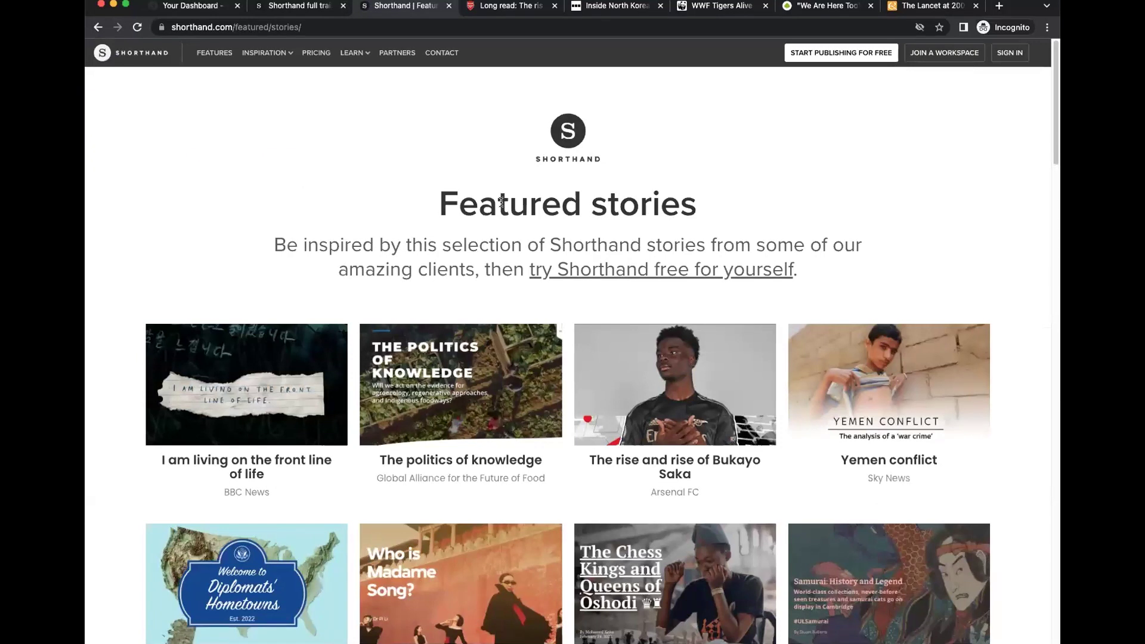
click(498, 8)
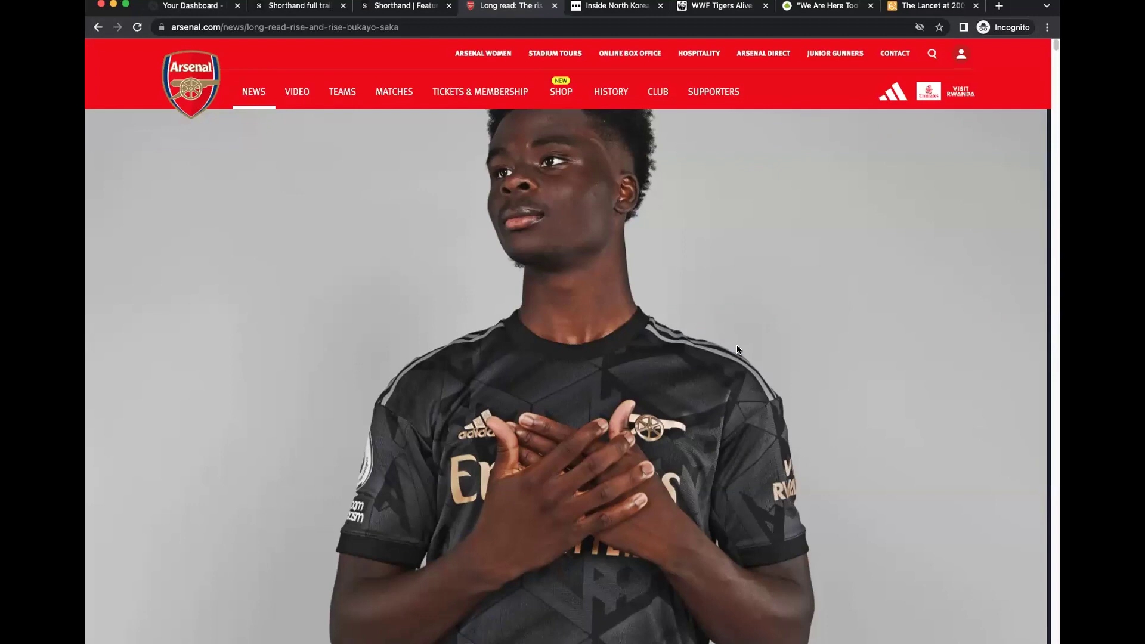
Scroll the Saka story past Season-by-Season and Class of 2018/19 to the closing cut-out portrait.
scroll(768, 417, down, 5)
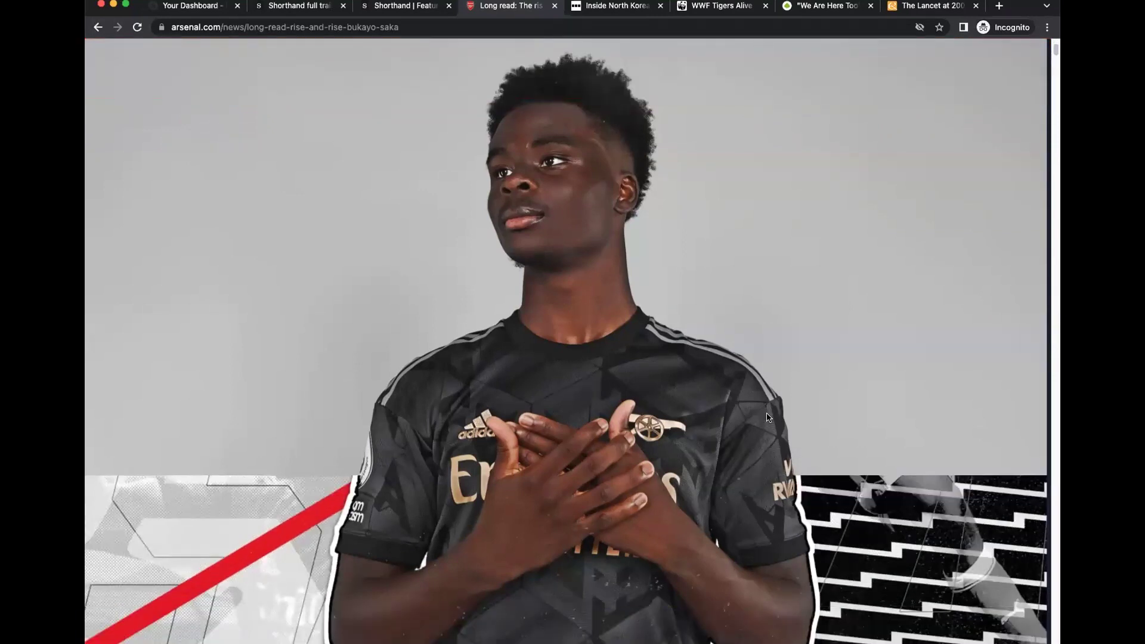
scroll(769, 417, down, 5)
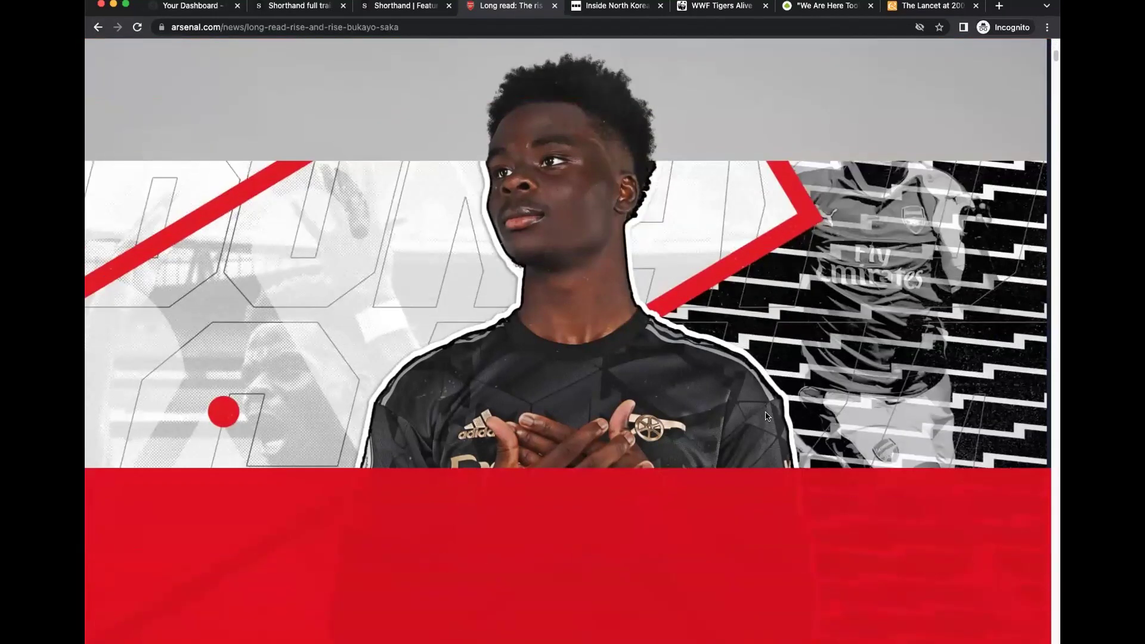
scroll(768, 416, down, 8)
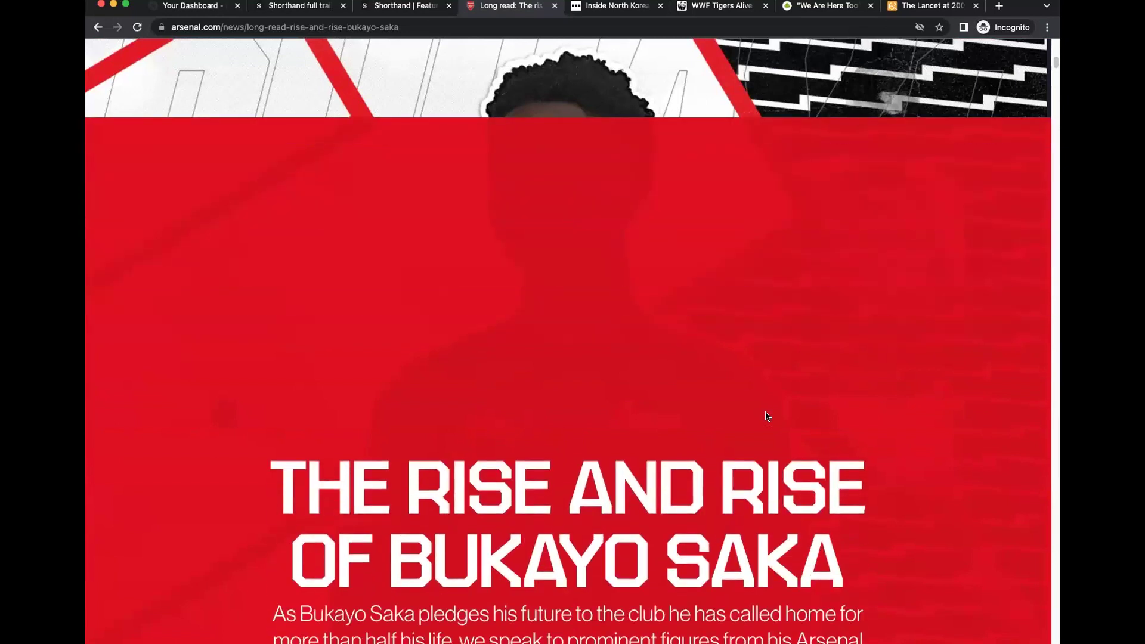
scroll(768, 416, down, 5)
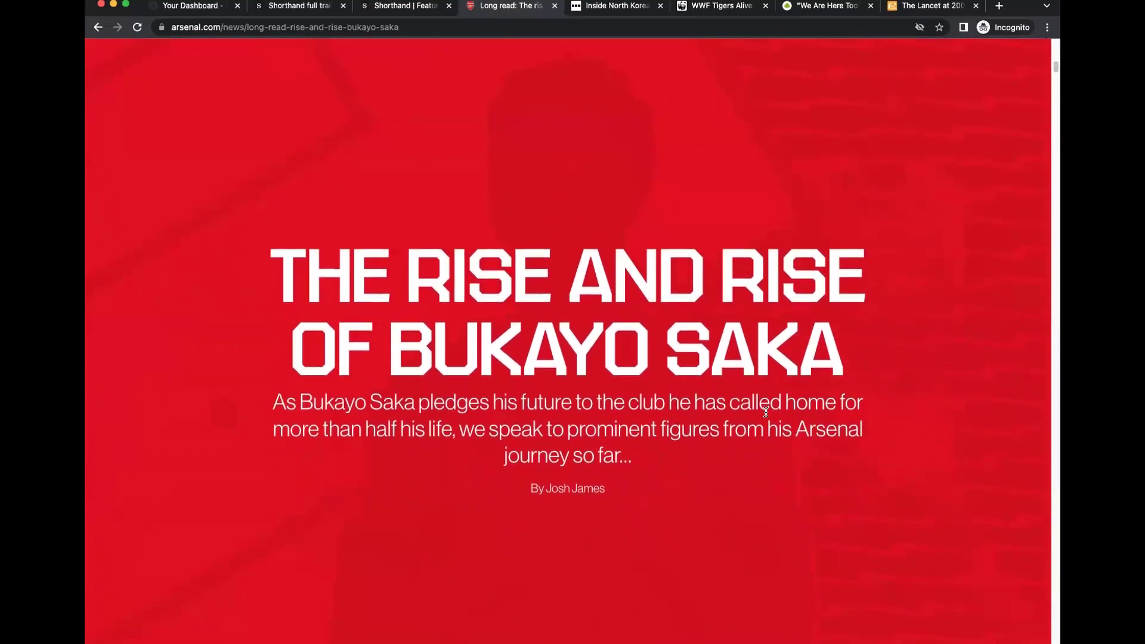
scroll(766, 412, down, 8)
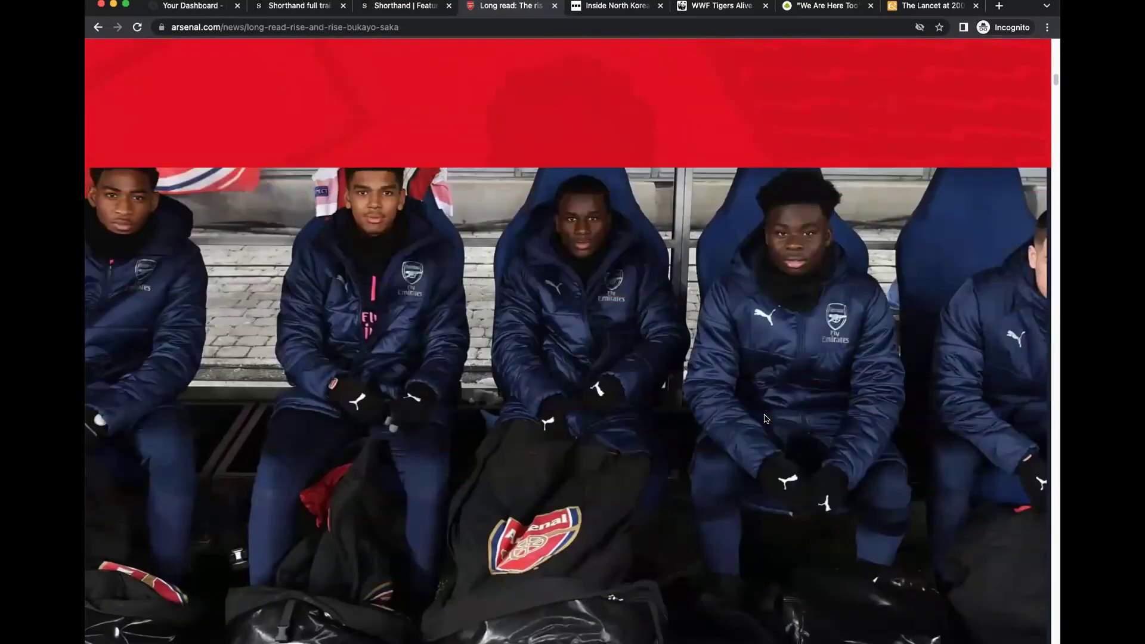
scroll(767, 419, down, 8)
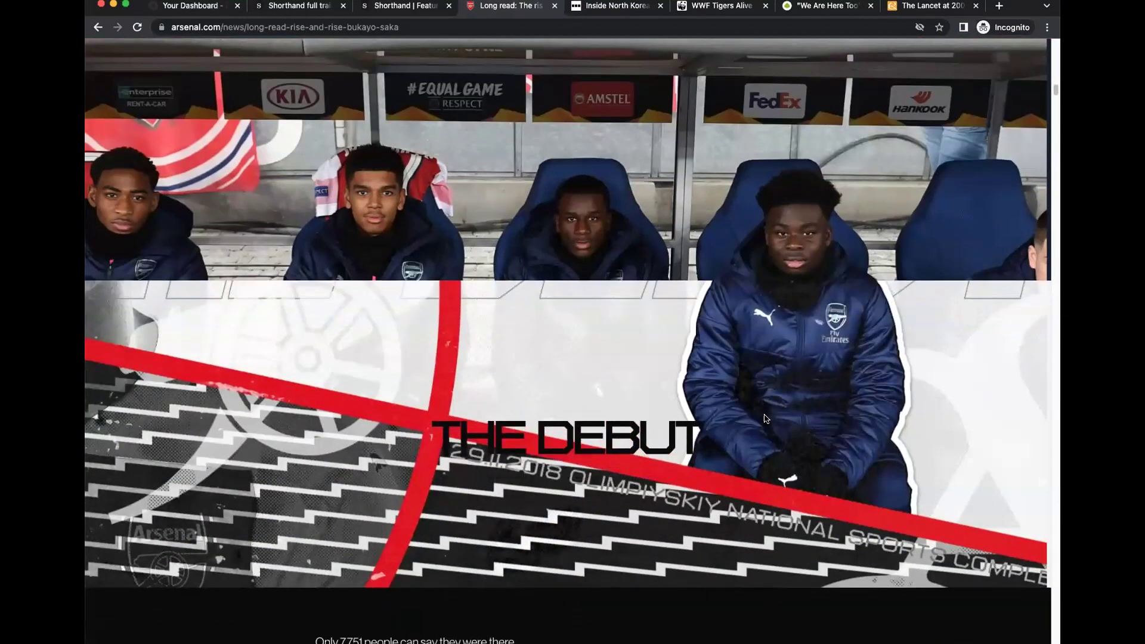
scroll(767, 418, down, 8)
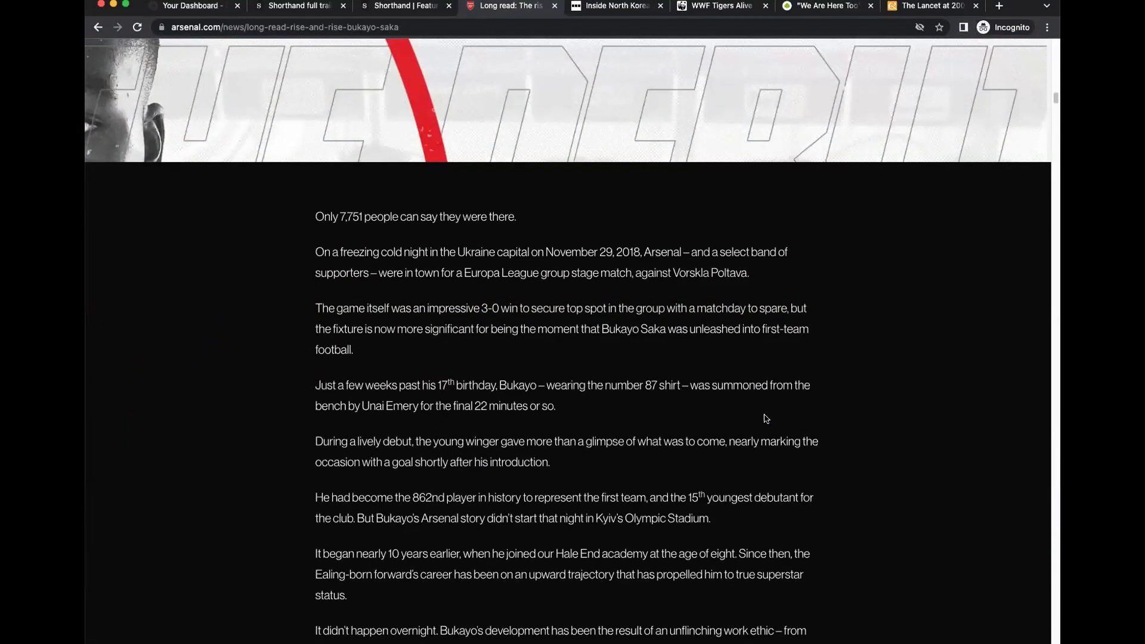
scroll(766, 418, down, 10)
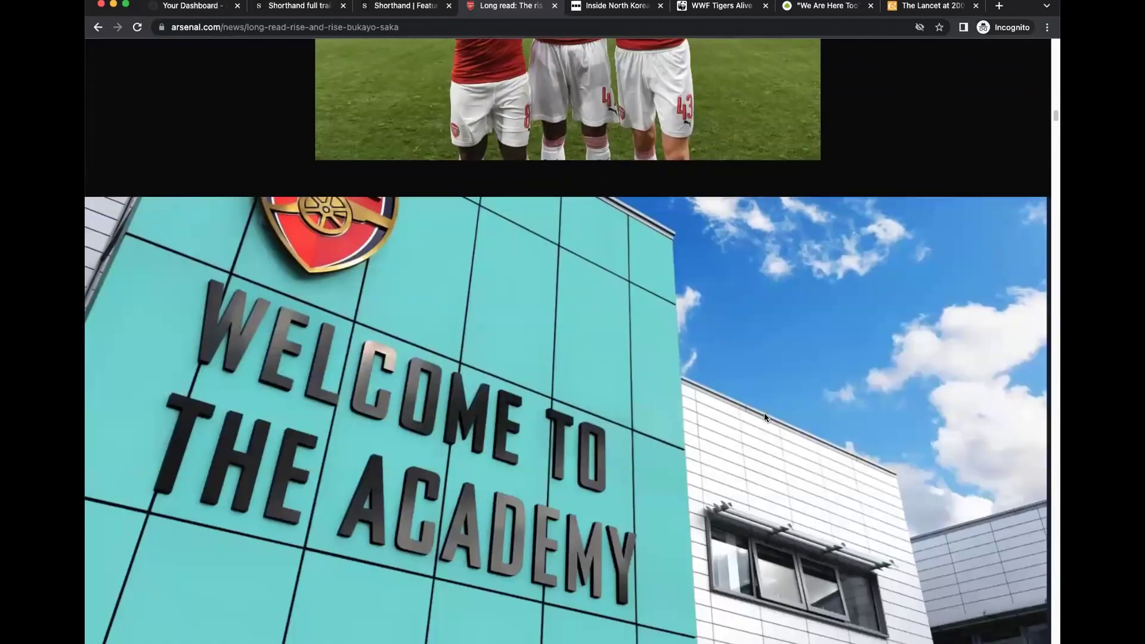
scroll(764, 412, down, 10)
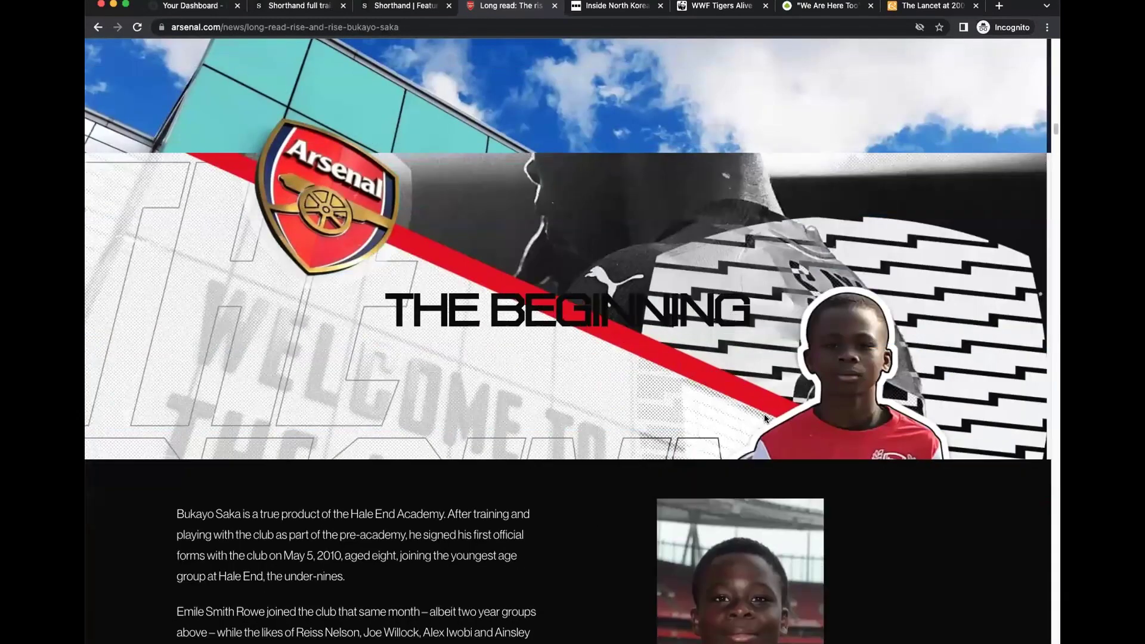
scroll(764, 418, down, 15)
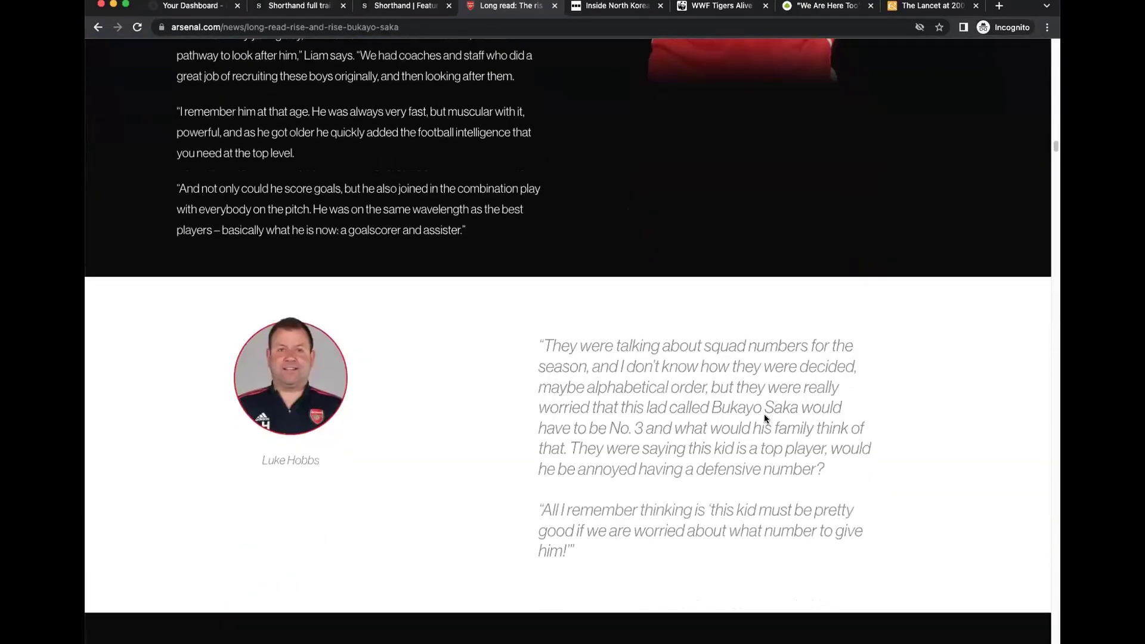
scroll(764, 418, down, 15)
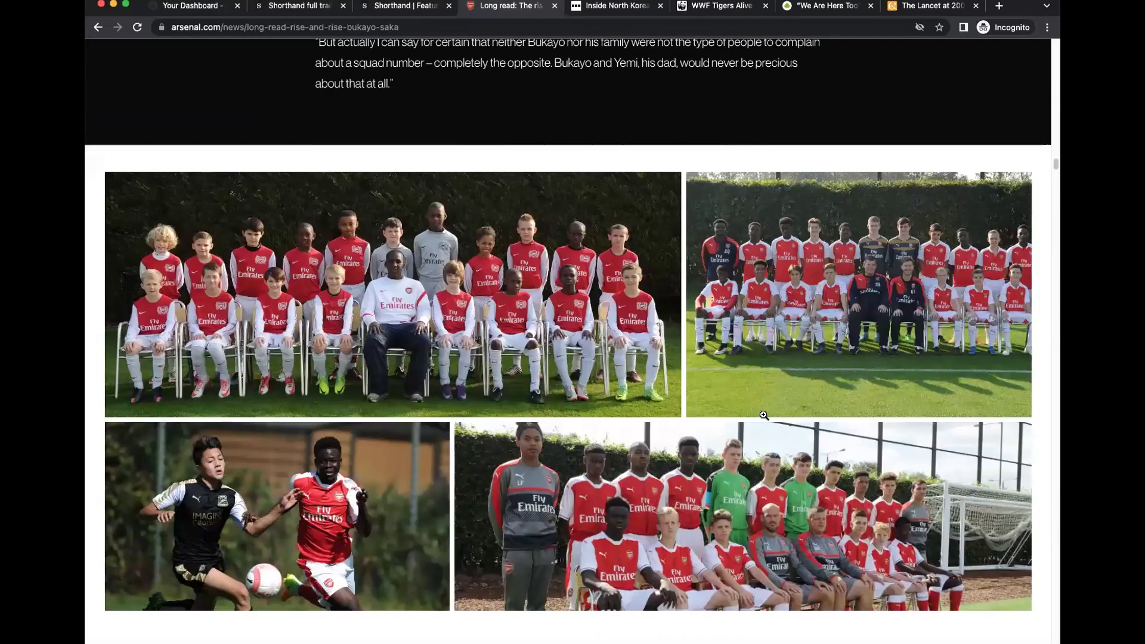
scroll(764, 415, down, 15)
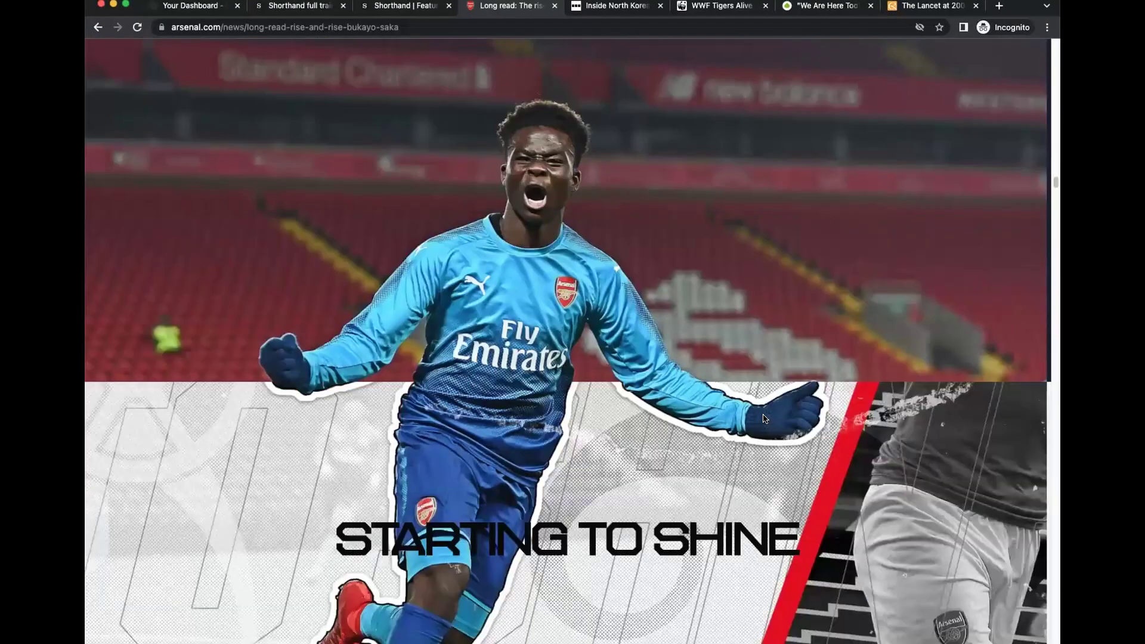
scroll(764, 418, down, 15)
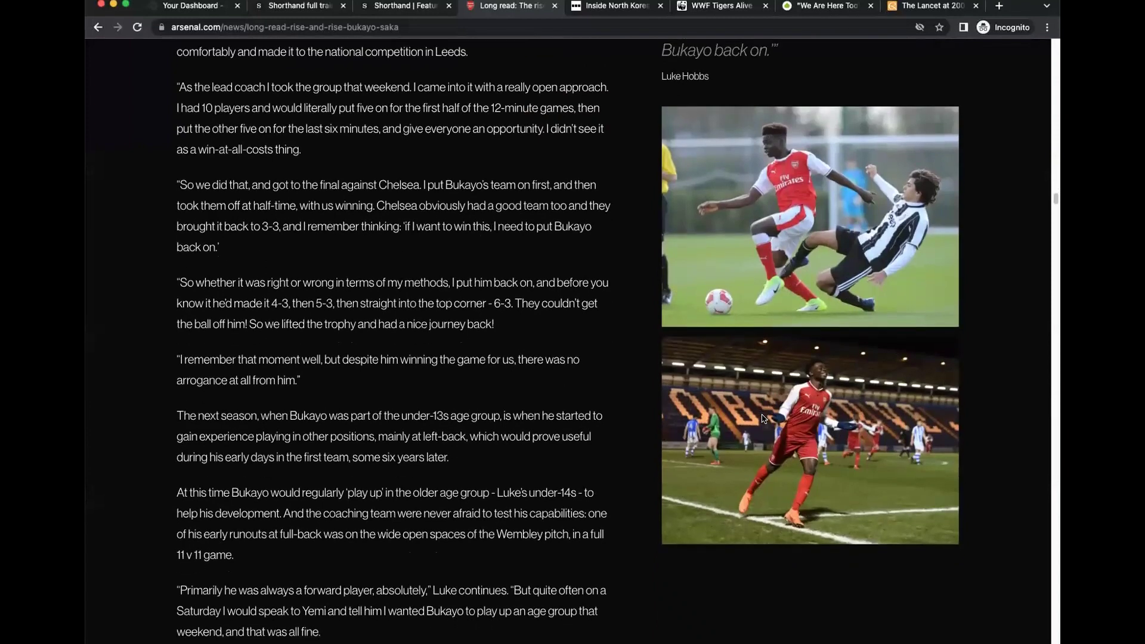
scroll(764, 418, down, 15)
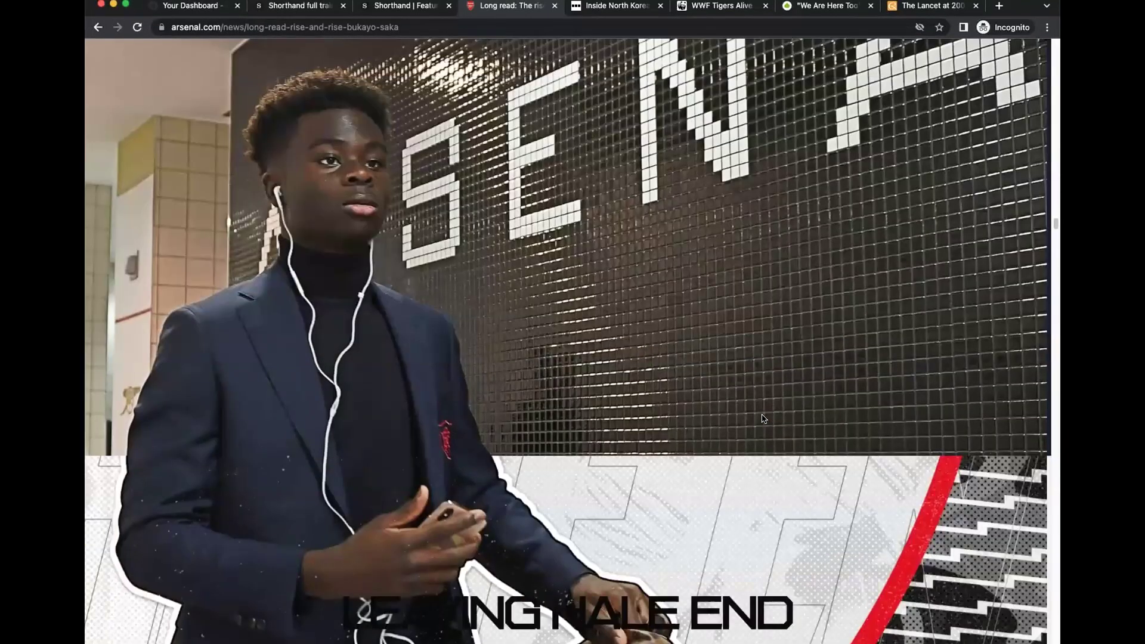
scroll(764, 419, down, 15)
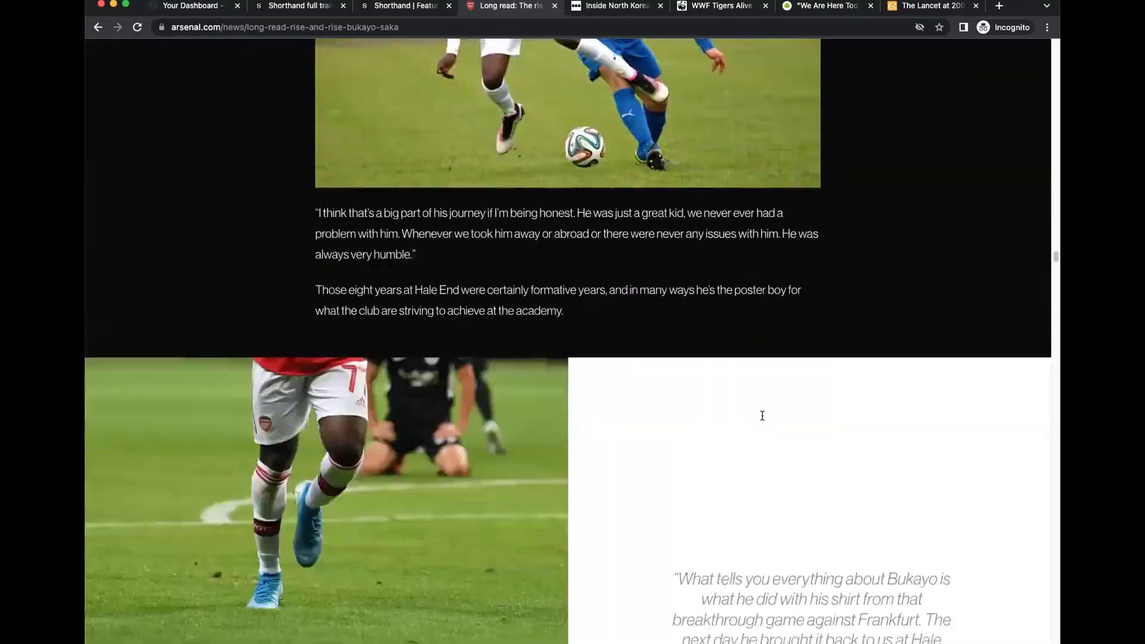
scroll(762, 416, down, 10)
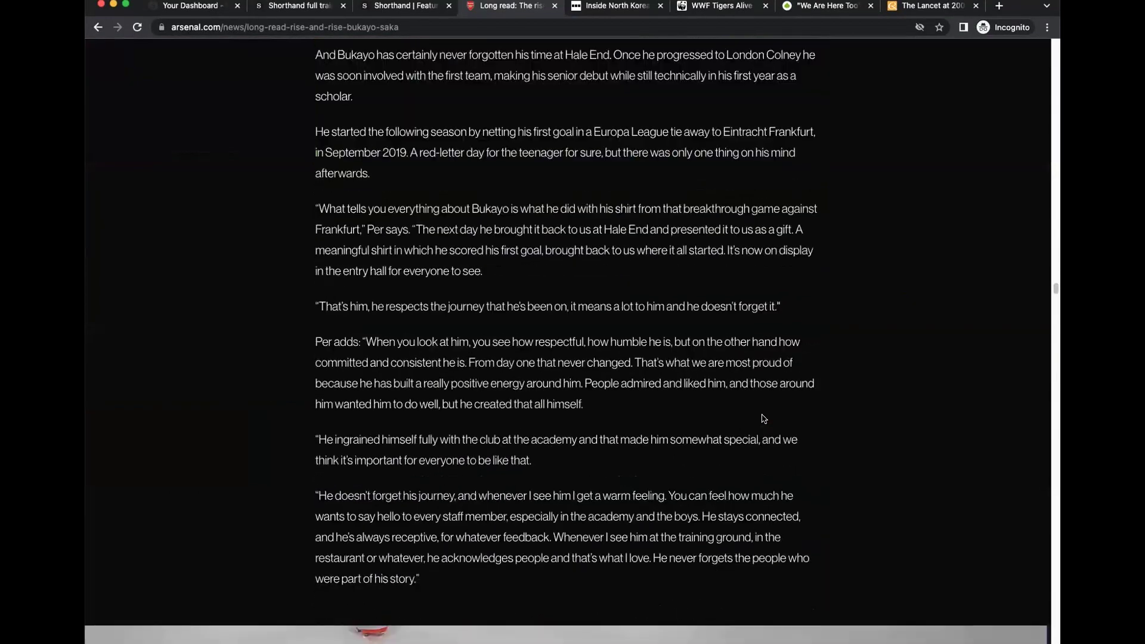
scroll(761, 418, down, 20)
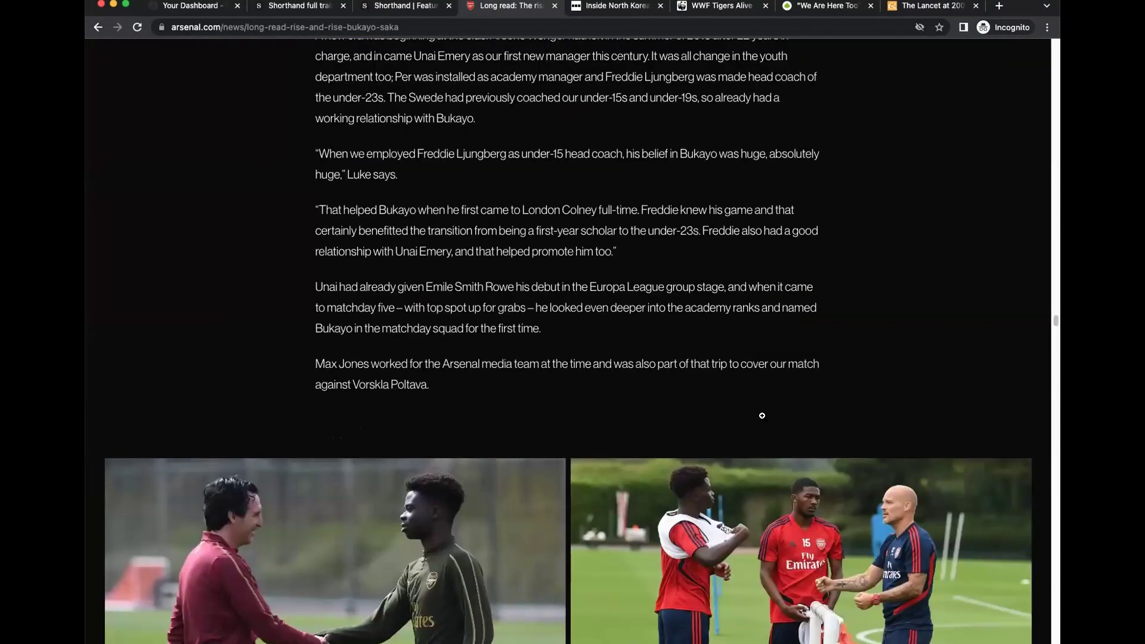
scroll(762, 415, down, 15)
scroll(1011, 348, down, 20)
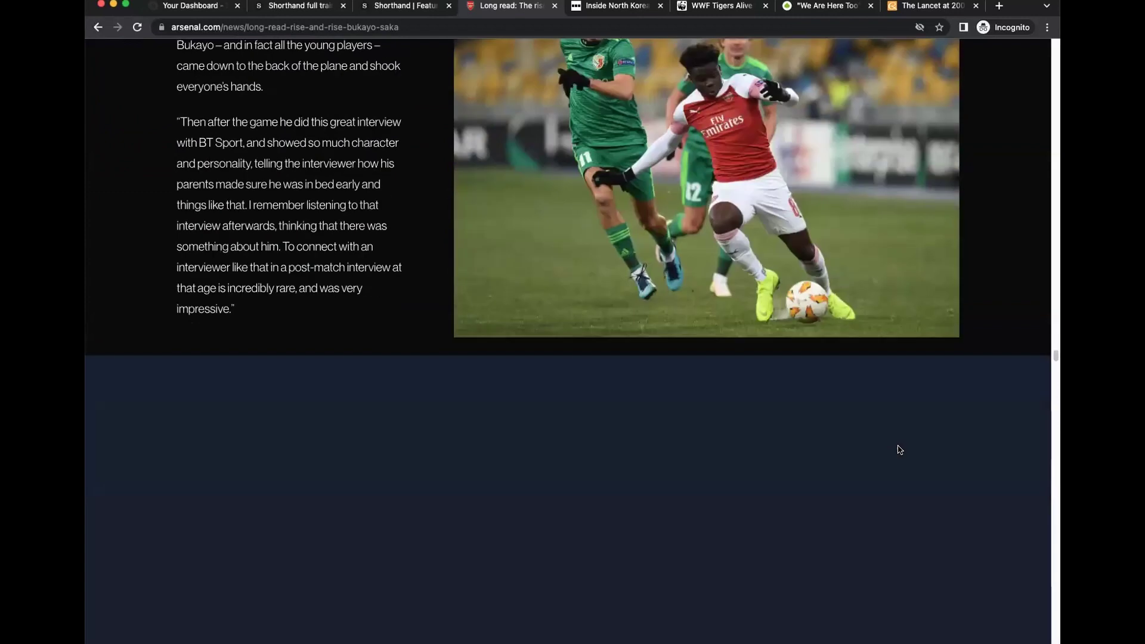
scroll(887, 460, down, 20)
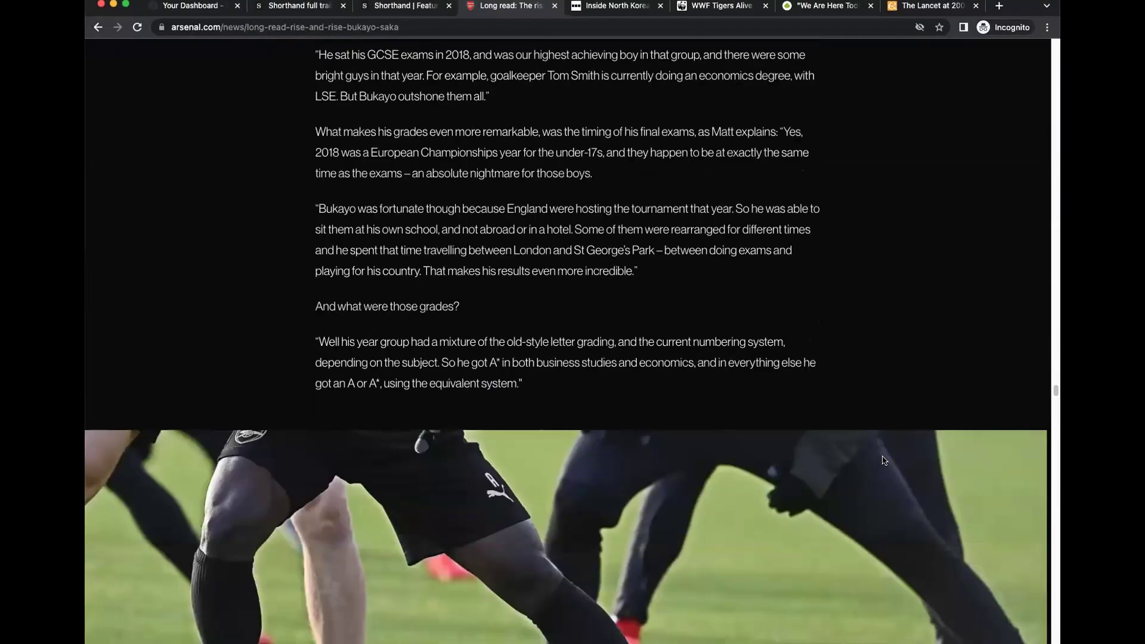
scroll(878, 462, down, 20)
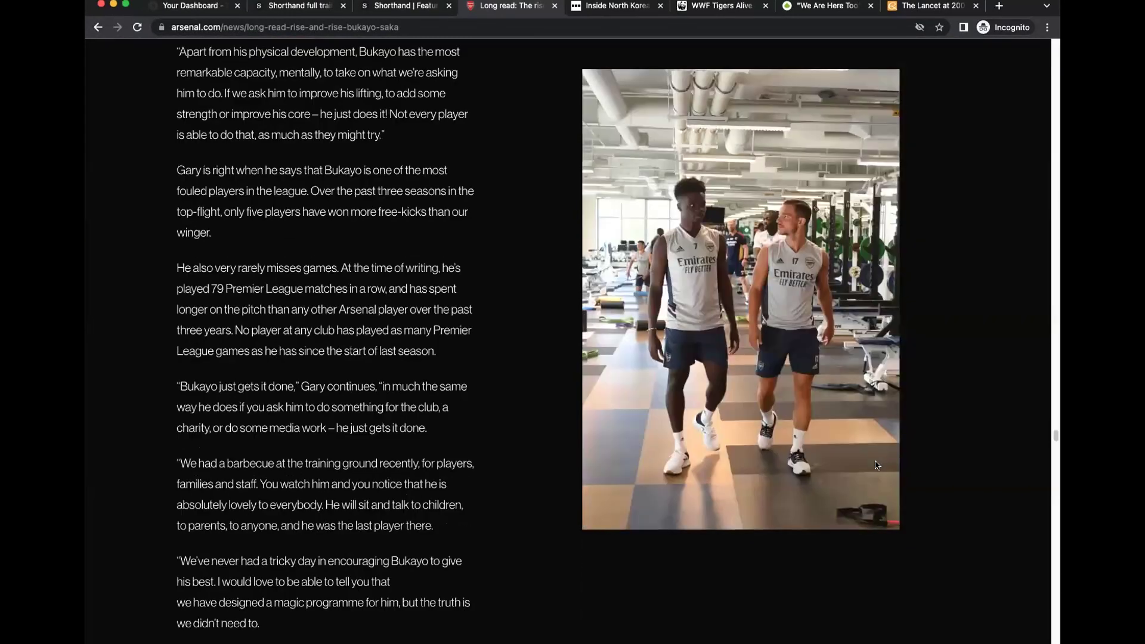
scroll(874, 469, down, 20)
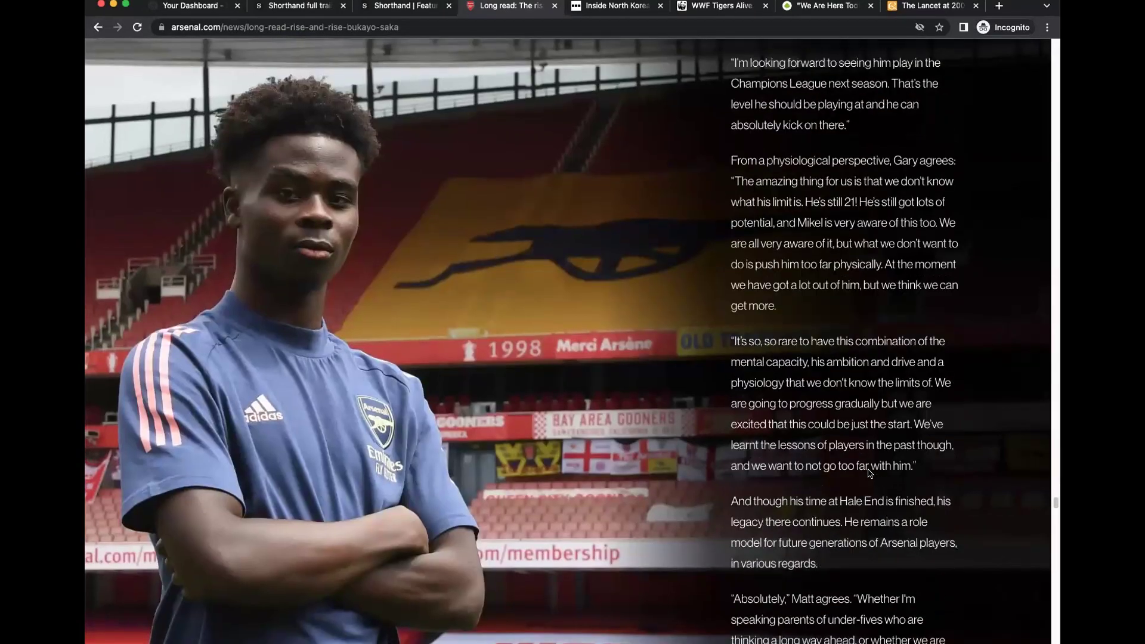
scroll(870, 474, down, 20)
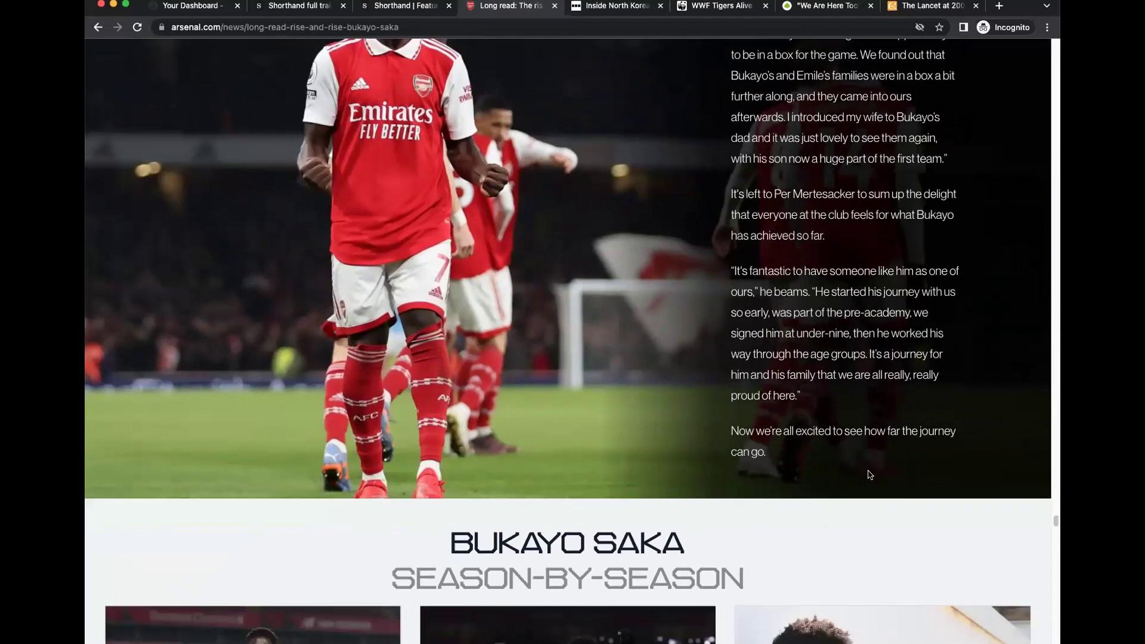
scroll(868, 473, down, 20)
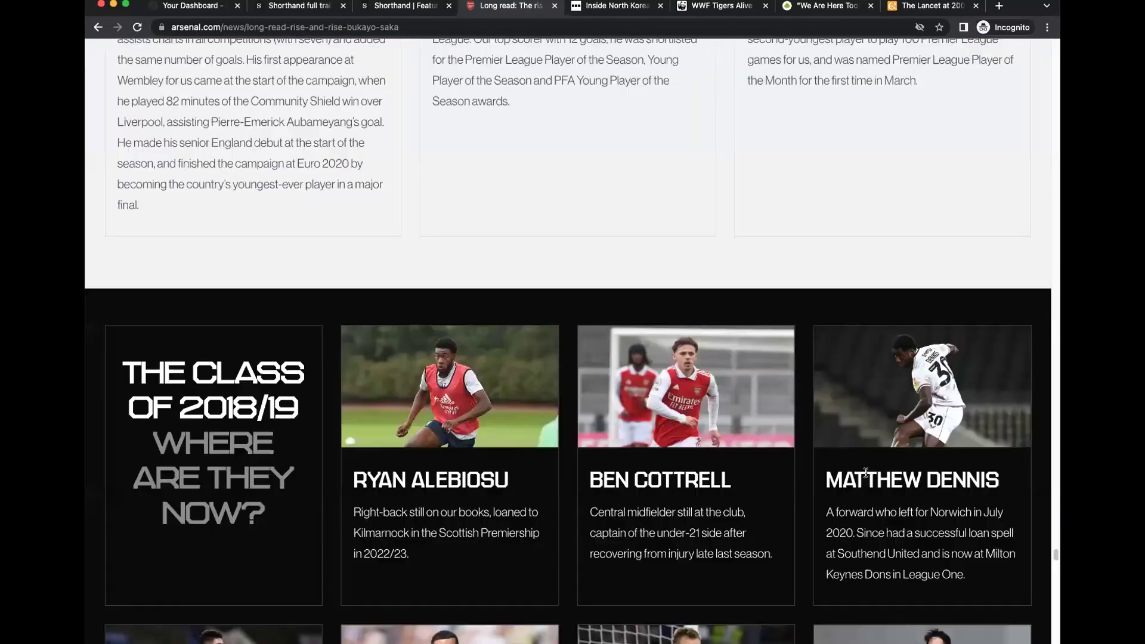
scroll(866, 473, down, 20)
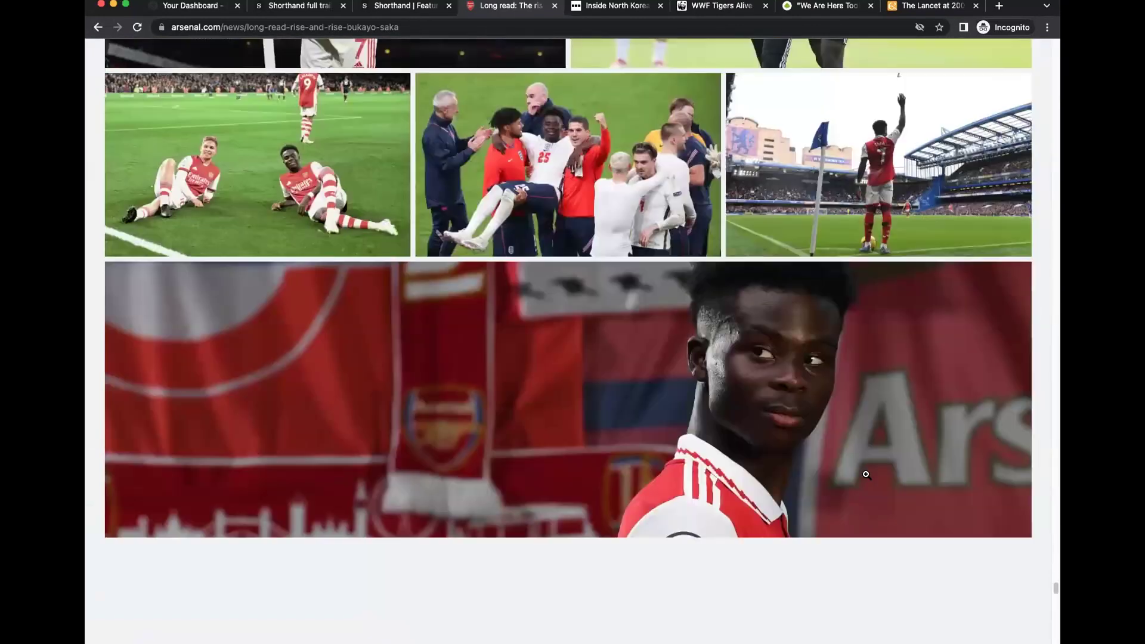
scroll(866, 474, down, 20)
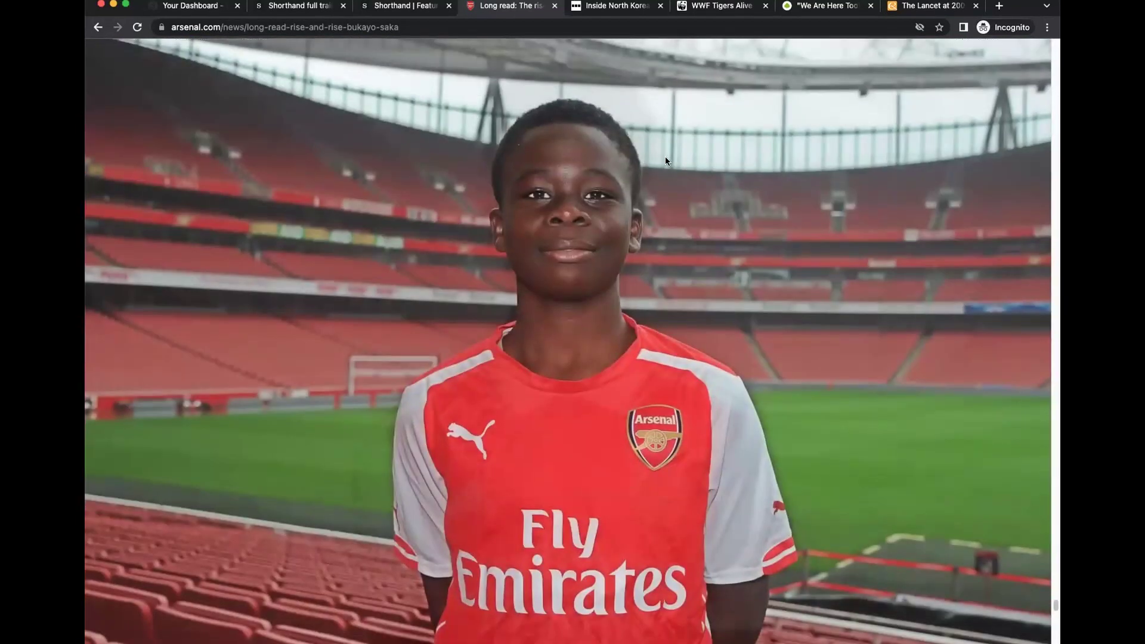
scroll(842, 370, down, 5)
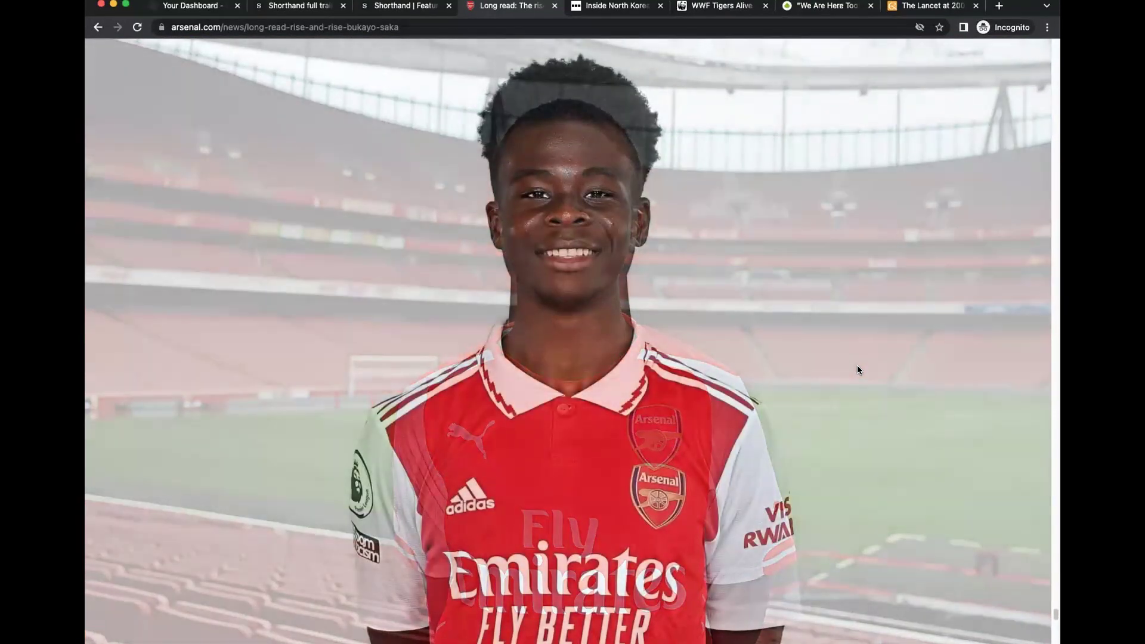
scroll(857, 365, down, 5)
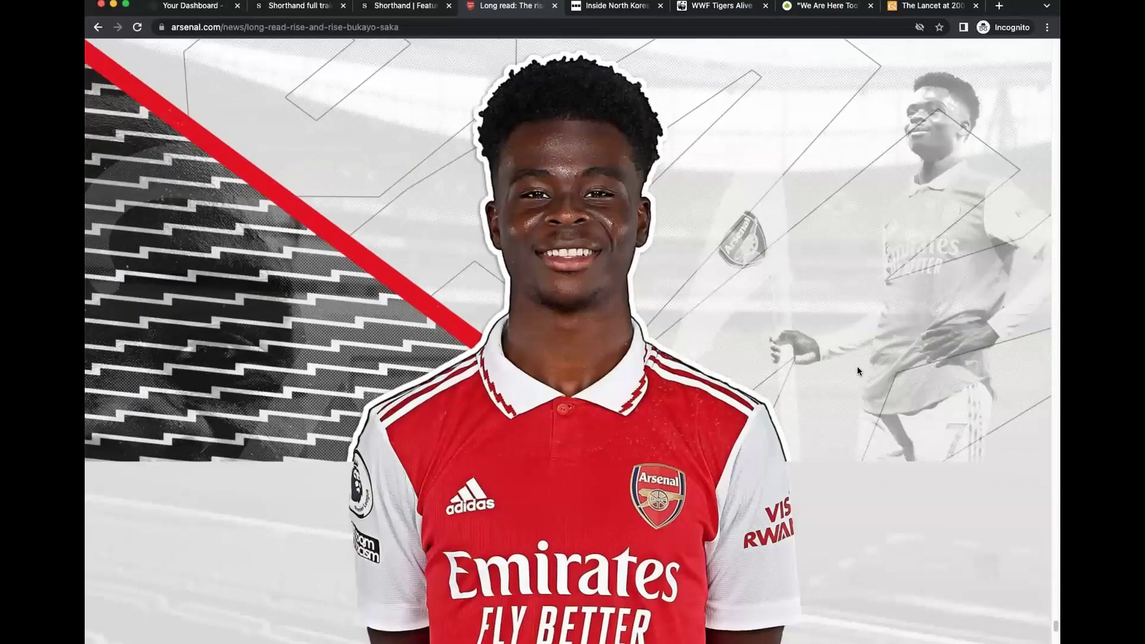
scroll(857, 366, down, 5)
scroll(793, 232, up, 5)
scroll(784, 280, down, 1)
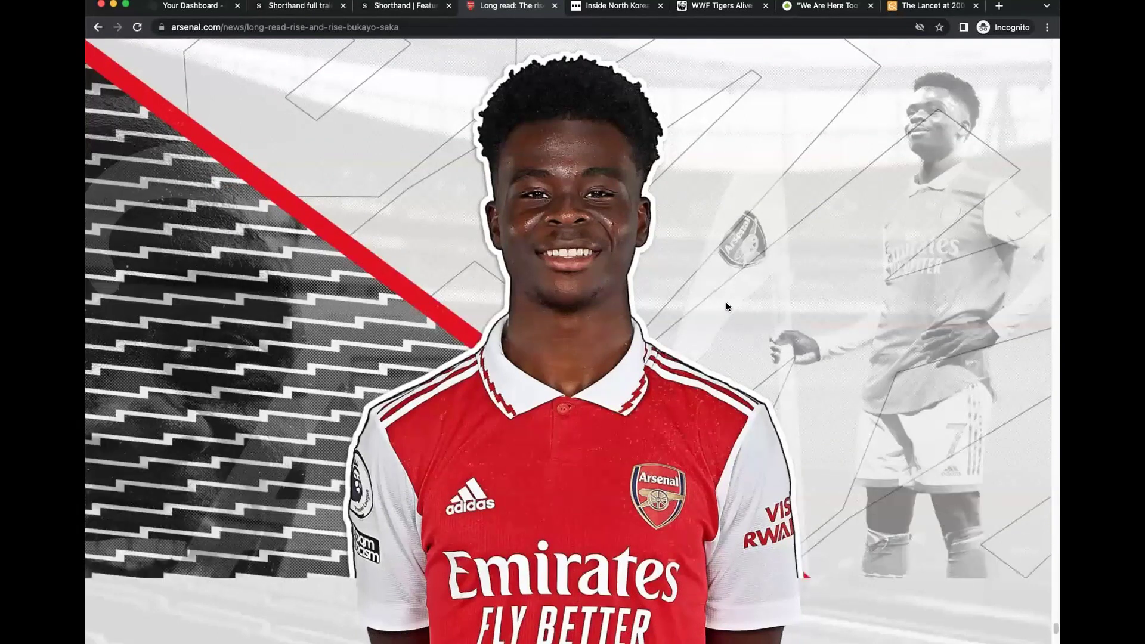
scroll(725, 302, down, 3)
scroll(727, 306, down, 2)
scroll(728, 307, up, 5)
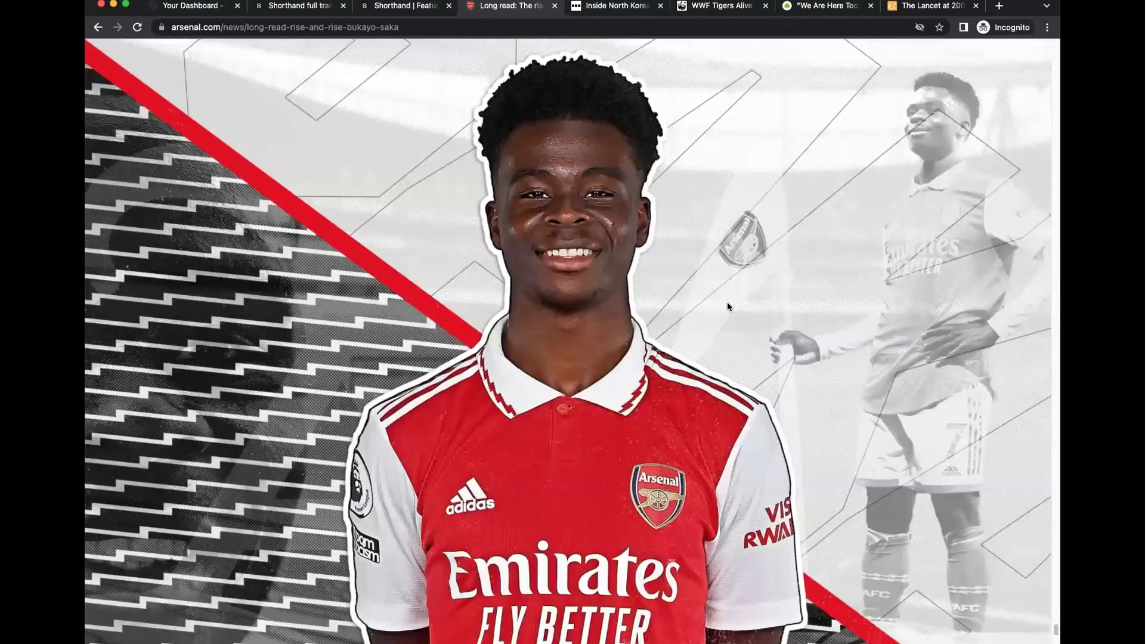
Scroll through the BBC Inside North Korea story, then switch to WWF's Tigers Alive story.
click(601, 6)
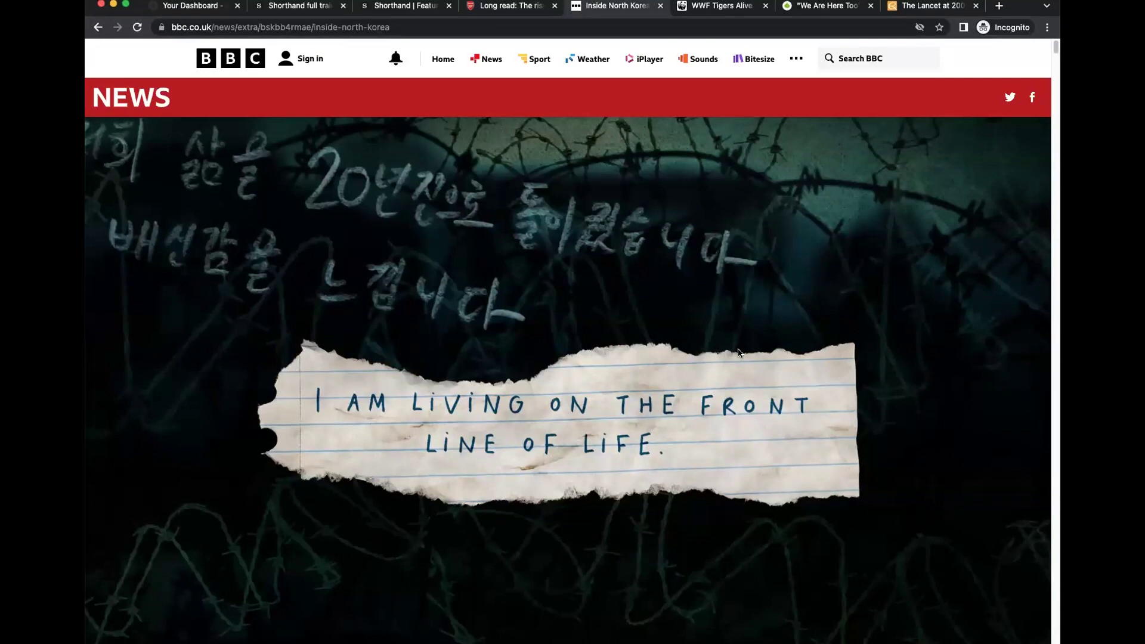
scroll(767, 377, down, 5)
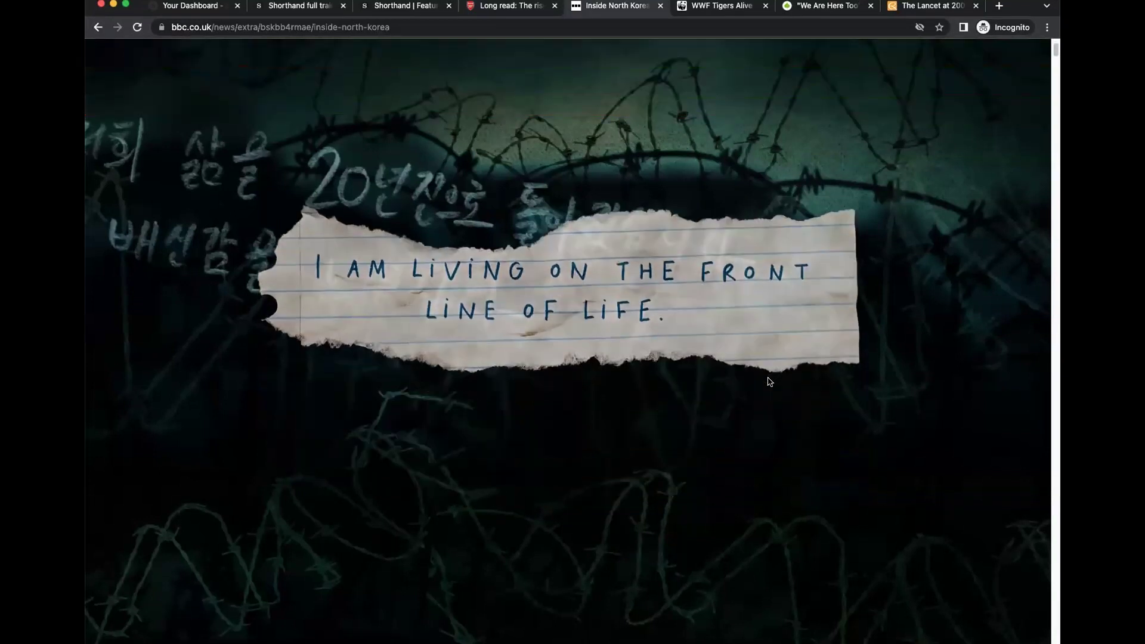
scroll(769, 381, down, 5)
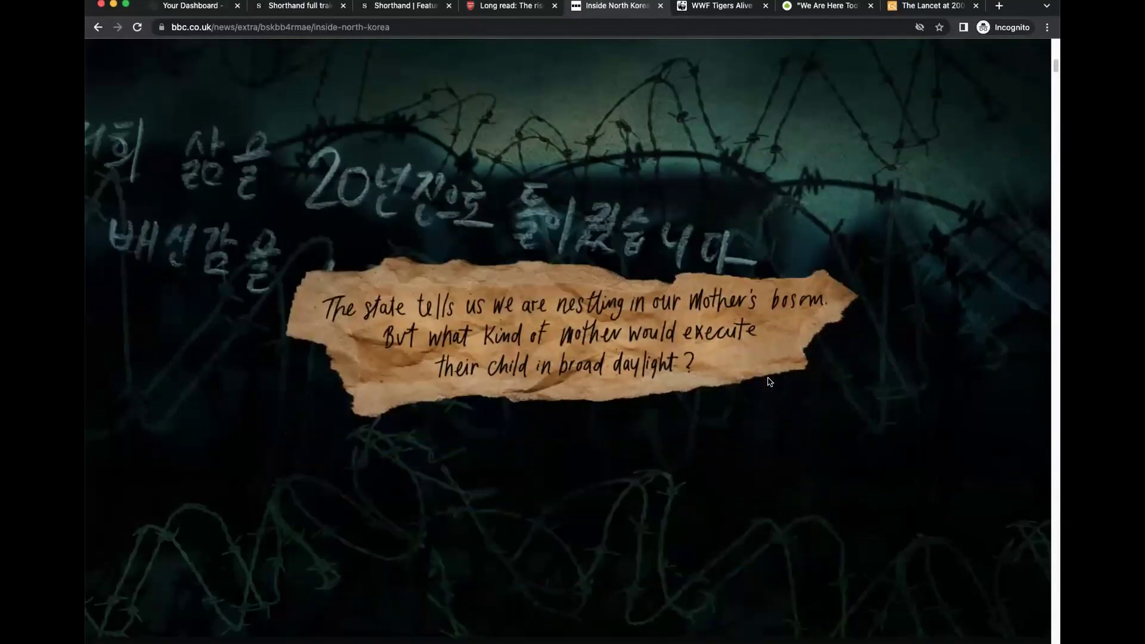
scroll(768, 382, down, 5)
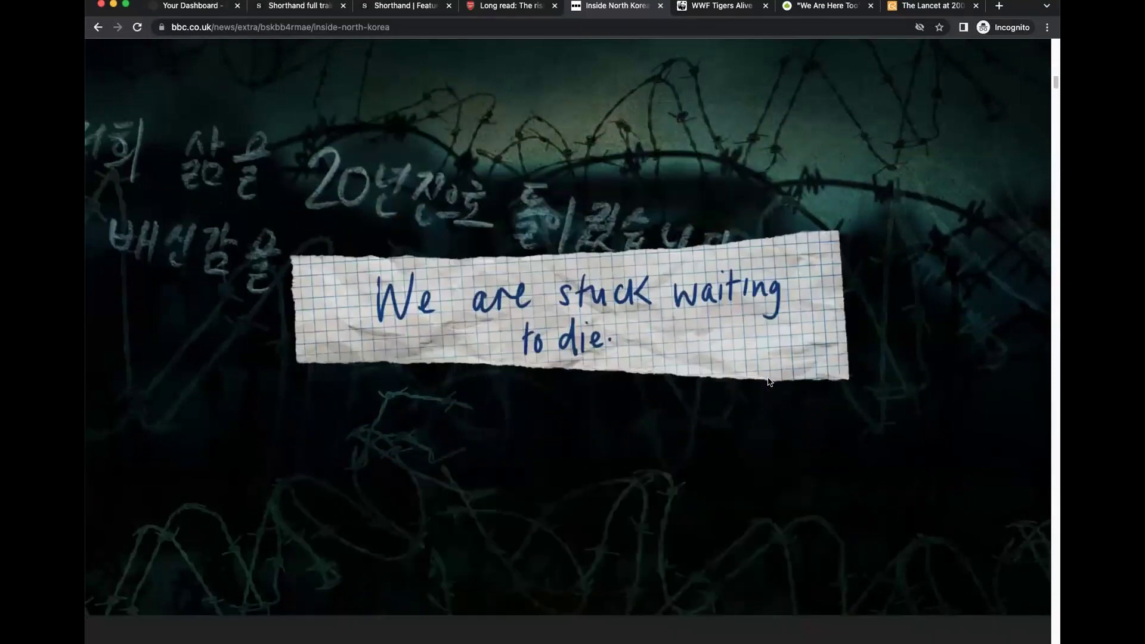
scroll(769, 383, down, 2)
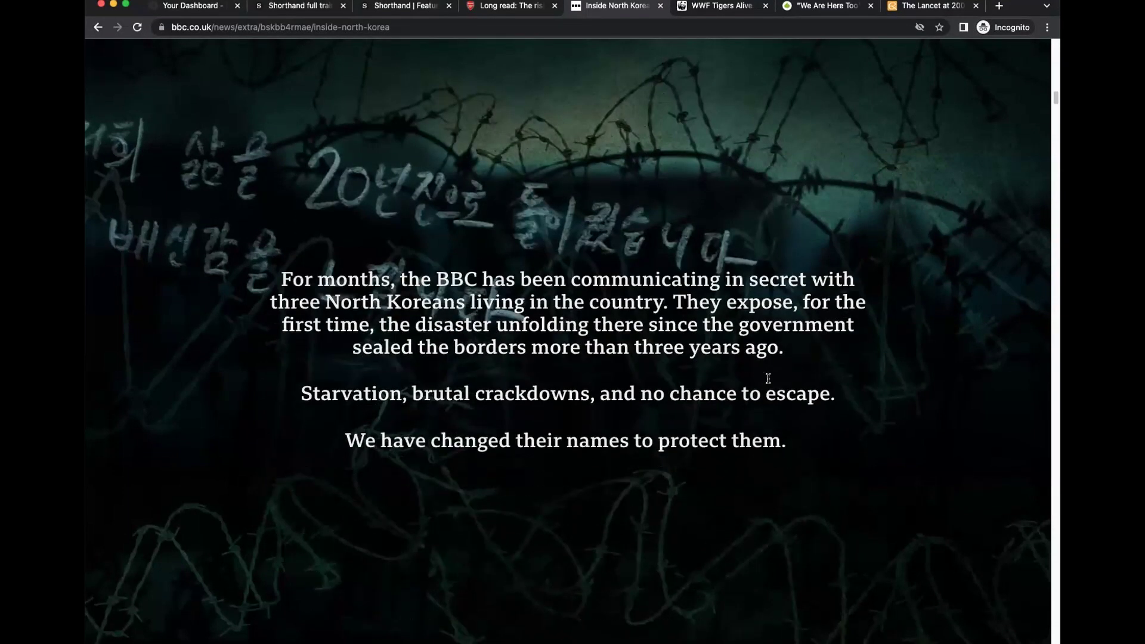
scroll(783, 355, down, 5)
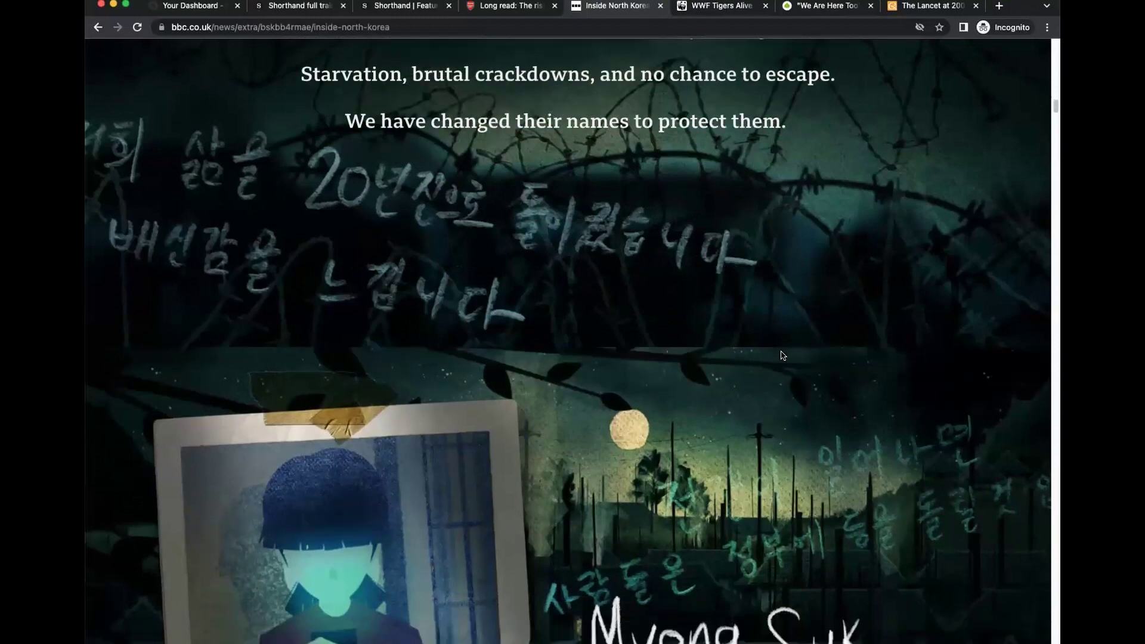
scroll(783, 356, down, 6)
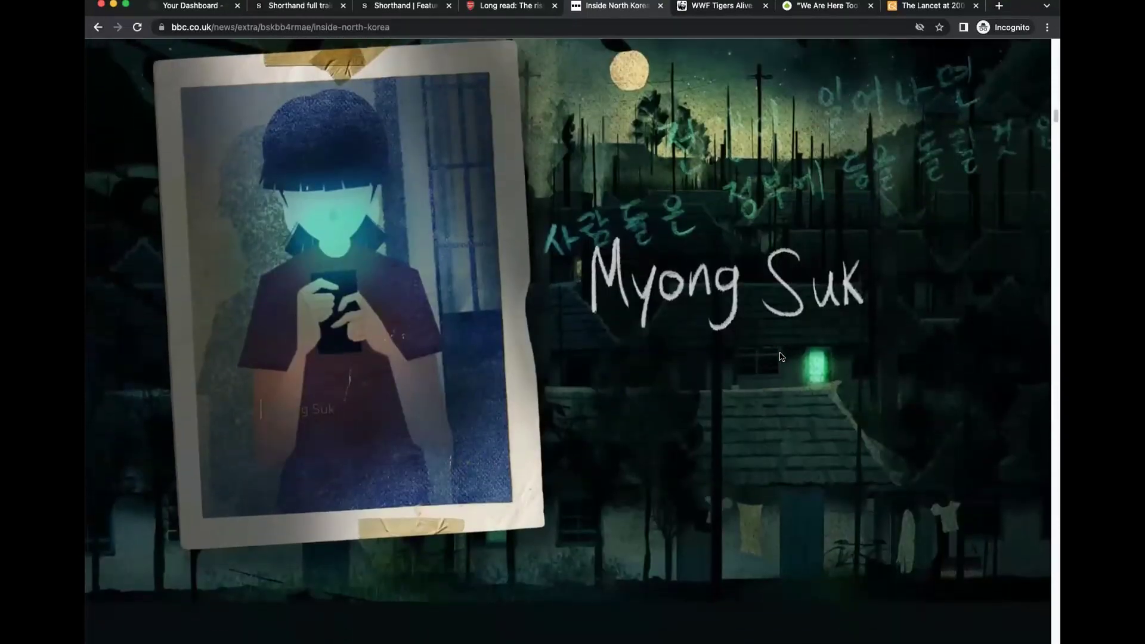
scroll(781, 356, down, 7)
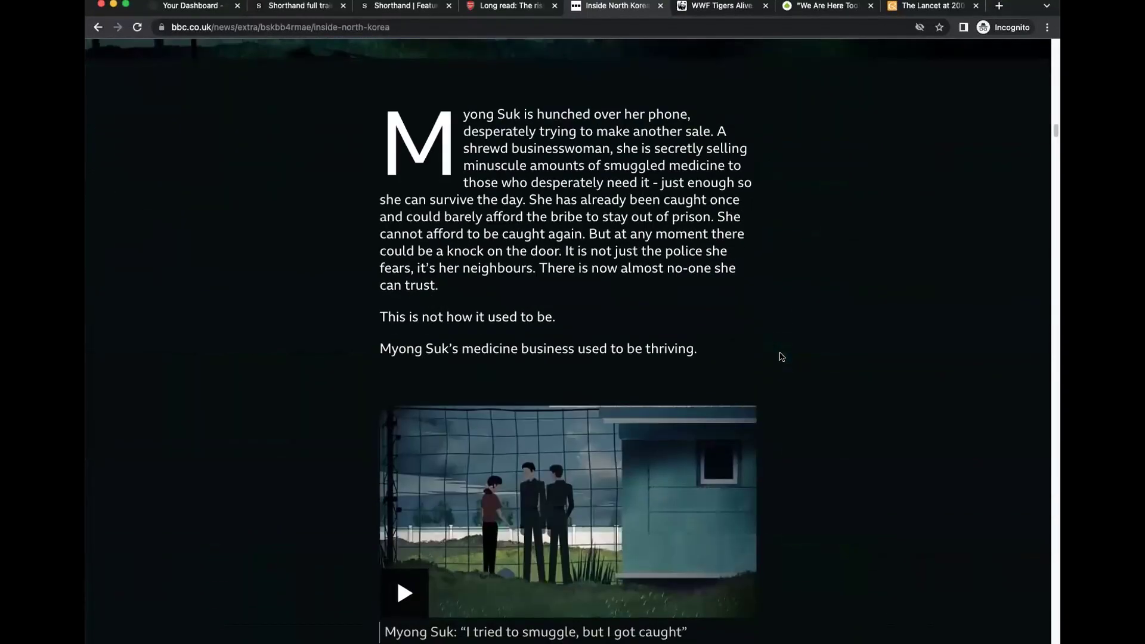
scroll(781, 357, down, 10)
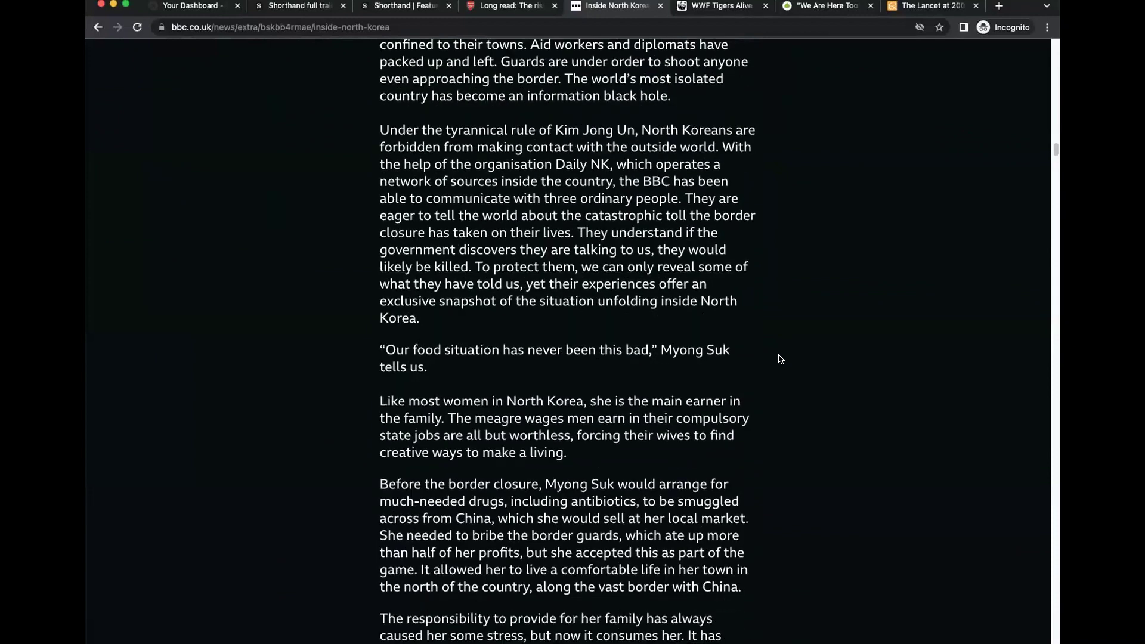
scroll(781, 359, down, 12)
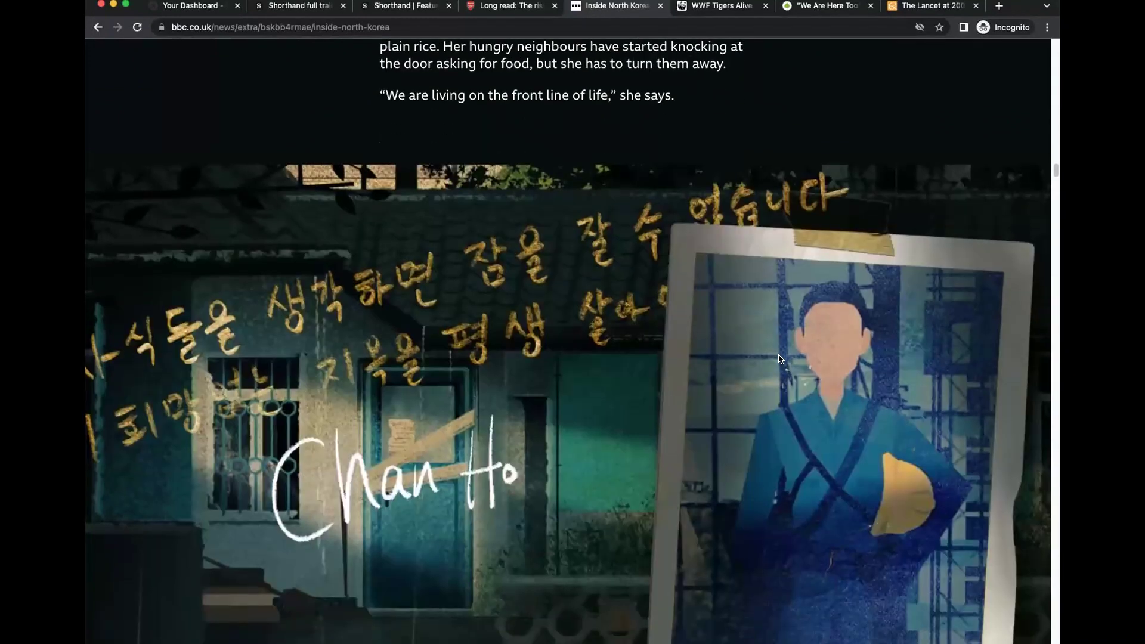
scroll(780, 359, down, 10)
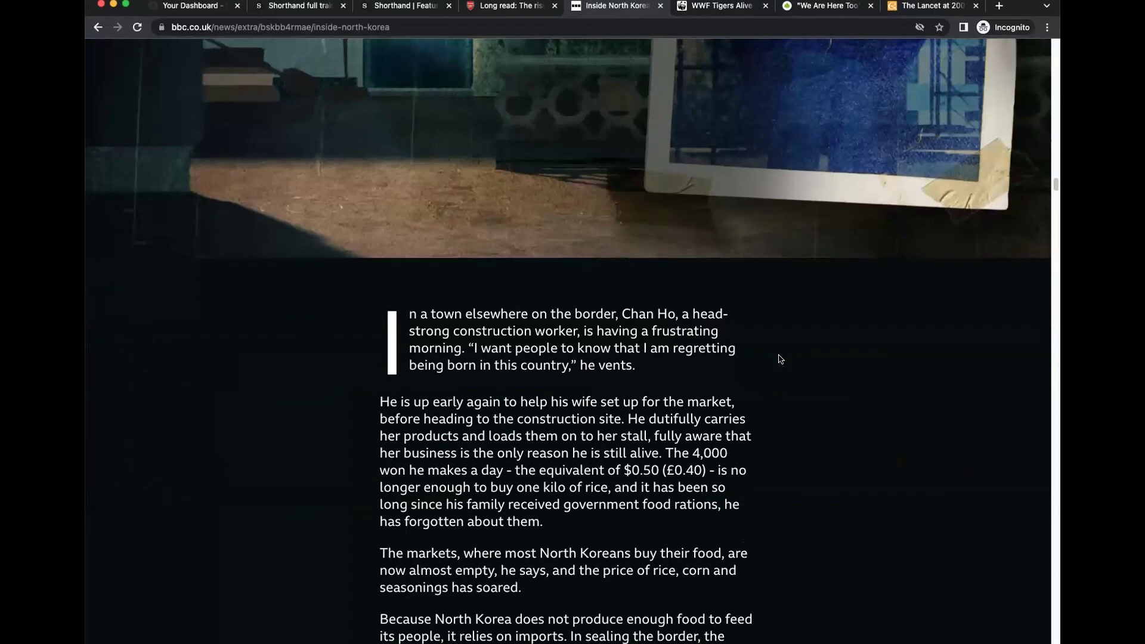
scroll(781, 358, down, 10)
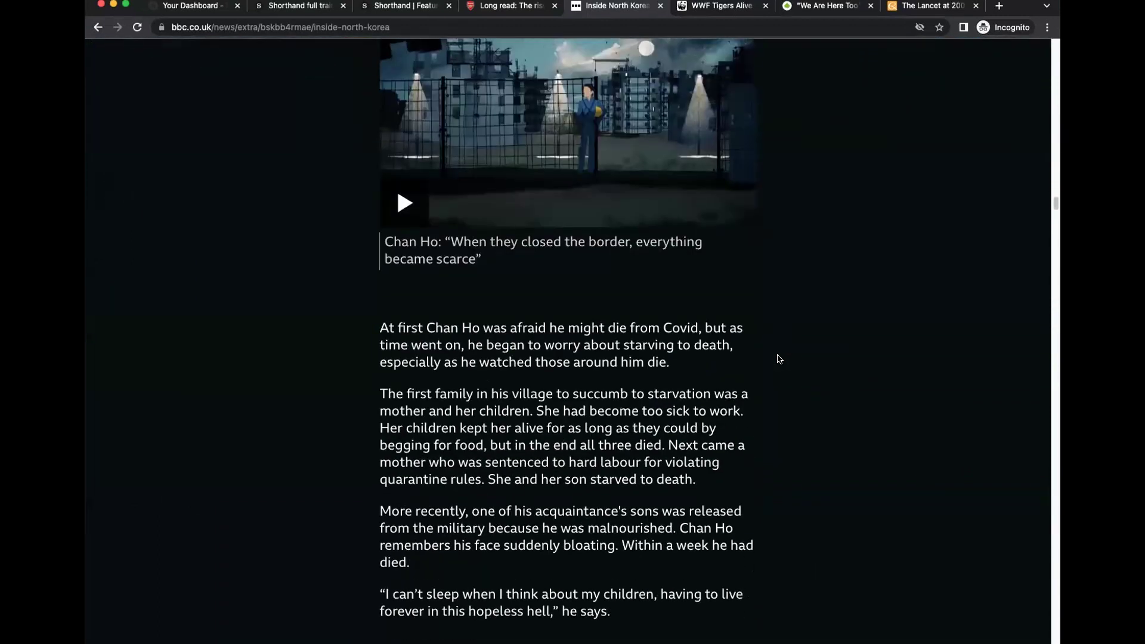
scroll(779, 358, down, 10)
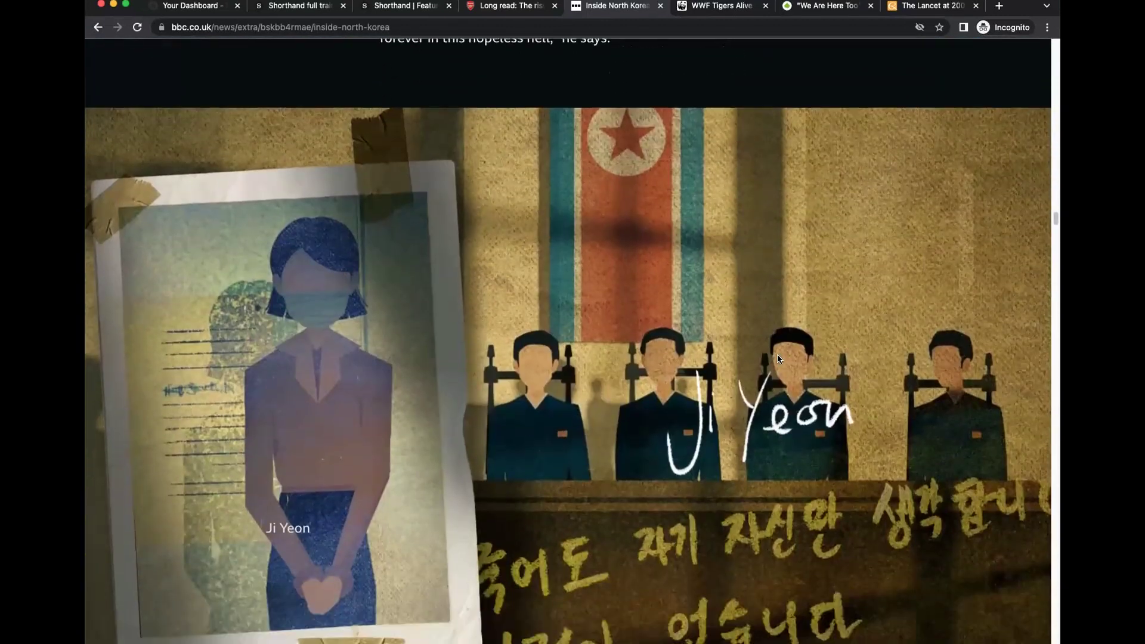
scroll(778, 357, down, 1)
click(705, 8)
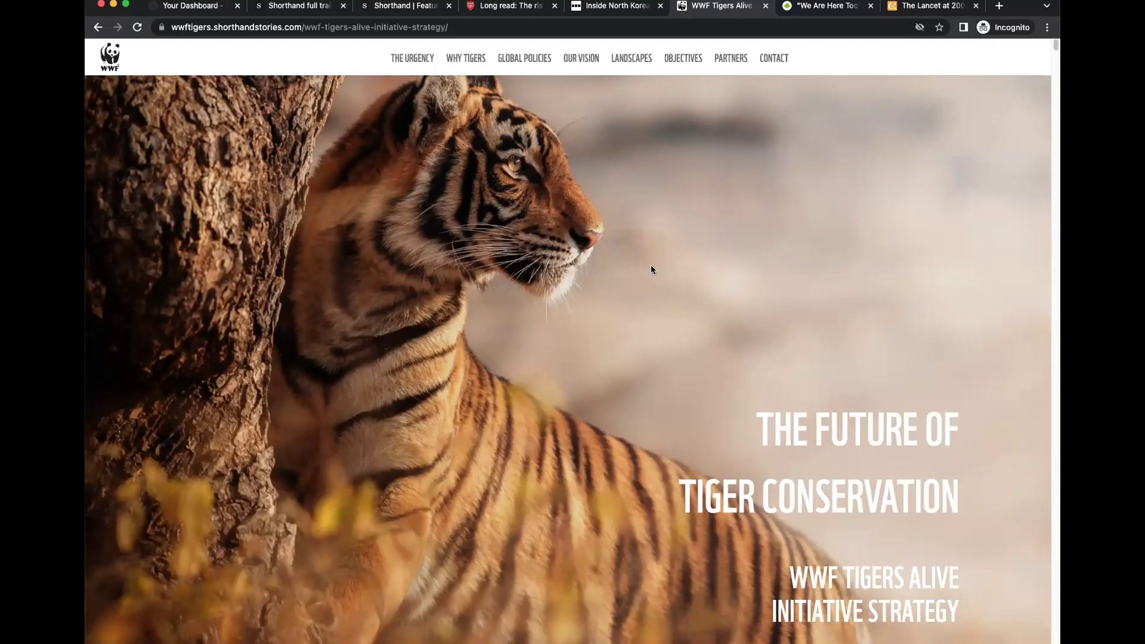
Read past the WWF tiger map and world map sections, then switch to the 'We Are Here Too' chartbook.
scroll(679, 309, down, 5)
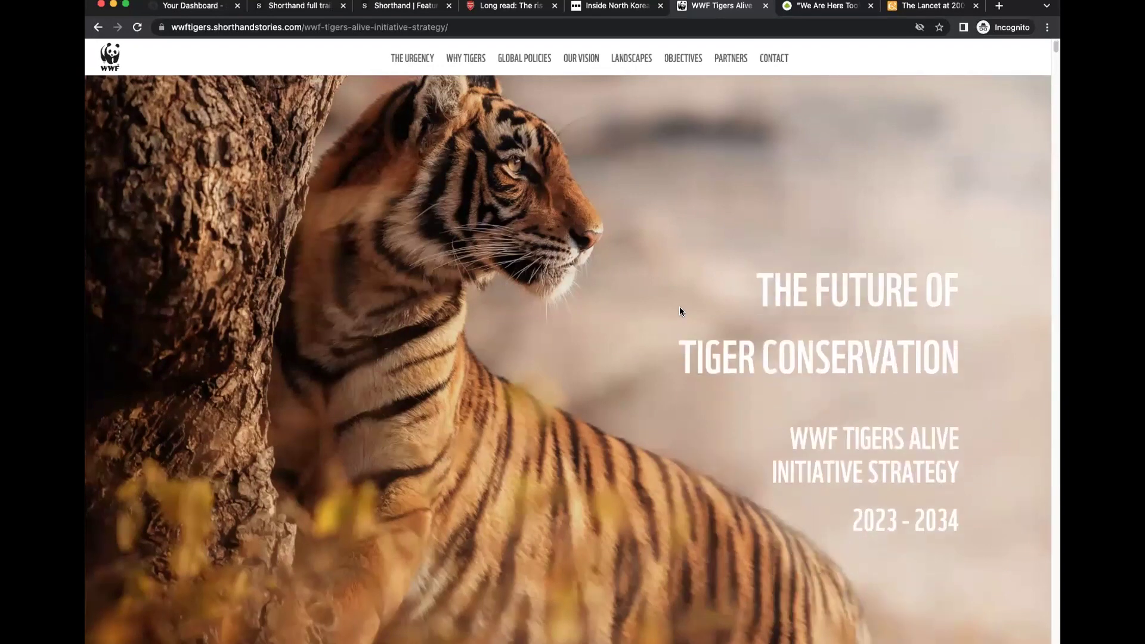
scroll(680, 309, down, 15)
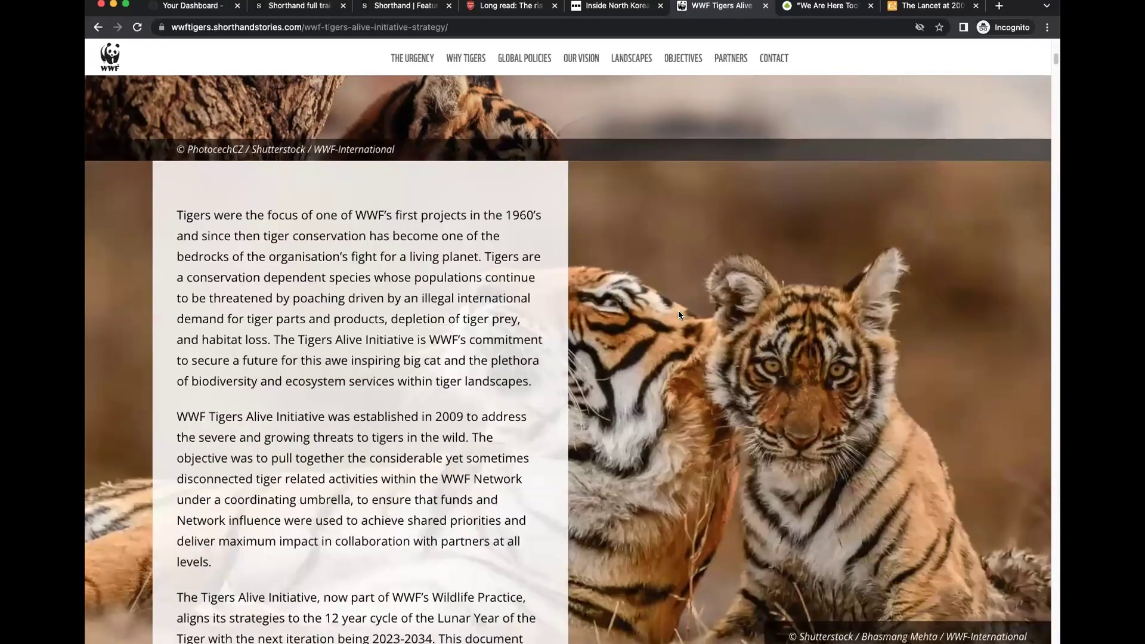
scroll(678, 313, down, 12)
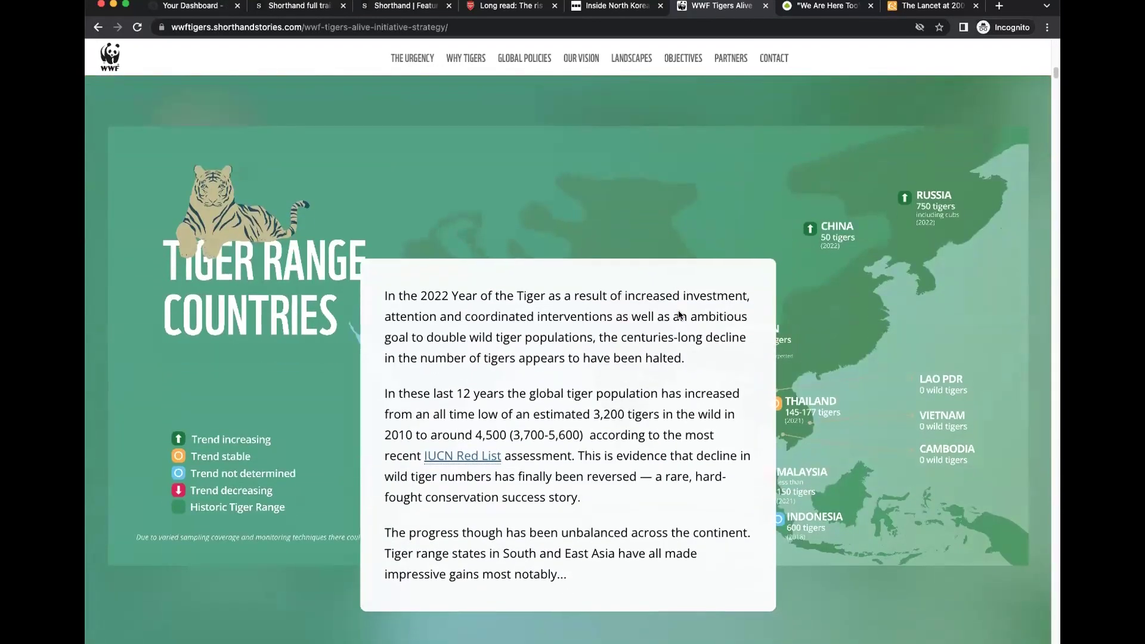
scroll(678, 311, down, 5)
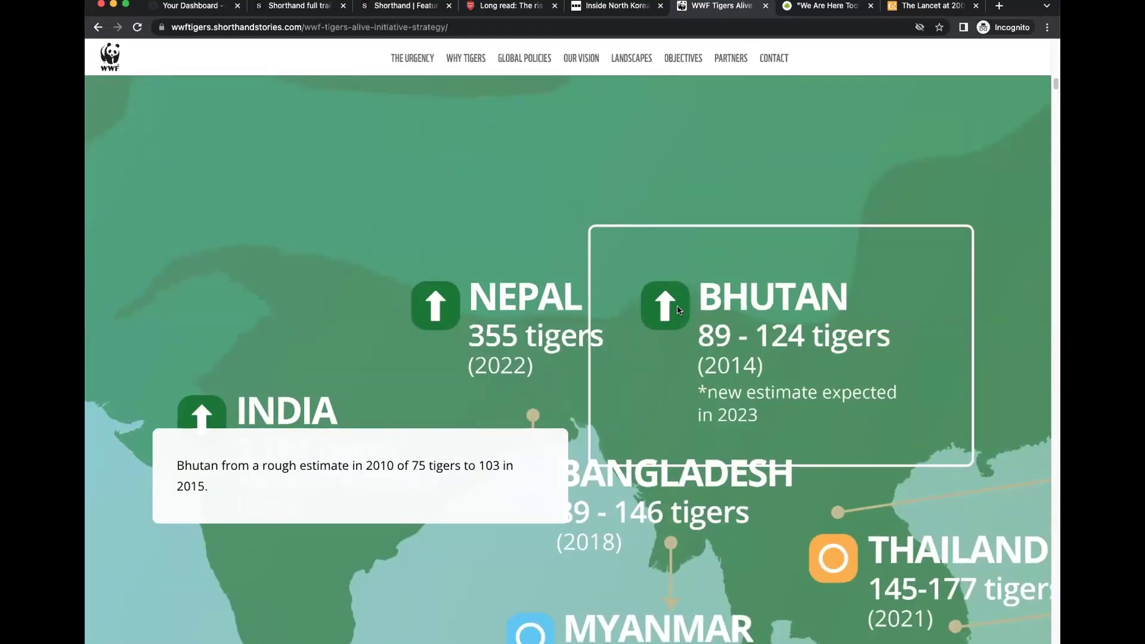
scroll(679, 307, down, 8)
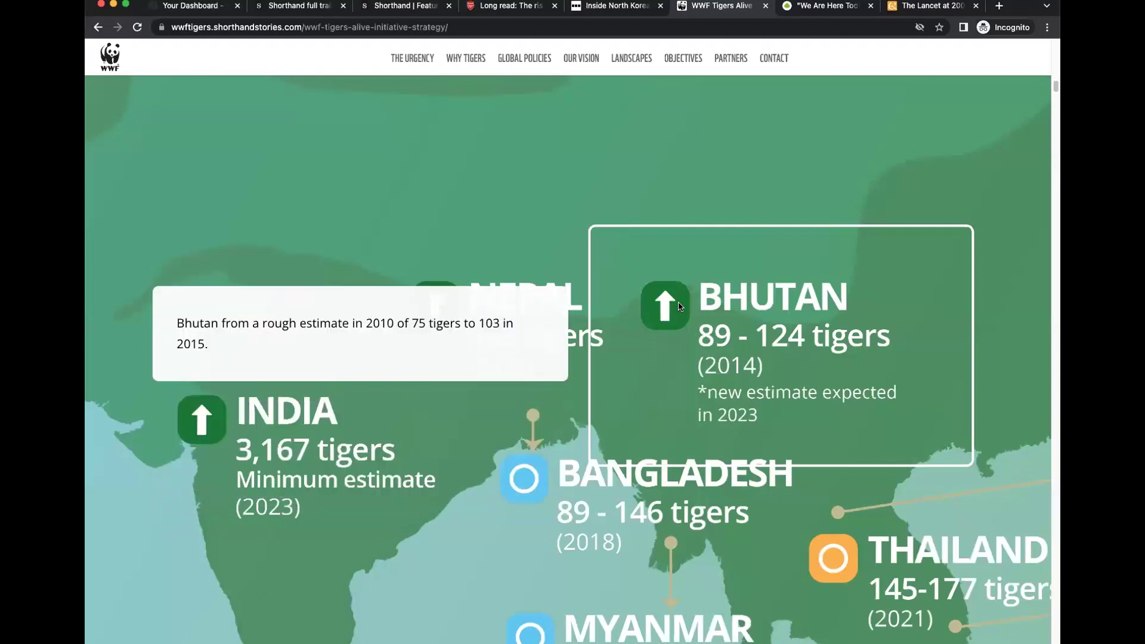
scroll(678, 307, down, 8)
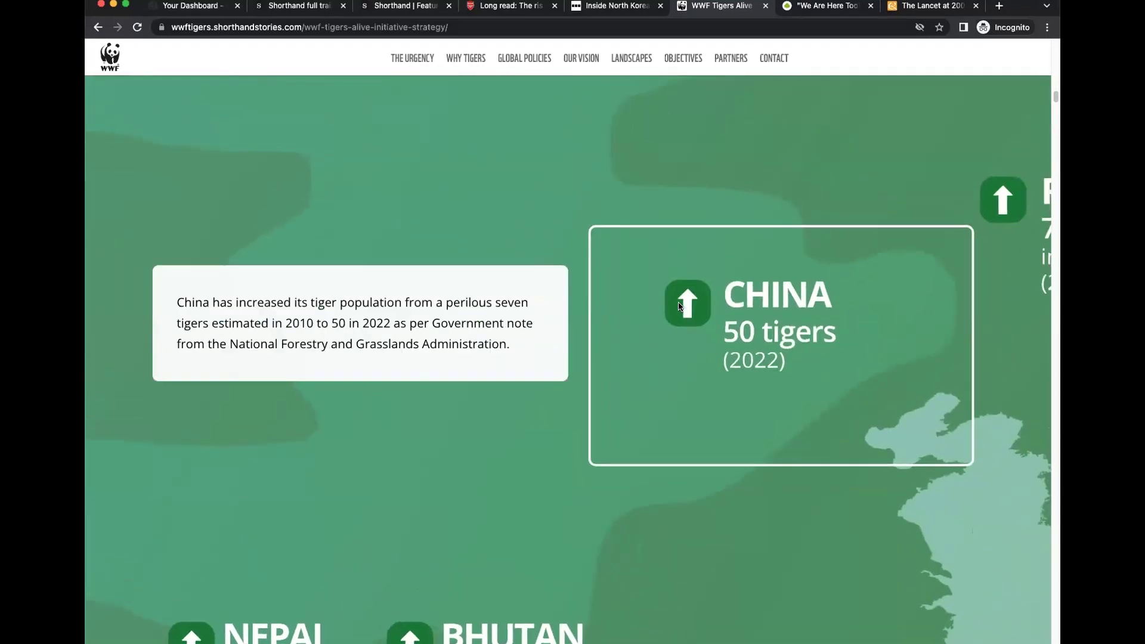
scroll(681, 305, down, 8)
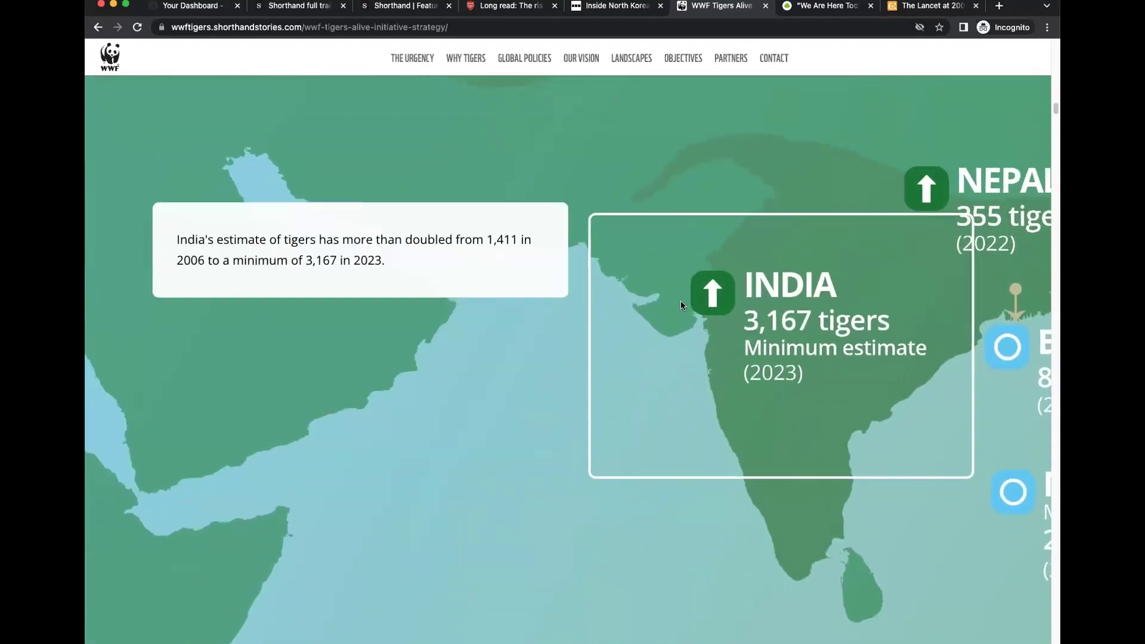
scroll(681, 300, down, 8)
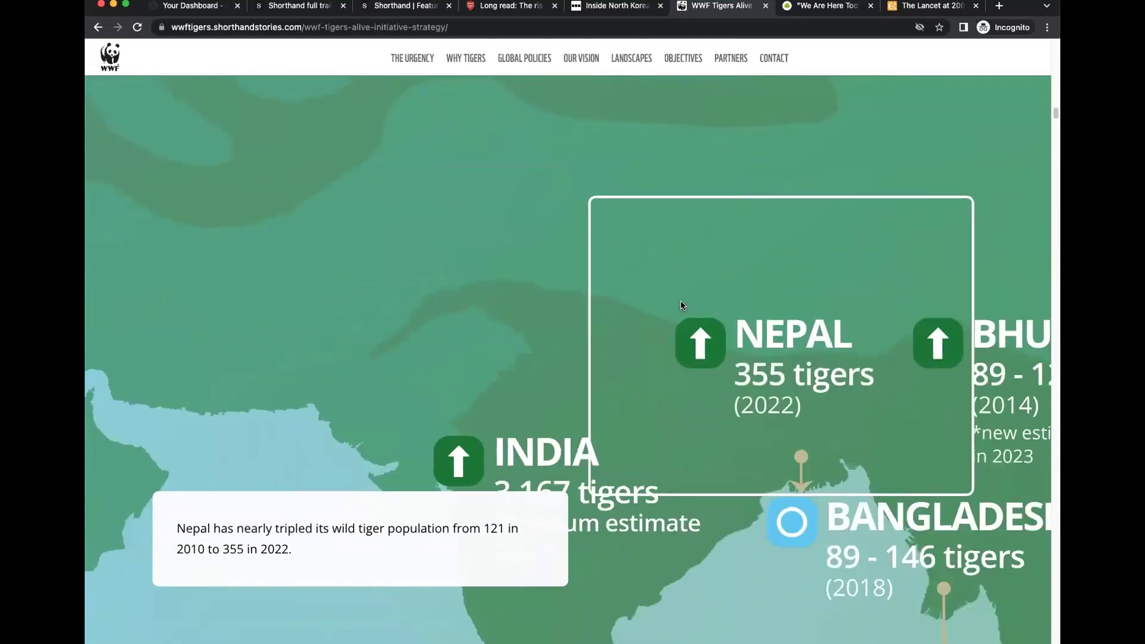
scroll(682, 303, down, 3)
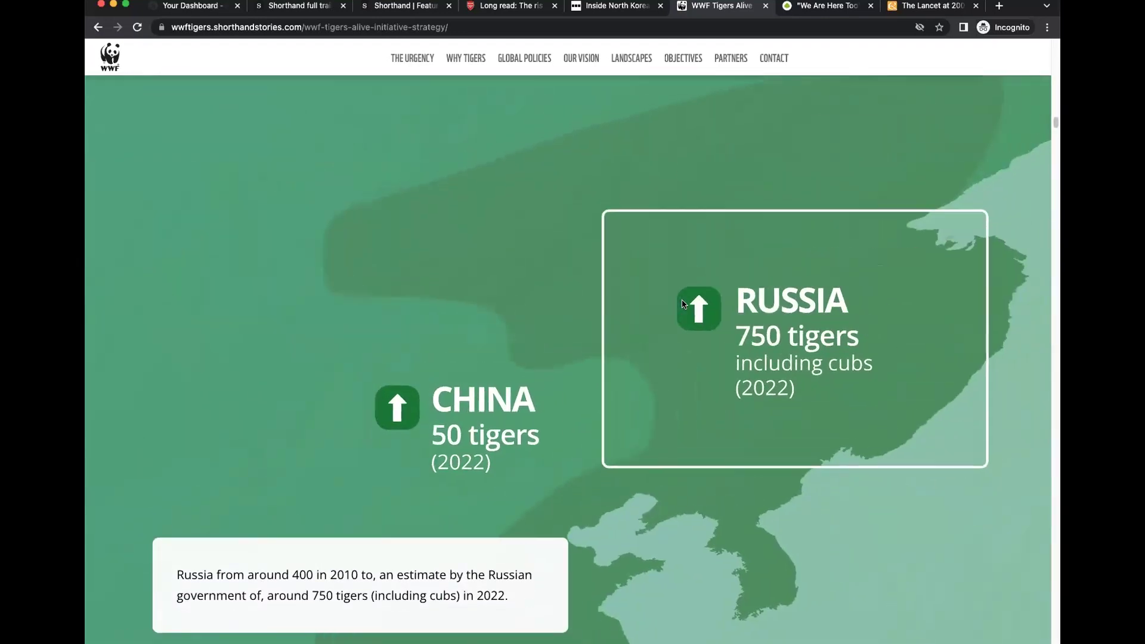
scroll(682, 300, down, 8)
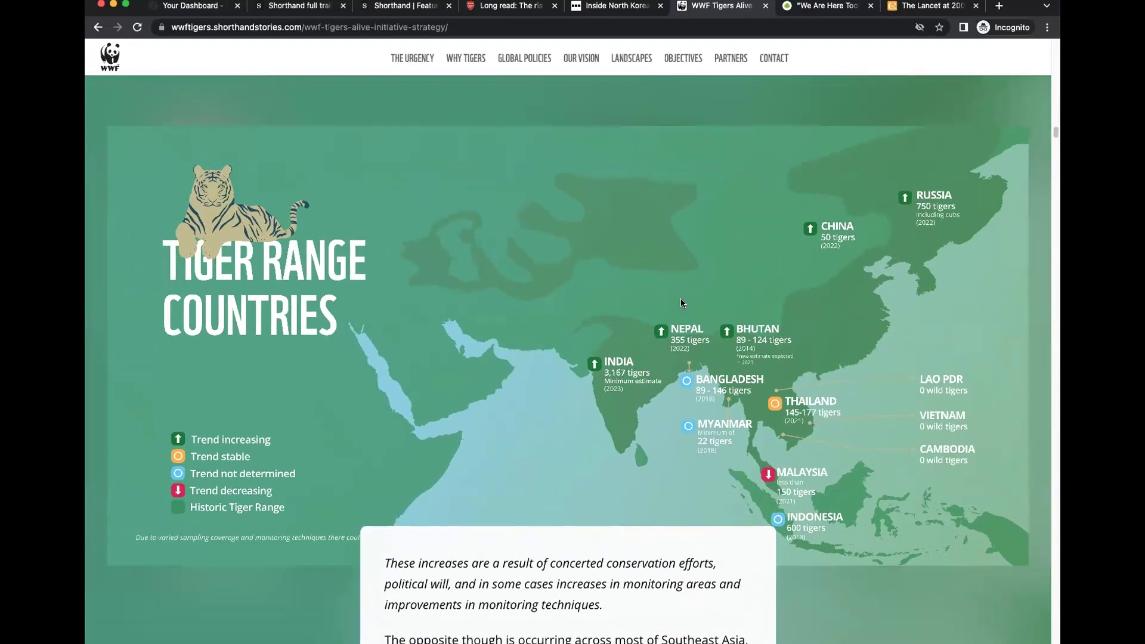
scroll(681, 301, down, 7)
scroll(682, 303, down, 8)
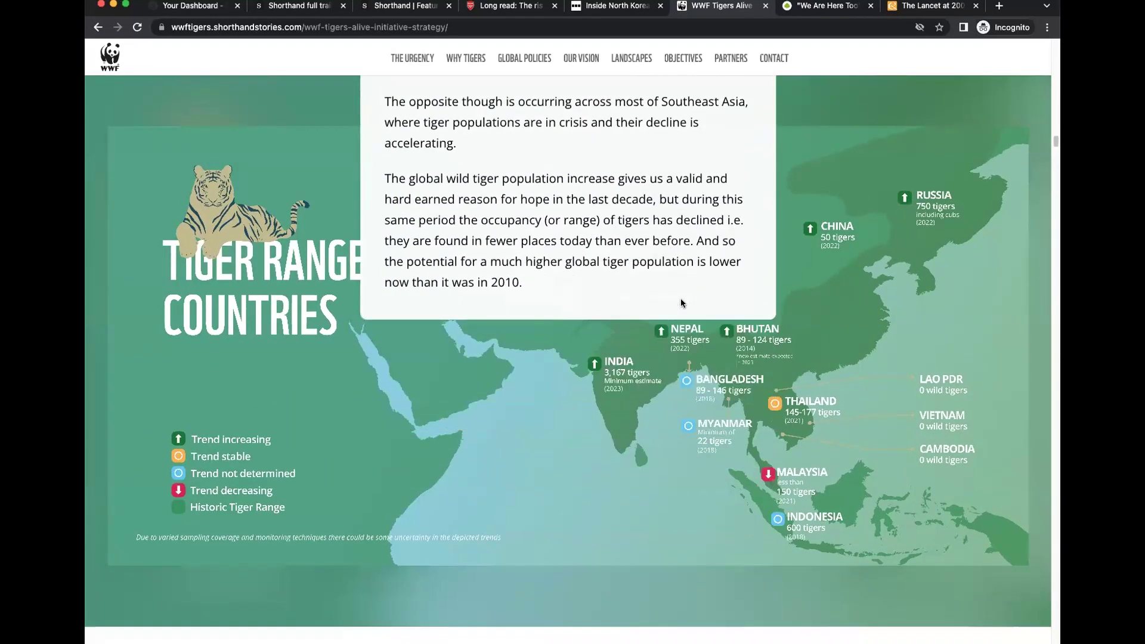
scroll(681, 303, down, 10)
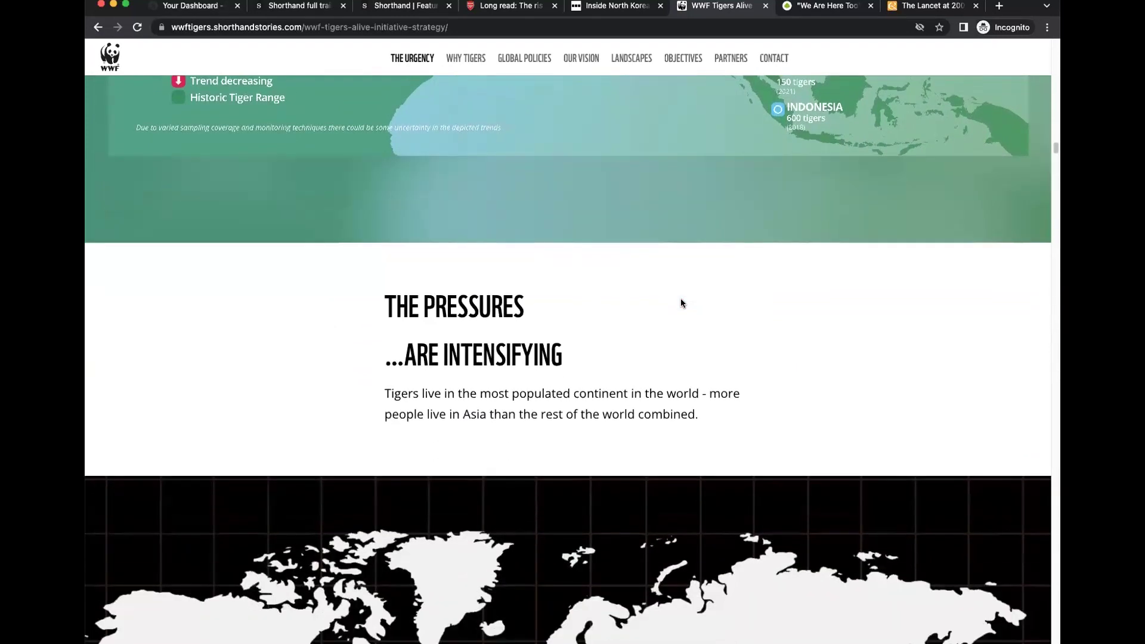
scroll(681, 303, down, 2)
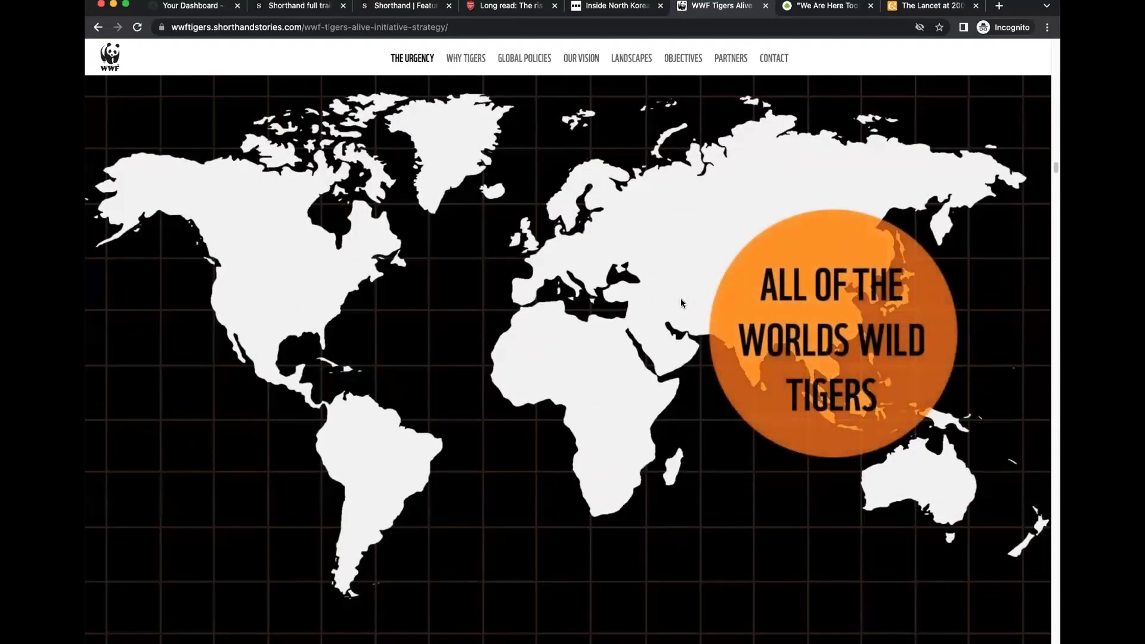
scroll(681, 303, down, 5)
scroll(681, 303, down, 8)
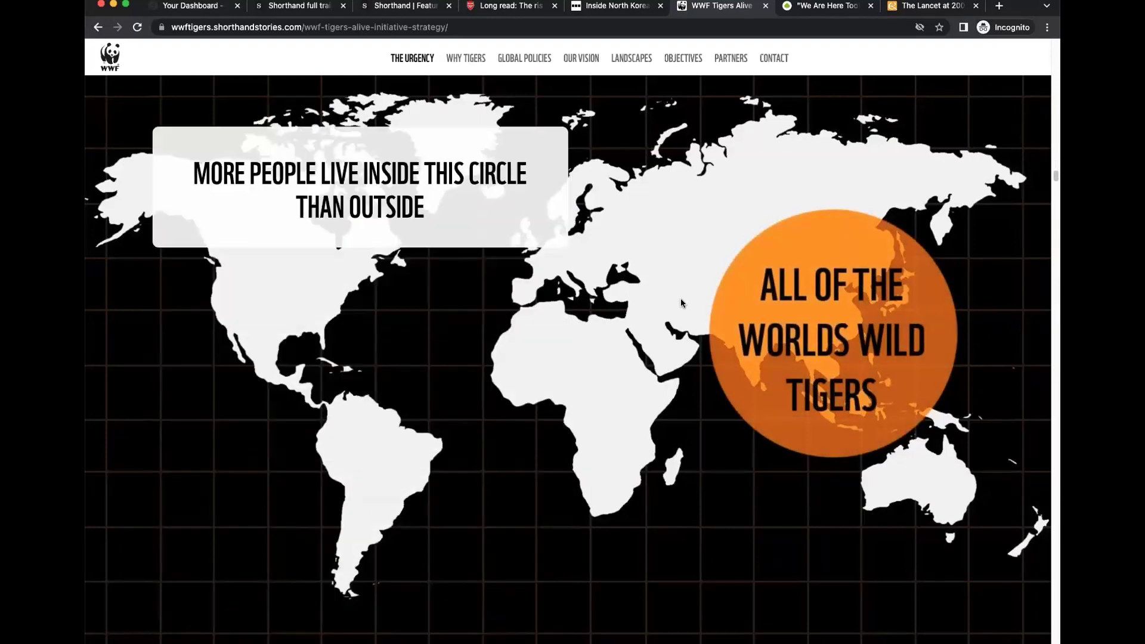
scroll(681, 303, down, 8)
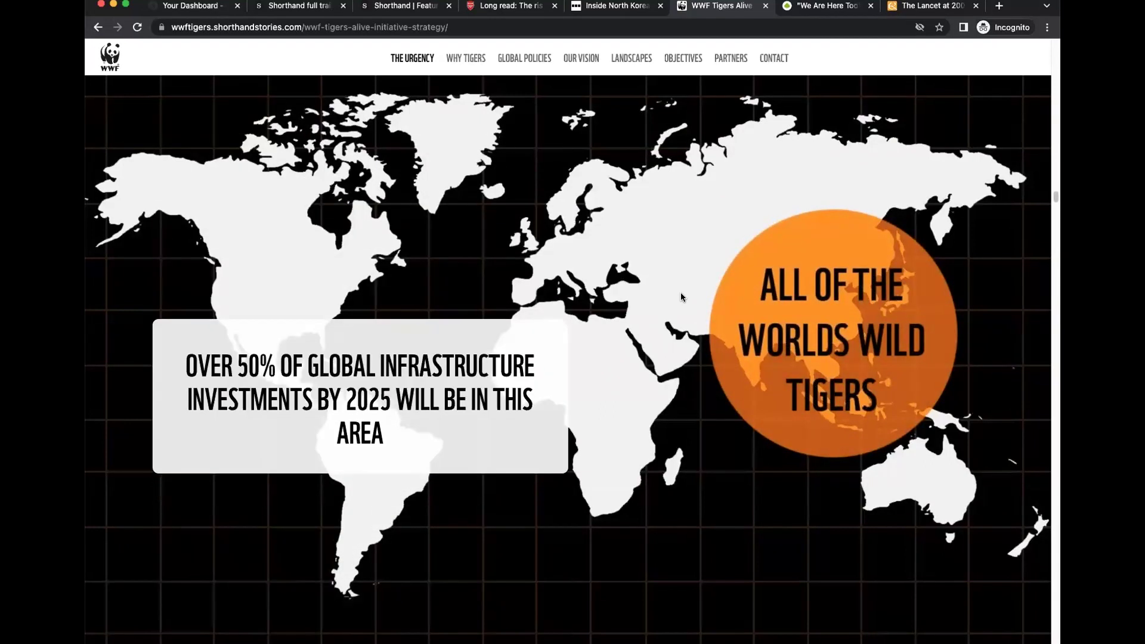
click(838, 11)
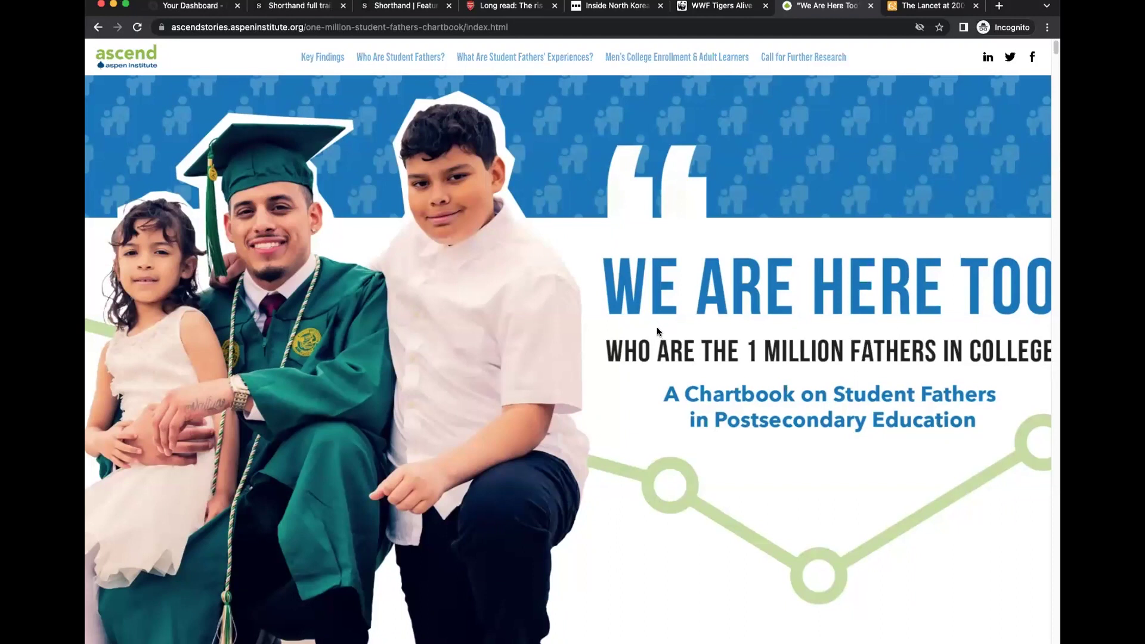
Scroll the Aspen Ascend chartbook past Charts 1 and 2 to the marital status text on average age 32.
scroll(656, 329, down, 15)
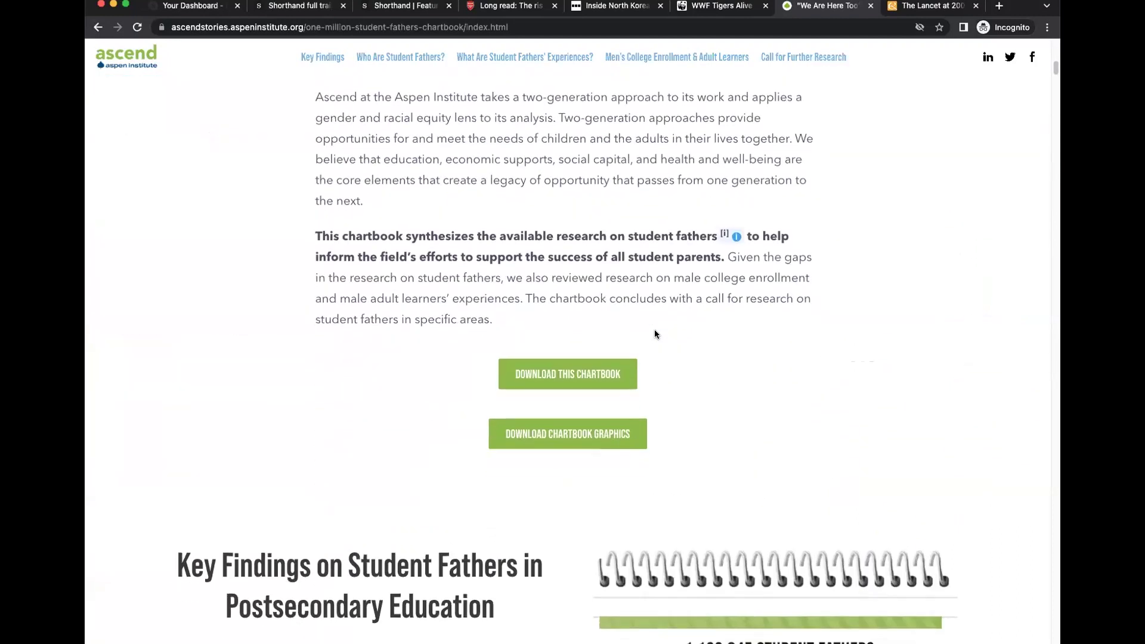
scroll(656, 331, down, 1)
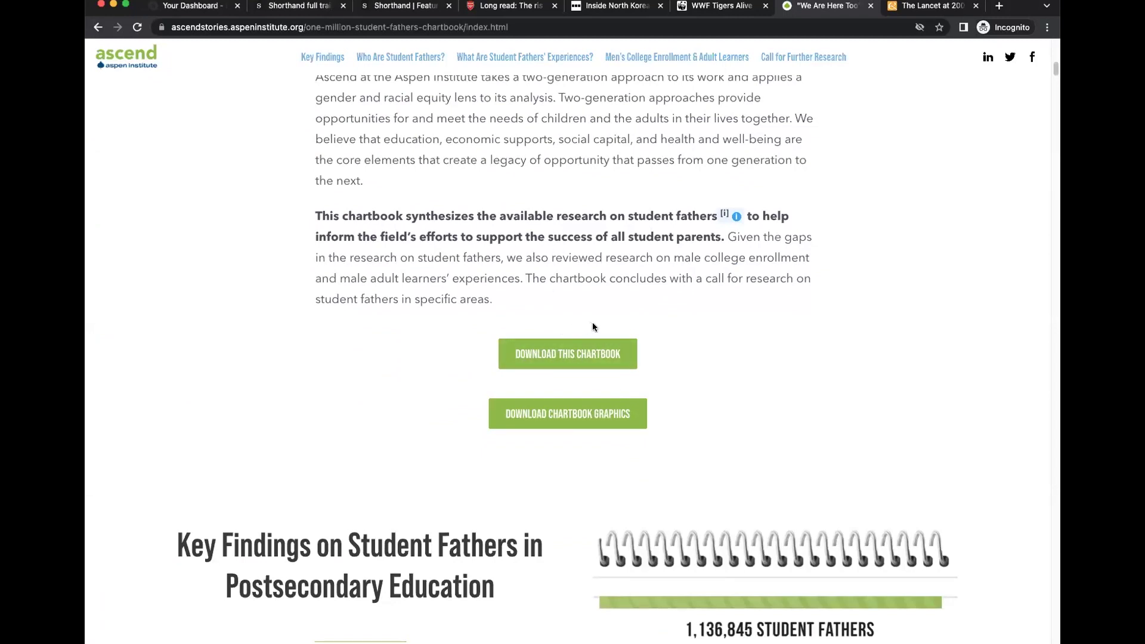
scroll(728, 357, down, 8)
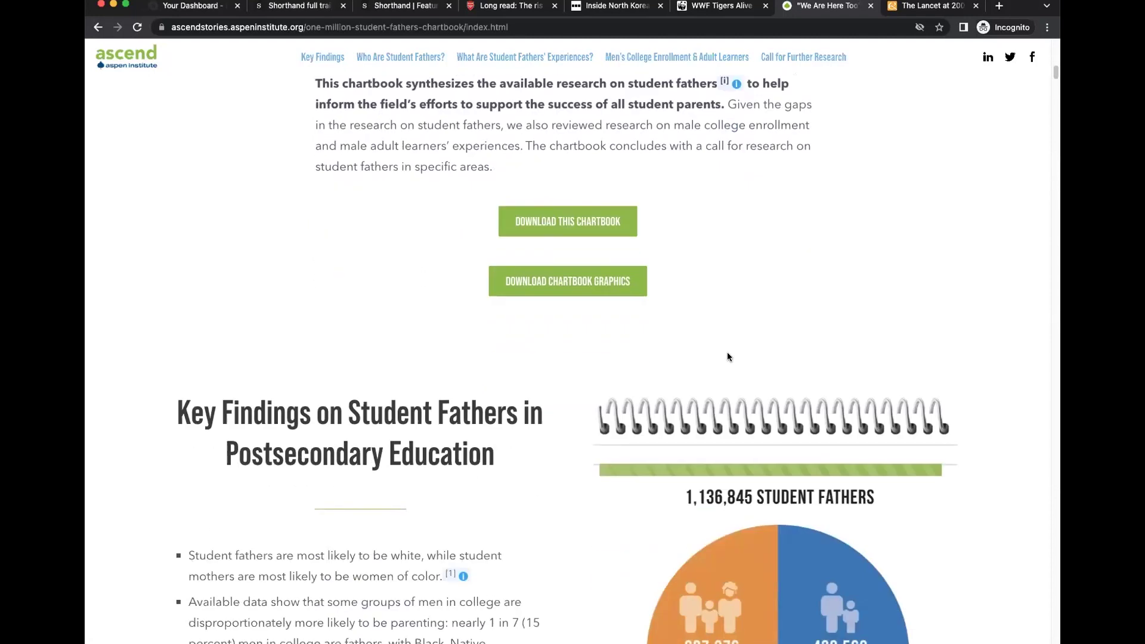
scroll(728, 357, down, 10)
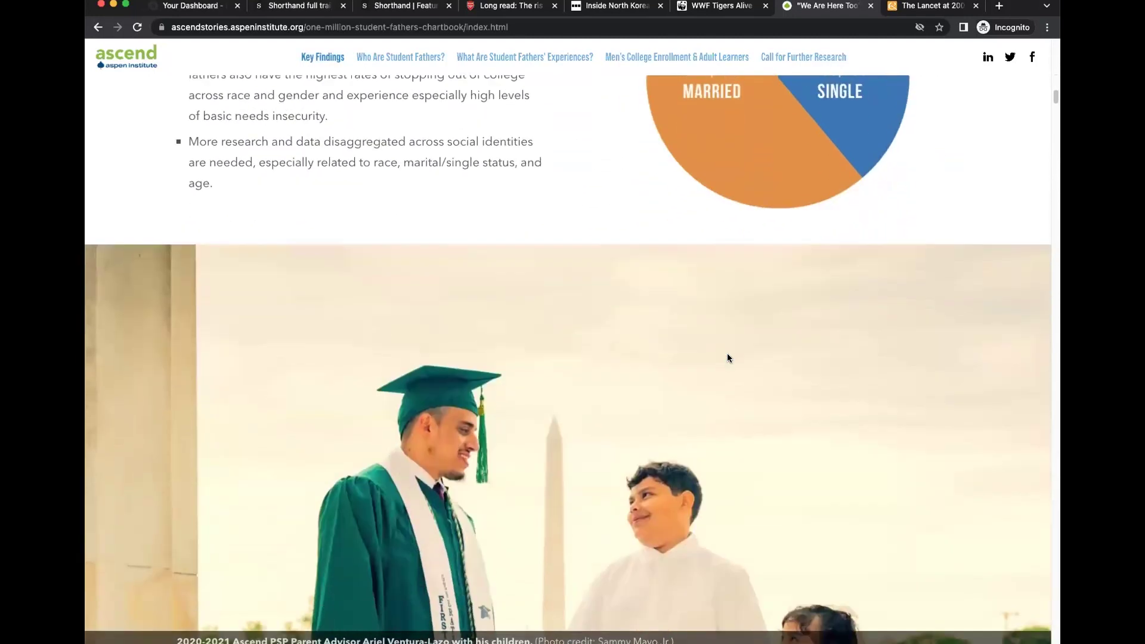
scroll(727, 356, down, 10)
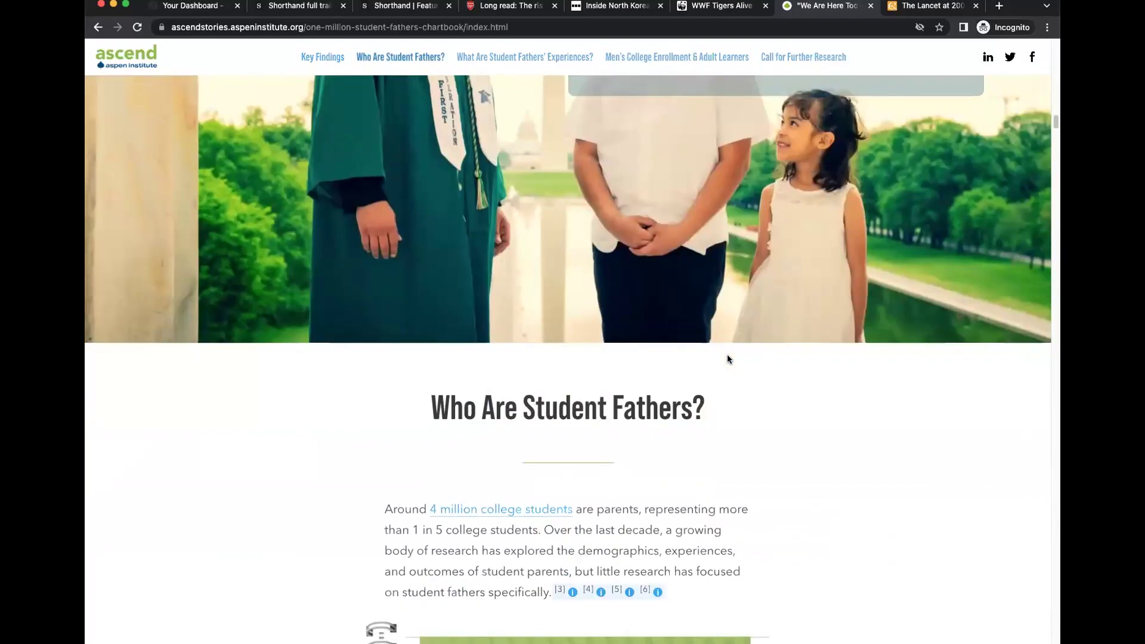
scroll(728, 360, down, 10)
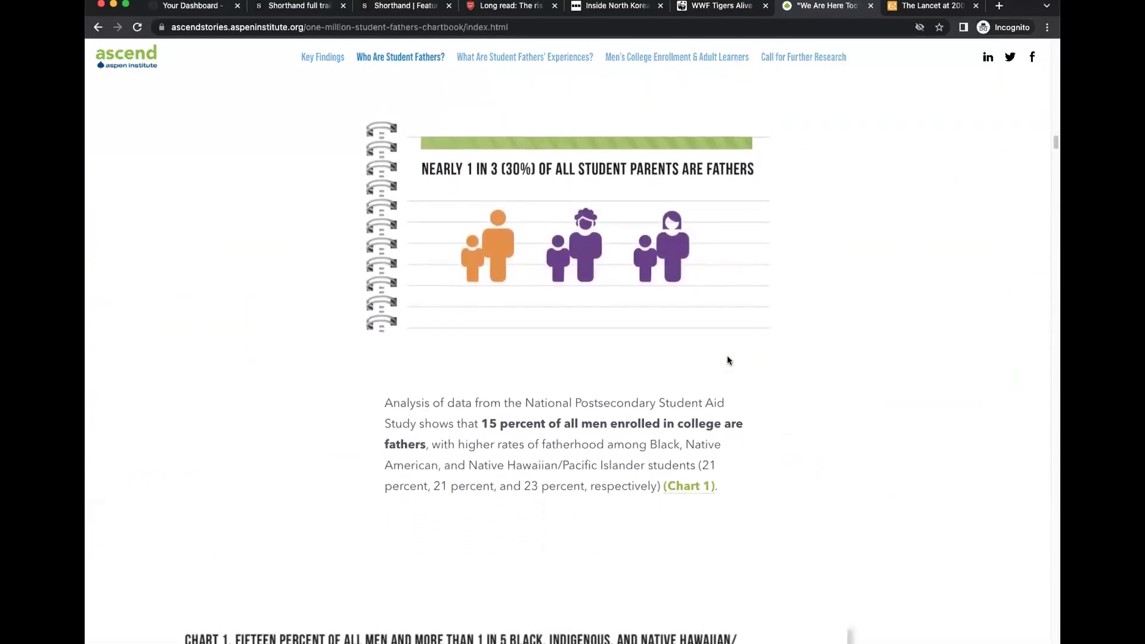
scroll(727, 360, down, 3)
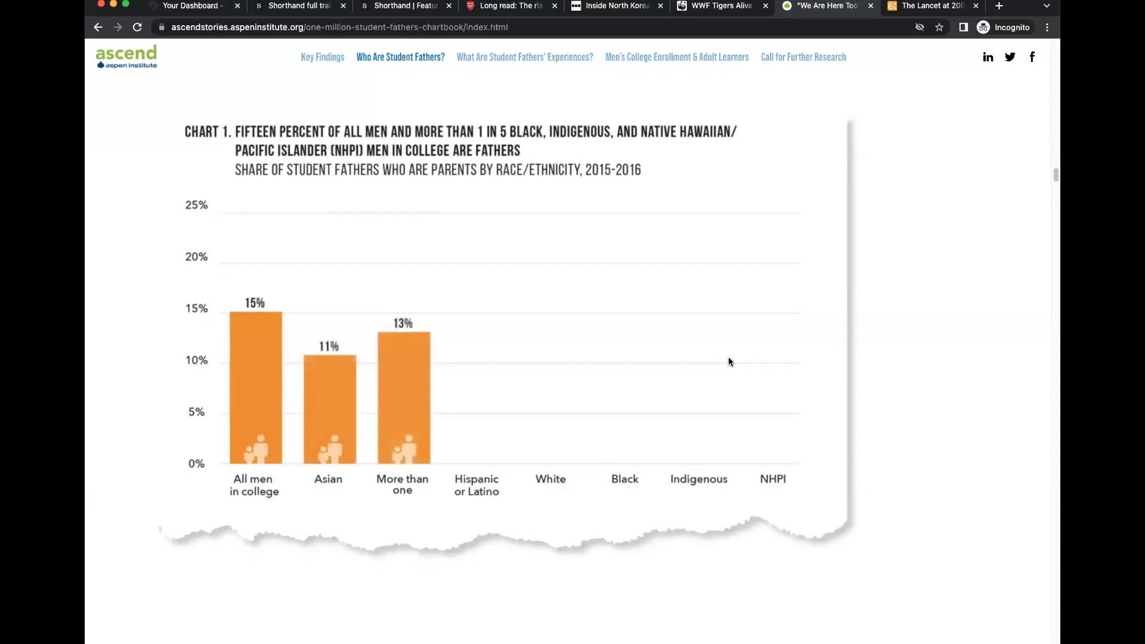
scroll(728, 361, down, 3)
scroll(729, 362, down, 3)
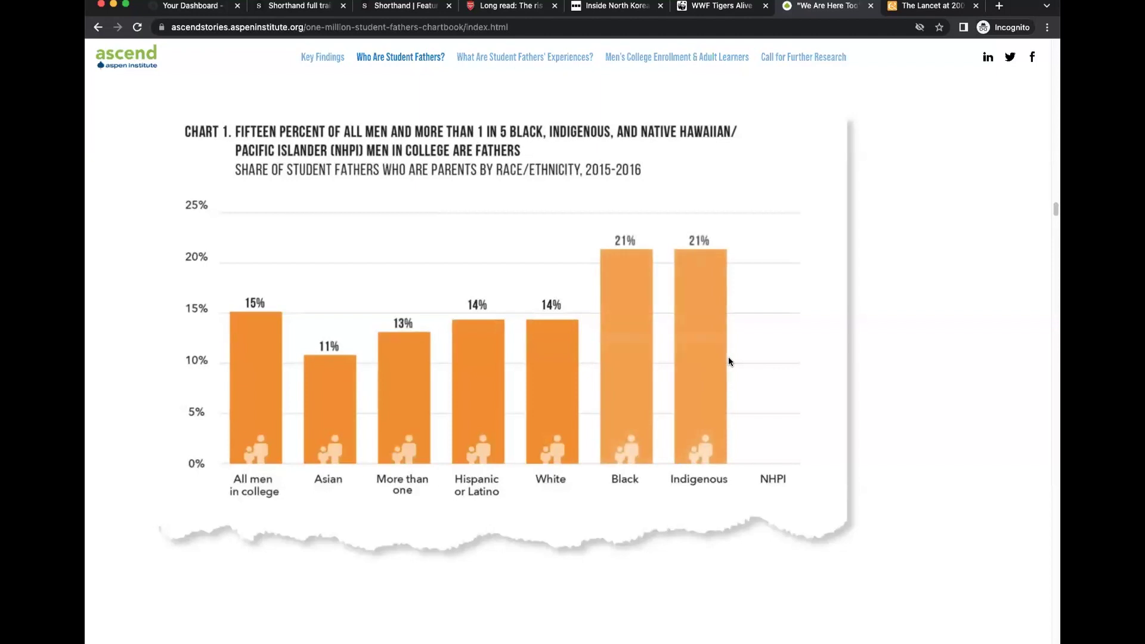
scroll(729, 361, down, 3)
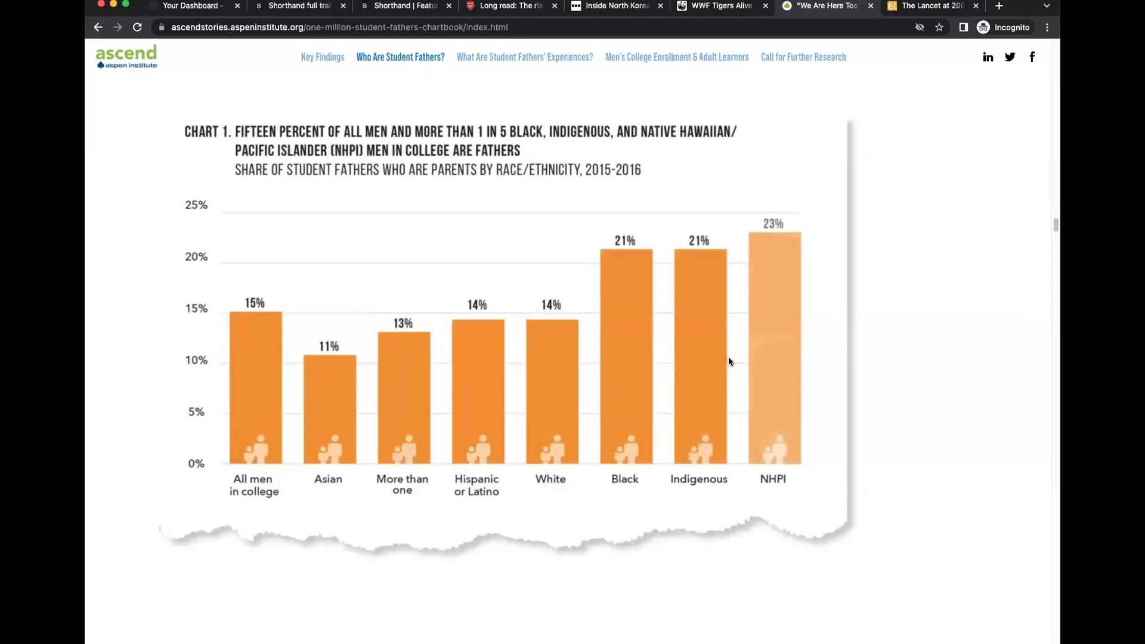
scroll(728, 362, down, 2)
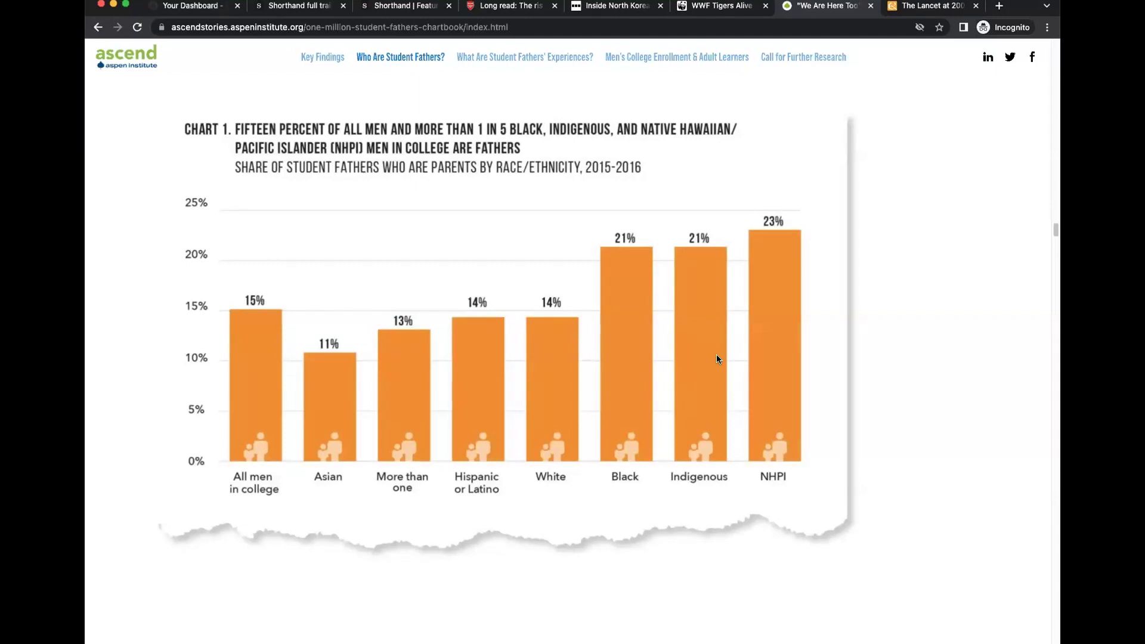
scroll(717, 356, down, 5)
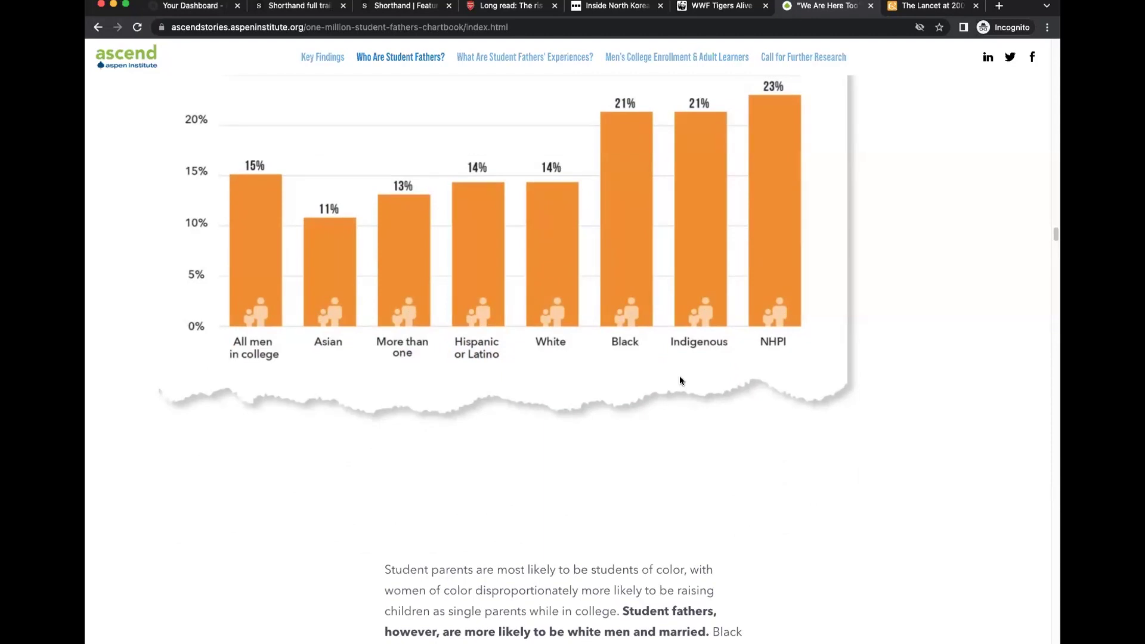
scroll(718, 441, down, 10)
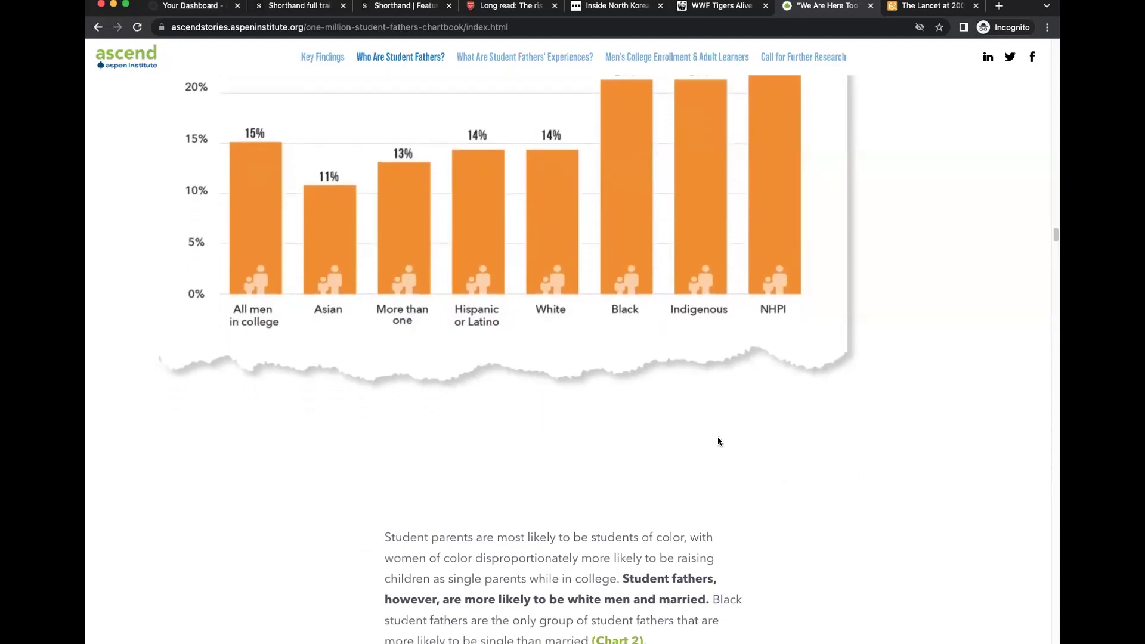
scroll(717, 441, down, 7)
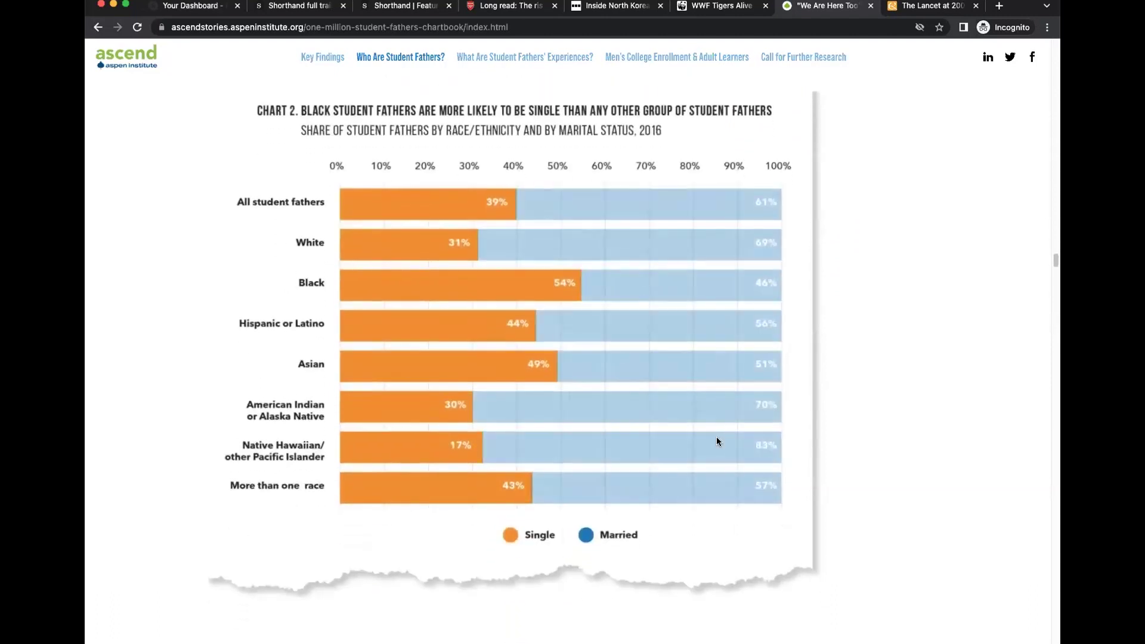
scroll(716, 441, down, 11)
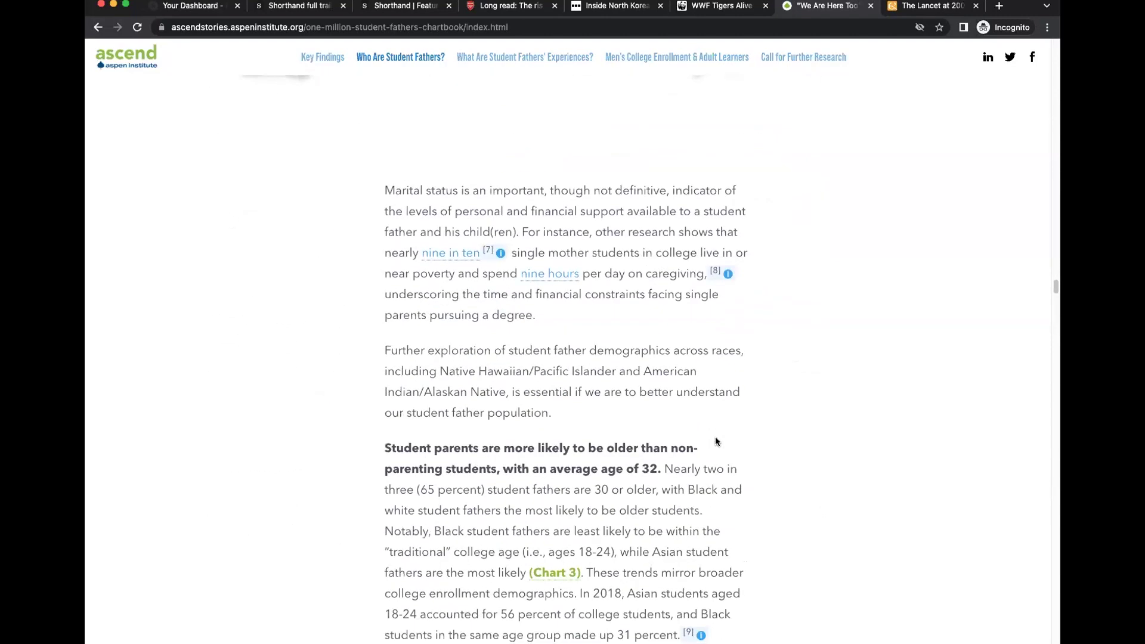
Switch to The Lancet at 200, accept all cookies, and scroll down to the '200 Years of The Lancet Timeline'.
click(933, 6)
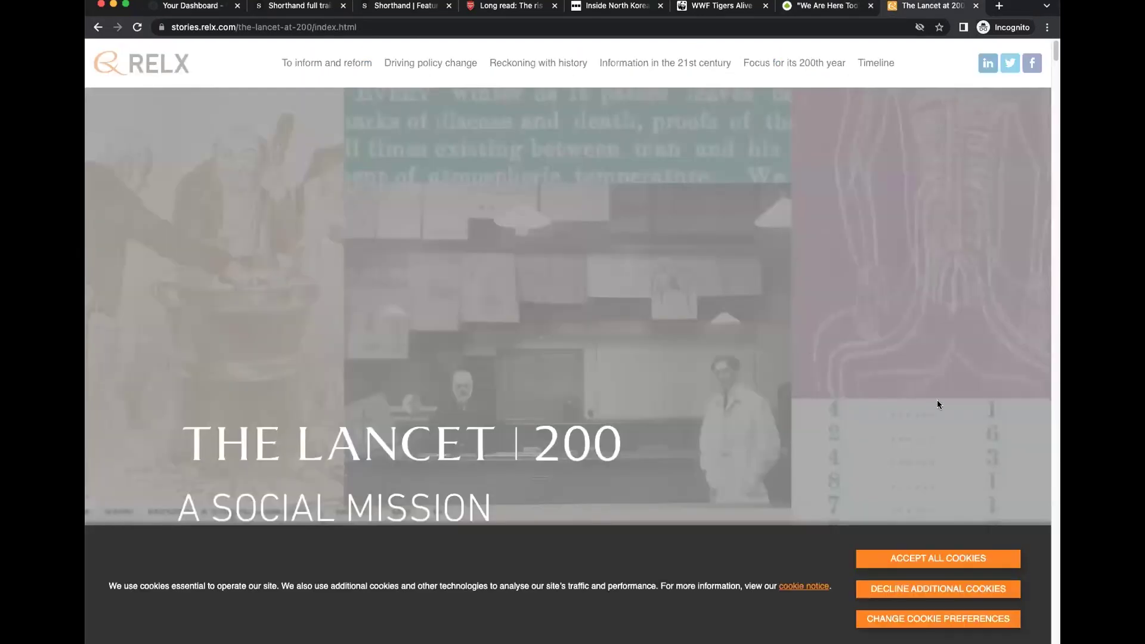
click(894, 556)
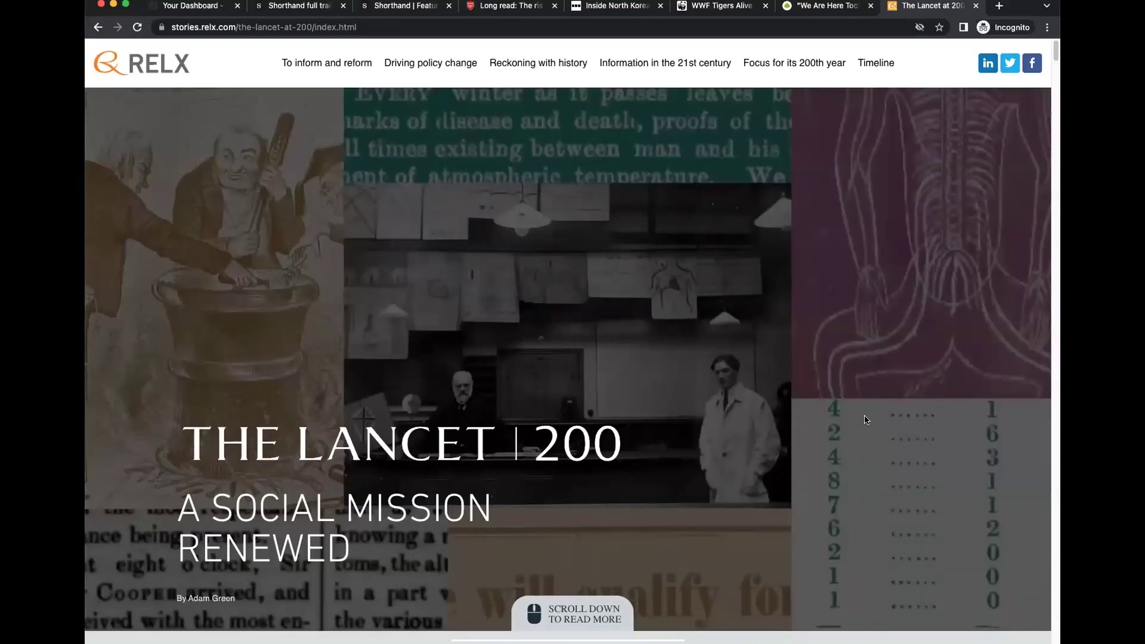
scroll(770, 409, down, 9)
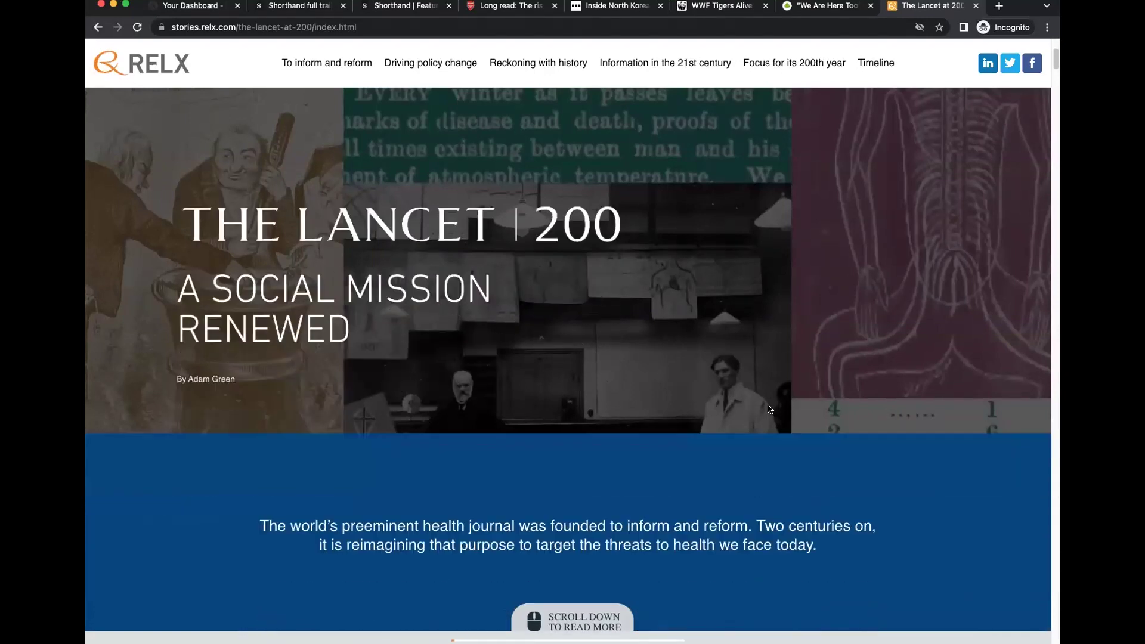
scroll(768, 405, down, 12)
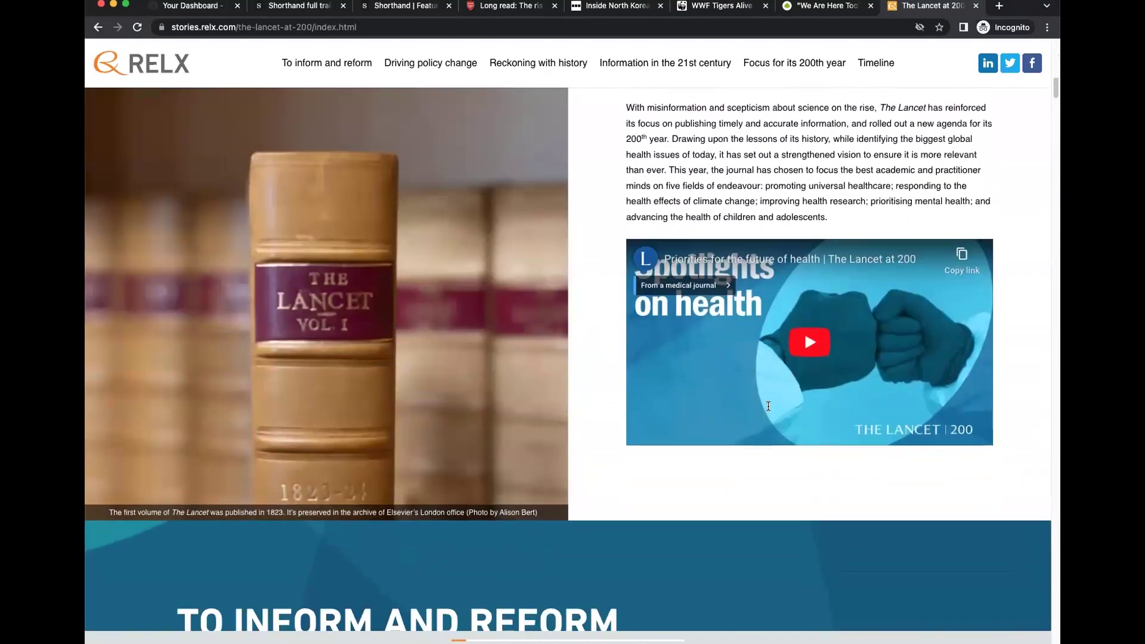
scroll(769, 410, down, 10)
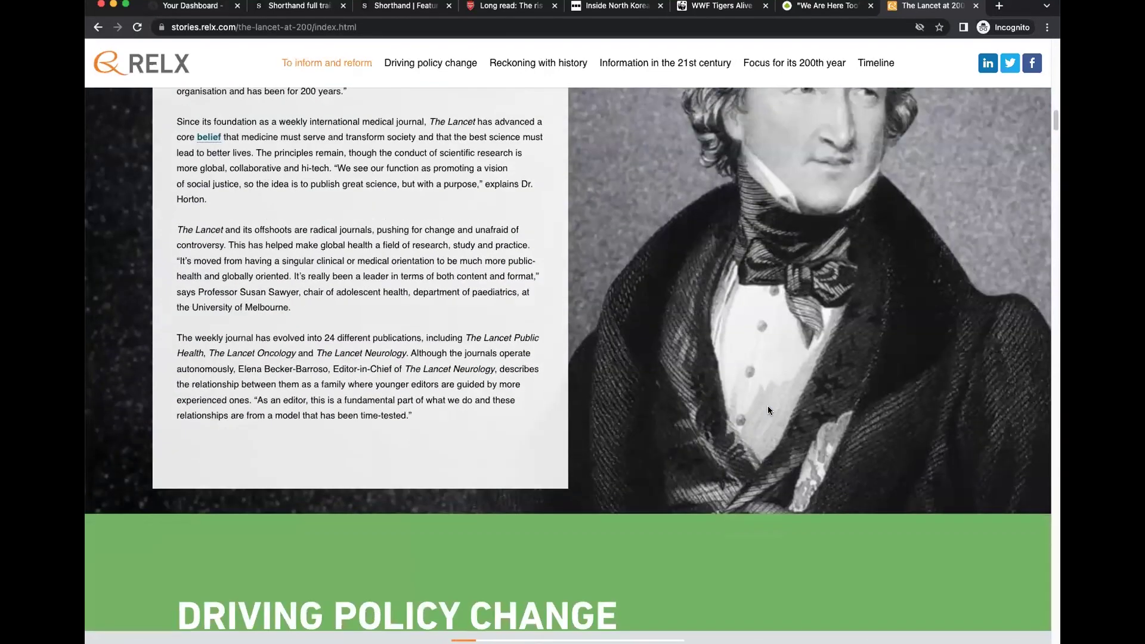
scroll(768, 411, down, 12)
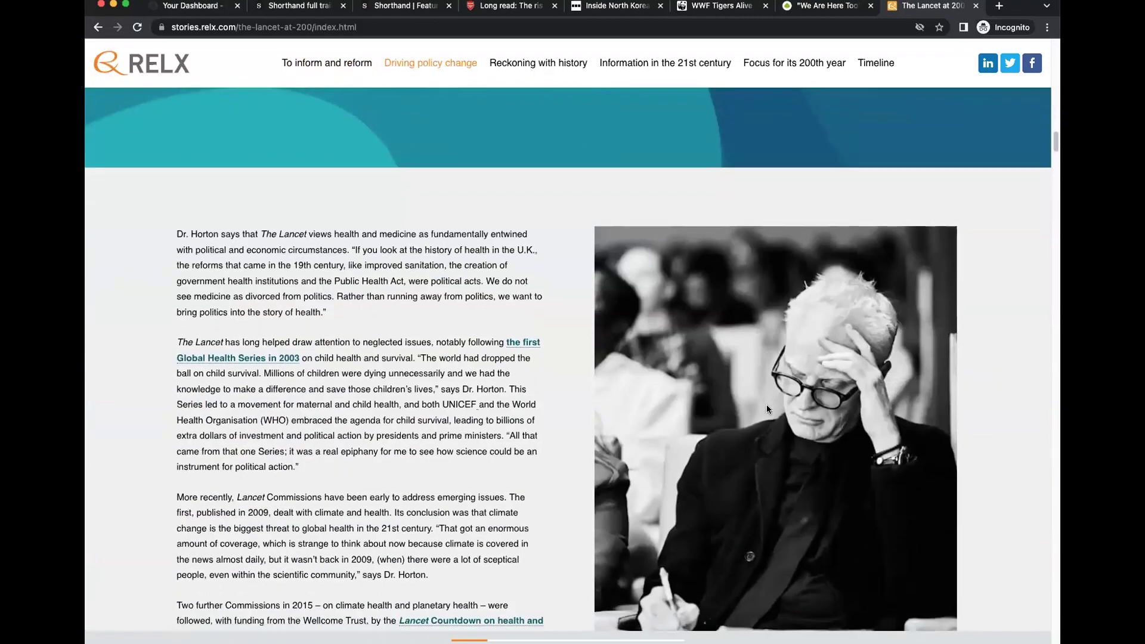
scroll(767, 409, down, 12)
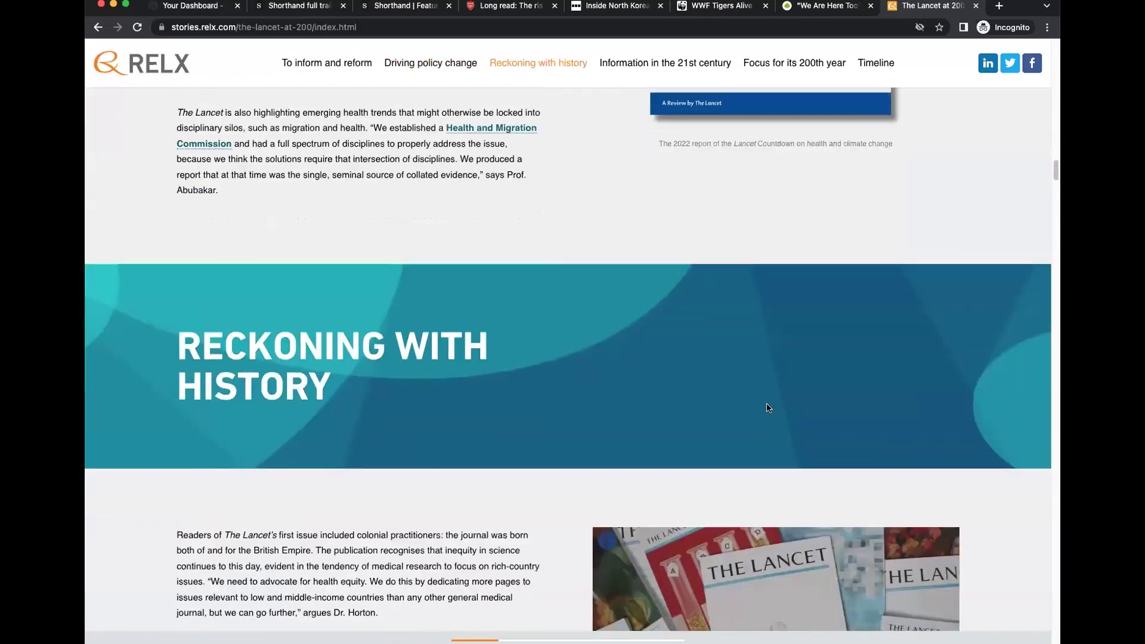
scroll(768, 407, down, 12)
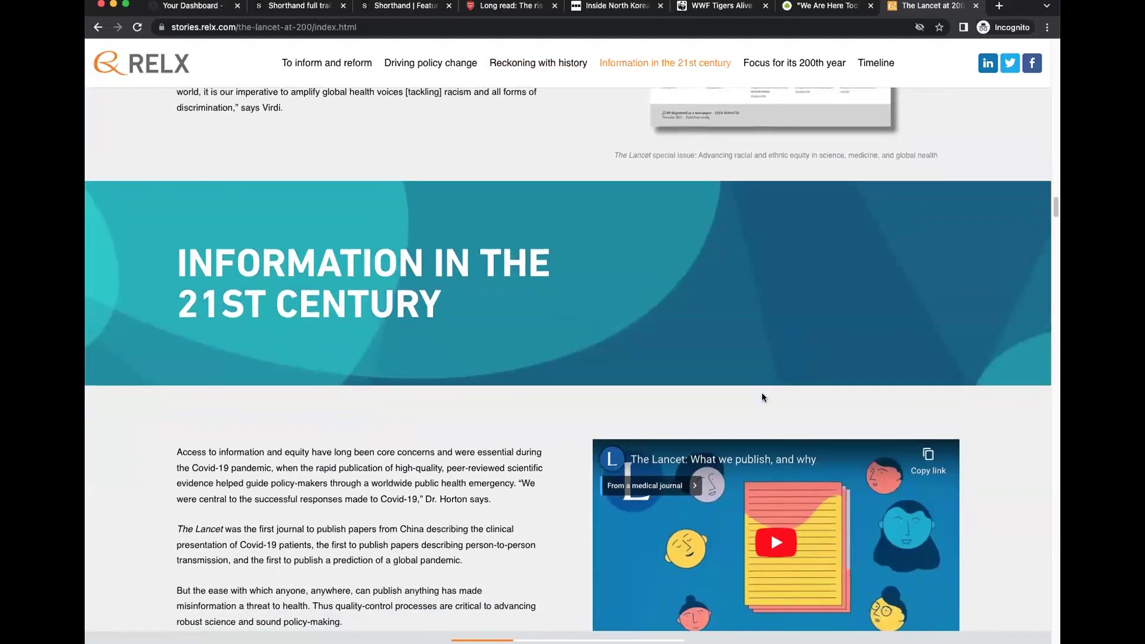
scroll(762, 397, down, 15)
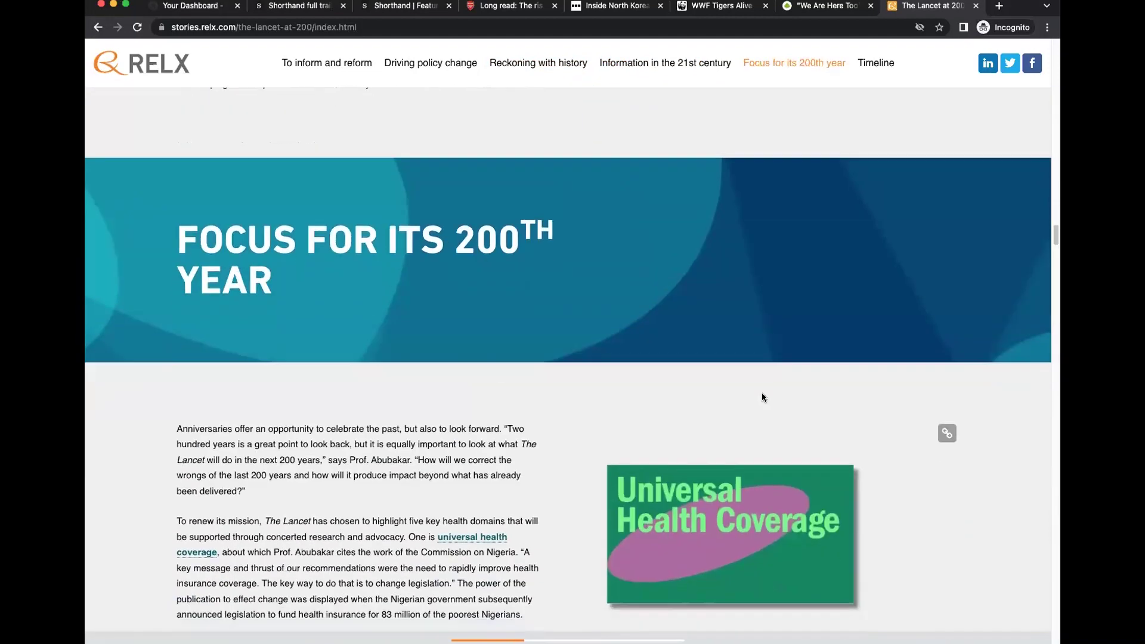
scroll(764, 398, down, 15)
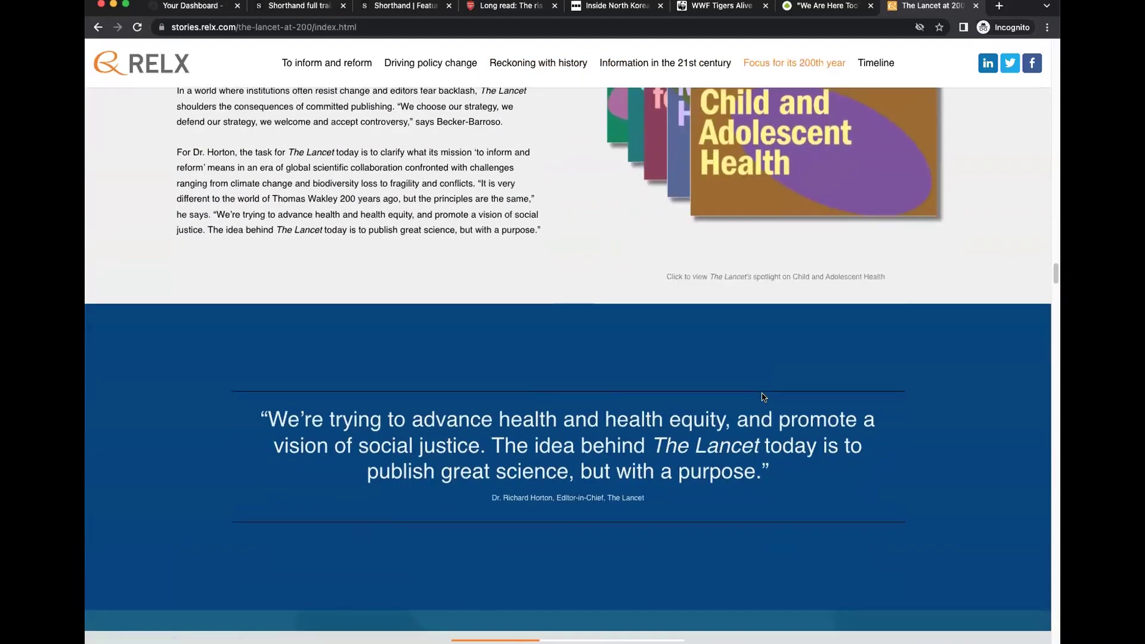
scroll(764, 397, down, 12)
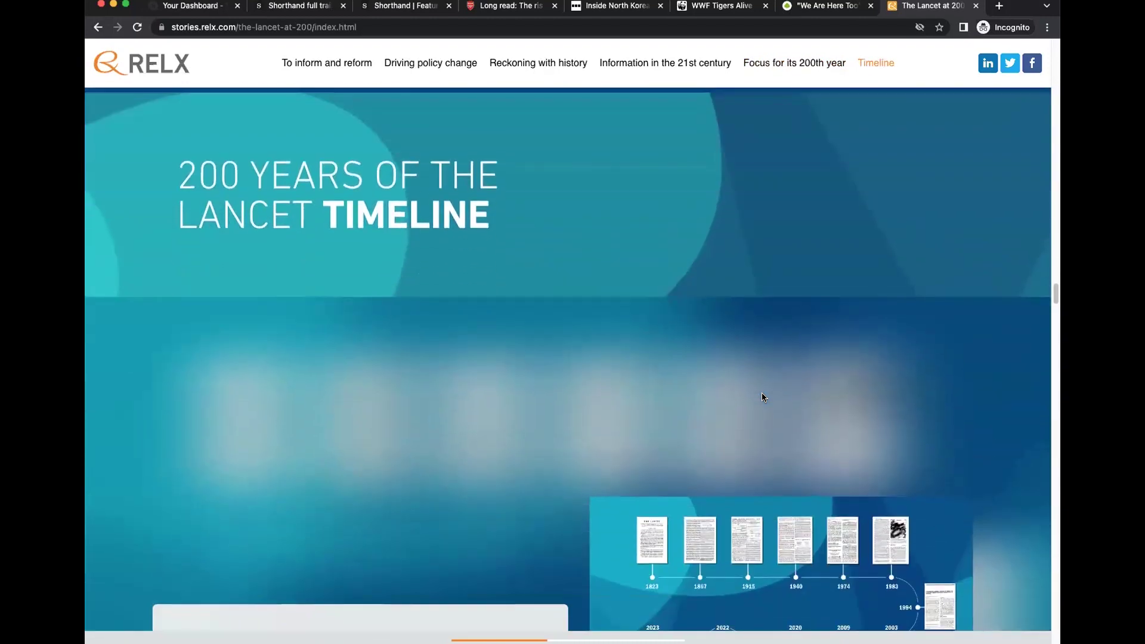
Advance the Lancet timeline from 1823 through the 1867, 1915, 1940 and 1974 cards to 1983.
scroll(763, 396, down, 3)
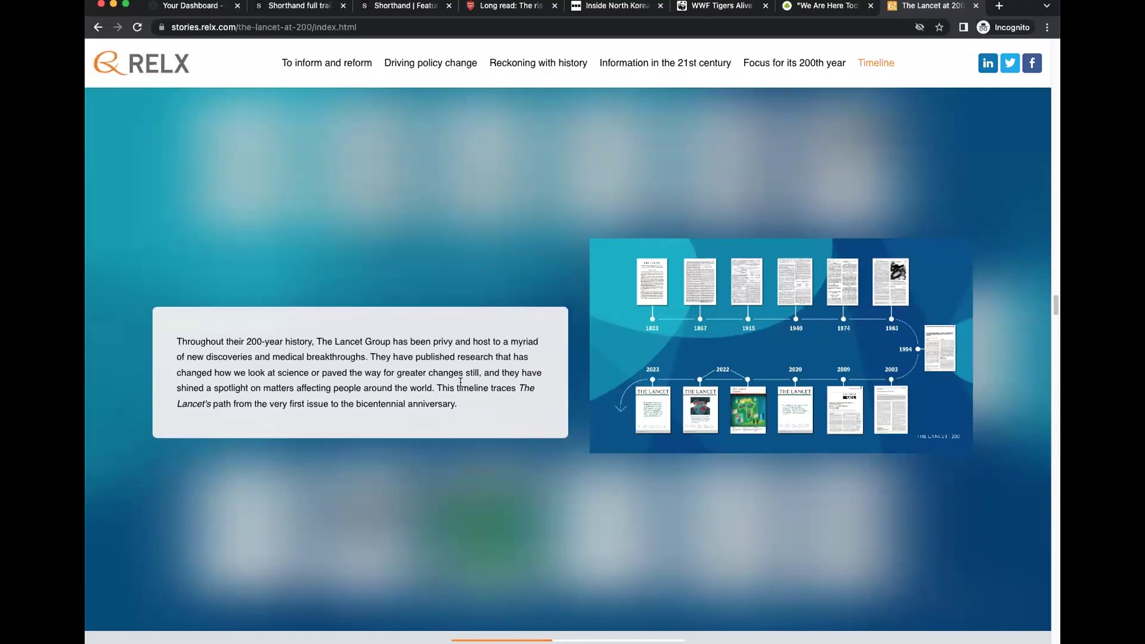
scroll(460, 384, down, 5)
scroll(462, 384, down, 3)
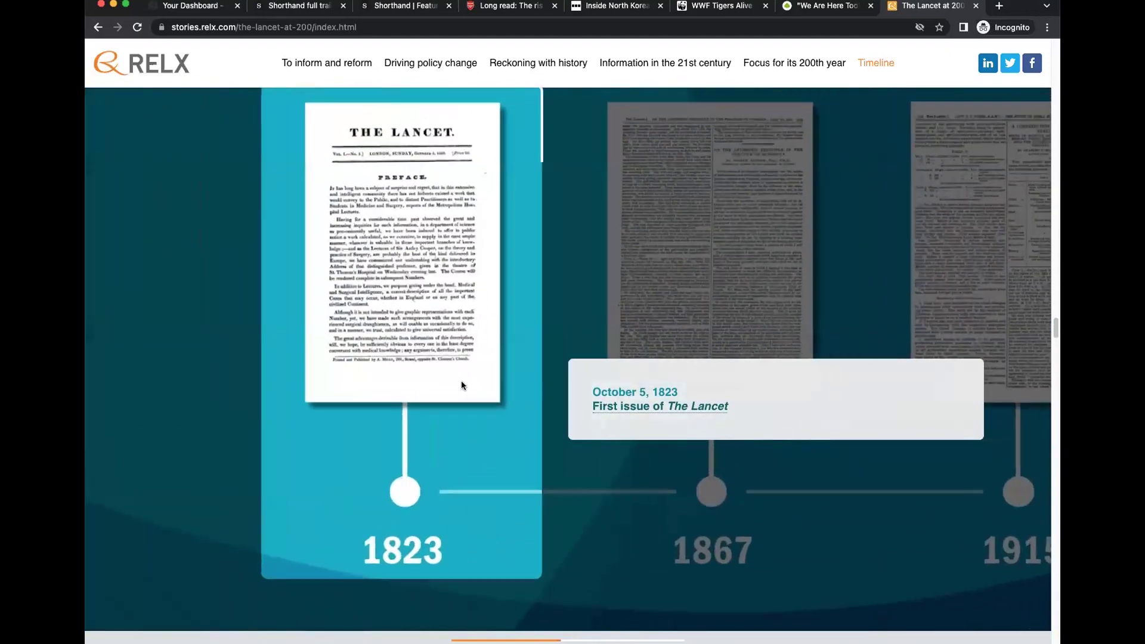
scroll(462, 384, down, 3)
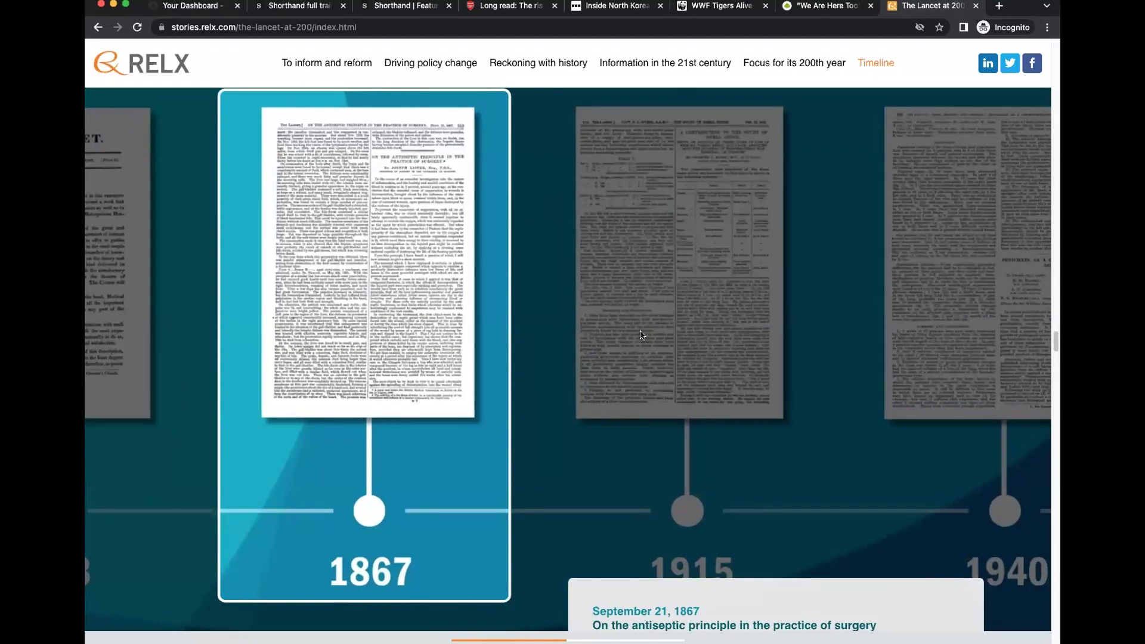
scroll(680, 382, down, 5)
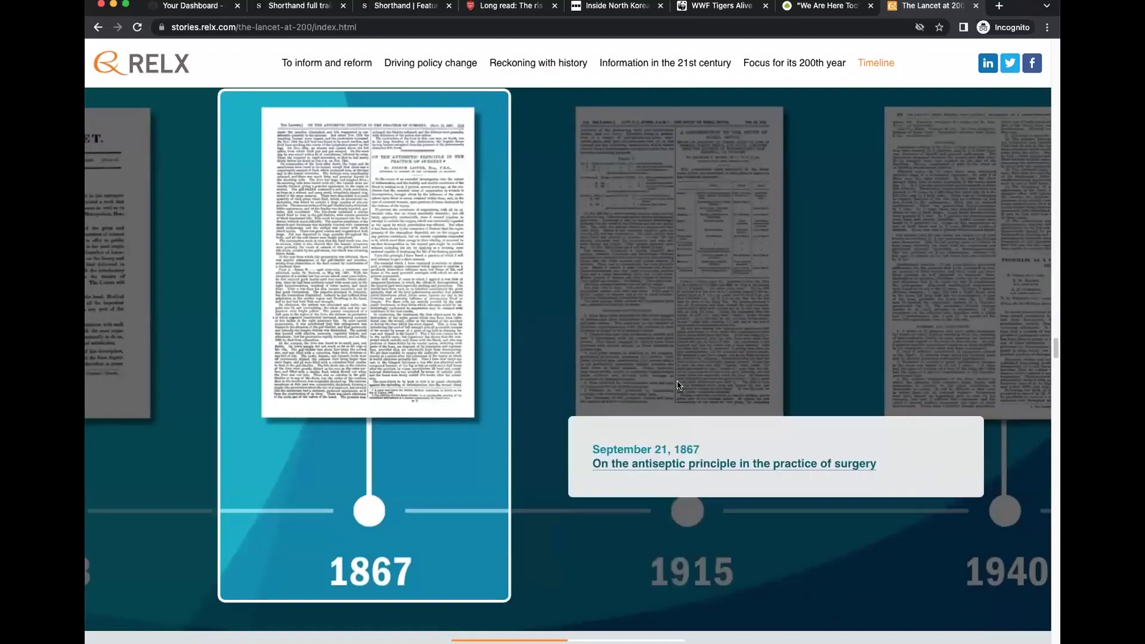
scroll(677, 385, down, 3)
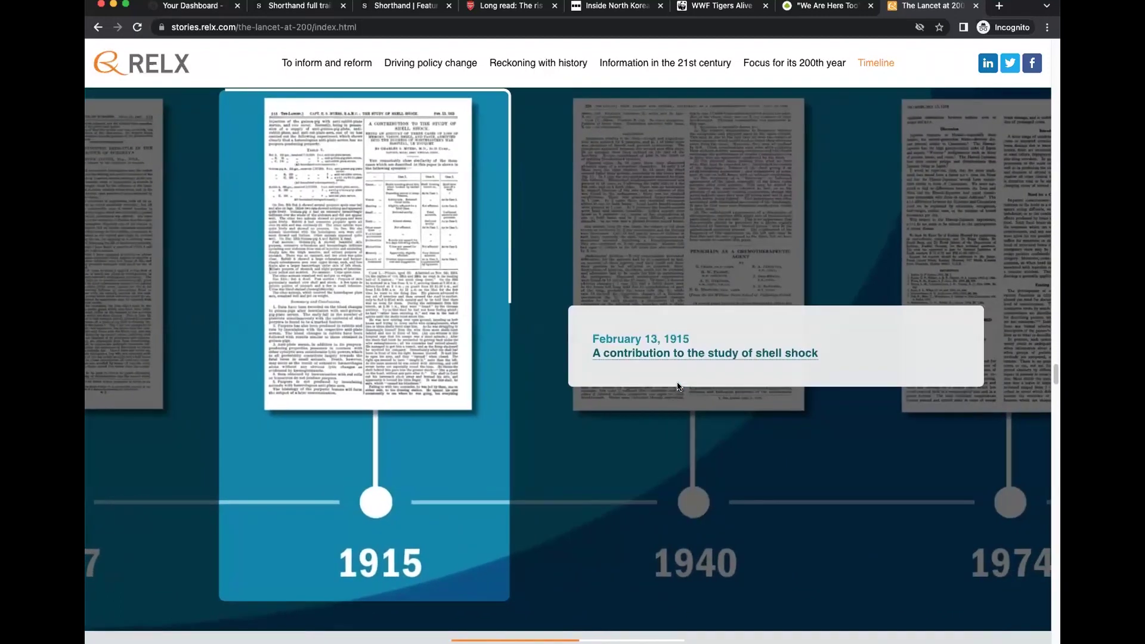
scroll(677, 386, down, 4)
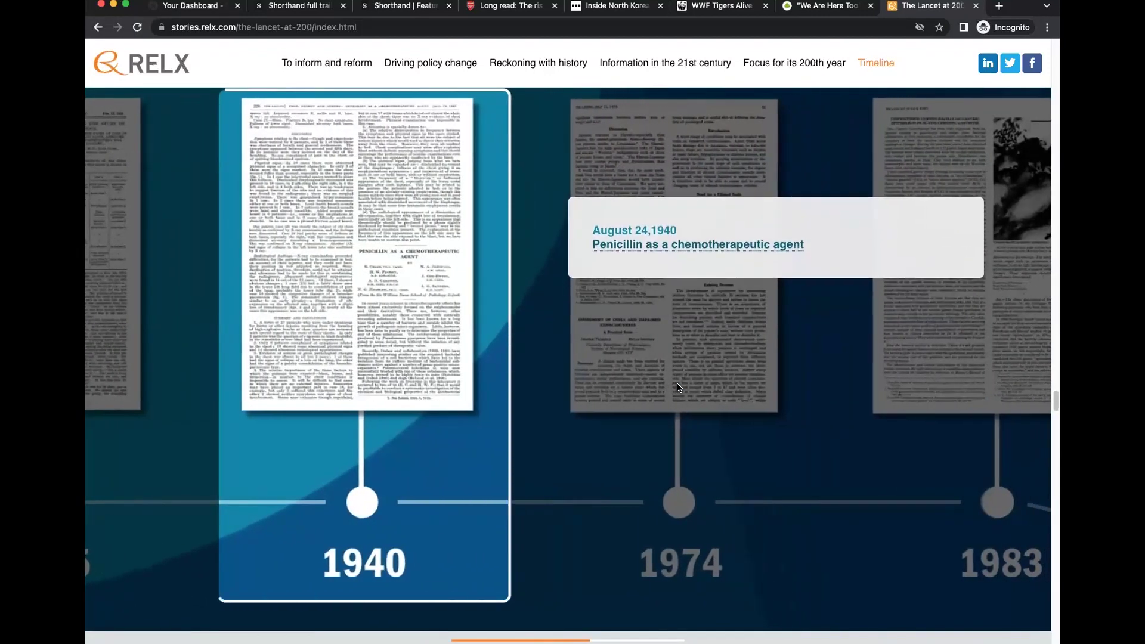
scroll(678, 387, down, 3)
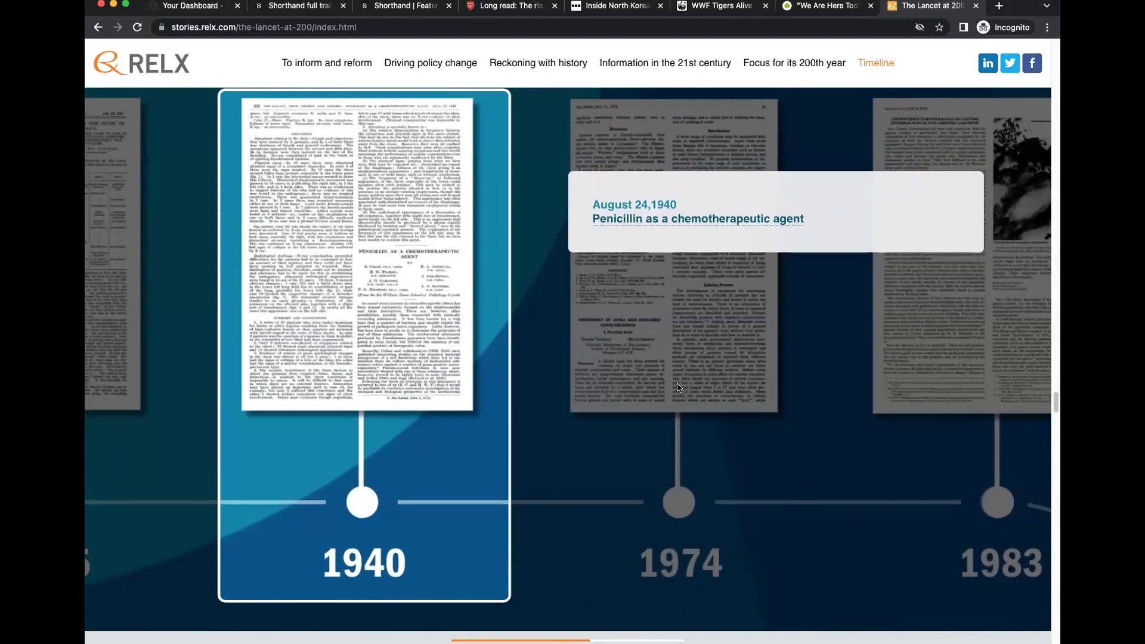
scroll(679, 387, down, 3)
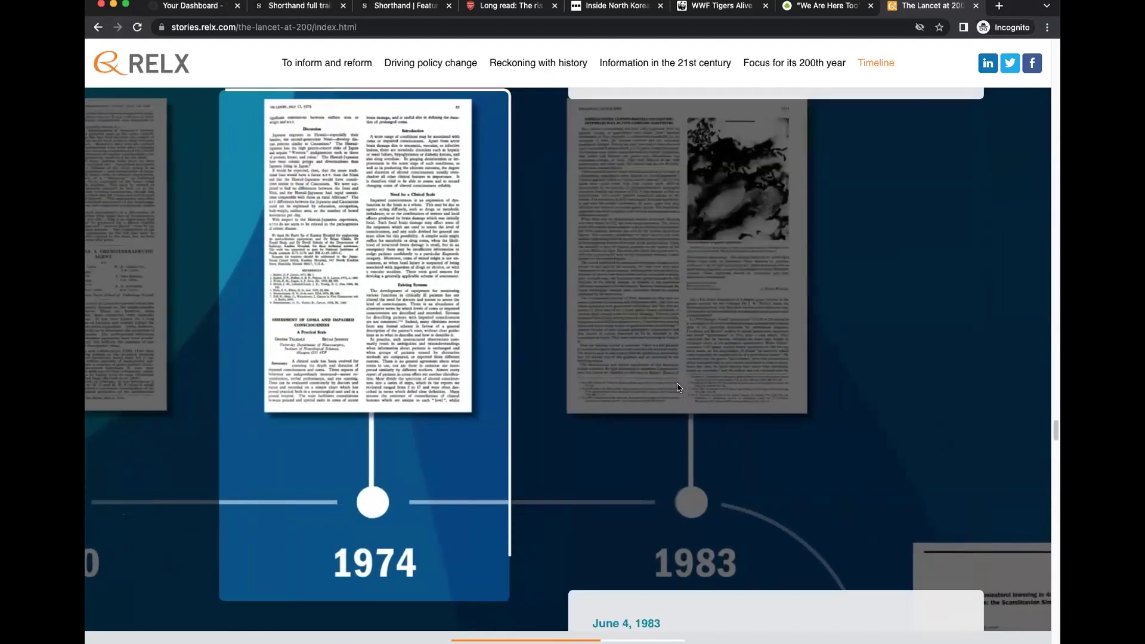
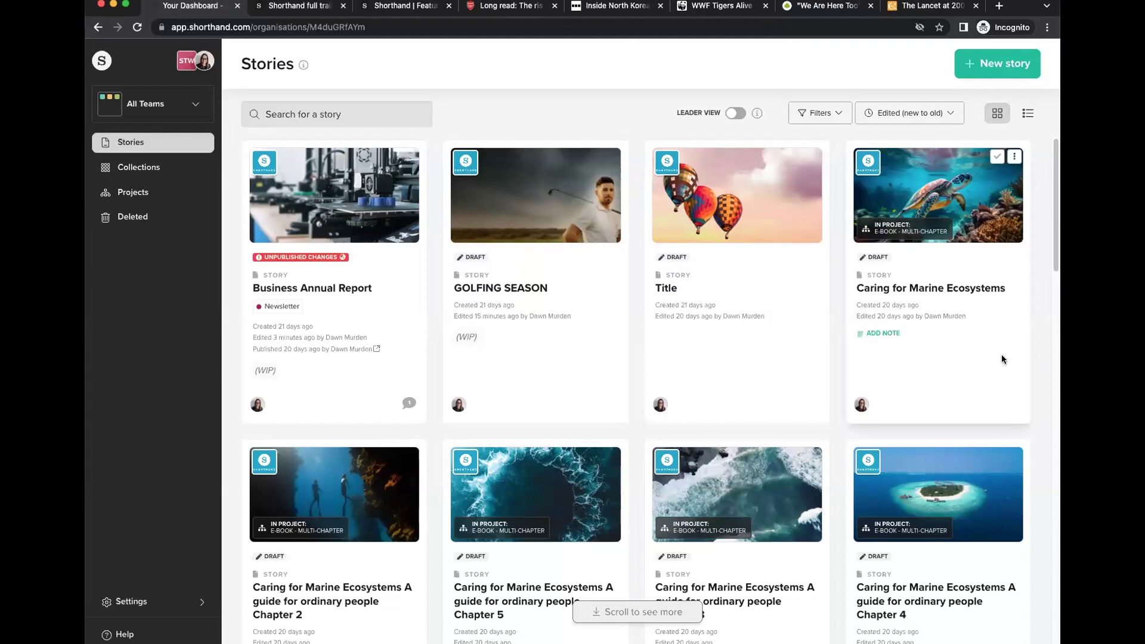
Look through the account and workspace menu and the All Teams list.
click(204, 66)
click(204, 65)
click(204, 66)
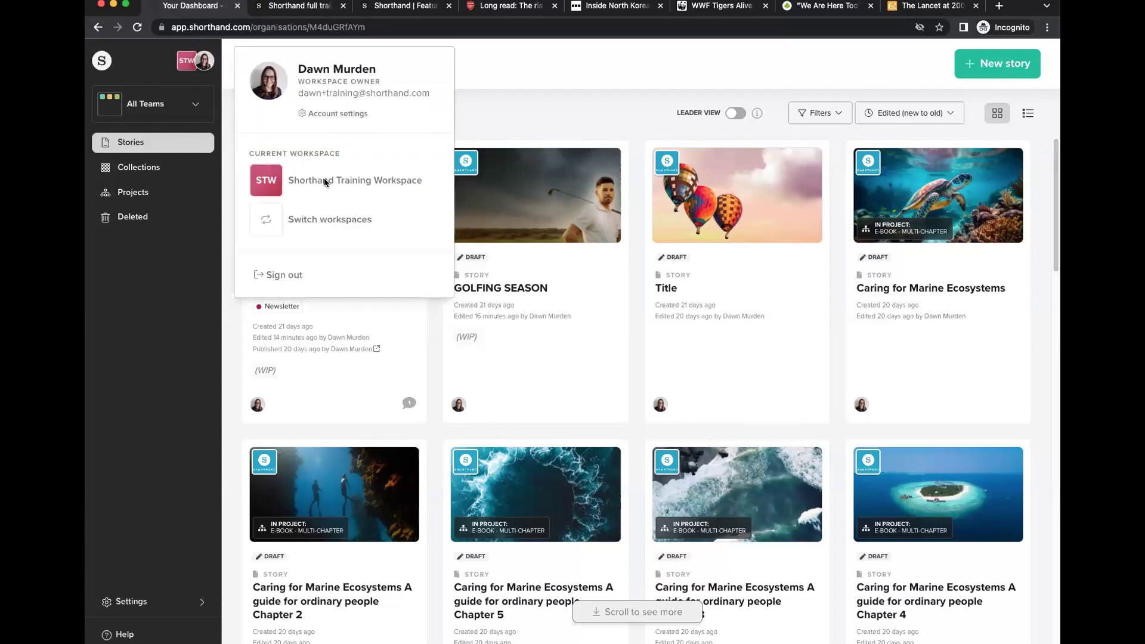
click(204, 66)
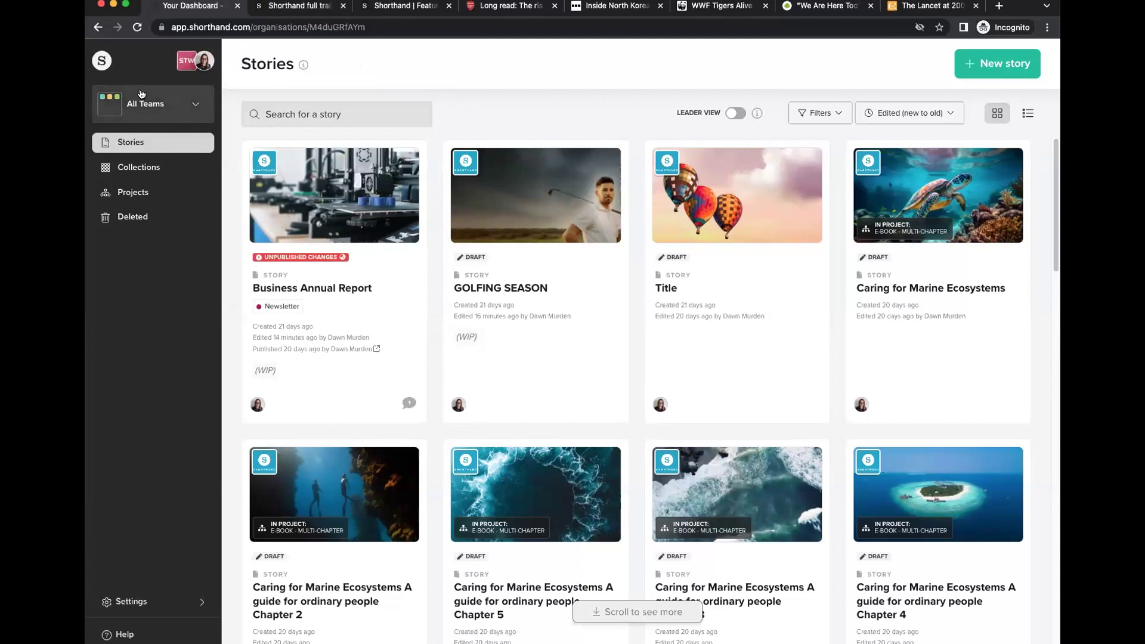
click(194, 107)
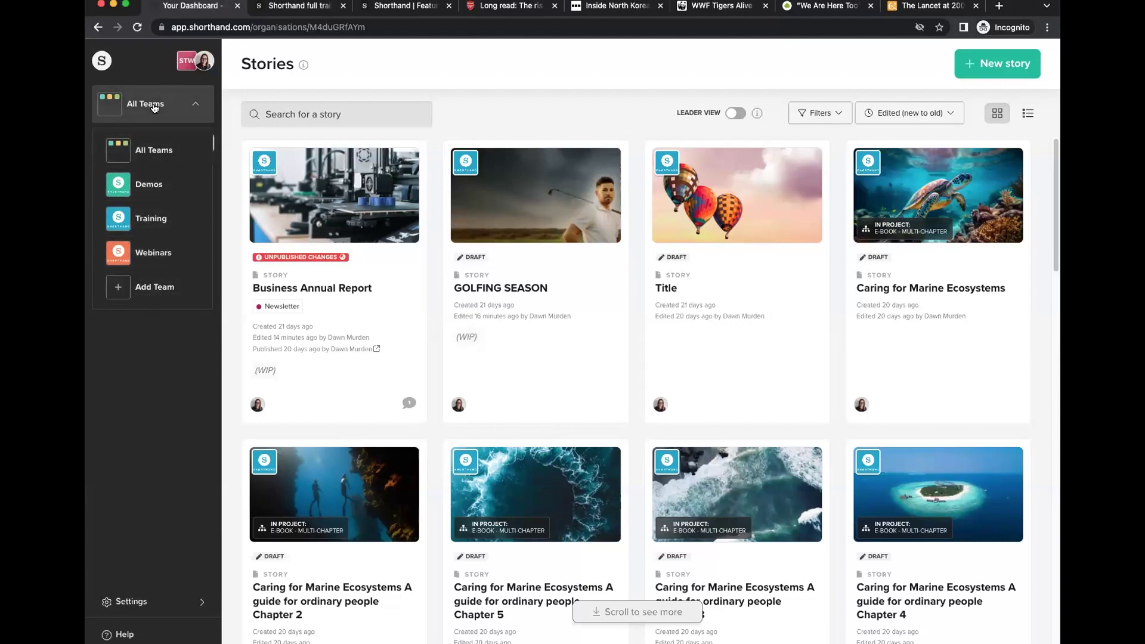
click(195, 98)
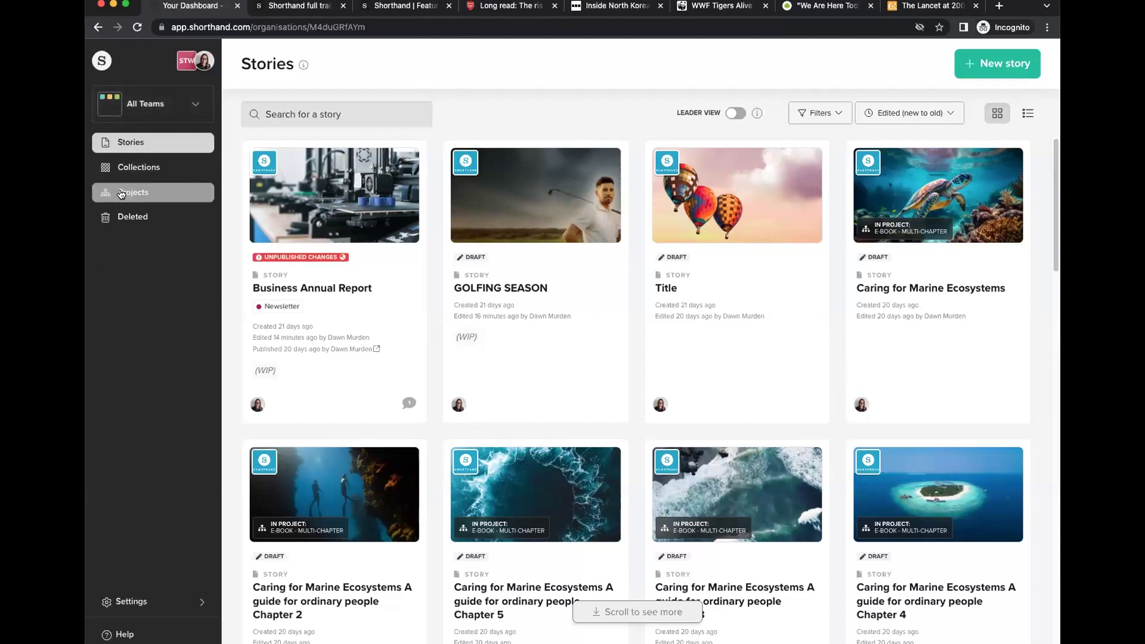
View Deleted items, return to Stories, then go to the account Settings.
click(141, 221)
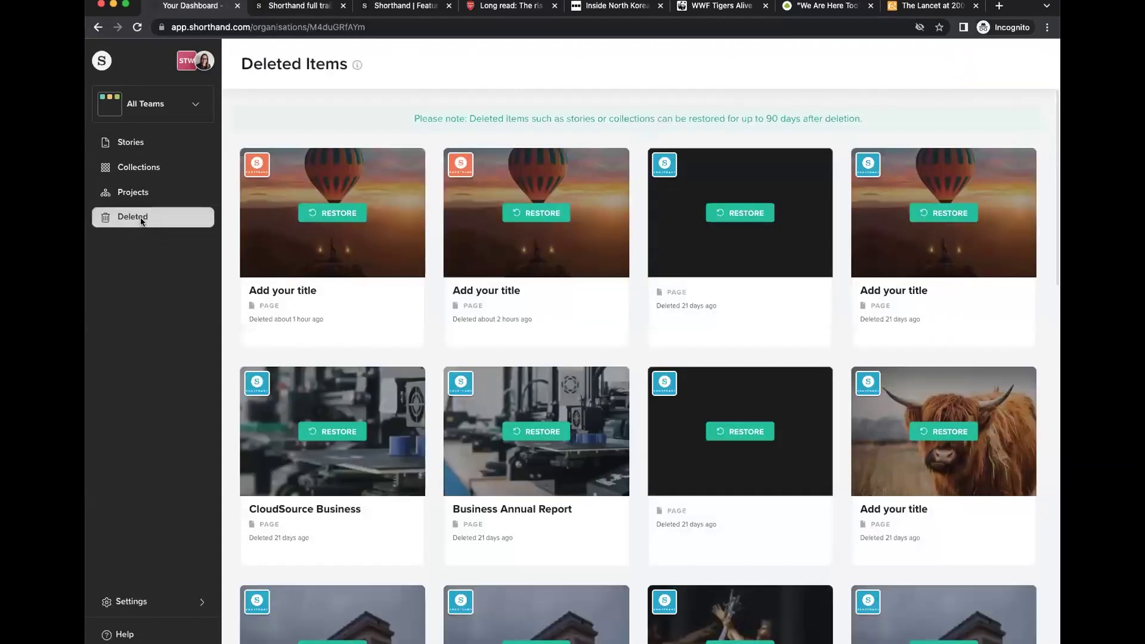
click(143, 141)
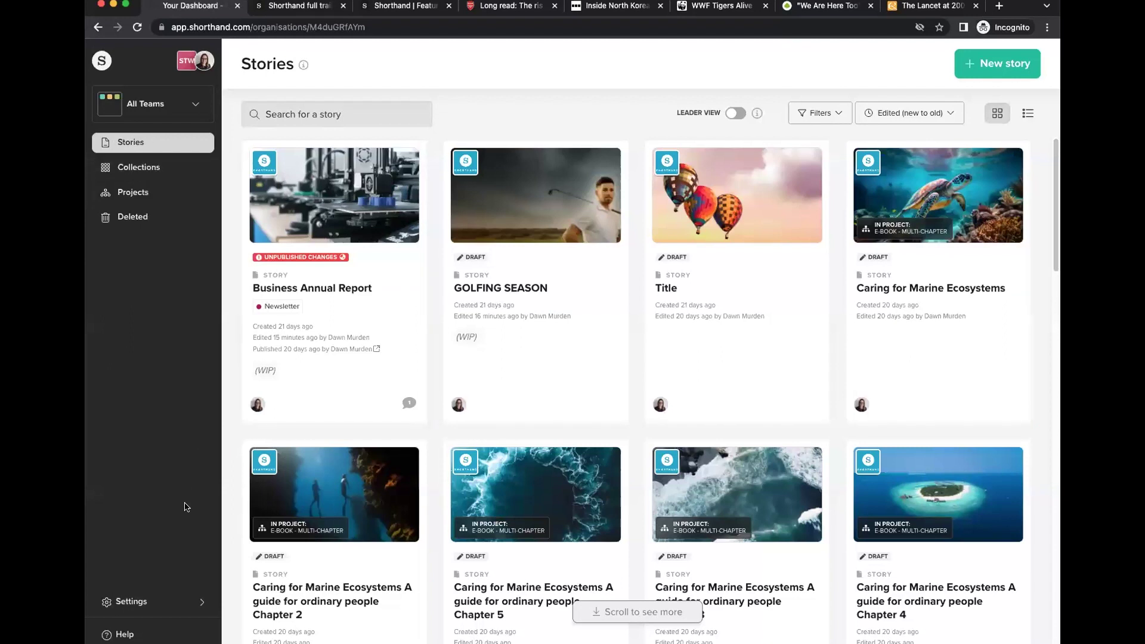
click(143, 604)
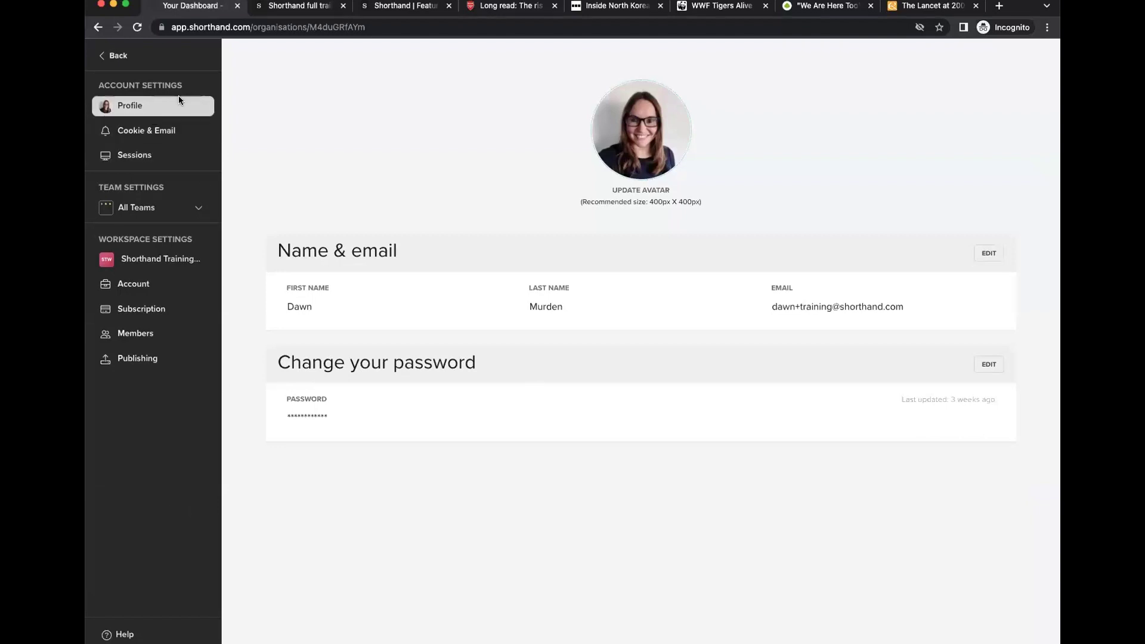
Browse the Cookie & Email, Sessions, Account, Subscription, Members and Publishing pages, then go Back.
click(141, 134)
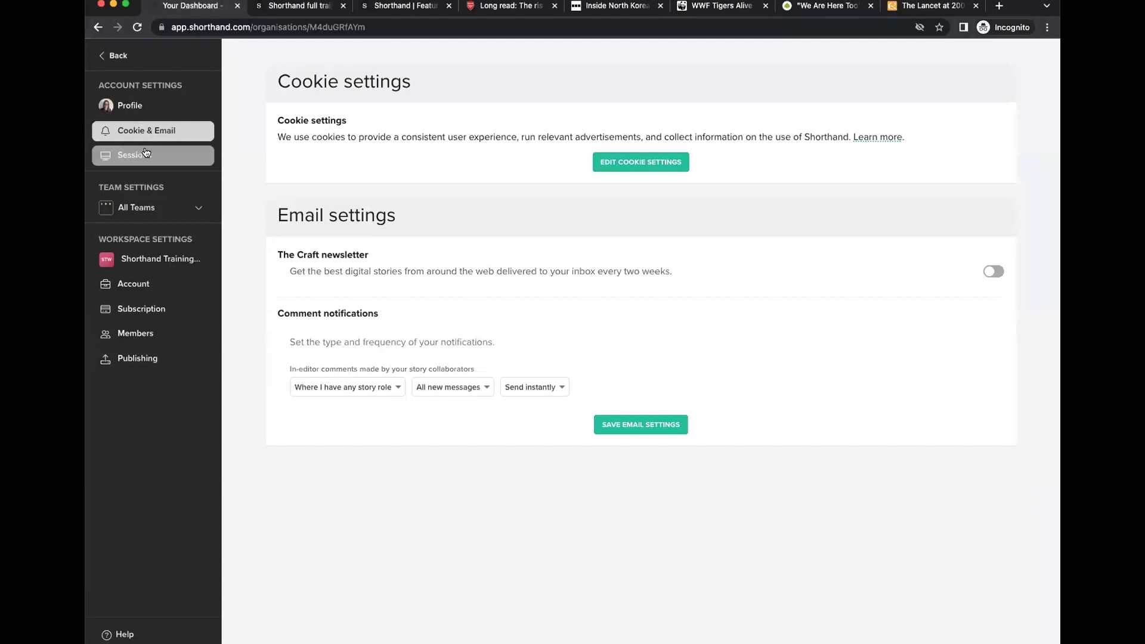
click(143, 154)
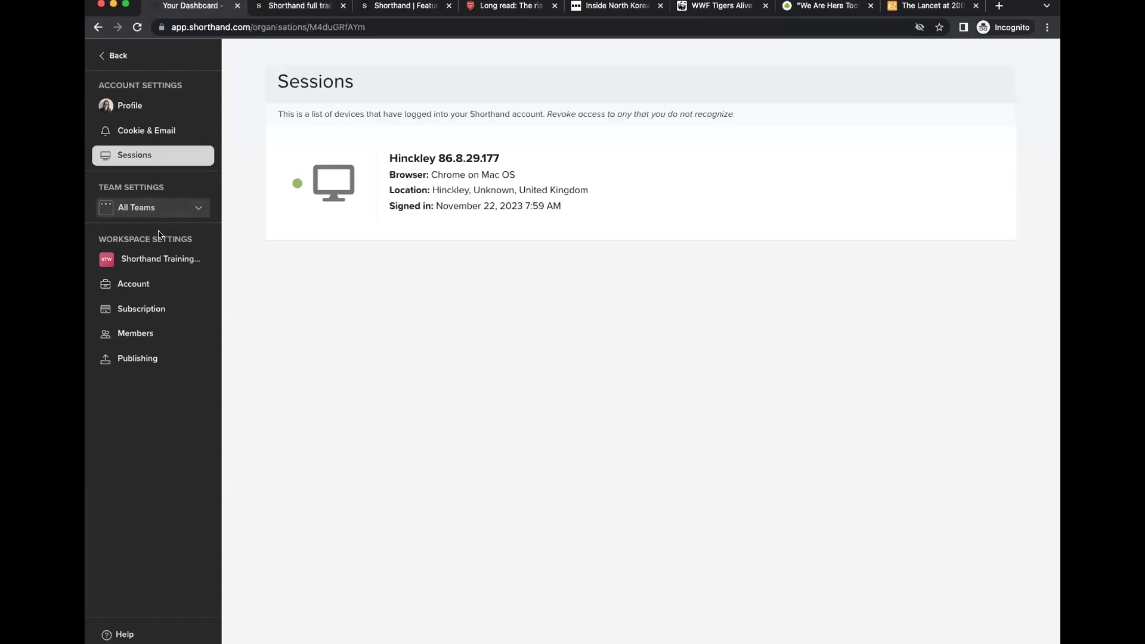
click(144, 287)
click(140, 311)
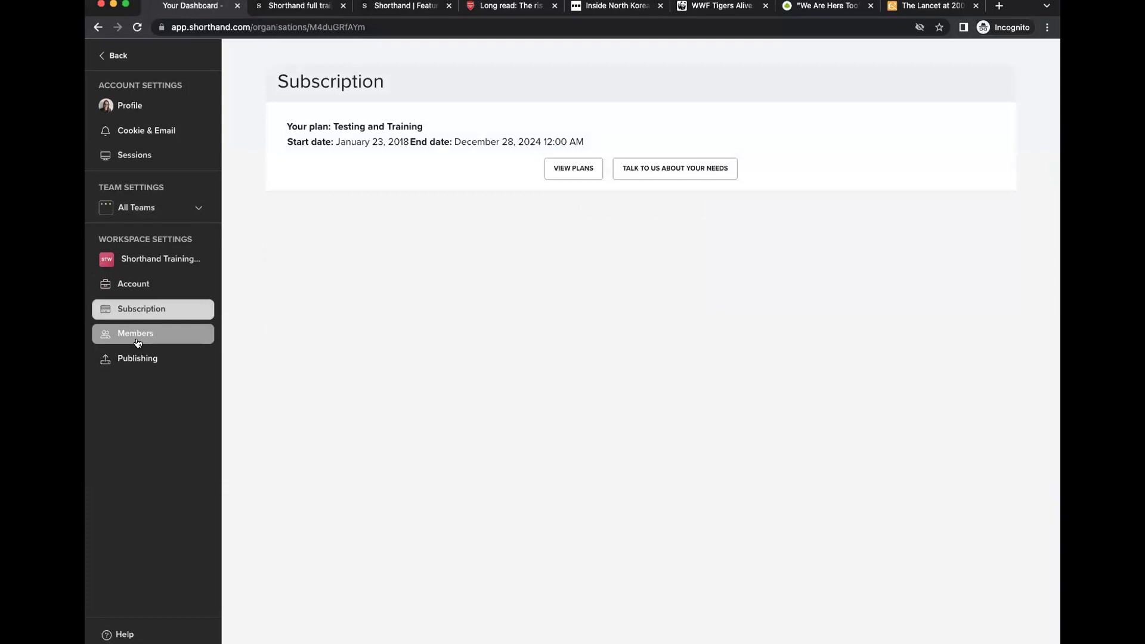
click(137, 343)
click(137, 359)
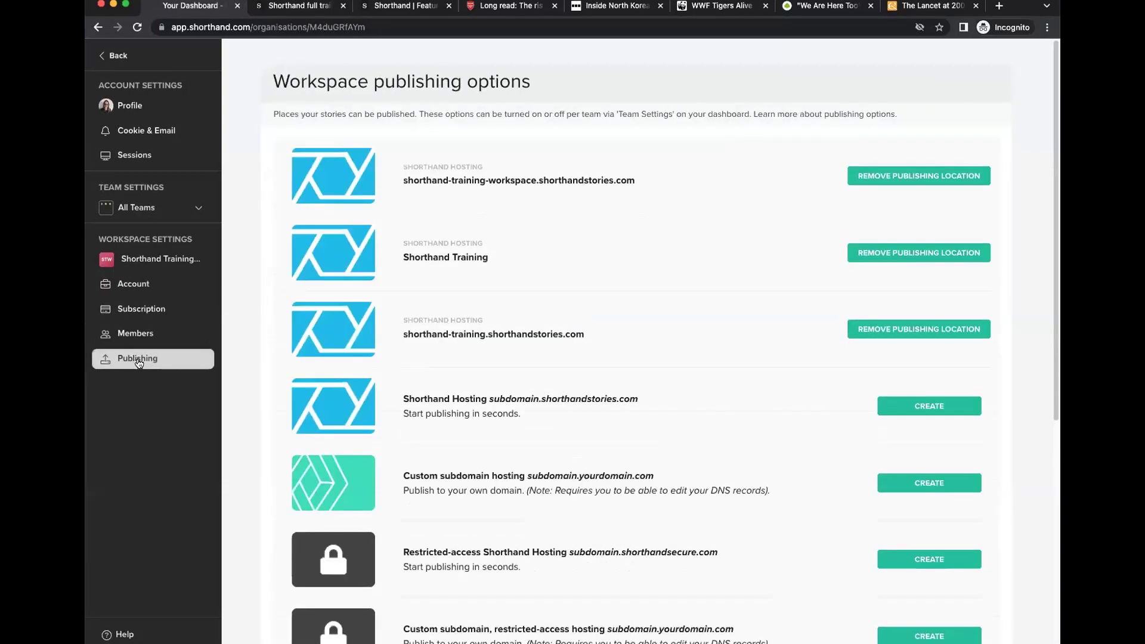
click(105, 58)
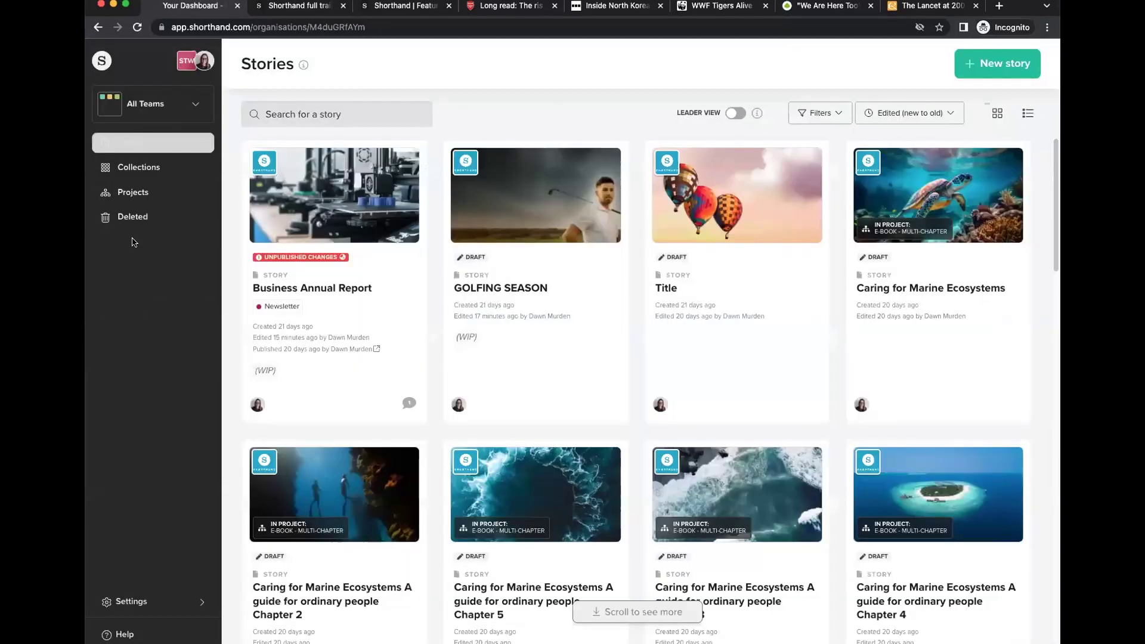
click(123, 636)
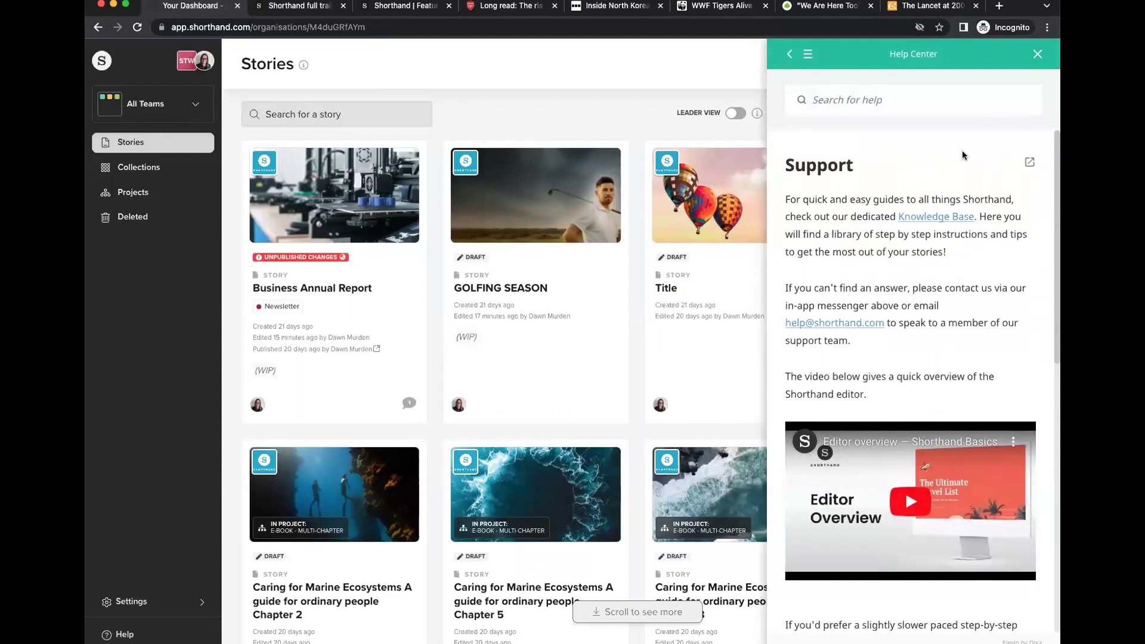
click(836, 92)
text(title)
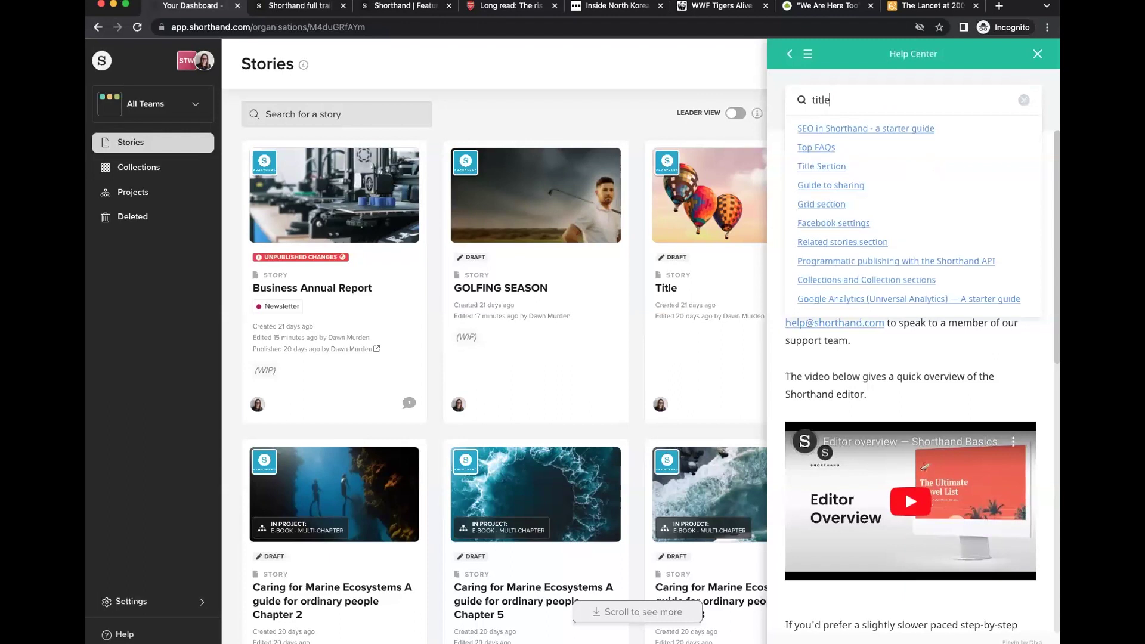
click(838, 167)
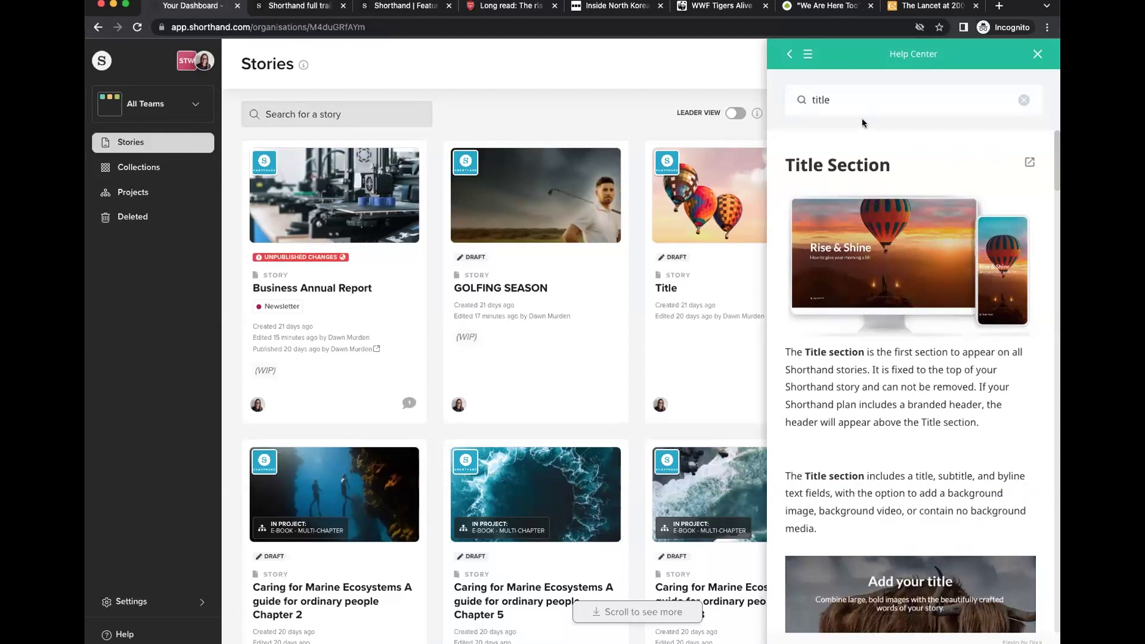
scroll(945, 291, down, 3)
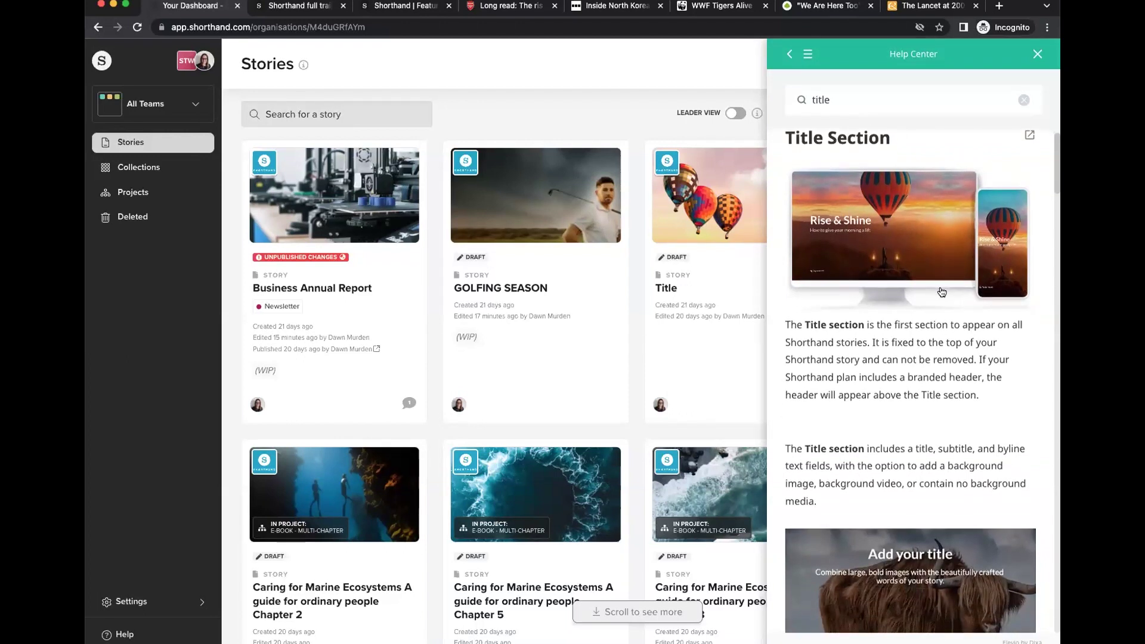
scroll(942, 293, down, 15)
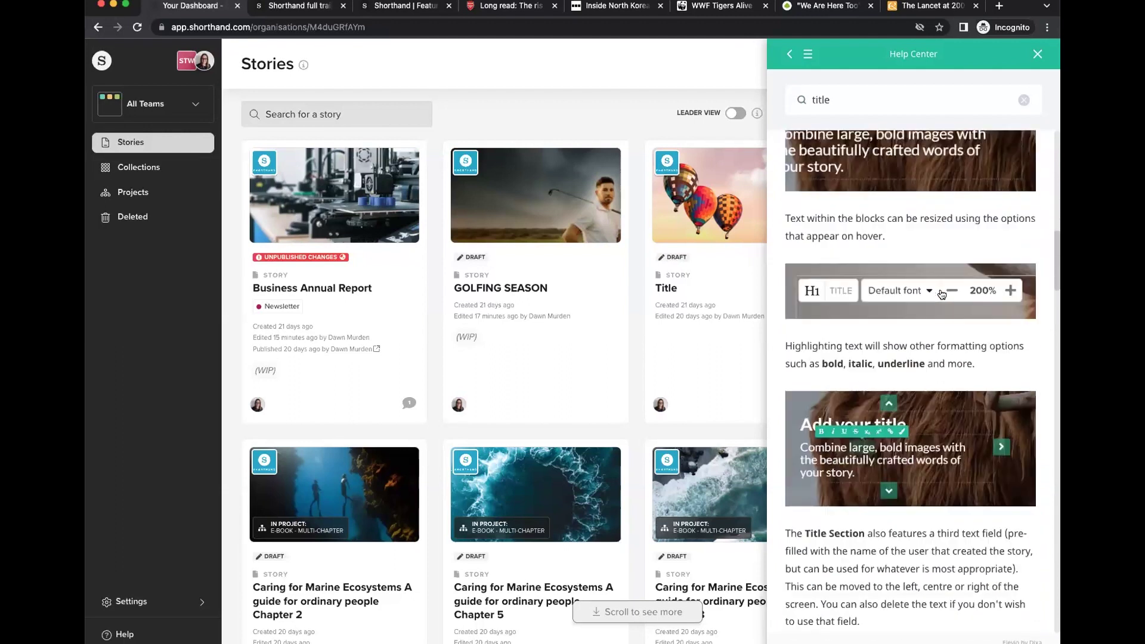
scroll(942, 293, down, 10)
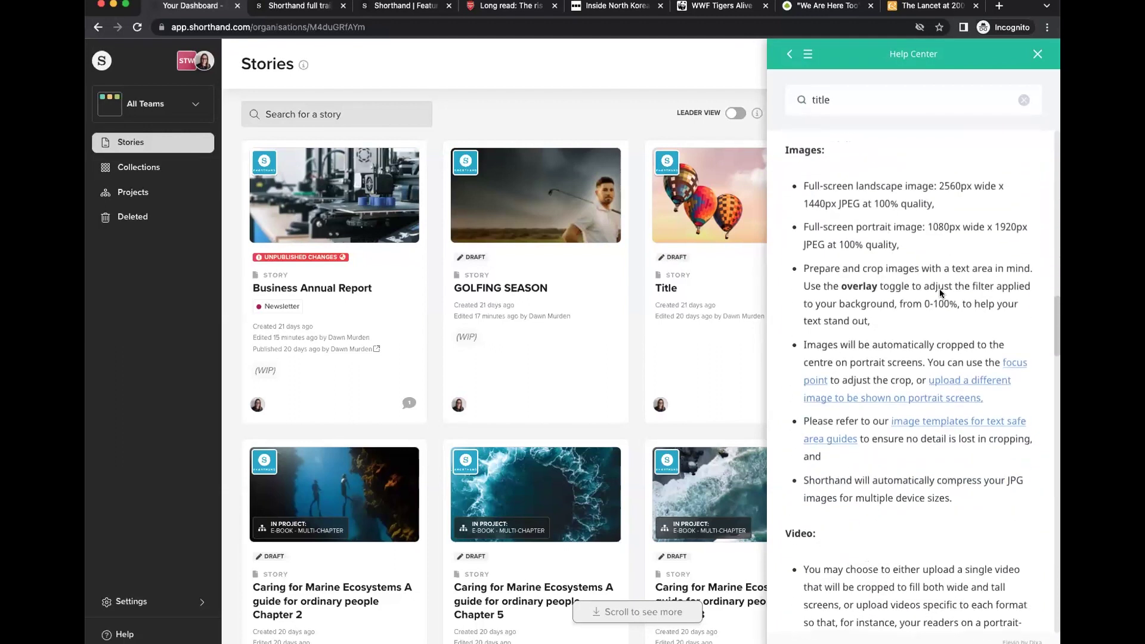
scroll(941, 293, down, 12)
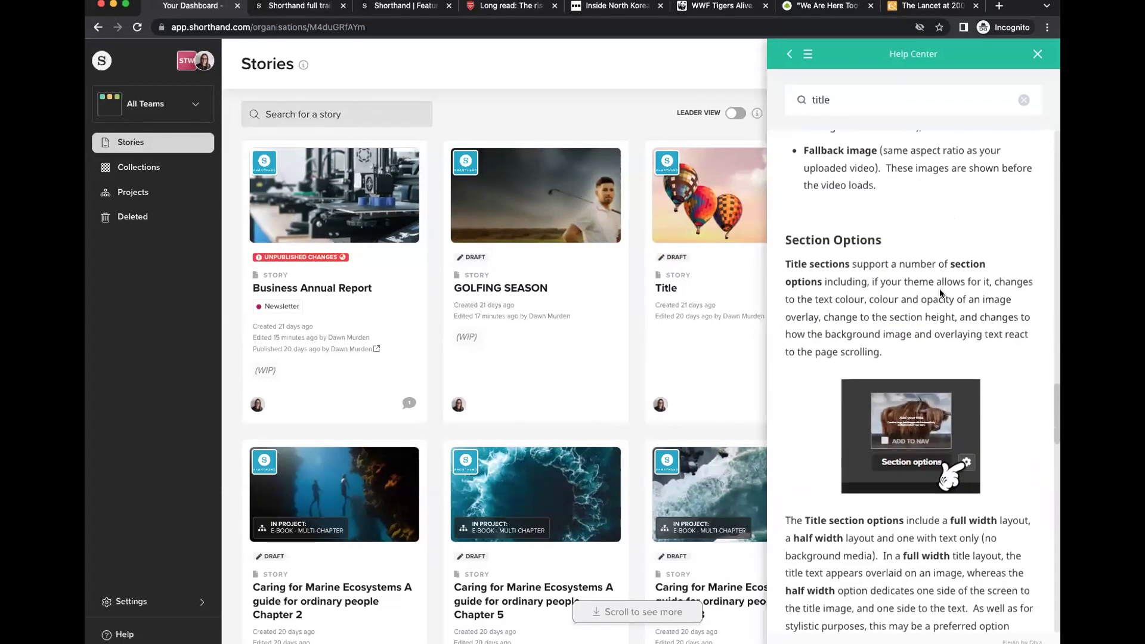
scroll(941, 293, down, 5)
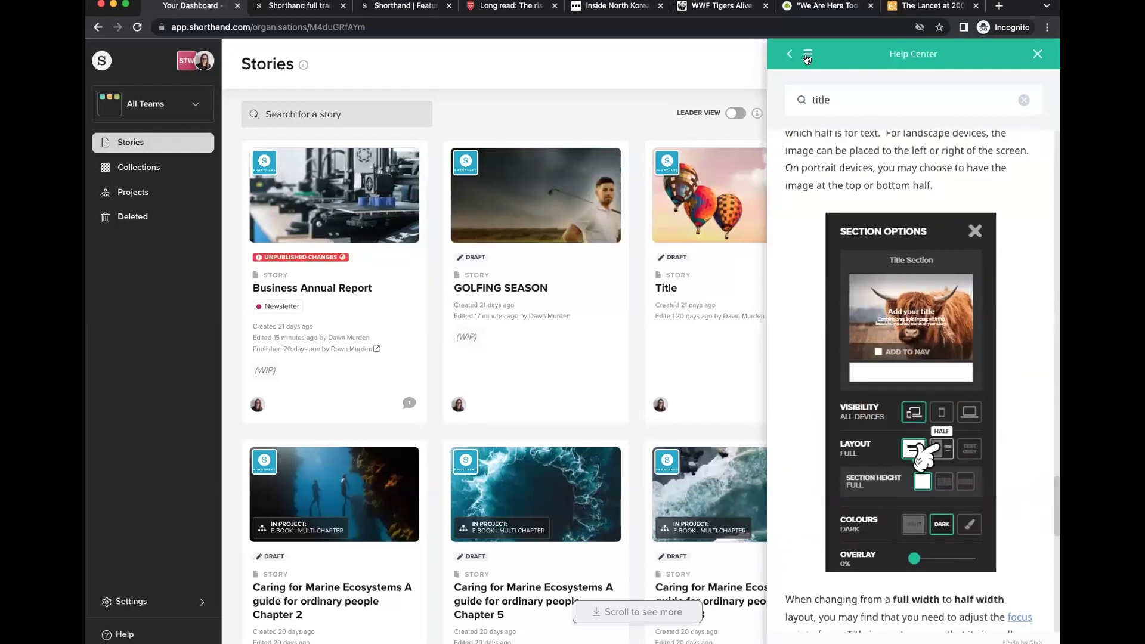
scroll(894, 268, up, 20)
click(911, 149)
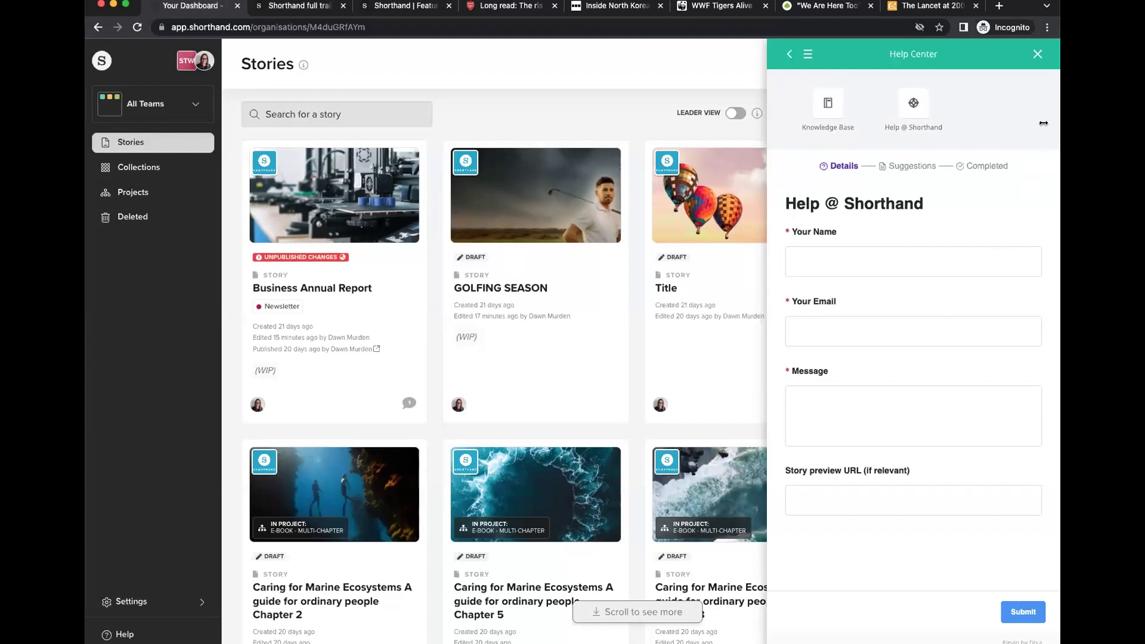
click(1038, 56)
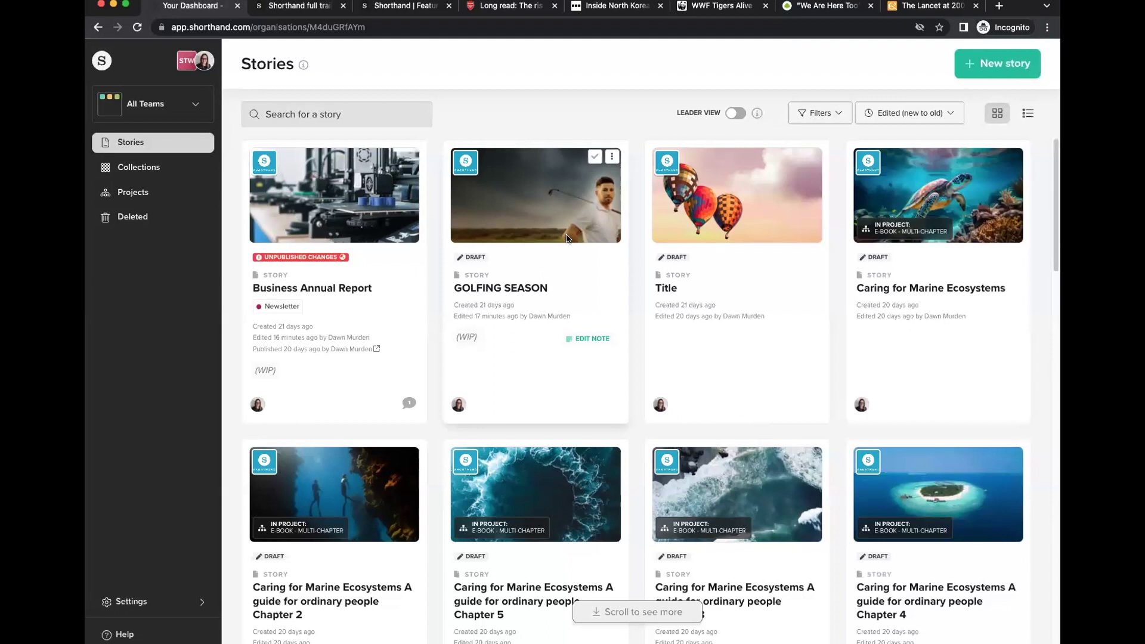
Start a new story and place it in the Webinars team.
mouse_move(734, 336)
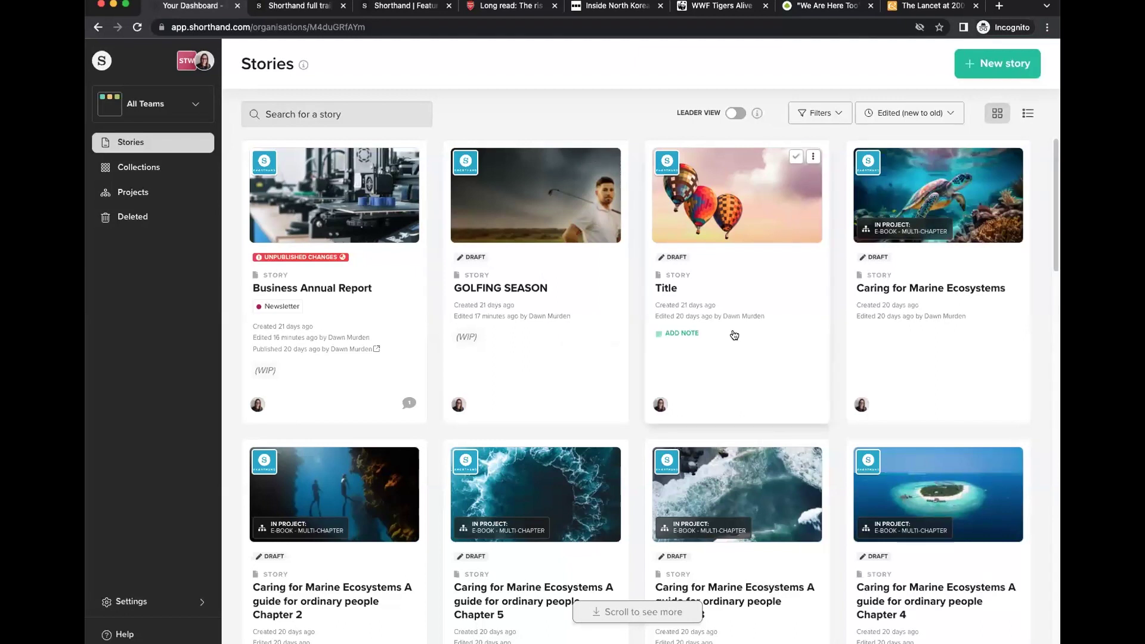
mouse_move(950, 188)
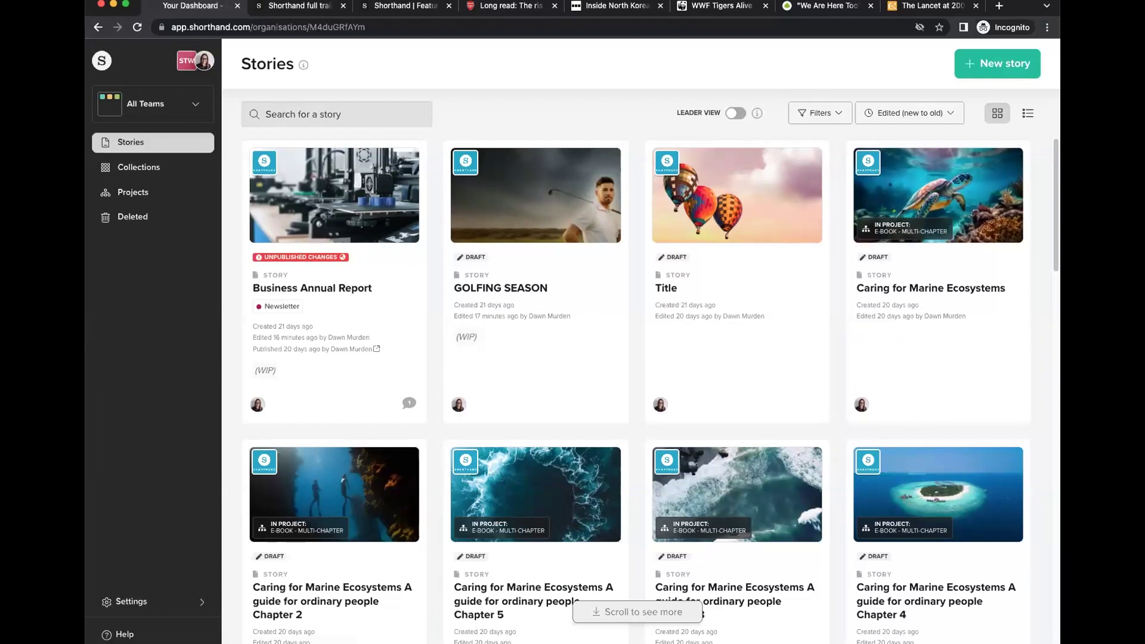
click(983, 64)
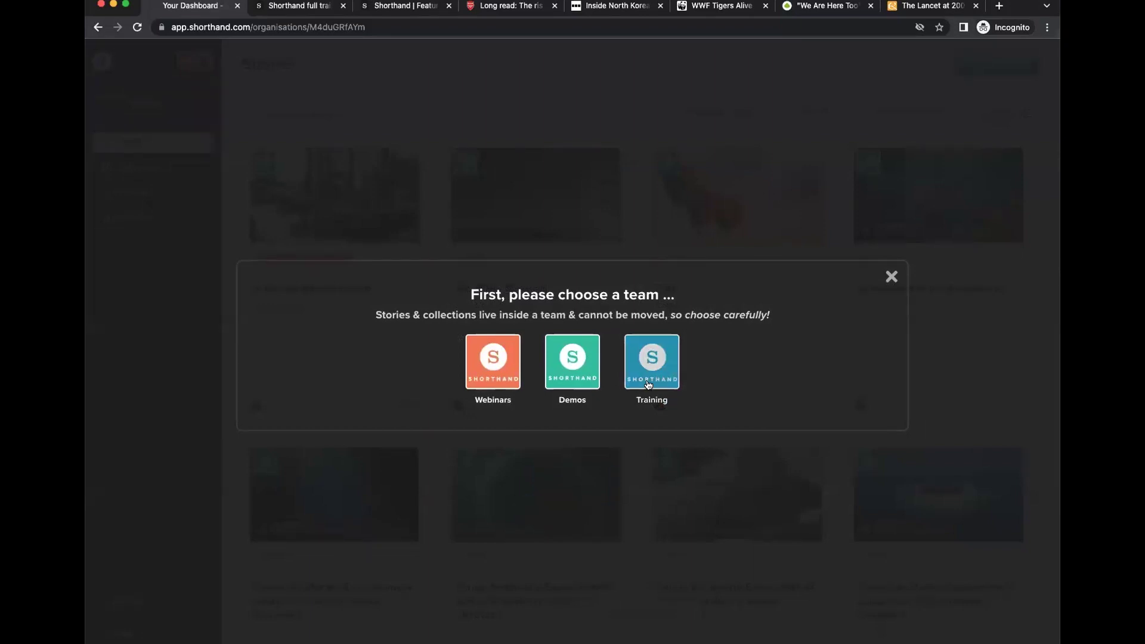
click(488, 368)
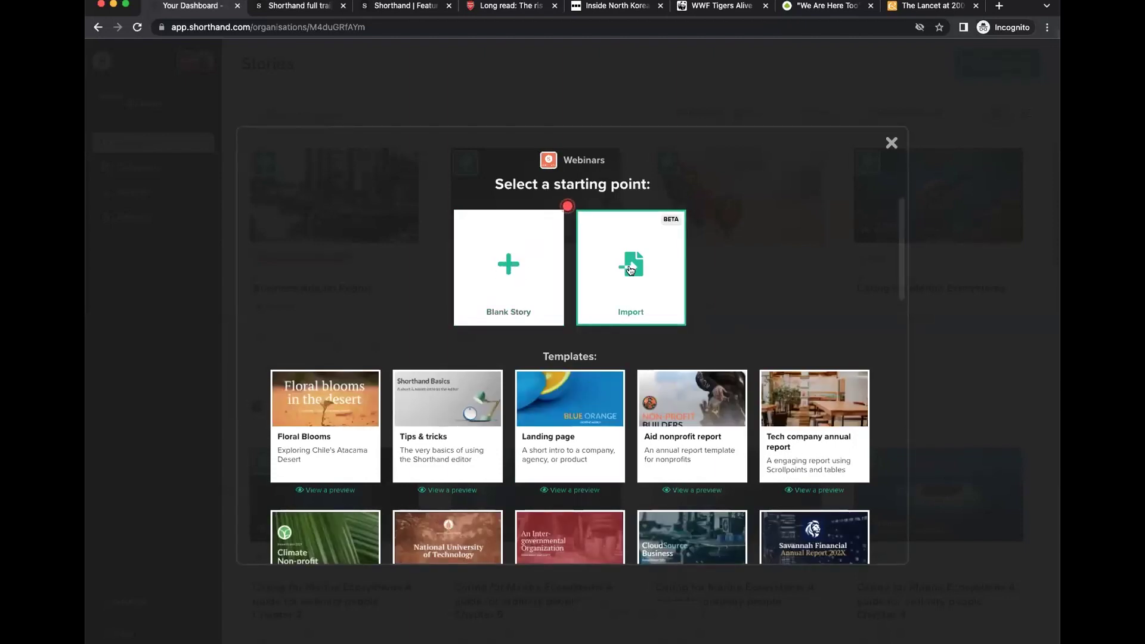
Scroll through the templates and start from Blank Story.
scroll(402, 371, down, 1)
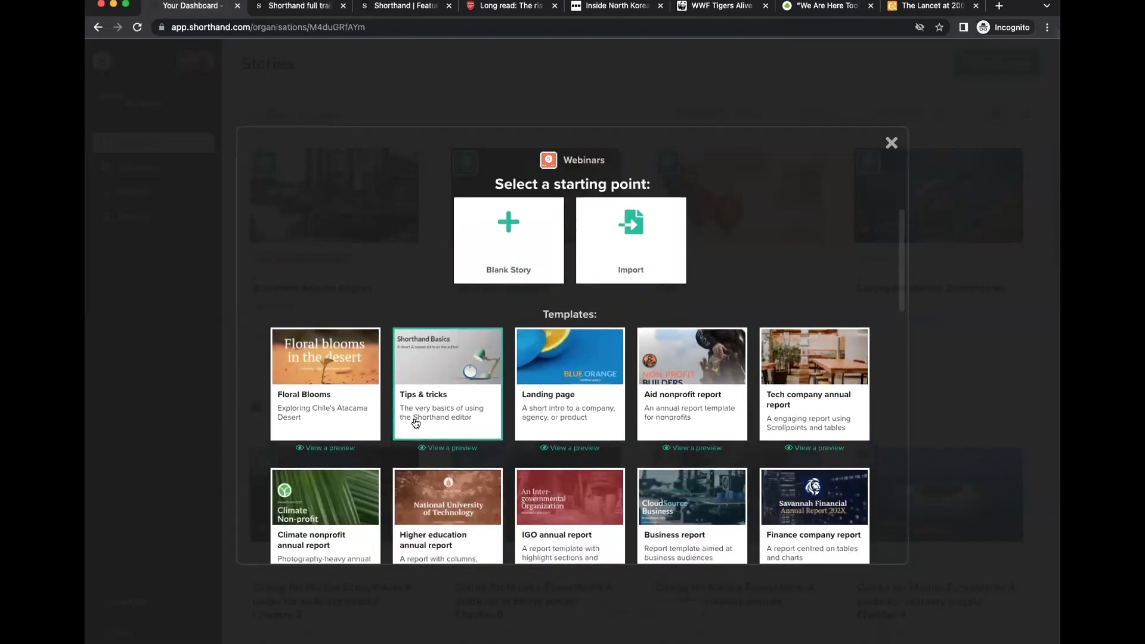
scroll(467, 438, up, 1)
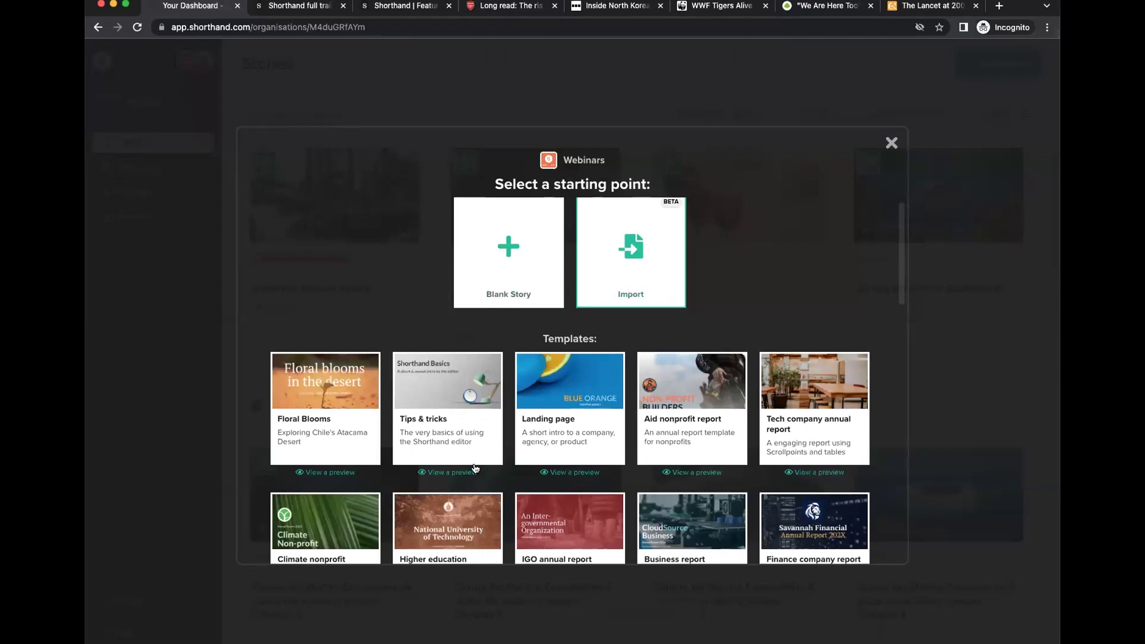
scroll(458, 451, down, 2)
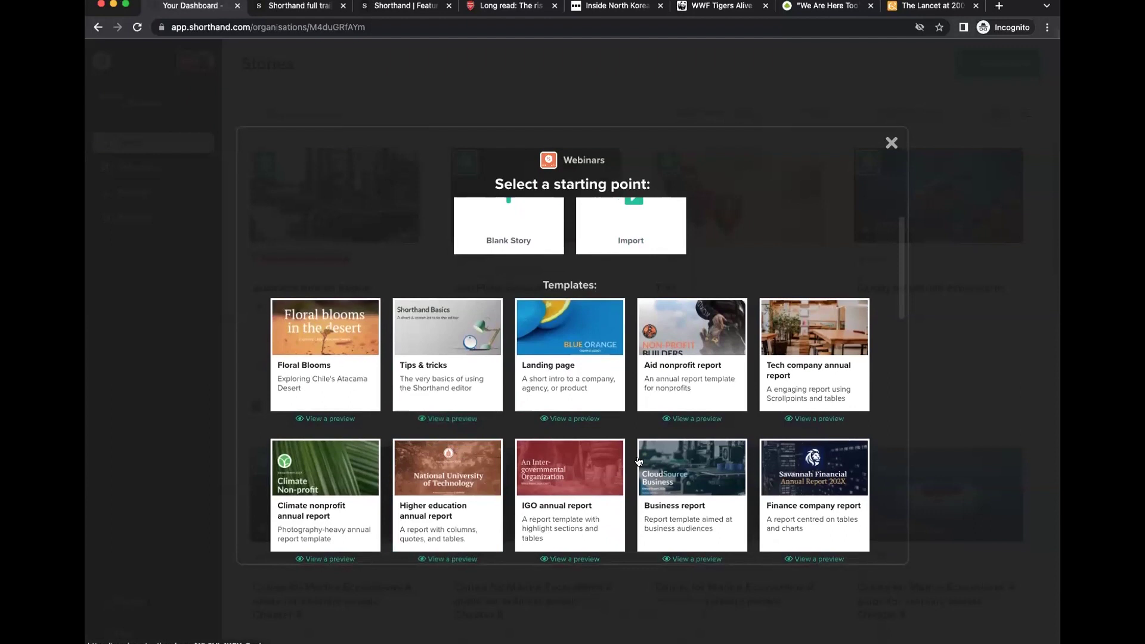
scroll(382, 382, down, 2)
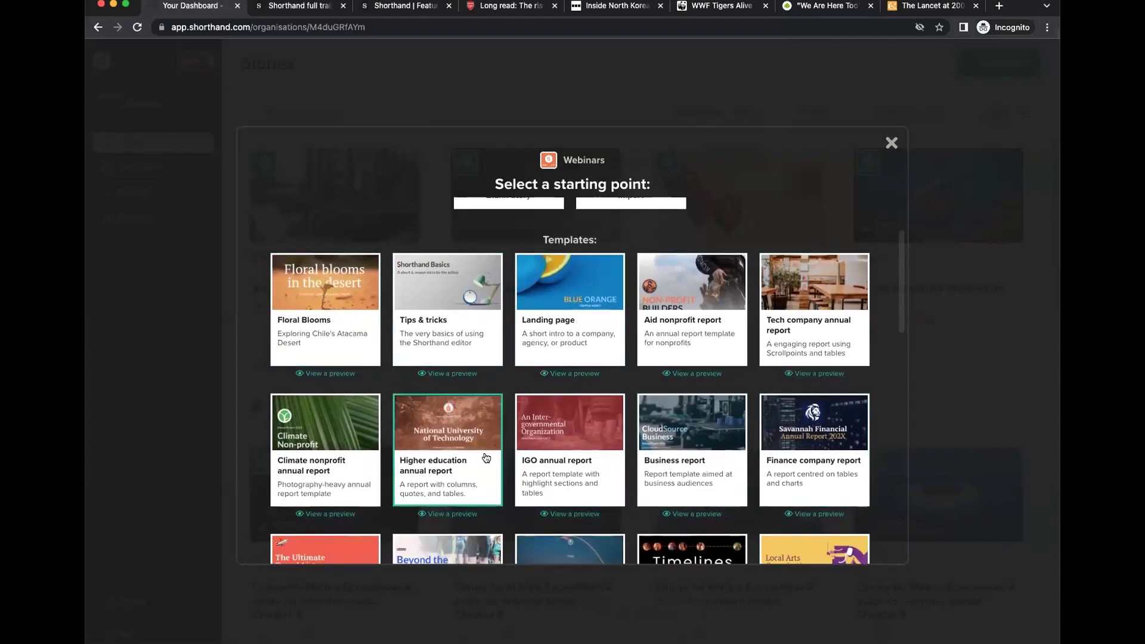
scroll(459, 456, down, 1)
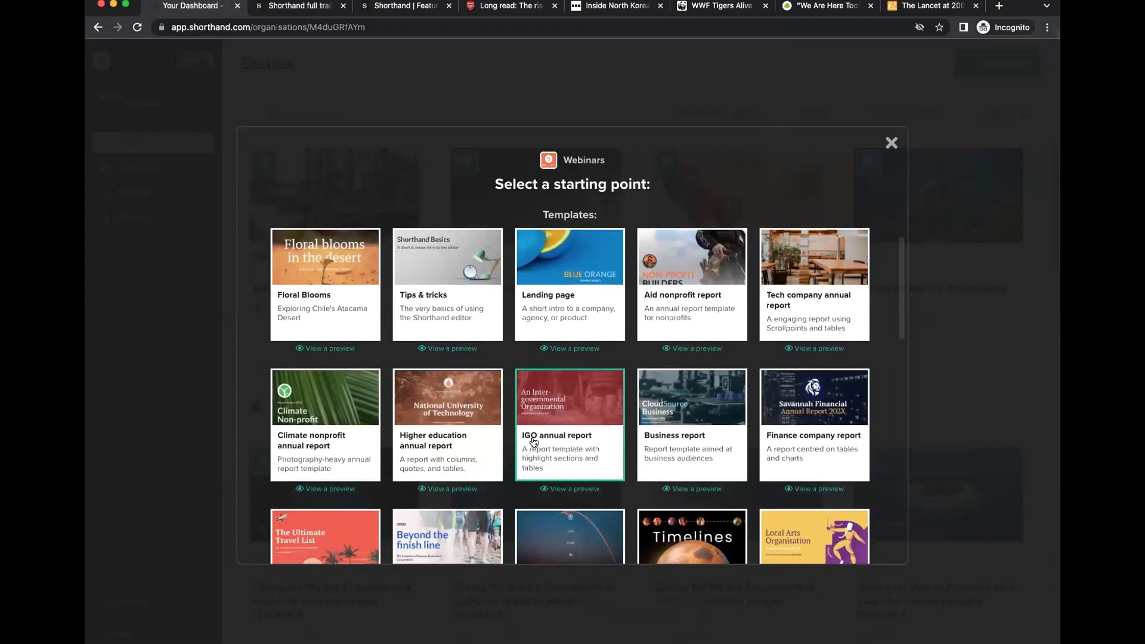
scroll(507, 298, up, 6)
click(504, 251)
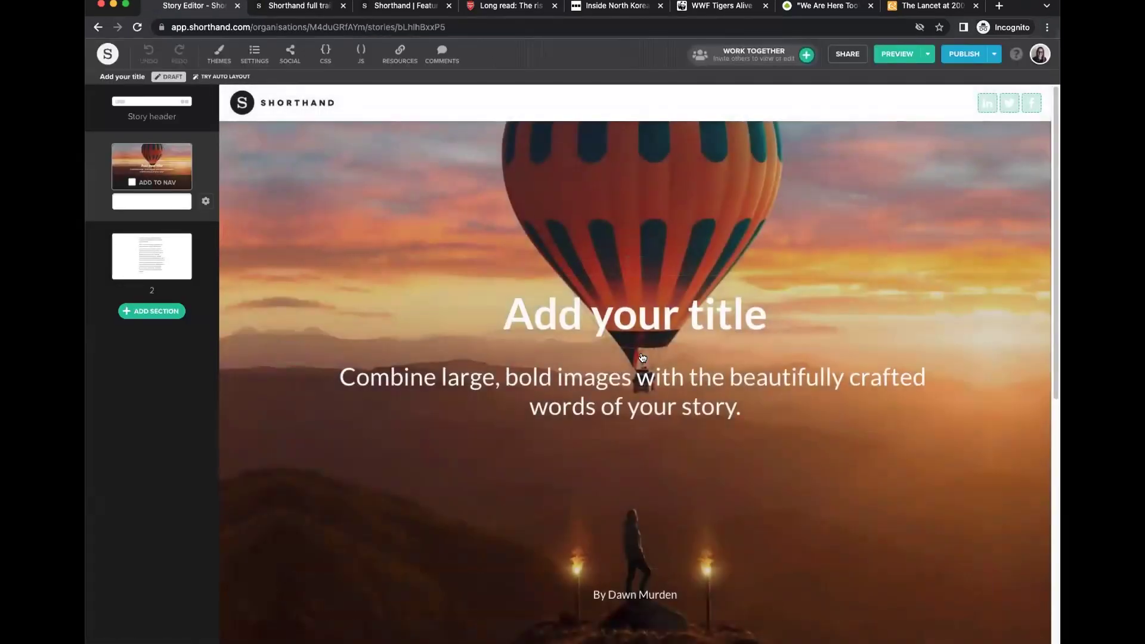
click(413, 306)
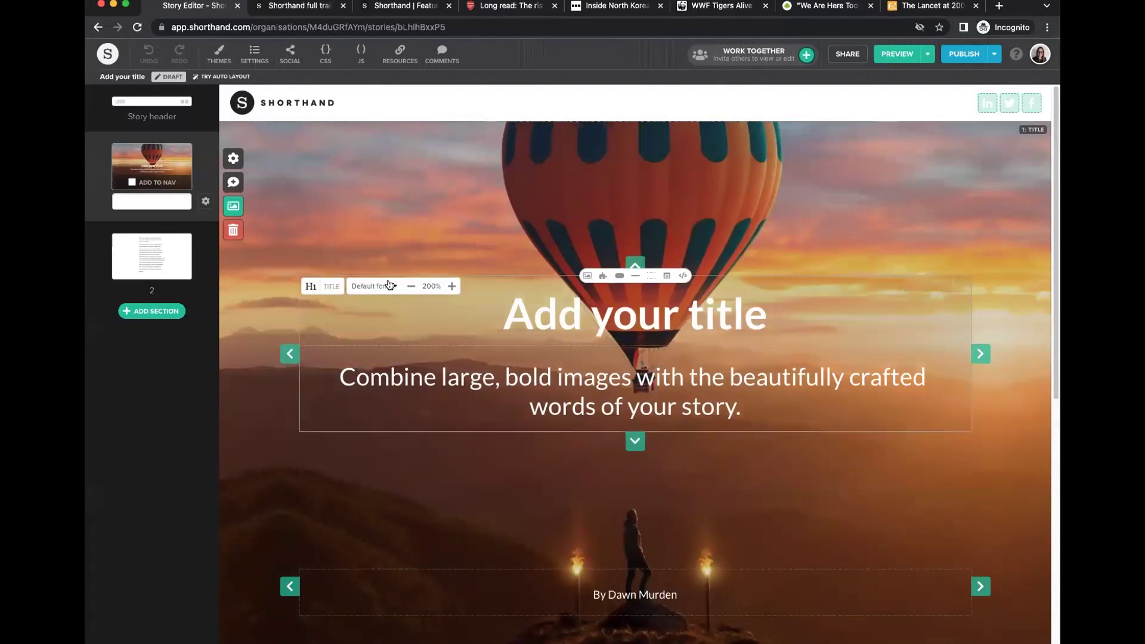
click(139, 256)
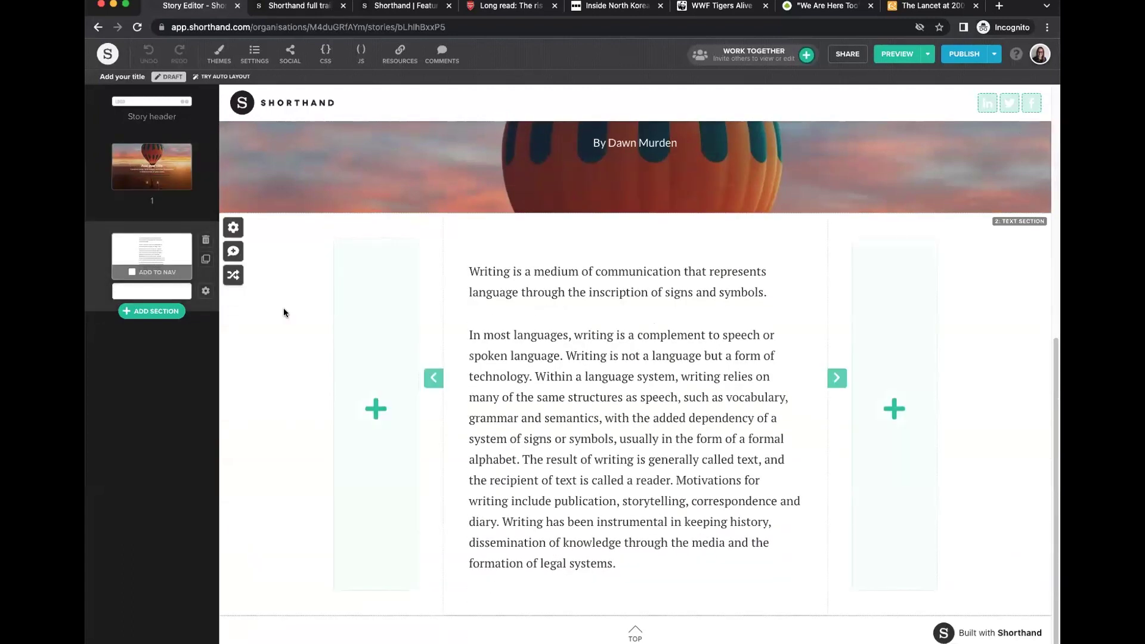
click(152, 167)
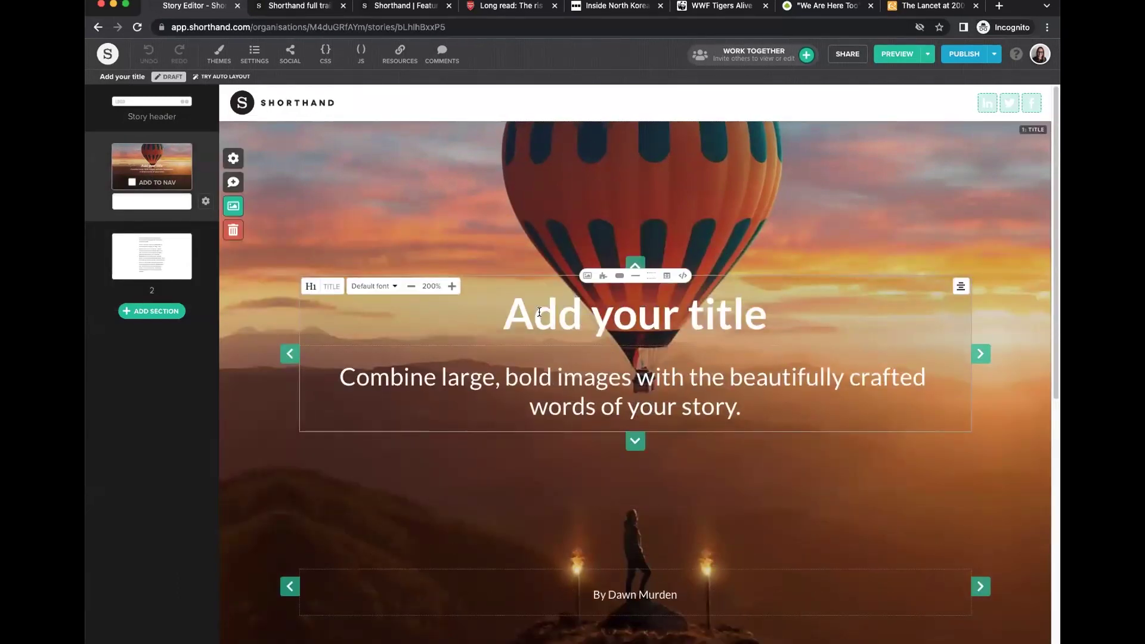
click(152, 311)
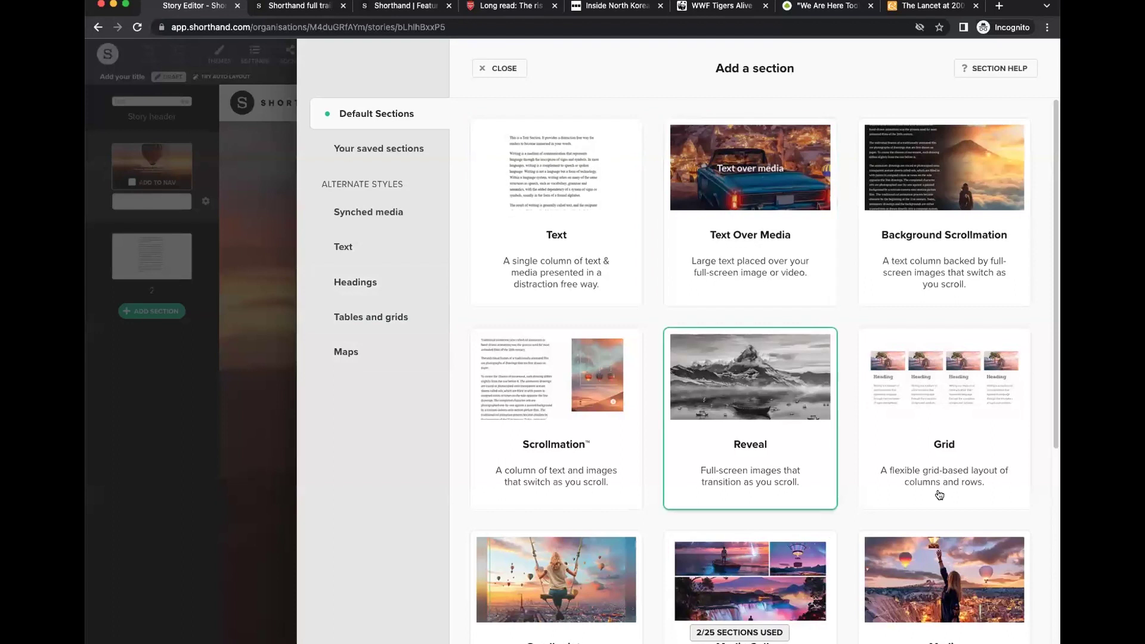
click(480, 74)
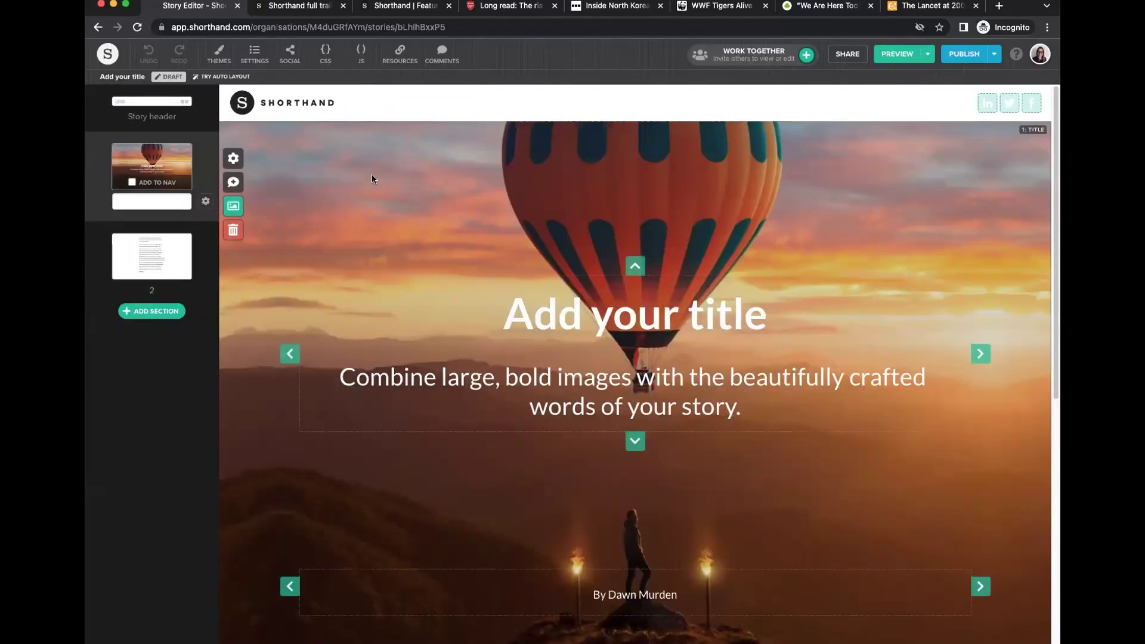
click(610, 293)
click(554, 217)
Explore the title's background media options: Video, 3D image, Image and the help article.
click(235, 206)
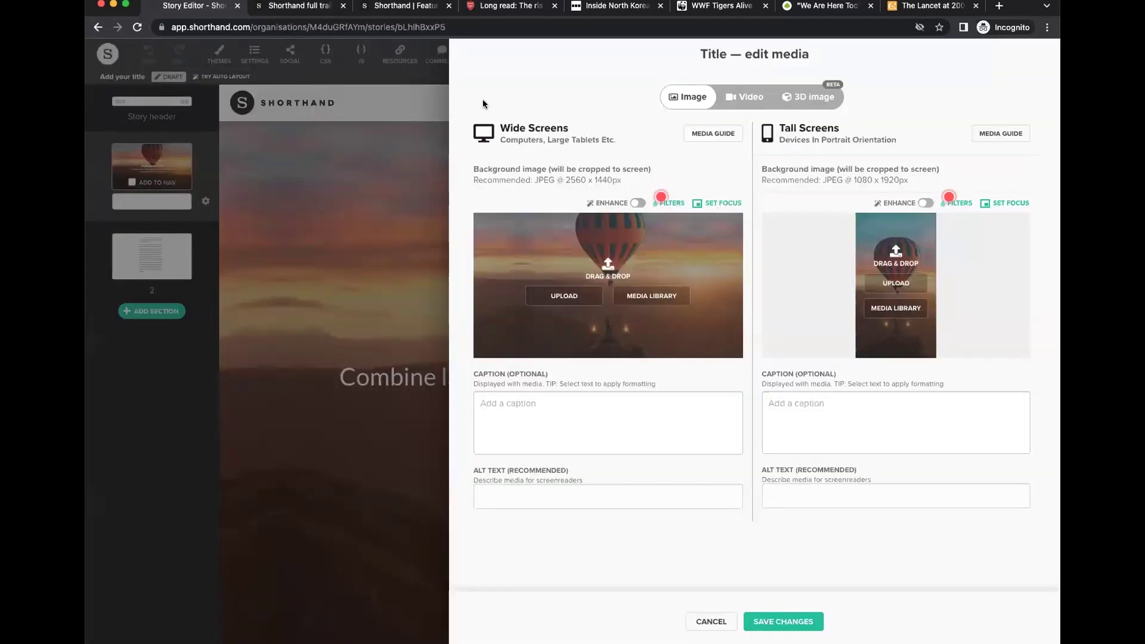
click(709, 623)
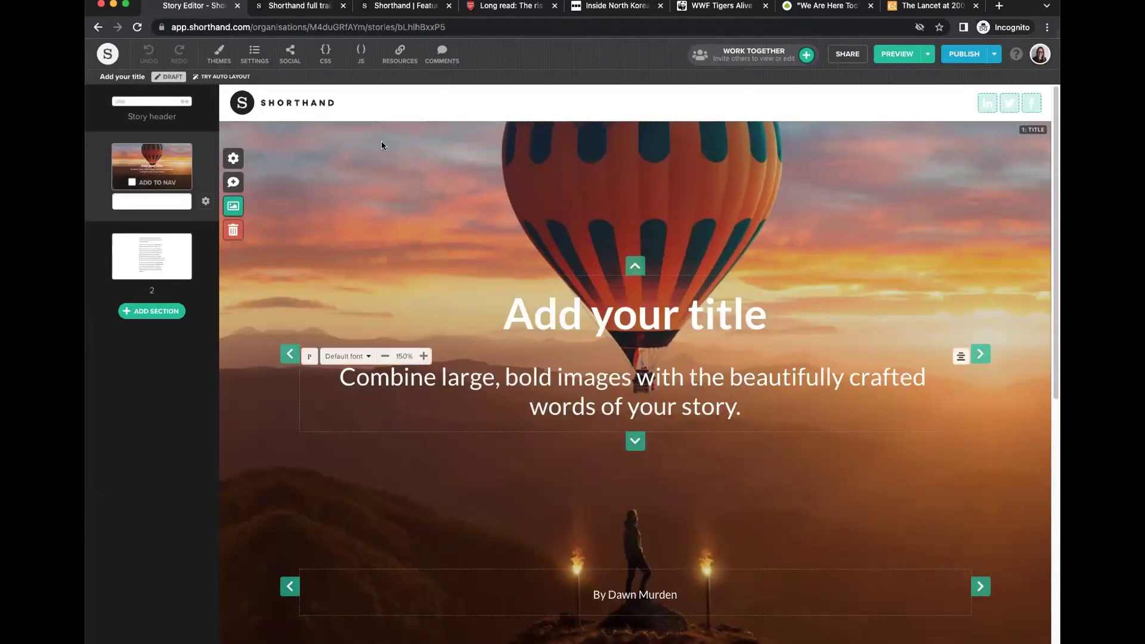
click(233, 207)
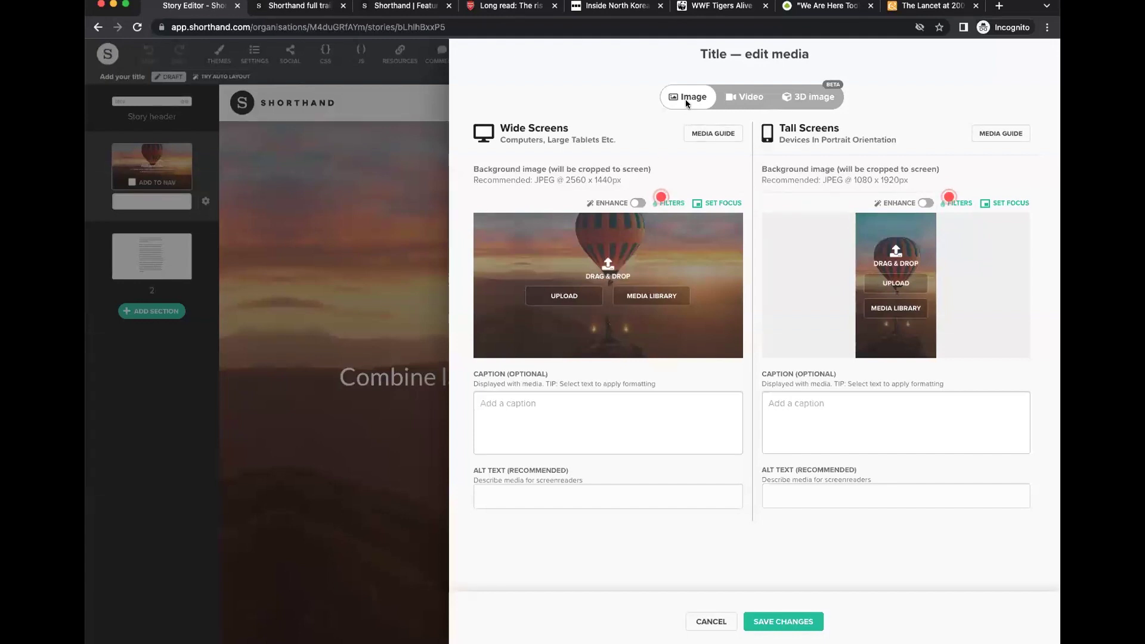
click(742, 99)
click(781, 99)
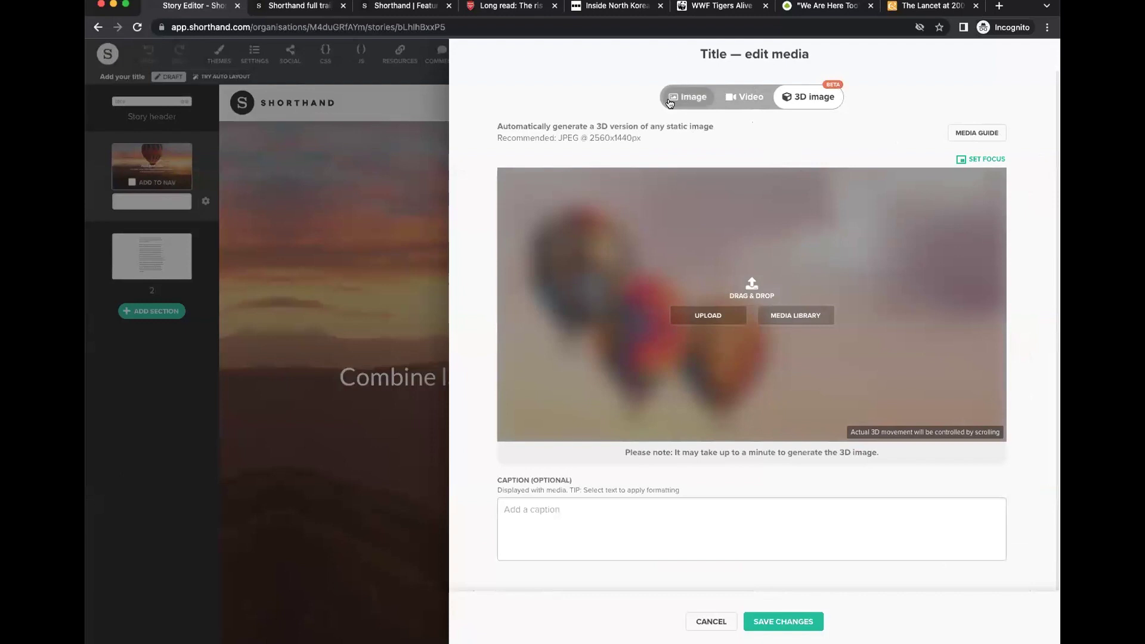
click(695, 97)
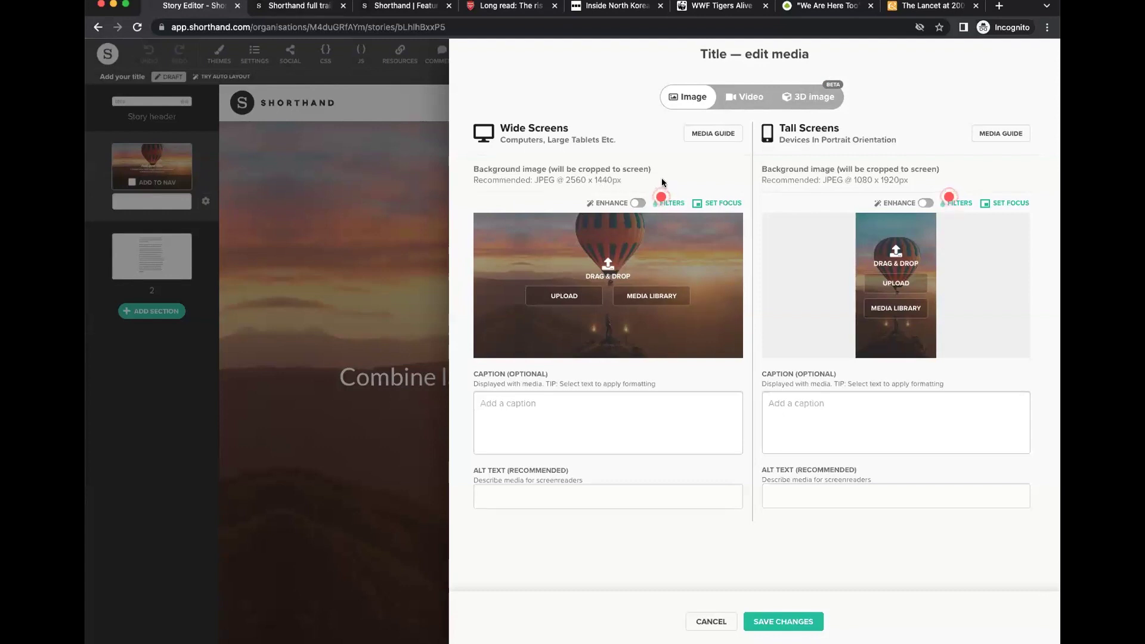
click(715, 134)
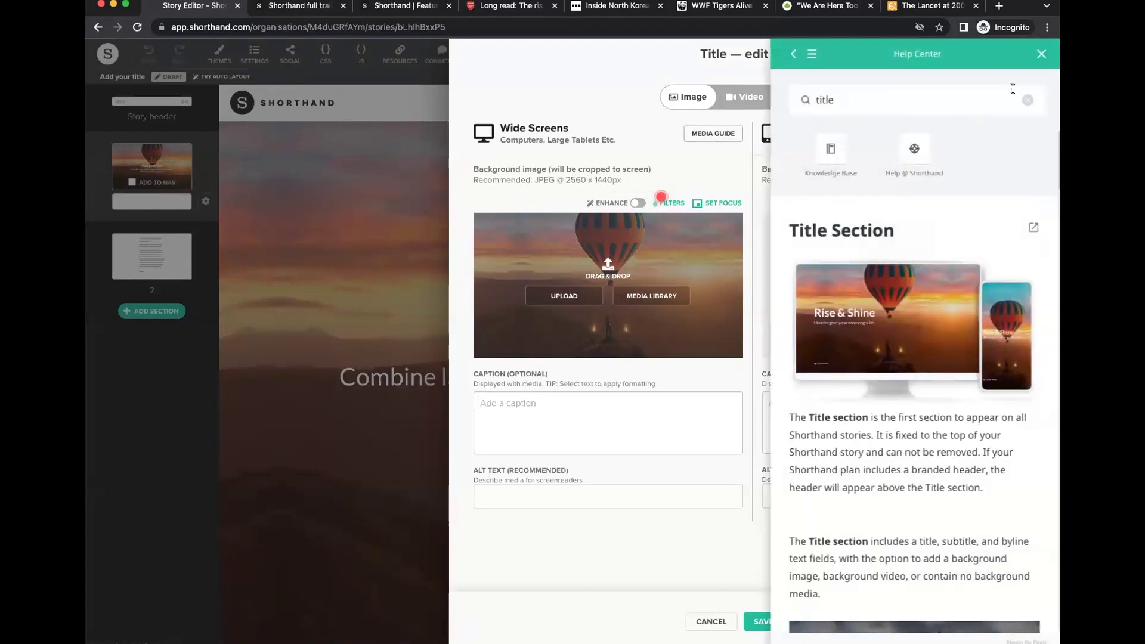
click(1037, 55)
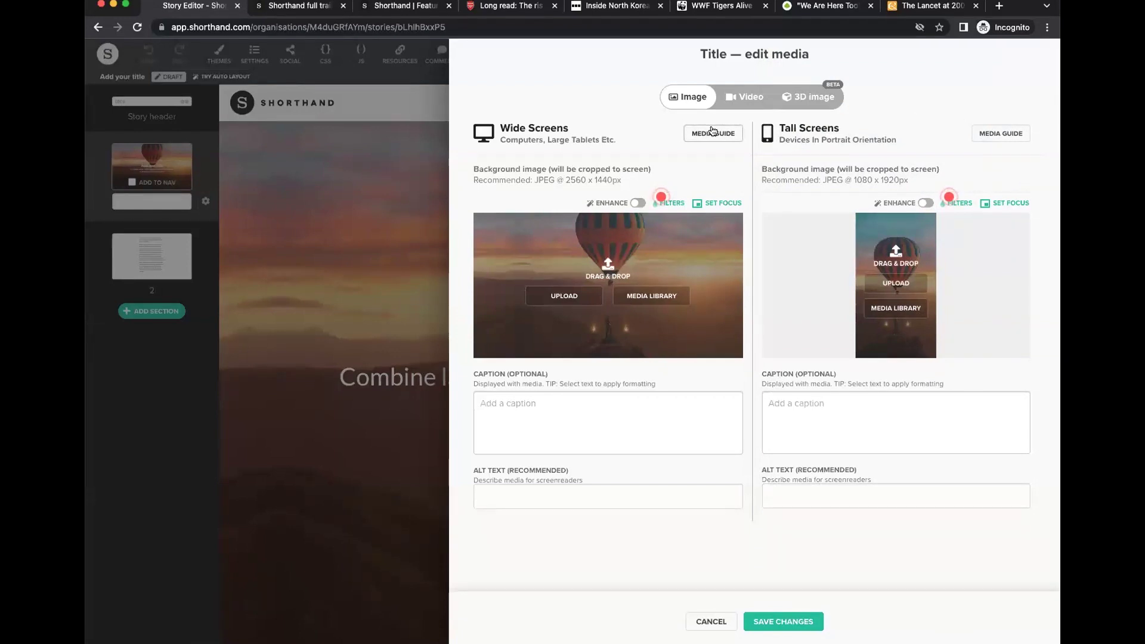
Choose a 3D image background and browse the Media Library's free Unsplash images.
click(810, 99)
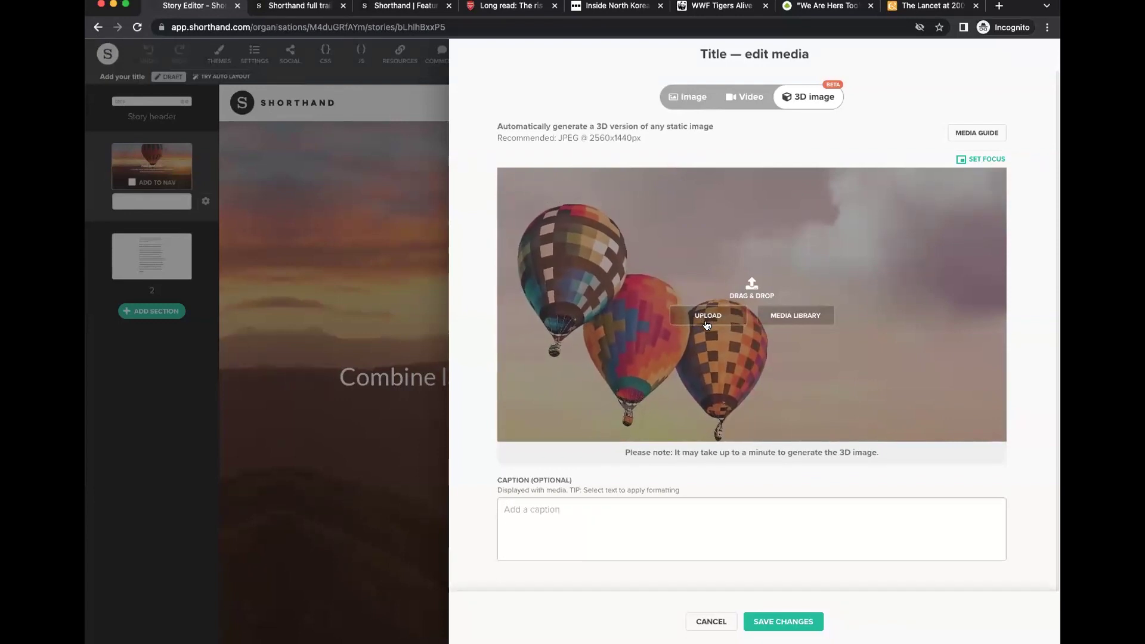
click(796, 315)
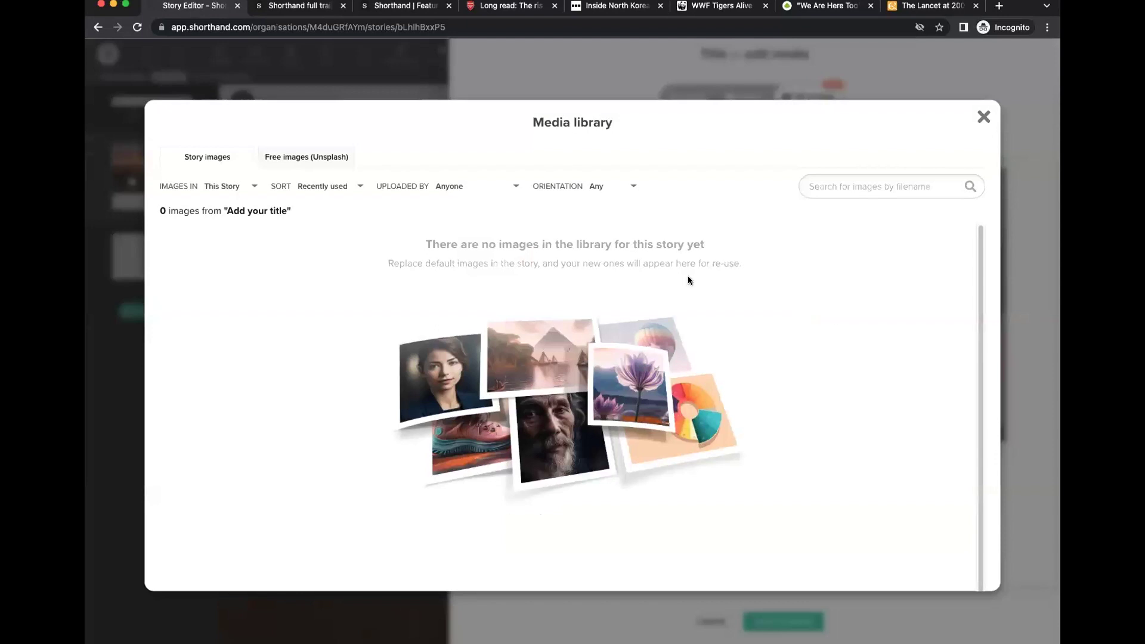
click(229, 187)
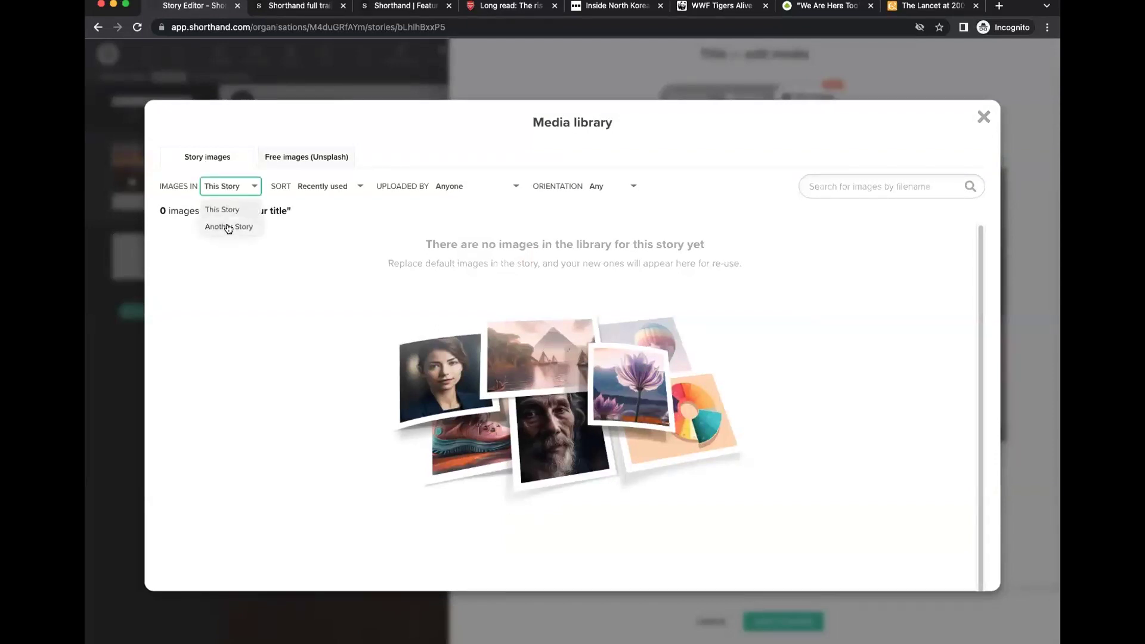
click(228, 228)
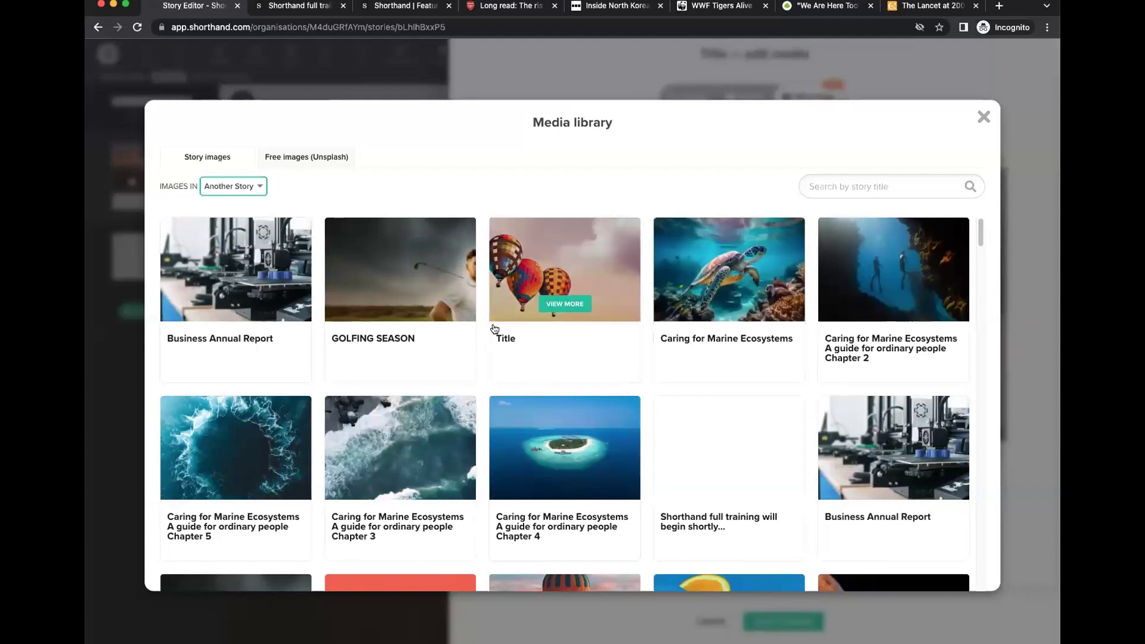
click(231, 187)
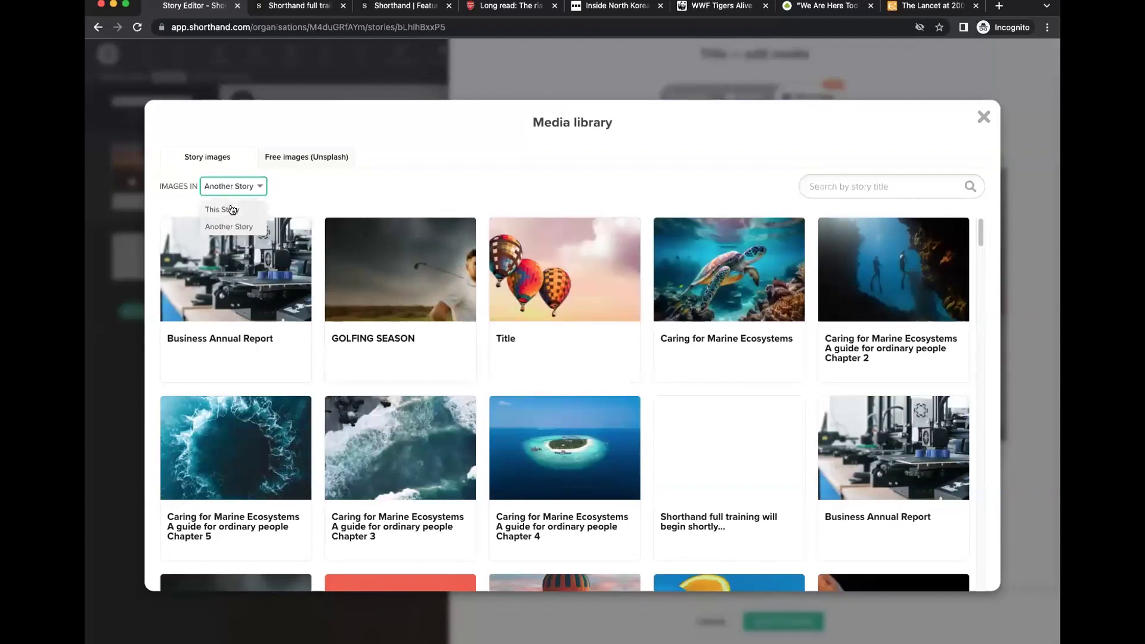
click(232, 210)
click(300, 159)
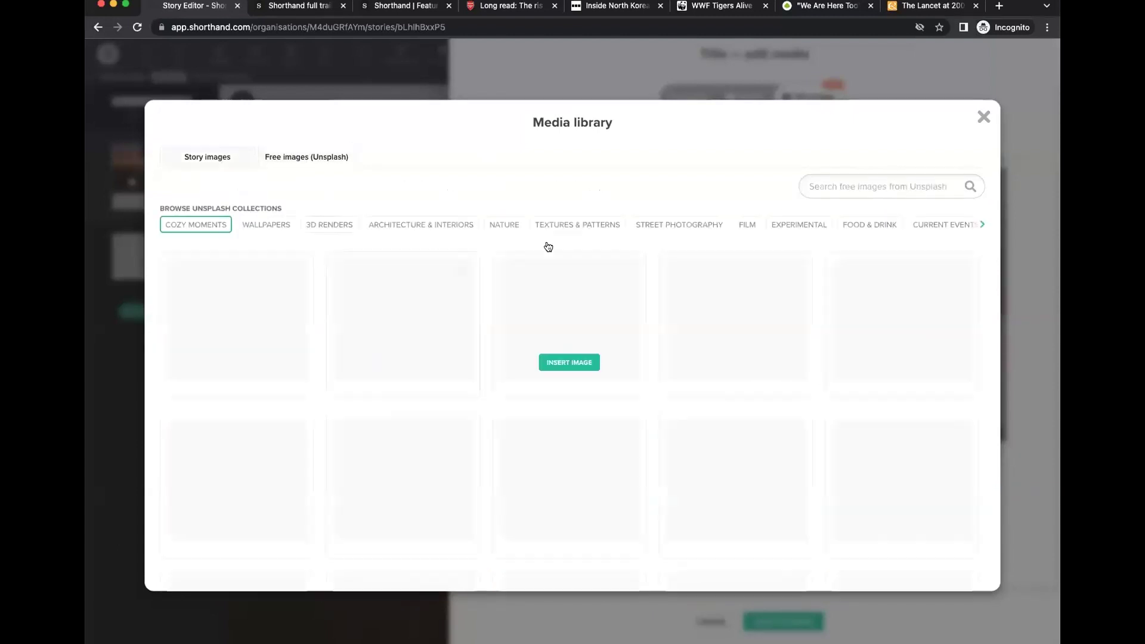
Search free images for 'mountains', insert the snowy peaks photo, and save the background.
click(827, 186)
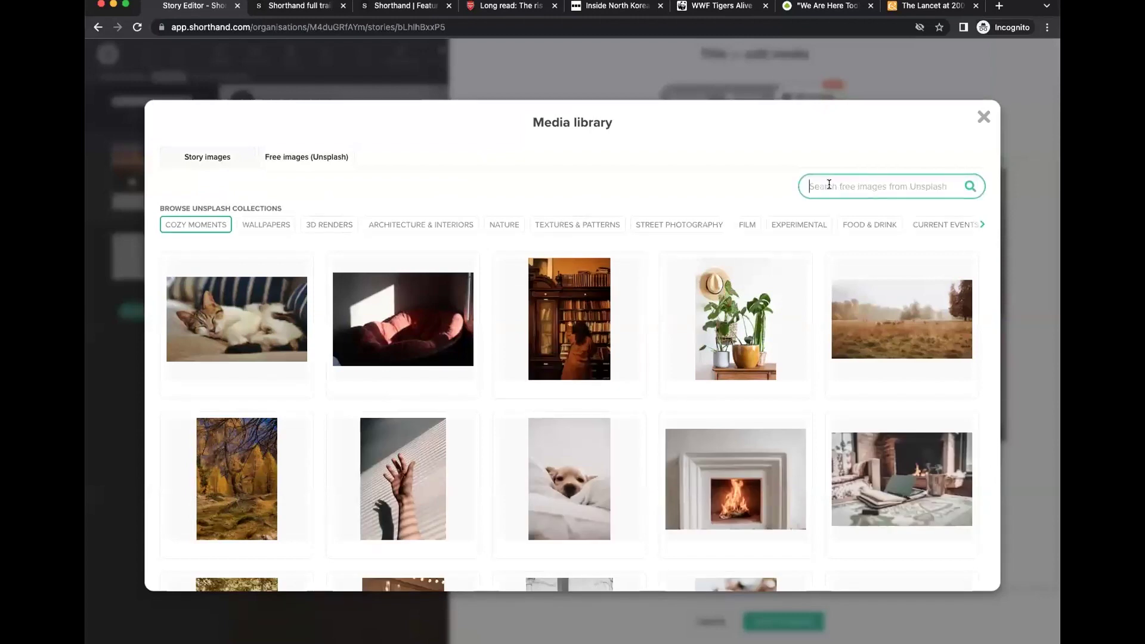
text(mountinas)
key(BackSpace)
key(BackSpace)
key(BackSpace)
text(s)
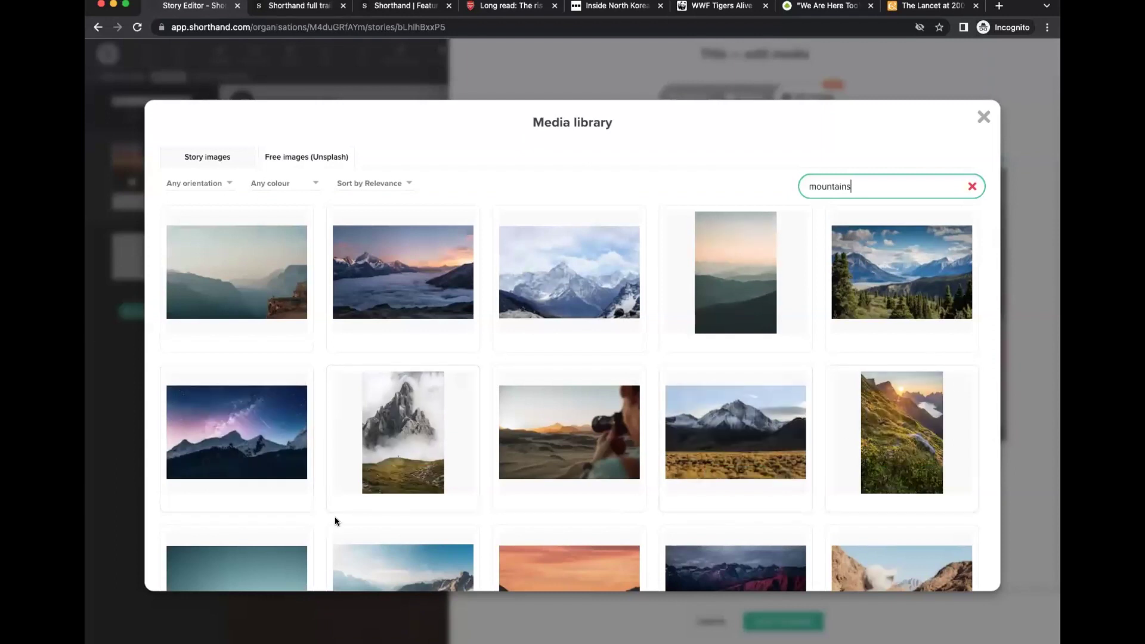
scroll(226, 441, down, 2)
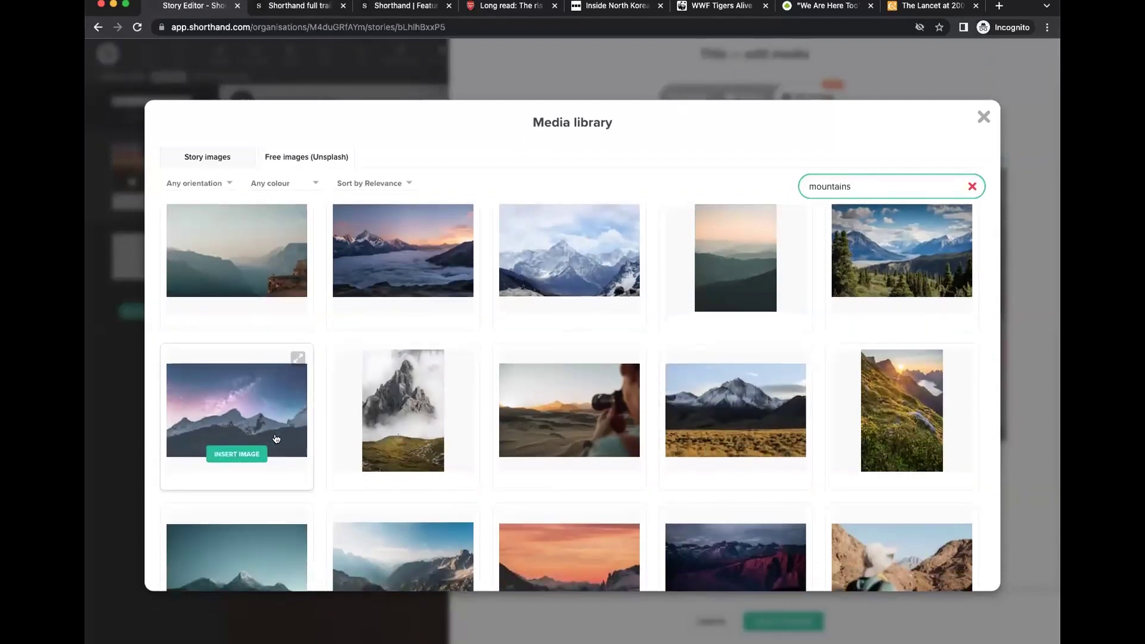
scroll(241, 396, down, 1)
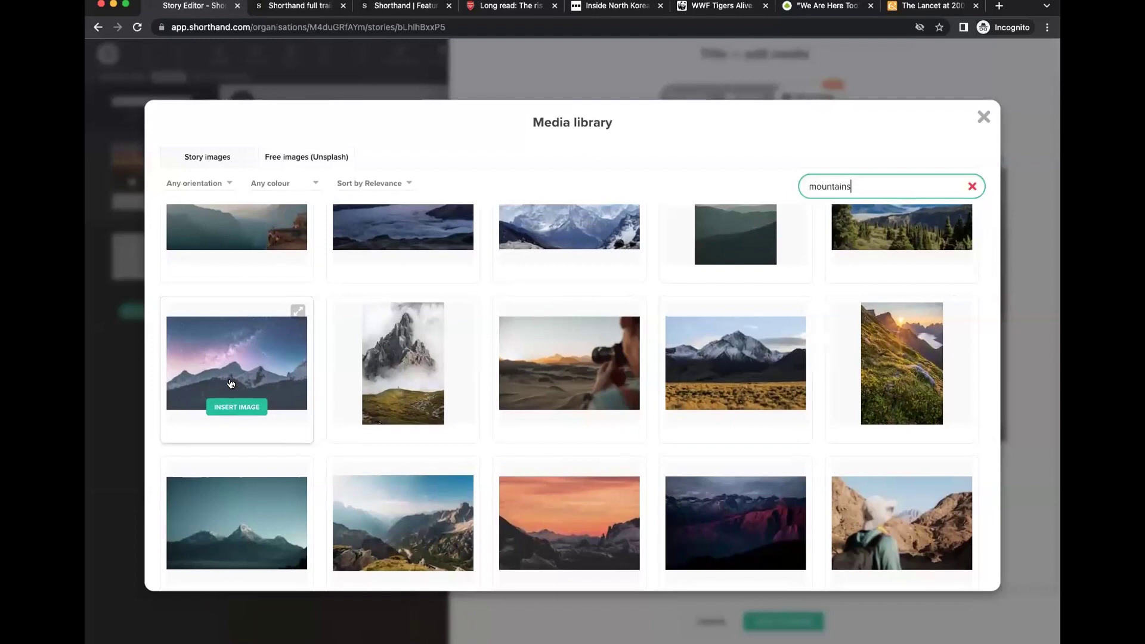
click(281, 511)
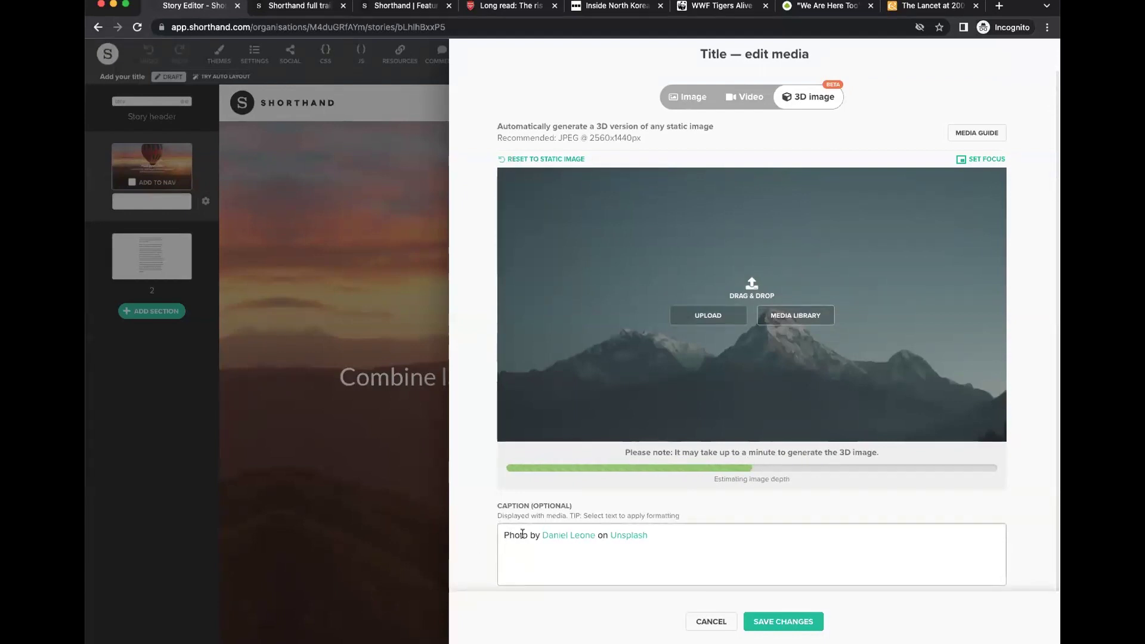
drag(523, 534, 698, 537)
click(700, 538)
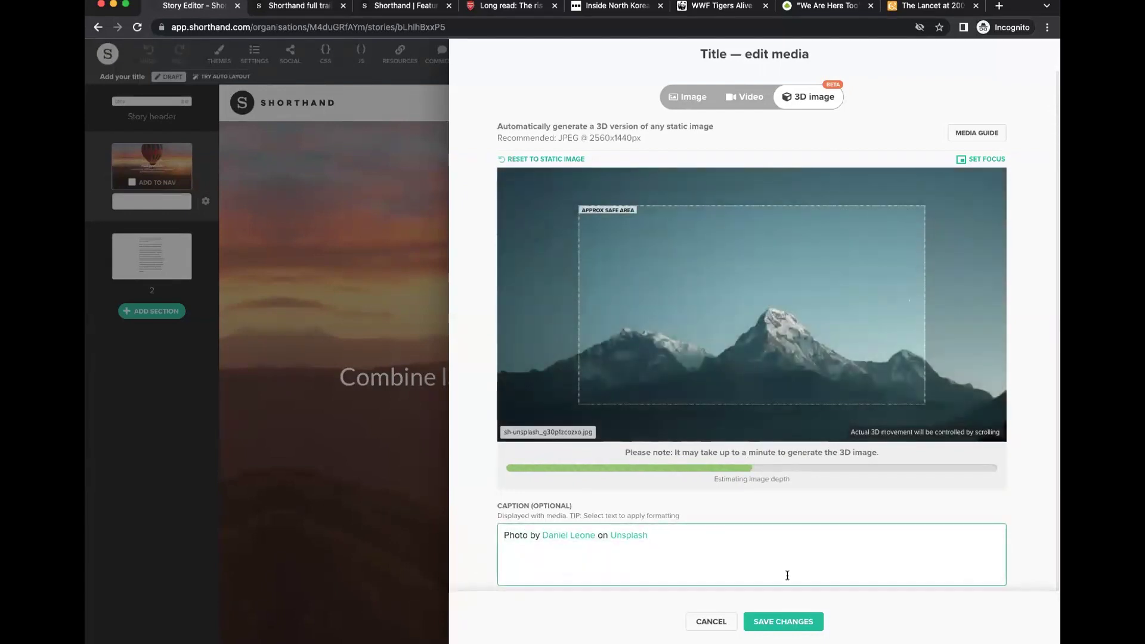
click(781, 621)
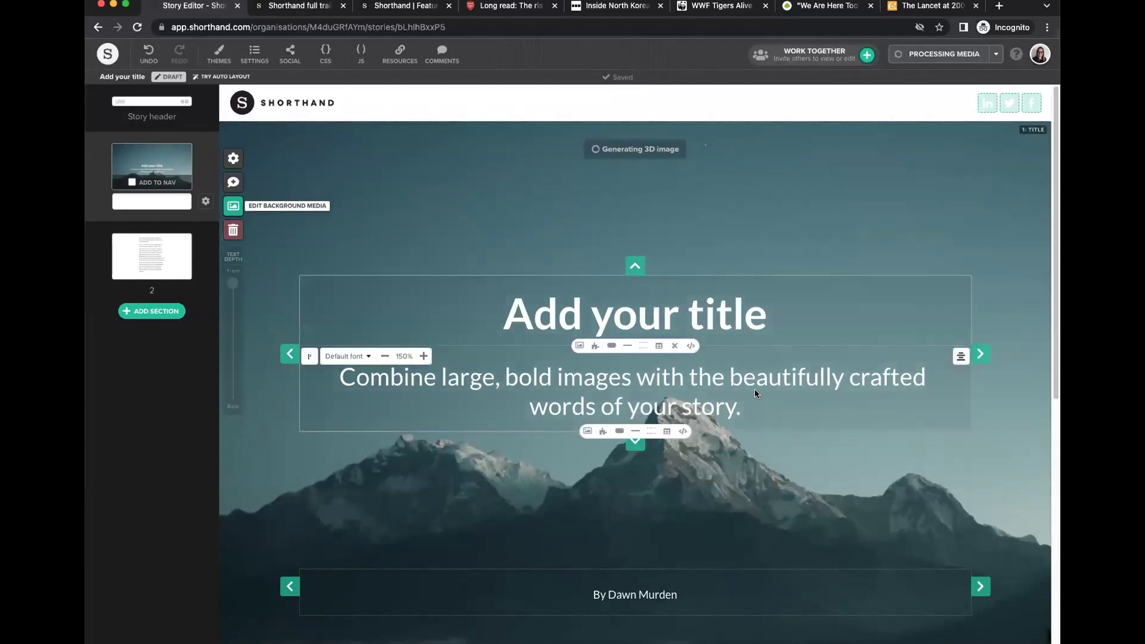
mouse_move(807, 304)
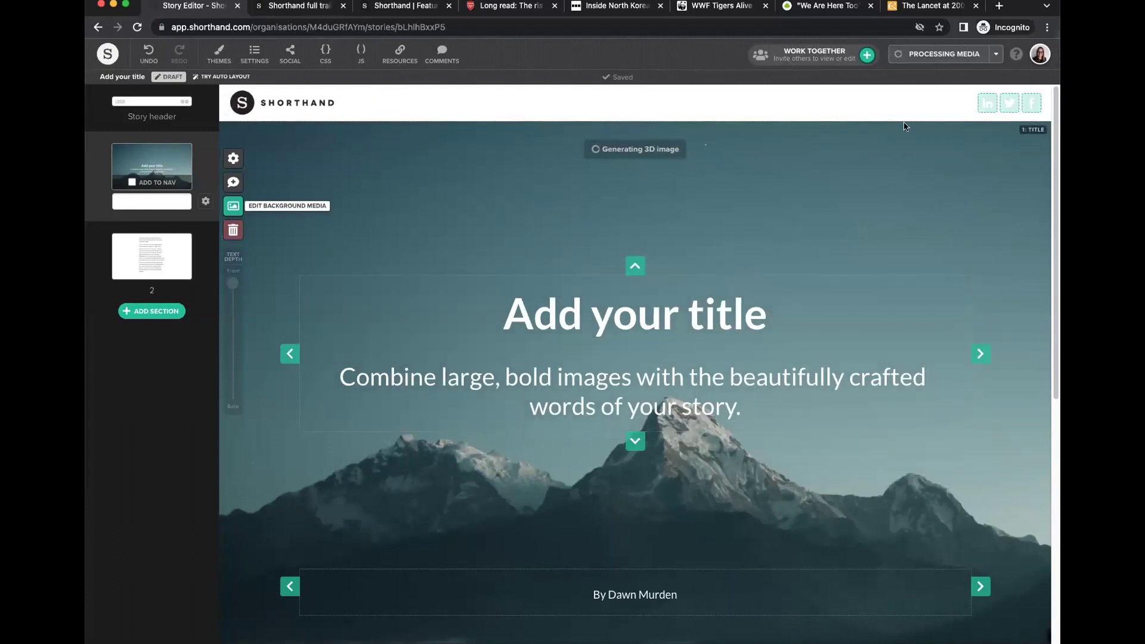
Set the title to 'Mountains' and the subtitle to 'A story about mountains'.
drag(785, 313, 507, 313)
text(Mountains)
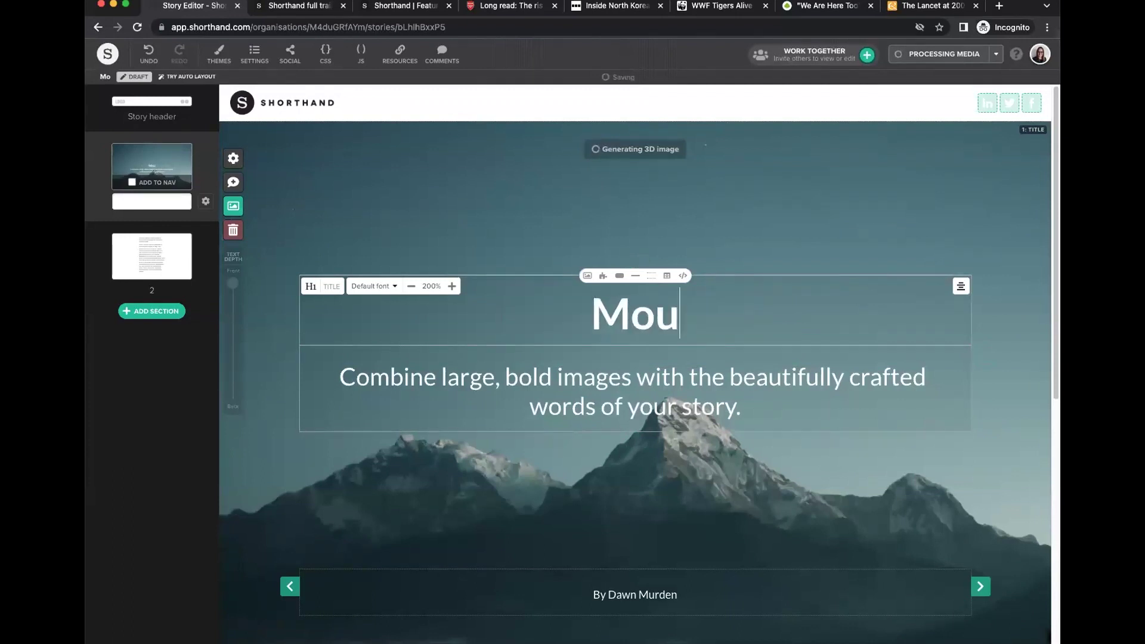
click(609, 425)
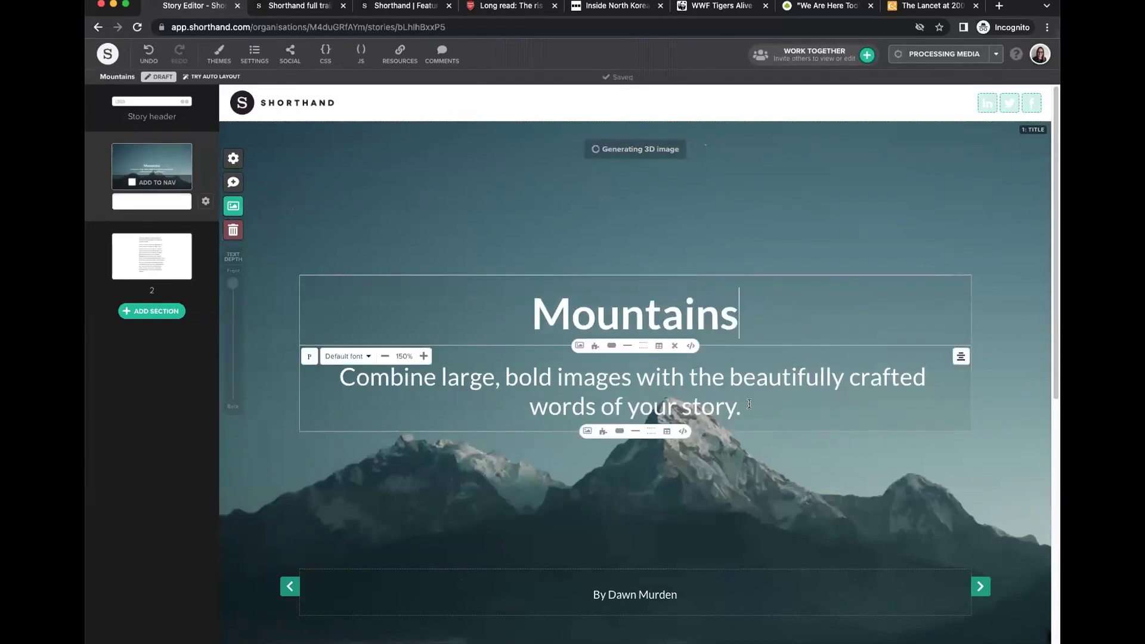
drag(749, 403, 322, 370)
text(A st)
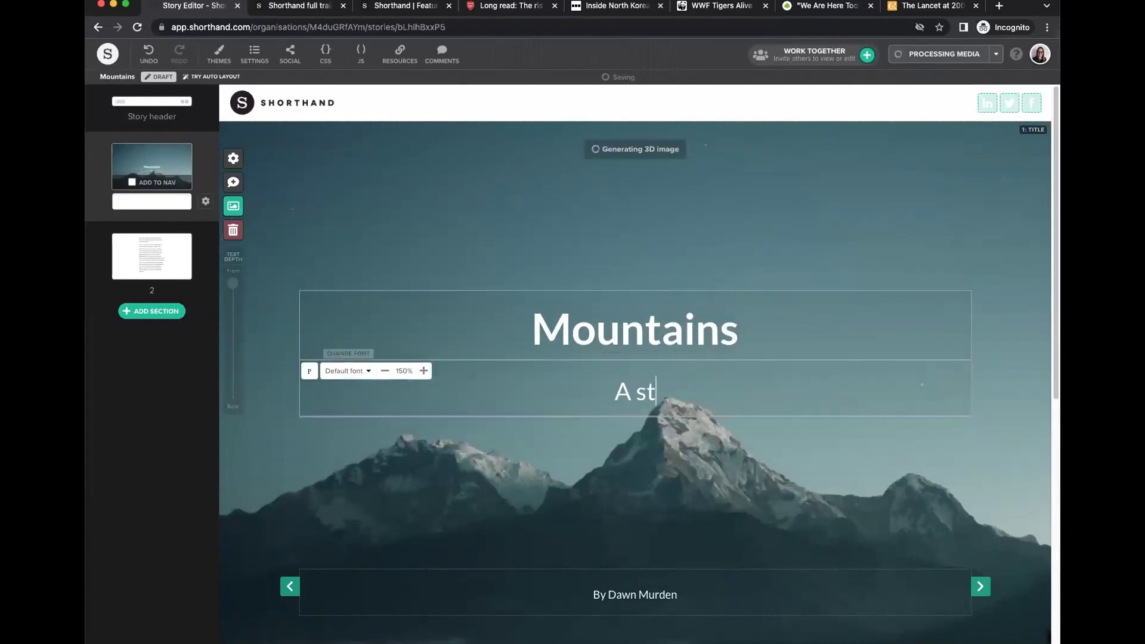
text(ory abou)
key(BackSpace)
key(BackSpace)
key(BackSpace)
key(BackSpace)
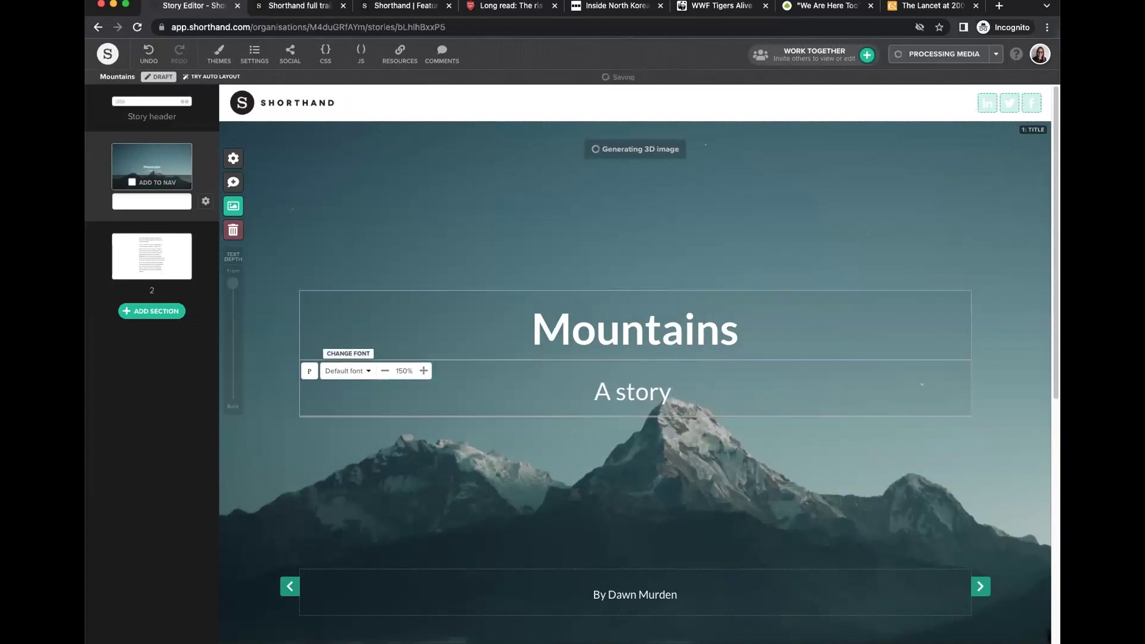
text(bout)
key(BackSpace)
key(BackSpace)
key(BackSpace)
key(BackSpace)
key(BackSpace)
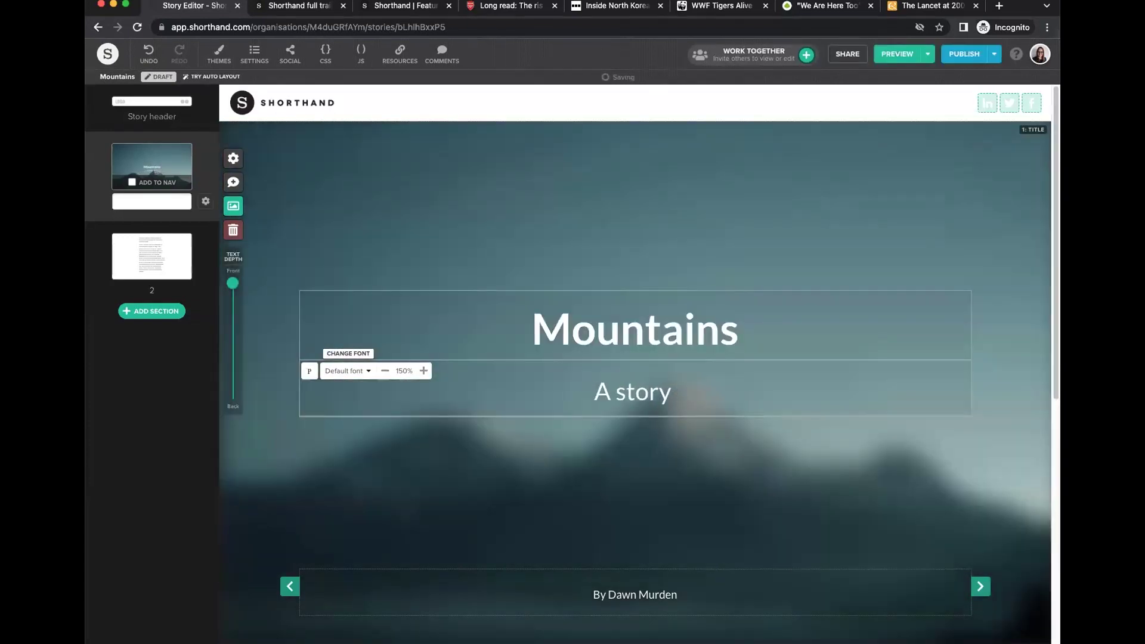
text(about mountan)
key(BackSpace)
text(ins)
Keep the title centred at 200% after trying left, right alignment and 225%.
click(423, 332)
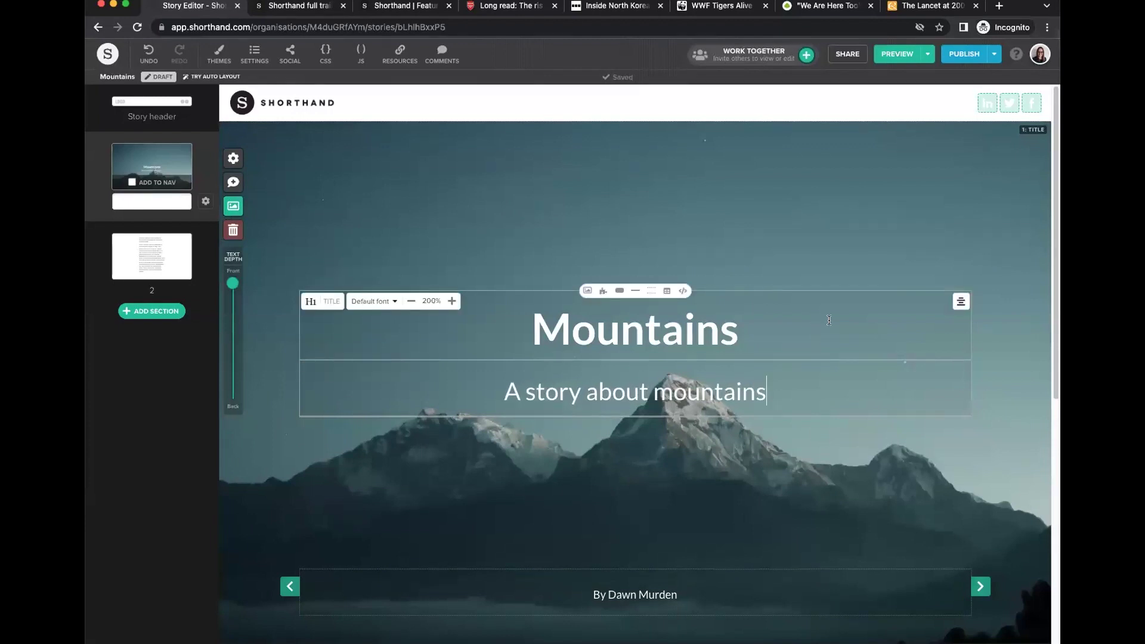
click(931, 302)
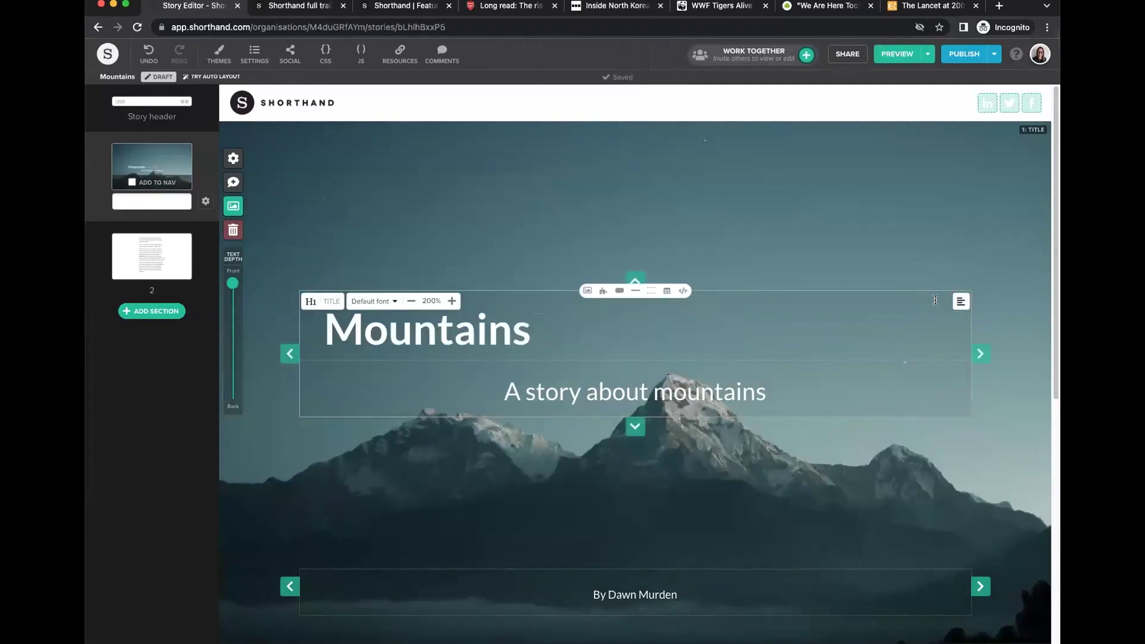
click(956, 303)
click(946, 300)
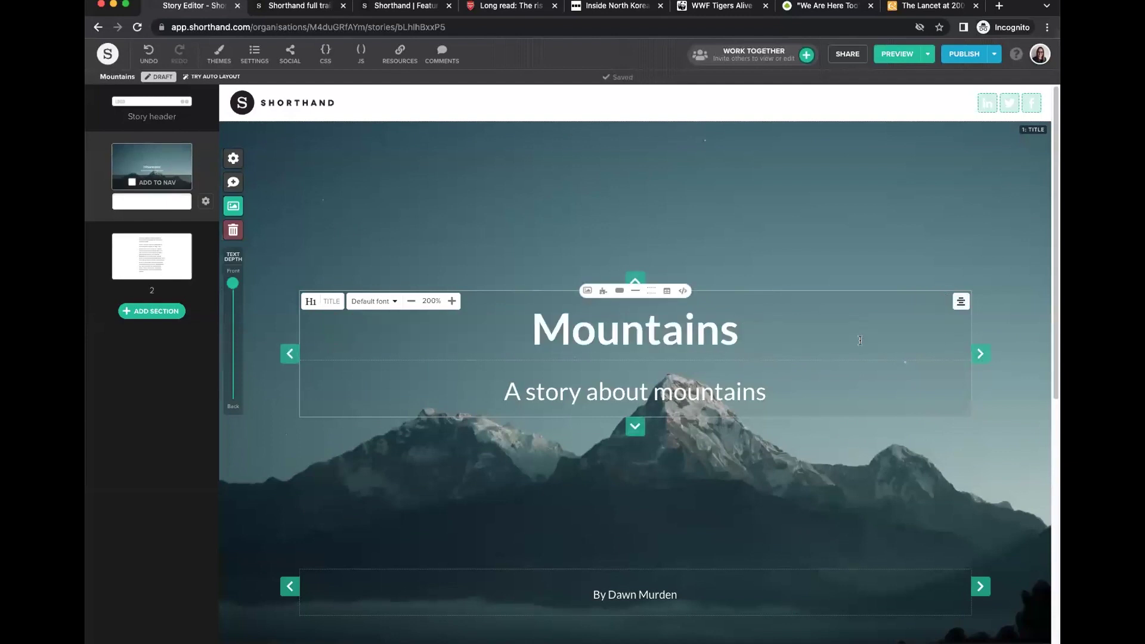
click(837, 361)
click(567, 331)
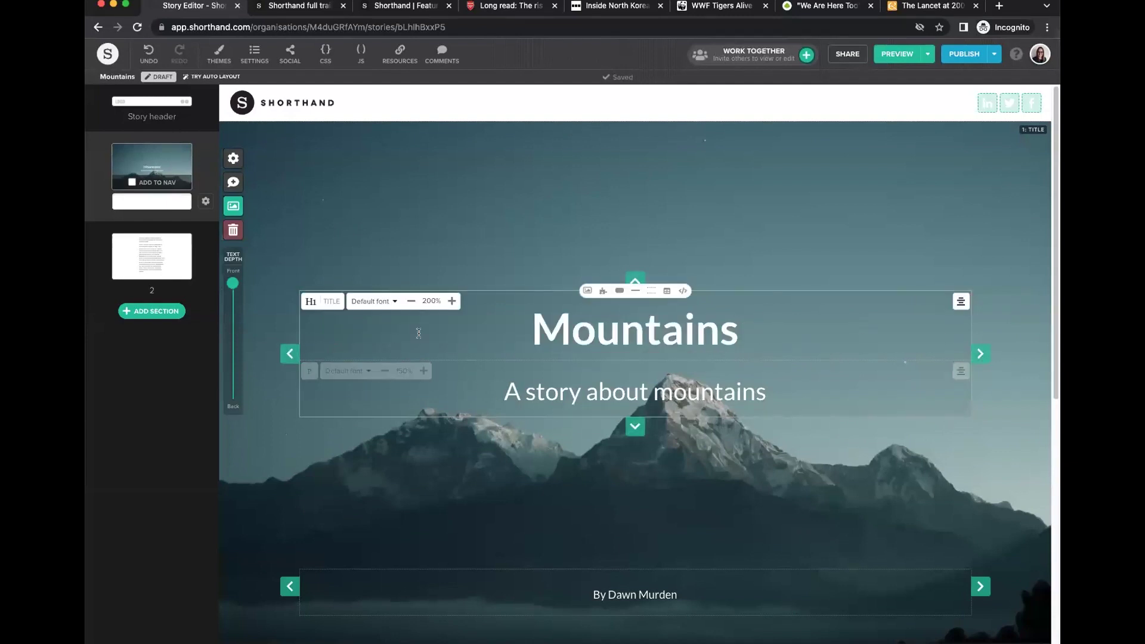
click(452, 302)
click(410, 296)
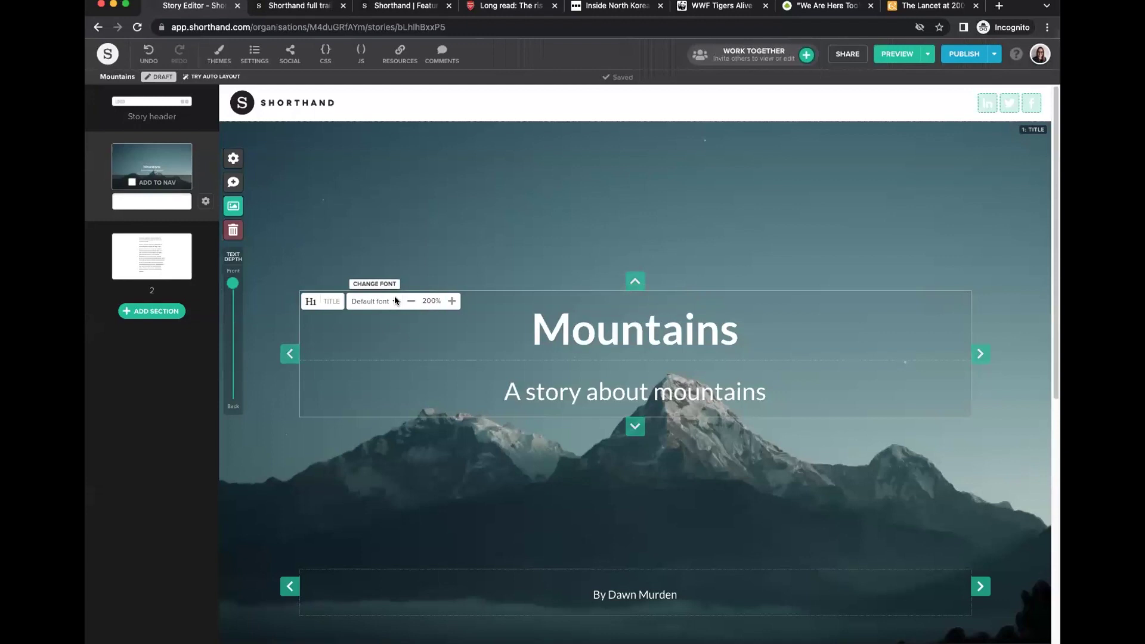
Check the font list without changing it and bring up the story Themes.
click(394, 301)
click(395, 300)
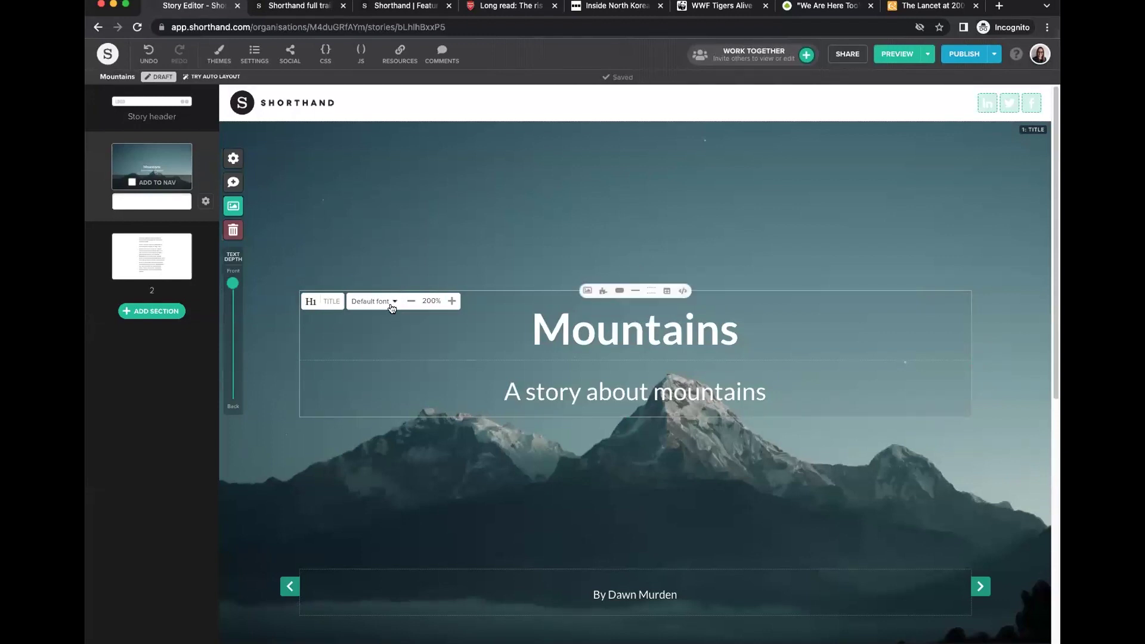
click(221, 56)
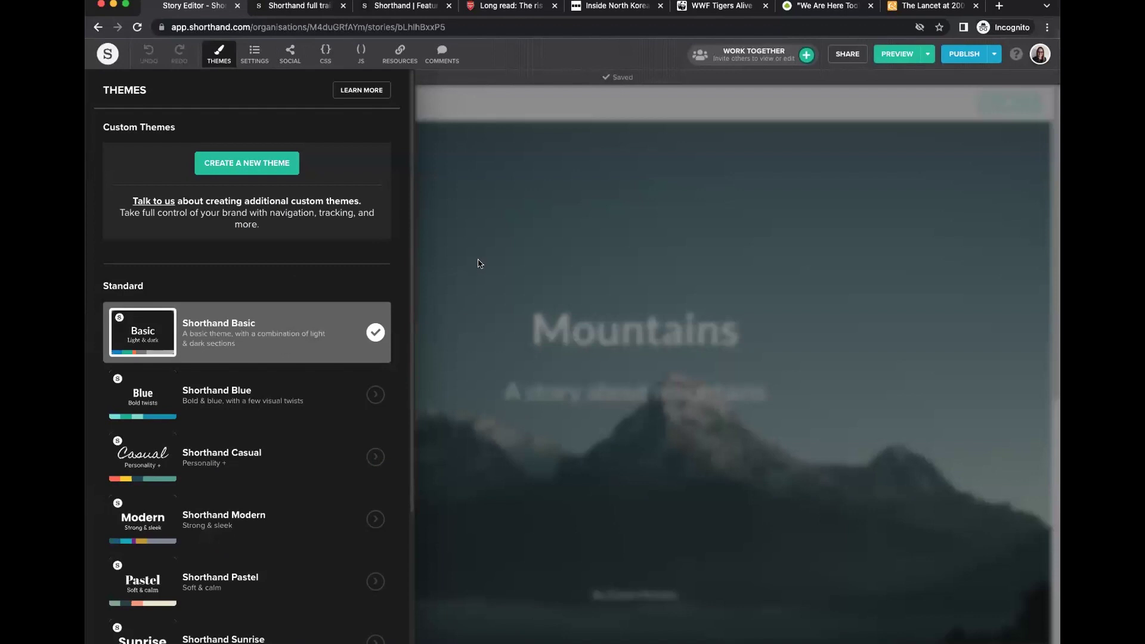
Close the Themes panel and deselect the title block.
click(376, 332)
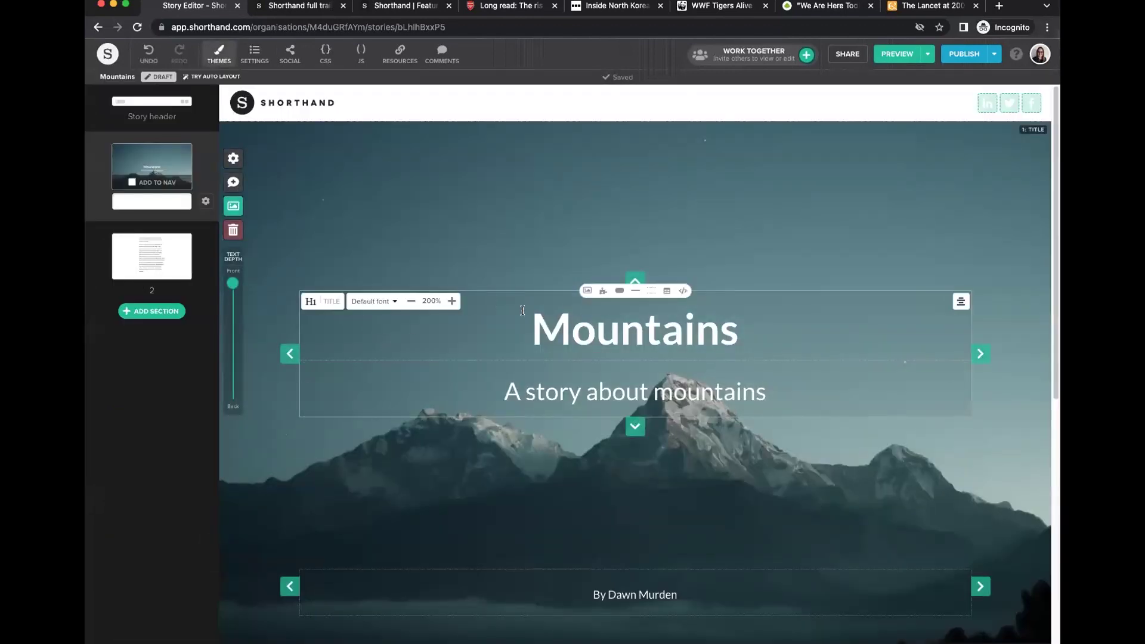
click(452, 257)
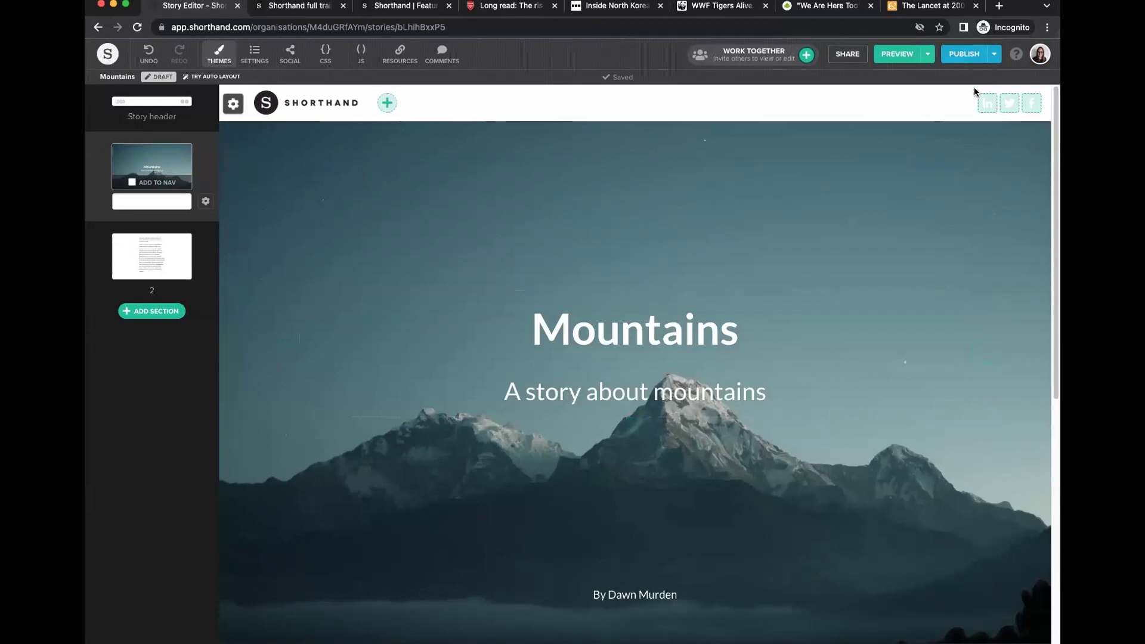
mouse_move(719, 275)
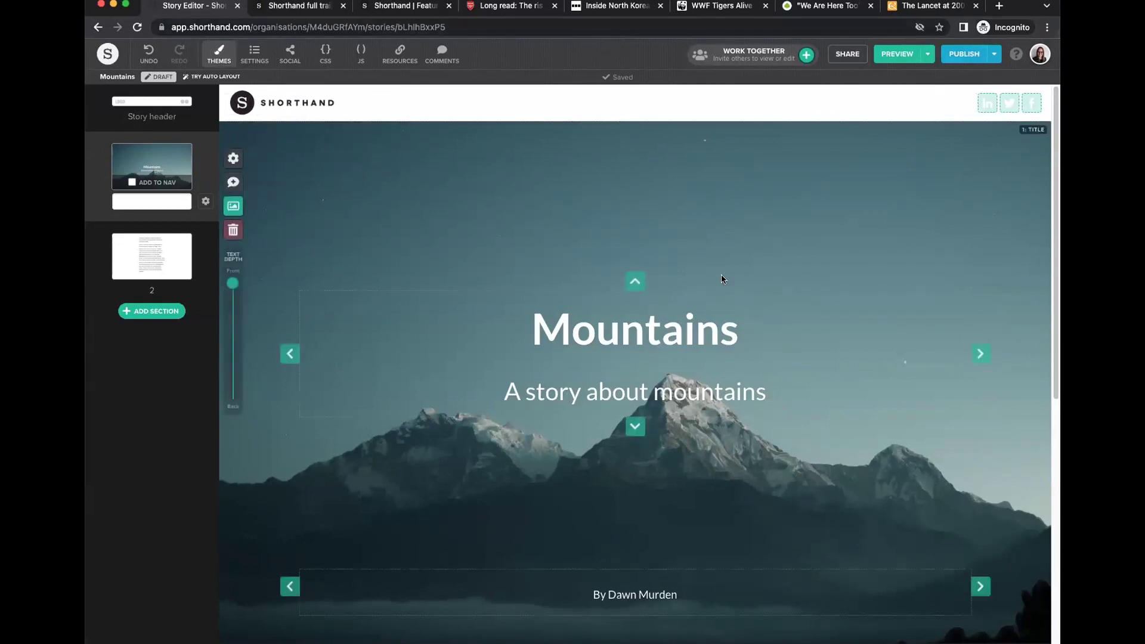
mouse_move(522, 407)
Drag the title's Text Depth to Back and open the title Section Options.
scroll(521, 407, down, 5)
scroll(522, 407, up, 5)
scroll(524, 407, down, 5)
scroll(525, 406, up, 5)
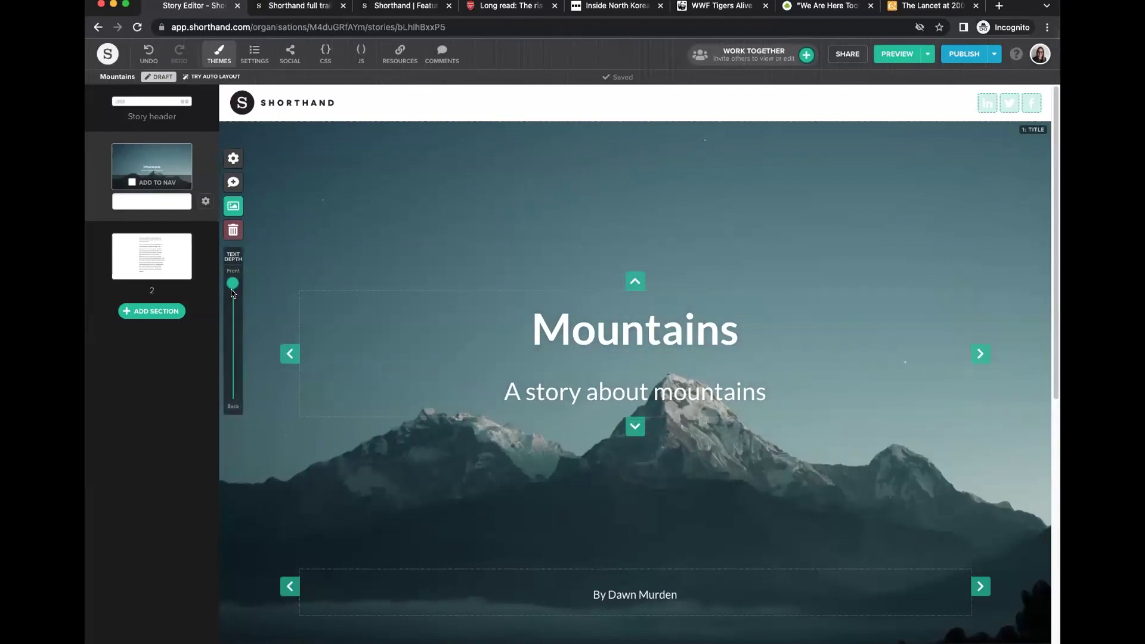
drag(231, 285, 242, 425)
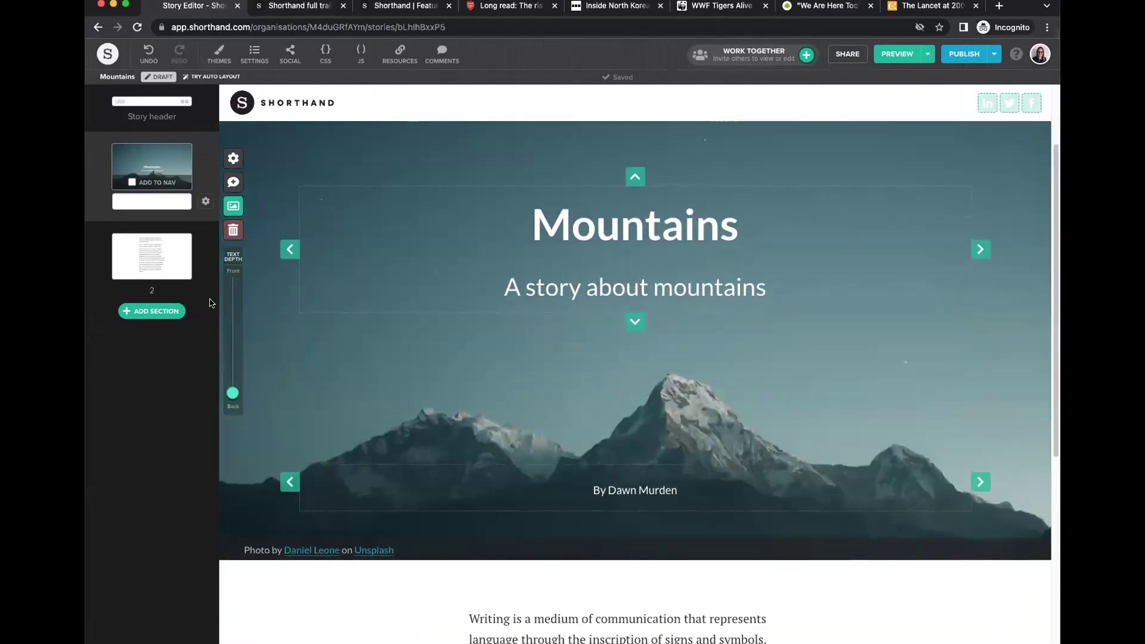
click(205, 201)
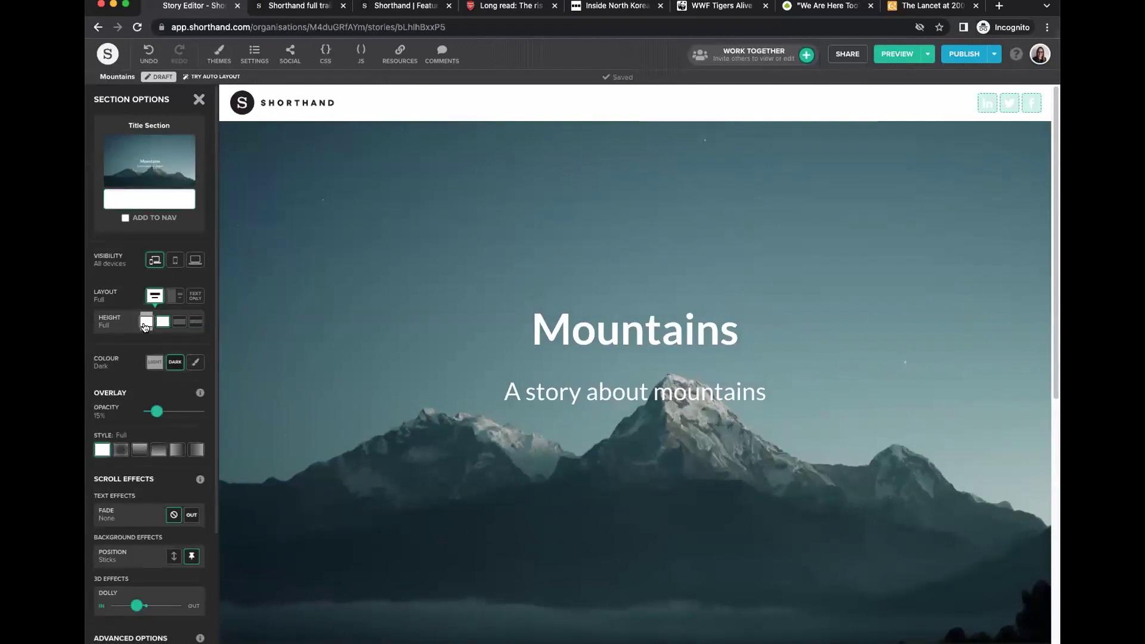
Set the title section height to 150%, keep text depth at Back, and edit its background media.
click(146, 322)
click(198, 99)
scroll(429, 322, down, 5)
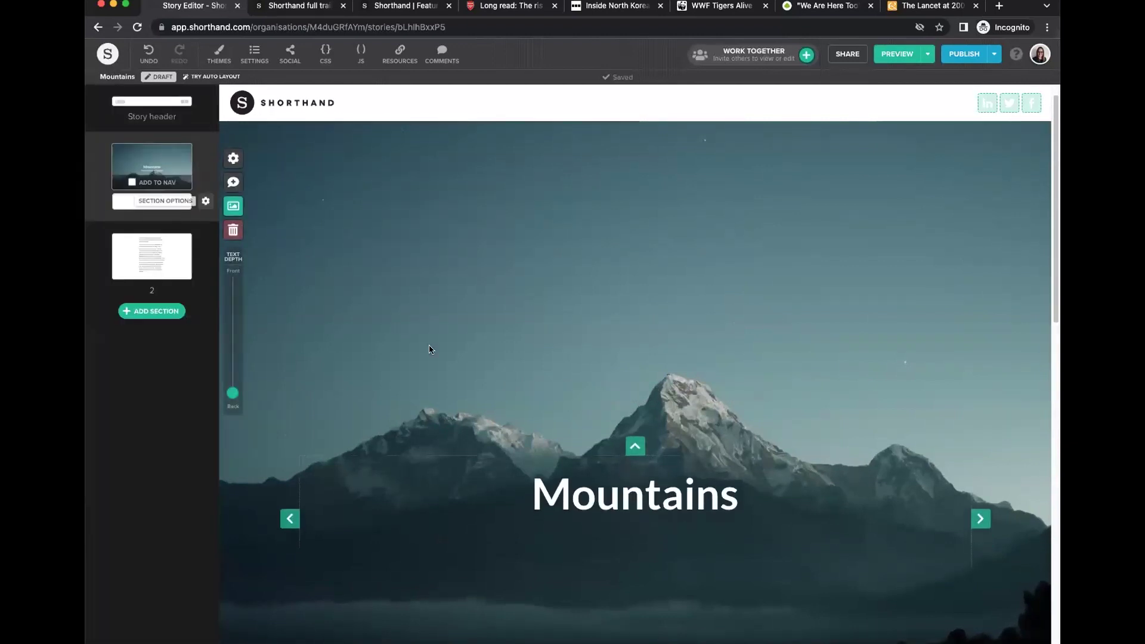
scroll(430, 348, down, 2)
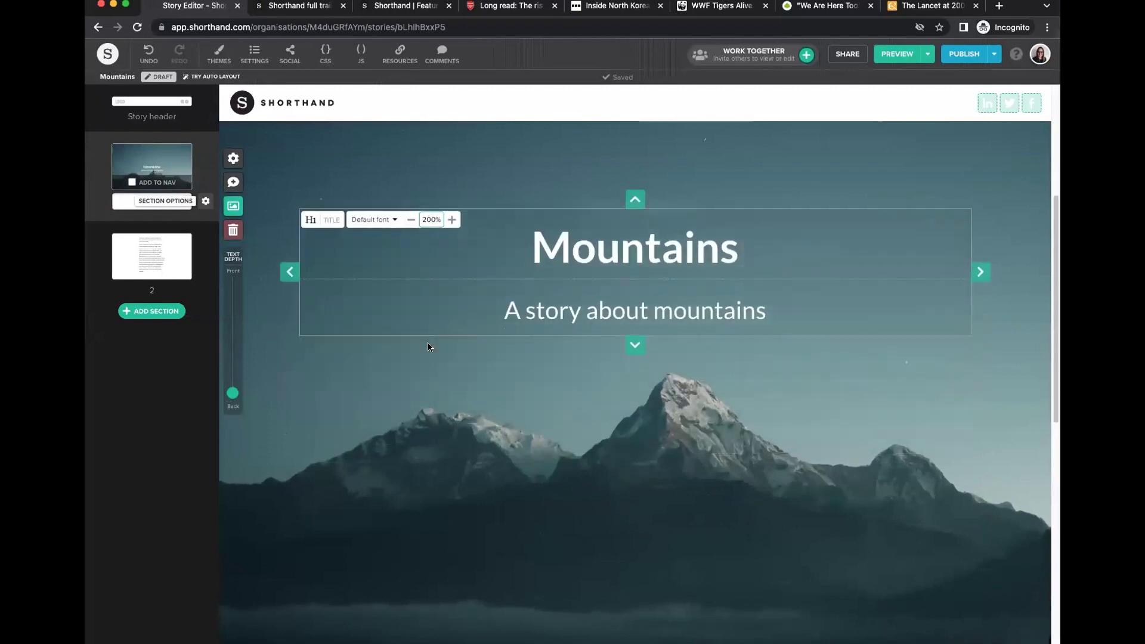
drag(231, 399, 243, 423)
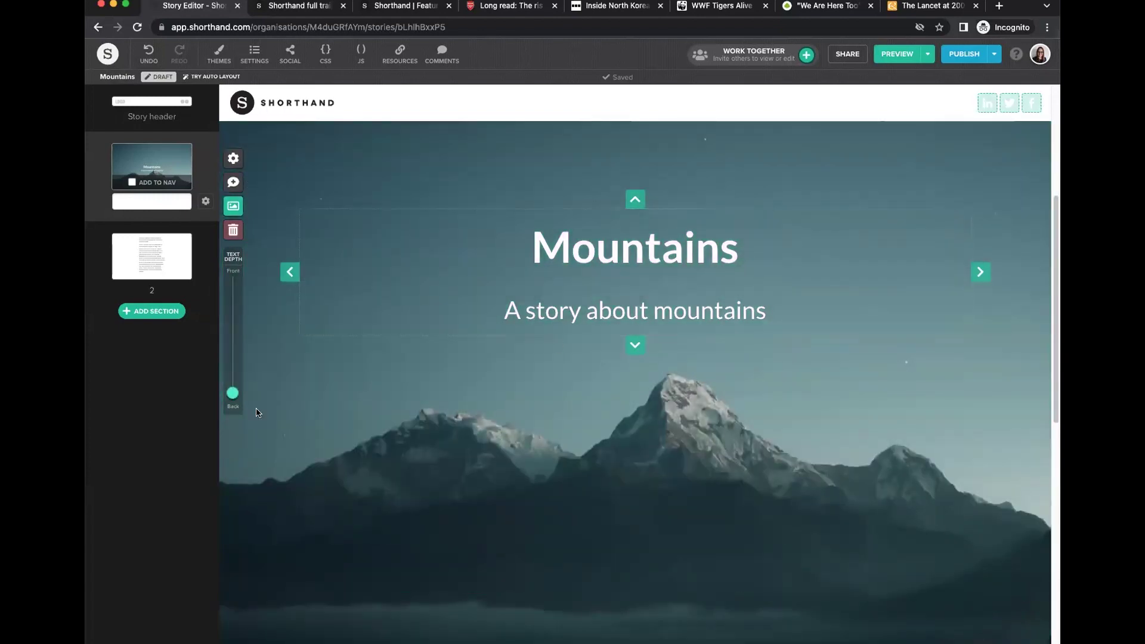
drag(233, 392, 232, 393)
scroll(334, 442, up, 5)
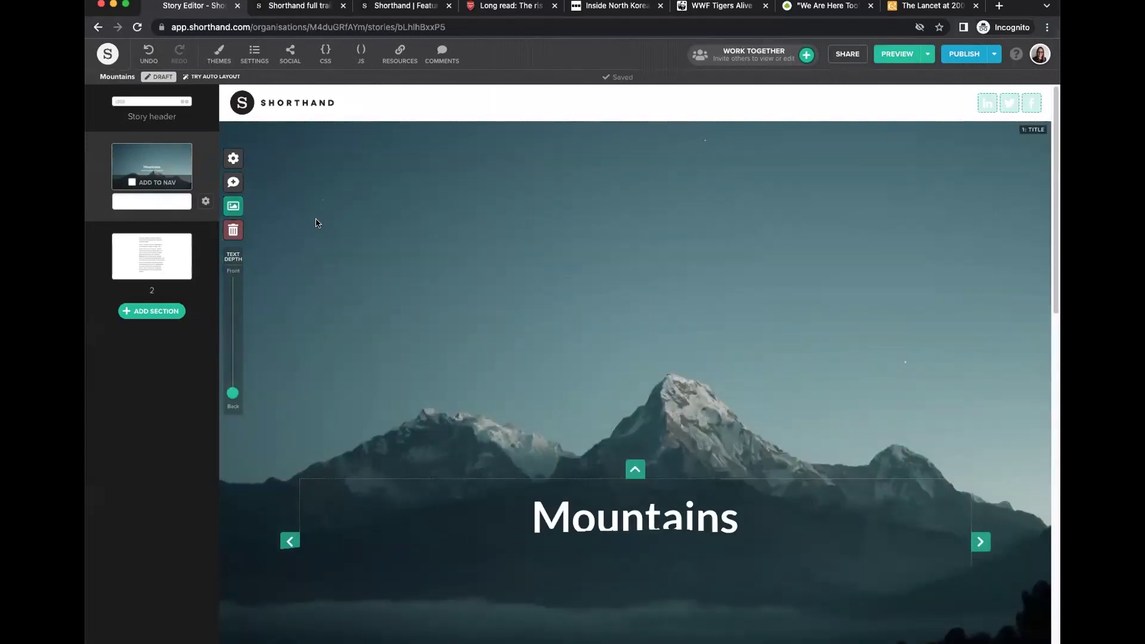
click(233, 207)
Search Unsplash for mountains, pick the starry mountain photo, and save it as the 3D background.
mouse_move(707, 317)
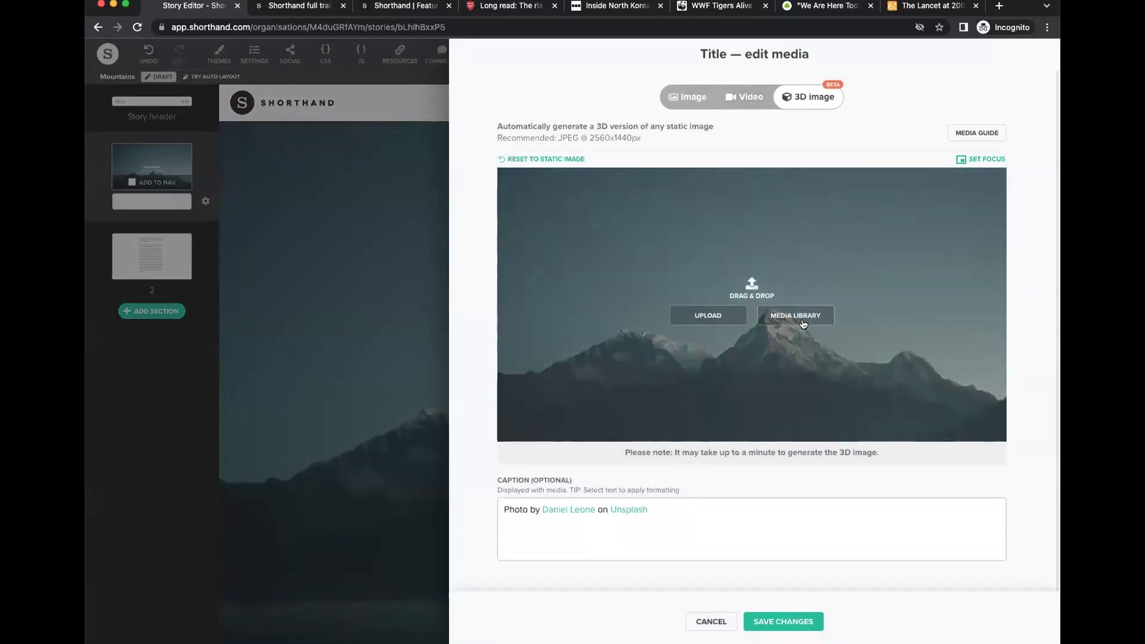
click(799, 316)
click(918, 196)
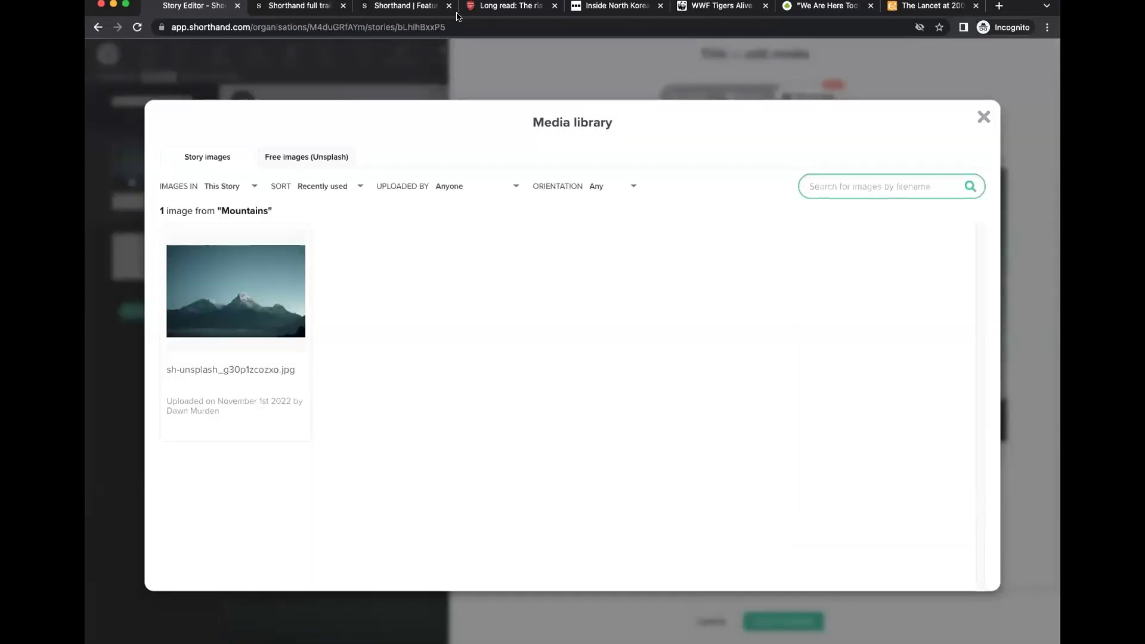
click(300, 158)
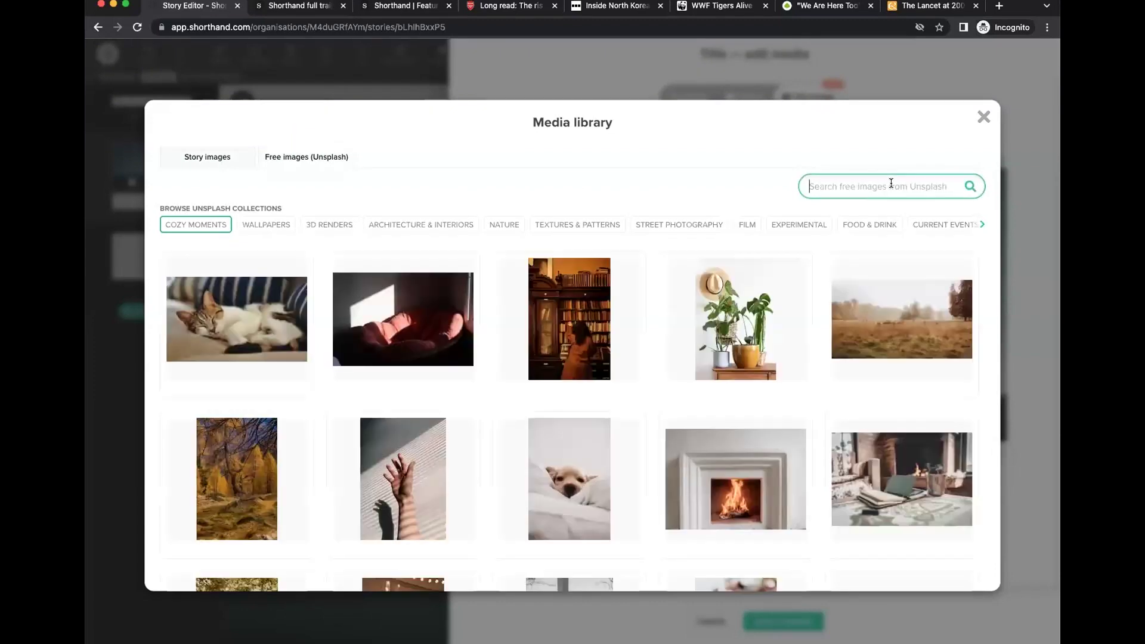
text(mountains)
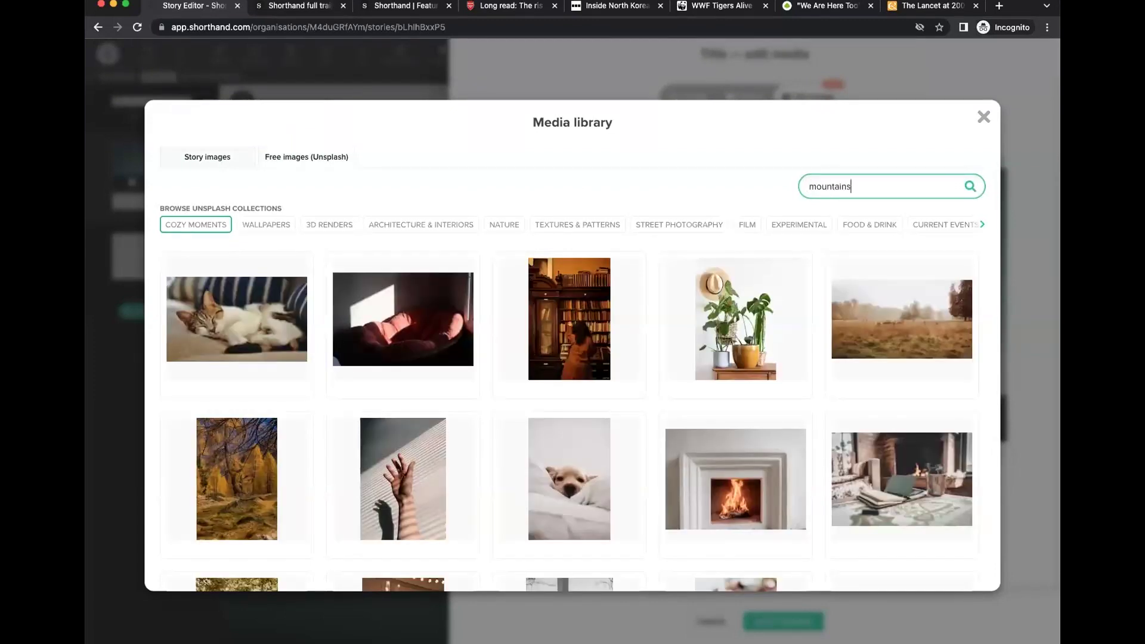
key(Return)
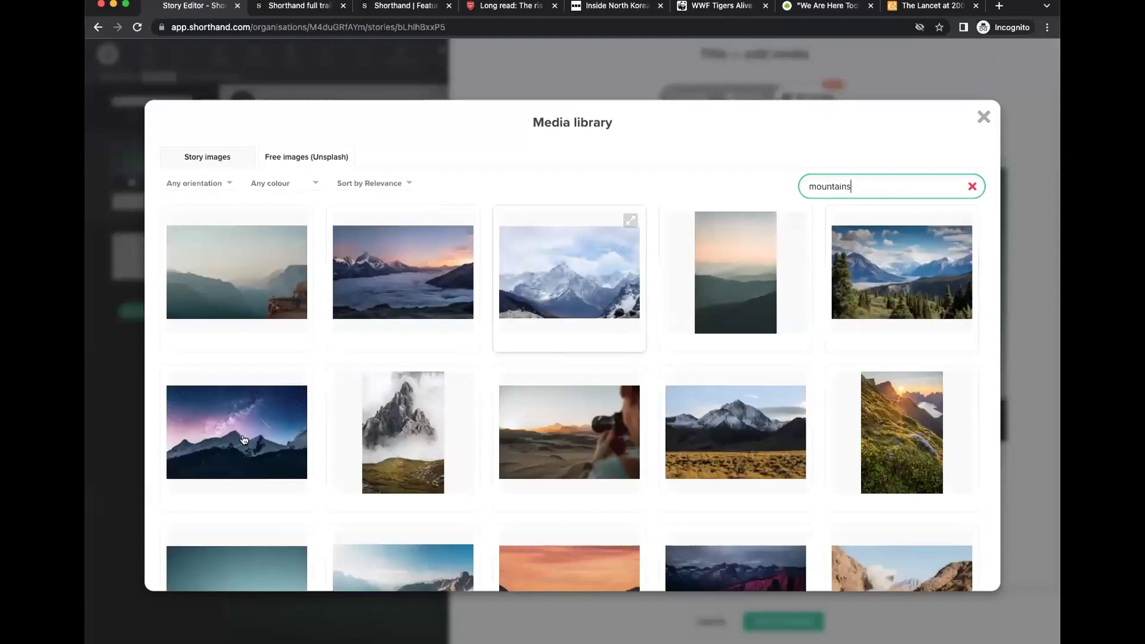
click(243, 441)
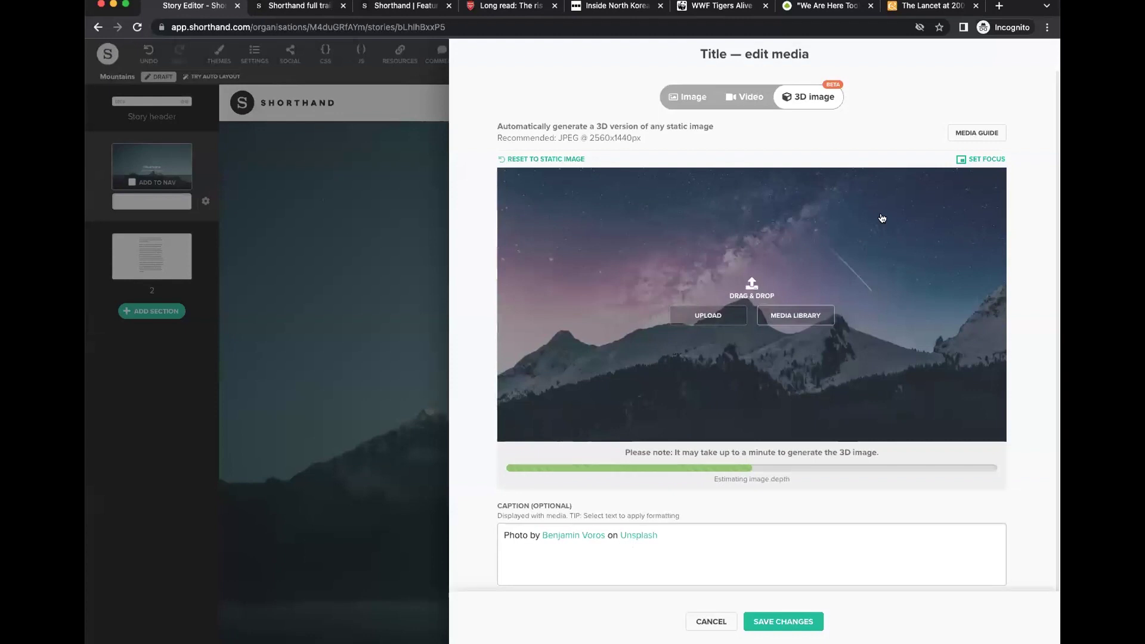
click(776, 621)
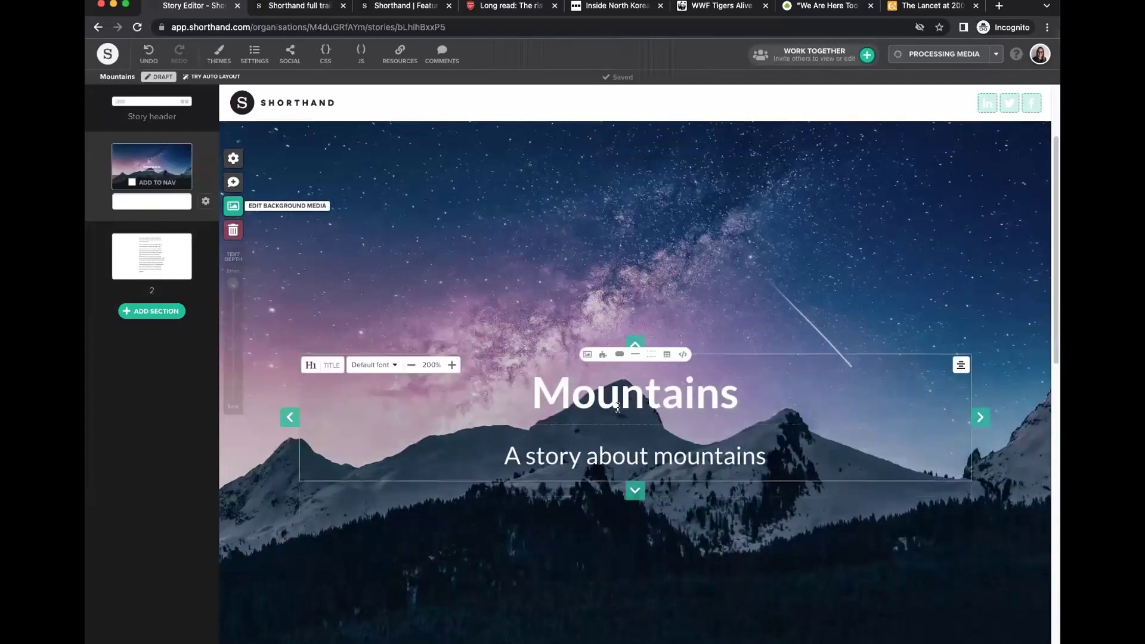
Keep the title section at full-width media and 150% height after trying other layouts and heights.
click(207, 202)
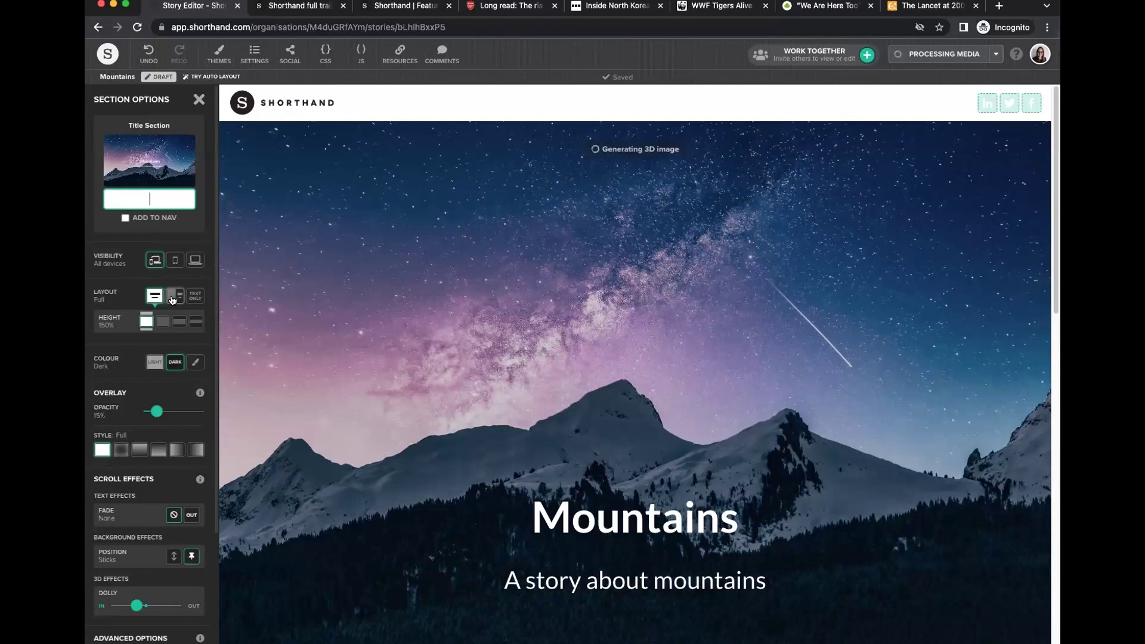
click(171, 298)
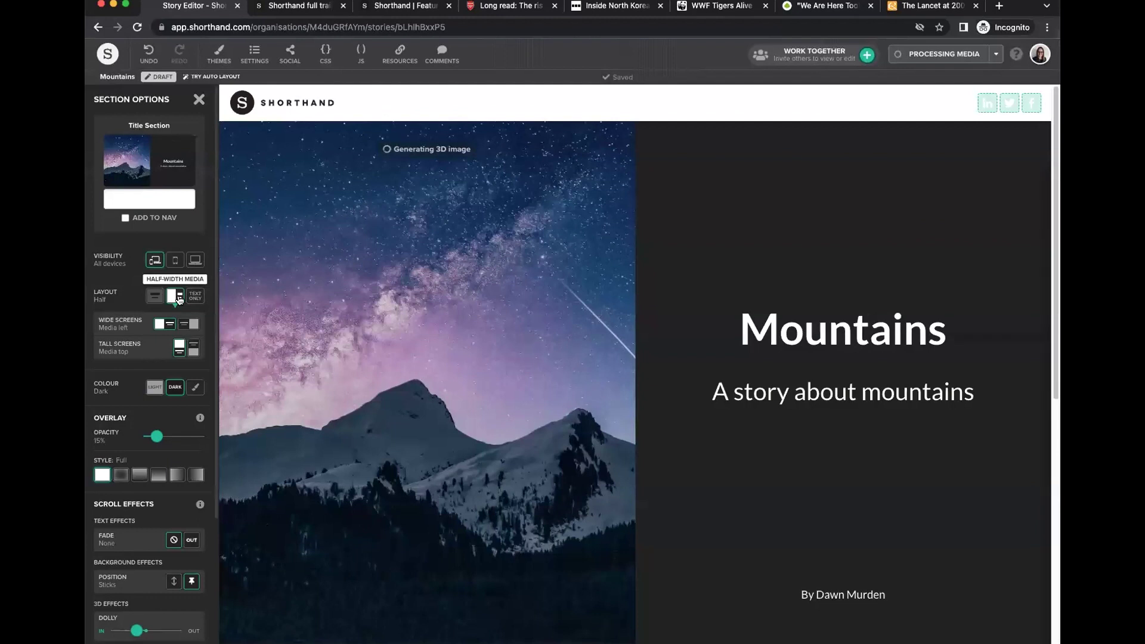
click(195, 295)
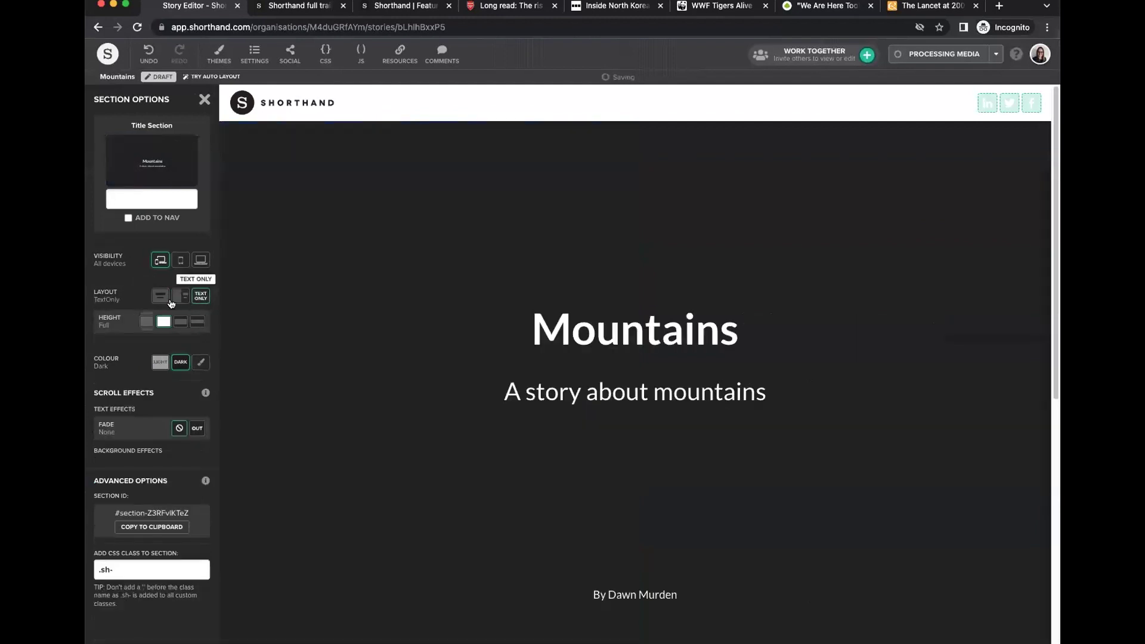
click(160, 297)
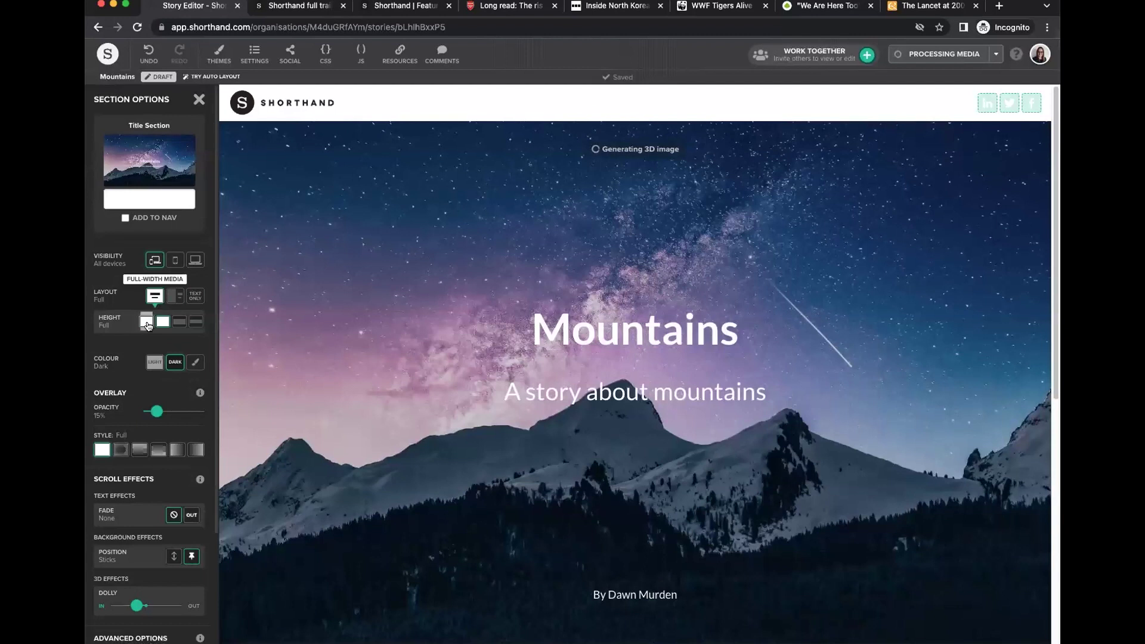
click(149, 322)
click(165, 325)
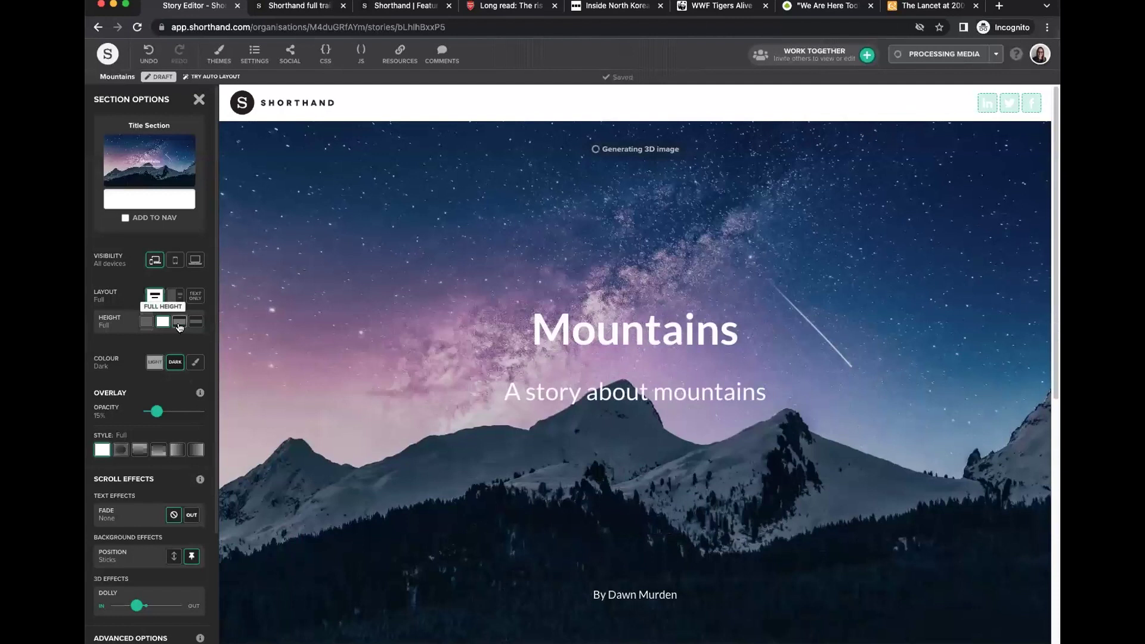
click(179, 322)
click(196, 325)
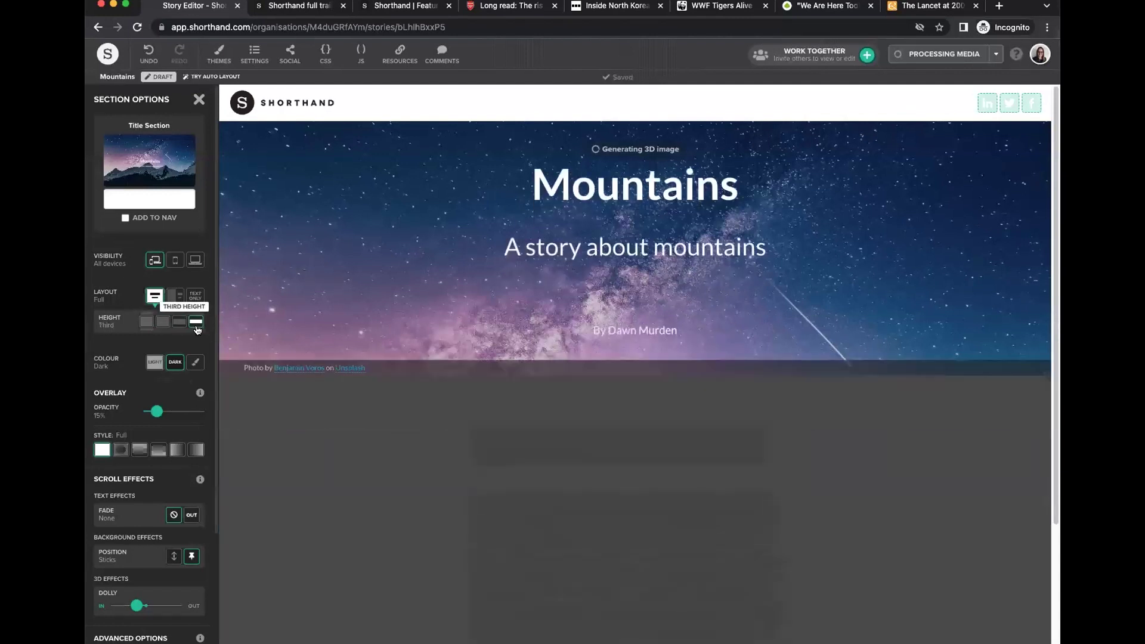
click(147, 325)
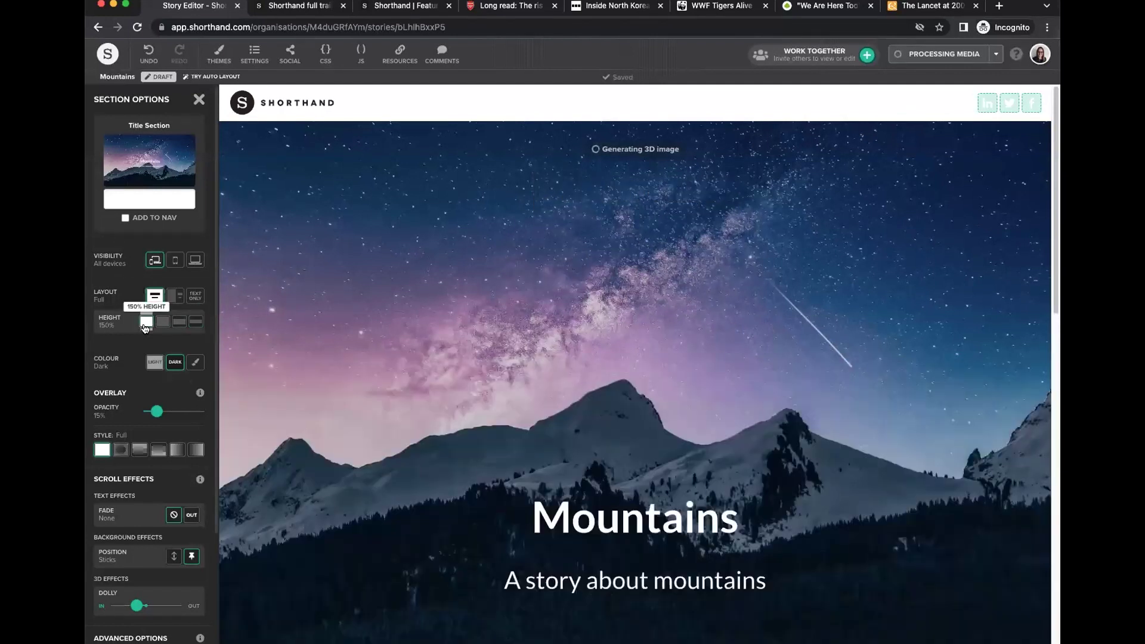
Set the title section colour to Dark with a 30% overlay opacity.
click(156, 363)
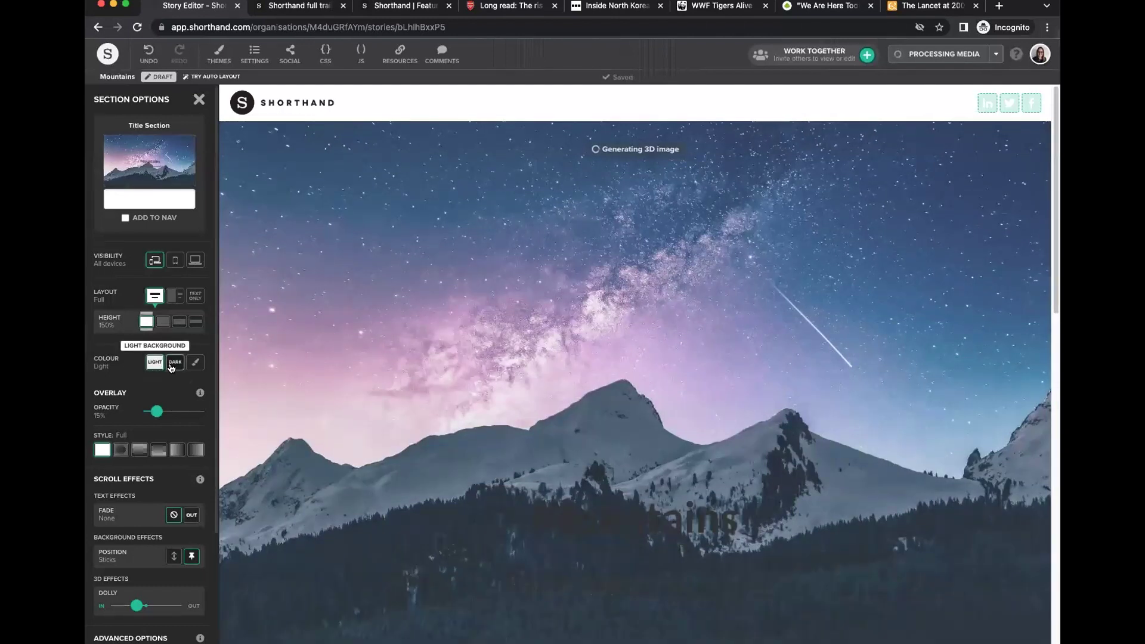
click(171, 366)
click(154, 362)
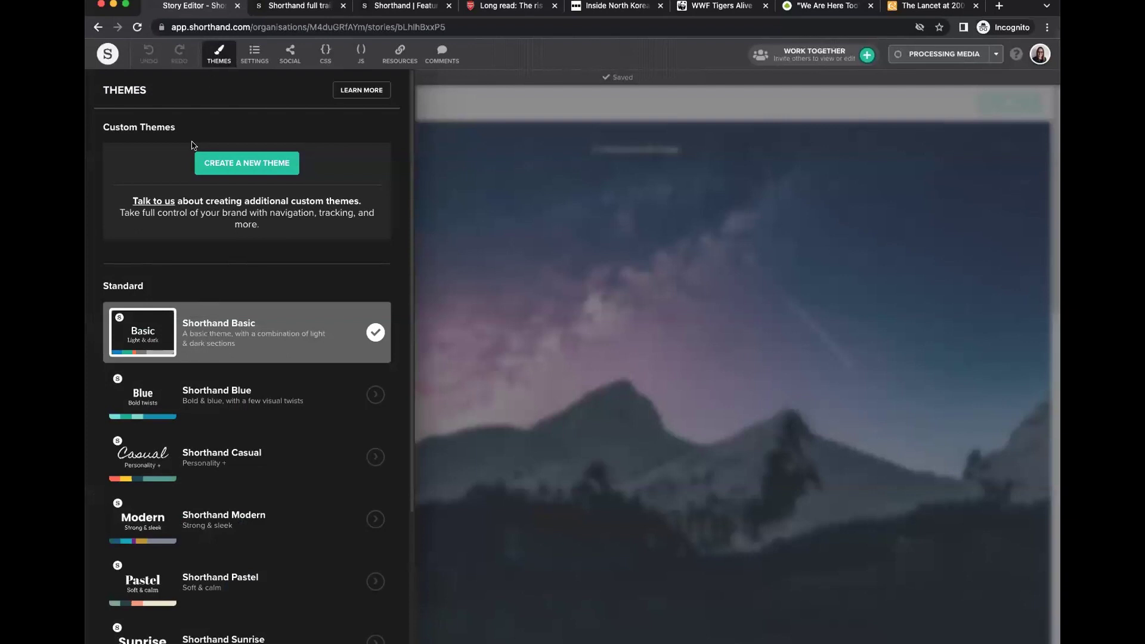
click(219, 54)
click(206, 200)
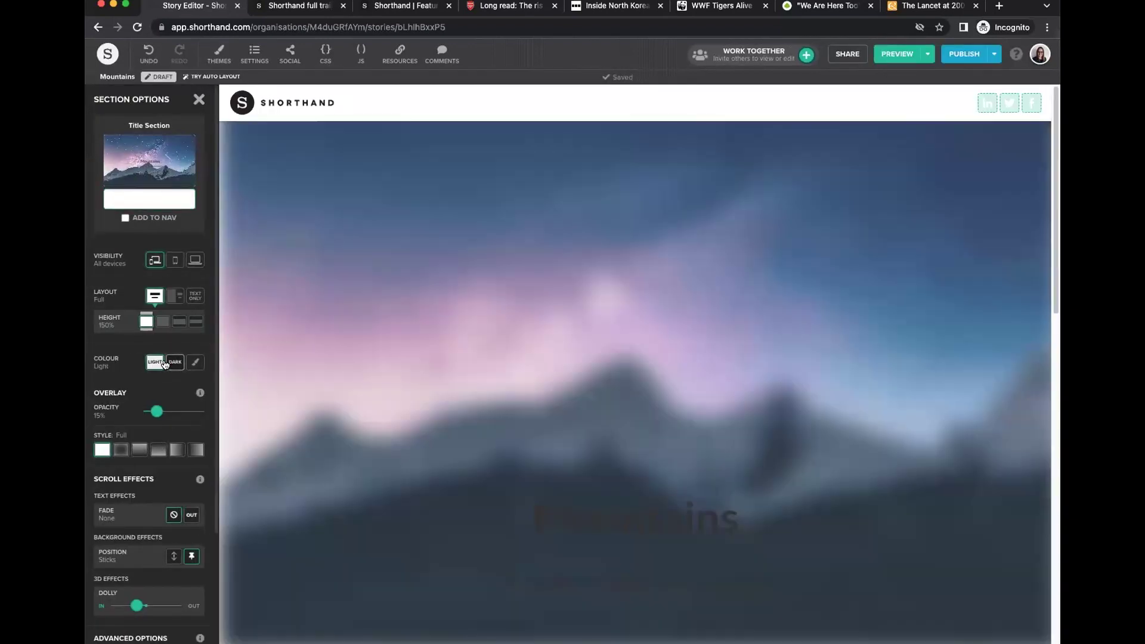
click(173, 362)
scroll(167, 370, down, 1)
drag(157, 392, 164, 393)
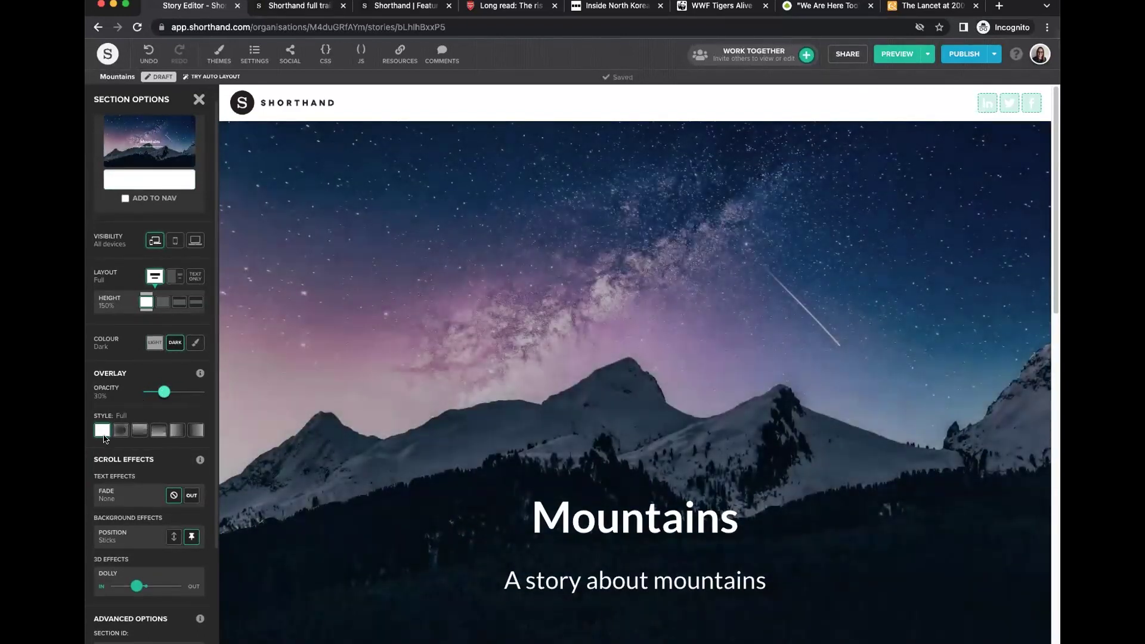
scroll(155, 426, down, 4)
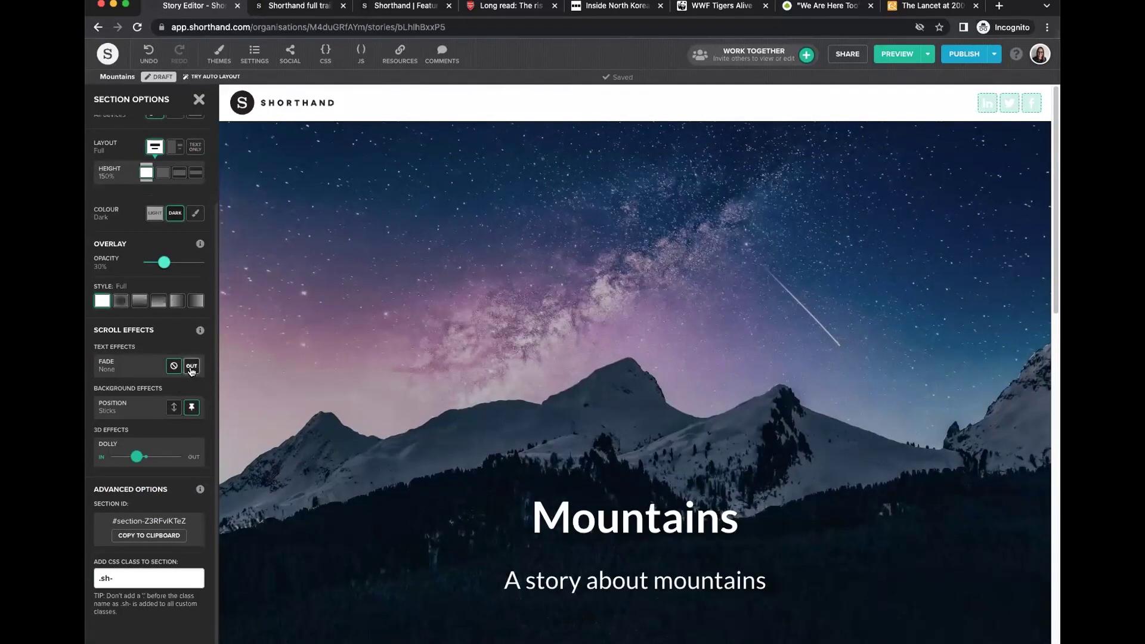
Try Fade Out on the title text, then revert to Fade None.
click(191, 367)
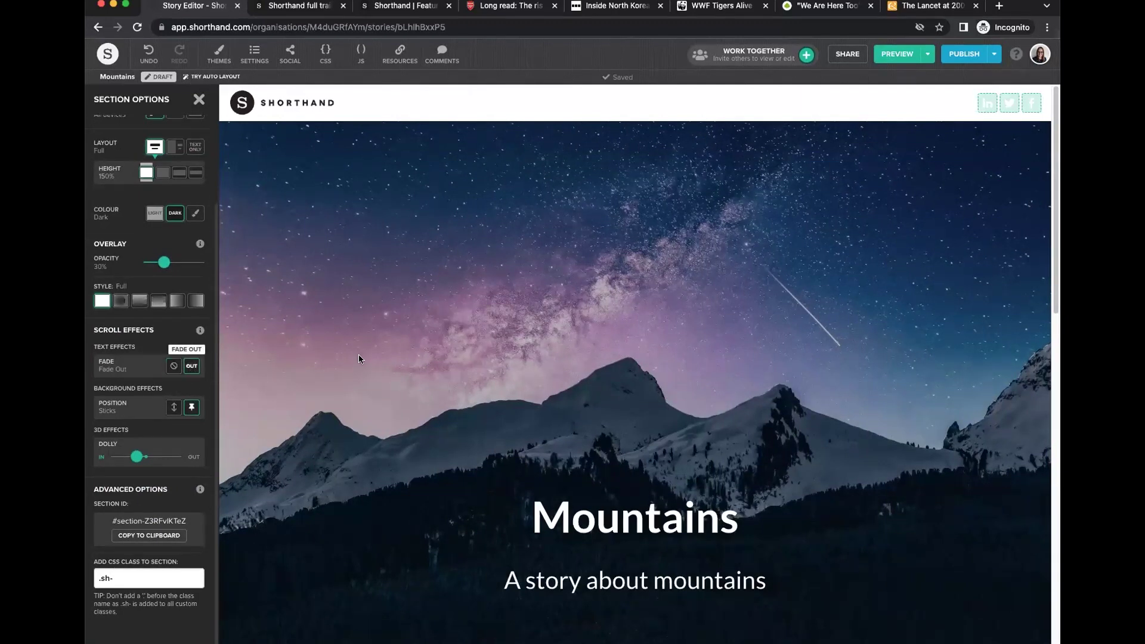
scroll(358, 360, down, 6)
scroll(356, 362, up, 6)
click(173, 370)
Try a scrolling background, then set the title background back to Sticks.
click(173, 408)
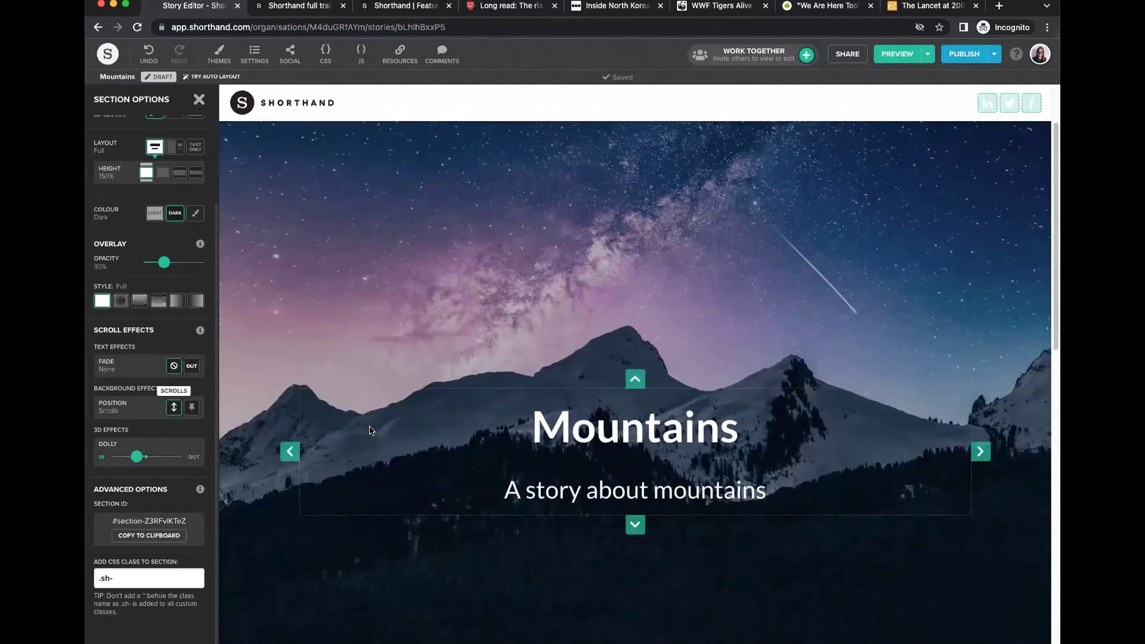
scroll(366, 434, down, 8)
scroll(366, 437, up, 8)
scroll(365, 437, down, 8)
scroll(365, 437, up, 8)
scroll(366, 434, down, 4)
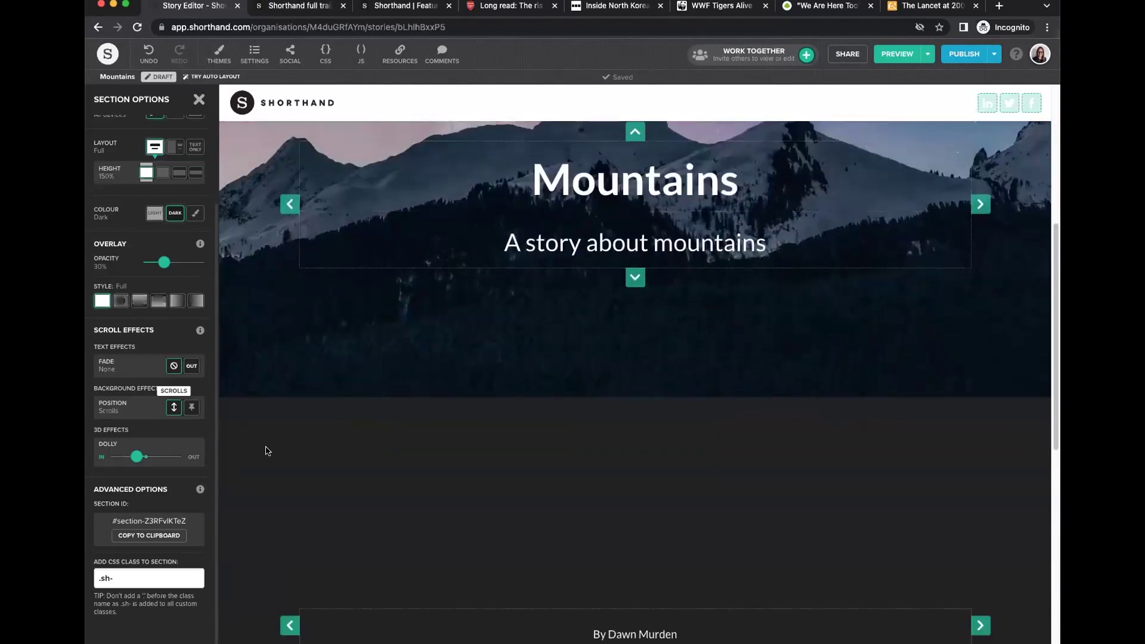
click(191, 409)
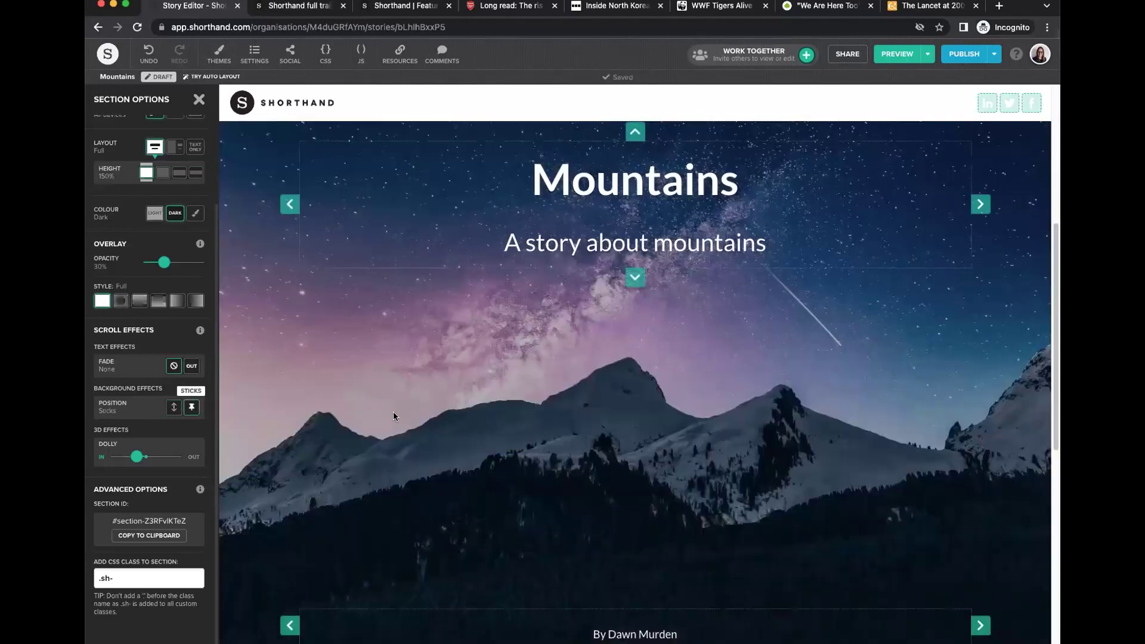
scroll(392, 412, up, 4)
scroll(393, 413, down, 4)
scroll(392, 413, down, 2)
scroll(393, 413, down, 4)
scroll(392, 413, up, 5)
scroll(393, 412, up, 4)
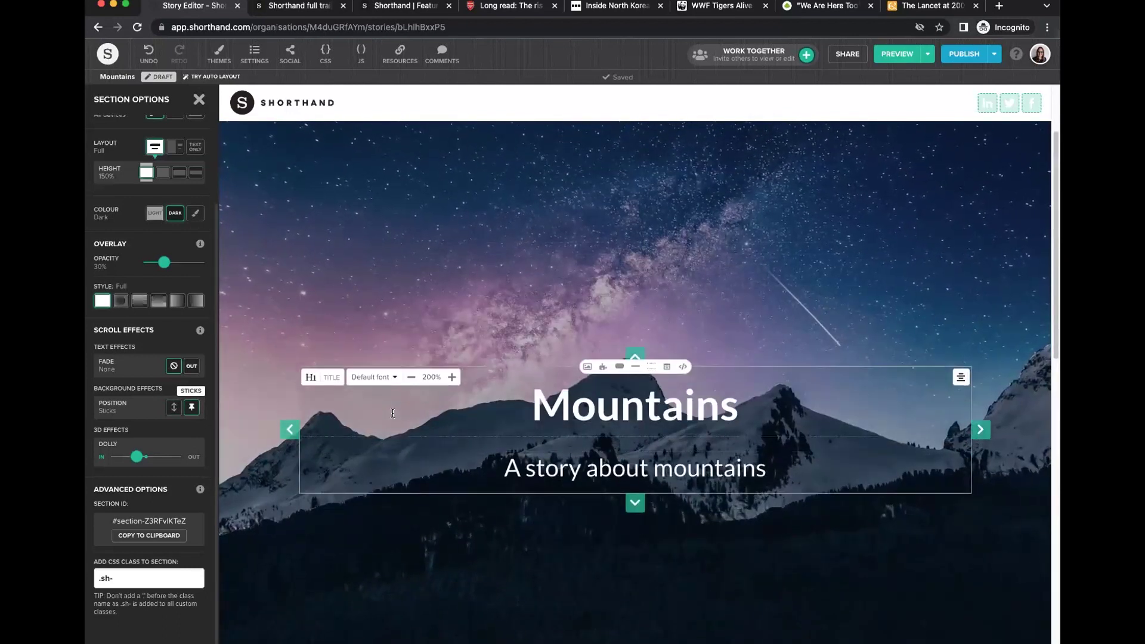
Move the Mountains title's text depth from Front to Back and scroll the preview to check it.
click(199, 99)
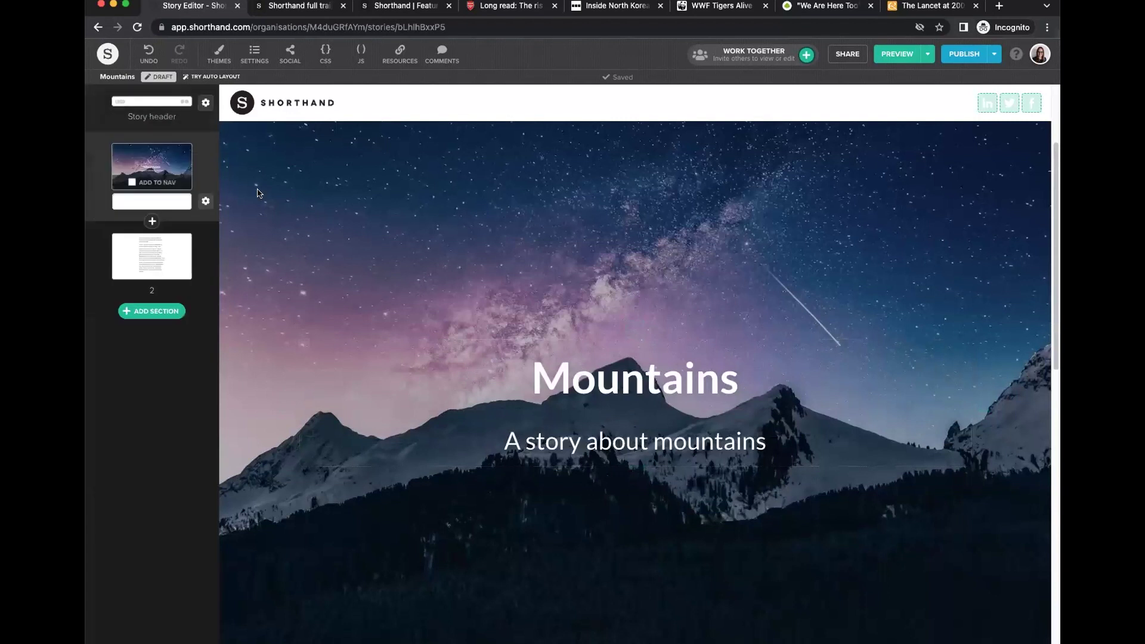
drag(229, 283, 238, 440)
scroll(313, 400, down, 5)
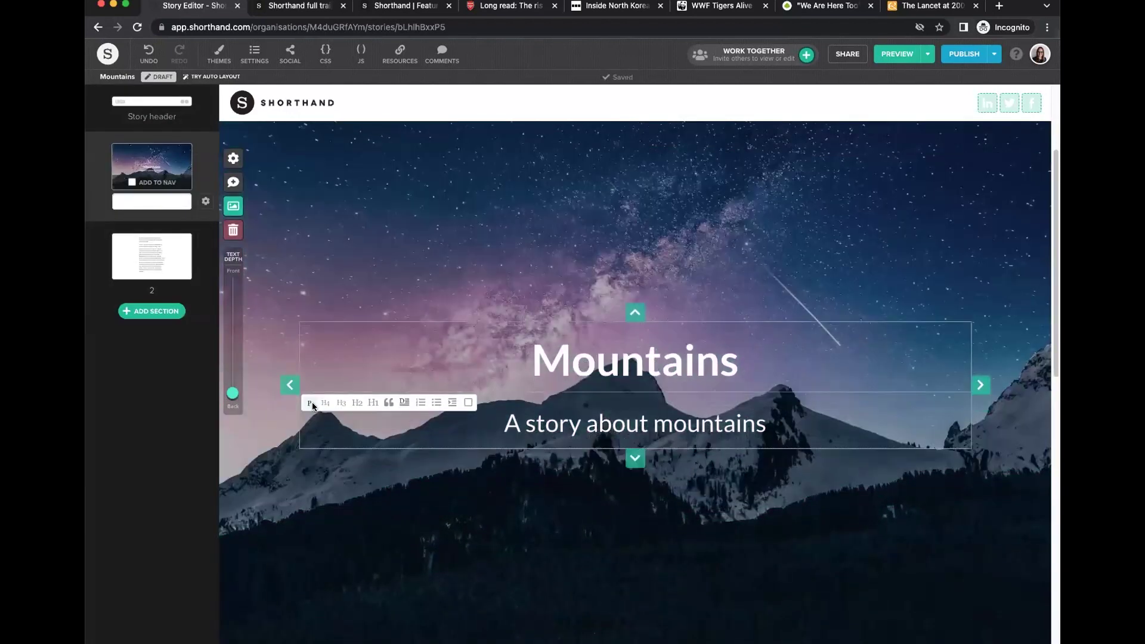
scroll(312, 398, up, 5)
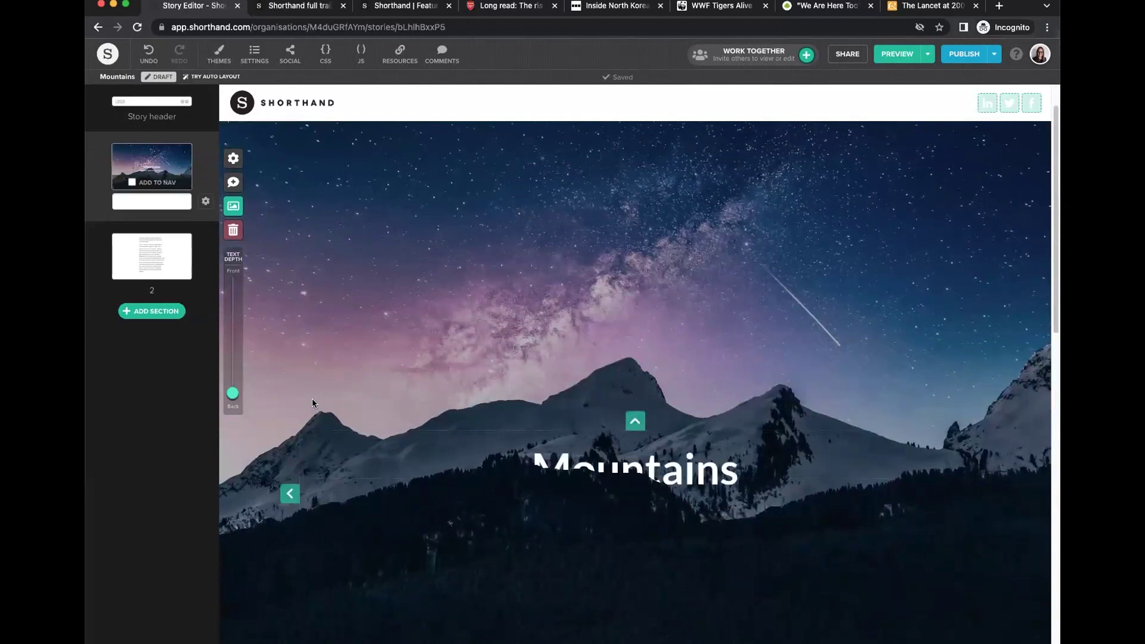
scroll(312, 399, down, 3)
scroll(312, 400, up, 1)
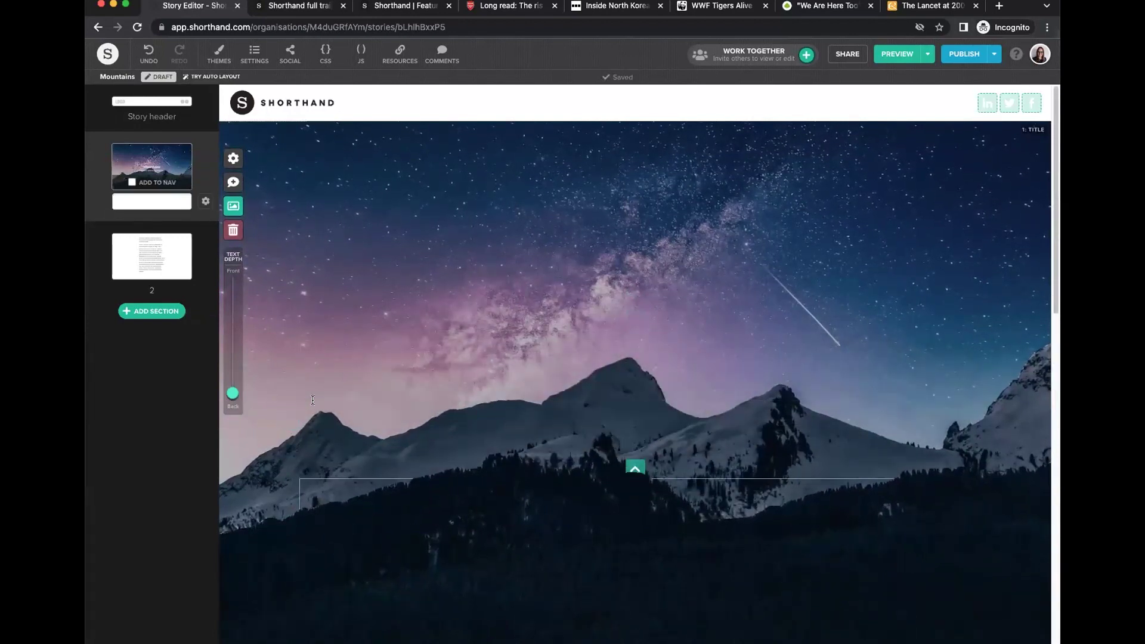
scroll(313, 399, down, 3)
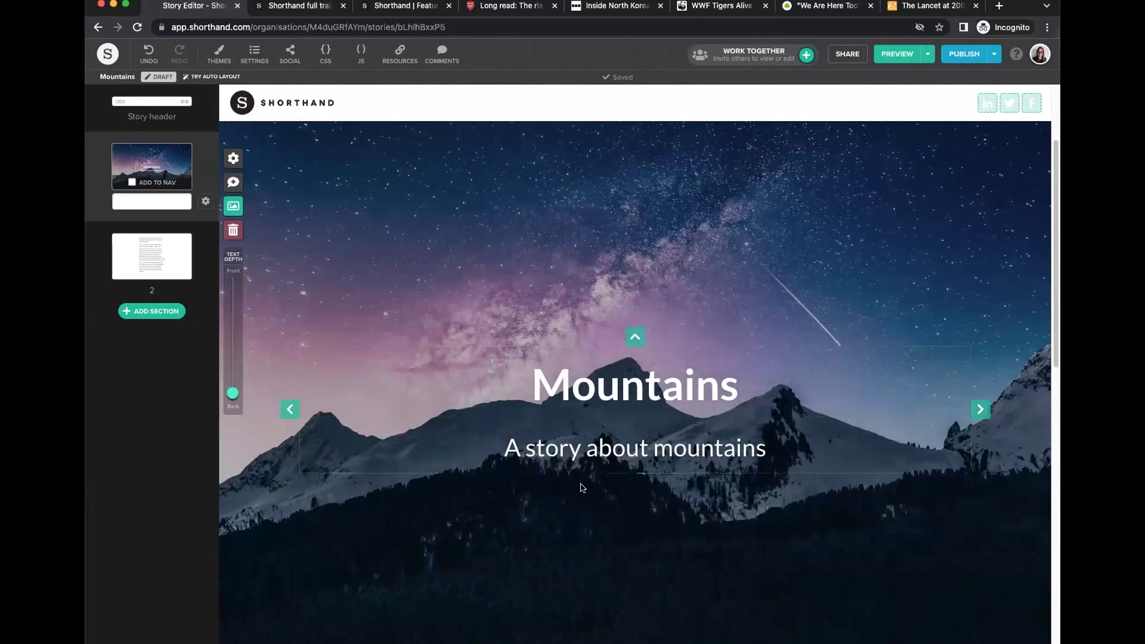
scroll(715, 531, down, 2)
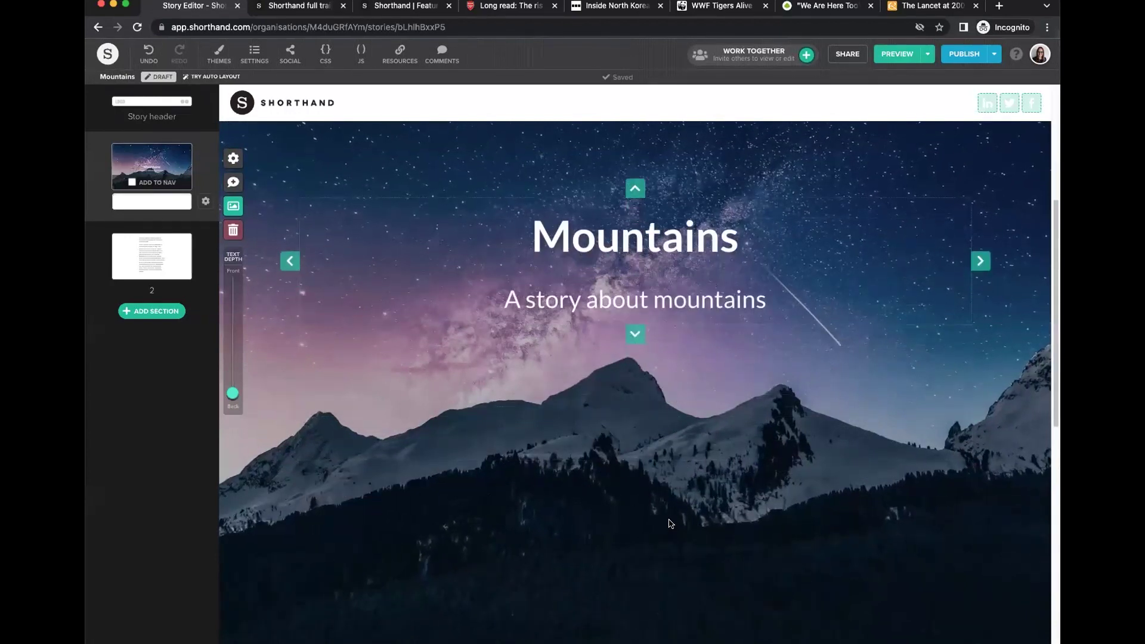
scroll(673, 516, up, 2)
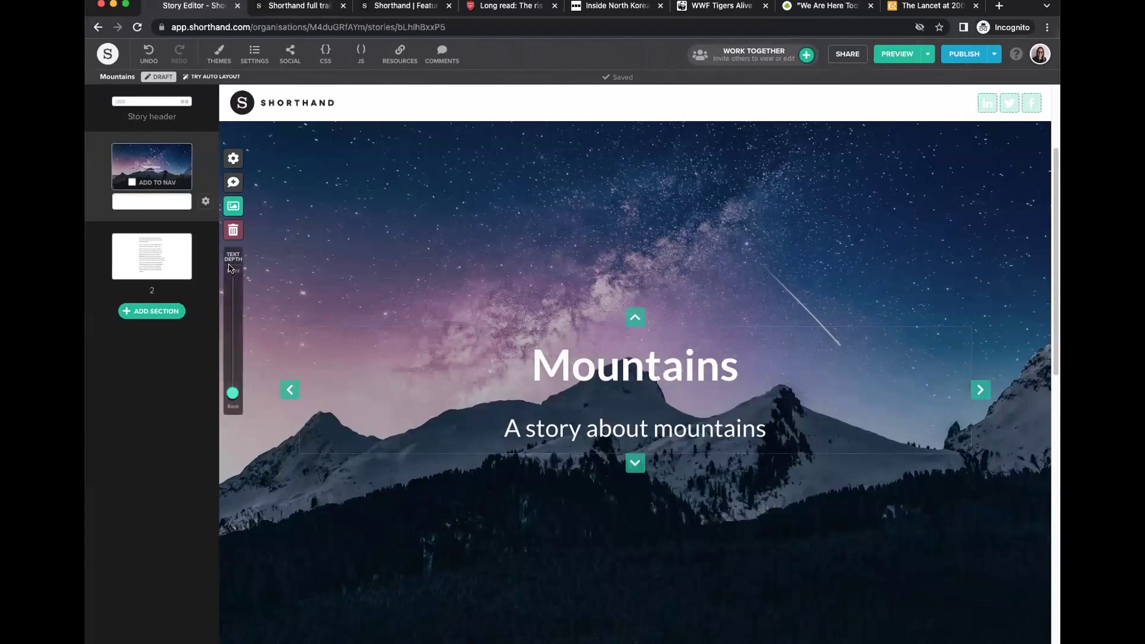
In the text section, try moving the text column left and right, then return it to centre.
mouse_move(184, 260)
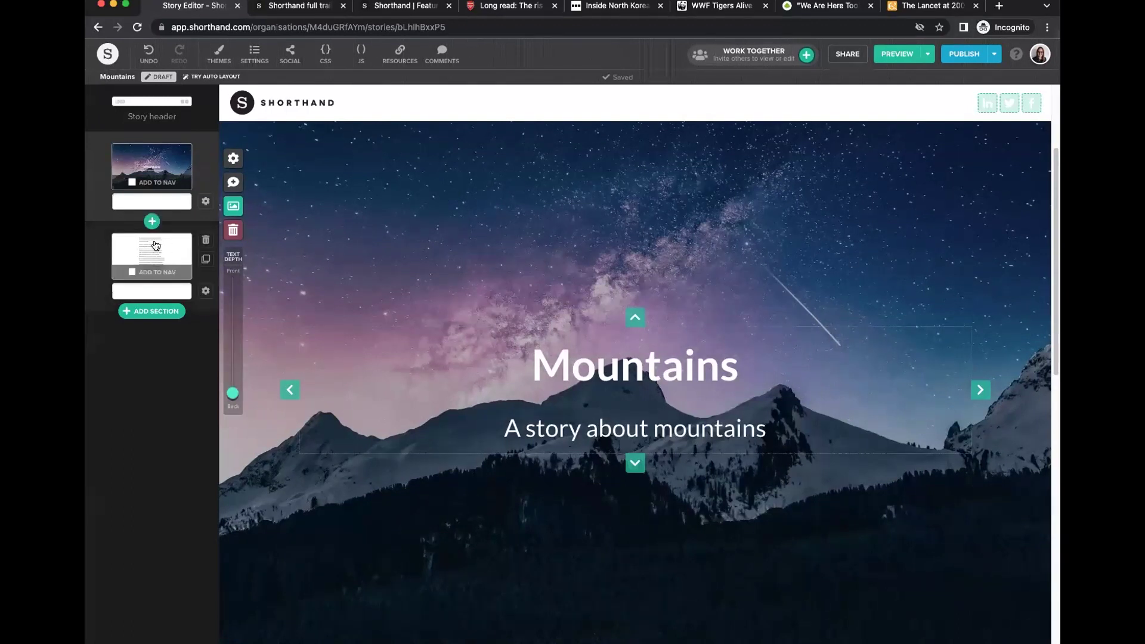
click(156, 245)
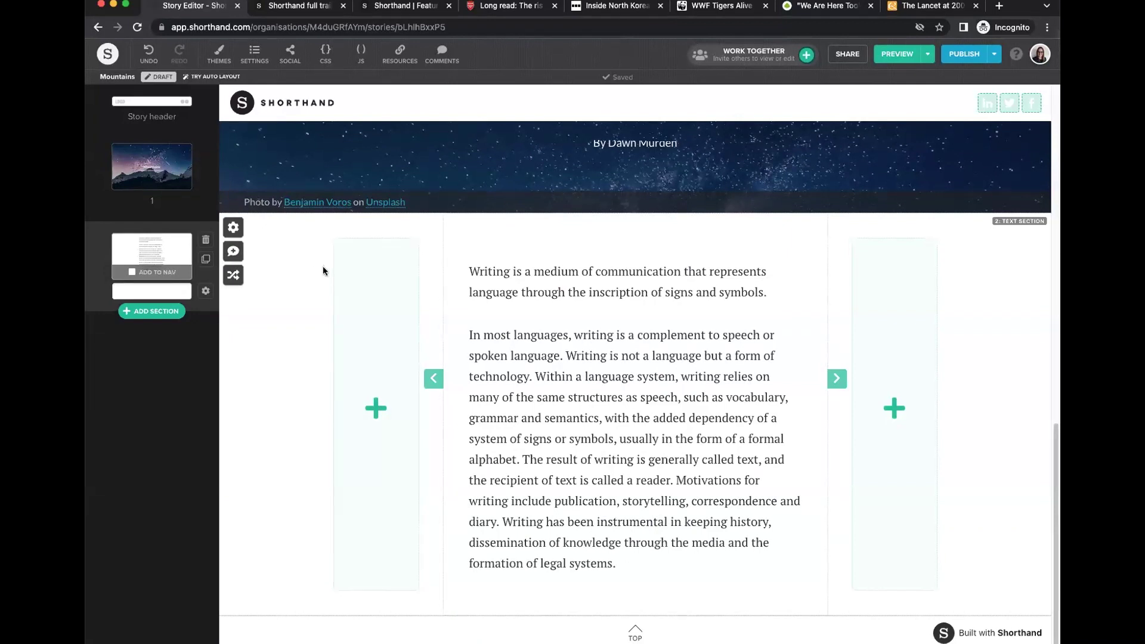
click(609, 339)
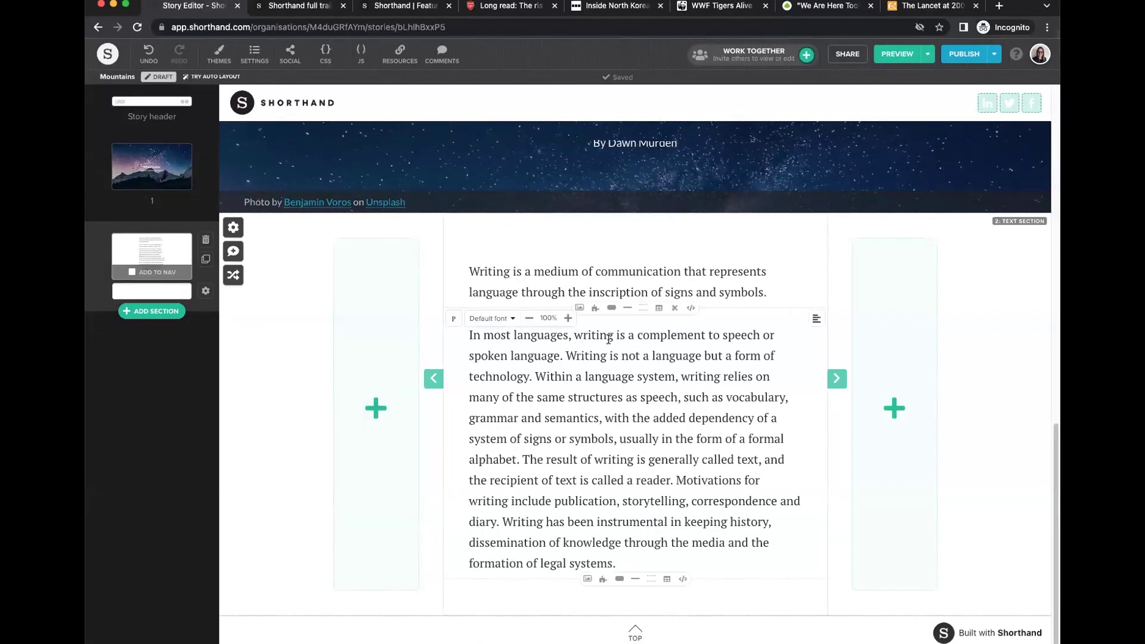
click(433, 379)
click(650, 379)
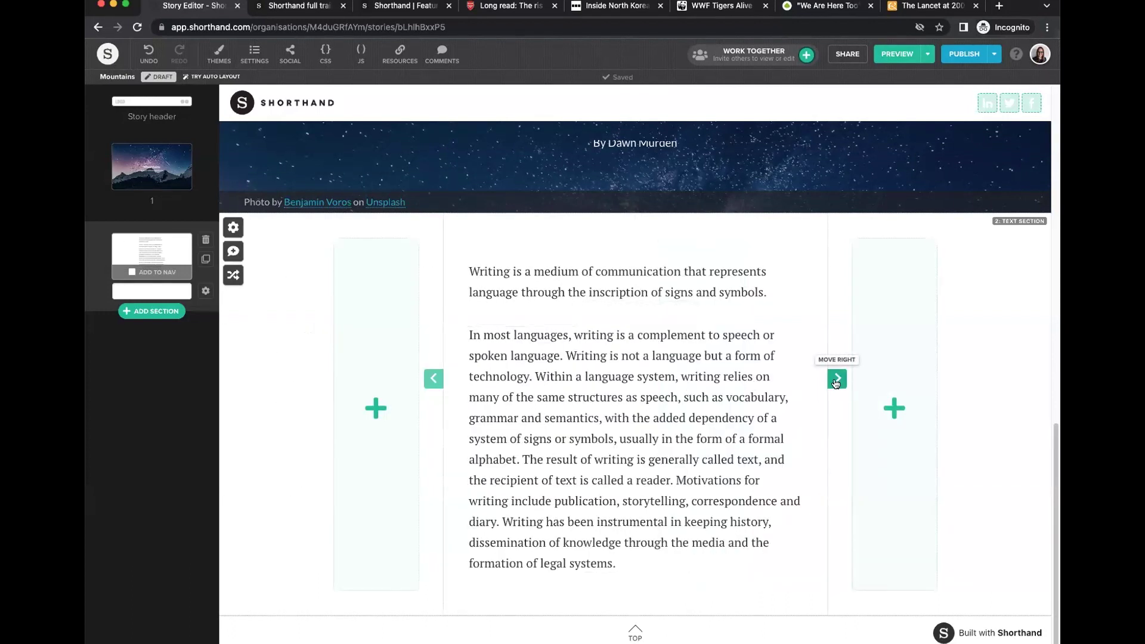
click(837, 378)
click(624, 378)
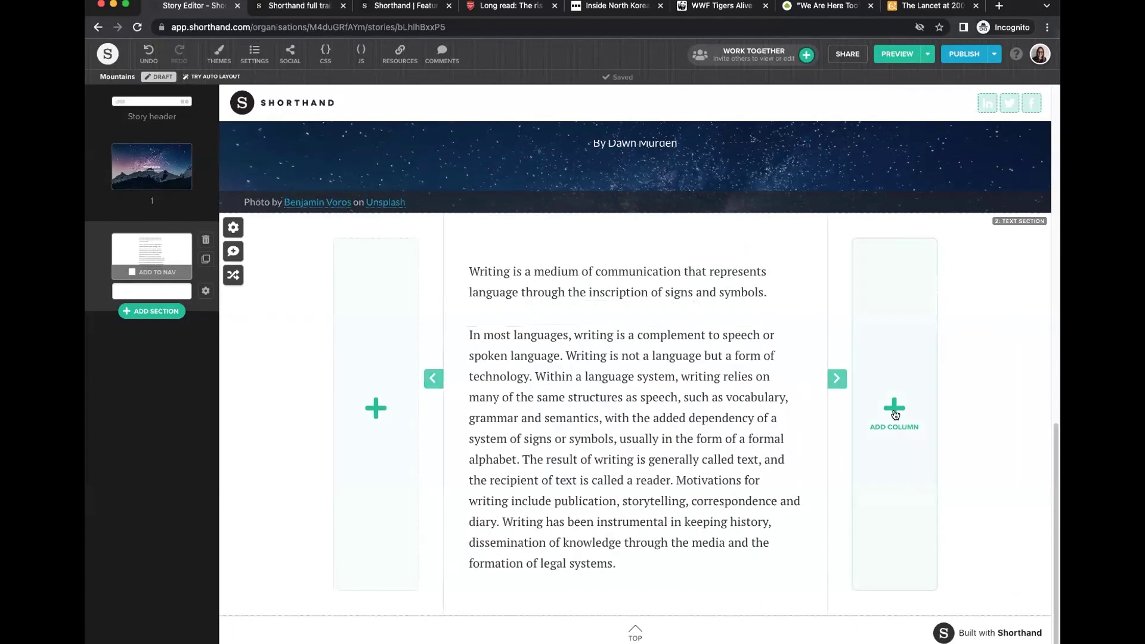
Add a right-hand second column, delete it, and dismiss the left-column choices, keeping one centred column.
click(894, 409)
click(521, 322)
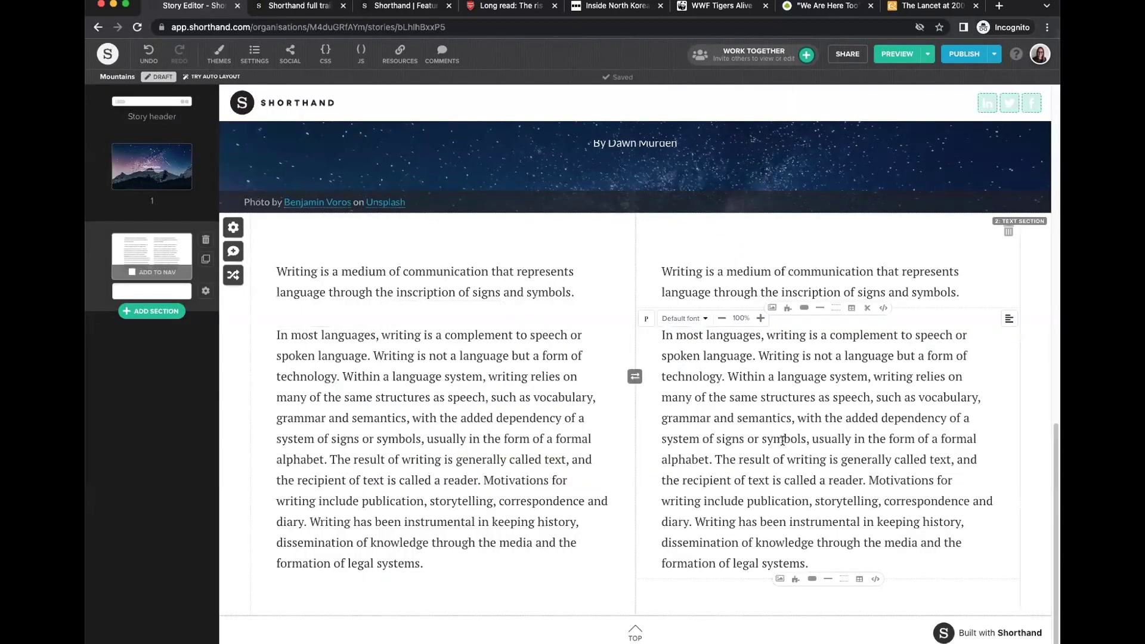
click(1007, 232)
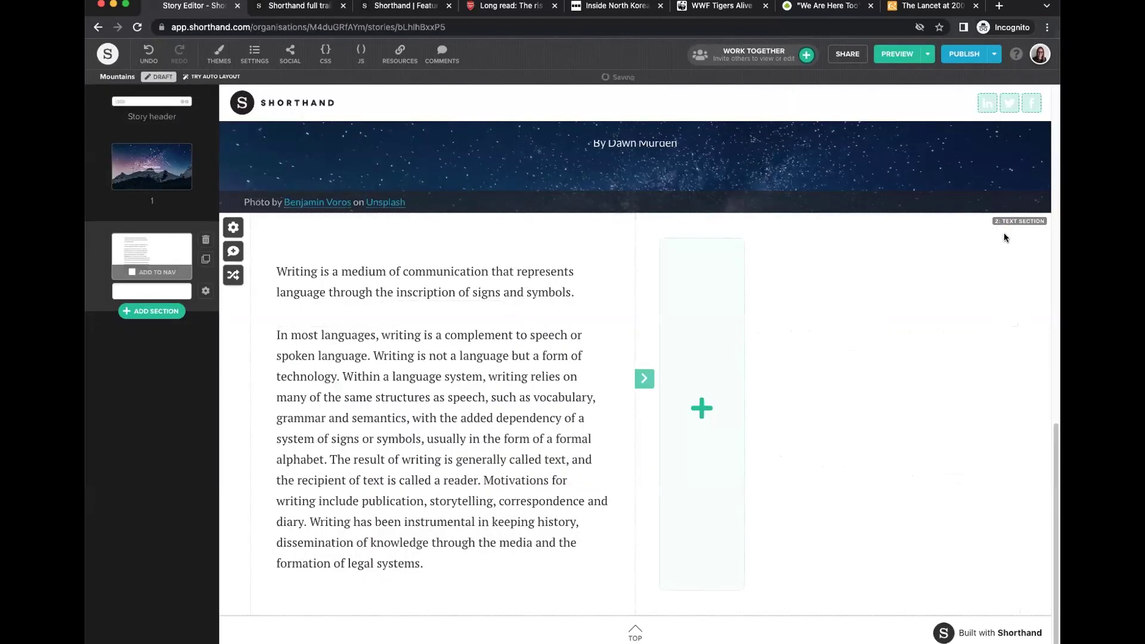
click(644, 379)
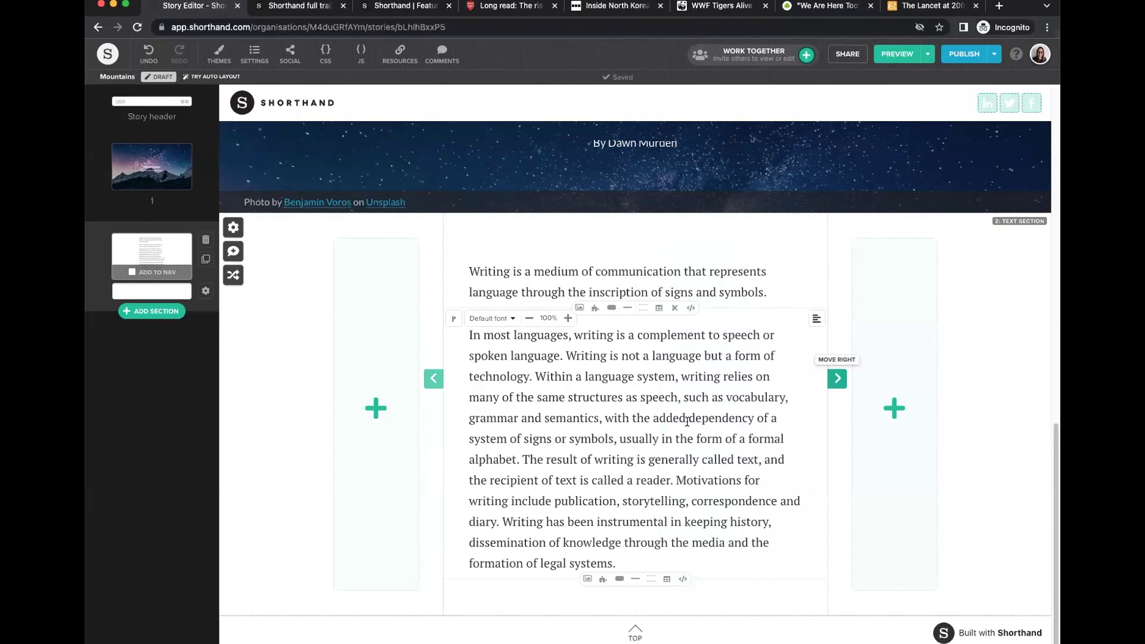
click(352, 359)
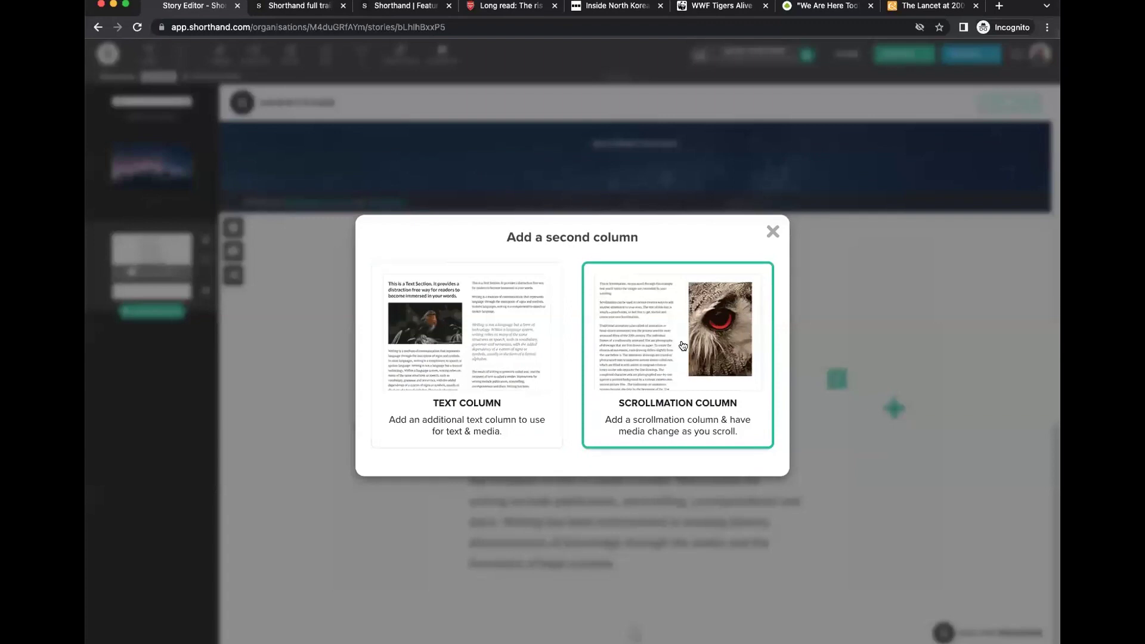
click(772, 232)
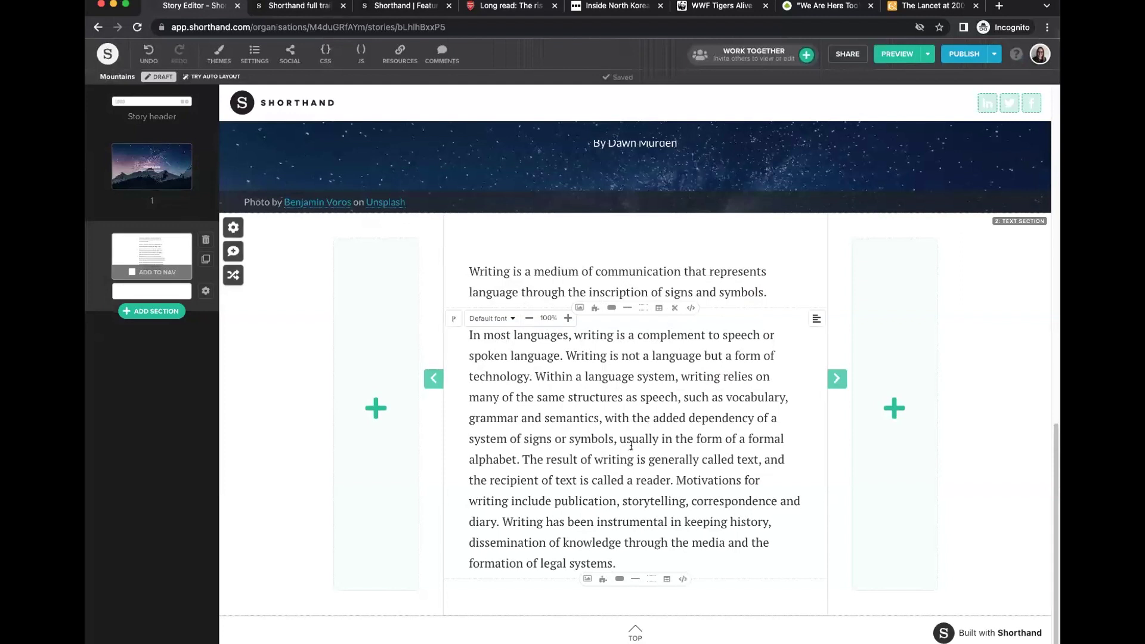
click(233, 277)
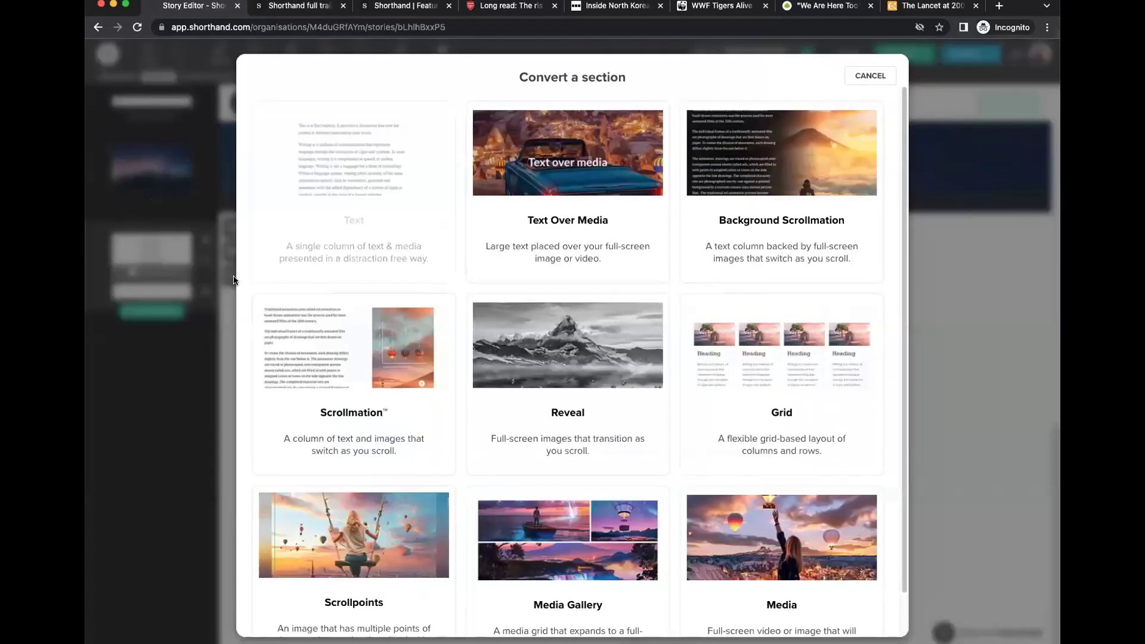
scroll(678, 389, down, 1)
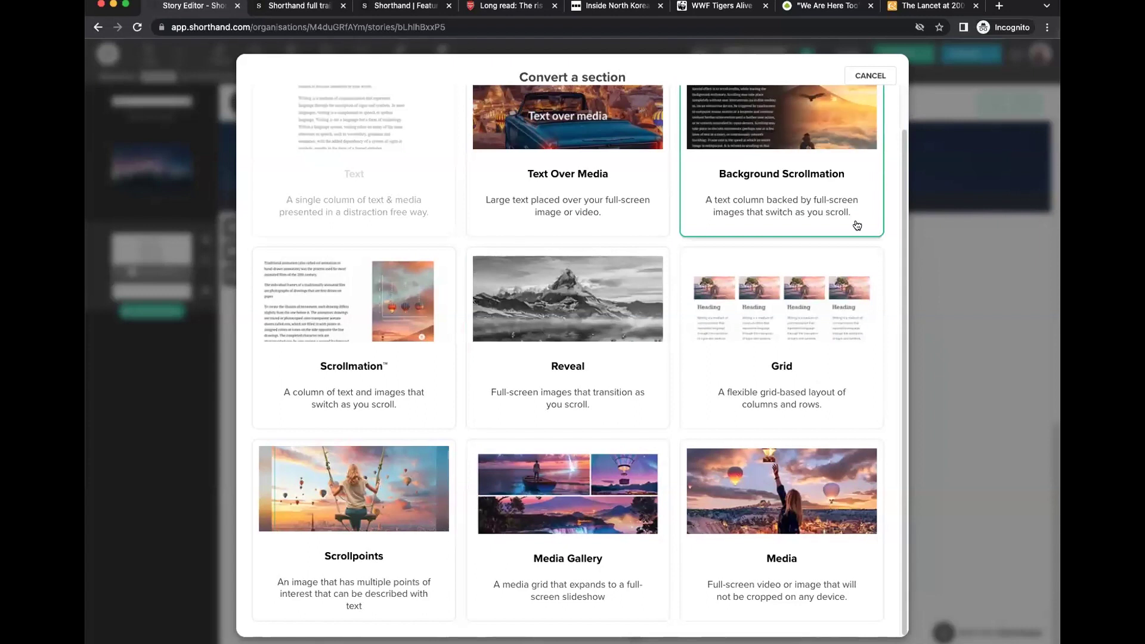
click(875, 78)
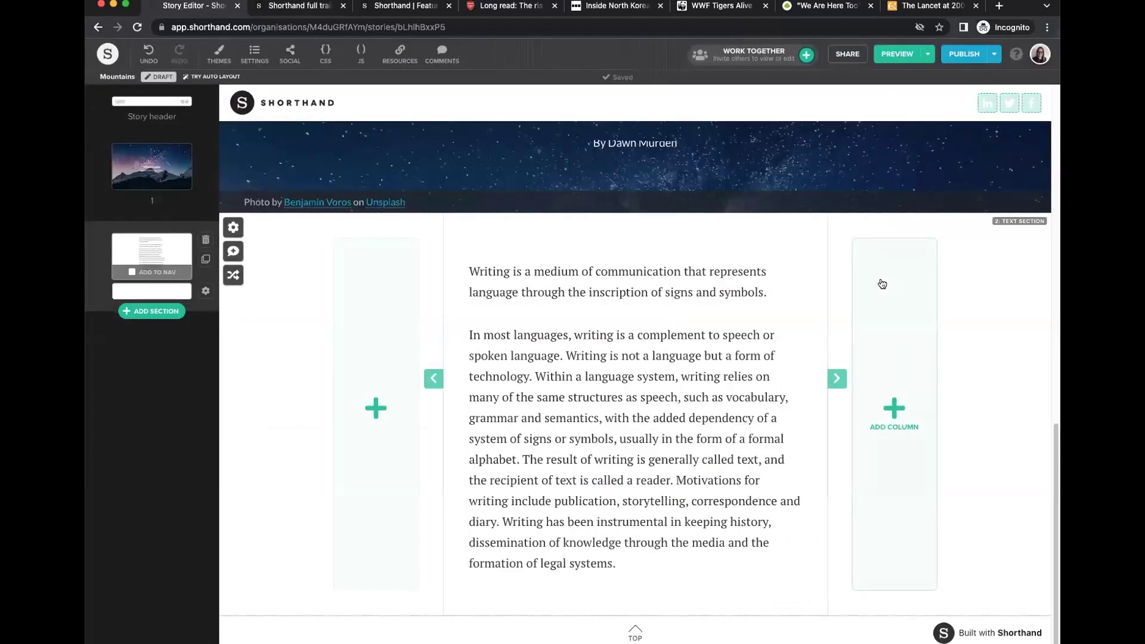
click(649, 475)
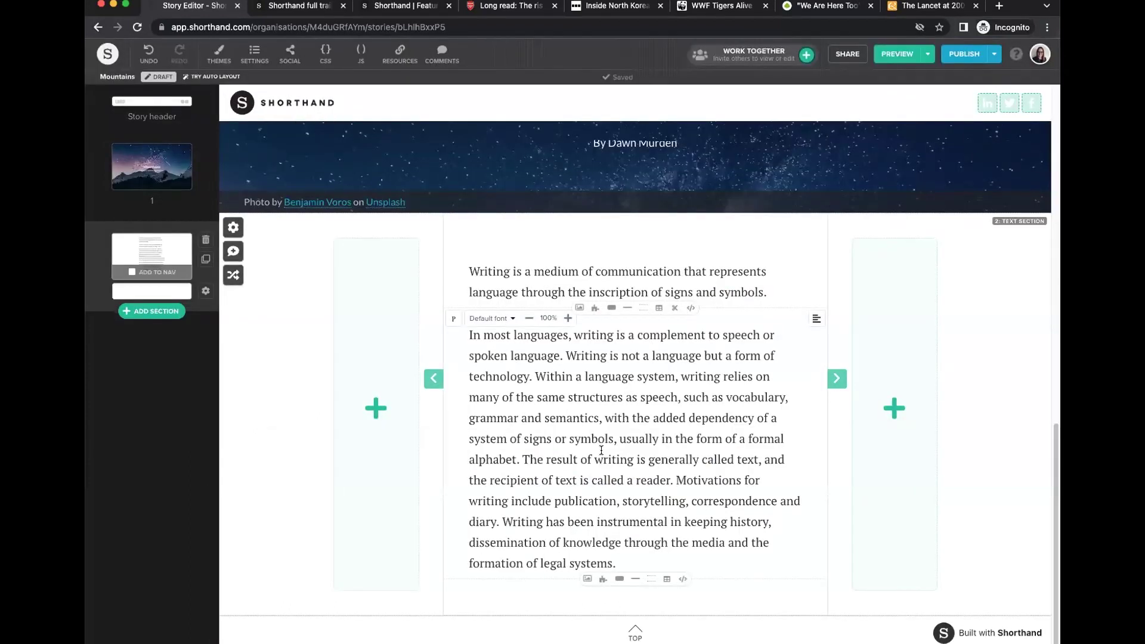
Make the first paragraph a centred H2 heading at 150% size, then select the body paragraph.
click(500, 268)
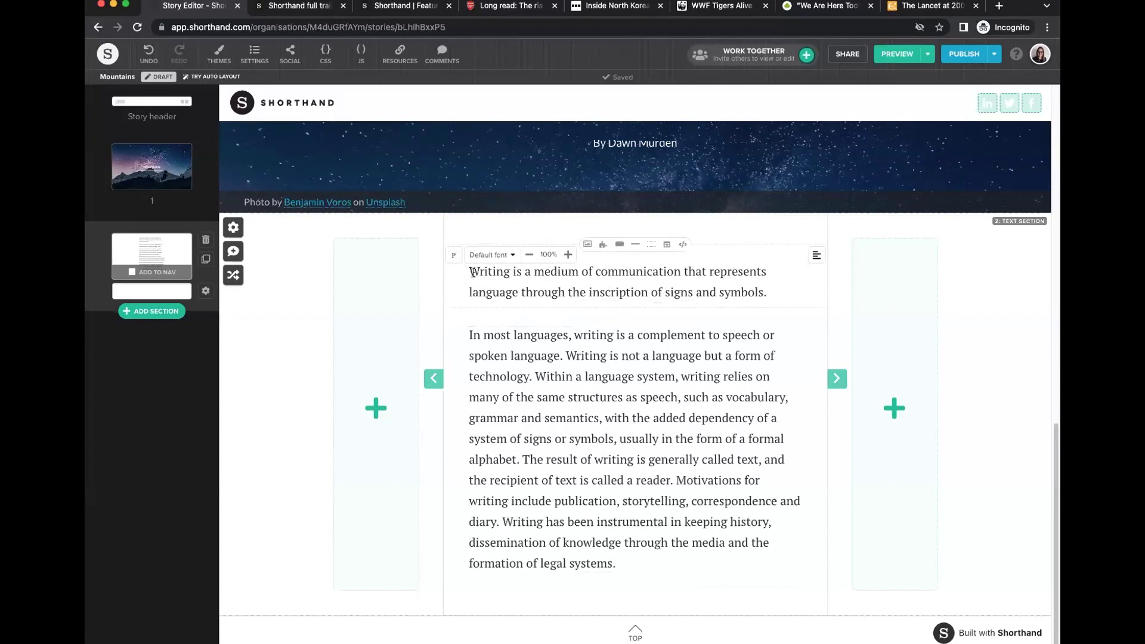
click(455, 255)
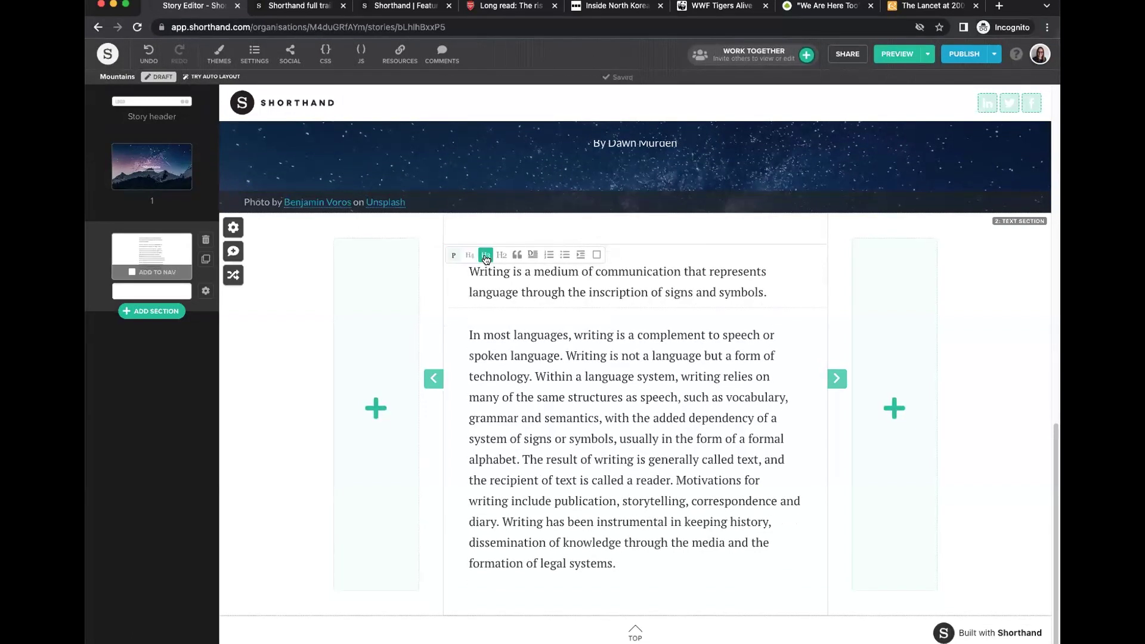
click(486, 254)
click(499, 256)
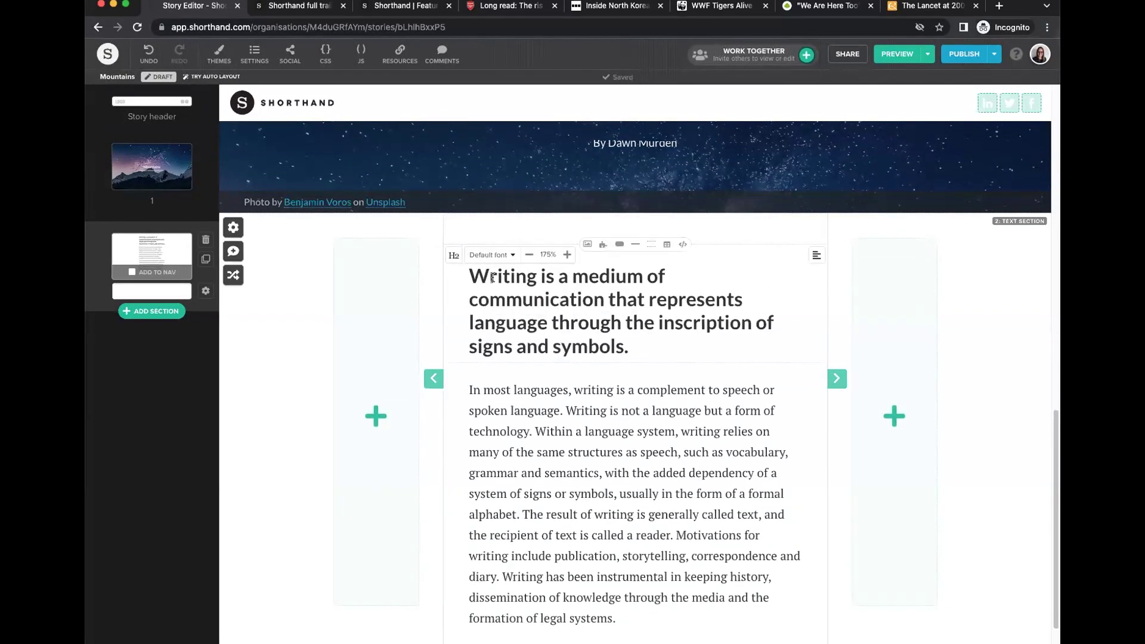
click(567, 257)
click(533, 258)
click(533, 260)
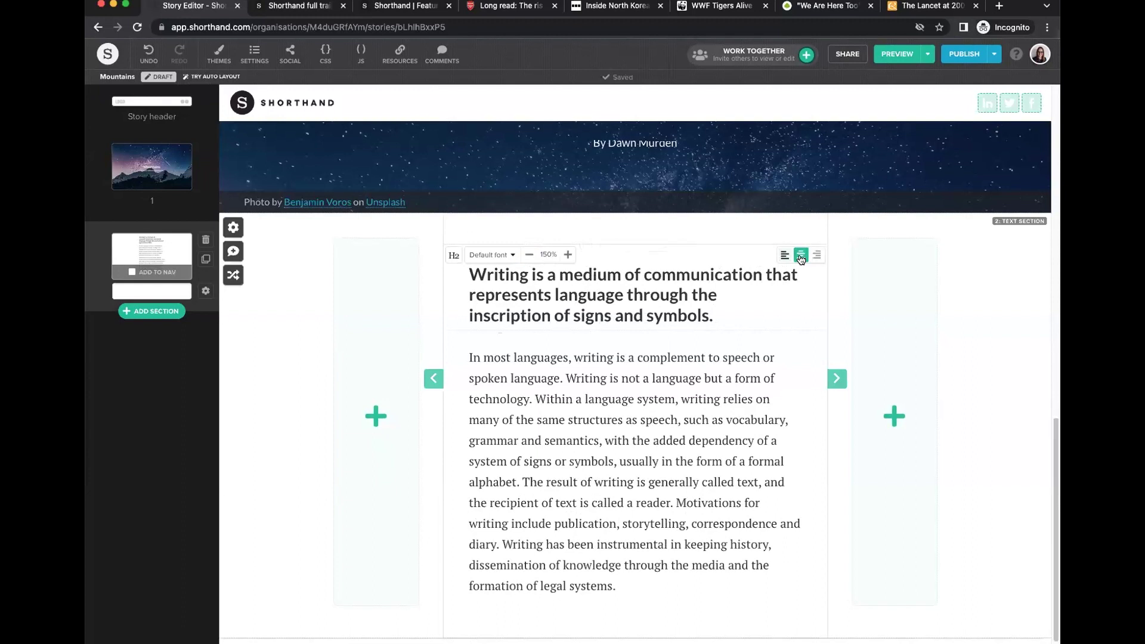
click(801, 257)
drag(625, 584, 468, 355)
key(ctrl+c)
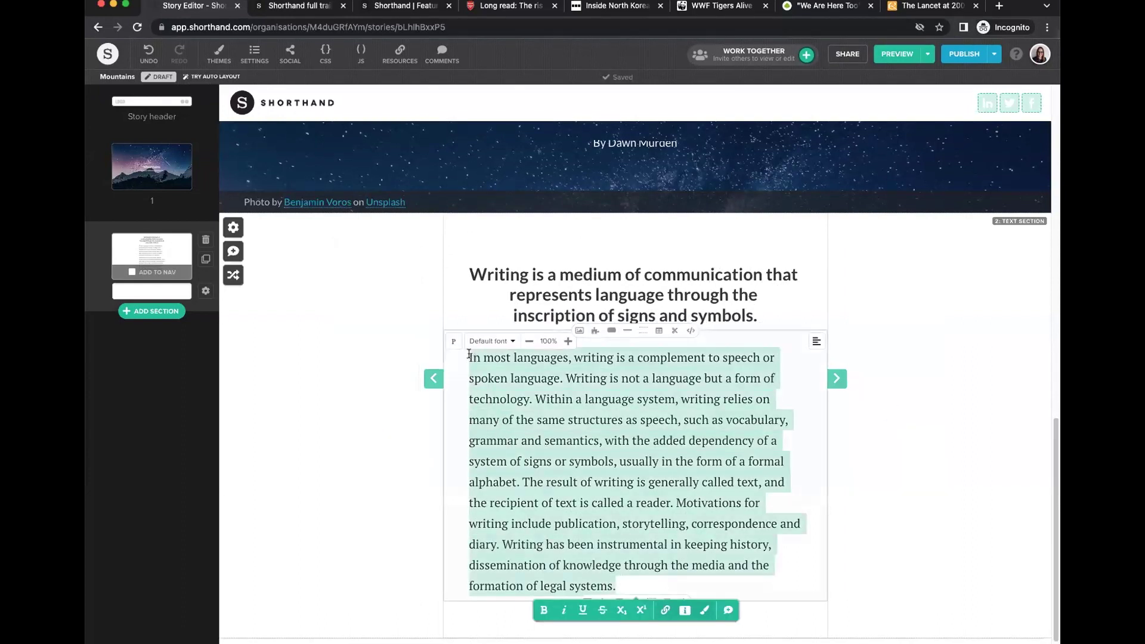
click(614, 420)
Paste a duplicate of the body text below it and split both copies at 'The result of writing'.
key(Return)
key(ctrl+v)
scroll(531, 247, up, 2)
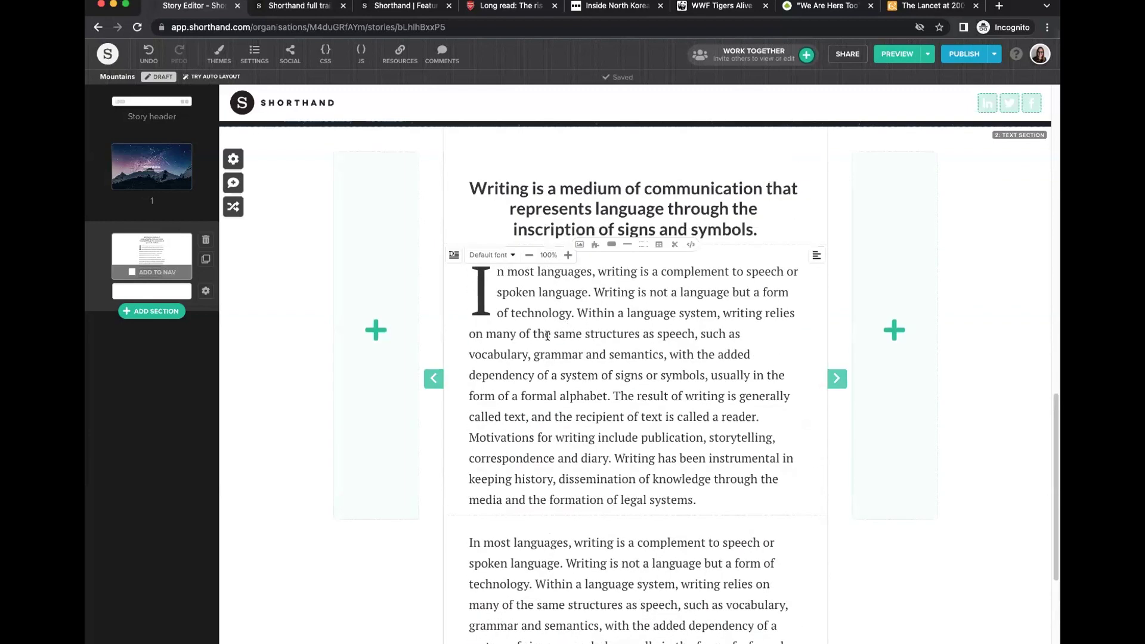
scroll(547, 336, down, 4)
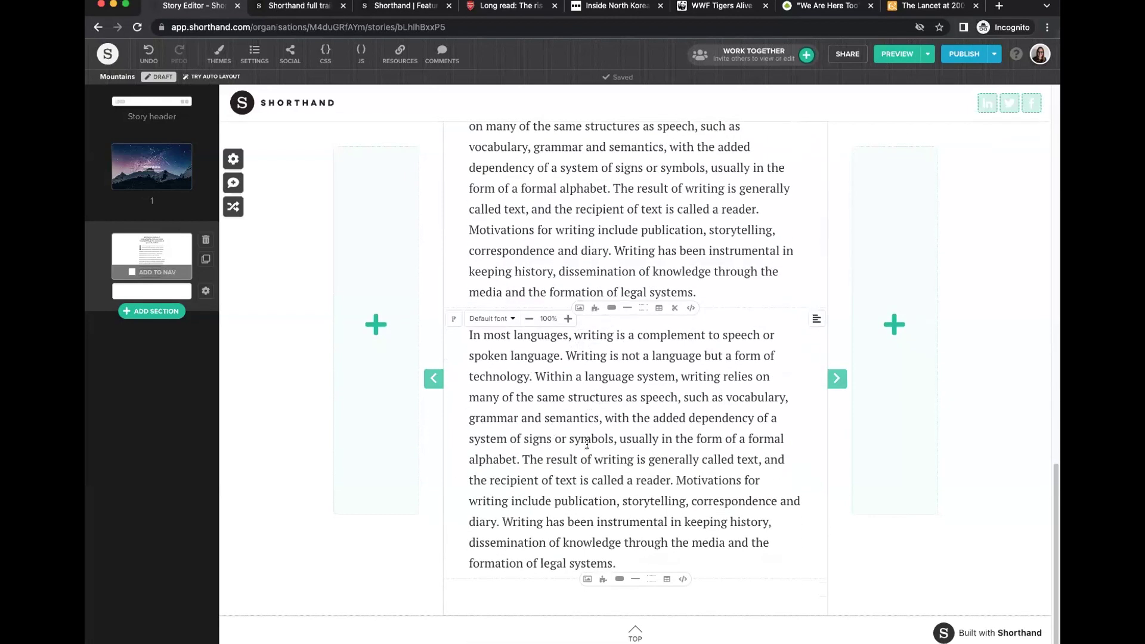
click(524, 458)
key(Return)
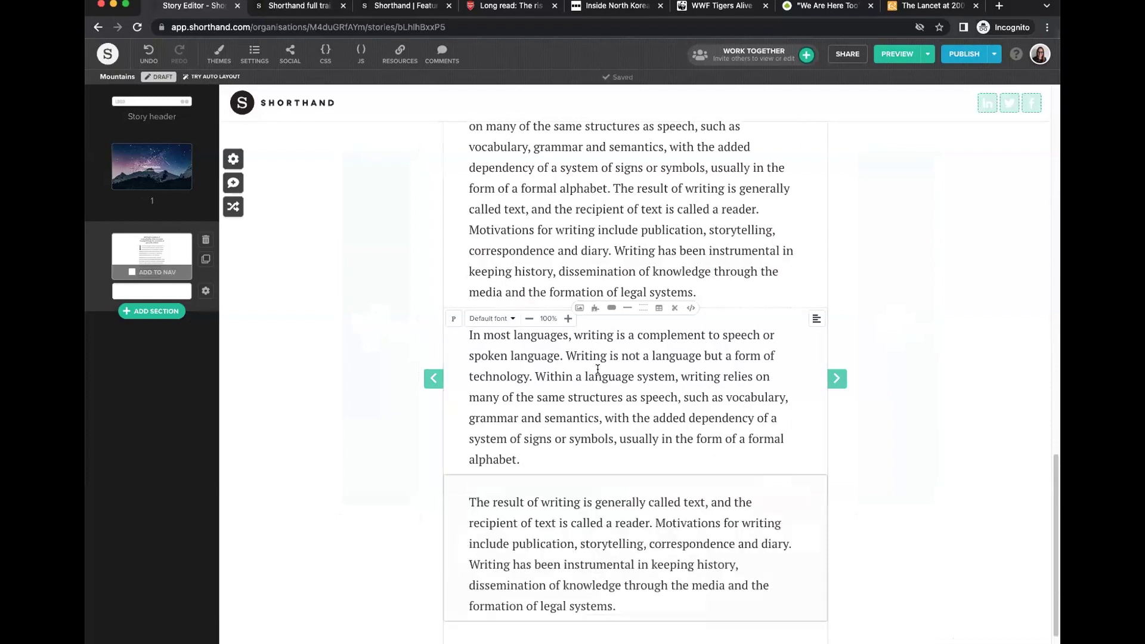
key(Return)
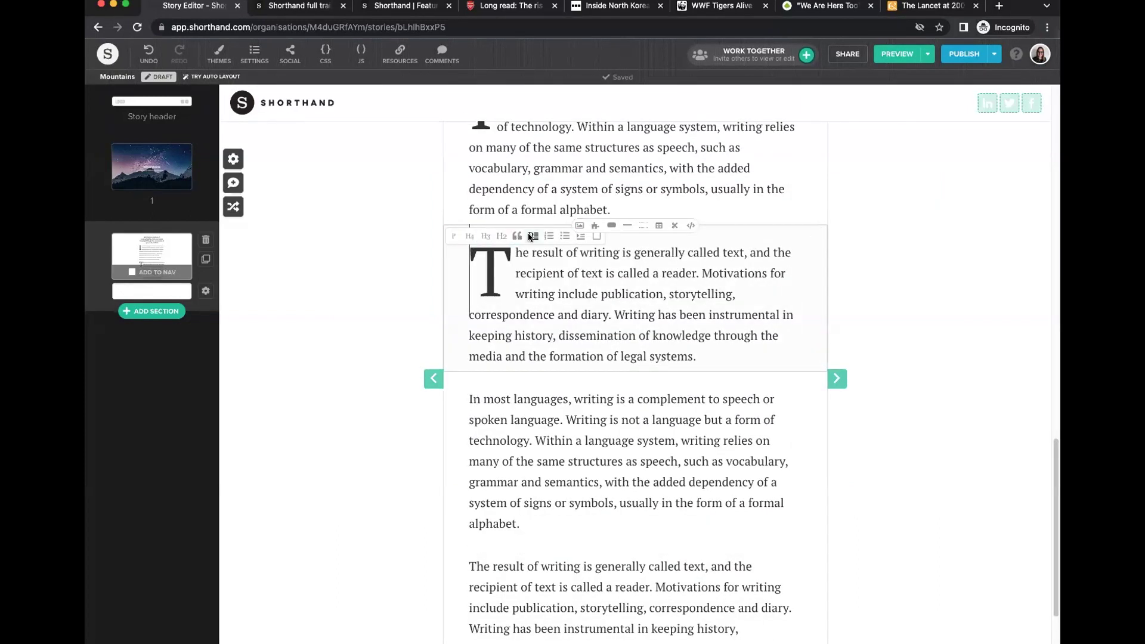
Make the drop-cap paragraph normal, then try box, blockquote and list styles before reverting to plain text.
click(453, 235)
click(568, 460)
scroll(568, 460, down, 2)
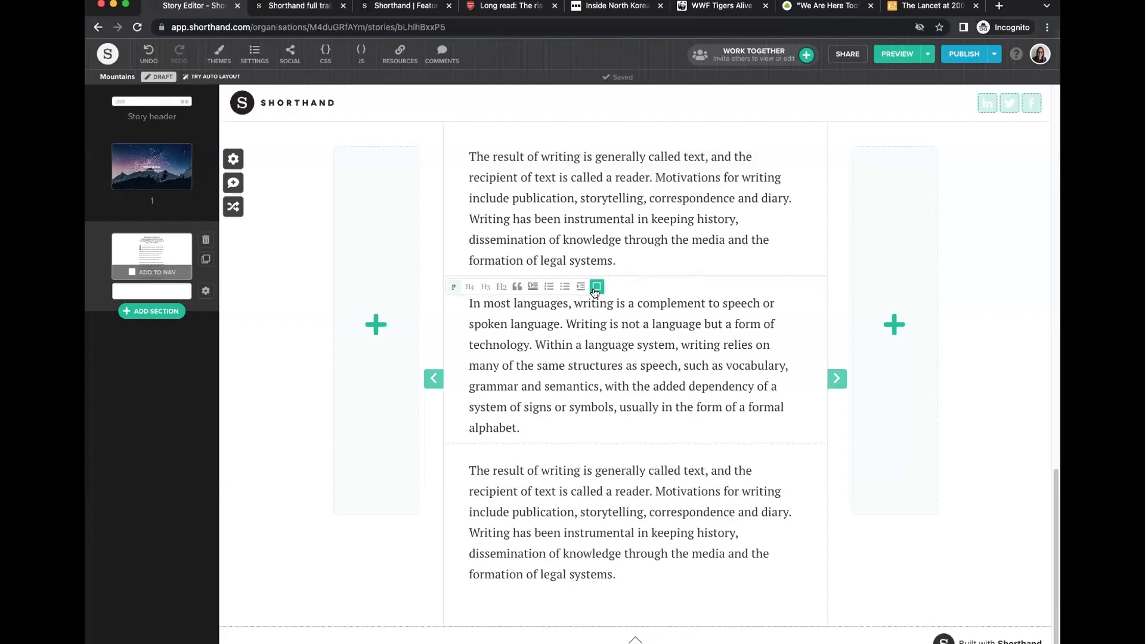
click(596, 286)
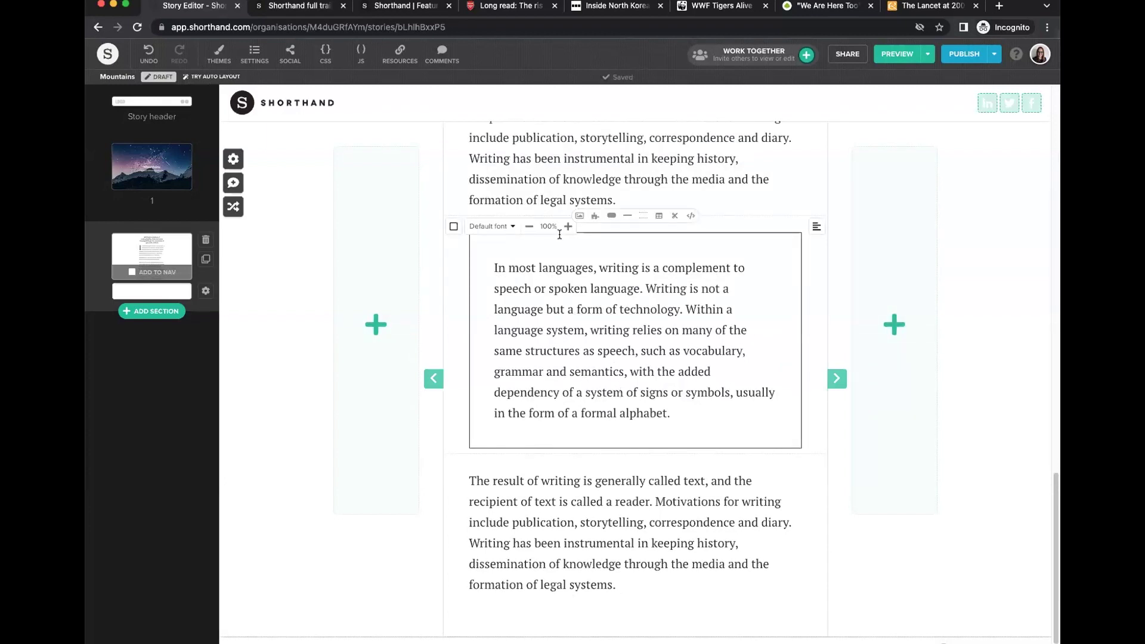
click(582, 225)
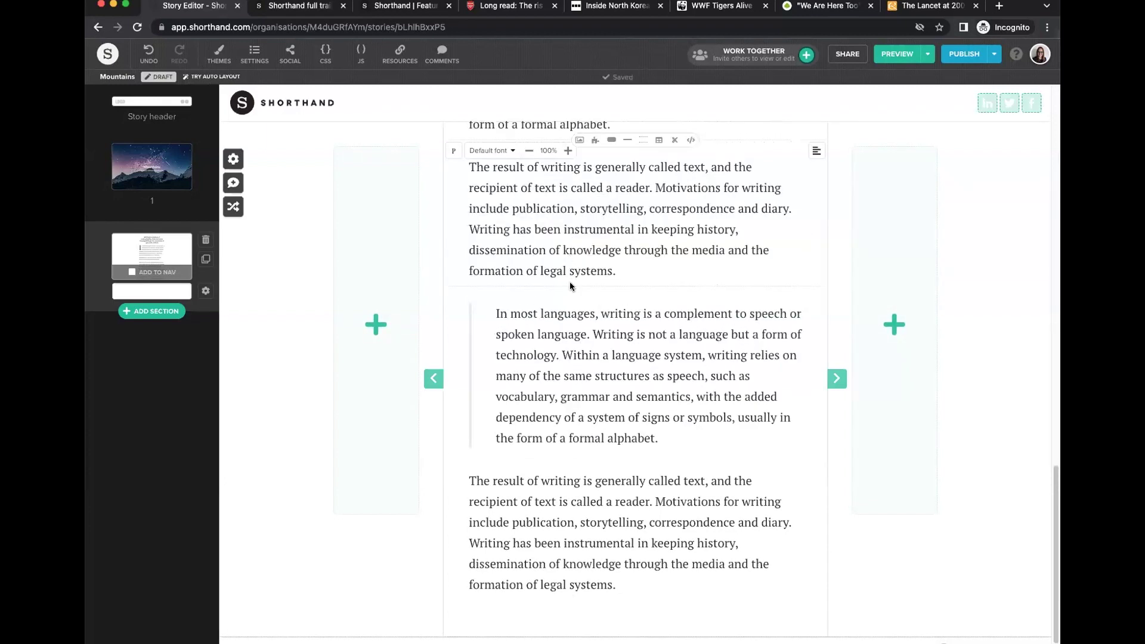
mouse_move(531, 303)
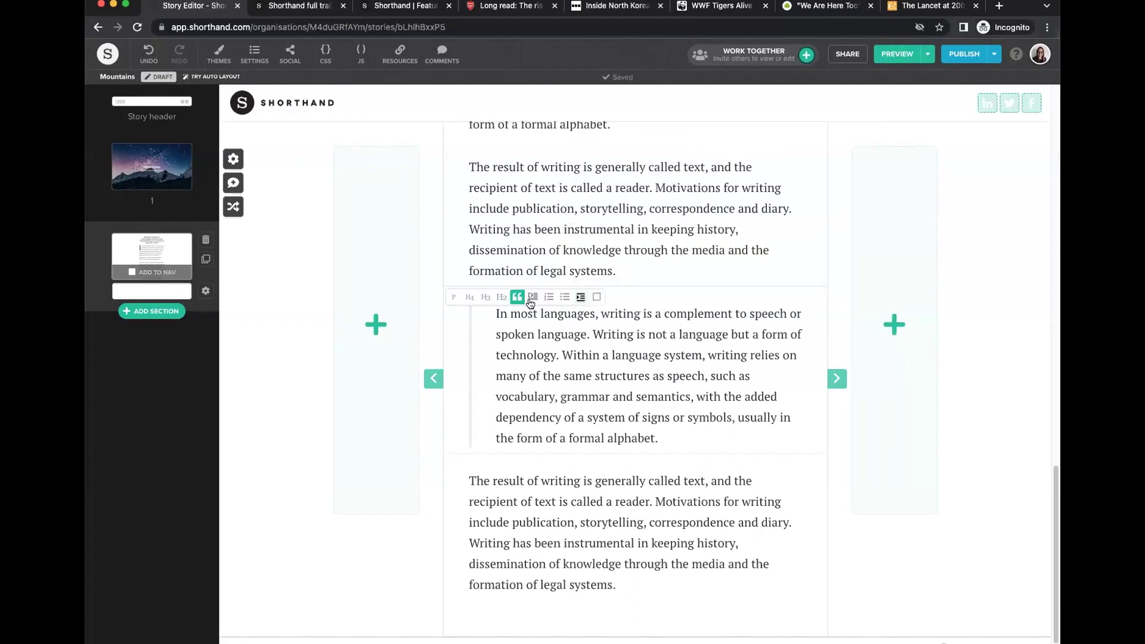
click(548, 302)
click(548, 303)
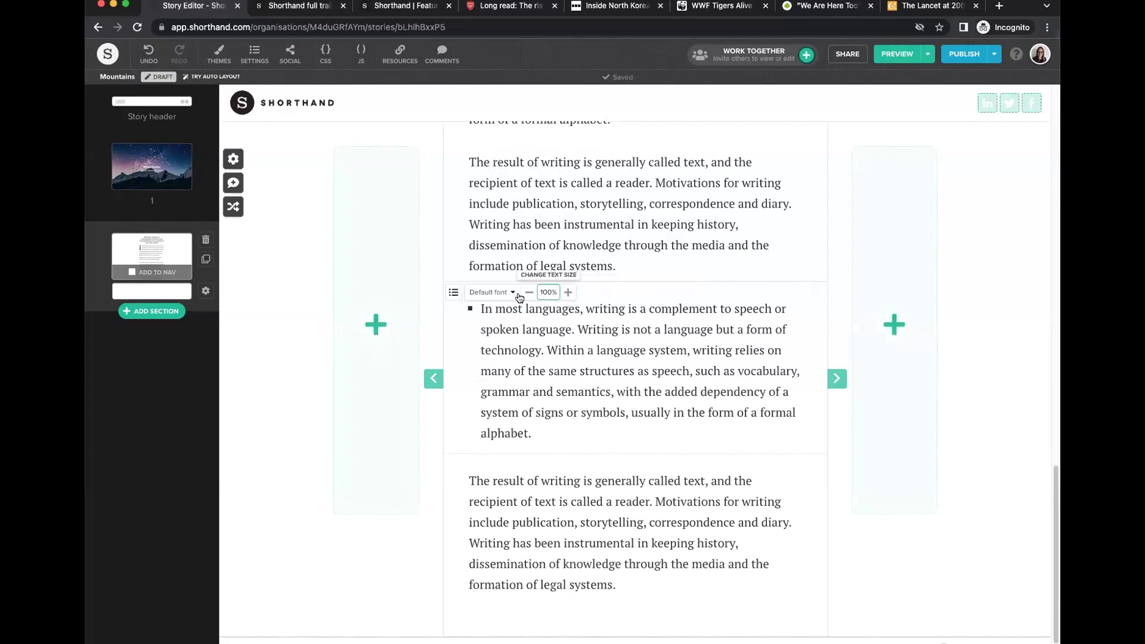
click(548, 293)
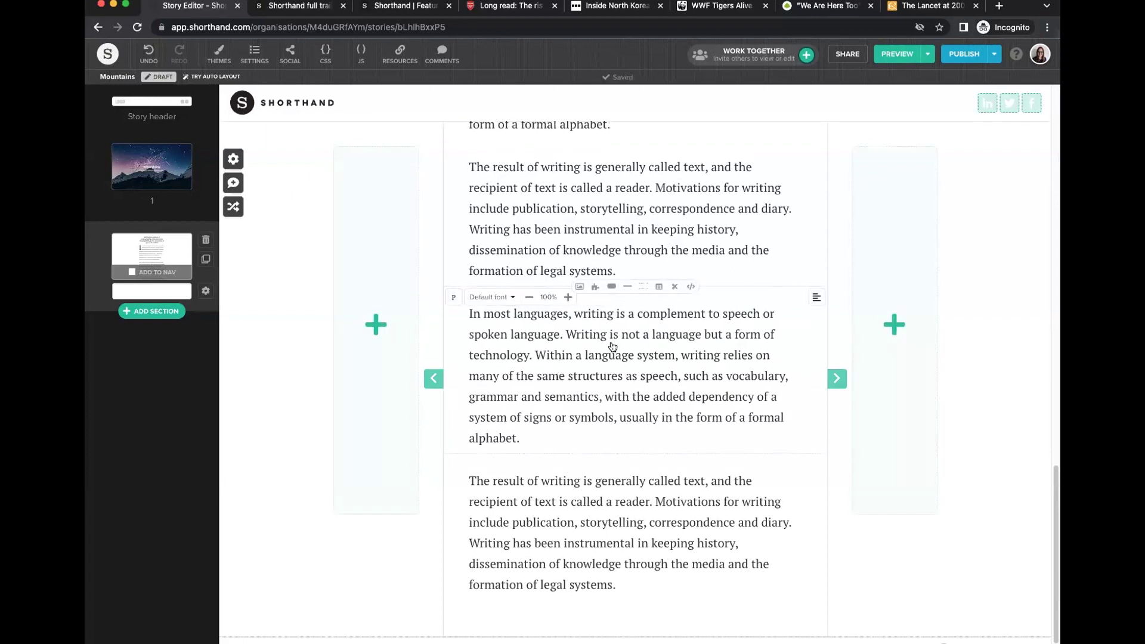
scroll(669, 385, up, 5)
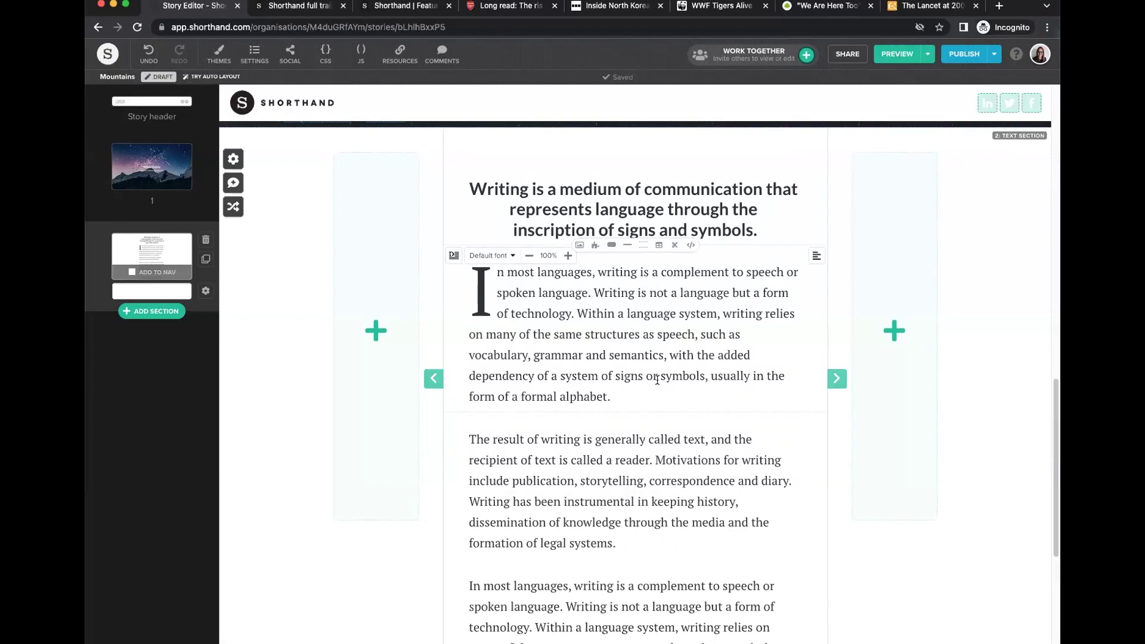
scroll(656, 380, down, 3)
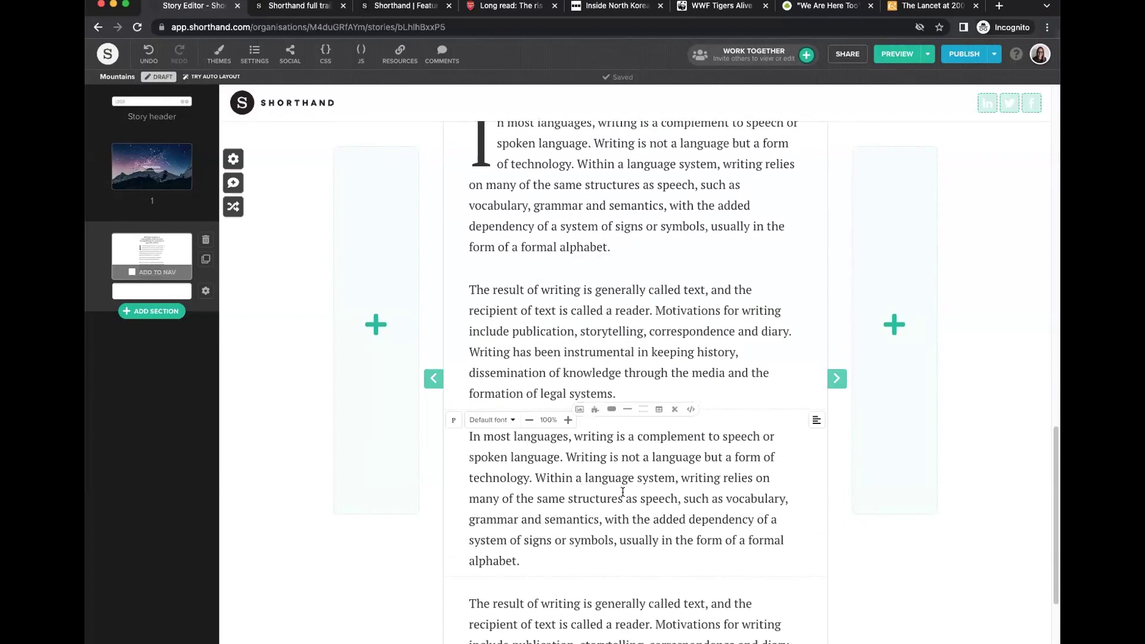
scroll(623, 492, down, 3)
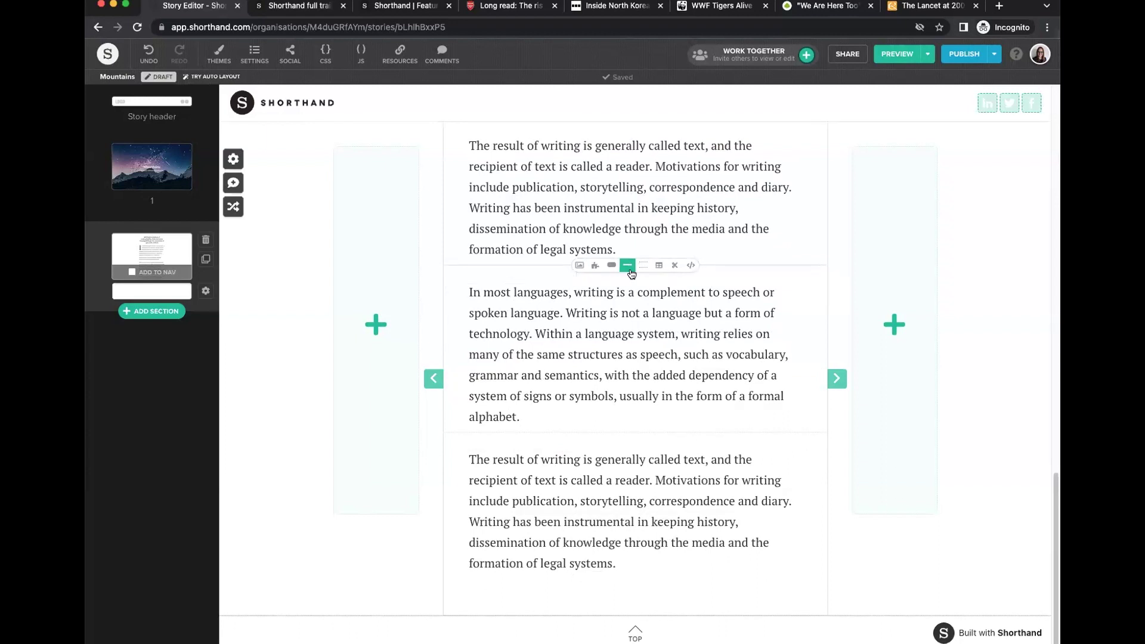
Add inline media above the chosen paragraph, browse Video and Rich Embed, and save the balloon image.
click(699, 376)
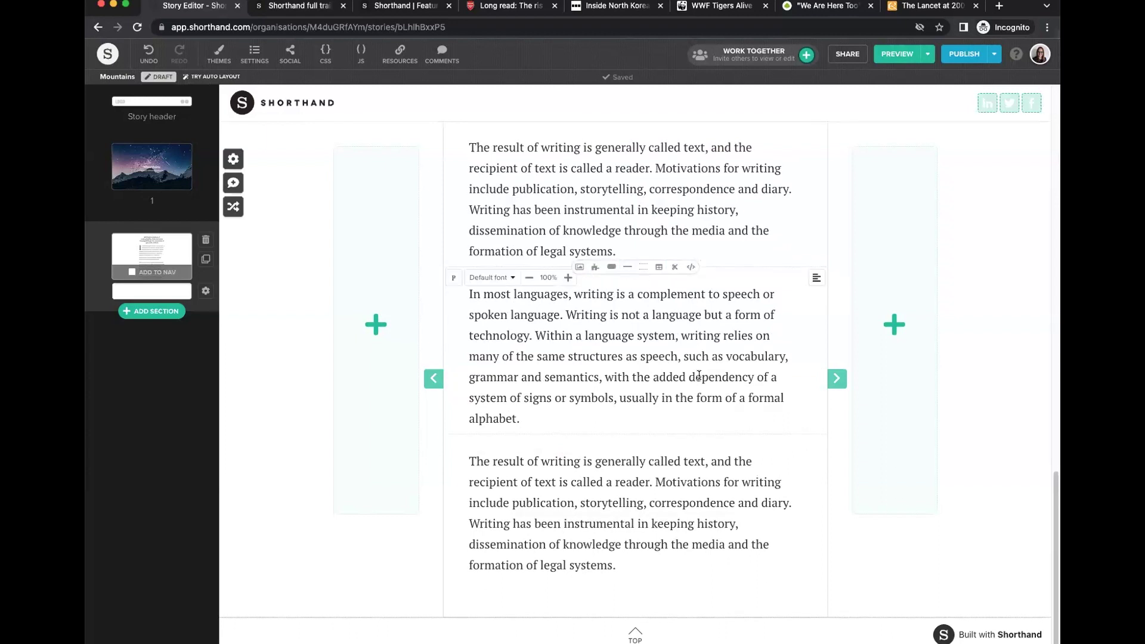
scroll(699, 376, up, 4)
scroll(637, 445, down, 1)
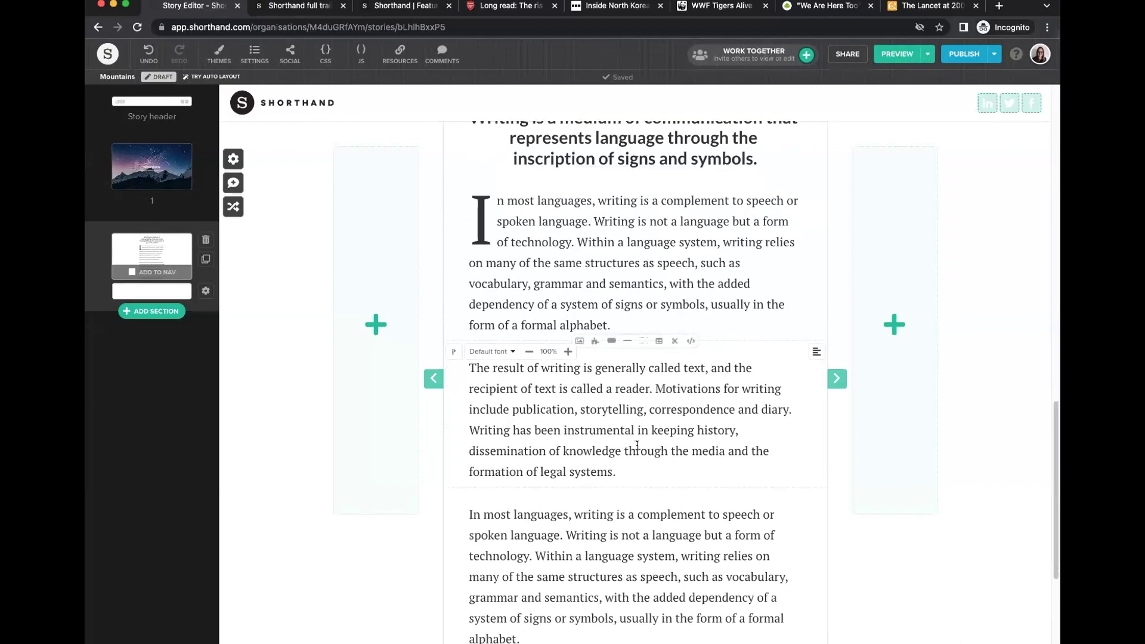
click(579, 340)
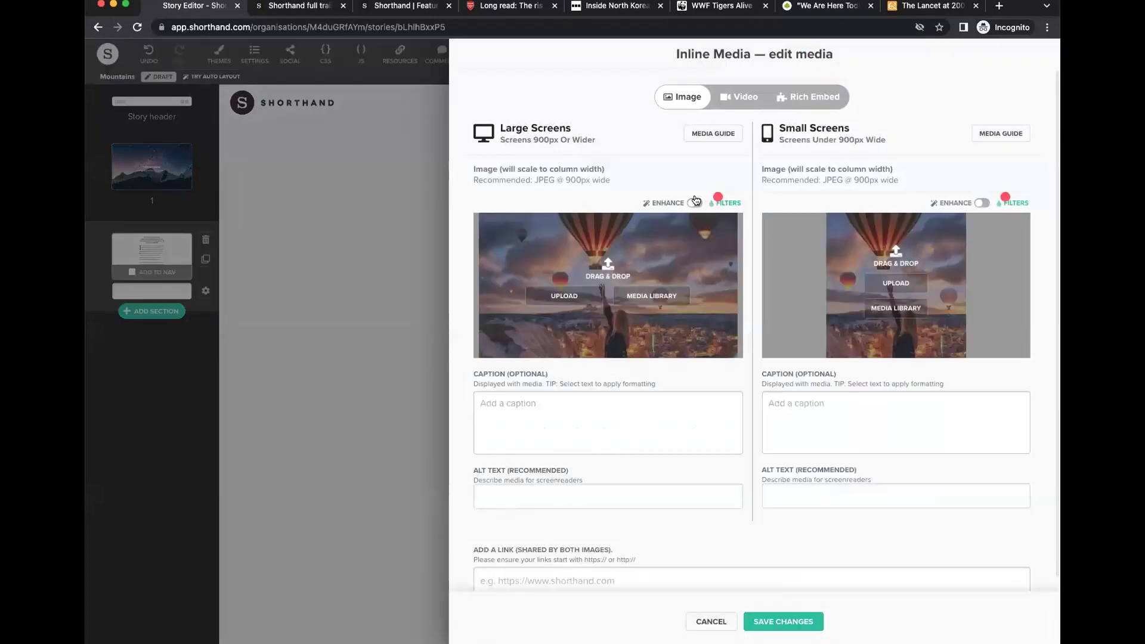
click(737, 97)
click(810, 97)
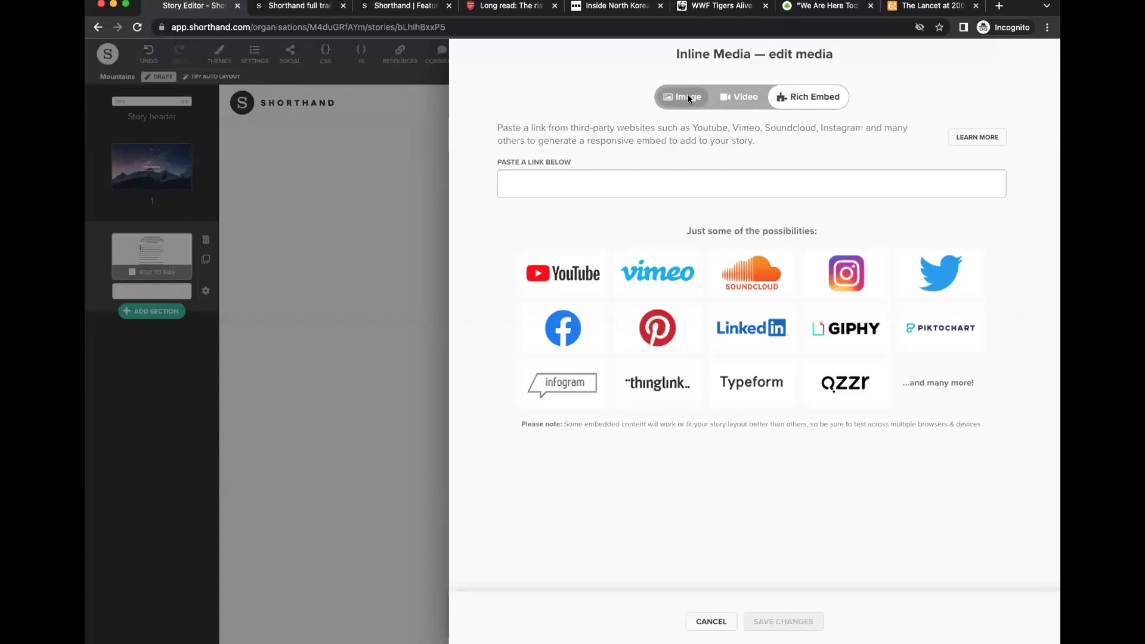
click(689, 98)
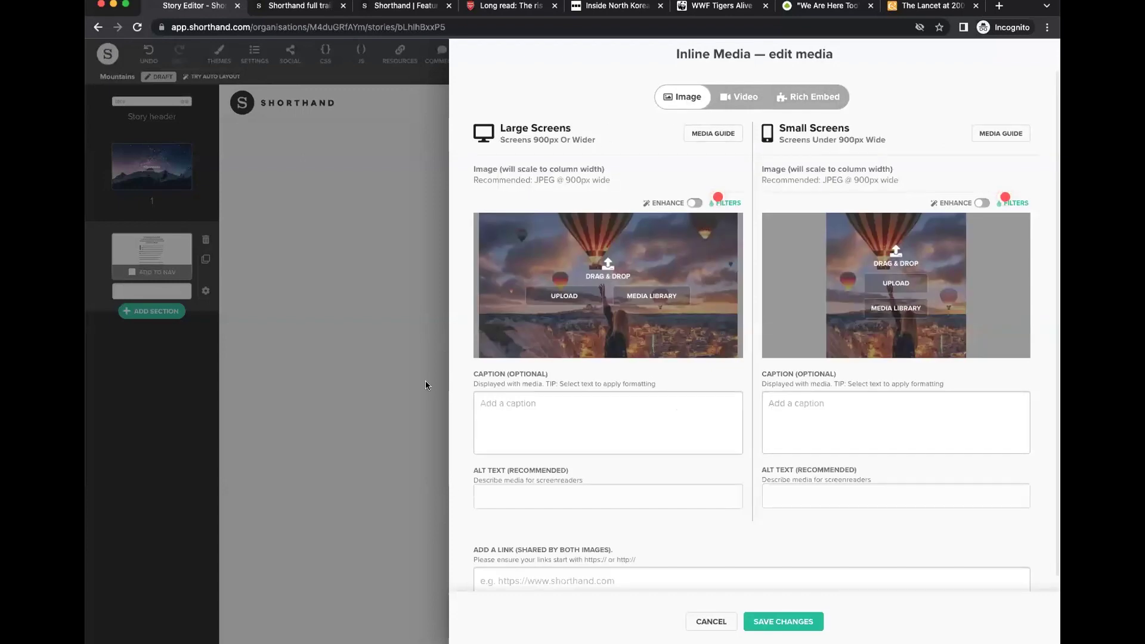
scroll(686, 507, down, 3)
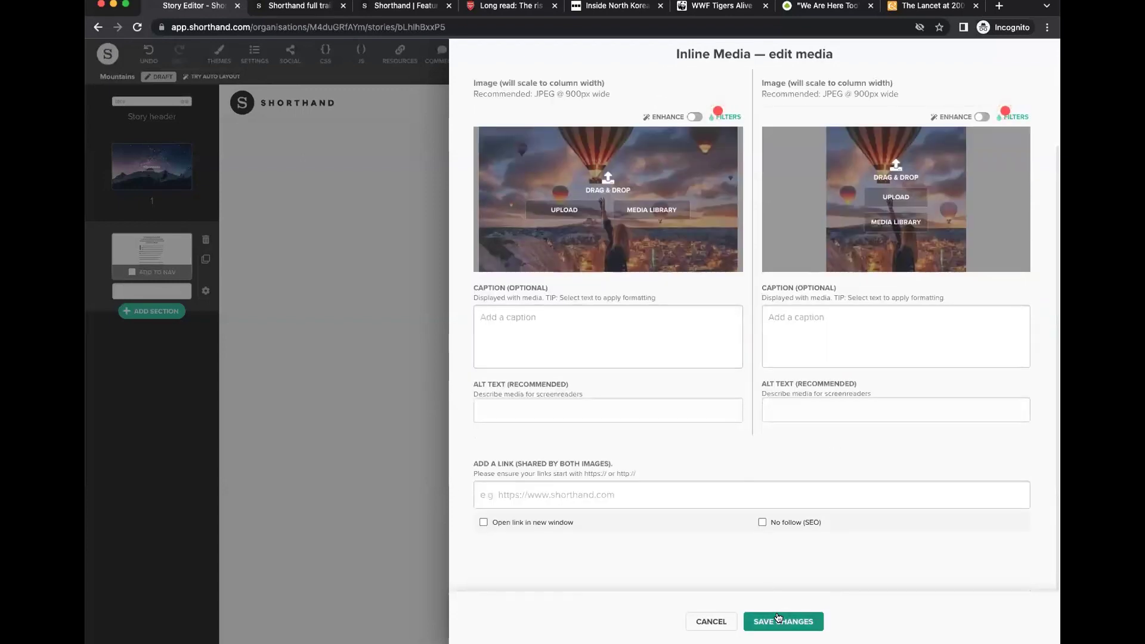
click(779, 617)
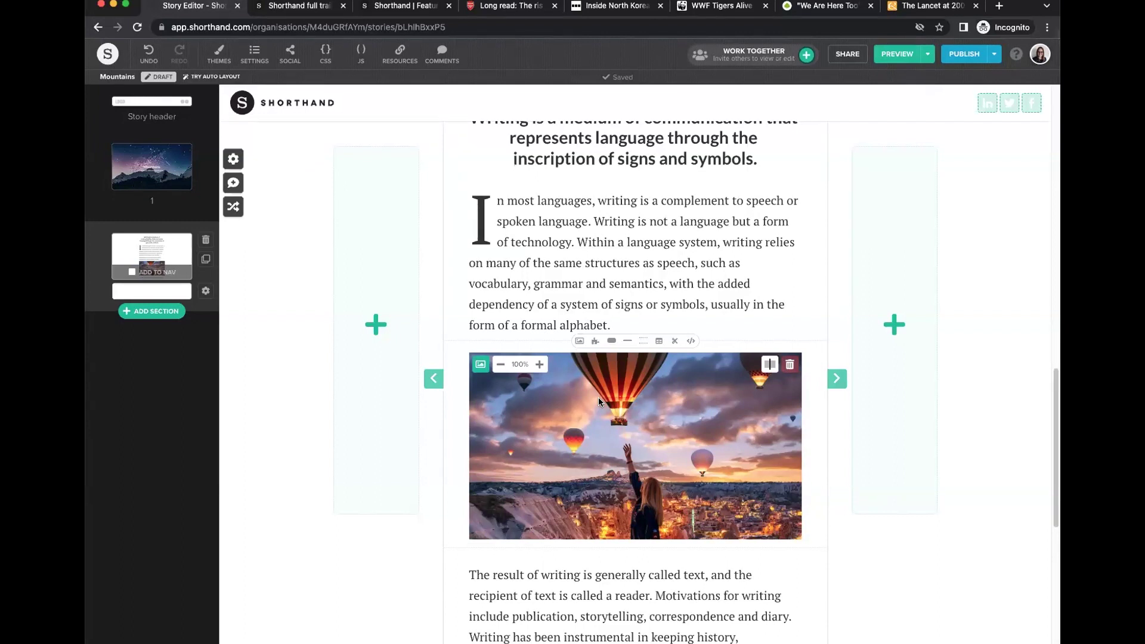
Step the balloon image size down to 60%, then back up to 100%.
click(501, 366)
click(501, 367)
click(501, 366)
click(501, 366)
click(536, 365)
click(535, 365)
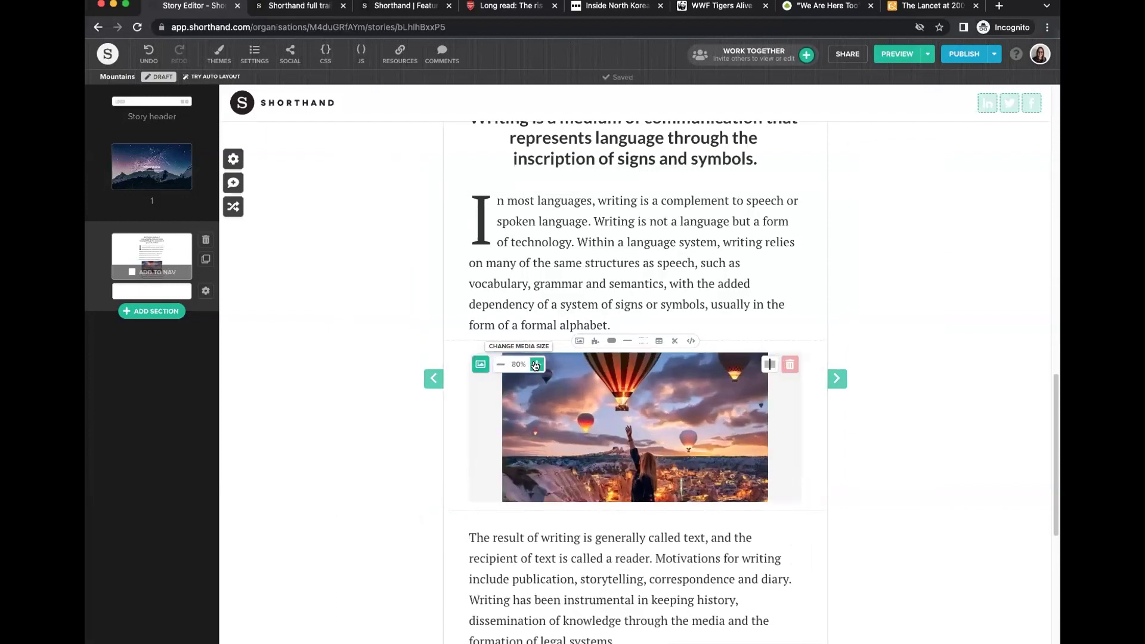
click(535, 365)
click(536, 365)
click(535, 365)
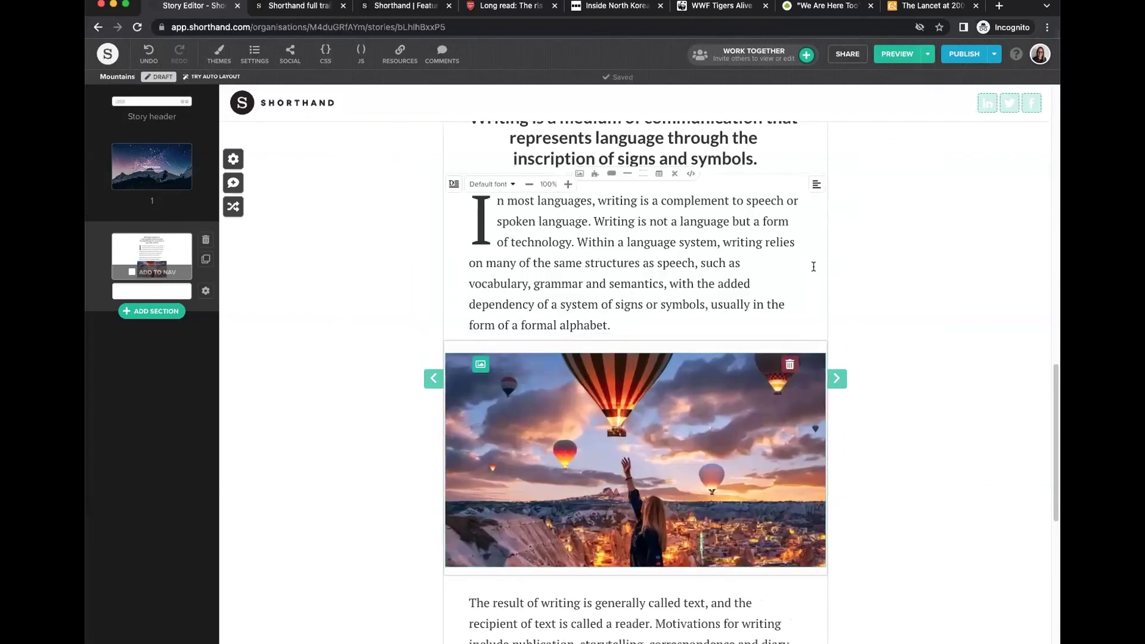
Widen the text column's right and left edges, then settle the image at 90%.
drag(827, 261, 895, 257)
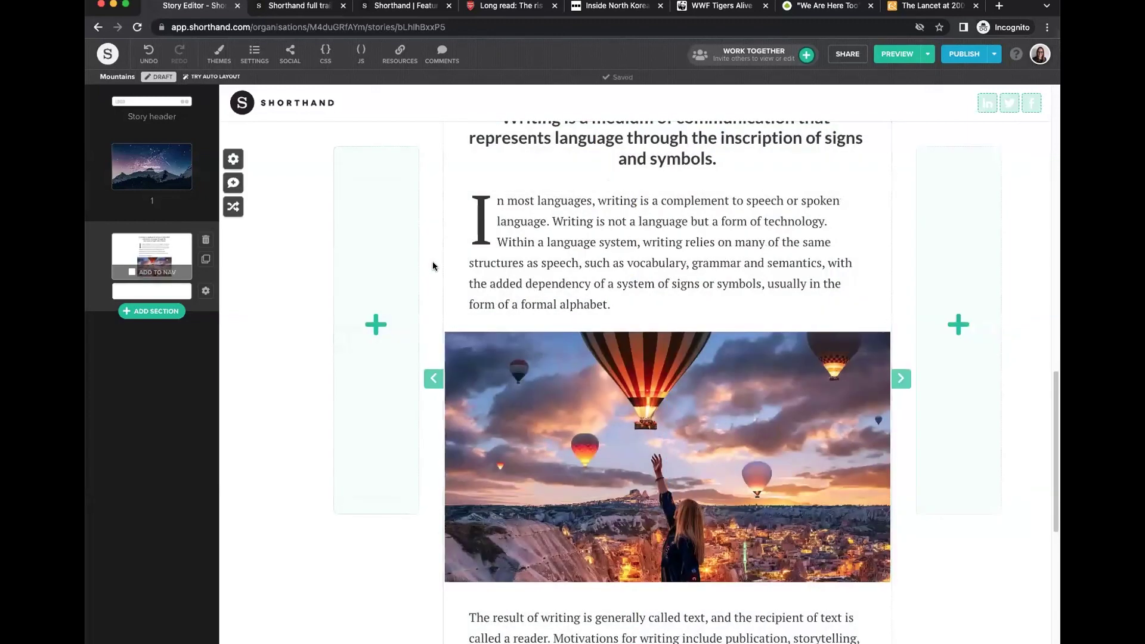
drag(438, 259, 386, 255)
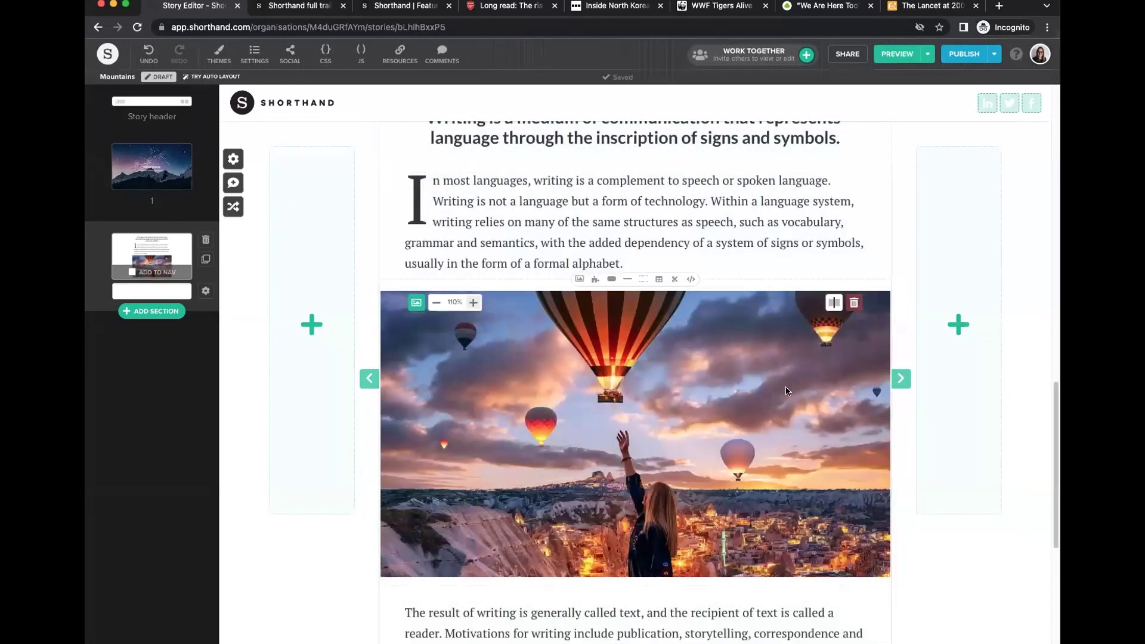
click(436, 303)
click(436, 302)
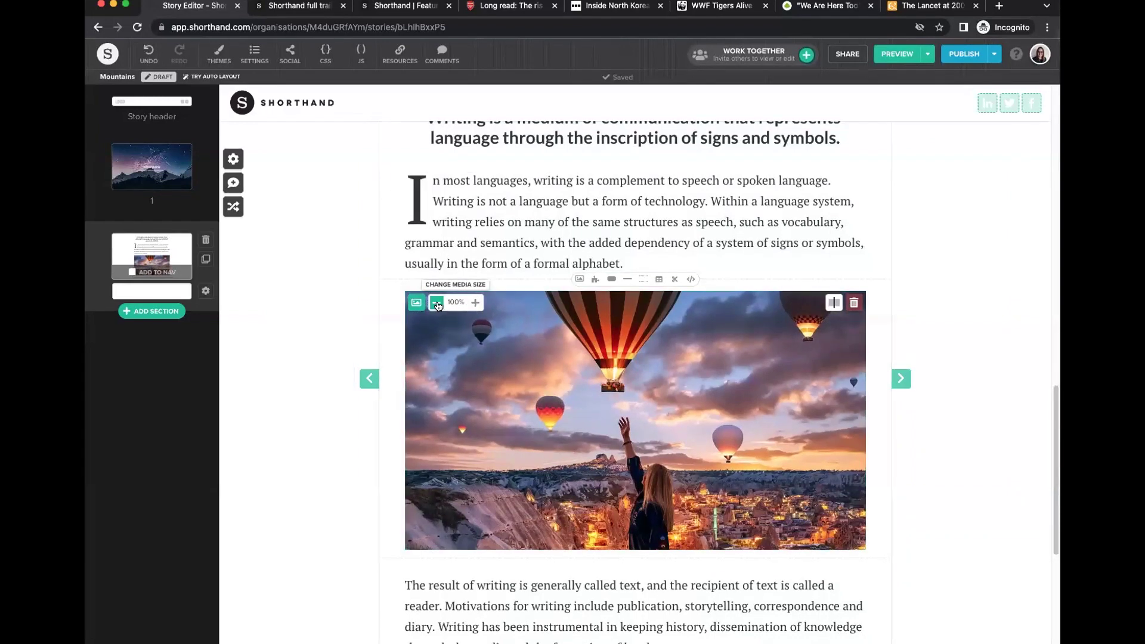
click(472, 303)
click(472, 303)
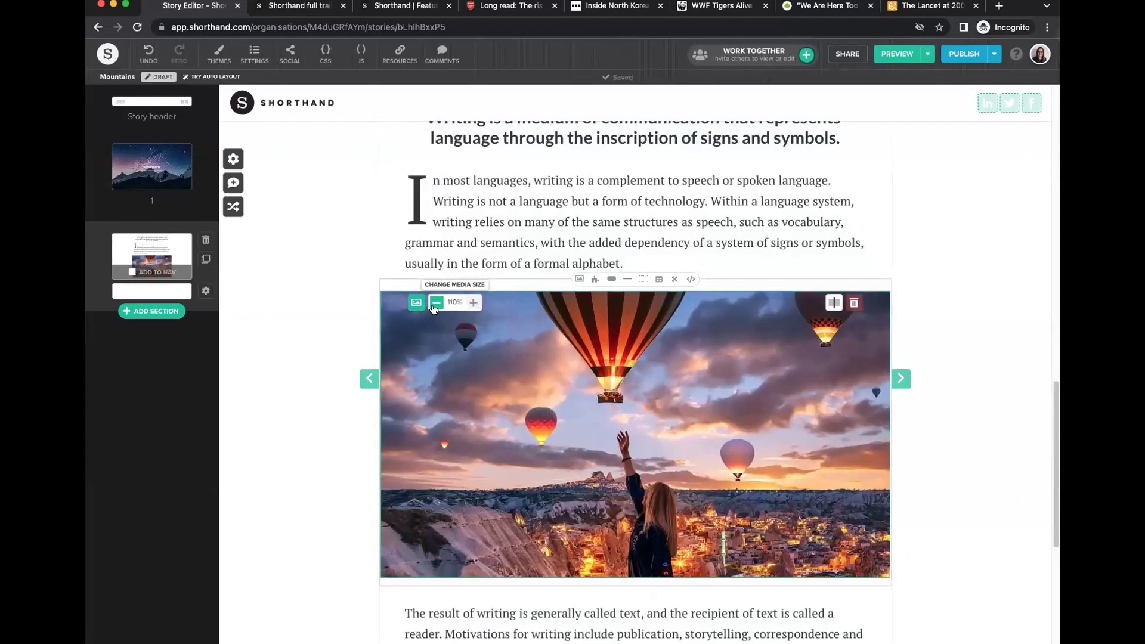
click(434, 304)
click(434, 303)
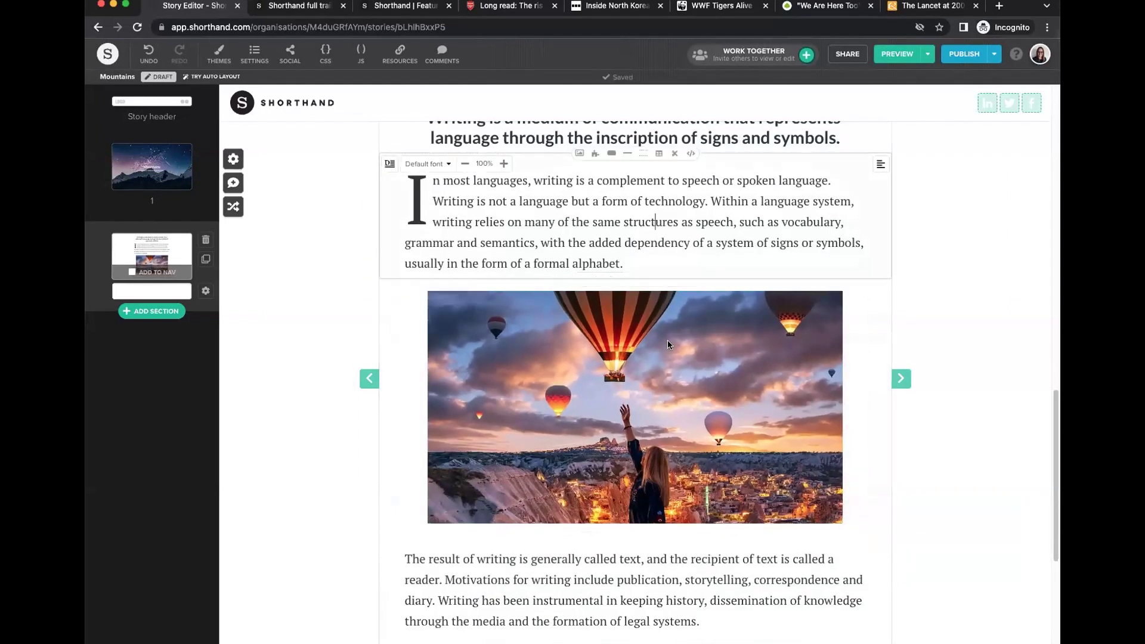
scroll(567, 359, down, 5)
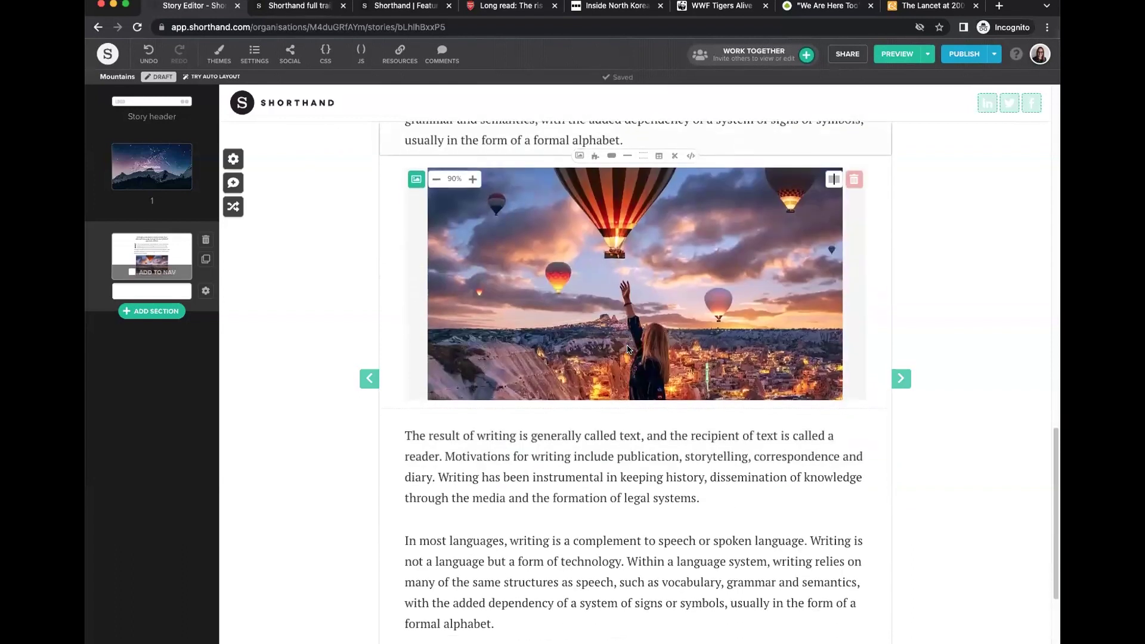
Add the hot-air-balloon video as inline media, then reopen its settings on the Rich Embed tab.
click(579, 348)
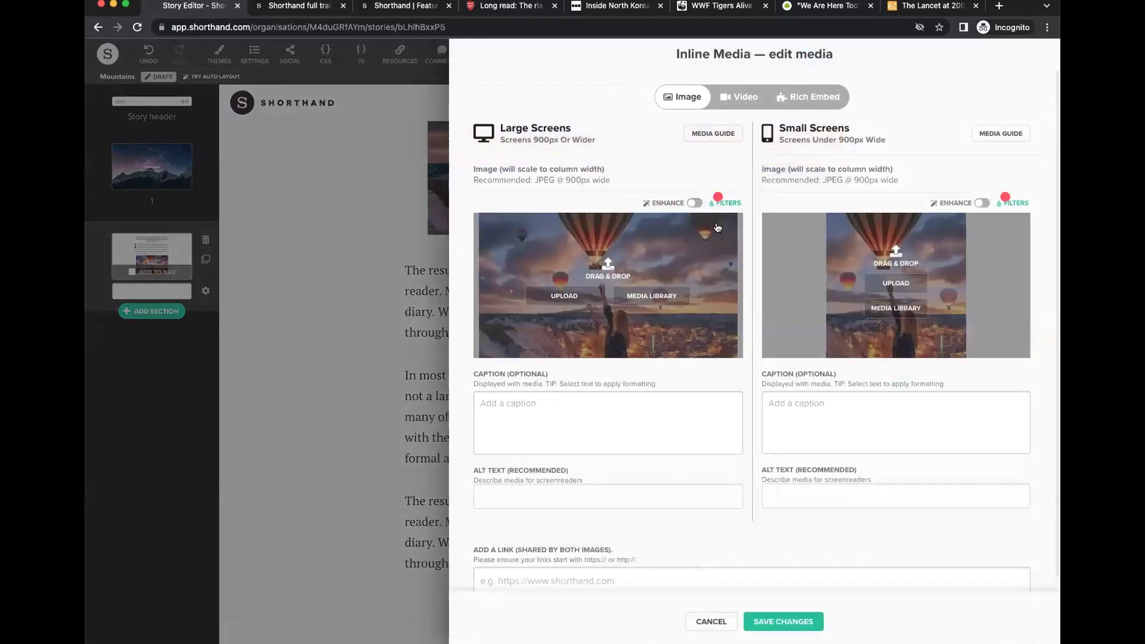
click(738, 99)
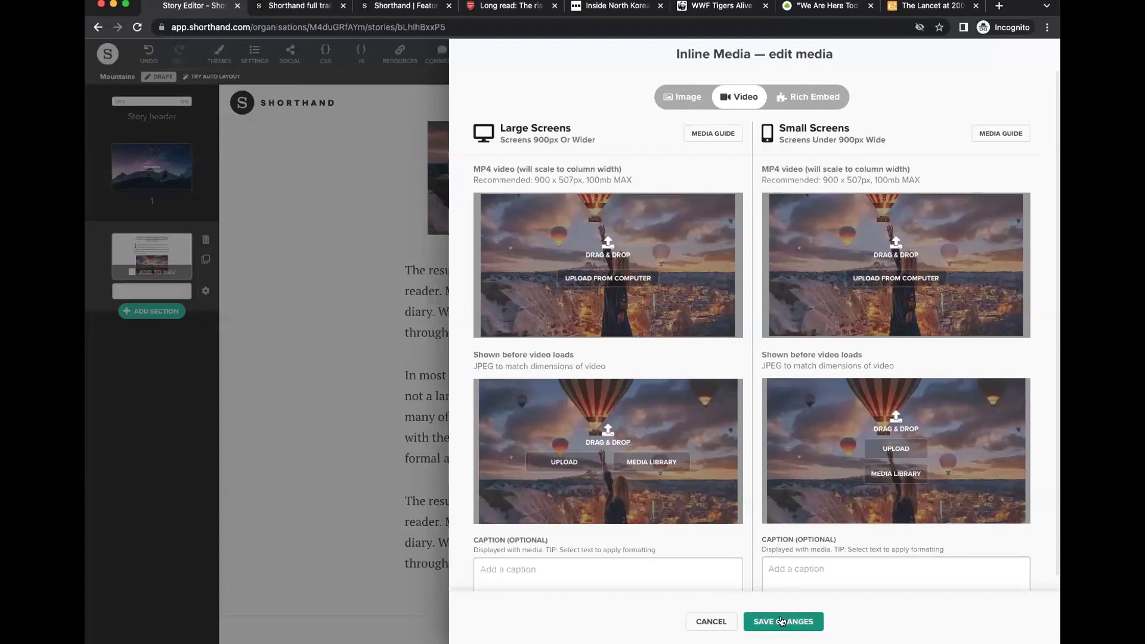
click(783, 622)
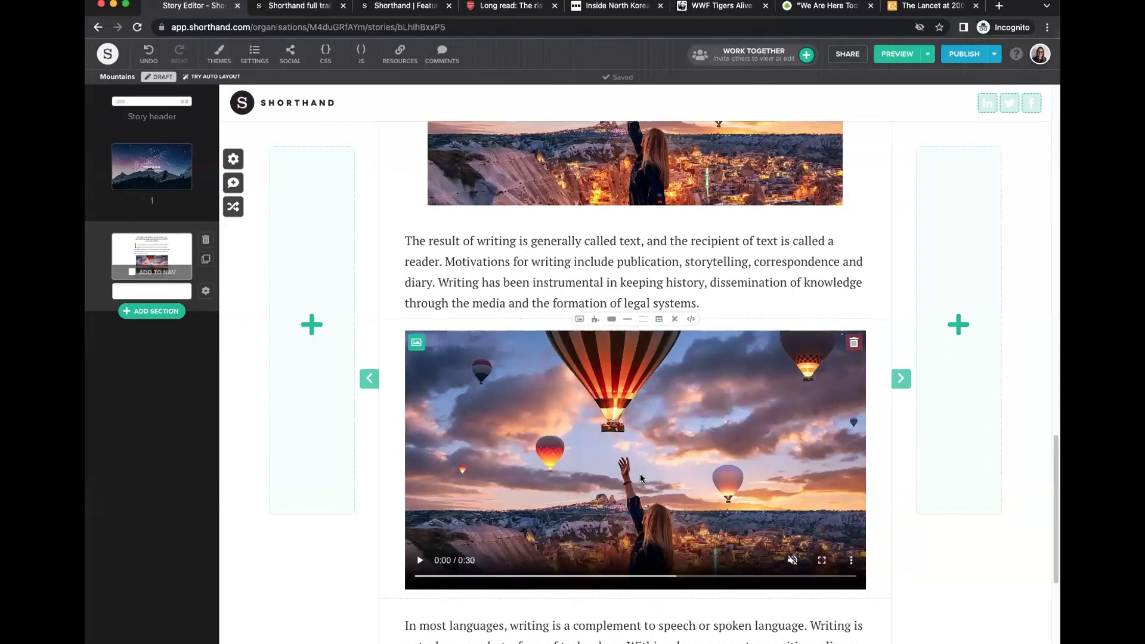
click(416, 345)
click(808, 97)
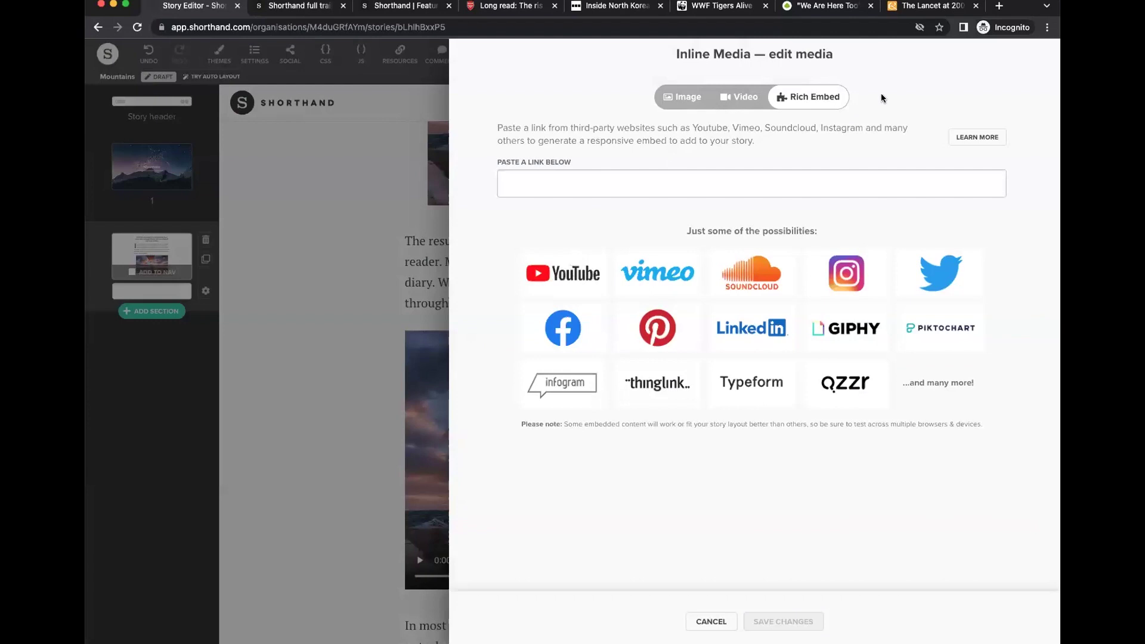
Cancel the media dialog, search Help for 'training' and open the Webinars & training article.
click(716, 621)
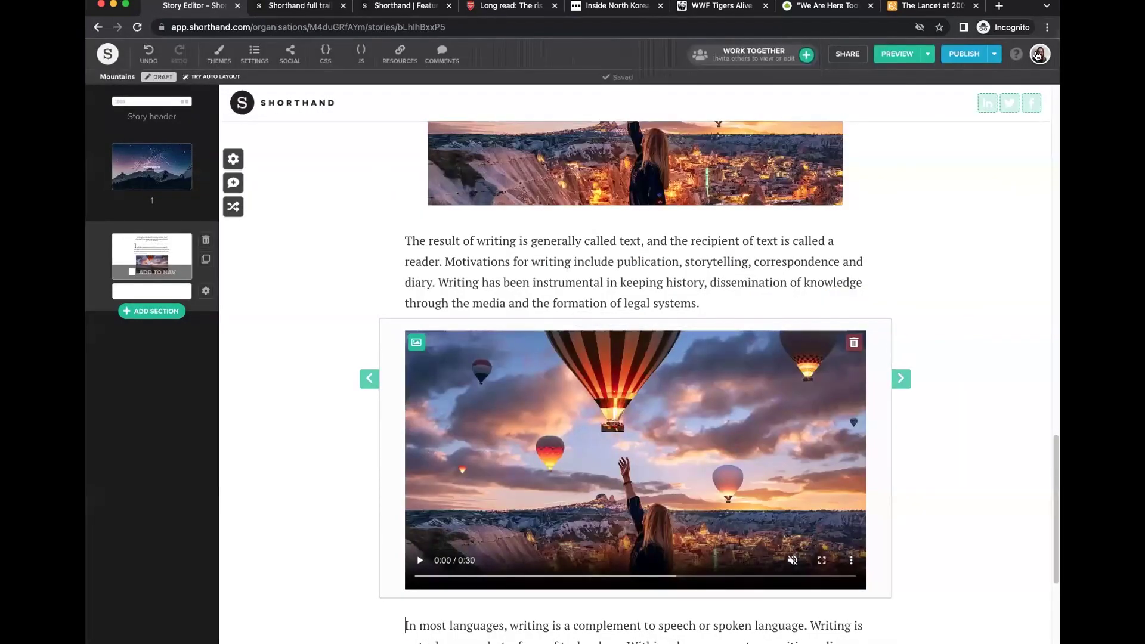
click(1038, 55)
click(896, 106)
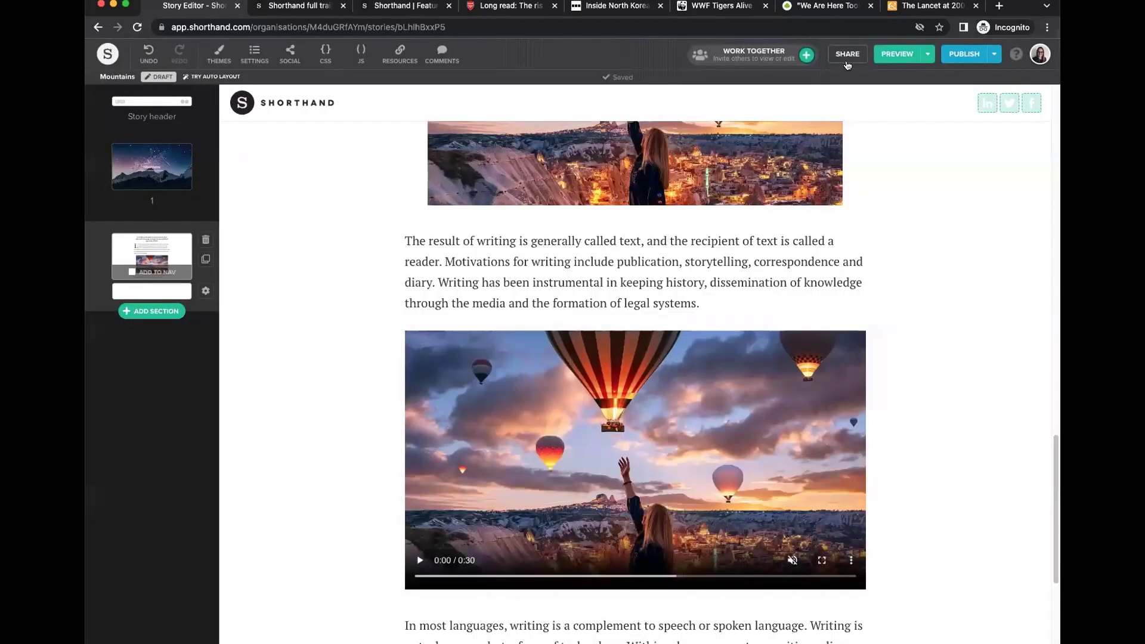
click(1017, 55)
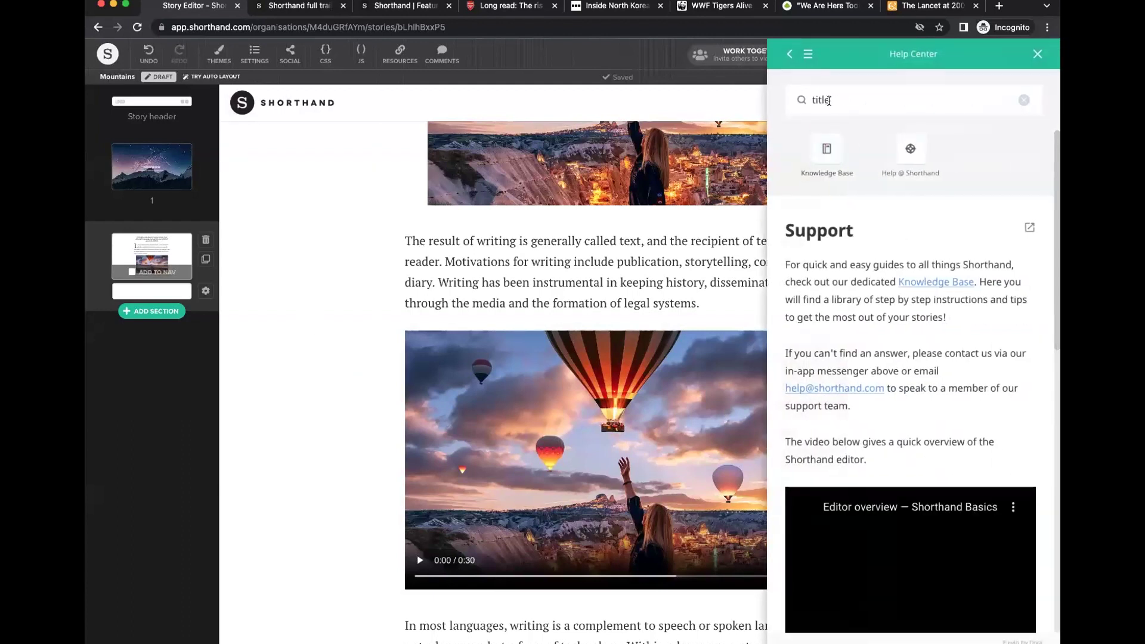
click(787, 97)
text(training)
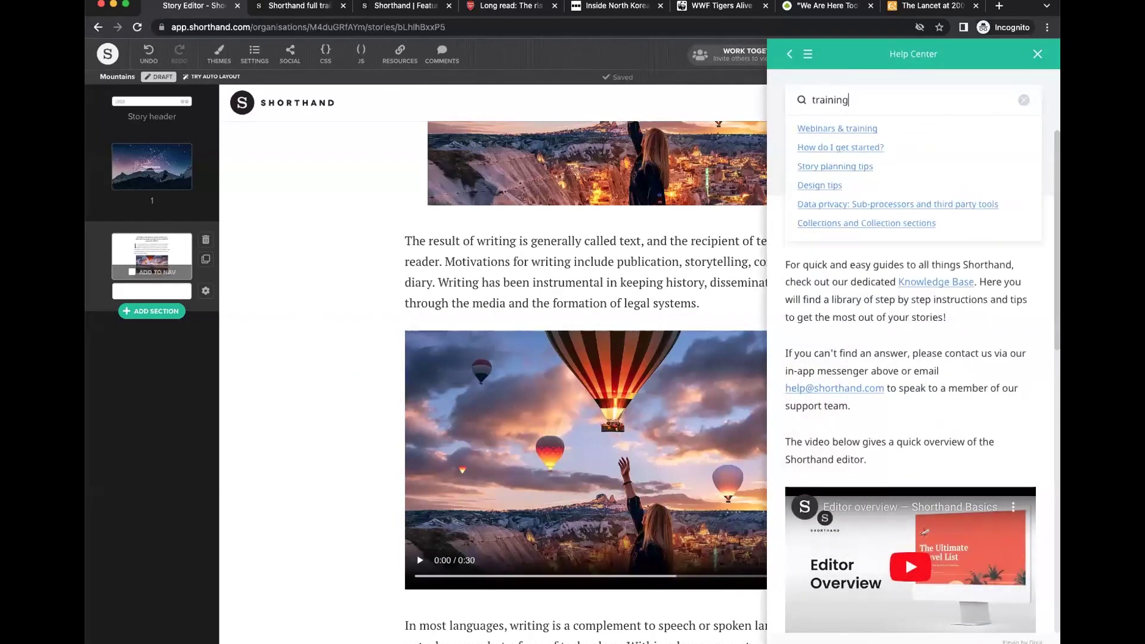
click(829, 129)
Get the training video's share link, open it in a new tab, then close it and Help.
scroll(918, 357, down, 6)
scroll(865, 395, down, 1)
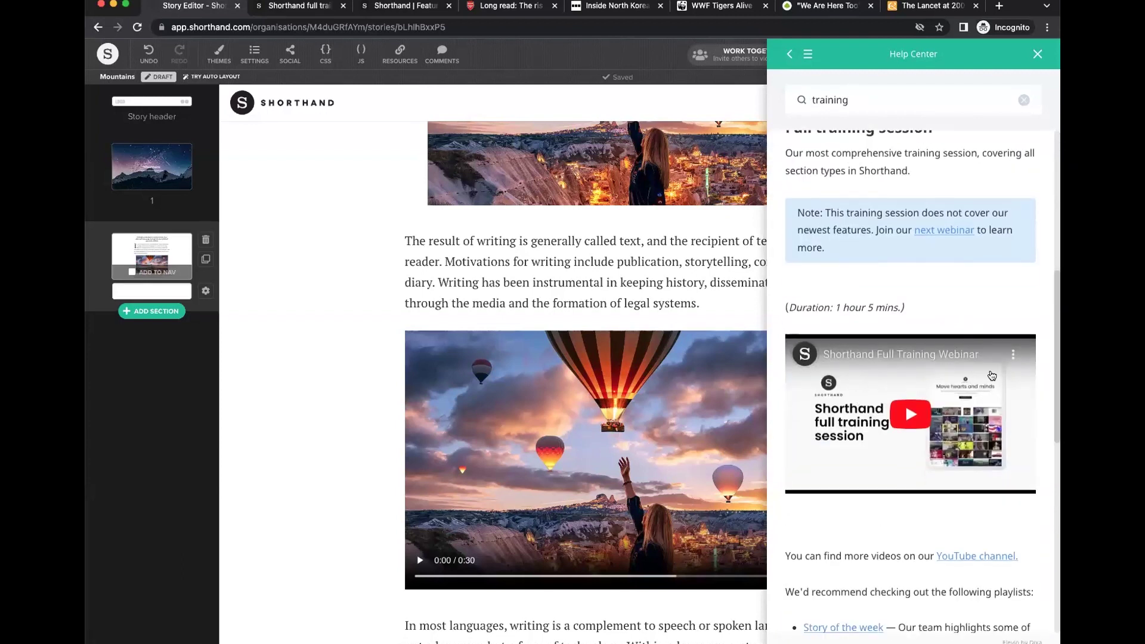
click(1013, 354)
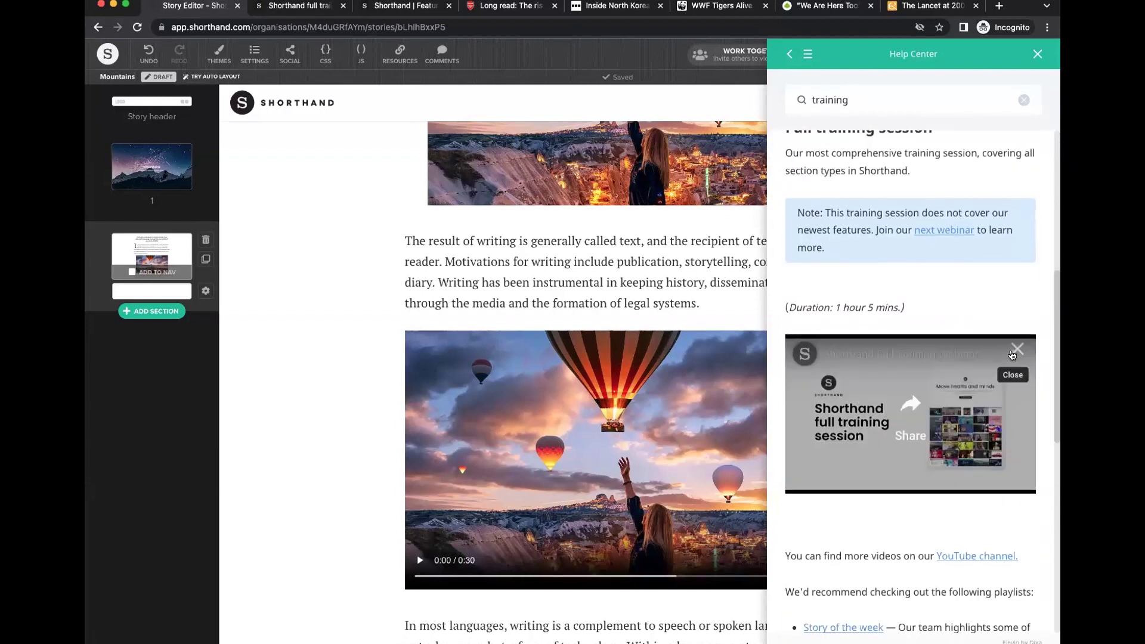
click(909, 408)
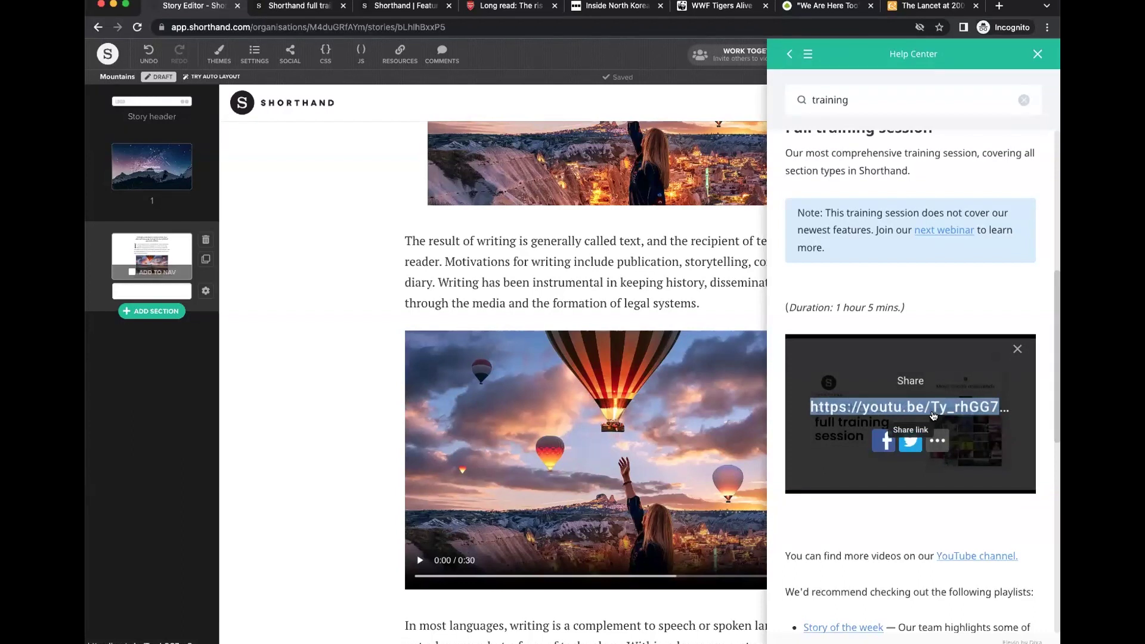
click(843, 411)
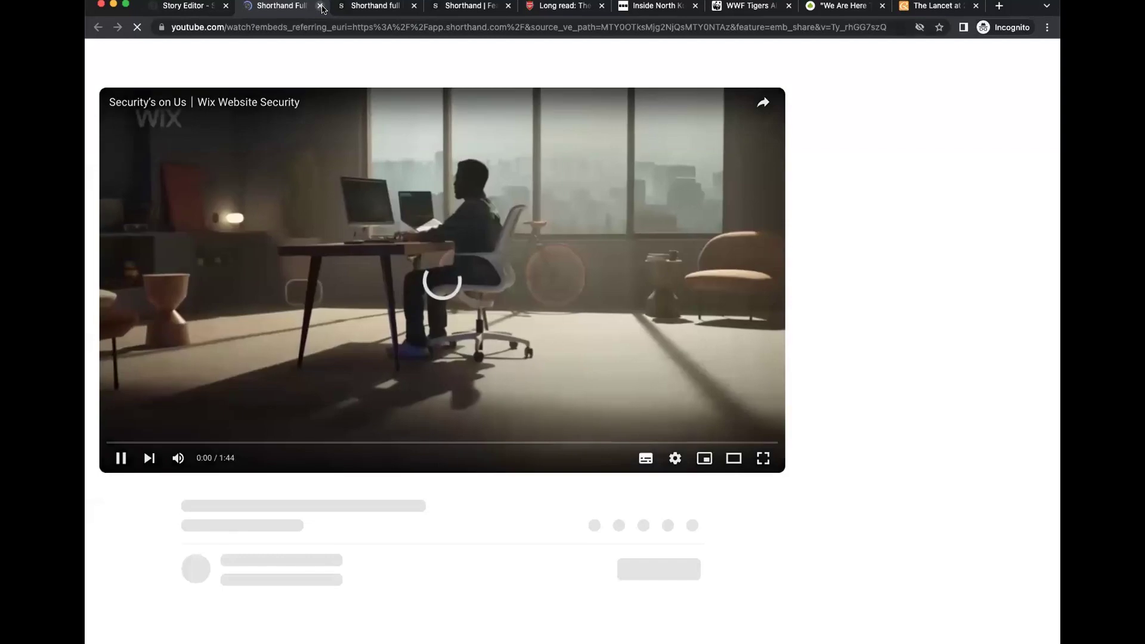
click(321, 7)
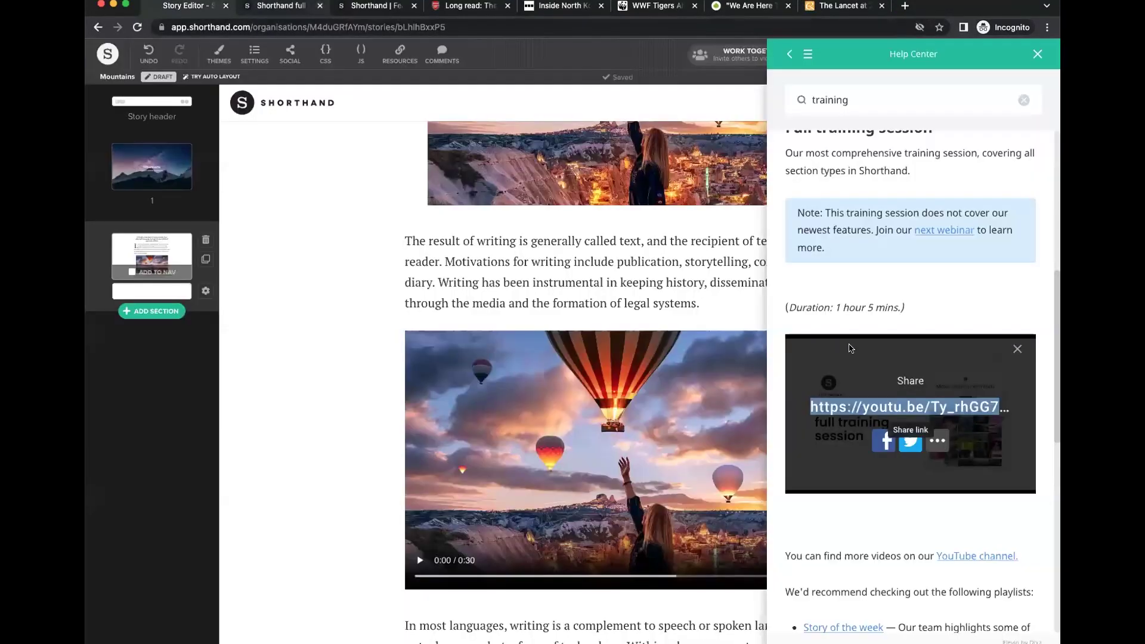
click(1038, 54)
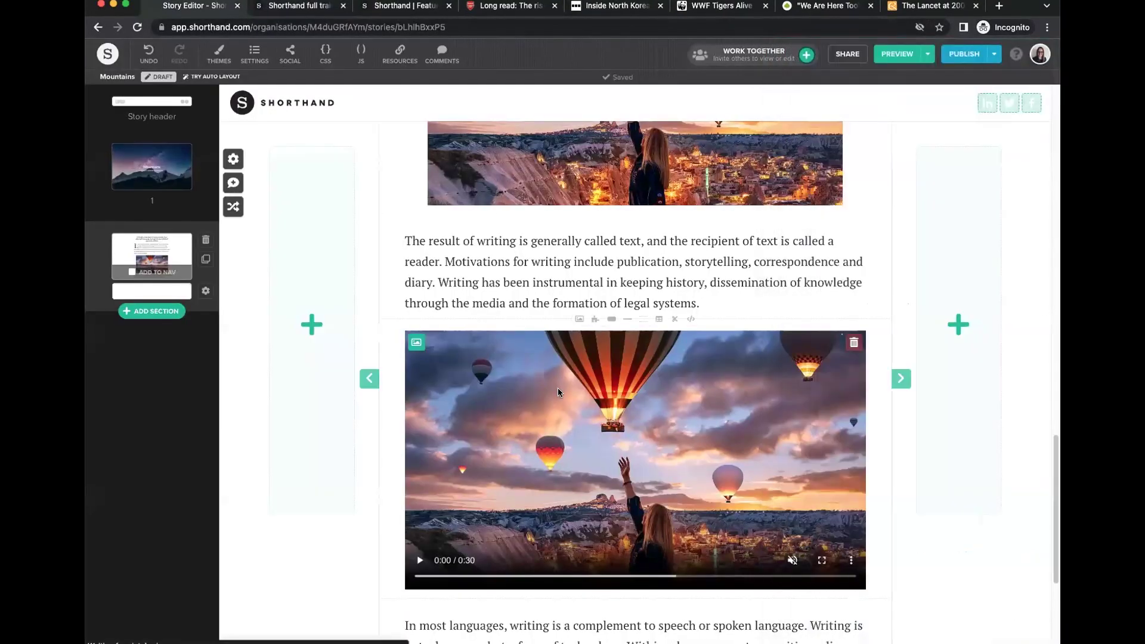
Switch the inline video to Rich Embed, paste the training video's YouTube link, and save.
click(416, 342)
click(808, 97)
click(619, 185)
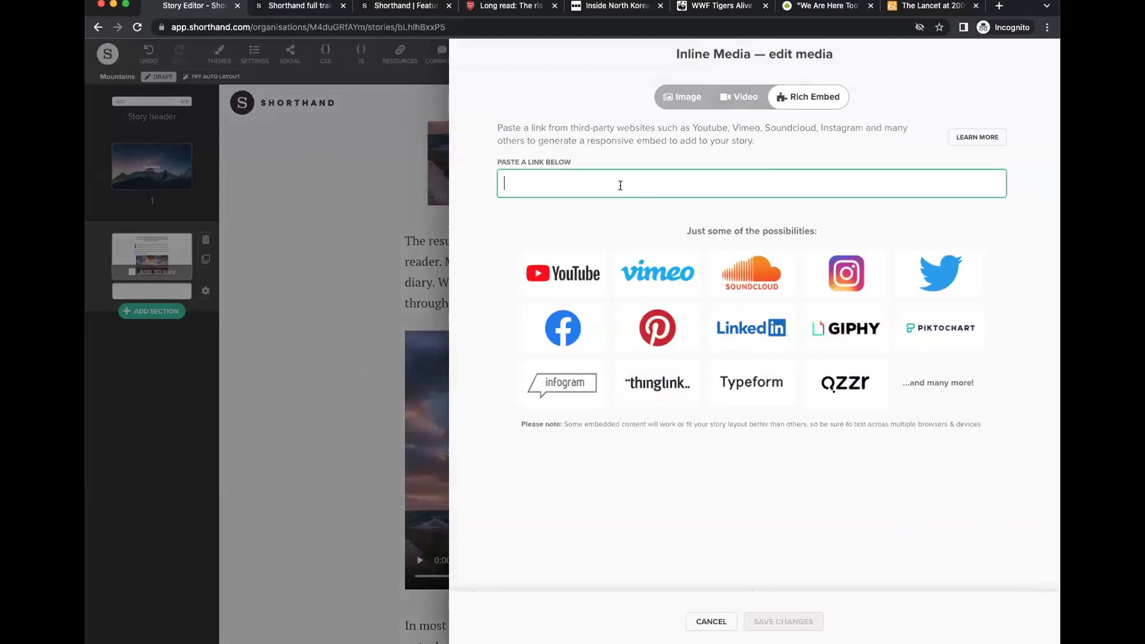
text(https://youtu.be/Ty_rhGG7szQ)
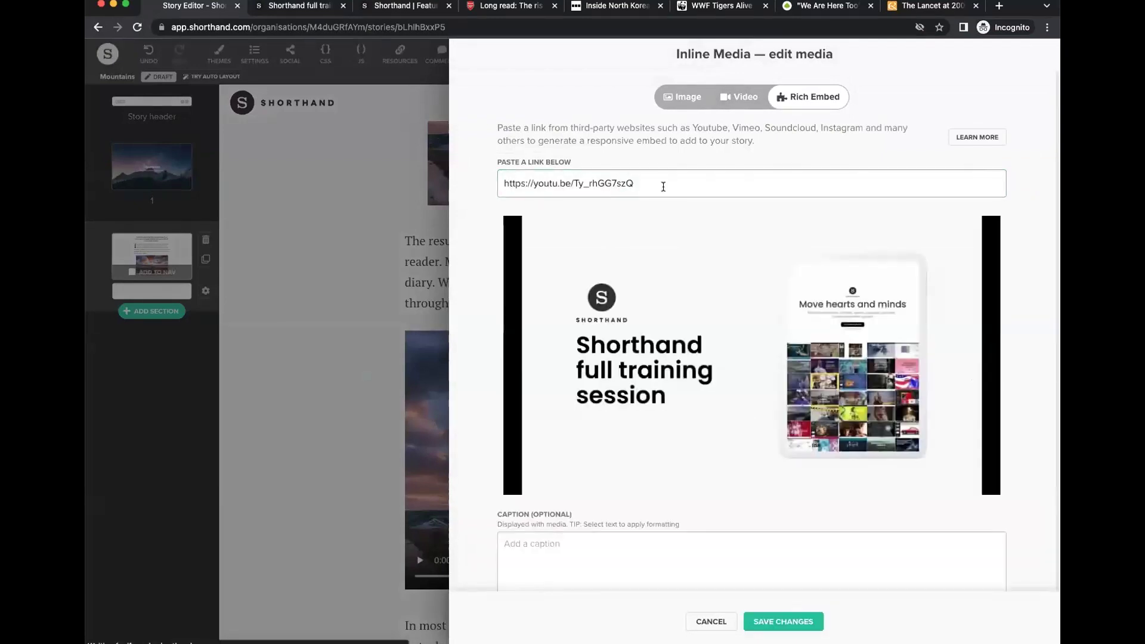
click(793, 622)
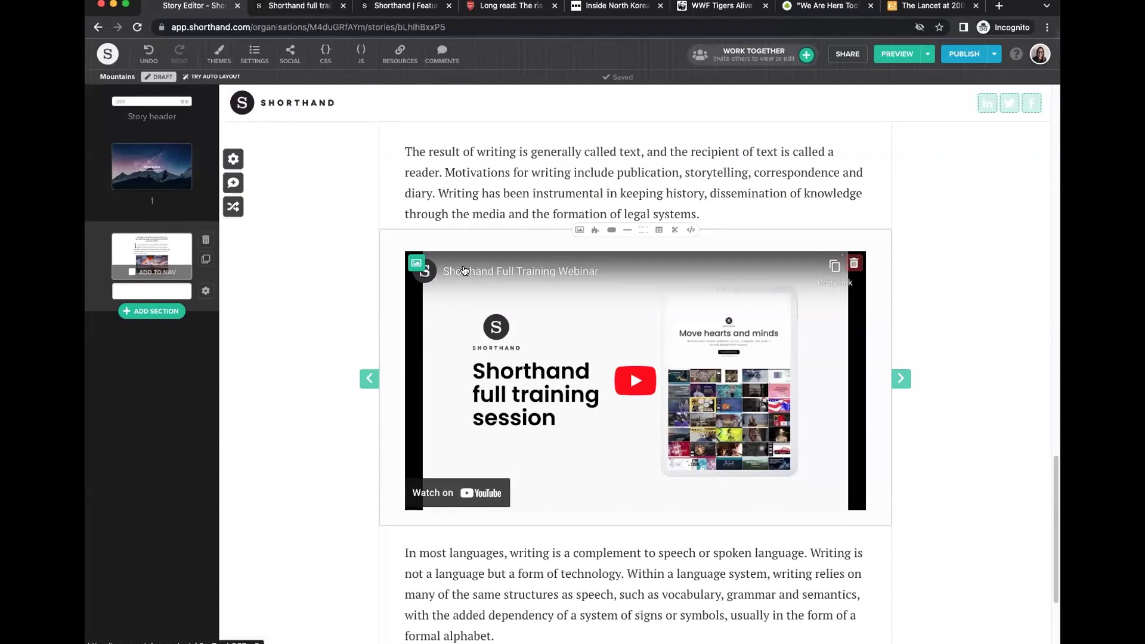
key(ctrl+z)
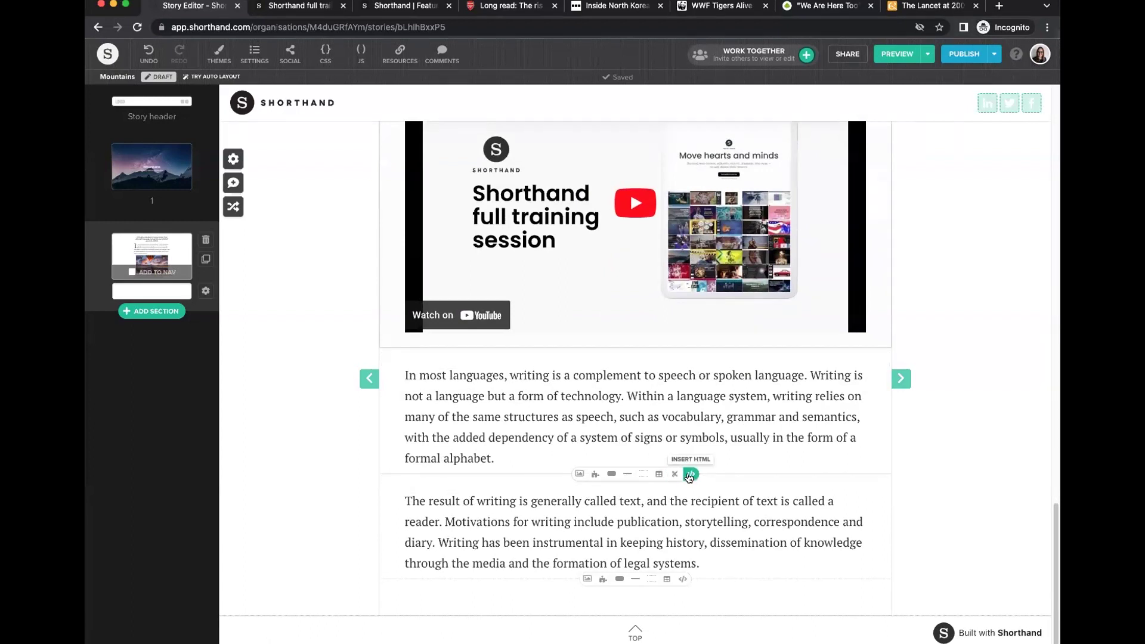
Try and cancel Custom HTML and Rich Embed blocks, then insert a button block between the paragraphs.
click(687, 476)
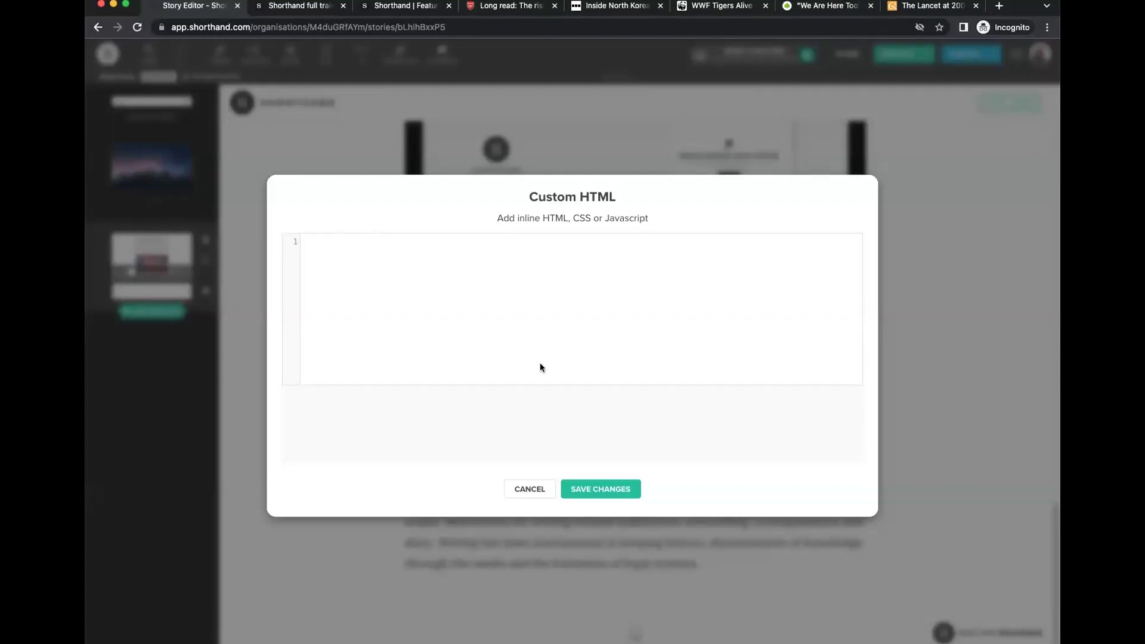
click(533, 491)
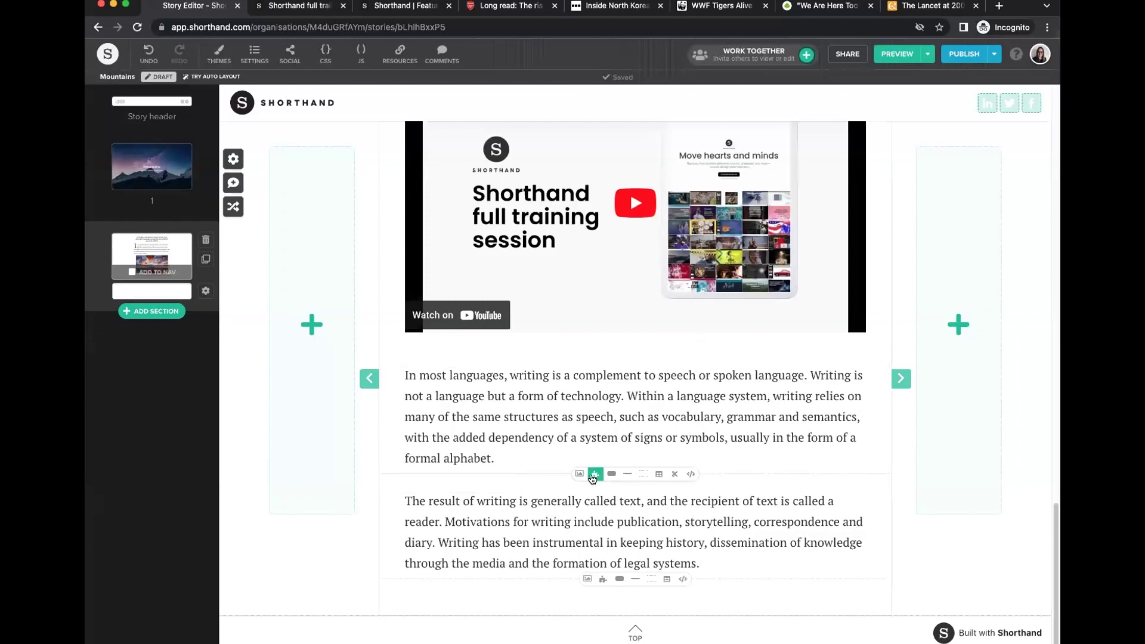
click(593, 475)
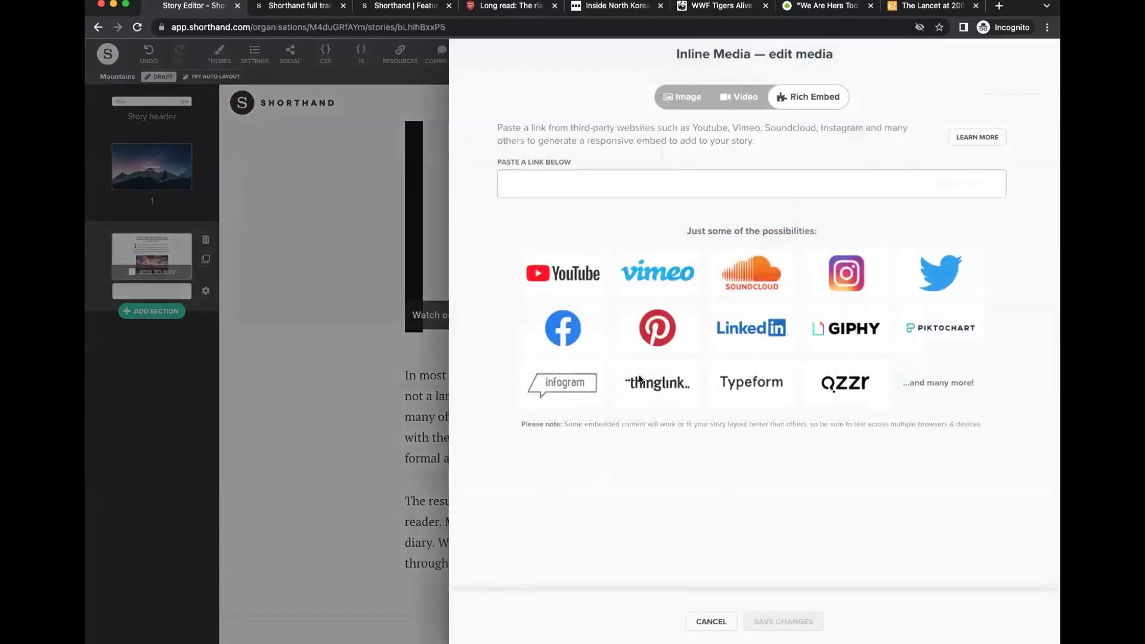
click(711, 622)
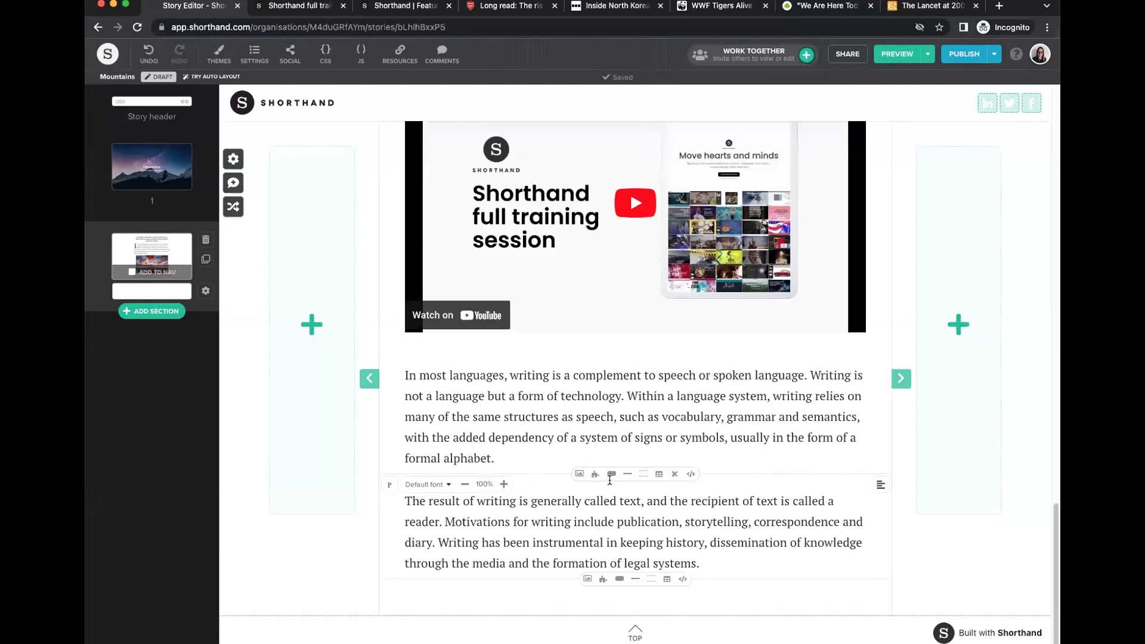
click(611, 477)
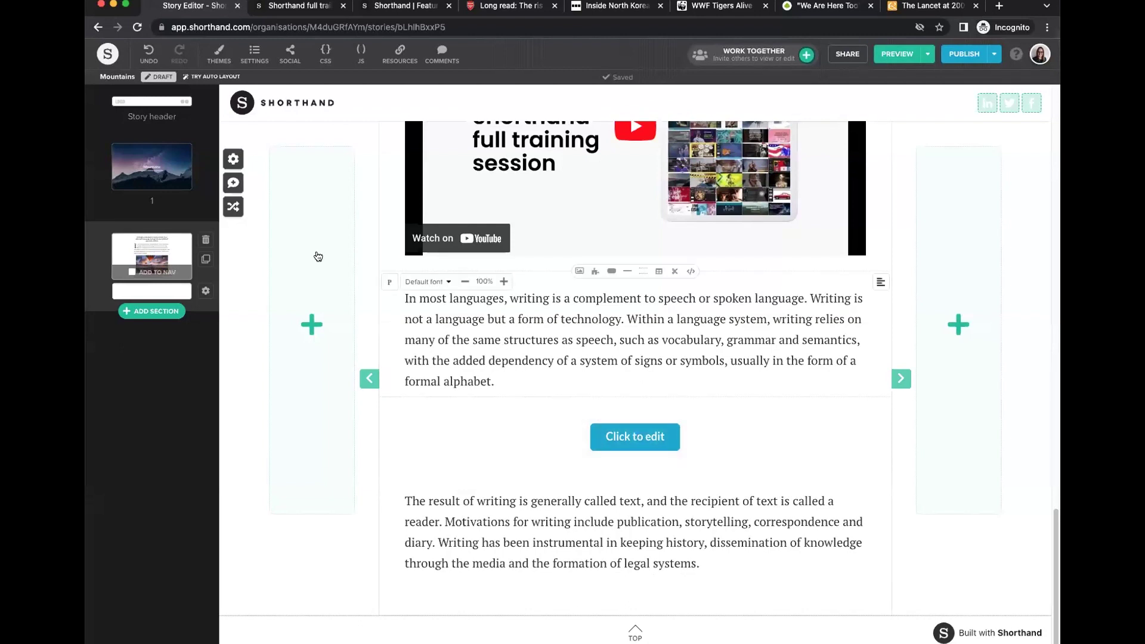
Copy the Featured stories page address from its browser tab, closing the unneeded tabs.
click(300, 8)
right_click(288, 27)
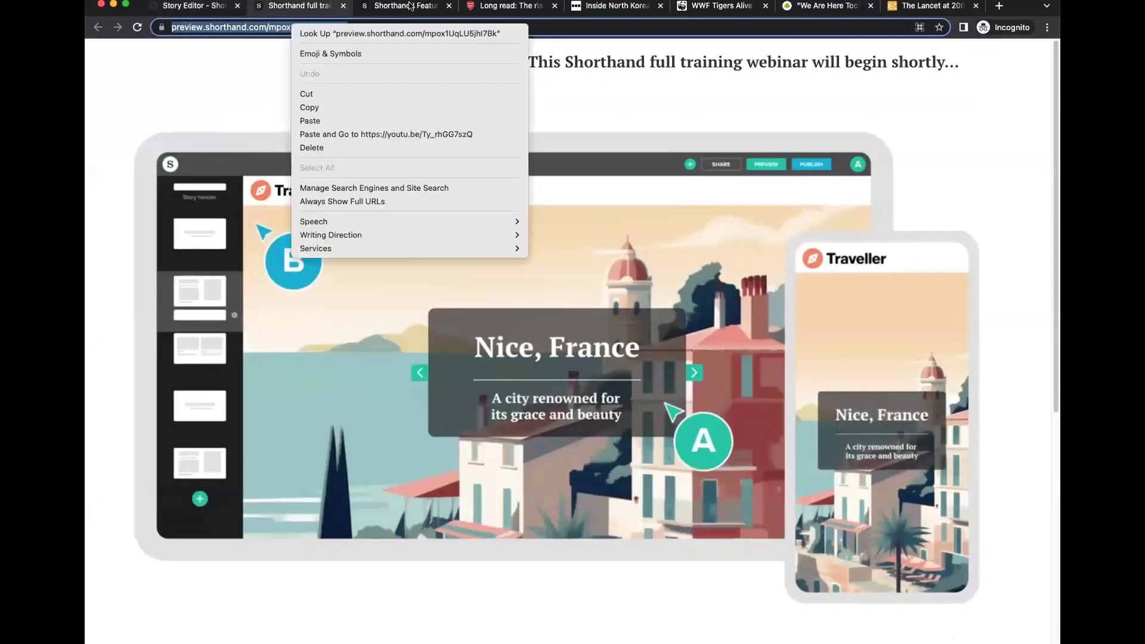
click(307, 108)
click(401, 6)
click(555, 6)
click(554, 6)
click(554, 6)
click(554, 6)
click(555, 6)
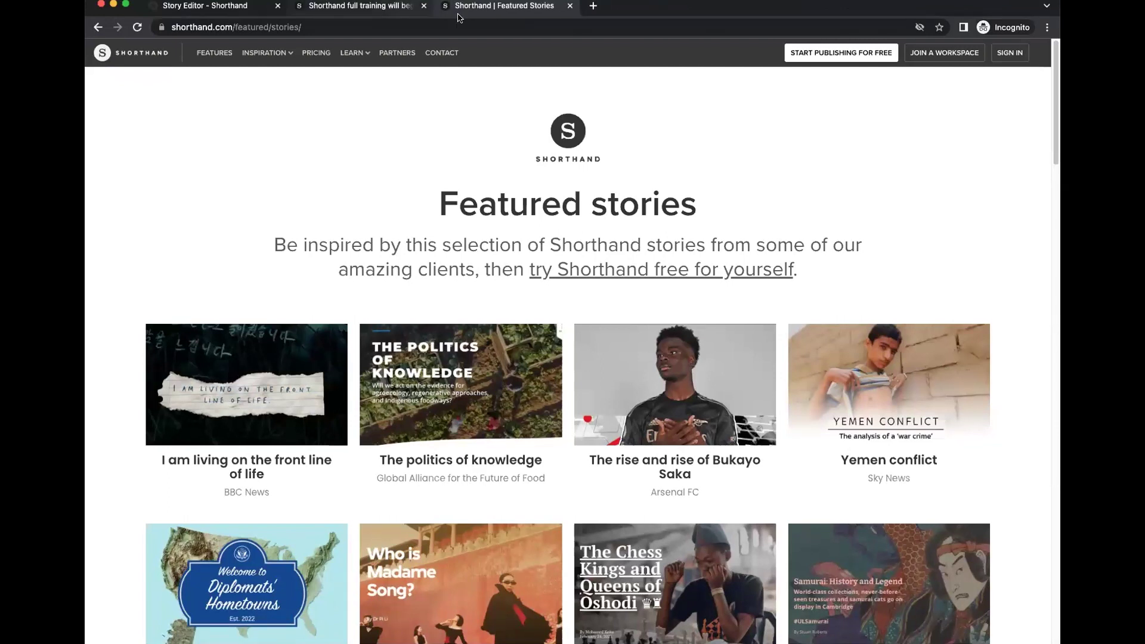
right_click(256, 27)
click(287, 108)
Give the button the Featured stories link and text 'Example stories', opening in a new window.
click(204, 6)
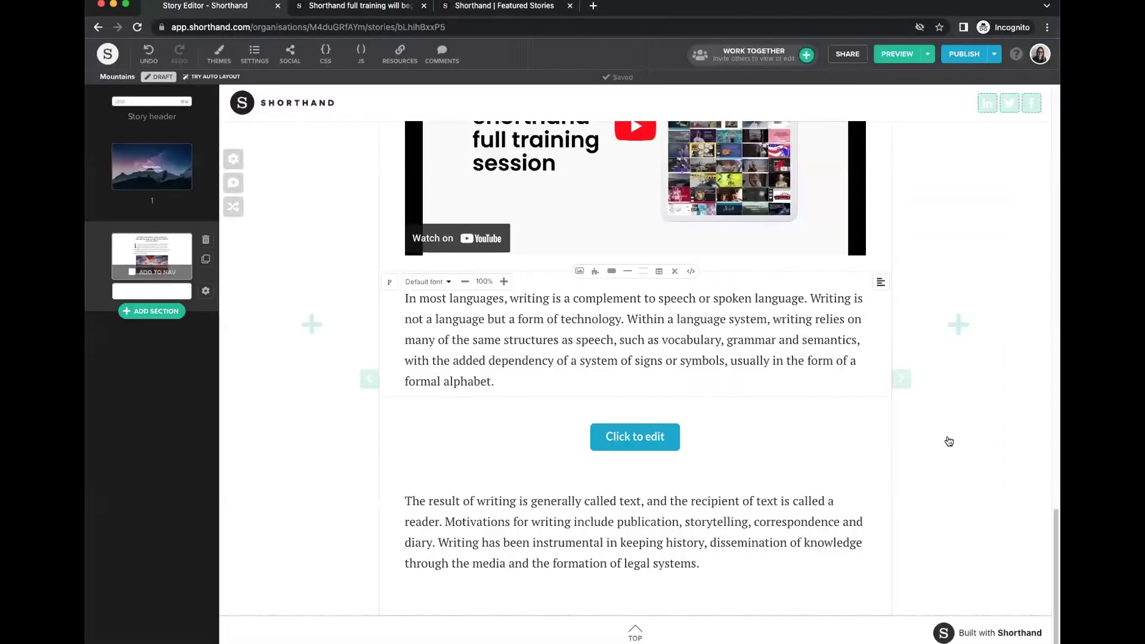
click(631, 433)
click(462, 334)
key(super+v)
click(474, 276)
text(Exam)
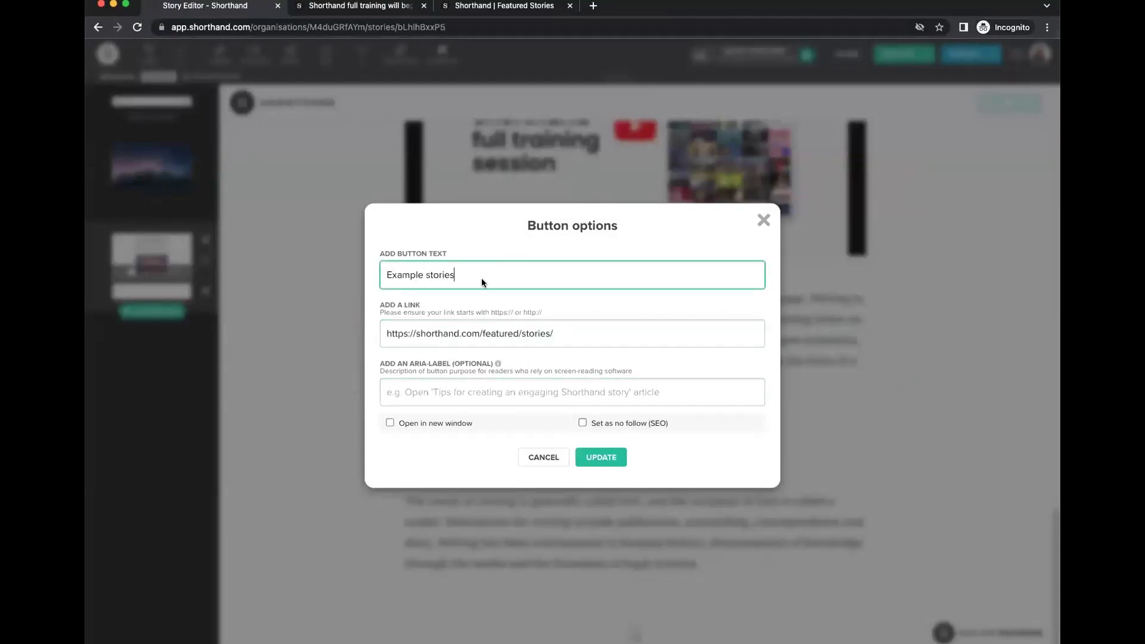
click(388, 424)
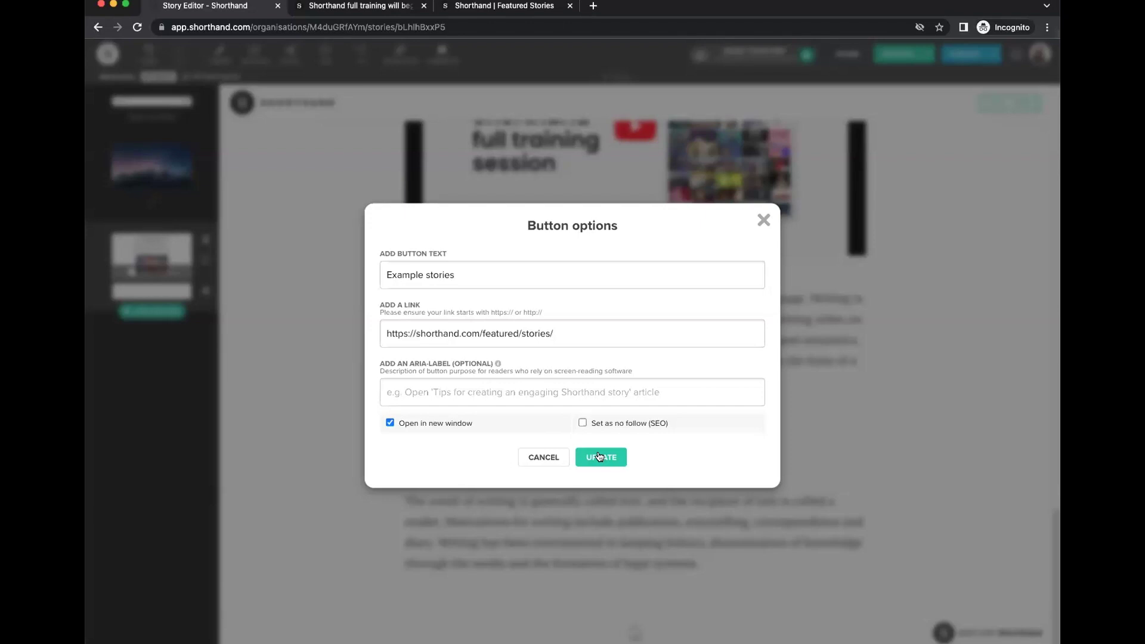
click(599, 456)
scroll(703, 387, up, 3)
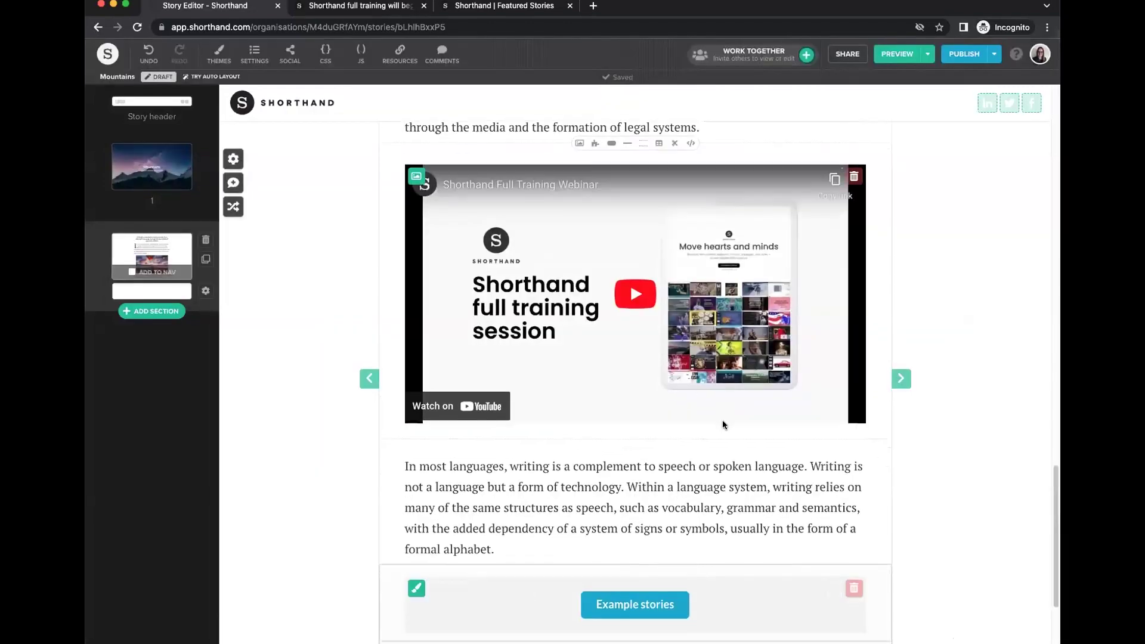
scroll(722, 424, down, 3)
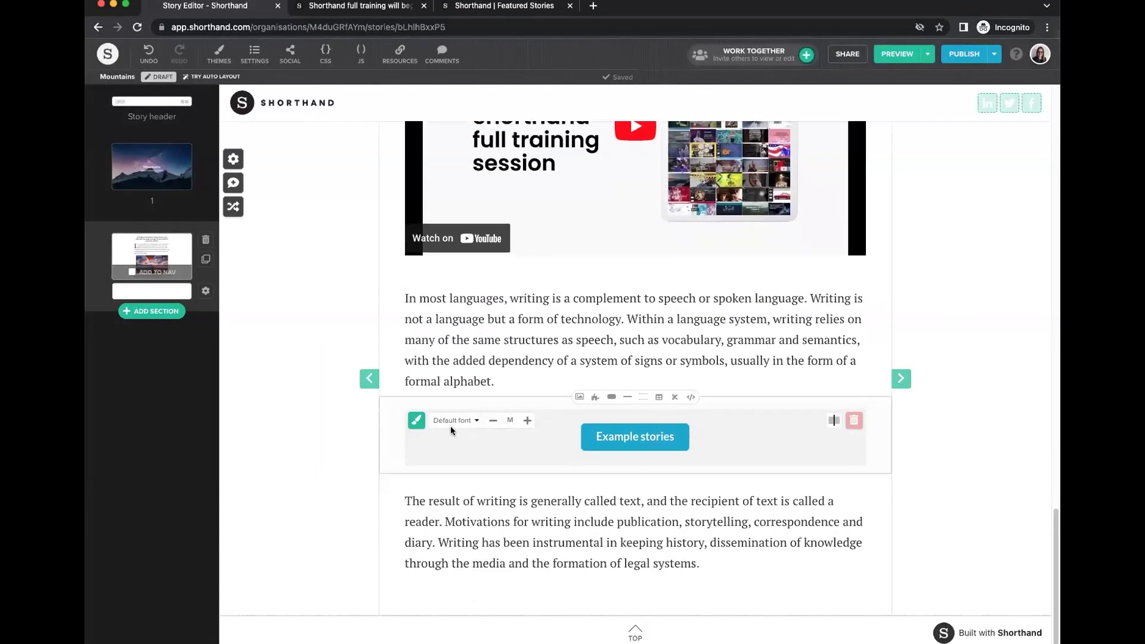
click(494, 422)
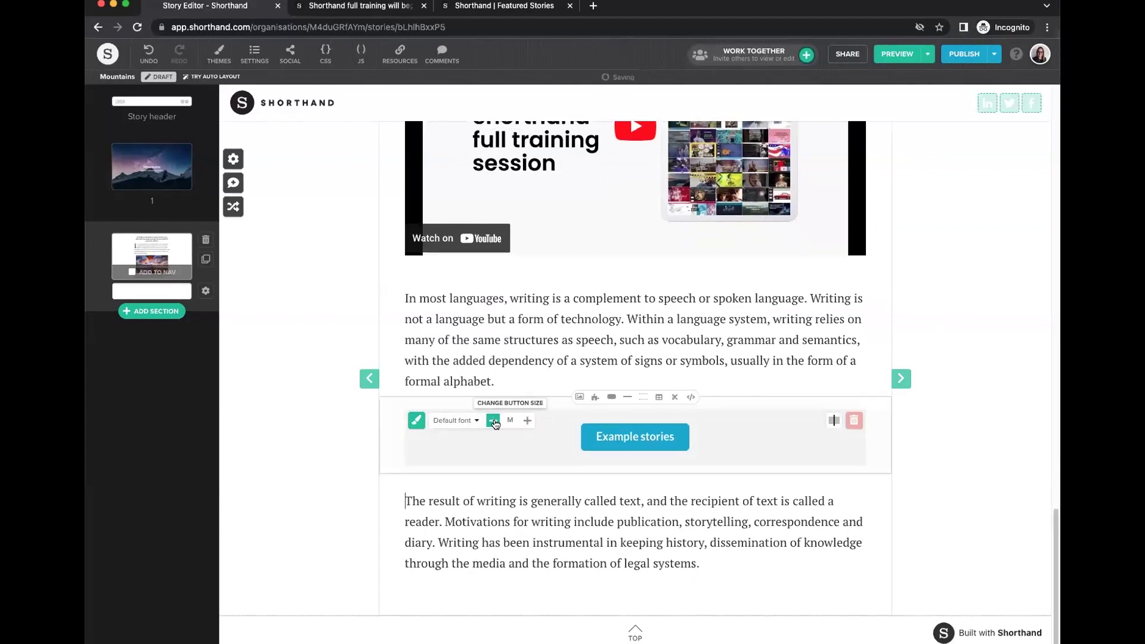
click(526, 424)
click(415, 424)
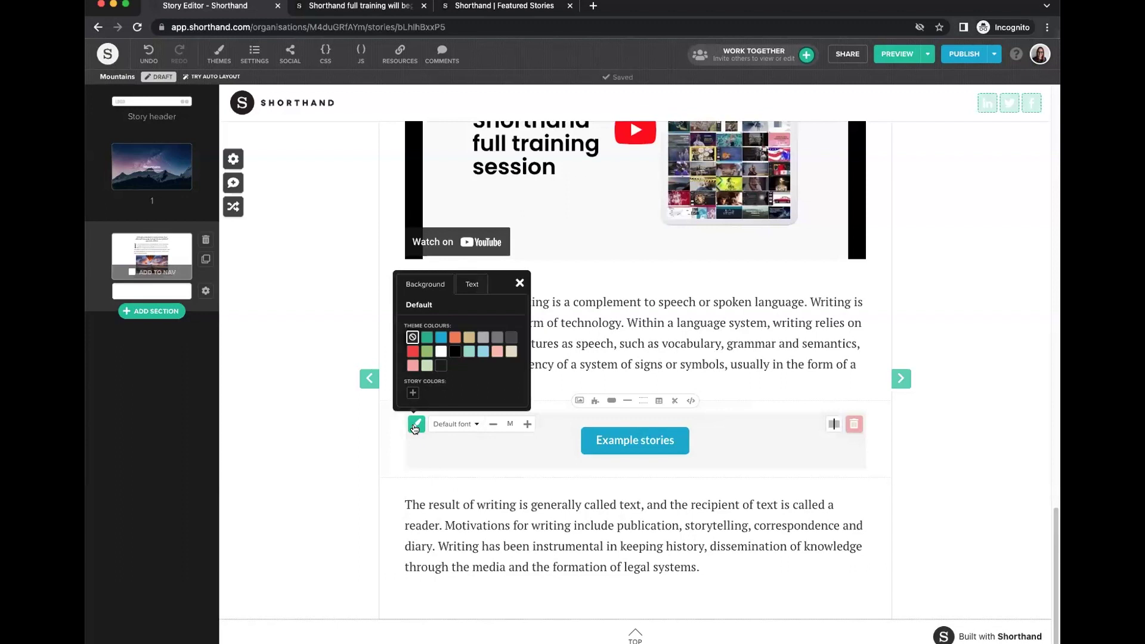
click(453, 352)
click(417, 343)
click(698, 481)
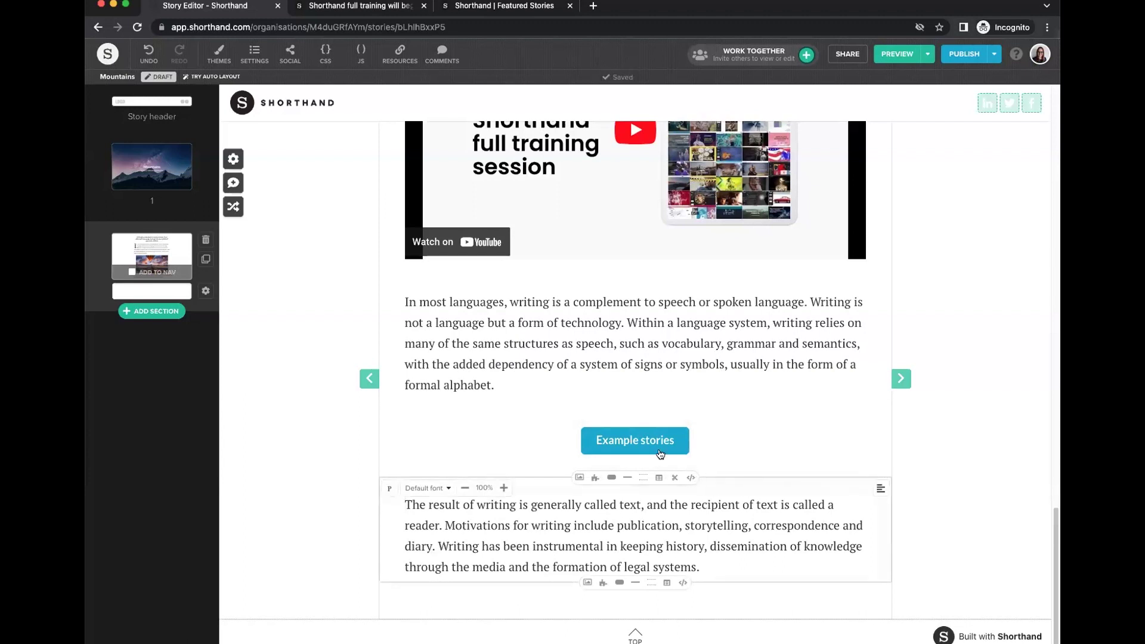
Apply the Shorthand Casual theme to the story and view the result.
click(219, 55)
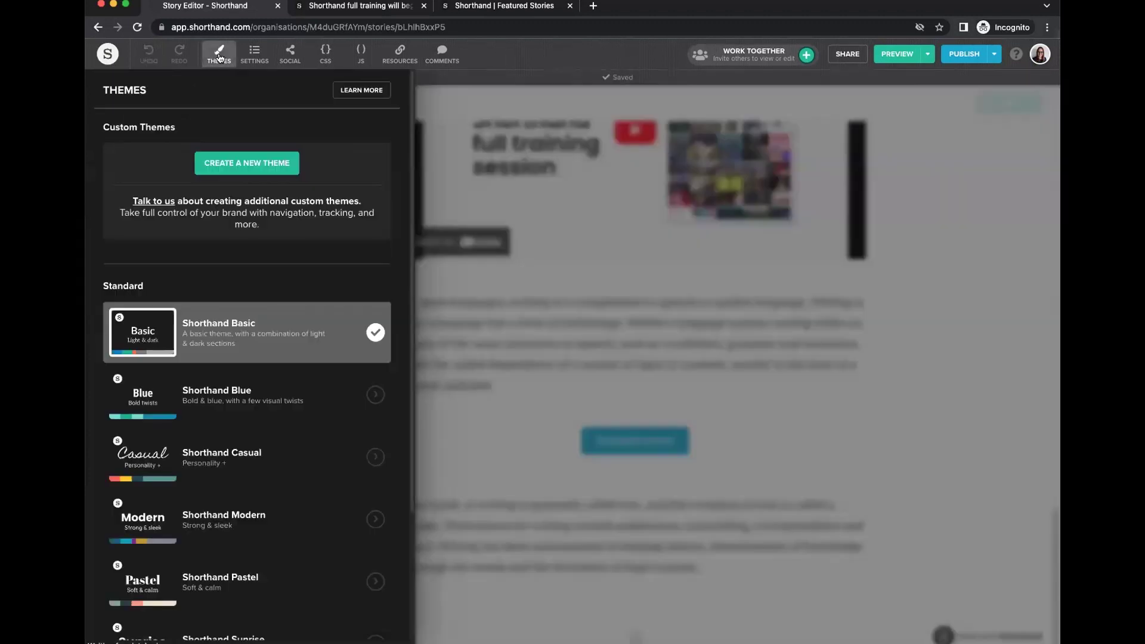
scroll(306, 315, down, 1)
mouse_move(281, 441)
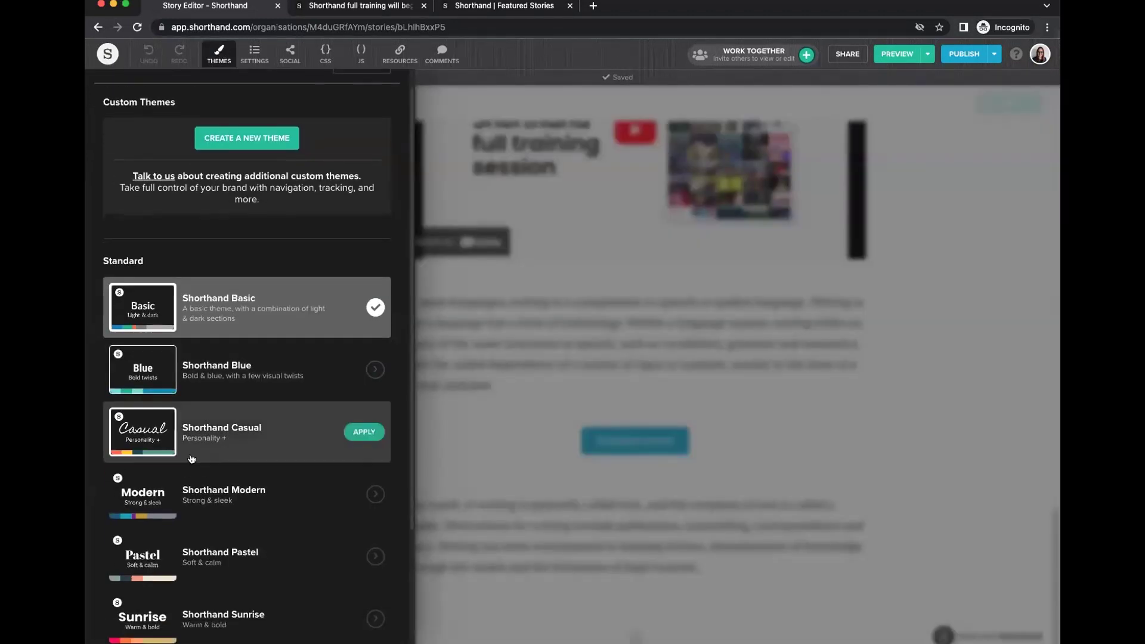
click(363, 432)
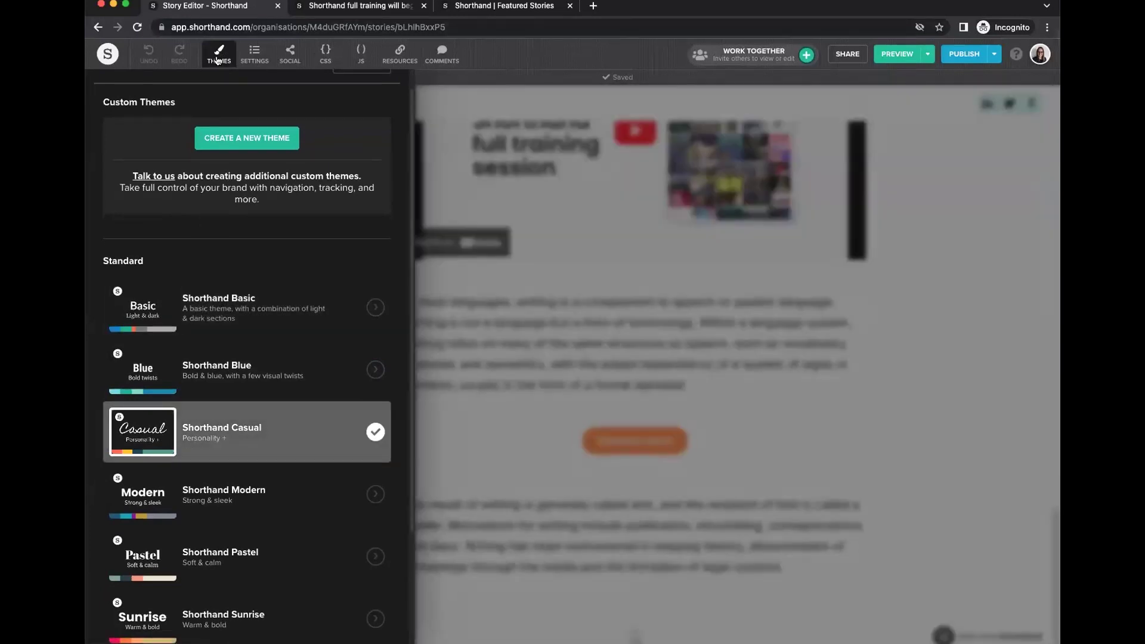
click(689, 310)
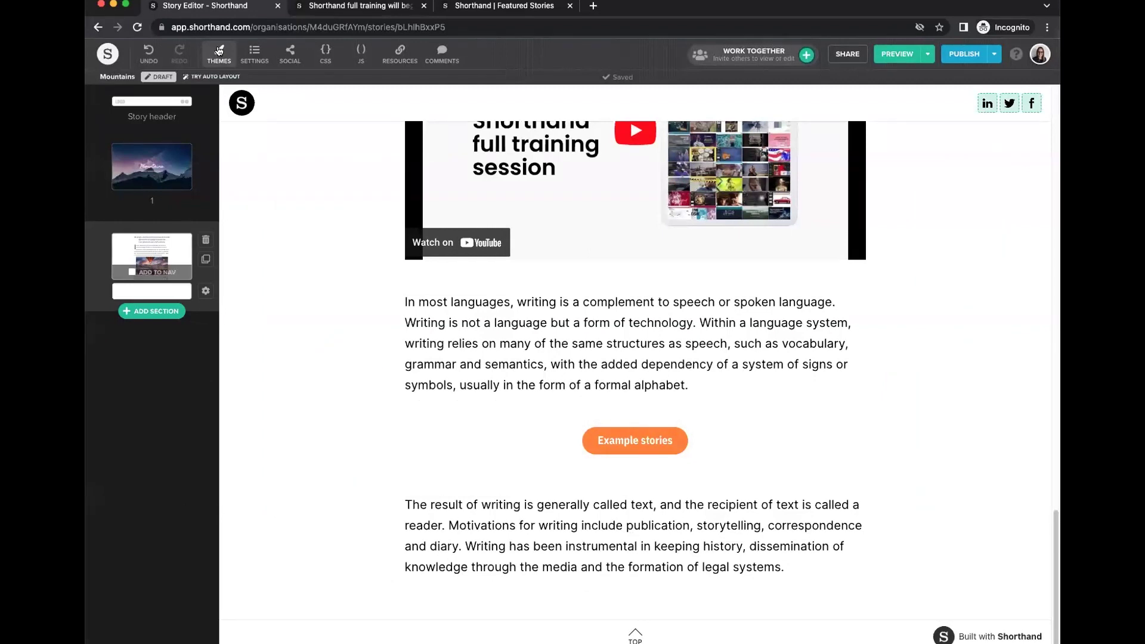
Switch the story back to the Shorthand Basic theme and close the themes list.
click(219, 54)
click(362, 332)
click(531, 332)
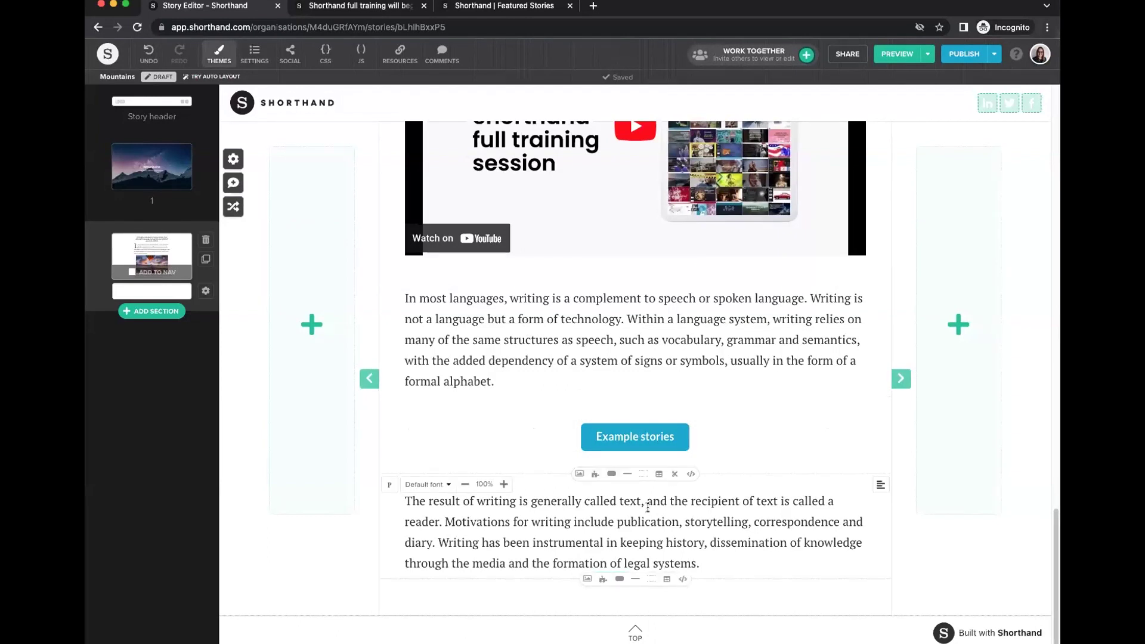
Add and remove two test dividers, then insert an empty line above 'The result of writing'.
click(636, 579)
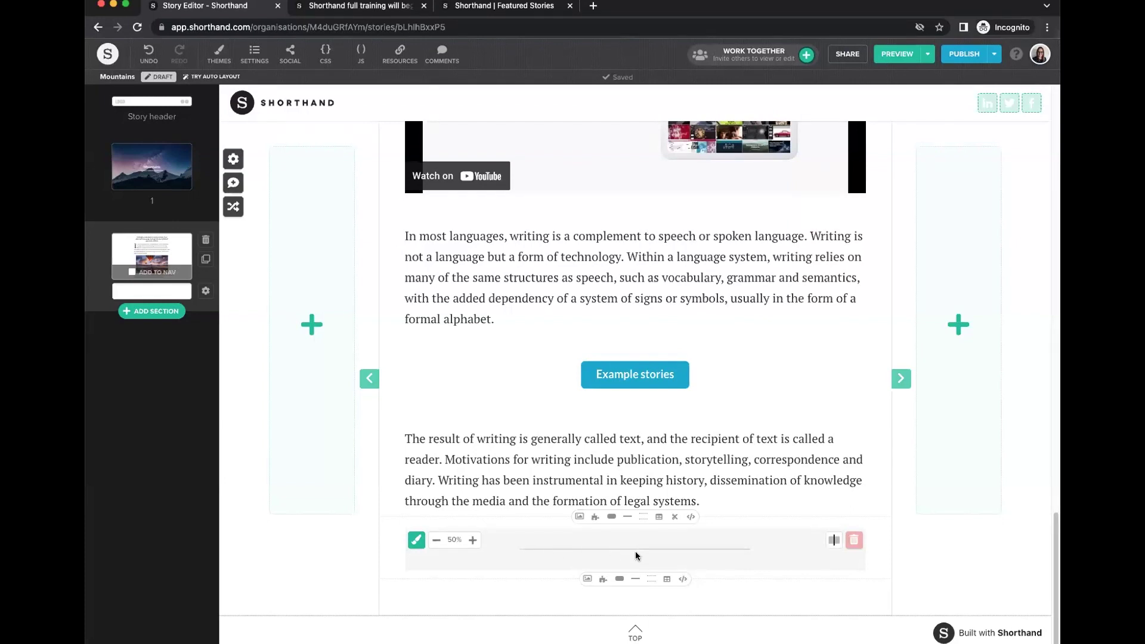
scroll(605, 403, up, 10)
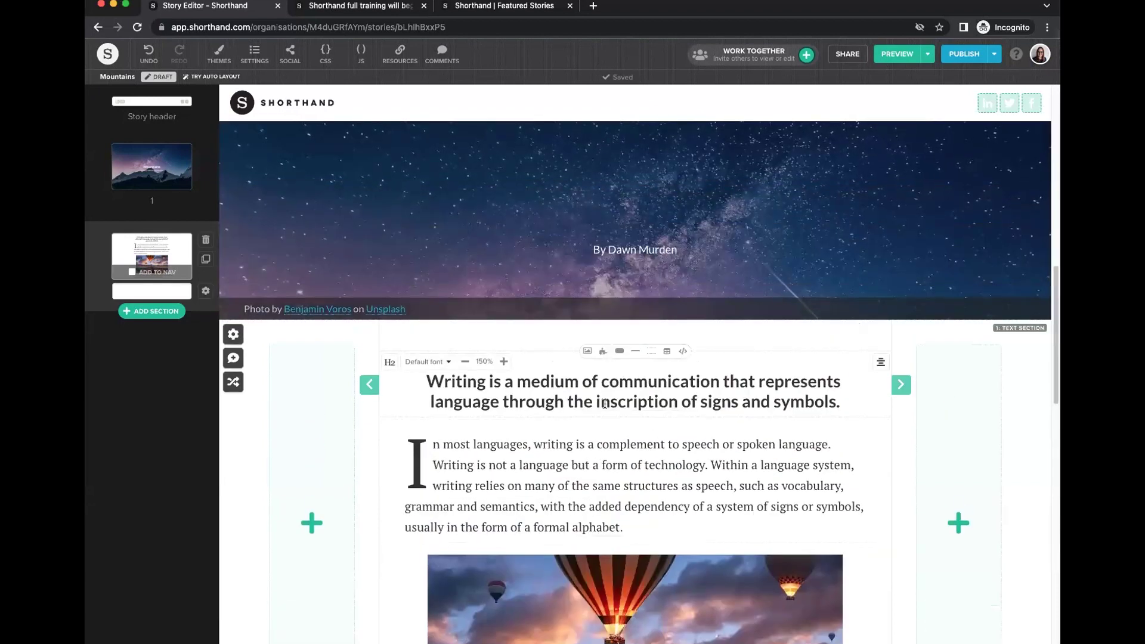
click(628, 418)
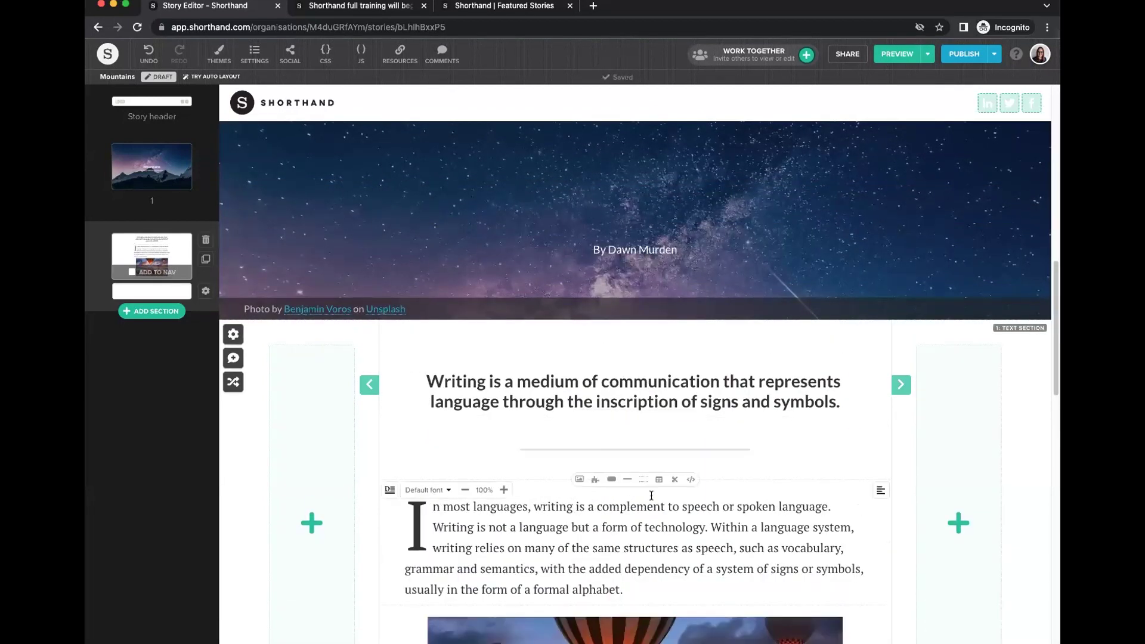
click(854, 439)
scroll(847, 441, down, 10)
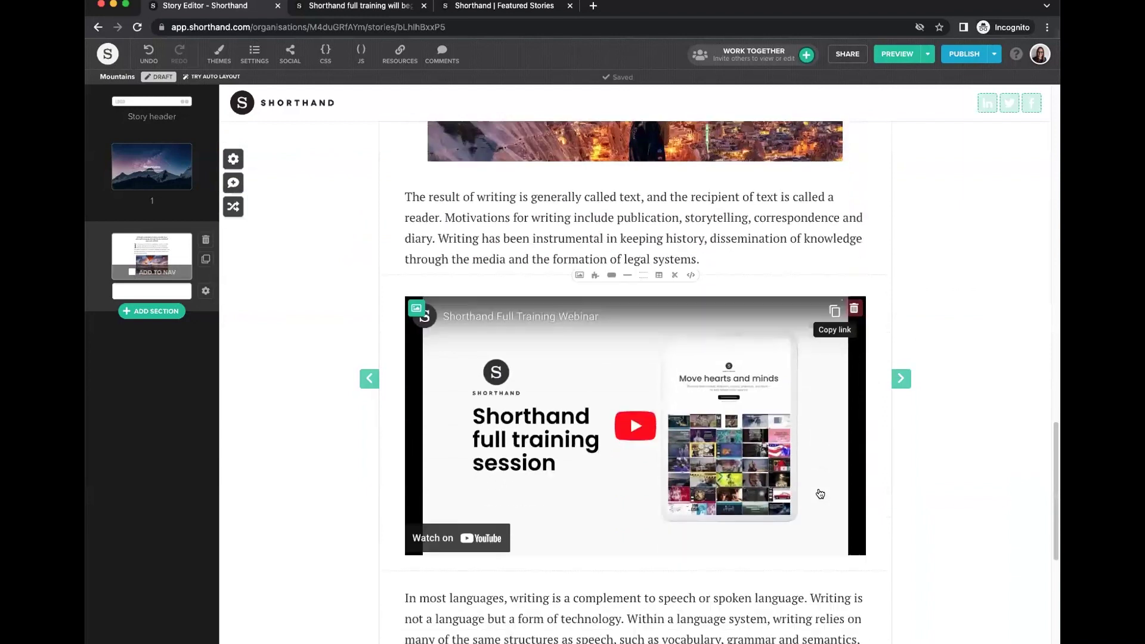
scroll(820, 494, down, 6)
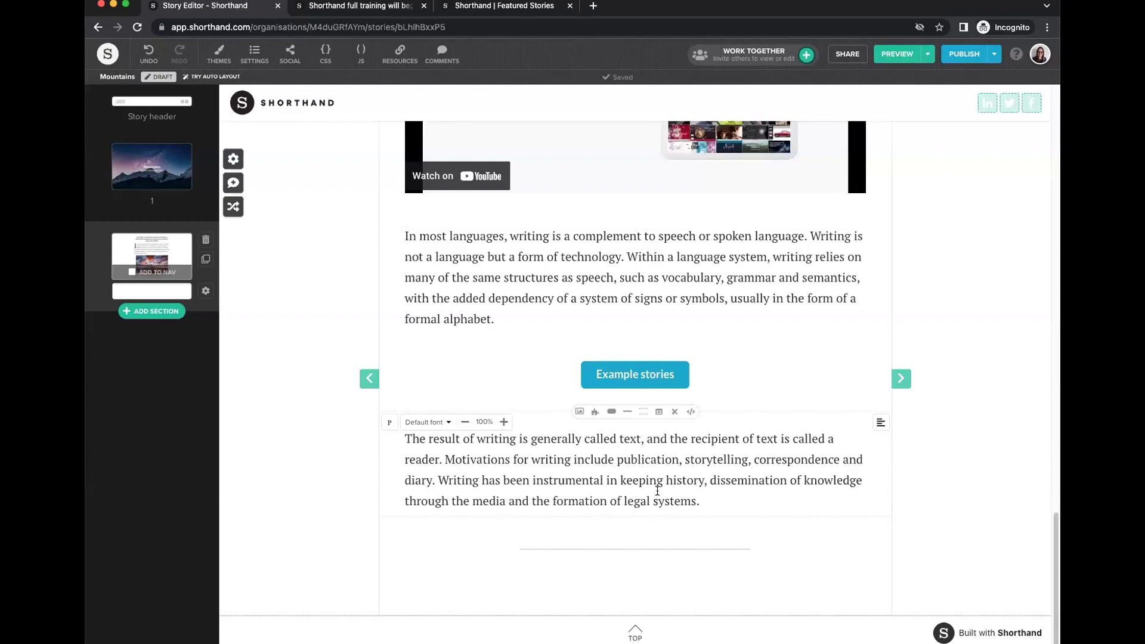
click(853, 544)
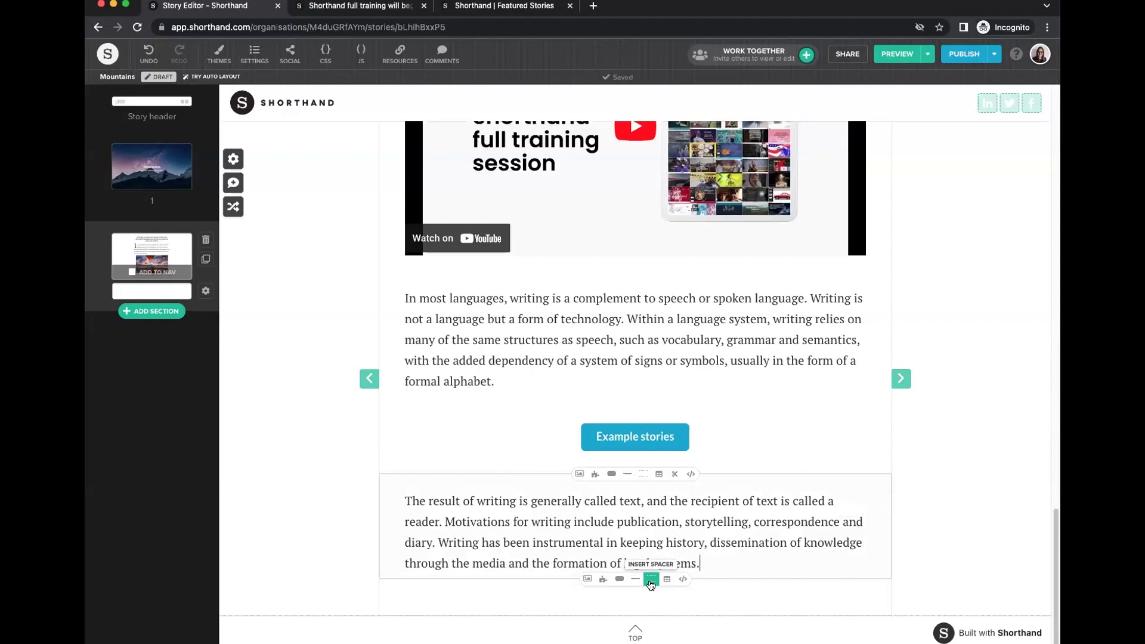
click(399, 496)
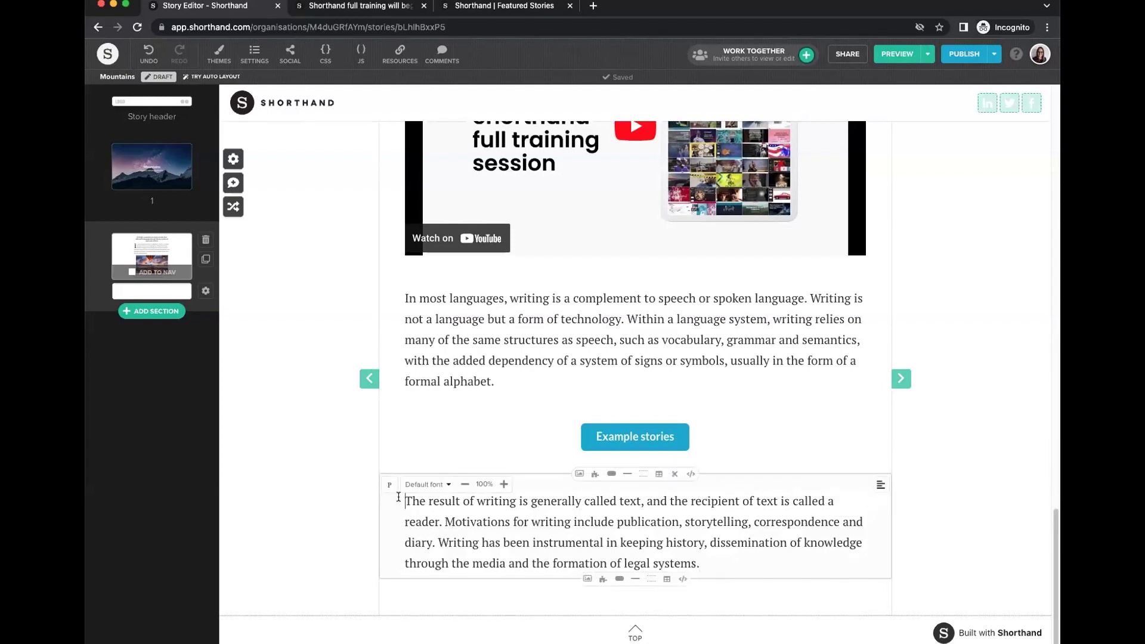
key(Return)
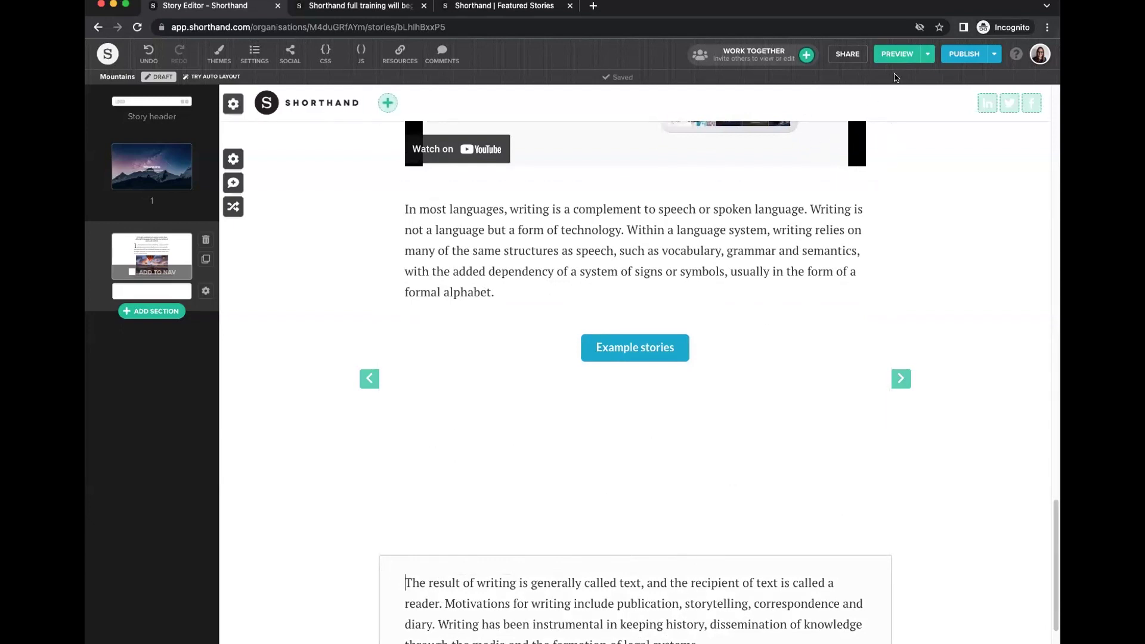
Open a preview of the Mountains story and scroll down through it.
click(890, 55)
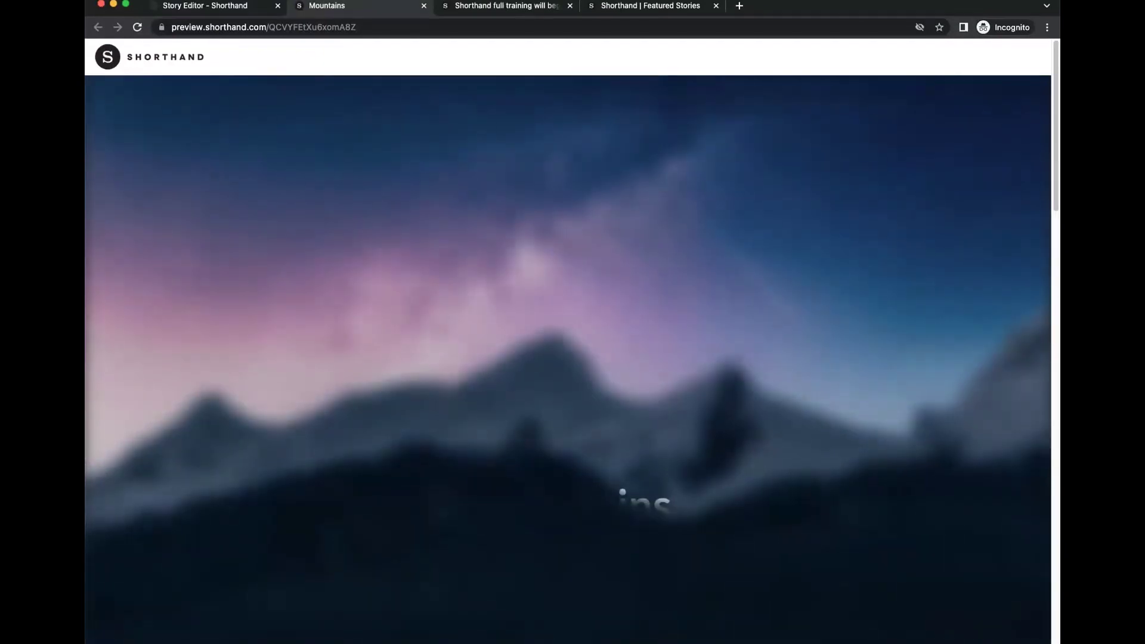
scroll(678, 363, down, 6)
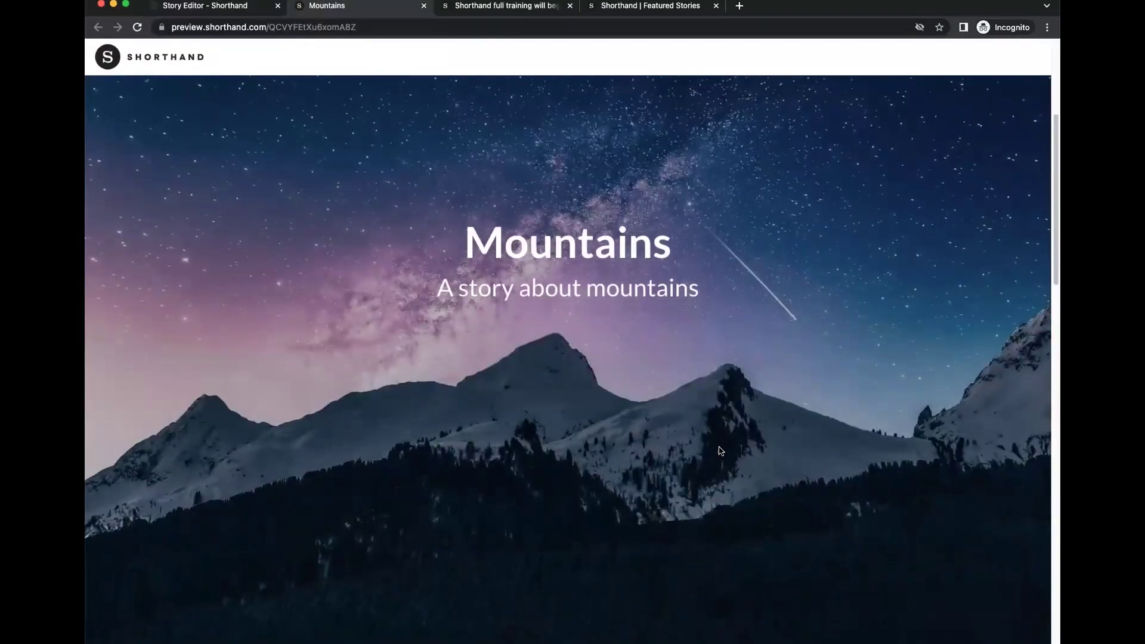
scroll(720, 451, down, 15)
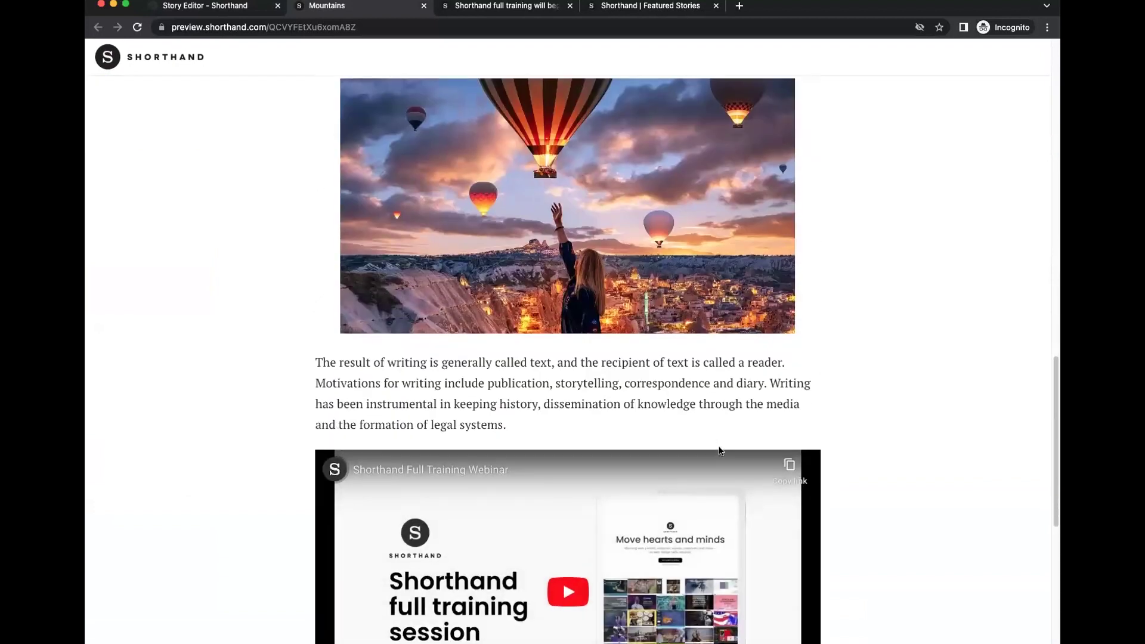
scroll(720, 451, down, 5)
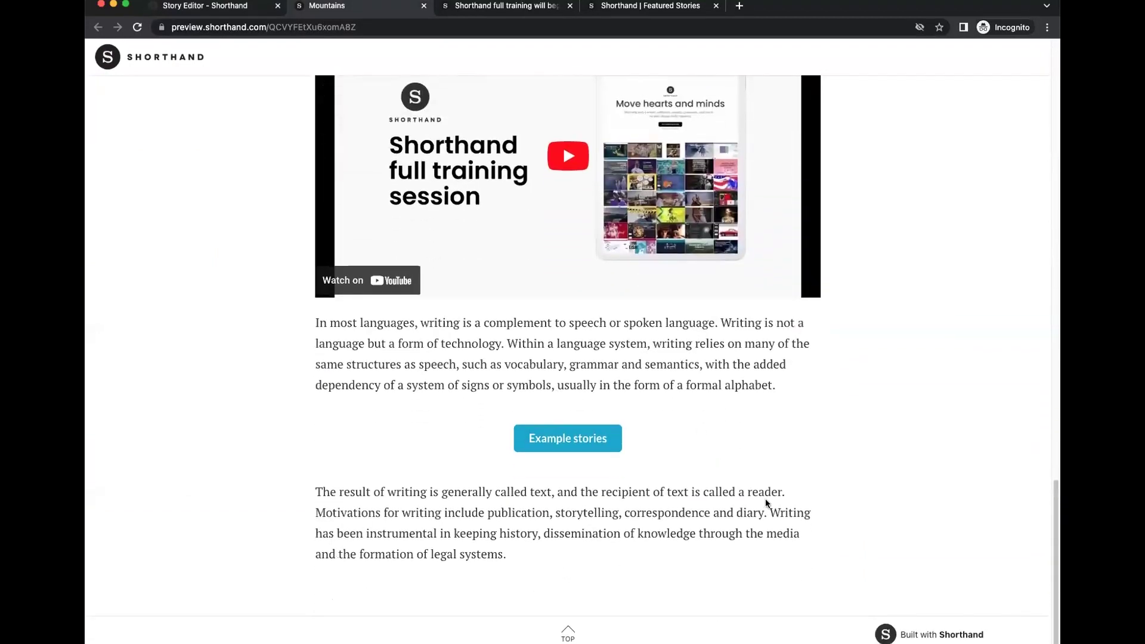
Swap the empty line for a 30% spacer above 'The result of writing' and recheck the preview.
click(232, 6)
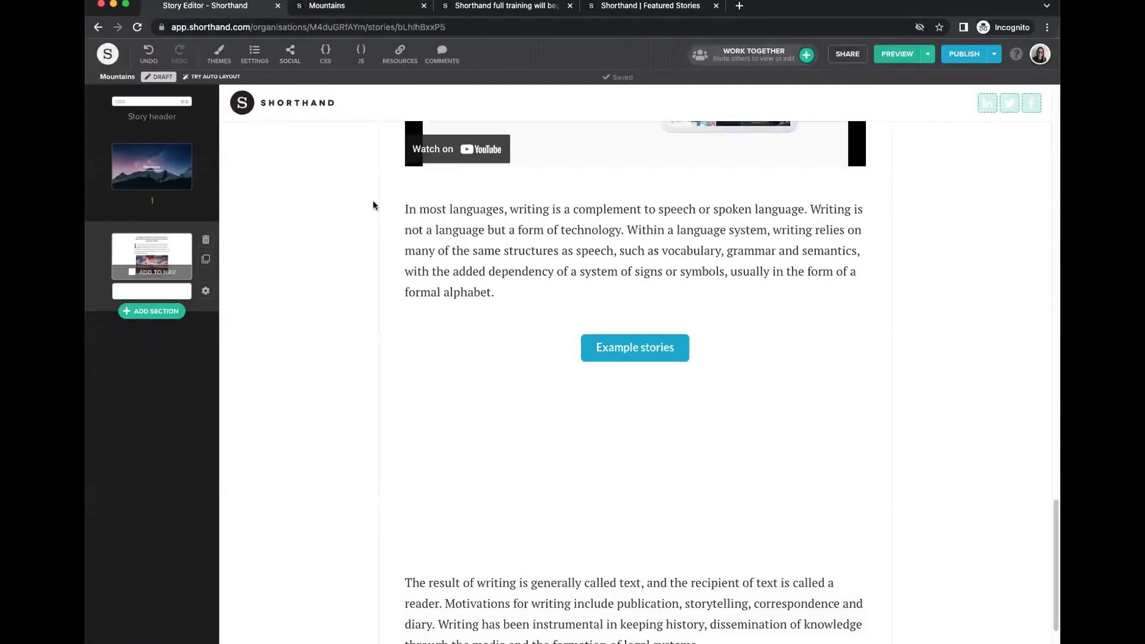
click(480, 539)
click(959, 515)
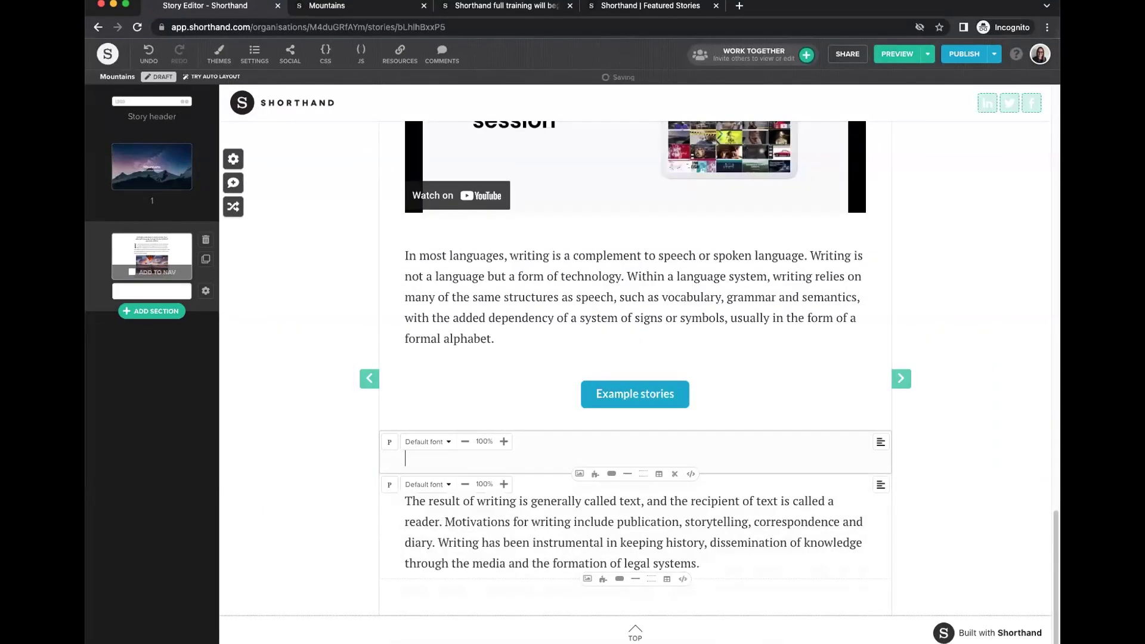
click(644, 474)
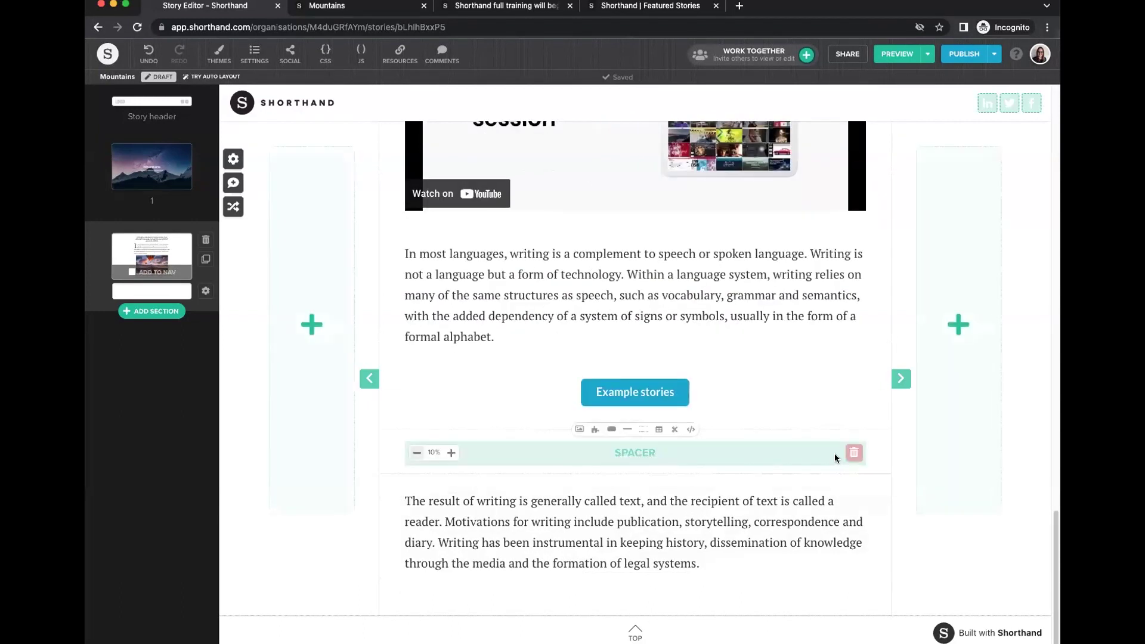
click(451, 452)
click(452, 452)
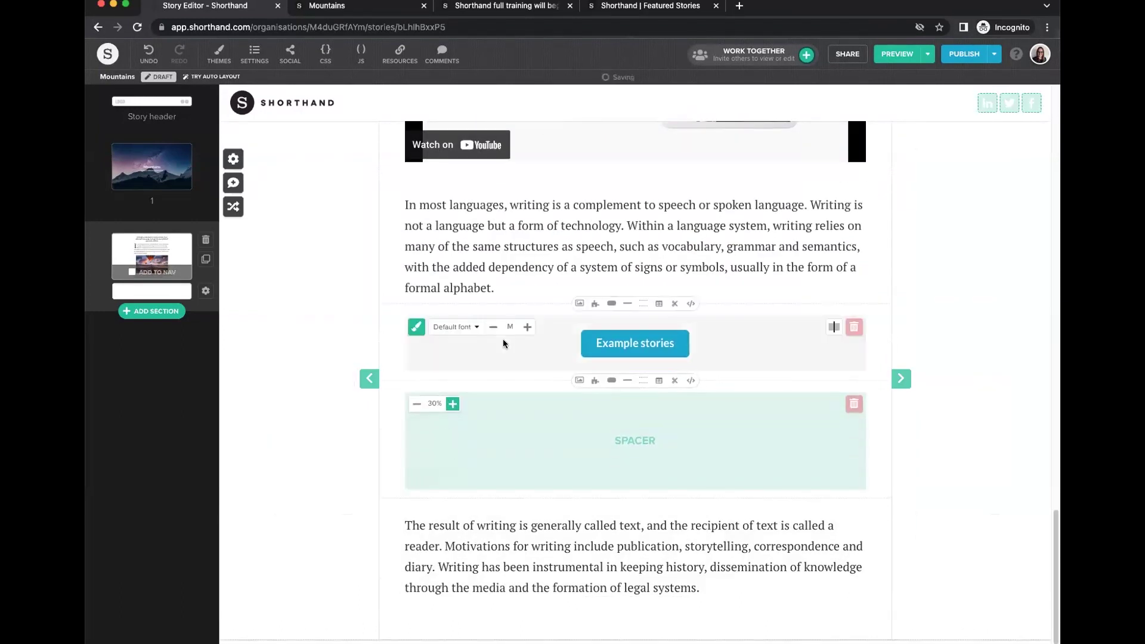
click(370, 13)
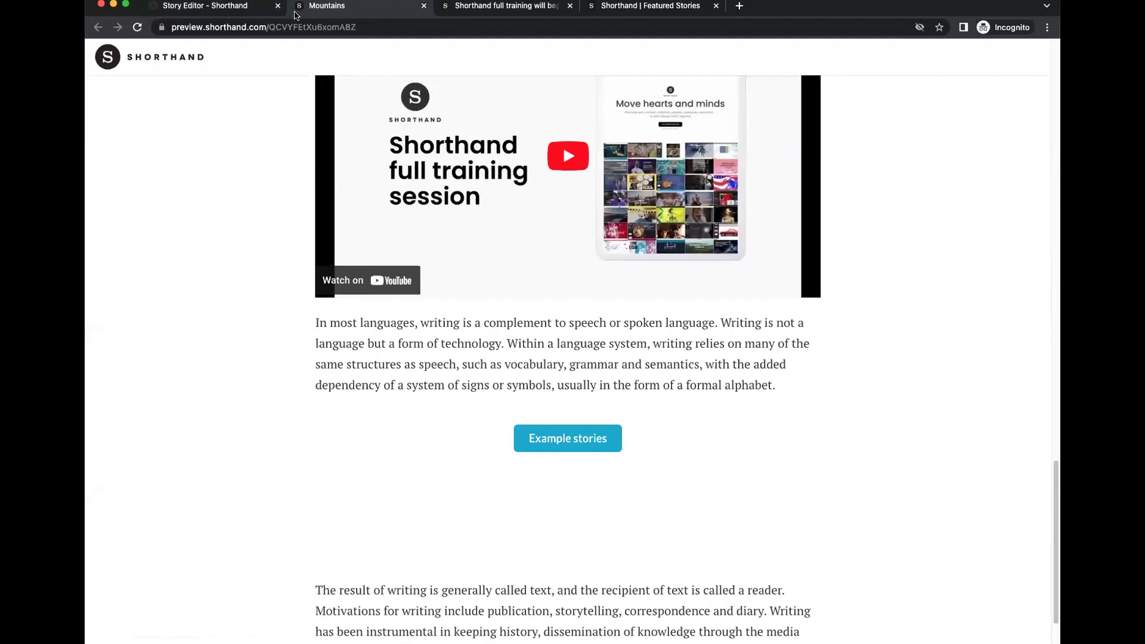
Close the Mountains preview tab to get back to the story editor.
click(256, 27)
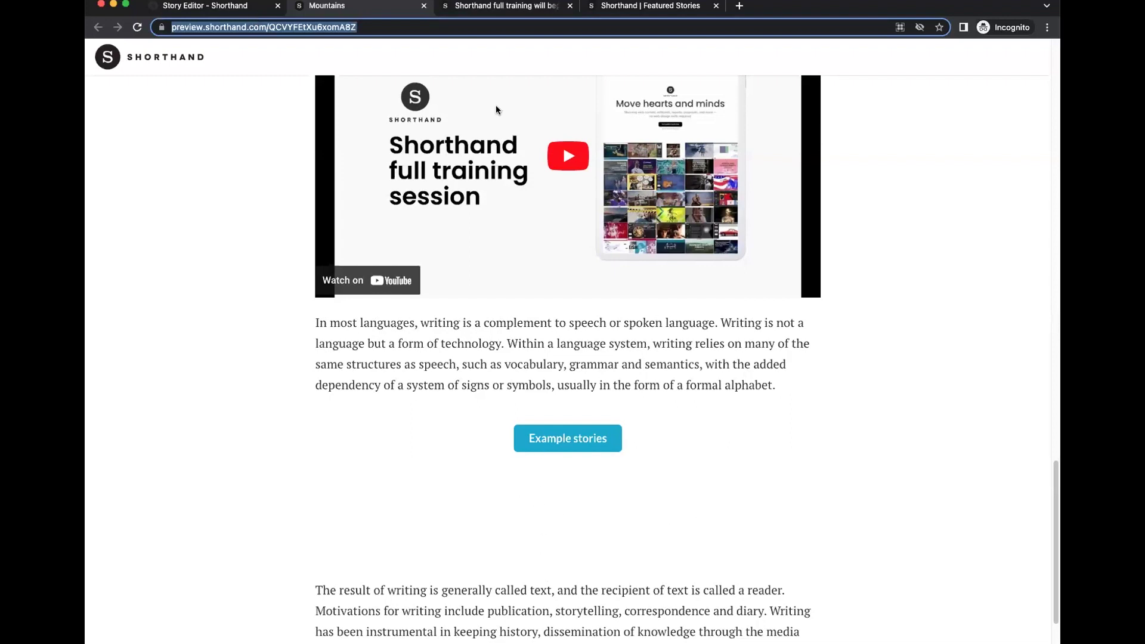
click(424, 6)
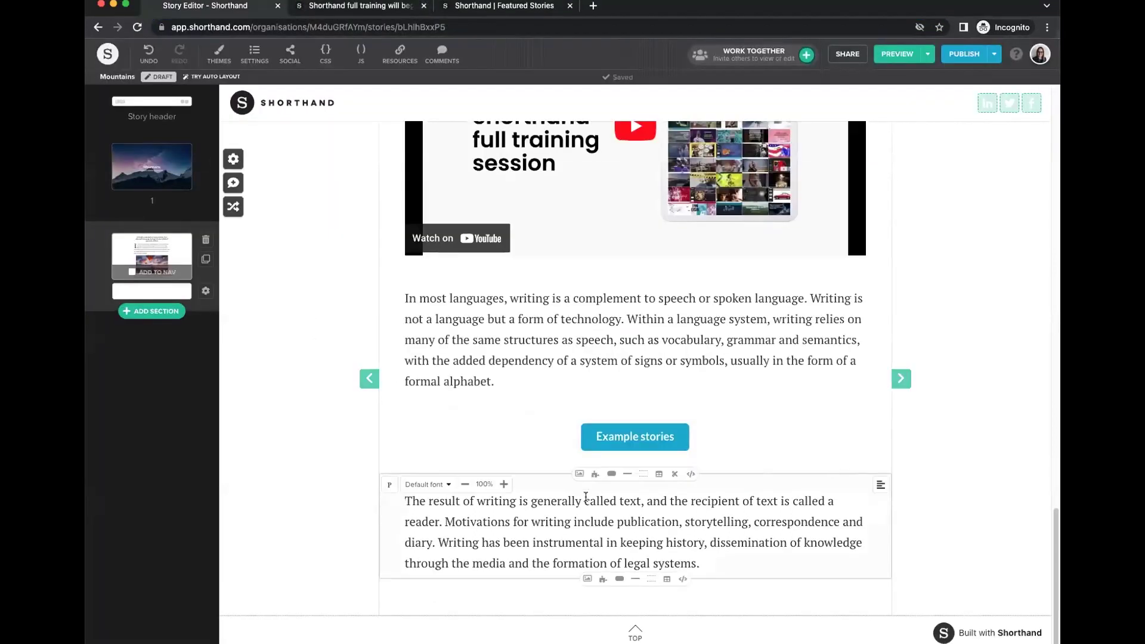
Insert and delete a test table, then split the section below the Example stories button.
click(659, 475)
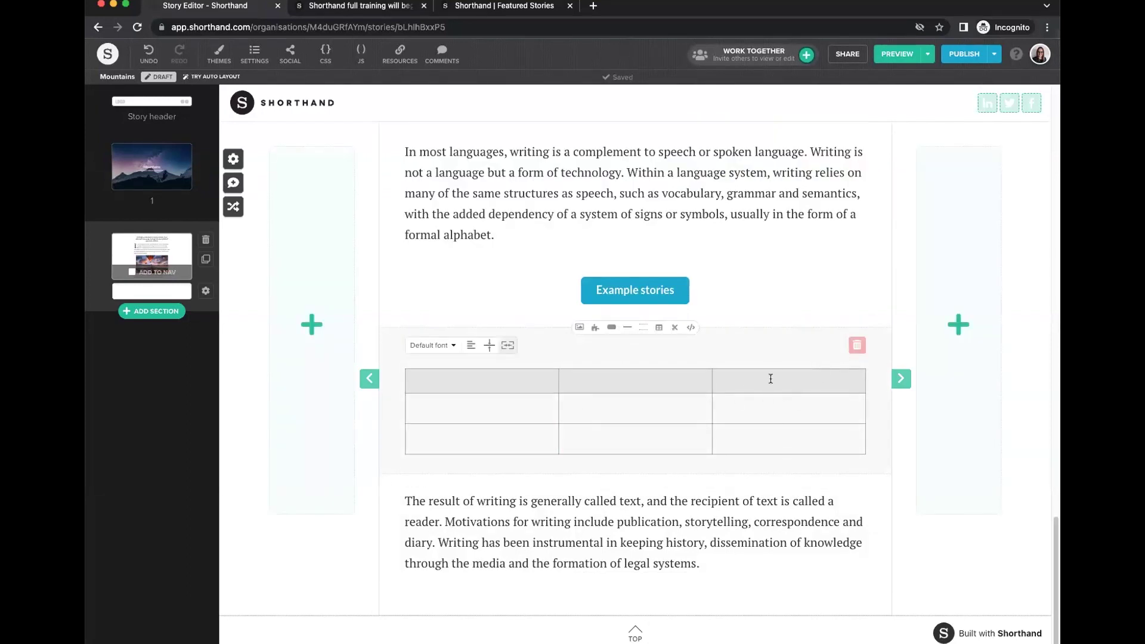
click(856, 346)
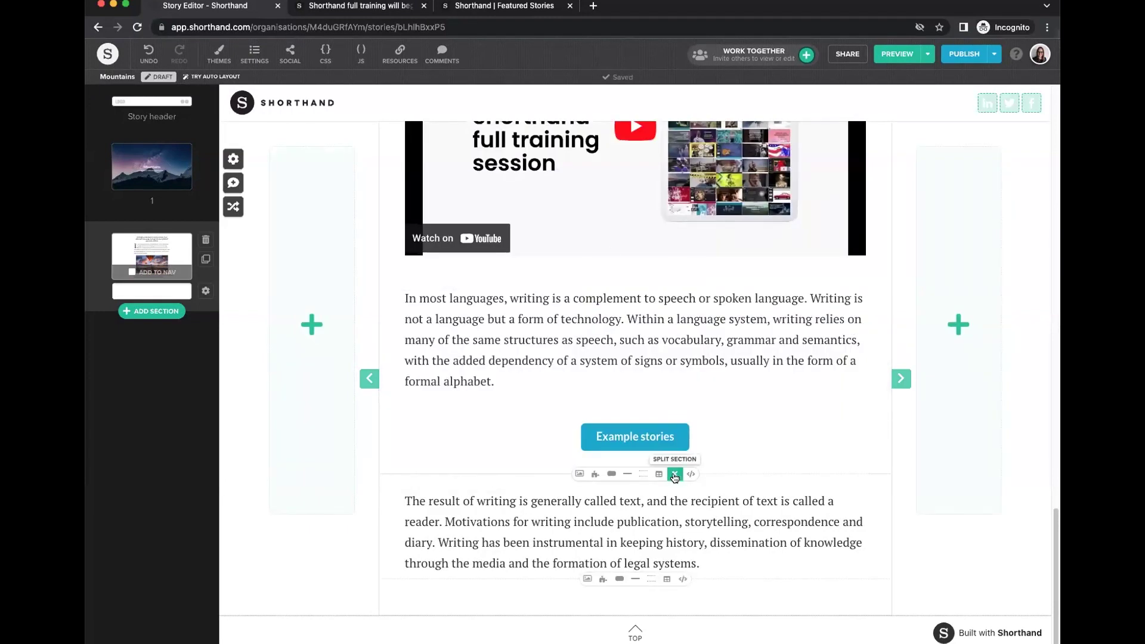
click(675, 476)
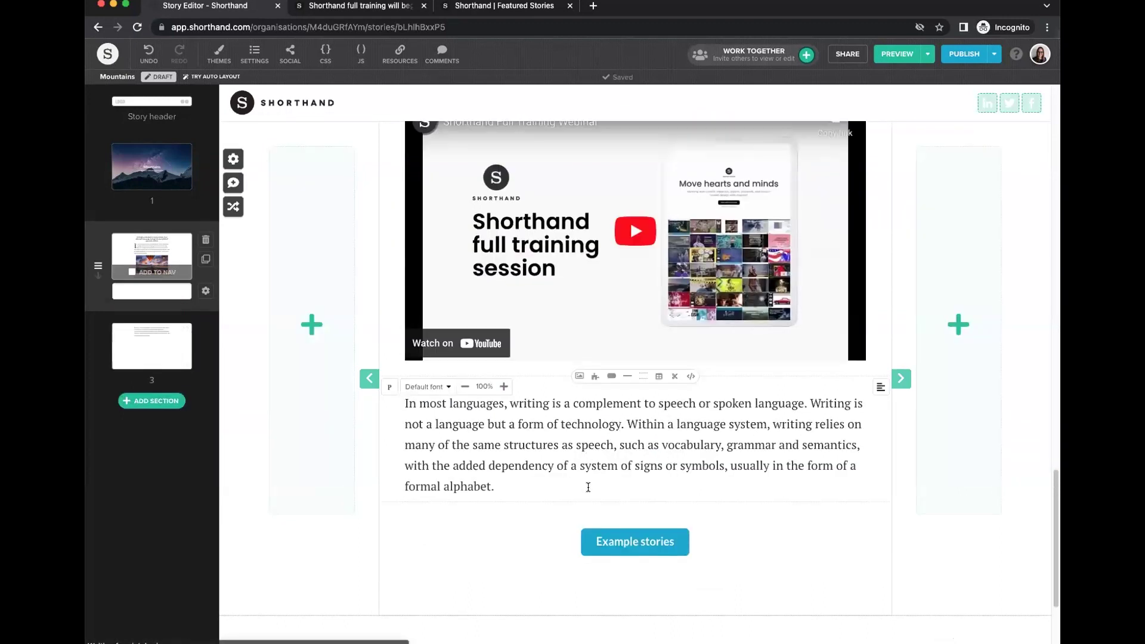
scroll(233, 453, down, 2)
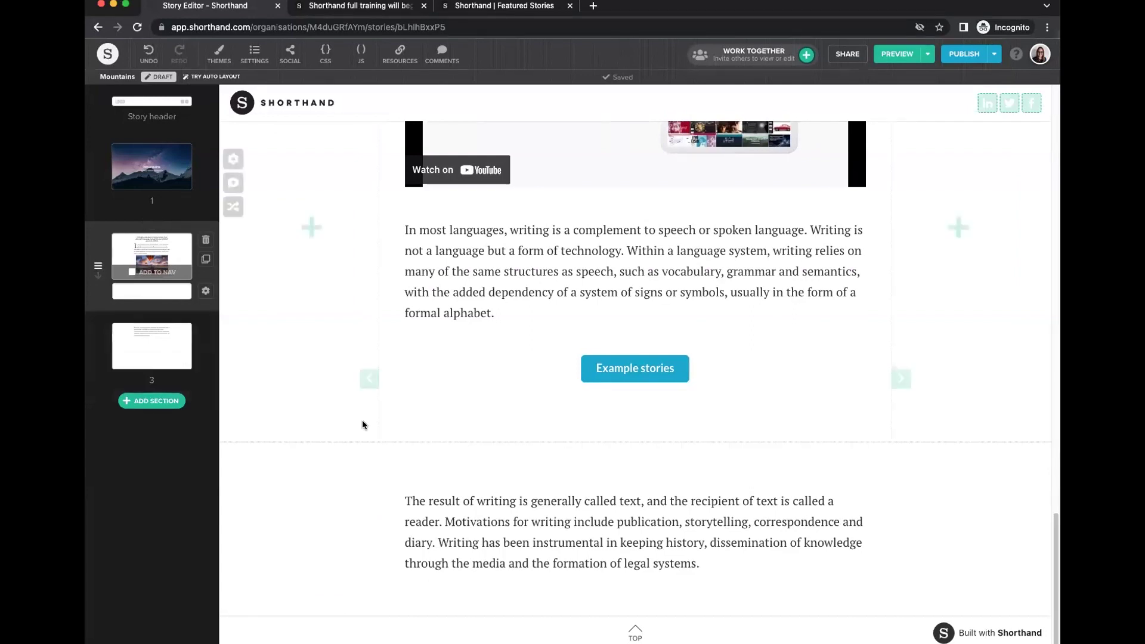
Convert the third section to Text Over Media and scroll to review its car photo background.
click(233, 504)
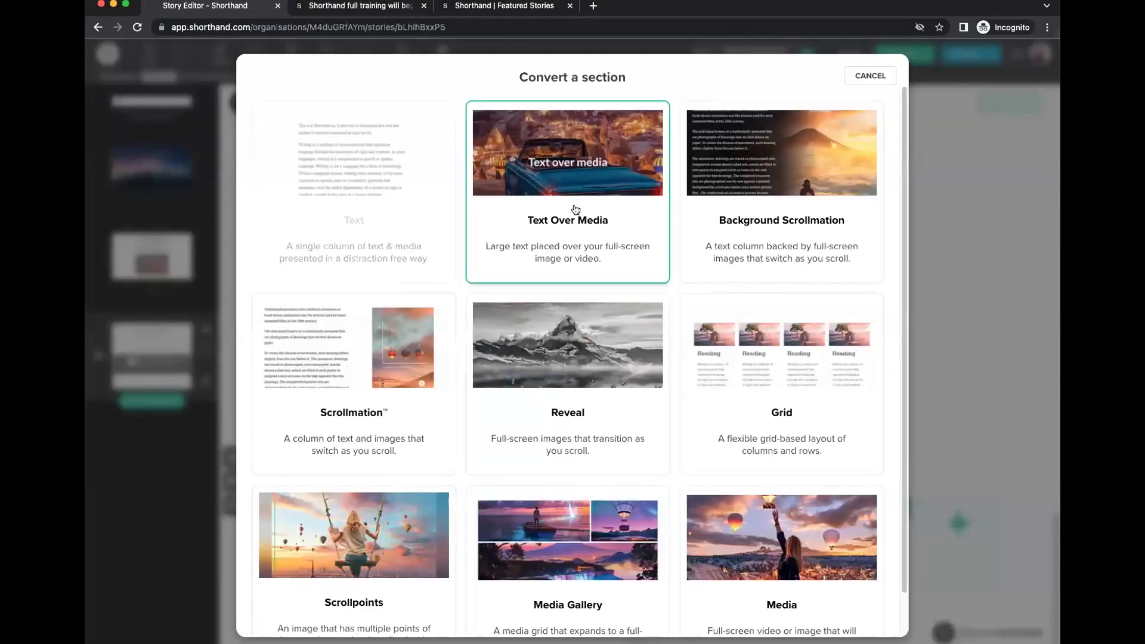
click(606, 278)
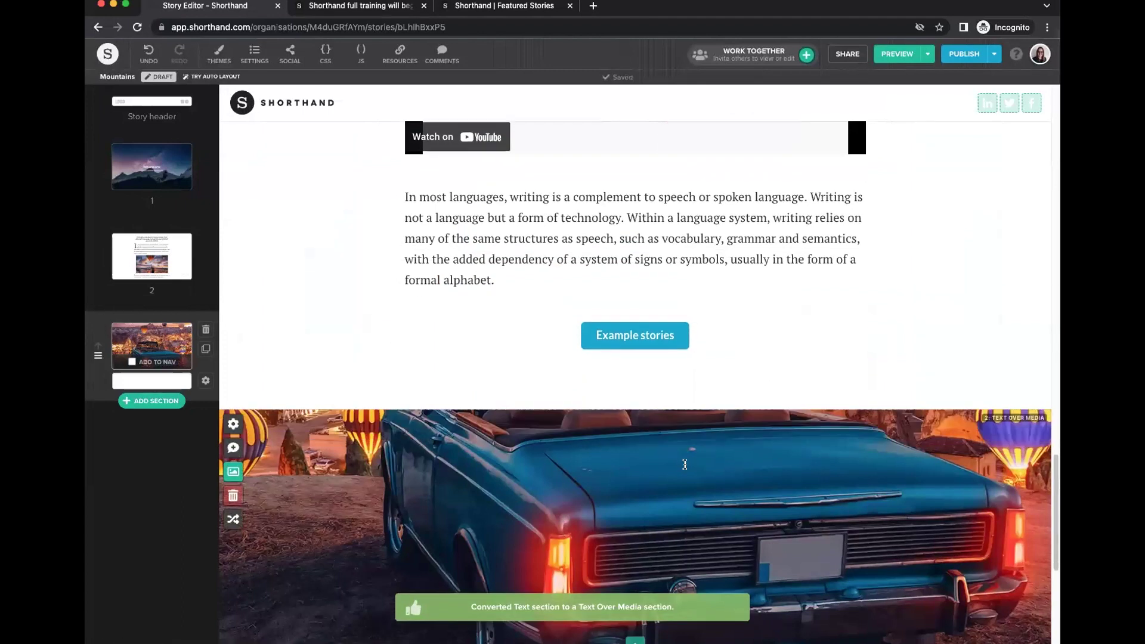
scroll(714, 398, up, 2)
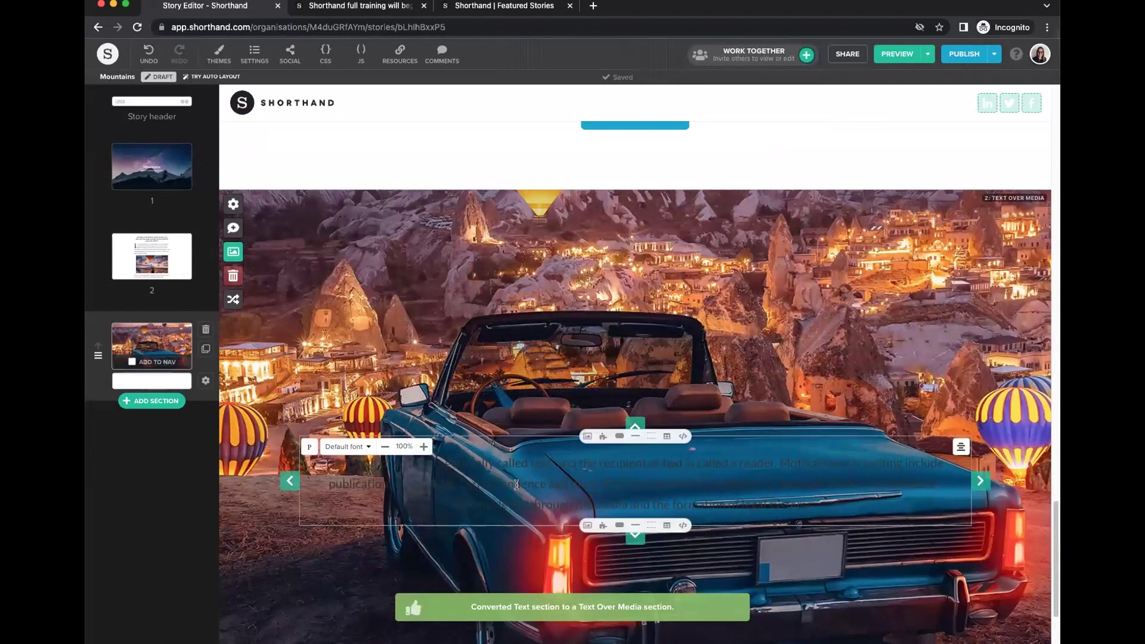
scroll(588, 431, up, 2)
scroll(589, 431, up, 3)
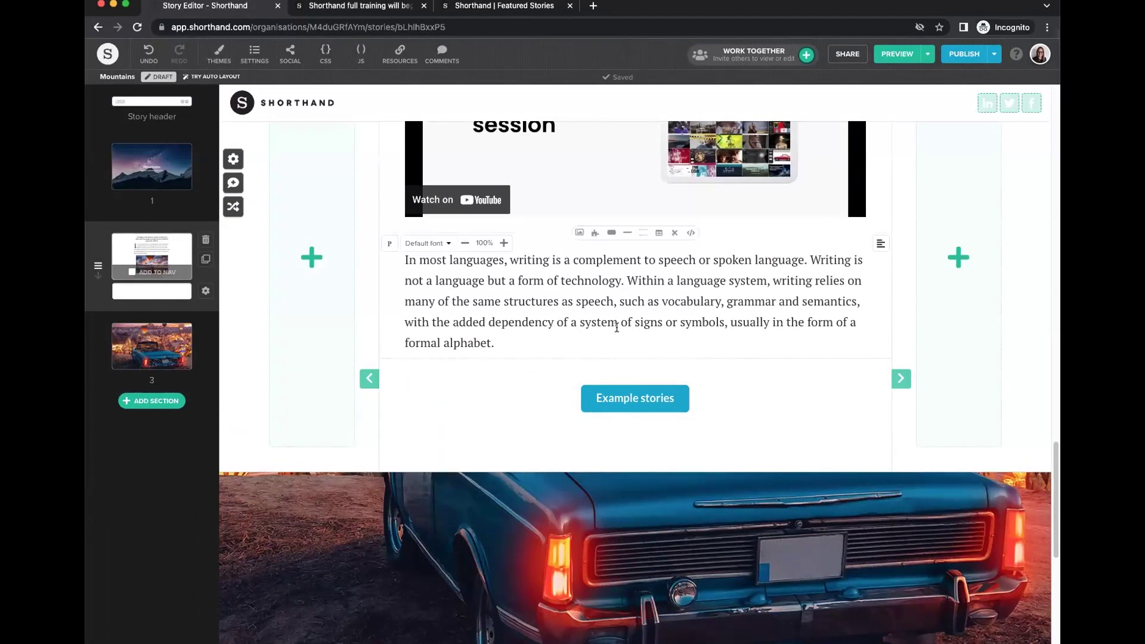
scroll(601, 424, down, 5)
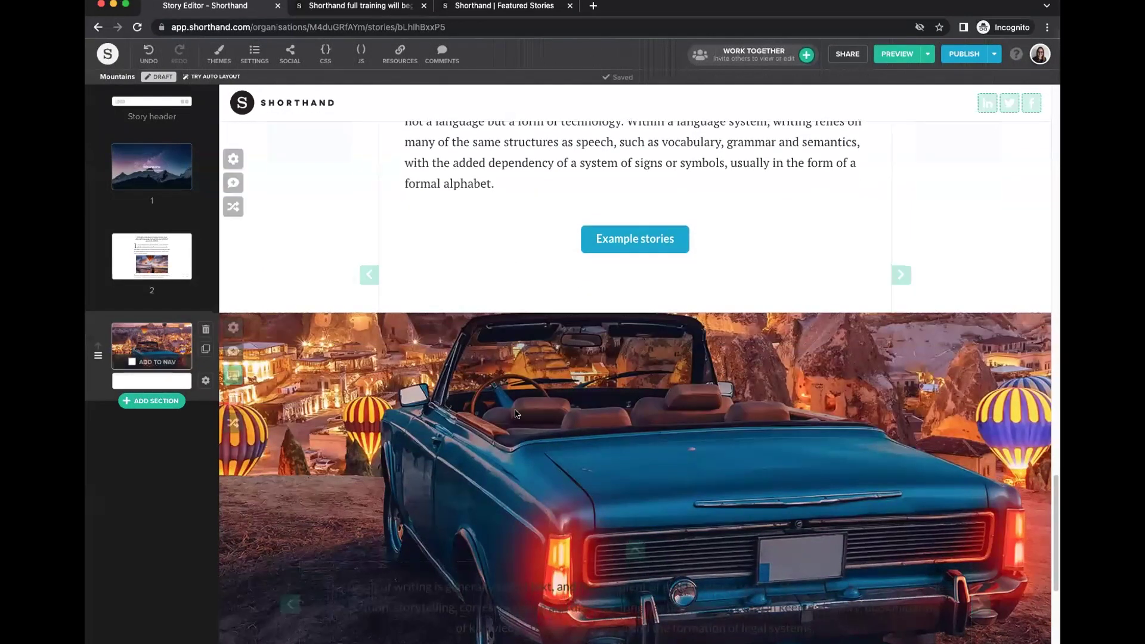
scroll(636, 381, down, 3)
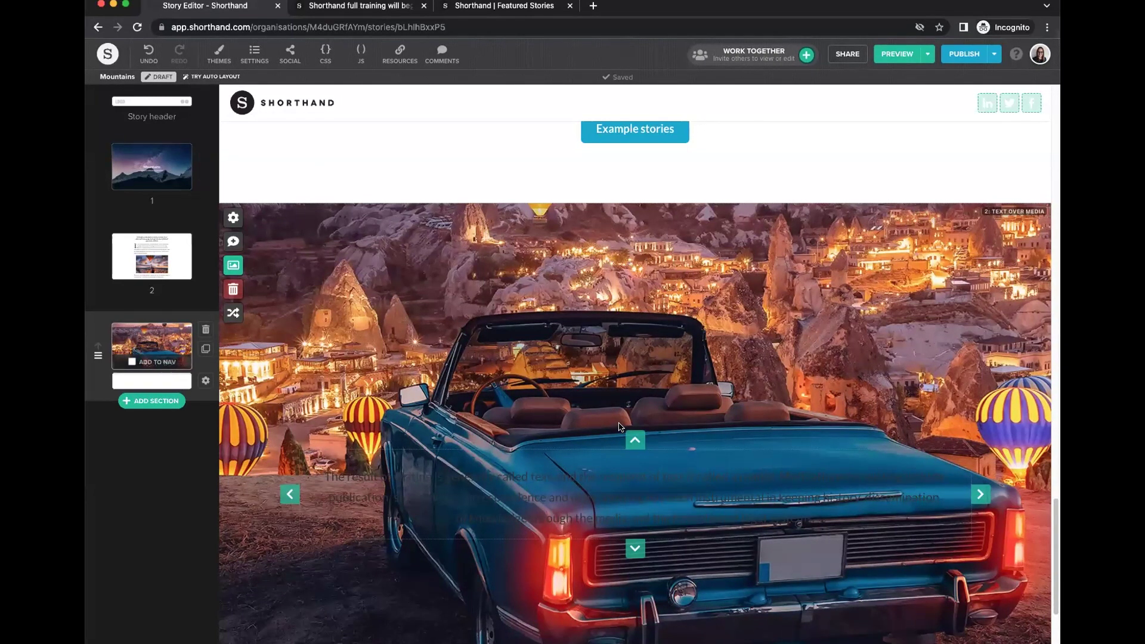
Undo the Text Over Media conversion, then redo it to restore the car-and-balloons section.
click(146, 58)
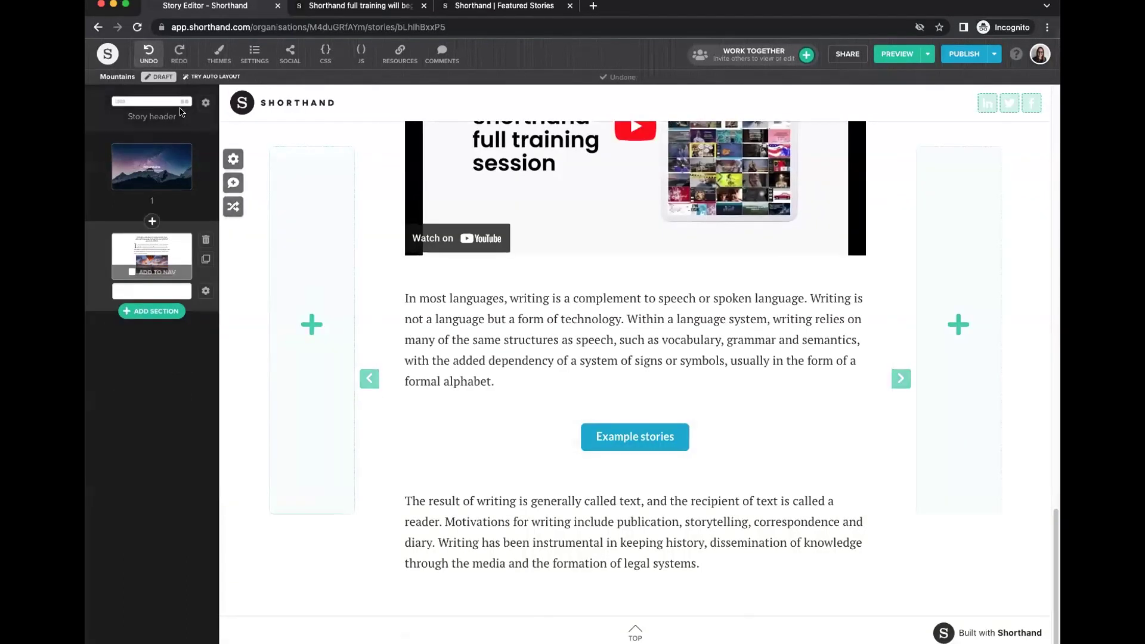
click(179, 54)
scroll(460, 430, down, 4)
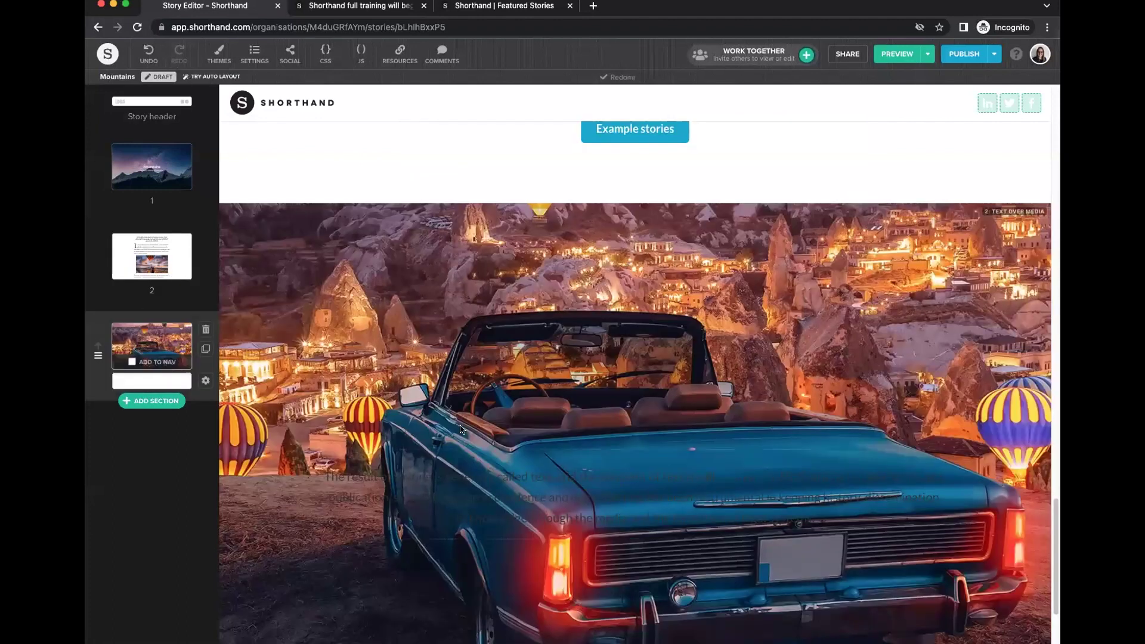
scroll(460, 429, down, 1)
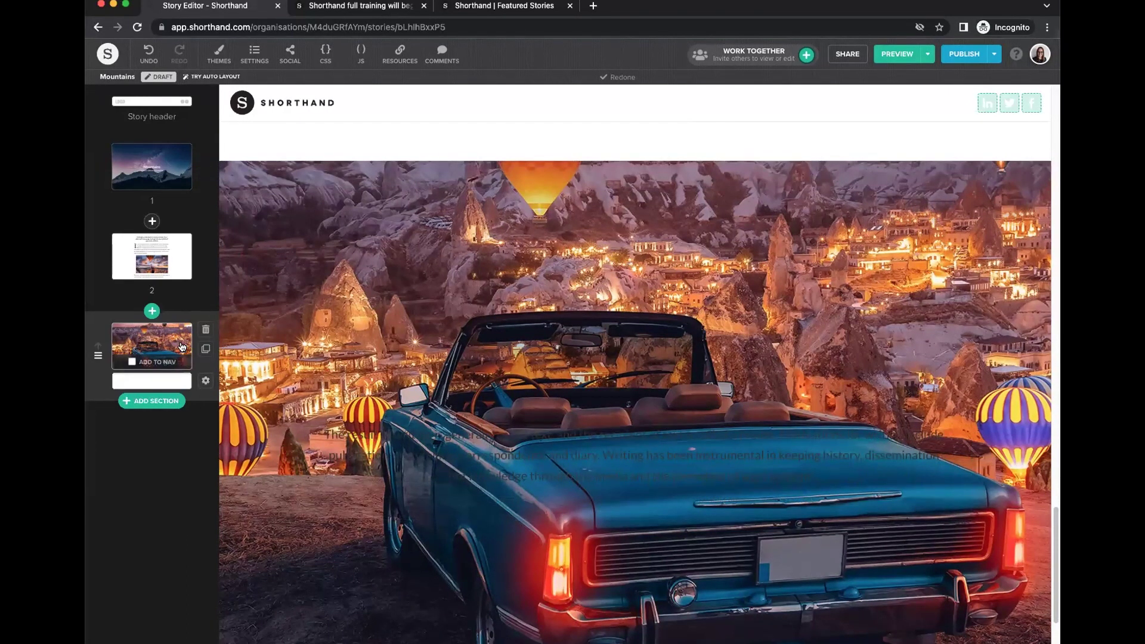
Raise the car section's overlay opacity to 60% and set its colour scheme to Dark.
click(206, 382)
mouse_move(491, 416)
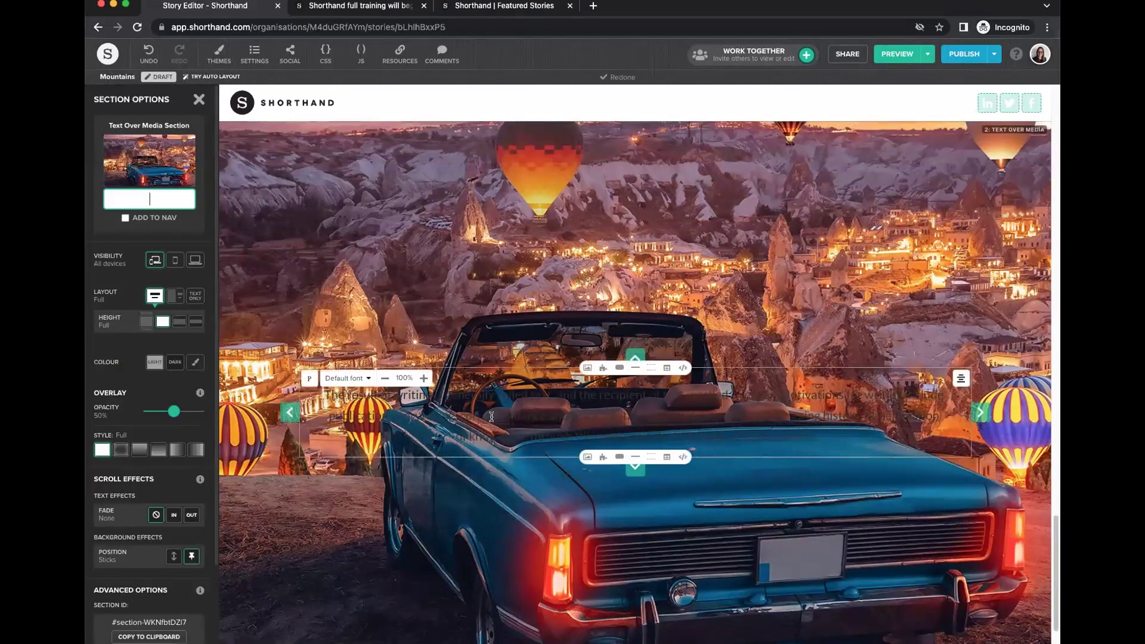
drag(174, 411, 179, 412)
click(175, 362)
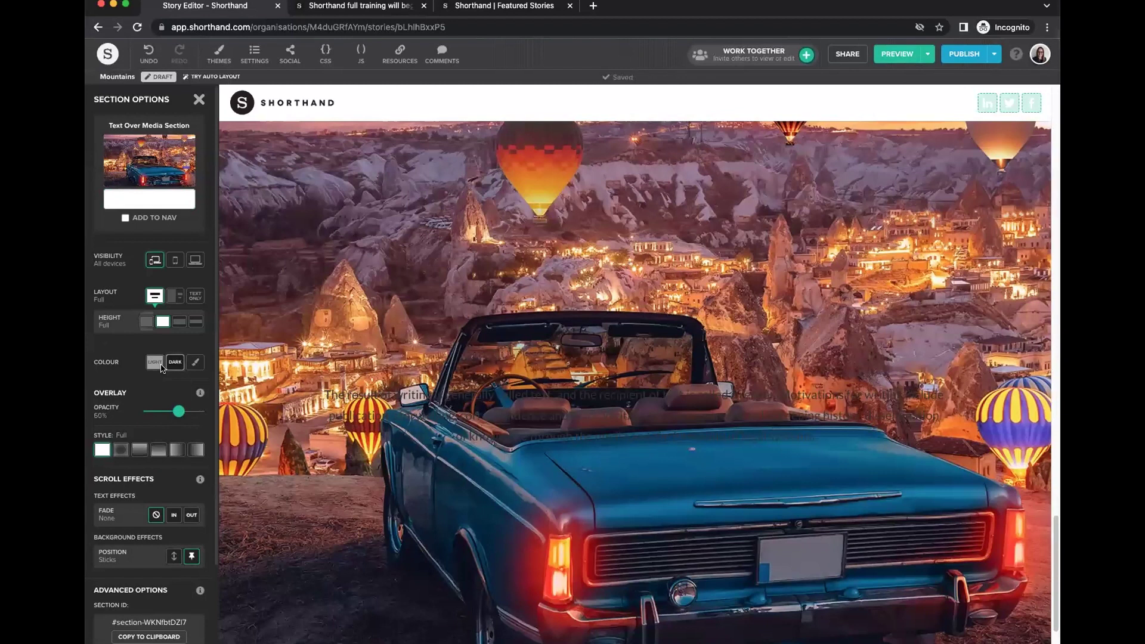
click(154, 363)
click(175, 364)
click(154, 364)
click(175, 364)
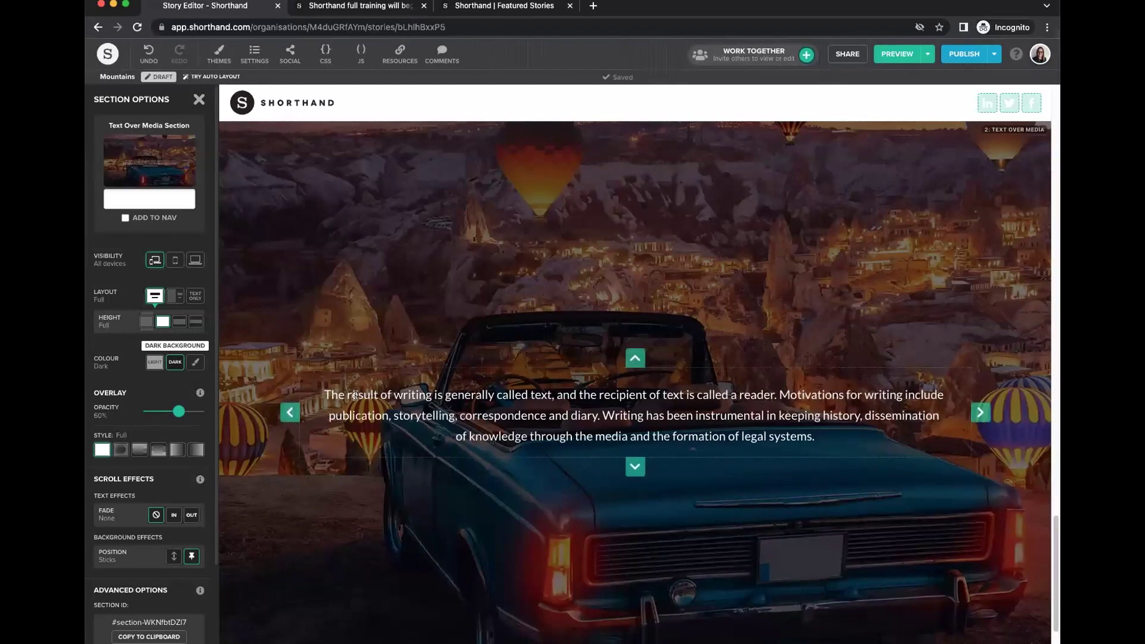
scroll(181, 494, down, 1)
scroll(181, 494, down, 3)
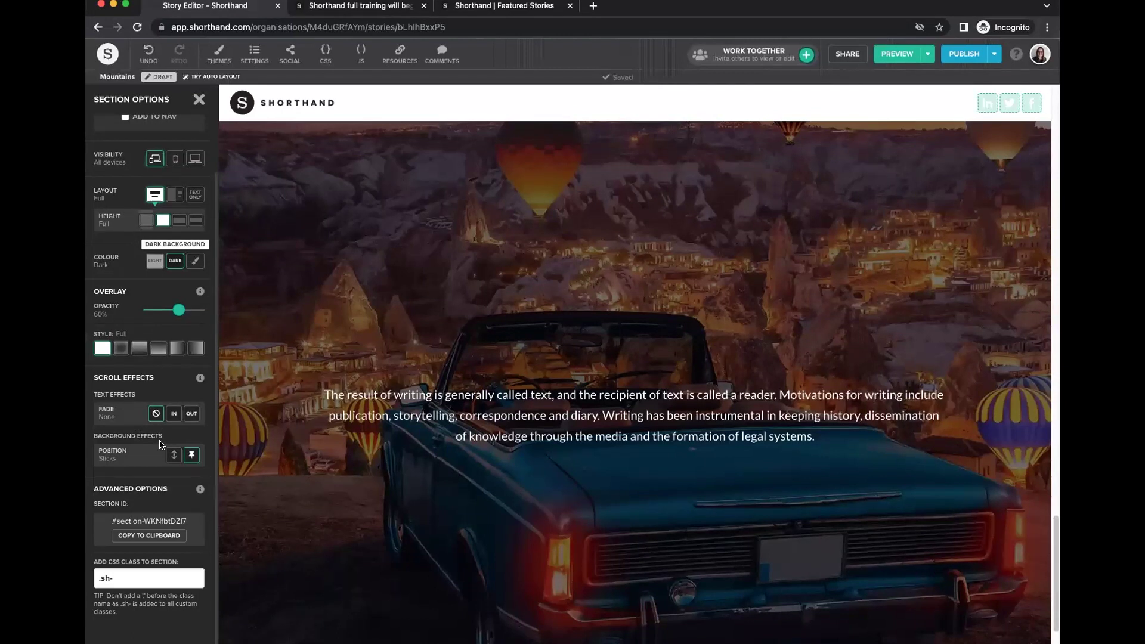
scroll(161, 444, up, 1)
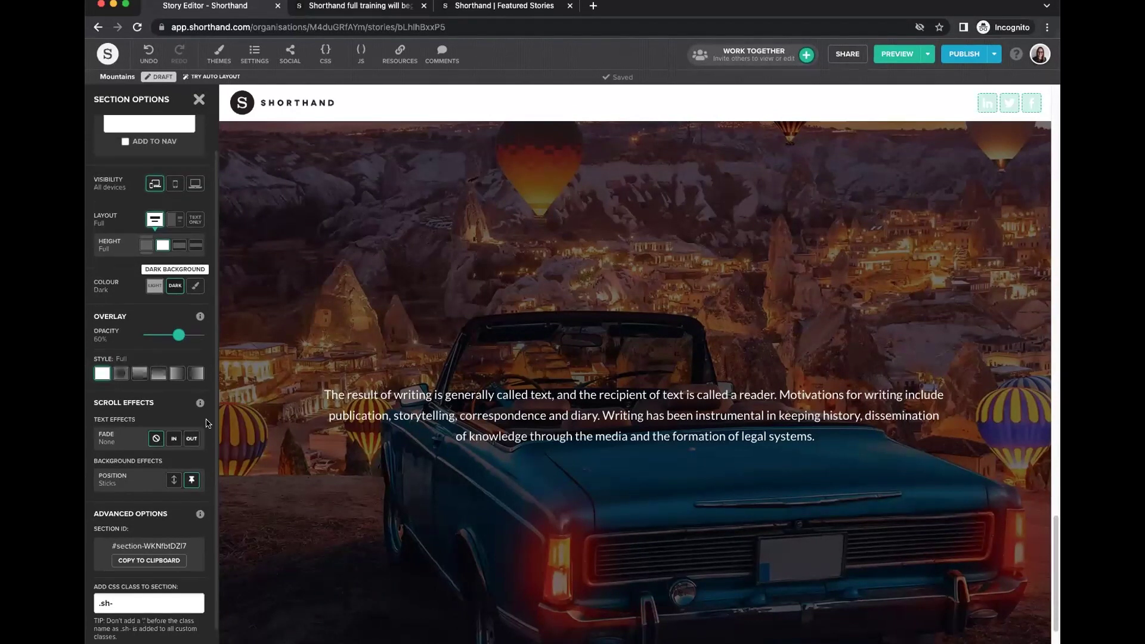
Check the custom colour options, keep the Dark scheme, and close Section Options.
click(195, 285)
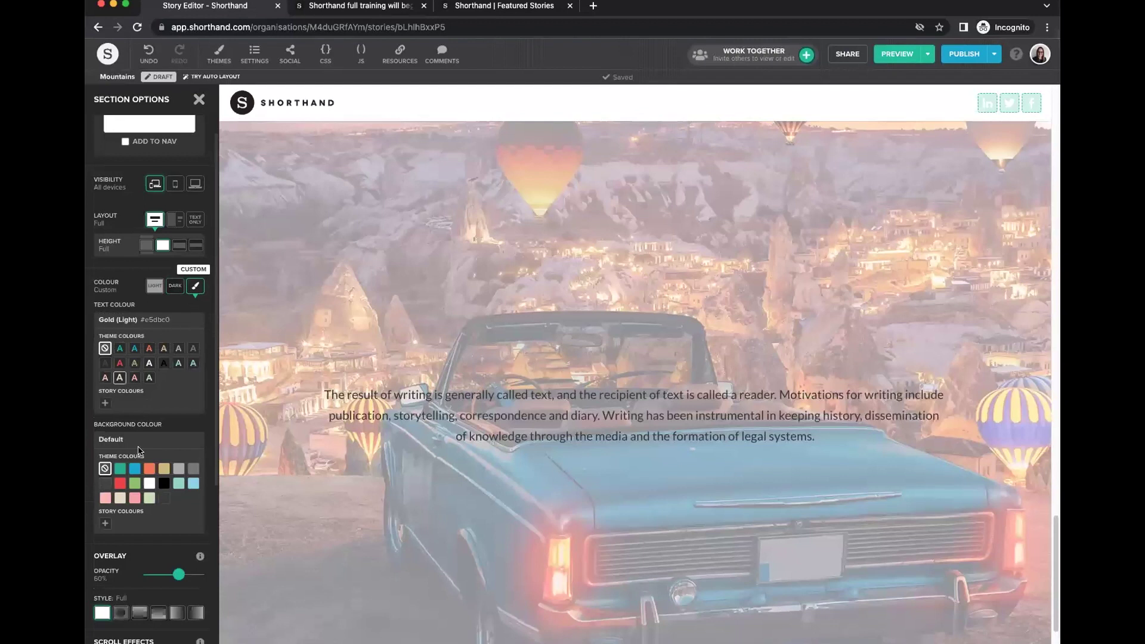
click(175, 286)
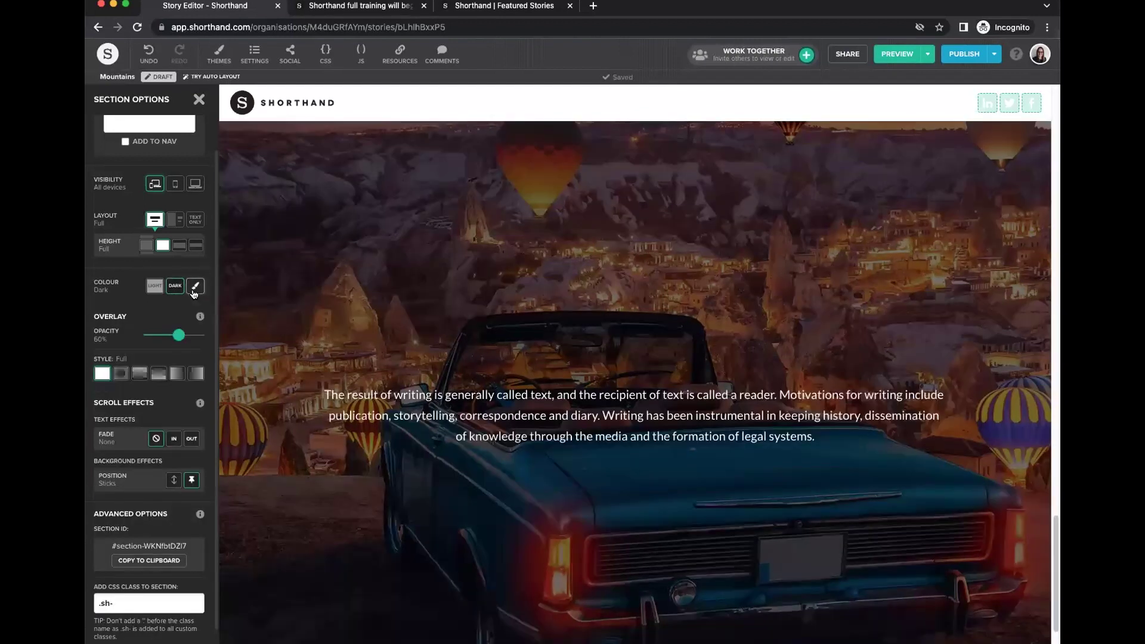
click(195, 285)
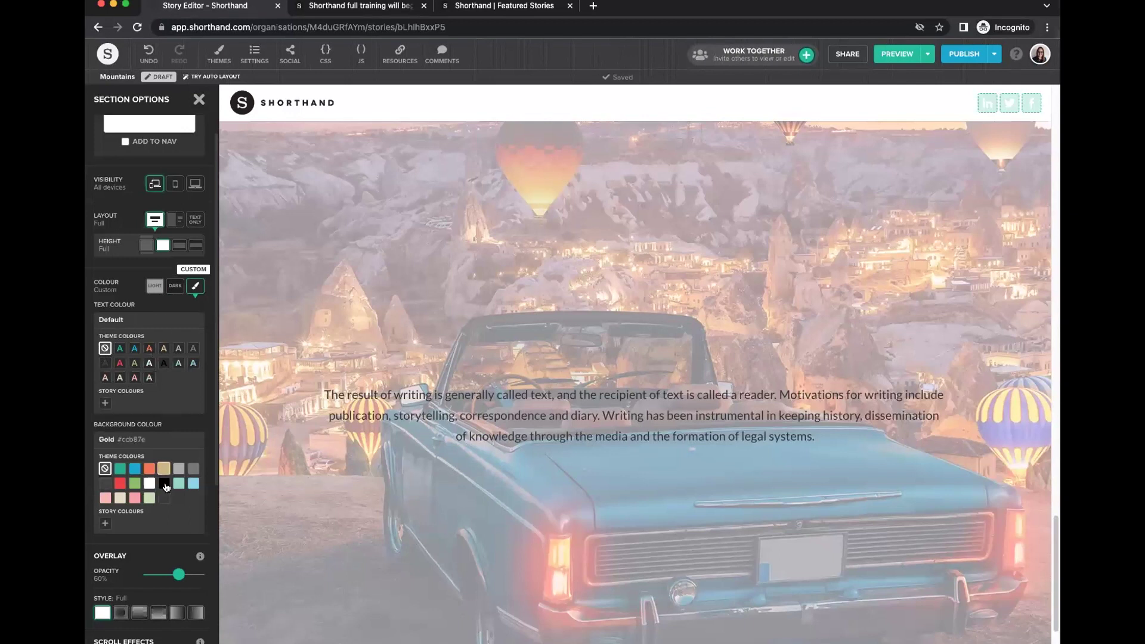
mouse_move(315, 388)
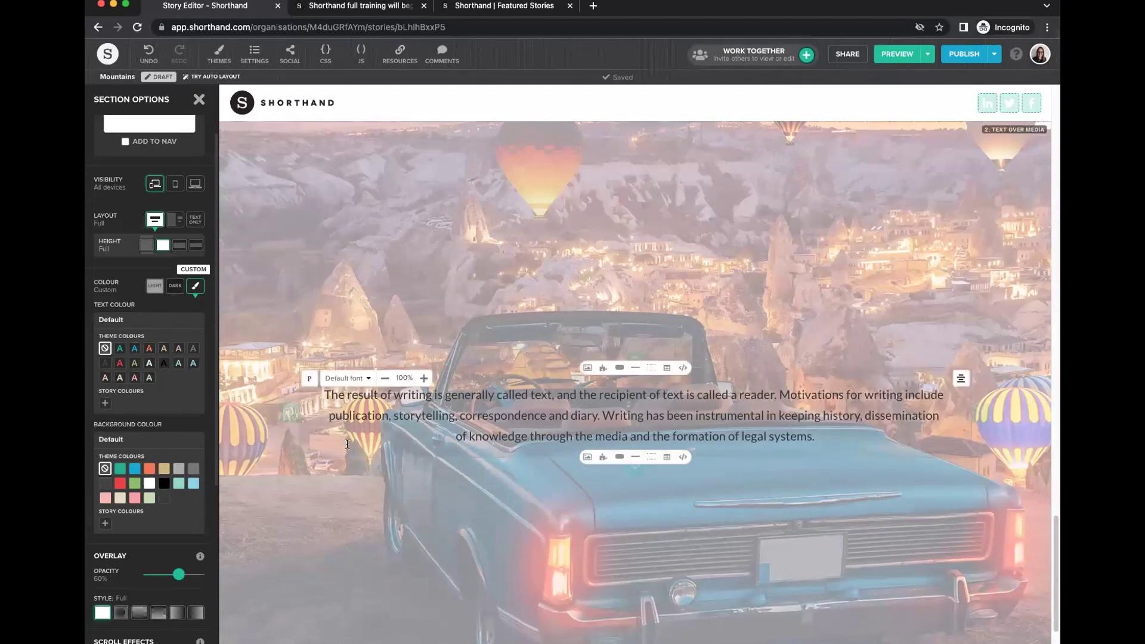
key(Escape)
click(206, 382)
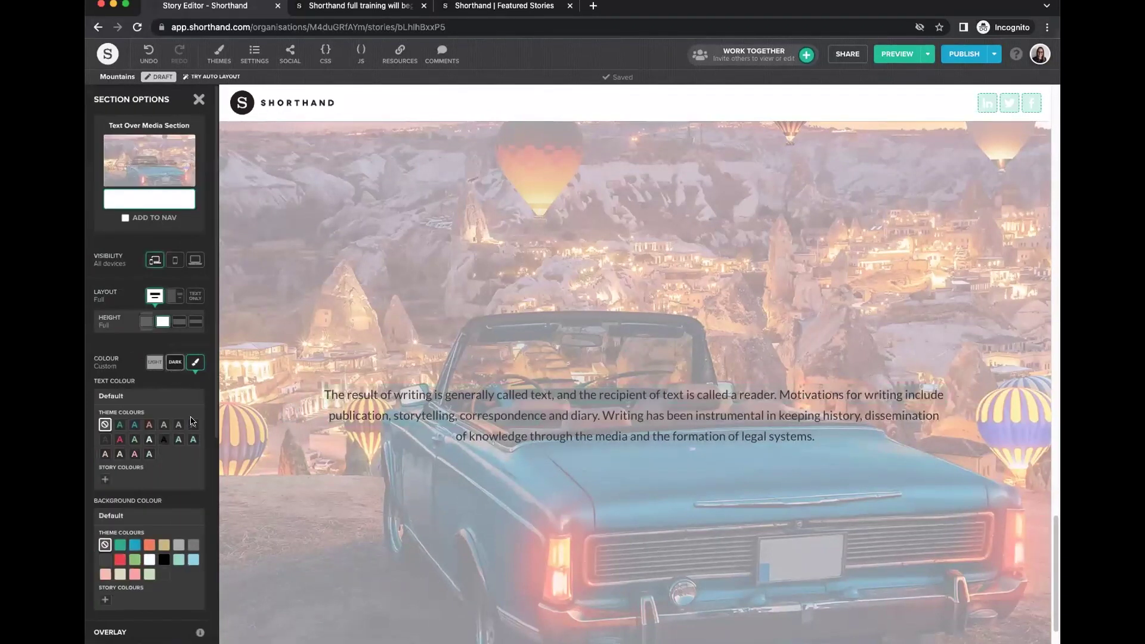
key(Escape)
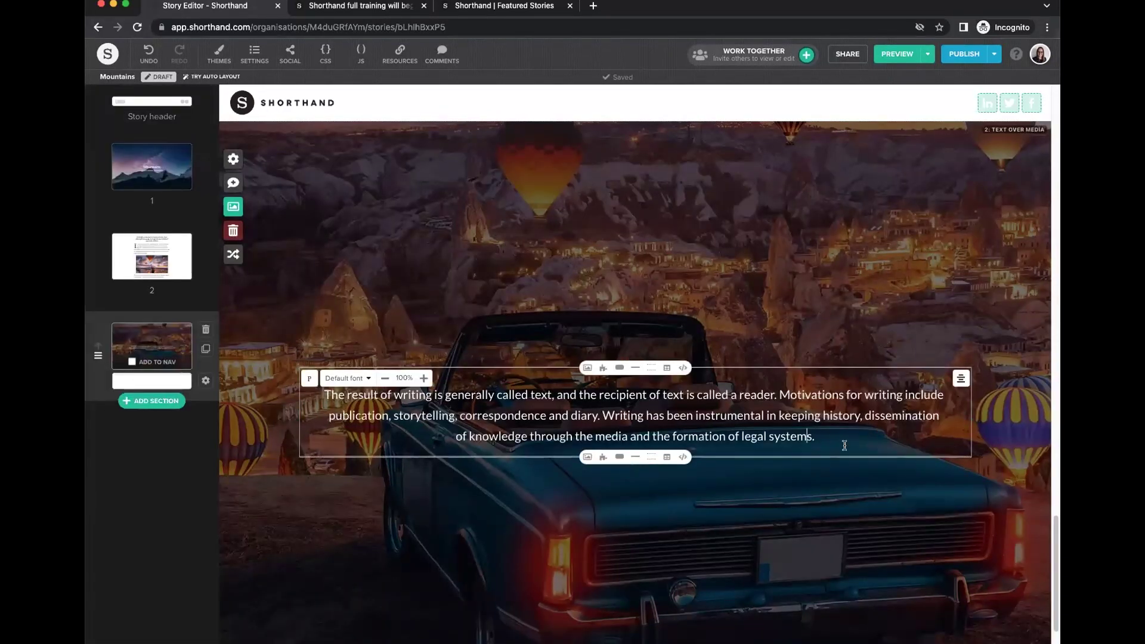
Make the car section's paragraph an H4 heading.
click(403, 393)
triple_click(403, 394)
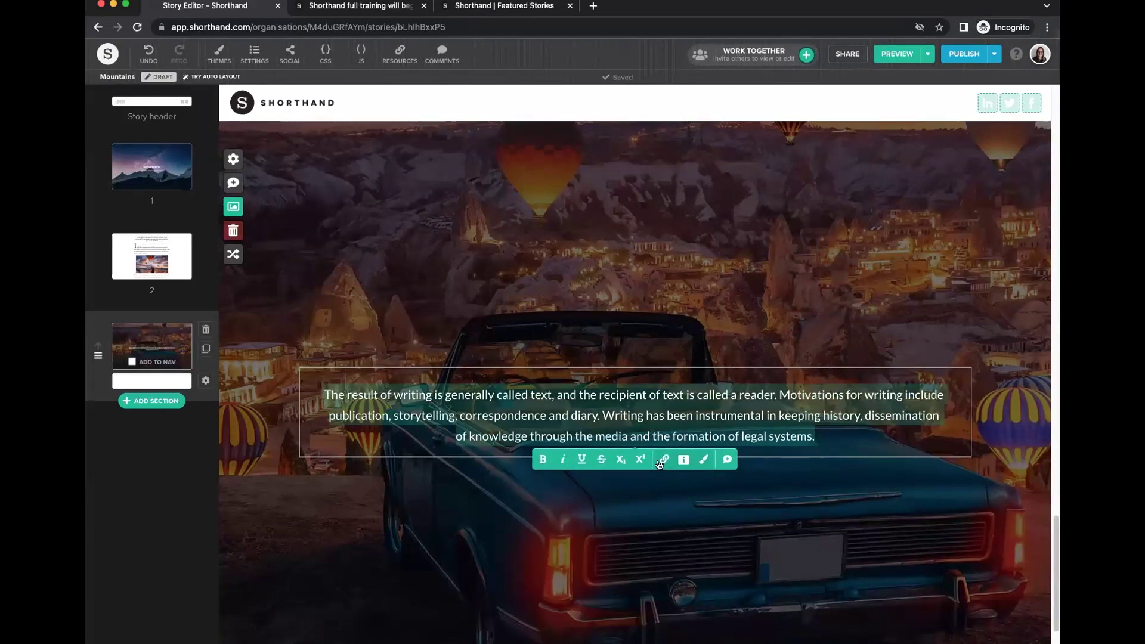
click(704, 459)
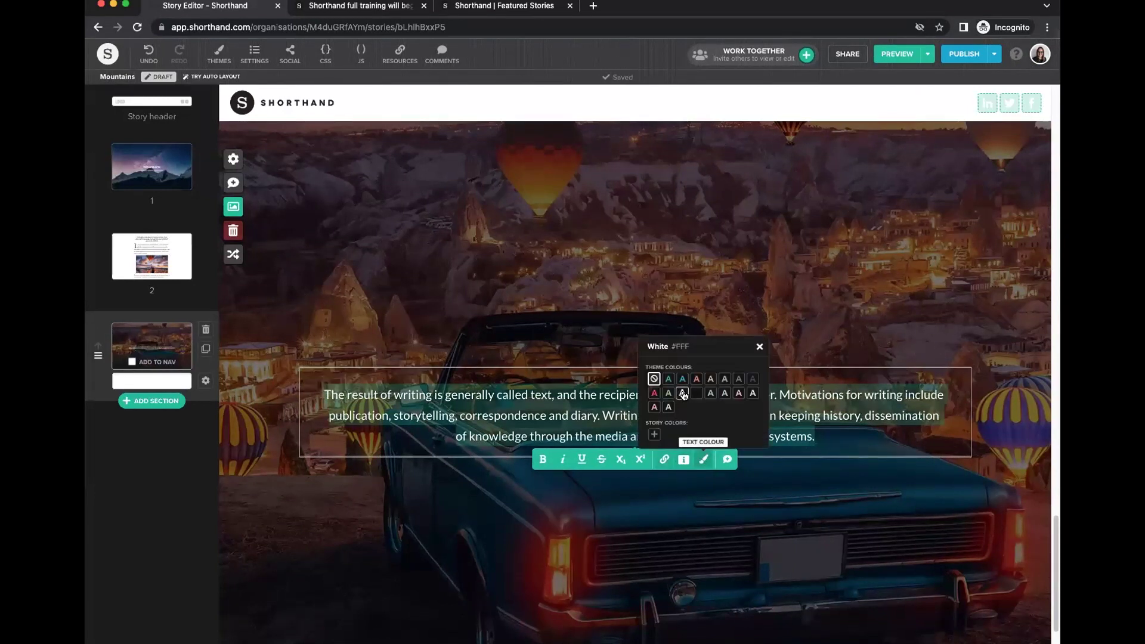
click(541, 394)
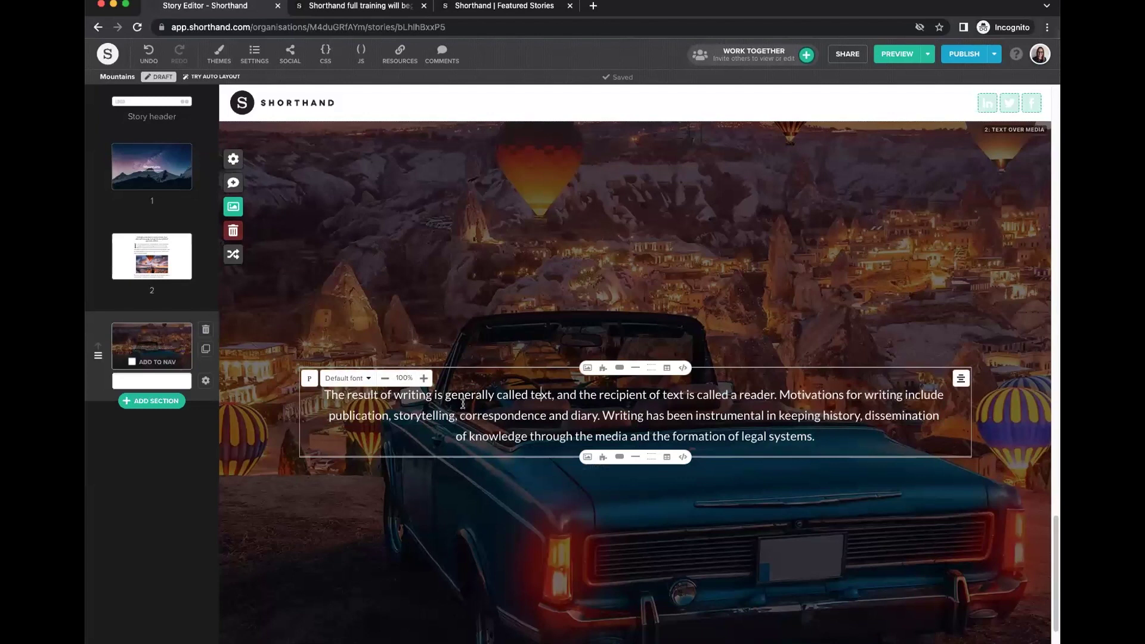
drag(316, 394, 410, 394)
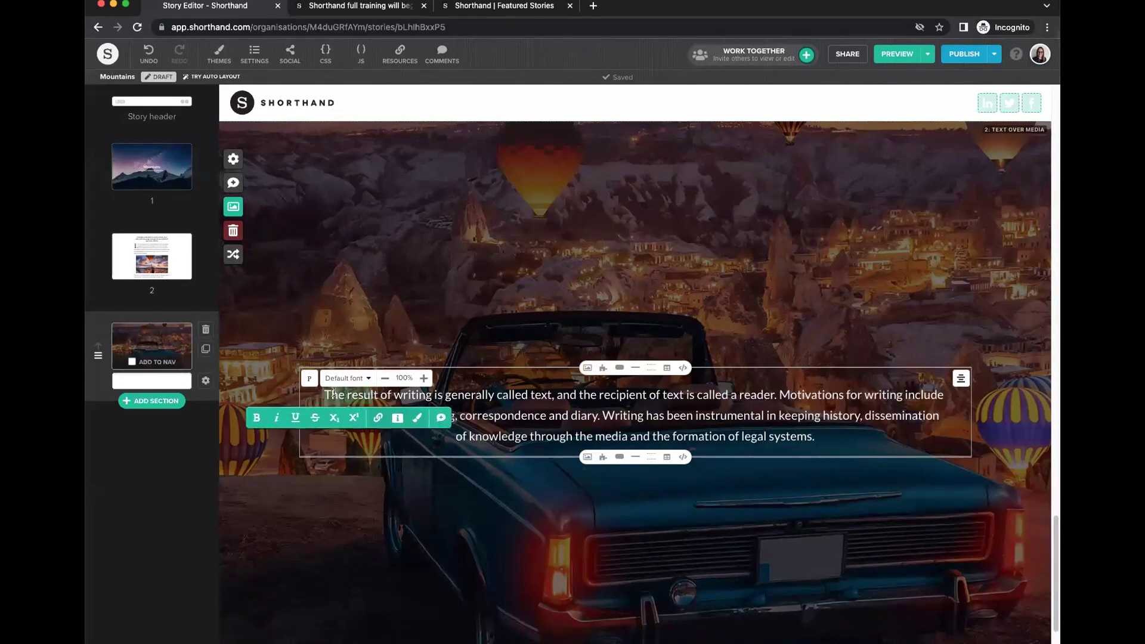
click(309, 380)
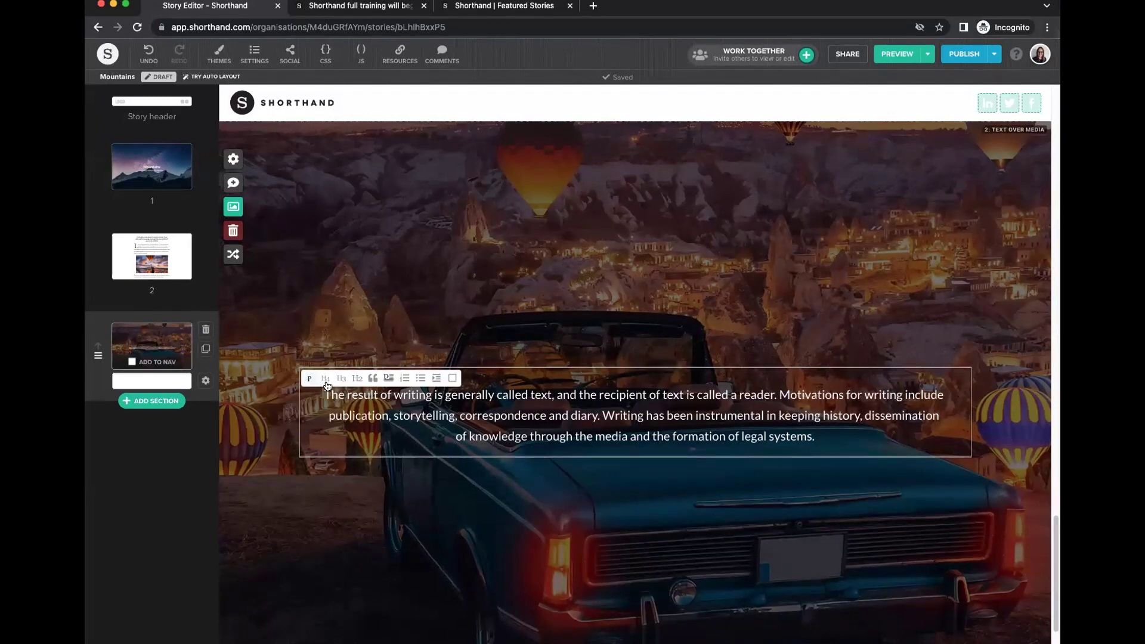
click(326, 377)
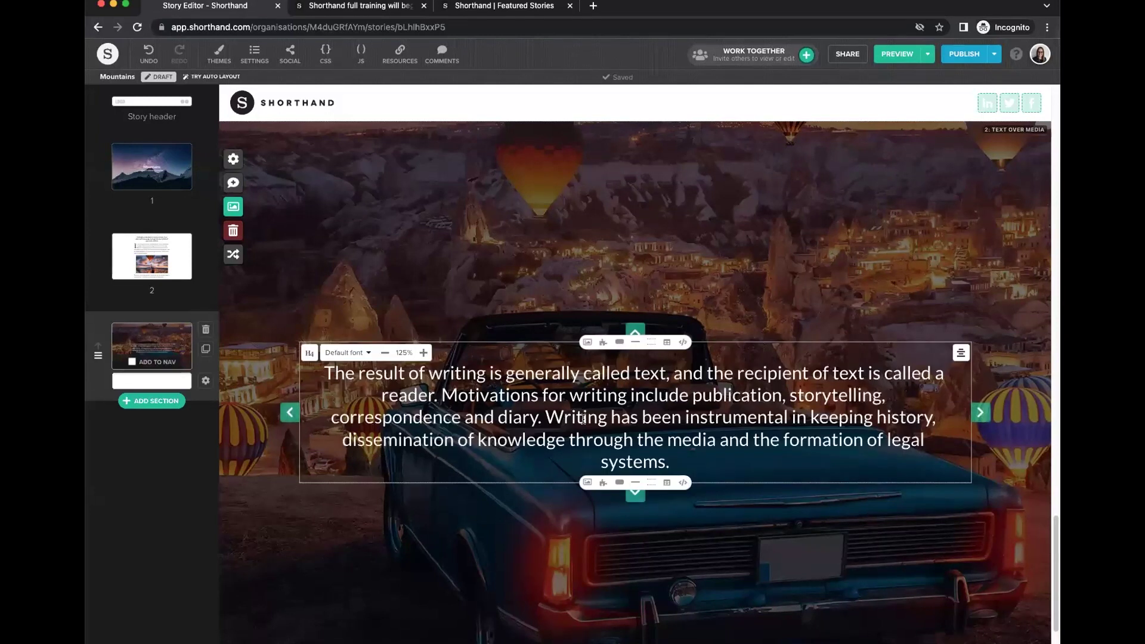
Delete the sentences after 'correspondence and diary.' and restyle the paragraph as a Quote.
drag(670, 463, 543, 416)
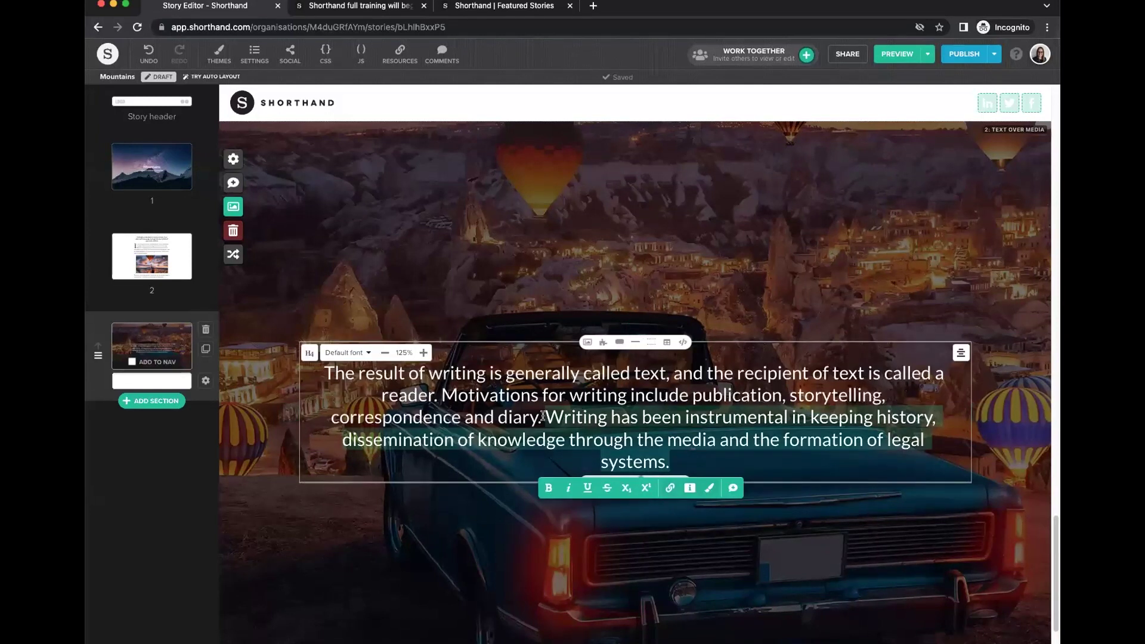
key(BackSpace)
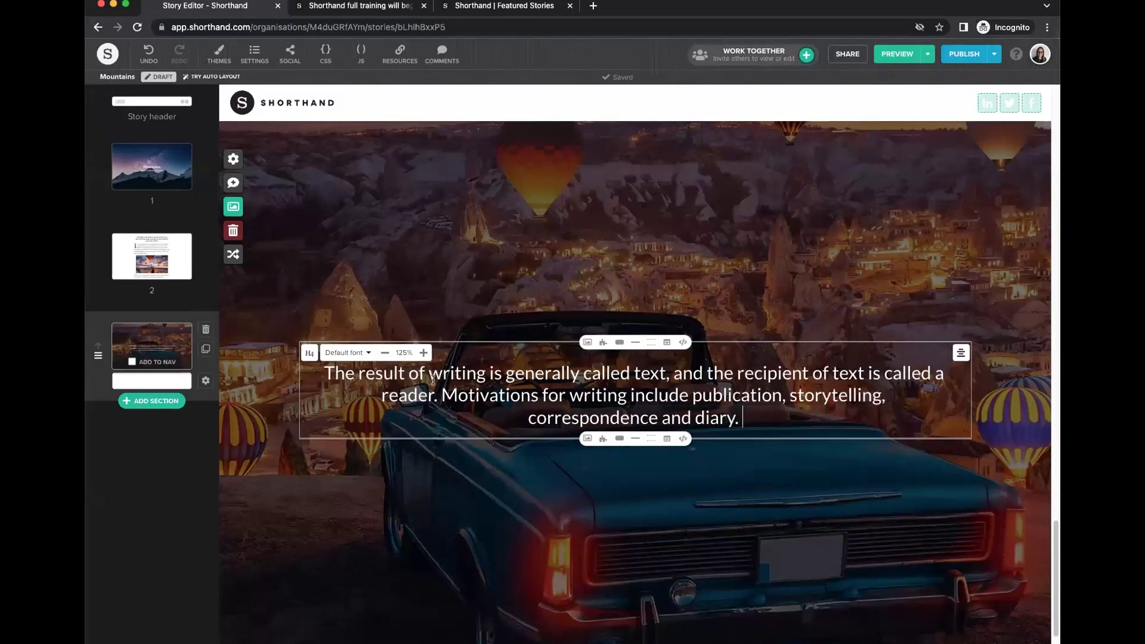
click(308, 355)
click(372, 353)
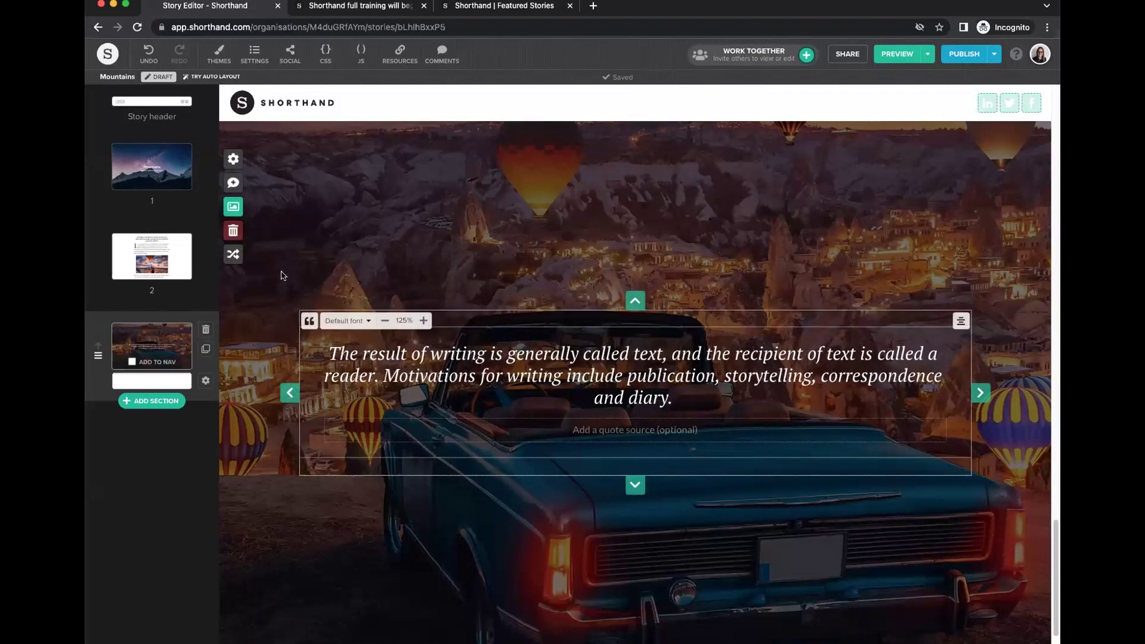
Swap the section's car photo background for the lavender-field-and-balloons video and save.
click(233, 207)
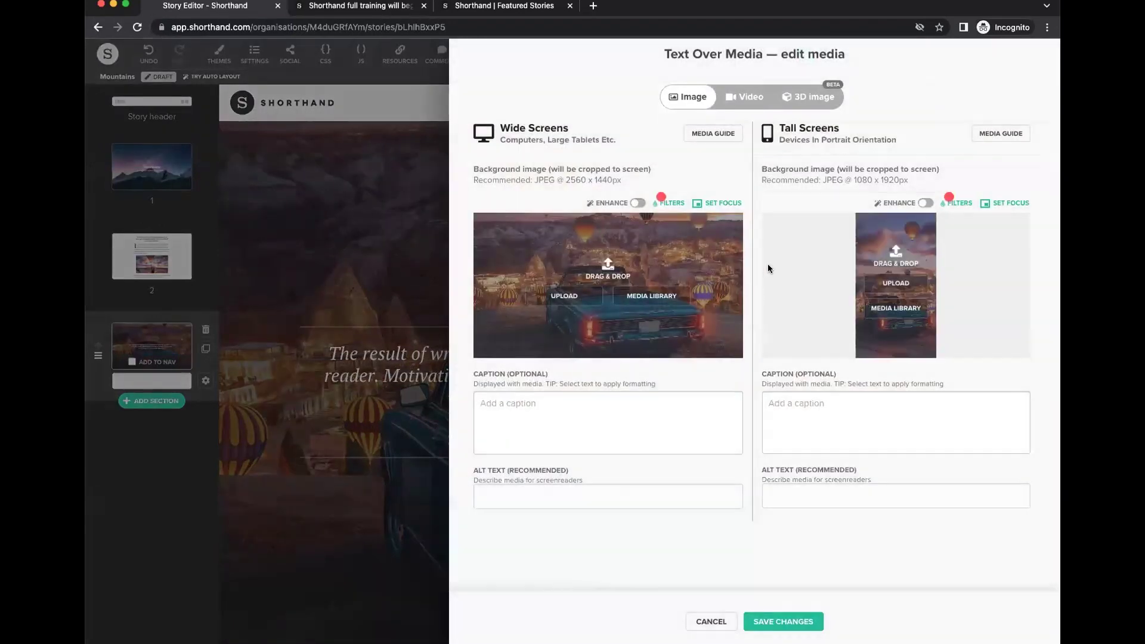
click(737, 100)
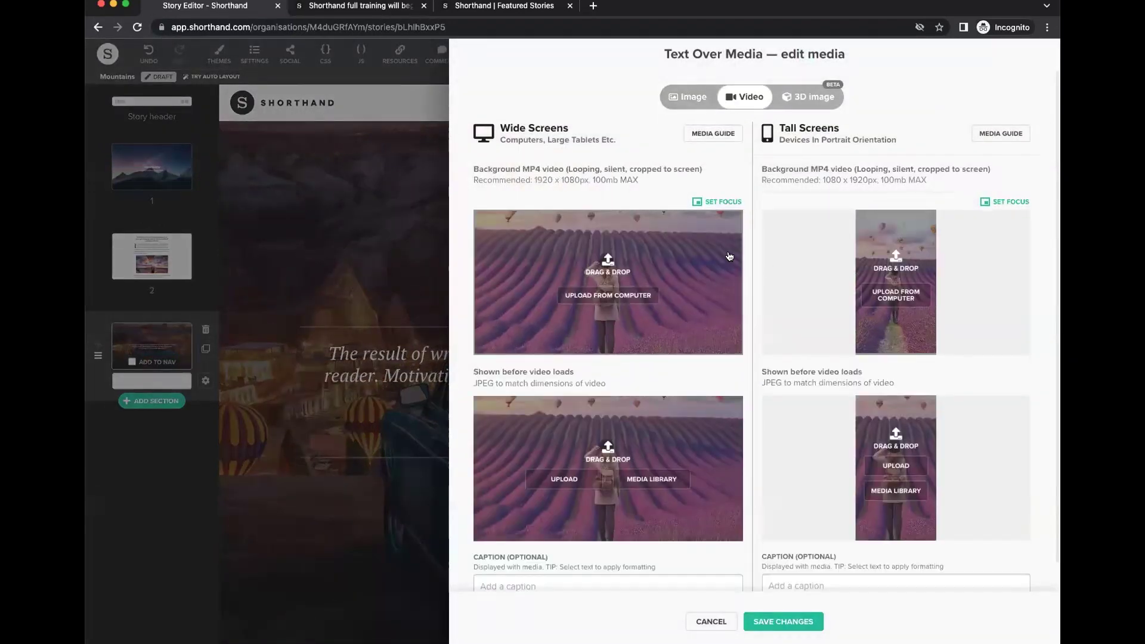
click(783, 622)
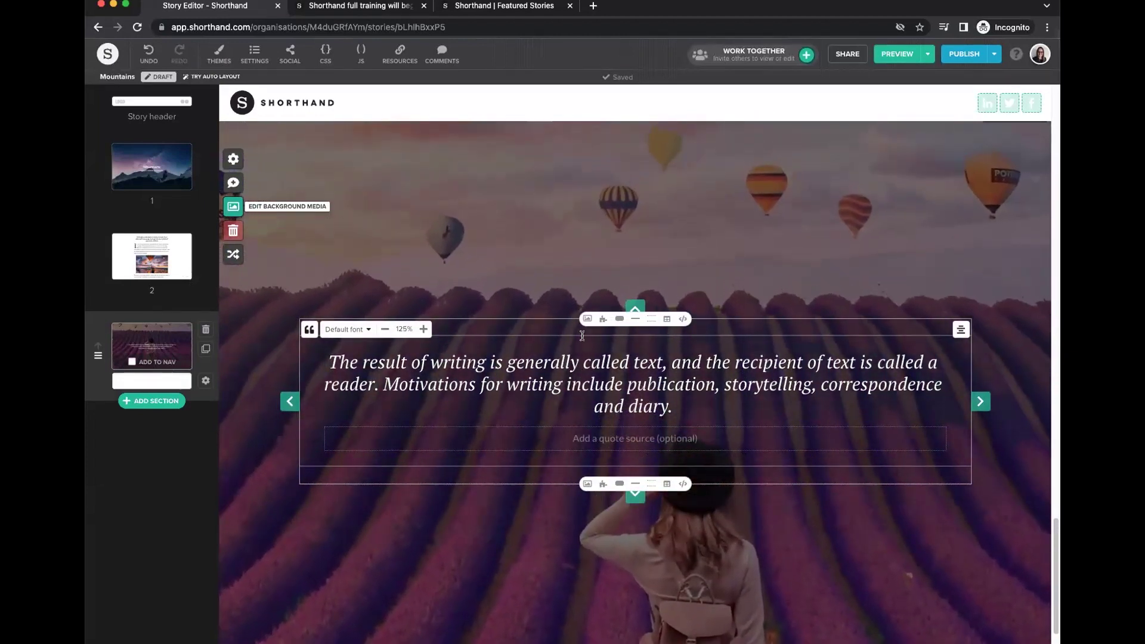
Compare the Half and Full layouts, then set the quote section to Text Only.
click(206, 381)
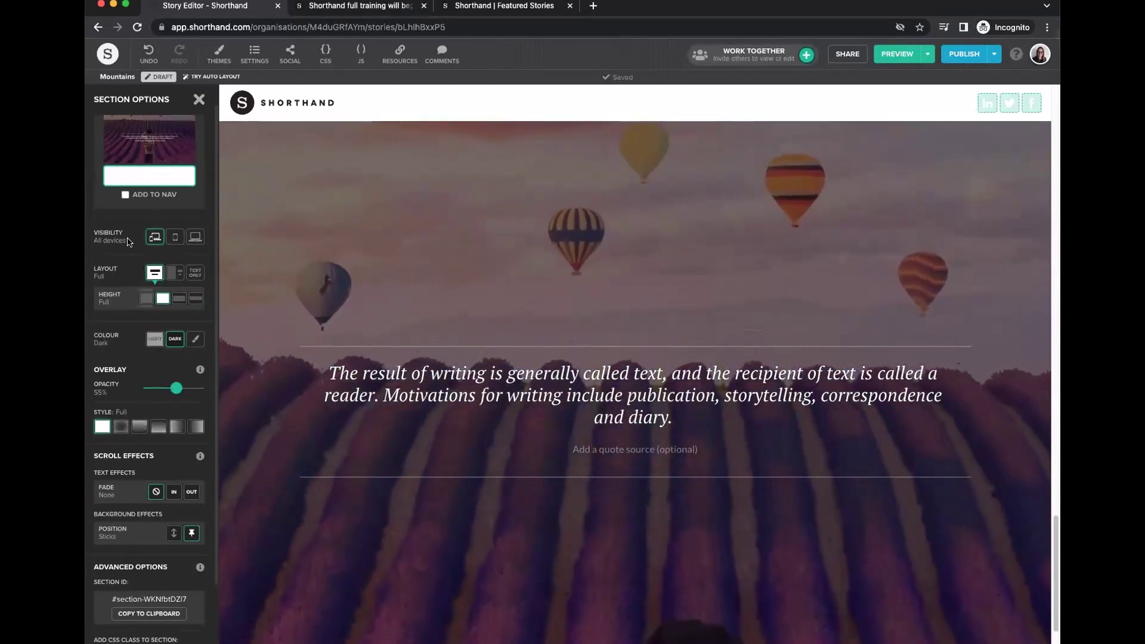
click(175, 272)
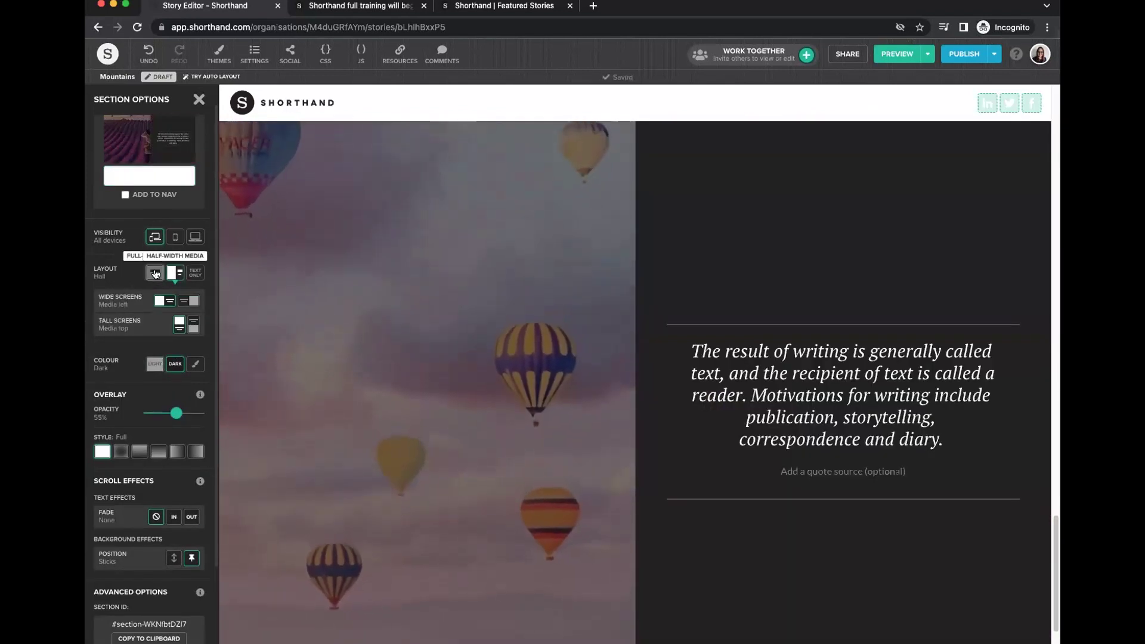
click(154, 272)
click(189, 276)
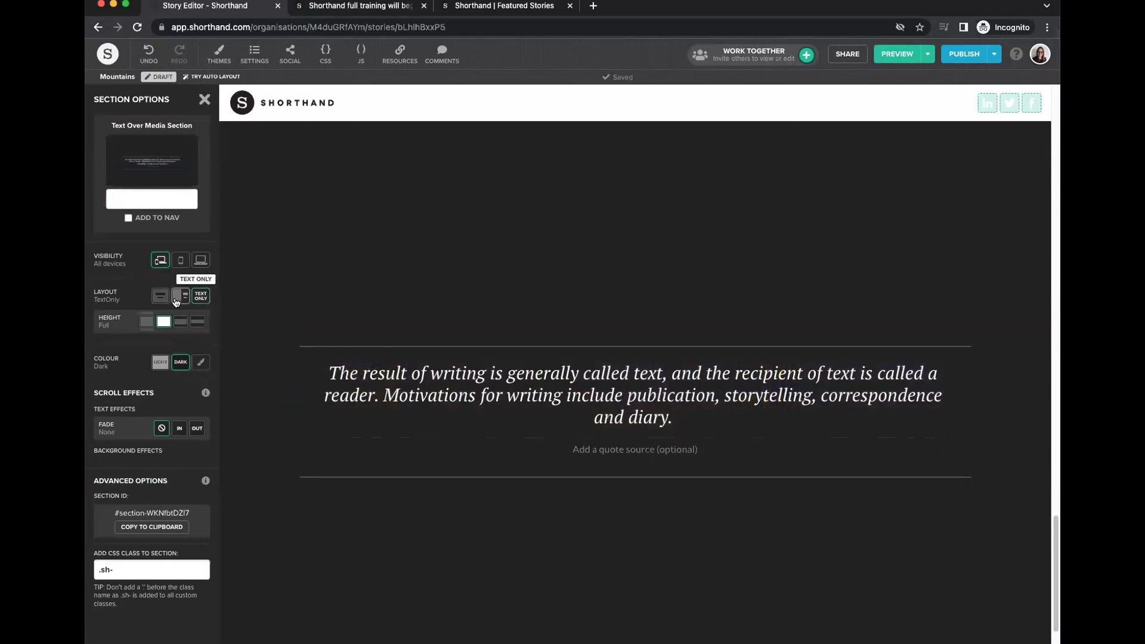
click(161, 298)
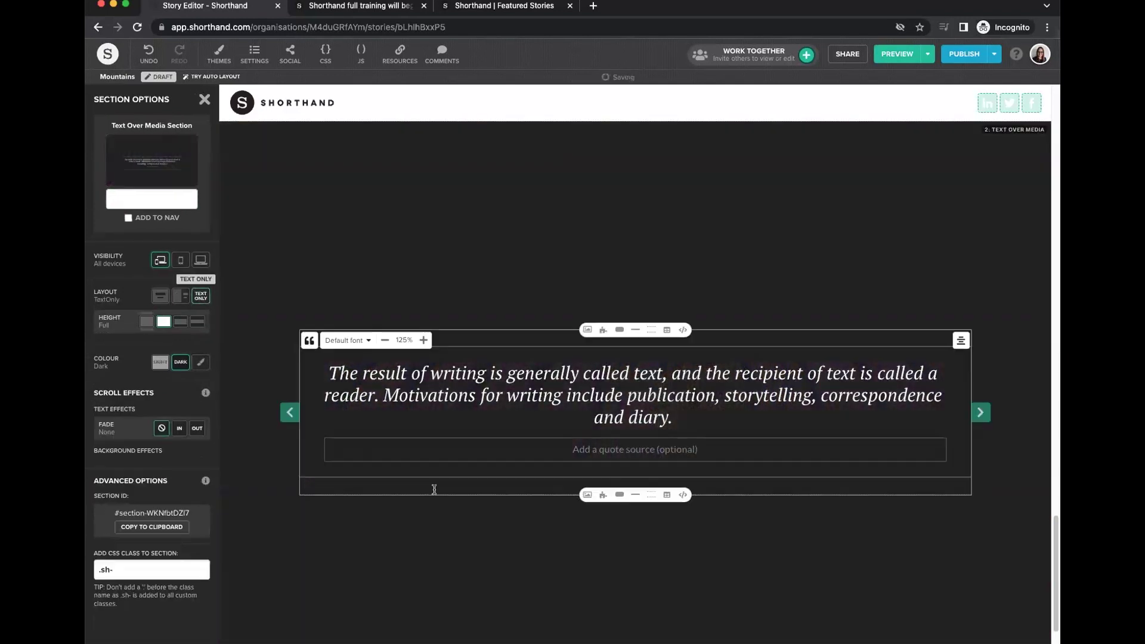
click(195, 296)
click(205, 99)
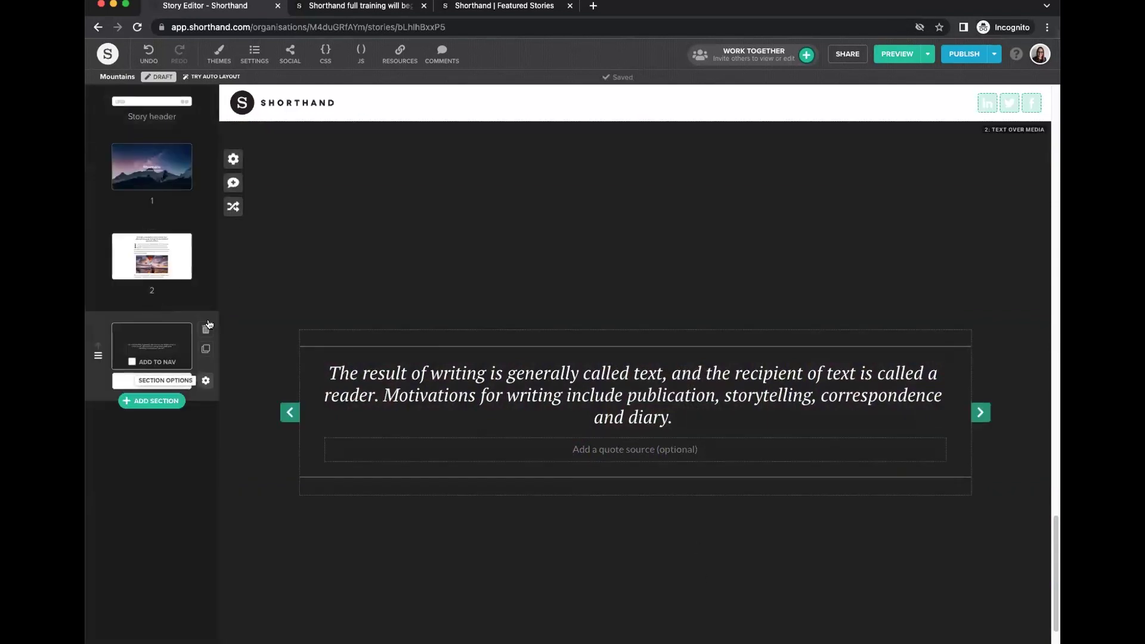
Set the section's Text Effects Fade to Out so the quote fades on scroll.
click(206, 381)
click(197, 429)
click(291, 202)
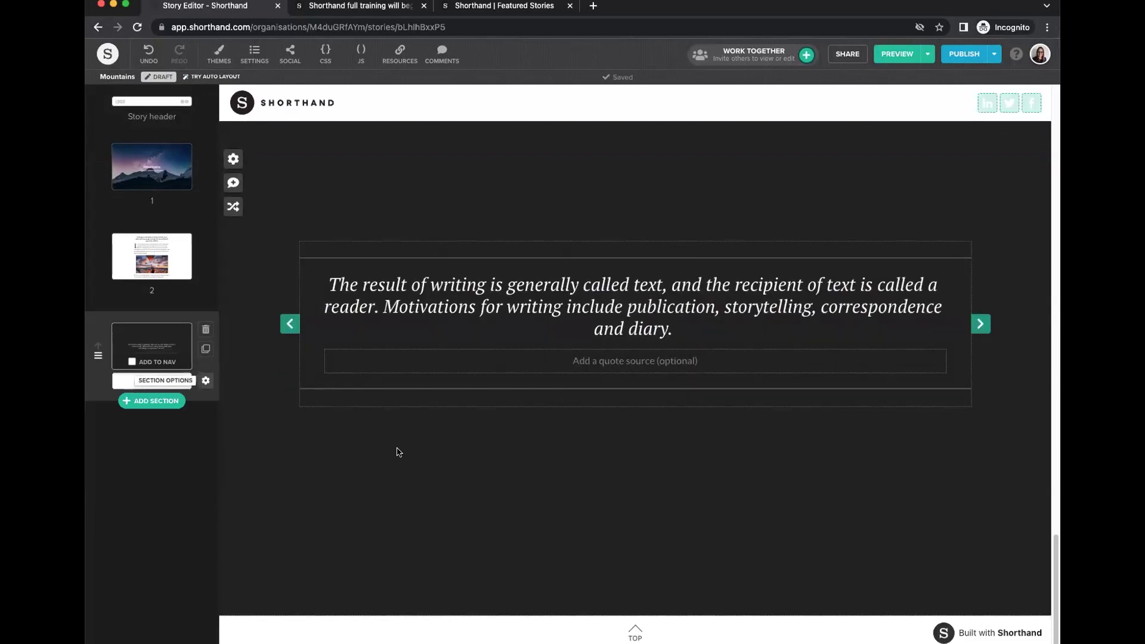
mouse_move(422, 282)
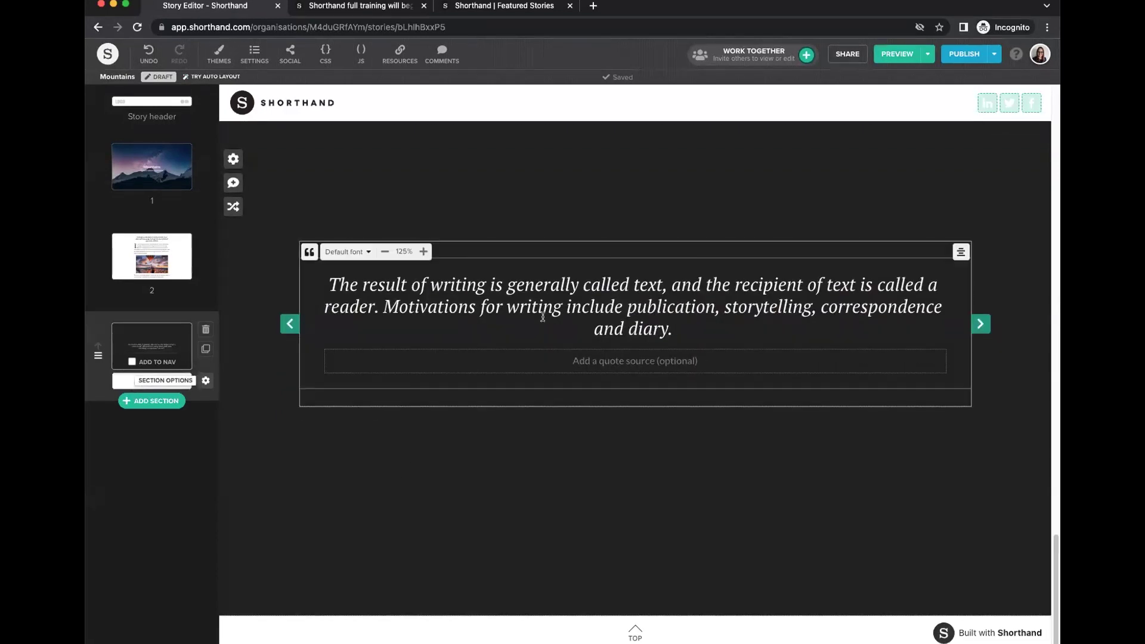
Insert a Background Scrollmation section with the mountain-and-hiker image, keeping its text column on the left.
click(150, 401)
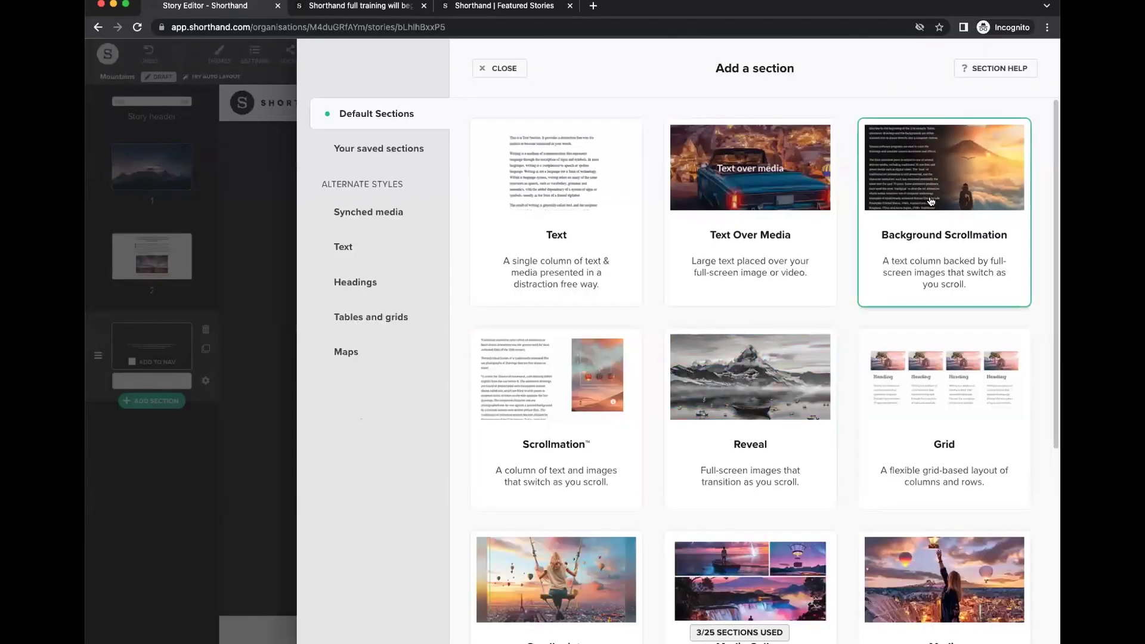
click(931, 199)
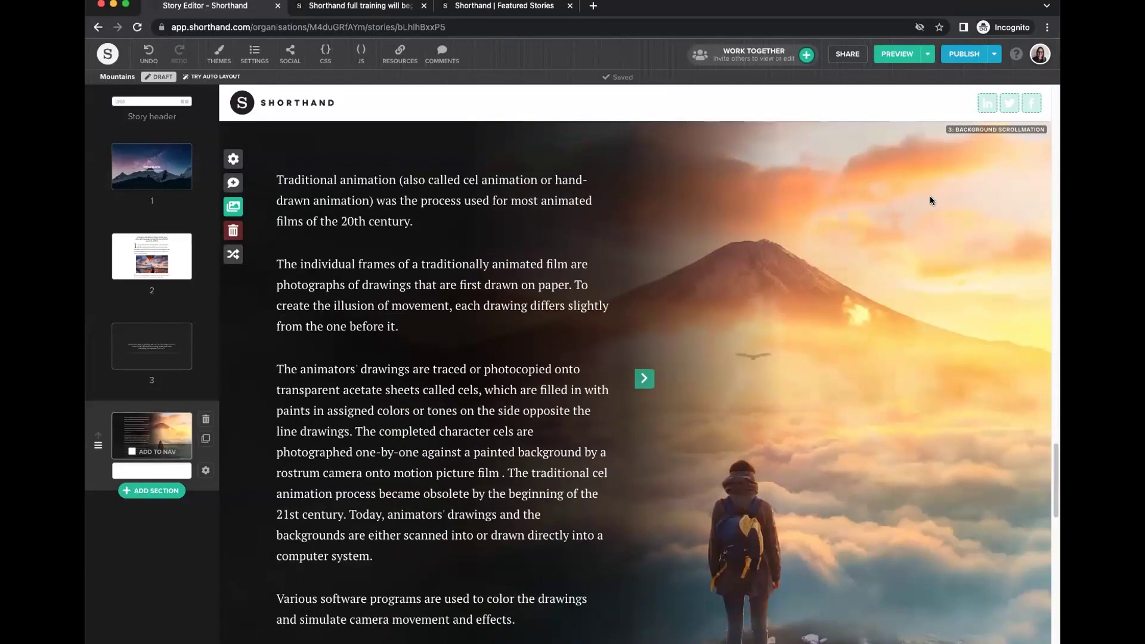
click(644, 379)
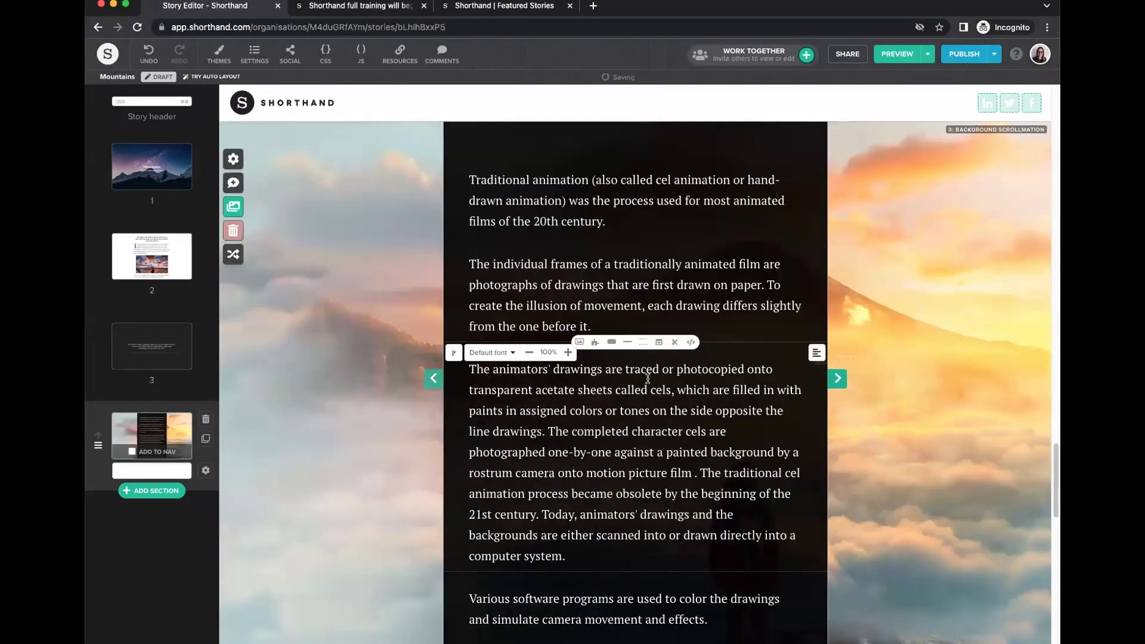
click(838, 382)
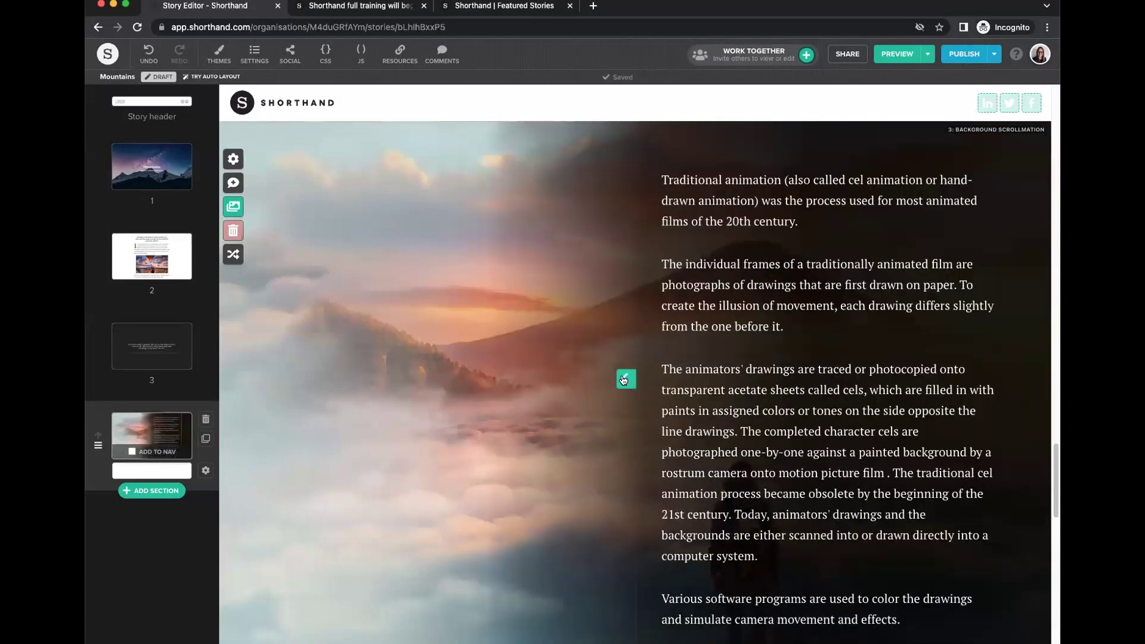
click(621, 378)
click(439, 370)
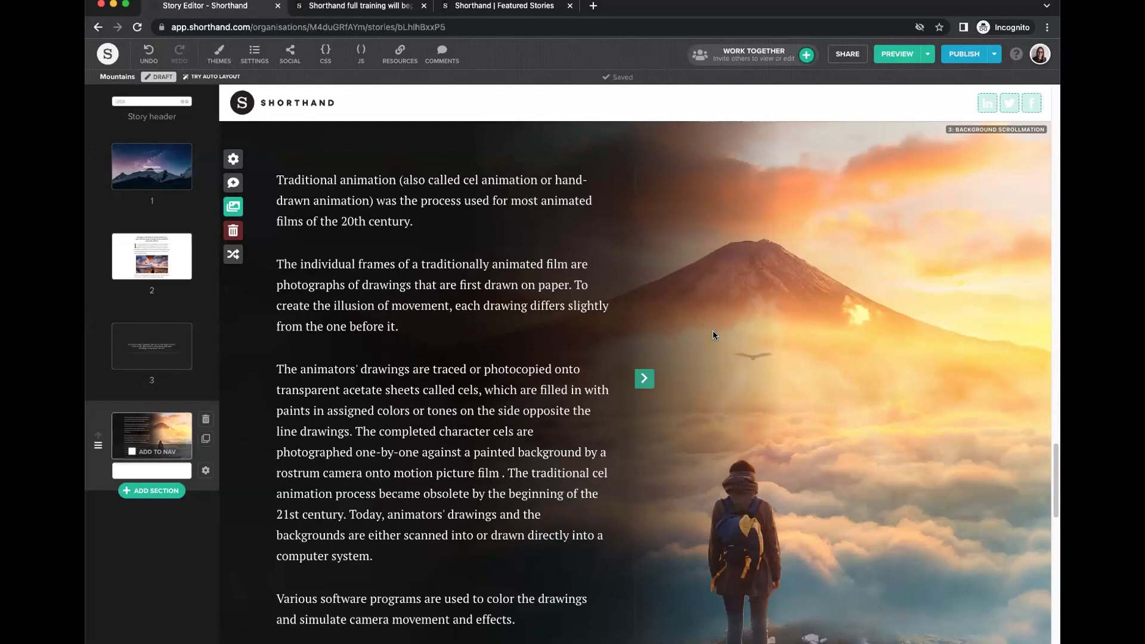
scroll(782, 426, down, 5)
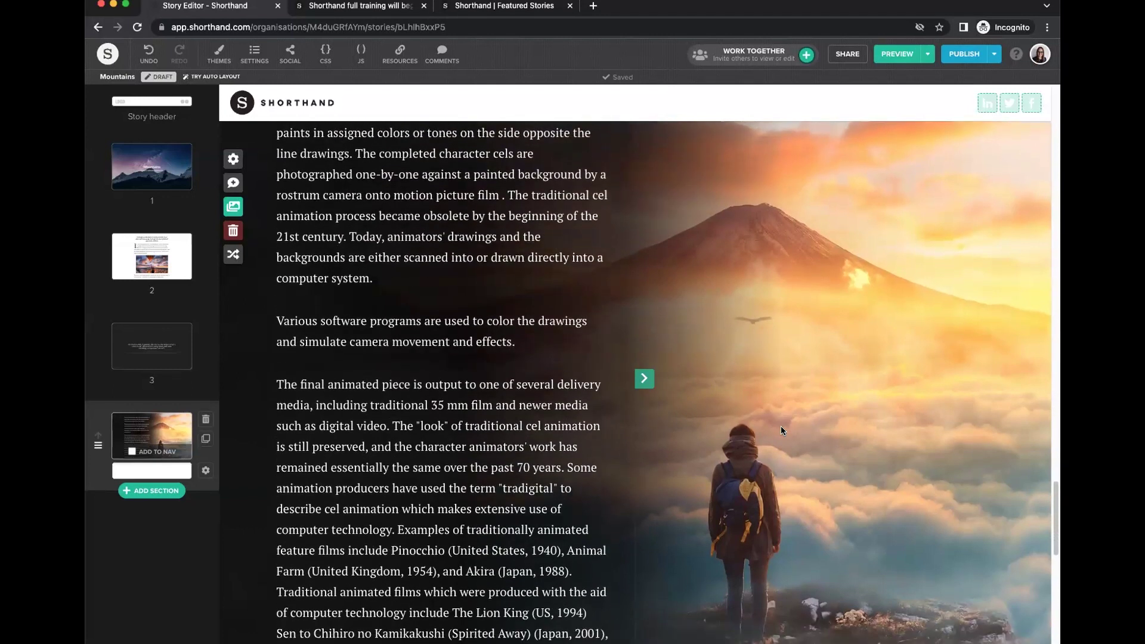
scroll(782, 429, down, 7)
scroll(782, 430, down, 3)
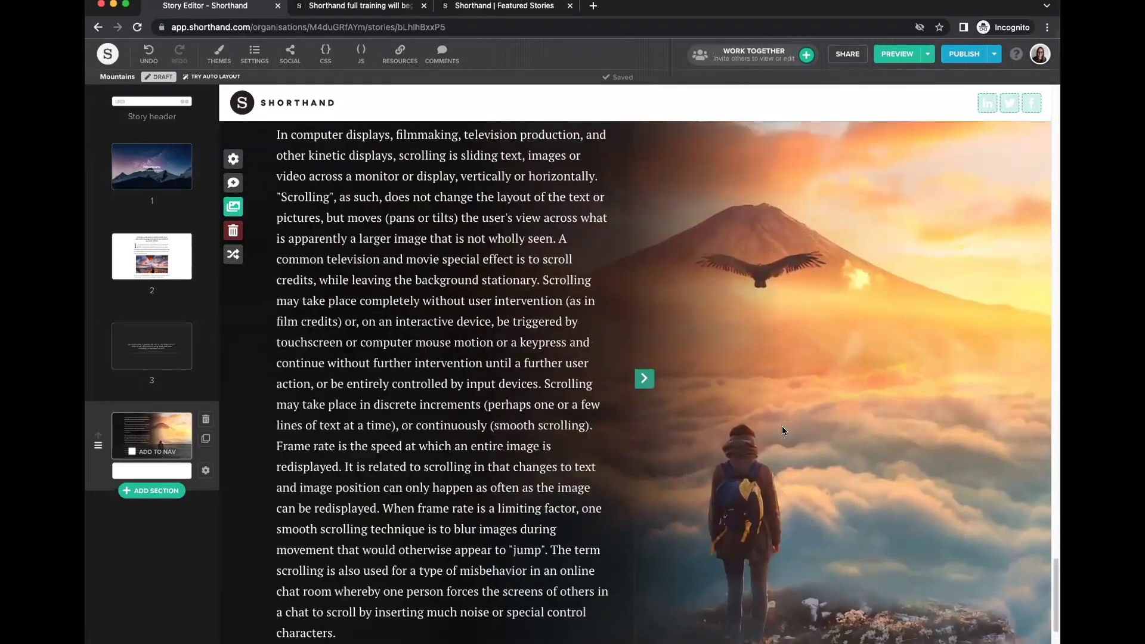
scroll(782, 426, up, 15)
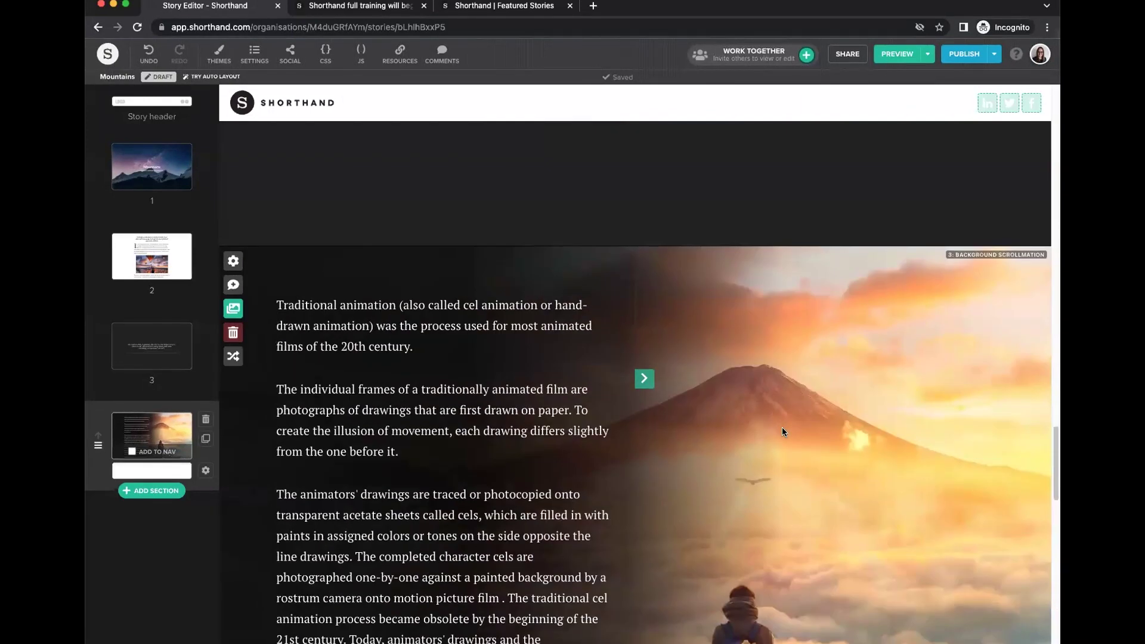
scroll(782, 427, down, 2)
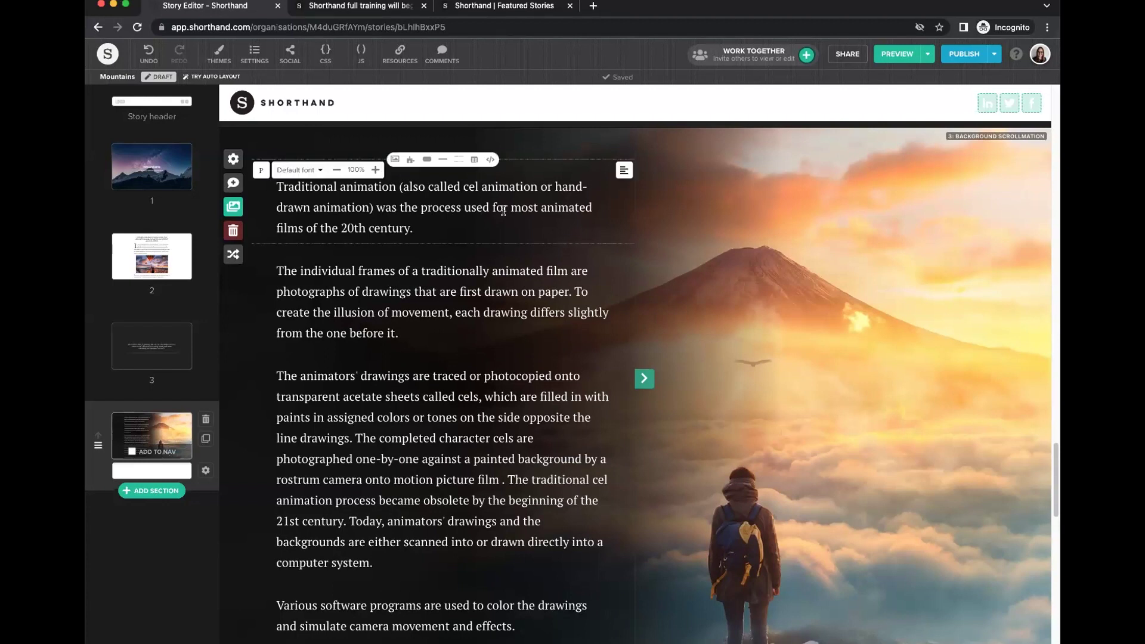
mouse_move(565, 323)
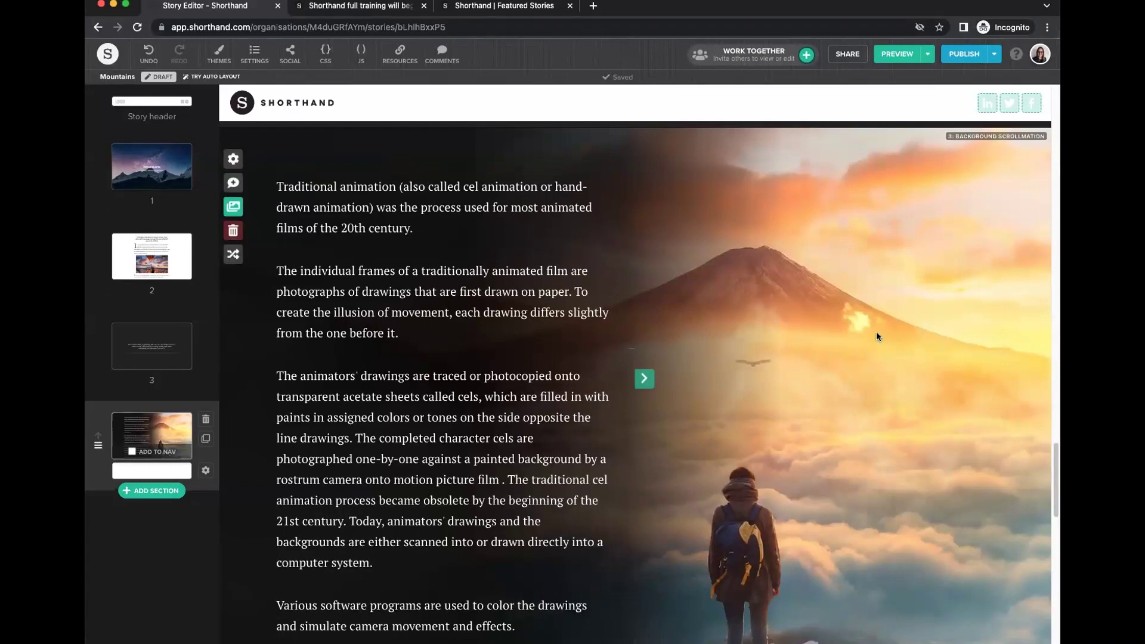
scroll(847, 439, down, 8)
scroll(847, 444, down, 5)
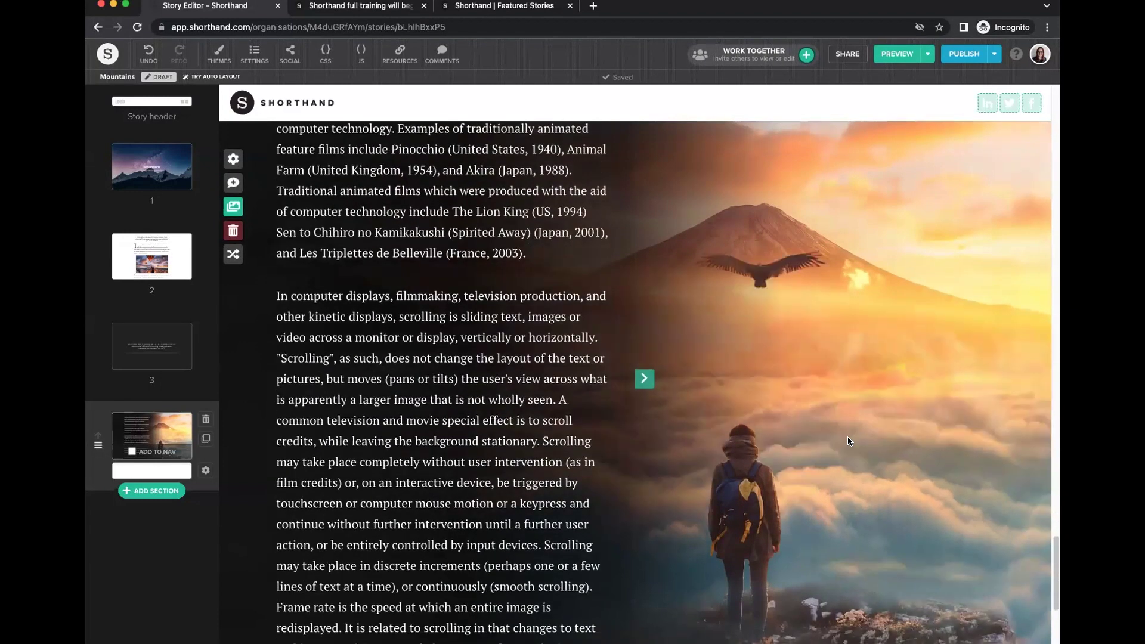
click(233, 207)
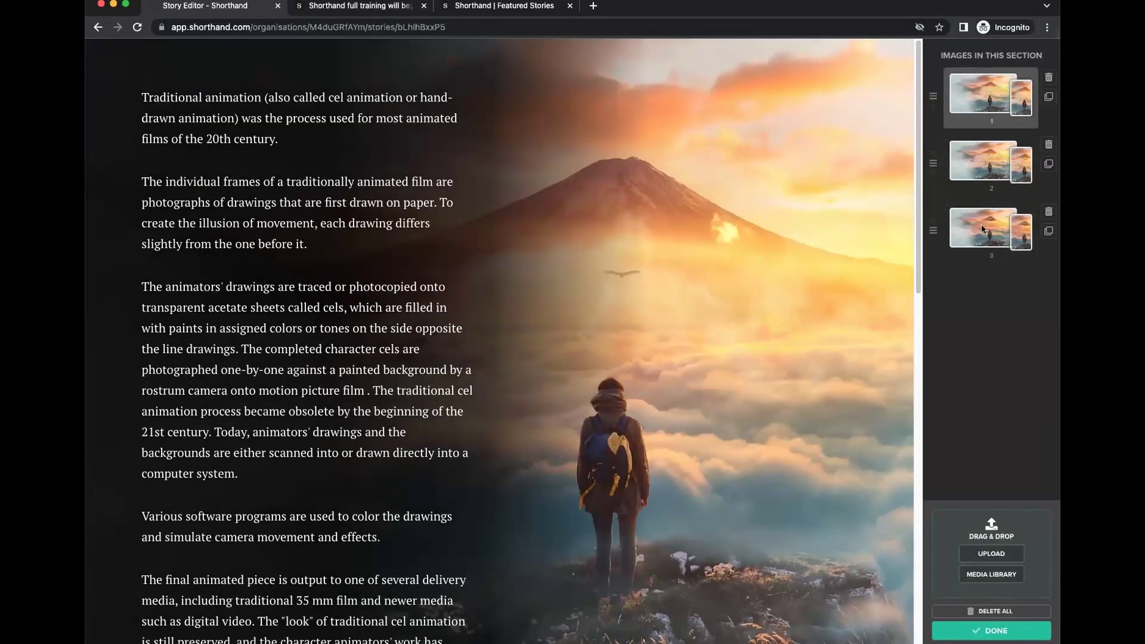
click(991, 630)
scroll(809, 578, down, 20)
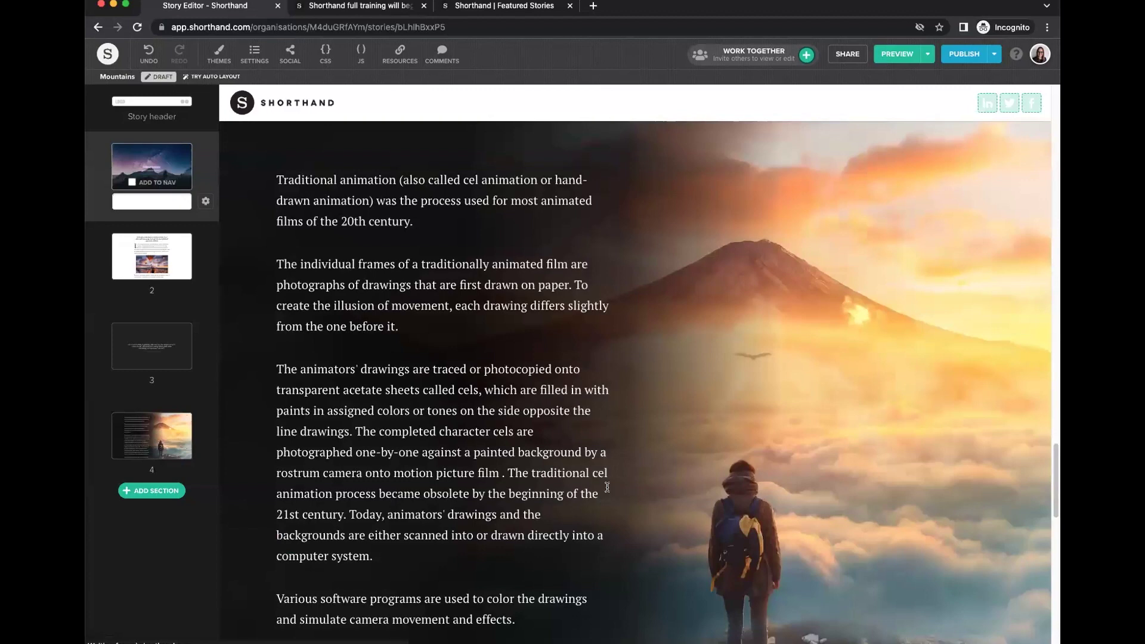
scroll(611, 490, down, 2)
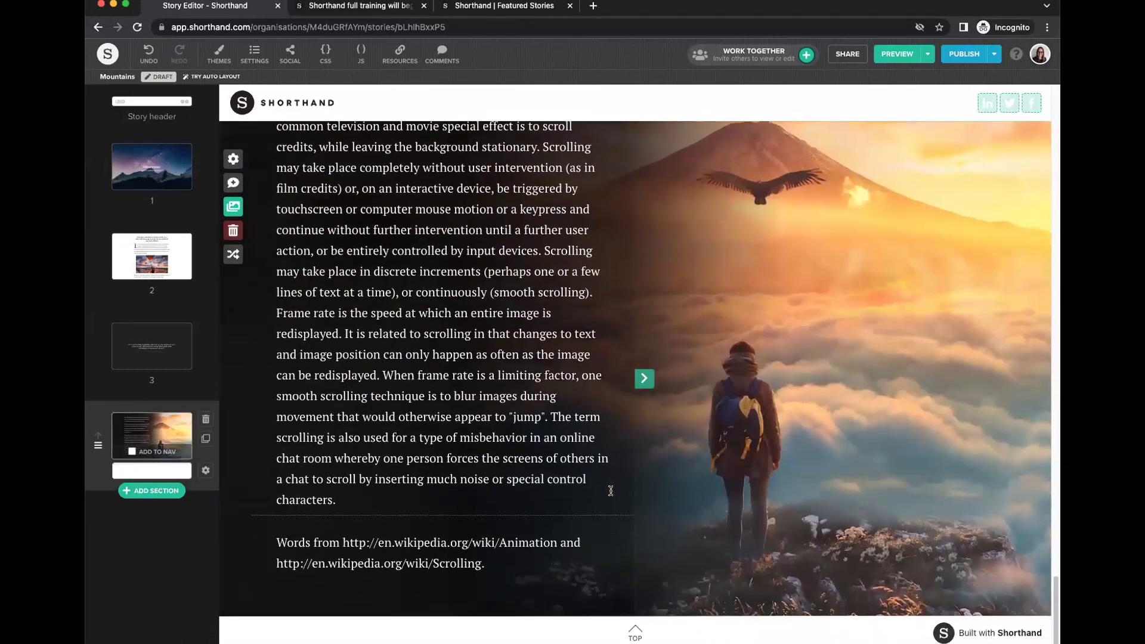
scroll(611, 490, up, 10)
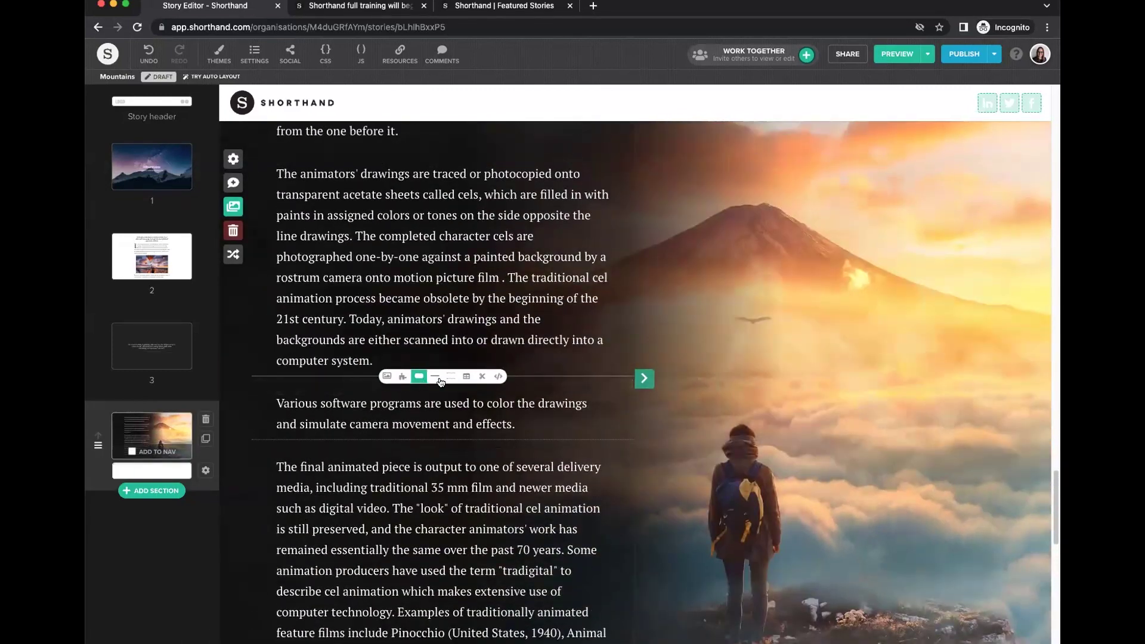
click(450, 377)
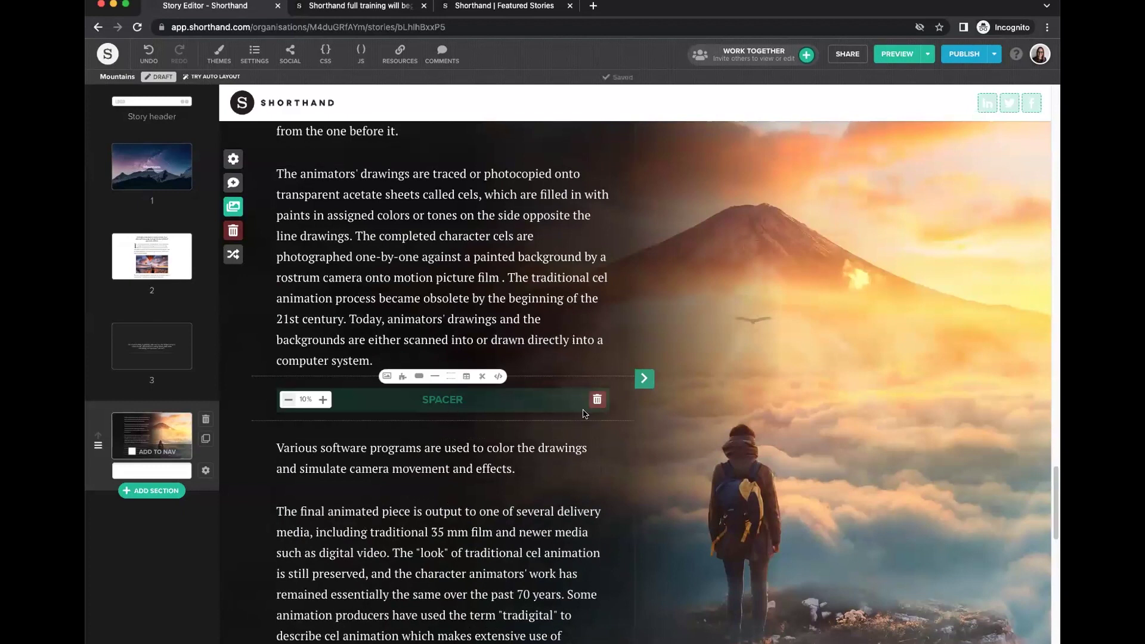
click(597, 400)
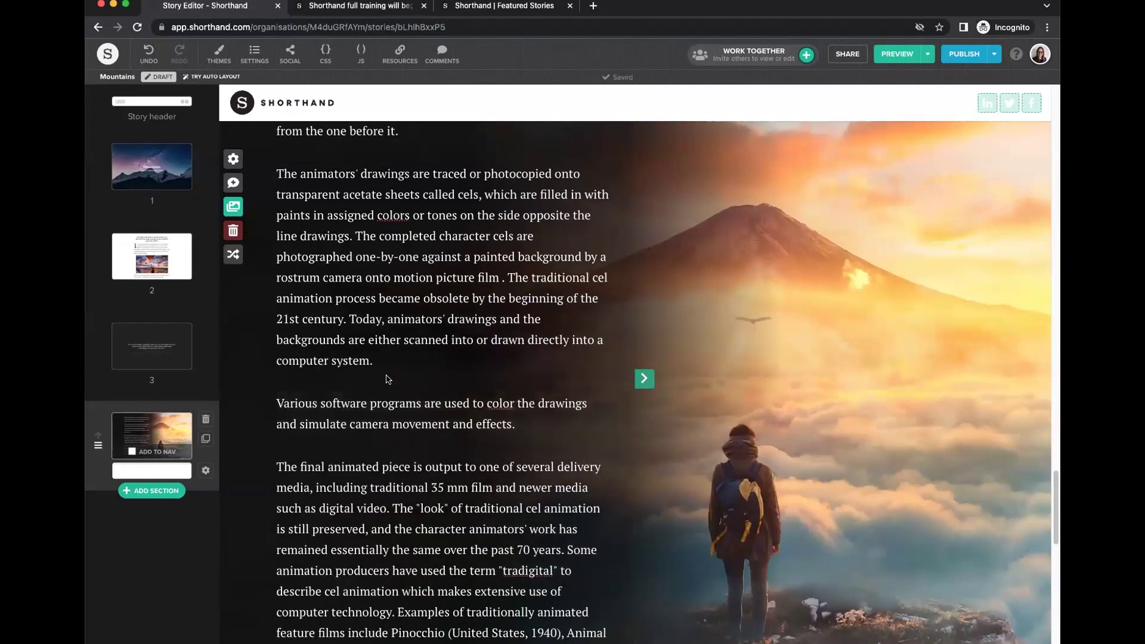
click(409, 377)
click(783, 621)
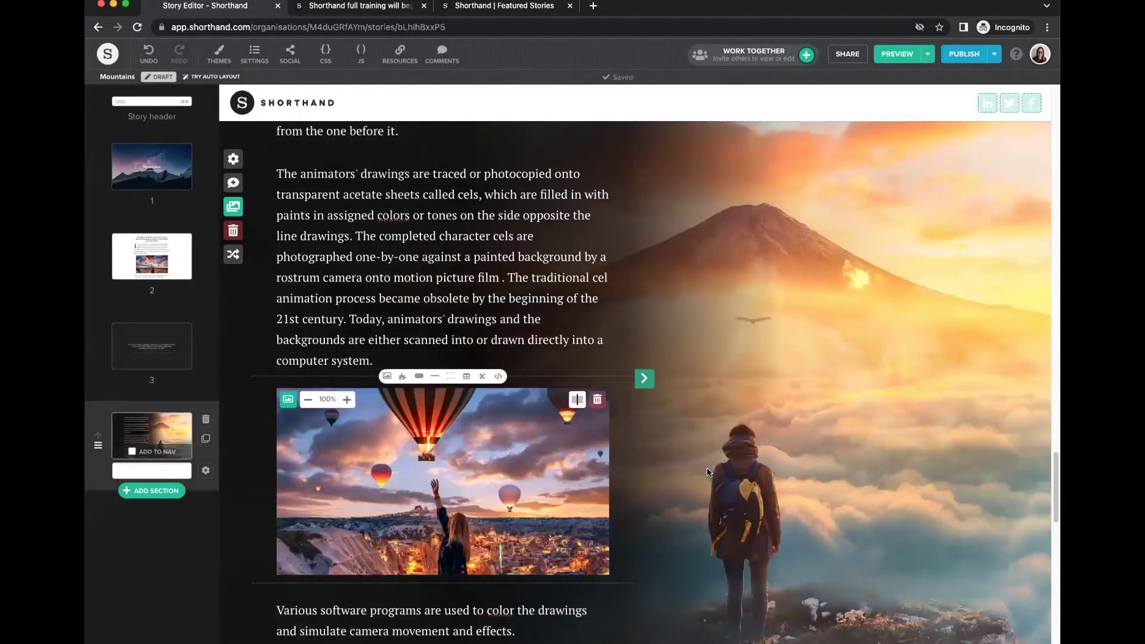
scroll(749, 478, up, 4)
scroll(749, 477, down, 4)
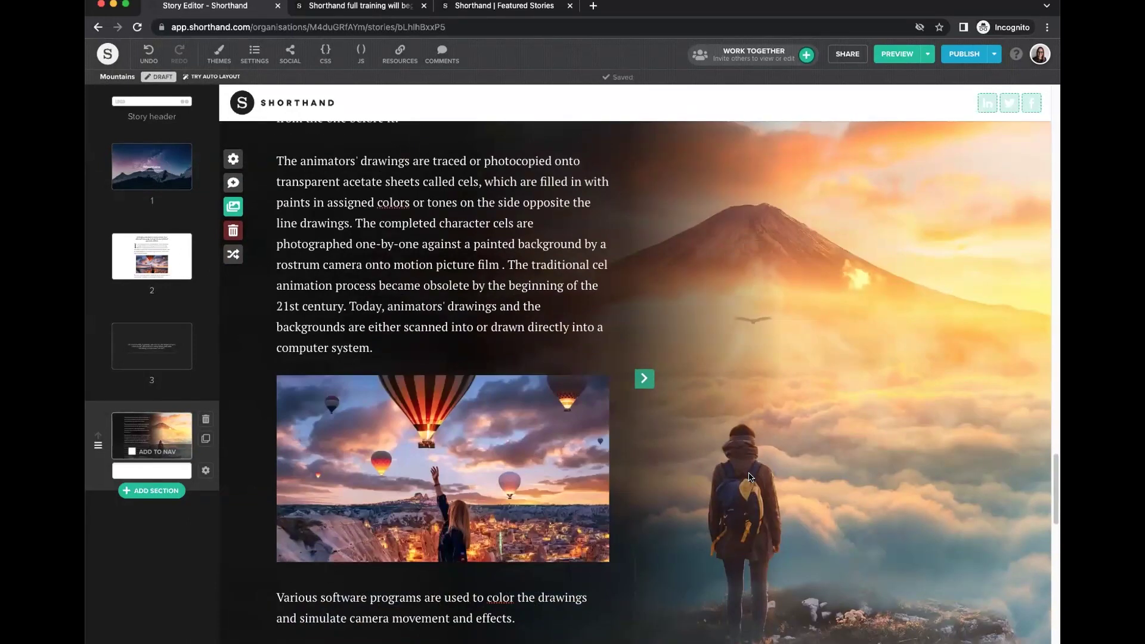
scroll(749, 477, down, 5)
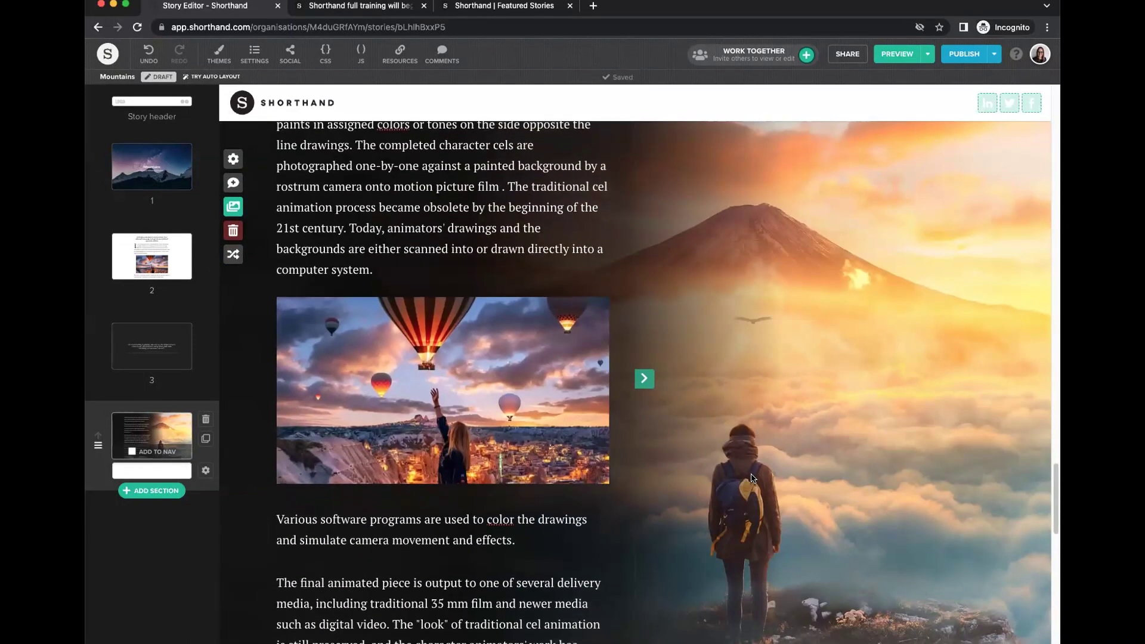
scroll(751, 478, down, 10)
scroll(753, 480, up, 5)
scroll(753, 480, up, 9)
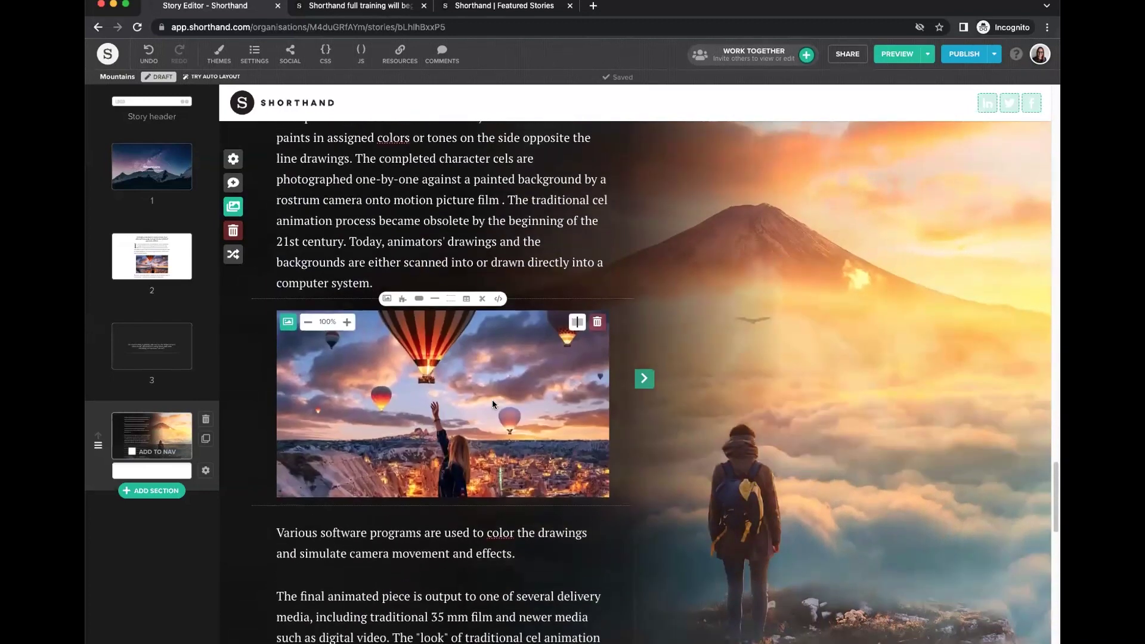
click(597, 326)
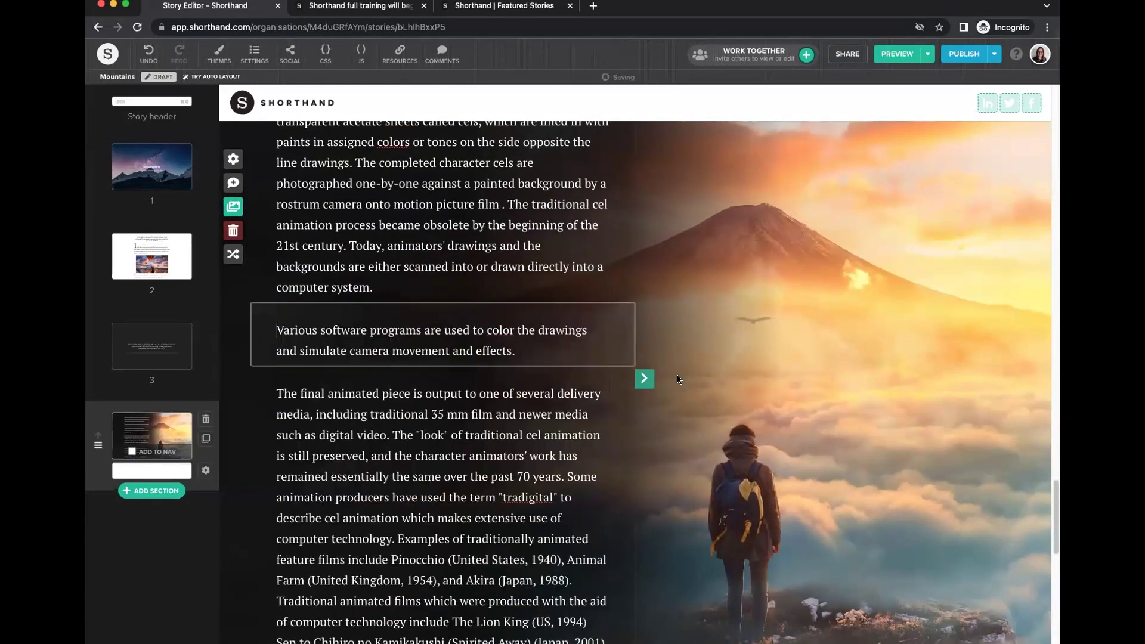
scroll(784, 403, up, 5)
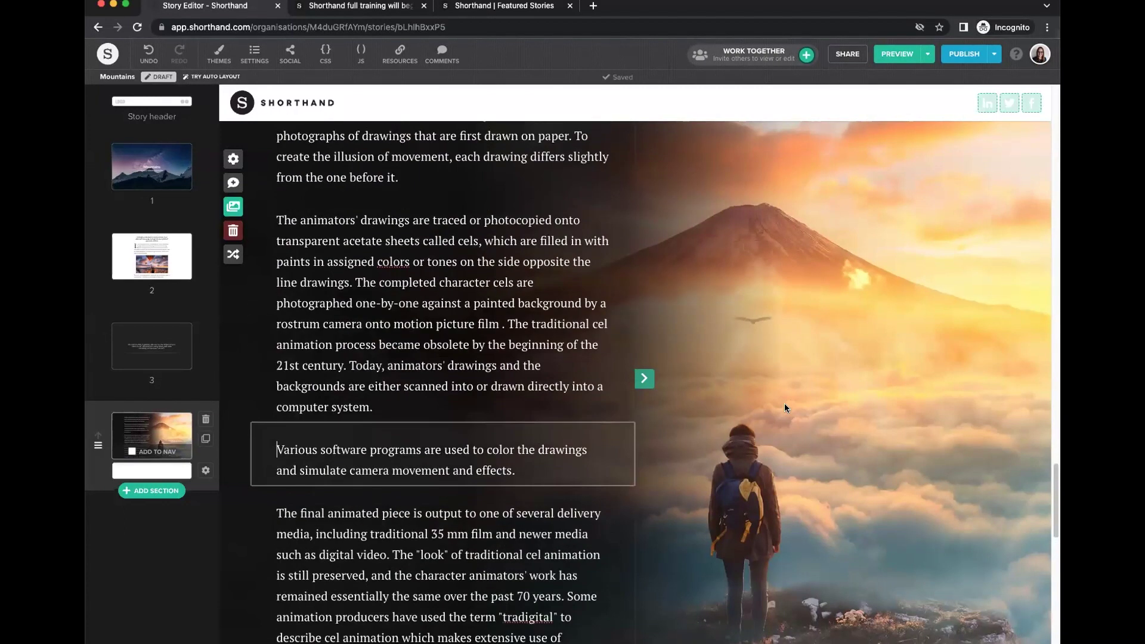
scroll(786, 413, down, 1)
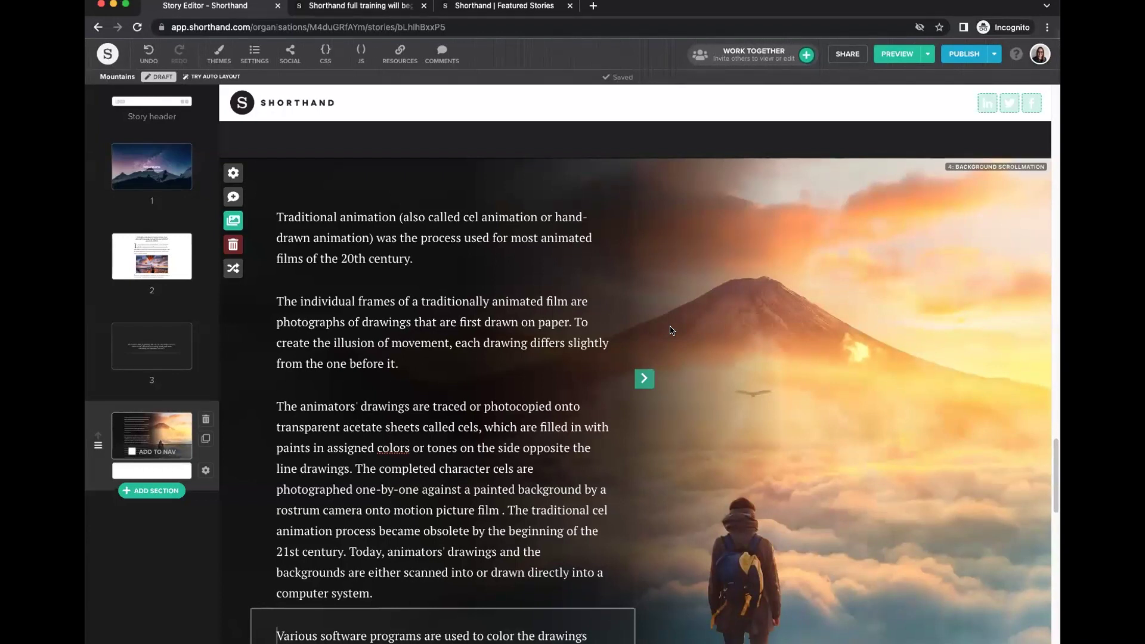
Read through section 4's Background Scrollmation text and open its section options.
click(562, 457)
scroll(565, 457, down, 5)
scroll(565, 457, down, 20)
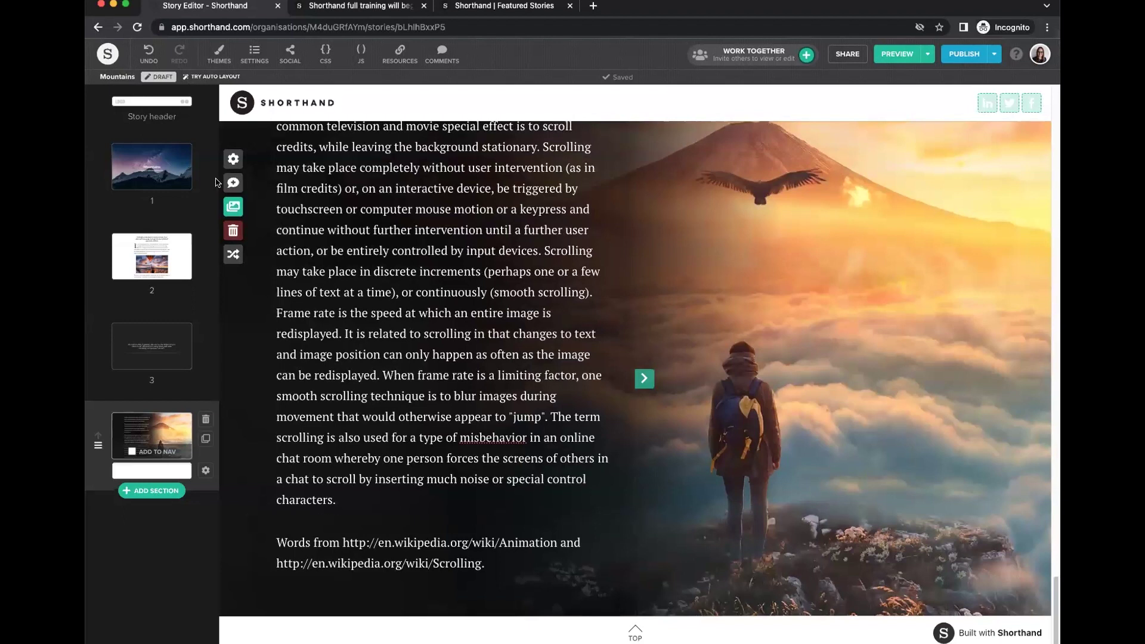
click(206, 471)
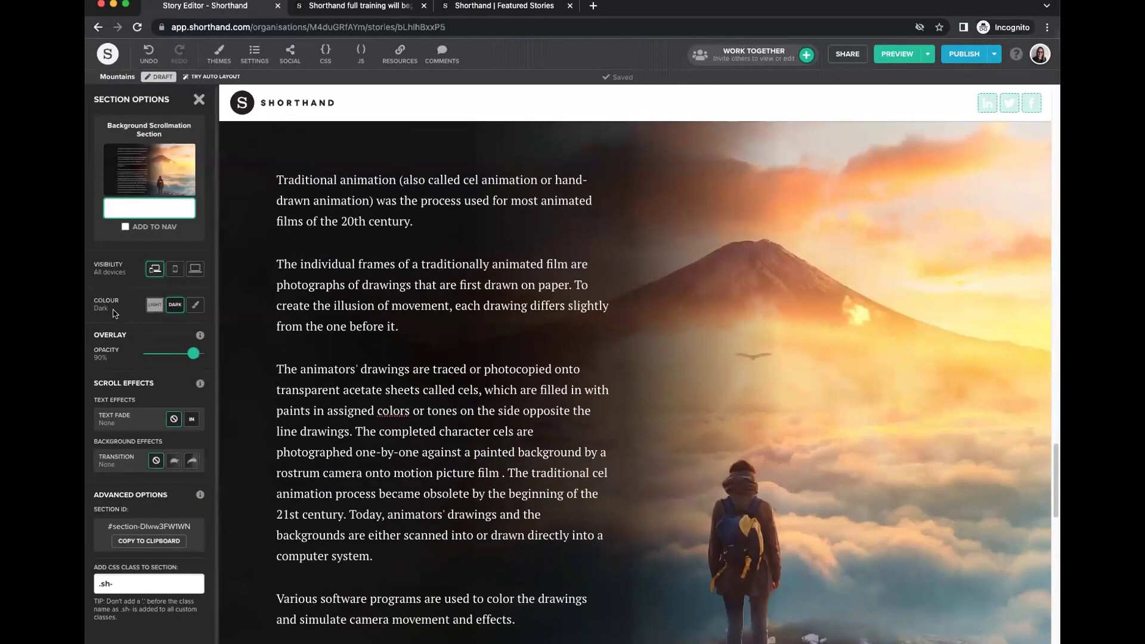
Keep section 4's colour Dark and set its overlay opacity to 75%.
click(155, 304)
click(175, 305)
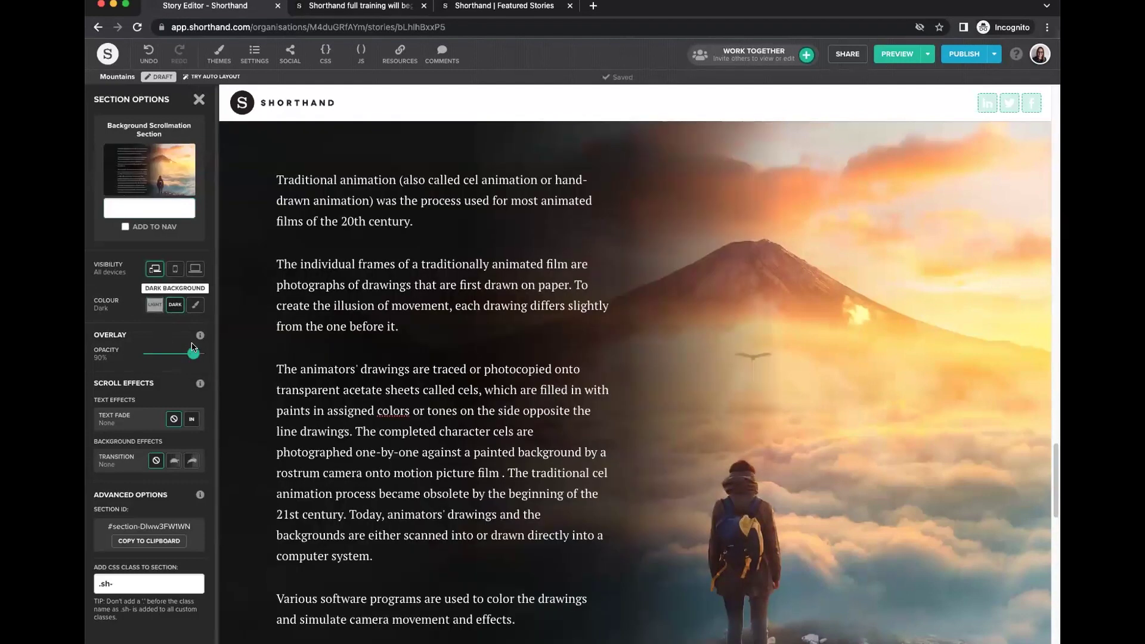
drag(193, 353, 161, 353)
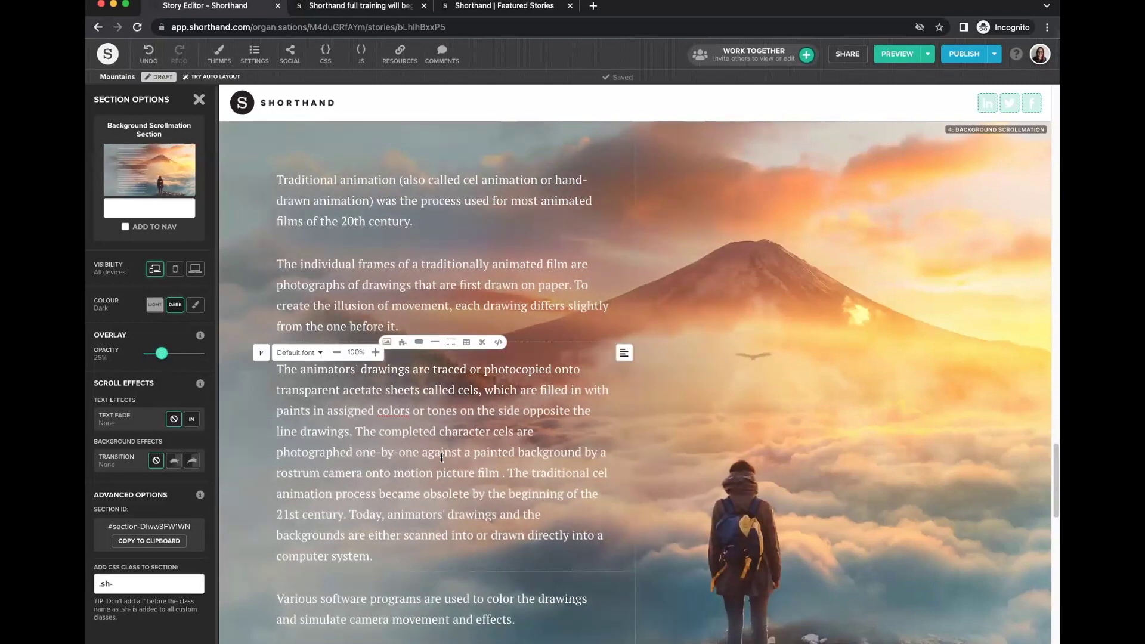
drag(161, 353, 186, 353)
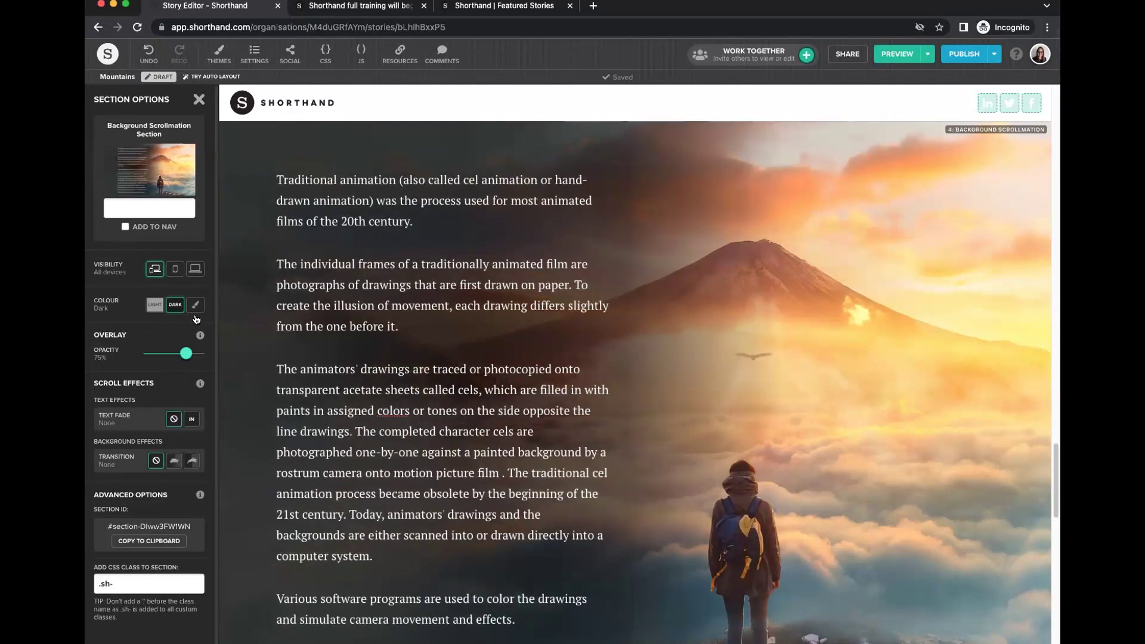
Try fading the section text in on scroll, then set Text Fade back to None.
click(191, 421)
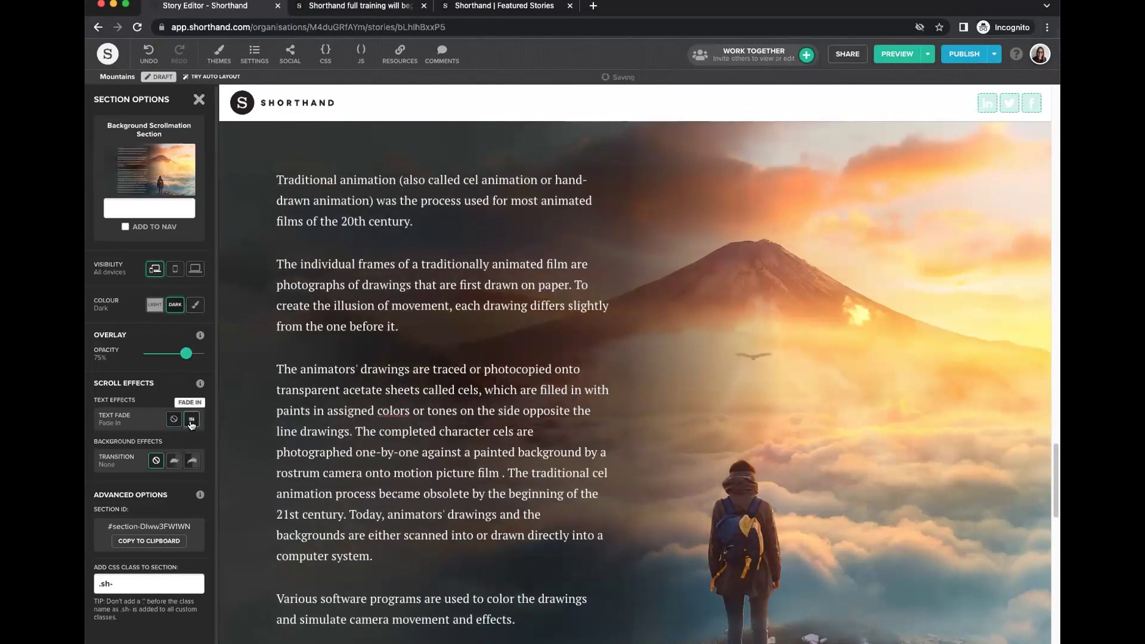
scroll(429, 440, up, 10)
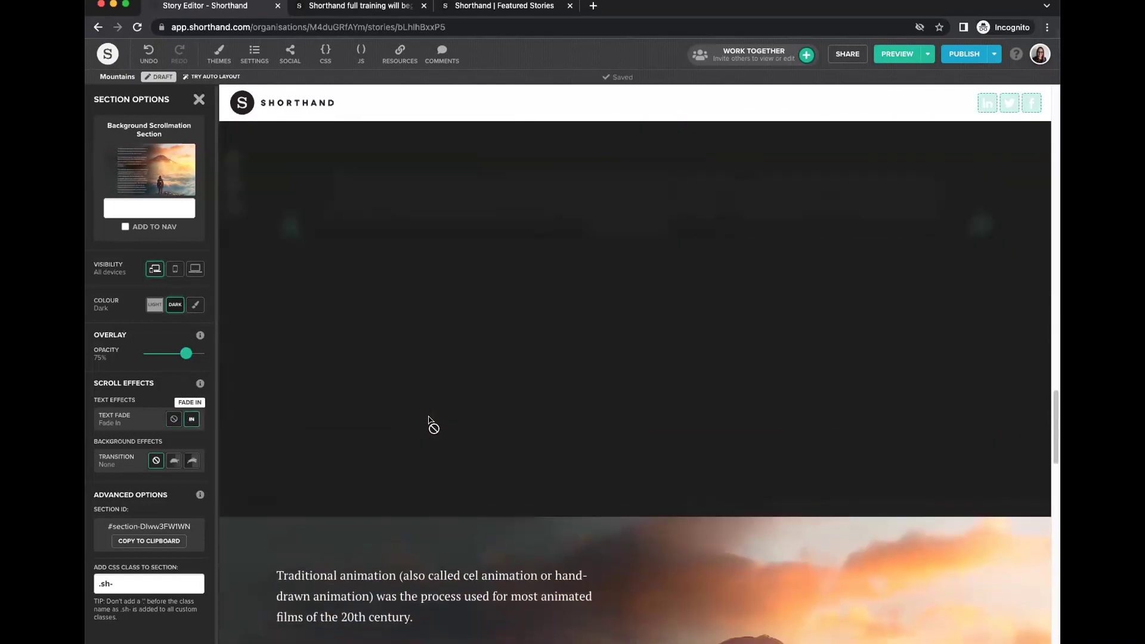
scroll(449, 463, down, 3)
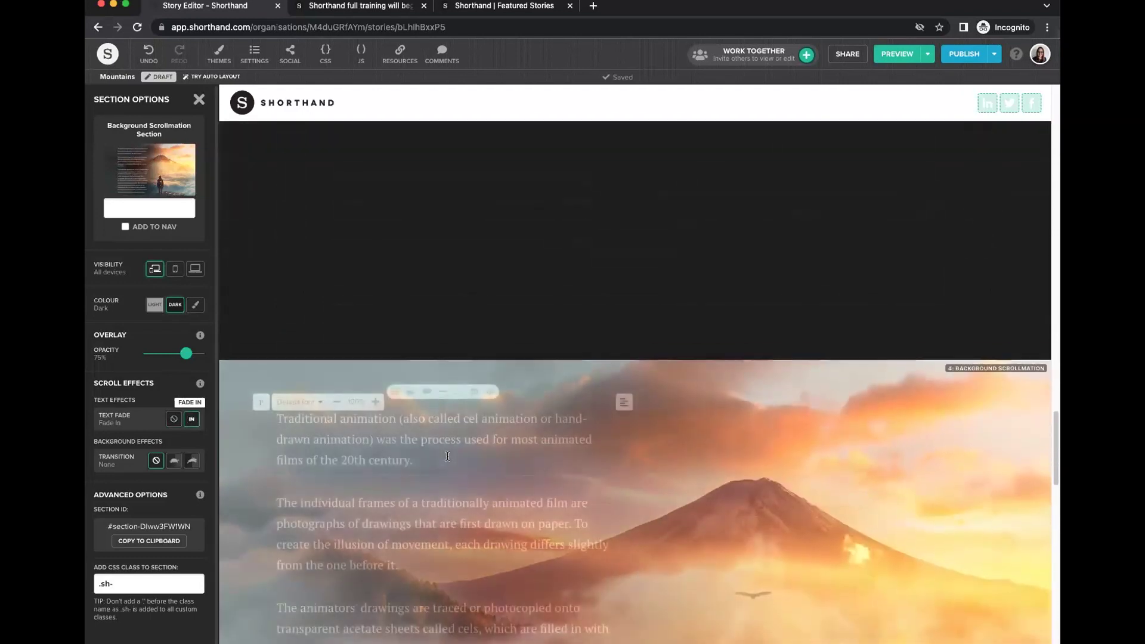
click(173, 419)
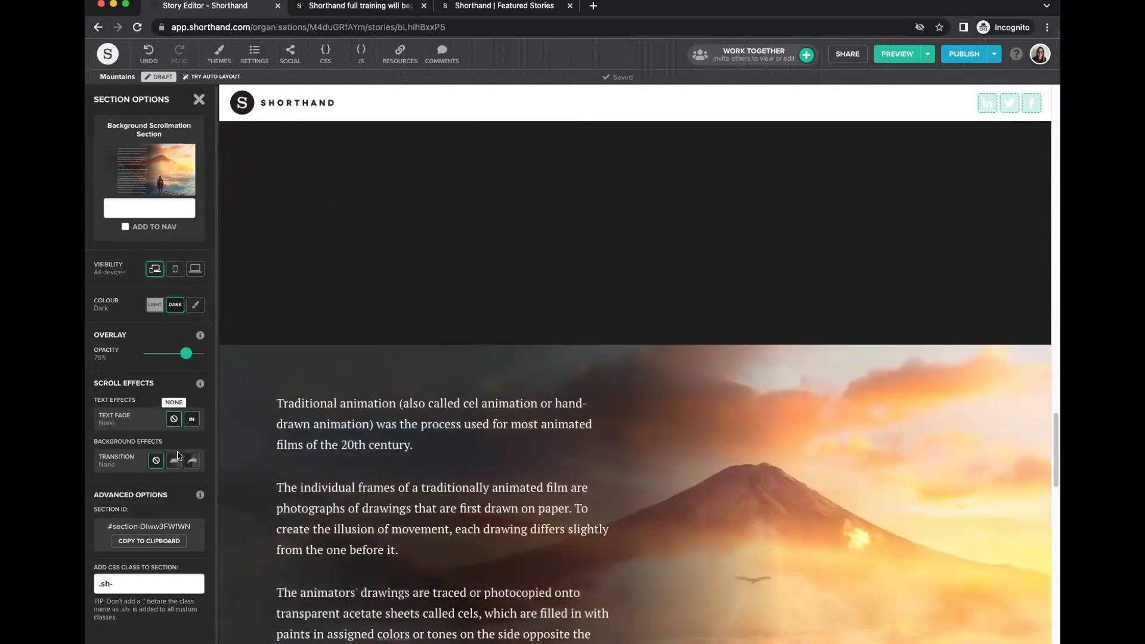
Try Slow and Fast background transitions, settle on None, and close the section options.
scroll(167, 462, down, 1)
scroll(730, 472, down, 3)
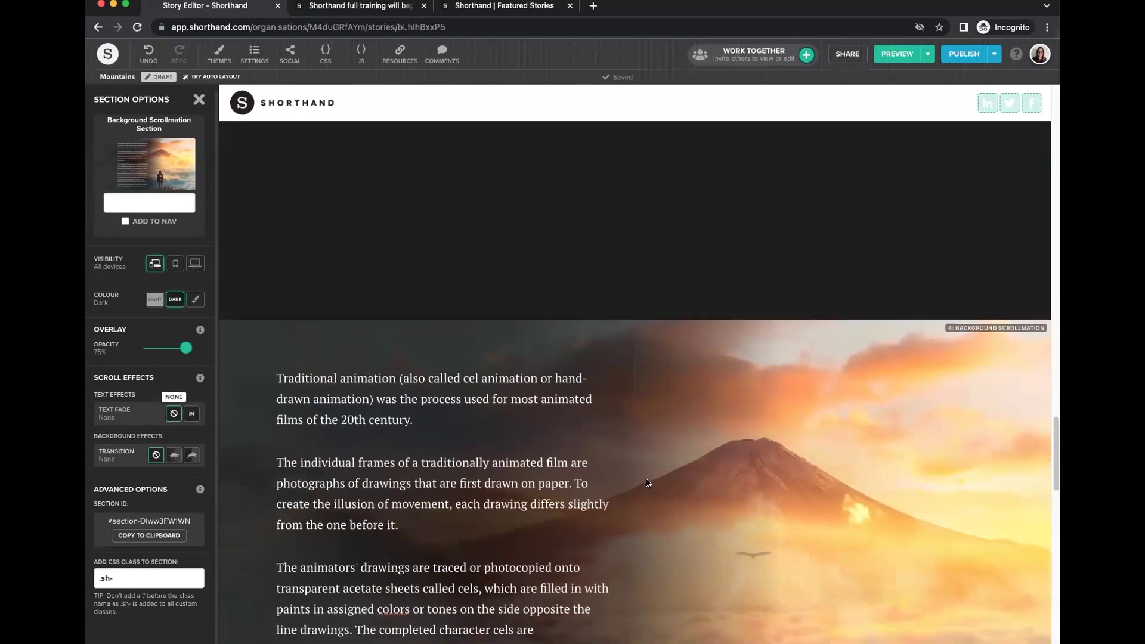
scroll(730, 471, down, 1)
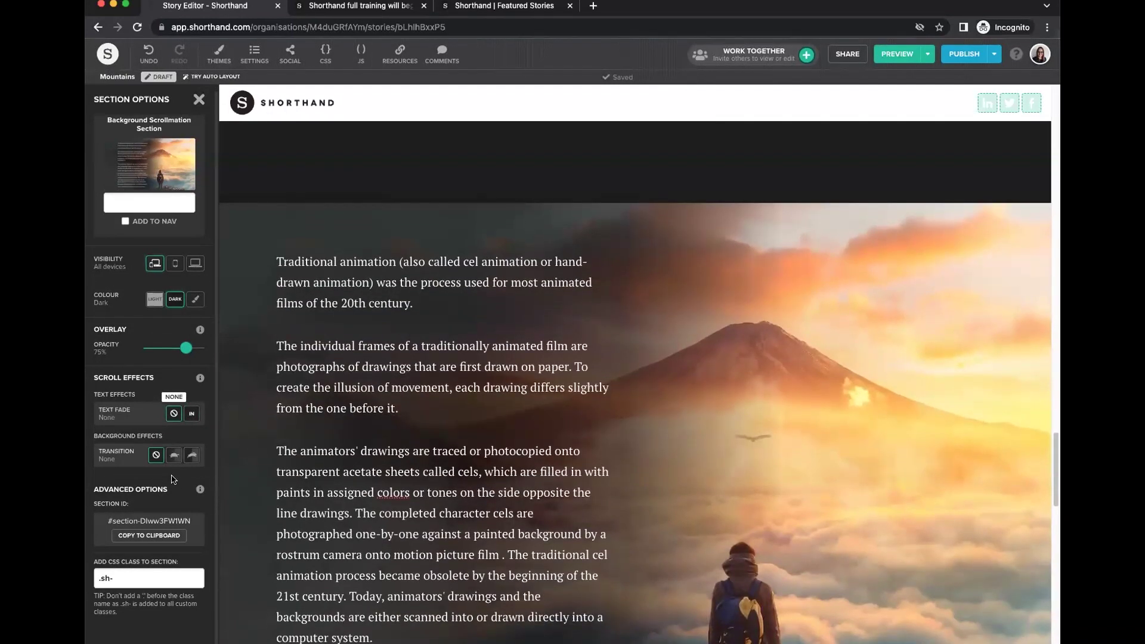
click(191, 456)
scroll(668, 511, down, 9)
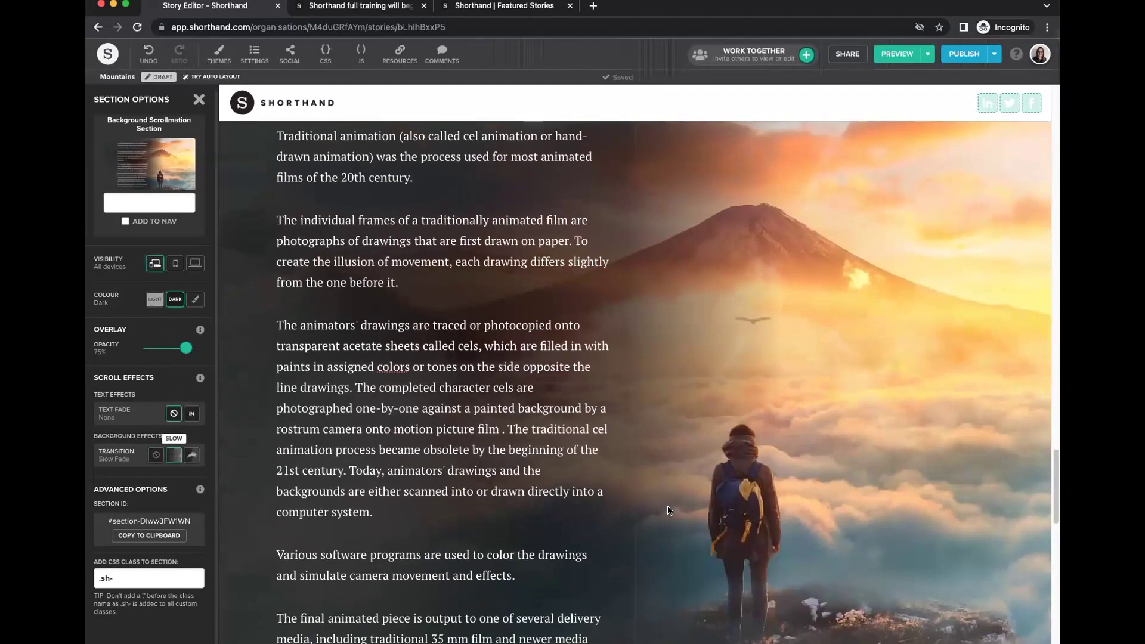
scroll(669, 511, down, 4)
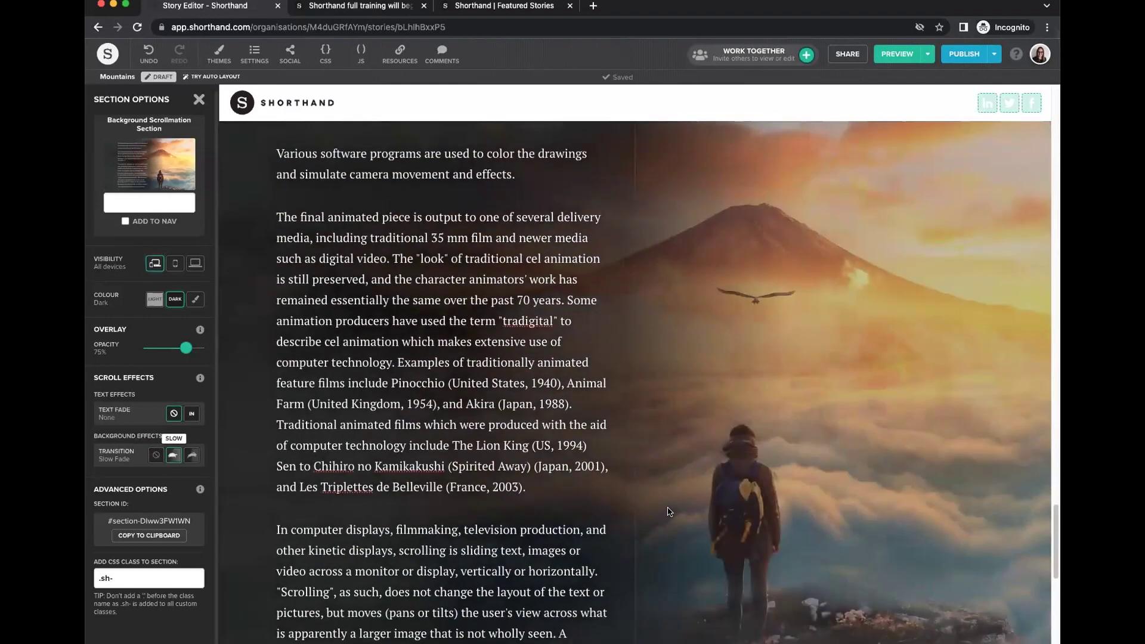
click(355, 440)
click(192, 456)
scroll(405, 456, down, 7)
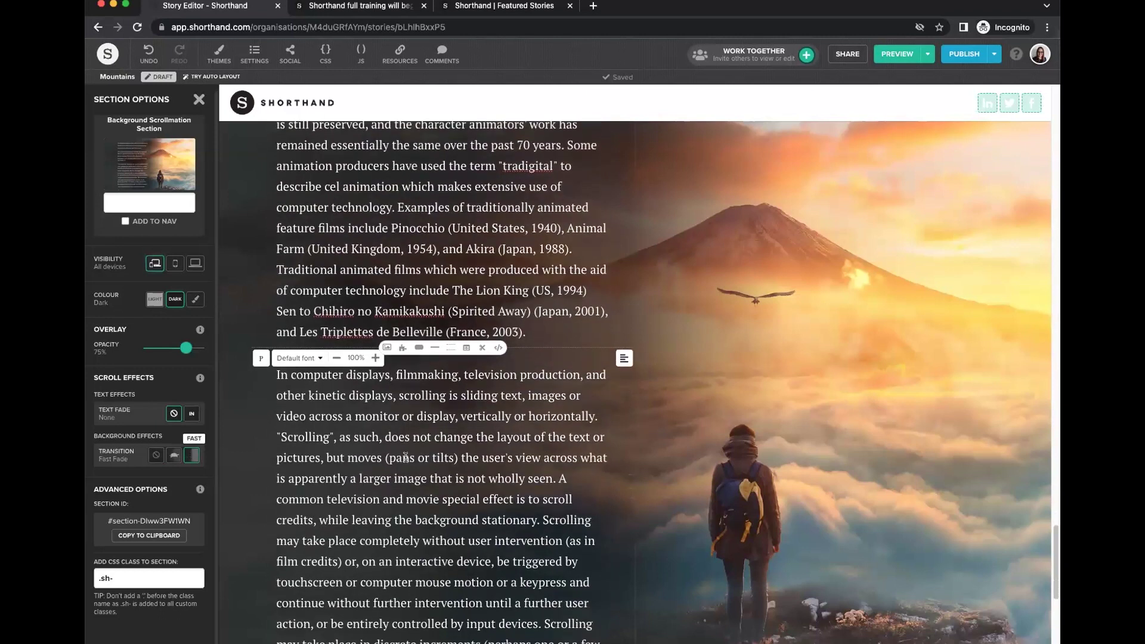
click(156, 455)
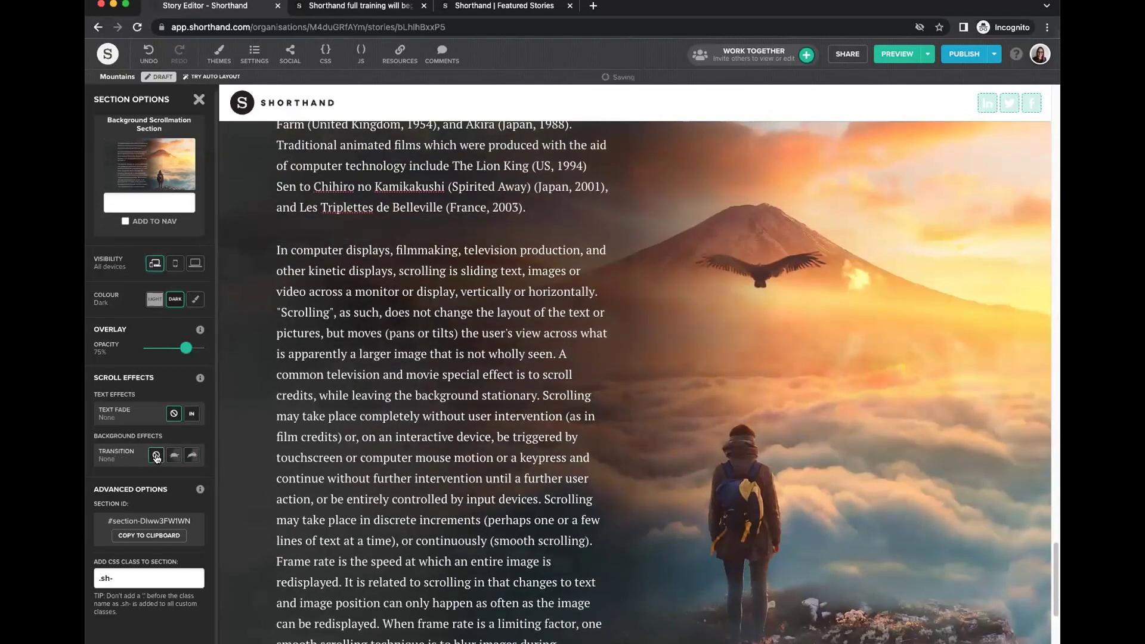
click(198, 99)
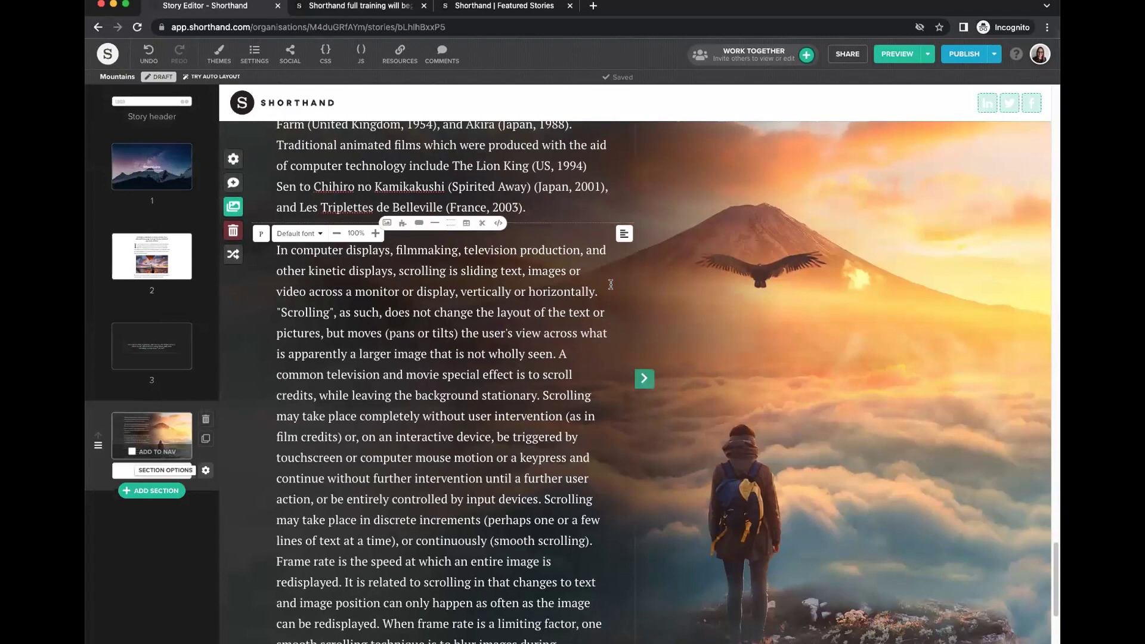
click(927, 55)
click(871, 100)
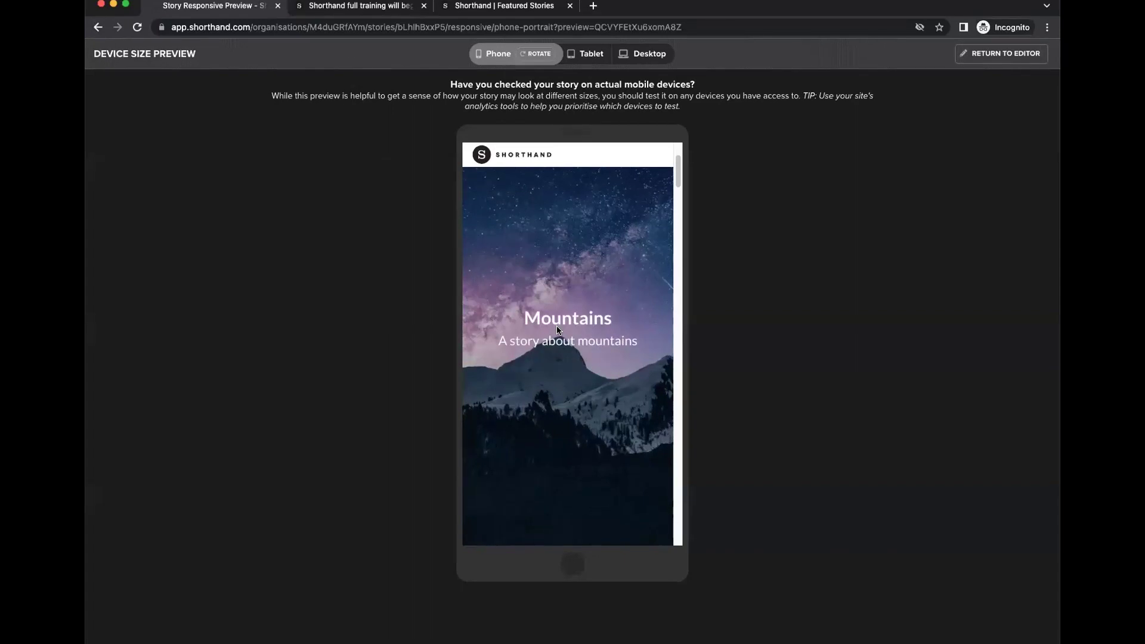
click(588, 54)
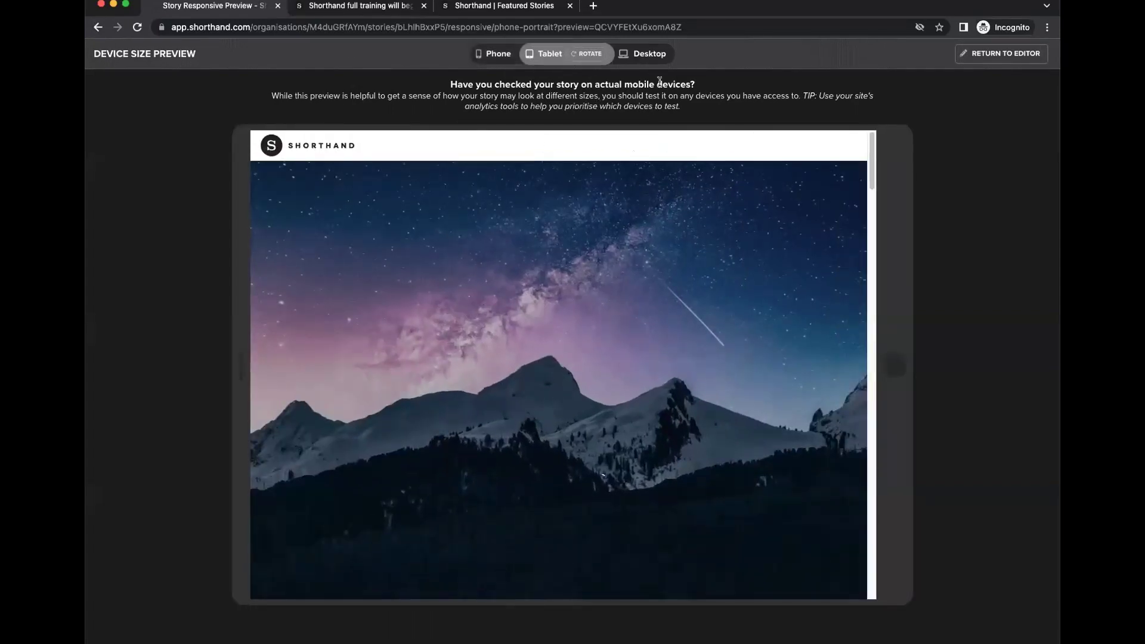
click(652, 55)
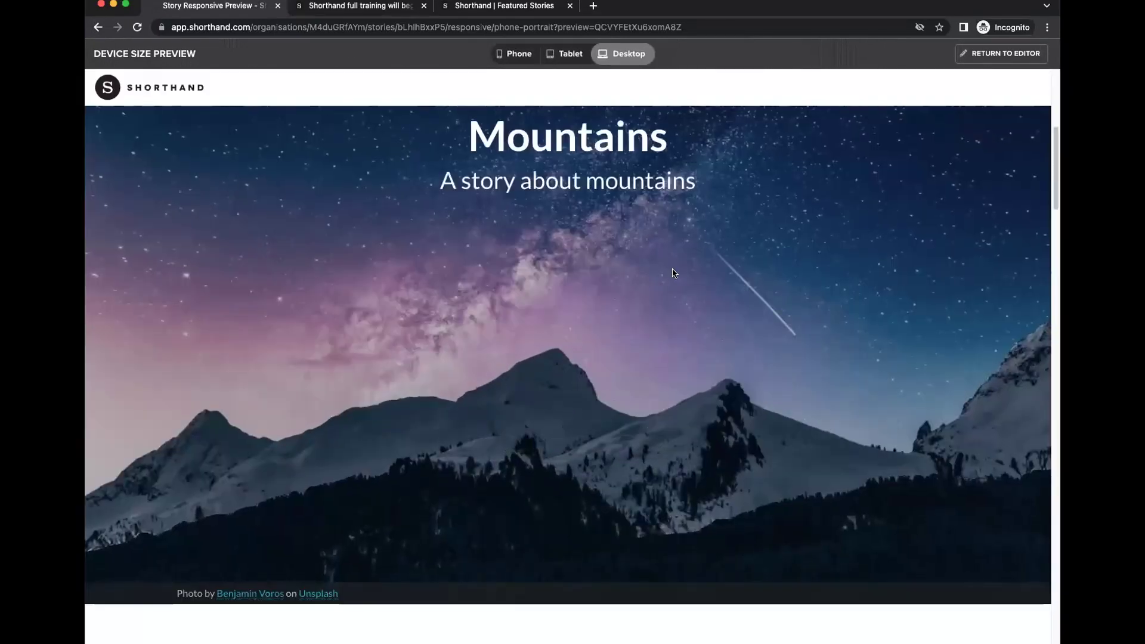
click(517, 54)
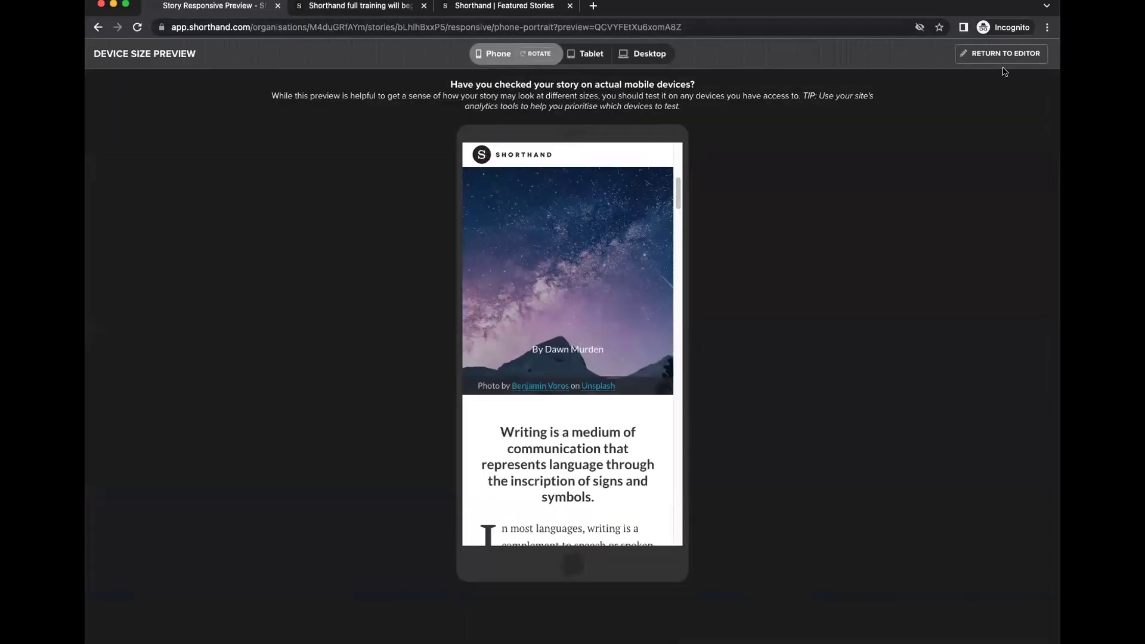
click(991, 56)
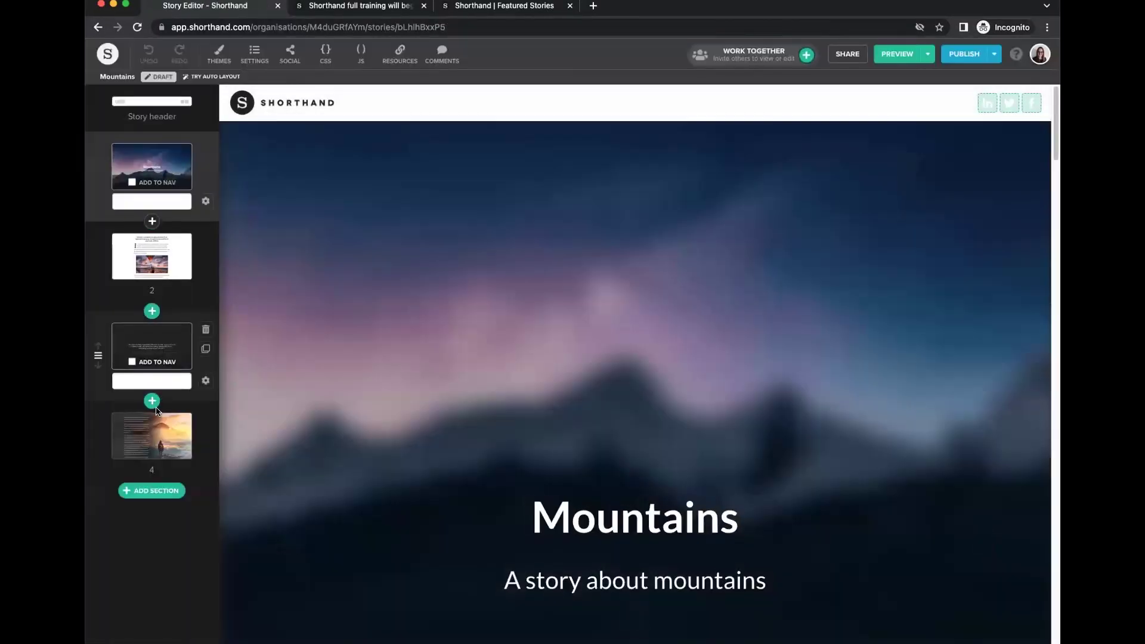
Select section 4, show its images, and edit media for the first background thumbnail.
click(157, 423)
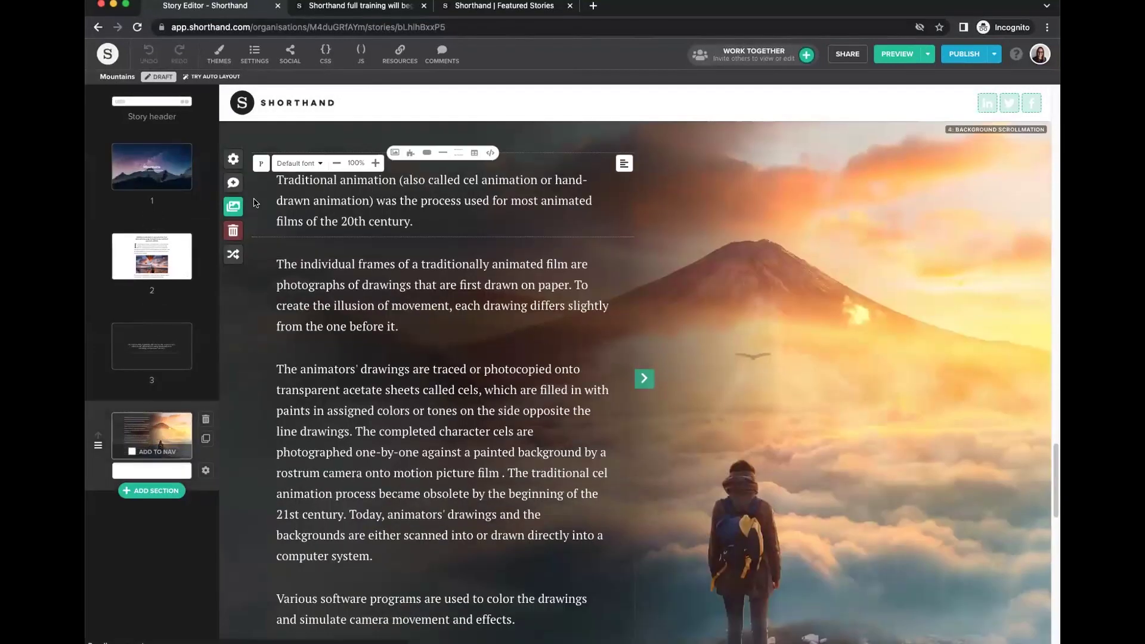
click(233, 206)
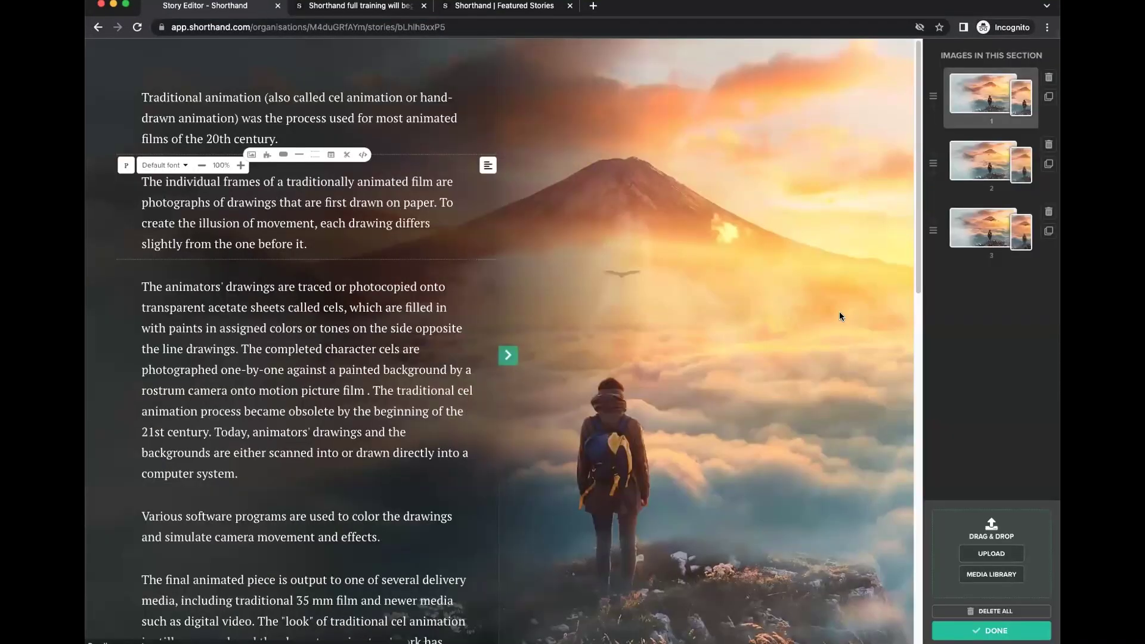
click(994, 94)
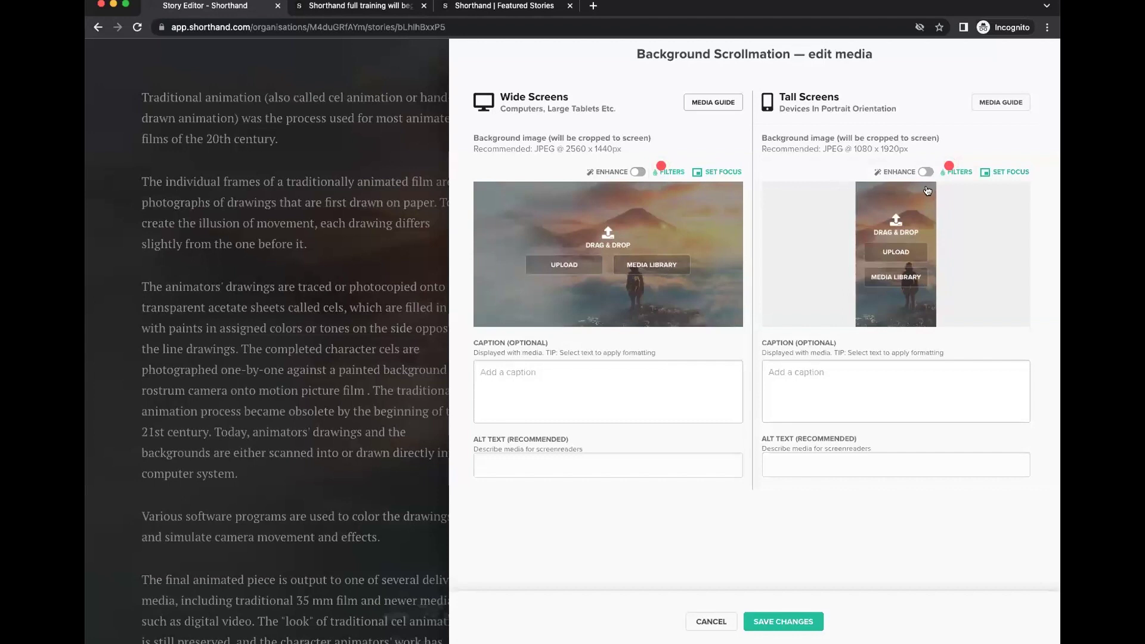
Set tall-screen and wide-screen focus points for the mountain image and save the changes.
click(1007, 172)
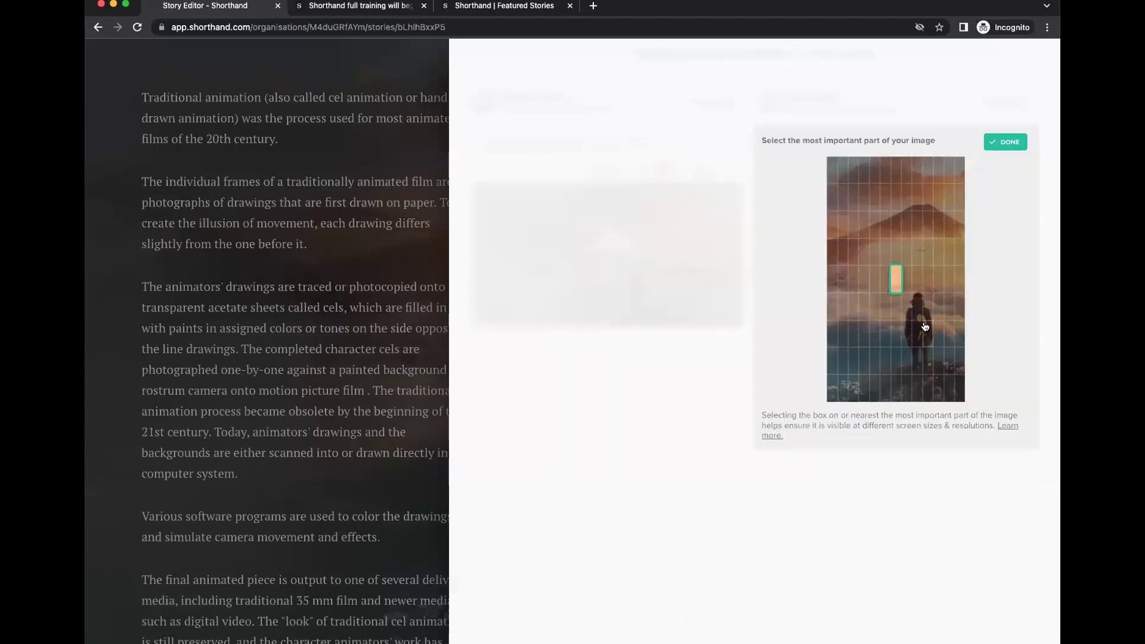
click(1012, 143)
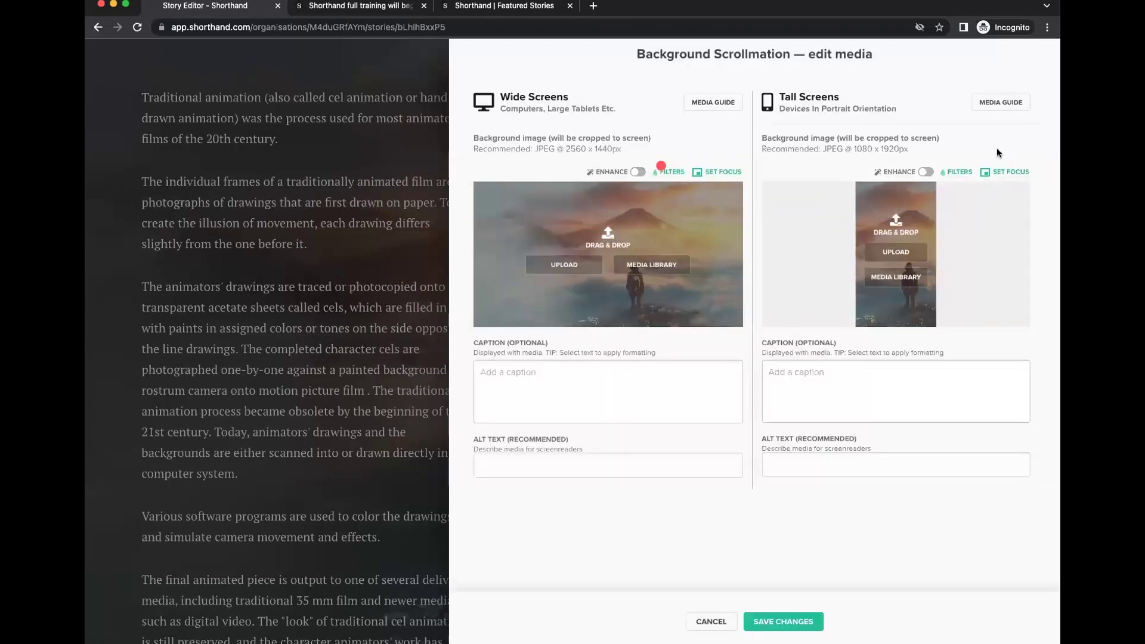
click(716, 172)
click(711, 141)
click(933, 145)
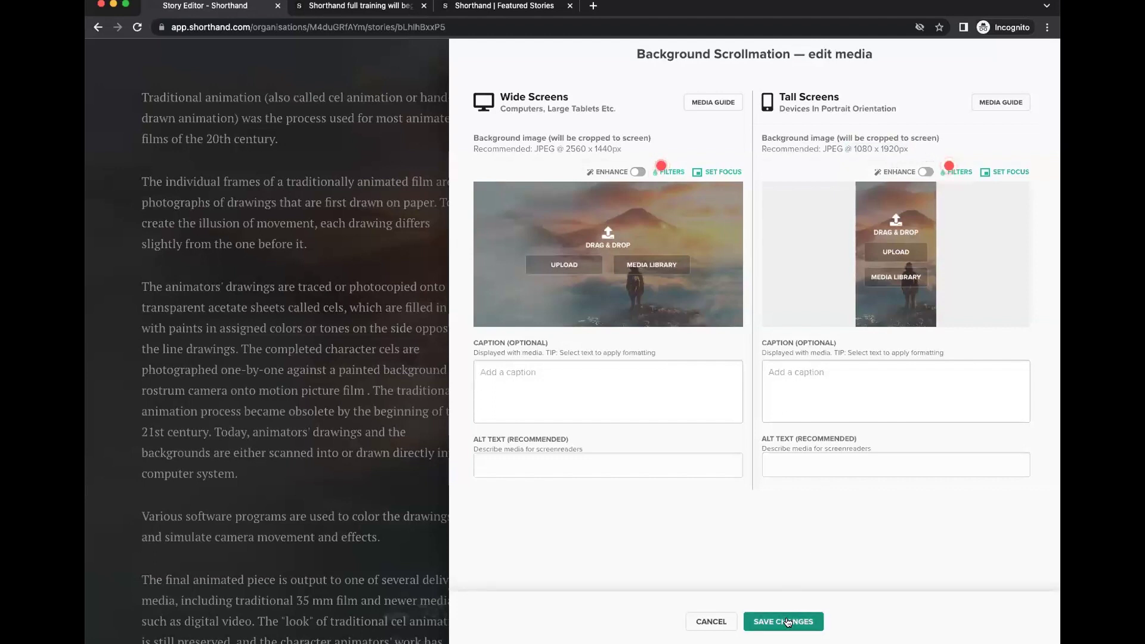
click(788, 622)
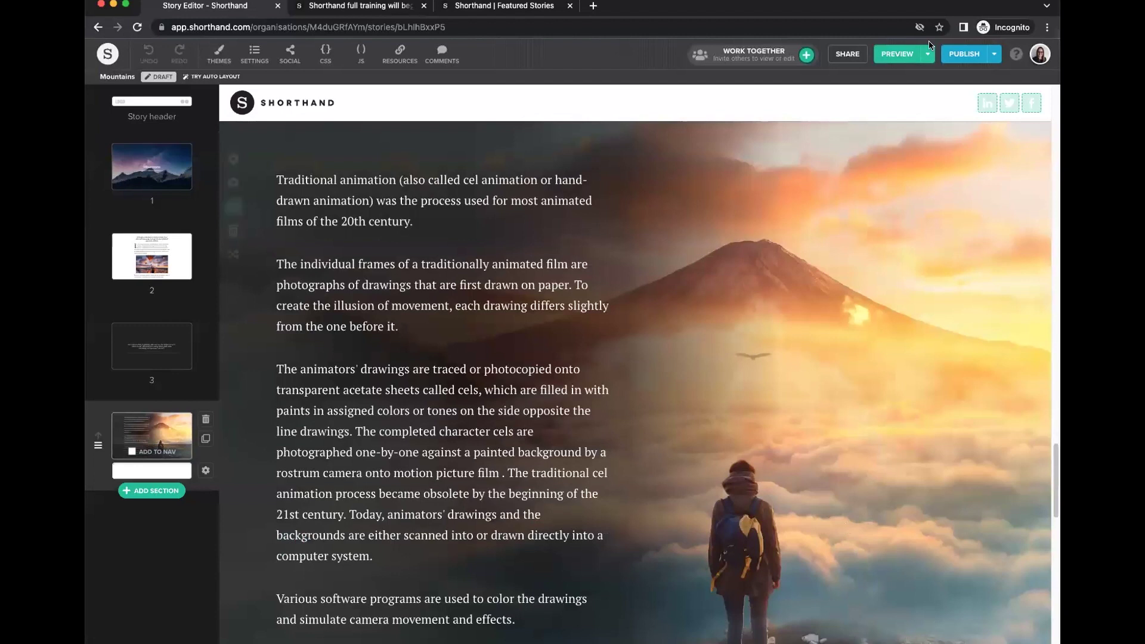
click(928, 54)
Scroll through the Mountains story in Phone portrait preview, then return to the editor.
click(859, 98)
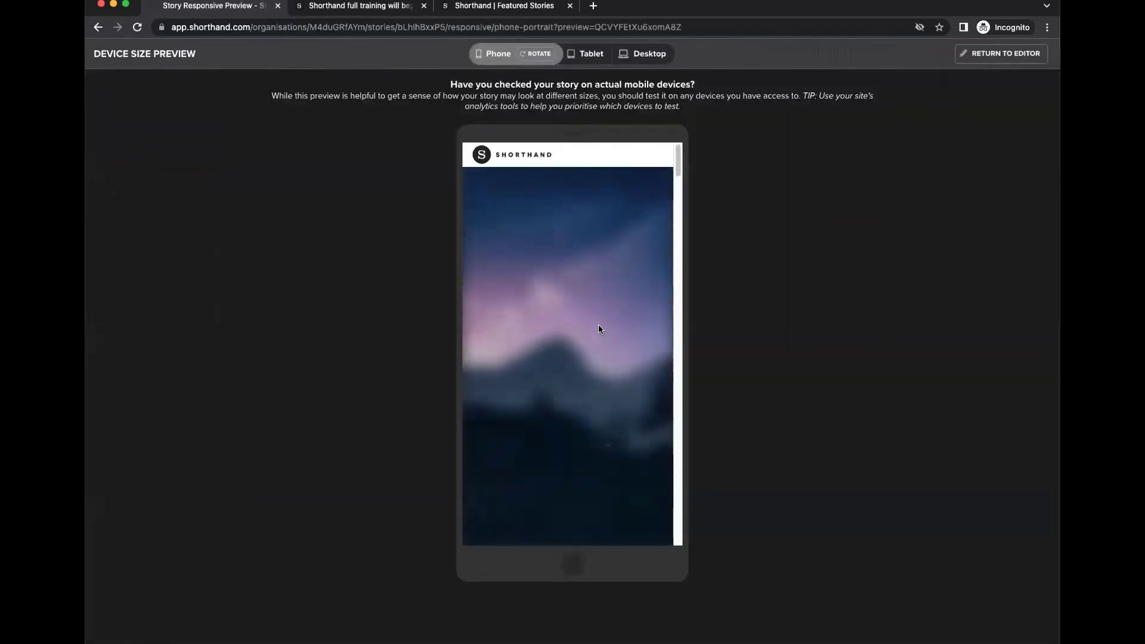
scroll(599, 328, down, 15)
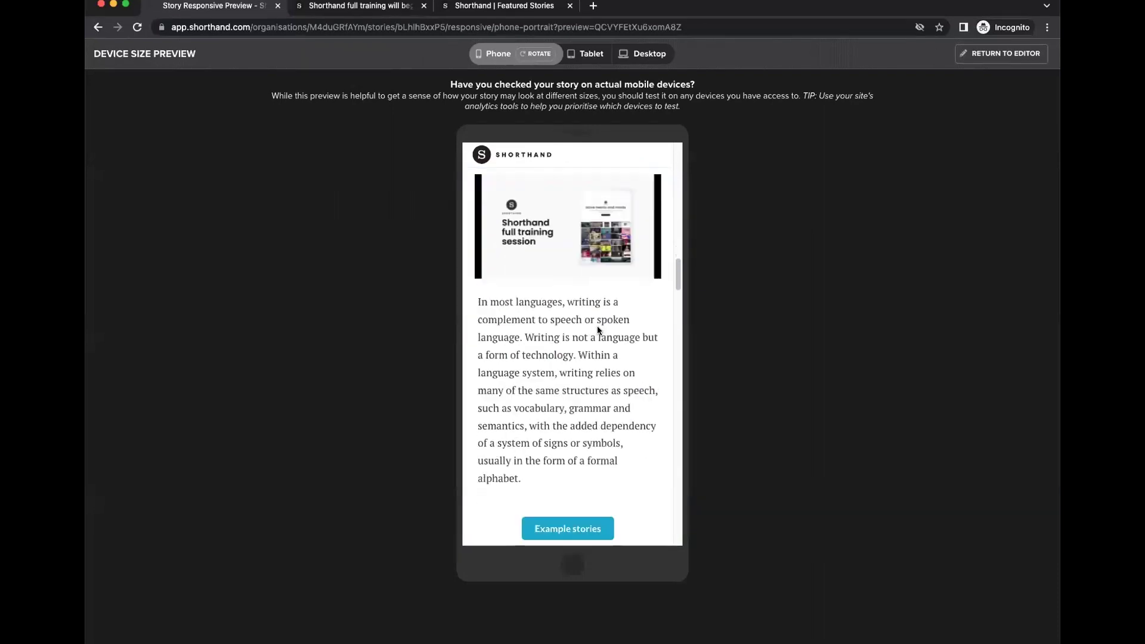
scroll(599, 331, down, 10)
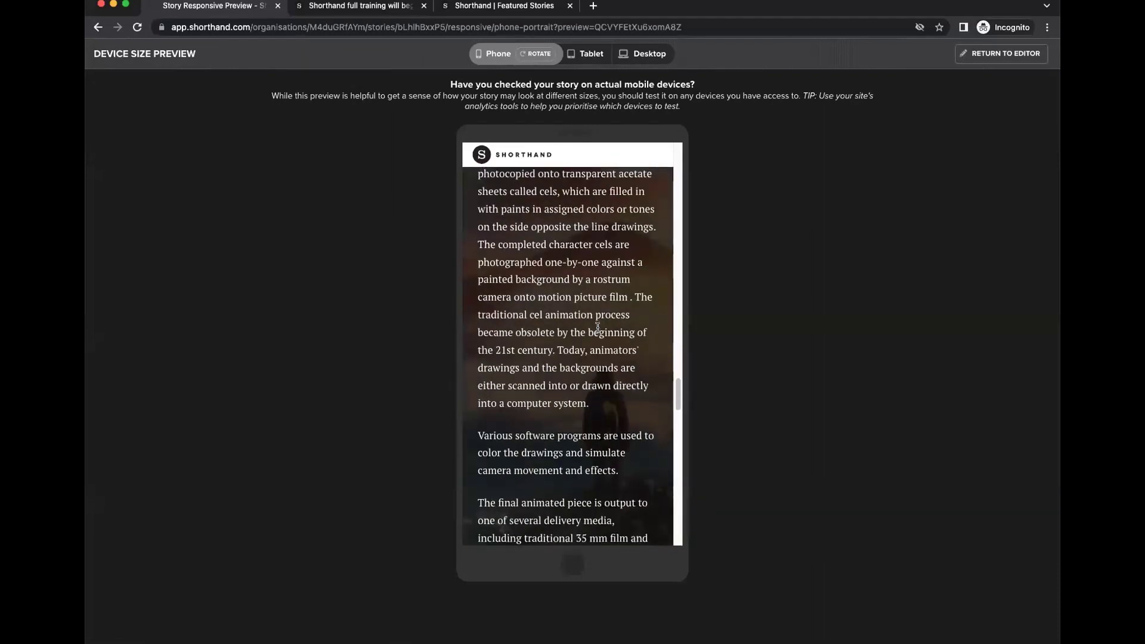
scroll(600, 328, up, 6)
scroll(597, 346, up, 3)
scroll(592, 380, down, 4)
scroll(581, 373, up, 4)
scroll(578, 371, down, 5)
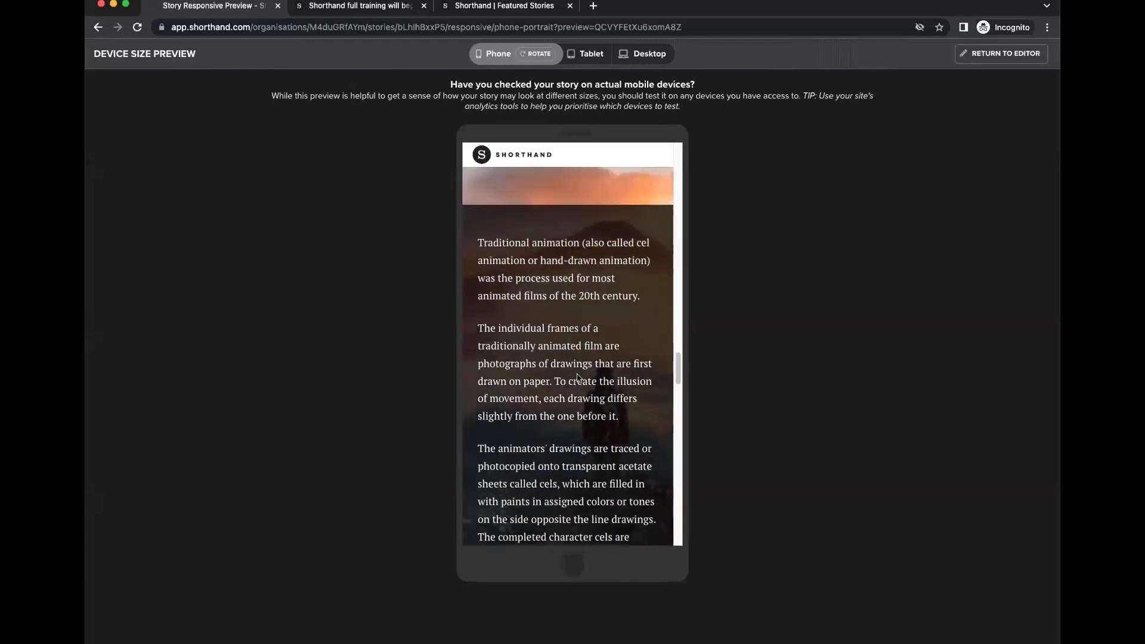
scroll(577, 377, down, 8)
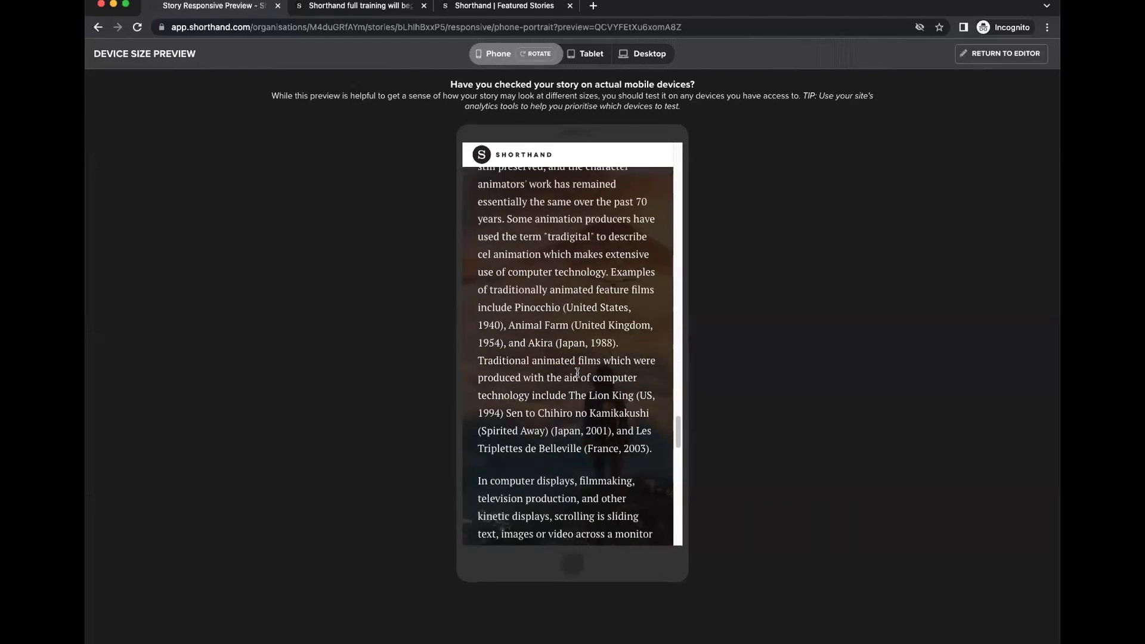
scroll(577, 372, down, 8)
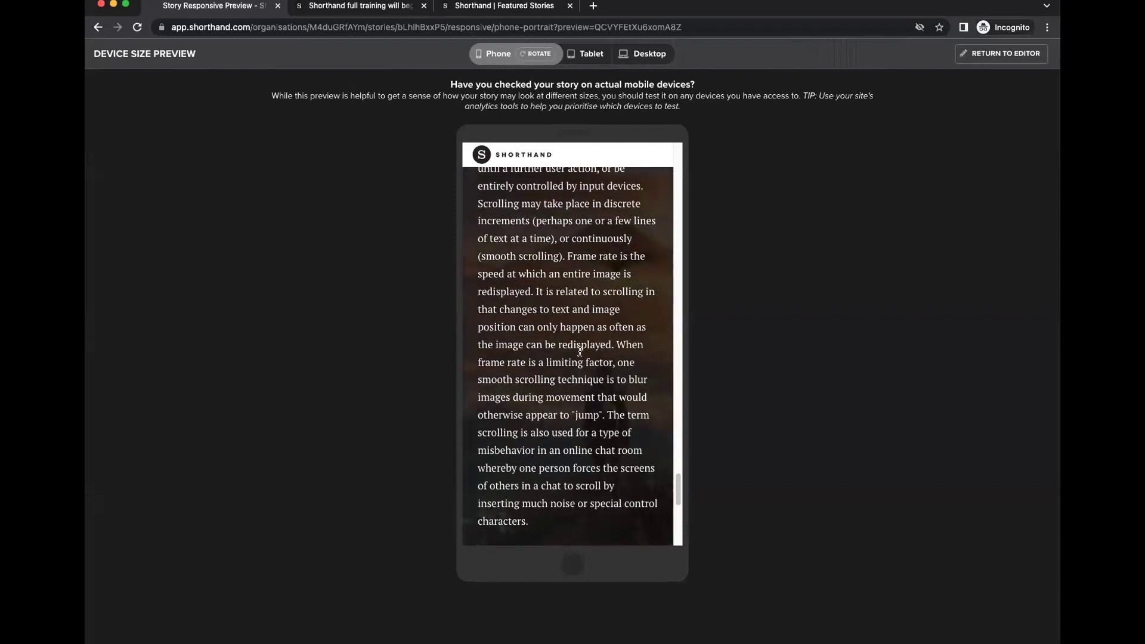
scroll(584, 338, down, 8)
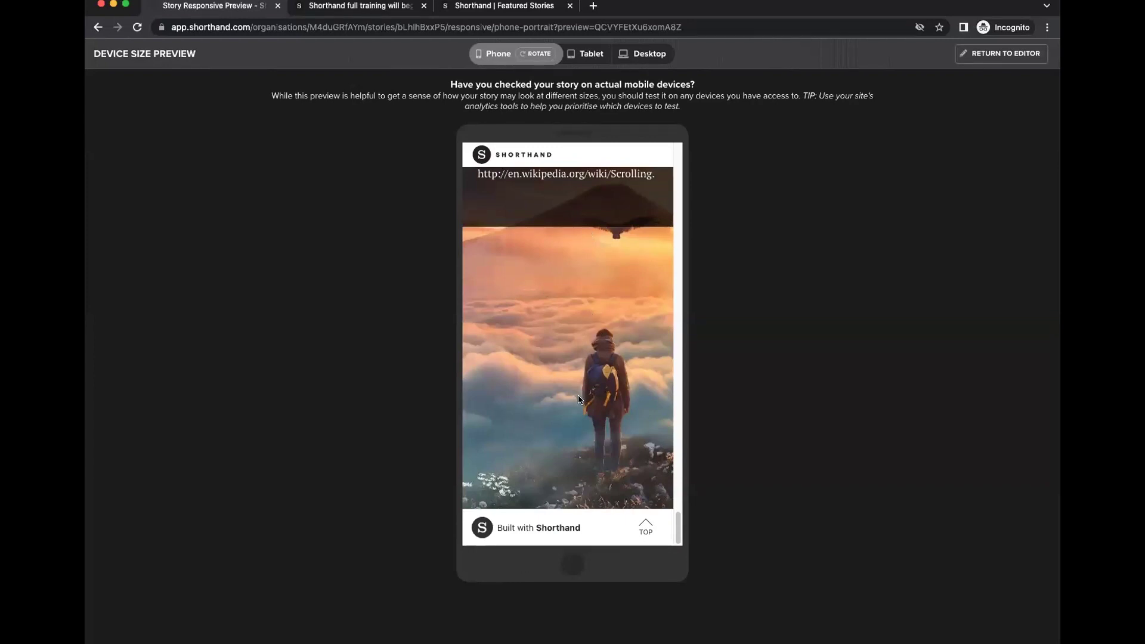
scroll(588, 382, up, 15)
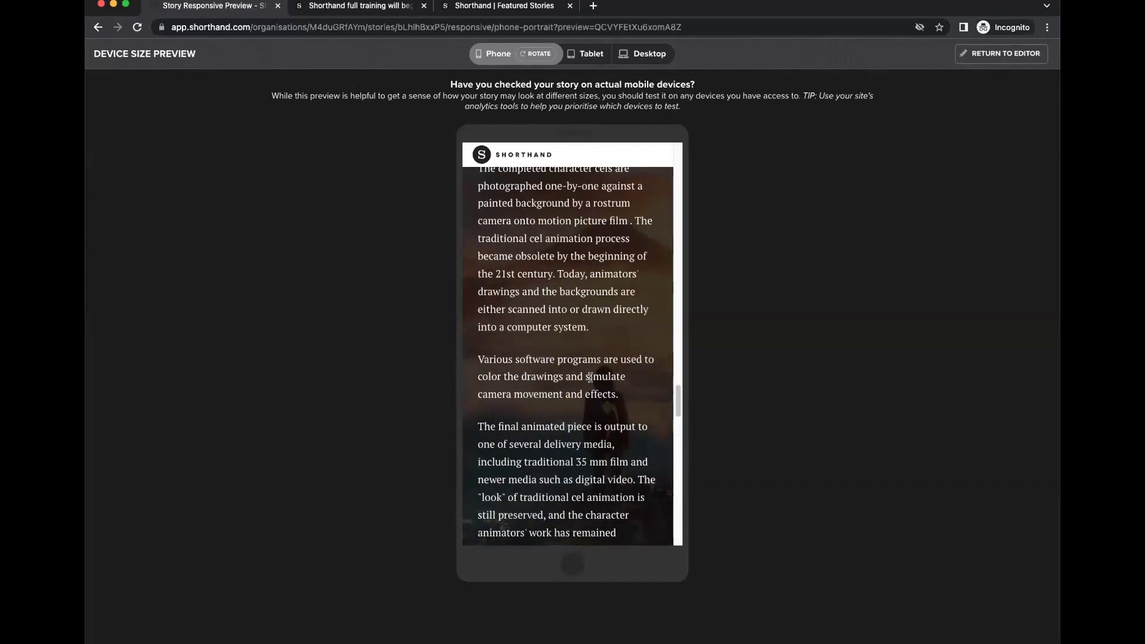
scroll(567, 308, down, 5)
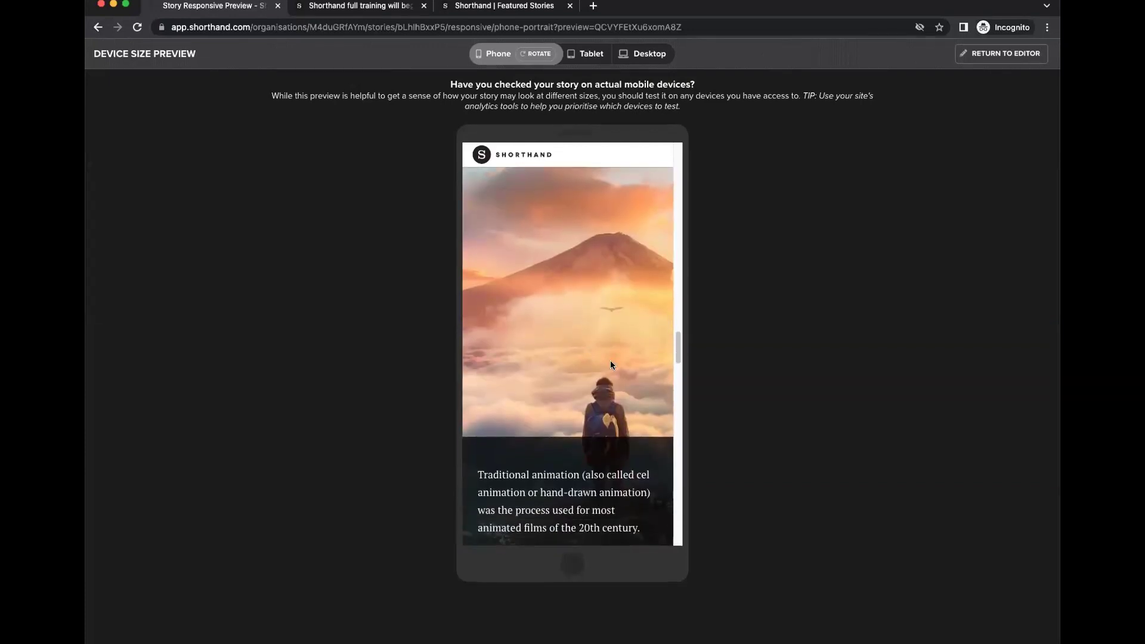
scroll(610, 365, down, 15)
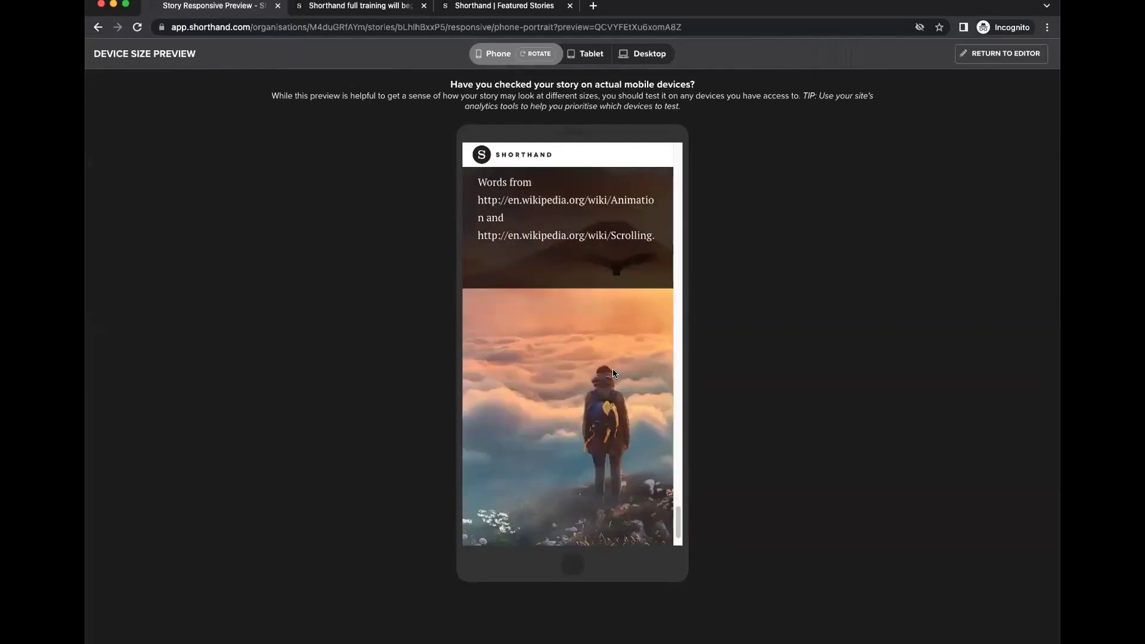
scroll(612, 364, down, 3)
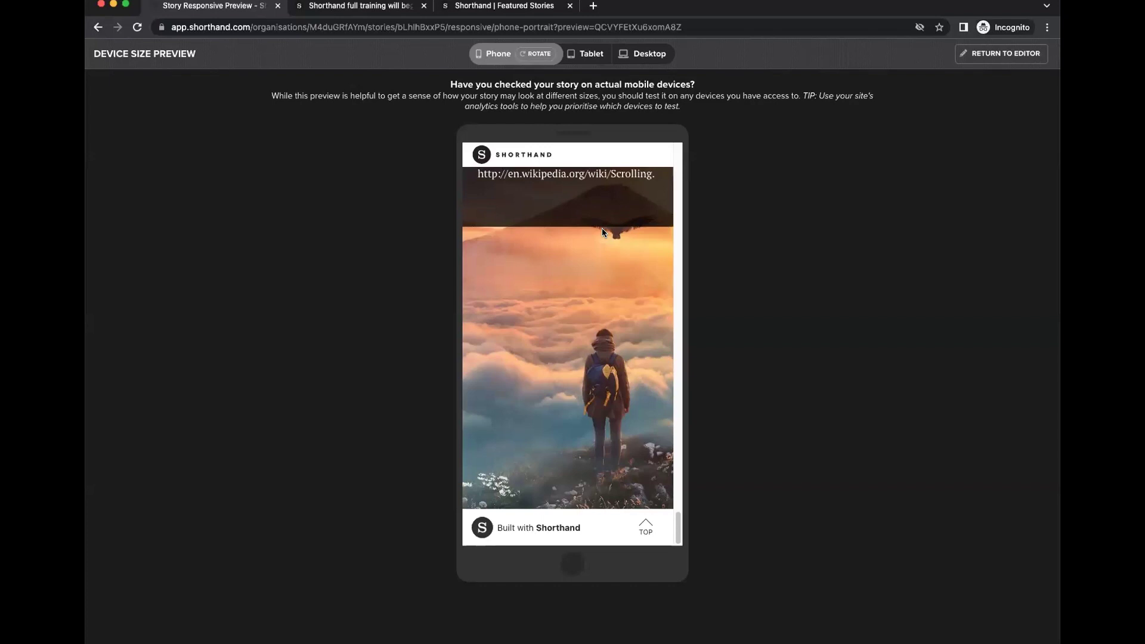
scroll(606, 264, up, 5)
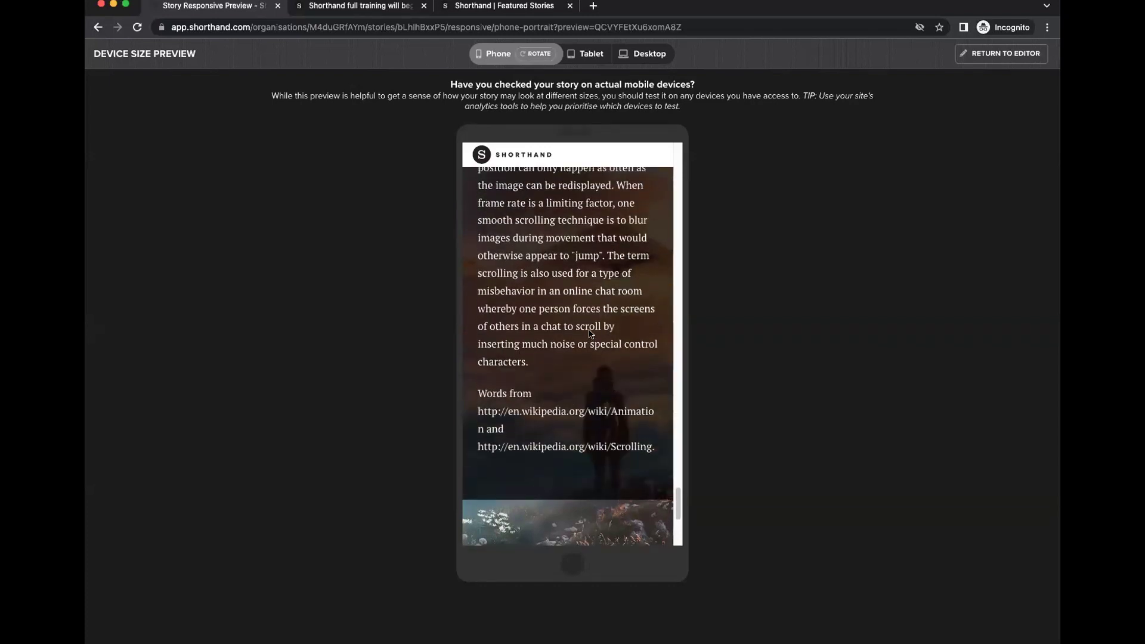
scroll(591, 332, up, 10)
scroll(588, 337, up, 5)
scroll(590, 335, down, 6)
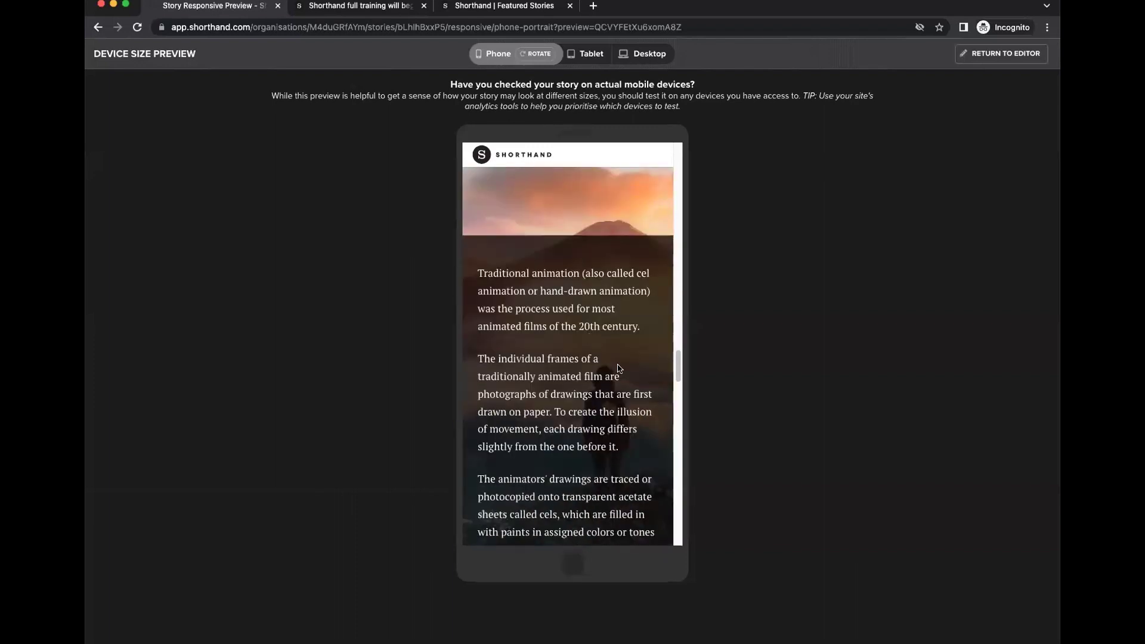
click(986, 57)
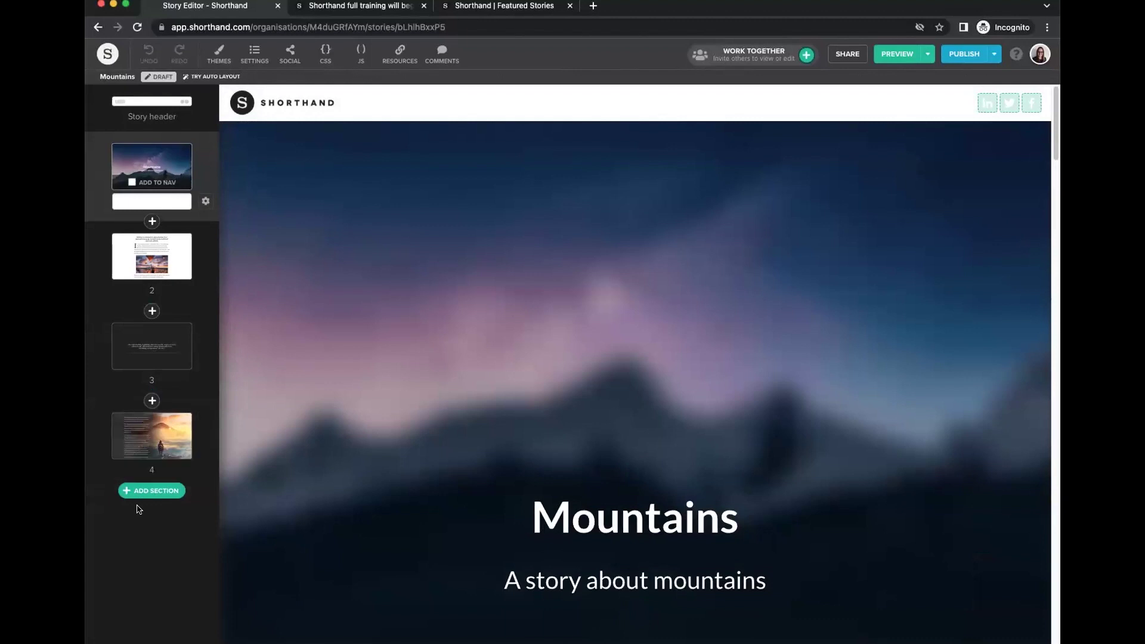
Add a Scrollmation section 5 with text on the left and balloon chart images on the right.
click(144, 492)
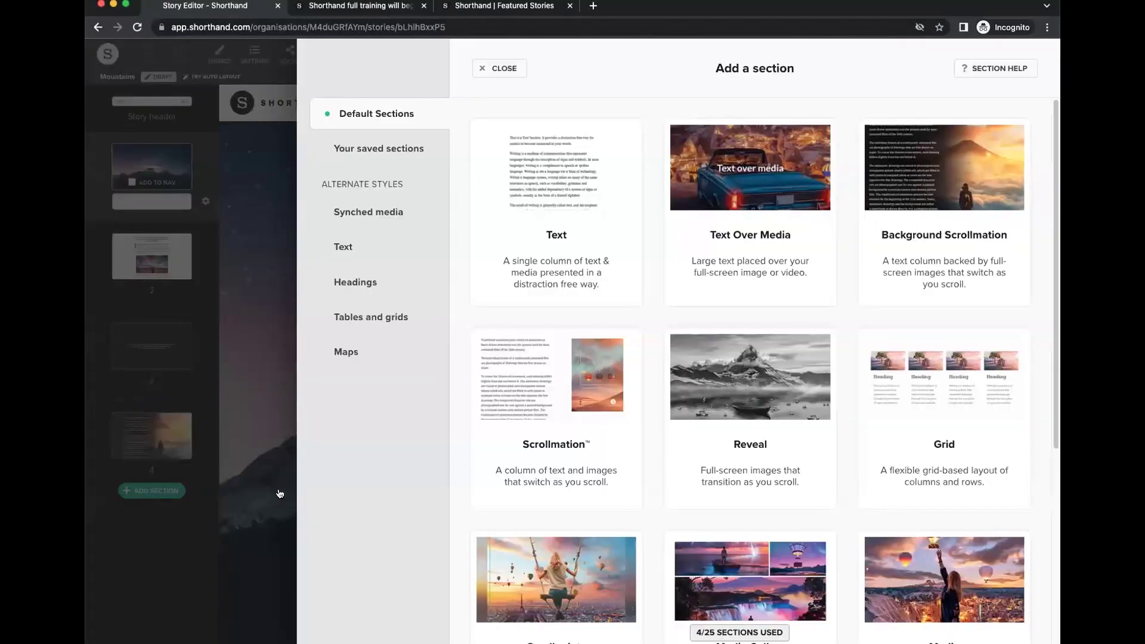
click(562, 393)
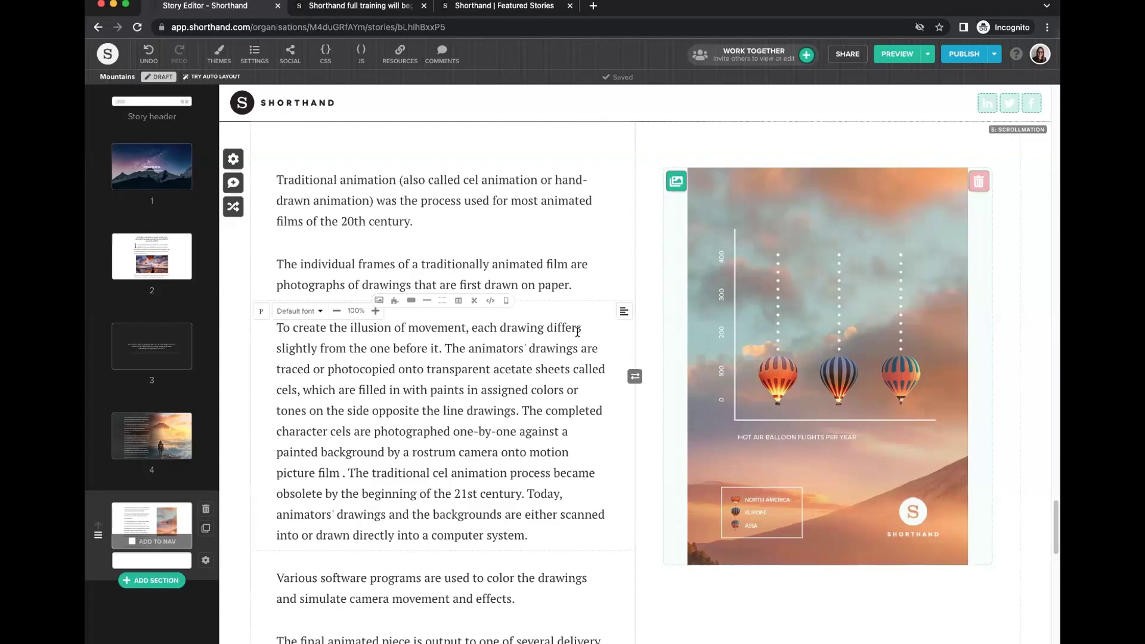
click(635, 378)
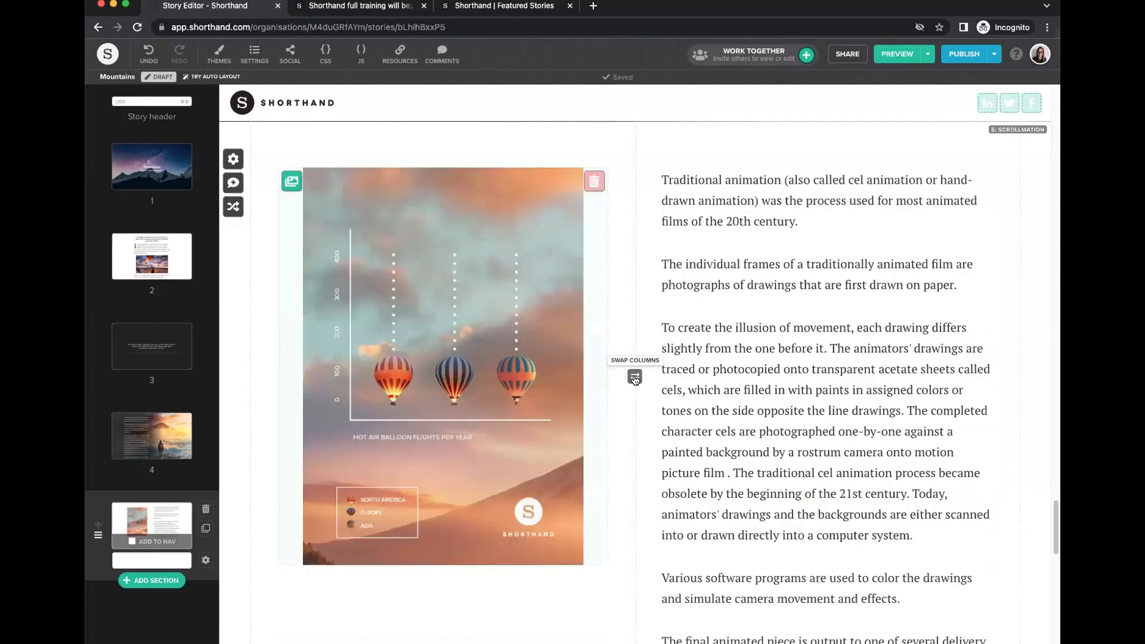
click(634, 378)
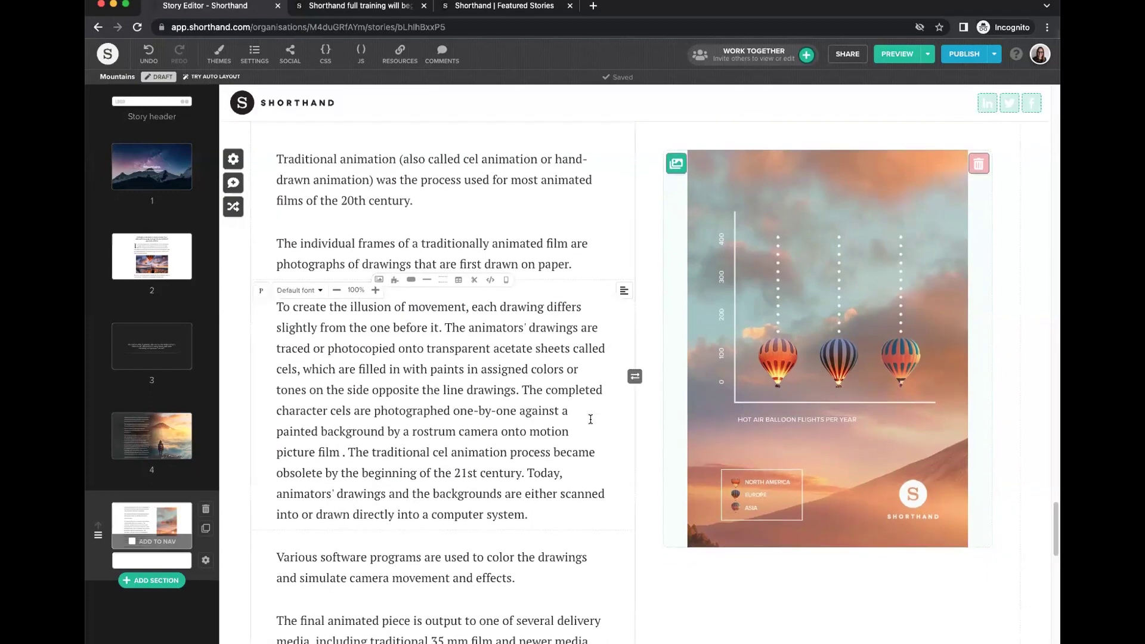
scroll(591, 419, down, 3)
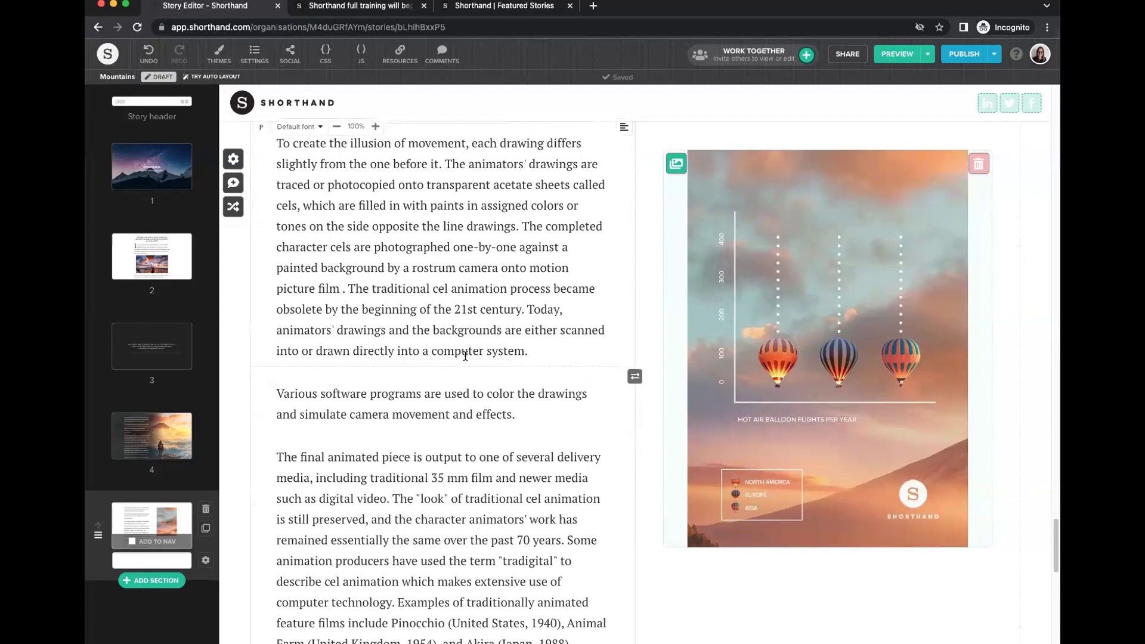
scroll(589, 449, down, 3)
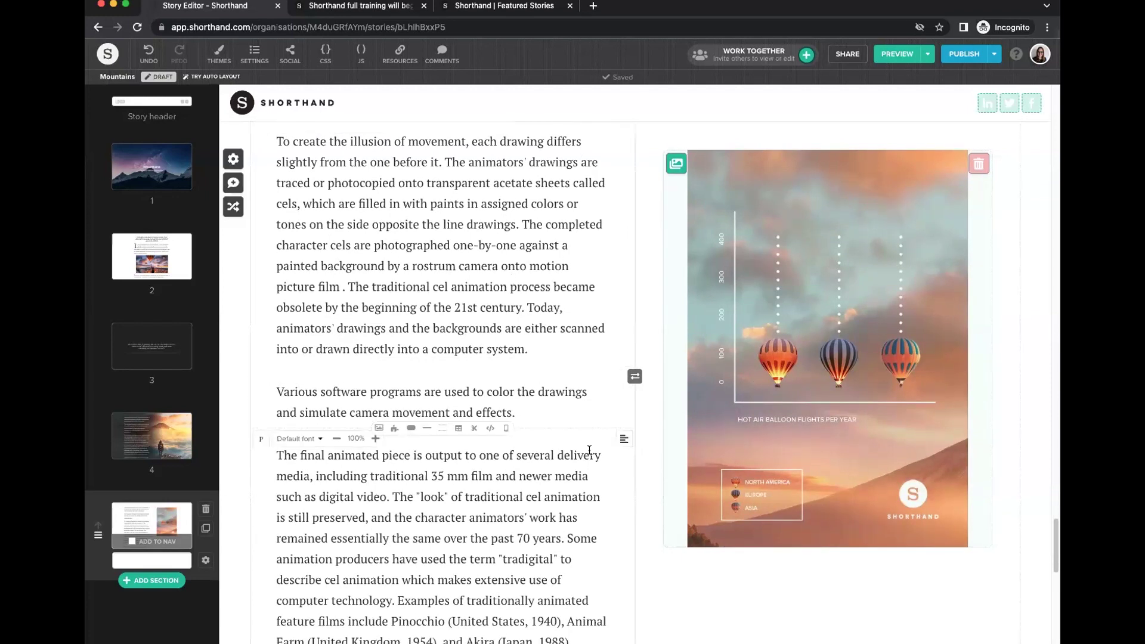
scroll(589, 448, down, 7)
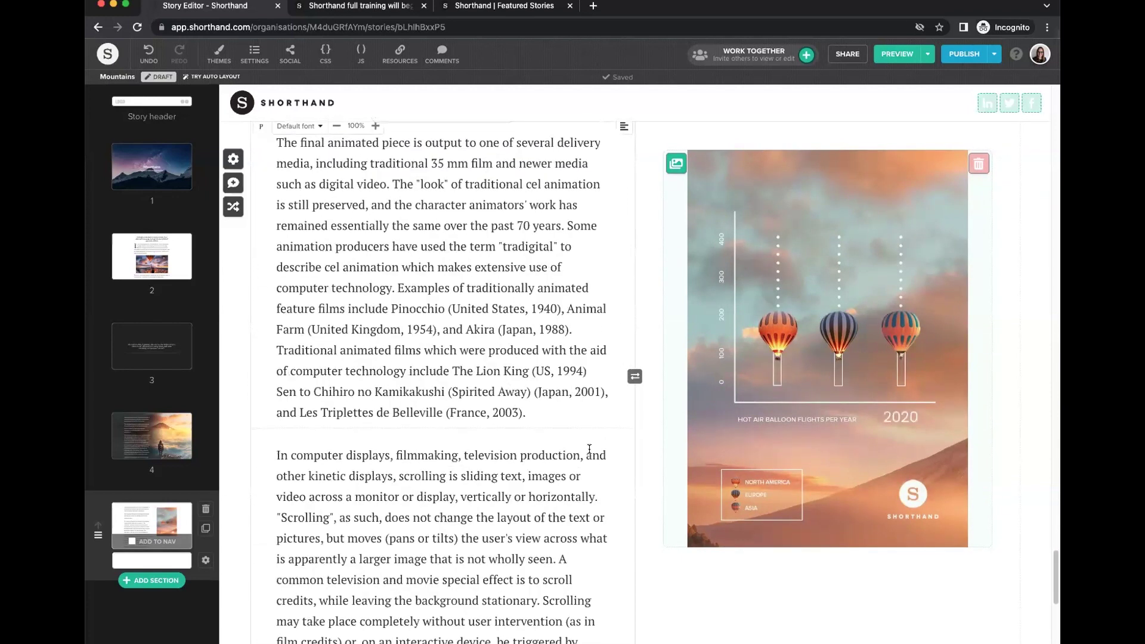
scroll(589, 448, down, 5)
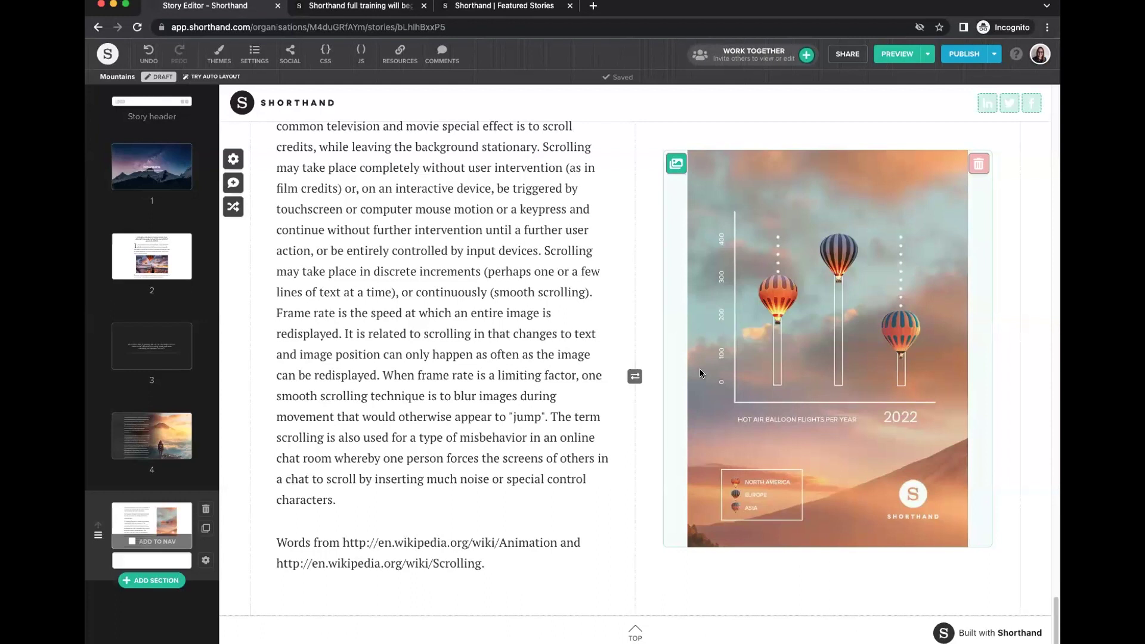
scroll(809, 350, up, 1)
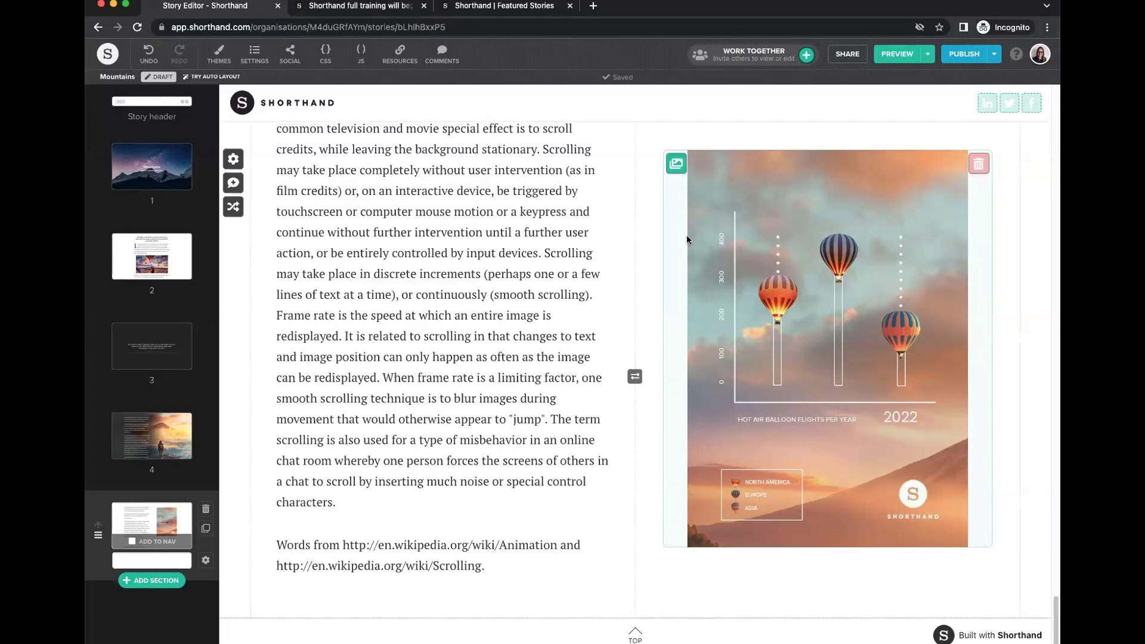
click(676, 163)
mouse_move(1006, 85)
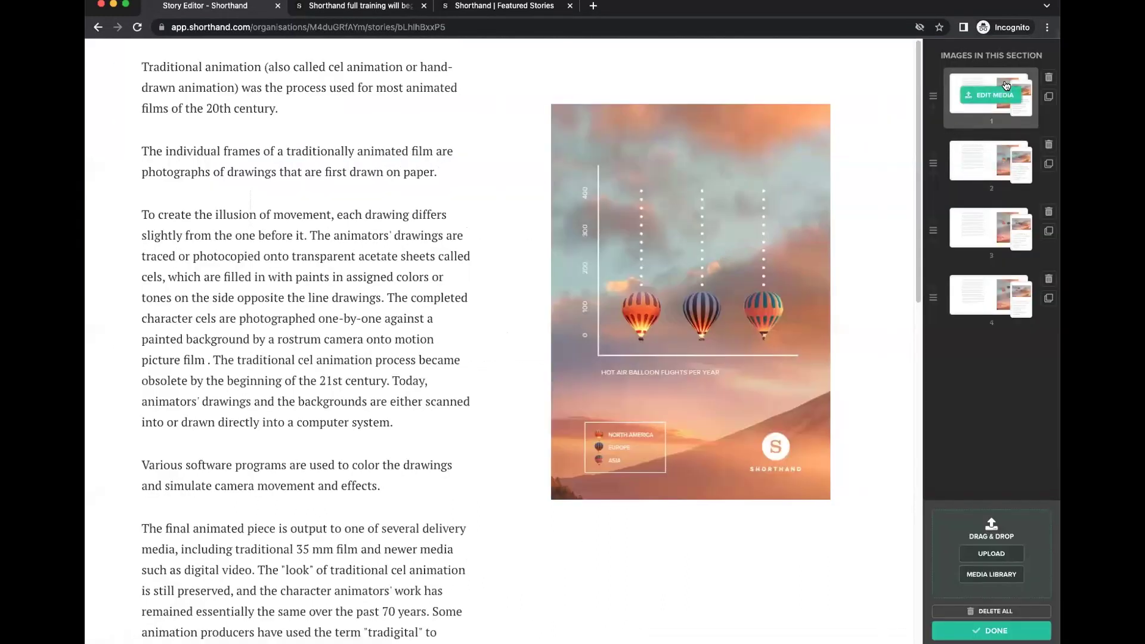
click(968, 101)
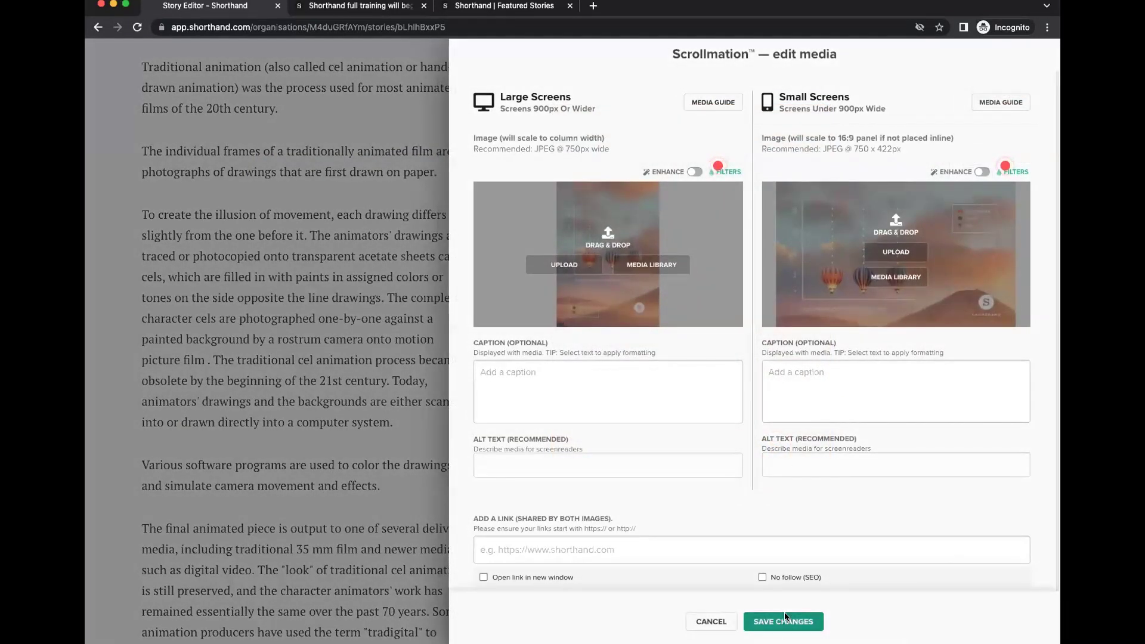
click(786, 617)
click(982, 162)
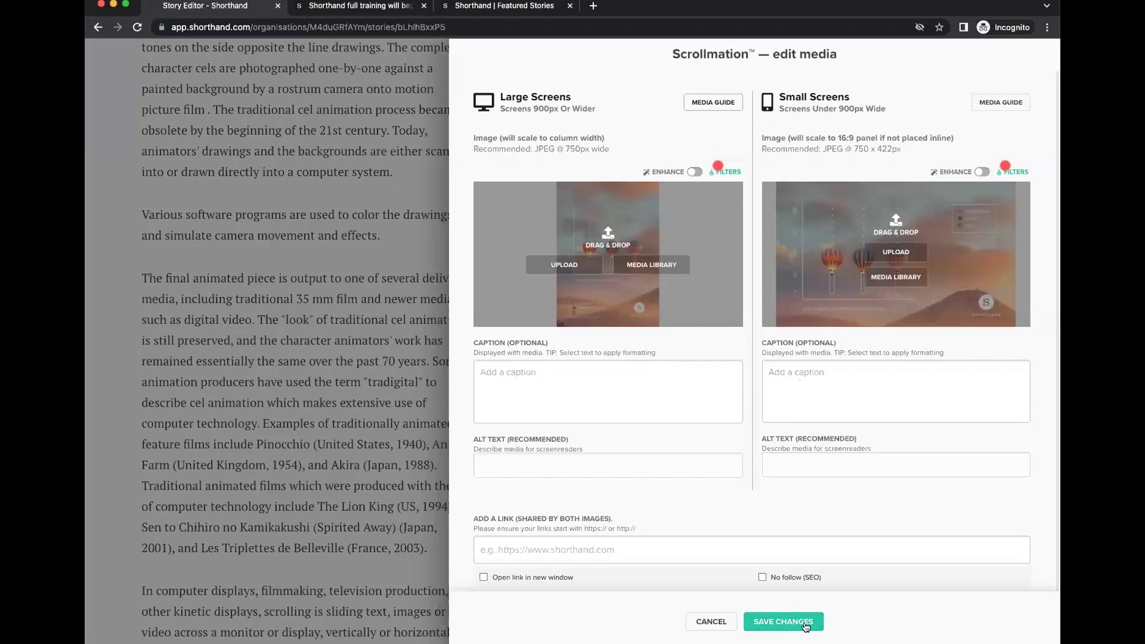
click(786, 621)
click(948, 225)
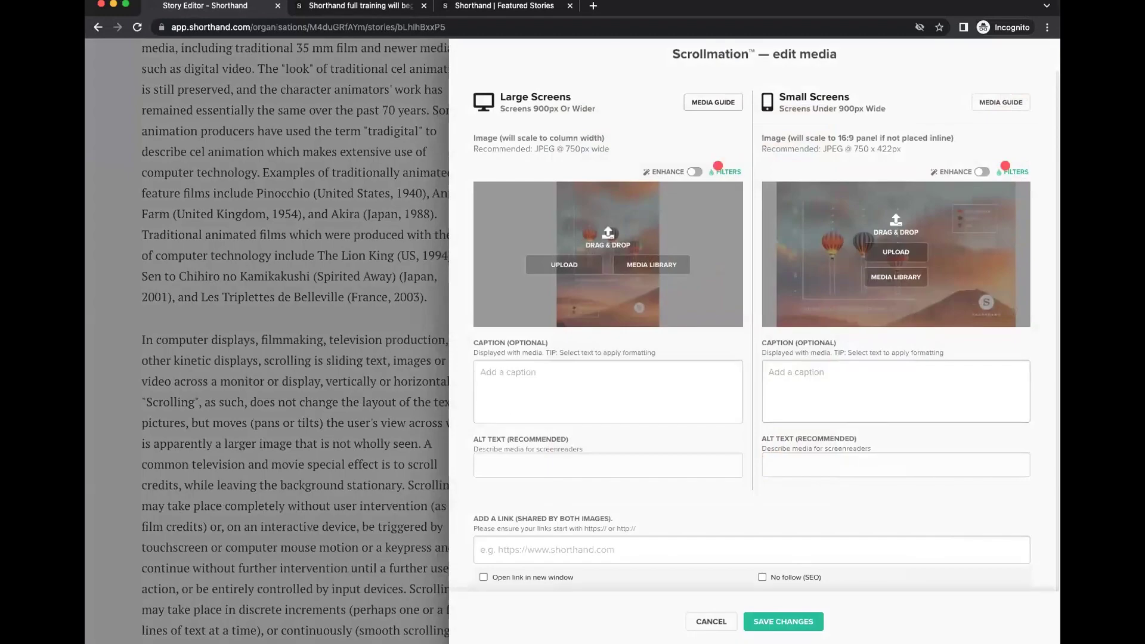
click(783, 622)
click(991, 298)
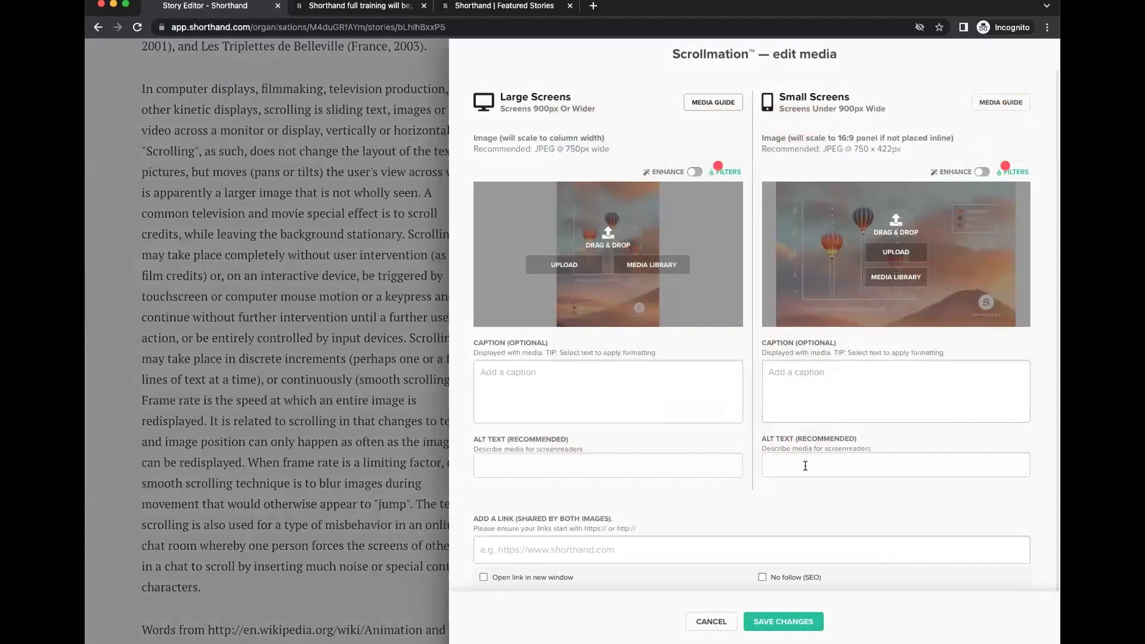
click(783, 621)
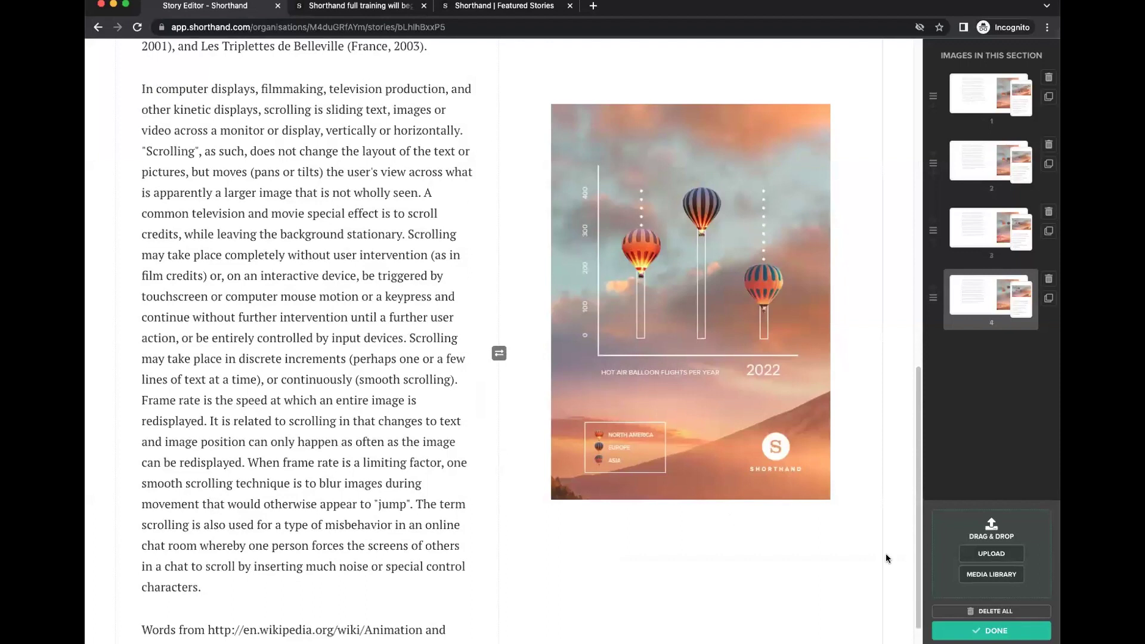
click(966, 632)
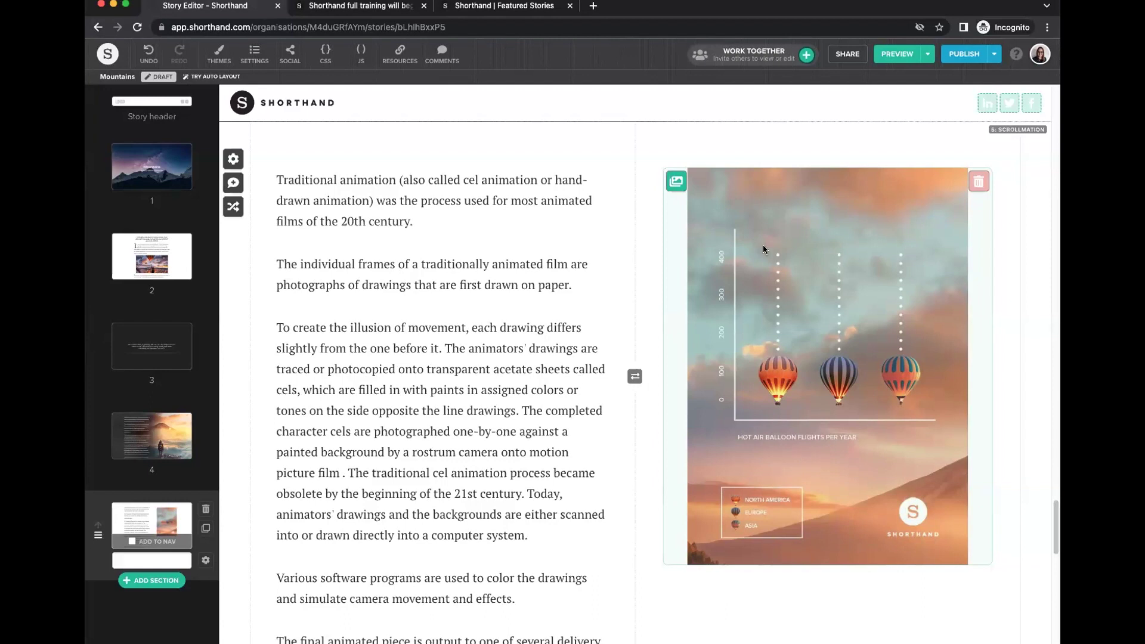
Preview the story on a portrait phone and return to the editor.
click(928, 54)
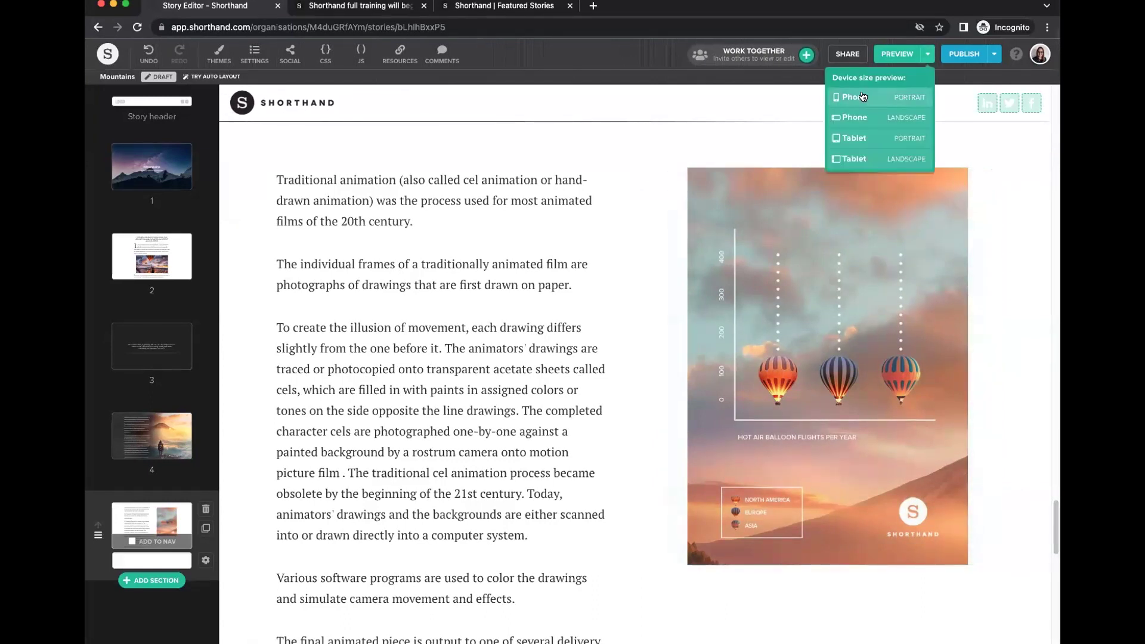
click(863, 97)
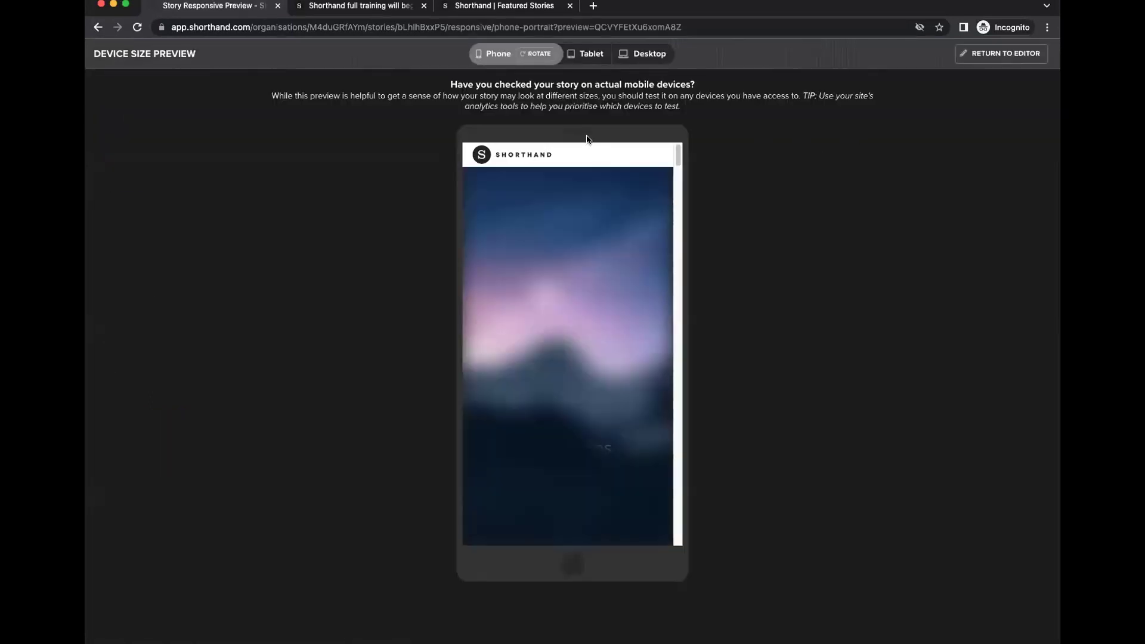
click(997, 53)
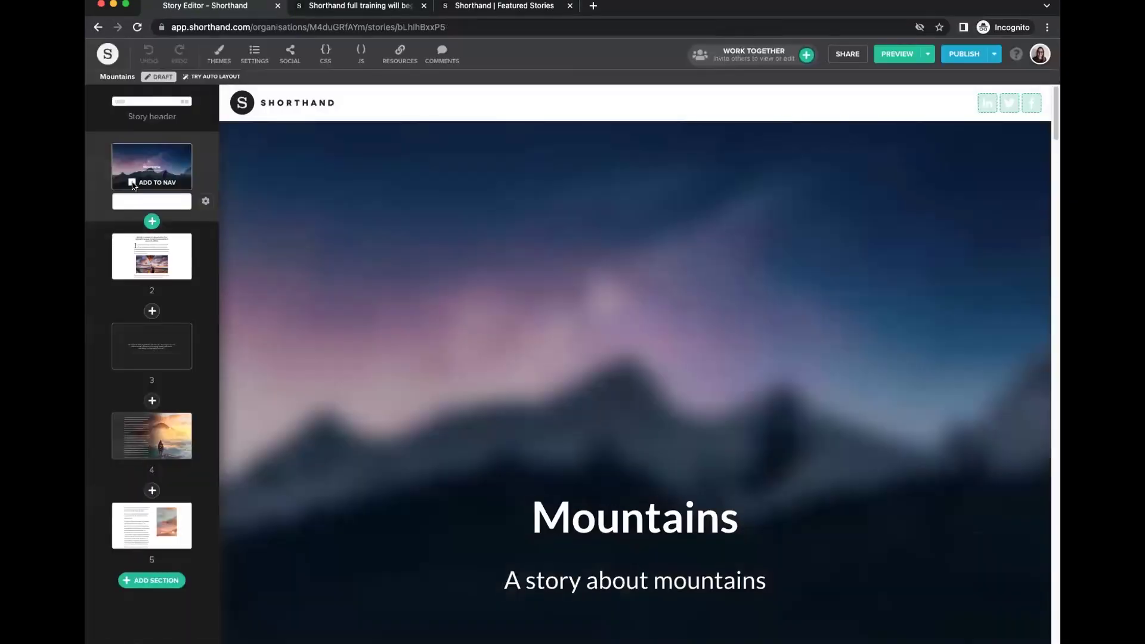
Tick Add to Nav for sections 1 through 5.
click(131, 183)
click(132, 272)
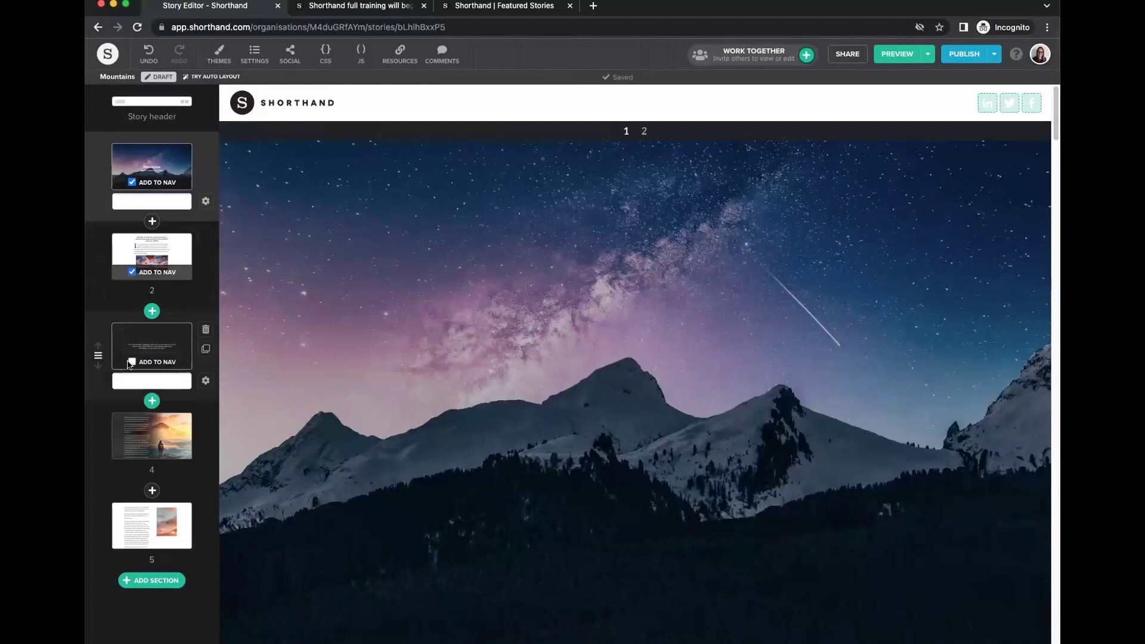
click(132, 362)
click(131, 451)
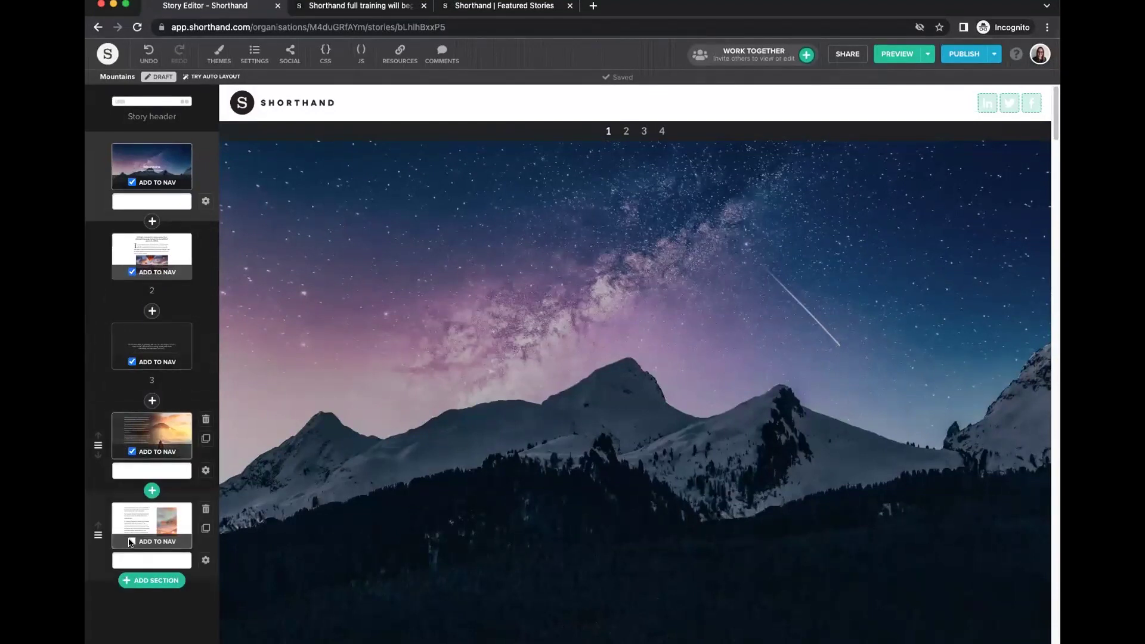
click(132, 541)
Test jumping between sections via the 1–5 navigation bar, leaving section 5's label empty.
click(634, 133)
click(653, 131)
click(598, 131)
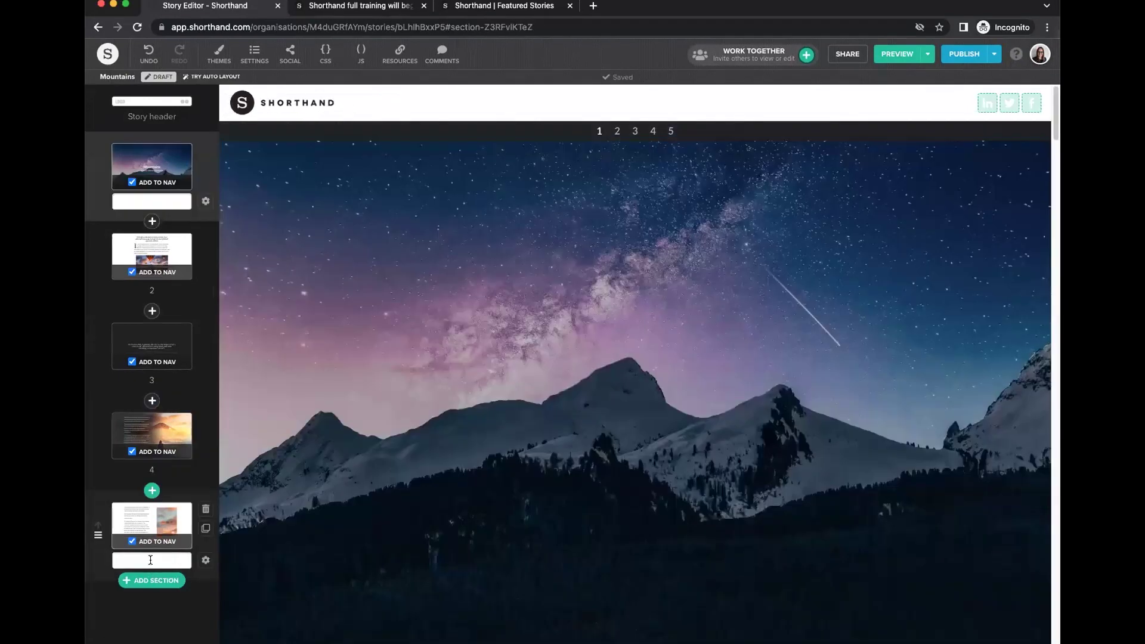
click(147, 559)
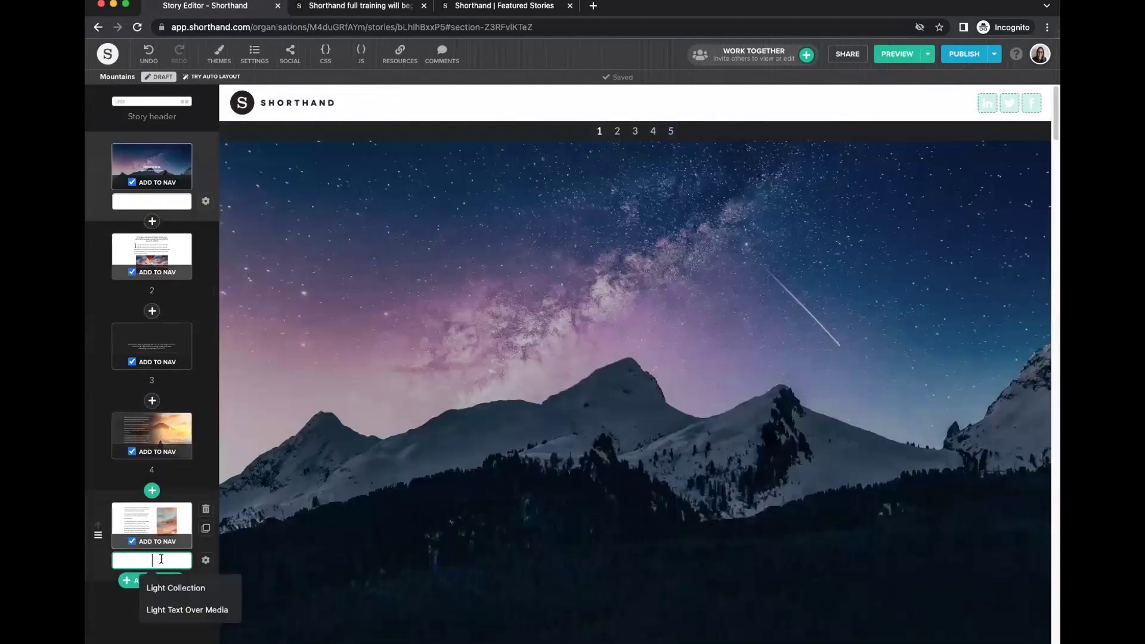
click(93, 598)
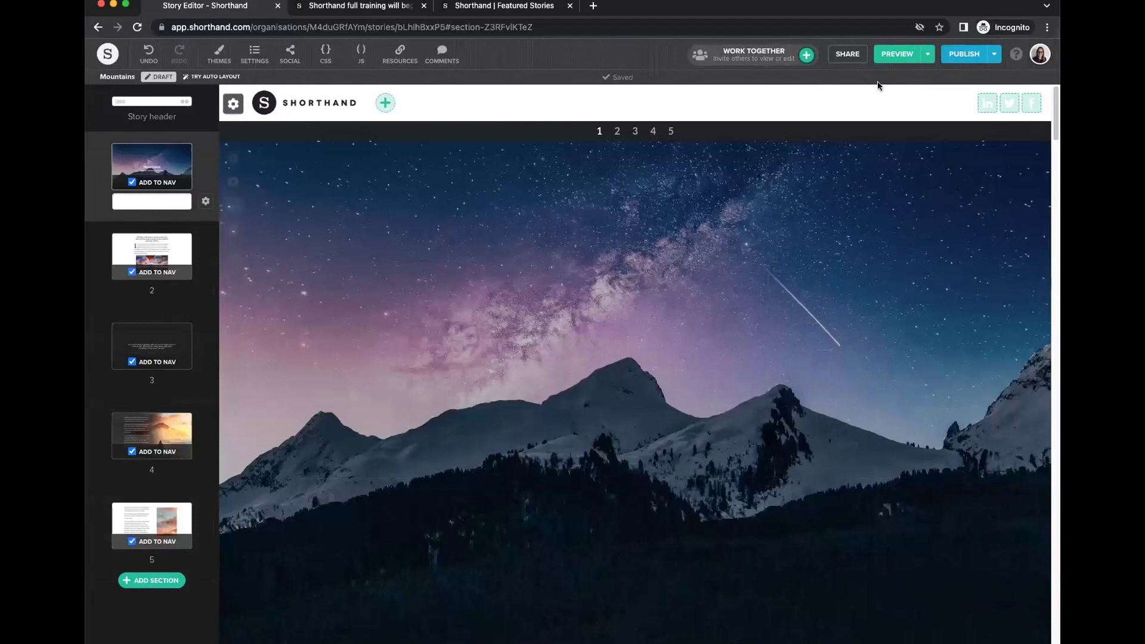
Preview at Phone portrait size and use the hamburger section menu to jump to a section.
click(931, 54)
click(862, 97)
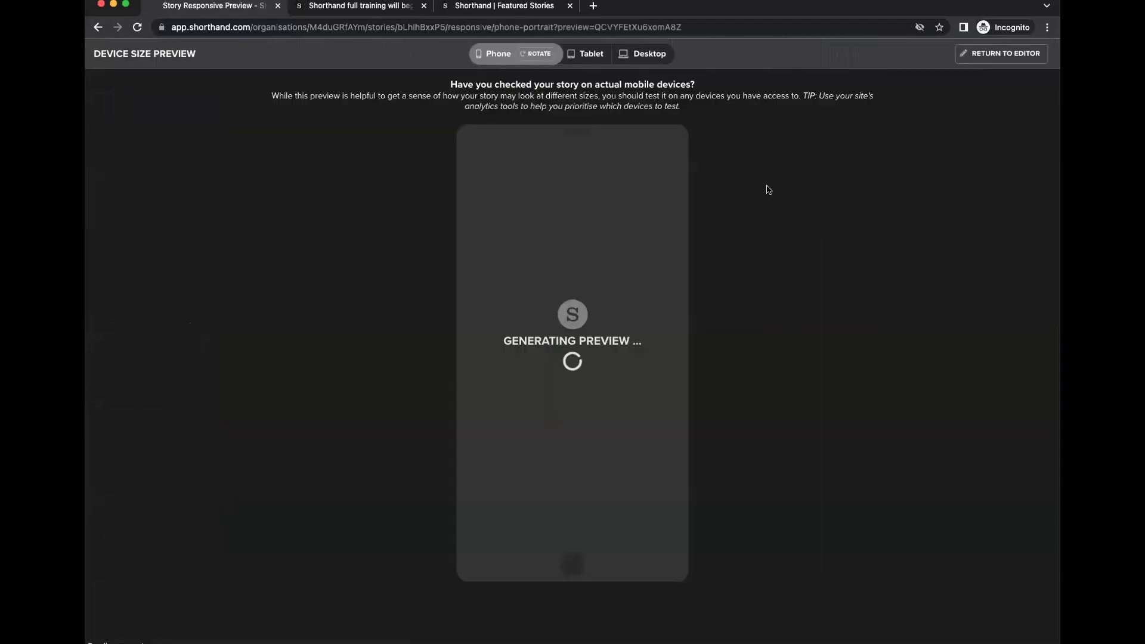
click(656, 153)
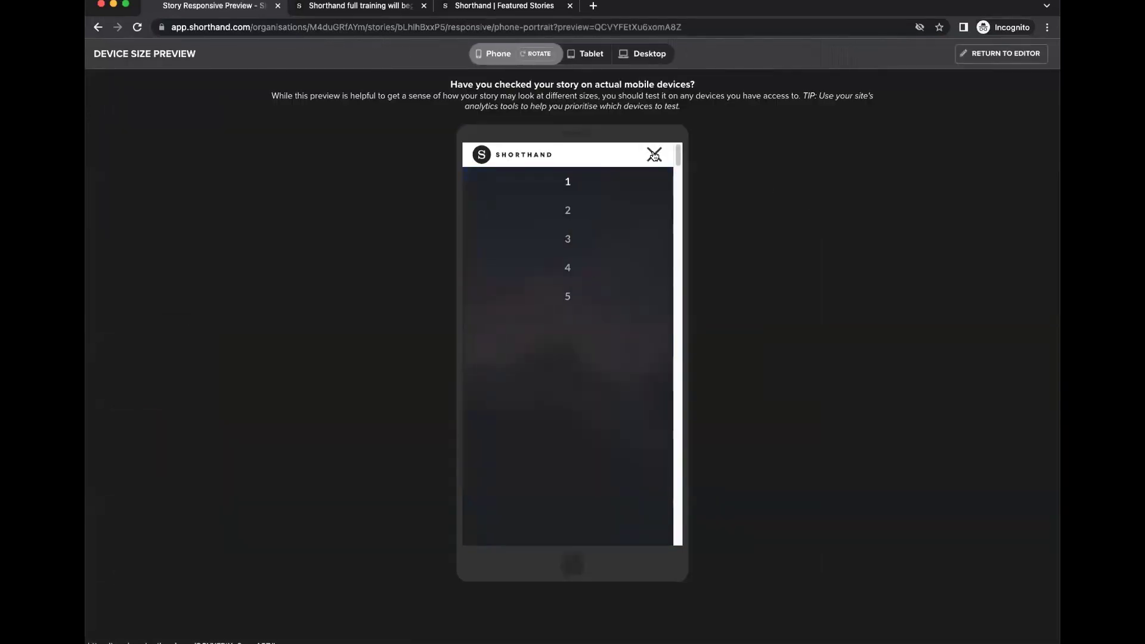
click(654, 154)
click(651, 153)
click(653, 156)
click(654, 154)
click(572, 293)
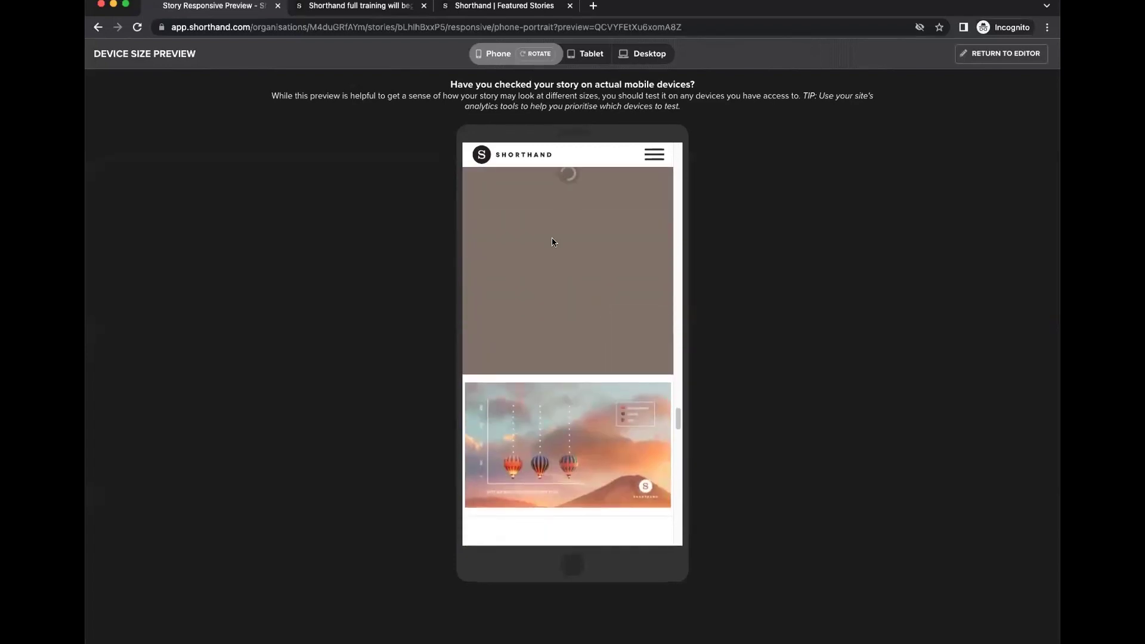
Scroll through section 5's balloon chart to the closing credits, then return to the editor.
scroll(589, 269, down, 5)
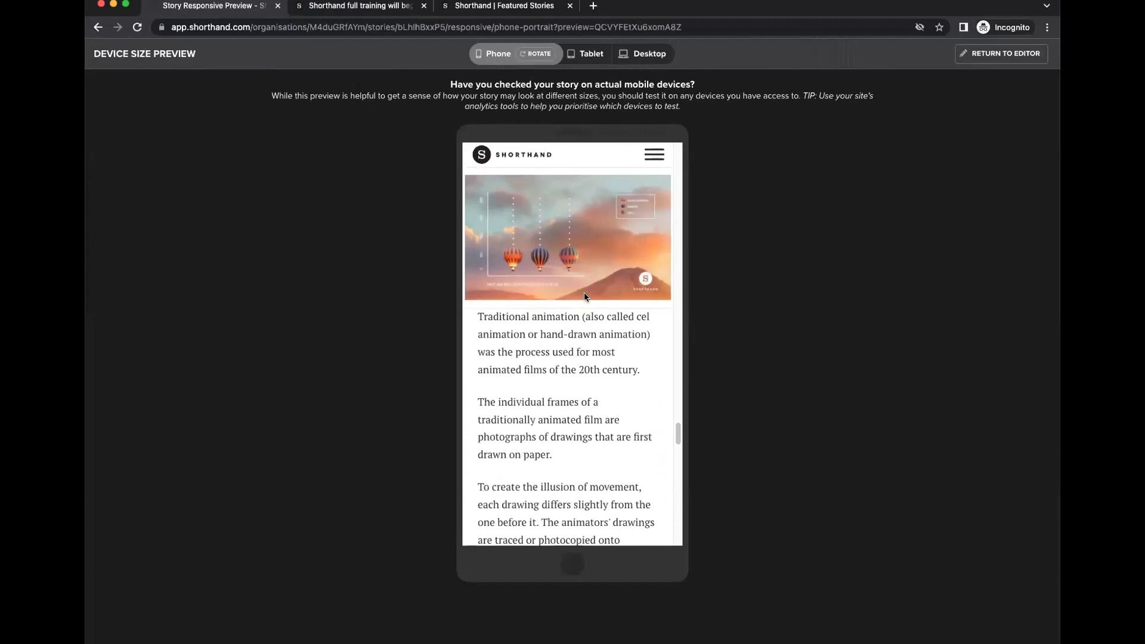
scroll(572, 298, down, 3)
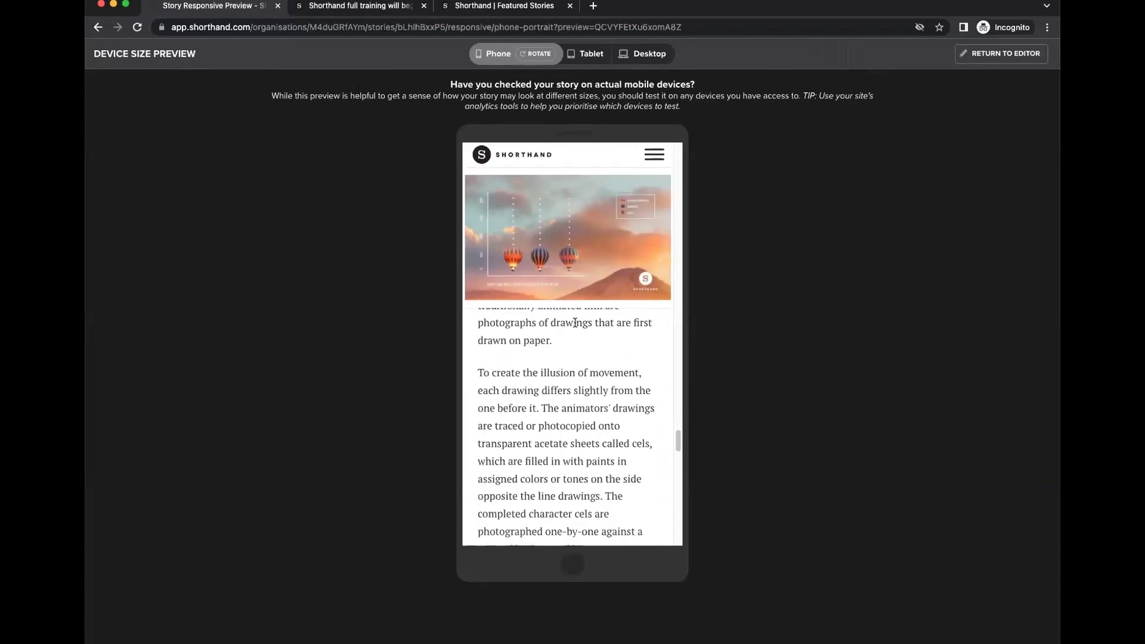
scroll(574, 329, down, 1)
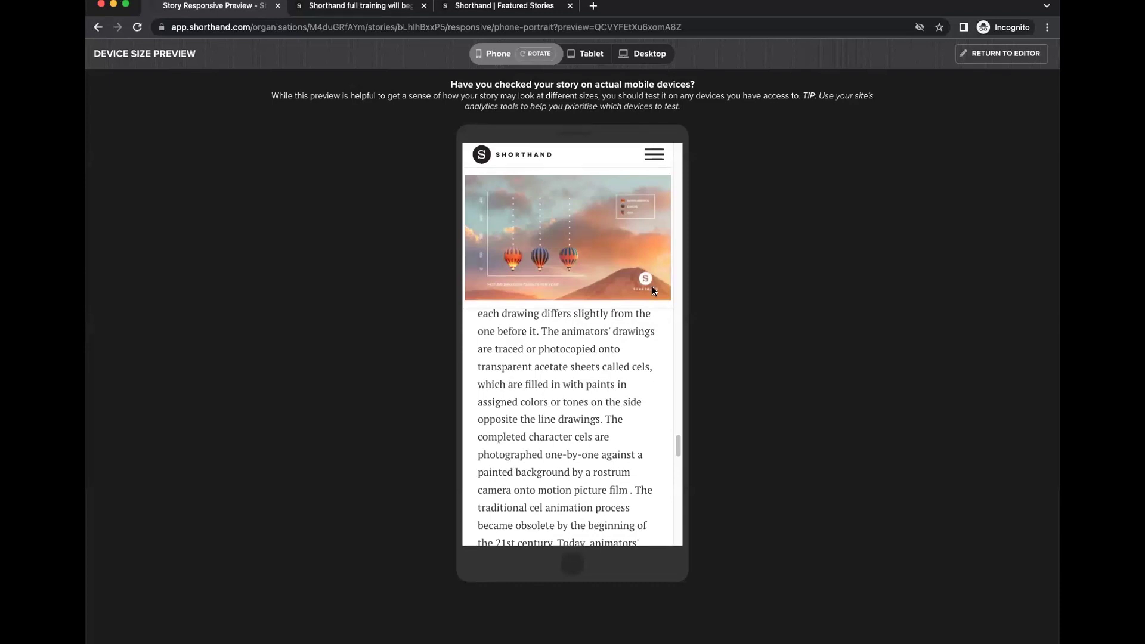
scroll(606, 352, down, 8)
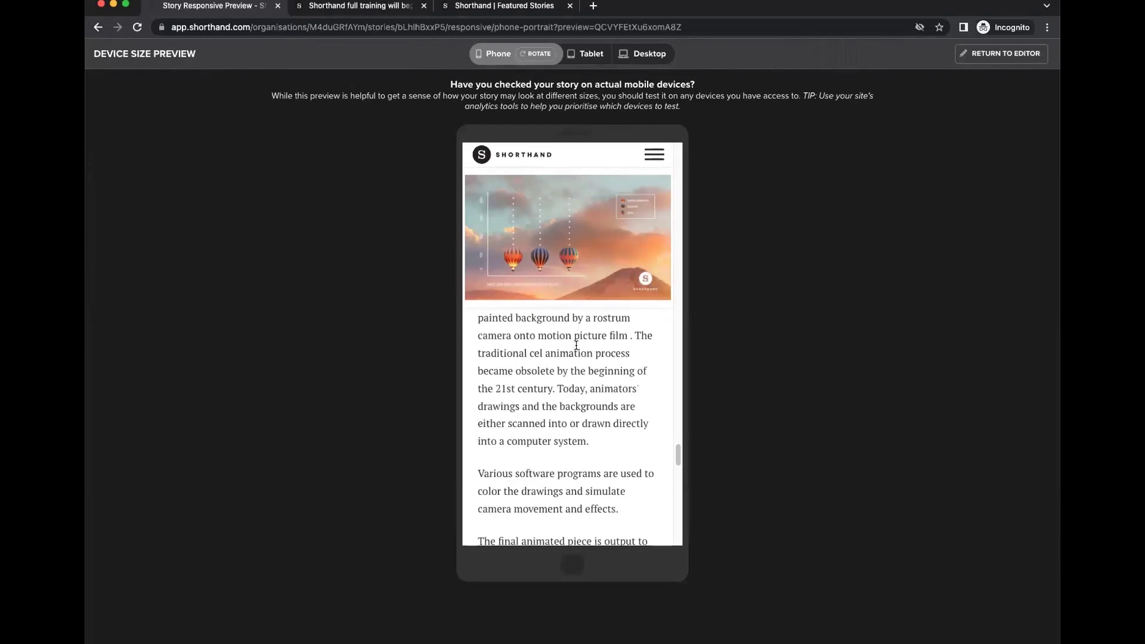
scroll(576, 345, down, 8)
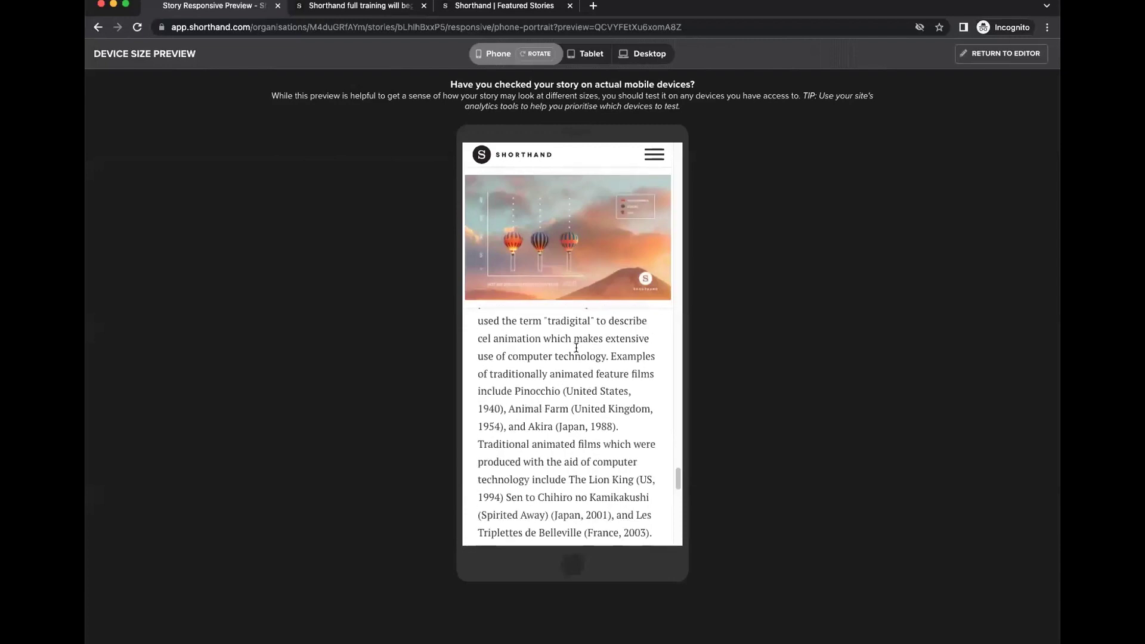
scroll(576, 351, down, 8)
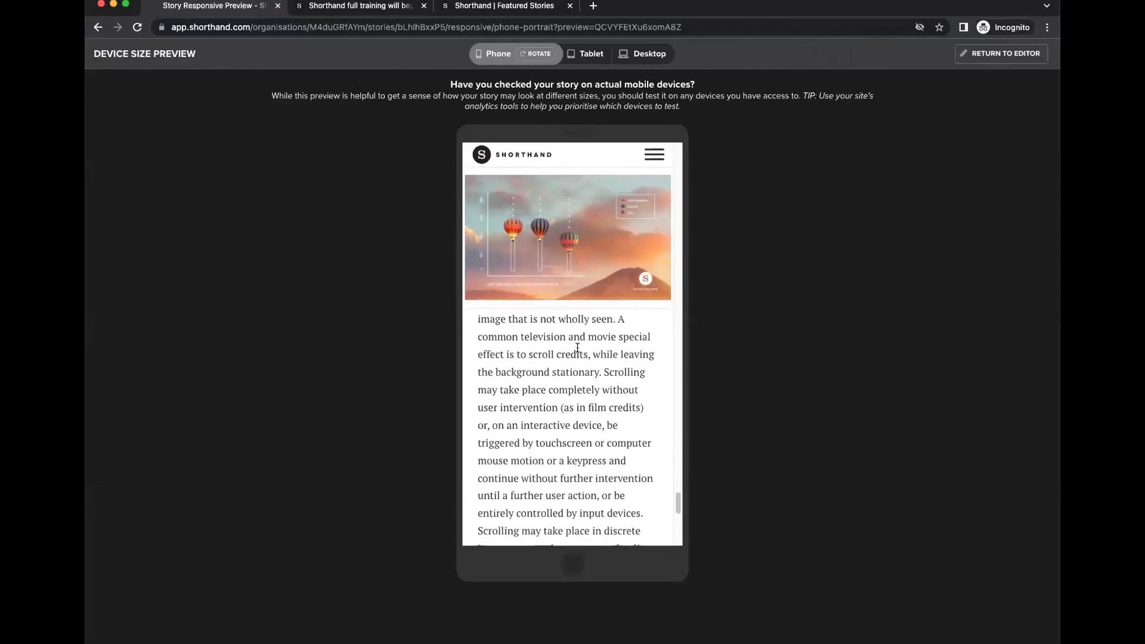
scroll(578, 348, down, 8)
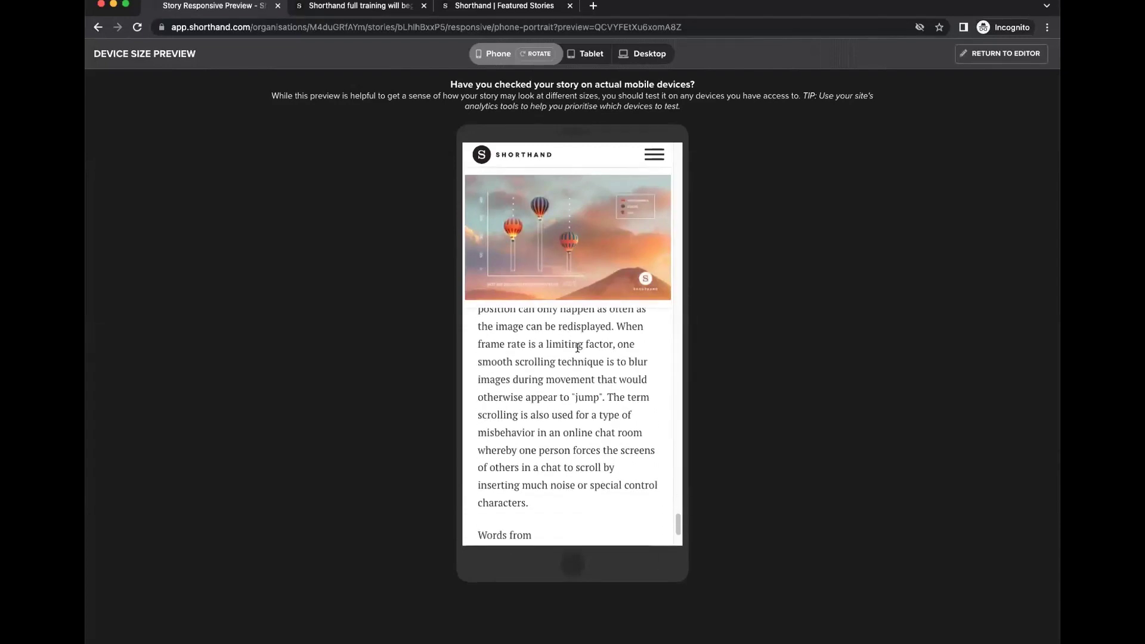
click(993, 58)
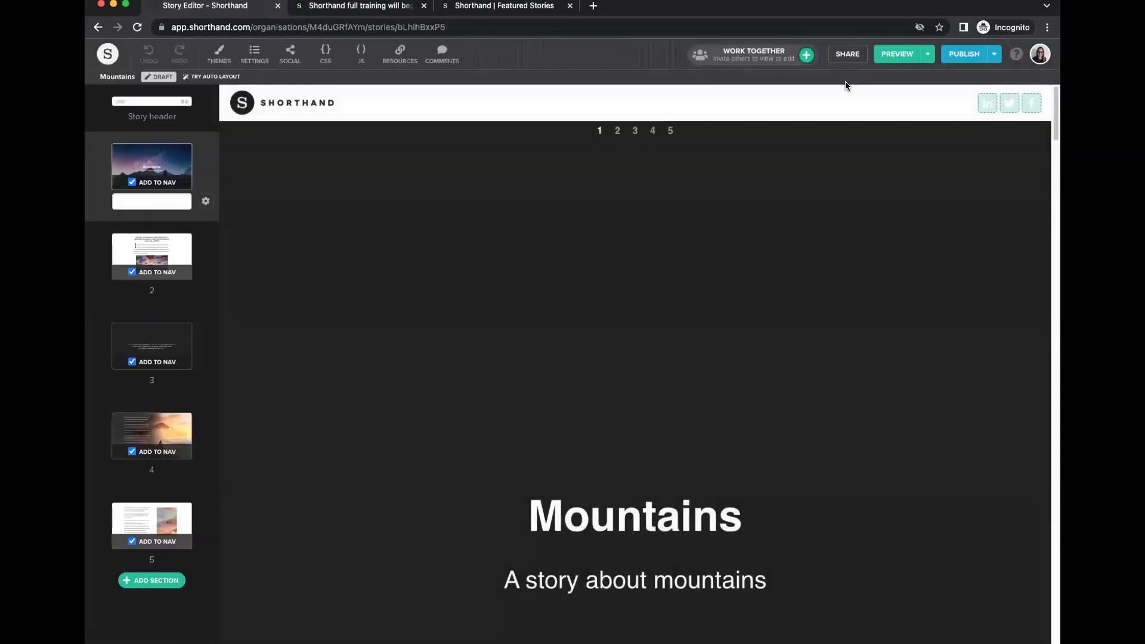
Insert the first balloon scrollmation image inline after section 5's Traditional animation paragraph.
scroll(595, 409, down, 15)
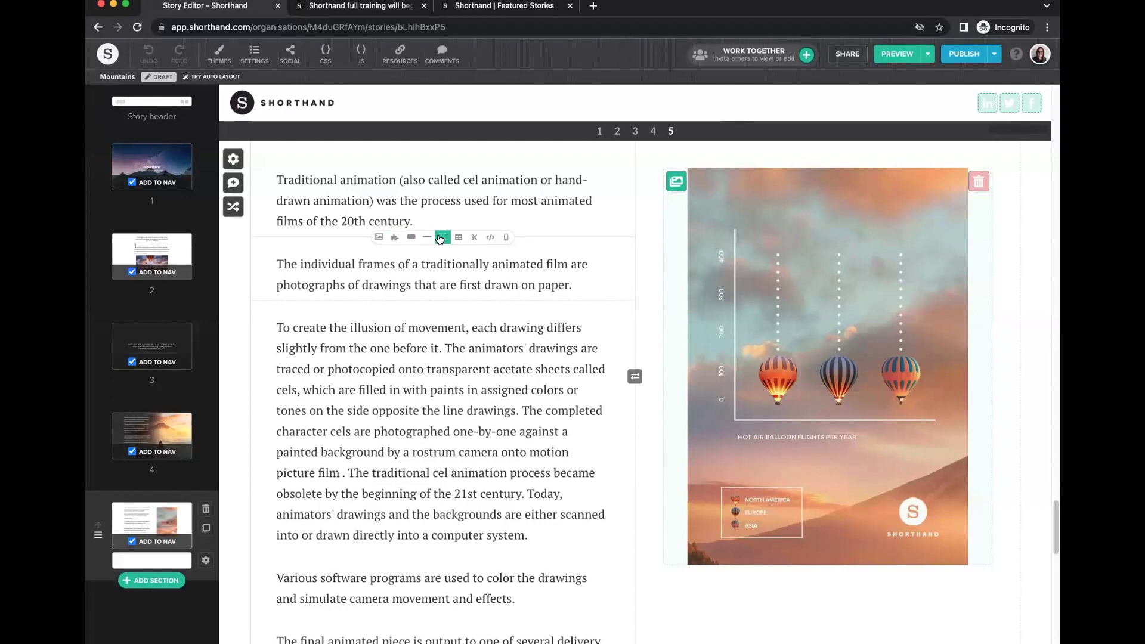
click(505, 239)
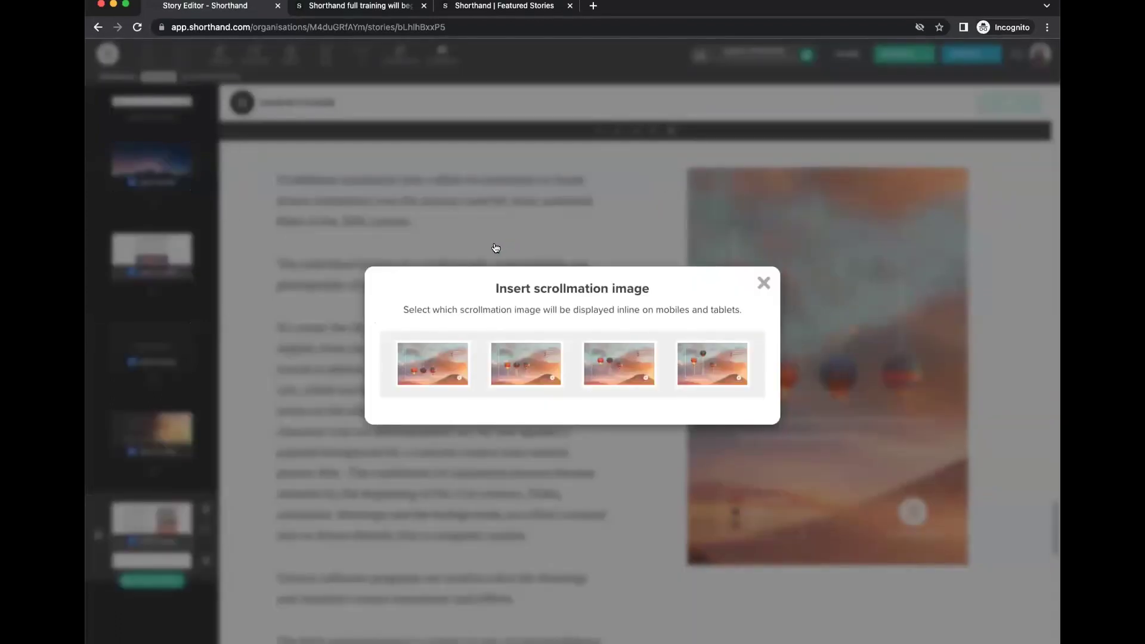
click(430, 353)
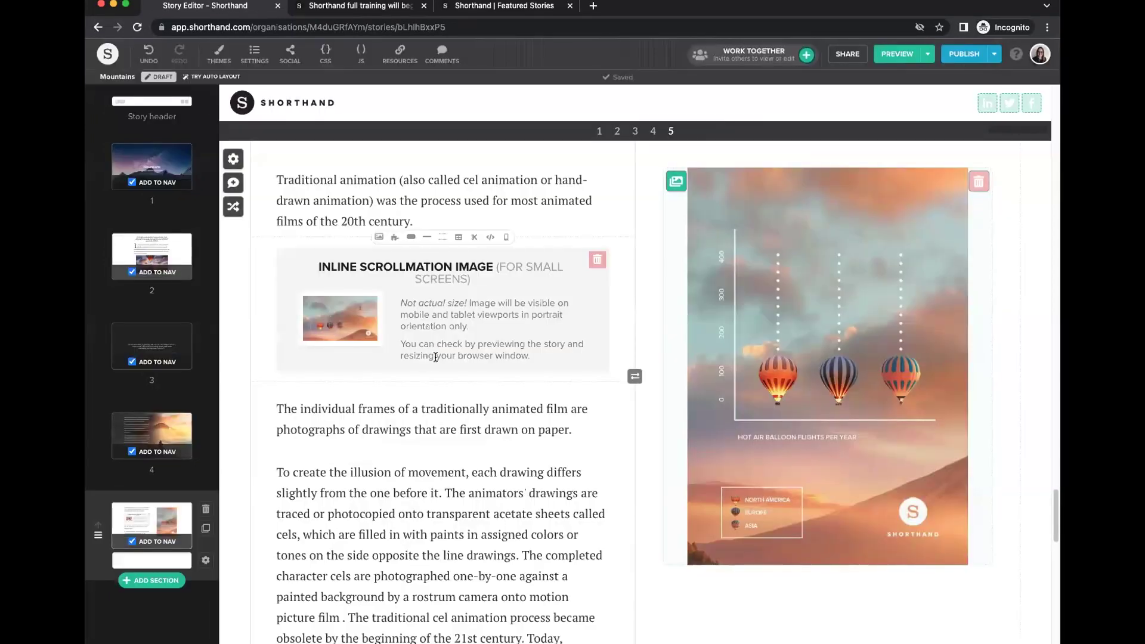
scroll(456, 435, down, 10)
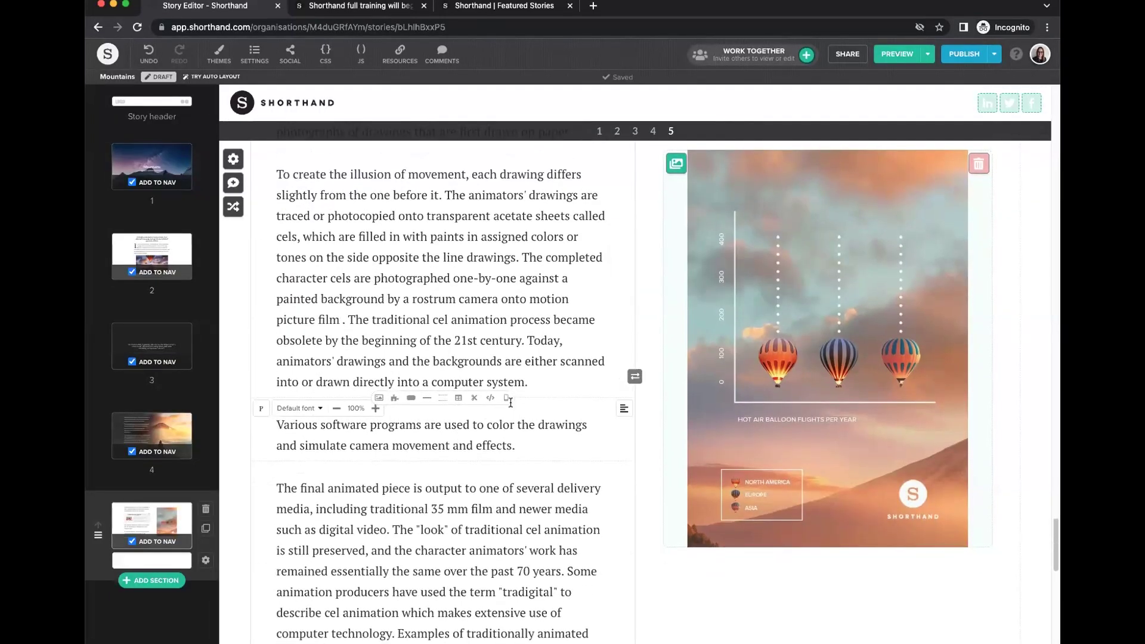
click(508, 398)
click(761, 282)
scroll(473, 368, up, 4)
scroll(473, 368, up, 8)
click(928, 54)
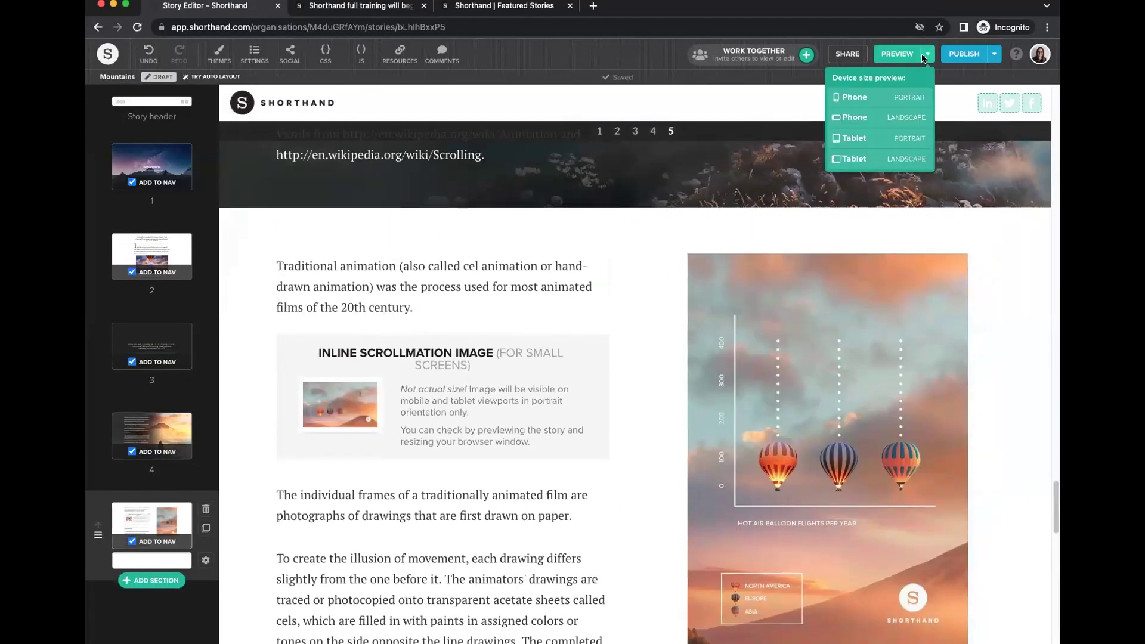
click(855, 100)
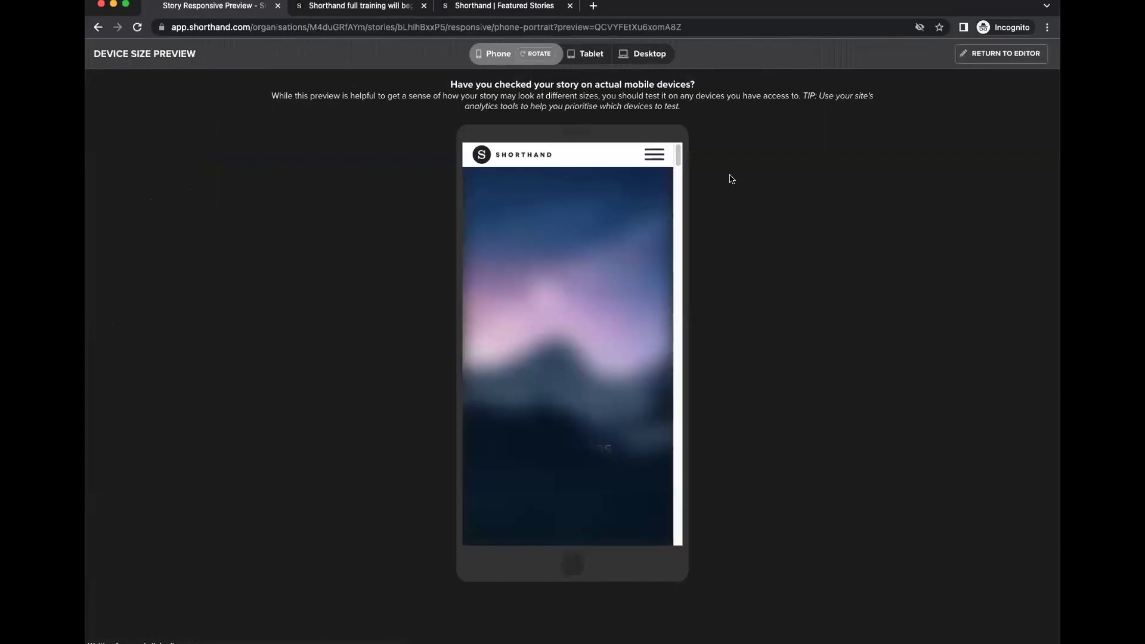
click(655, 157)
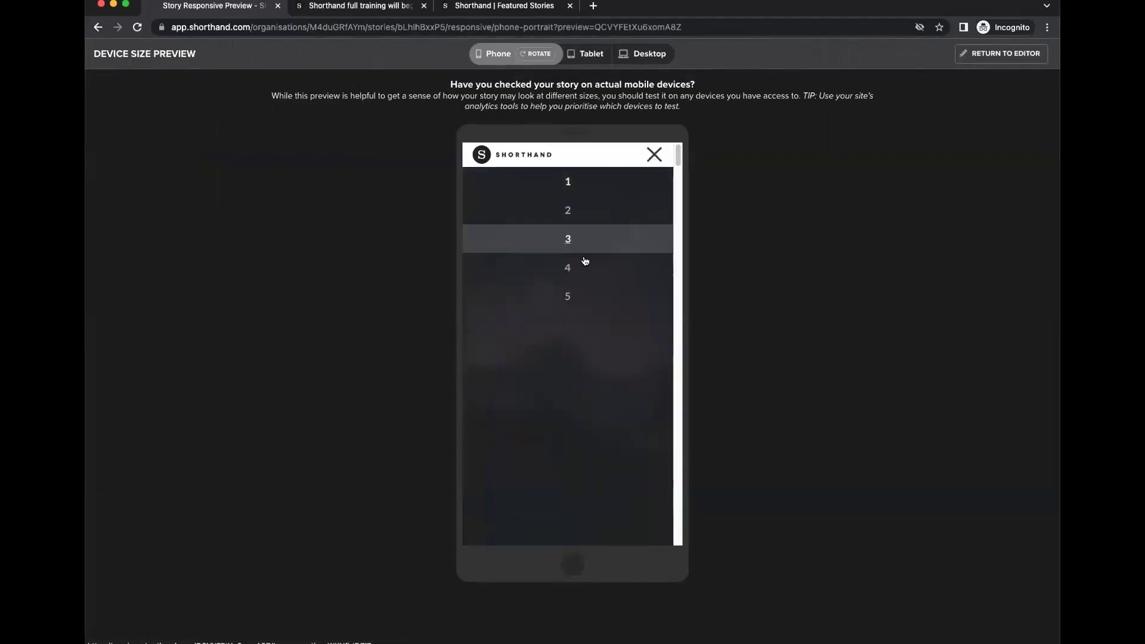
click(576, 297)
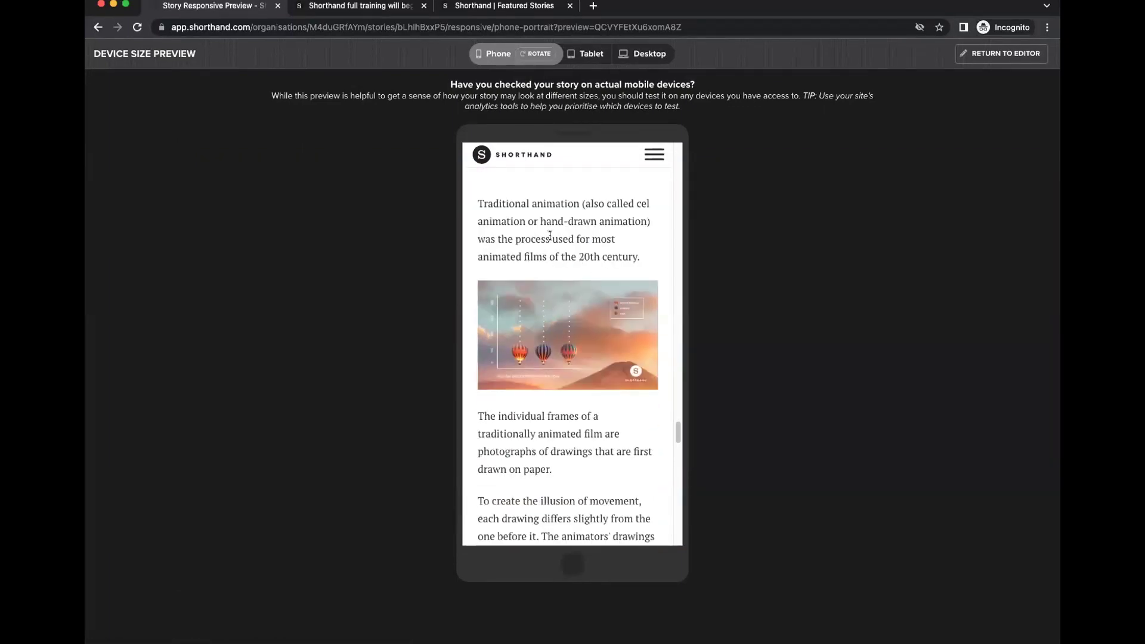
drag(469, 207, 643, 248)
click(553, 321)
scroll(552, 321, down, 2)
scroll(550, 324, down, 3)
scroll(550, 325, up, 5)
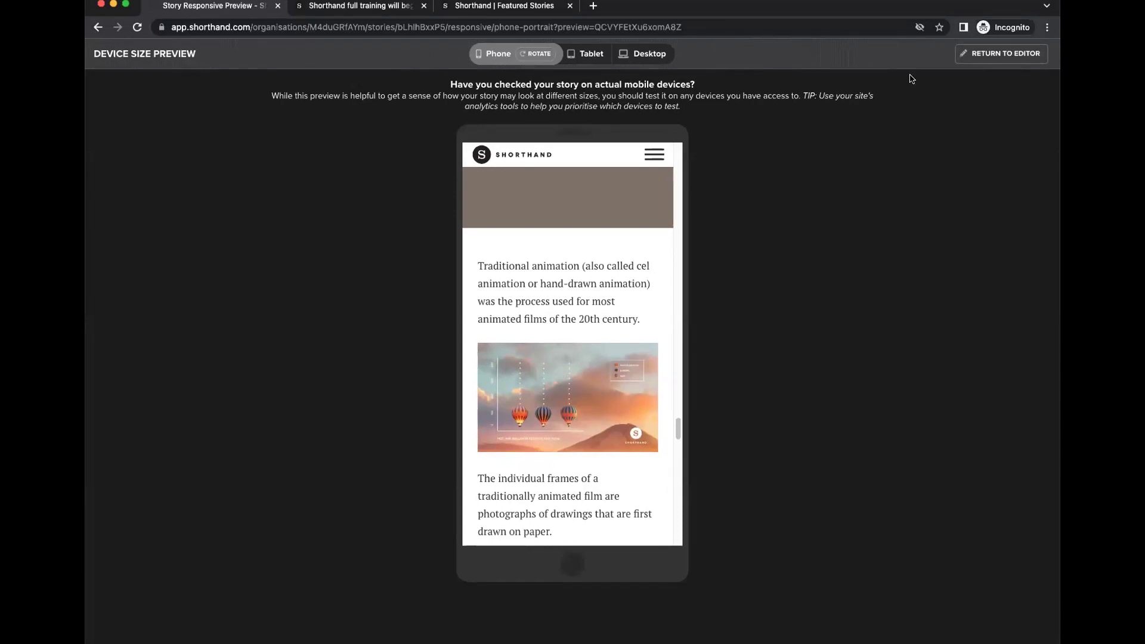
click(987, 54)
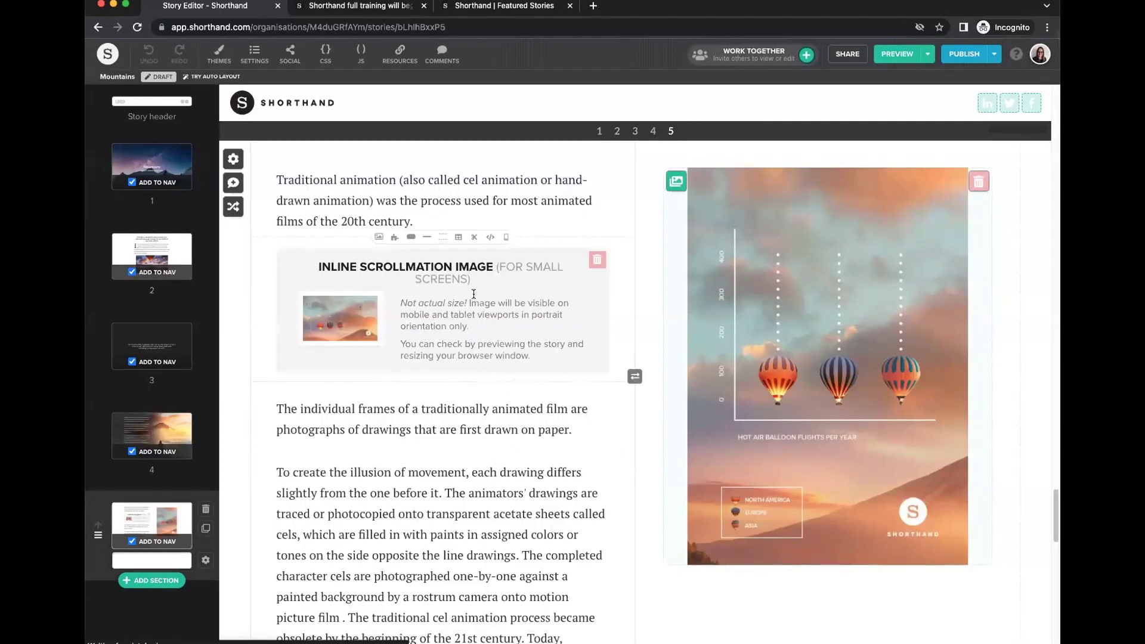
Delete the inline scrollmation image block, then make section 4 desktop-only and section 5 mobile-only.
click(597, 260)
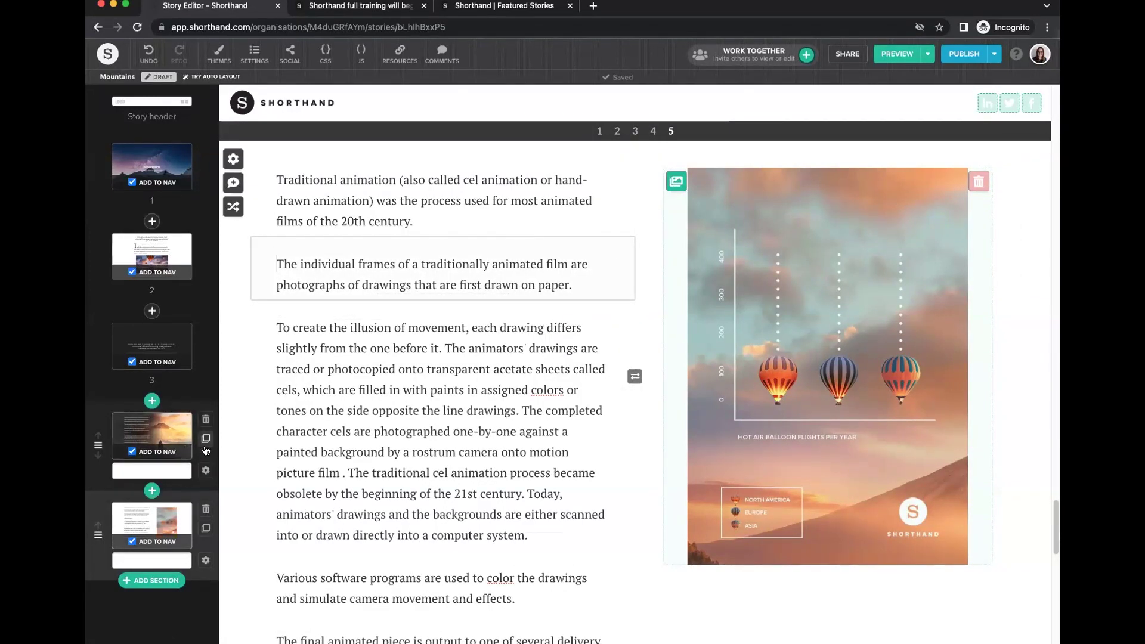
click(205, 471)
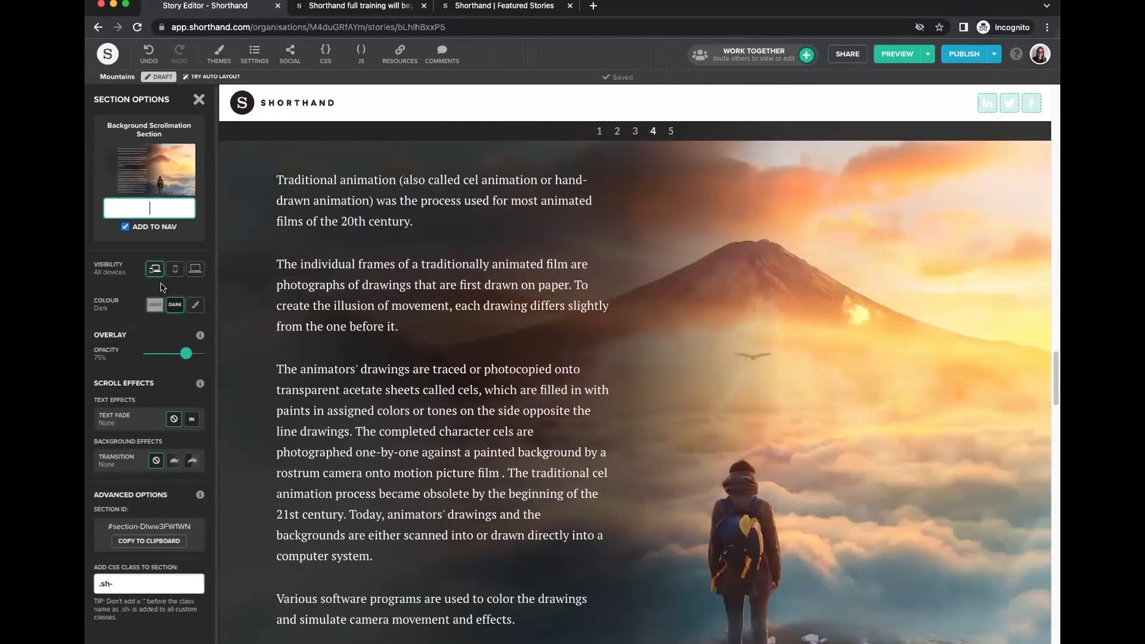
click(195, 269)
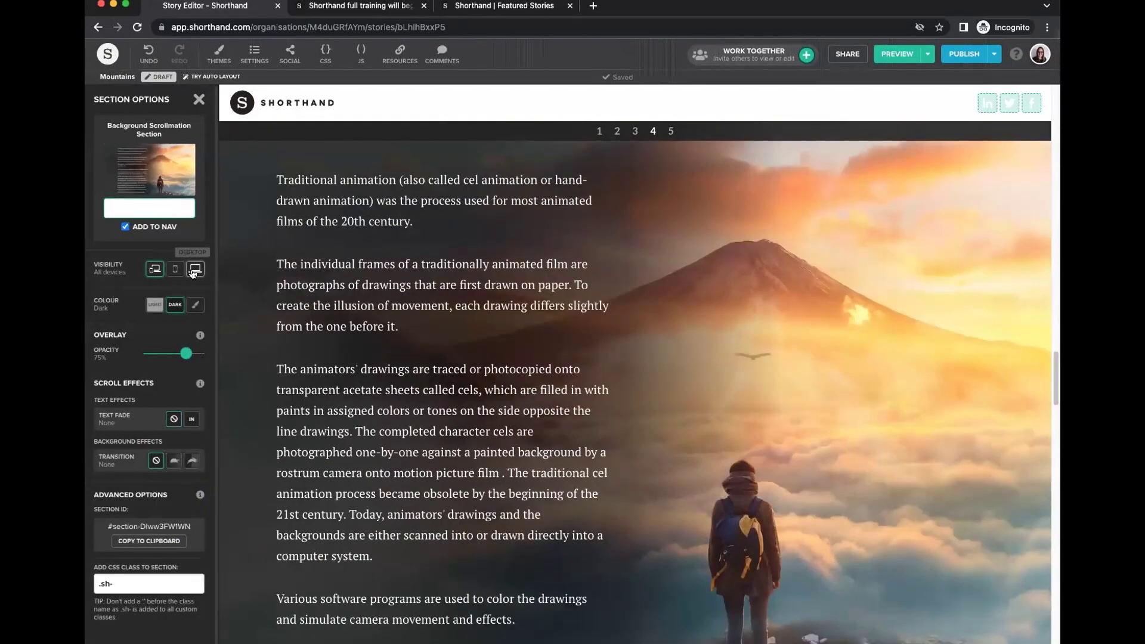
click(200, 103)
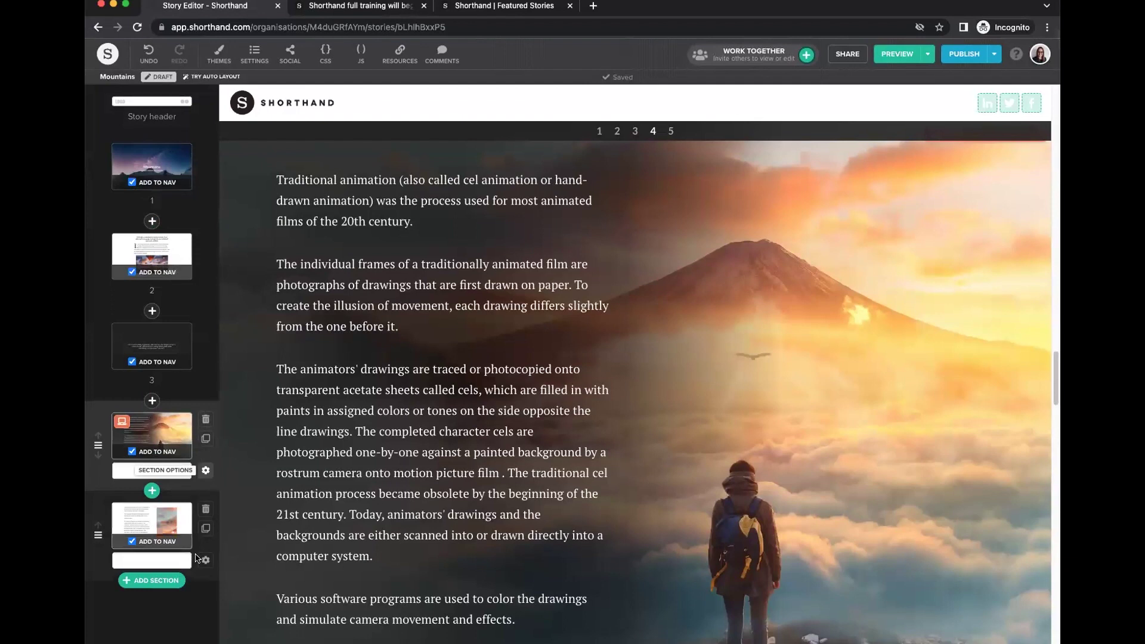
click(155, 472)
click(181, 260)
click(204, 100)
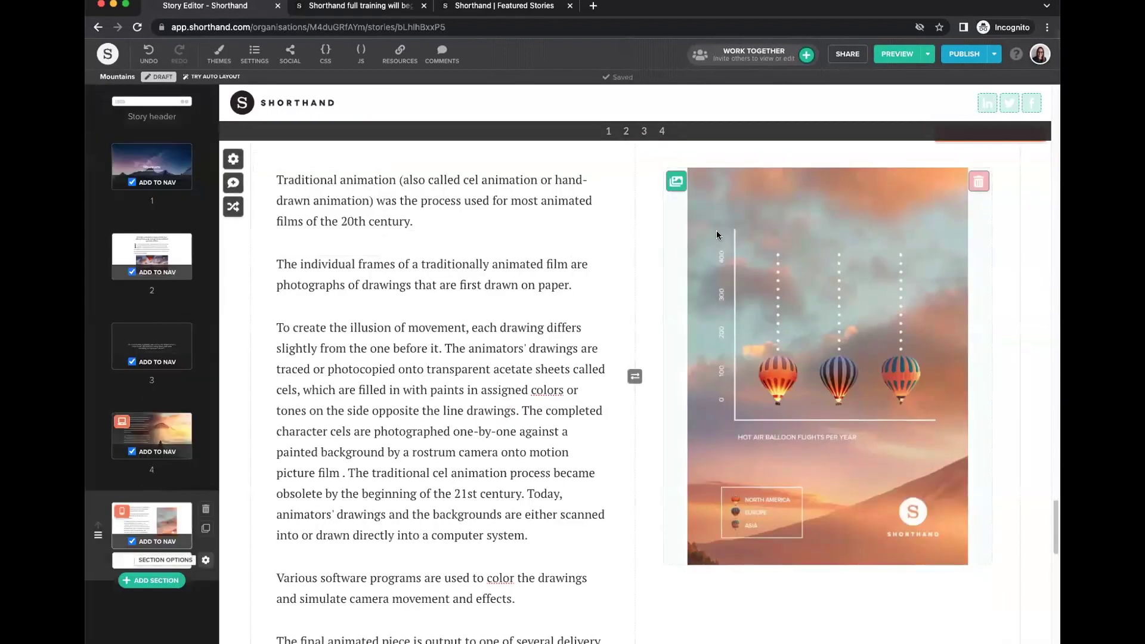
click(928, 54)
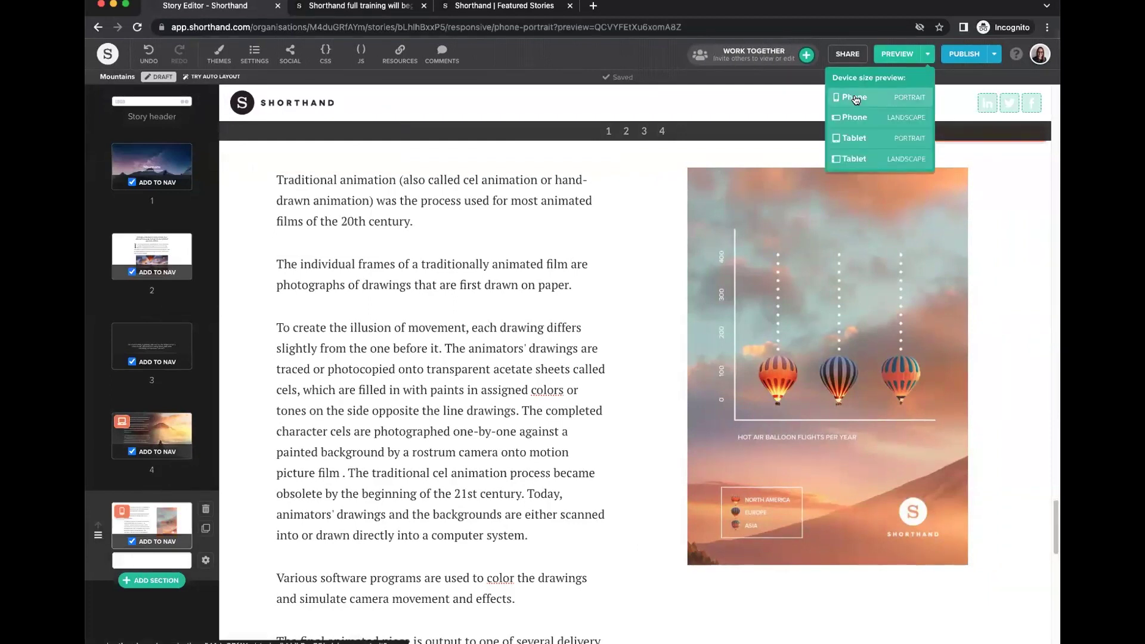
click(861, 96)
click(650, 163)
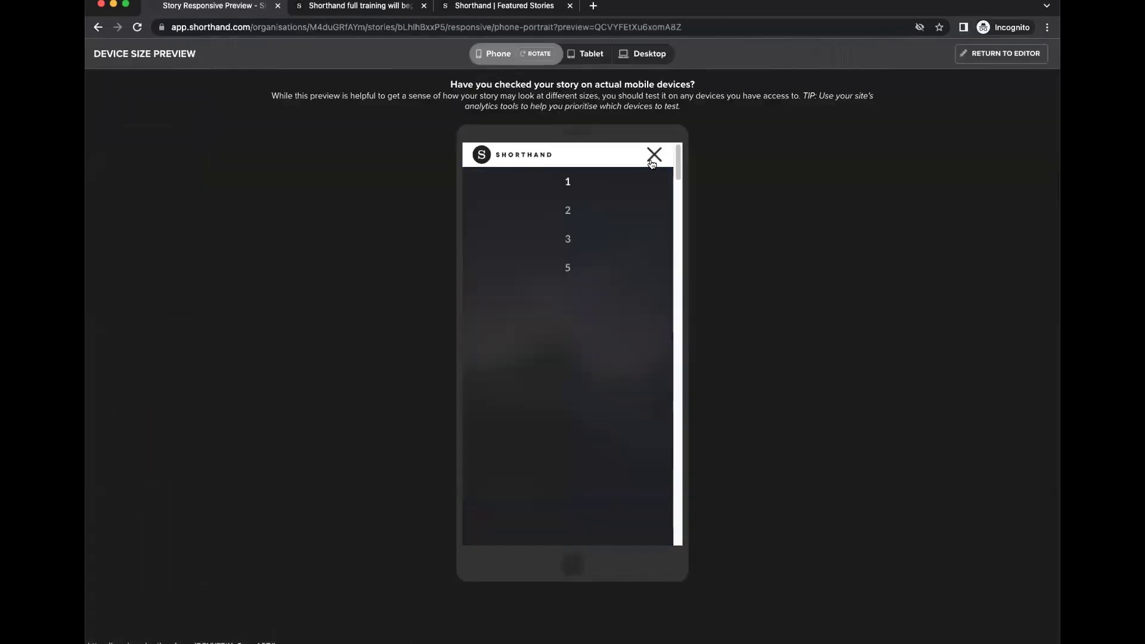
click(650, 159)
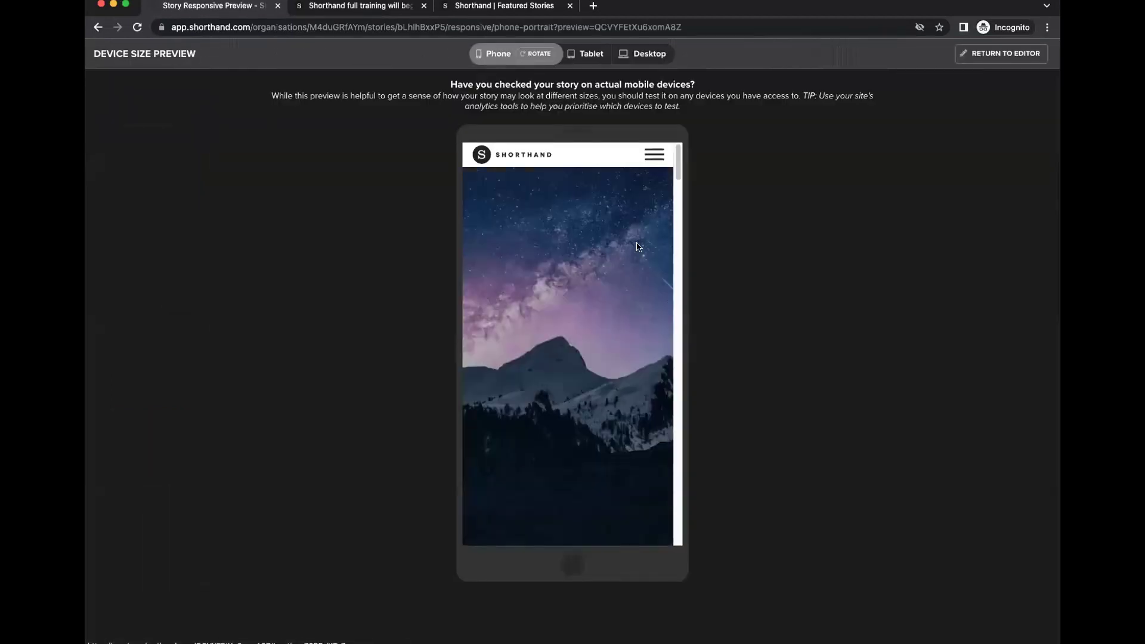
click(657, 163)
click(584, 243)
scroll(607, 349, down, 10)
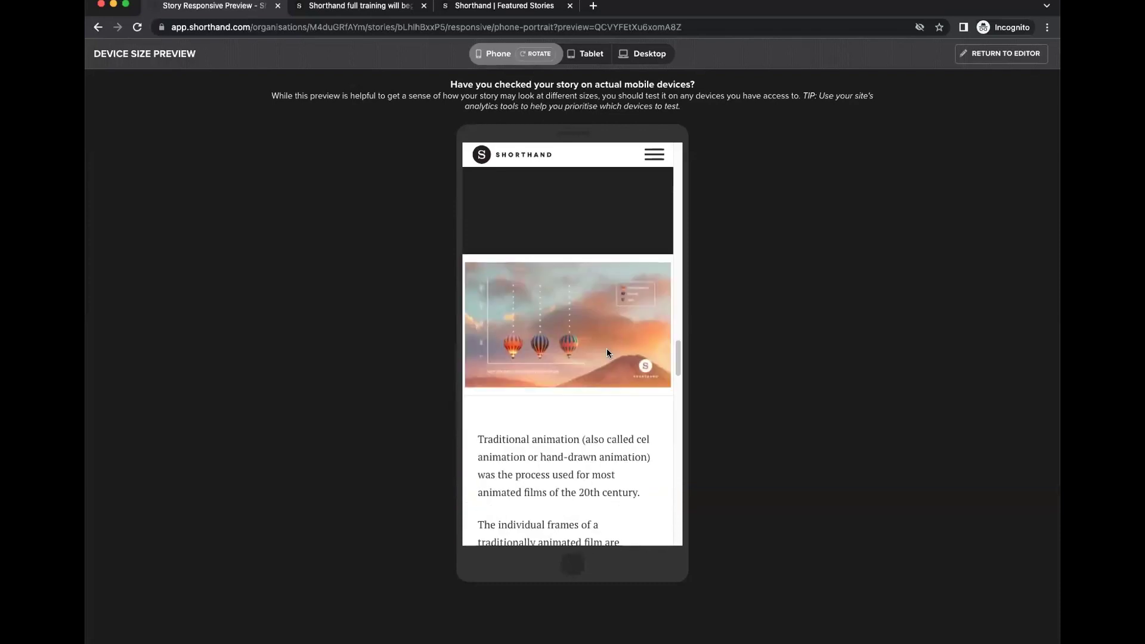
scroll(607, 352, down, 1)
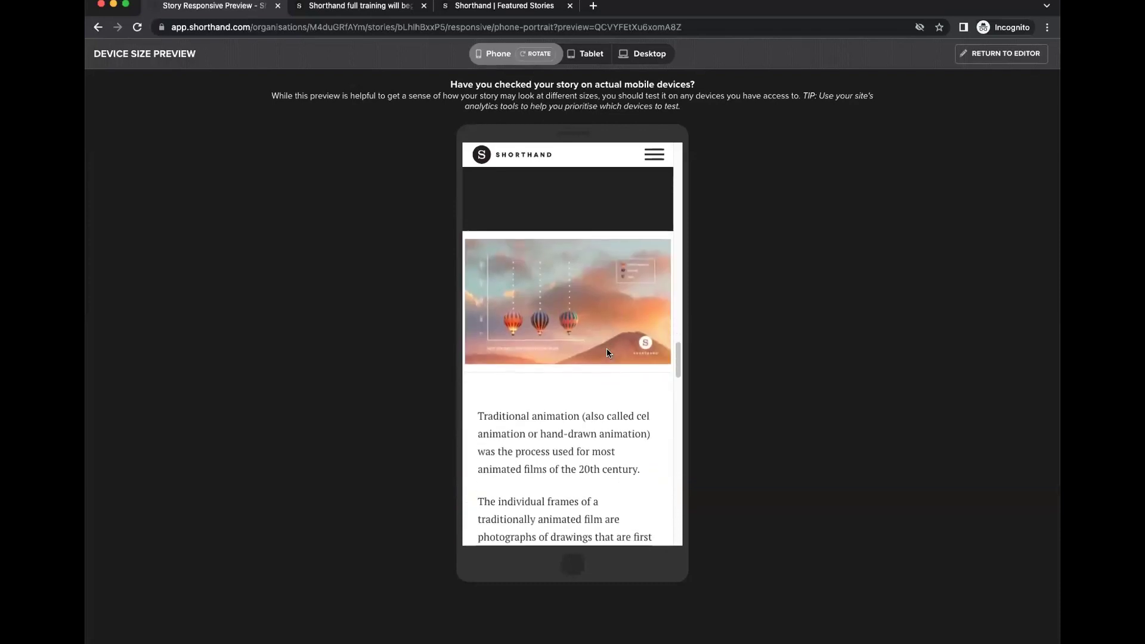
click(648, 53)
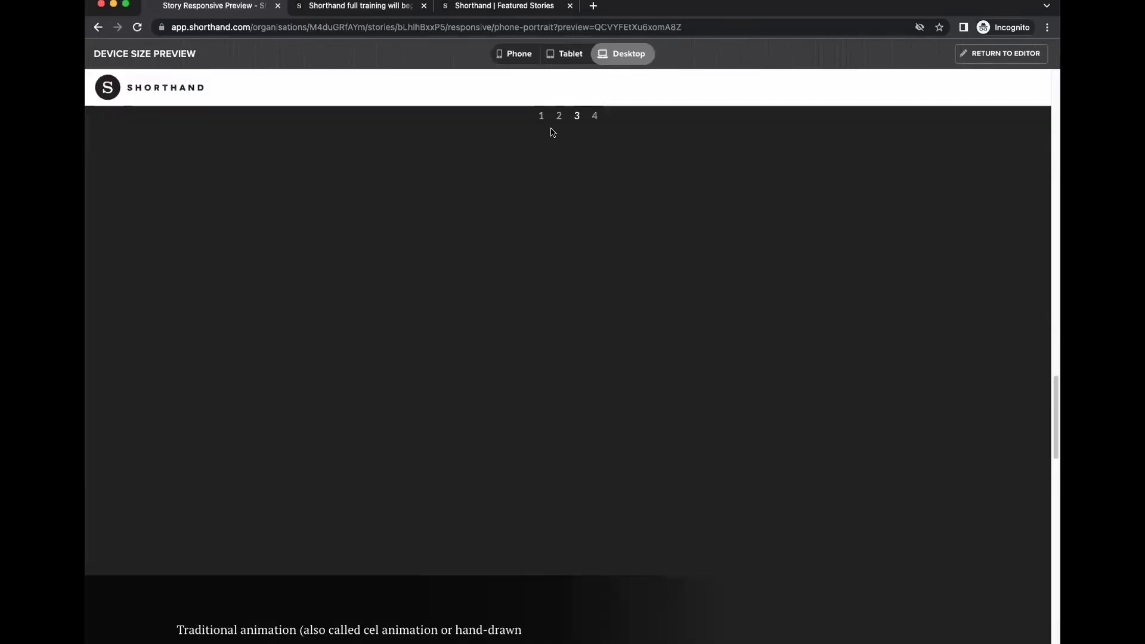
scroll(650, 274, down, 5)
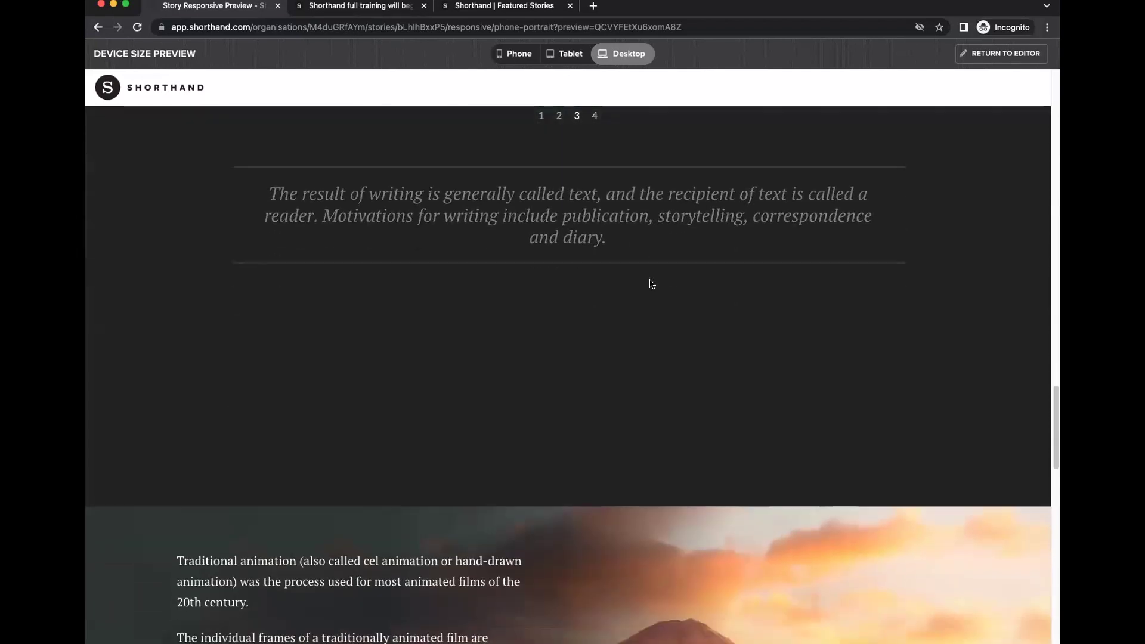
scroll(651, 284, down, 10)
scroll(651, 284, down, 6)
scroll(651, 284, up, 2)
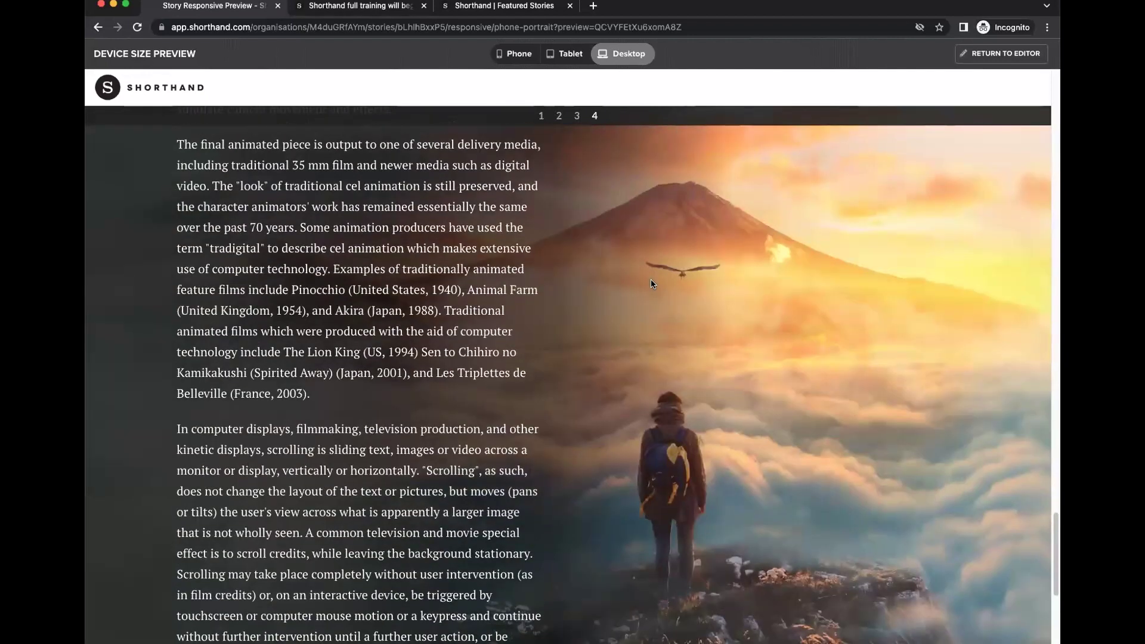
click(983, 54)
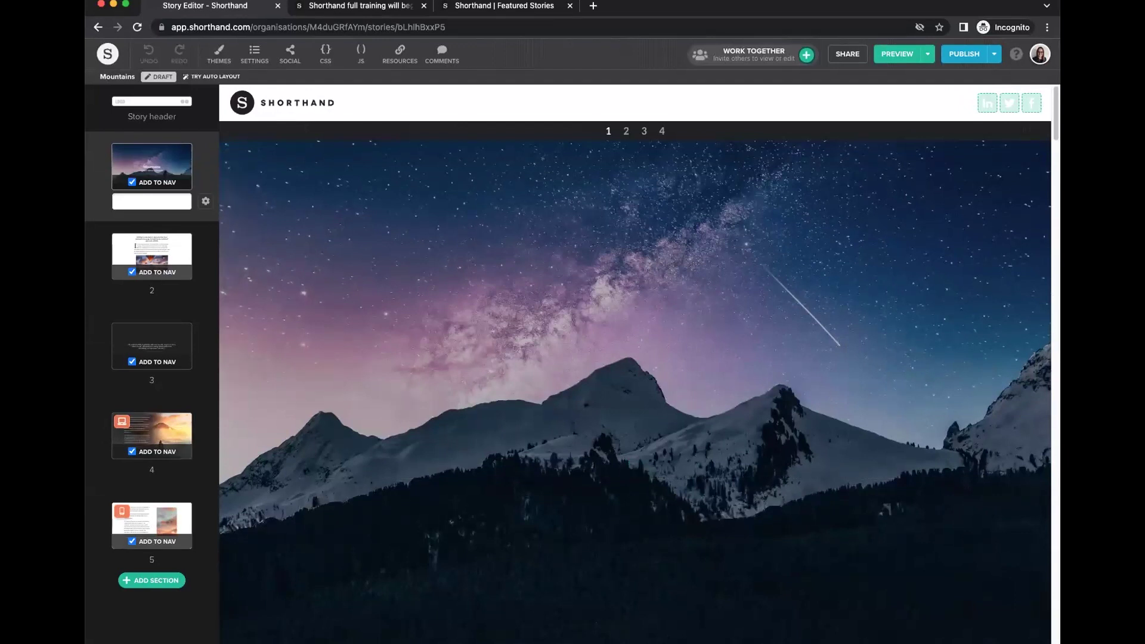
Add a Reveal section at the end of the story and review its default images.
click(151, 485)
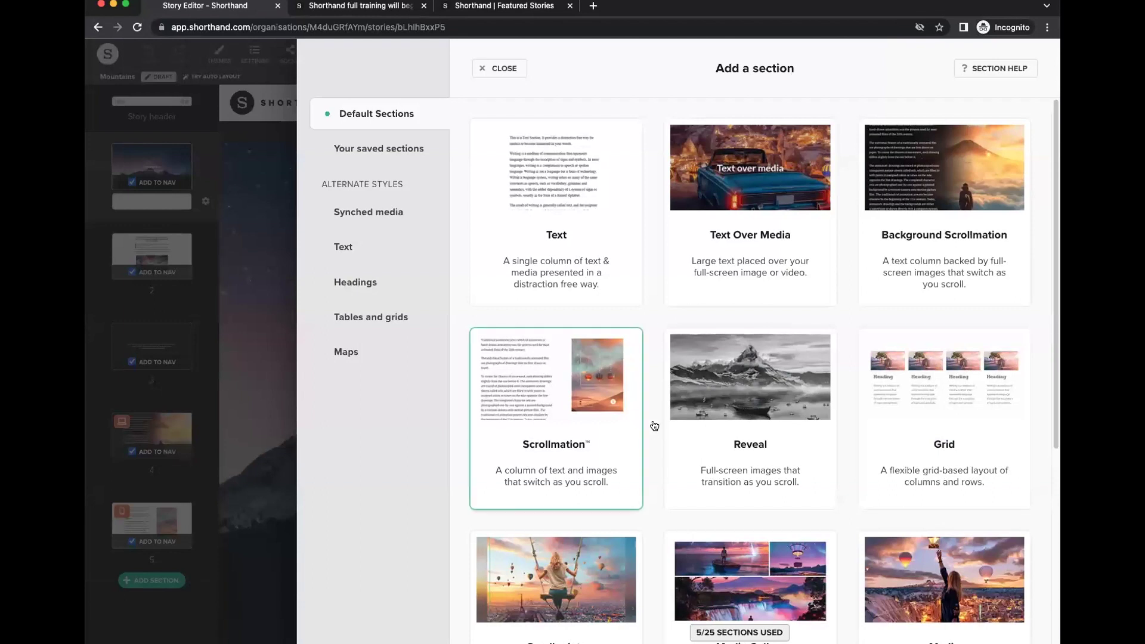
click(765, 378)
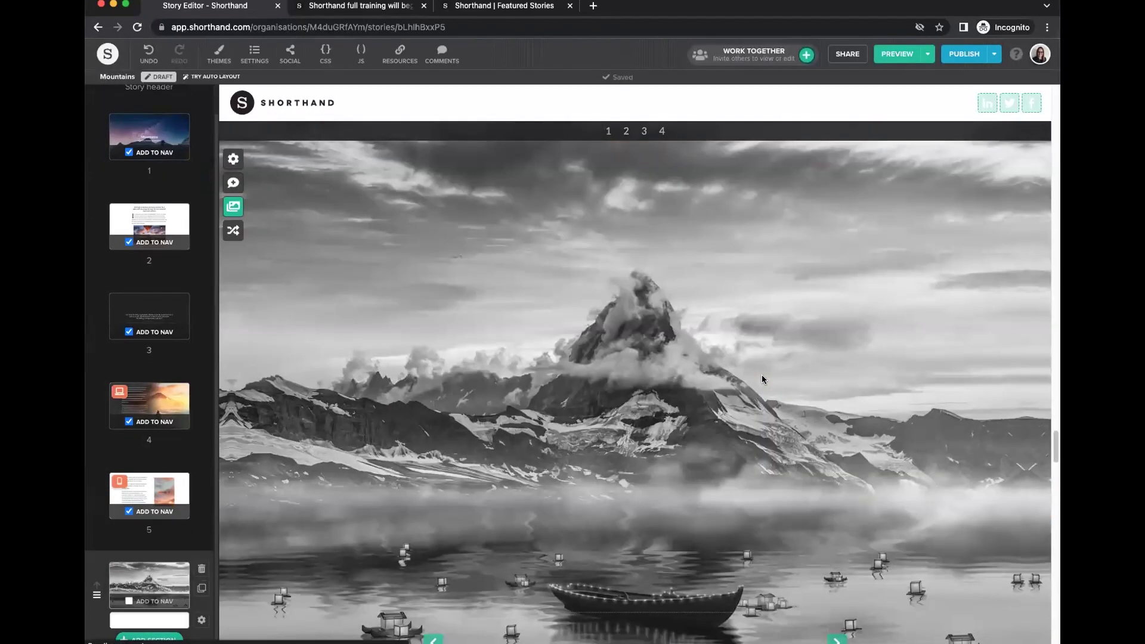
click(233, 206)
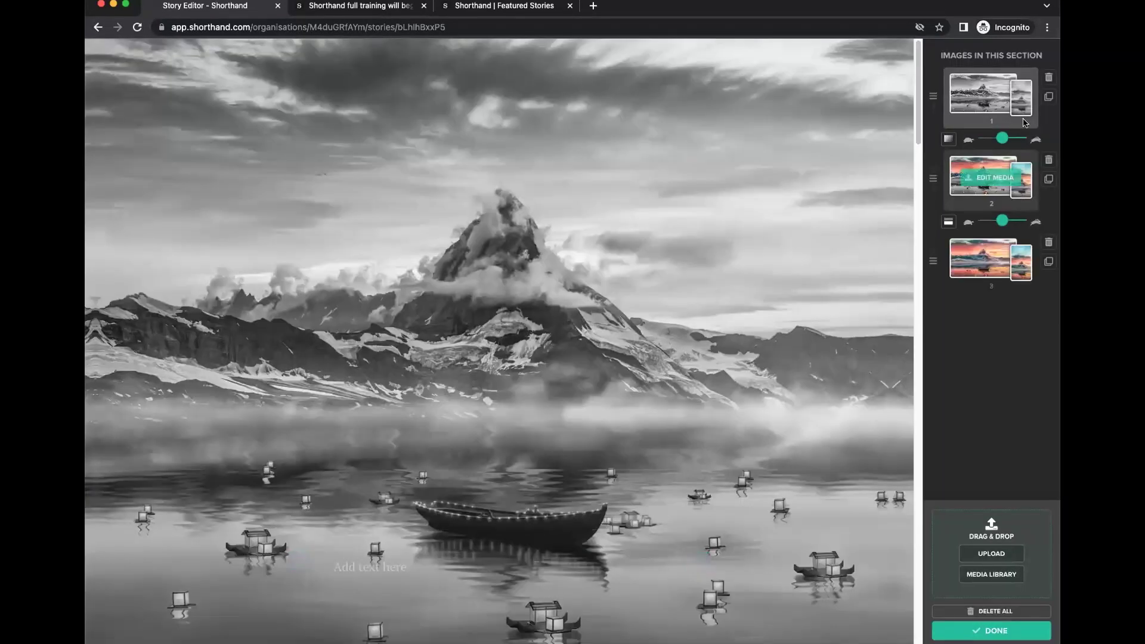
click(991, 631)
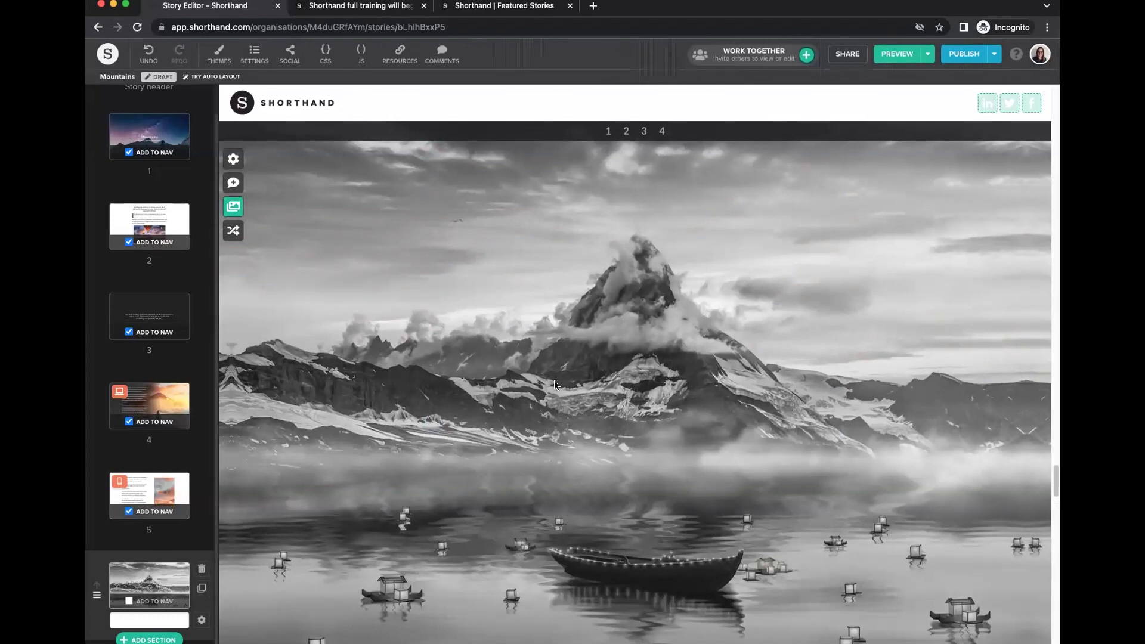
Scroll through the new Reveal section as the mountain lake turns from grey to colour.
scroll(556, 384, down, 3)
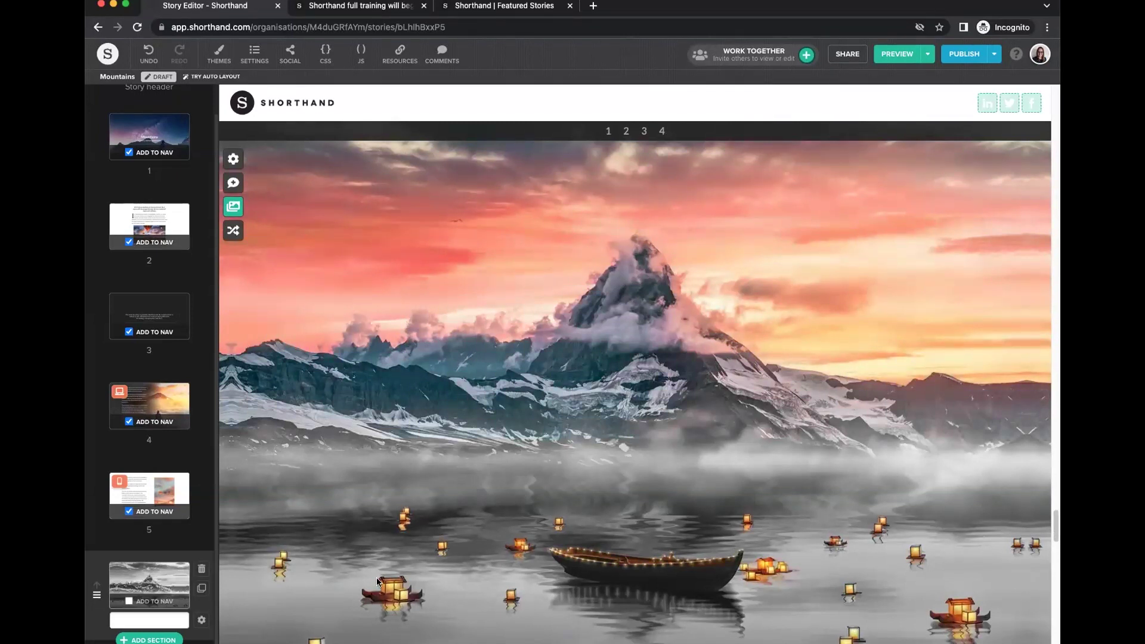
scroll(744, 479, down, 5)
scroll(736, 486, down, 3)
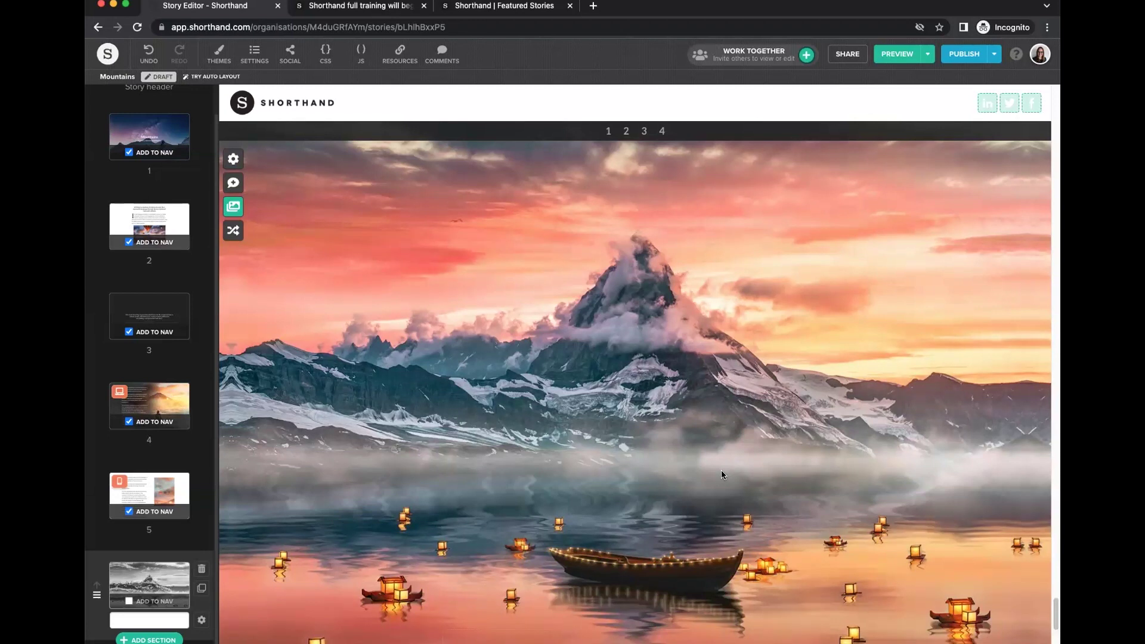
Delete all of the Reveal section's images and upload four snowy mountain images.
click(233, 207)
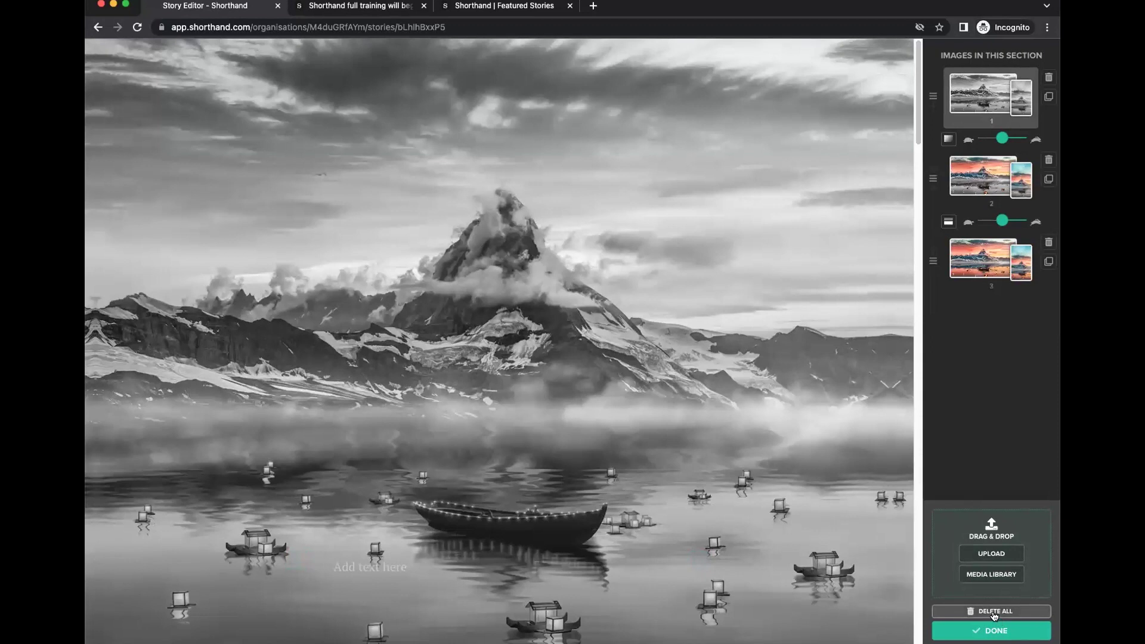
click(994, 615)
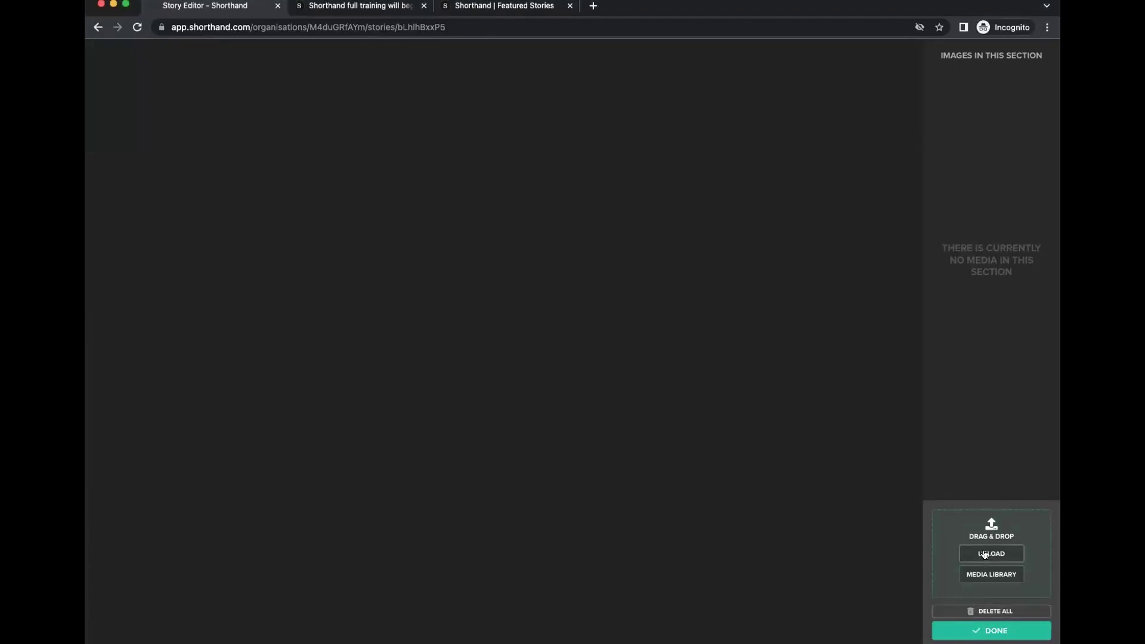
click(981, 550)
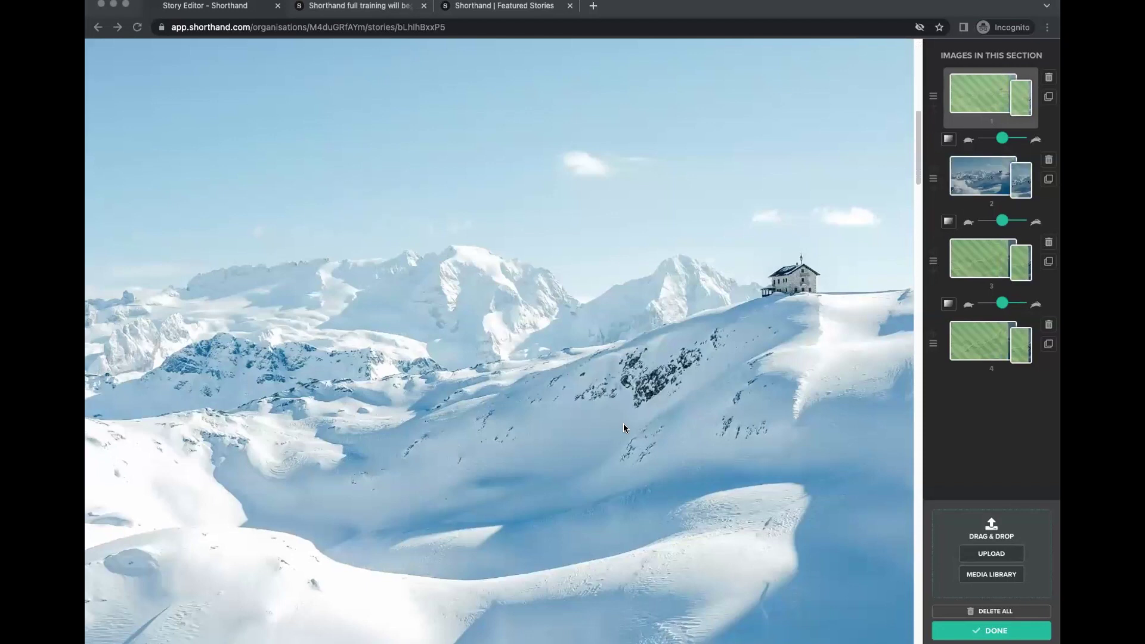
scroll(626, 428, down, 2)
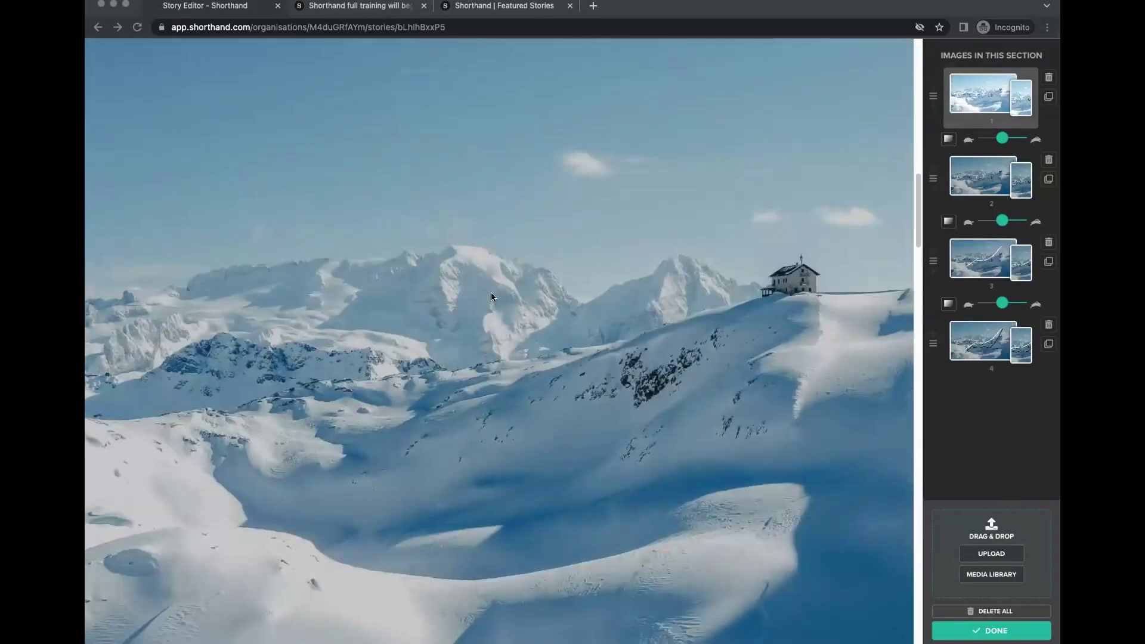
scroll(604, 478, down, 2)
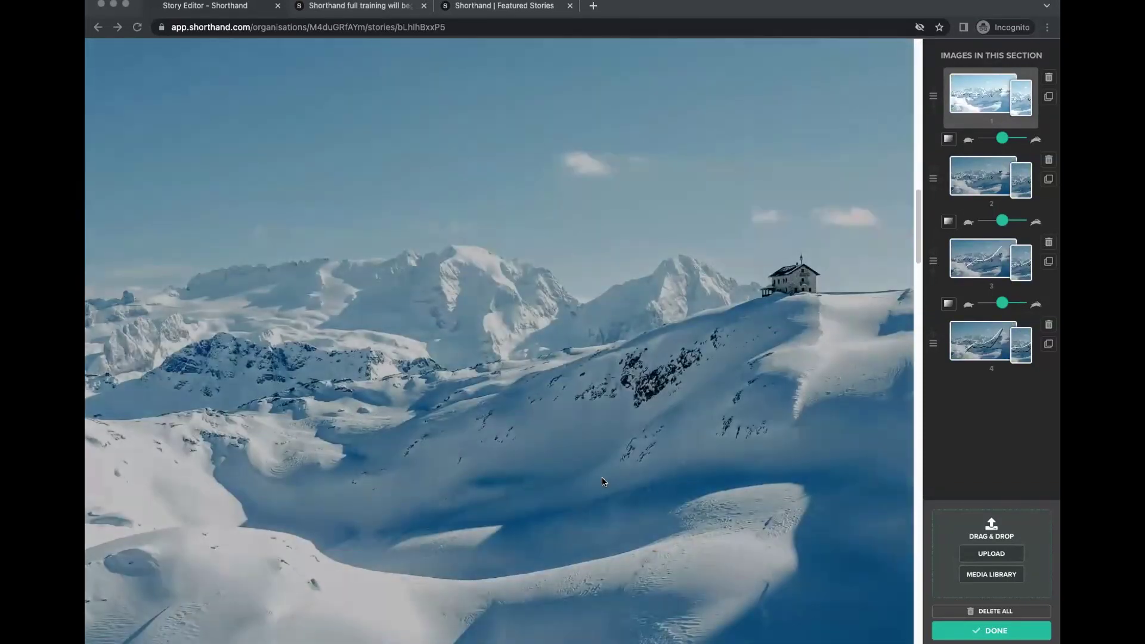
scroll(604, 482, down, 3)
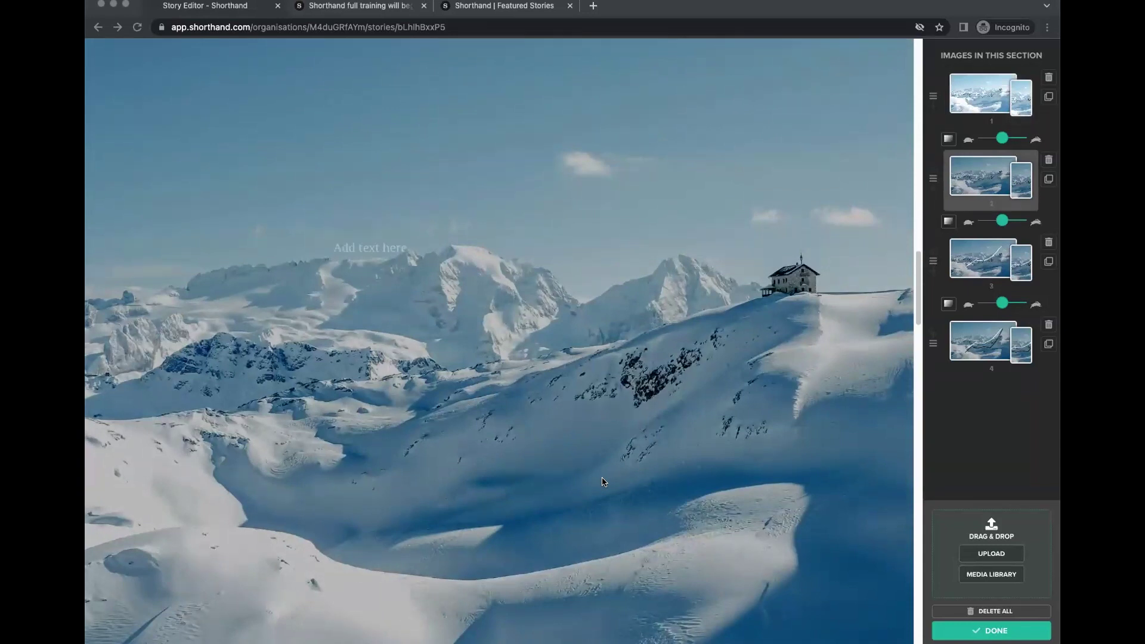
scroll(604, 482, down, 2)
scroll(604, 482, down, 3)
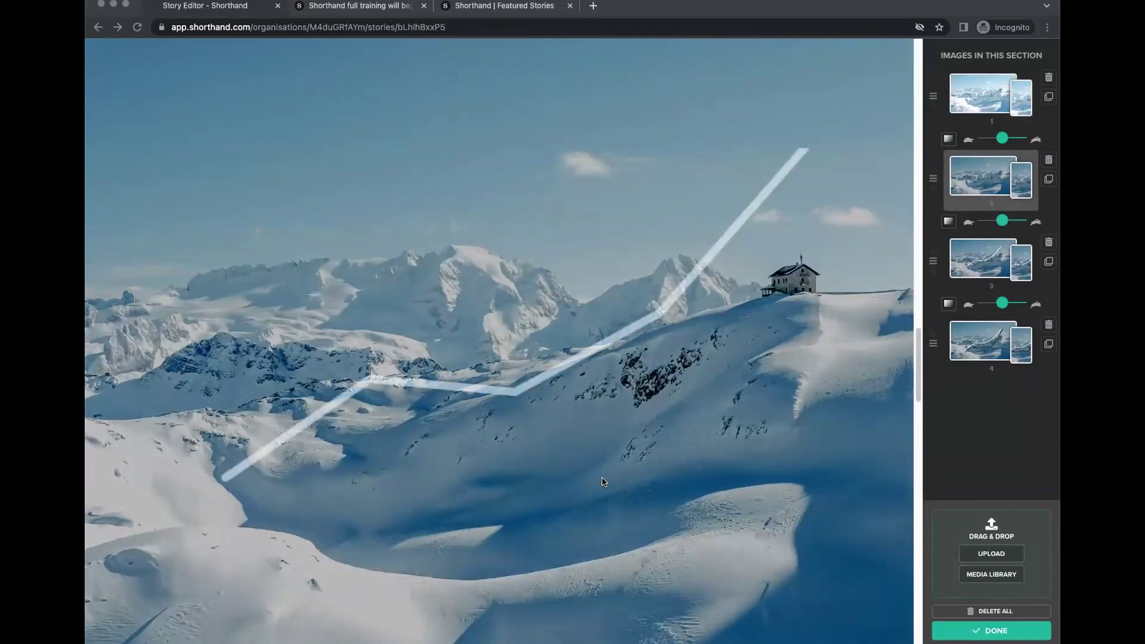
scroll(607, 495, down, 5)
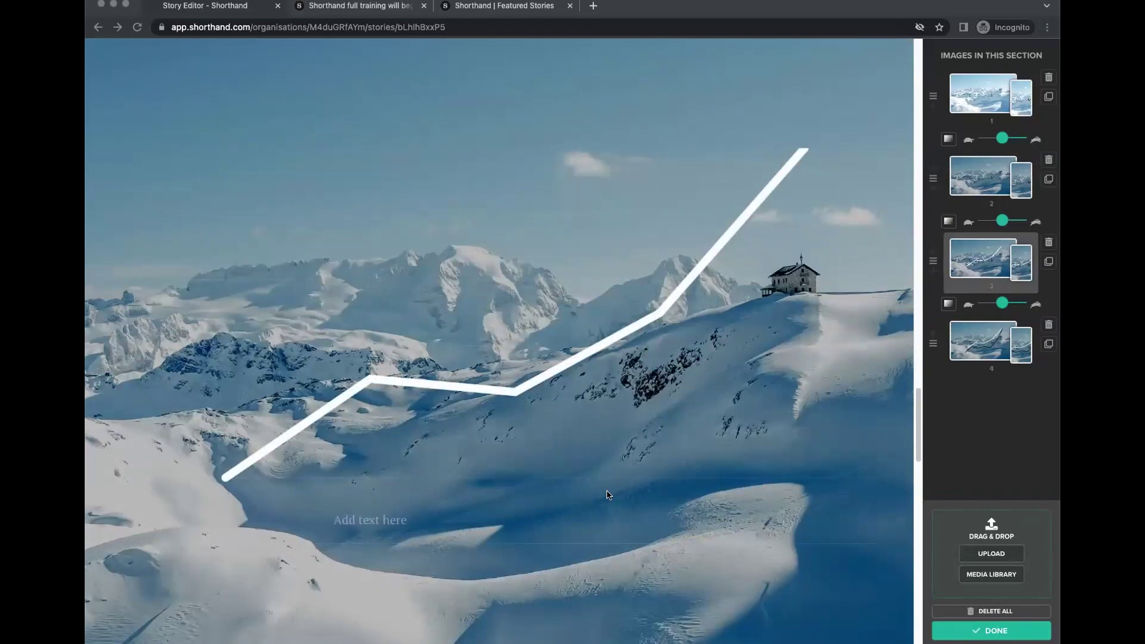
scroll(607, 494, down, 3)
scroll(624, 441, up, 15)
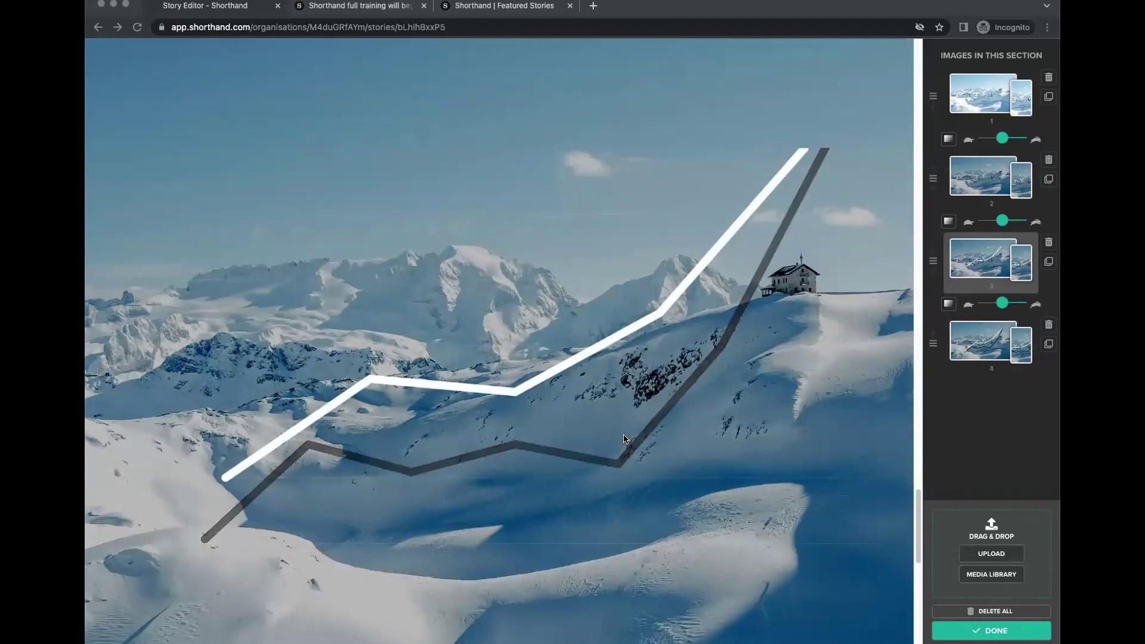
scroll(628, 440, up, 3)
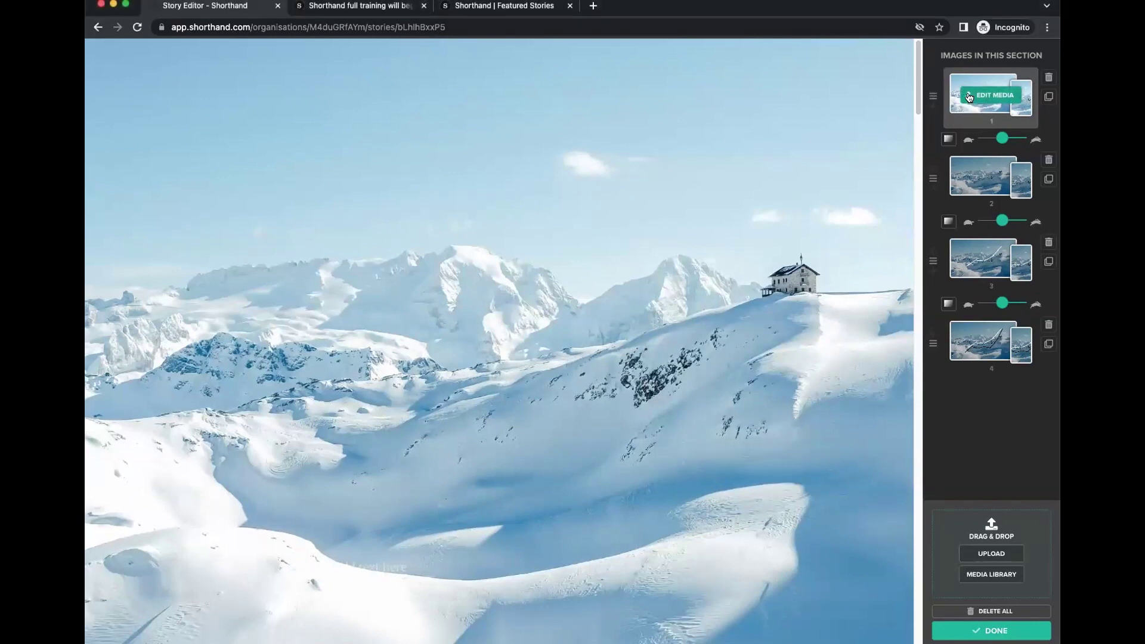
Check the first image's Edit Media settings, save them, and finish with the section's images.
click(991, 94)
click(766, 622)
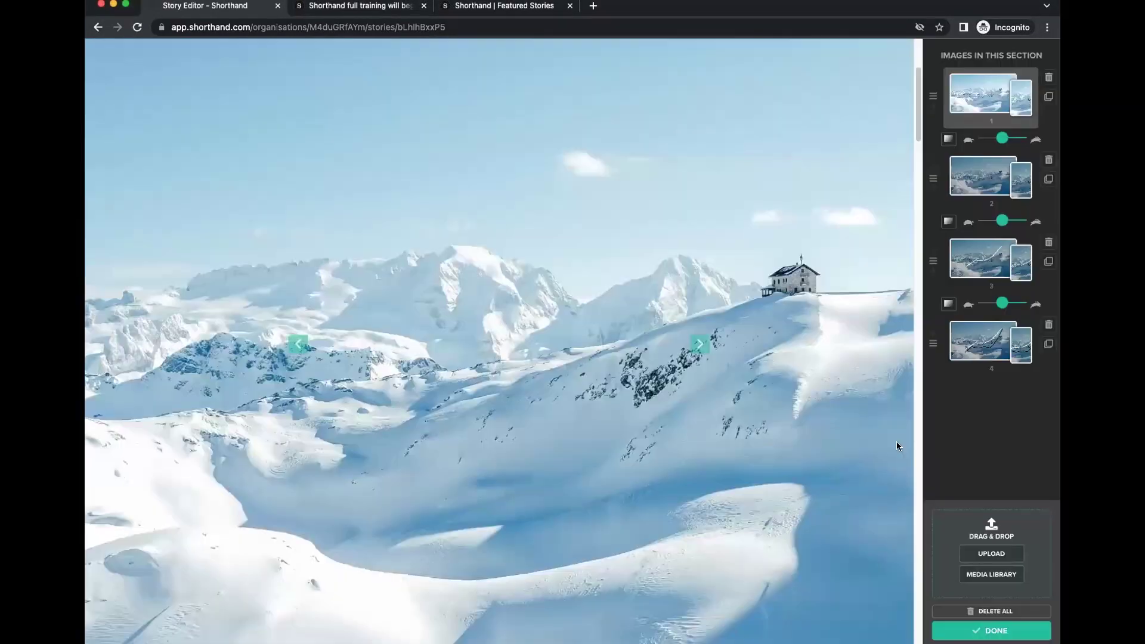
scroll(624, 450, down, 5)
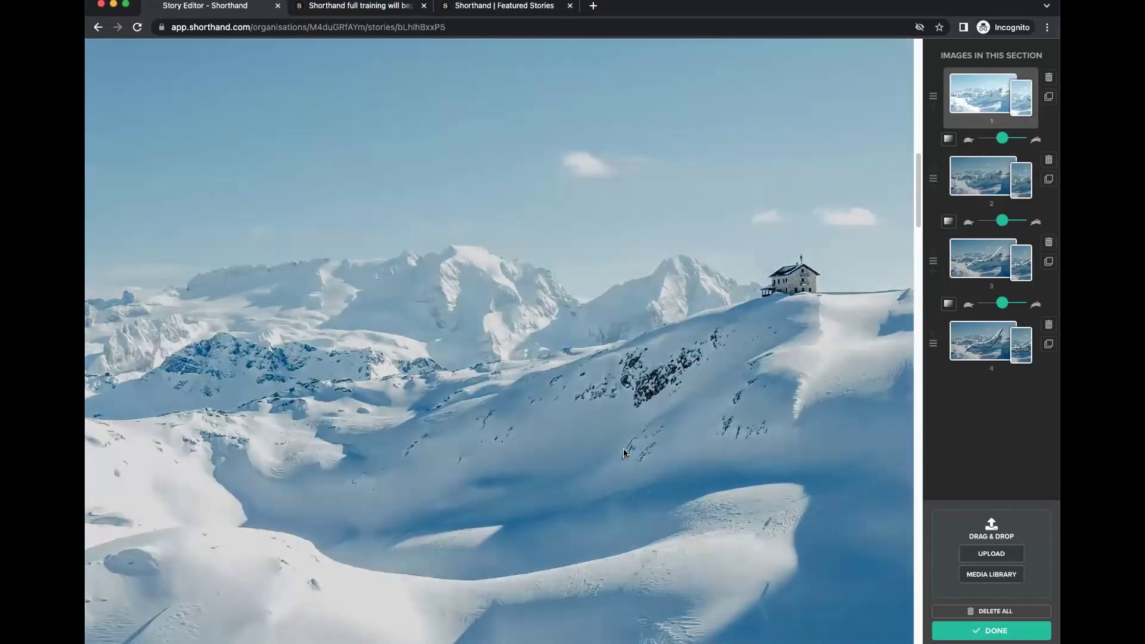
scroll(623, 453, down, 3)
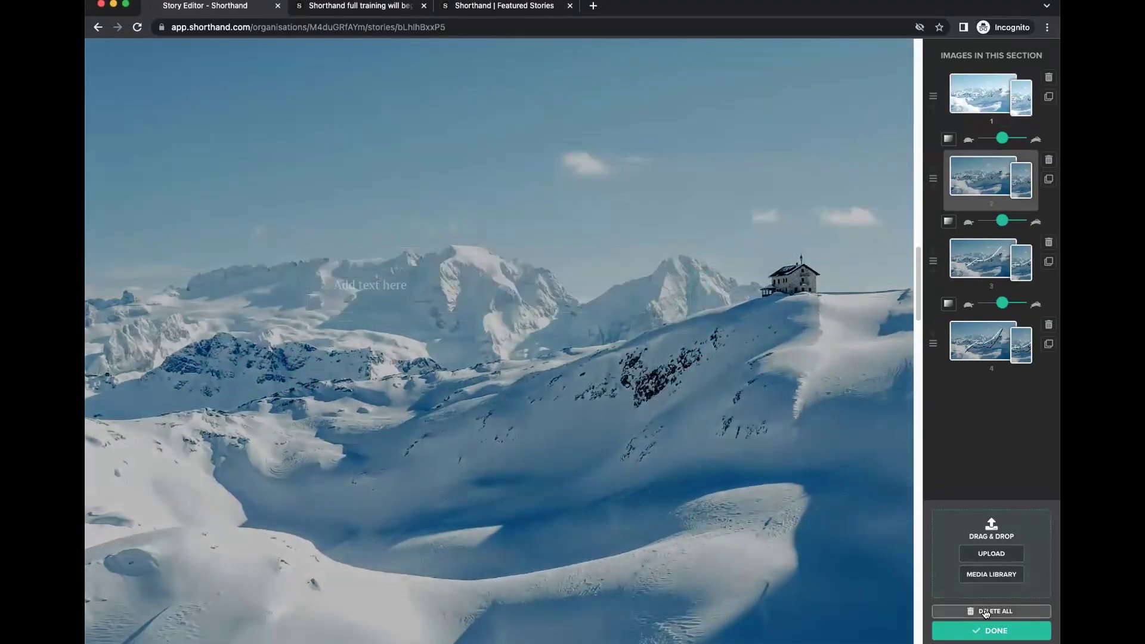
click(975, 629)
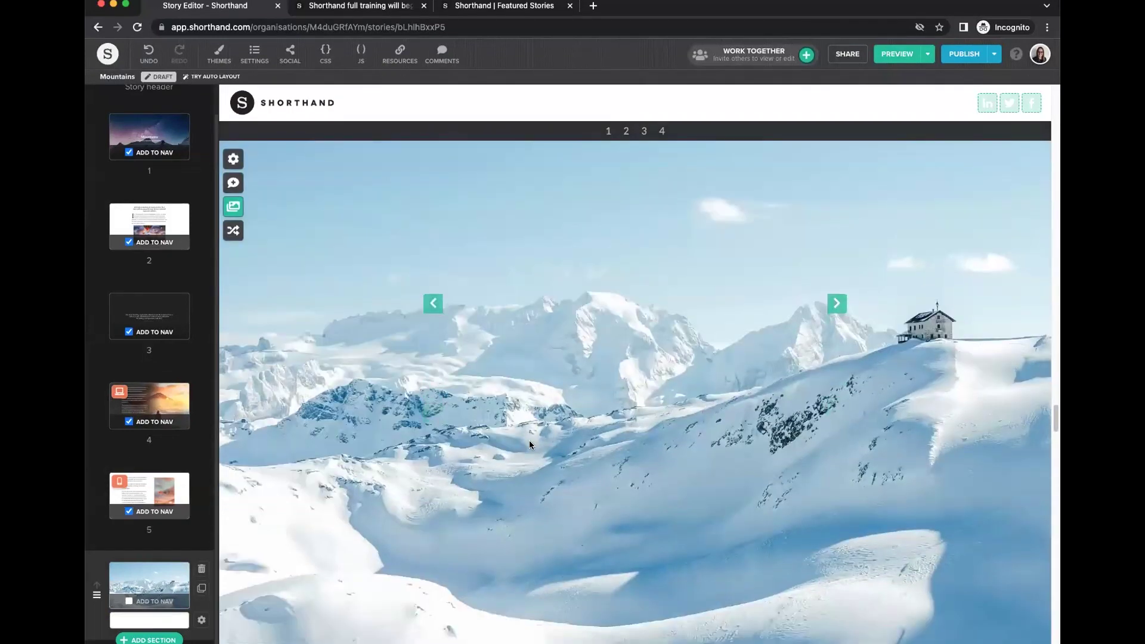
Paste 'Snow fall in major global ski resorts' into the text block and centre it.
click(495, 307)
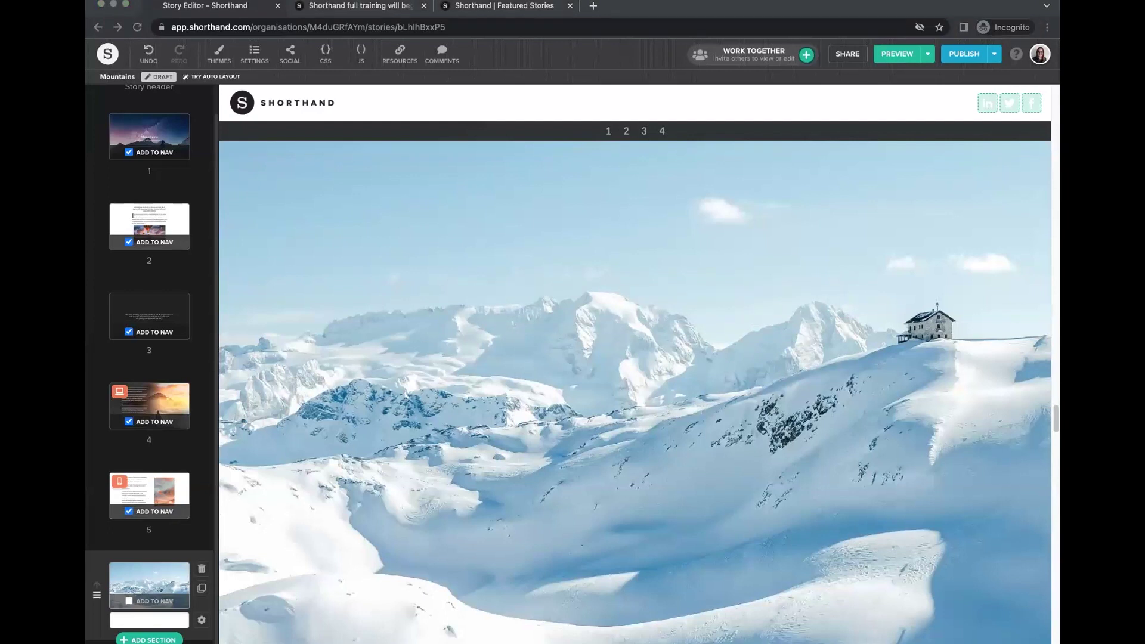
click(556, 310)
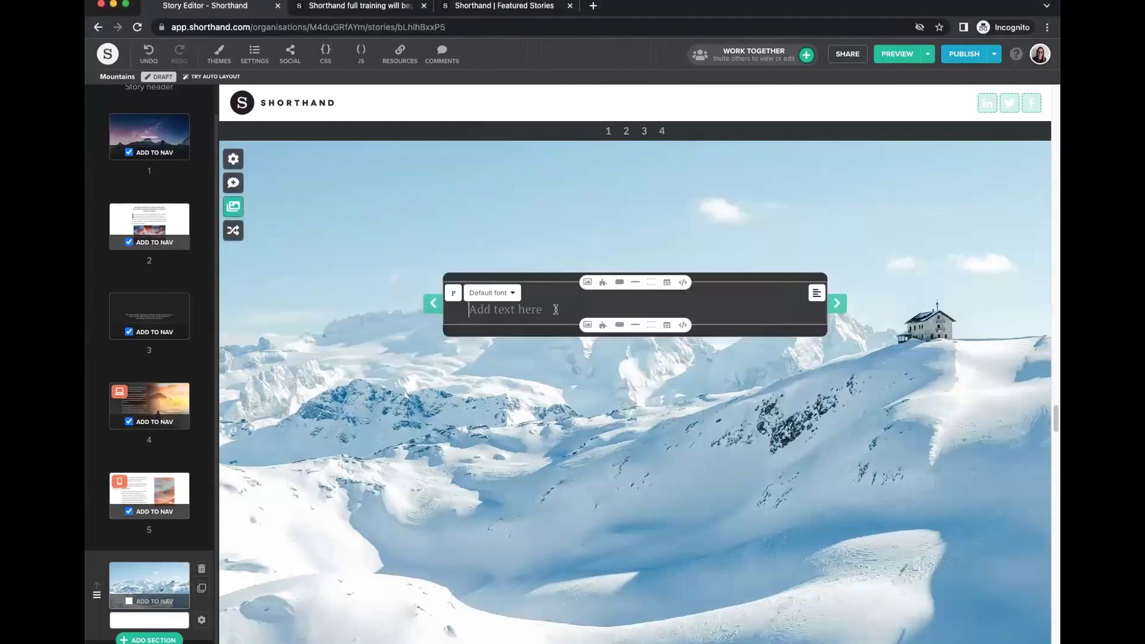
text(Snow fall in major global ski resorts)
click(817, 293)
click(801, 292)
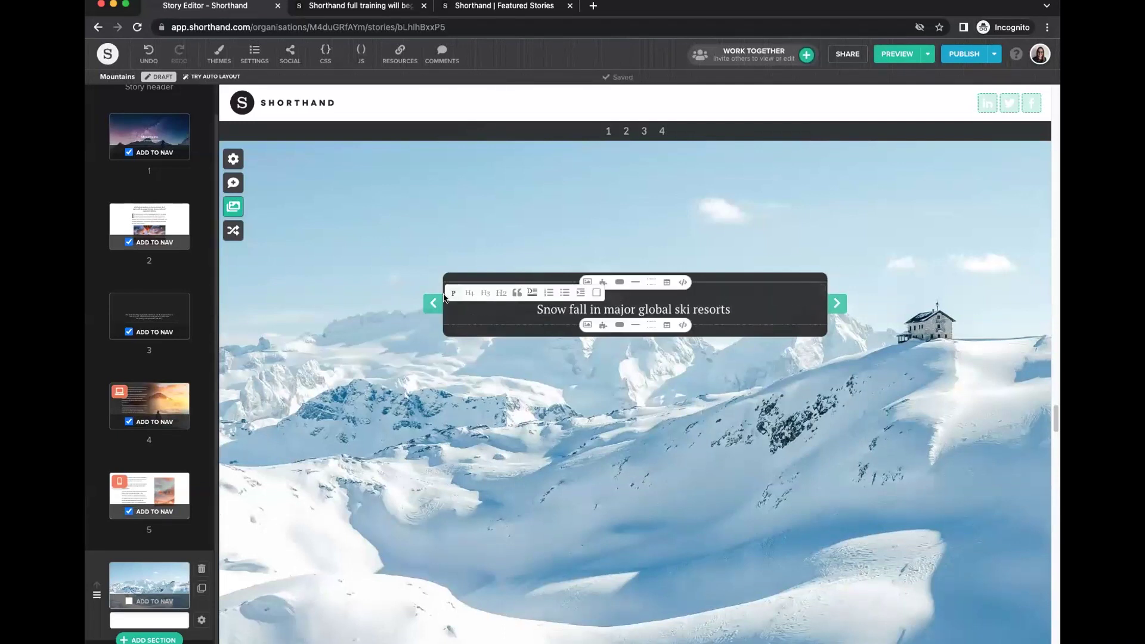
Make the ski-resort title an H4 heading and add a divider line below it.
click(473, 297)
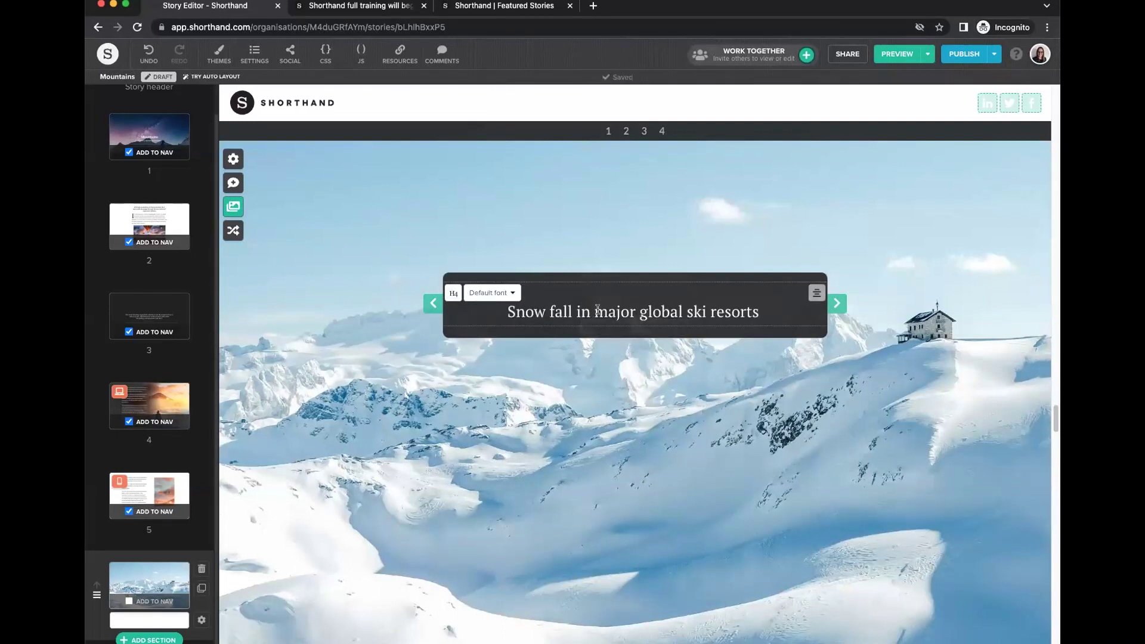
click(896, 315)
key(super+Tab)
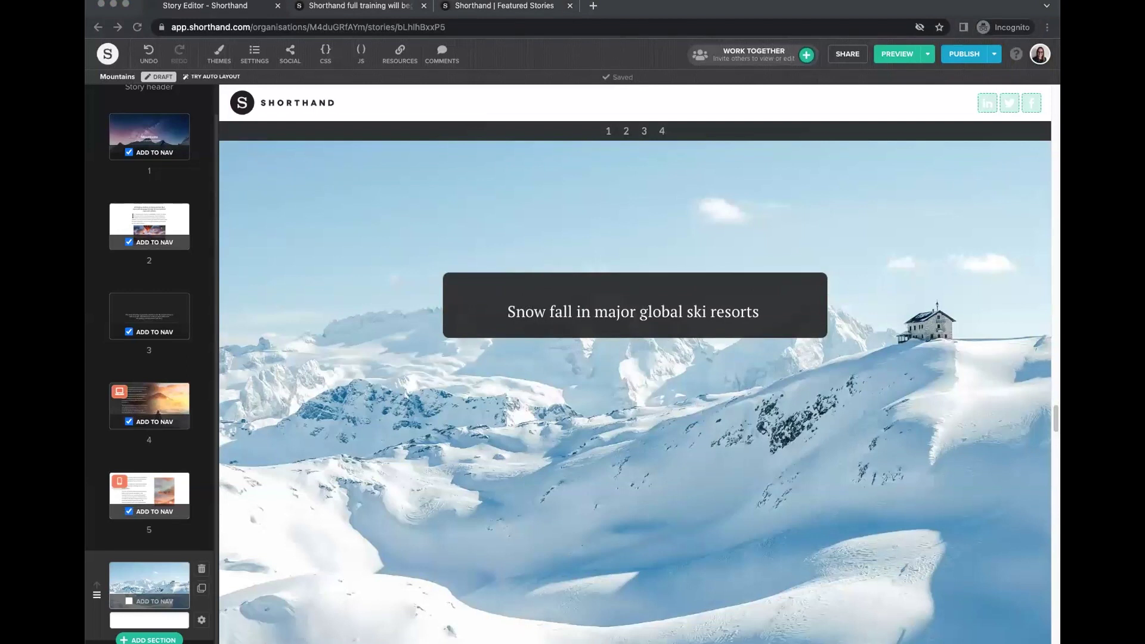
click(652, 325)
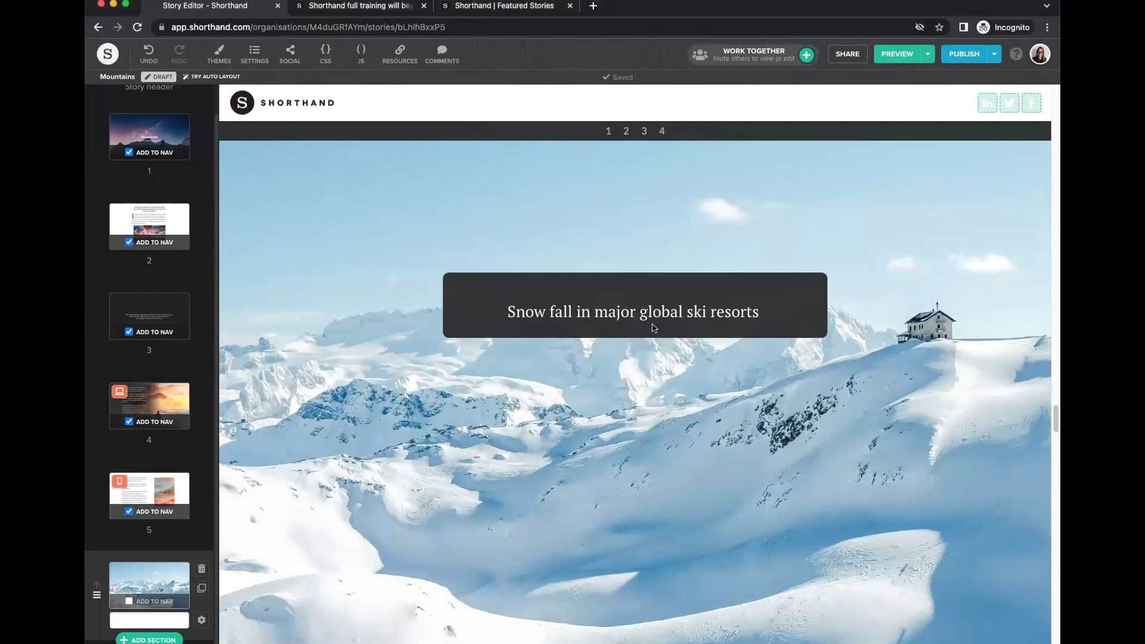
click(620, 327)
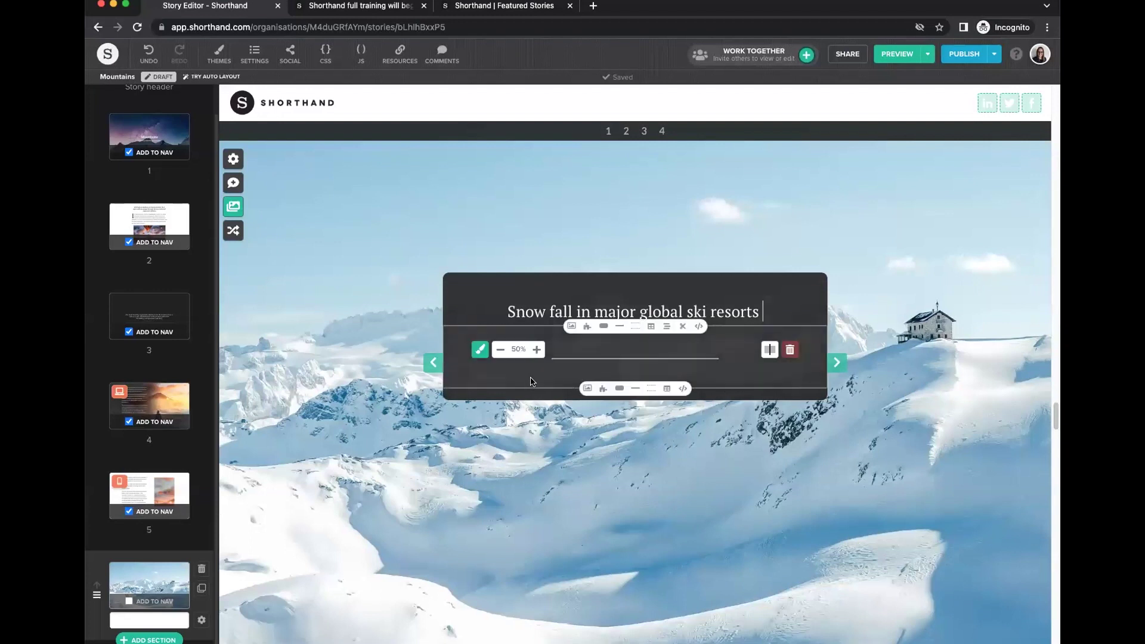
Remove the divider and add a centred subtitle line '2021 and 2022 comparison'.
click(790, 350)
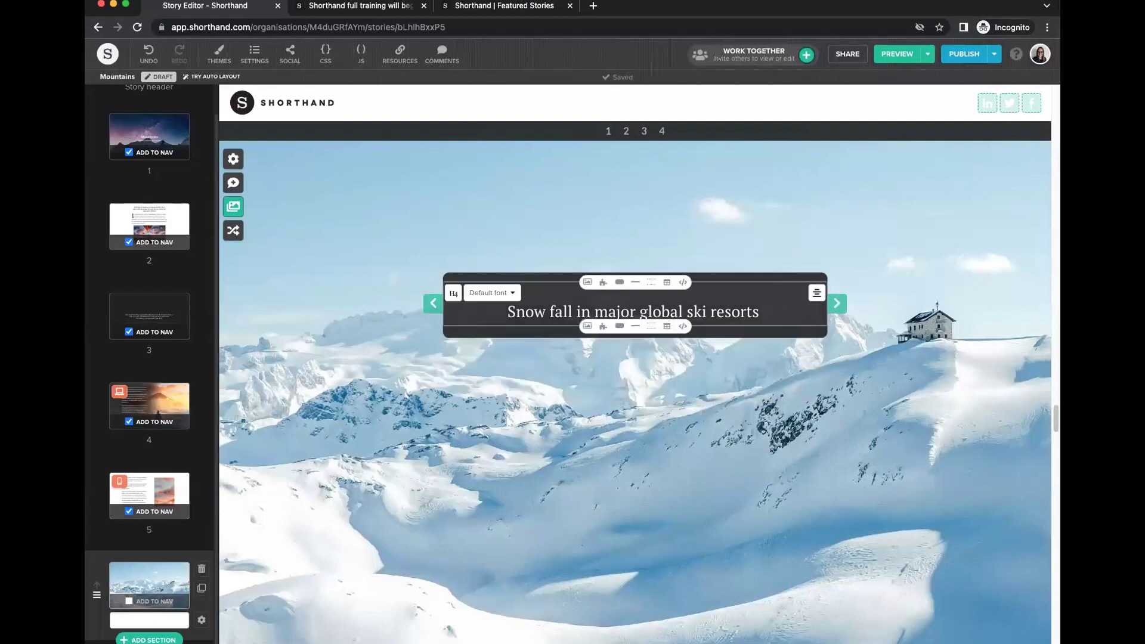
key(Return)
text(2021 and 2022 comparison)
click(816, 378)
click(795, 386)
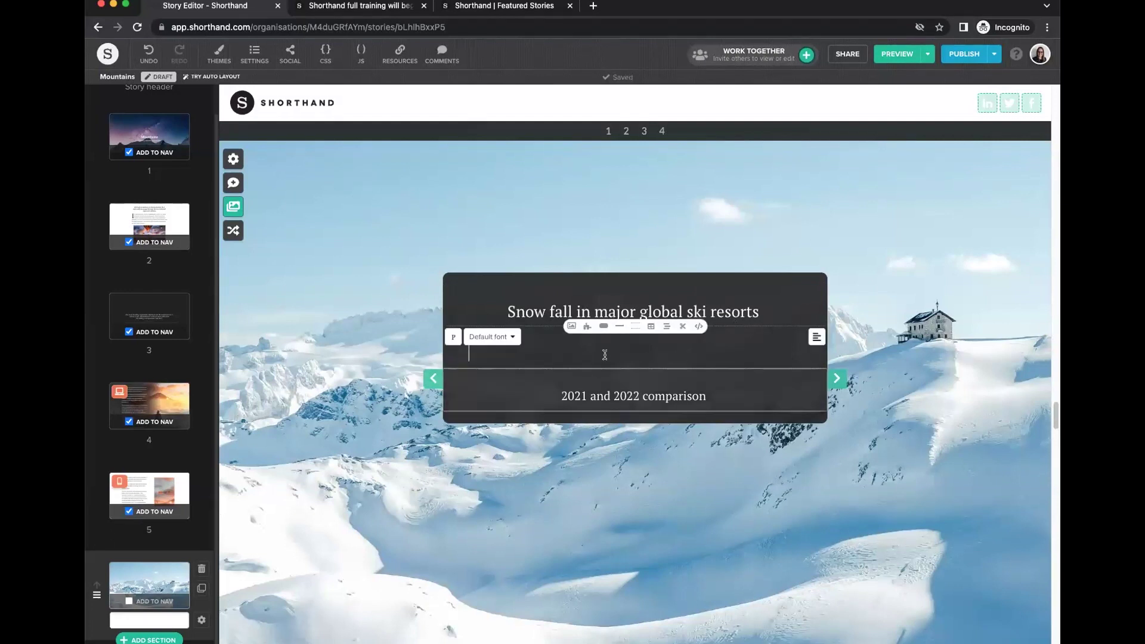
key(BackSpace)
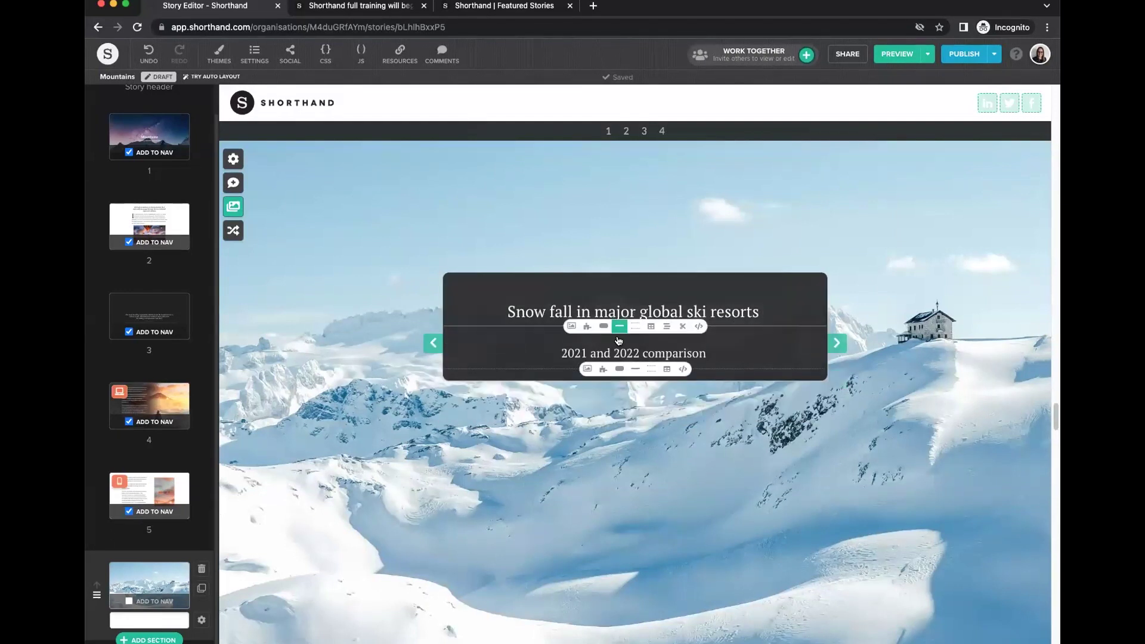
Insert a divider between title and subtitle, and make both lines bold.
click(620, 327)
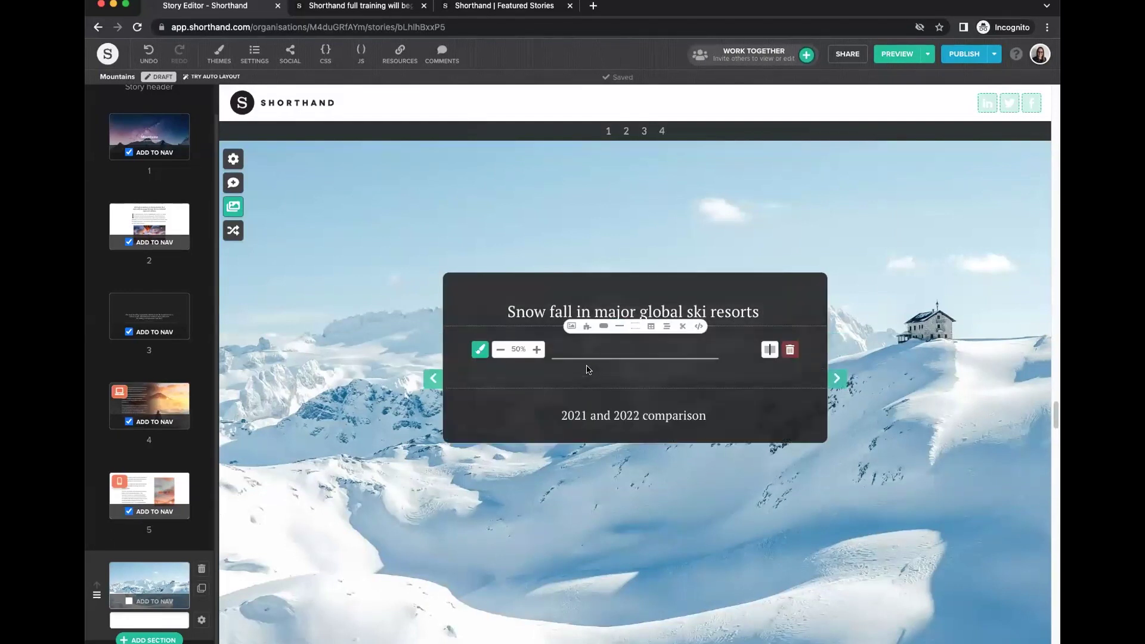
triple_click(539, 408)
click(544, 441)
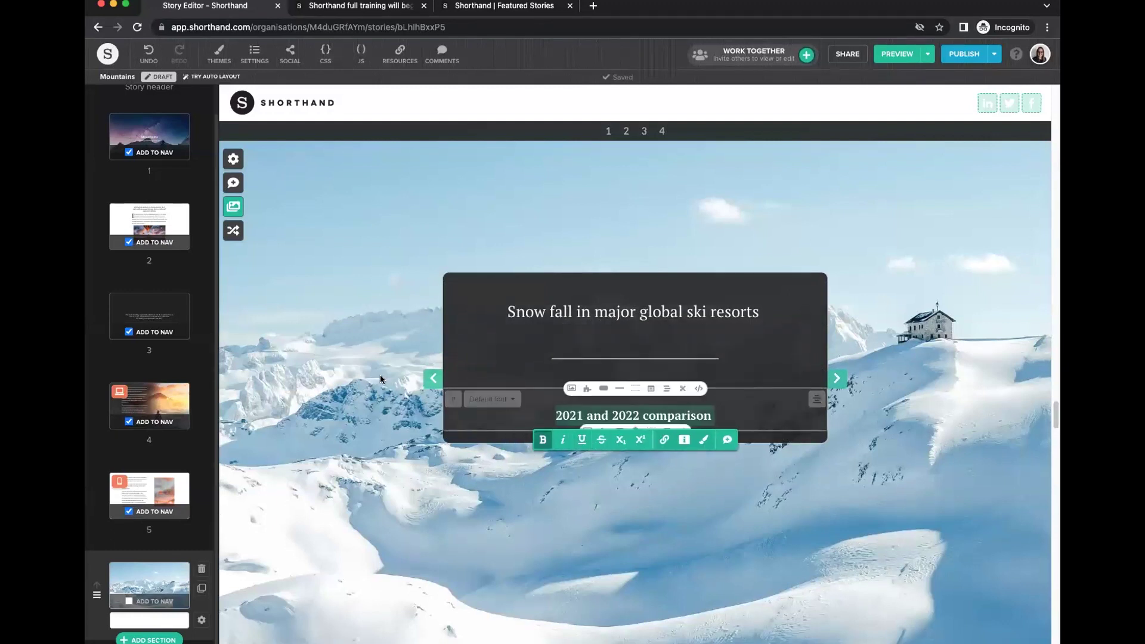
drag(506, 312, 760, 311)
click(539, 338)
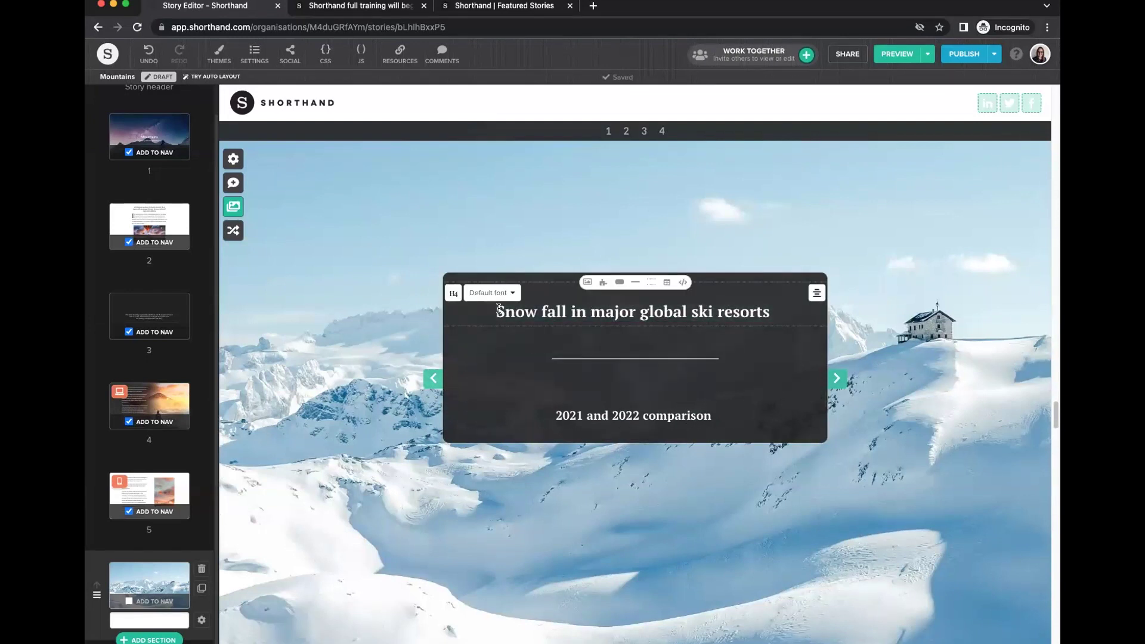
Select the title, divider and subtitle content inside the text box.
scroll(626, 477, down, 3)
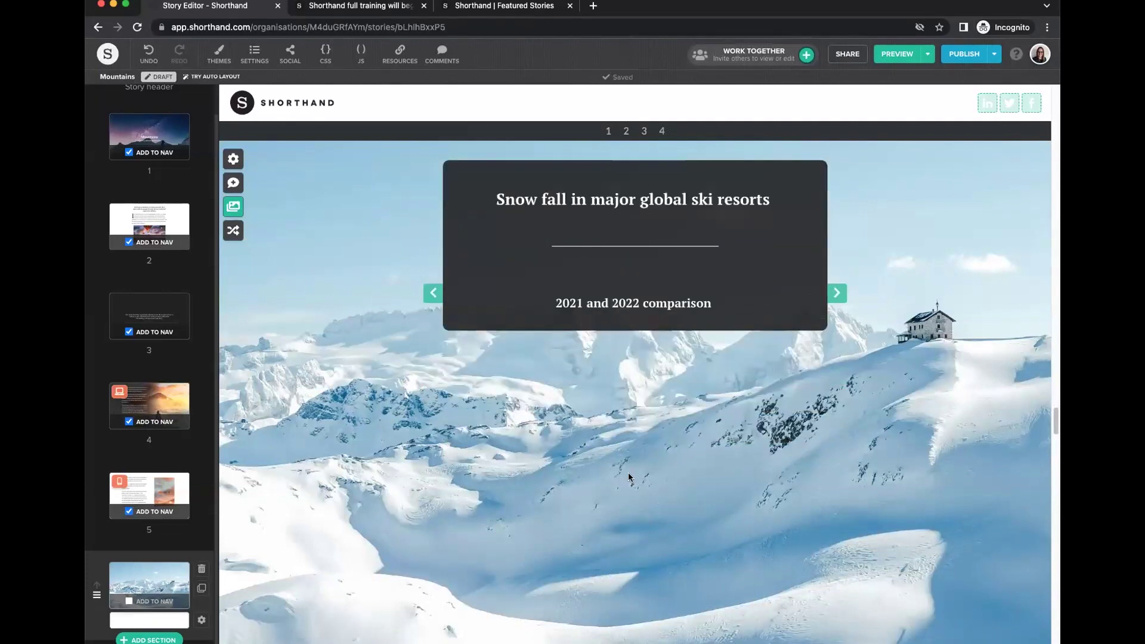
scroll(630, 477, up, 3)
scroll(648, 487, down, 5)
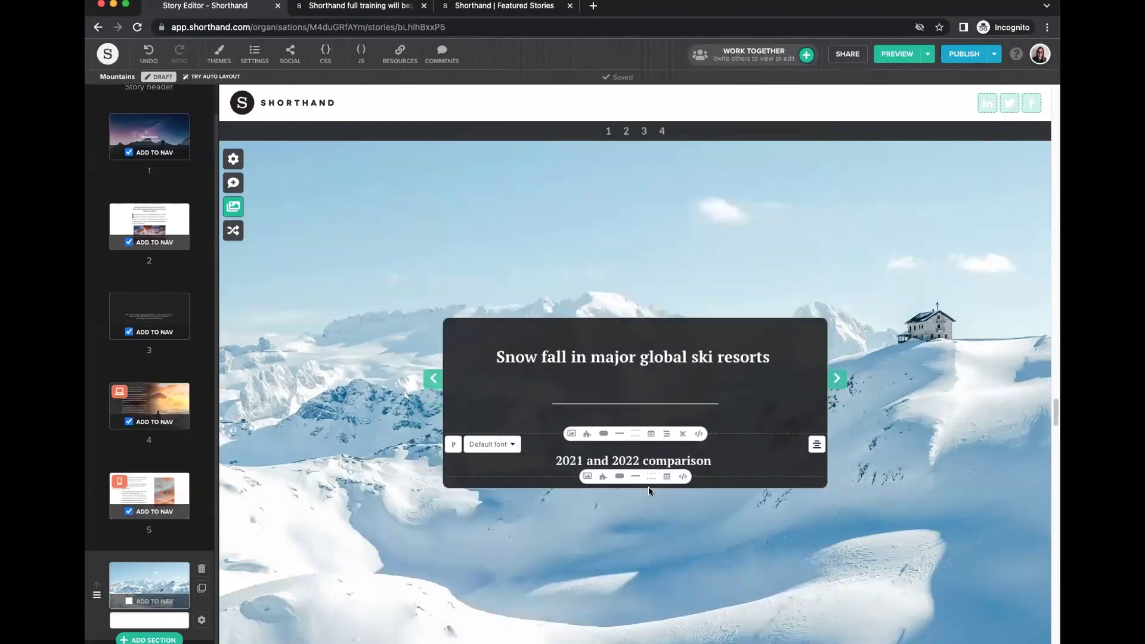
scroll(649, 486, down, 2)
scroll(649, 486, up, 4)
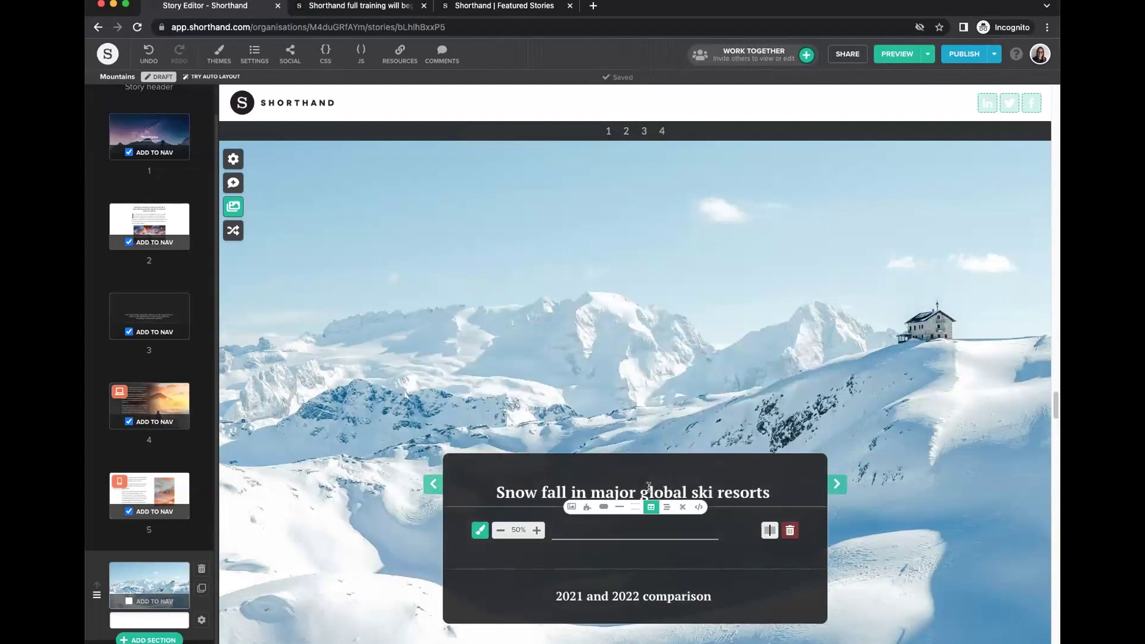
click(726, 357)
drag(725, 337, 494, 225)
key(ctrl+c)
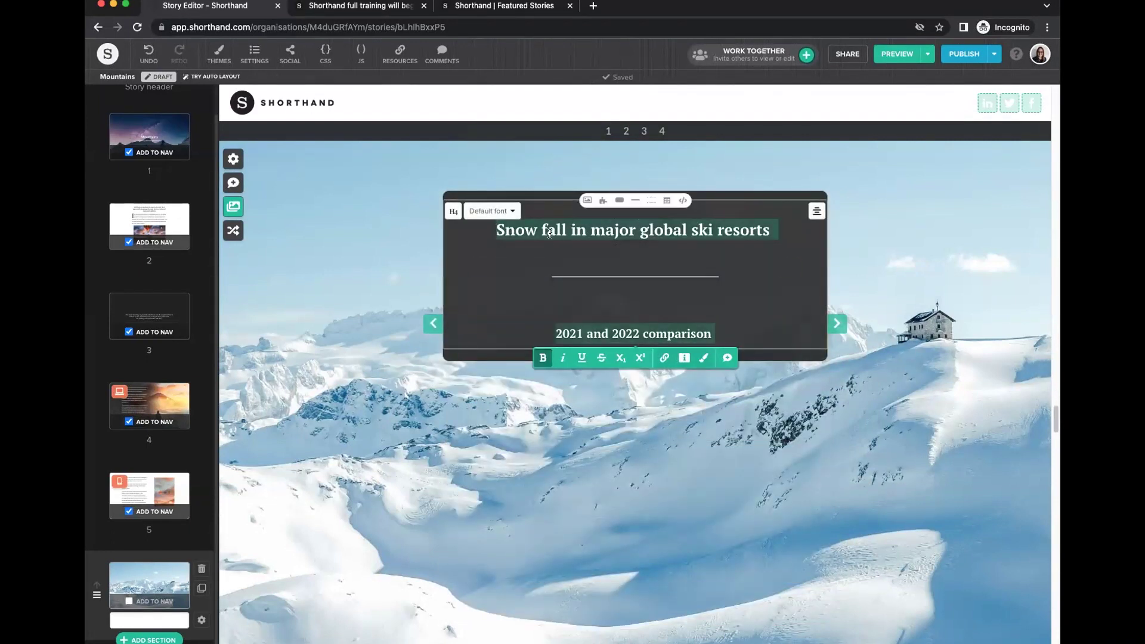
click(683, 281)
click(714, 334)
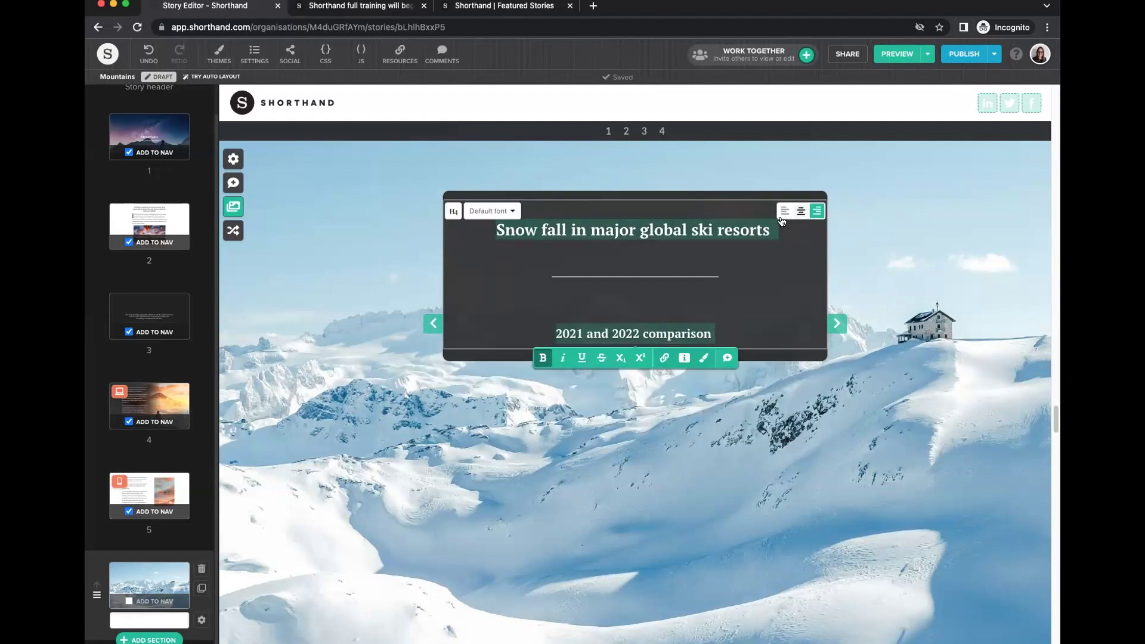
click(686, 276)
click(494, 220)
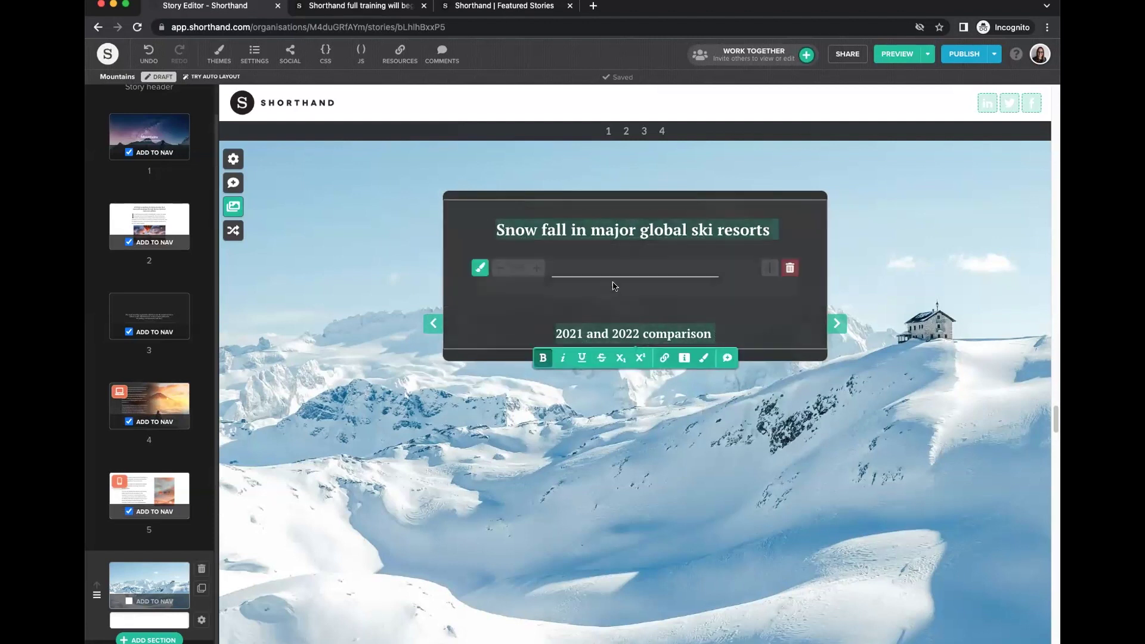
Cut the text box content and paste it back into the empty text box.
key(BackSpace)
click(630, 381)
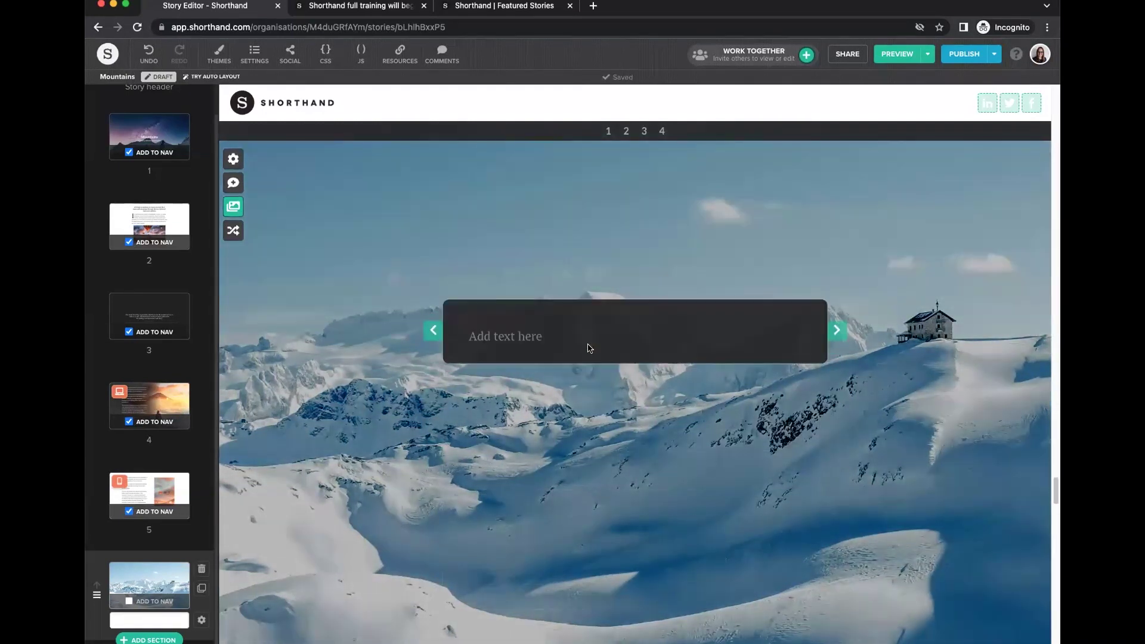
click(574, 328)
key(ctrl+v)
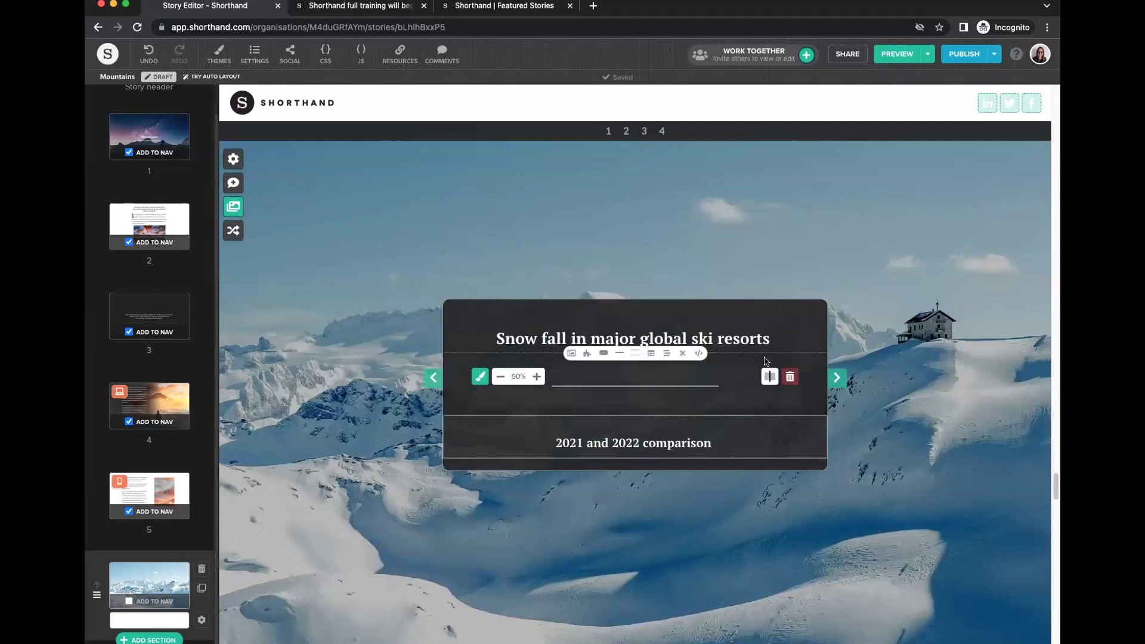
click(657, 388)
click(789, 358)
click(793, 402)
click(876, 328)
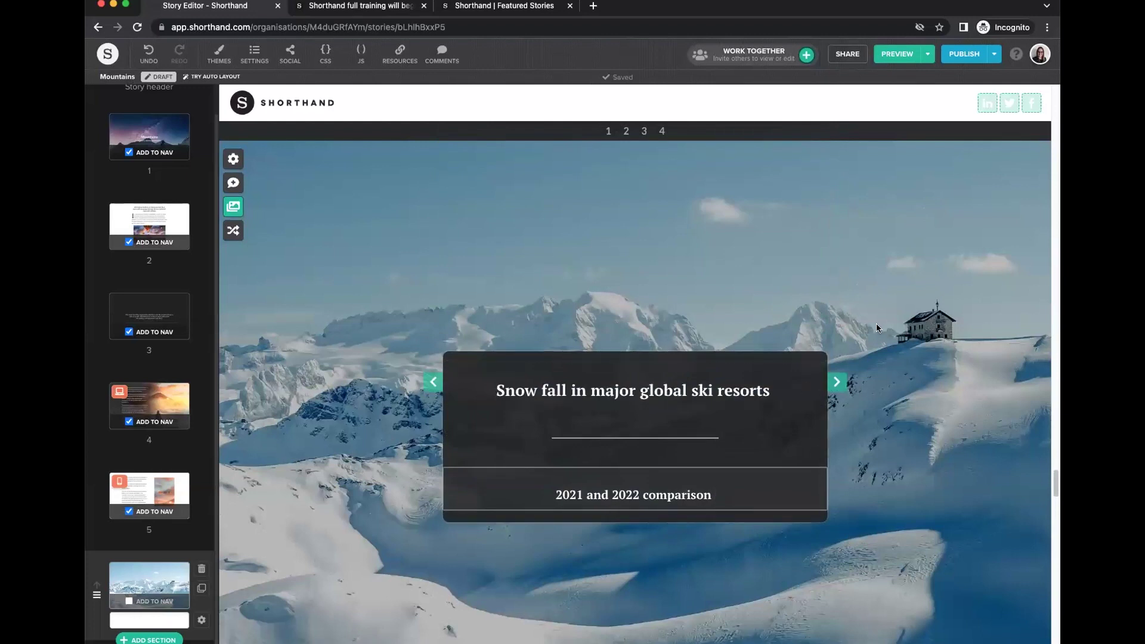
click(233, 208)
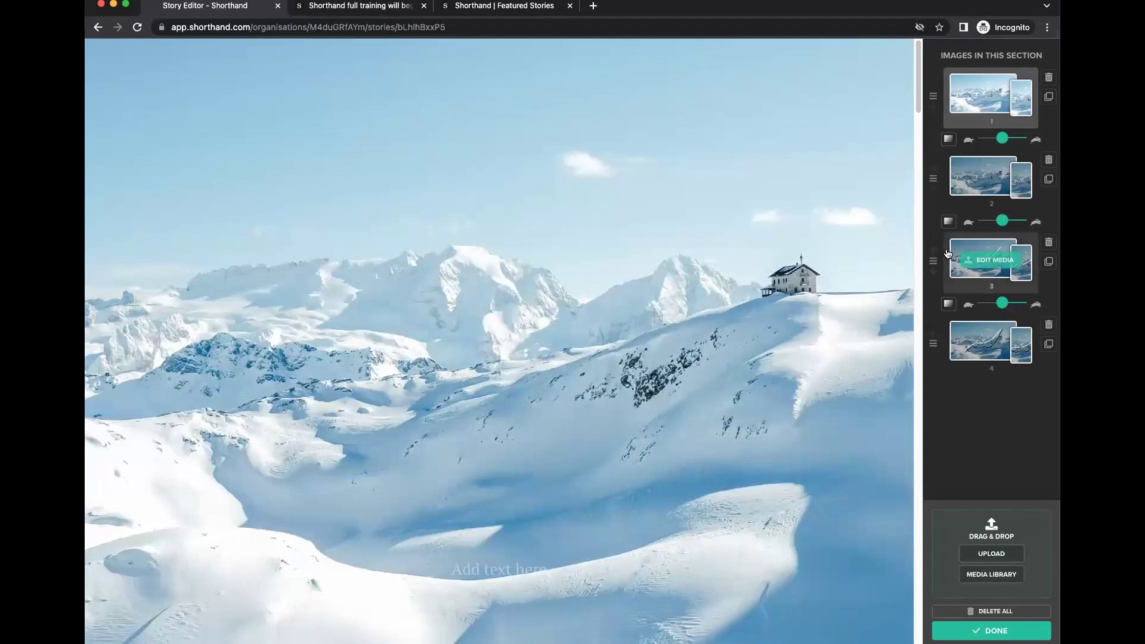
Set image 2's transition to Right.
scroll(582, 413, down, 5)
scroll(582, 412, down, 10)
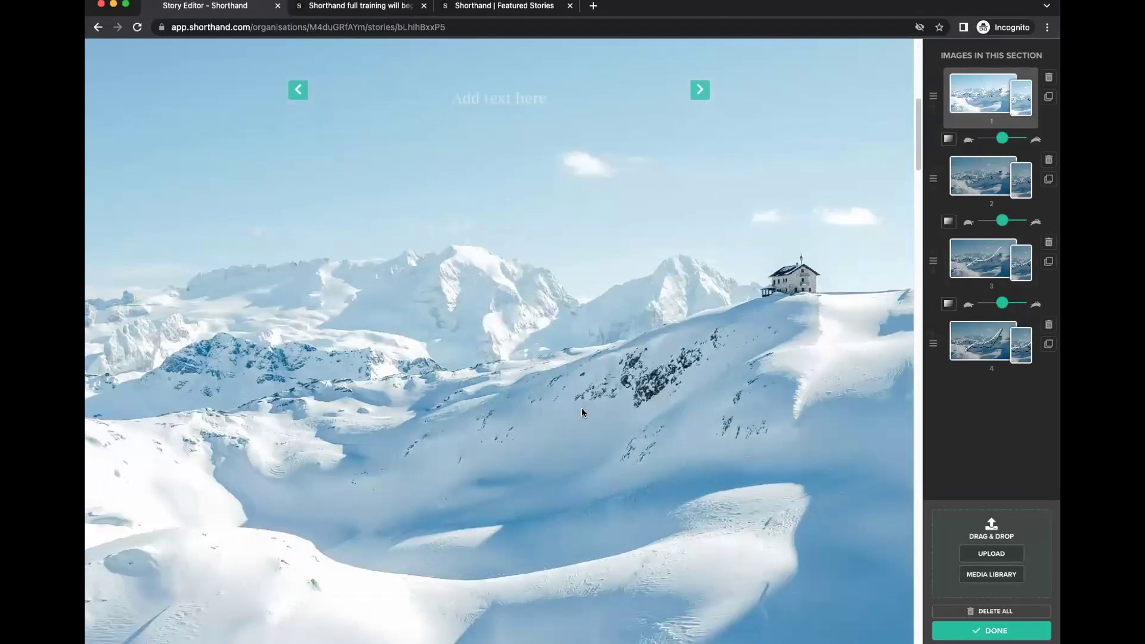
scroll(581, 411, down, 10)
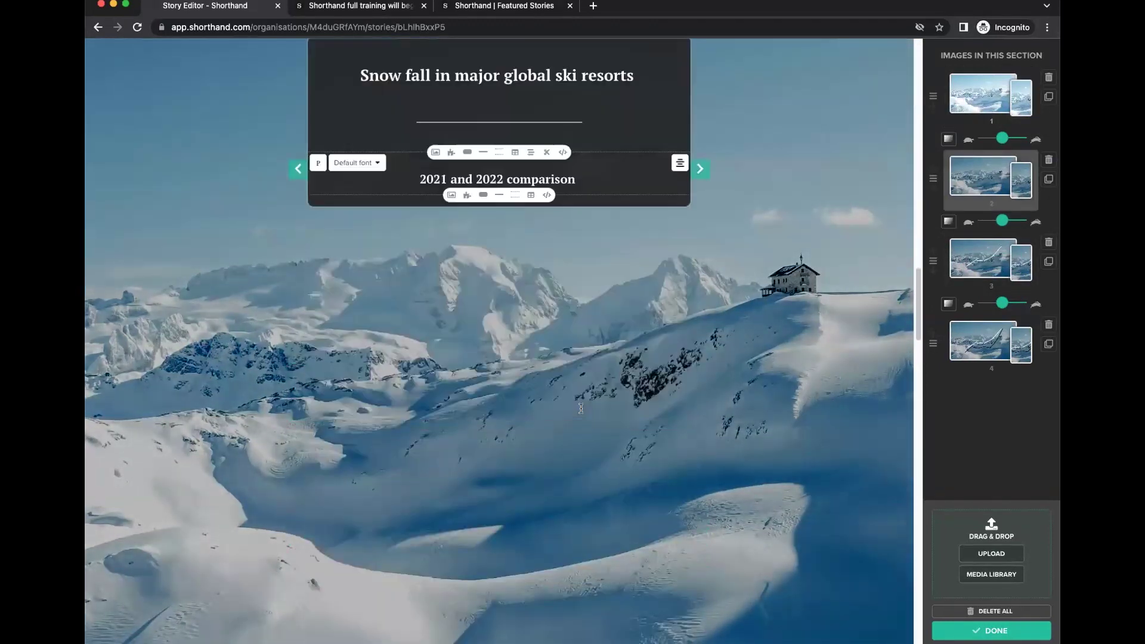
scroll(581, 409, up, 5)
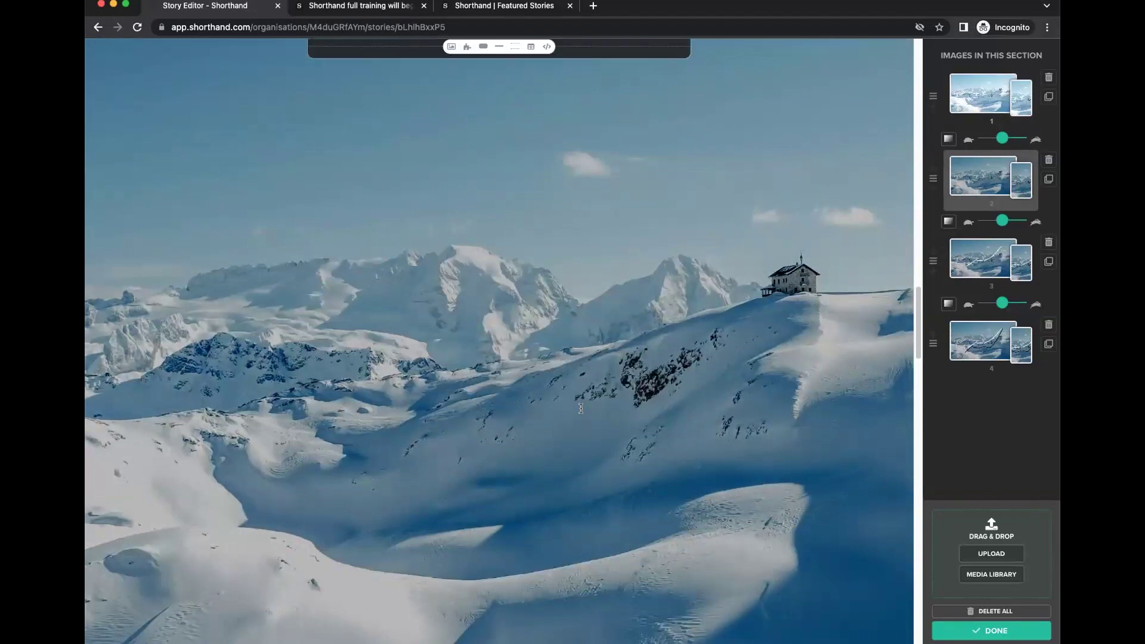
scroll(582, 409, down, 2)
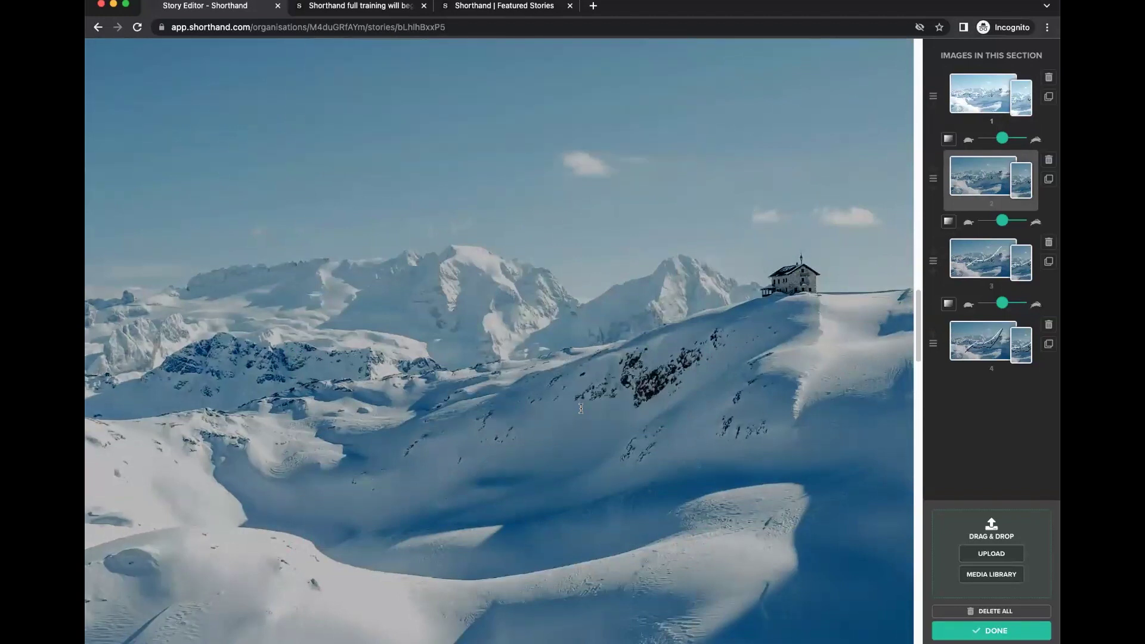
click(949, 224)
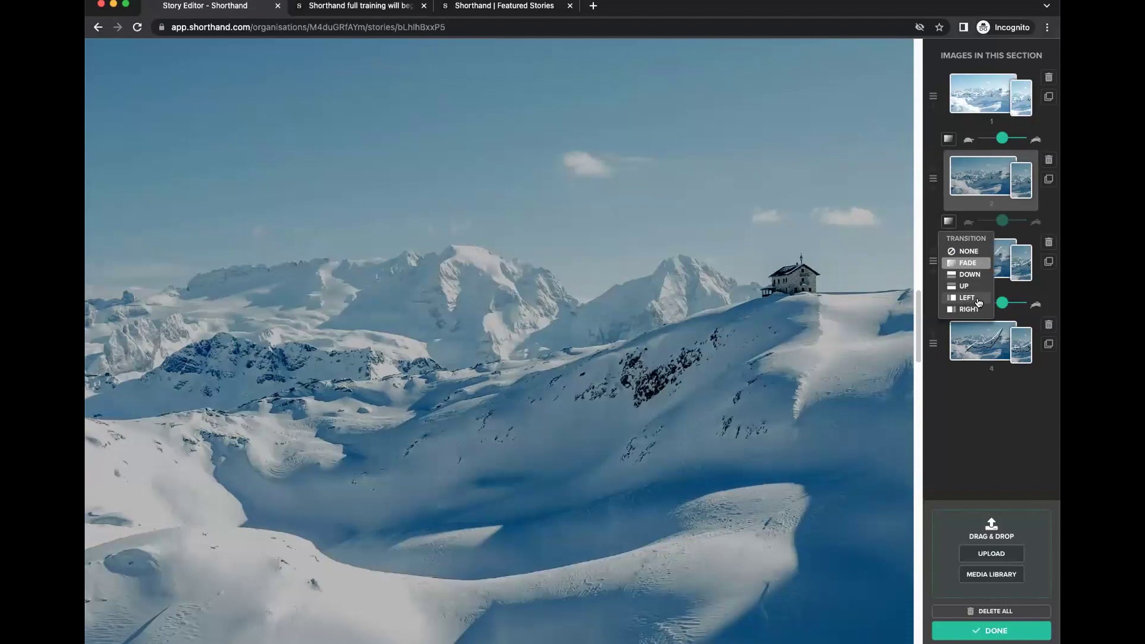
click(974, 298)
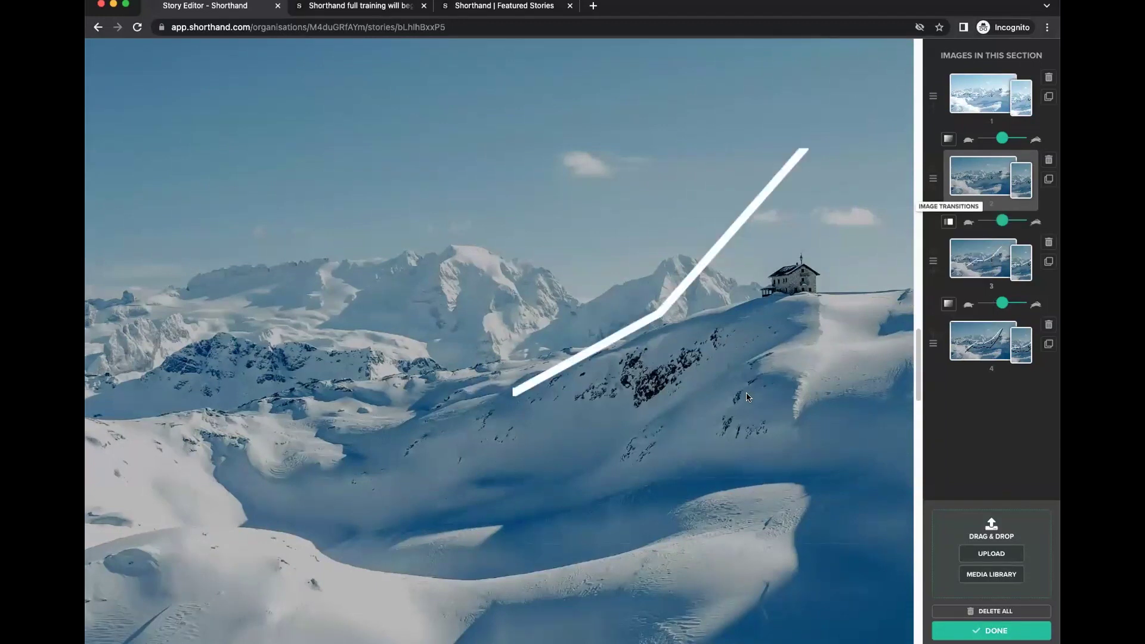
click(949, 222)
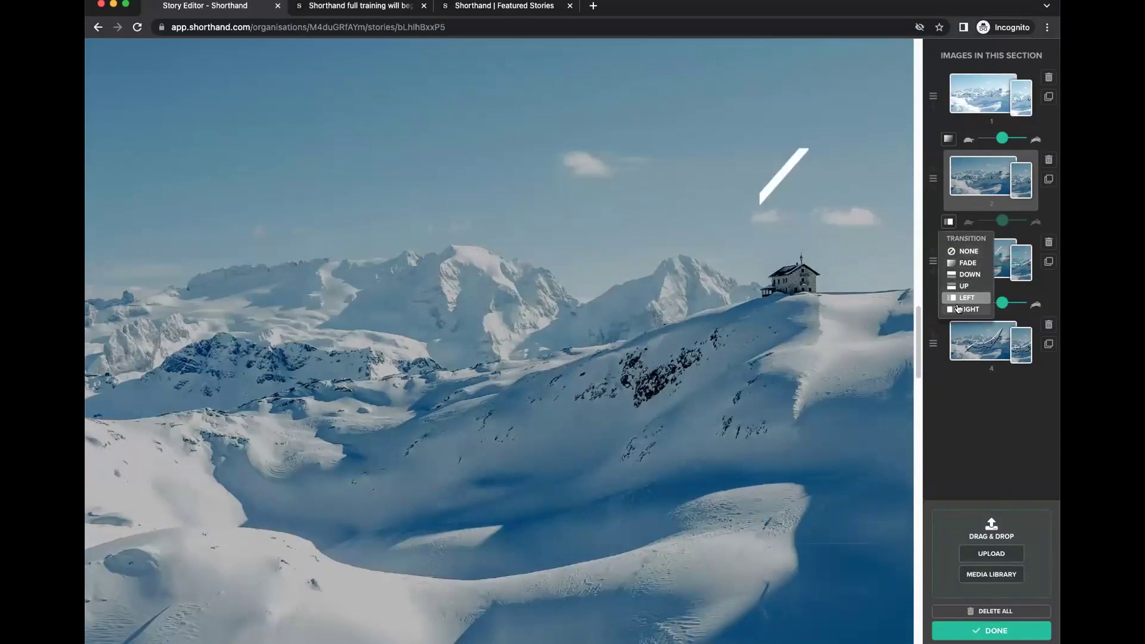
click(958, 308)
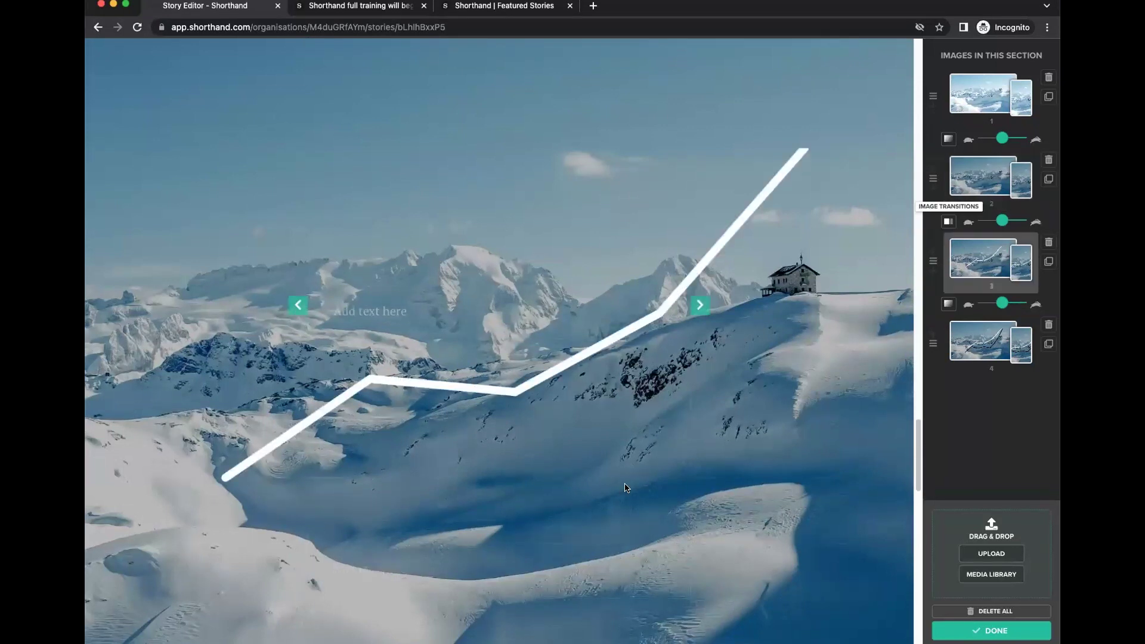
Set image 3's transition to Left and image 4's transition to Right.
click(948, 307)
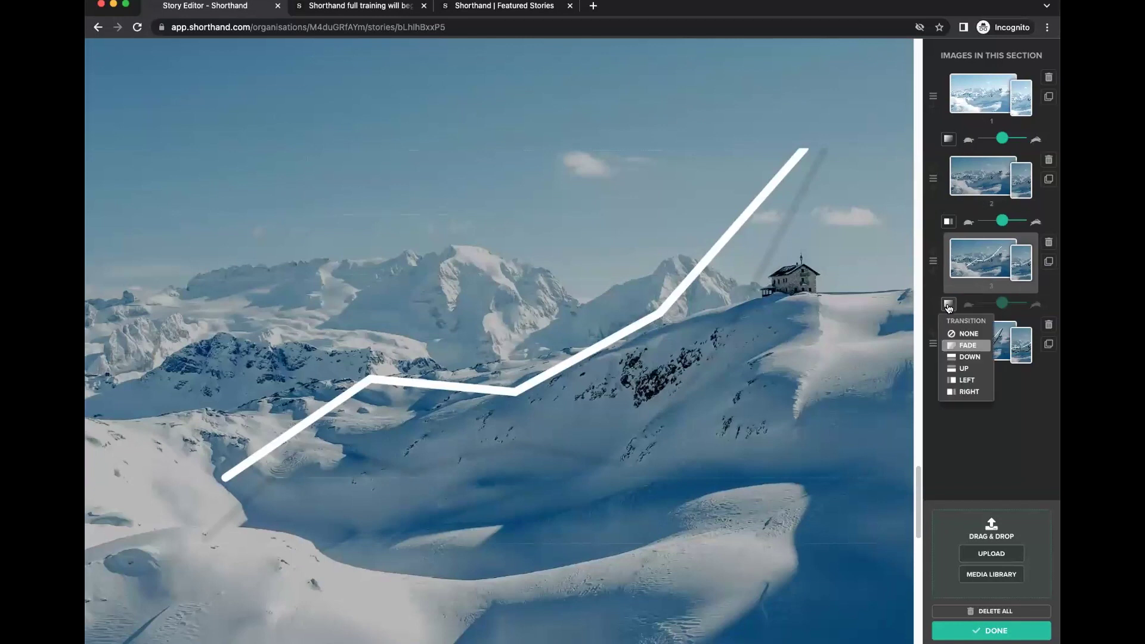
click(965, 382)
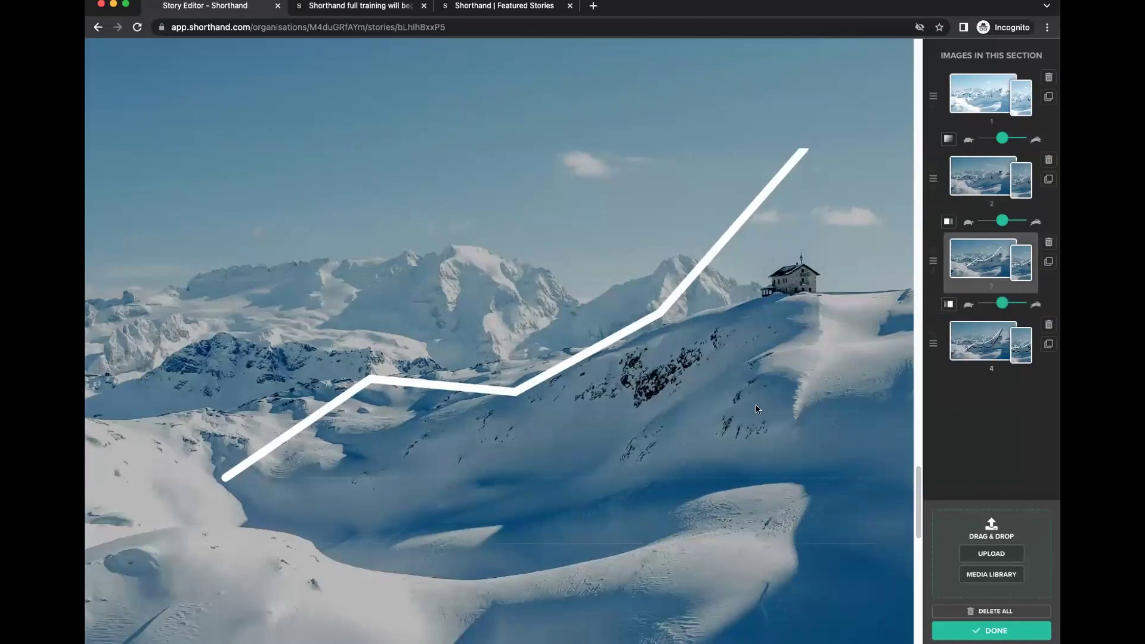
click(949, 306)
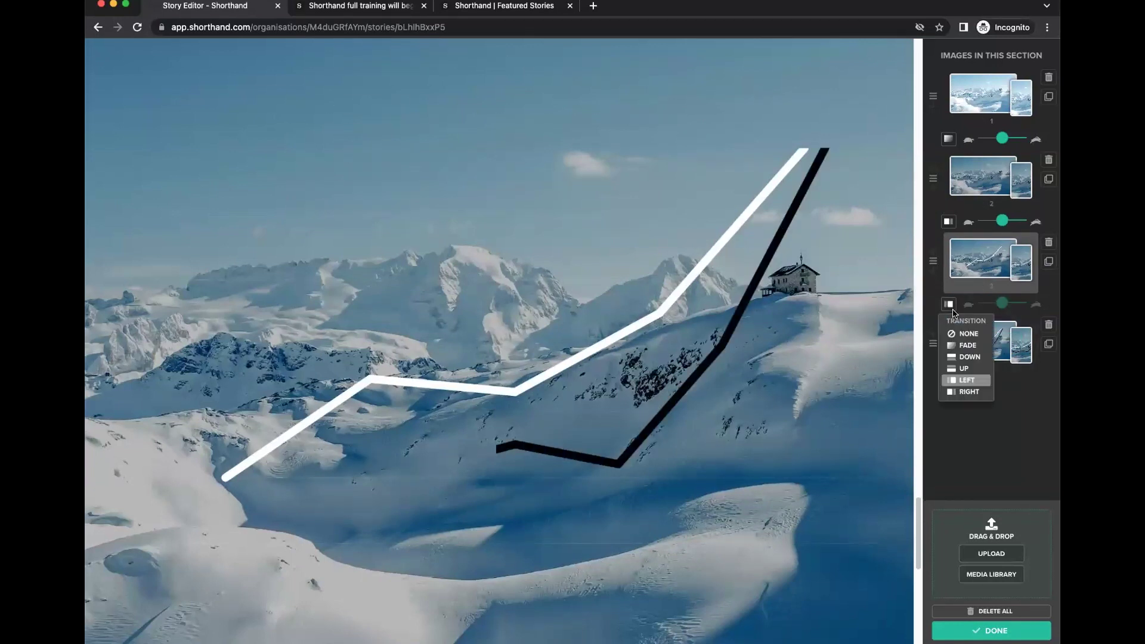
click(966, 395)
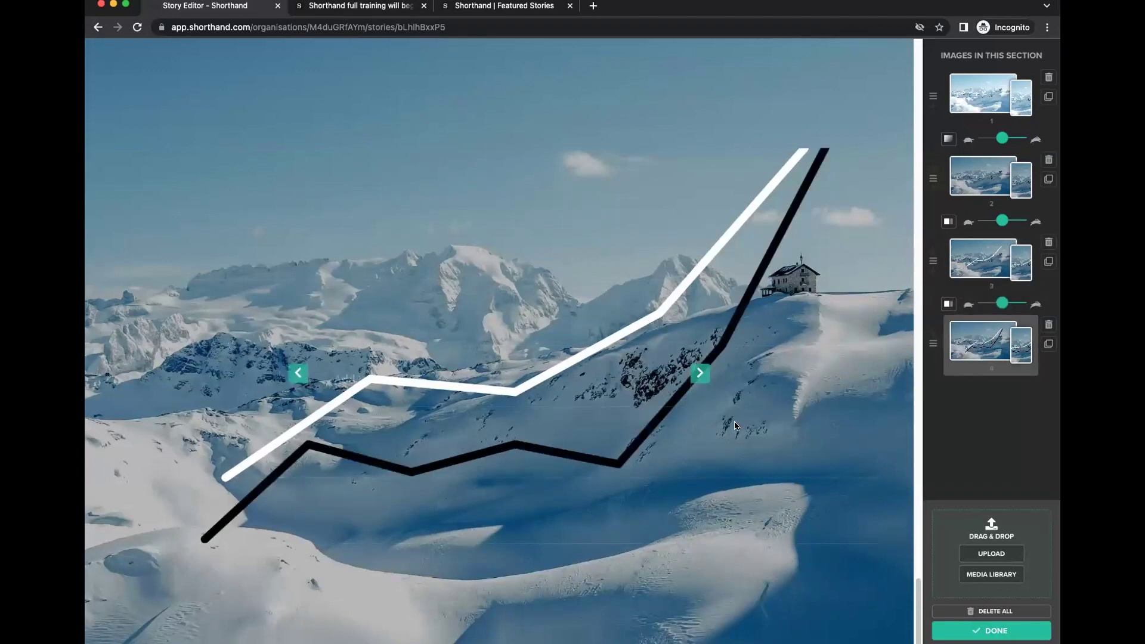
click(982, 631)
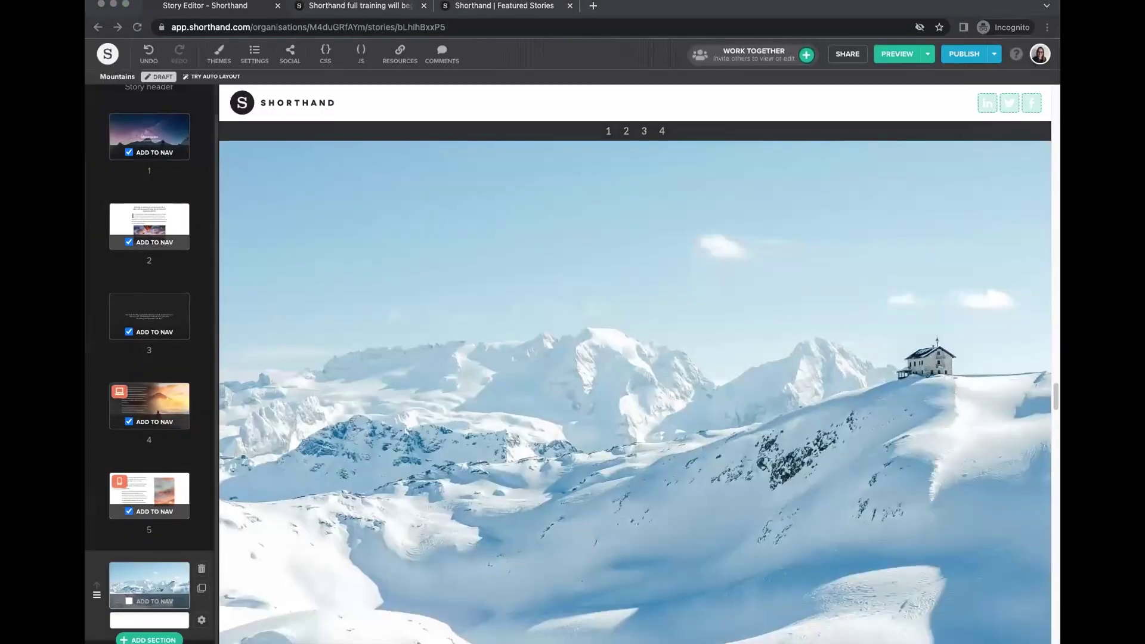
Paste the 'What does the data tell us?' heading and paragraph into the empty text block.
scroll(662, 402, down, 3)
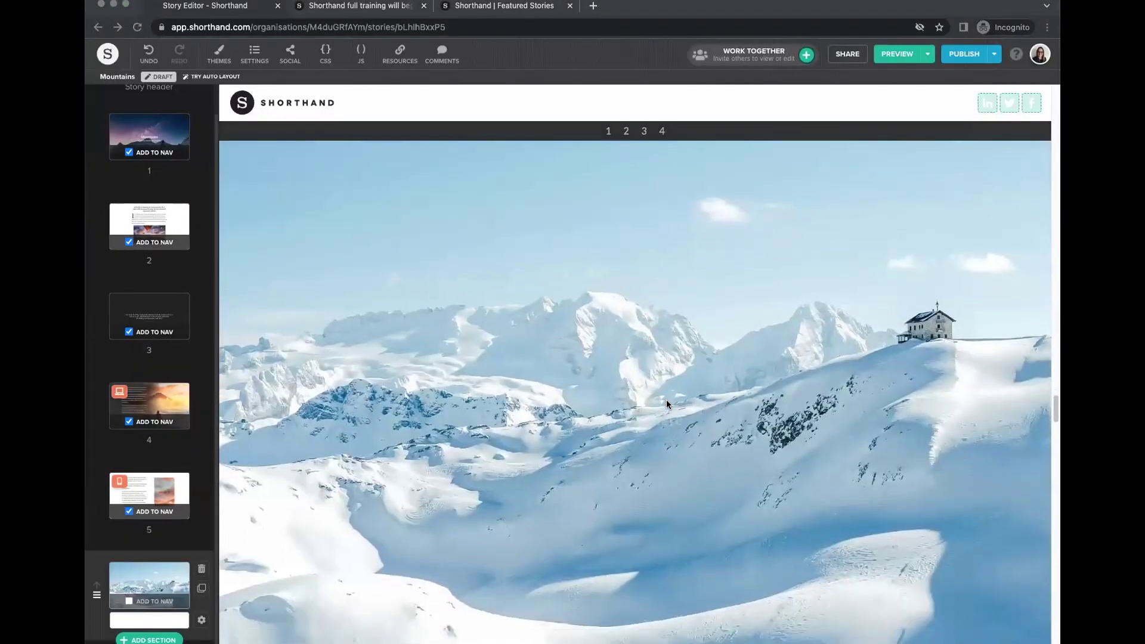
scroll(607, 475, down, 10)
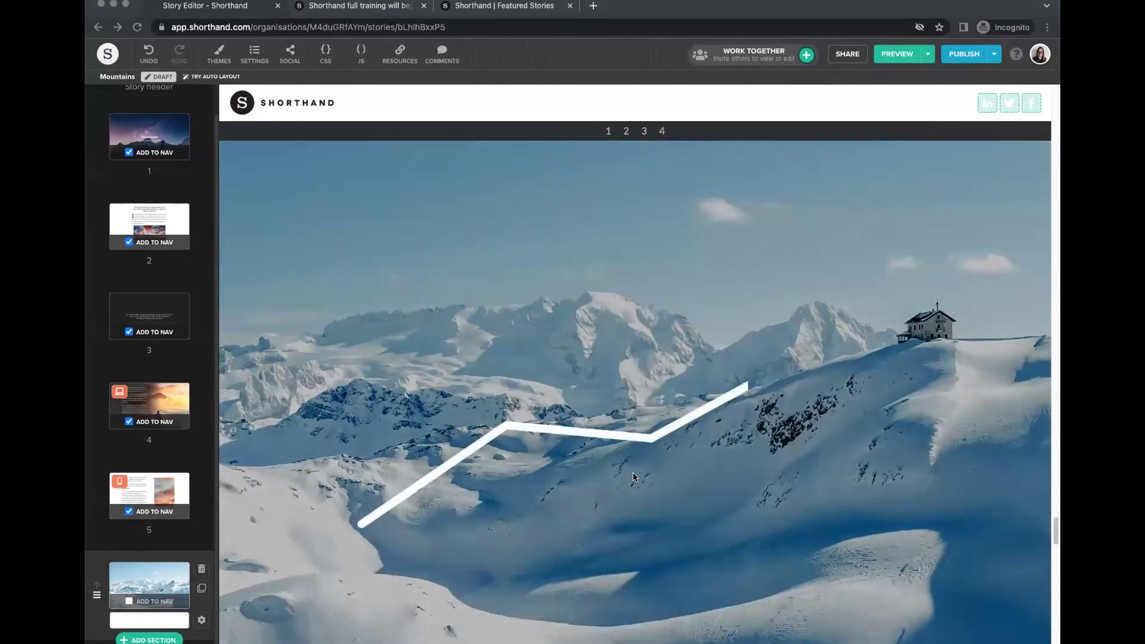
scroll(633, 480, down, 5)
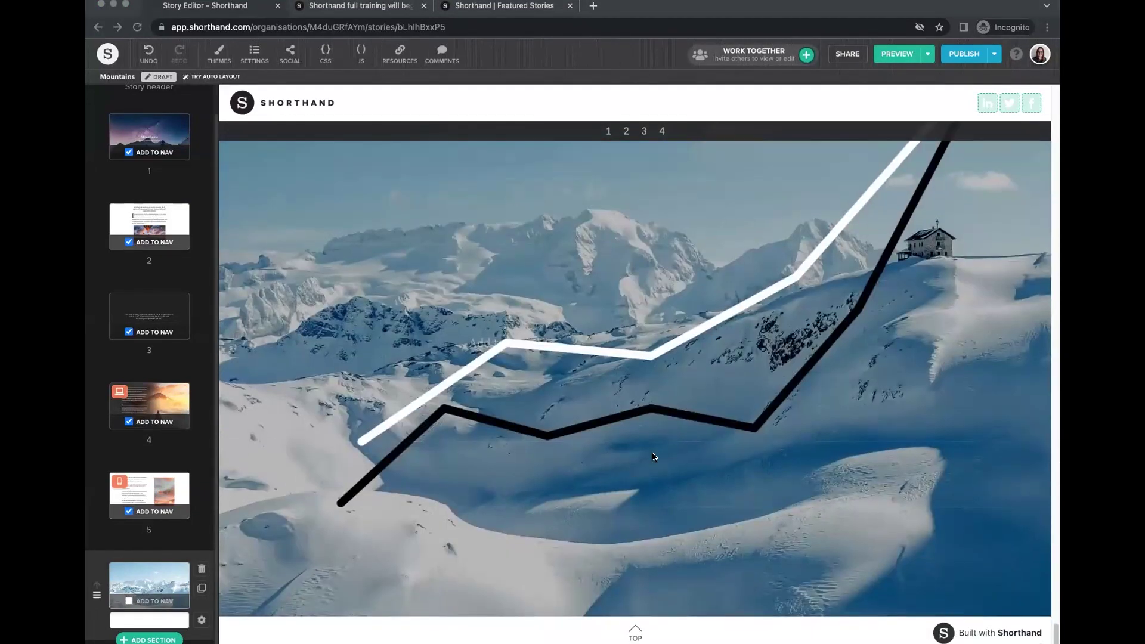
scroll(613, 369, up, 3)
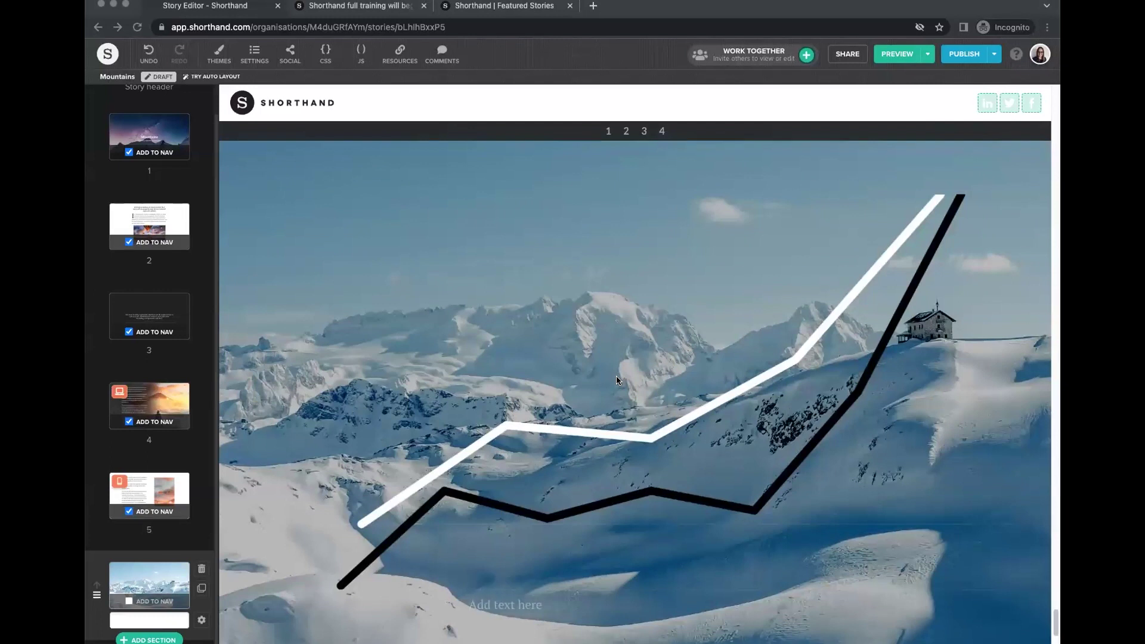
click(497, 580)
click(498, 582)
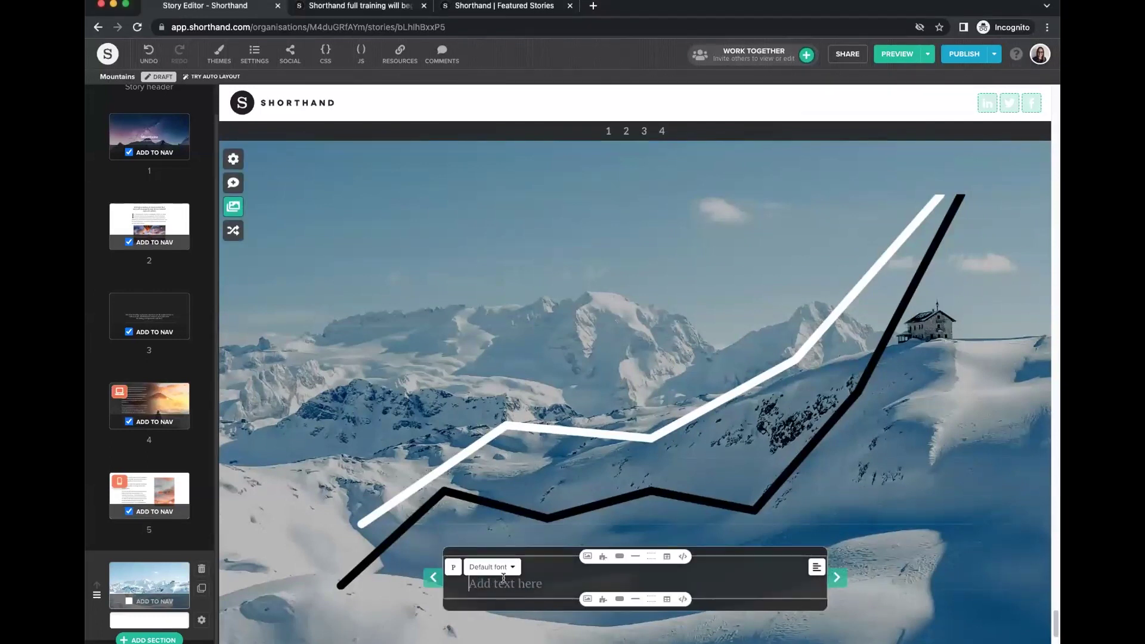
key(super+v)
Make 'What does the data tell us?' a bold H4 heading and centre the paragraph.
click(514, 331)
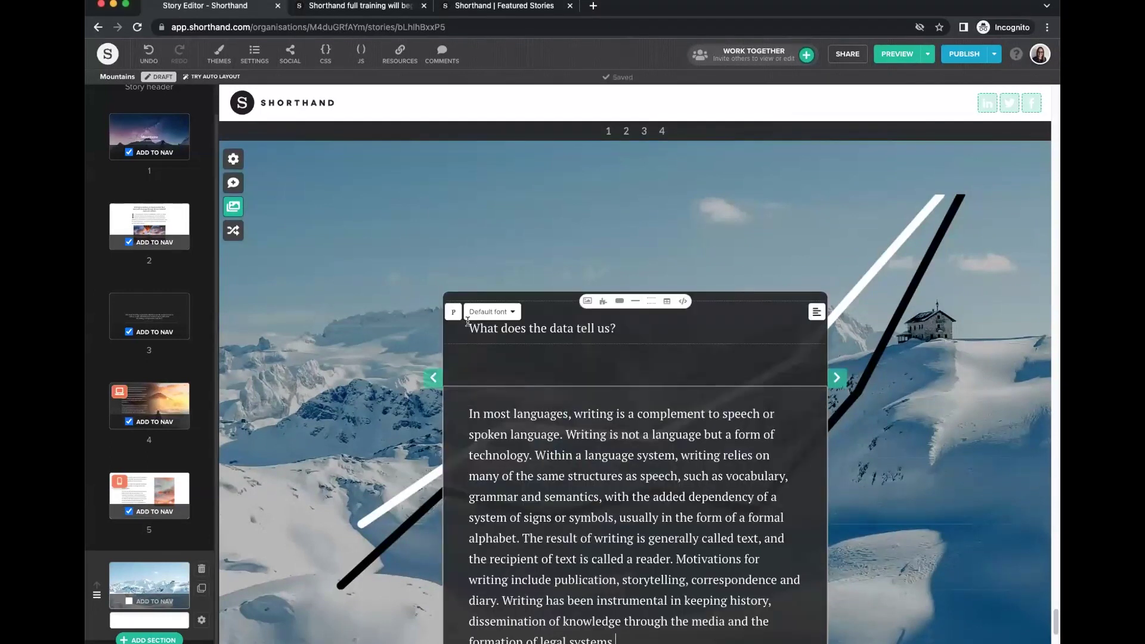
click(464, 312)
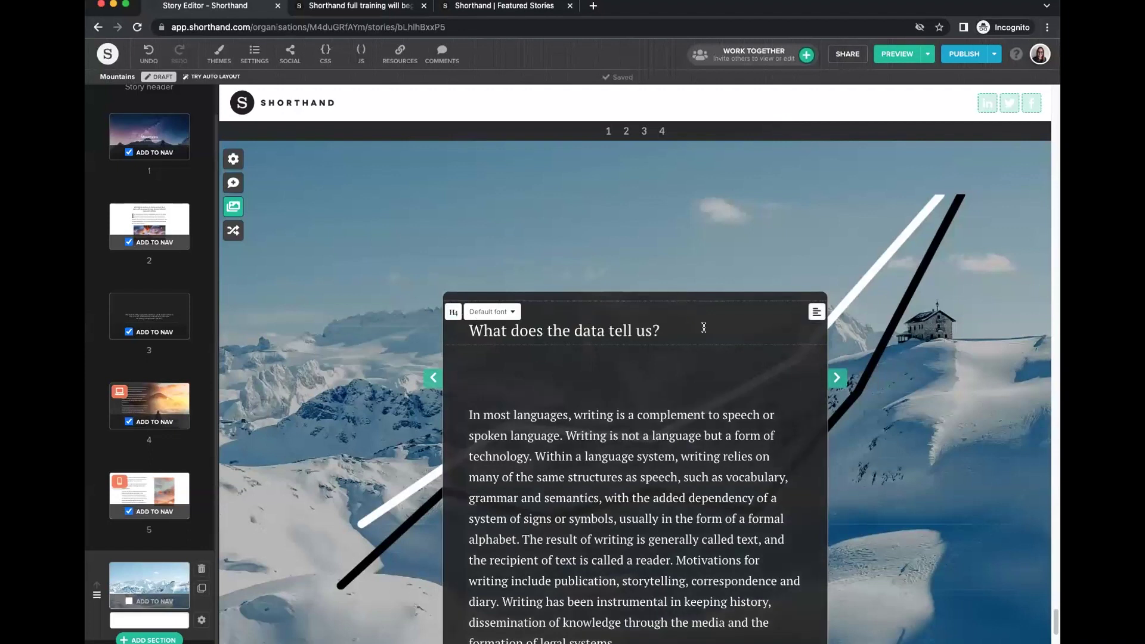
drag(685, 329, 459, 331)
click(474, 357)
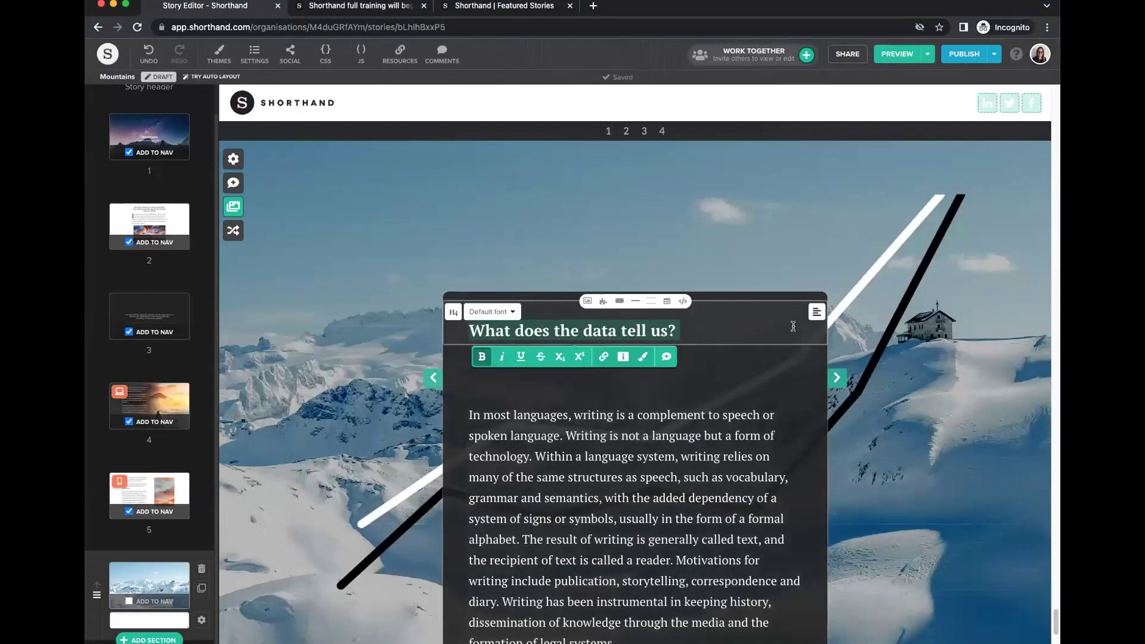
click(783, 347)
click(816, 347)
click(801, 346)
click(606, 345)
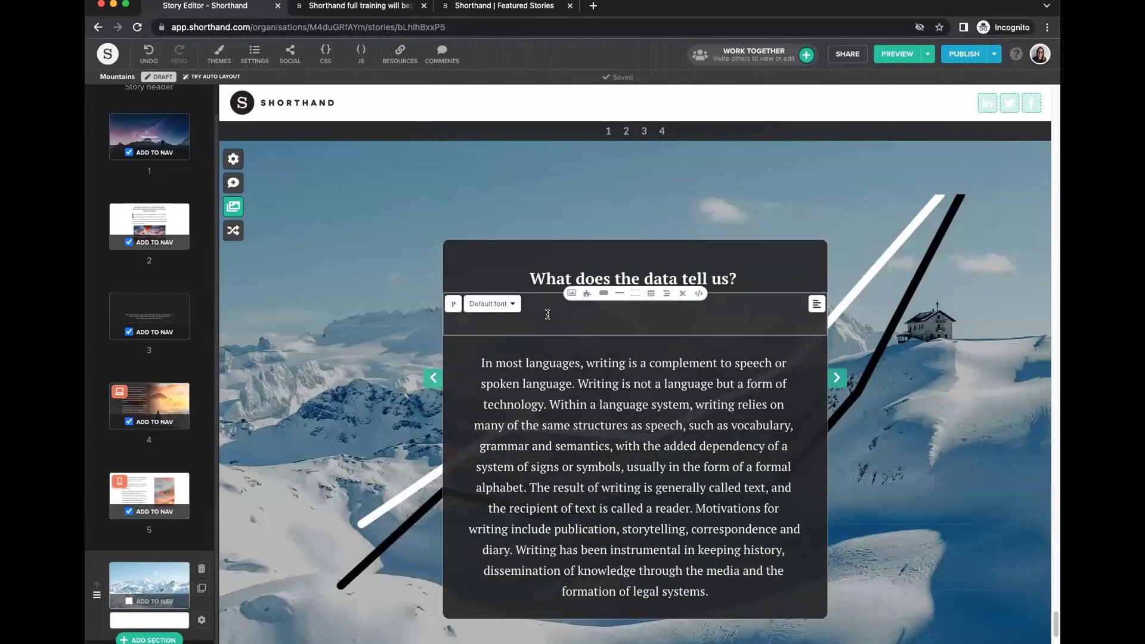
key(BackSpace)
scroll(835, 370, up, 5)
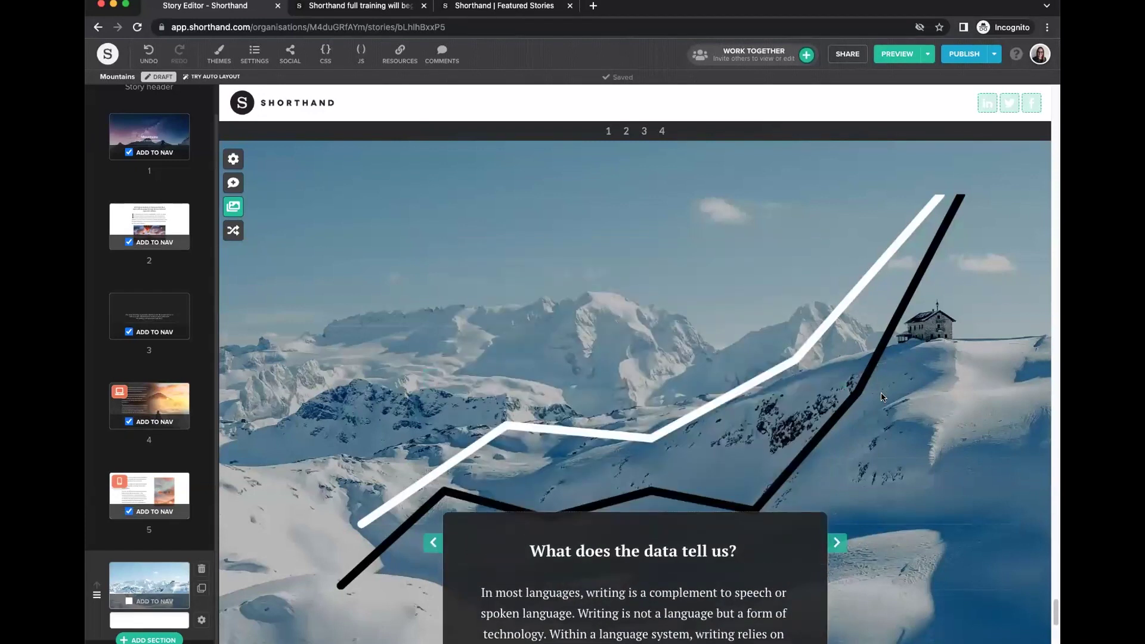
scroll(885, 398, up, 5)
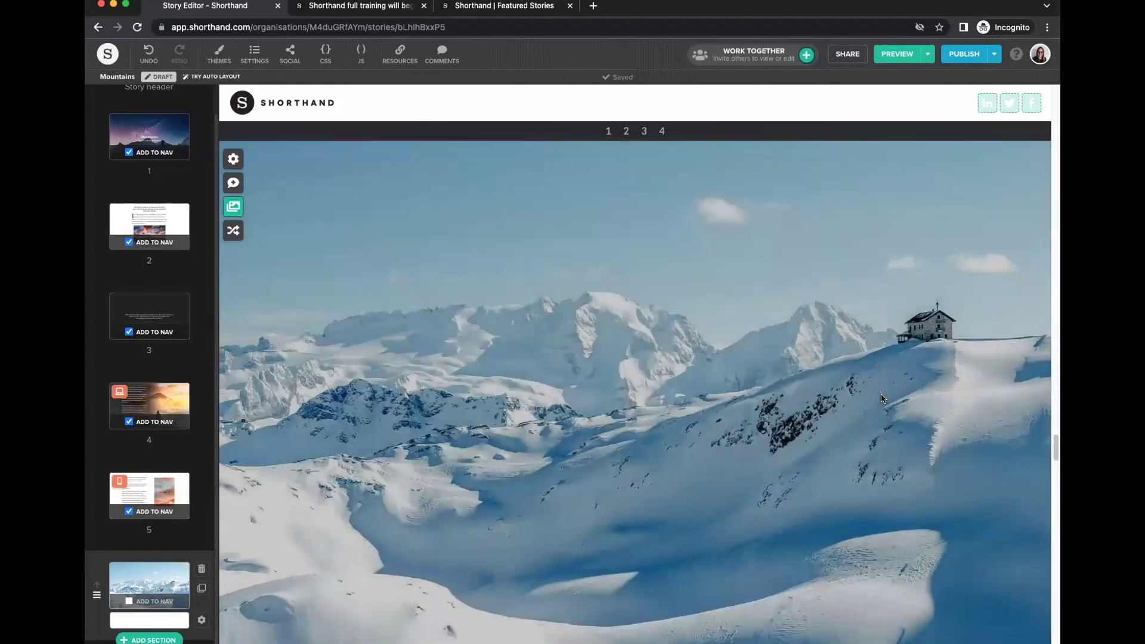
scroll(882, 397, down, 3)
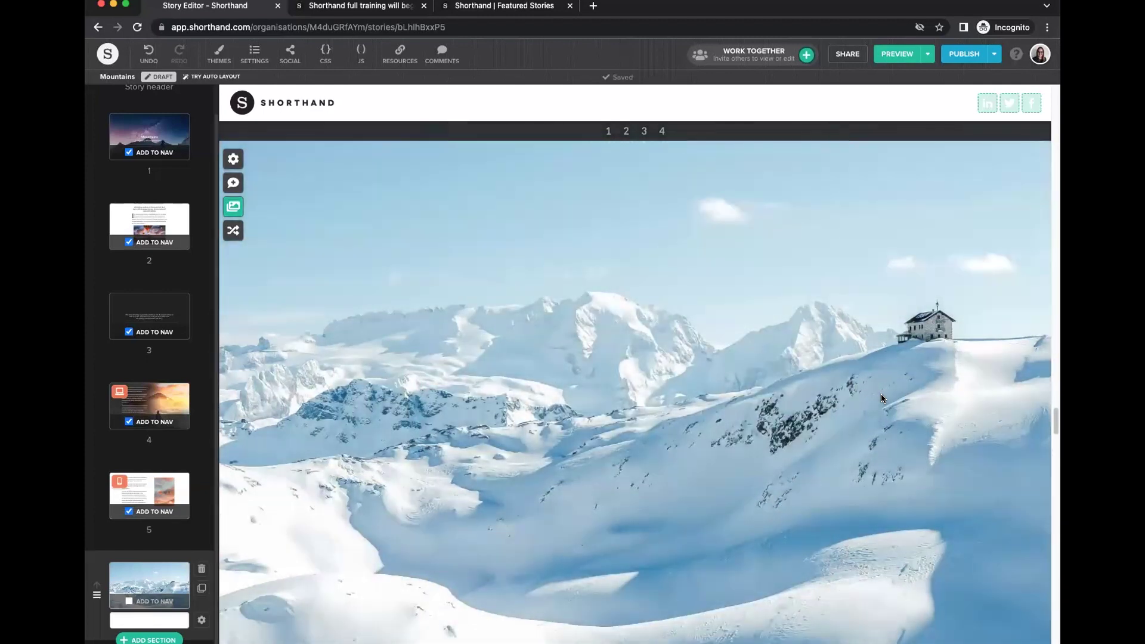
scroll(883, 398, down, 5)
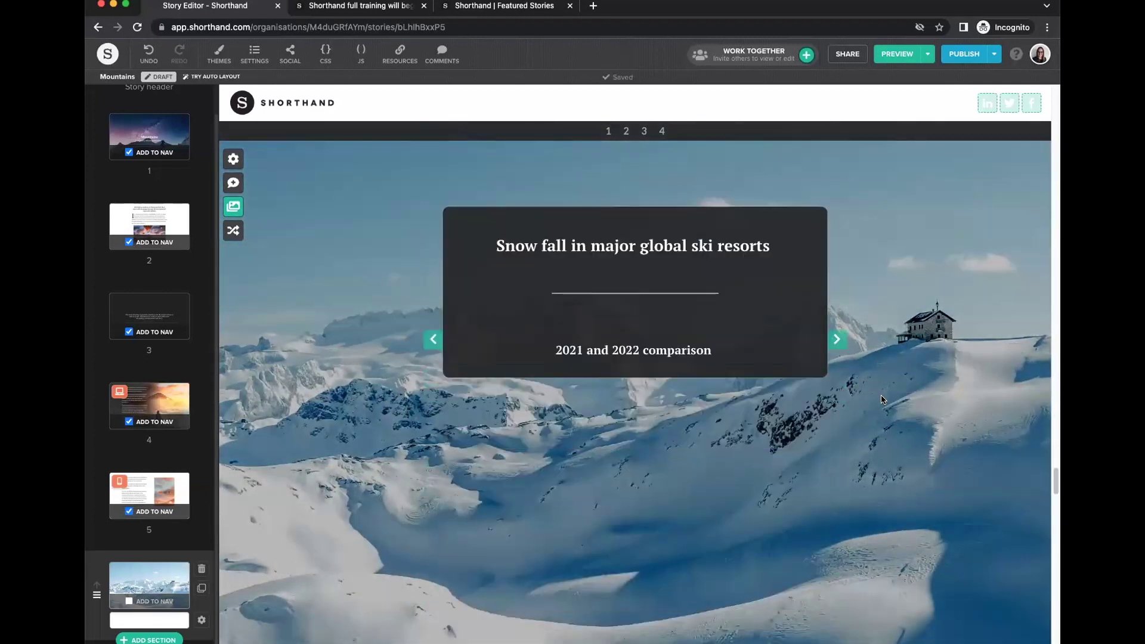
scroll(883, 398, down, 3)
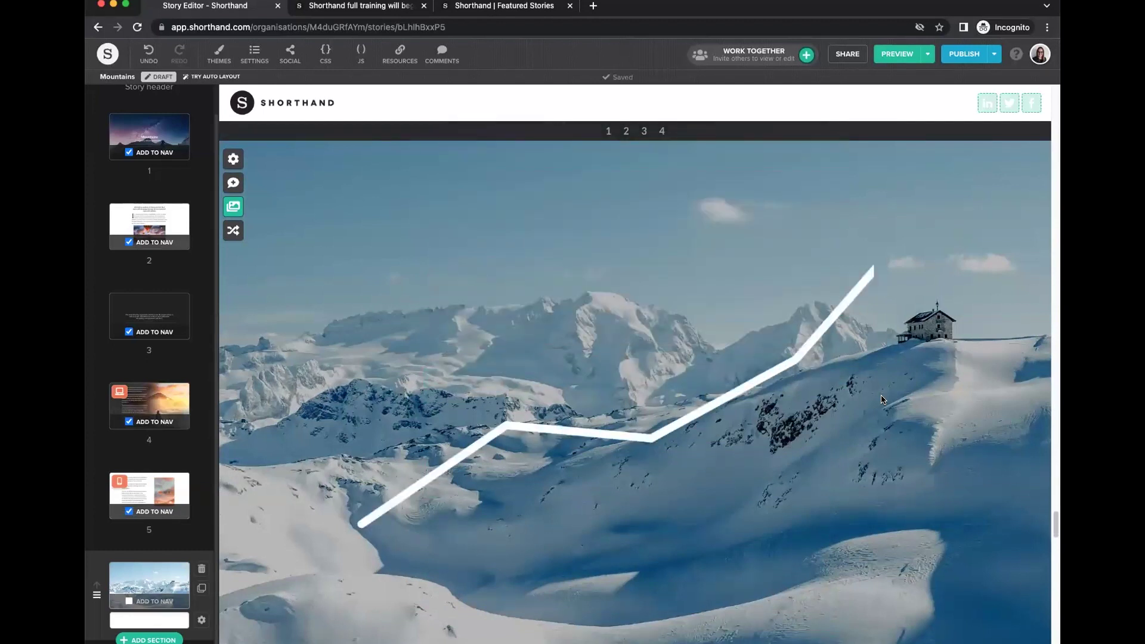
scroll(883, 399, down, 3)
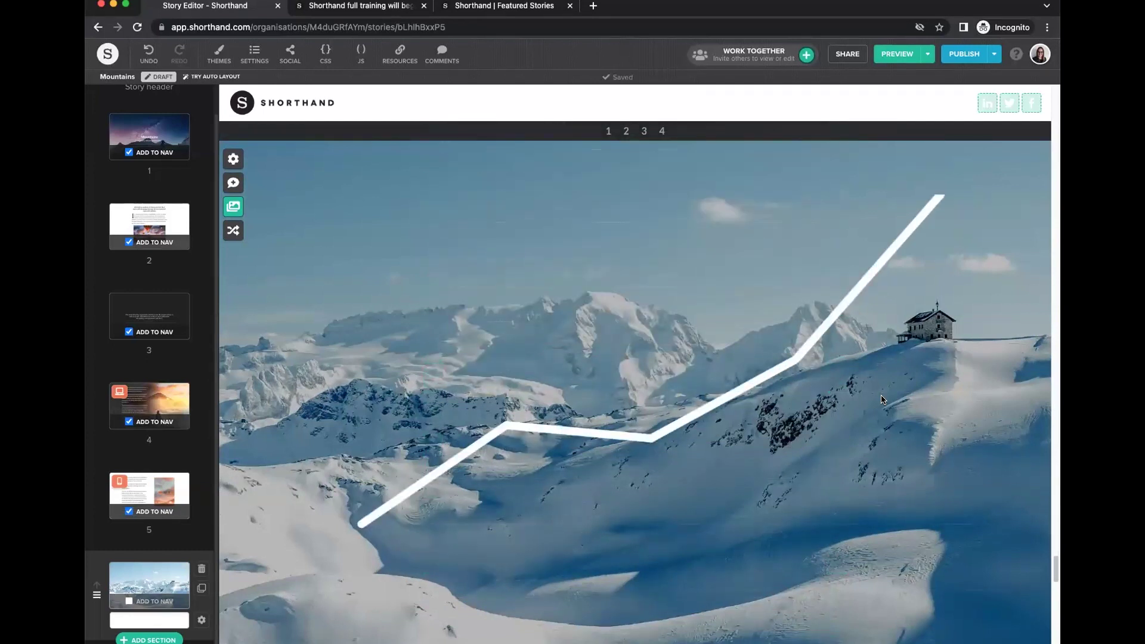
scroll(884, 398, down, 3)
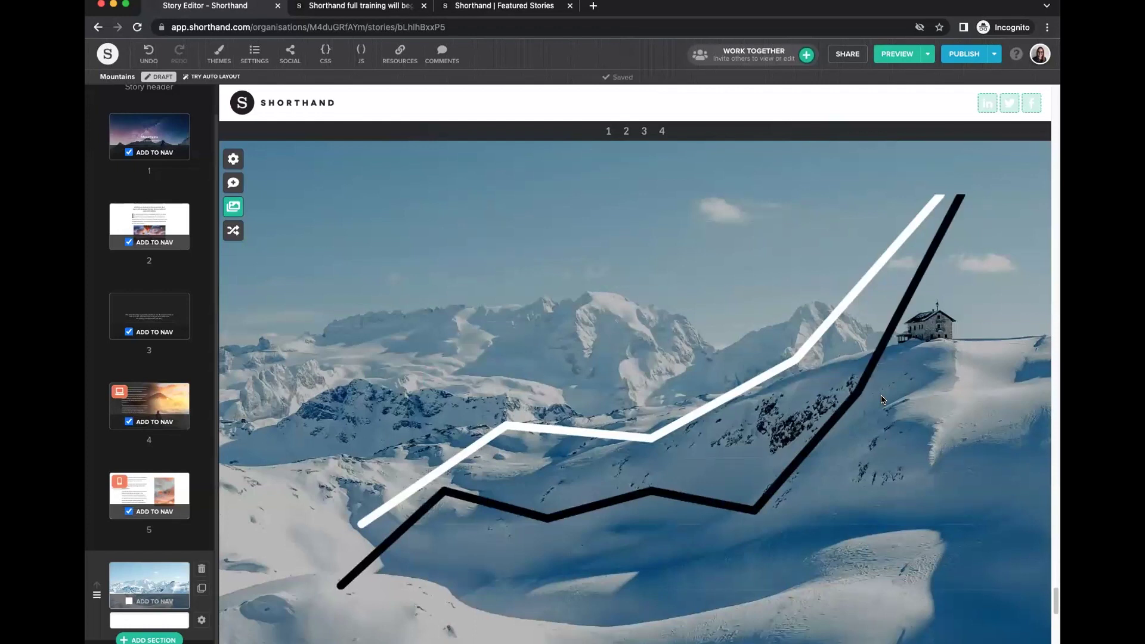
scroll(883, 398, down, 5)
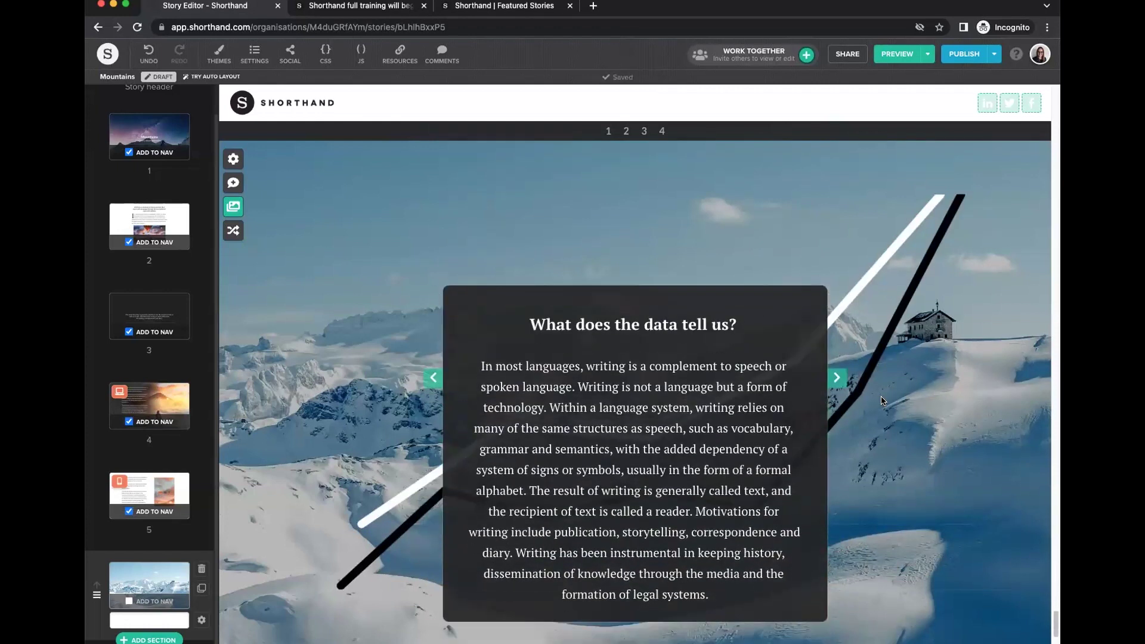
scroll(853, 395, up, 1)
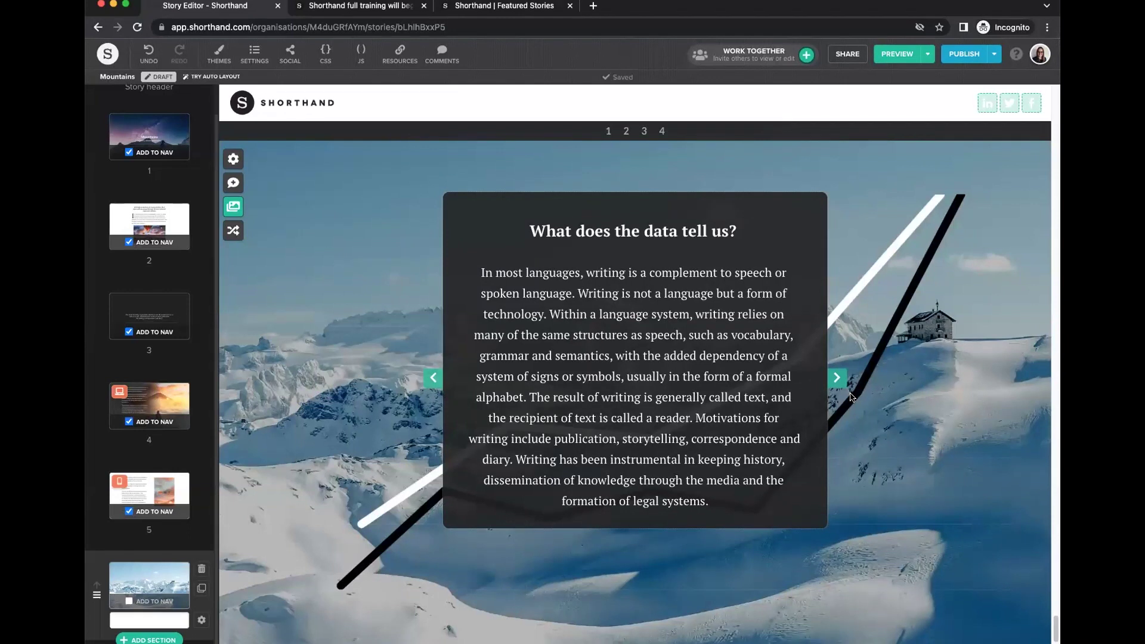
mouse_move(732, 365)
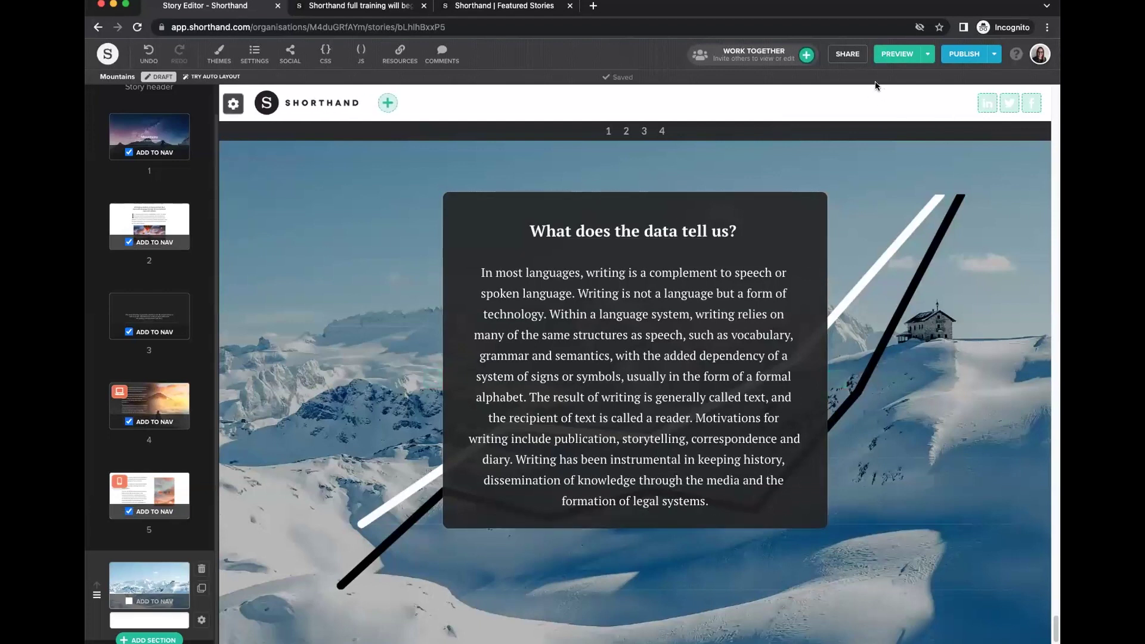
Switch the device size preview to desktop width.
click(928, 54)
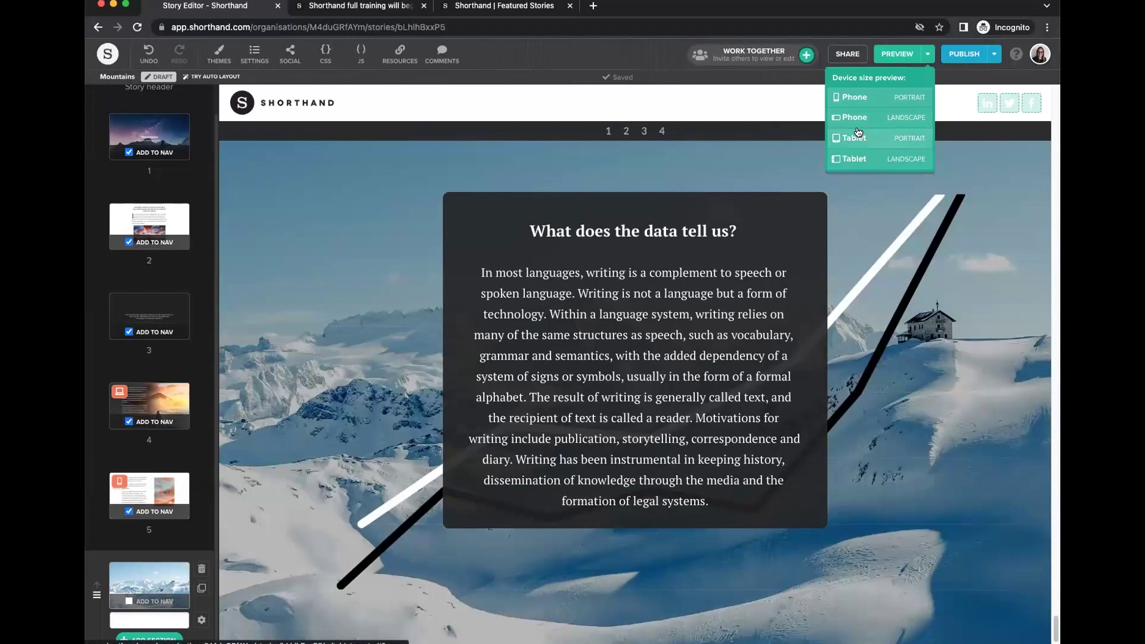
click(854, 97)
click(647, 57)
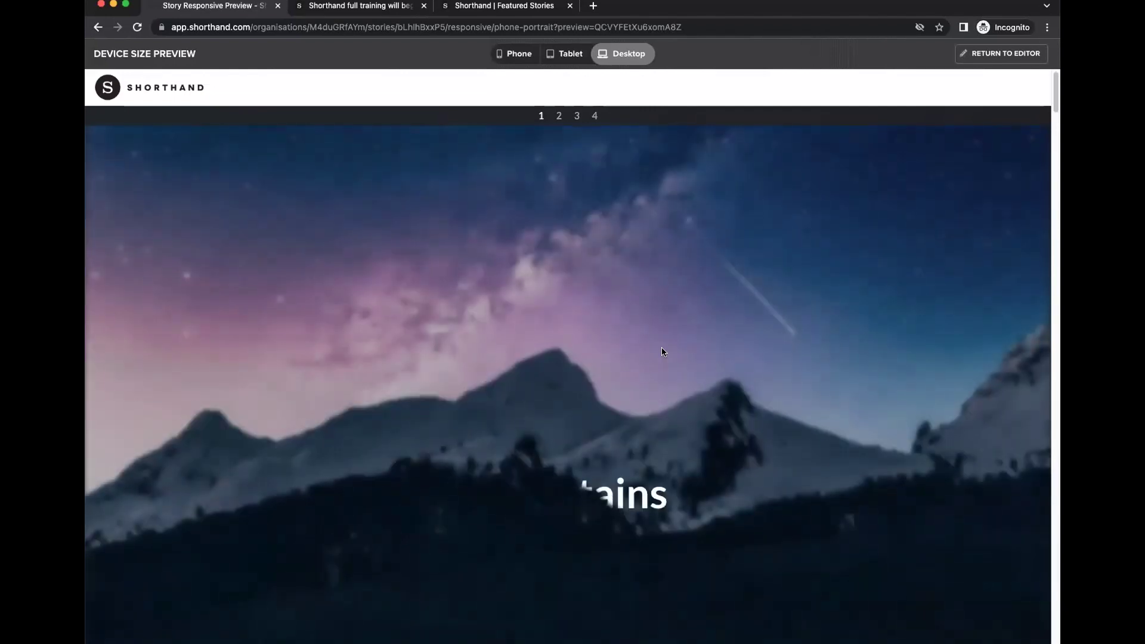
Scroll through the Reveal section down to the zigzag line chart and footer.
scroll(662, 349, down, 10)
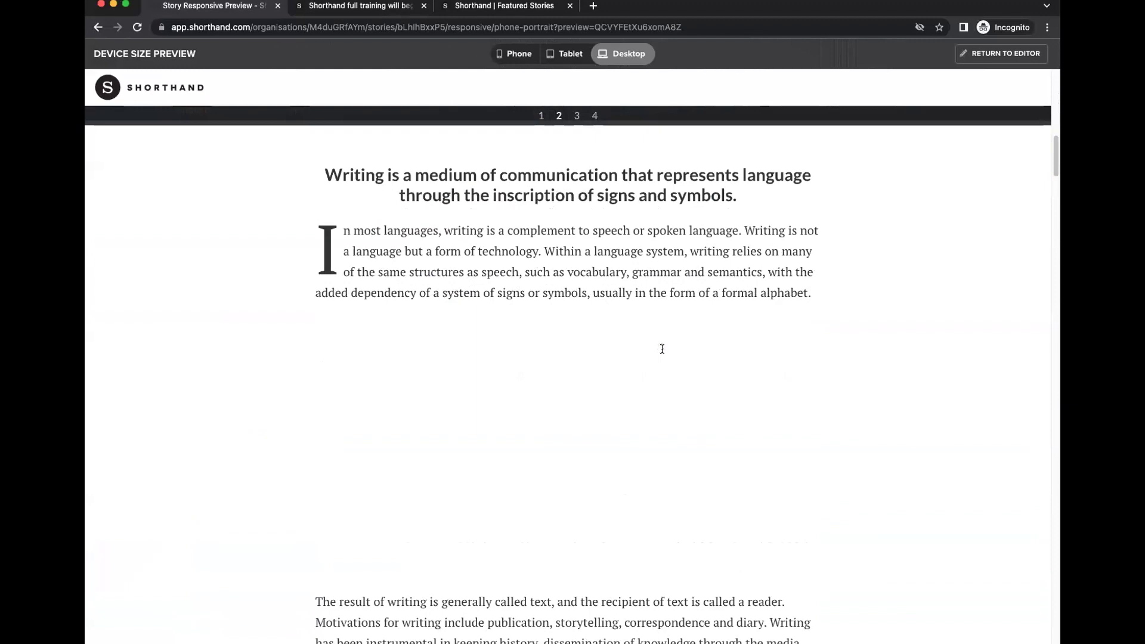
scroll(662, 349, down, 15)
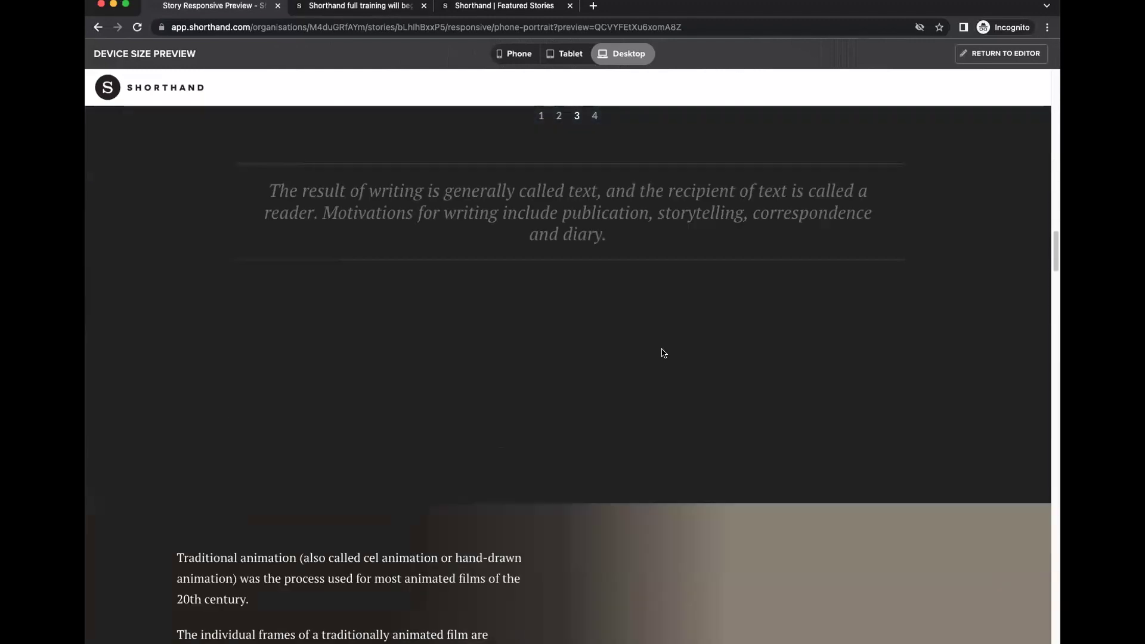
scroll(663, 353, down, 15)
scroll(662, 353, down, 5)
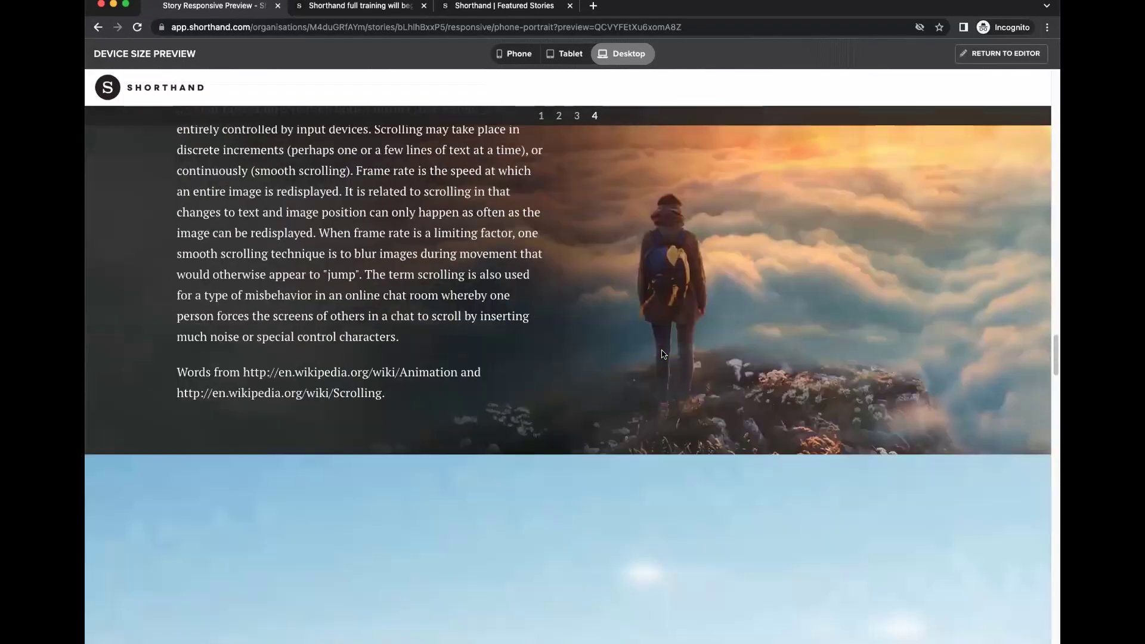
scroll(662, 354, down, 8)
scroll(662, 355, down, 10)
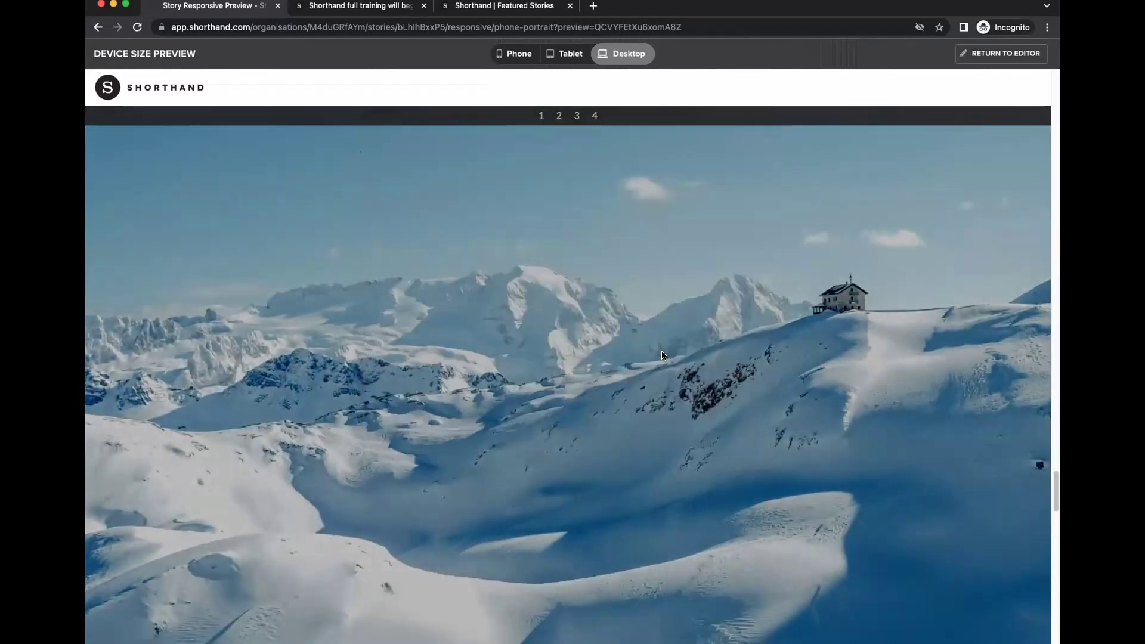
scroll(662, 356, down, 5)
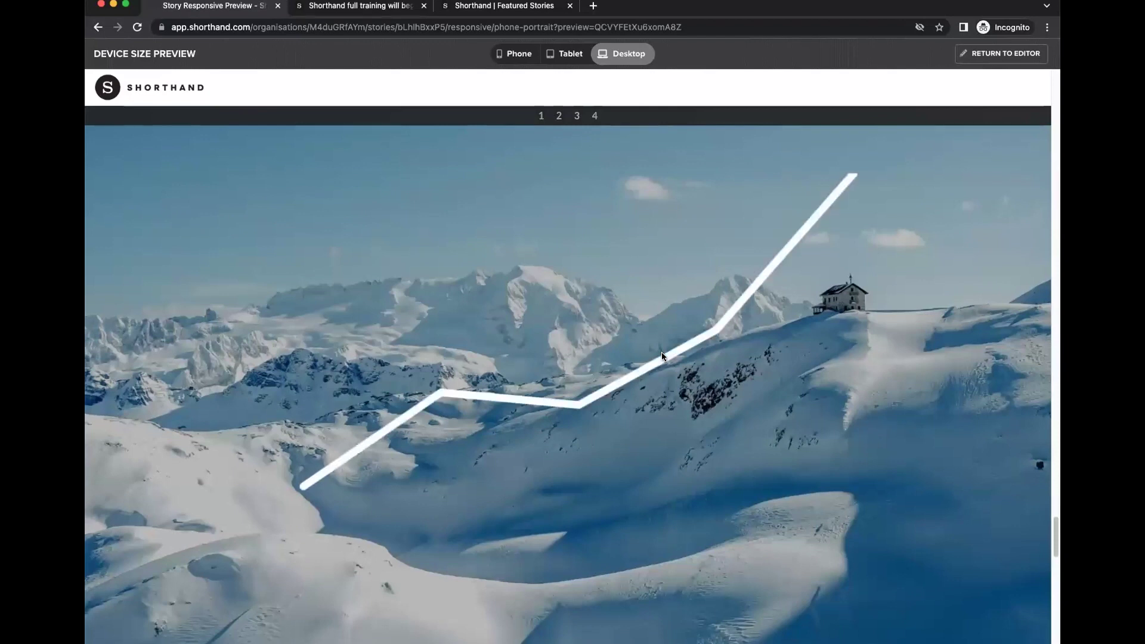
scroll(662, 356, down, 6)
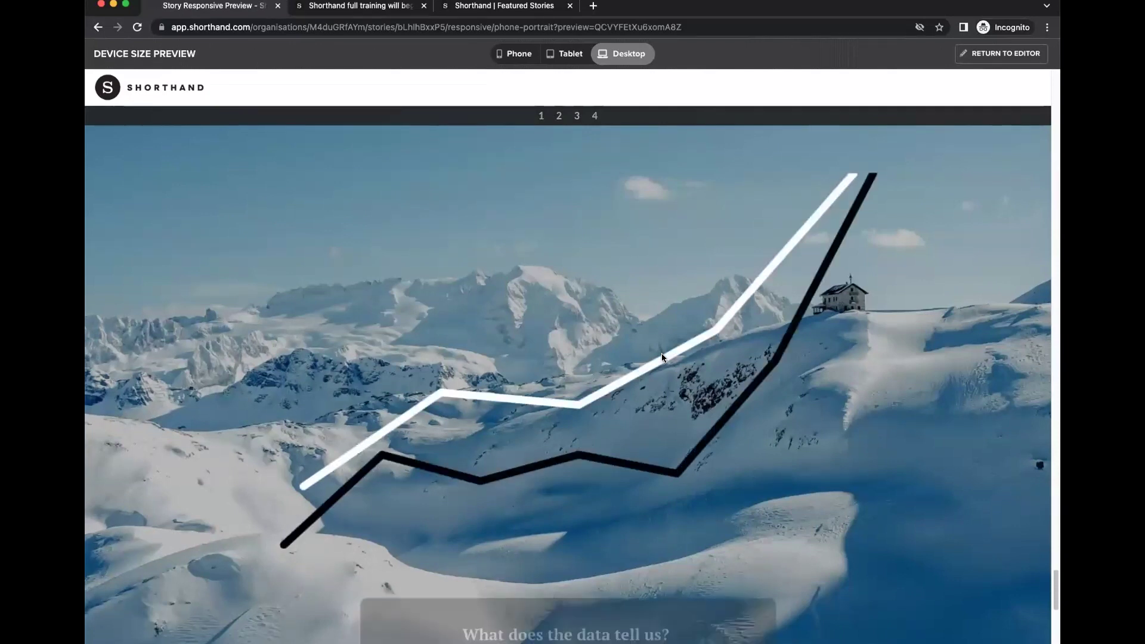
scroll(662, 356, down, 8)
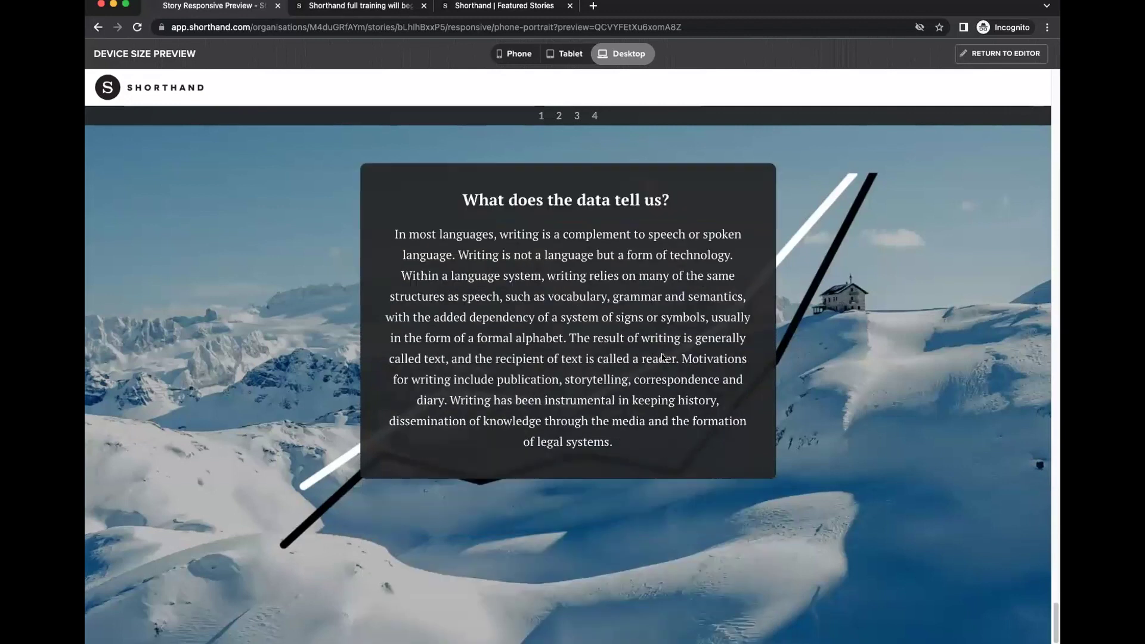
scroll(674, 344, up, 3)
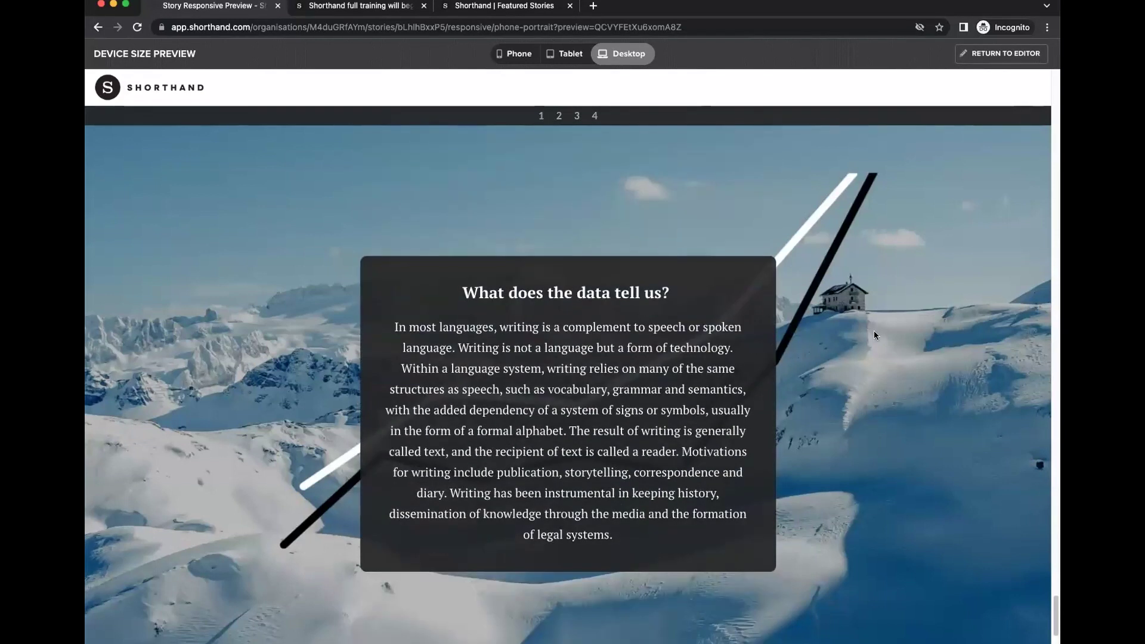
scroll(842, 412, down, 5)
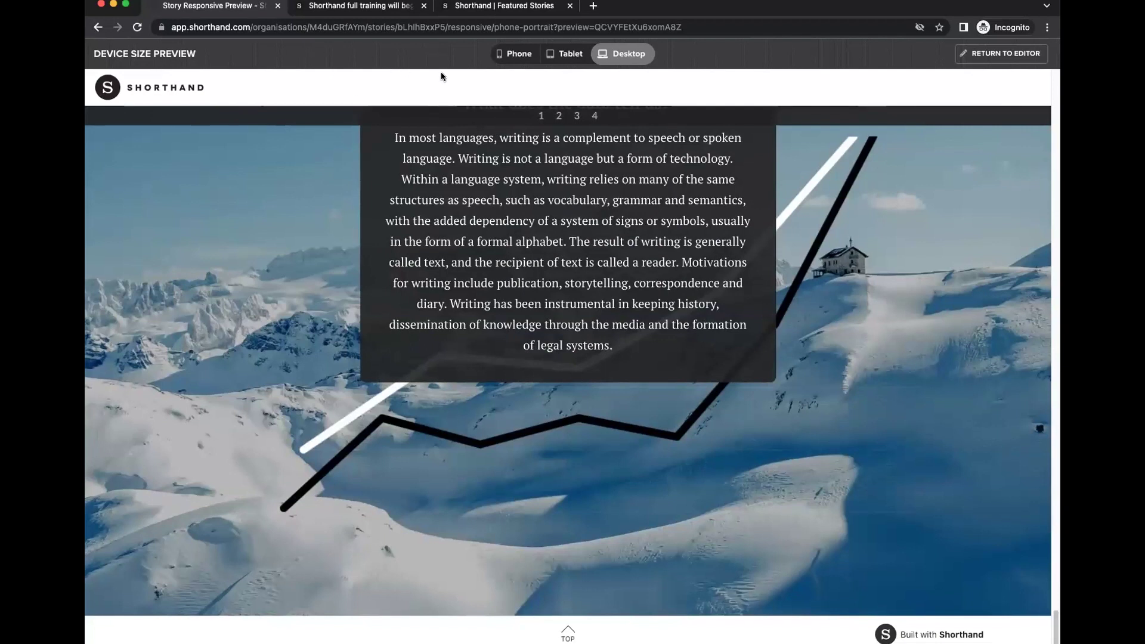
Return to the story editor and open the Reveal section's image list.
click(1002, 54)
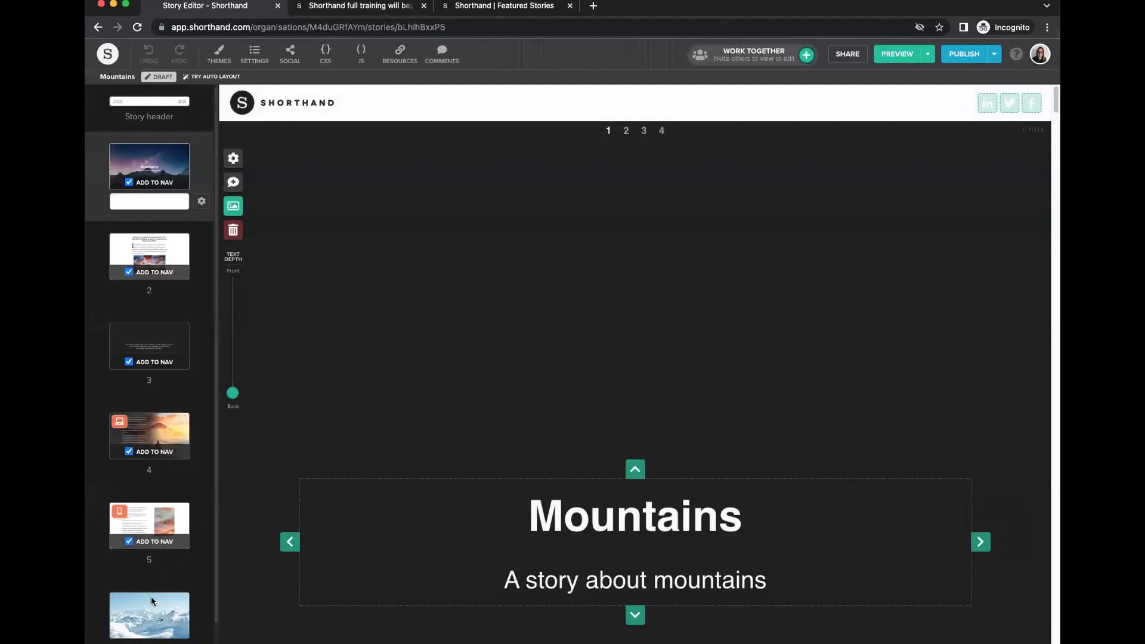
scroll(152, 600, down, 1)
scroll(565, 413, down, 15)
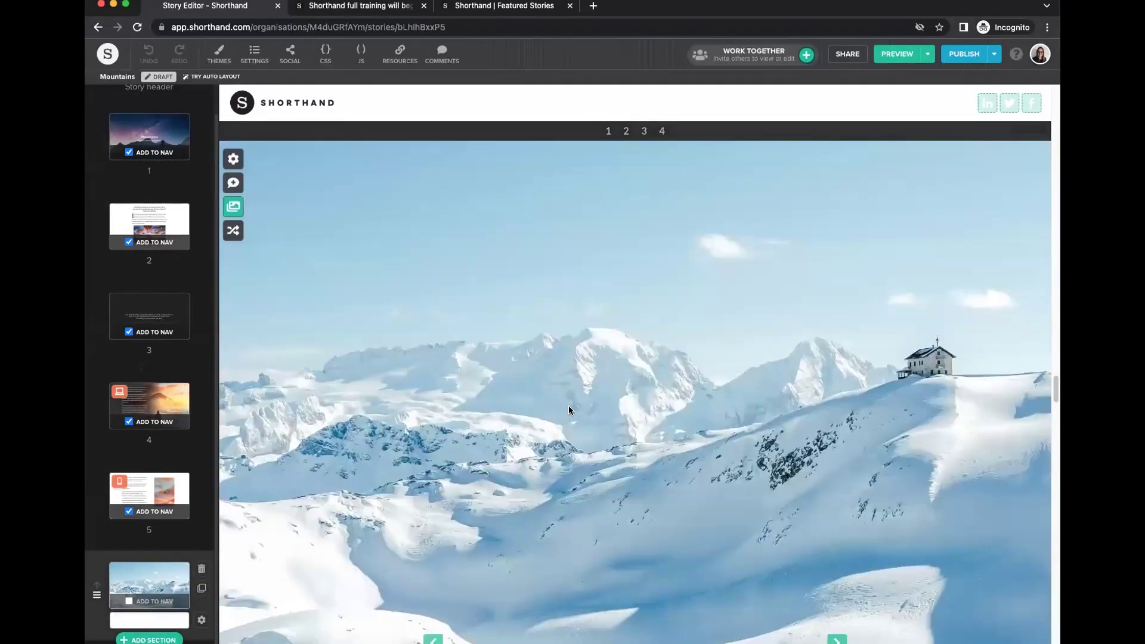
click(232, 207)
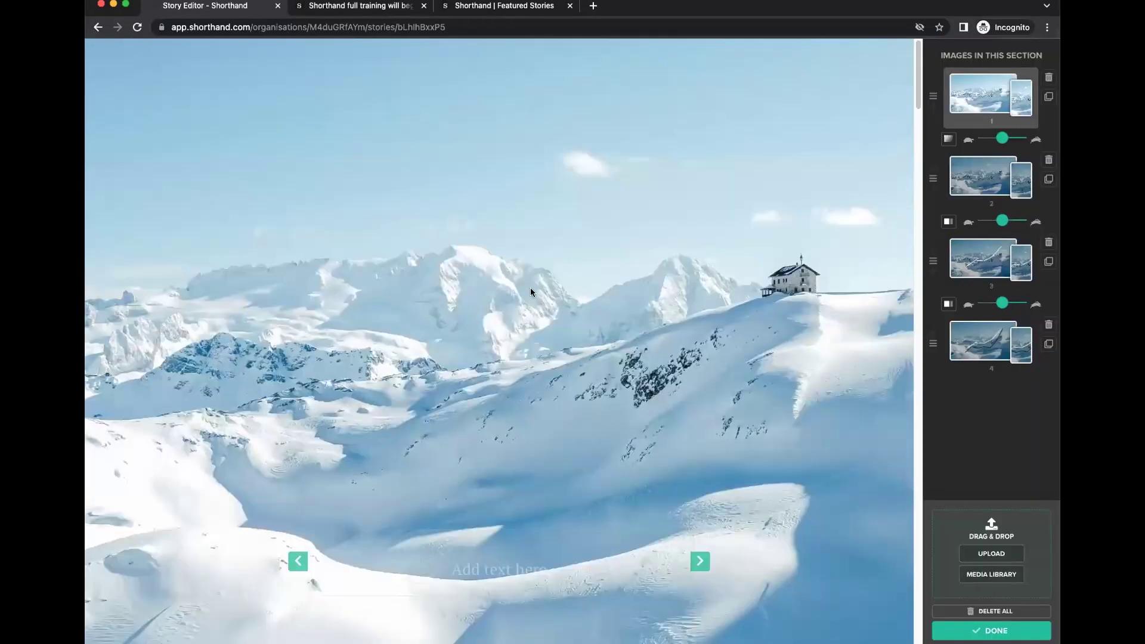
click(986, 99)
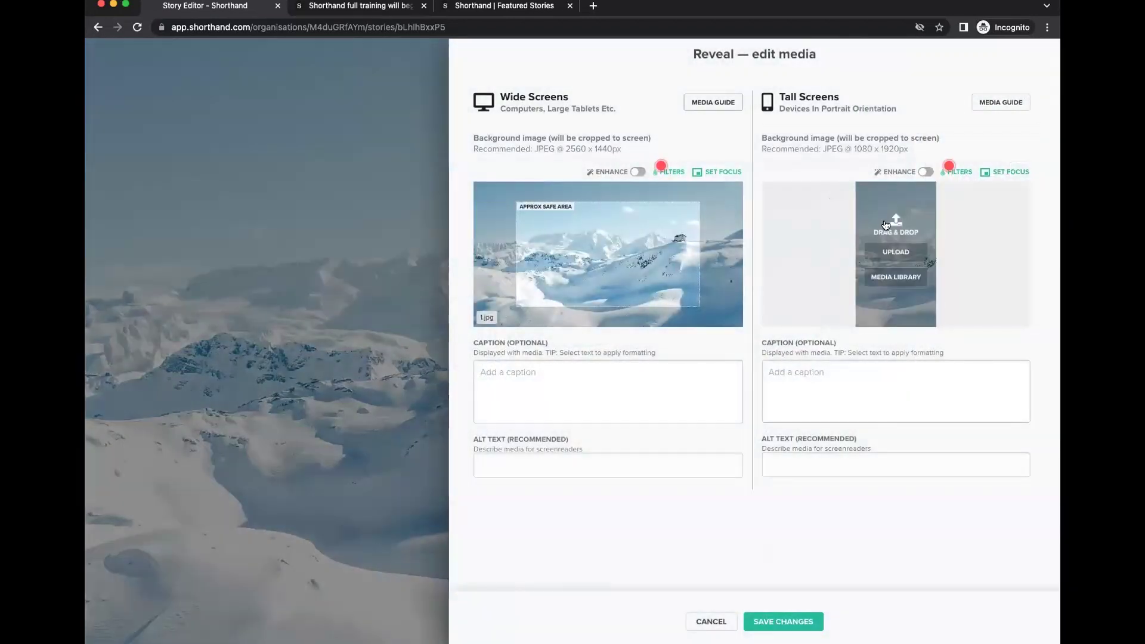
click(711, 621)
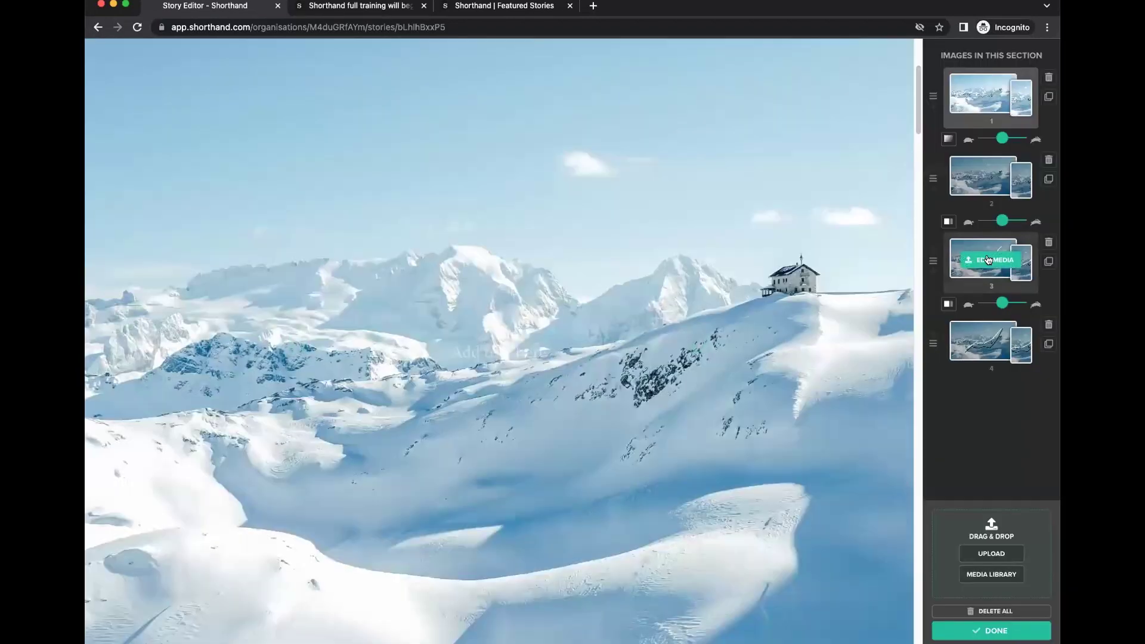
Move the third image's tall-screen focus point one cell to the right.
click(989, 259)
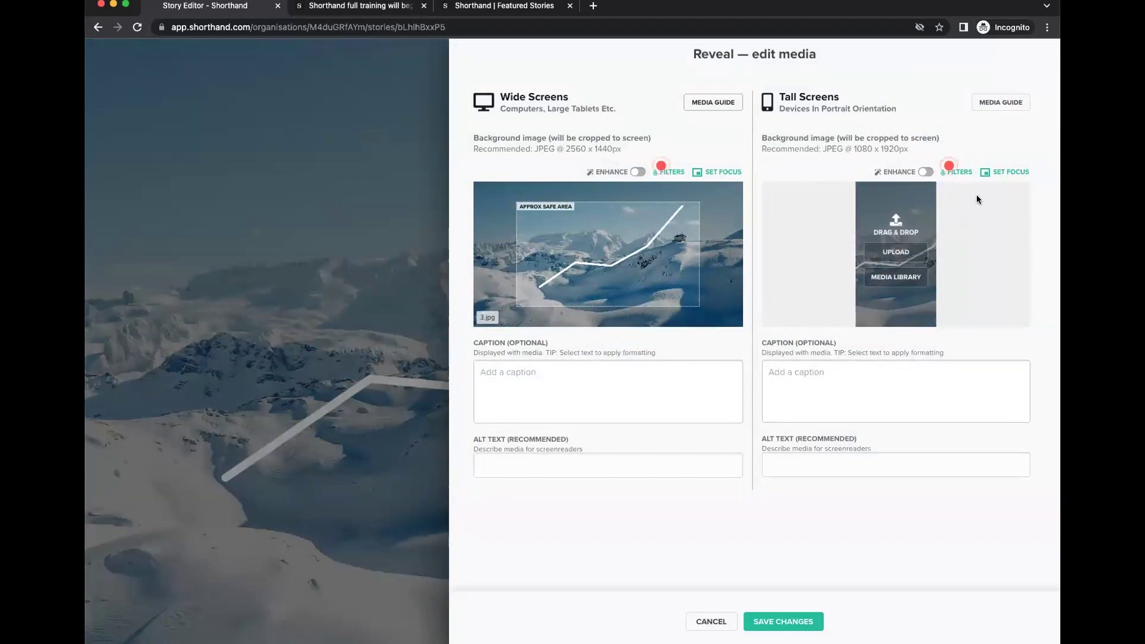
click(1007, 172)
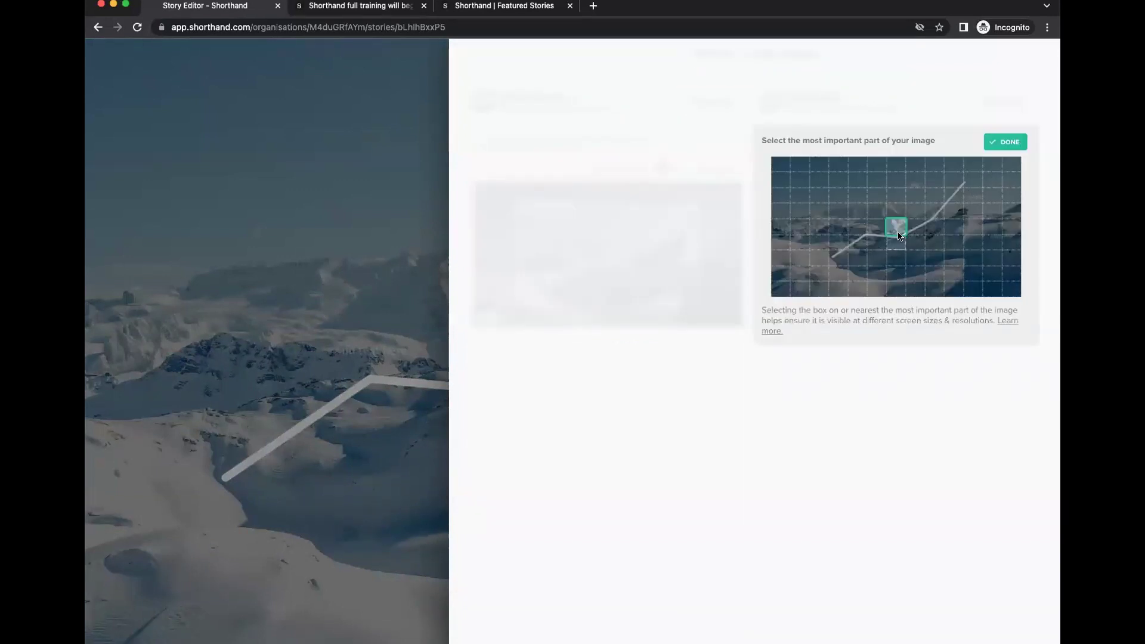
click(915, 227)
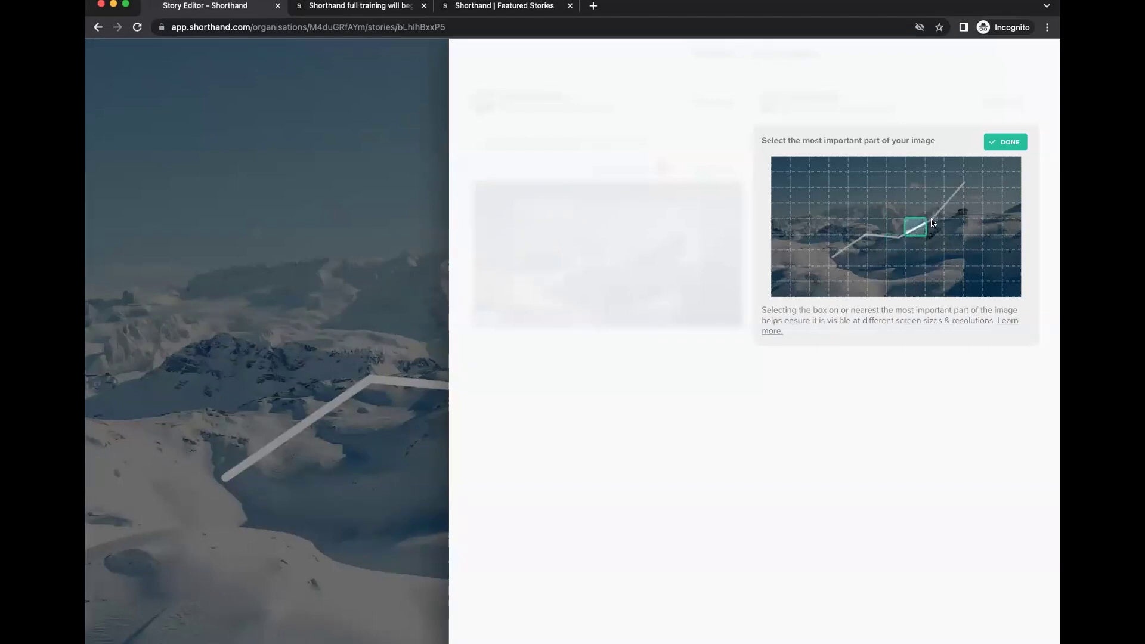
click(1001, 144)
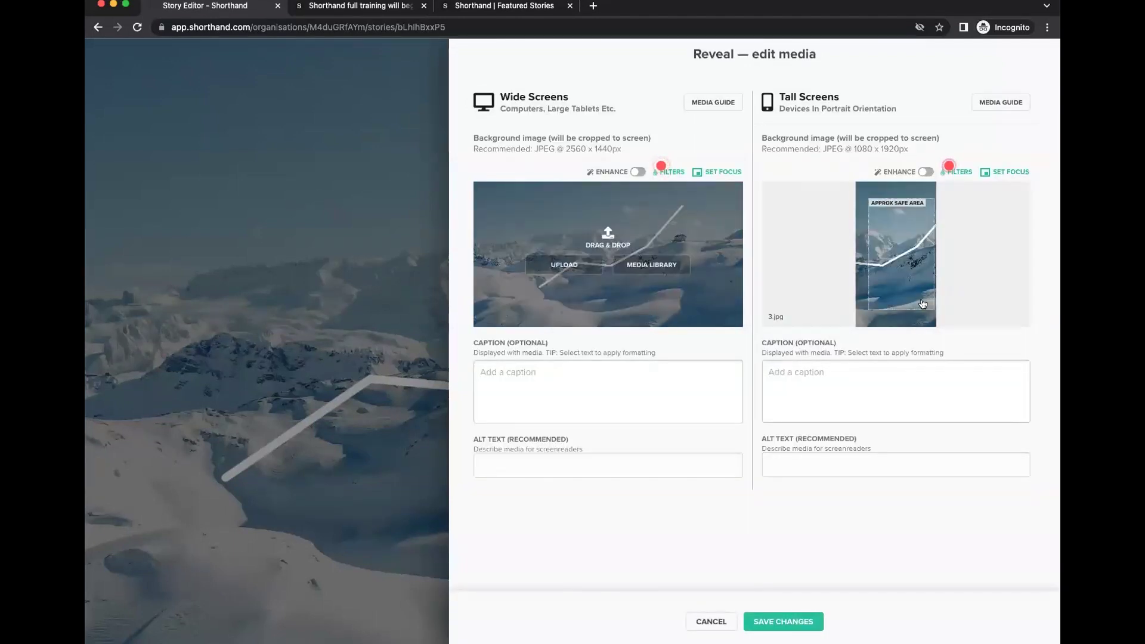
mouse_move(847, 235)
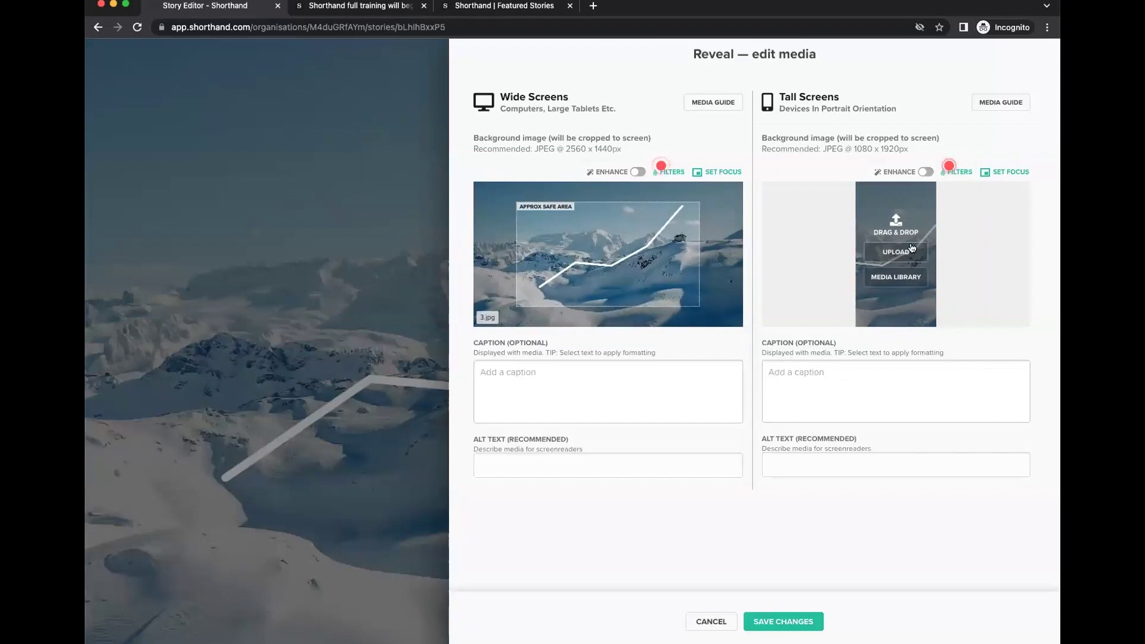
mouse_move(632, 272)
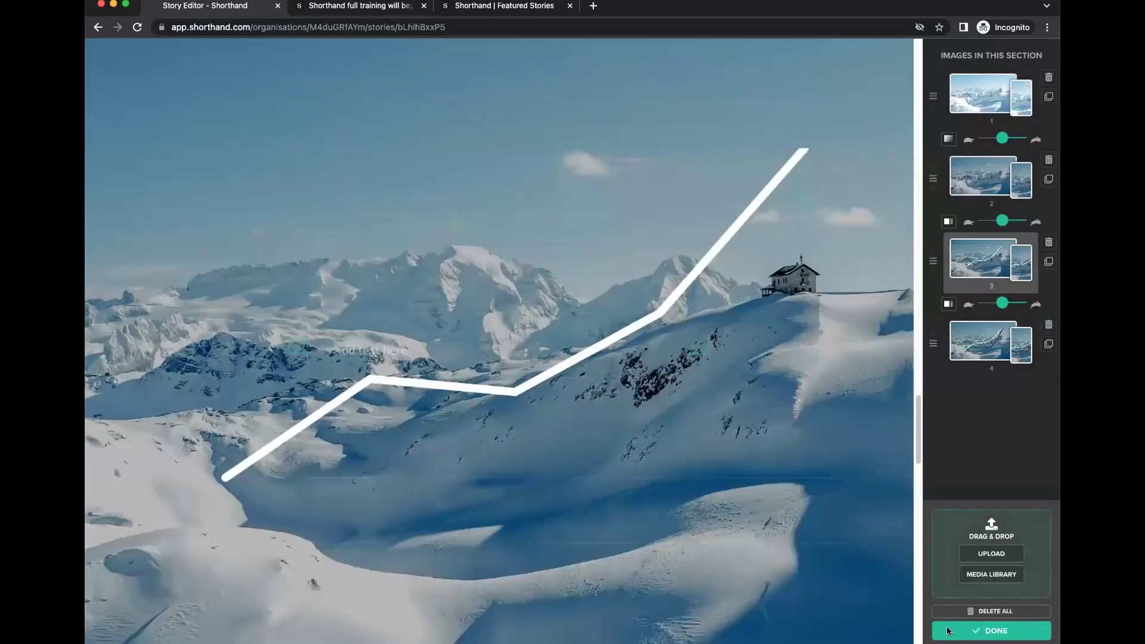
key(Escape)
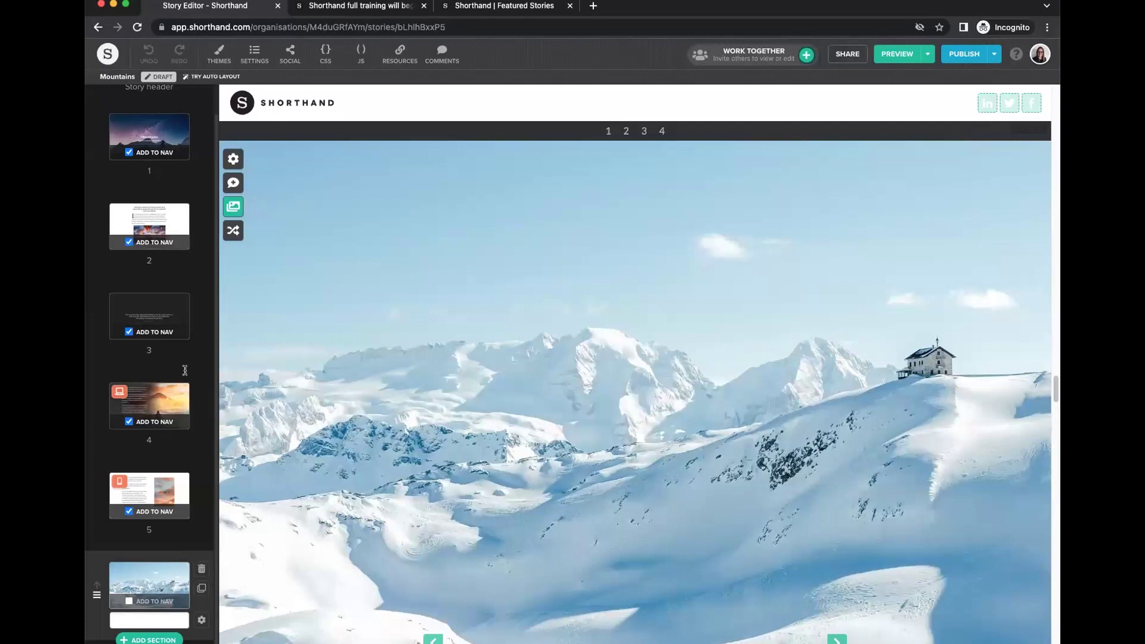
Dismiss the section chooser and give the Reveal section a dark colour scheme.
click(149, 550)
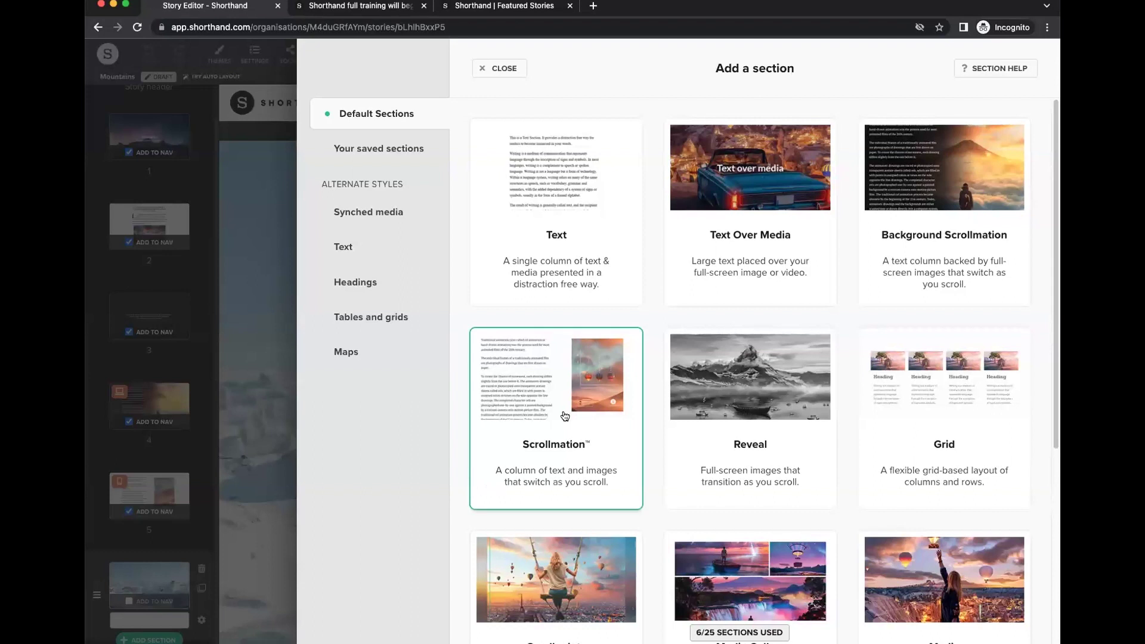
click(495, 66)
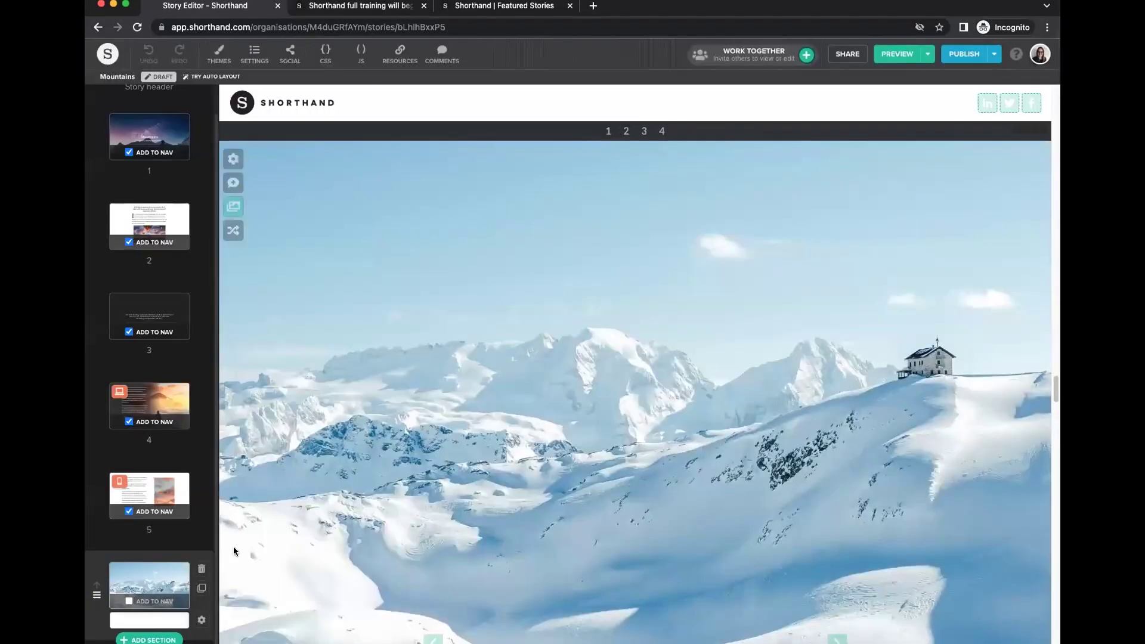
click(201, 619)
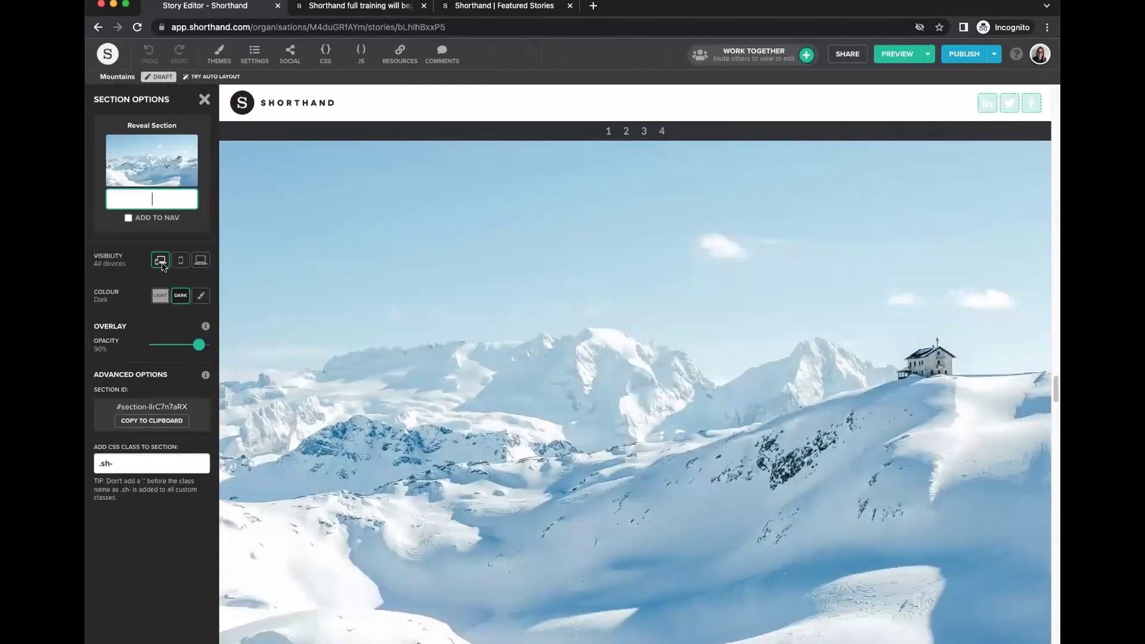
click(153, 305)
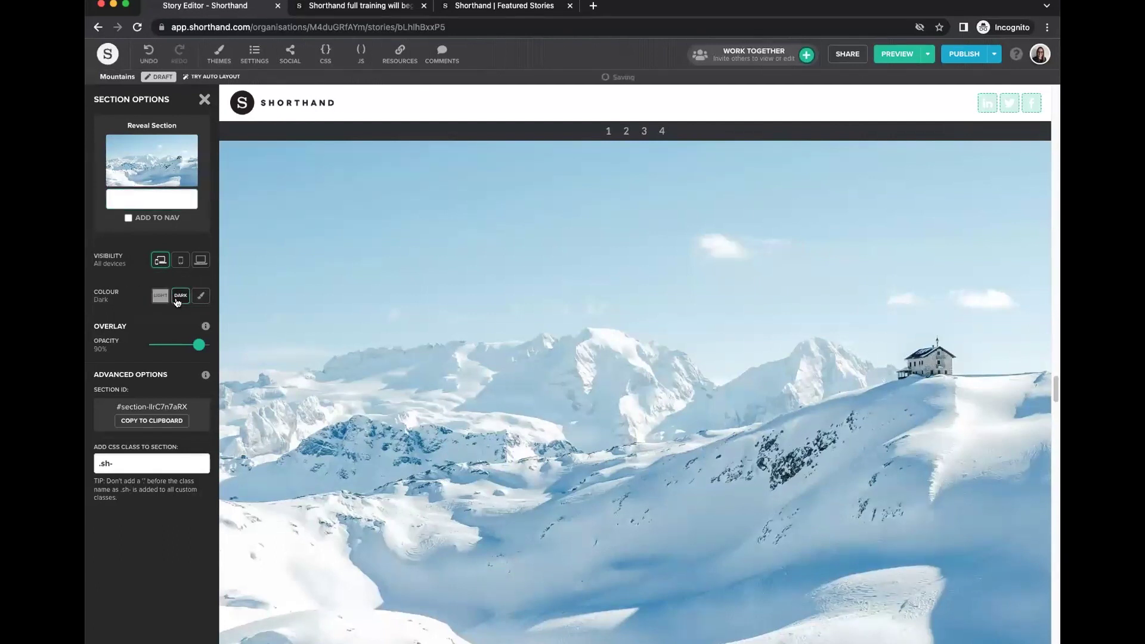
Raise the Reveal section's overlay opacity to 90% and close its options.
drag(198, 345, 194, 345)
scroll(642, 406, down, 2)
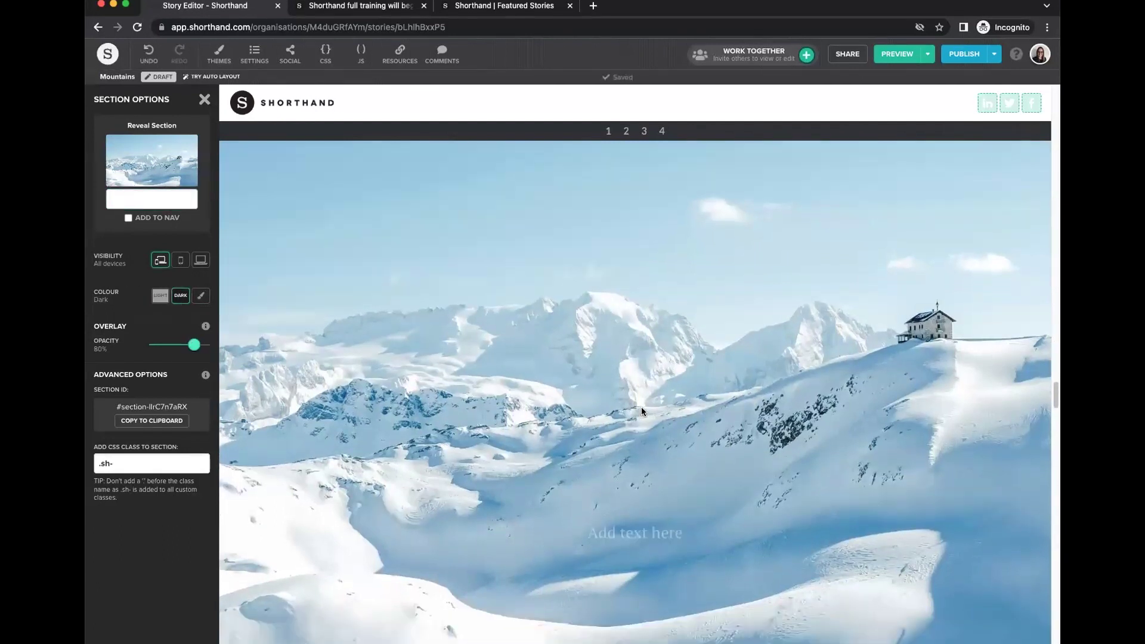
scroll(642, 406, down, 5)
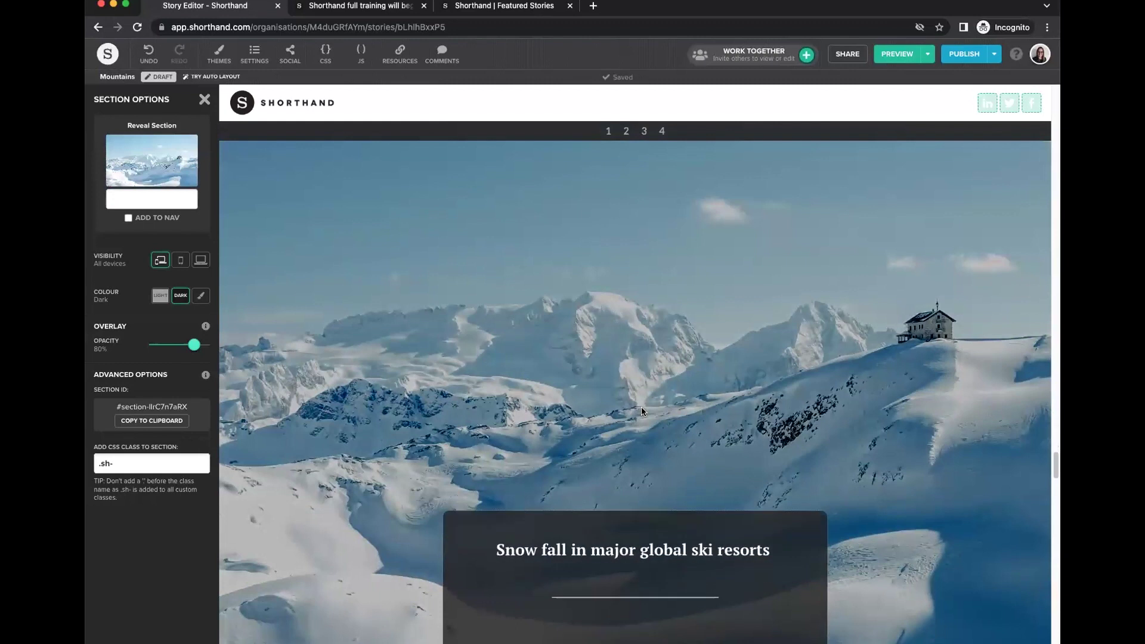
drag(194, 344, 195, 345)
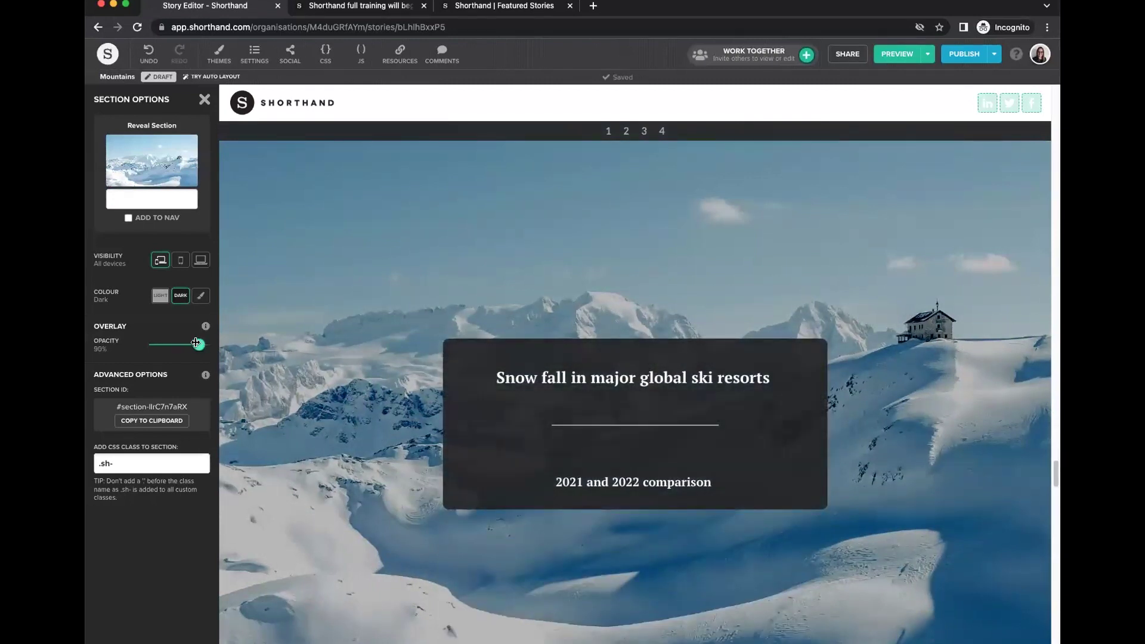
mouse_move(504, 427)
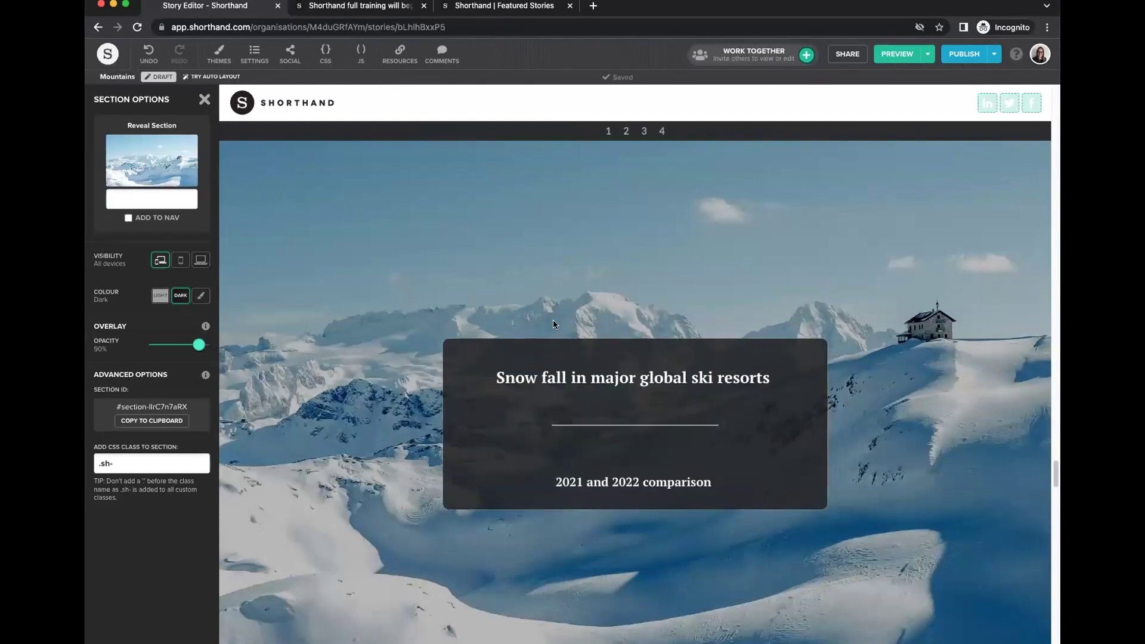
scroll(377, 391, down, 1)
scroll(385, 382, down, 1)
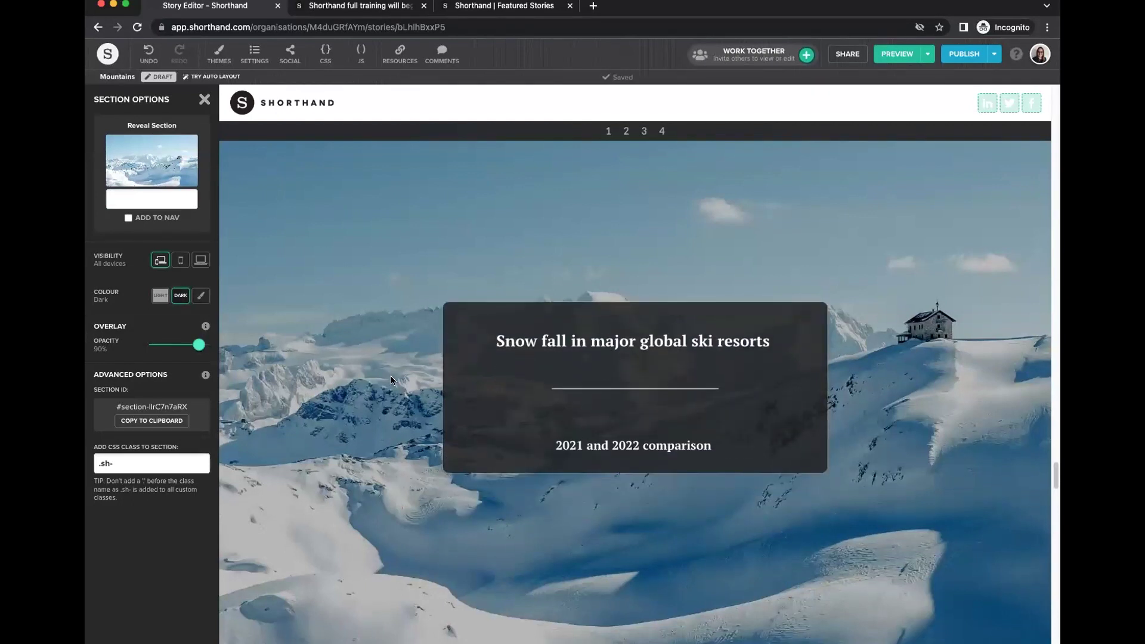
click(204, 99)
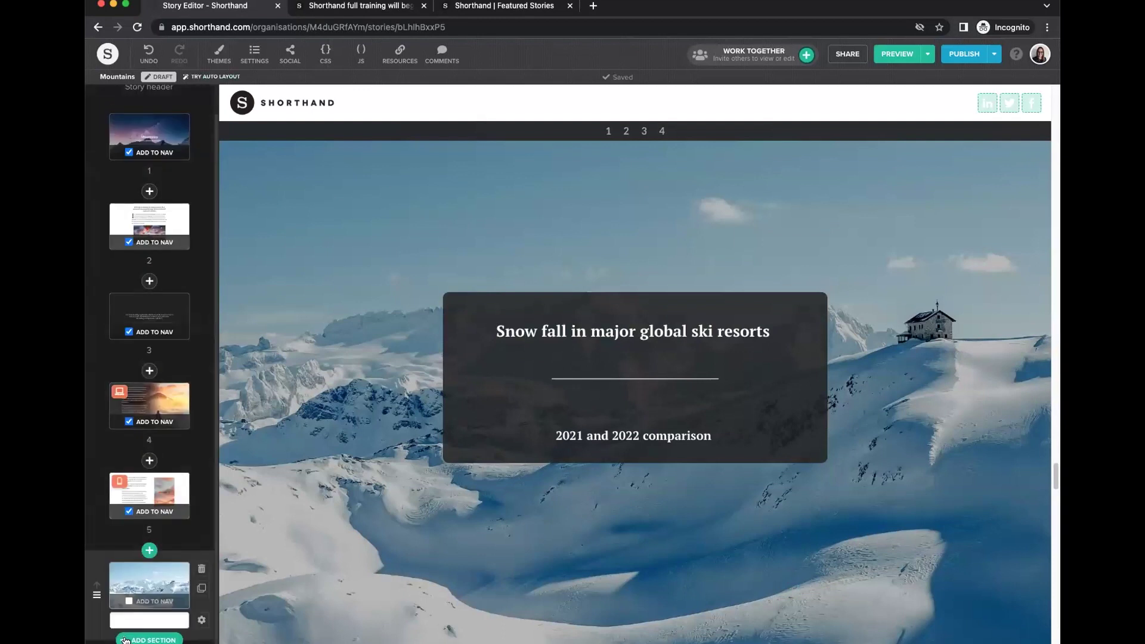
click(125, 640)
Add a Scrollpoints section with the swing-over-Paris image at the story's end.
scroll(775, 381, down, 5)
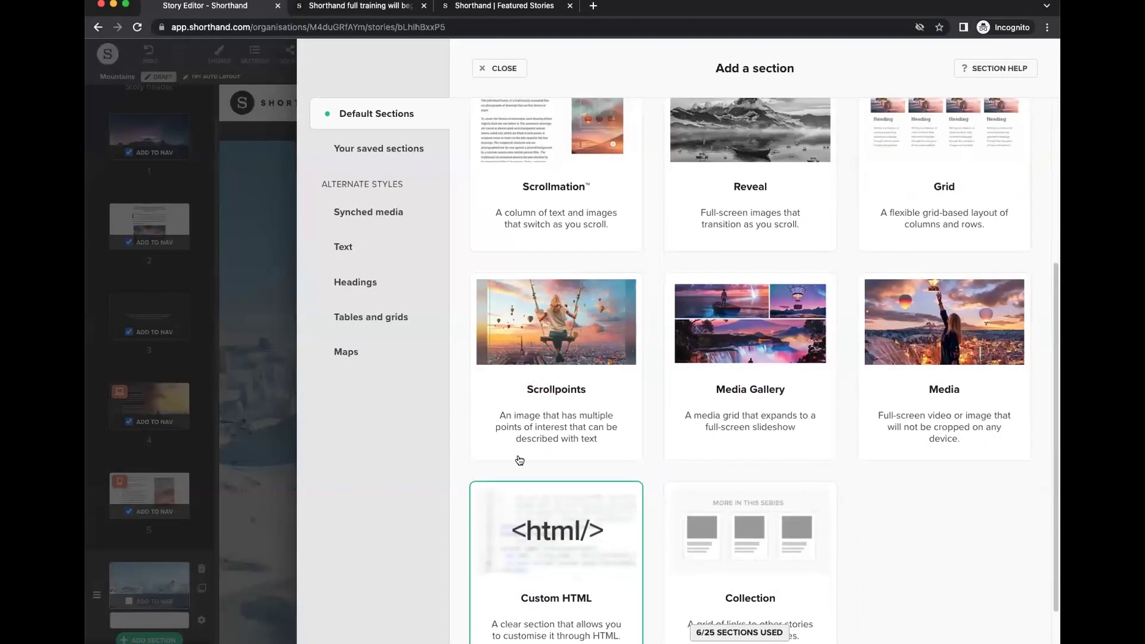
click(536, 373)
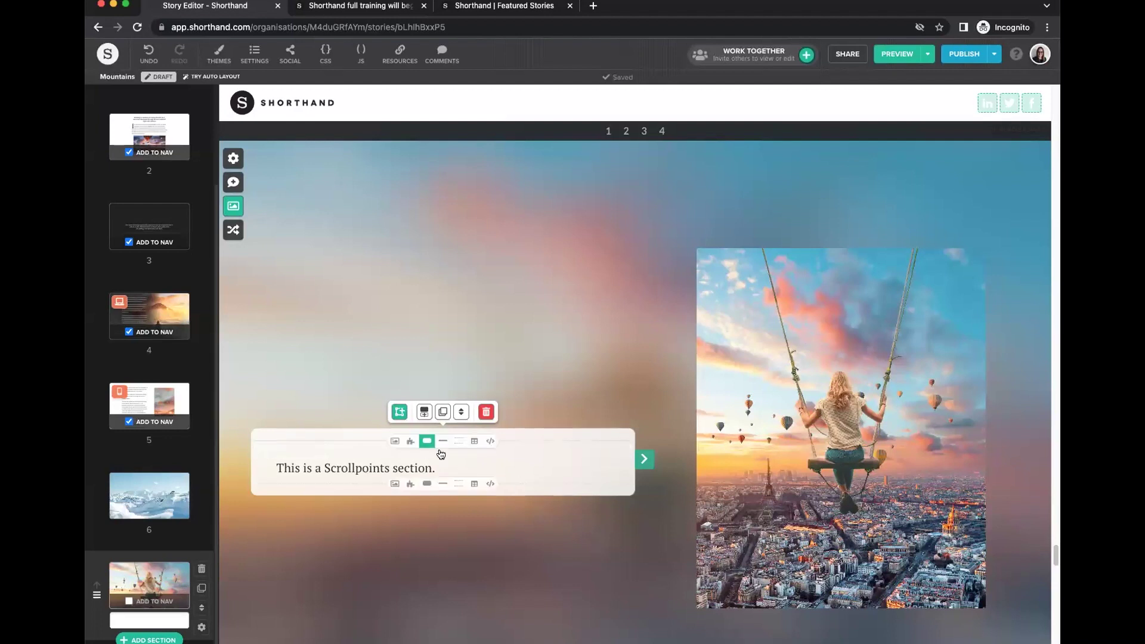
scroll(557, 486, down, 3)
scroll(557, 485, down, 5)
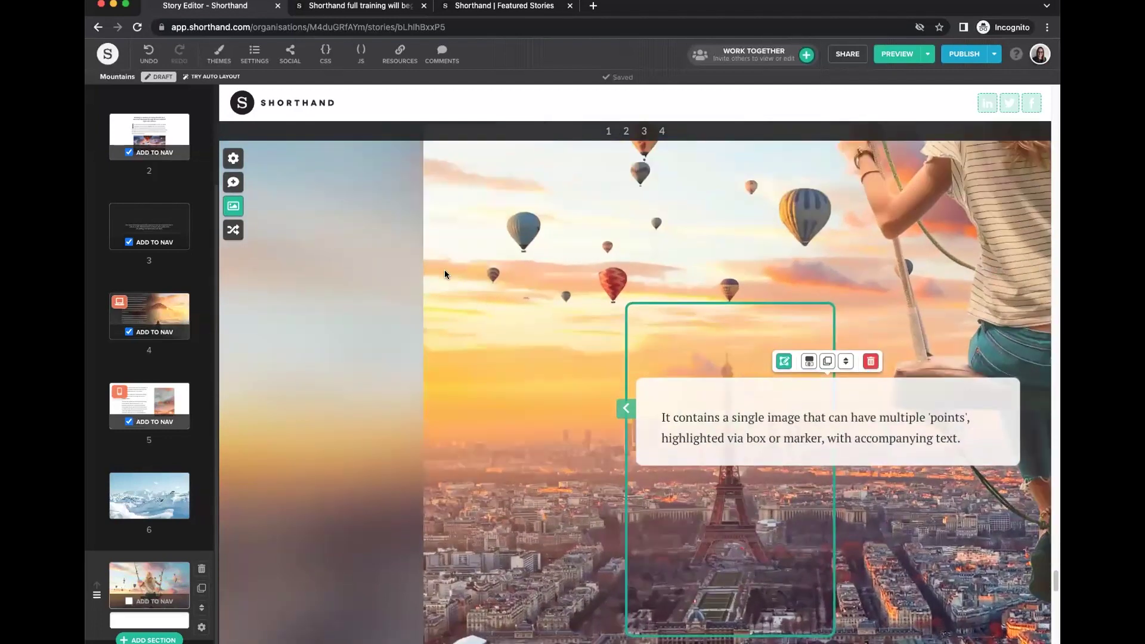
scroll(438, 418, down, 5)
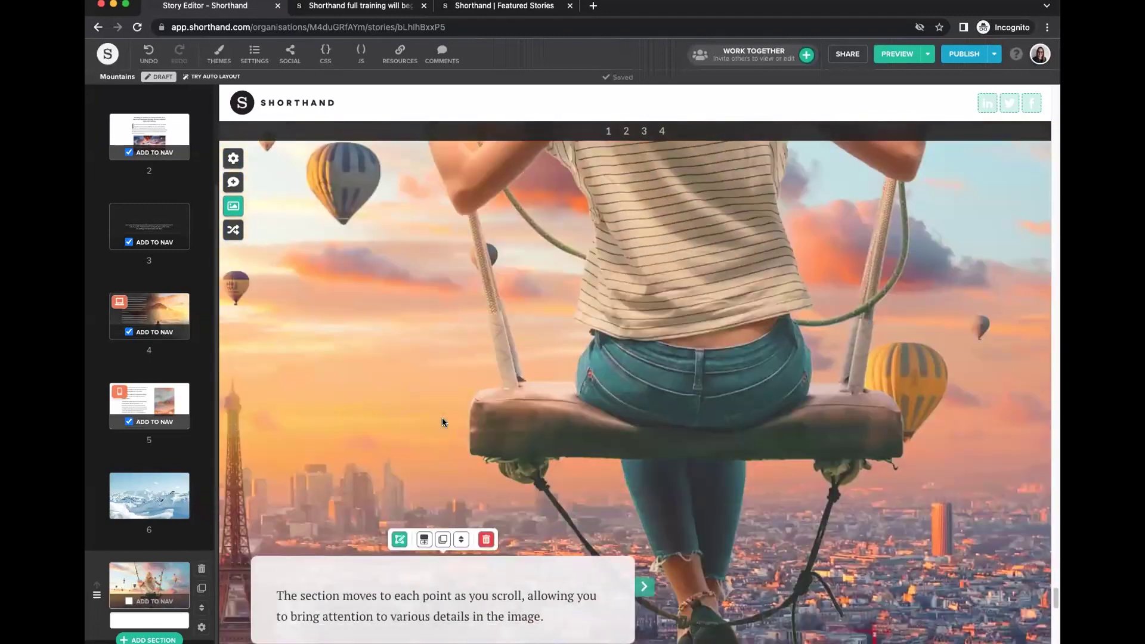
scroll(442, 421, down, 5)
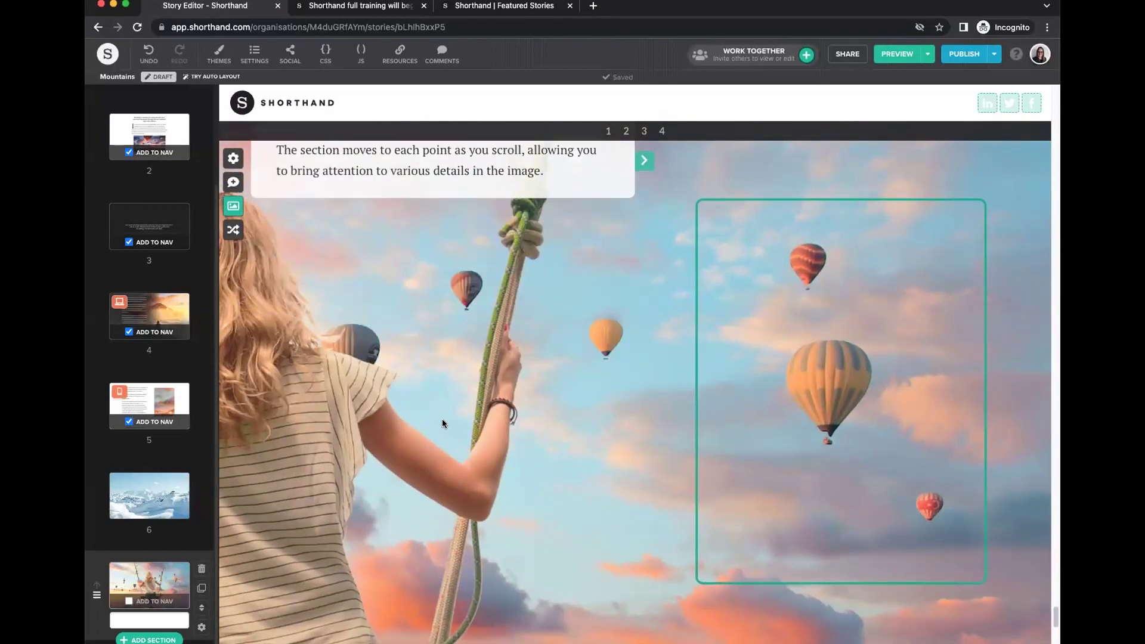
scroll(442, 418, down, 5)
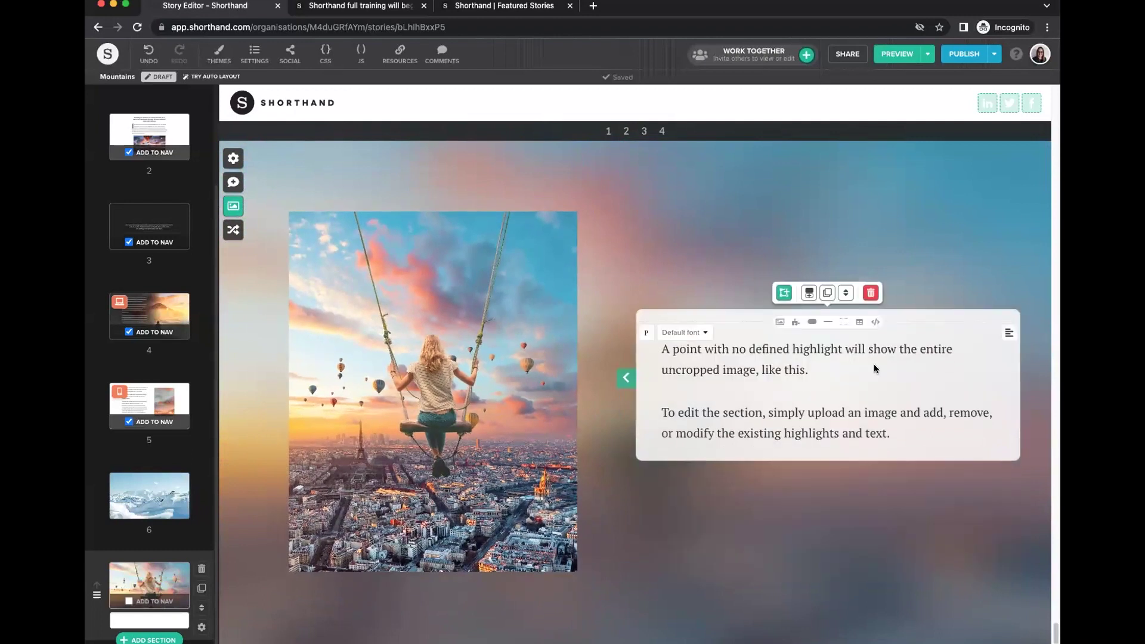
scroll(605, 436, down, 5)
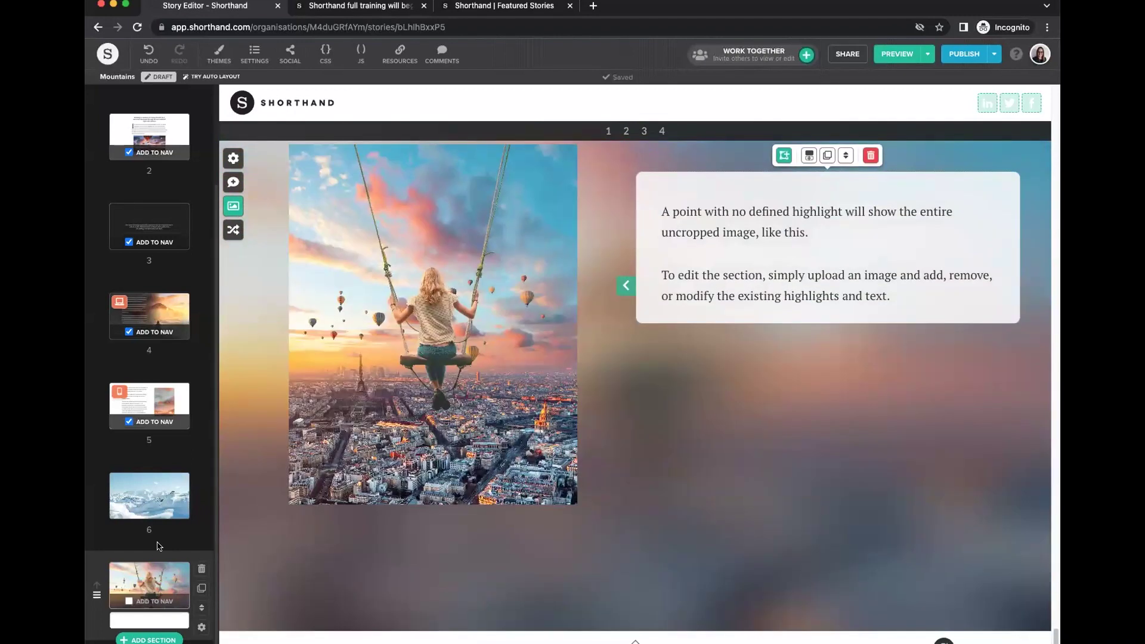
Keep the Scrollpoints text block light and set its background opacity to 15%.
click(202, 629)
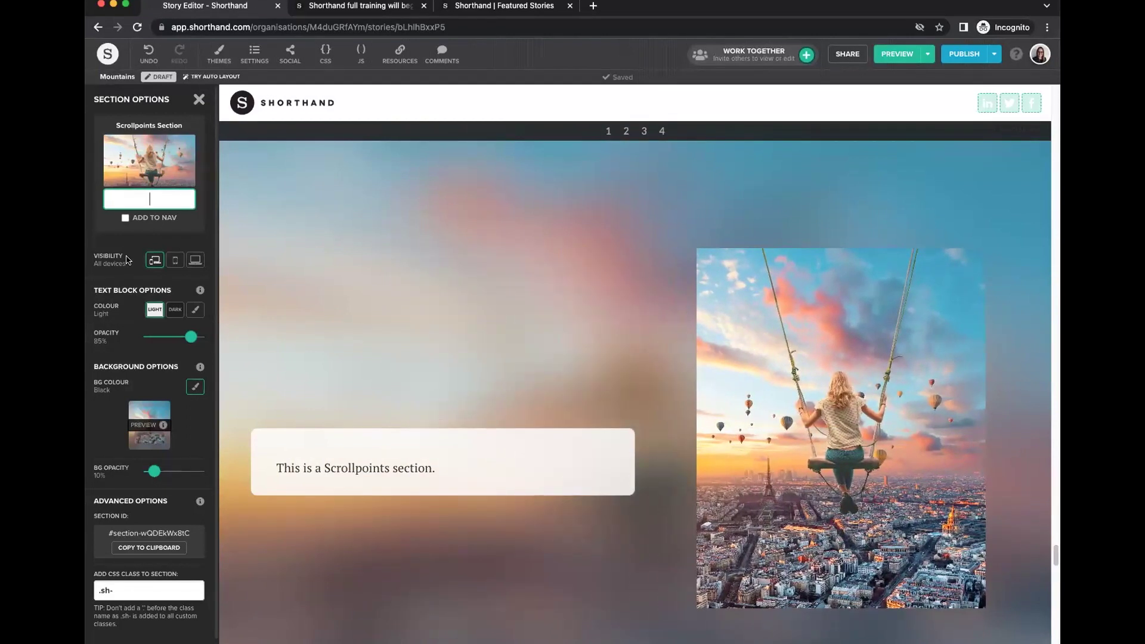
click(172, 314)
click(156, 311)
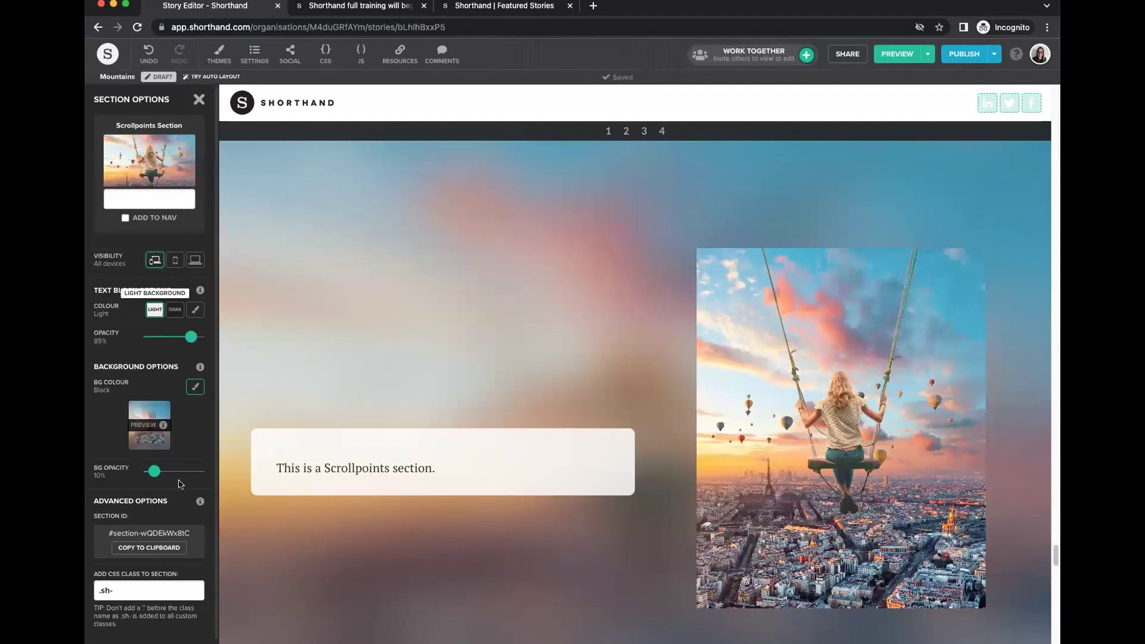
drag(154, 471, 157, 471)
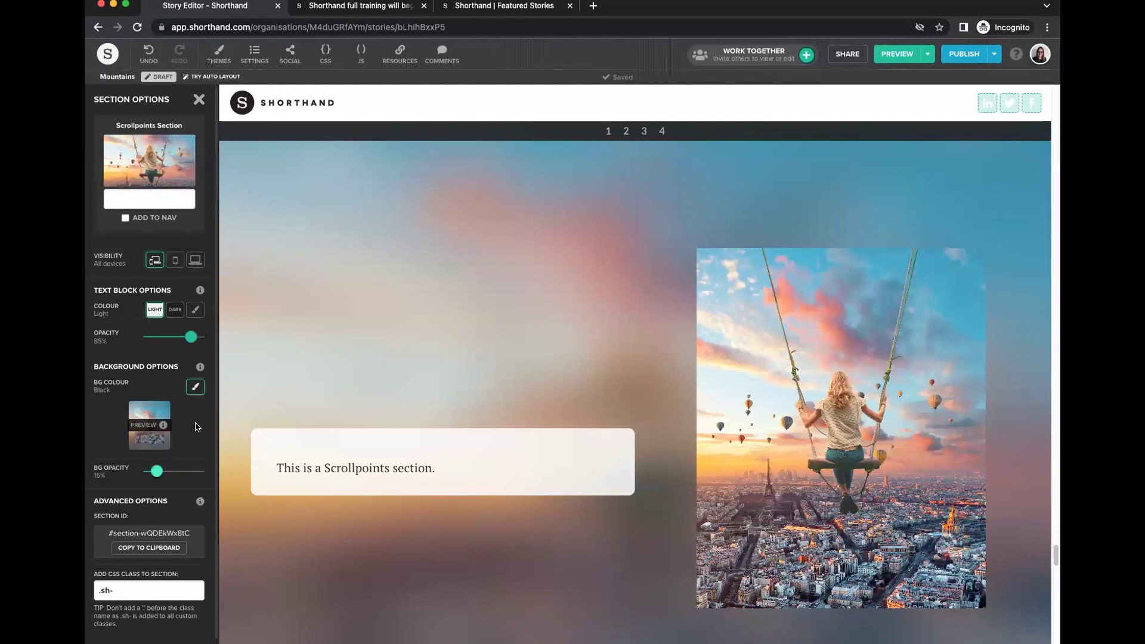
mouse_move(266, 466)
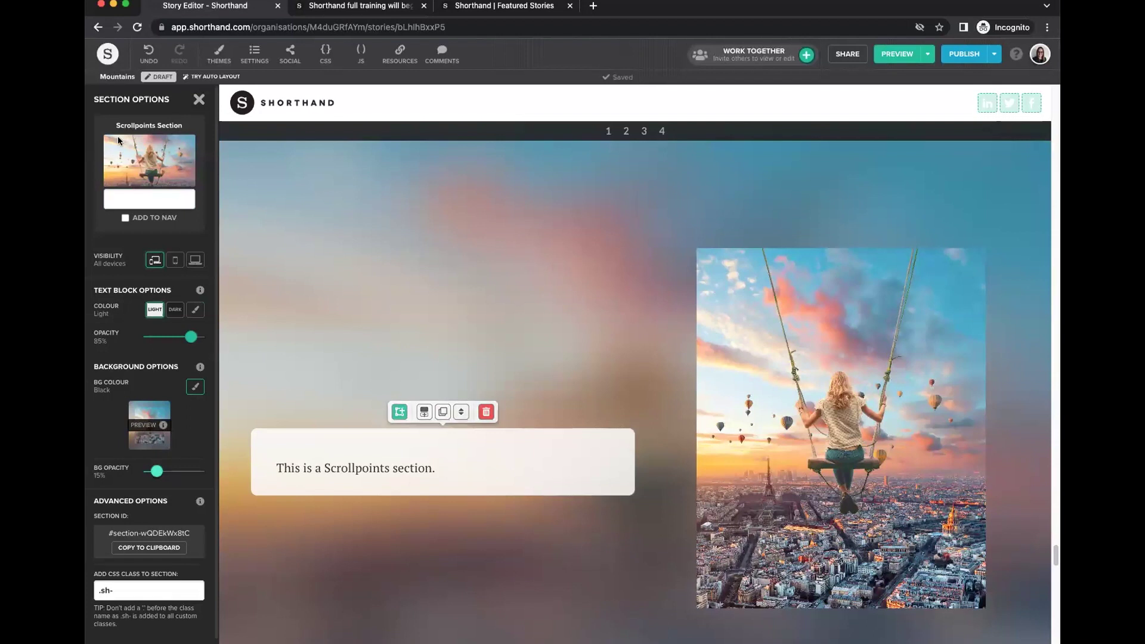
click(198, 99)
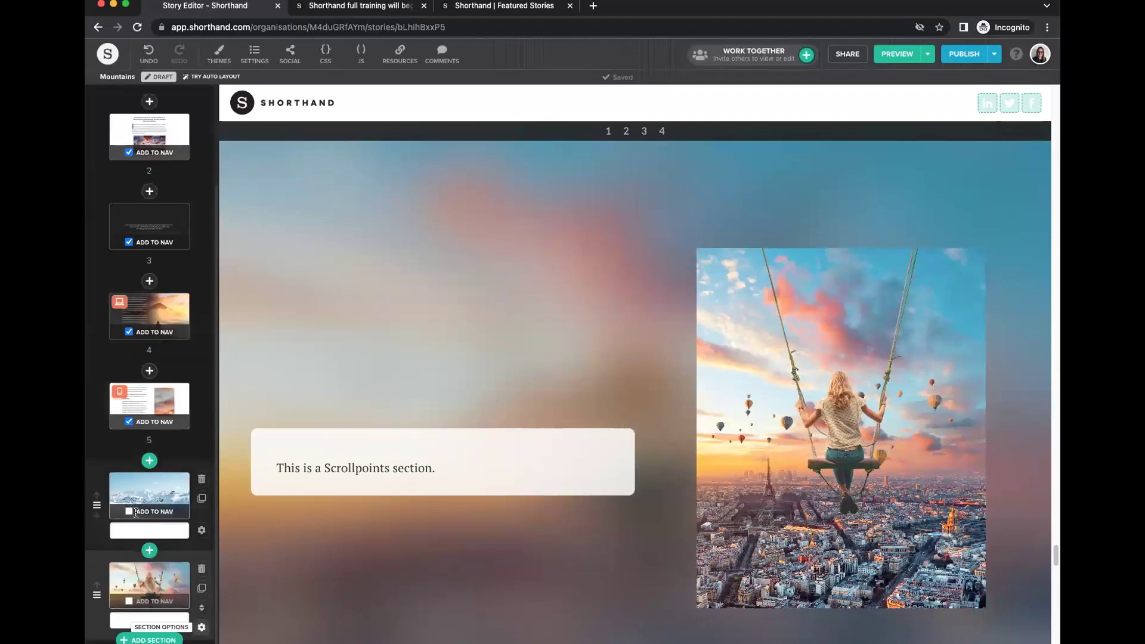
Add a Grid section, deleting the left card's image and then undoing it.
click(149, 550)
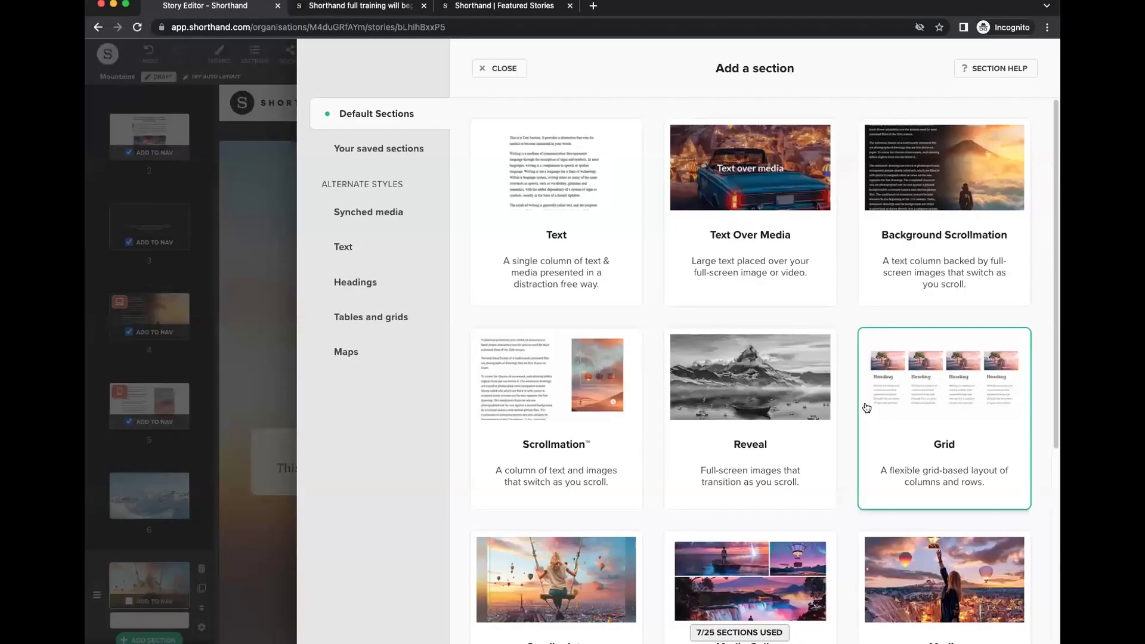
scroll(853, 407, down, 2)
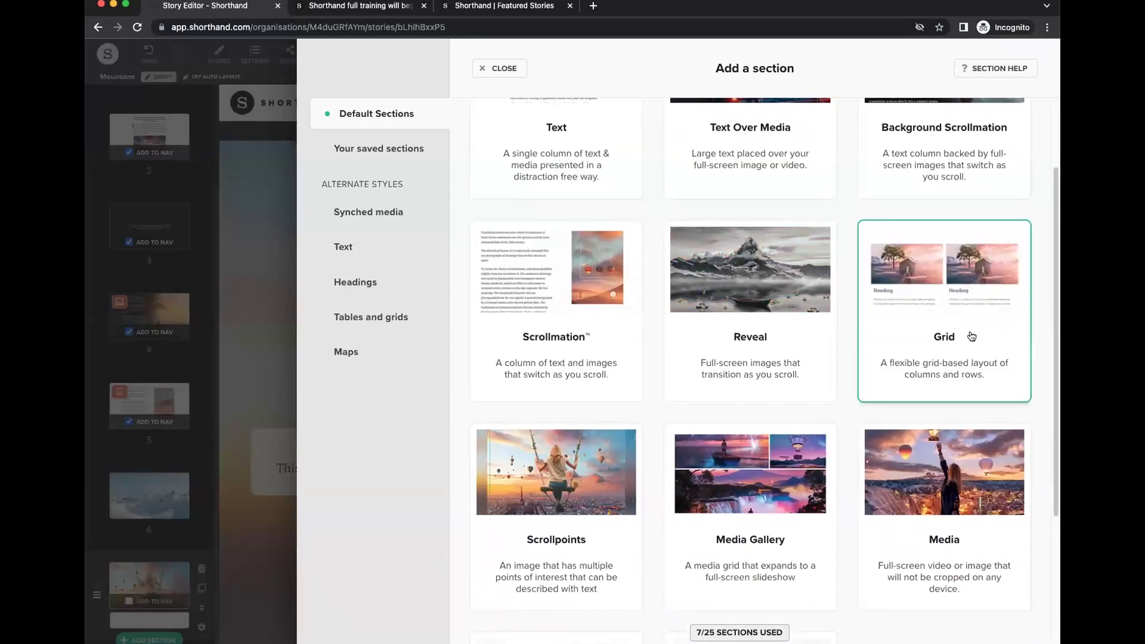
scroll(955, 334, down, 2)
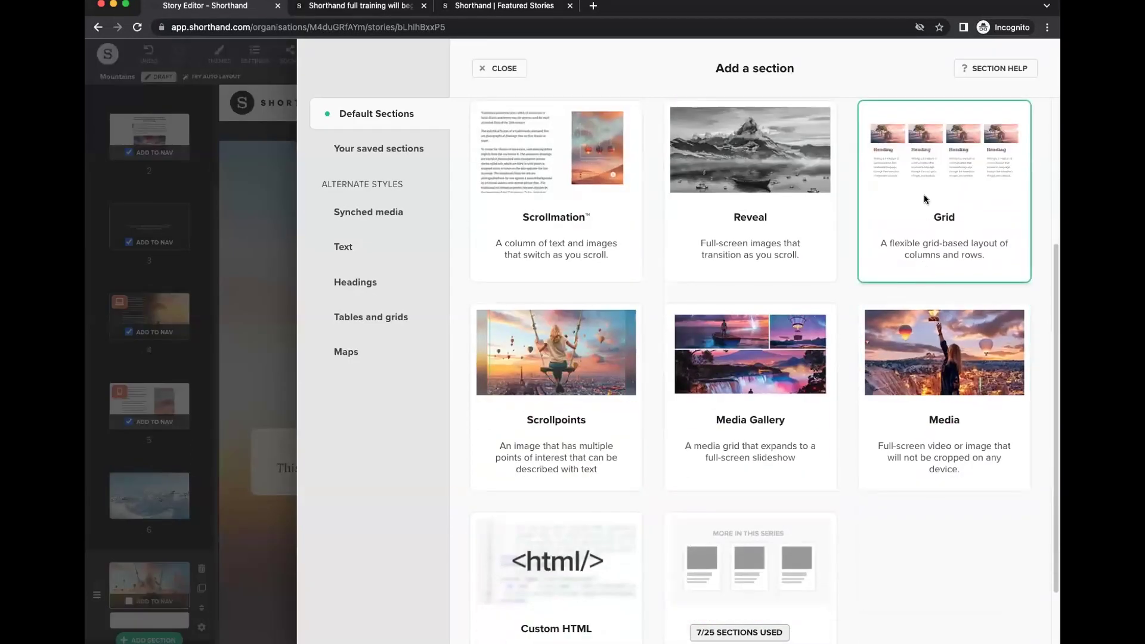
click(925, 201)
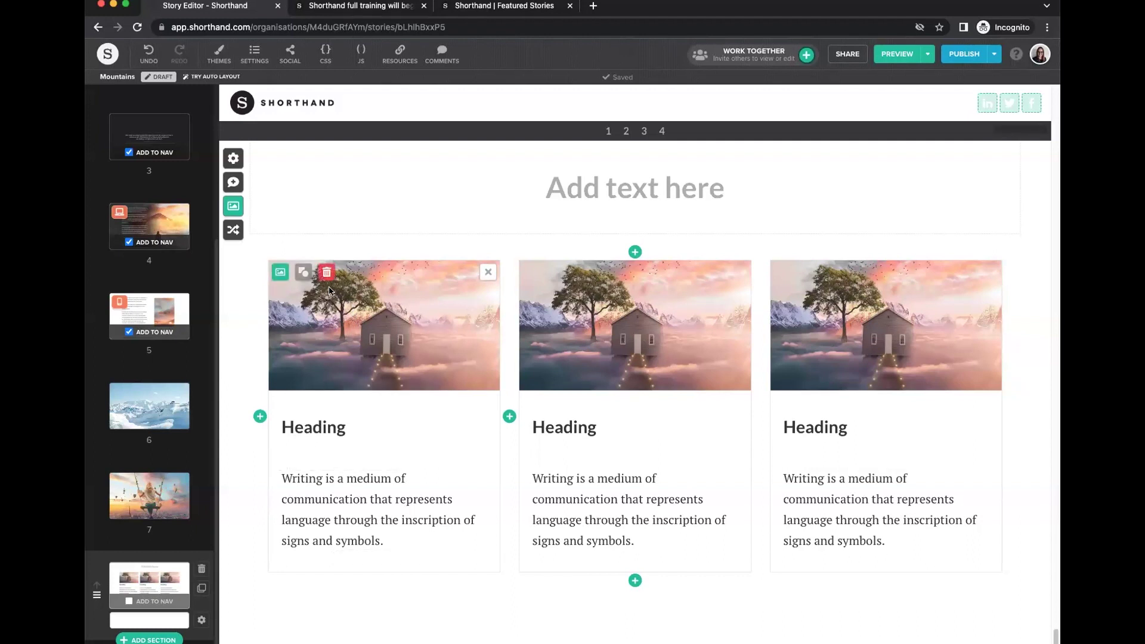
click(328, 274)
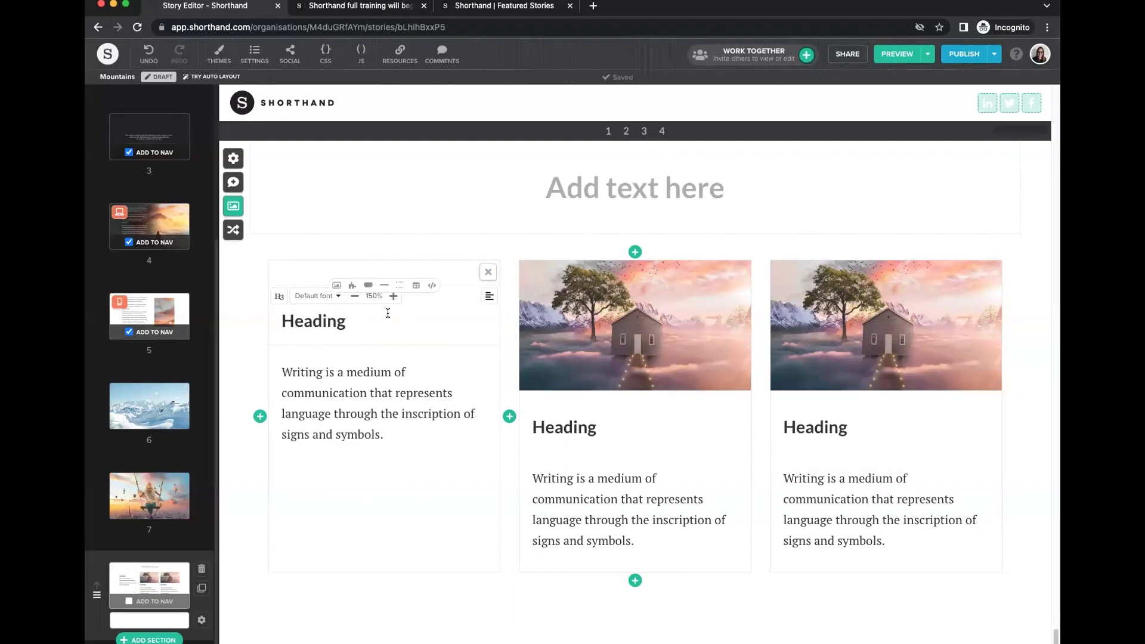
click(149, 57)
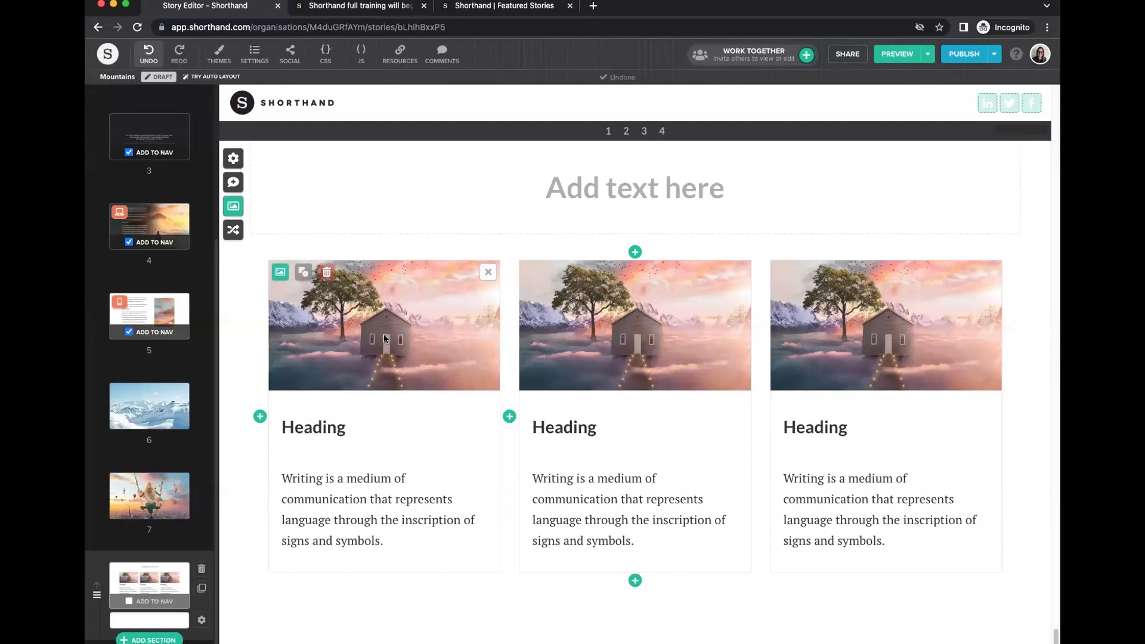
Add a second grid row, drop its third card, and give the first row a fourth card.
scroll(621, 554, down, 2)
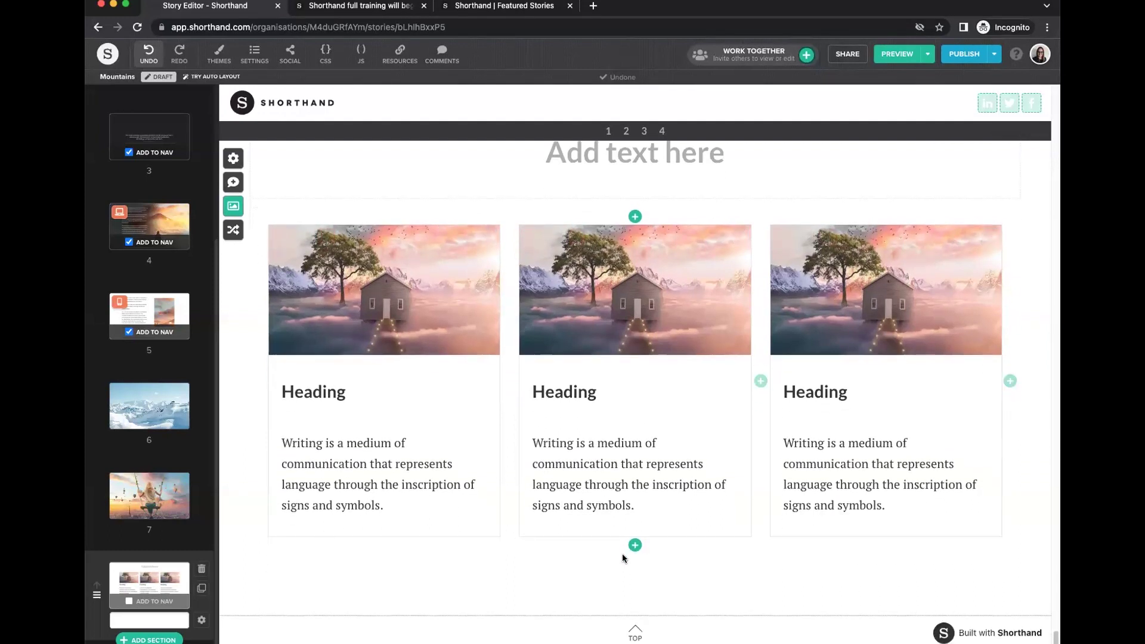
click(634, 544)
scroll(783, 417, down, 2)
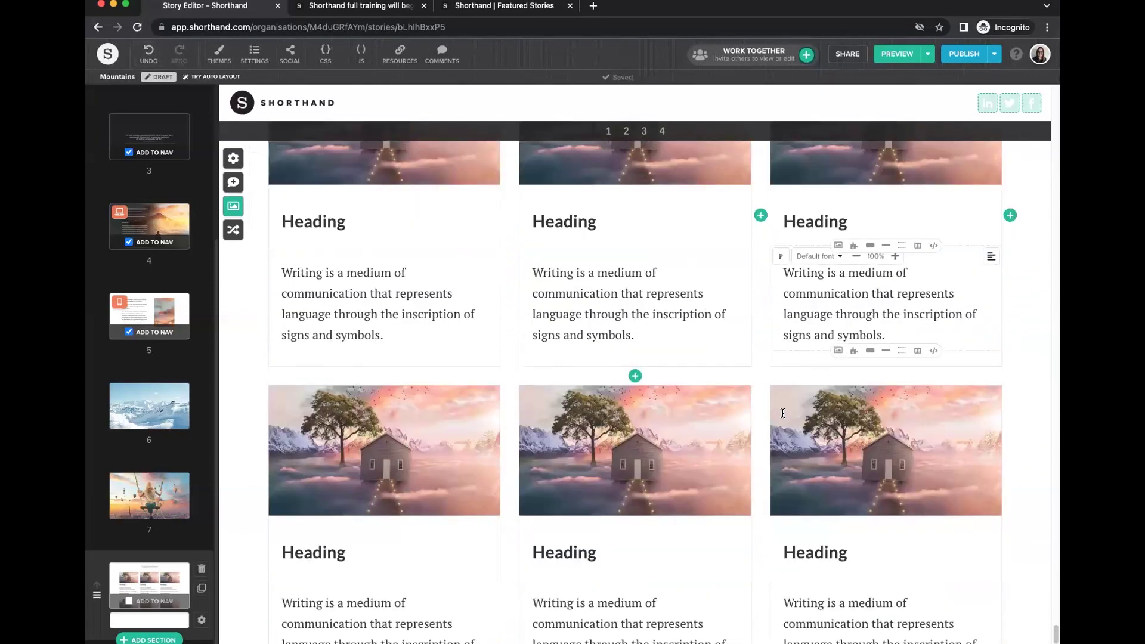
click(989, 397)
scroll(932, 451, up, 5)
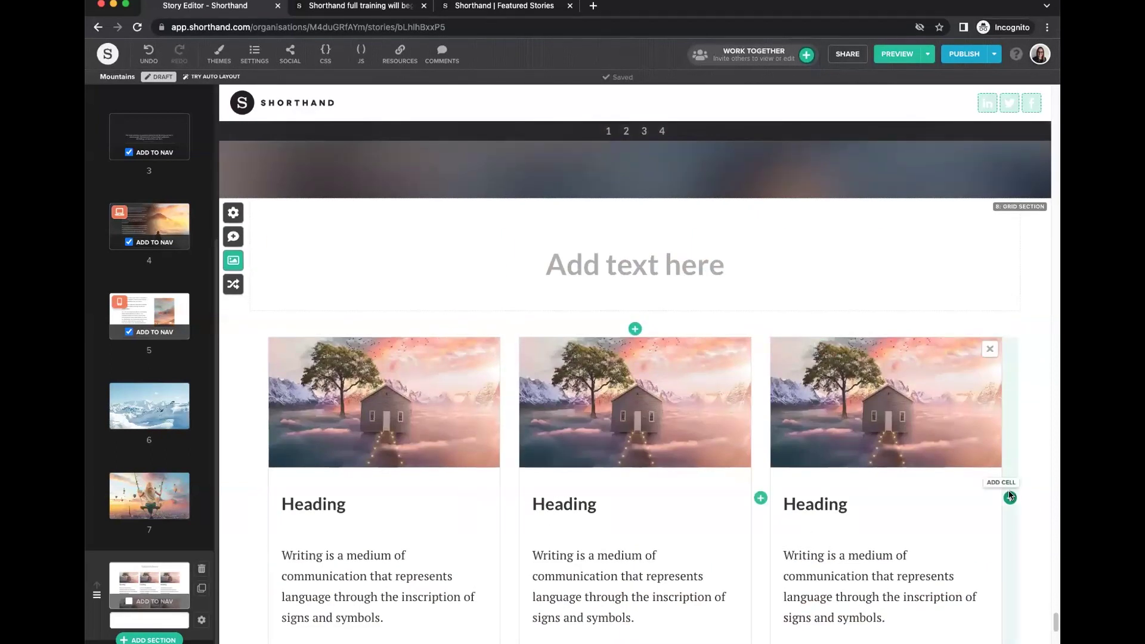
click(1011, 497)
scroll(867, 471, down, 2)
scroll(868, 469, down, 2)
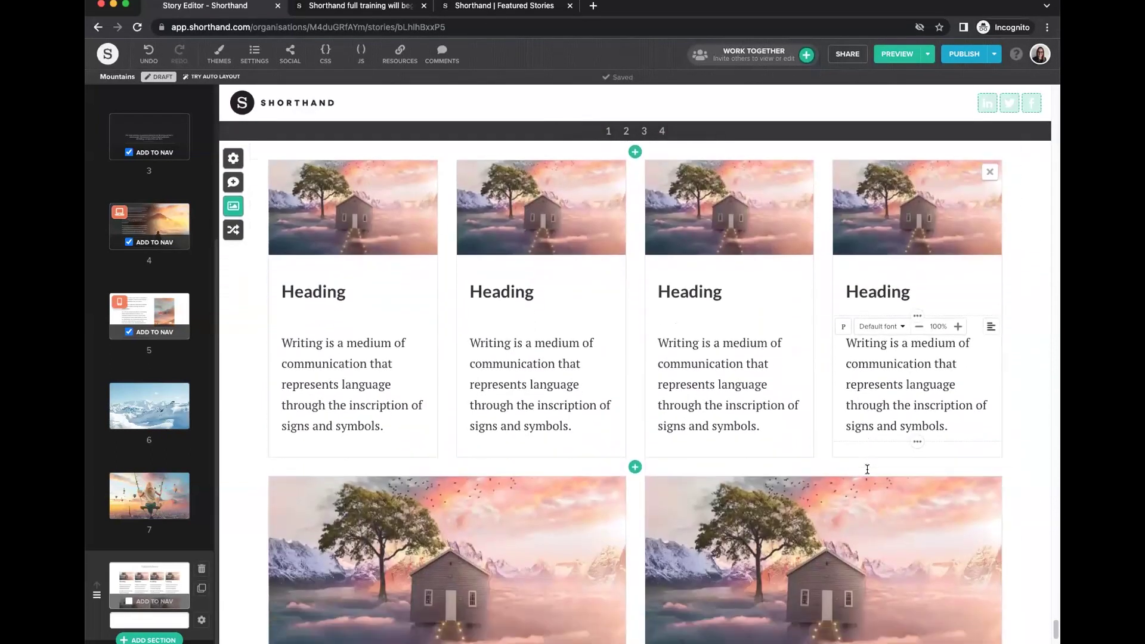
scroll(867, 469, up, 2)
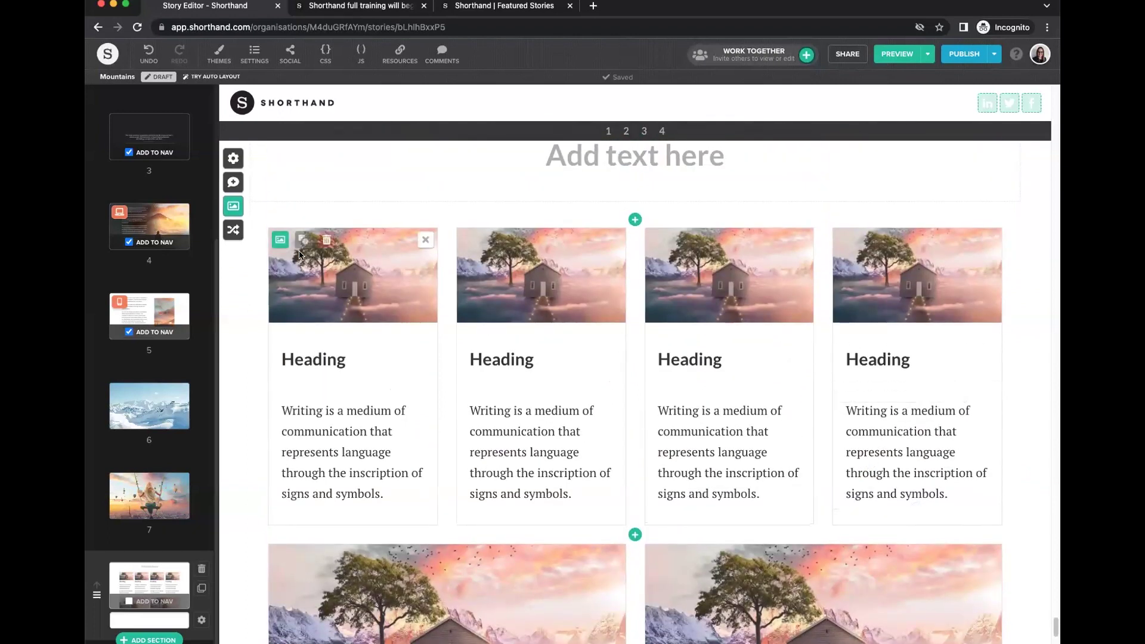
Try the Square, Portrait and Landscape crops, then settle on Circle for the card images.
click(300, 240)
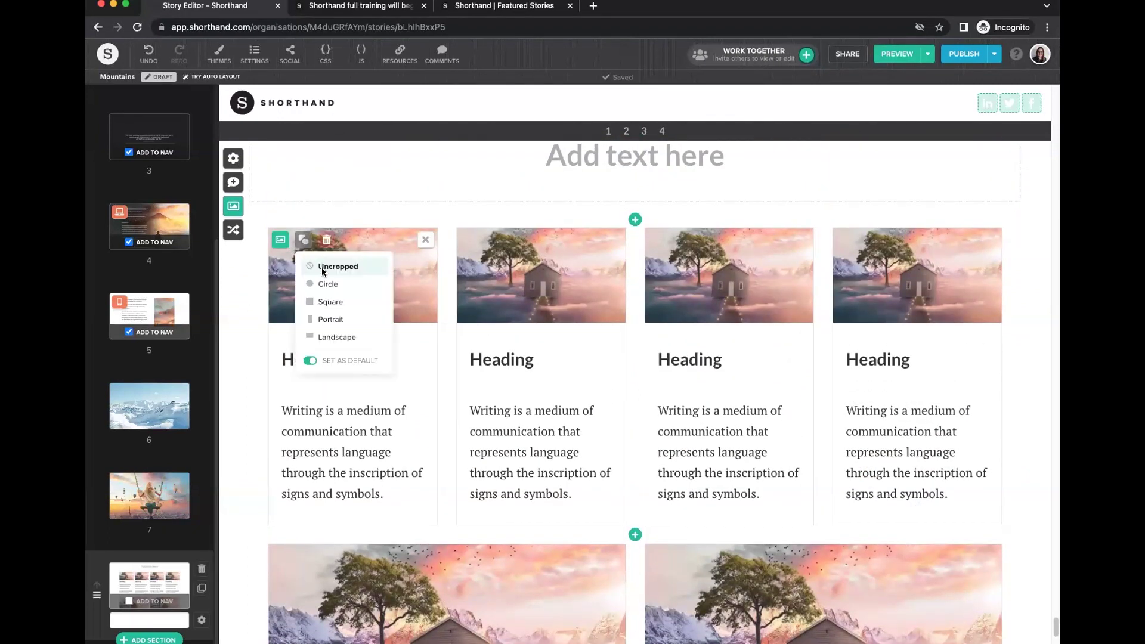
click(334, 285)
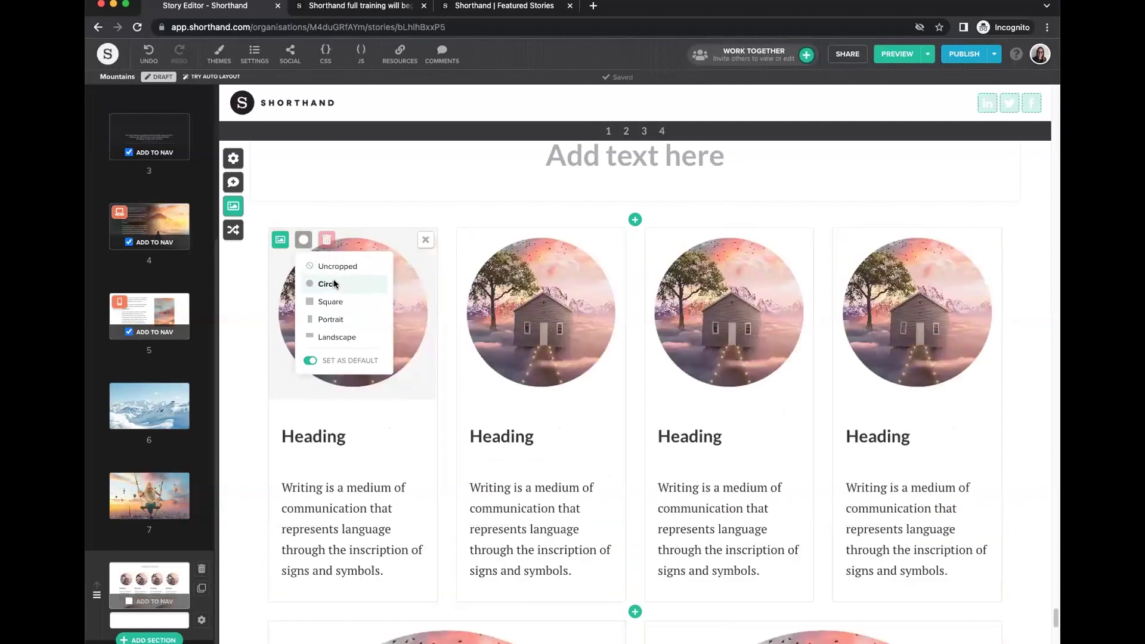
click(330, 305)
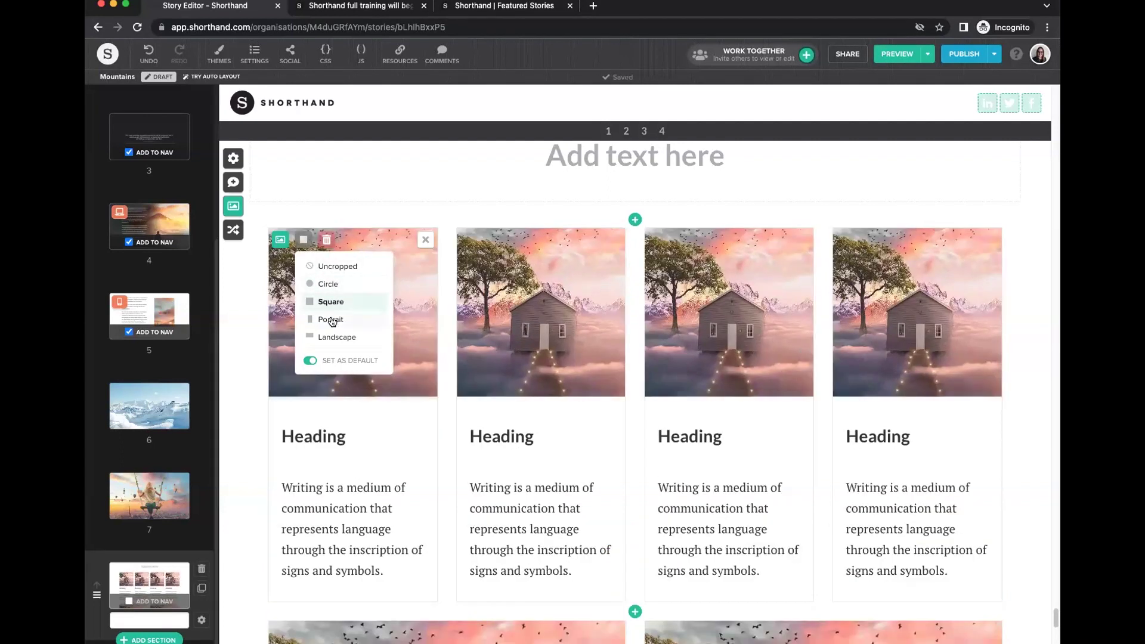
click(330, 321)
click(338, 339)
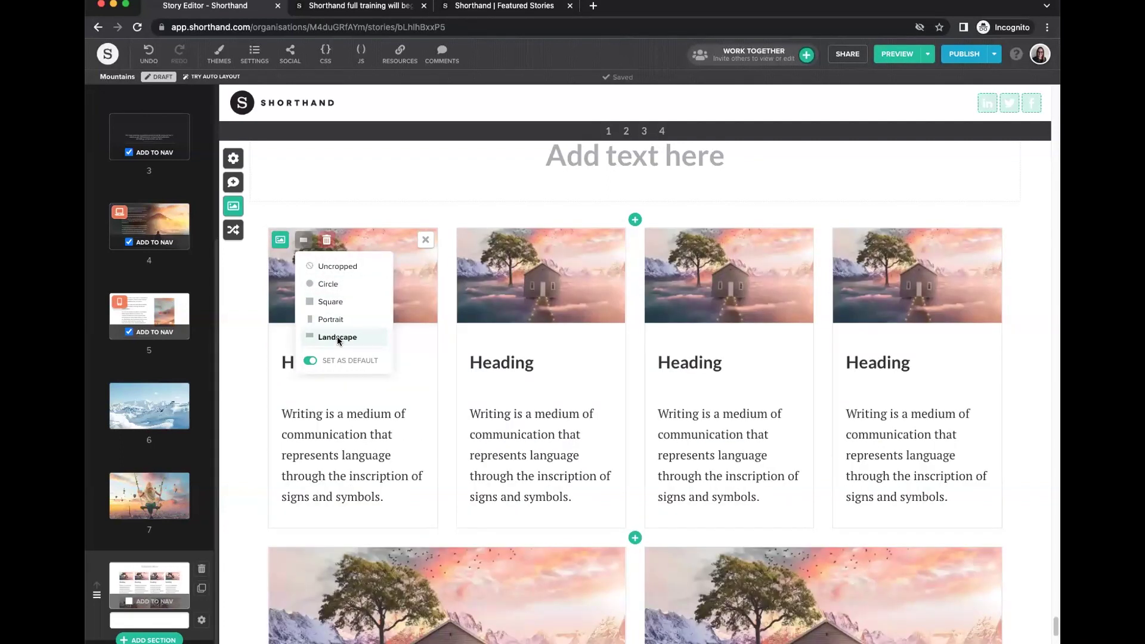
click(324, 284)
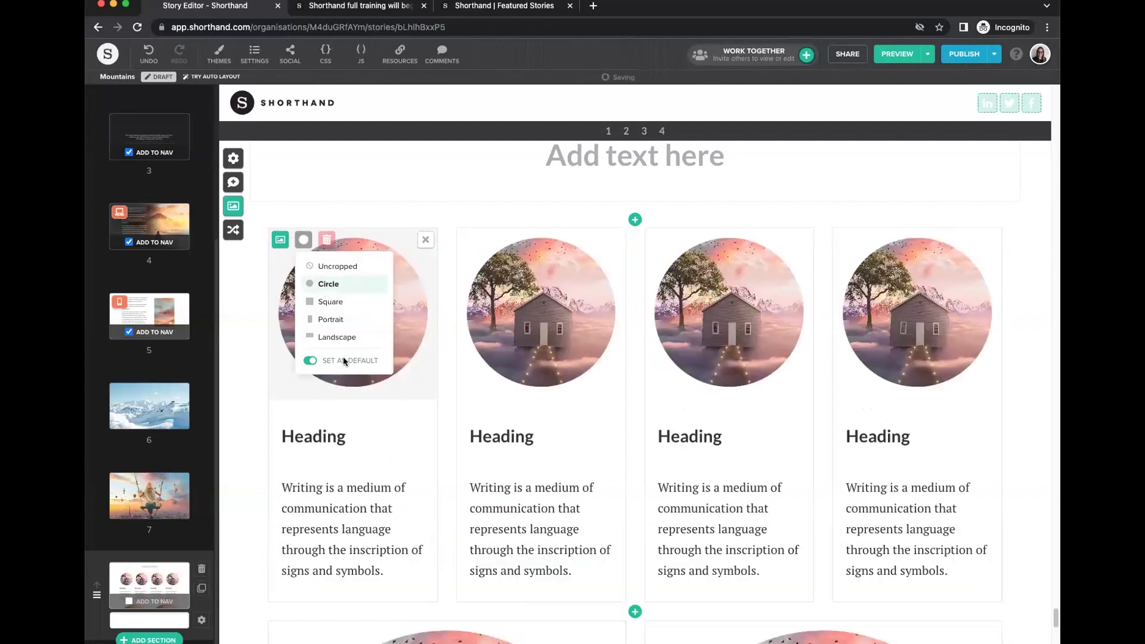
click(334, 477)
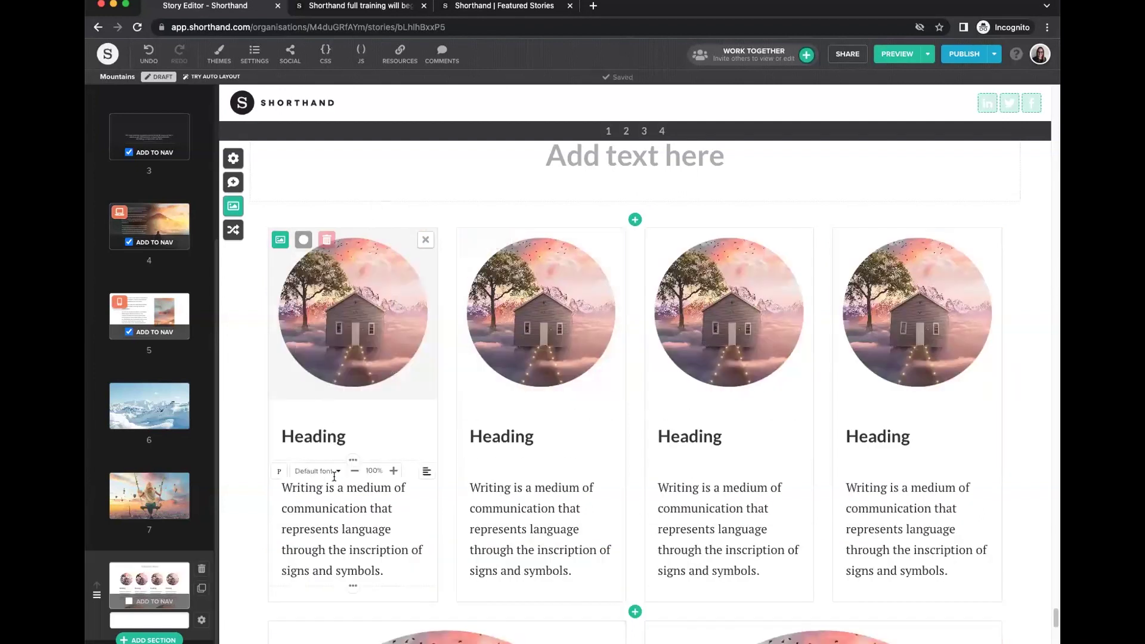
Try heading block styles on the first card, inserting and then deleting a button block.
scroll(334, 477, down, 3)
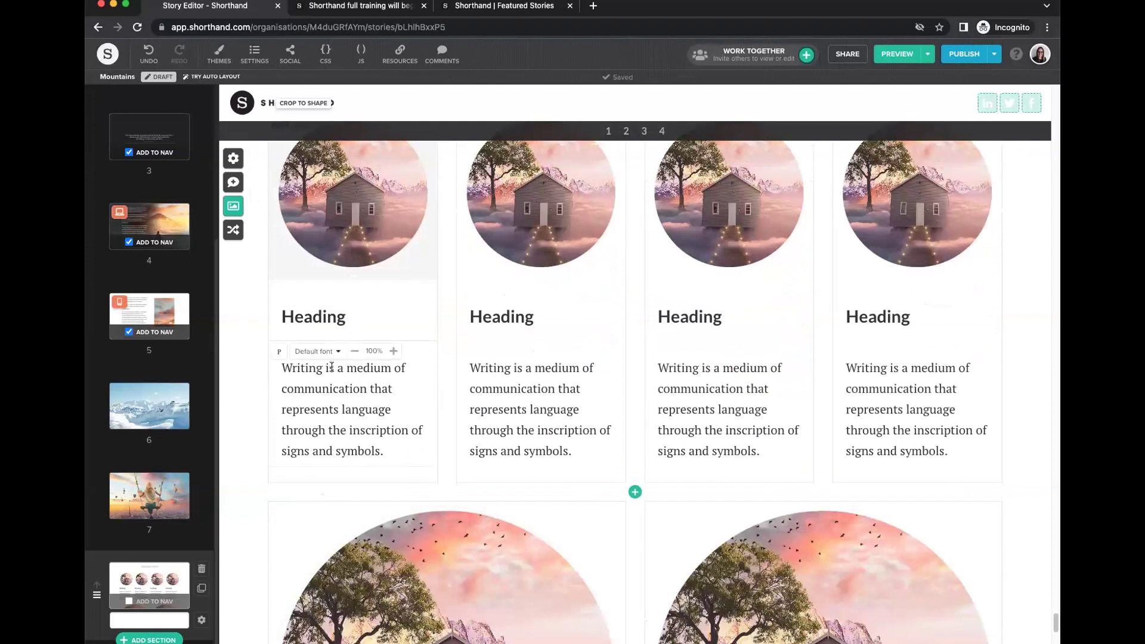
click(325, 357)
click(284, 320)
click(278, 293)
click(337, 467)
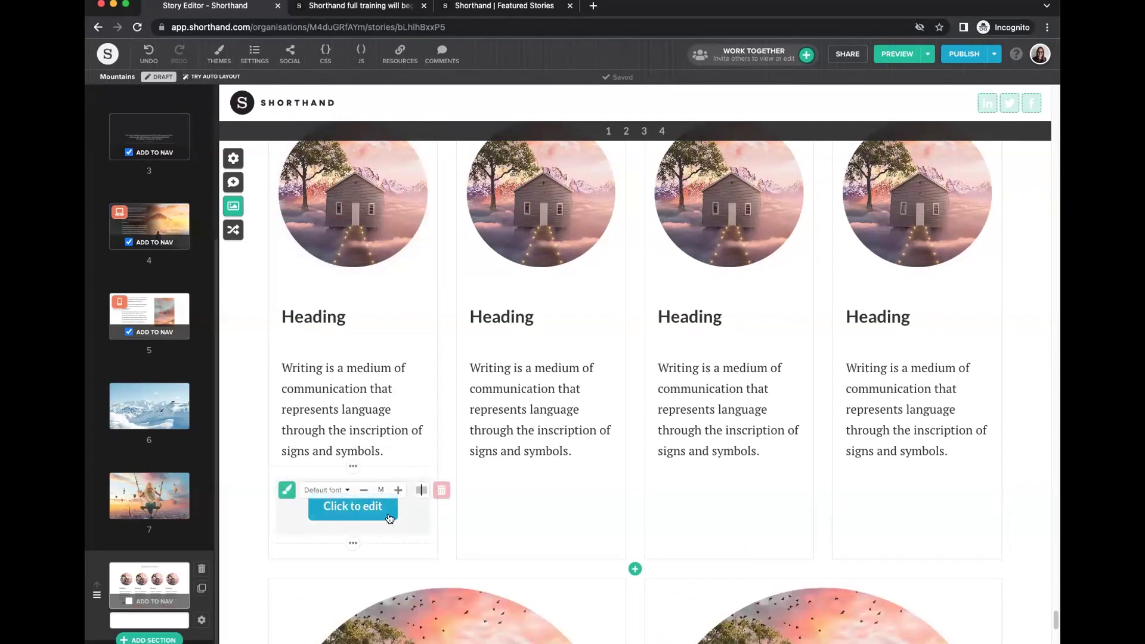
click(442, 491)
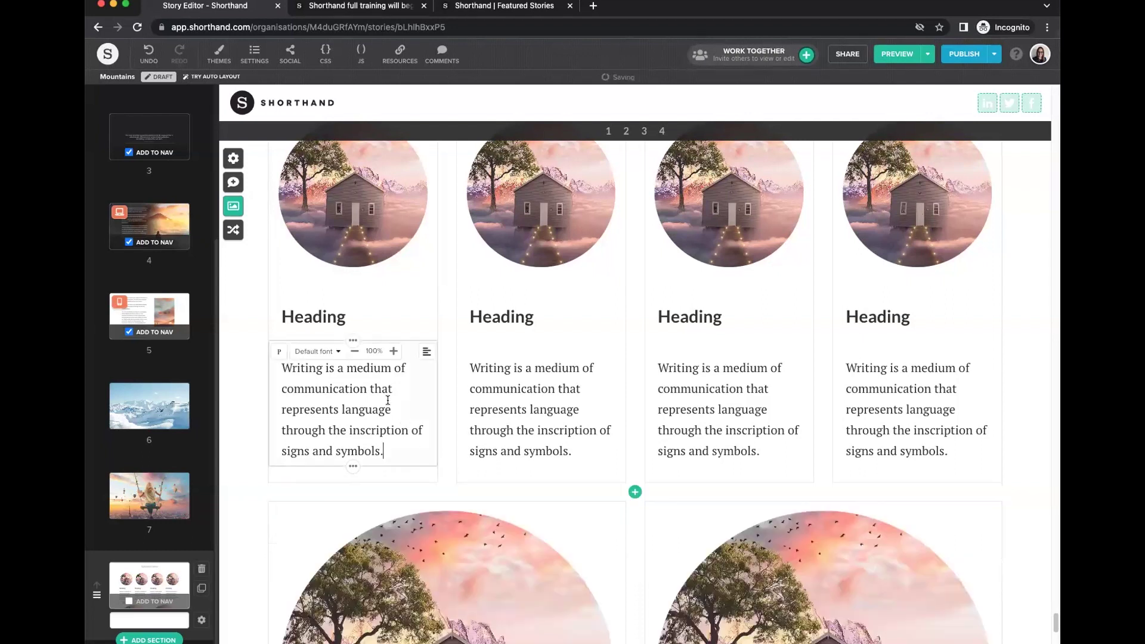
Delete both second-row cards so only the four circular cards remain.
scroll(495, 406, down, 2)
scroll(504, 410, up, 5)
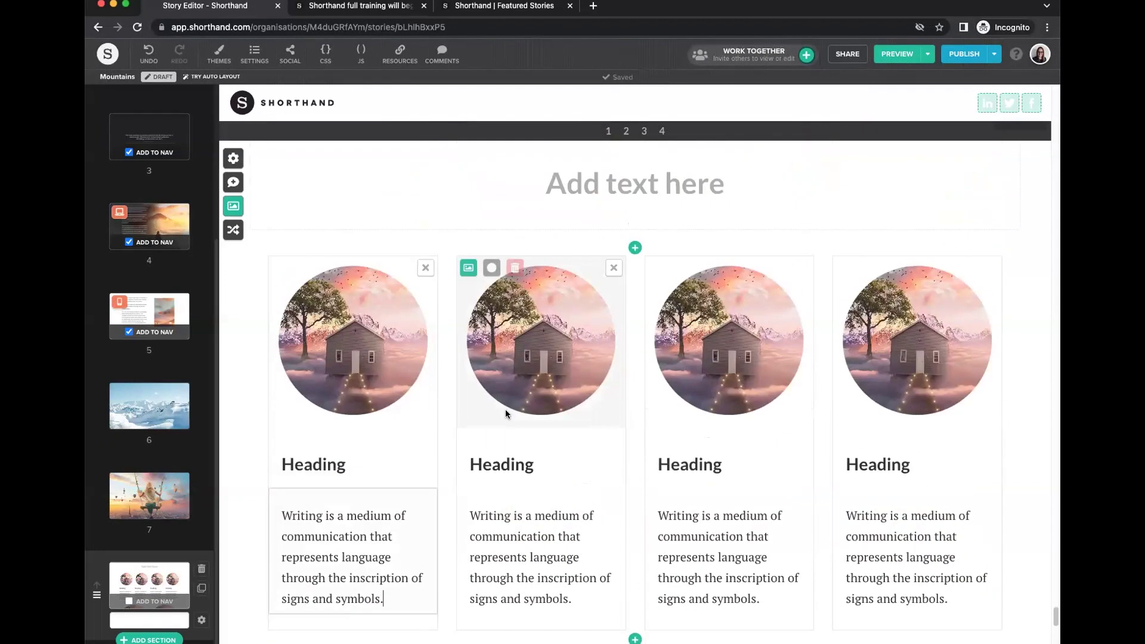
scroll(504, 409, down, 4)
click(991, 402)
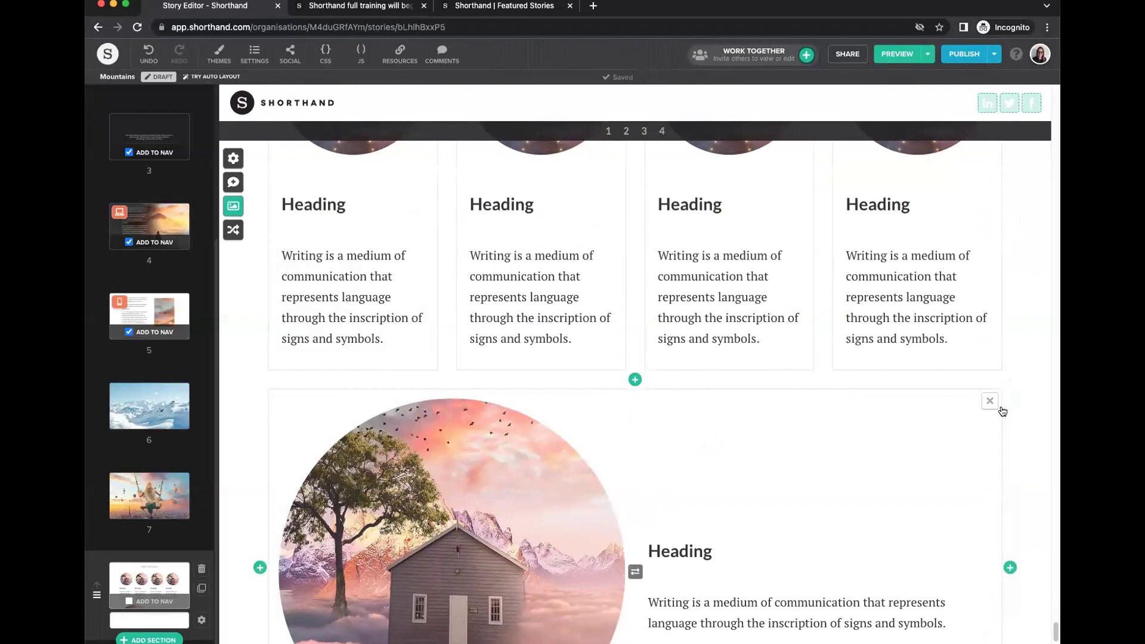
scroll(858, 433, down, 2)
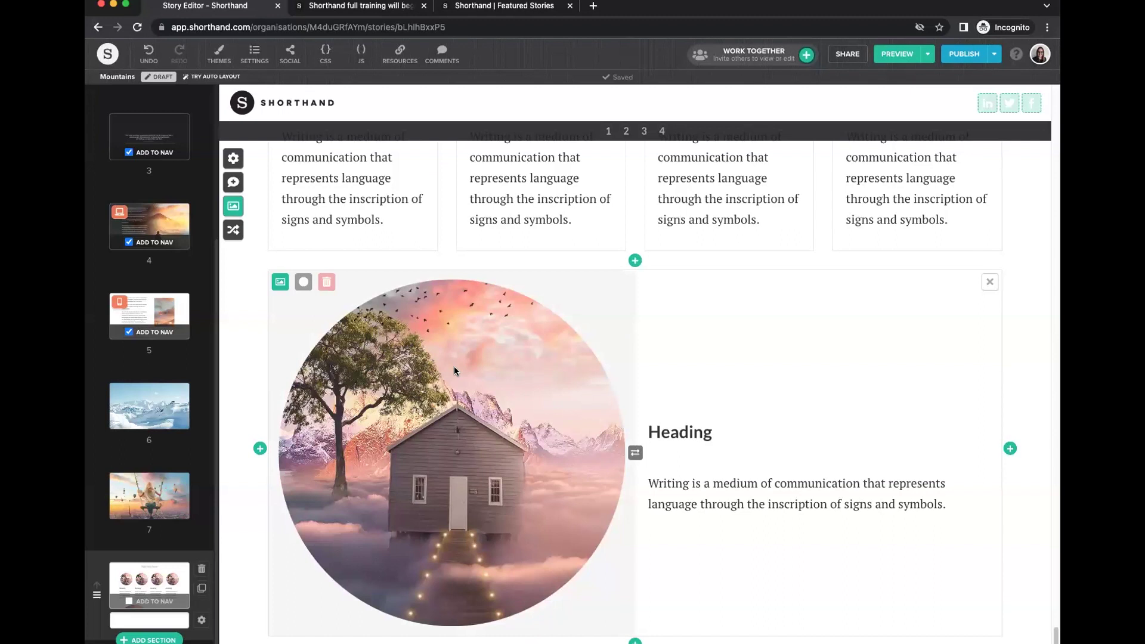
click(990, 282)
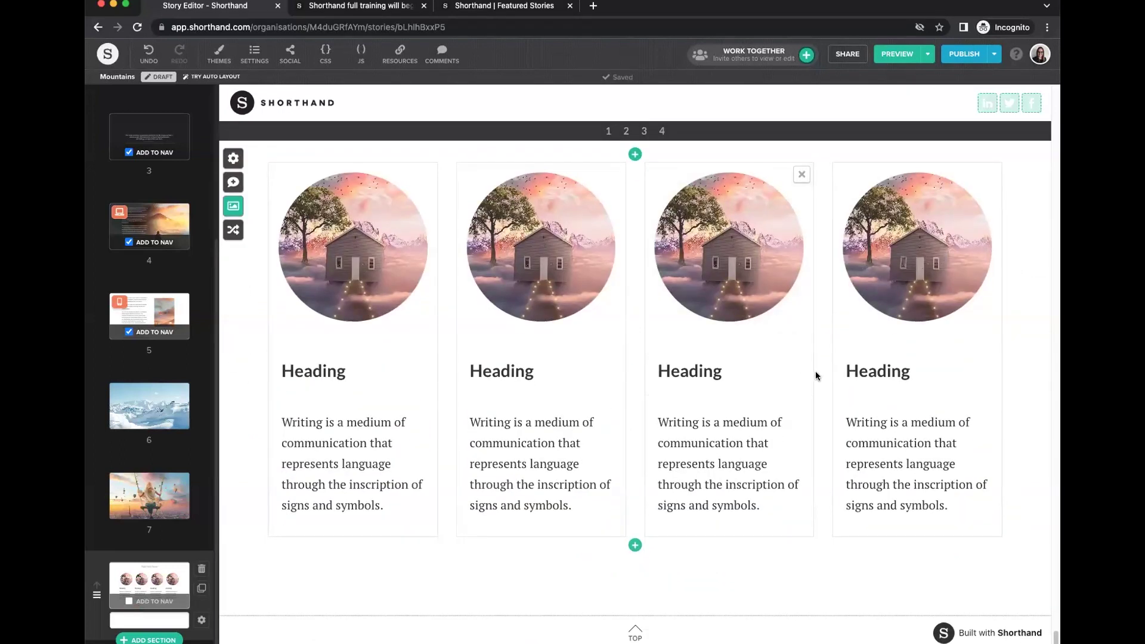
click(139, 640)
scroll(719, 399, down, 5)
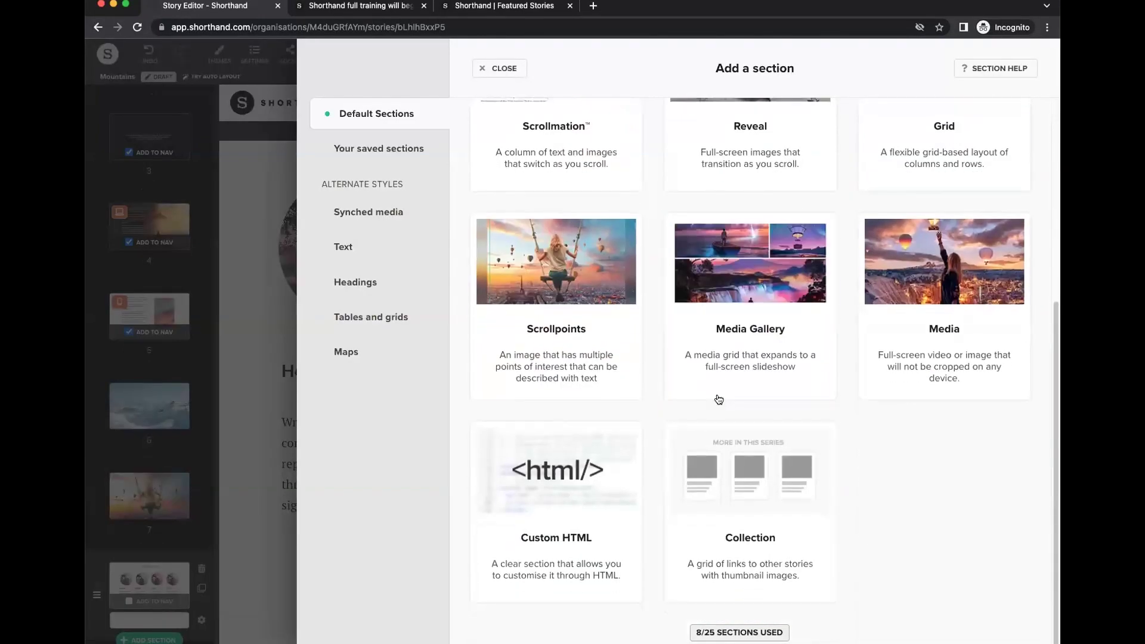
Add a Media Gallery section and two more copies of the boat image.
click(732, 303)
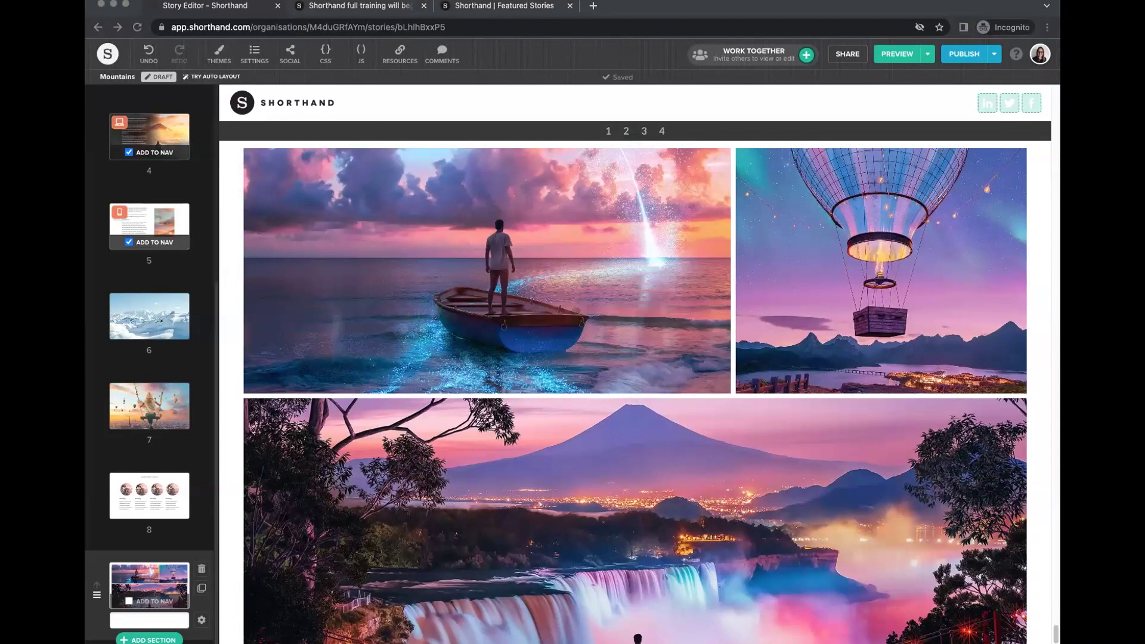
click(769, 276)
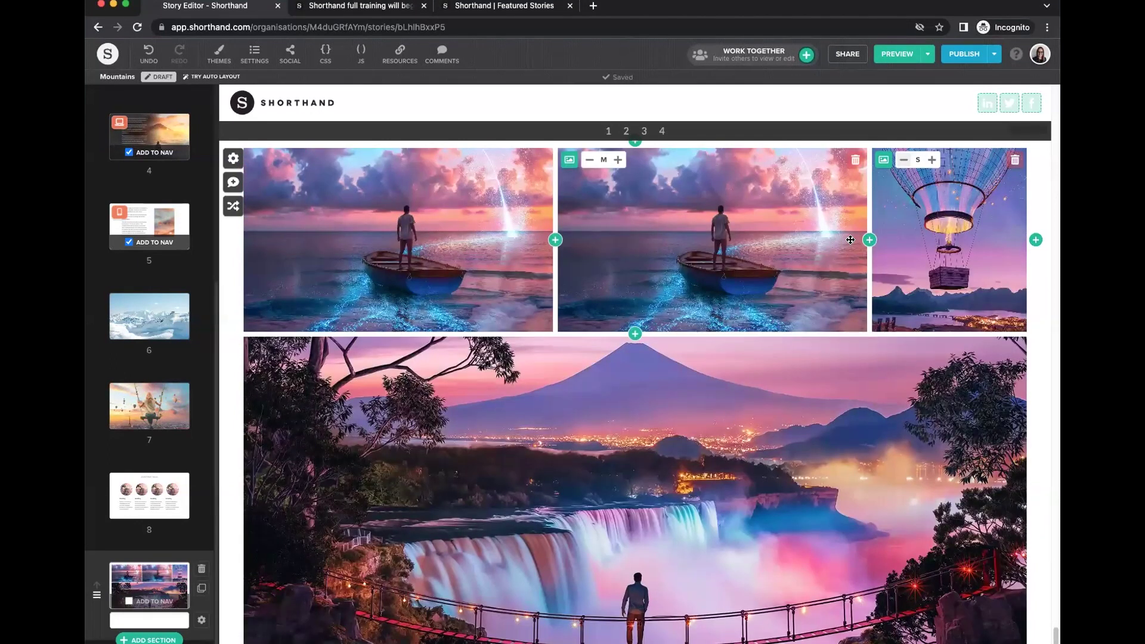
click(869, 240)
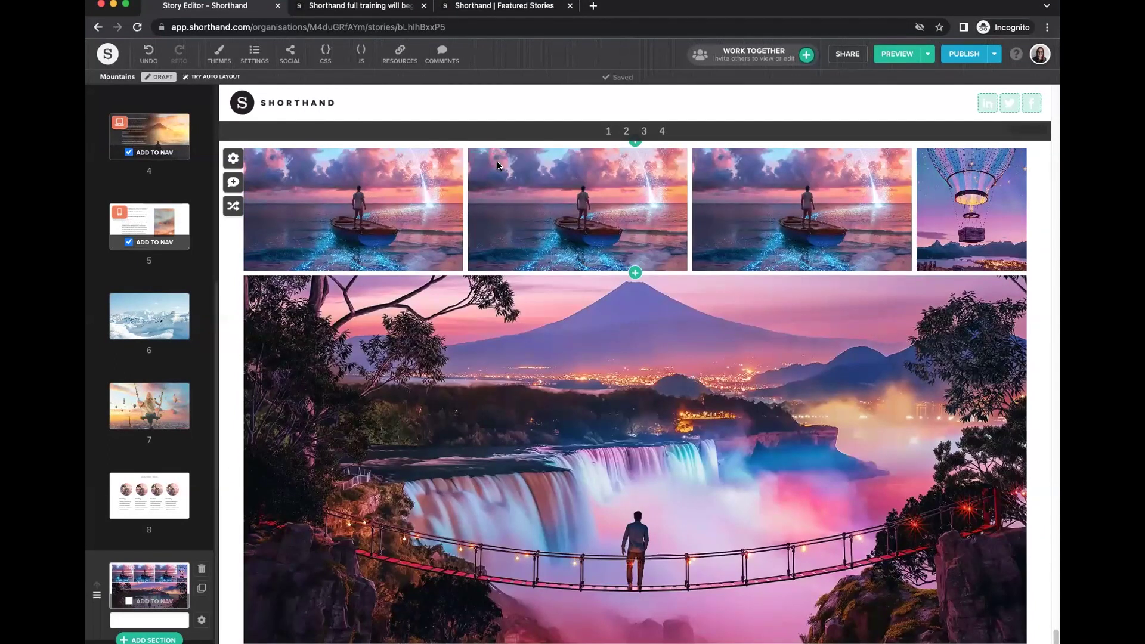
Set the top-row tiles, including the balloon image, to equal medium size.
click(499, 161)
click(561, 161)
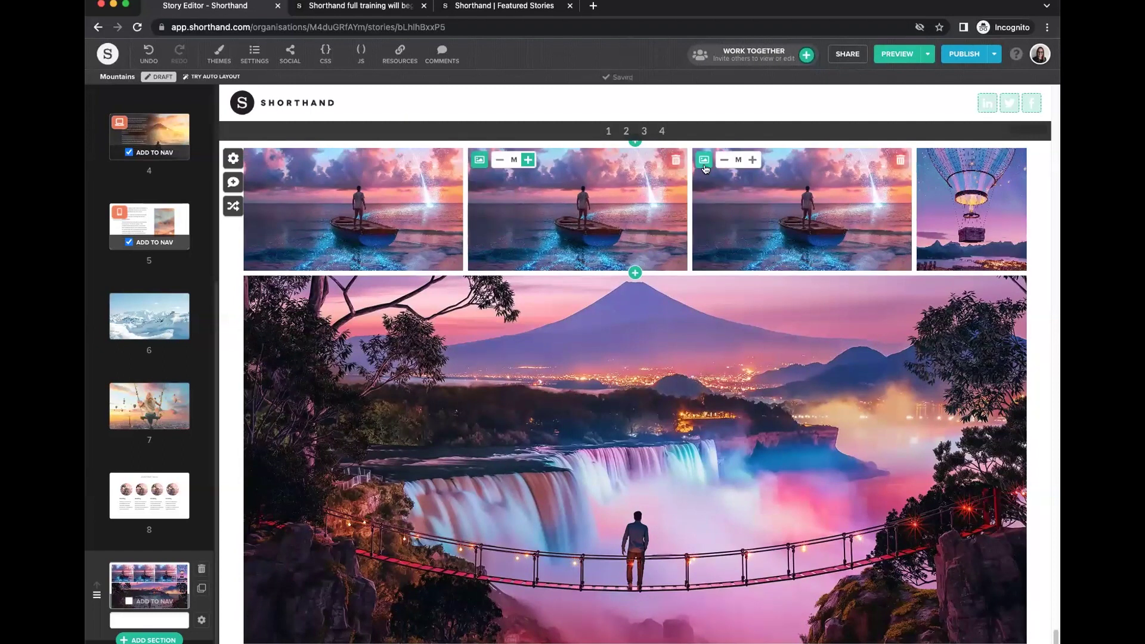
click(723, 160)
click(826, 161)
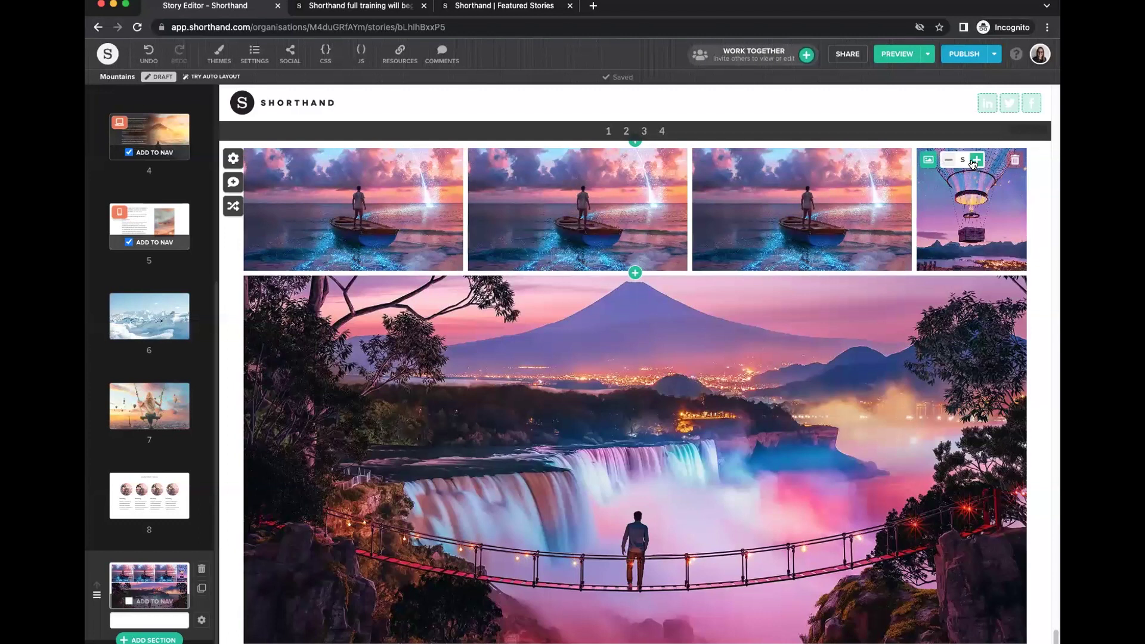
click(976, 160)
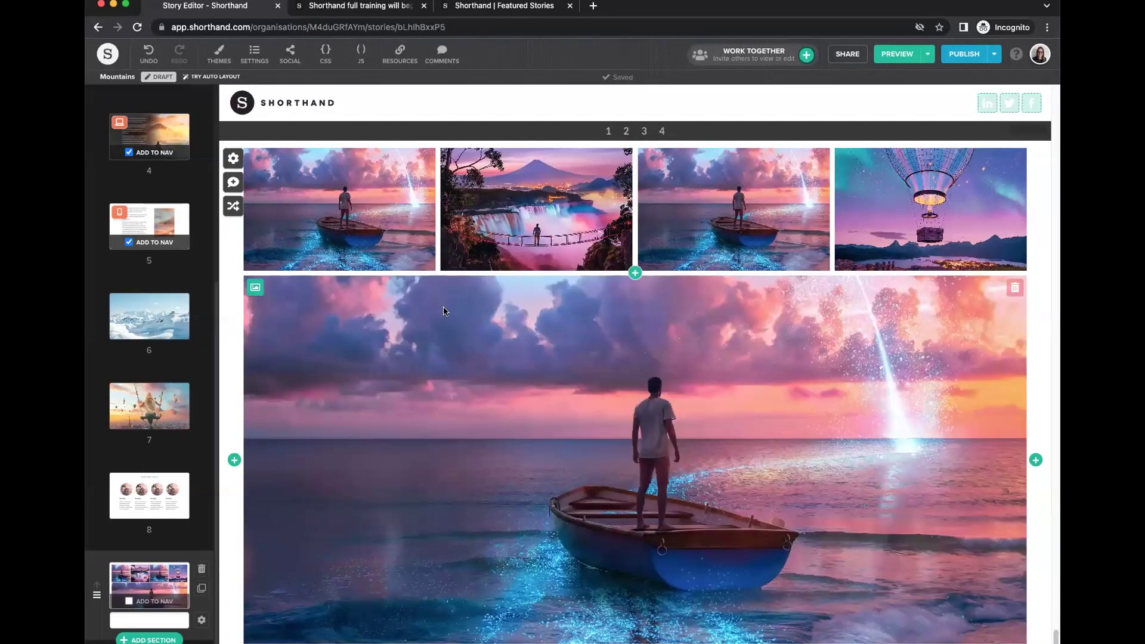
click(254, 164)
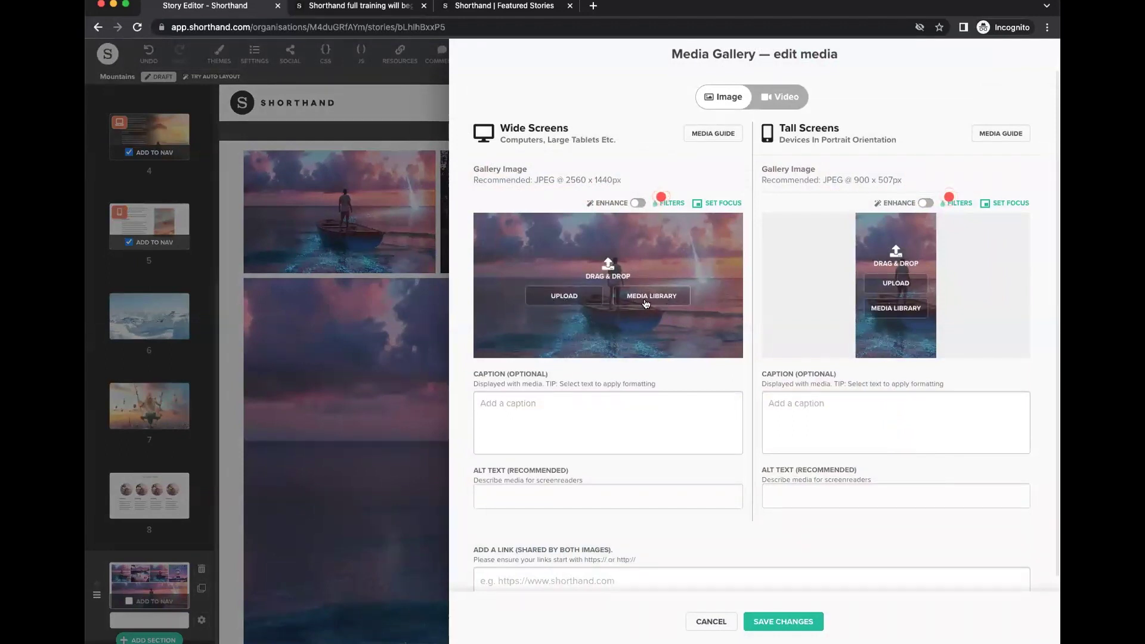
Browse Another Story images in the Media Library, close it unchosen, and save the settings.
click(646, 301)
click(218, 184)
click(221, 225)
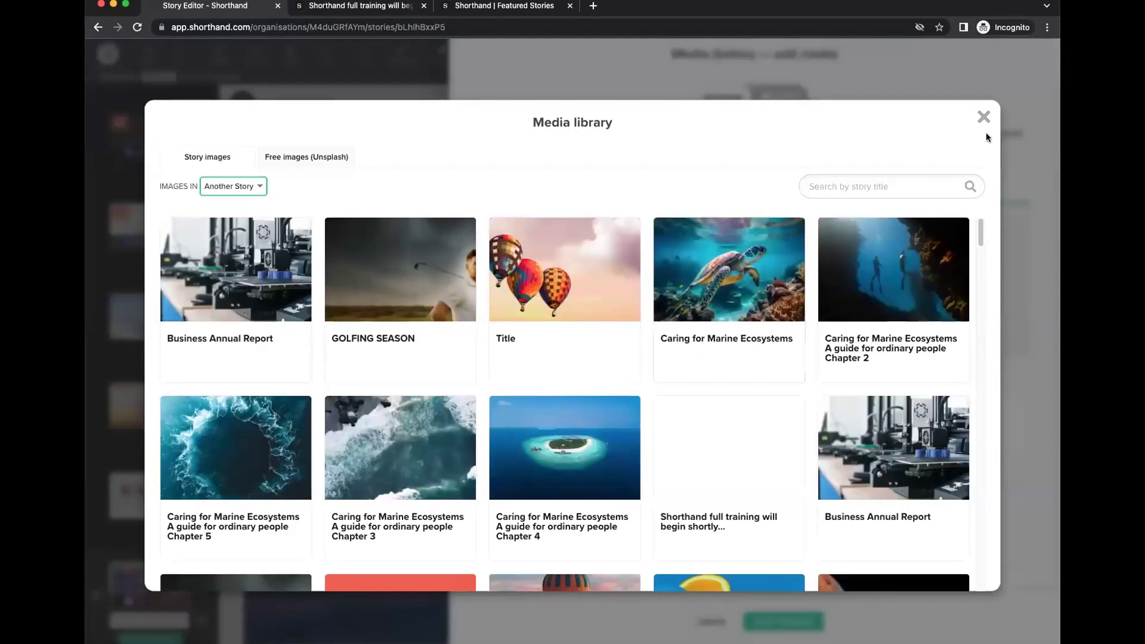
click(983, 117)
click(782, 622)
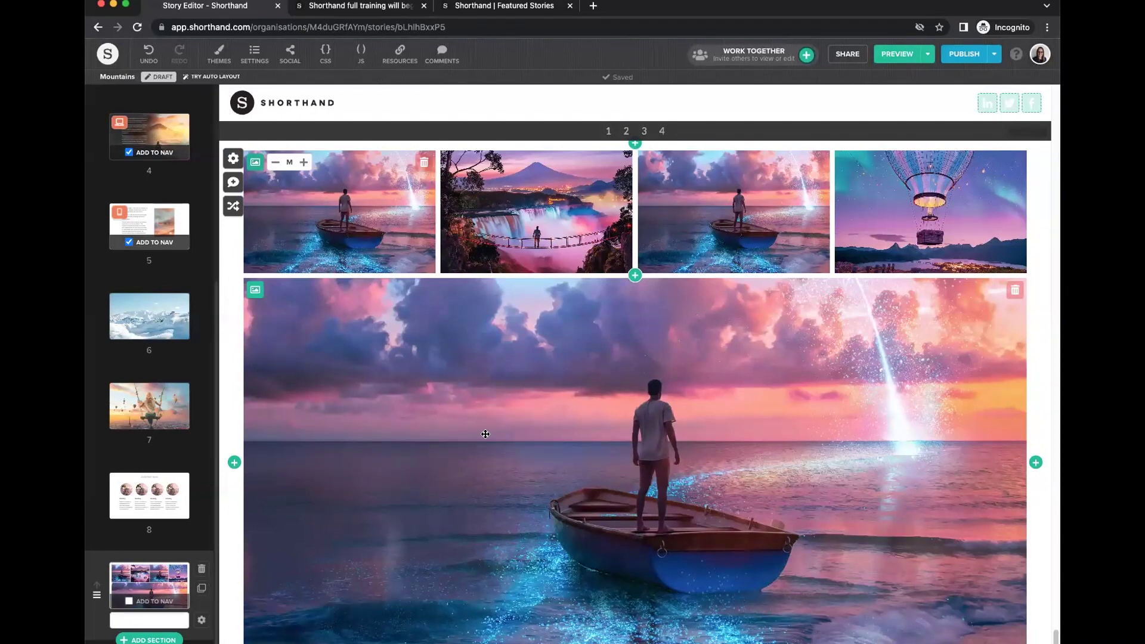
mouse_move(168, 463)
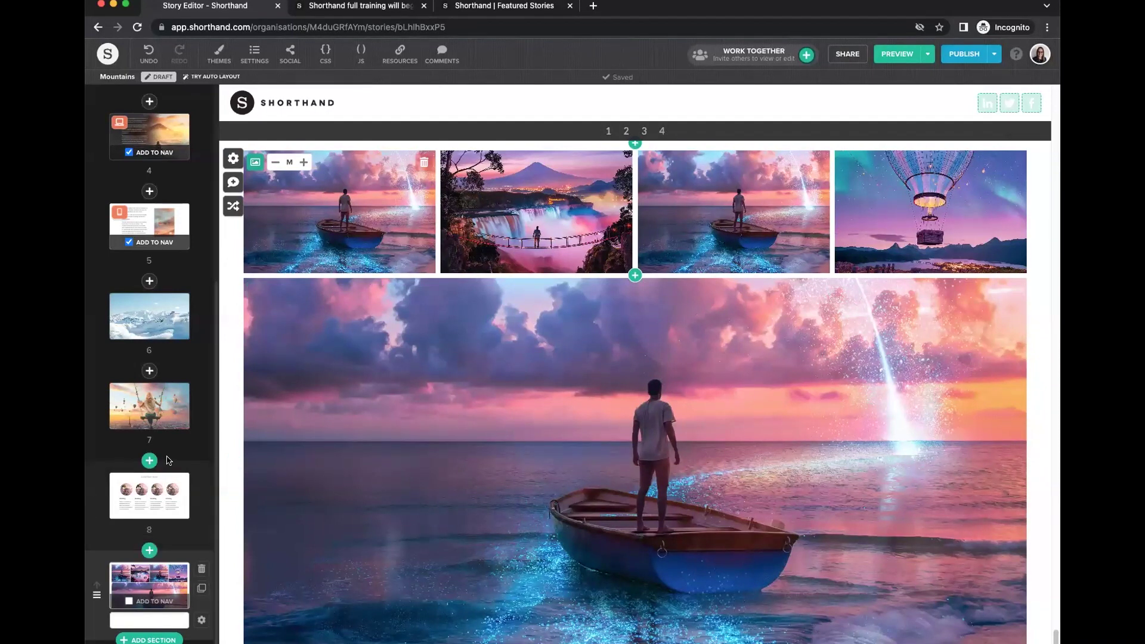
Add a Media section with the hot-air balloon image, viewing the Video and Rich Embed options before saving.
click(149, 550)
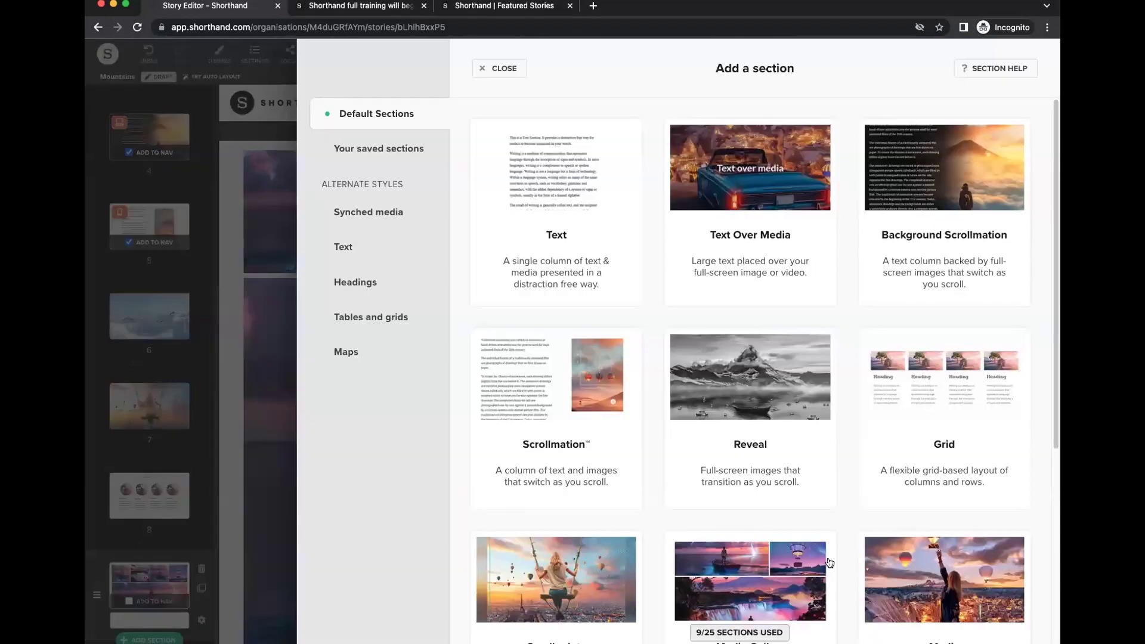
scroll(829, 454, down, 5)
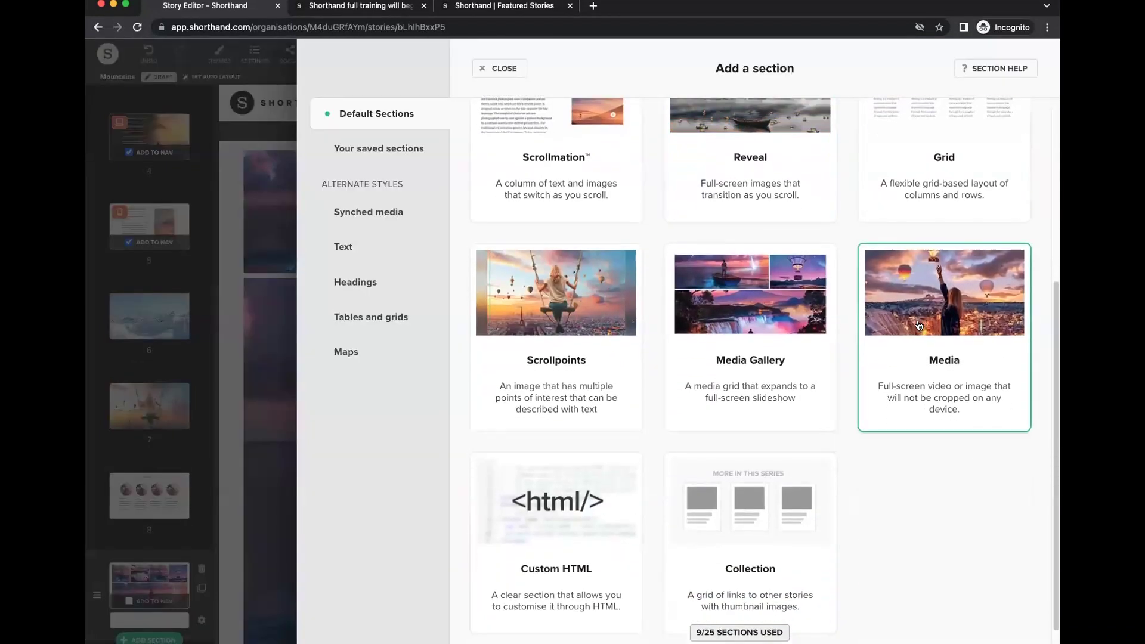
click(912, 400)
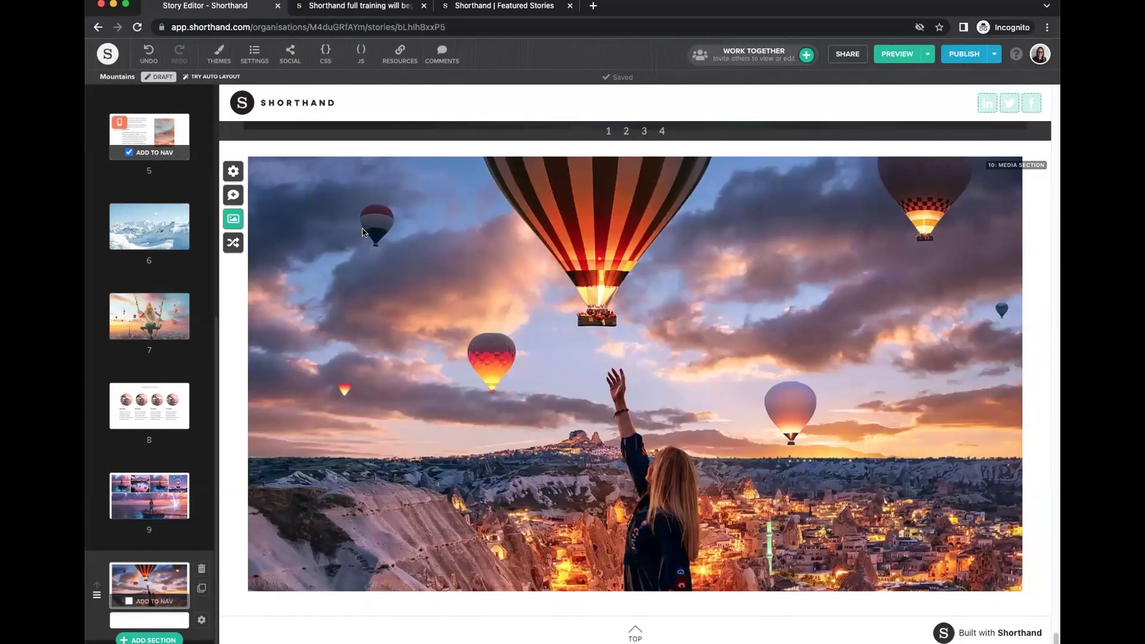
click(234, 220)
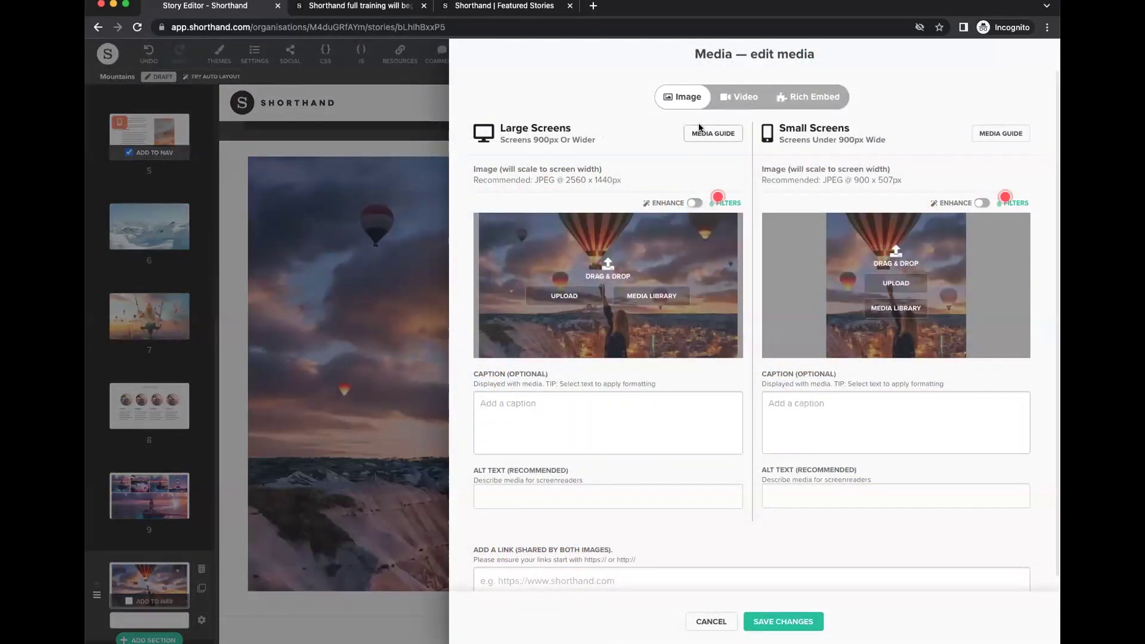
click(740, 97)
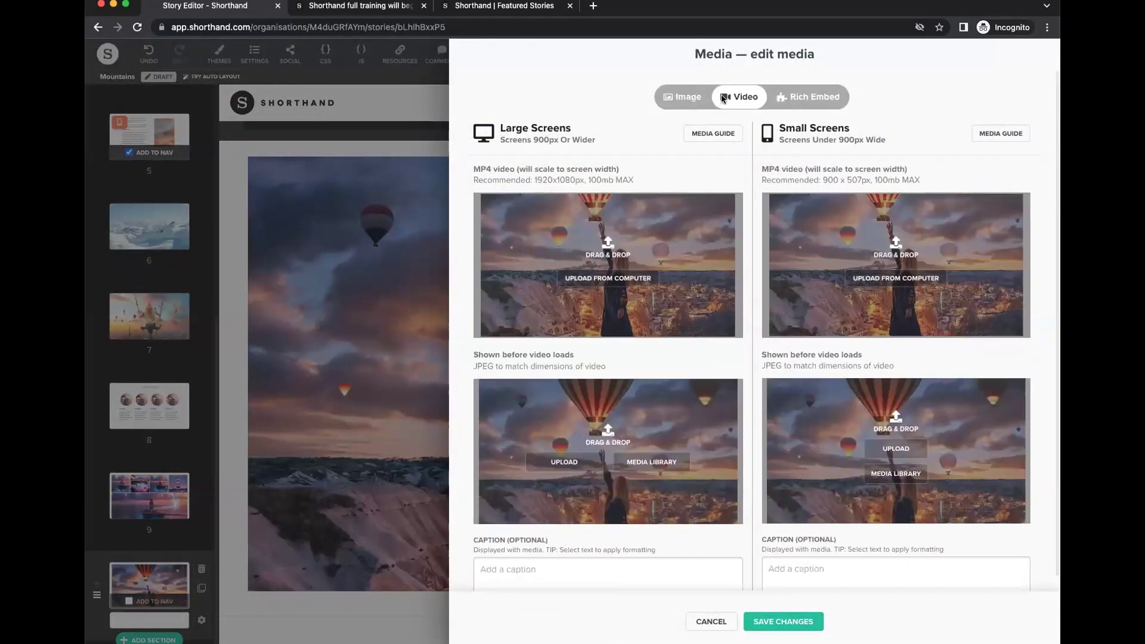
click(804, 97)
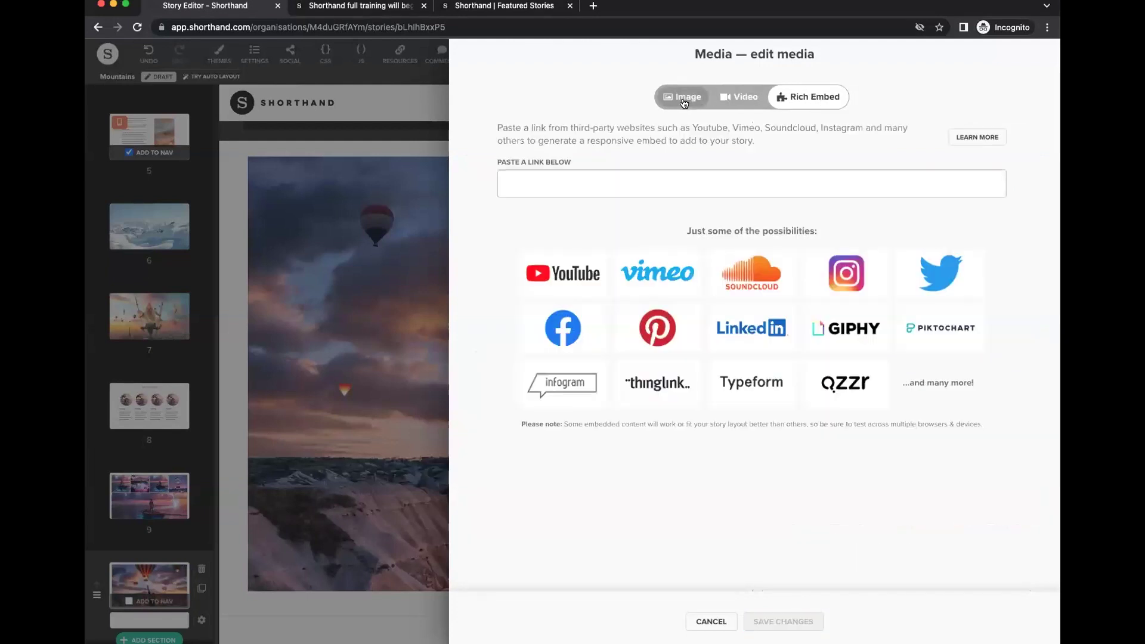
click(683, 97)
click(770, 622)
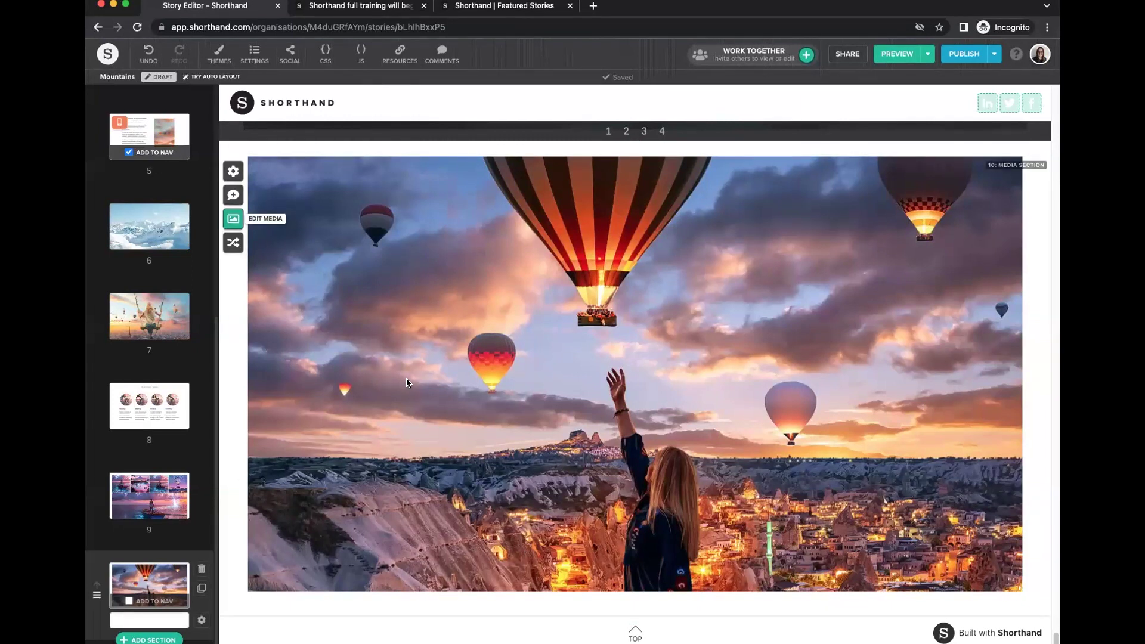
Jump through sections 6 and 4 back to the opening Mountains section, then preview.
scroll(553, 413, up, 2)
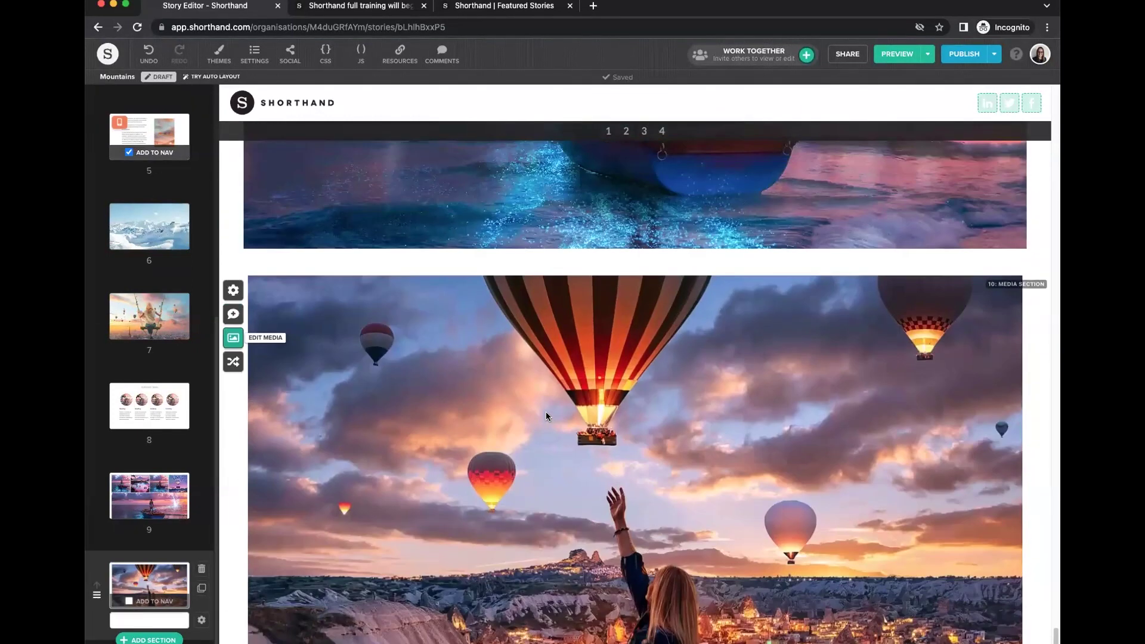
click(141, 233)
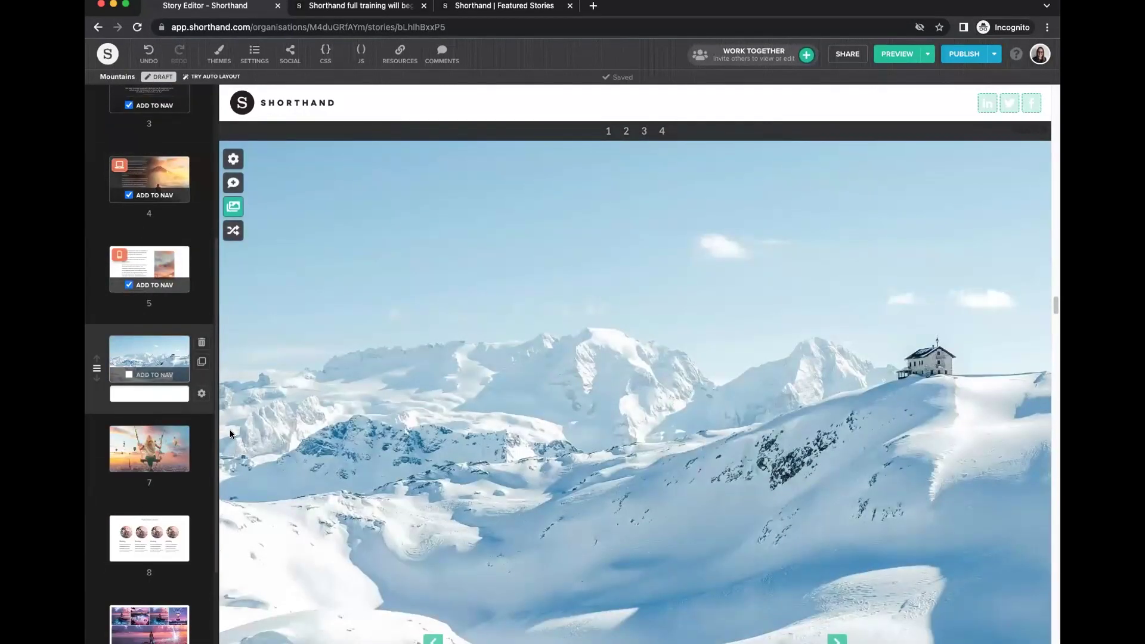
click(159, 179)
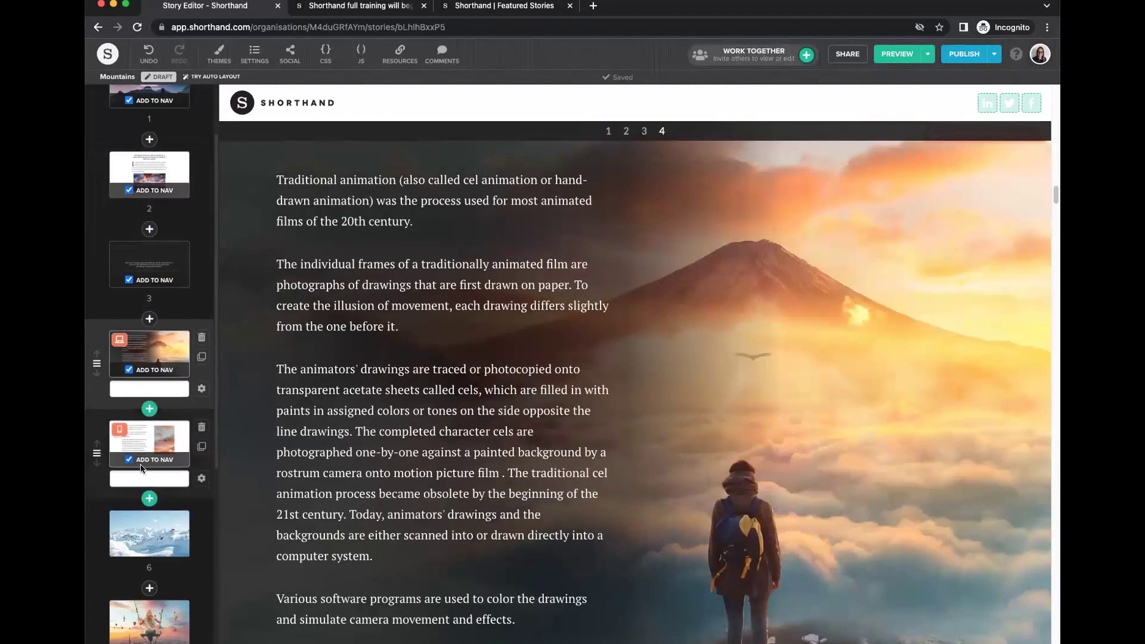
click(113, 260)
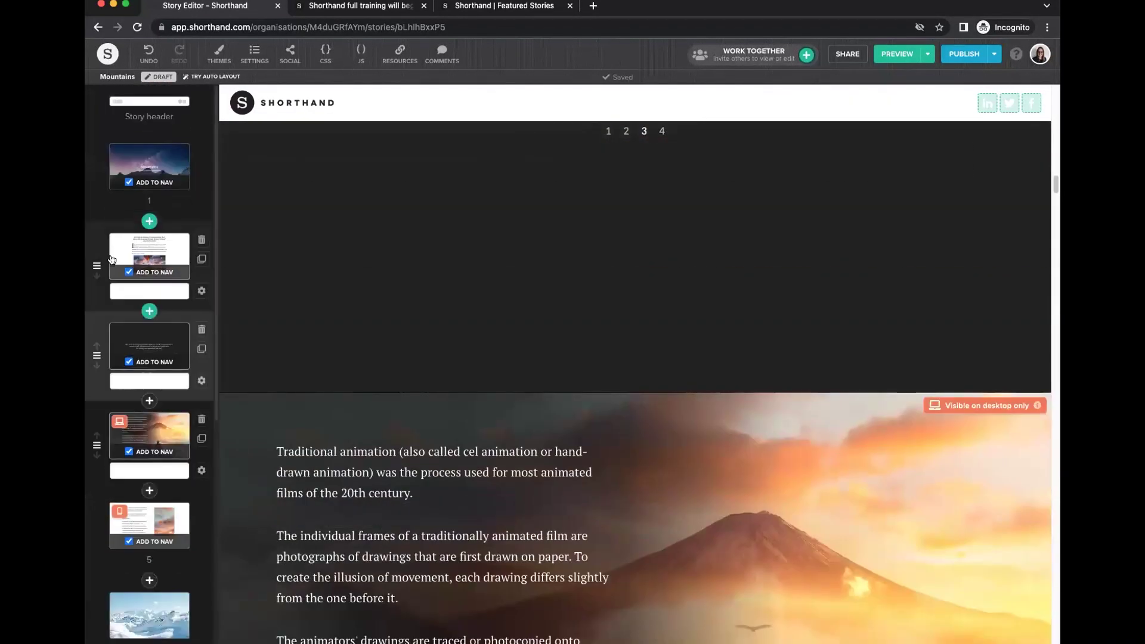
scroll(358, 477, down, 2)
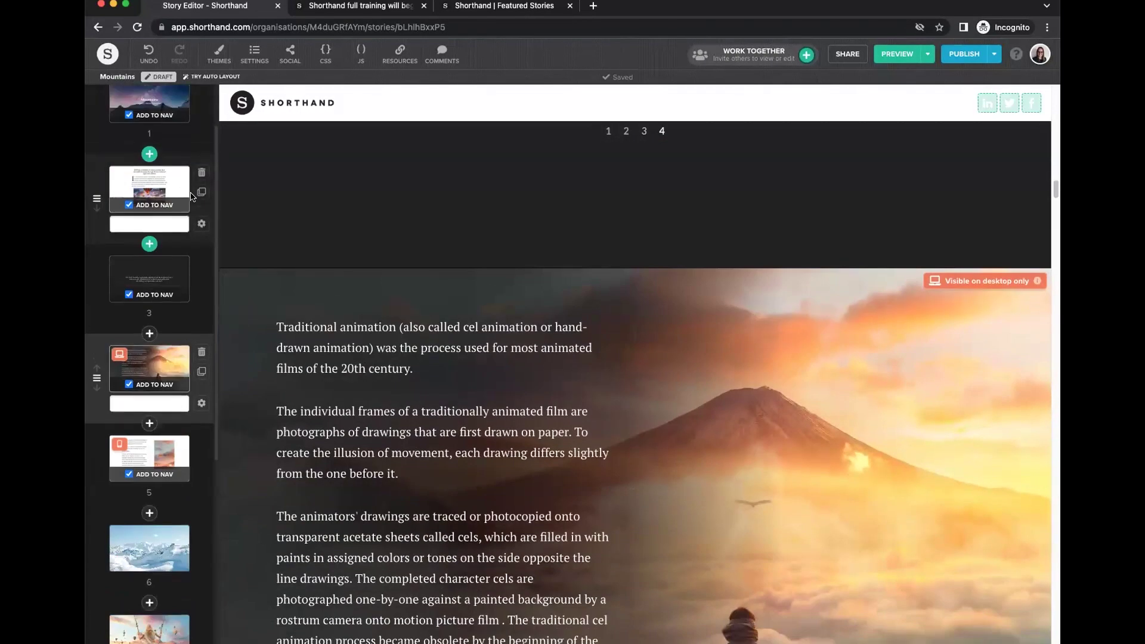
click(149, 102)
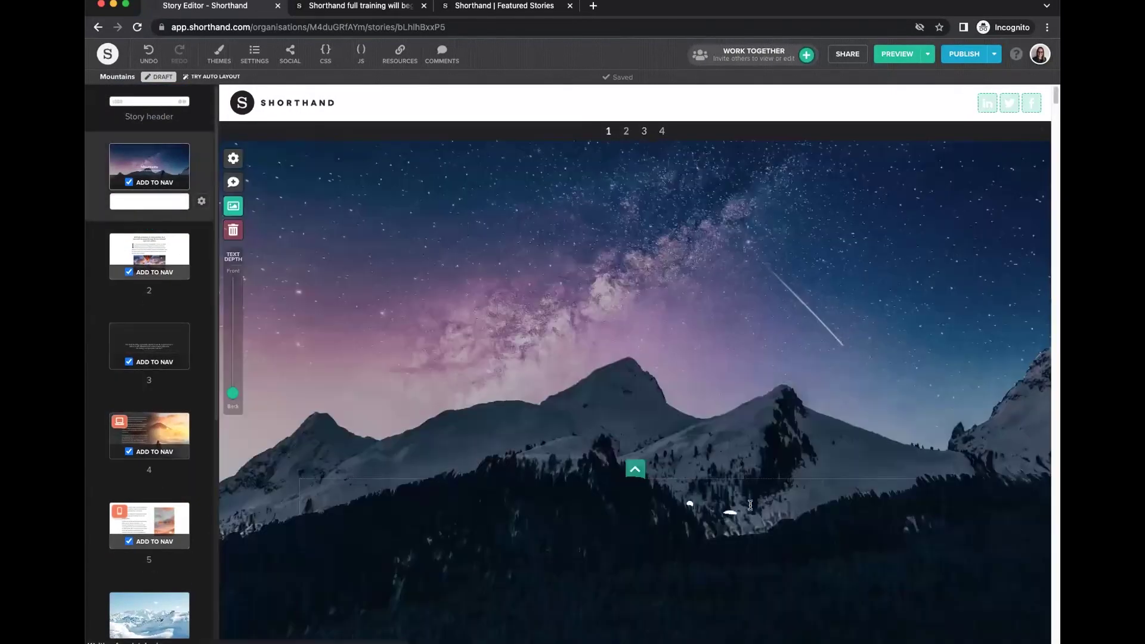
click(895, 54)
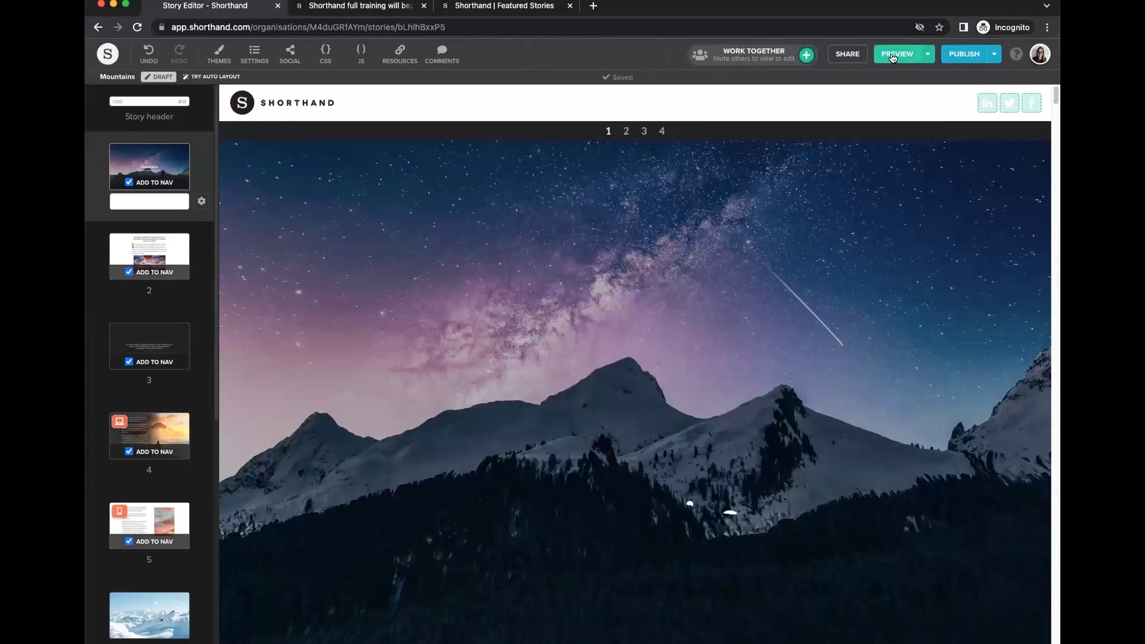
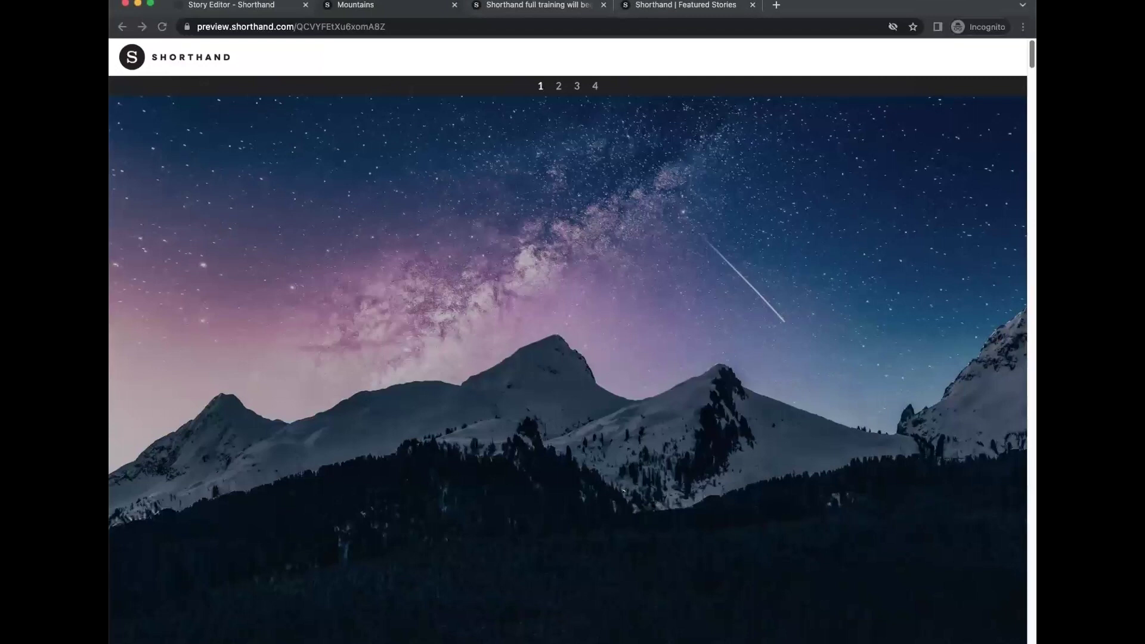
Scroll the Mountains preview to the end, then return to the editor at the hot-air balloon section 10.
scroll(568, 477, down, 3)
scroll(948, 538, up, 3)
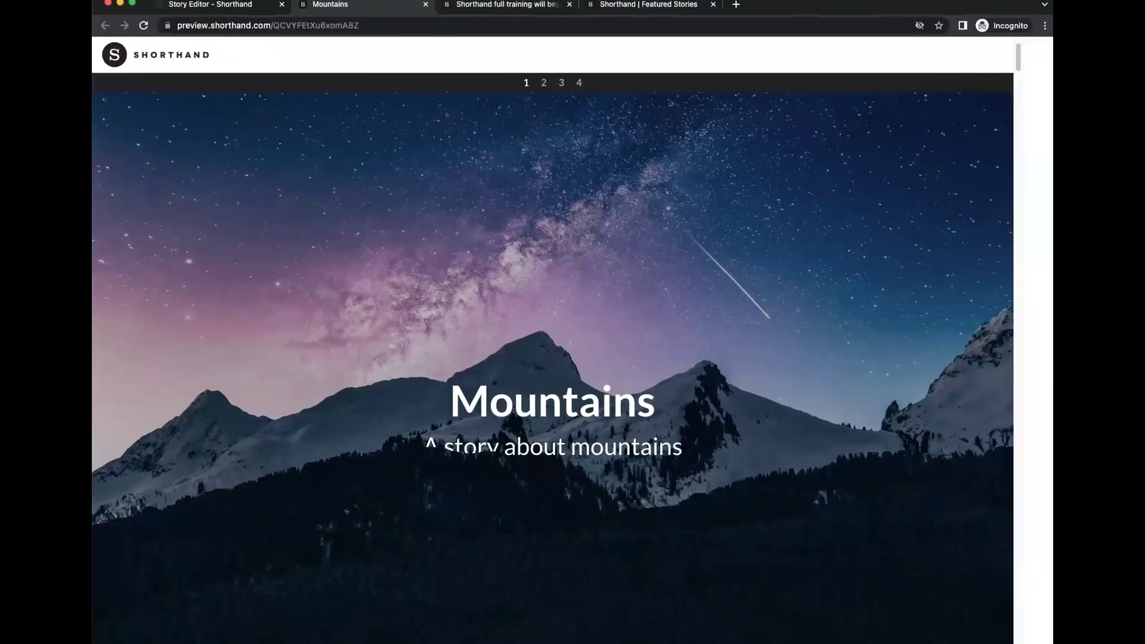
click(270, 14)
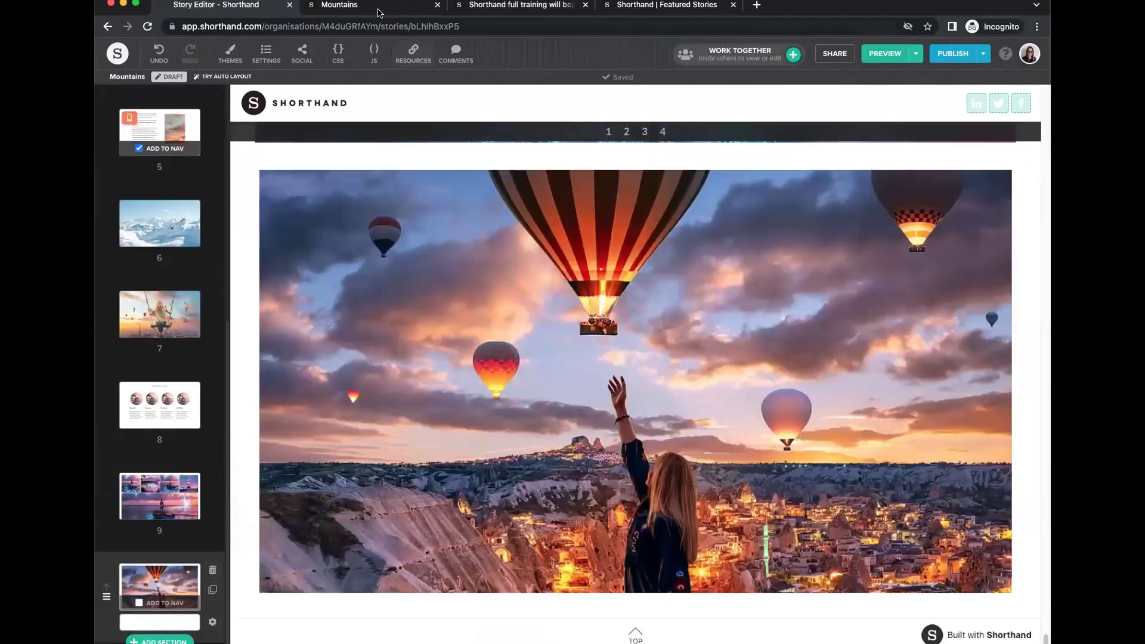
click(377, 10)
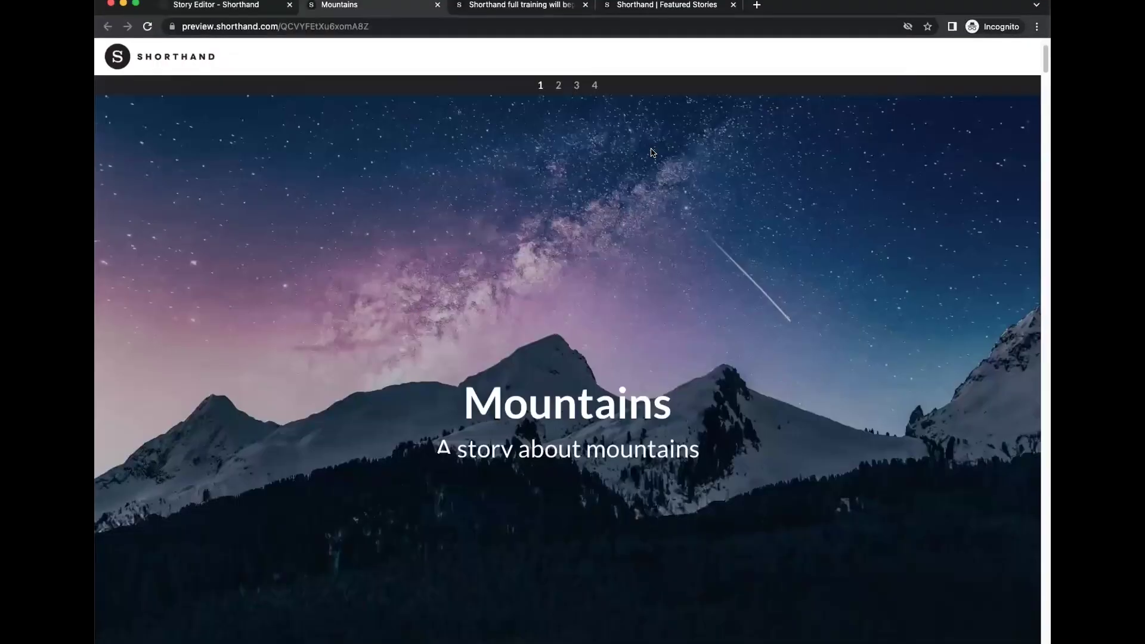
scroll(1043, 259, down, 20)
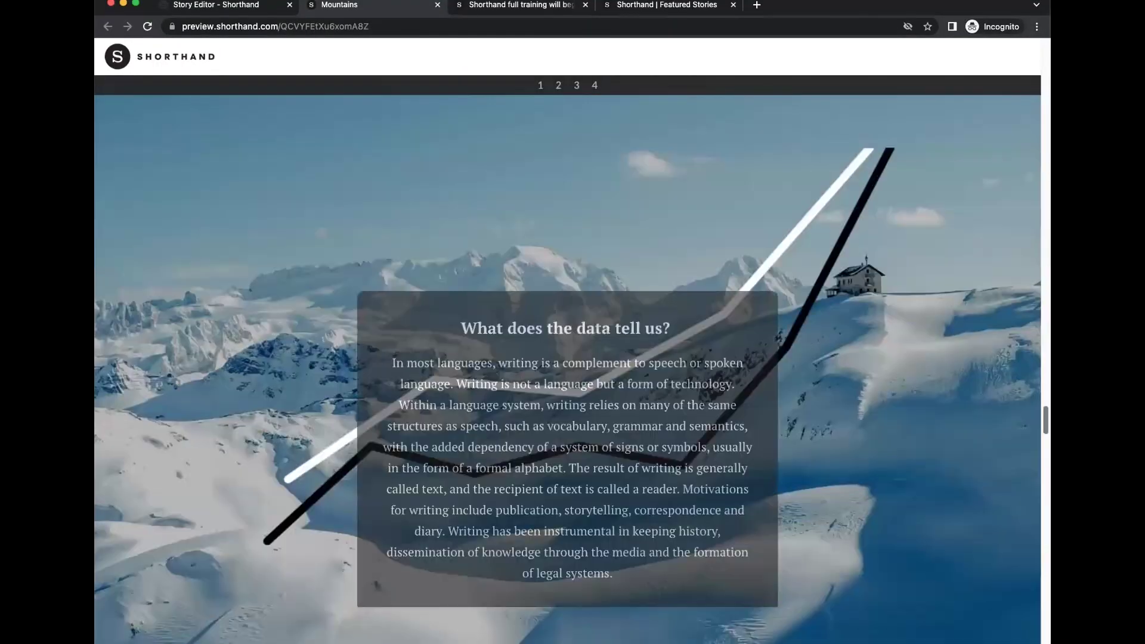
scroll(567, 358, down, 5)
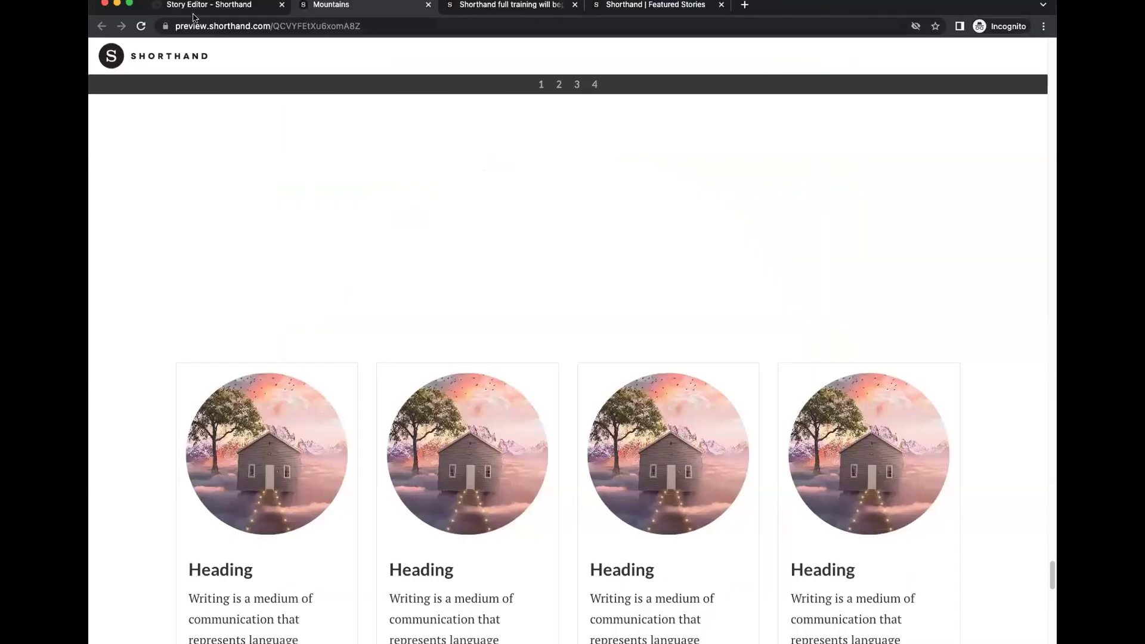
click(188, 12)
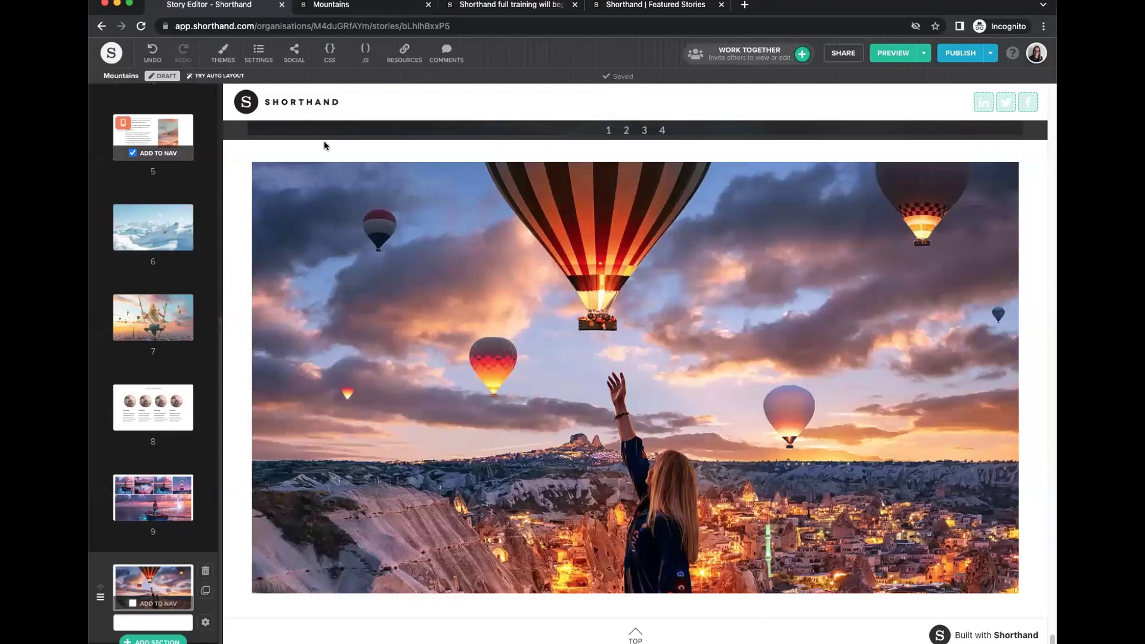
Jump to section 6 and scroll to see the white route line climbing the snowy mountain.
mouse_move(255, 206)
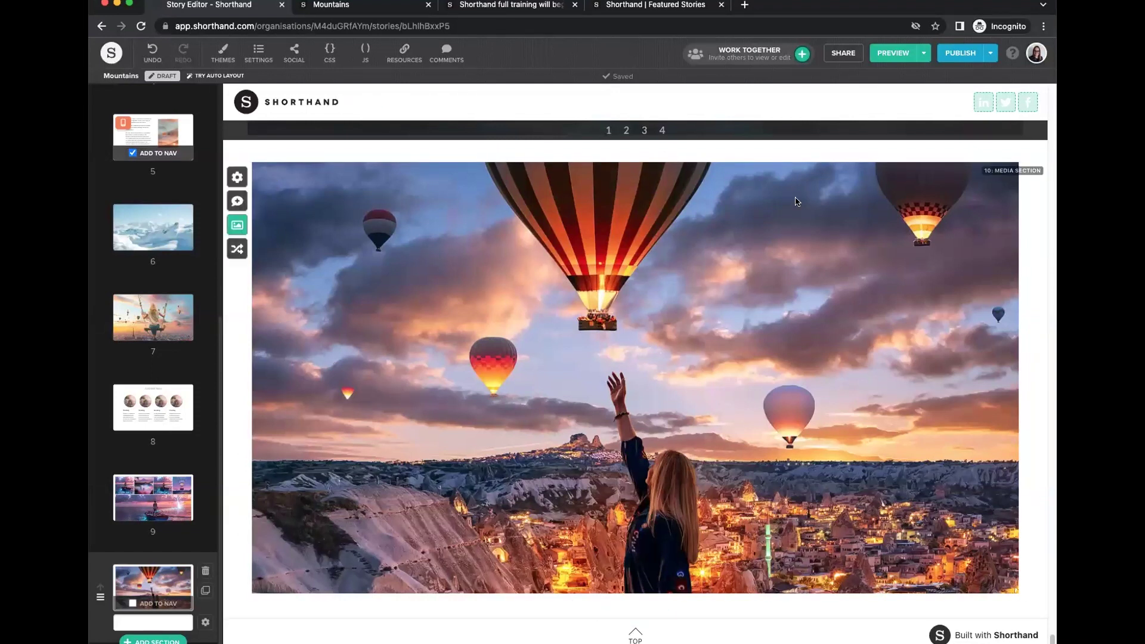
click(165, 222)
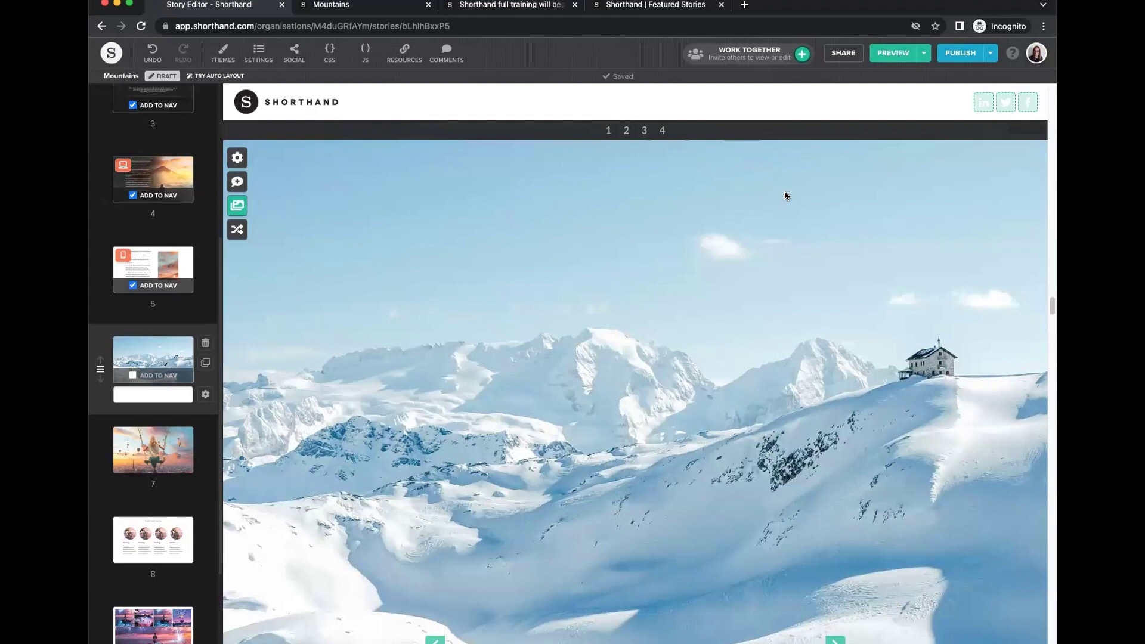
scroll(775, 244, down, 2)
scroll(793, 303, down, 3)
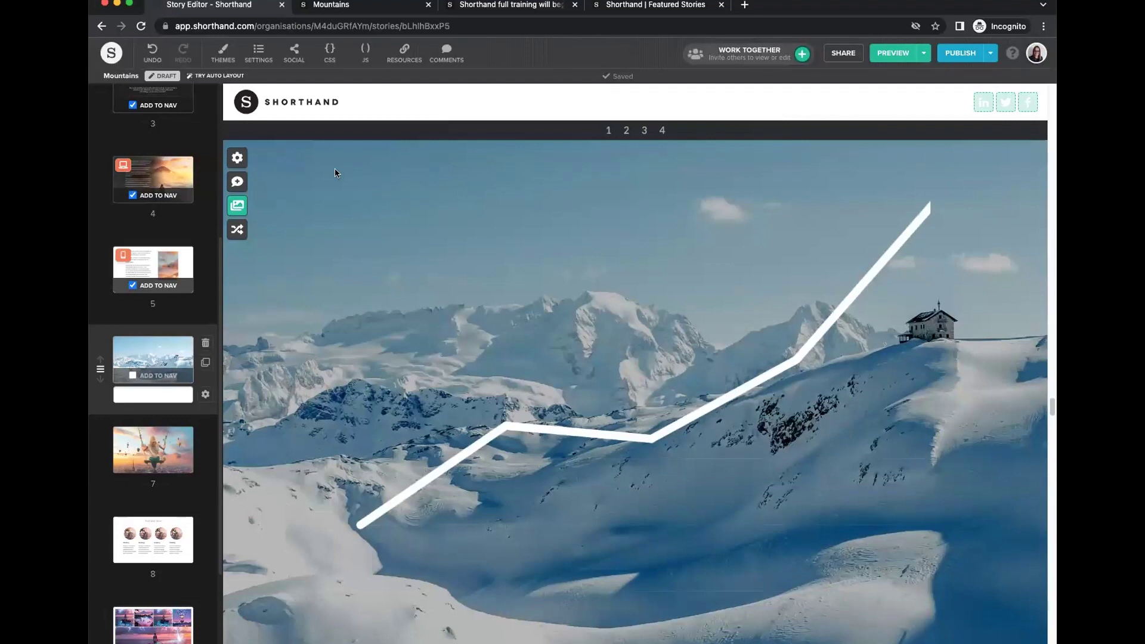
click(1012, 52)
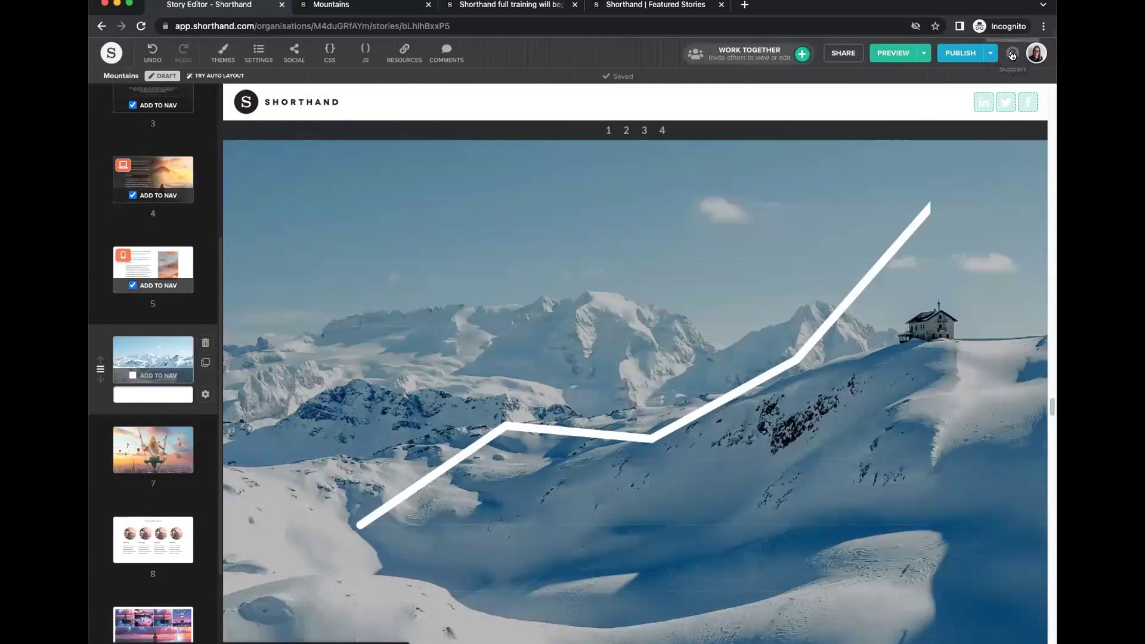
drag(862, 98, 772, 102)
text(safe area)
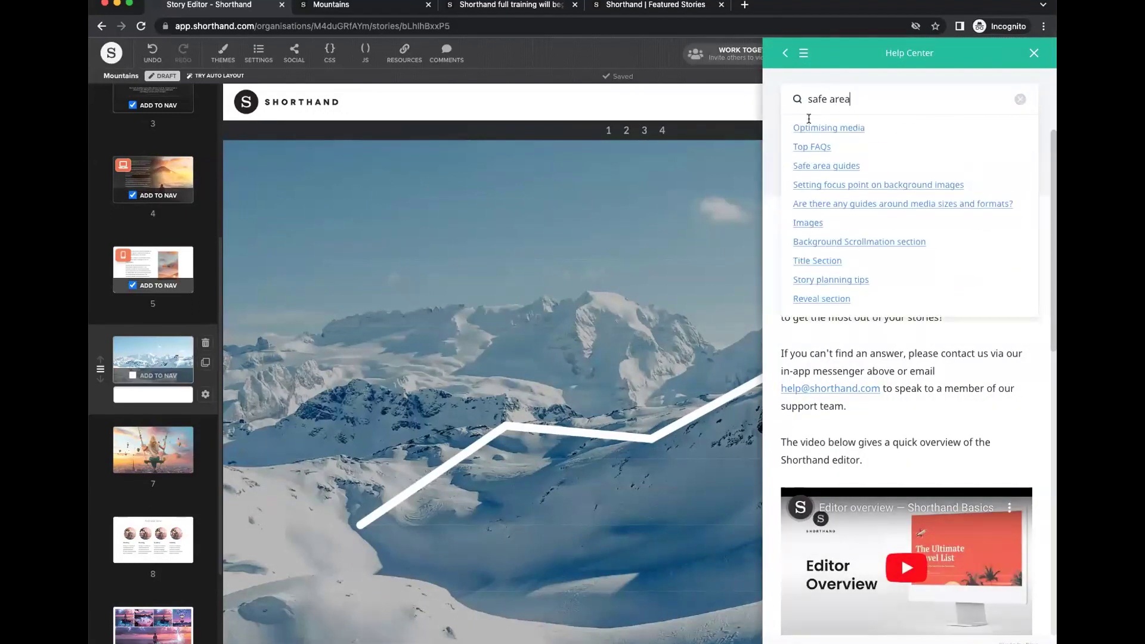
click(817, 165)
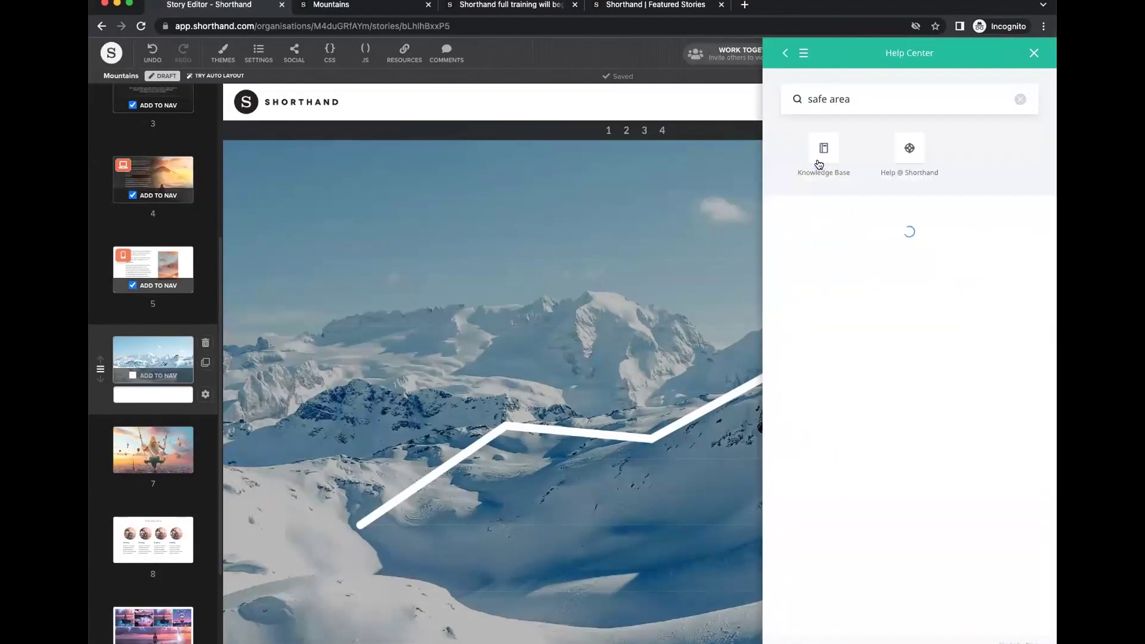
scroll(963, 296, down, 10)
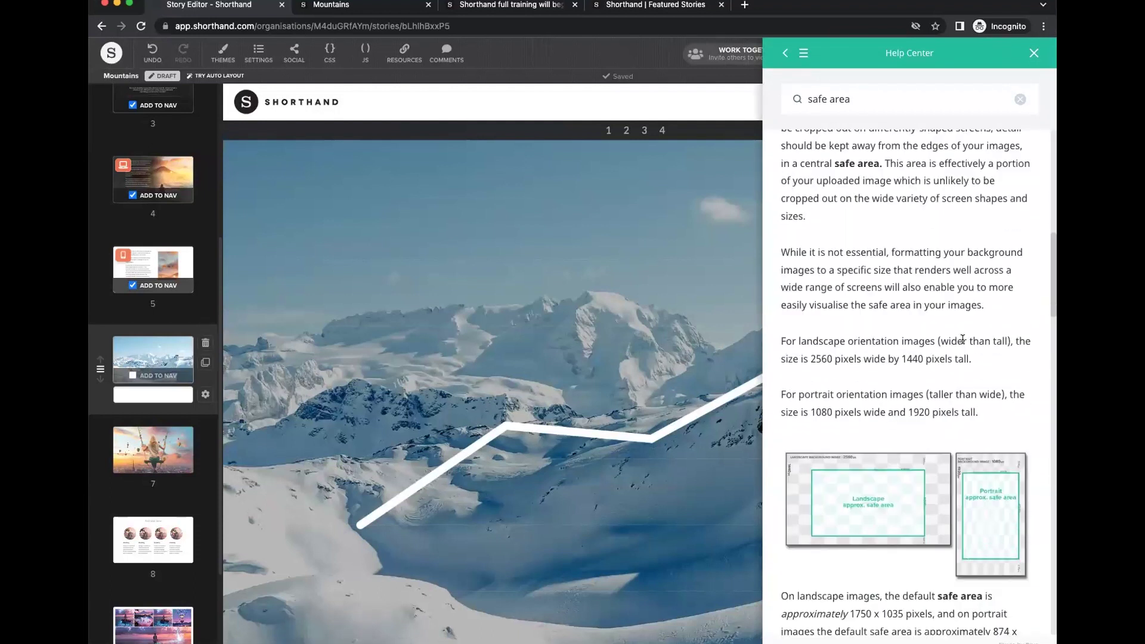
scroll(972, 331, down, 4)
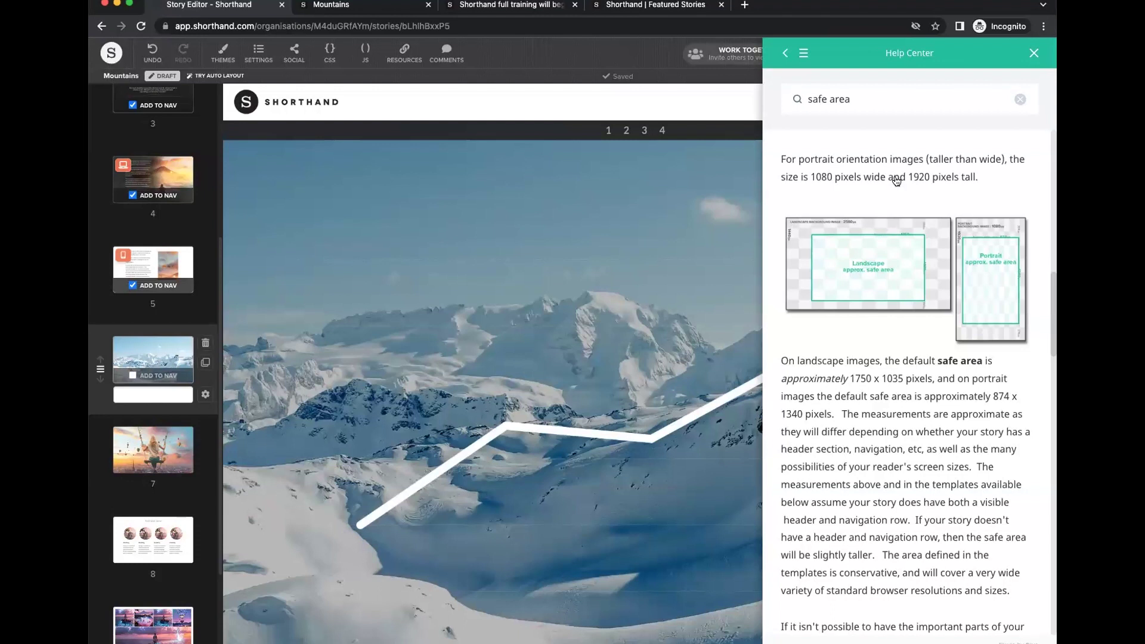
click(1035, 54)
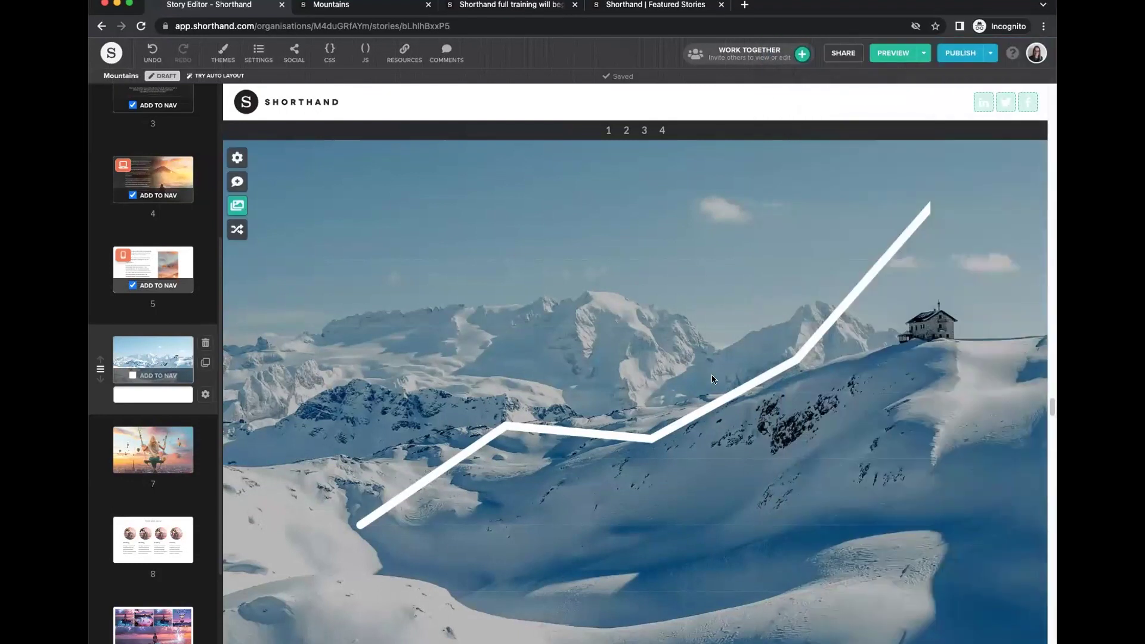
Go from section 7 back to section 1, the starry-night Mountains title section.
scroll(163, 345, down, 3)
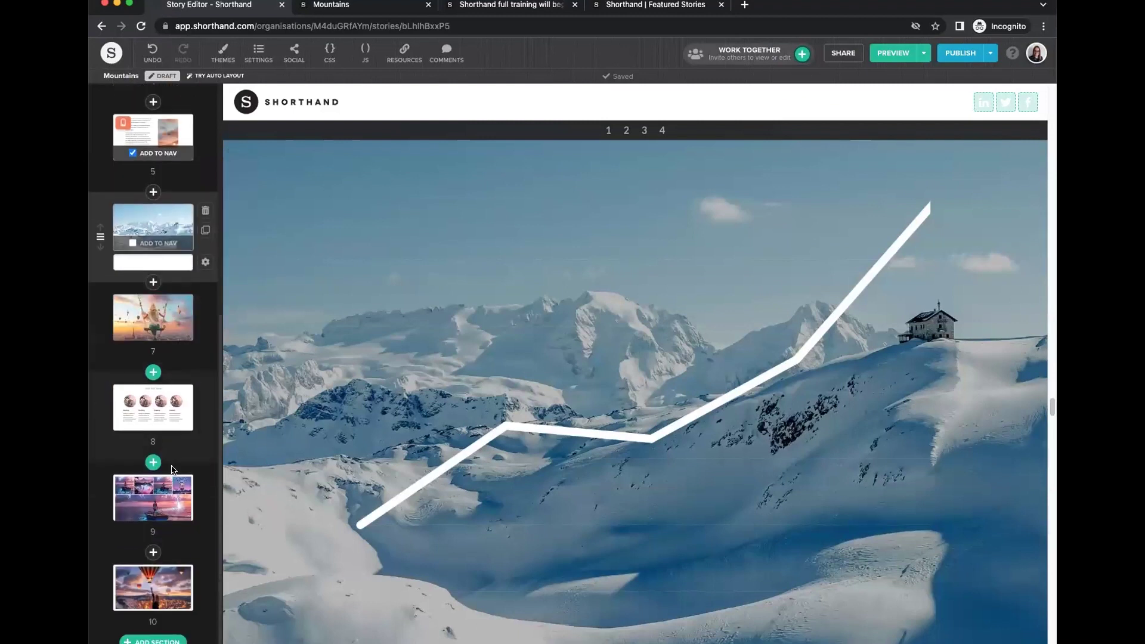
click(163, 344)
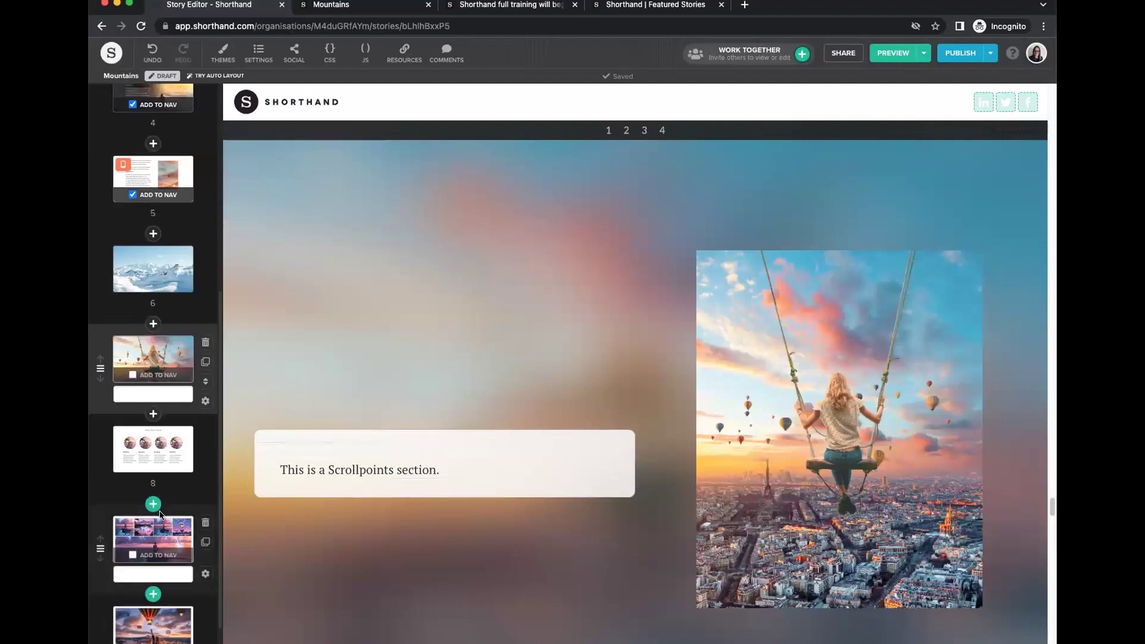
scroll(170, 306, up, 5)
click(154, 162)
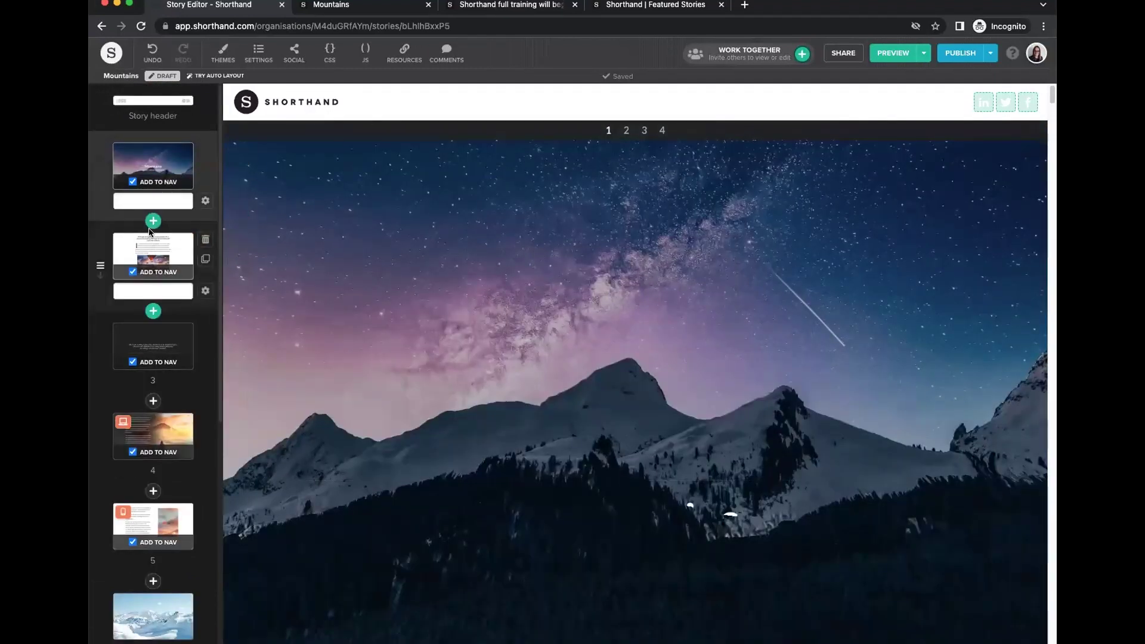
mouse_move(152, 225)
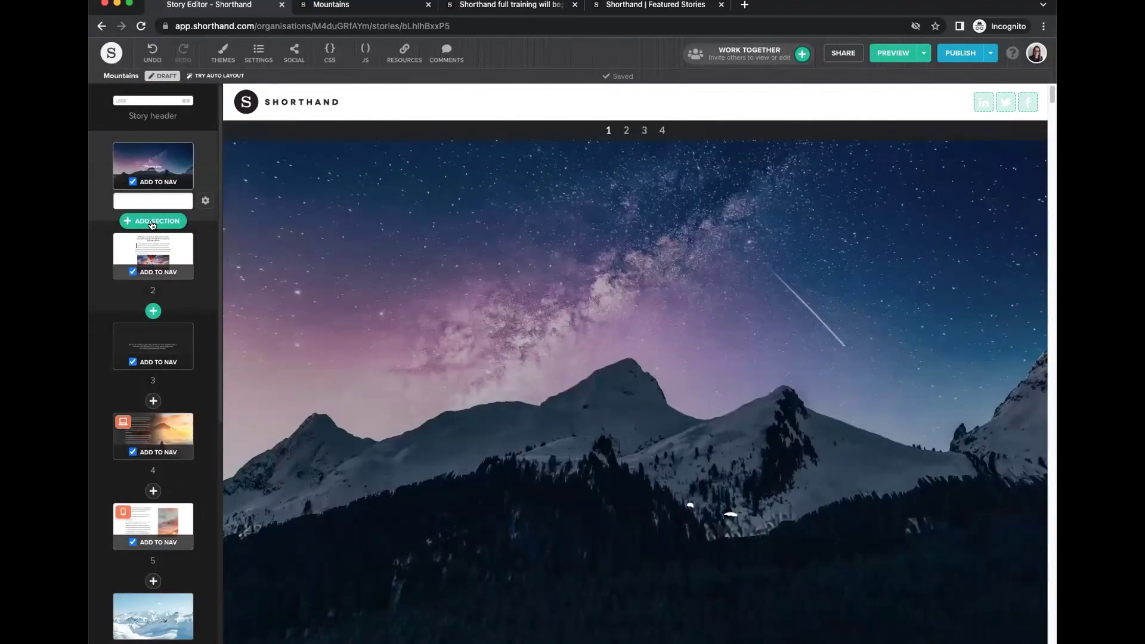
Insert a synched-media Reveal section with light text blocks after the title section.
click(152, 223)
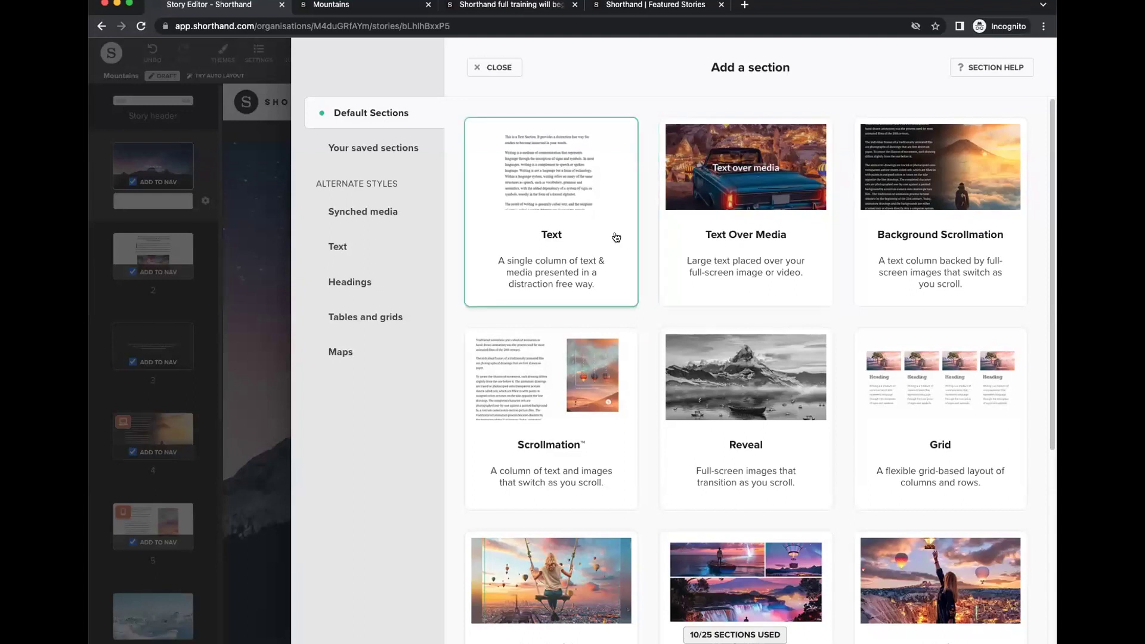
click(361, 214)
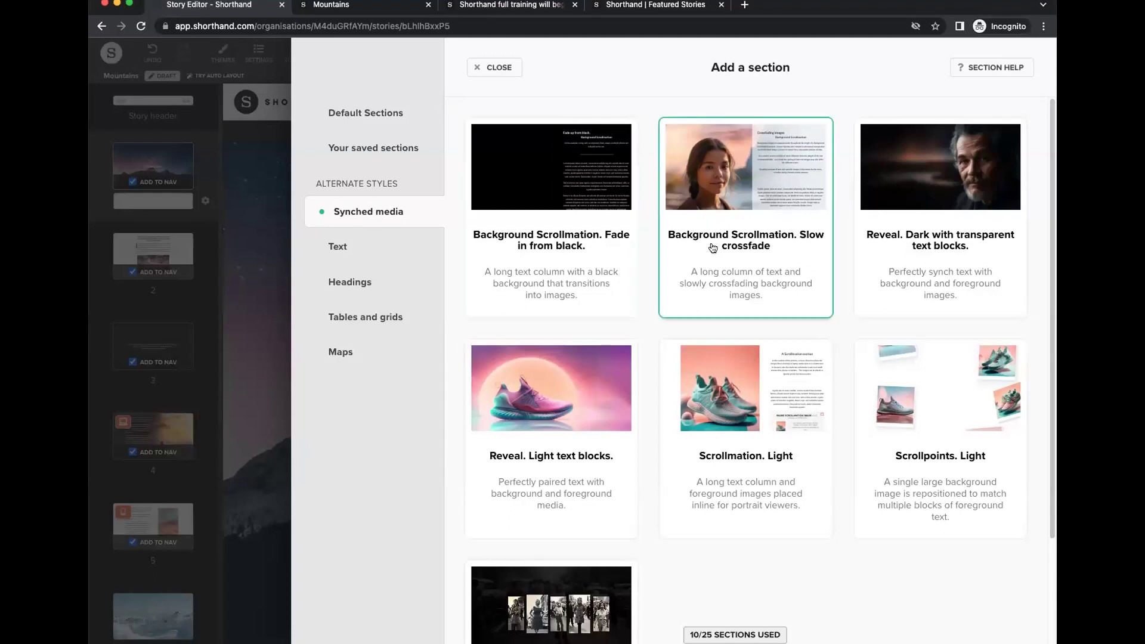
scroll(594, 526, down, 1)
scroll(594, 529, down, 4)
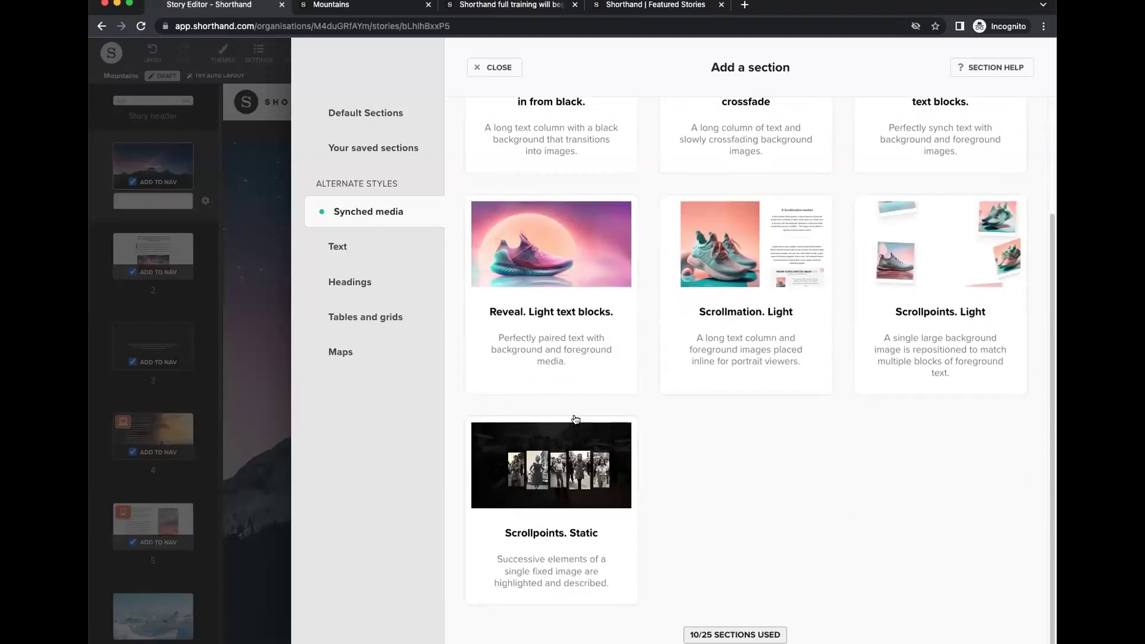
scroll(614, 356, up, 5)
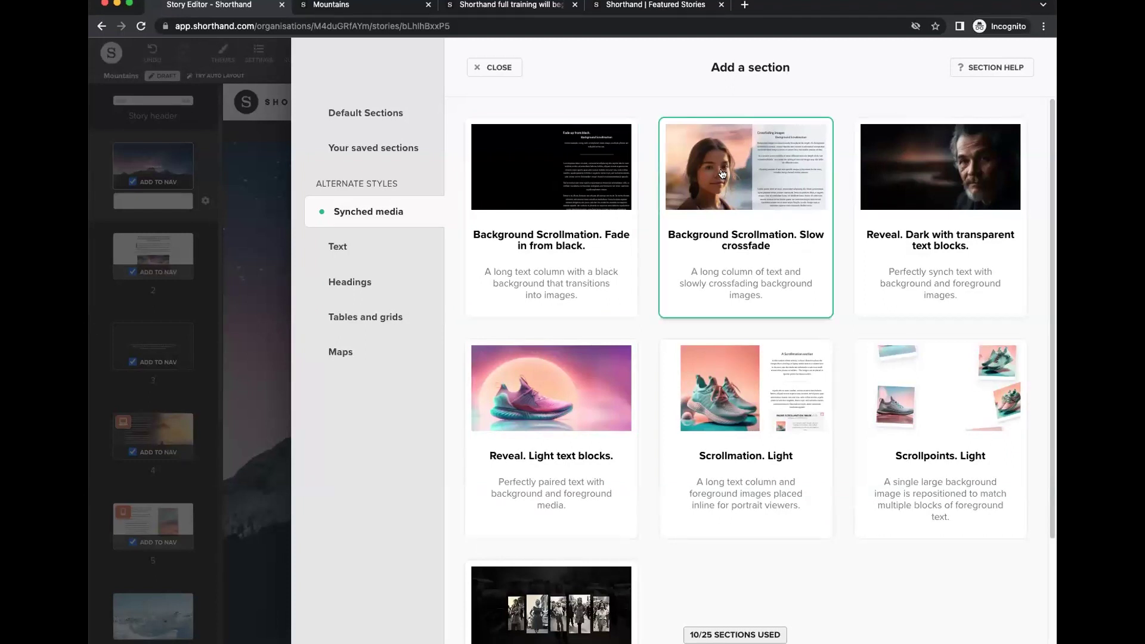
click(520, 396)
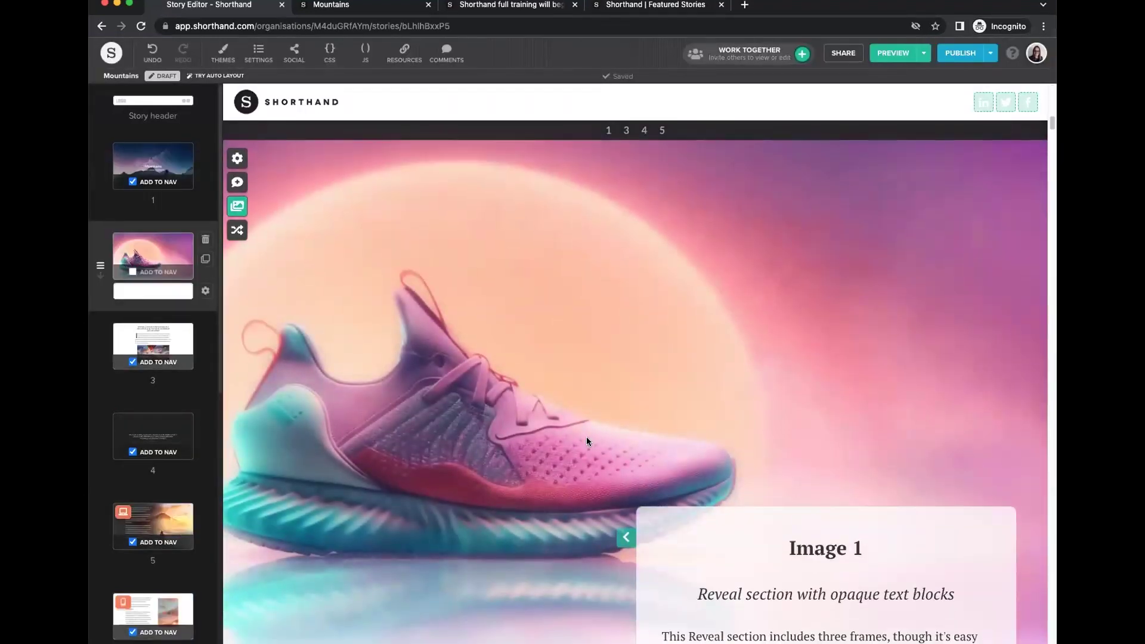
Scroll through the new pink sneaker Reveal section, then delete it.
scroll(585, 436, down, 10)
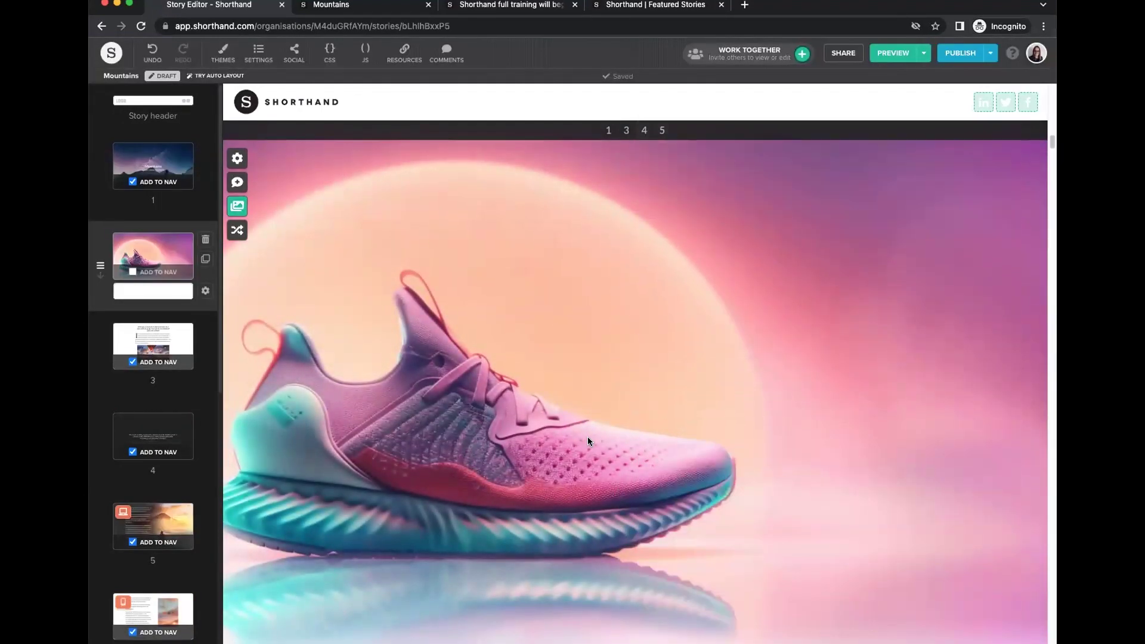
scroll(588, 437, down, 5)
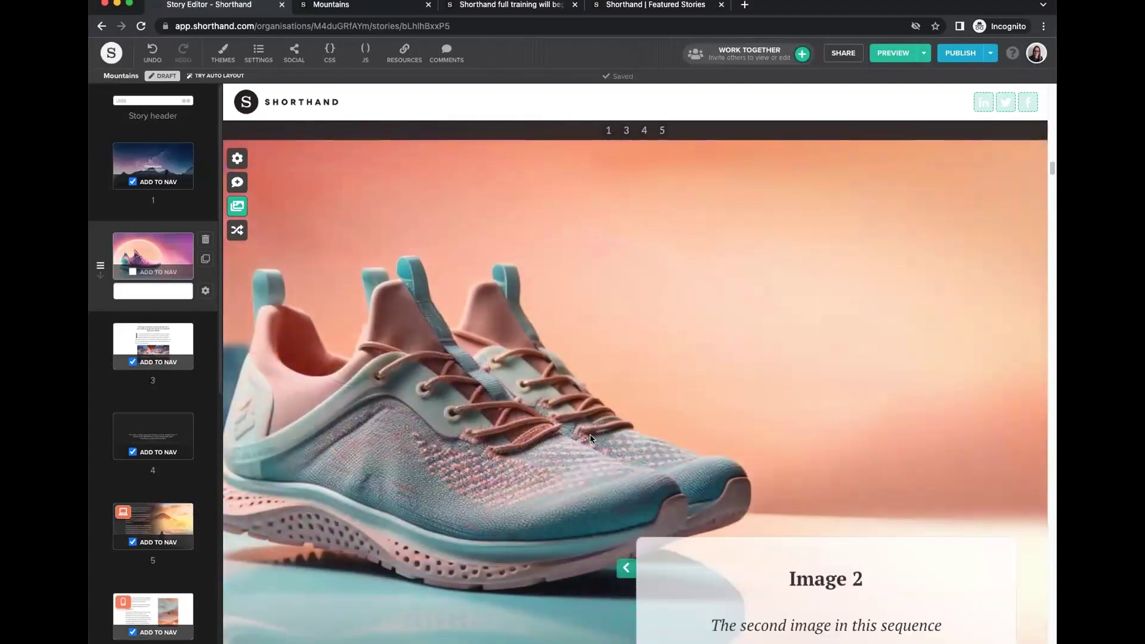
scroll(589, 434, down, 3)
scroll(590, 436, down, 5)
scroll(590, 436, down, 5)
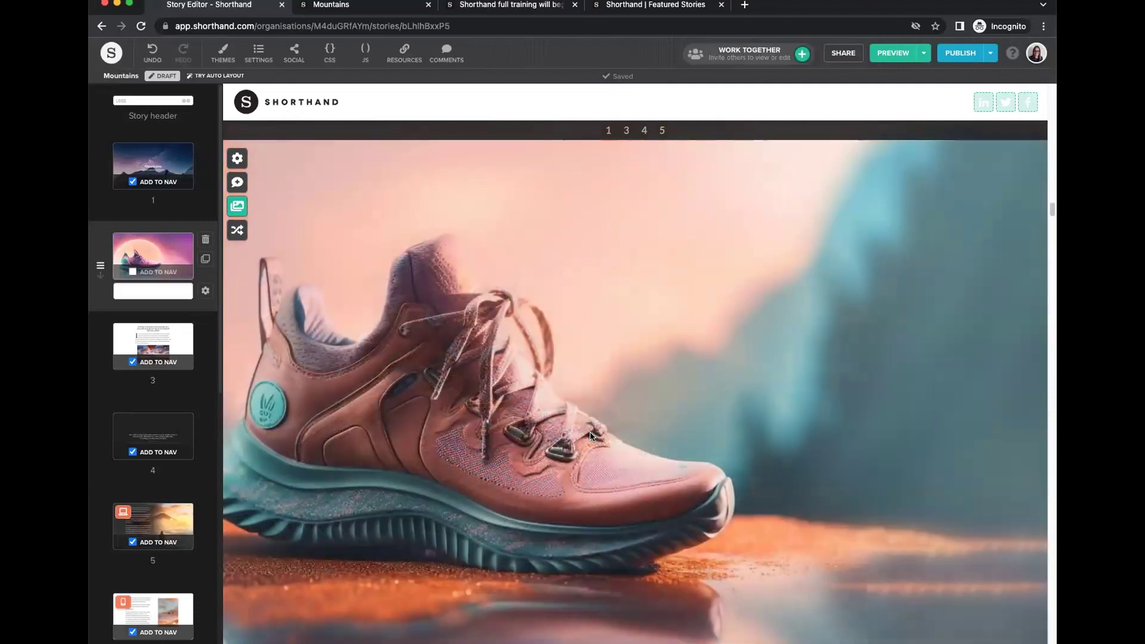
scroll(590, 436, down, 5)
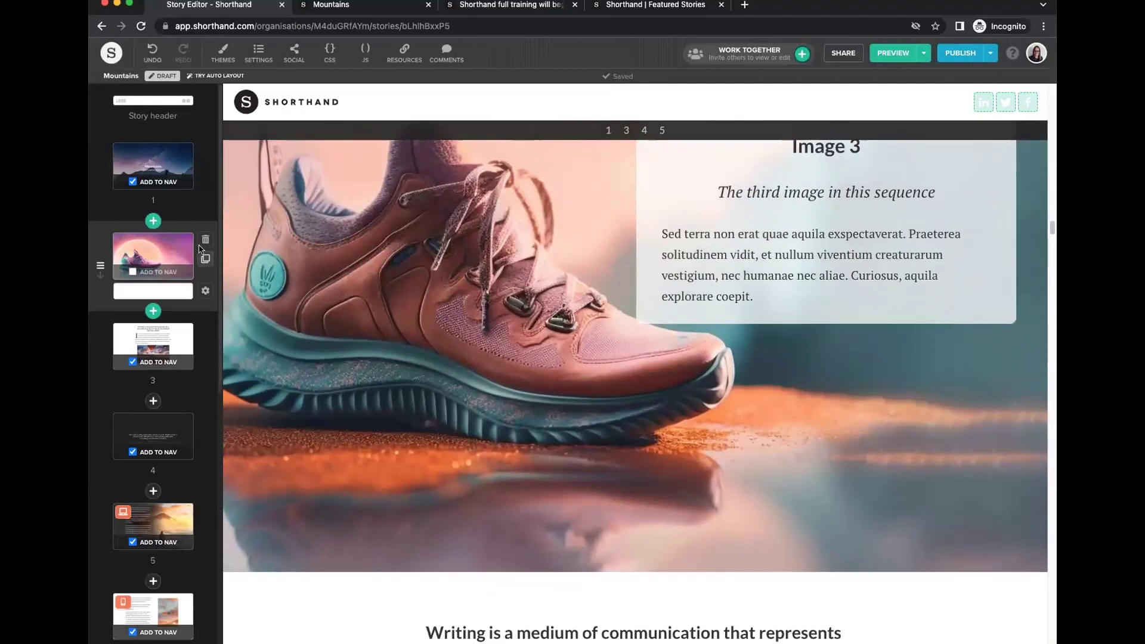
click(205, 239)
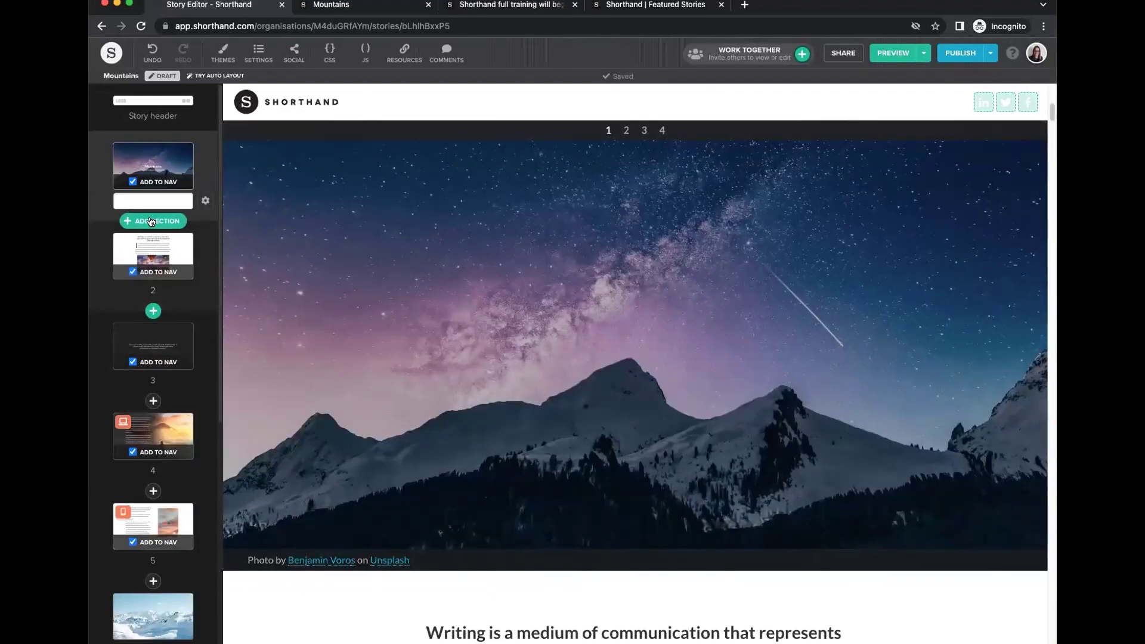
click(151, 221)
click(335, 247)
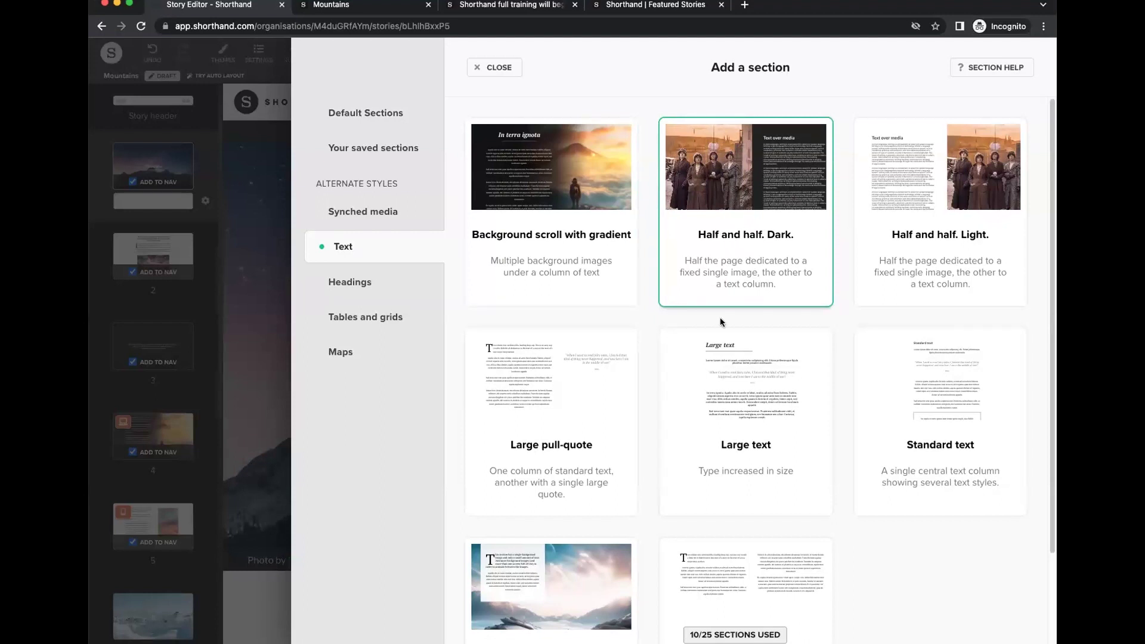
scroll(703, 382, down, 2)
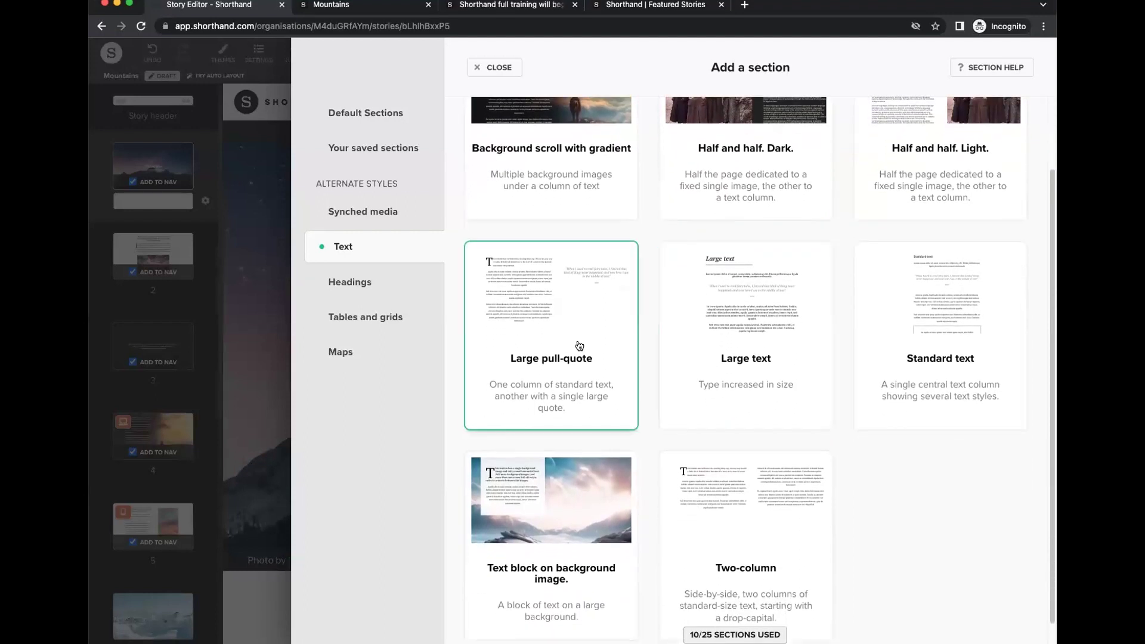
scroll(636, 365, down, 1)
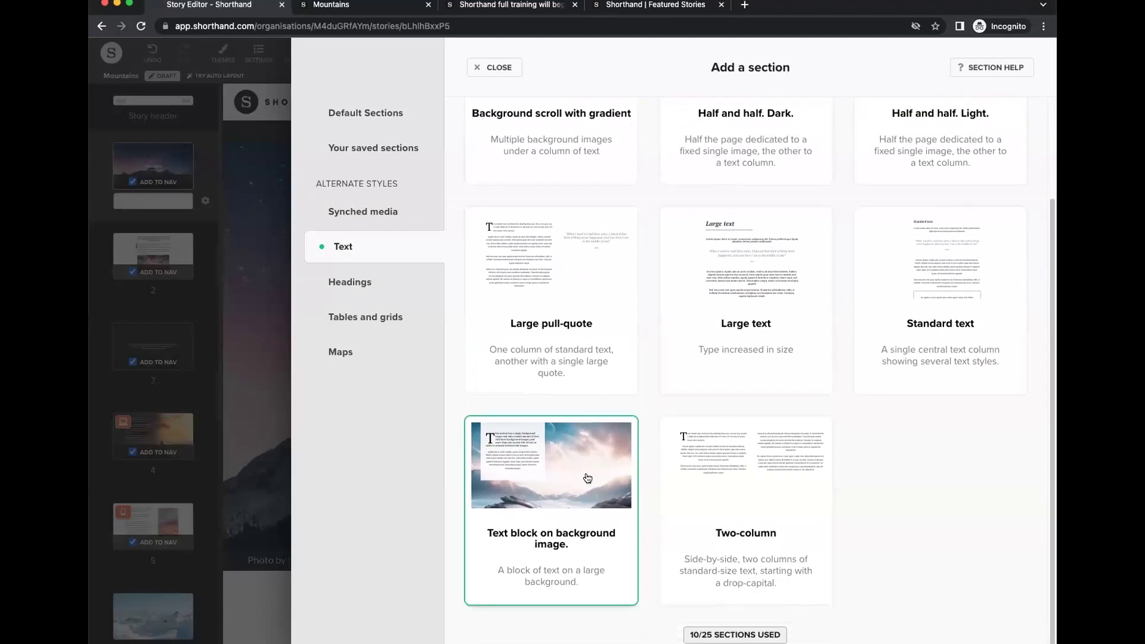
click(588, 478)
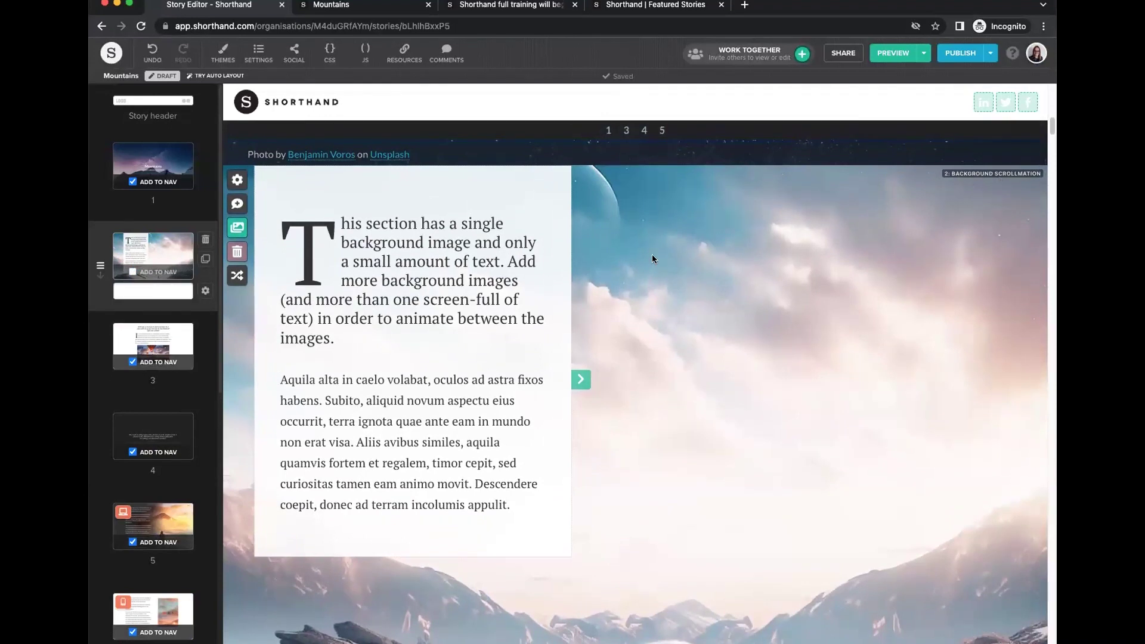
scroll(740, 475, down, 3)
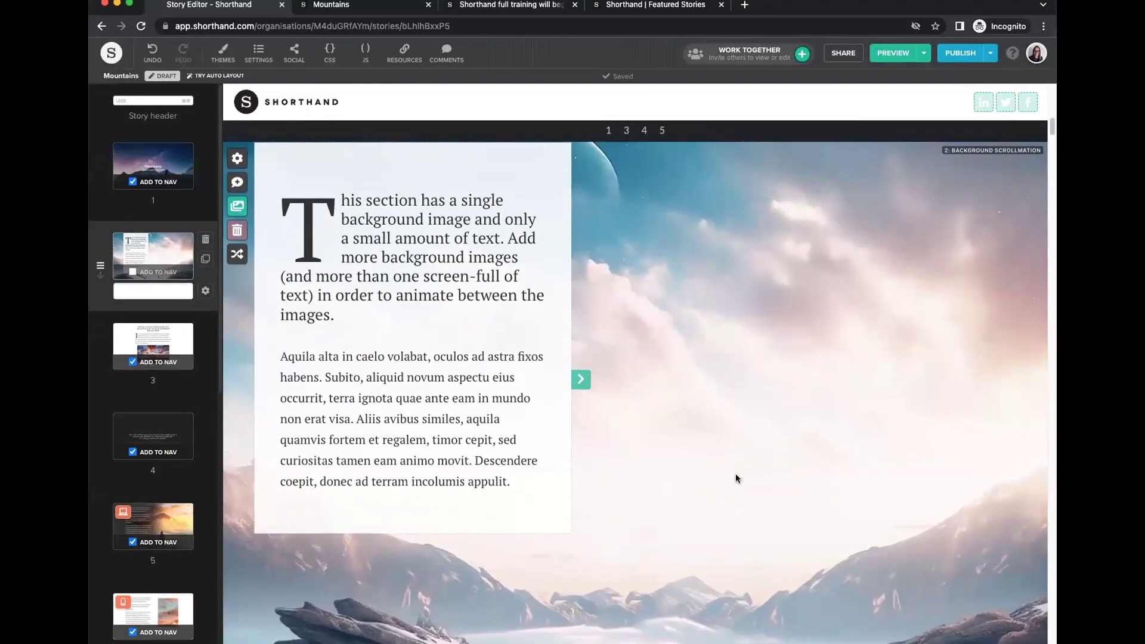
scroll(737, 475, up, 2)
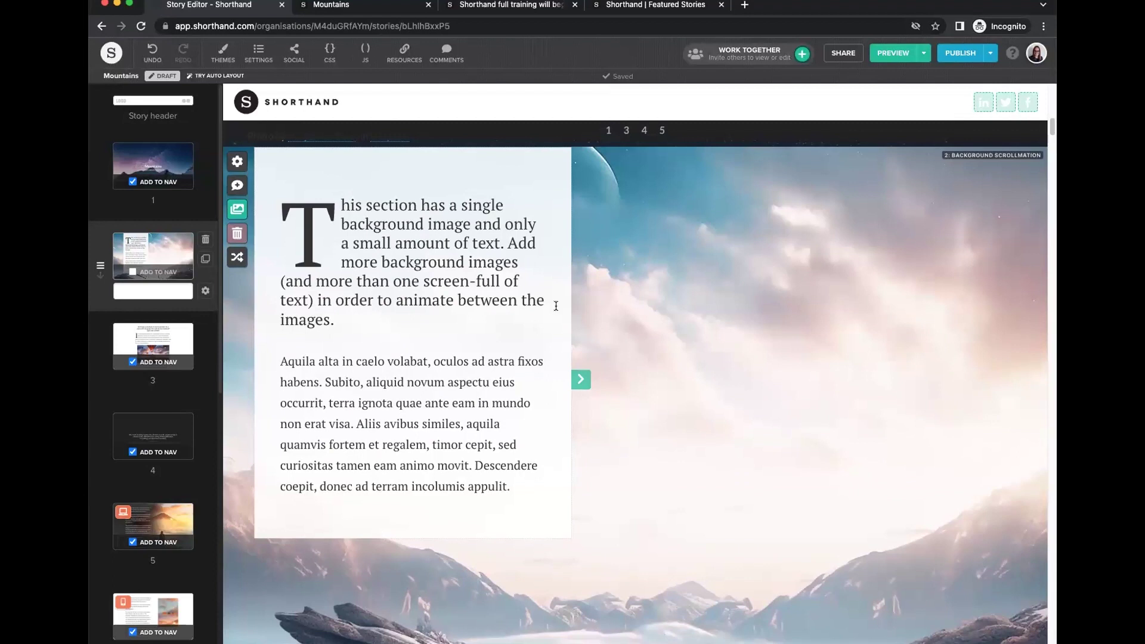
click(205, 239)
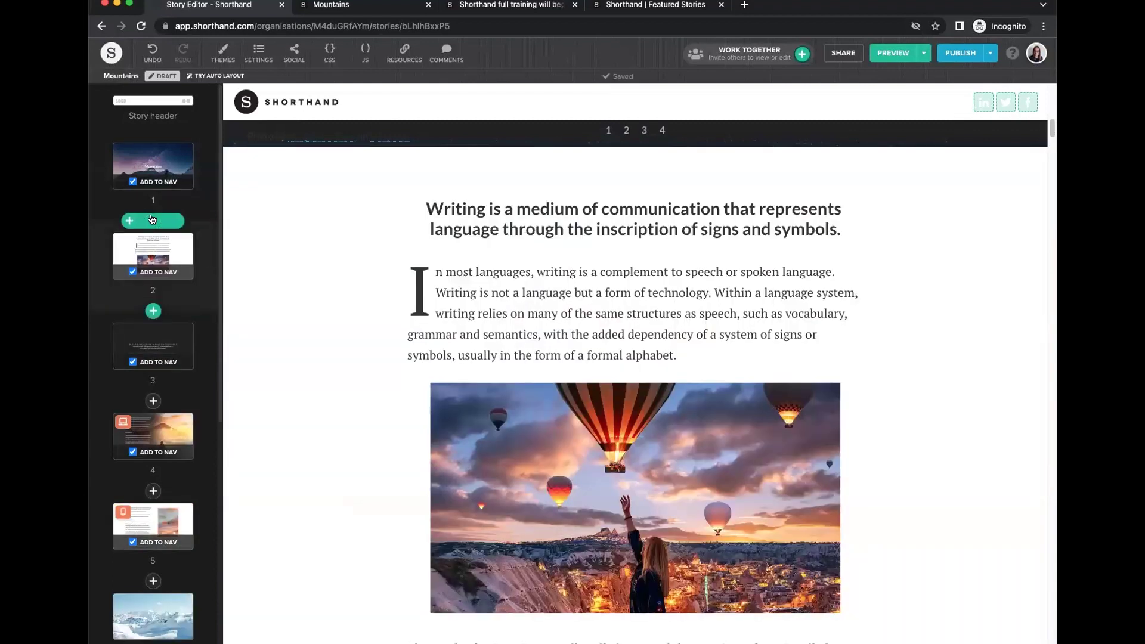
click(153, 219)
Add a Headings > Simple bold text section reading 'Chapter 2' and open its section options.
click(365, 282)
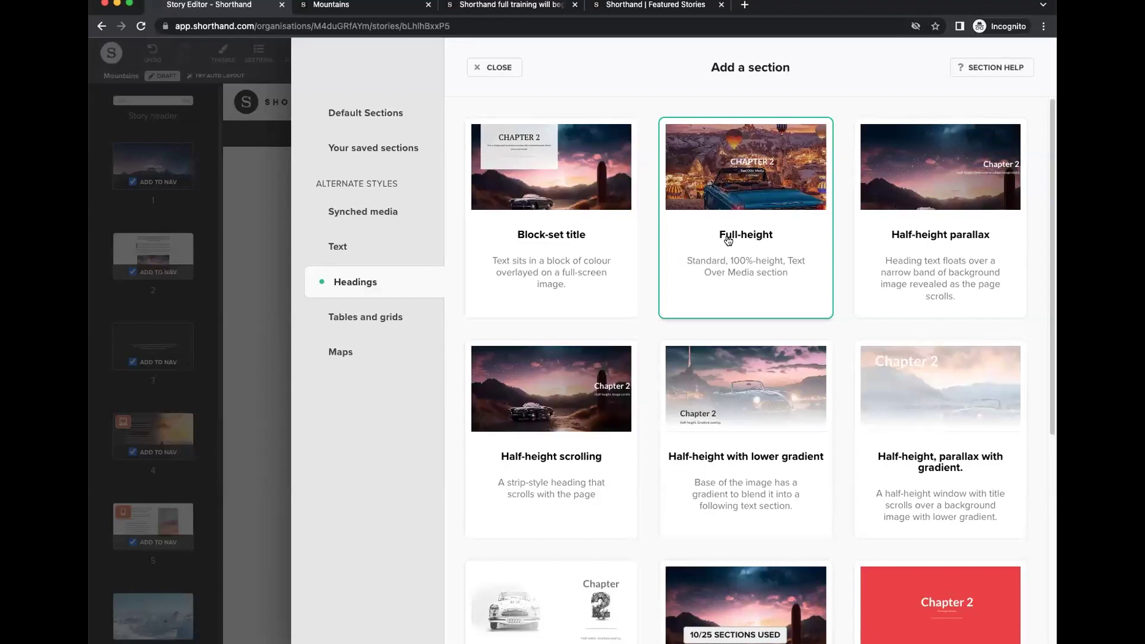
scroll(723, 352, down, 5)
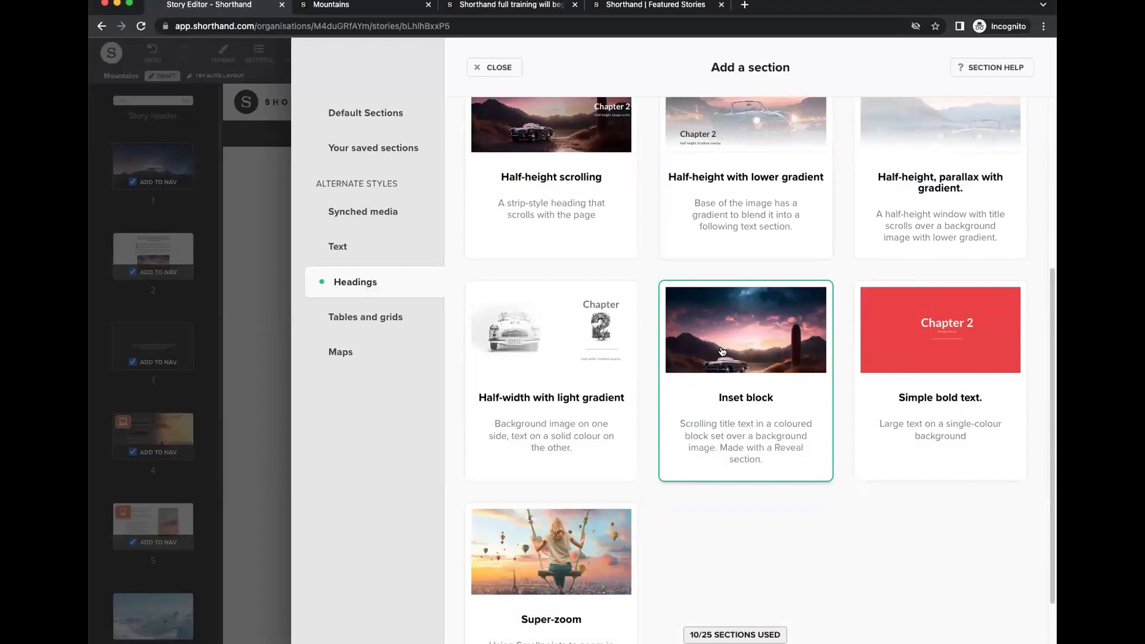
scroll(723, 353, down, 1)
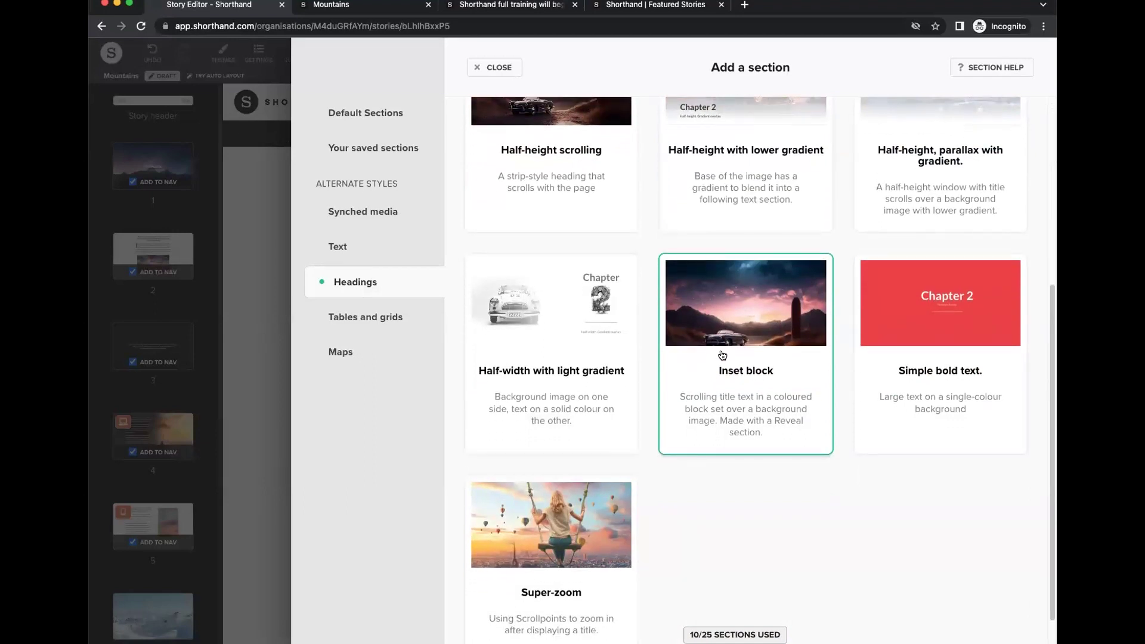
click(946, 298)
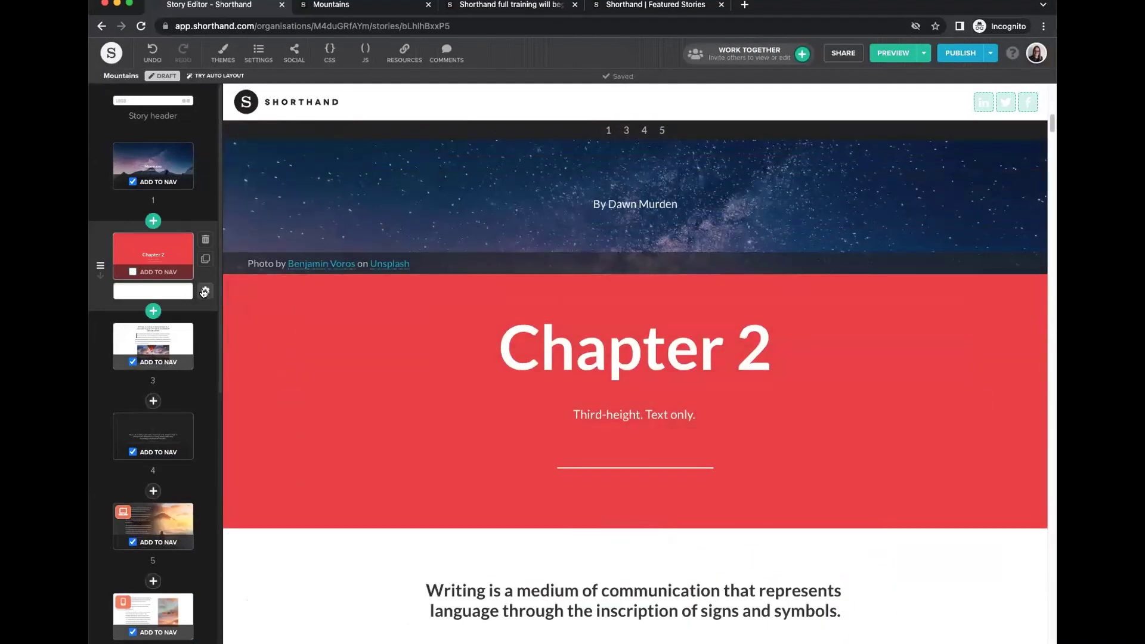
click(587, 353)
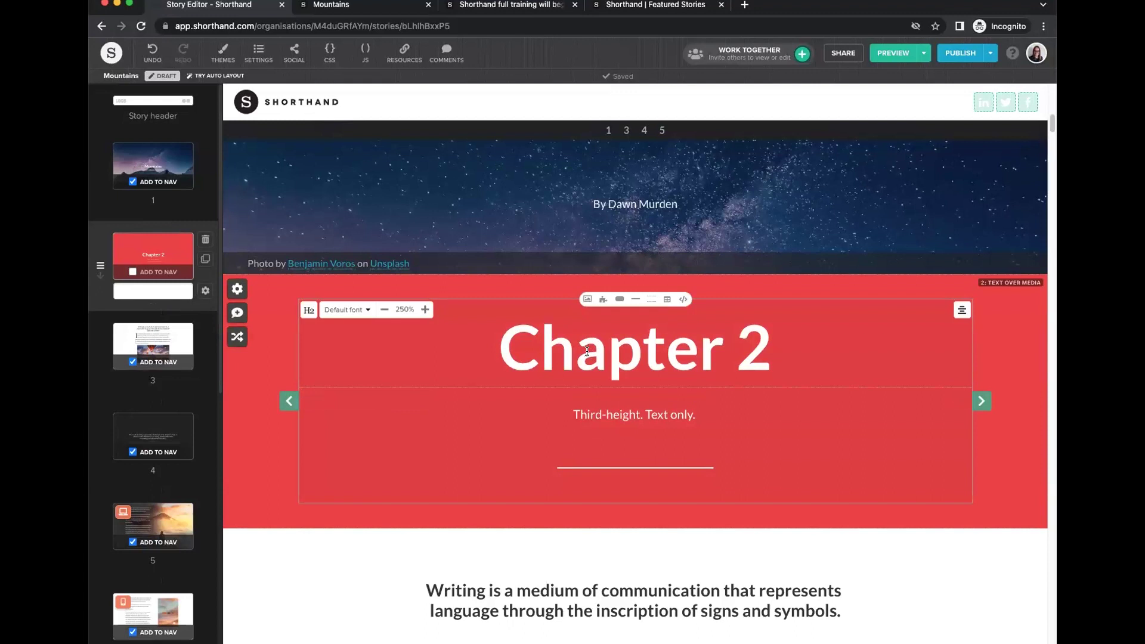
click(205, 291)
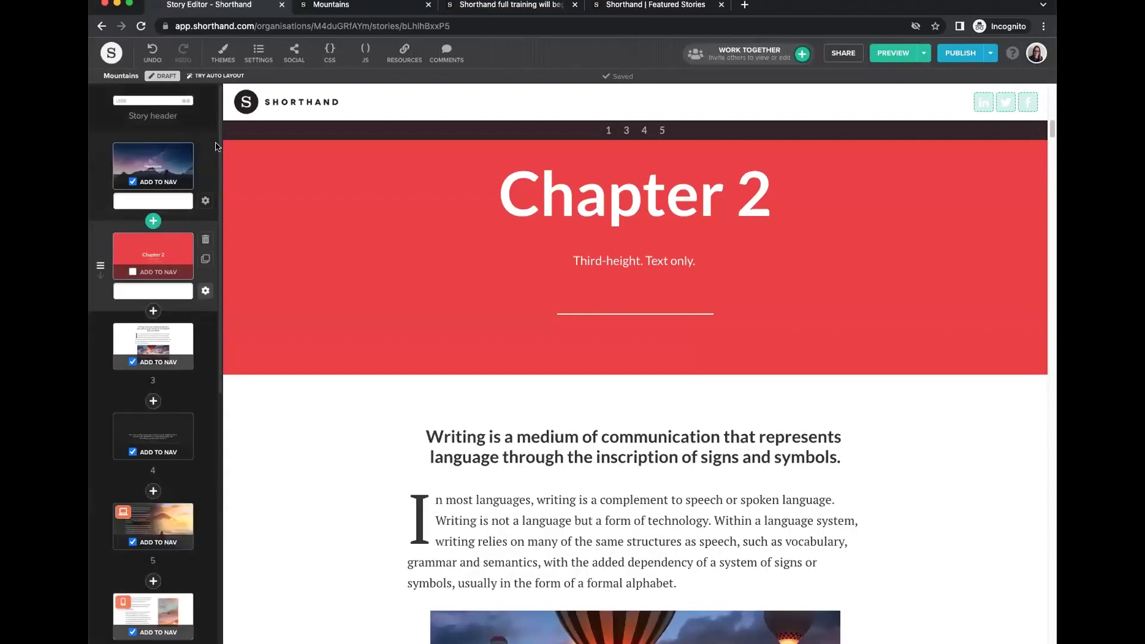
Delete the Chapter 2 section, then add a trial Profiles. Round section and delete it too.
click(203, 97)
click(204, 241)
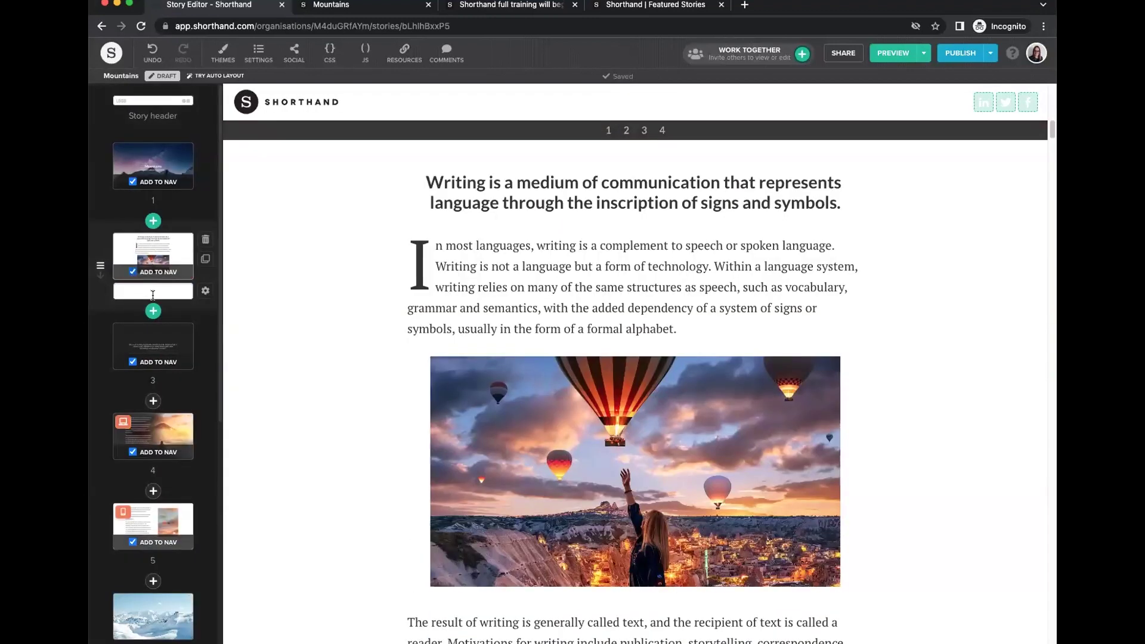
click(153, 310)
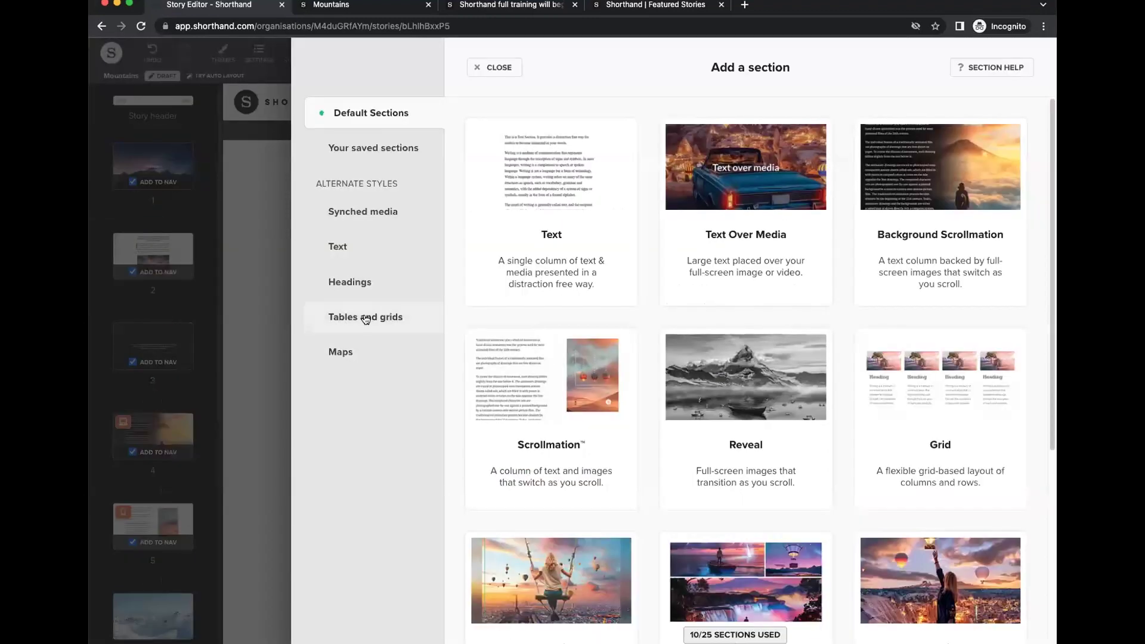
click(366, 318)
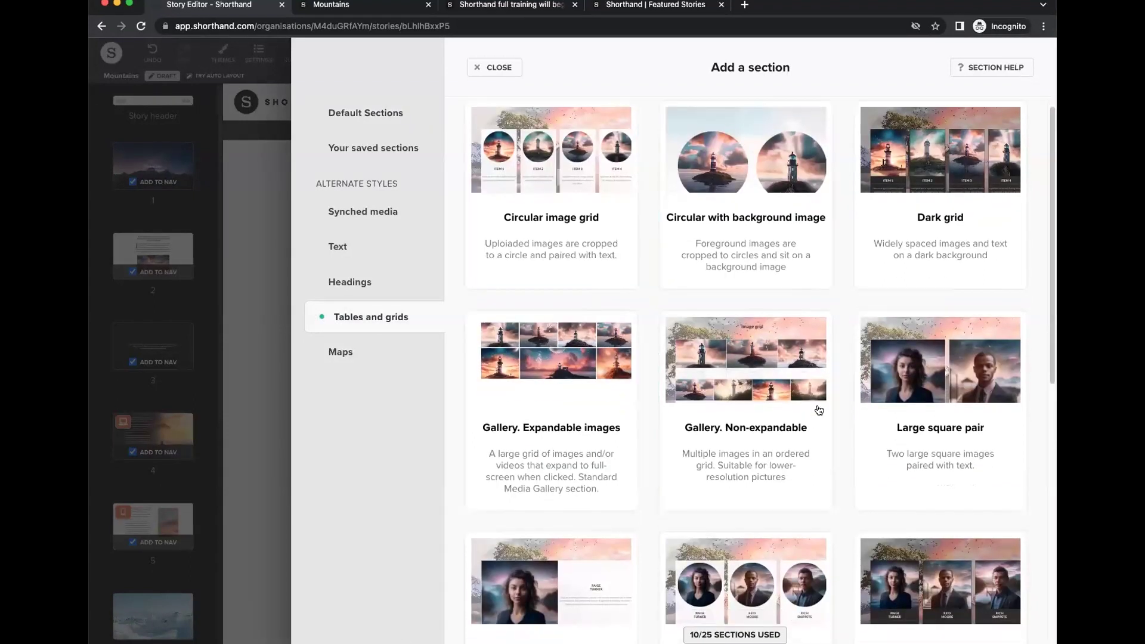
scroll(816, 408, down, 5)
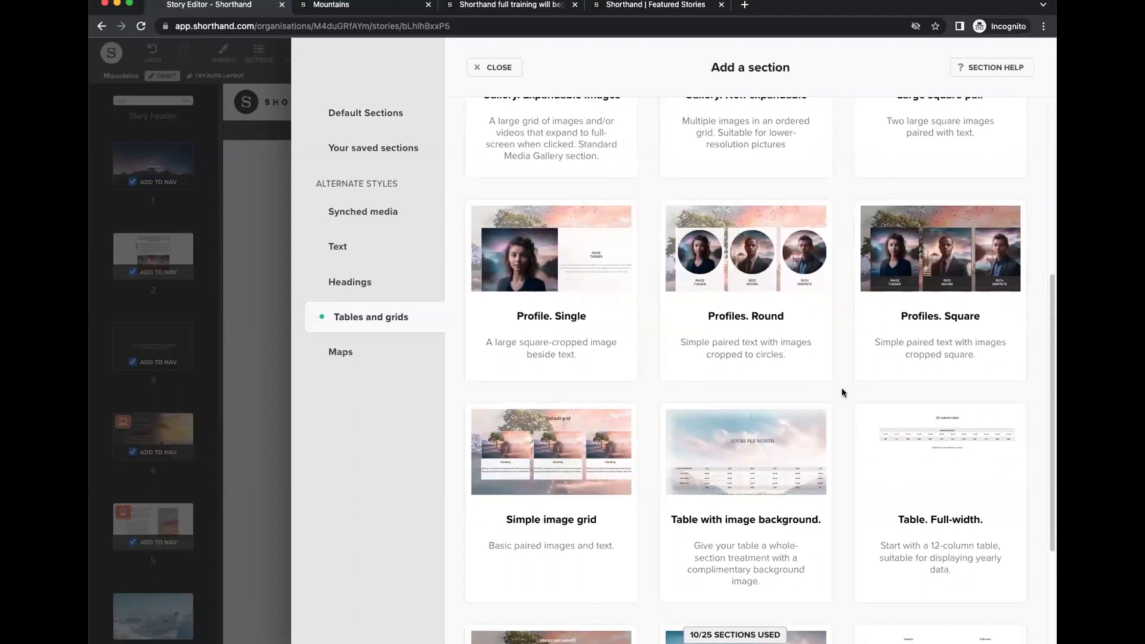
scroll(842, 386, down, 2)
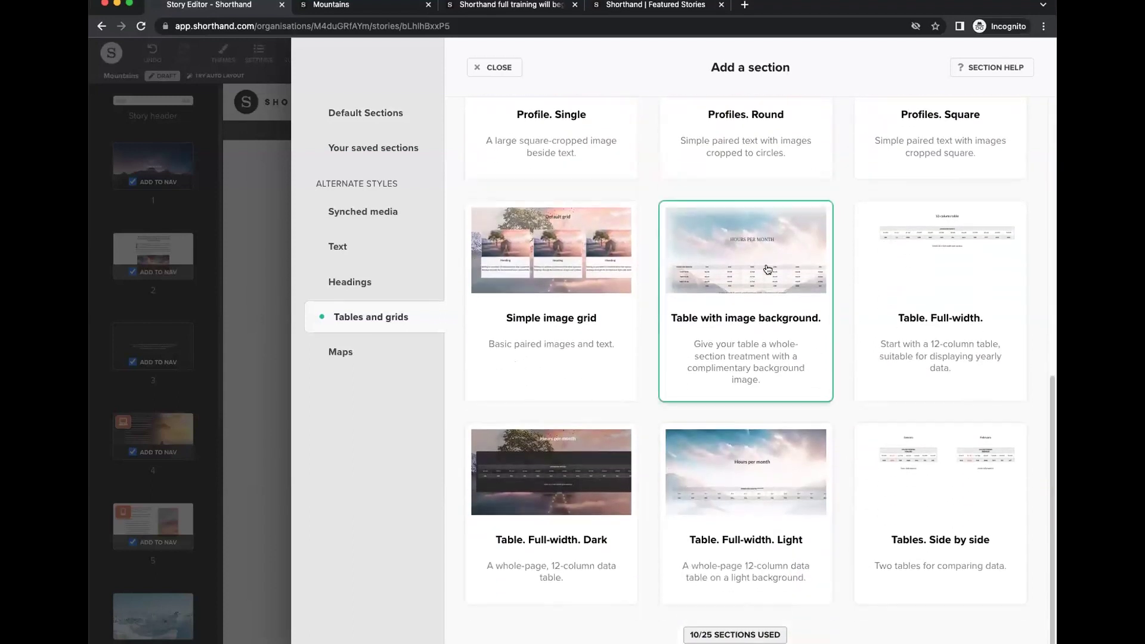
scroll(791, 396, up, 4)
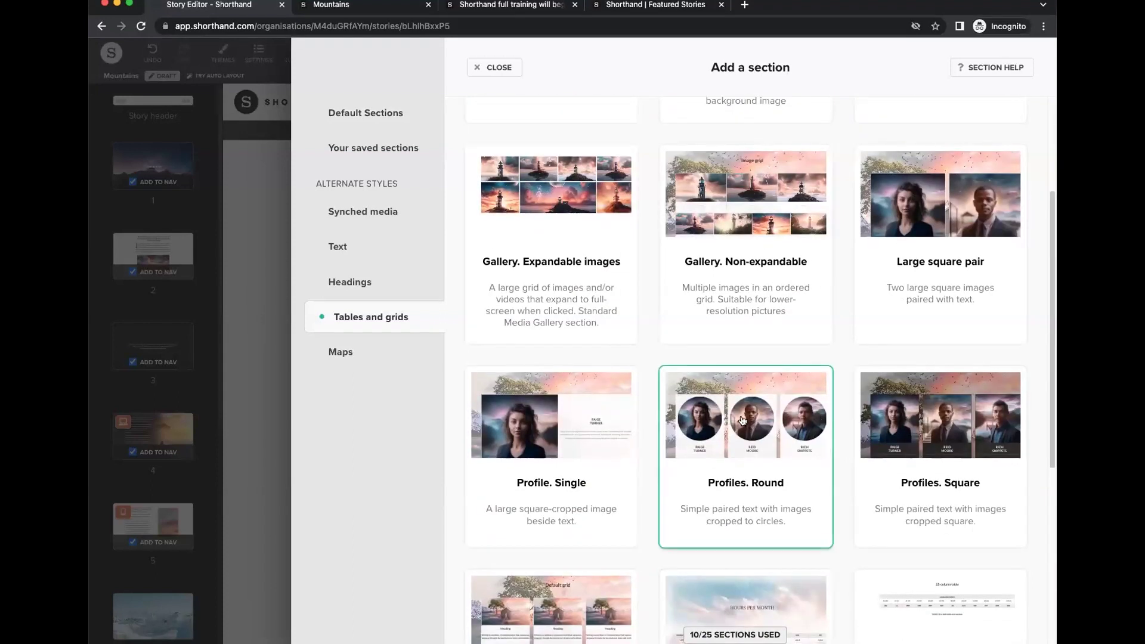
click(741, 420)
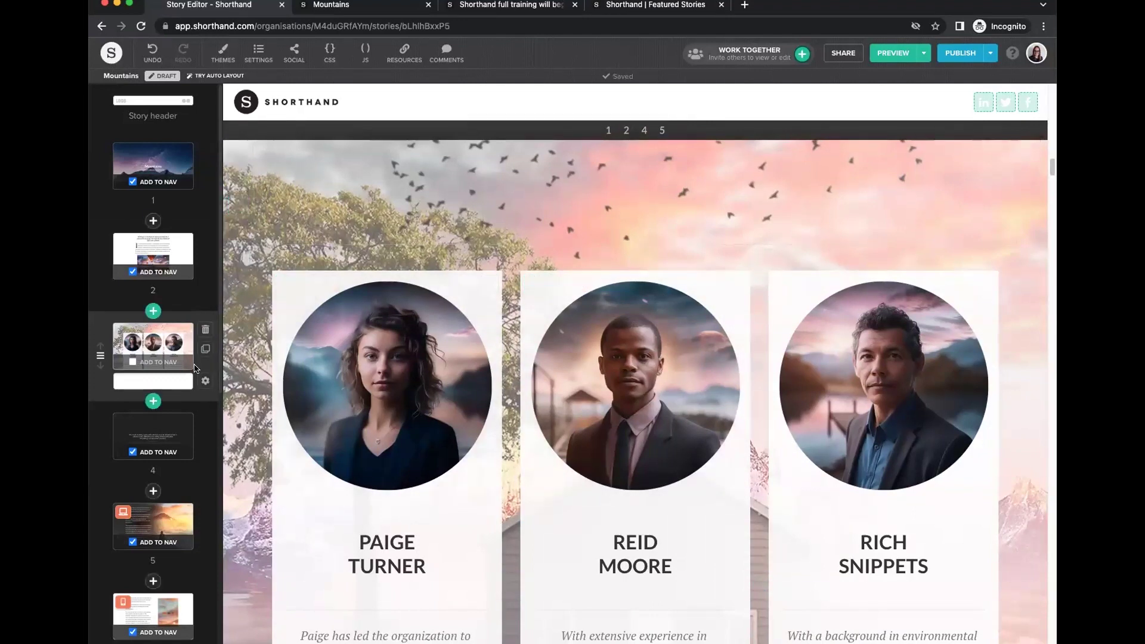
click(206, 329)
click(147, 334)
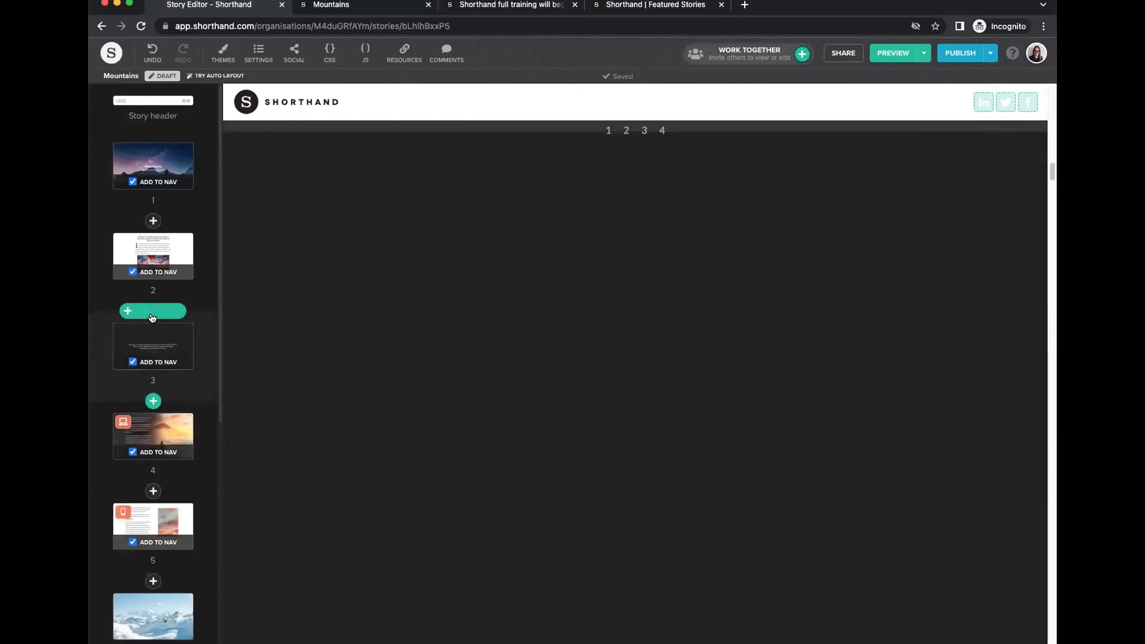
Add the Maps 'World map with borders - light' section below section 2.
click(153, 311)
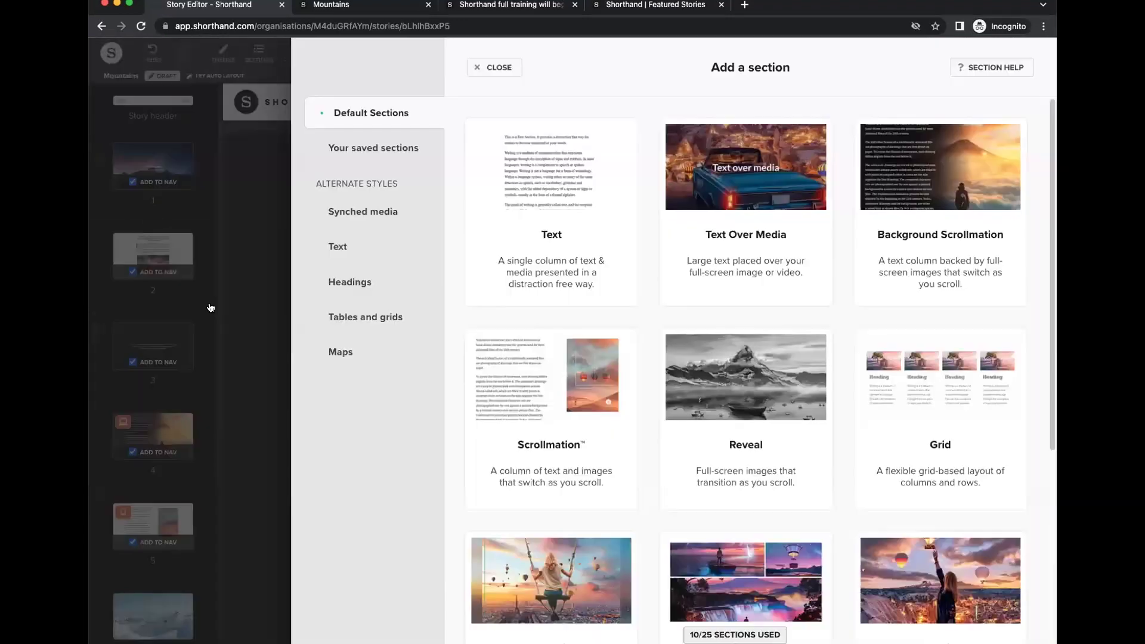
click(352, 351)
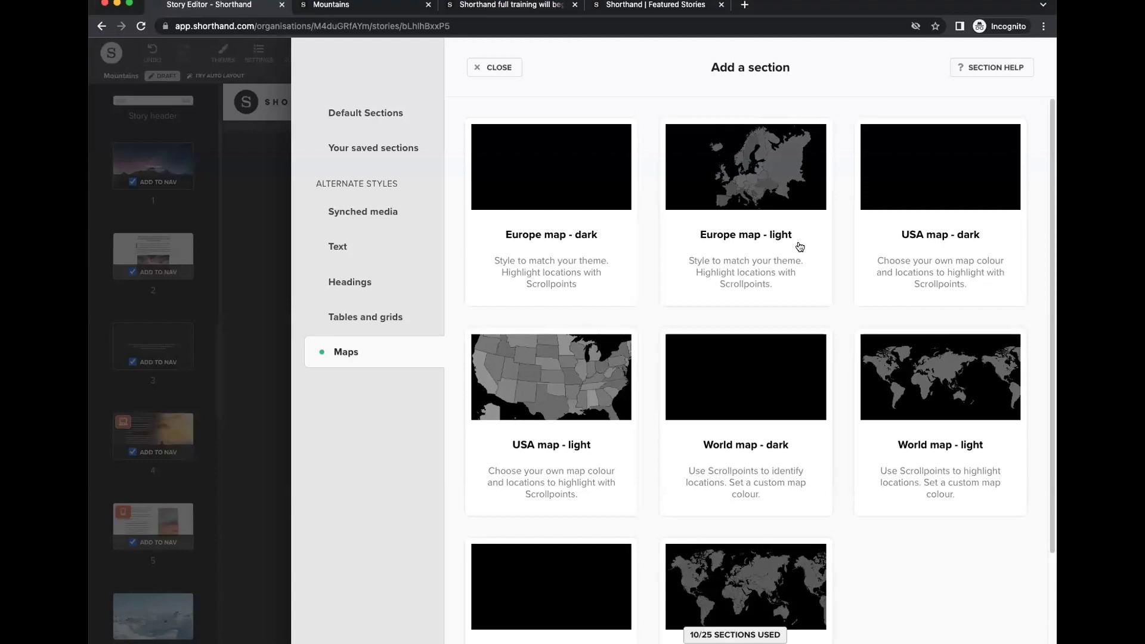
scroll(788, 474, down, 2)
click(740, 460)
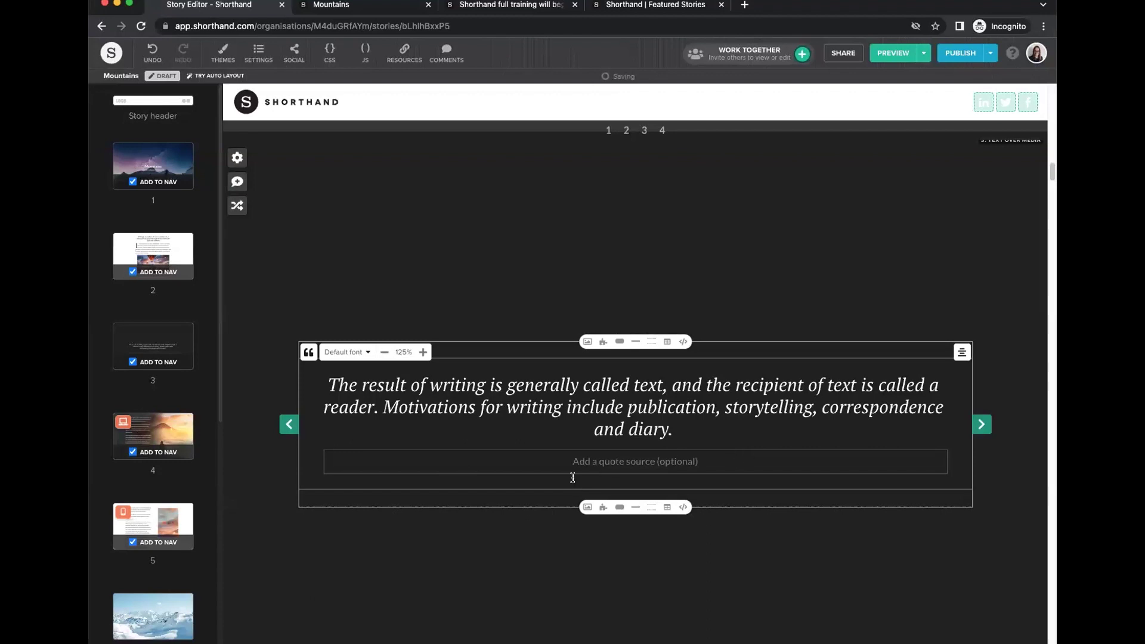
Scroll to the map's 'Style this map to suit your story' caption and edit it.
scroll(559, 473, down, 2)
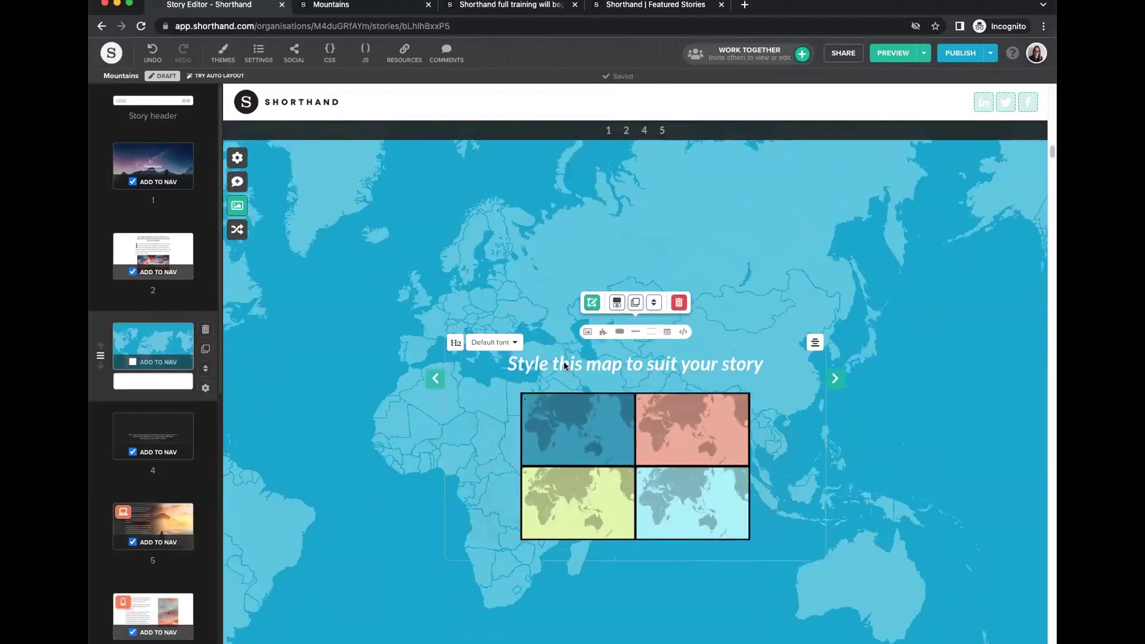
scroll(582, 469, down, 5)
scroll(584, 471, down, 6)
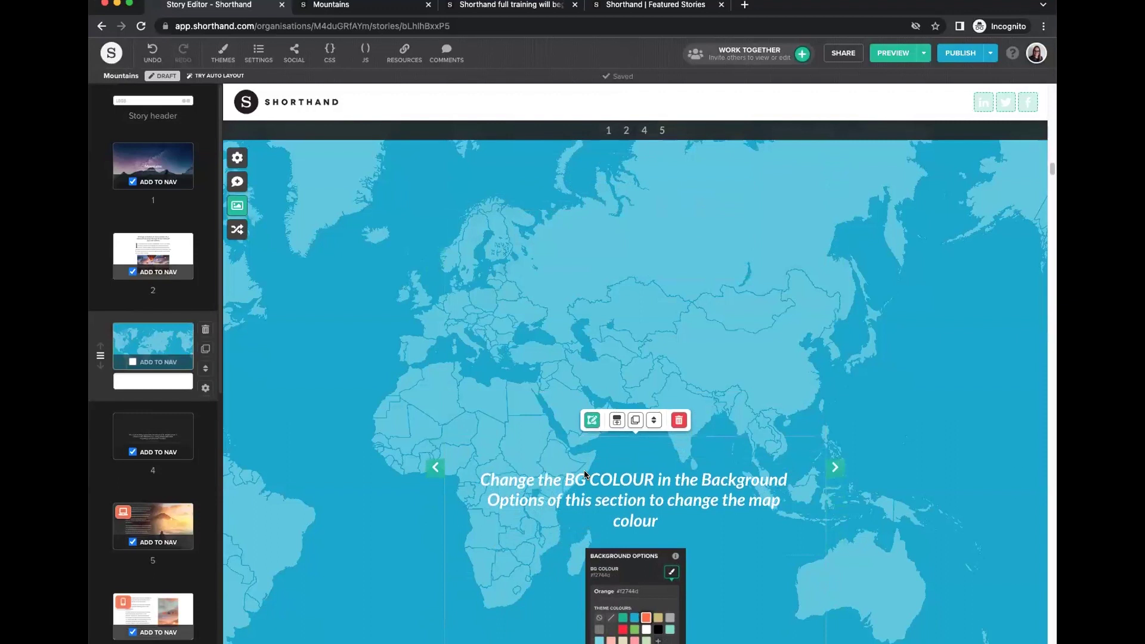
click(483, 323)
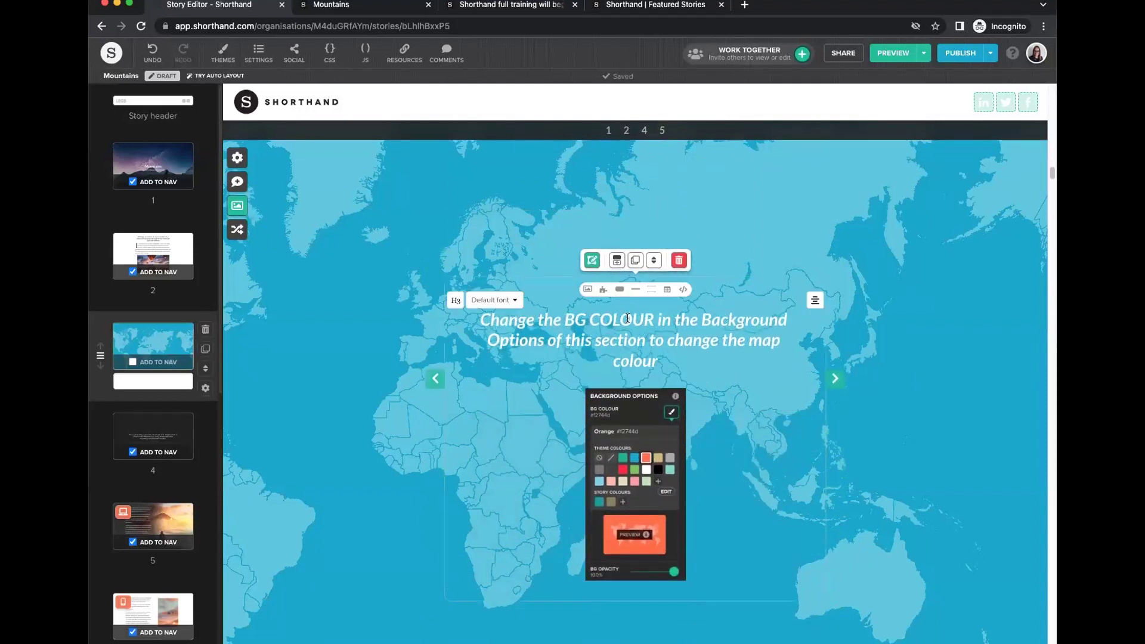
click(555, 285)
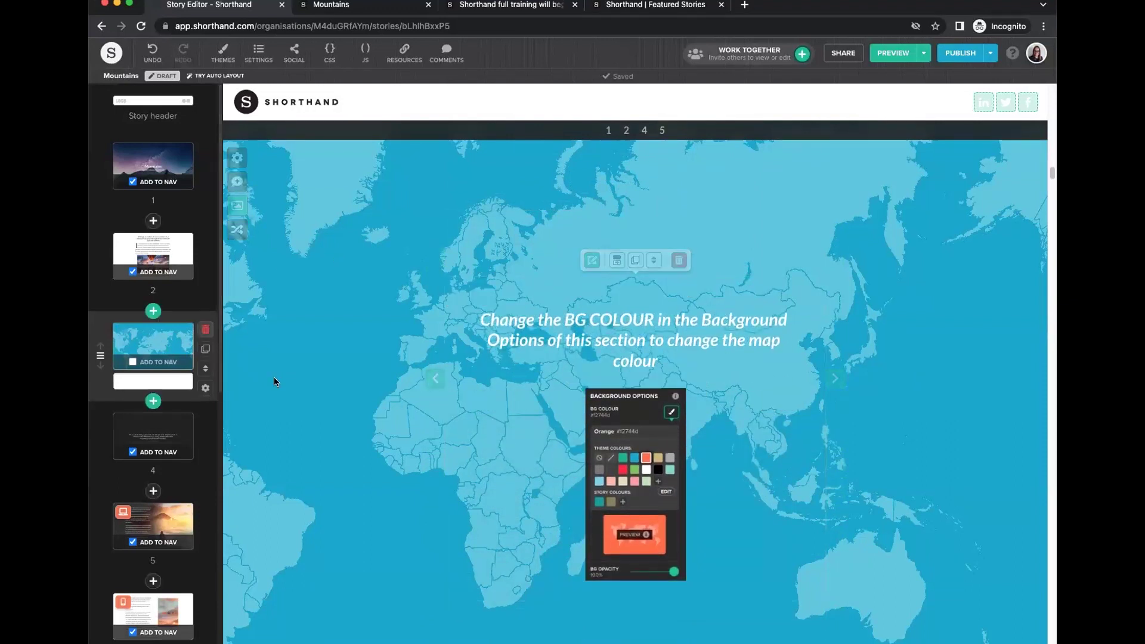
click(205, 389)
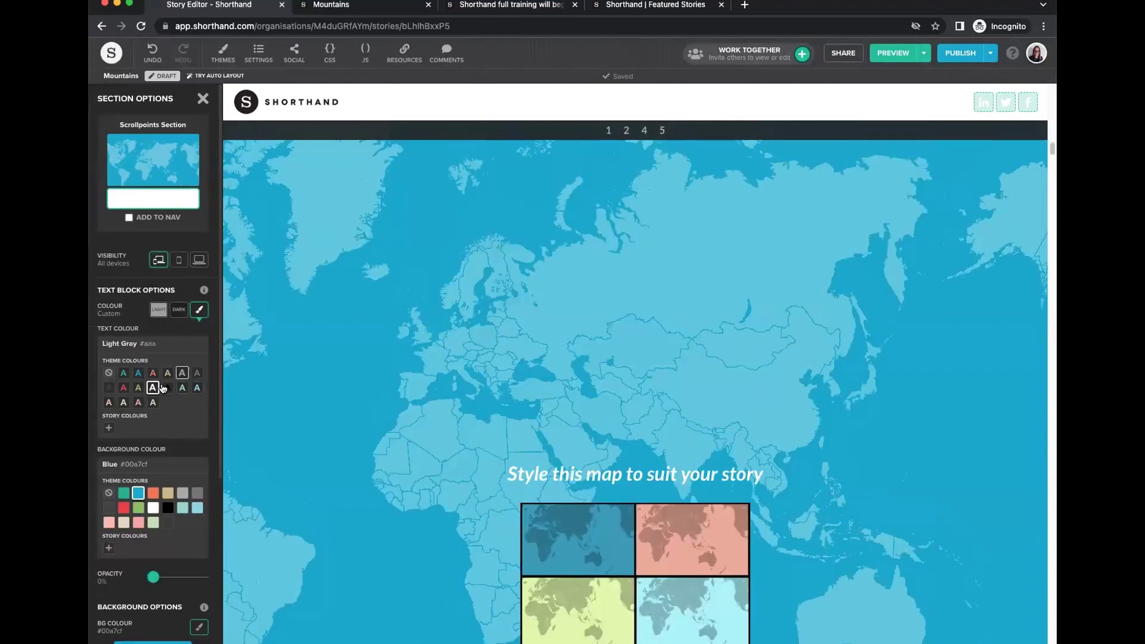
Set the caption Text Colour to Default and its text-block background to orange at 0% opacity.
scroll(661, 482, down, 9)
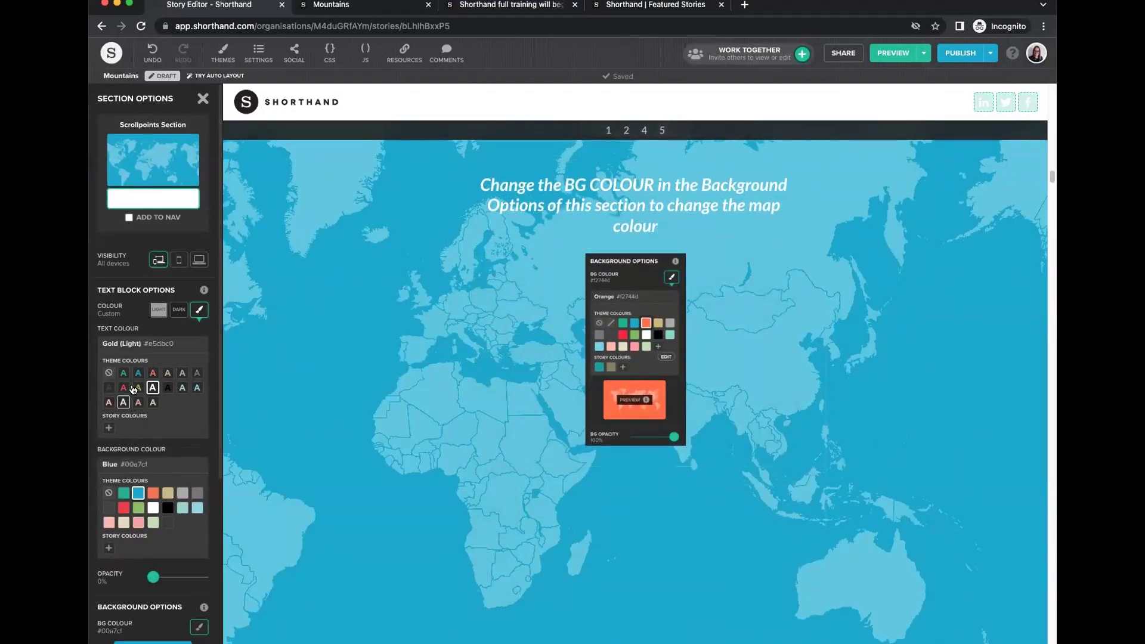
click(153, 374)
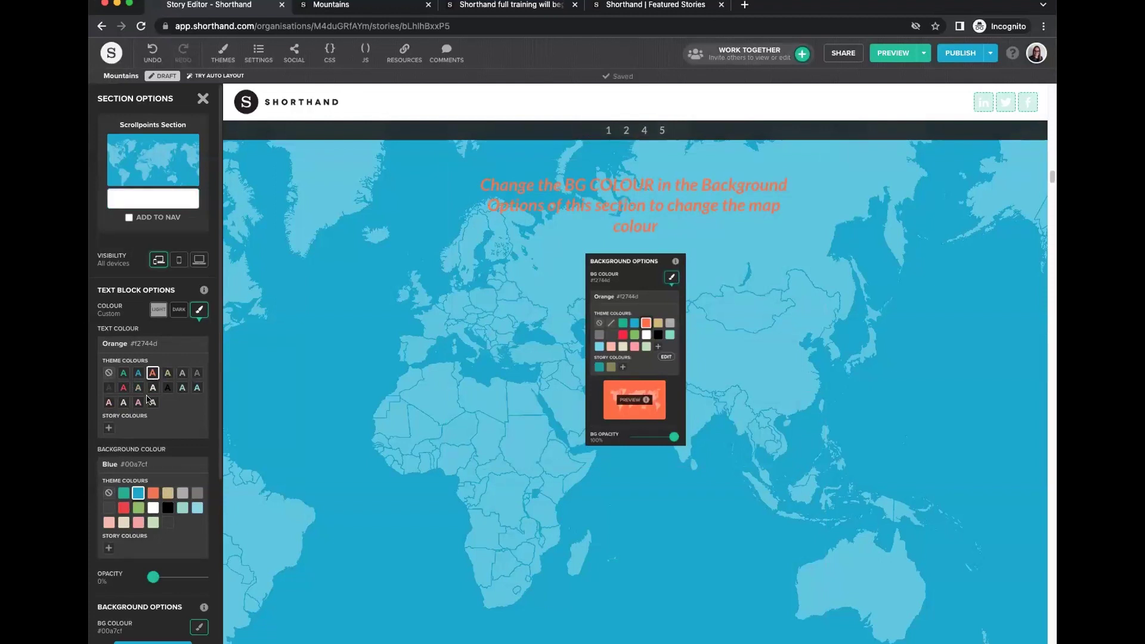
click(108, 373)
click(153, 494)
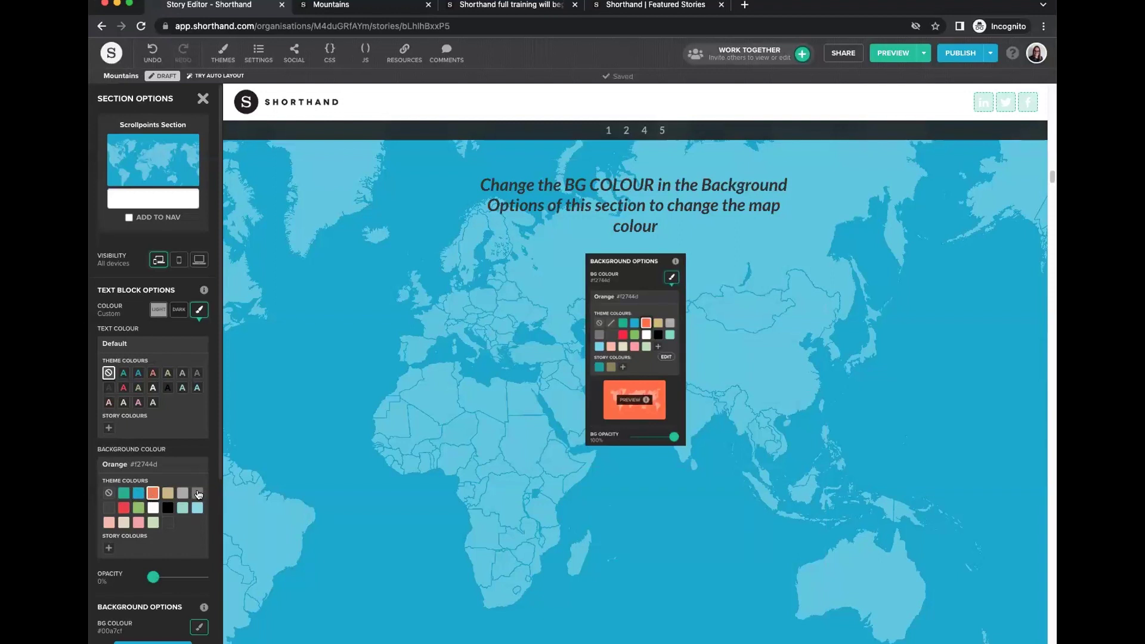
click(153, 507)
click(108, 493)
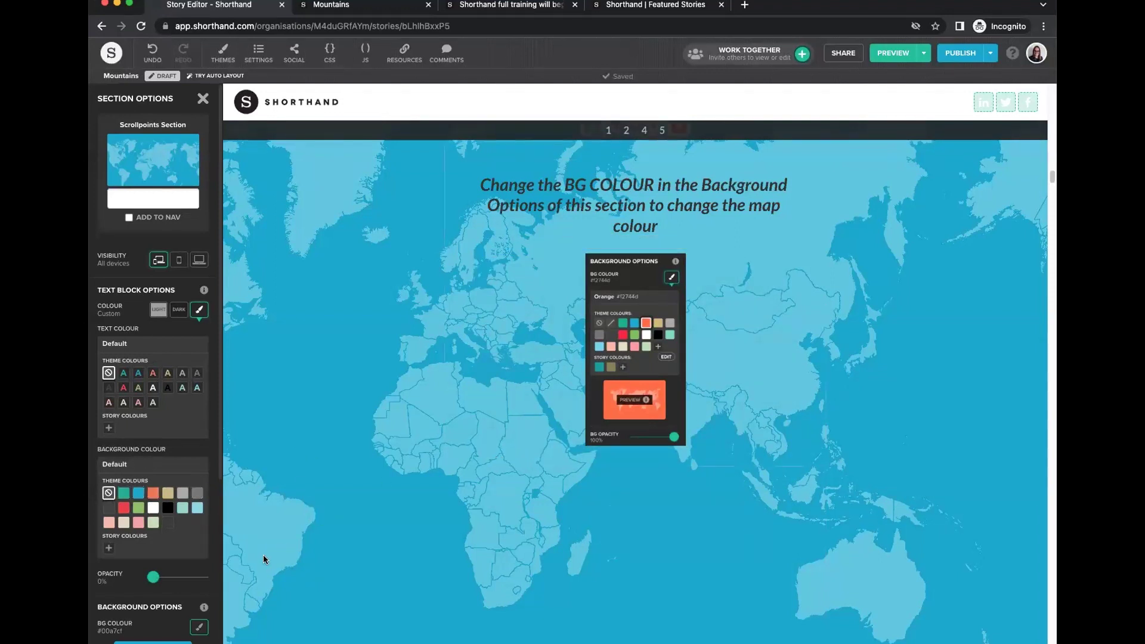
click(108, 492)
click(153, 493)
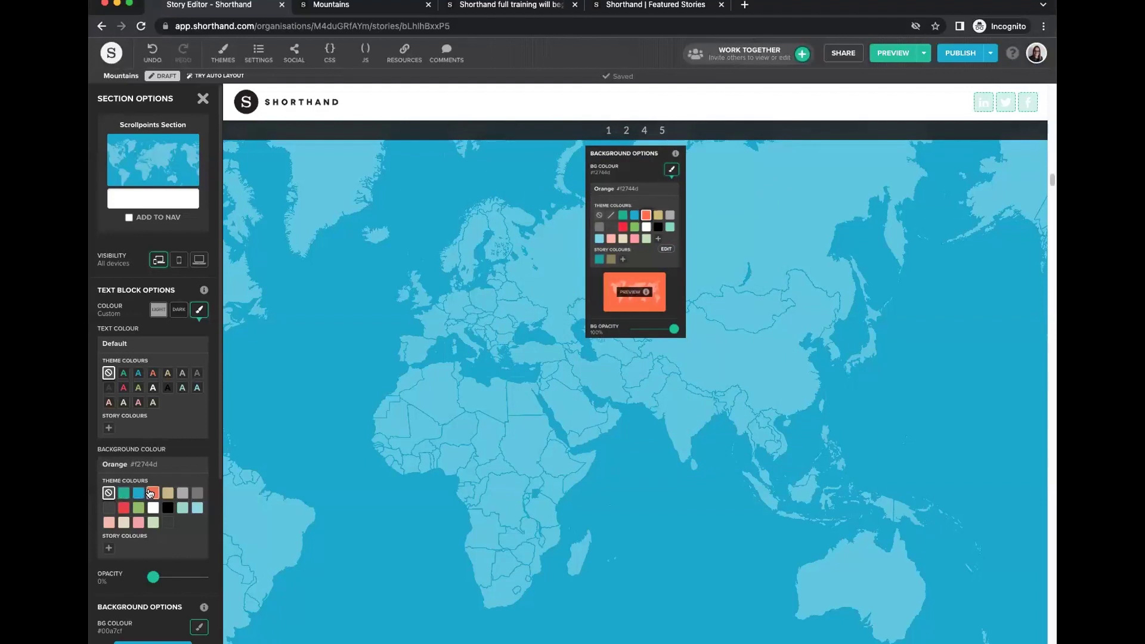
drag(177, 574, 153, 577)
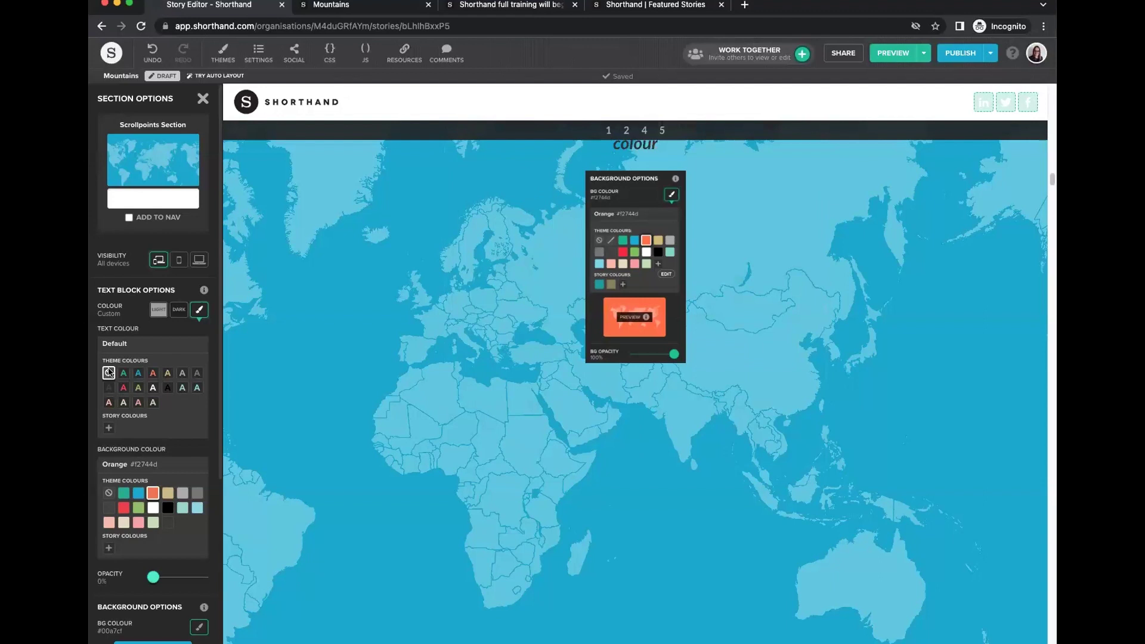
click(203, 99)
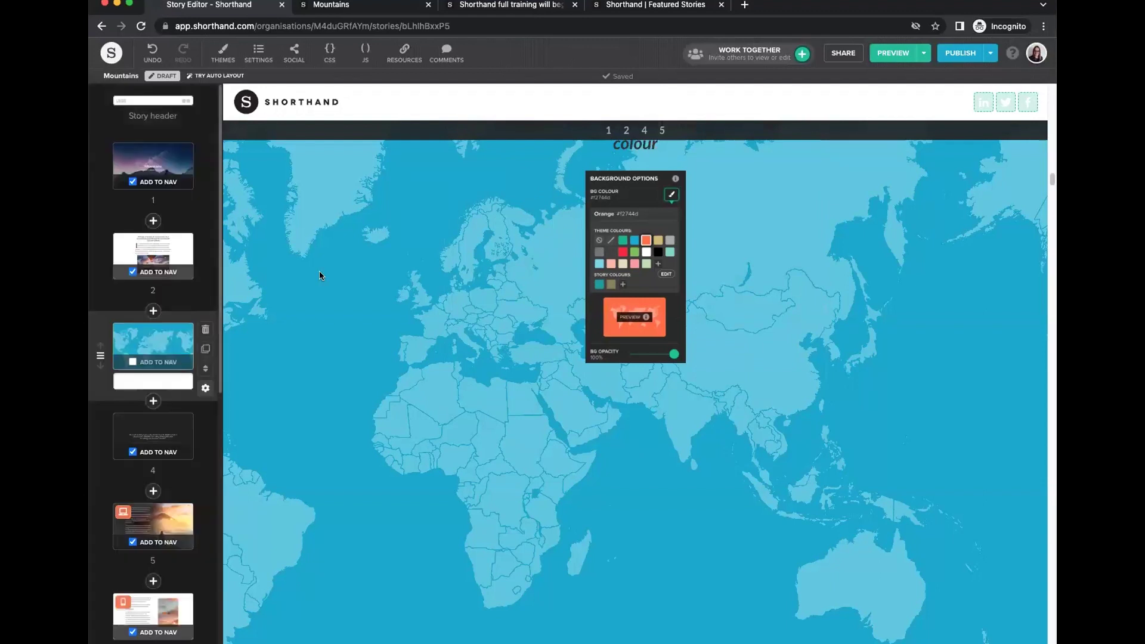
Try an orange map background colour, then revert it to blue #00a7cf.
click(205, 390)
scroll(174, 415, down, 3)
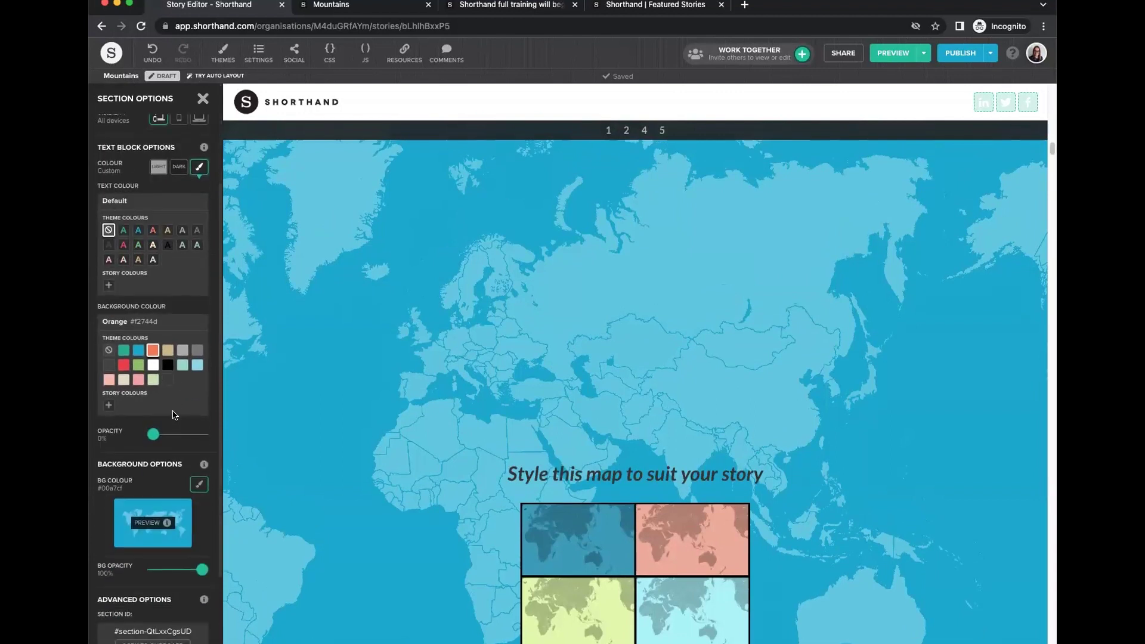
scroll(175, 415, down, 3)
click(198, 377)
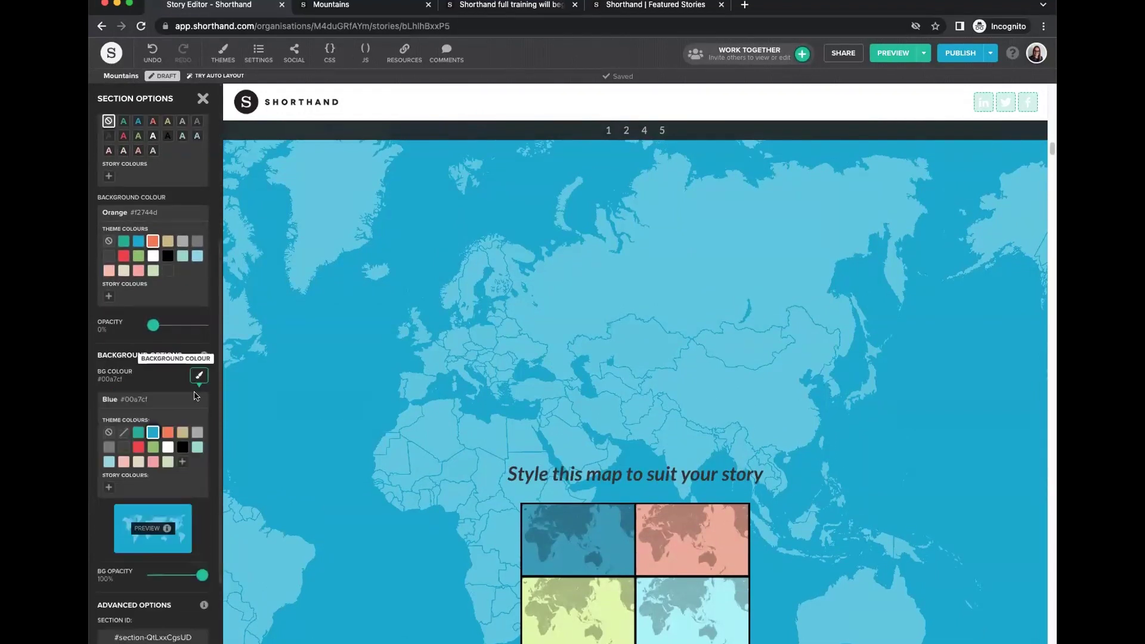
click(168, 432)
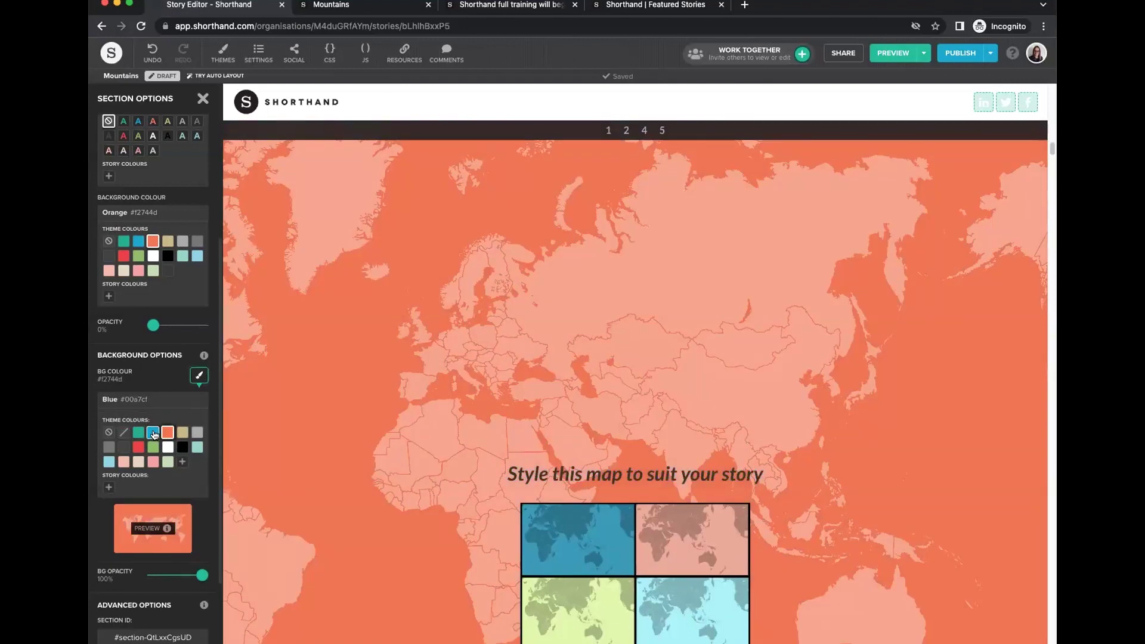
click(154, 433)
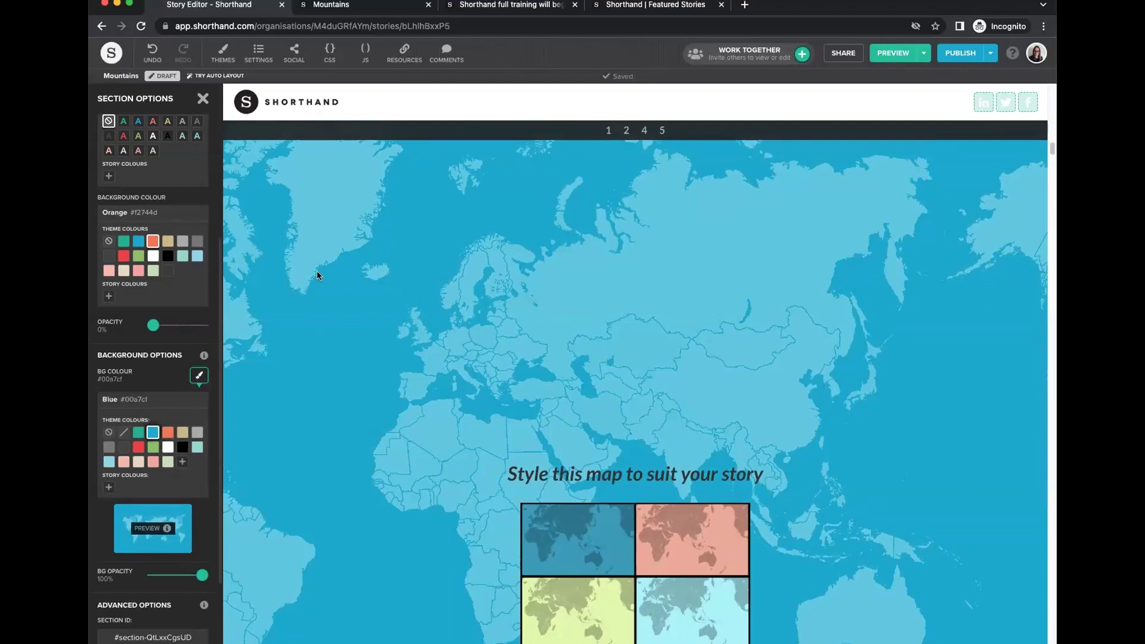
Review the Tokyo, Cape Town, Prague and Portland scrollpoints, then delete the world-map section.
scroll(328, 311, down, 10)
scroll(328, 315, down, 10)
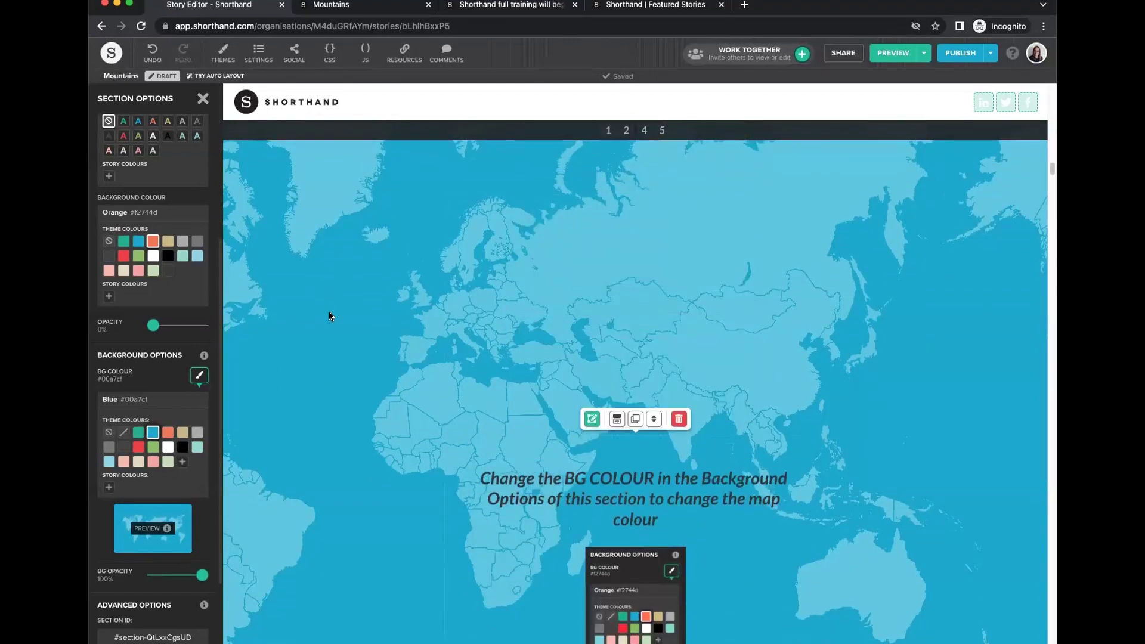
scroll(329, 315, down, 10)
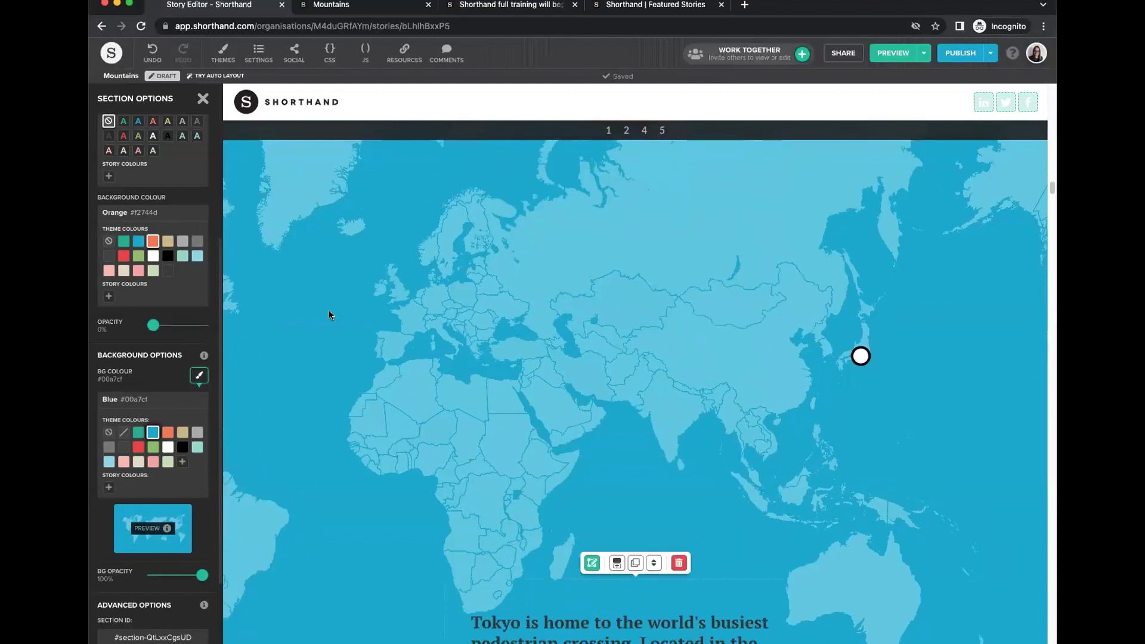
scroll(328, 315, down, 10)
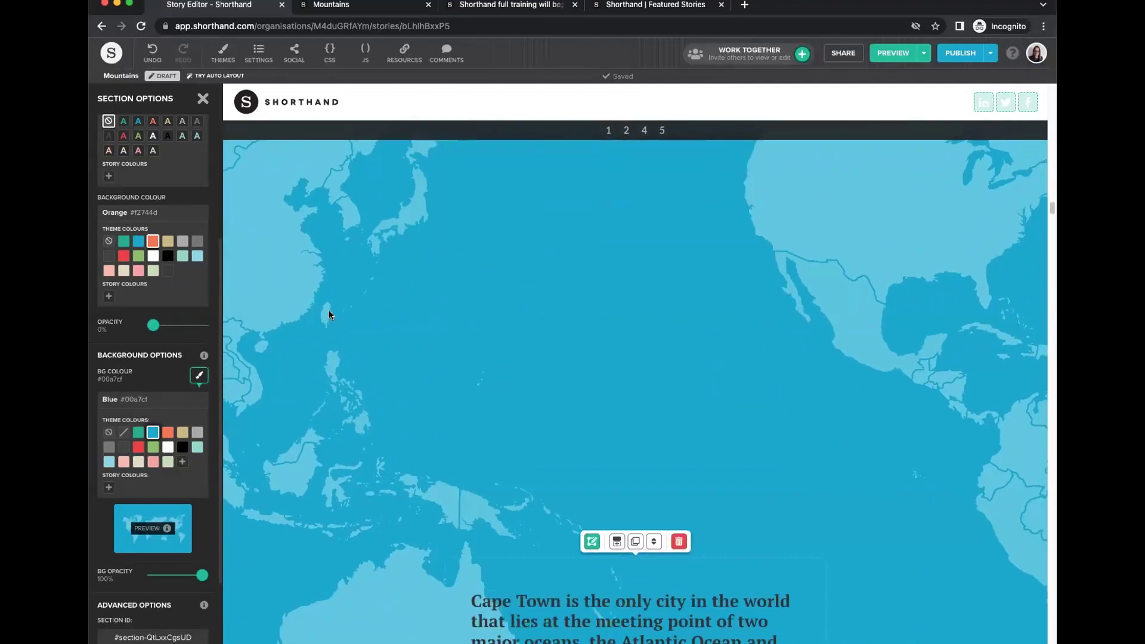
scroll(329, 315, down, 10)
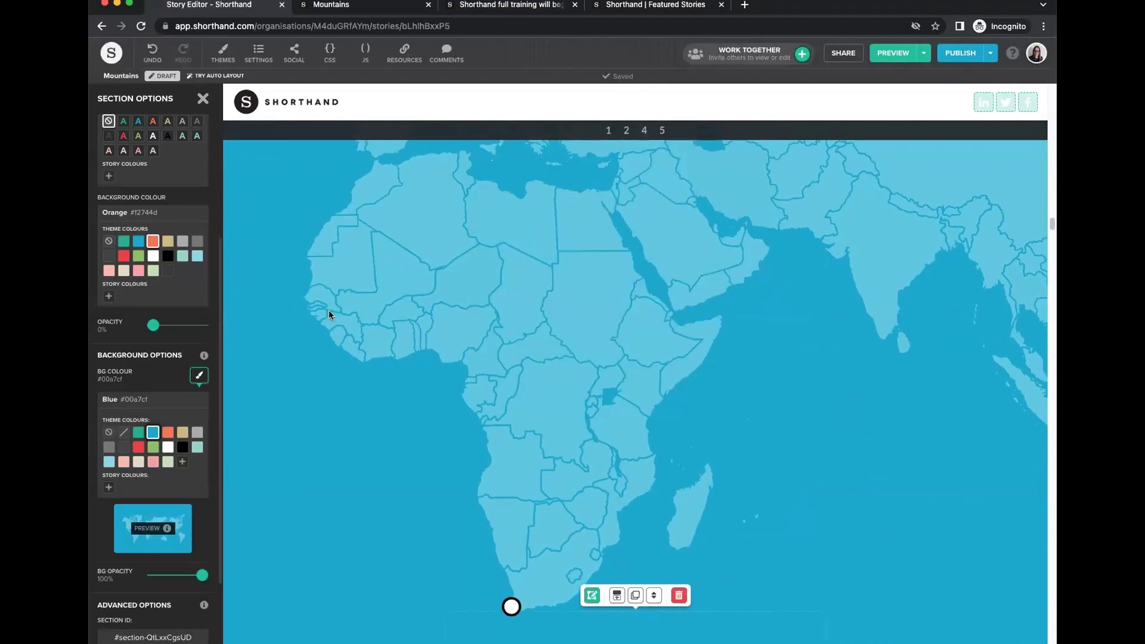
scroll(328, 315, down, 10)
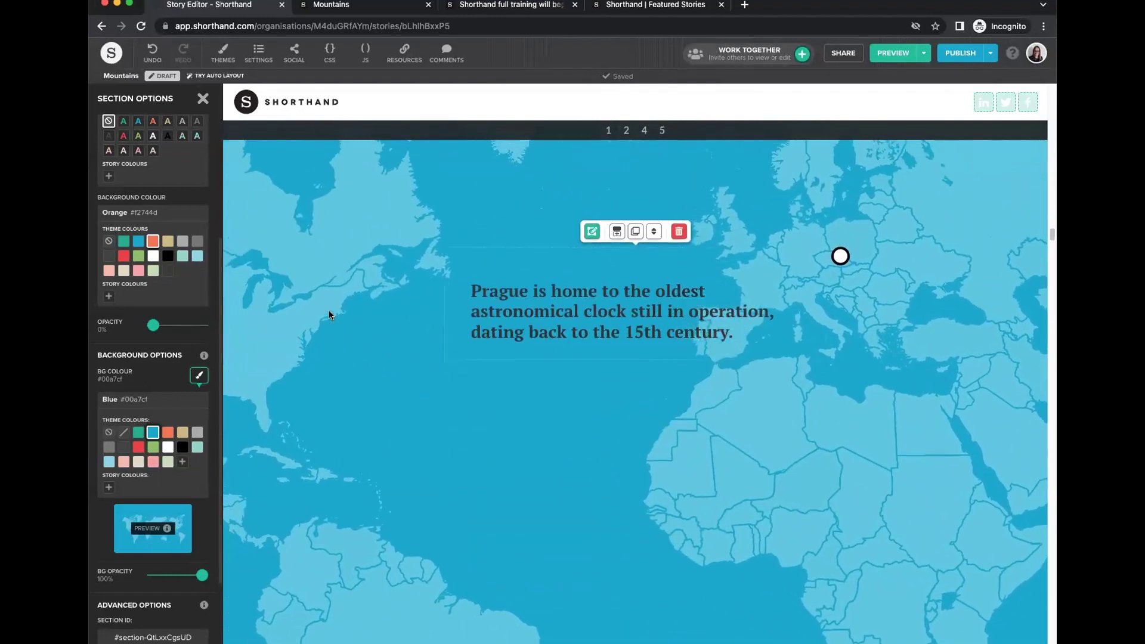
scroll(328, 315, down, 10)
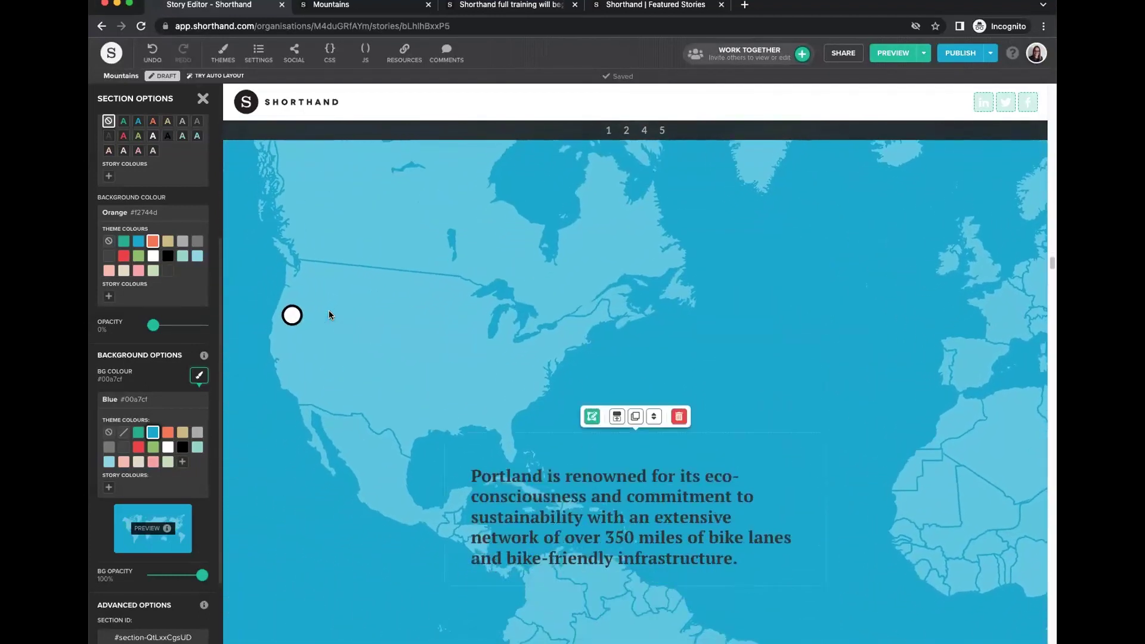
scroll(328, 315, down, 4)
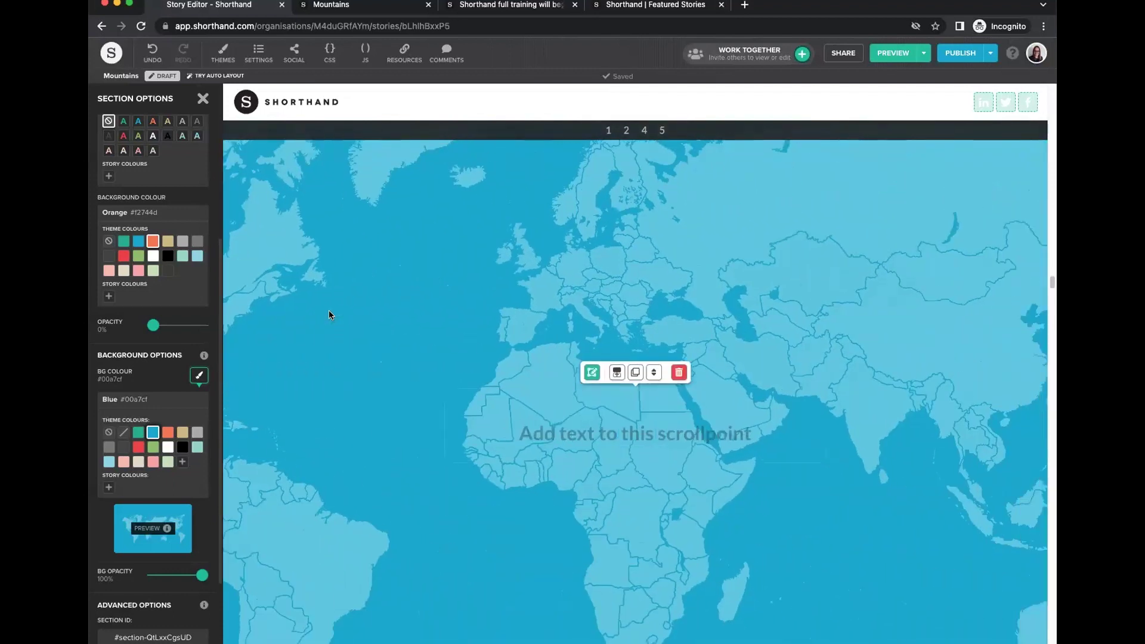
scroll(329, 315, up, 6)
scroll(328, 315, up, 8)
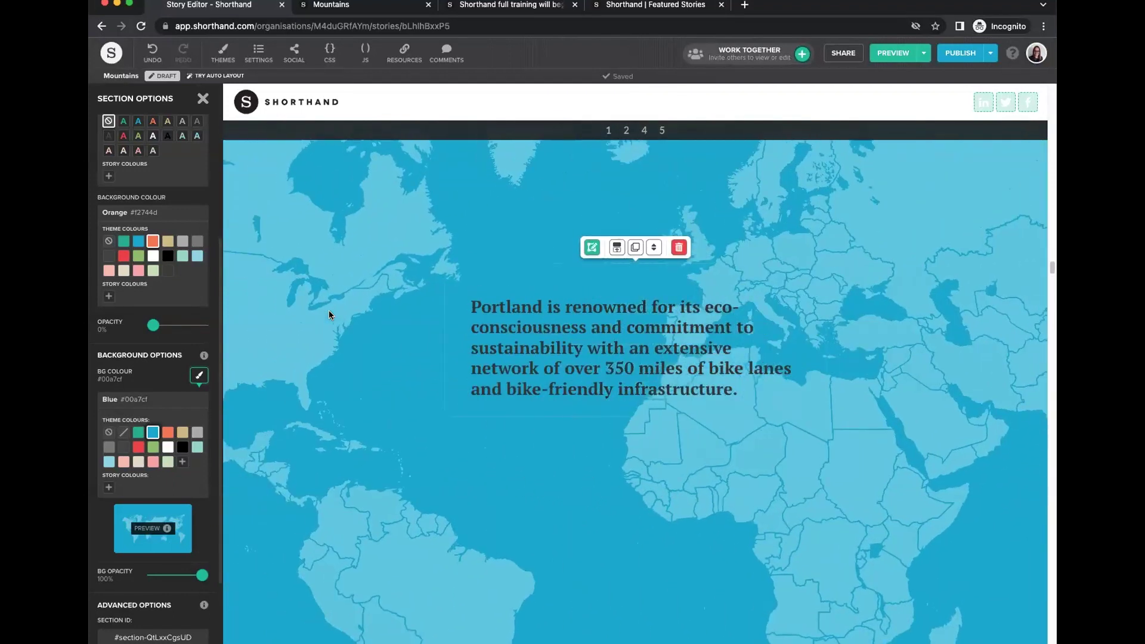
scroll(329, 314, down, 8)
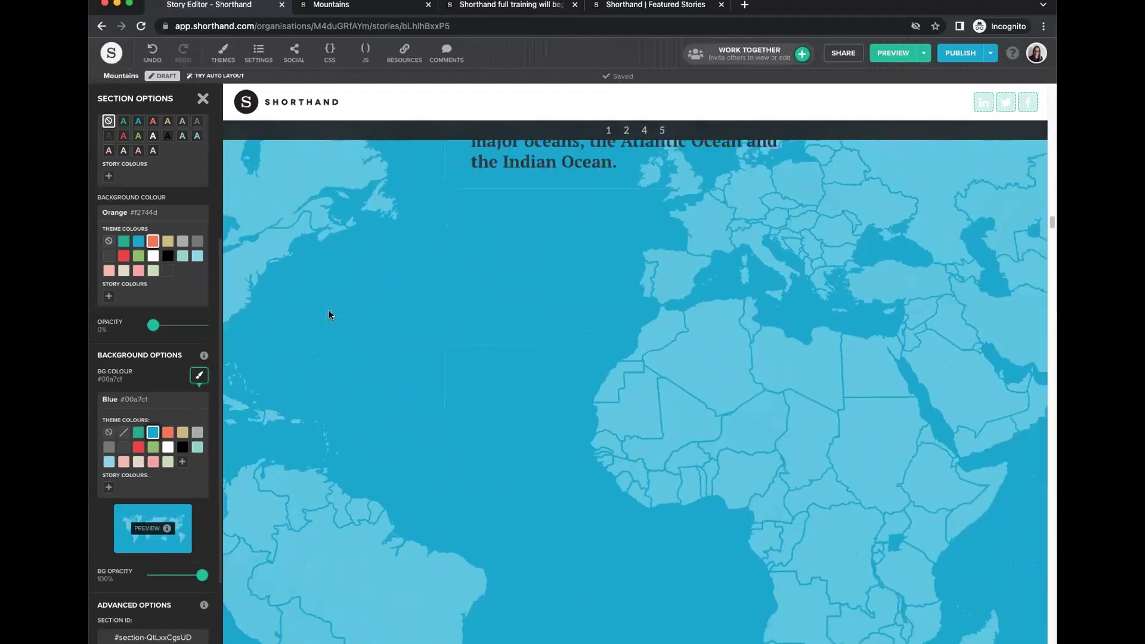
scroll(366, 281, up, 4)
scroll(403, 248, down, 8)
scroll(334, 196, up, 4)
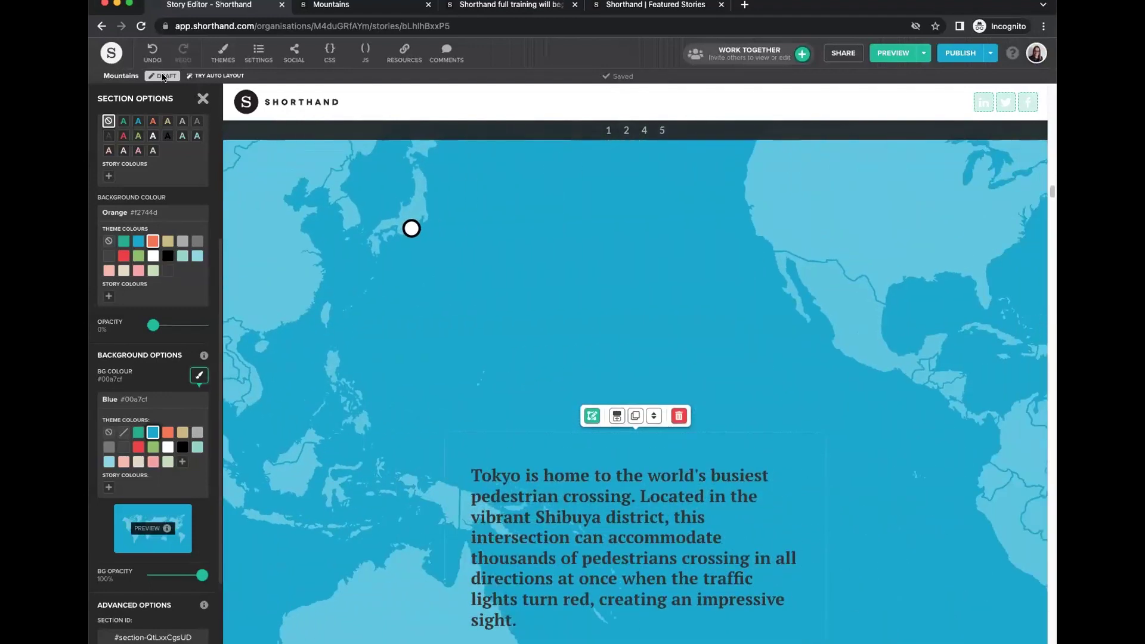
click(202, 98)
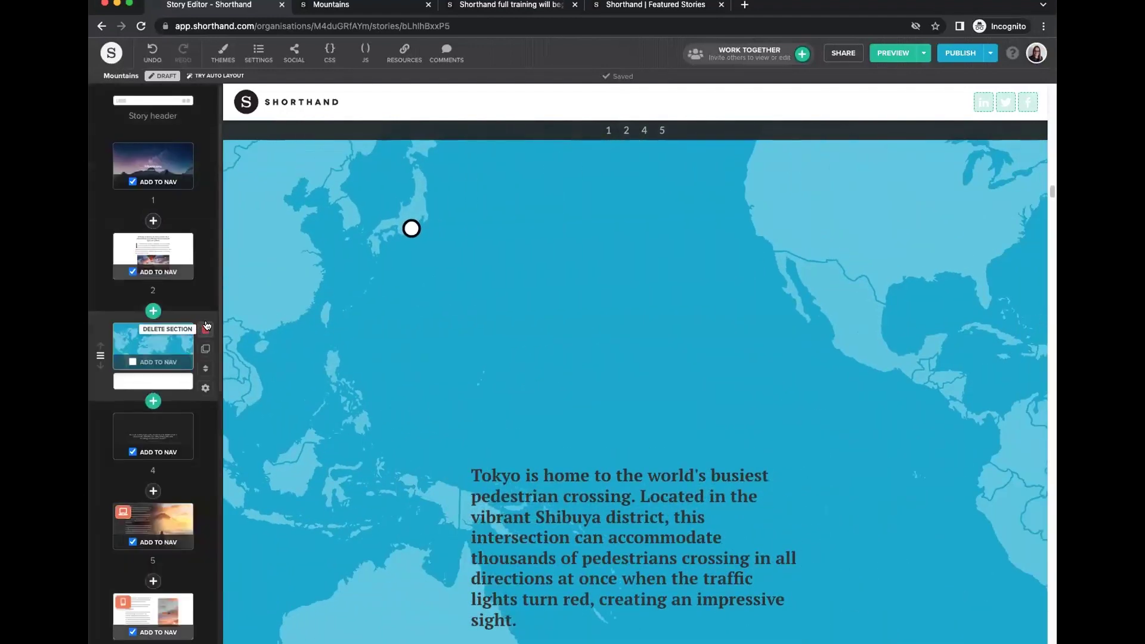
click(202, 330)
Dismiss the add-section panel, go to section 8's four round-image cards, and open its Copy Options.
click(156, 224)
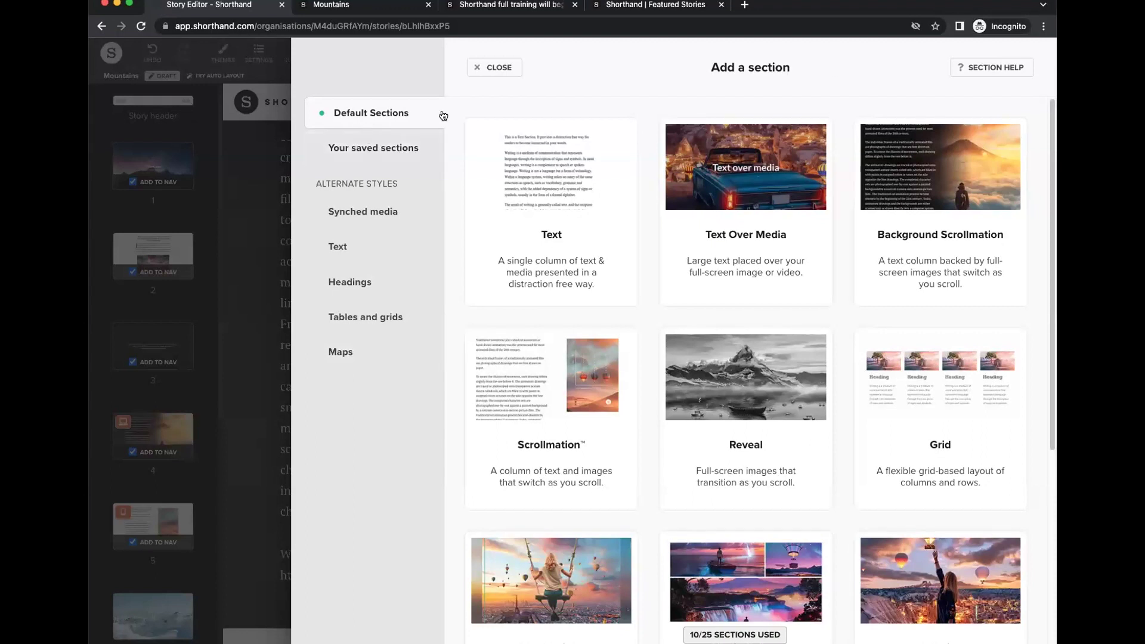
click(495, 67)
scroll(153, 358, down, 7)
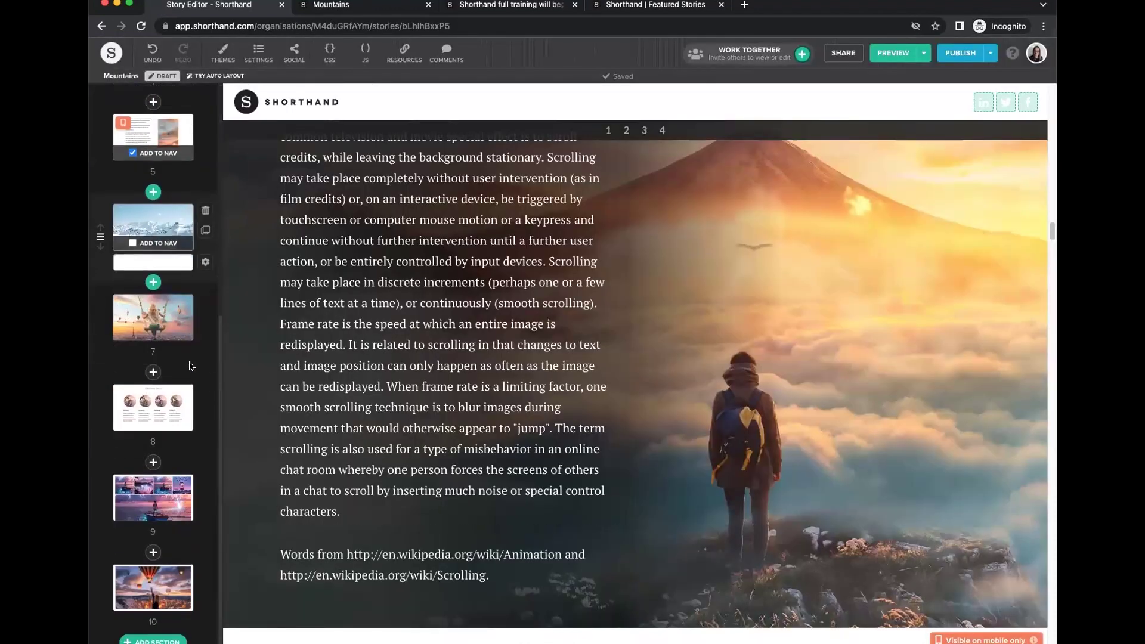
click(155, 416)
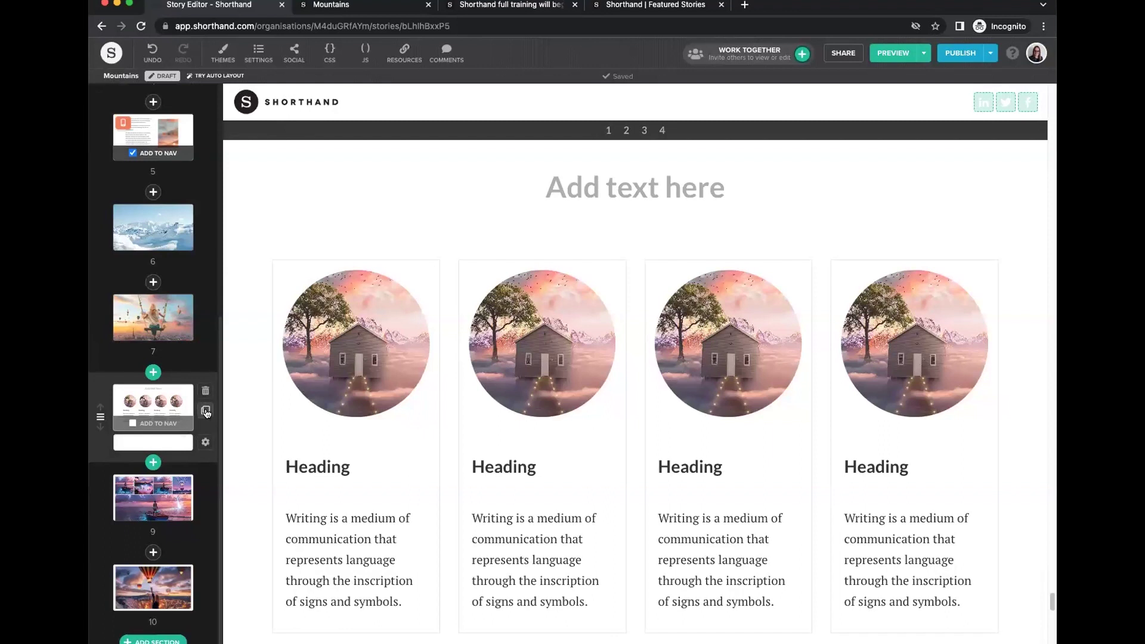
click(206, 412)
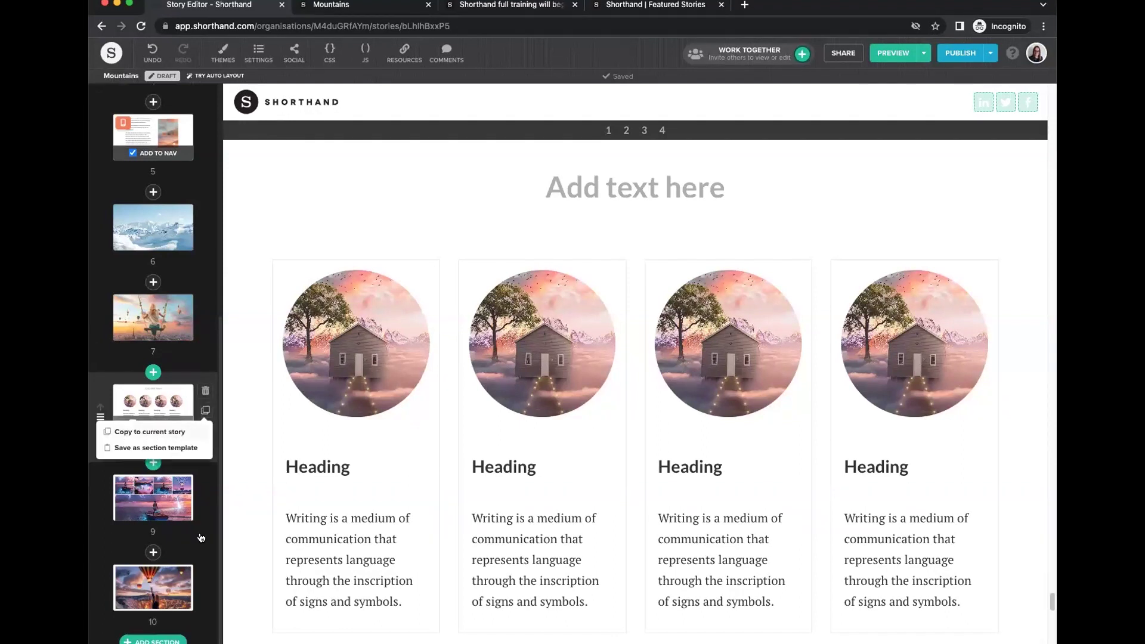
Save the four round-image gallery section to Copied sections, removing an accidental duplicate first.
click(177, 437)
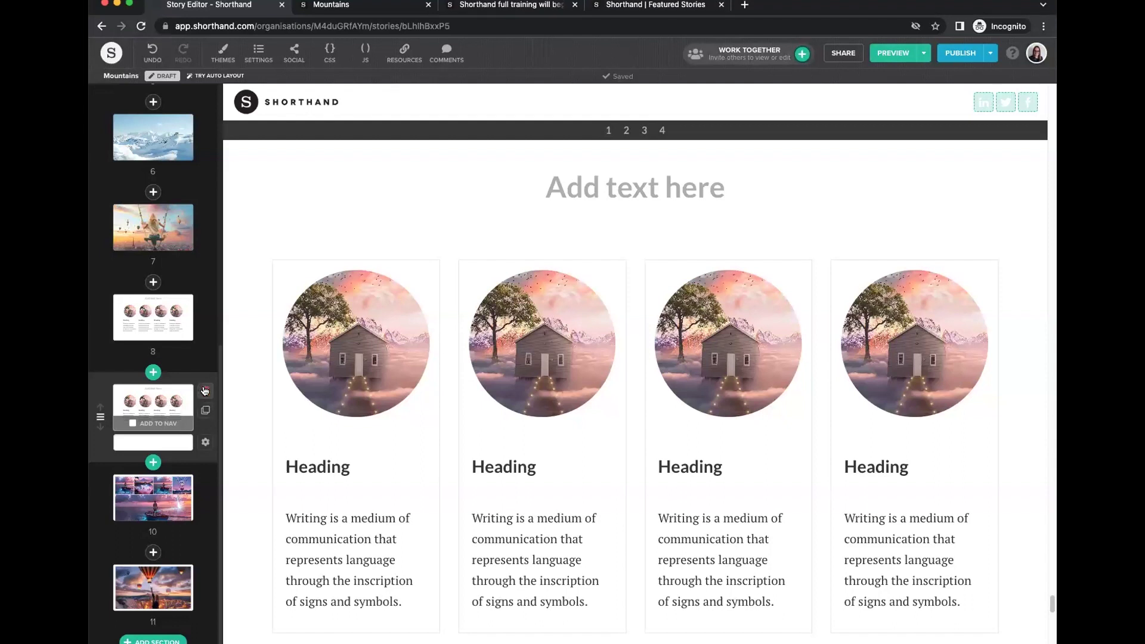
click(204, 391)
click(204, 411)
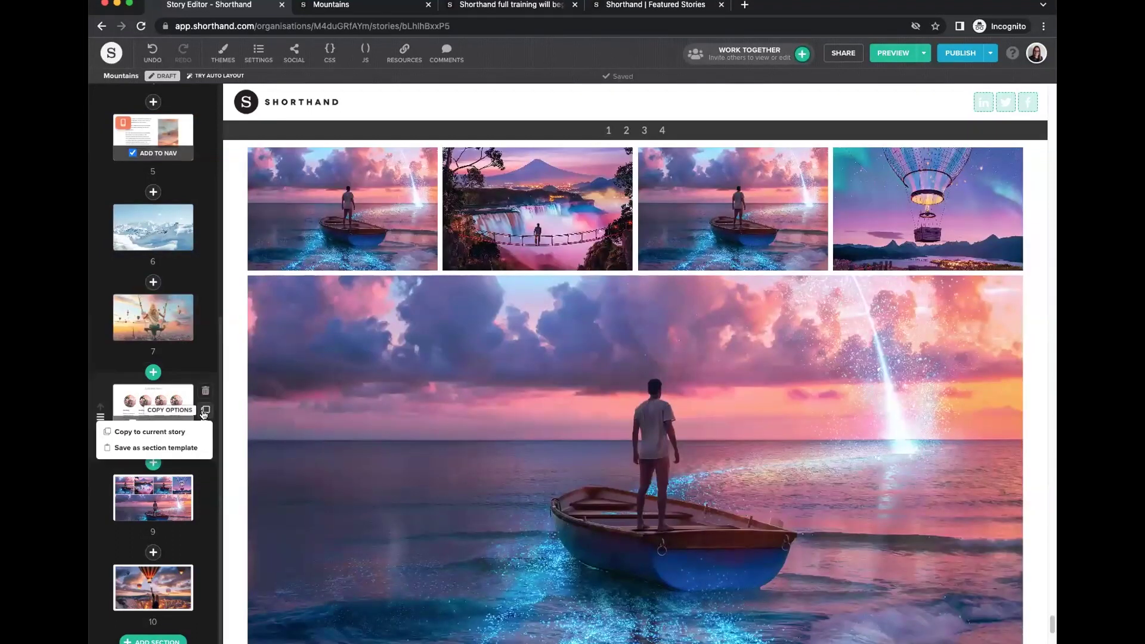
click(170, 452)
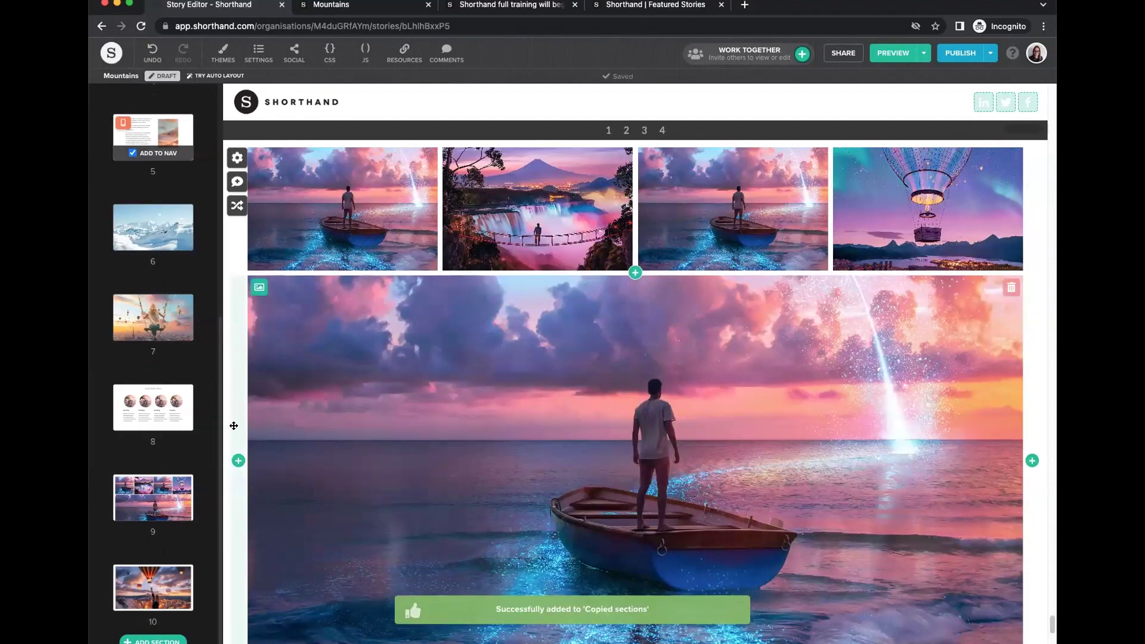
click(151, 192)
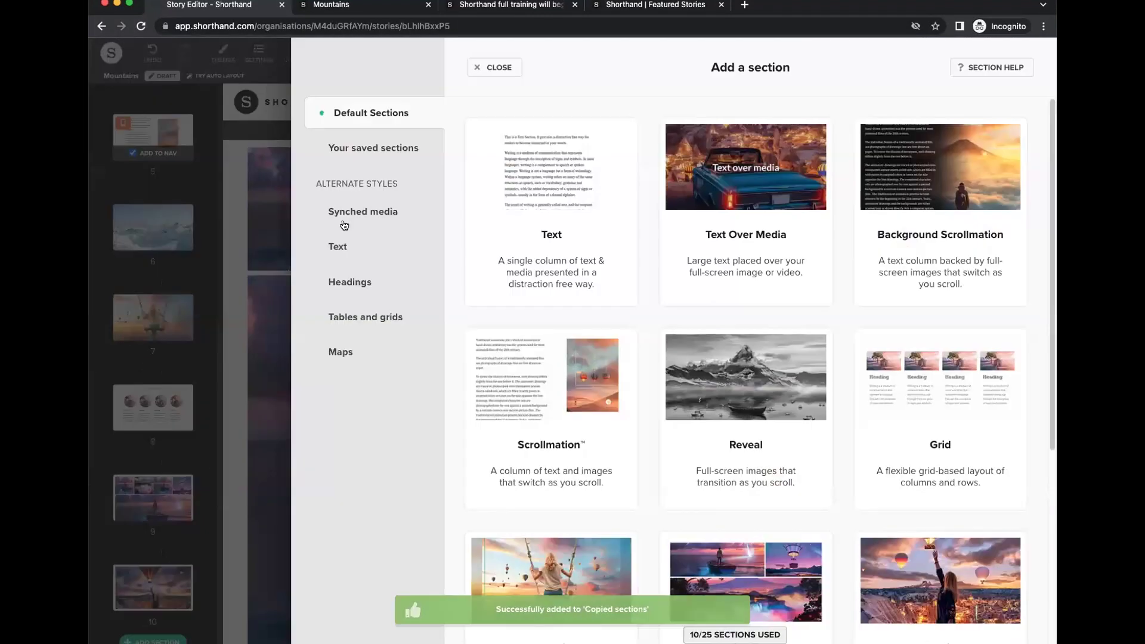
click(368, 150)
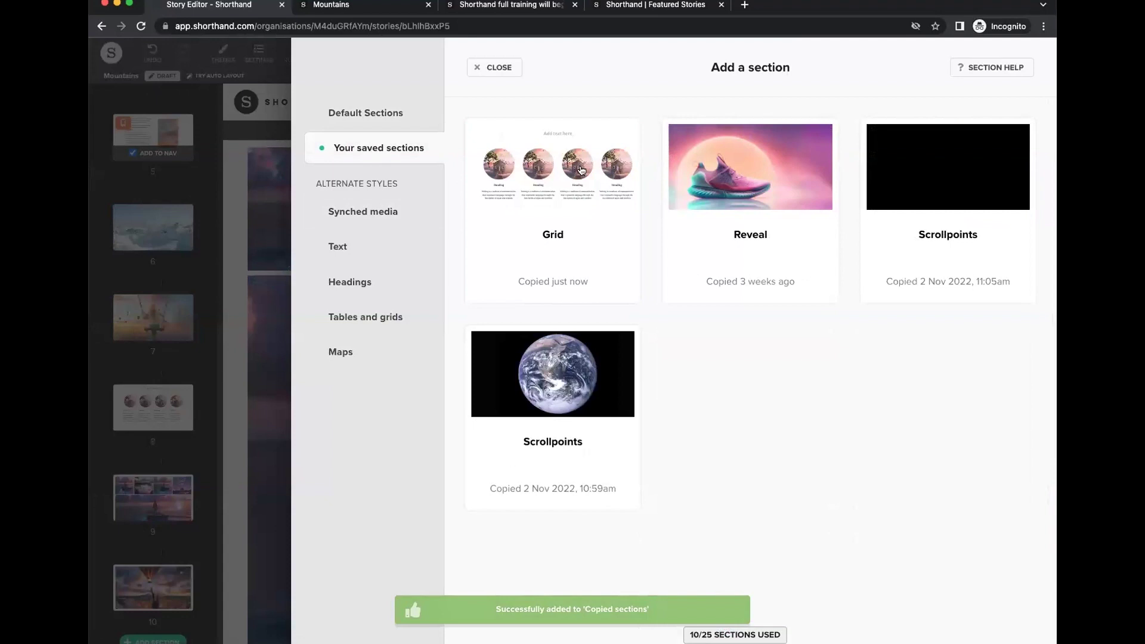
mouse_move(534, 199)
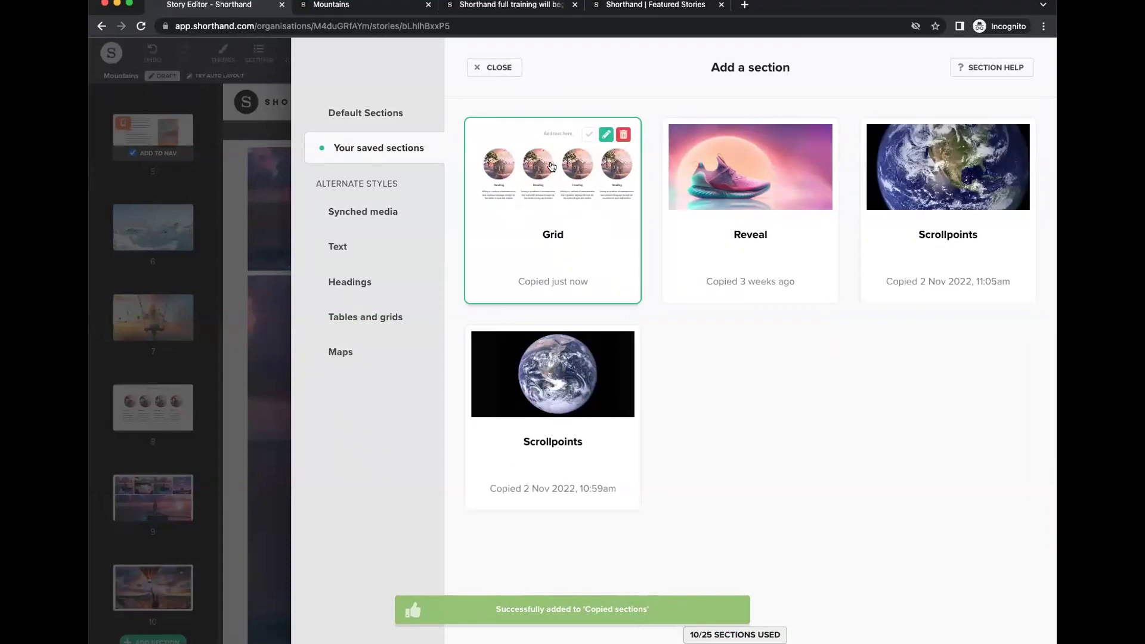
click(489, 68)
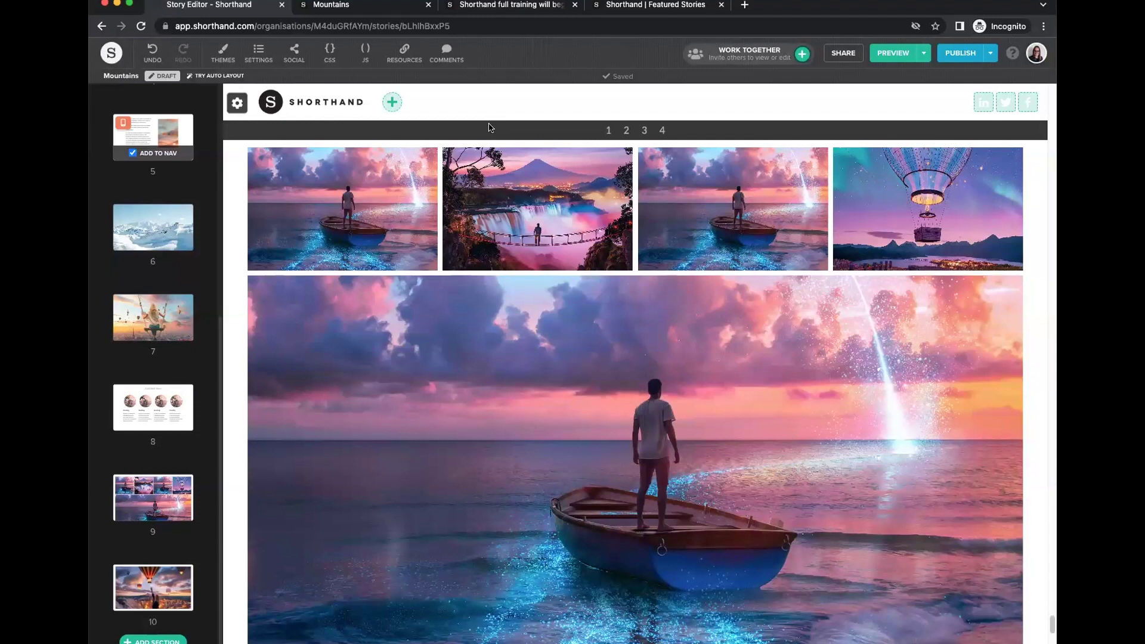
Add a second team member as an editing collaborator on the Mountains story.
scroll(161, 179, up, 10)
click(174, 170)
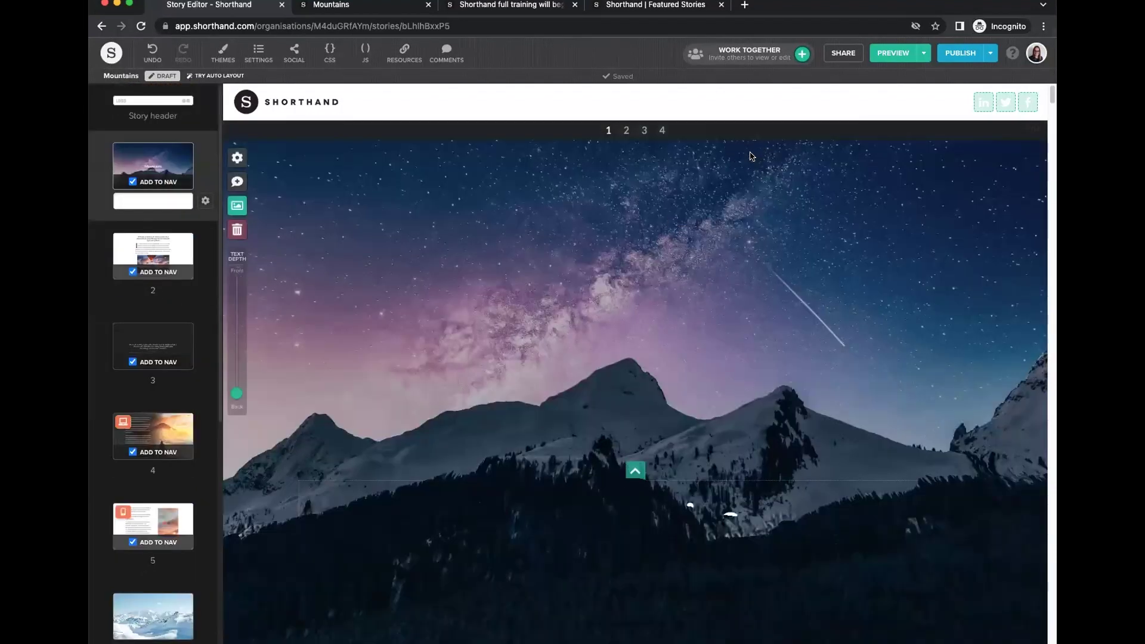
click(803, 55)
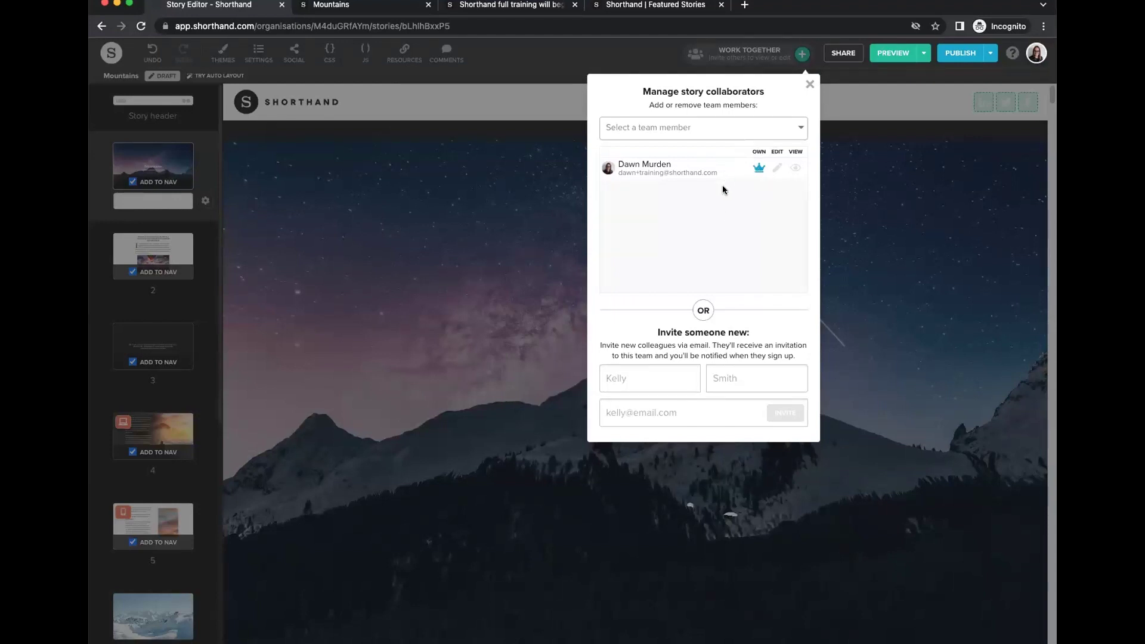
click(670, 134)
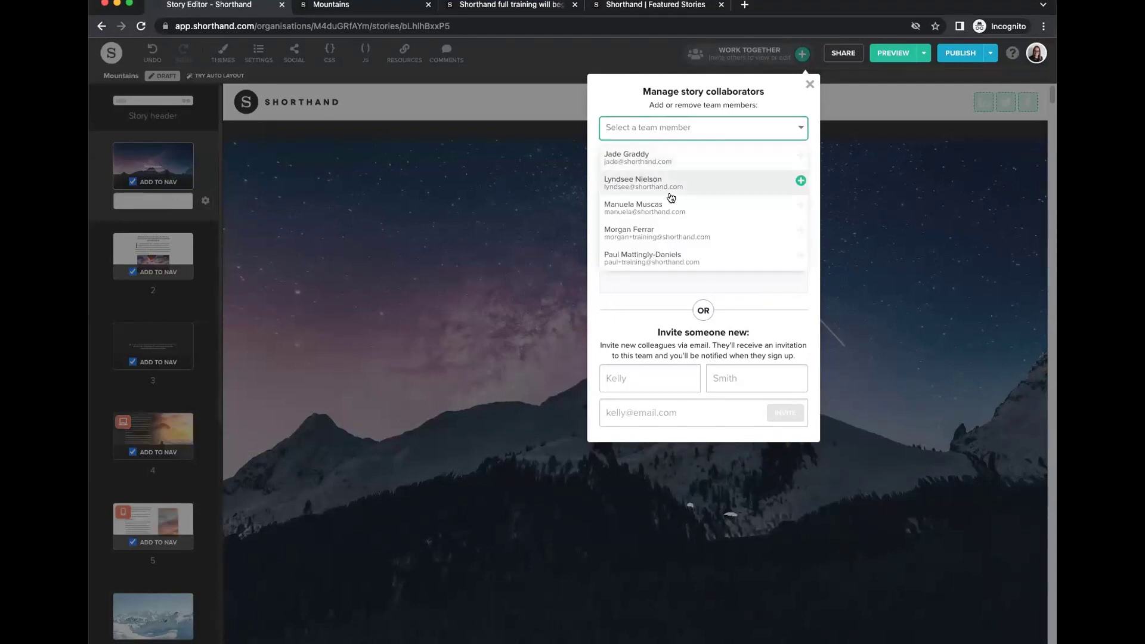
click(655, 257)
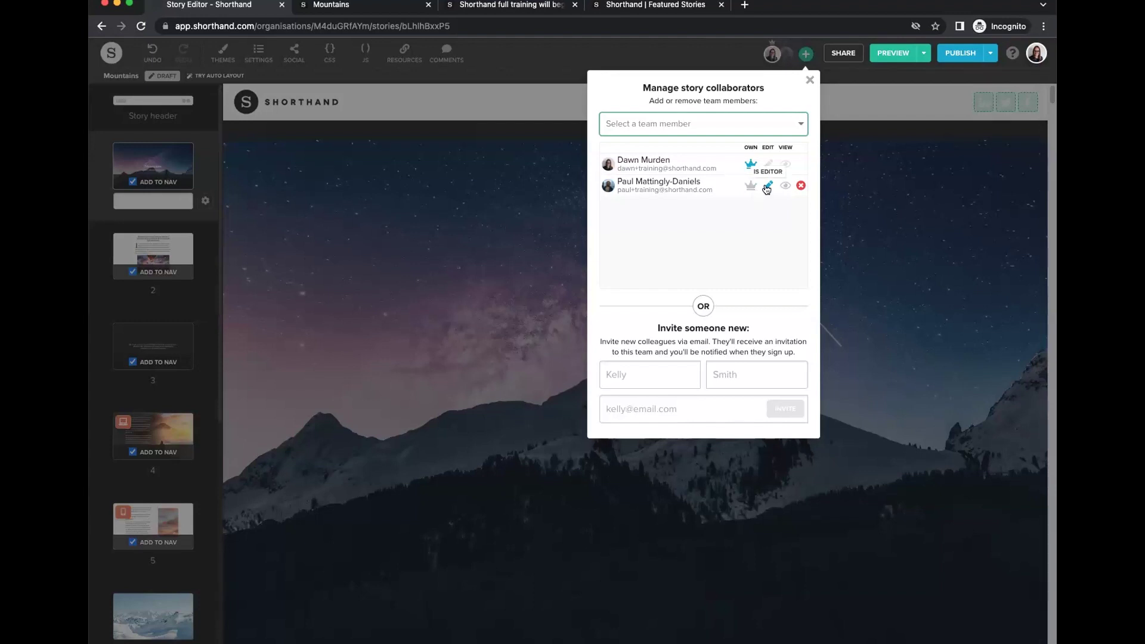
click(810, 80)
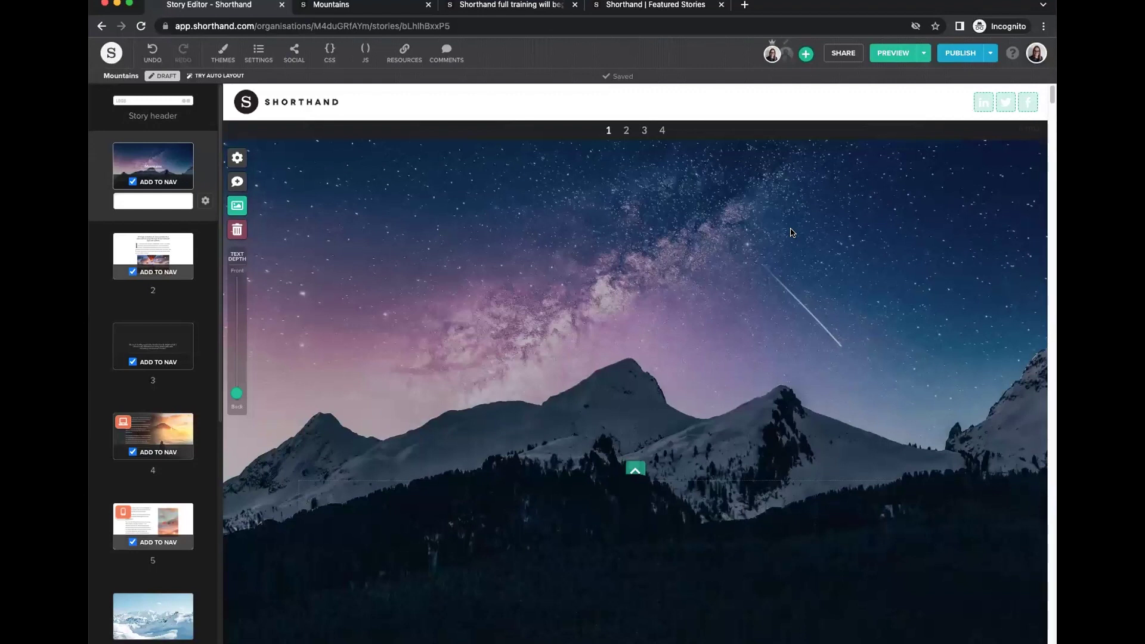
Post a comment mentioning the new collaborator: 'What do you hthink of this image?'.
click(237, 181)
click(865, 160)
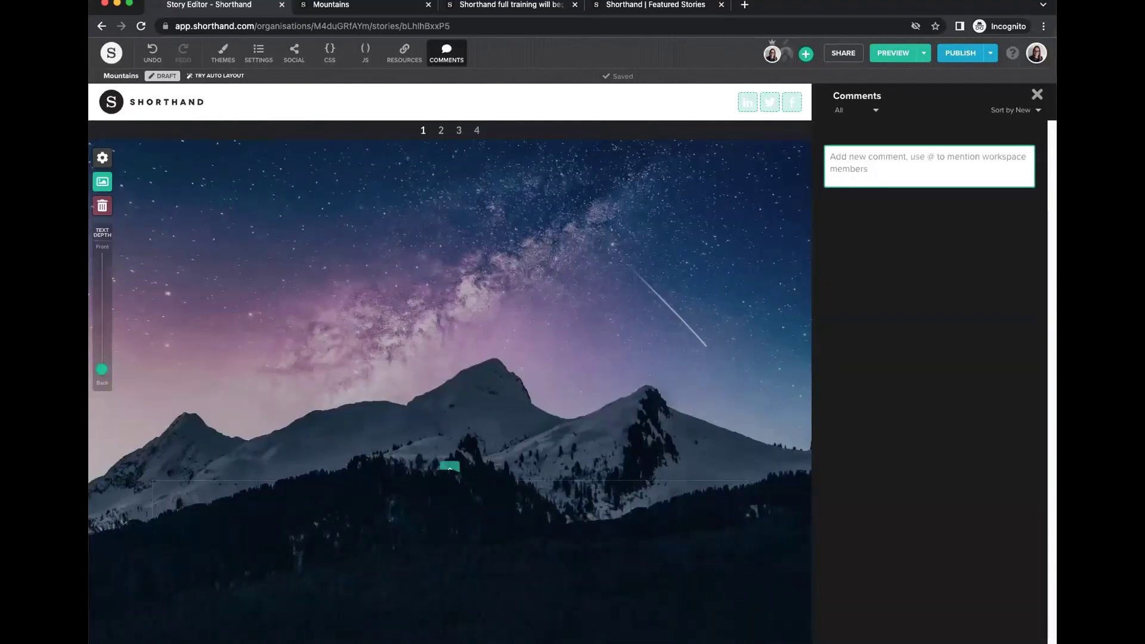
text(@pau)
click(883, 202)
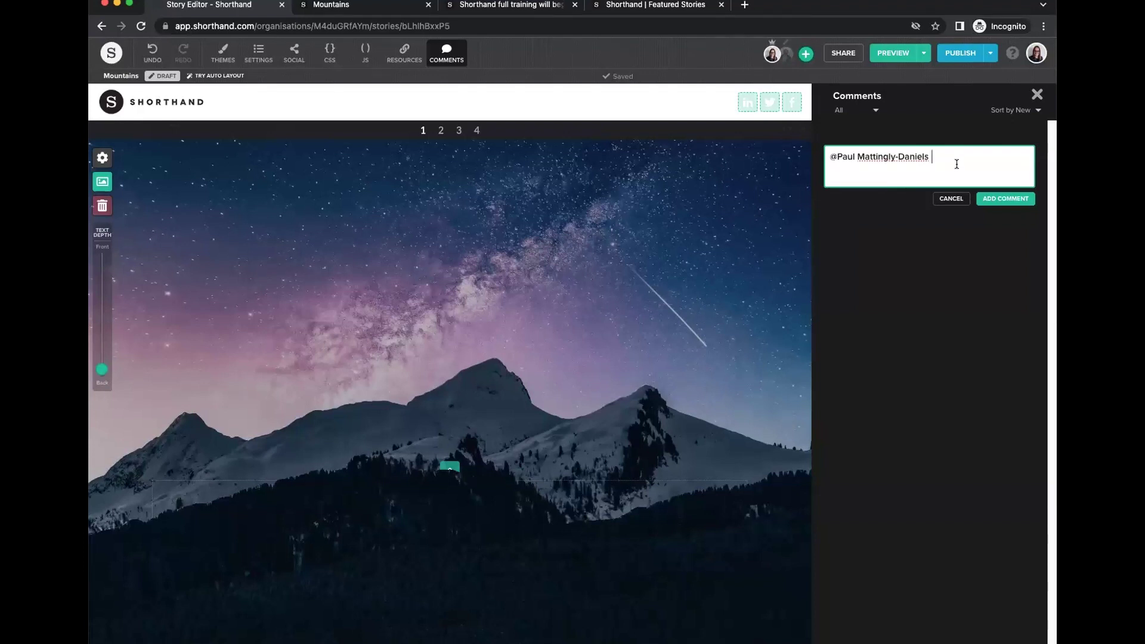
text(What do you hthink of this image?)
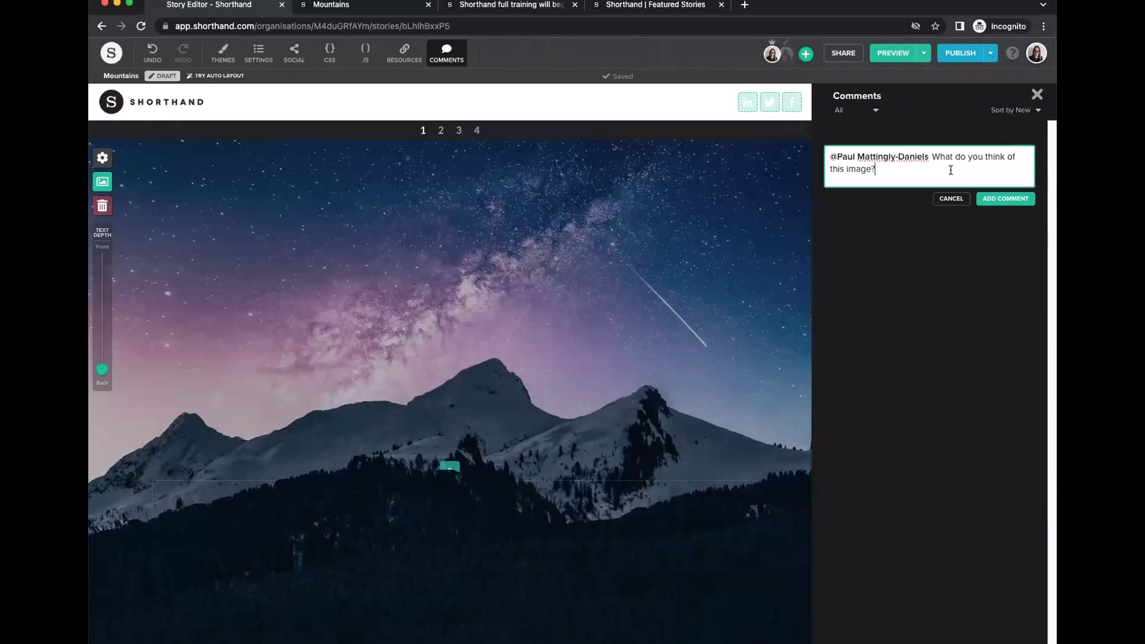
click(1014, 202)
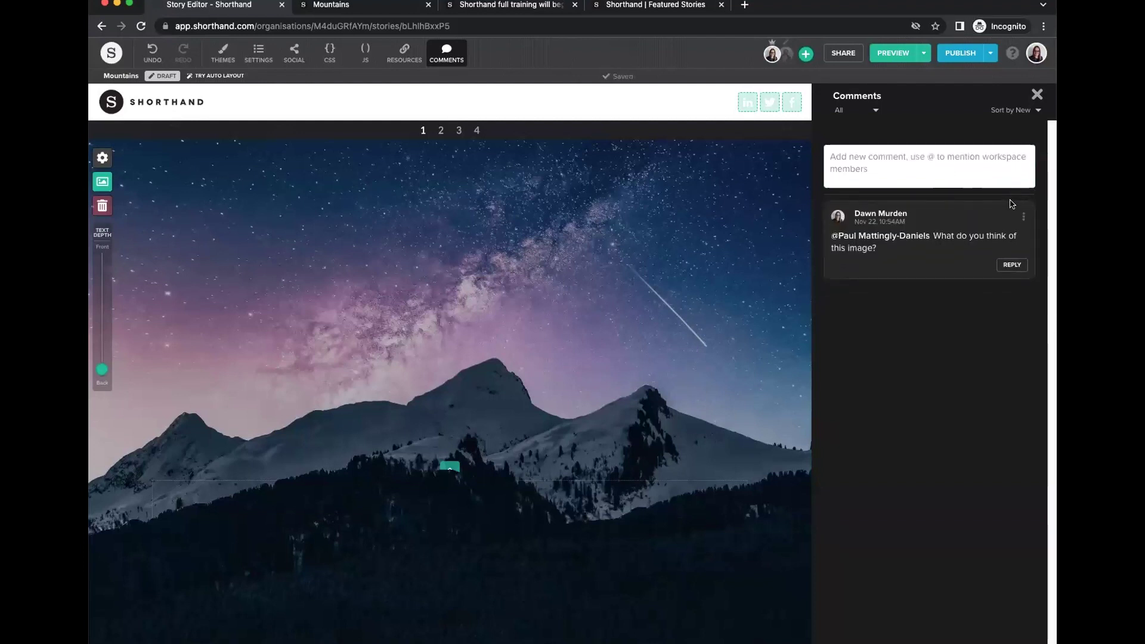
Mark the comment as resolved and close the comments panel.
click(1024, 217)
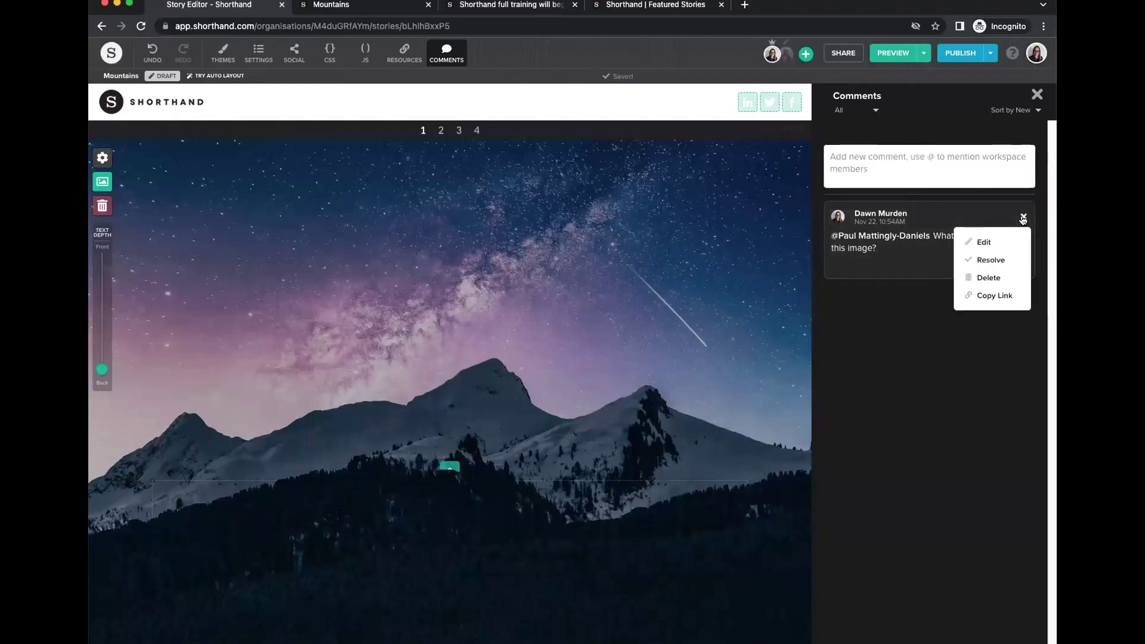
click(991, 261)
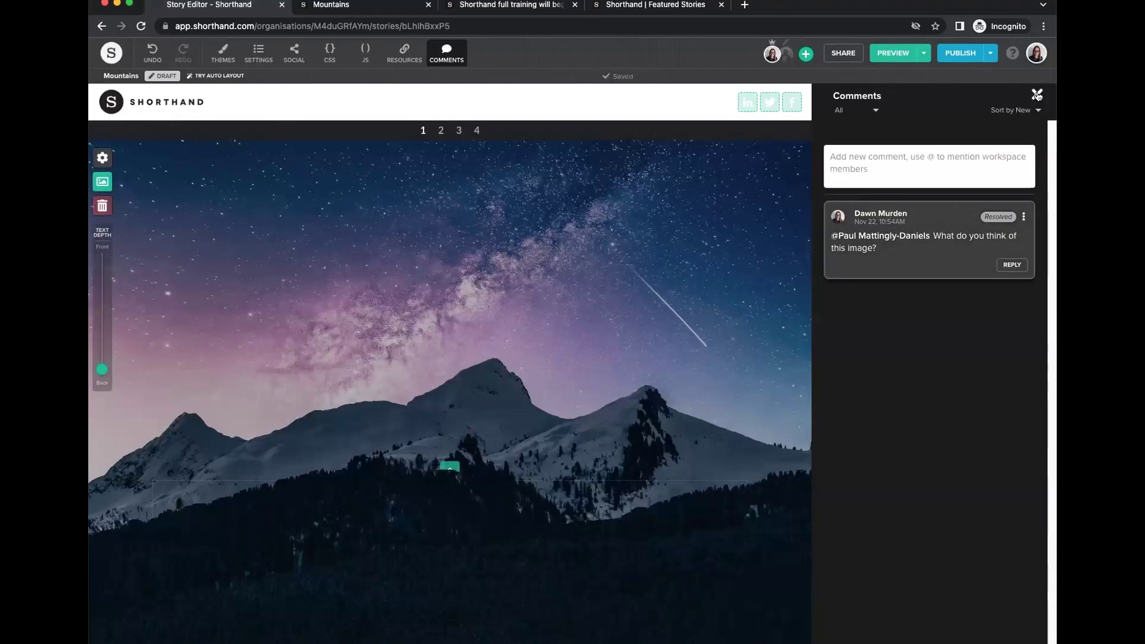
click(1024, 217)
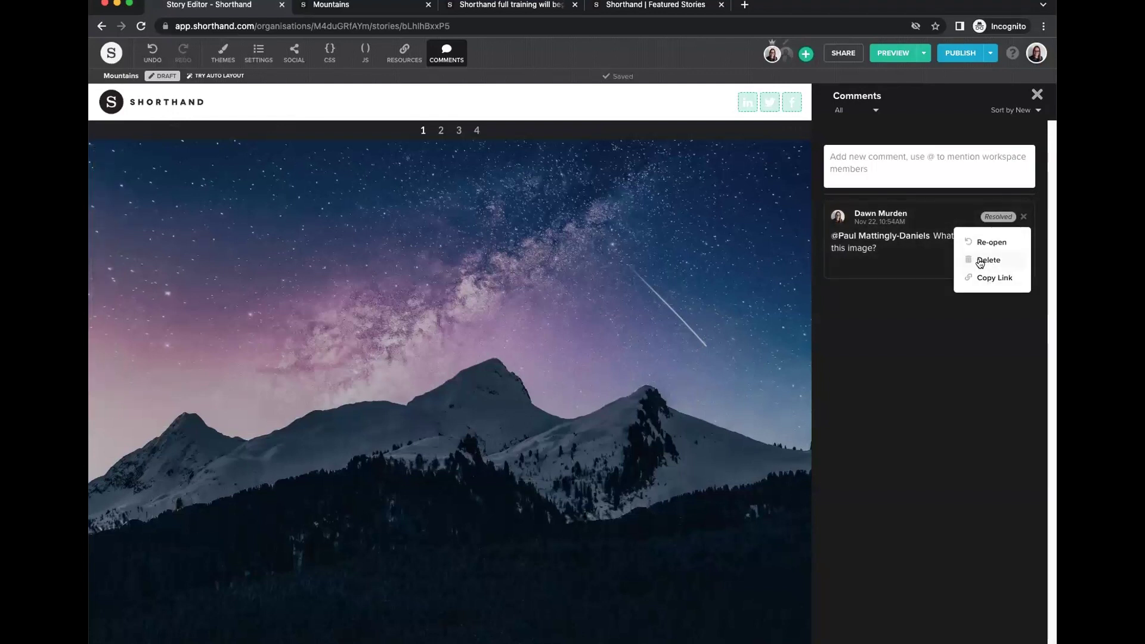
click(1039, 96)
click(1036, 96)
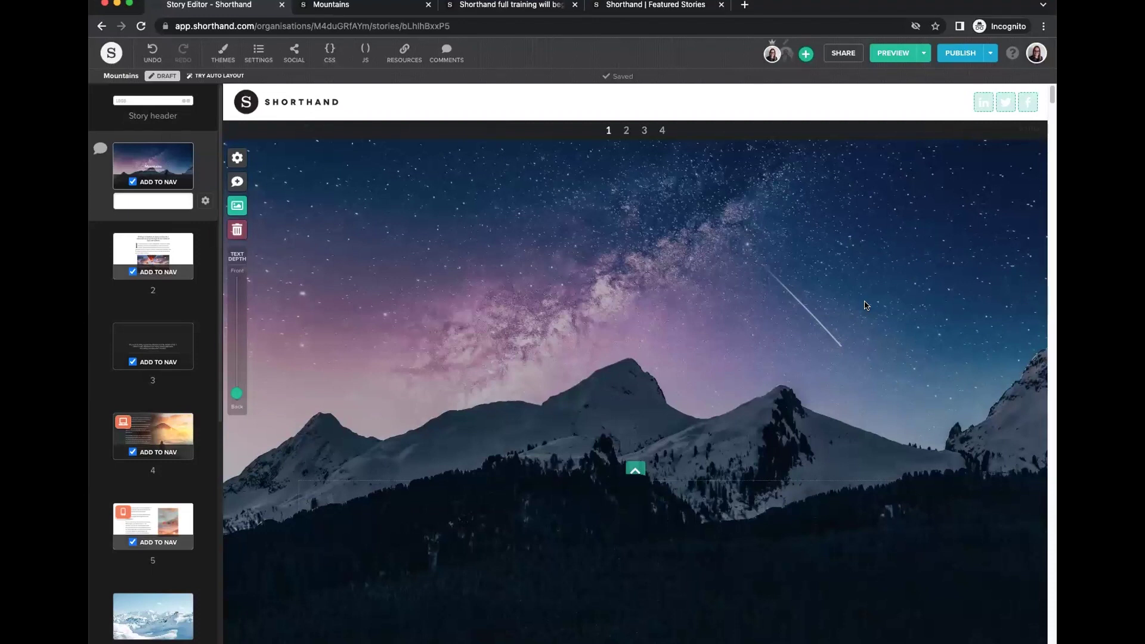
From the Stories dashboard, remove the colleague from the Mountains story's collaborators, leaving only the owner.
click(112, 57)
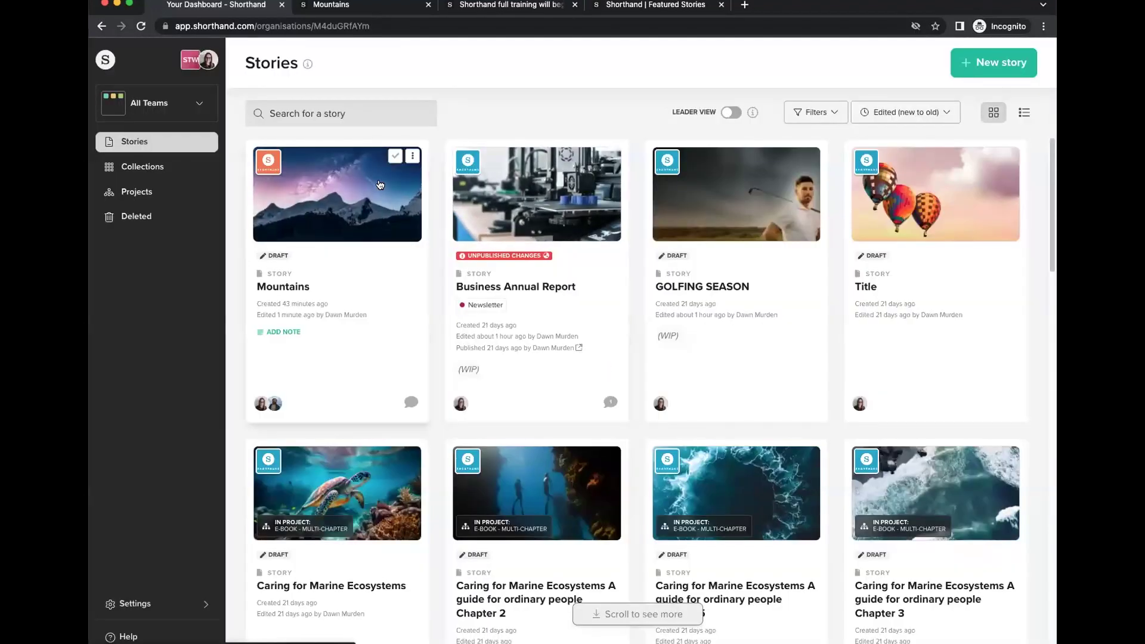
click(412, 155)
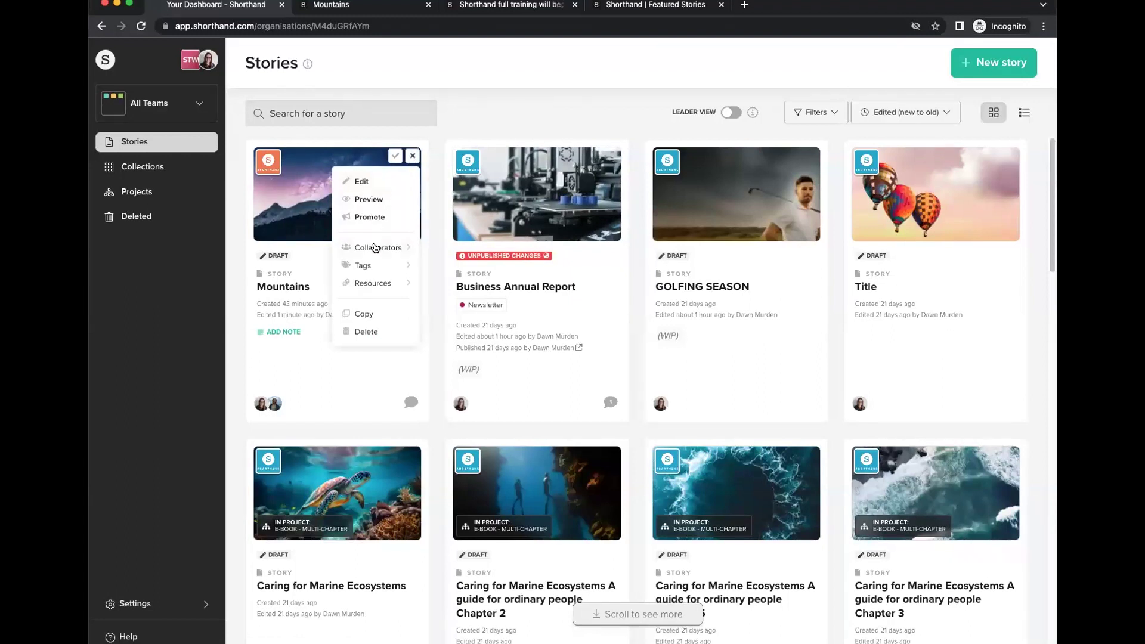
click(374, 247)
click(502, 212)
click(502, 212)
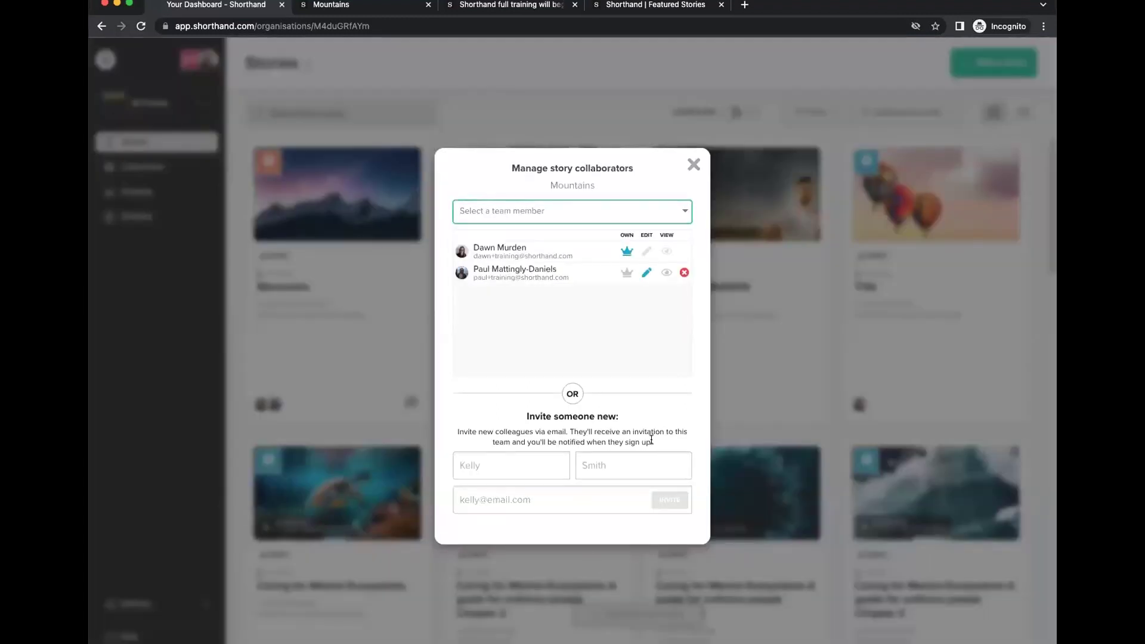
click(693, 165)
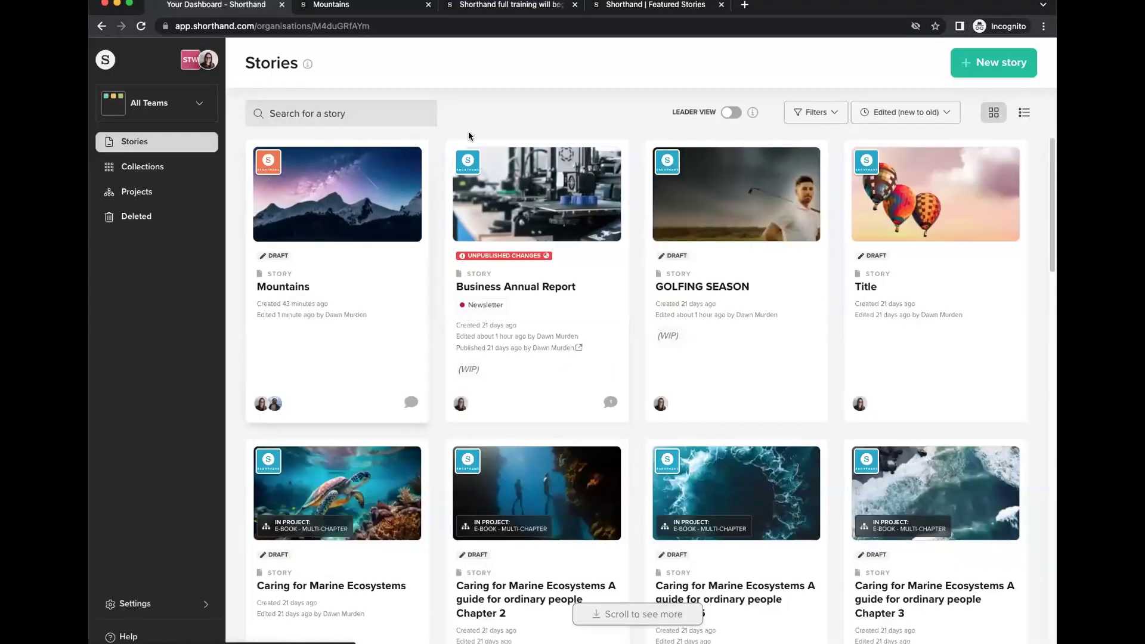
click(413, 157)
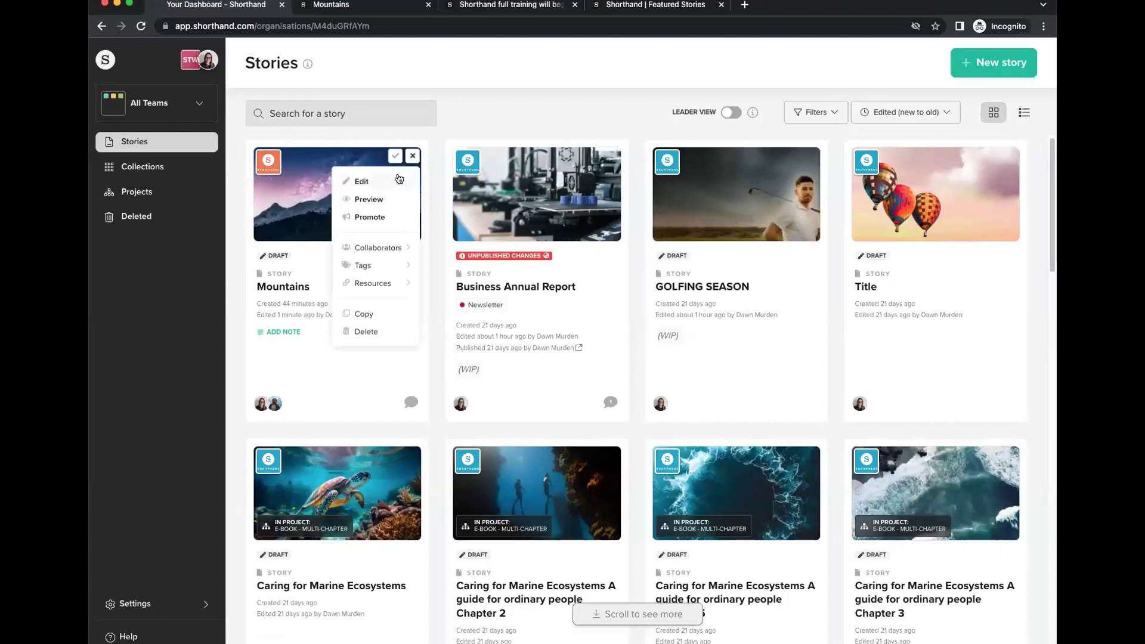
click(377, 248)
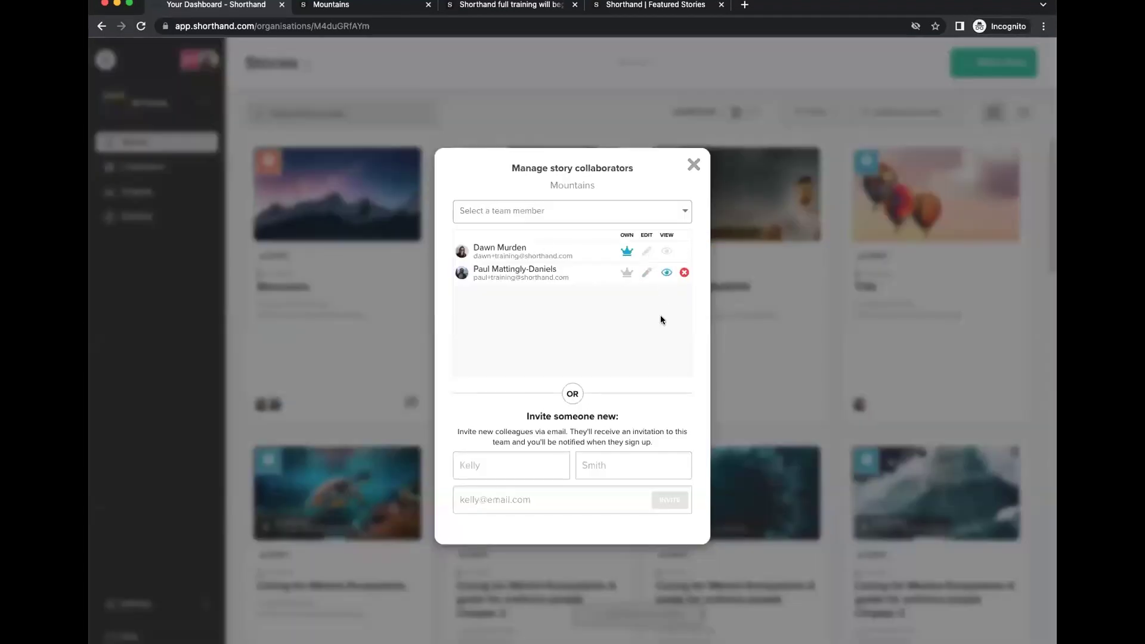
click(684, 274)
click(691, 165)
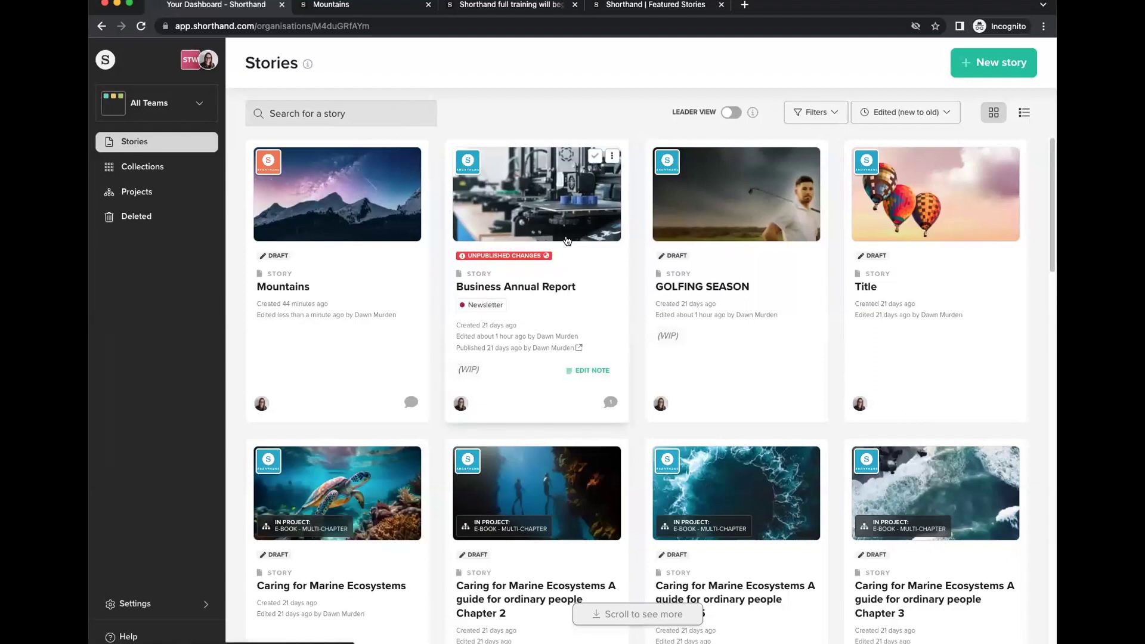
Create a new story in the Webinars team from the Sports update template.
click(984, 62)
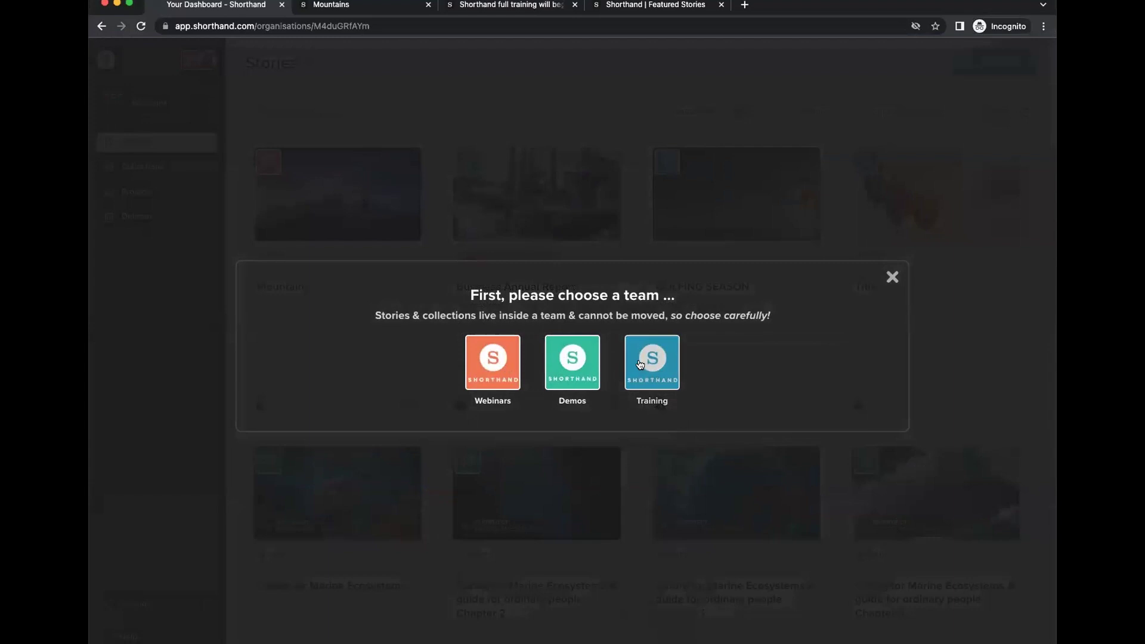
click(639, 362)
click(892, 143)
click(972, 69)
click(494, 362)
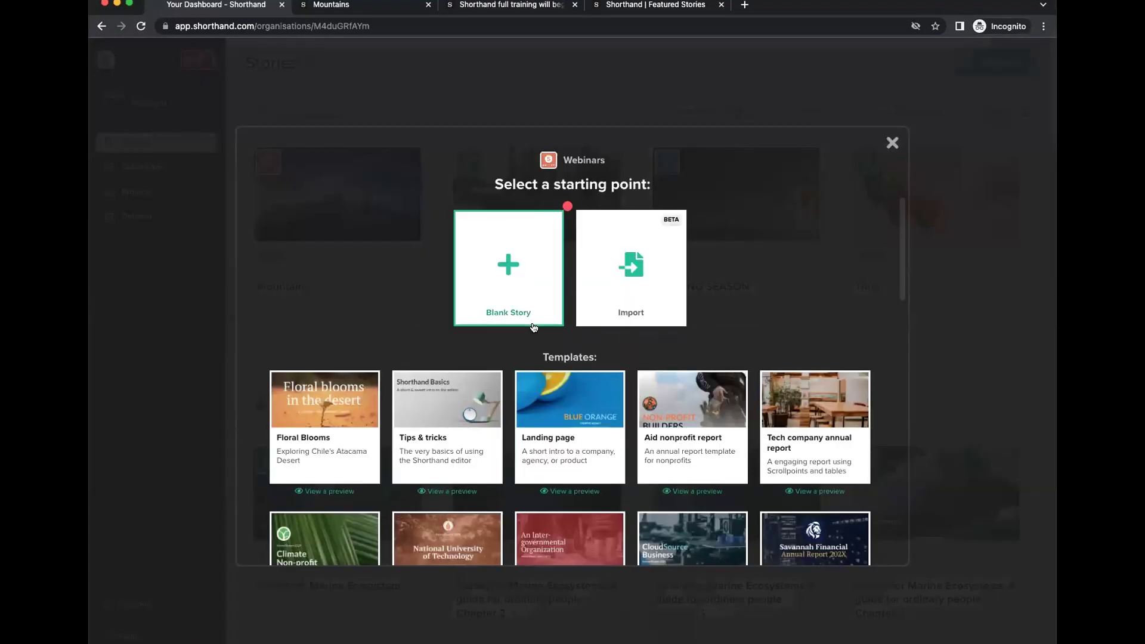
scroll(549, 366, down, 5)
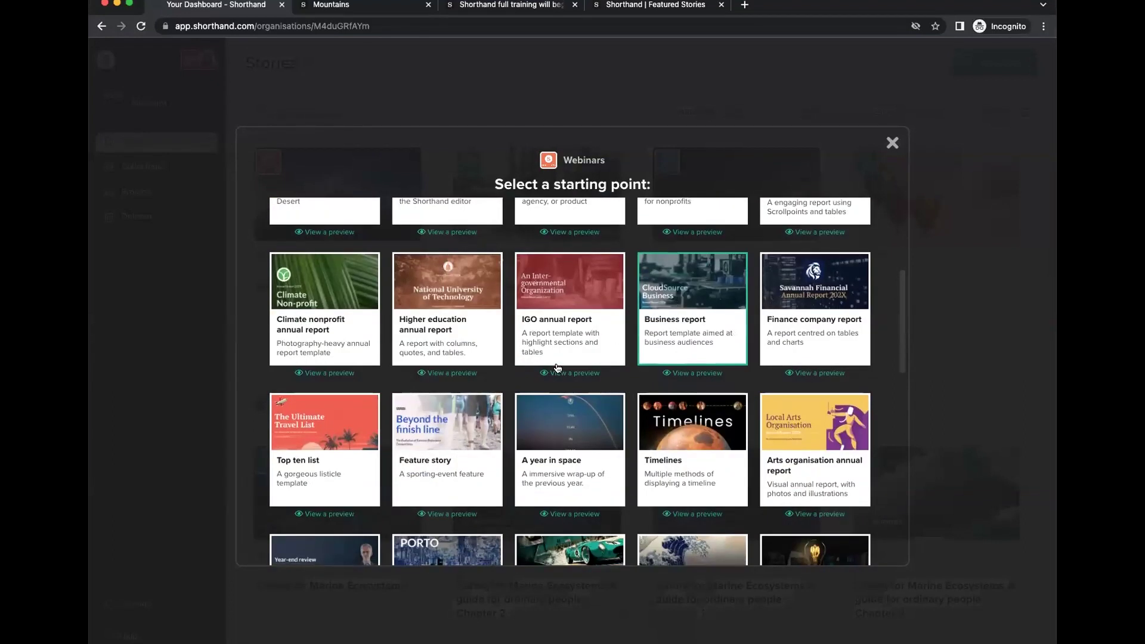
scroll(692, 418, down, 4)
scroll(692, 419, down, 8)
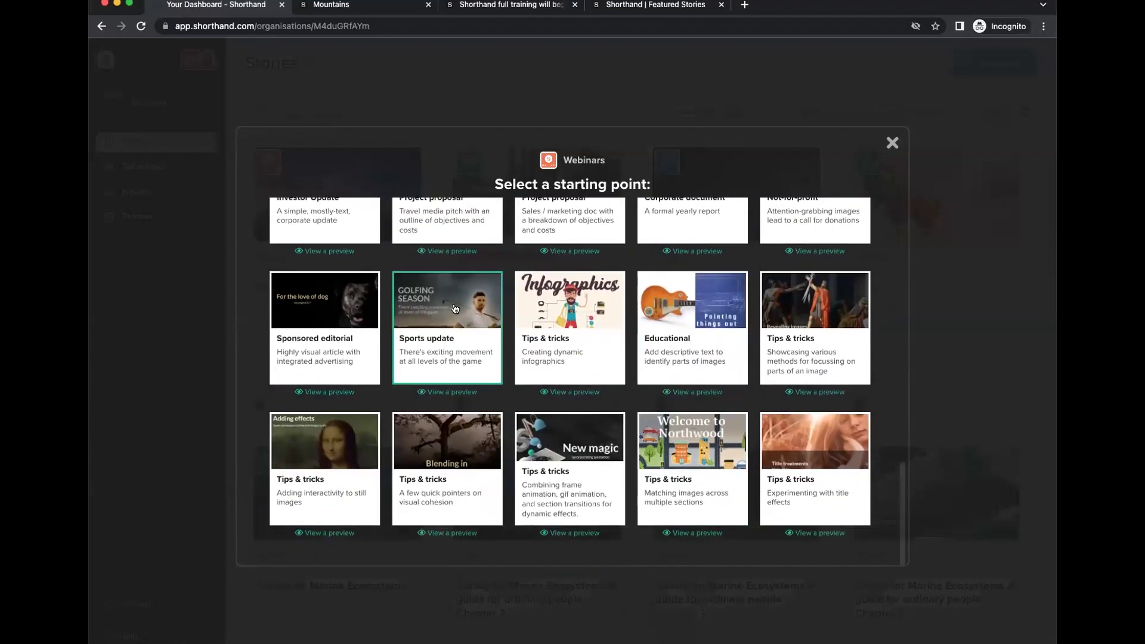
click(454, 308)
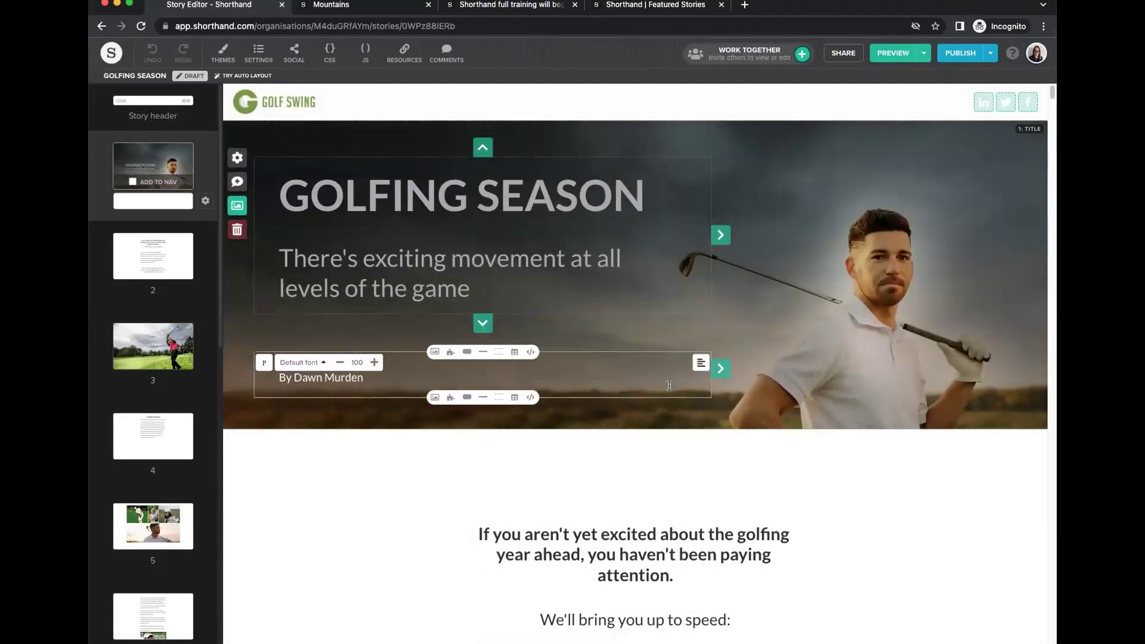
Scroll through the example story down to its photo gallery section.
scroll(669, 386, down, 4)
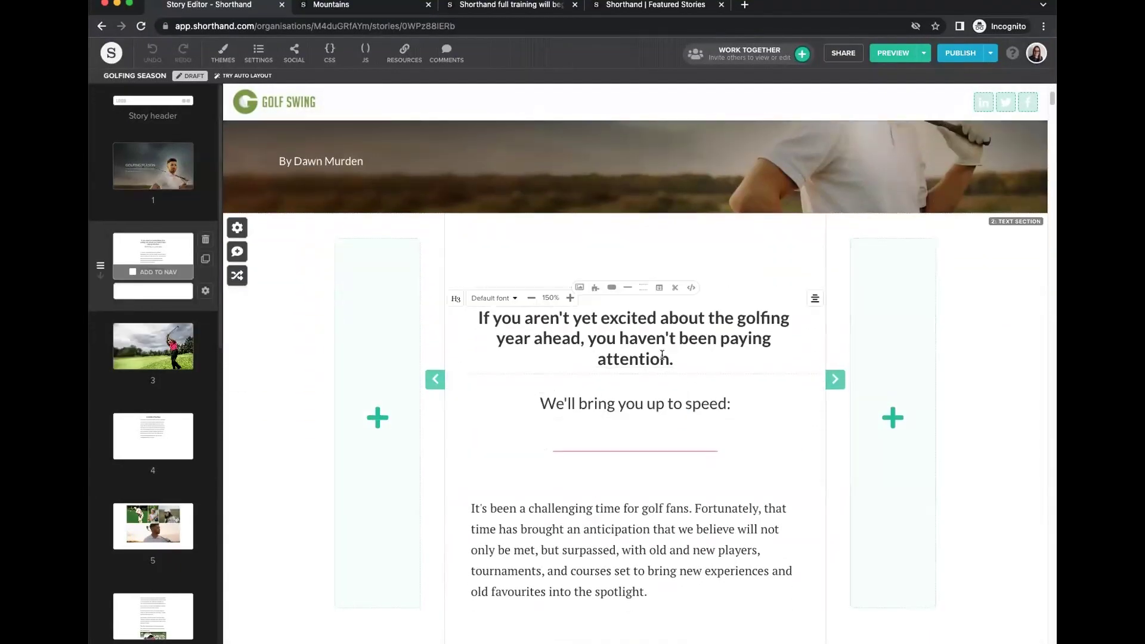
scroll(596, 382, down, 2)
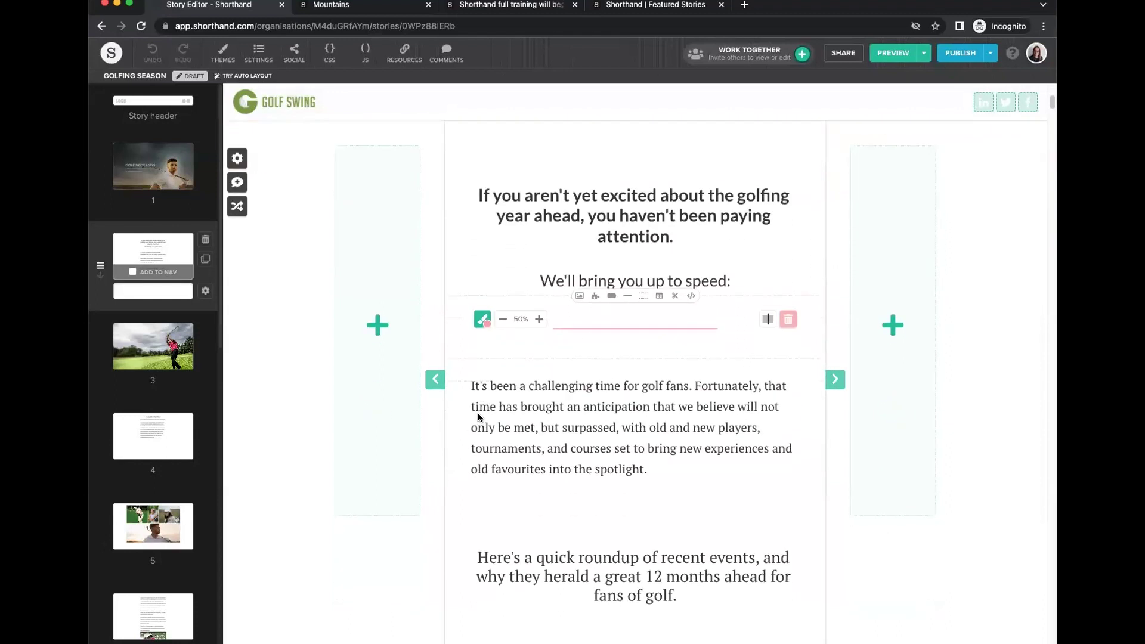
scroll(532, 410, up, 5)
scroll(531, 410, up, 2)
scroll(532, 409, down, 10)
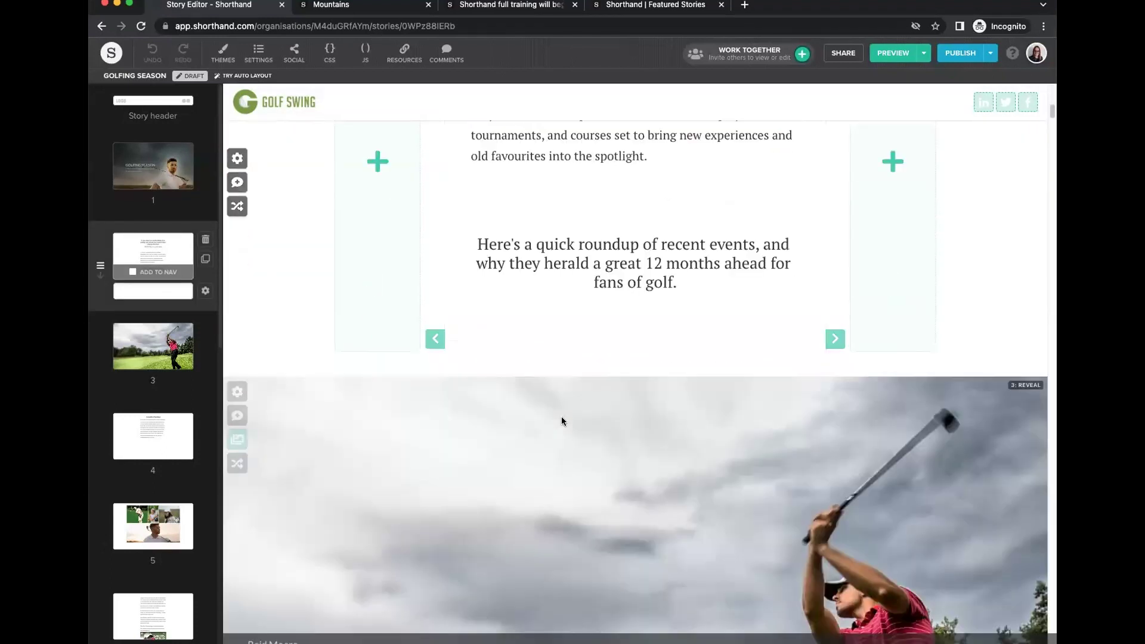
scroll(562, 421, down, 8)
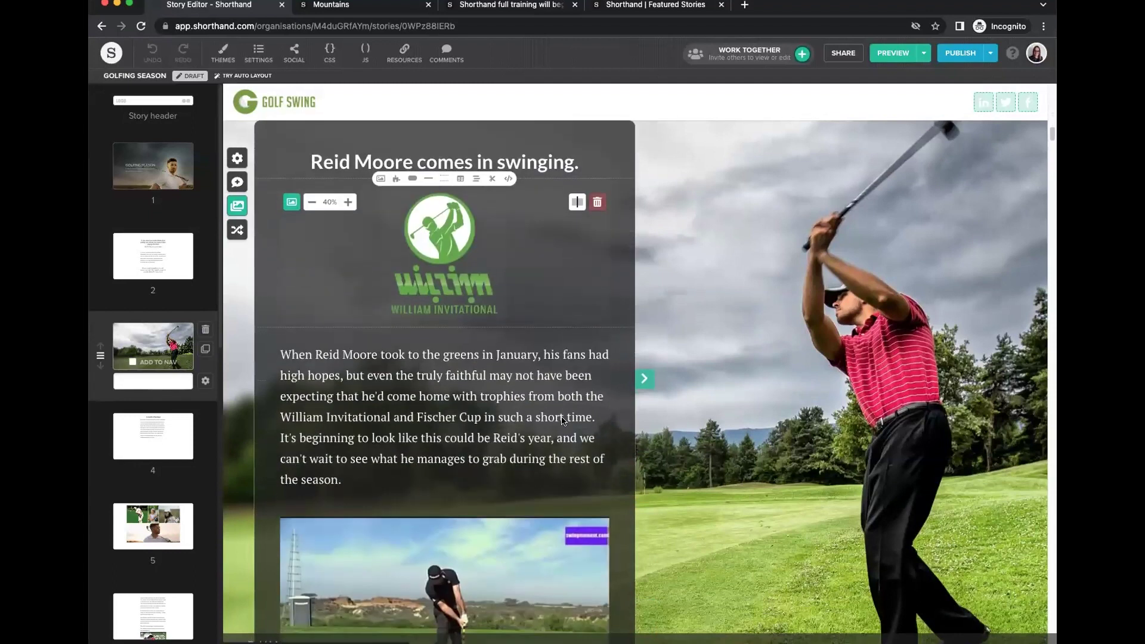
scroll(562, 421, up, 15)
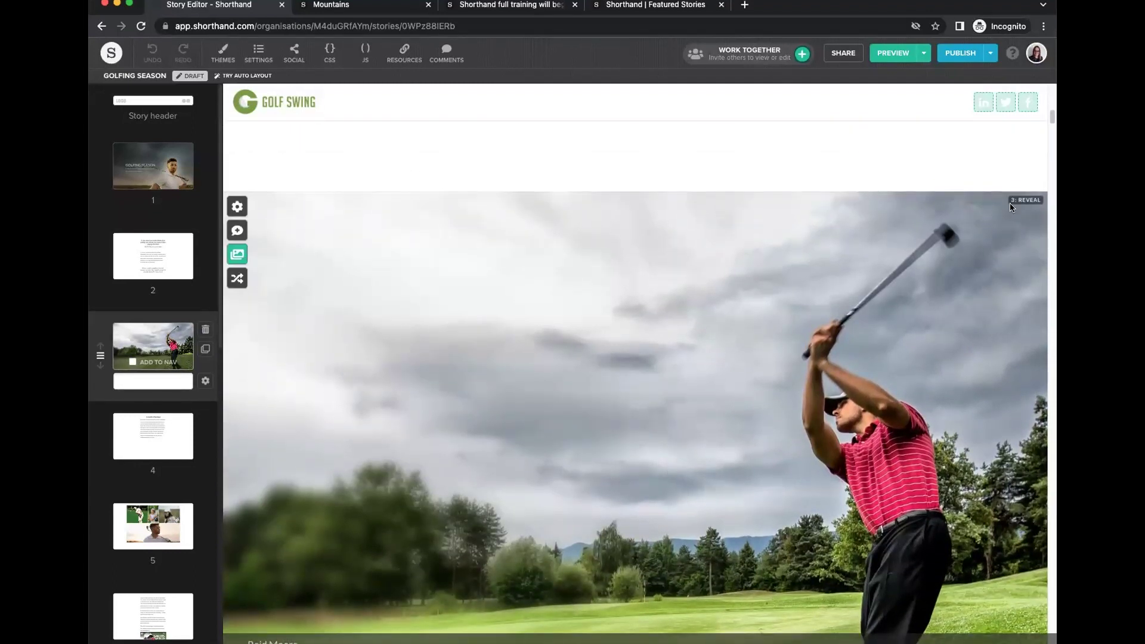
scroll(802, 327, down, 1)
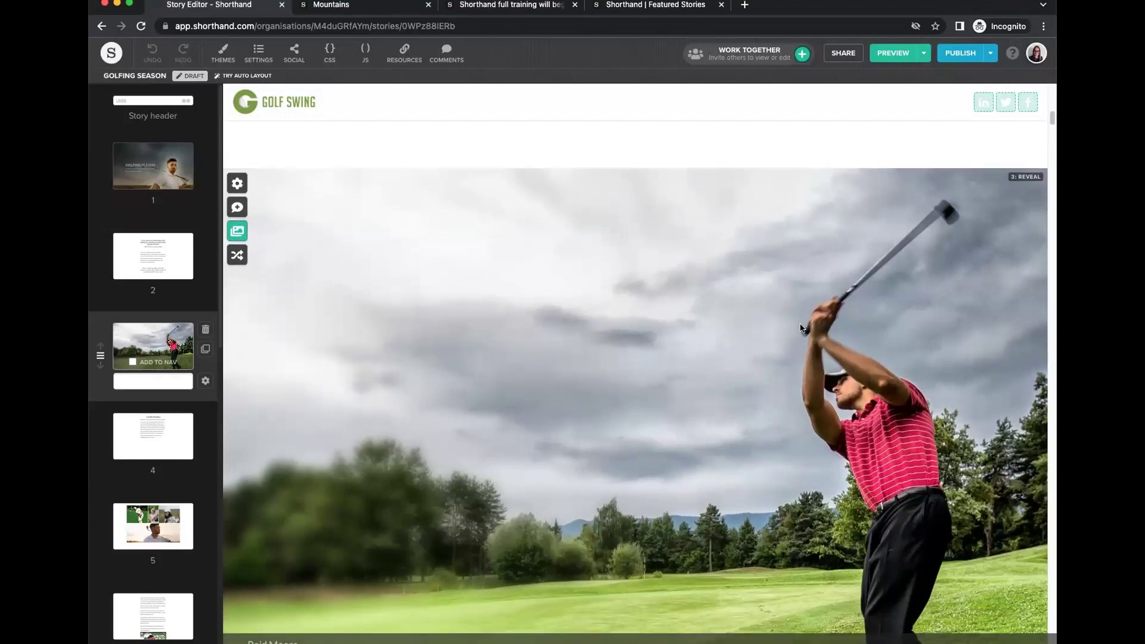
scroll(800, 327, down, 15)
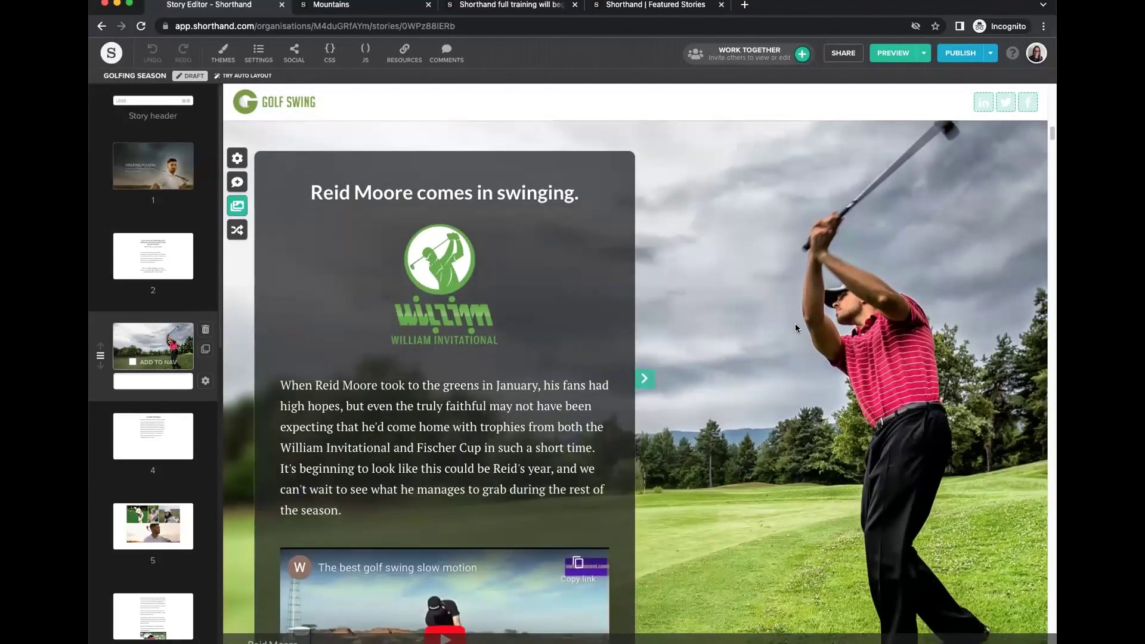
scroll(796, 323, down, 10)
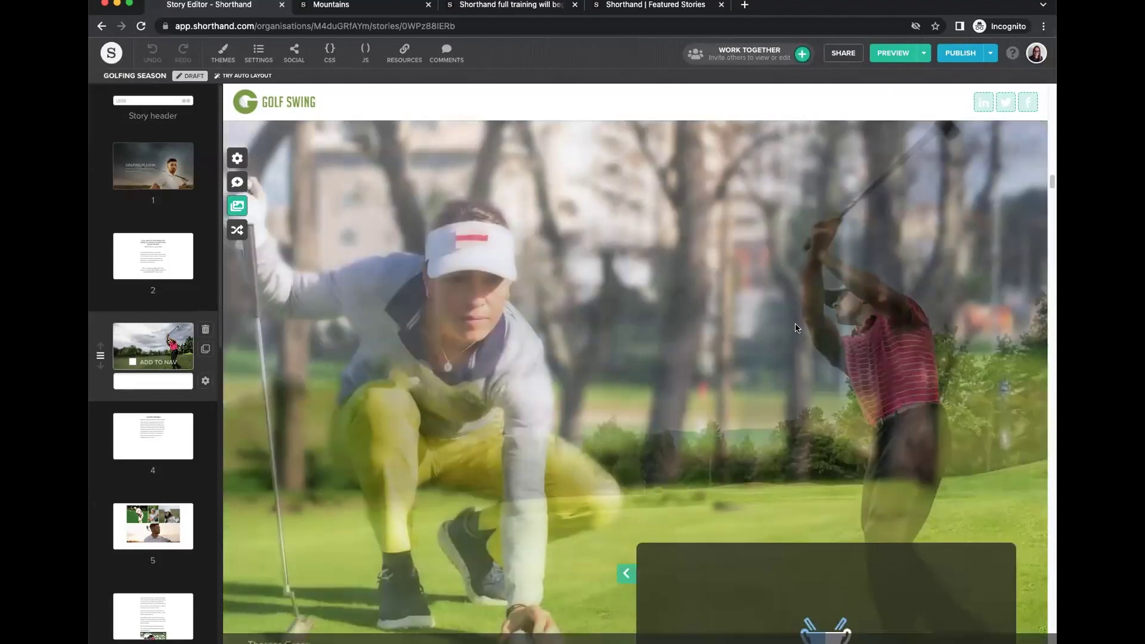
scroll(796, 327, down, 20)
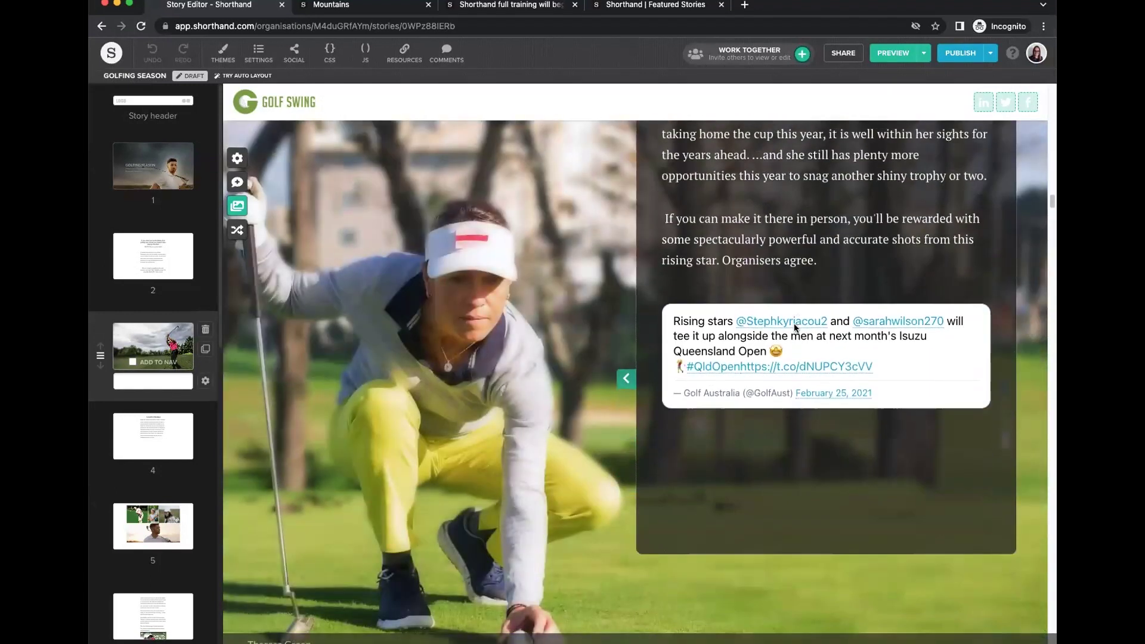
scroll(795, 328, down, 15)
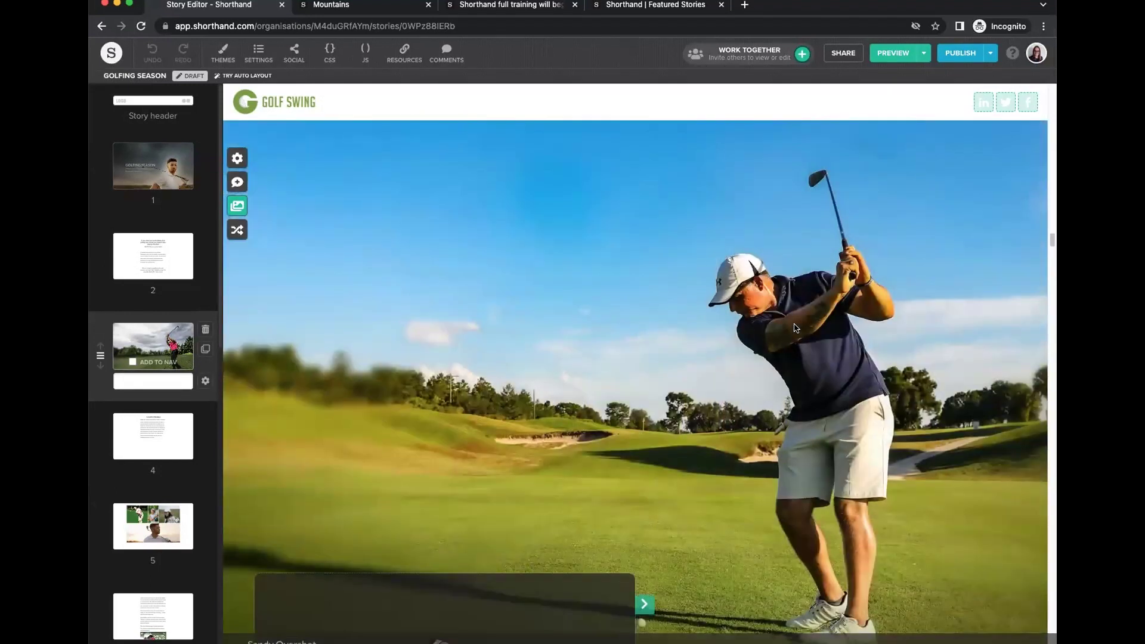
scroll(796, 328, down, 10)
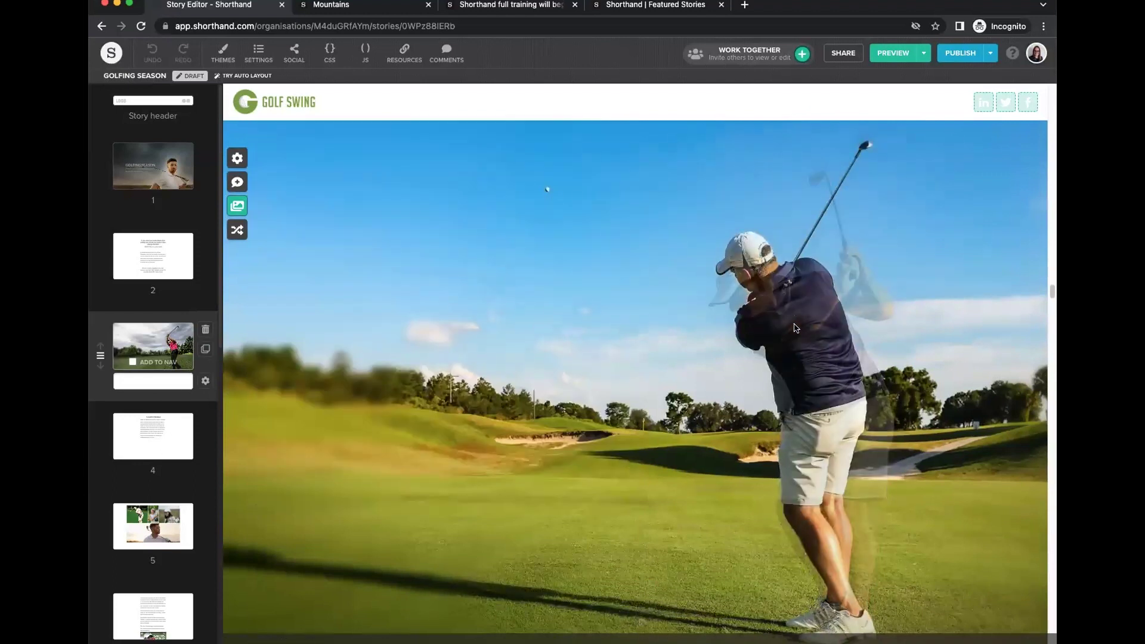
scroll(796, 328, down, 4)
scroll(795, 327, up, 8)
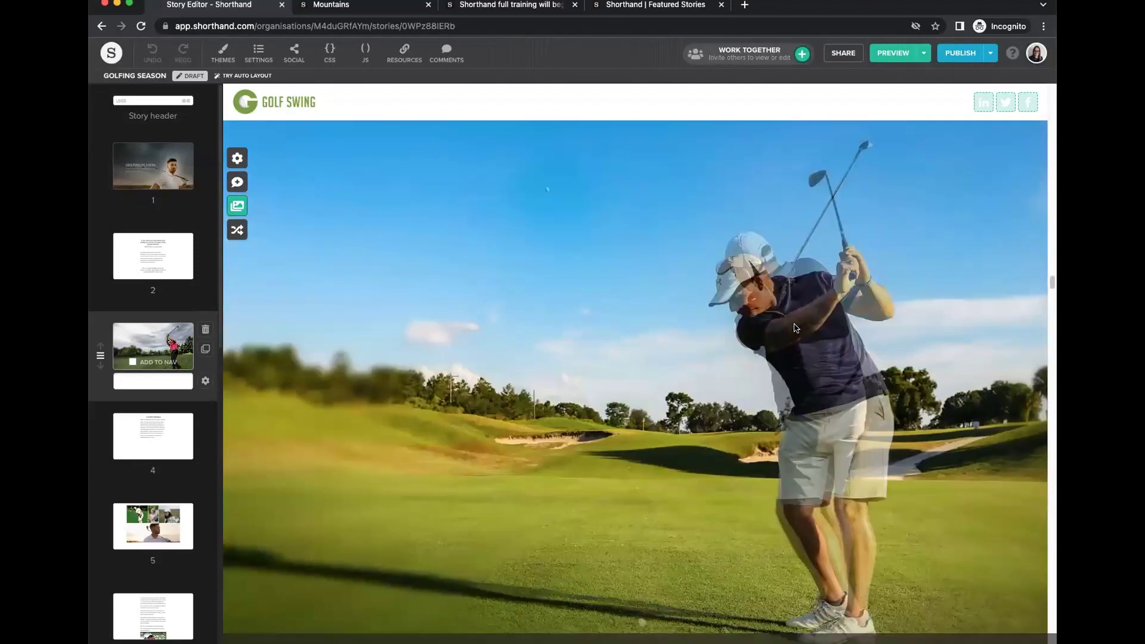
scroll(795, 327, down, 12)
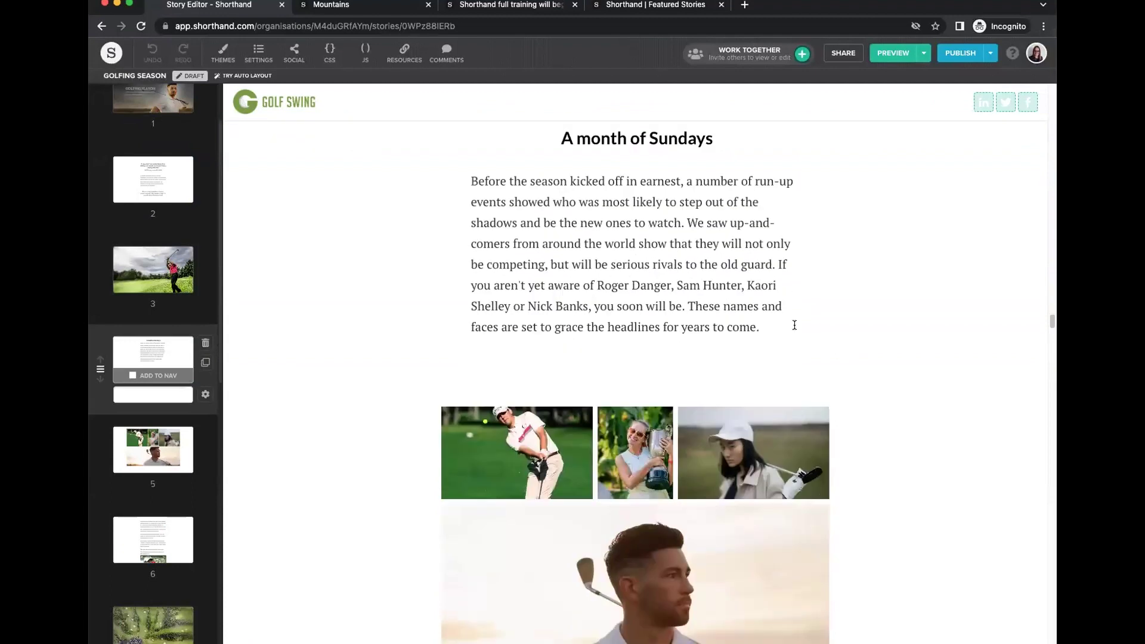
scroll(851, 245, up, 2)
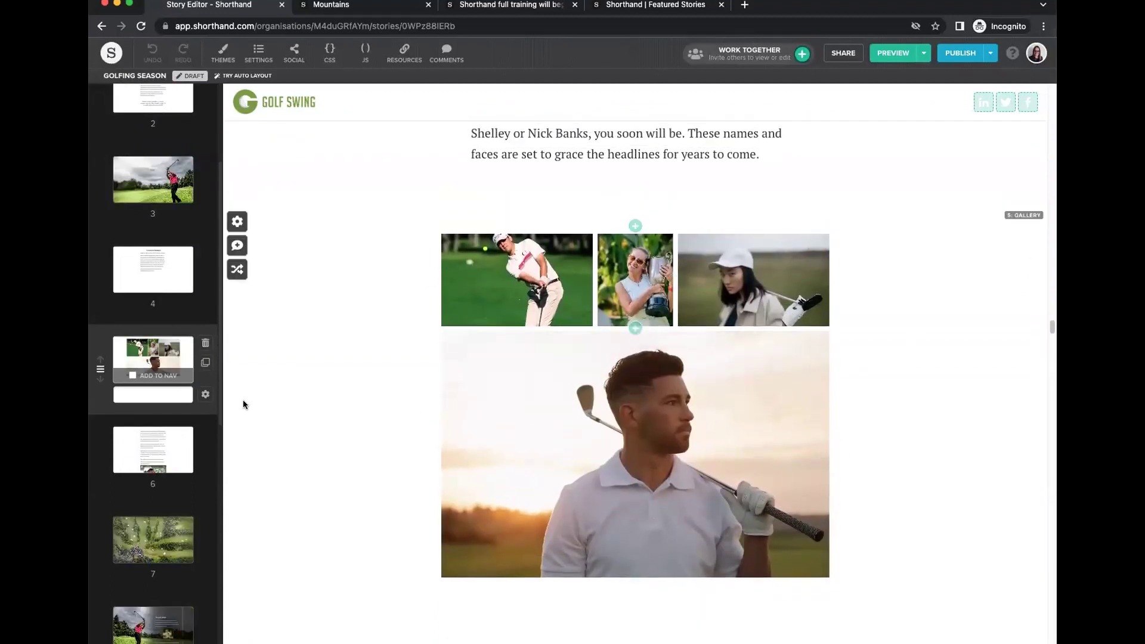
Check the gallery's Section Options, then scroll on to the clubhouse card.
click(204, 396)
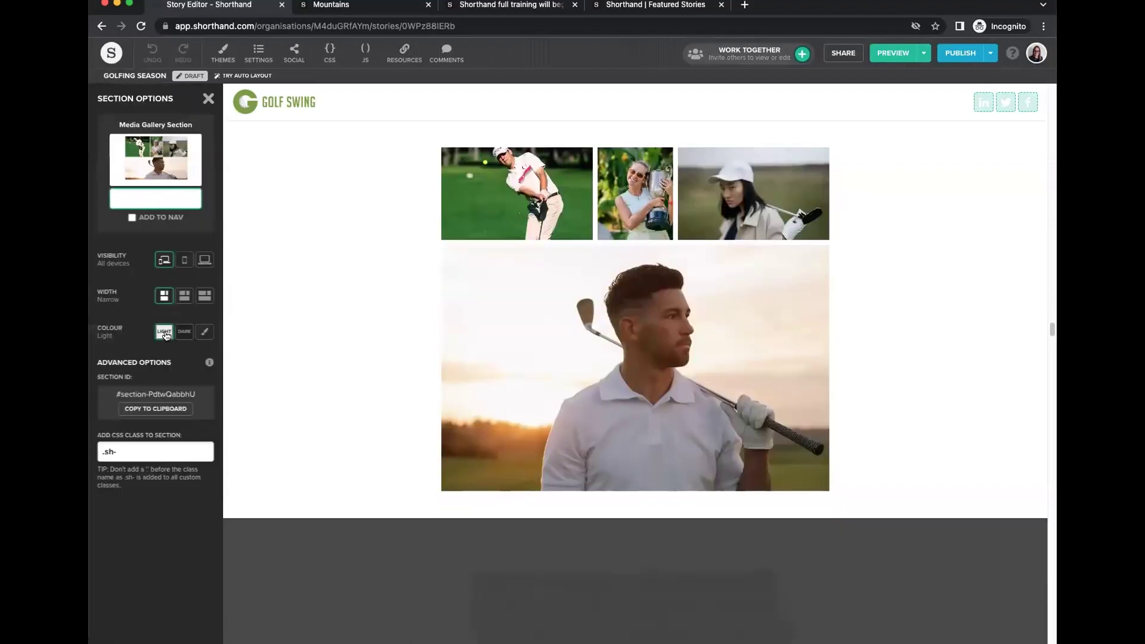
click(208, 101)
scroll(652, 418, down, 10)
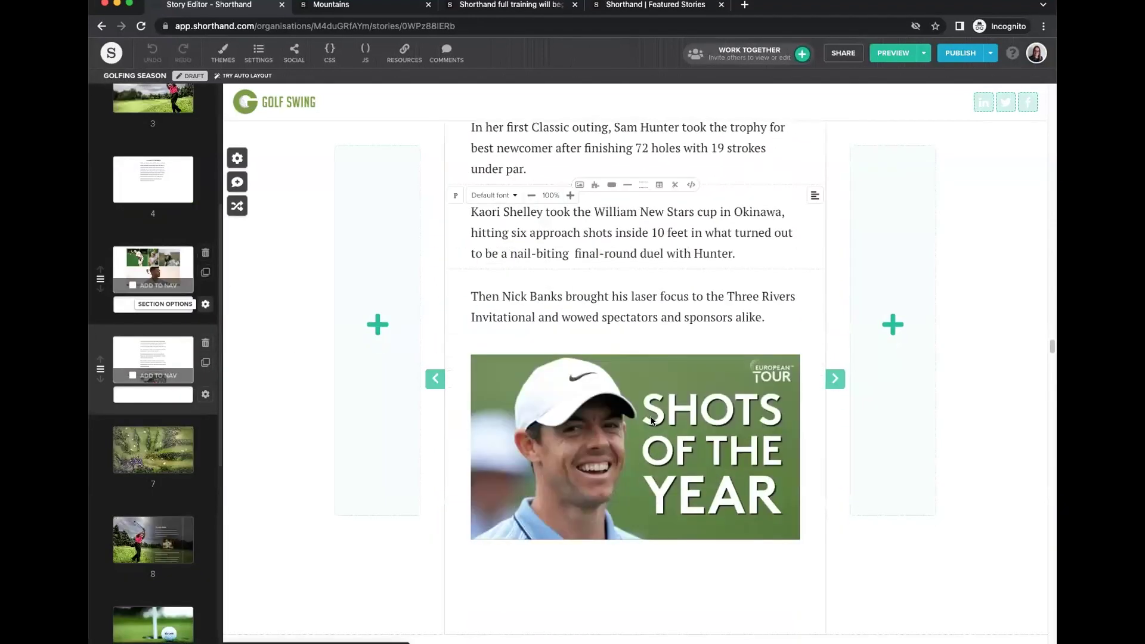
scroll(651, 421, down, 10)
scroll(813, 425, up, 3)
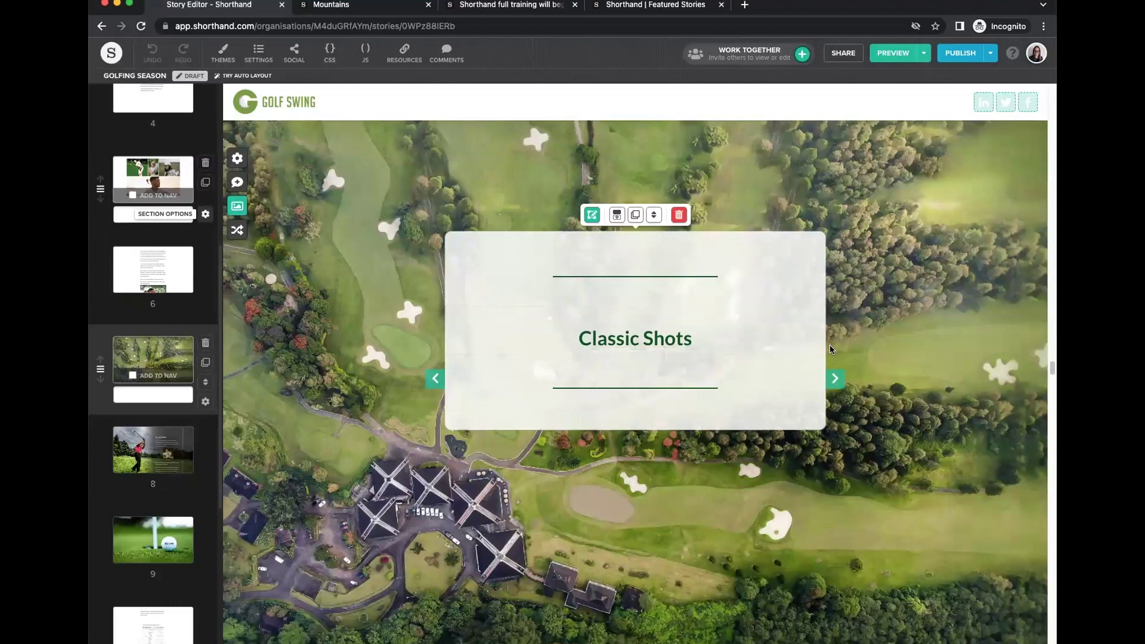
scroll(803, 418, down, 1)
scroll(803, 418, down, 6)
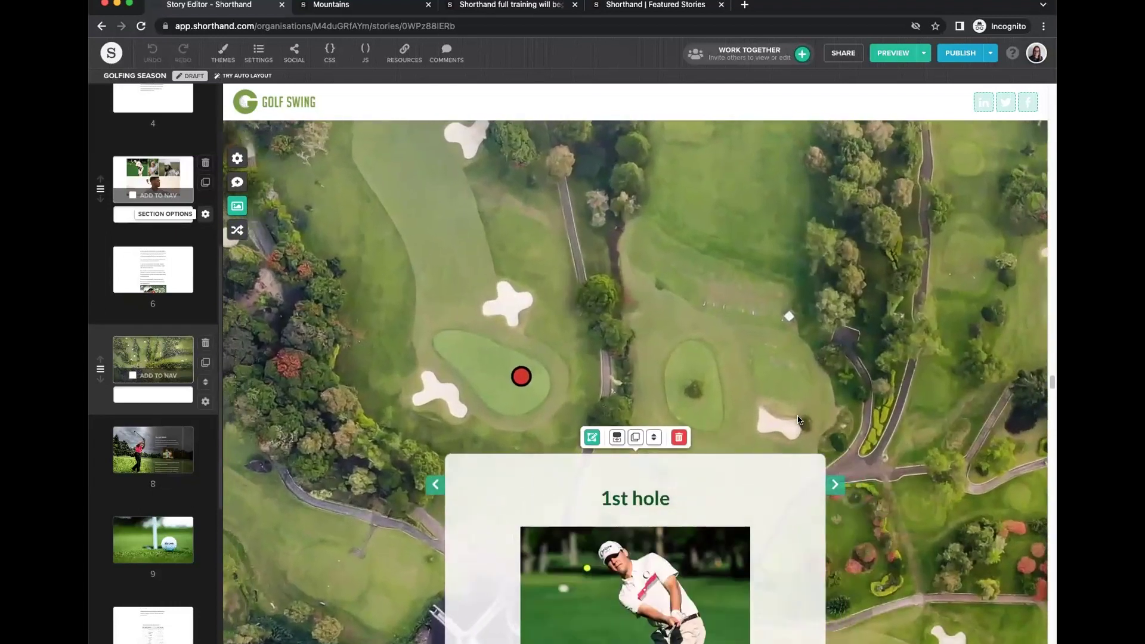
scroll(800, 419, down, 10)
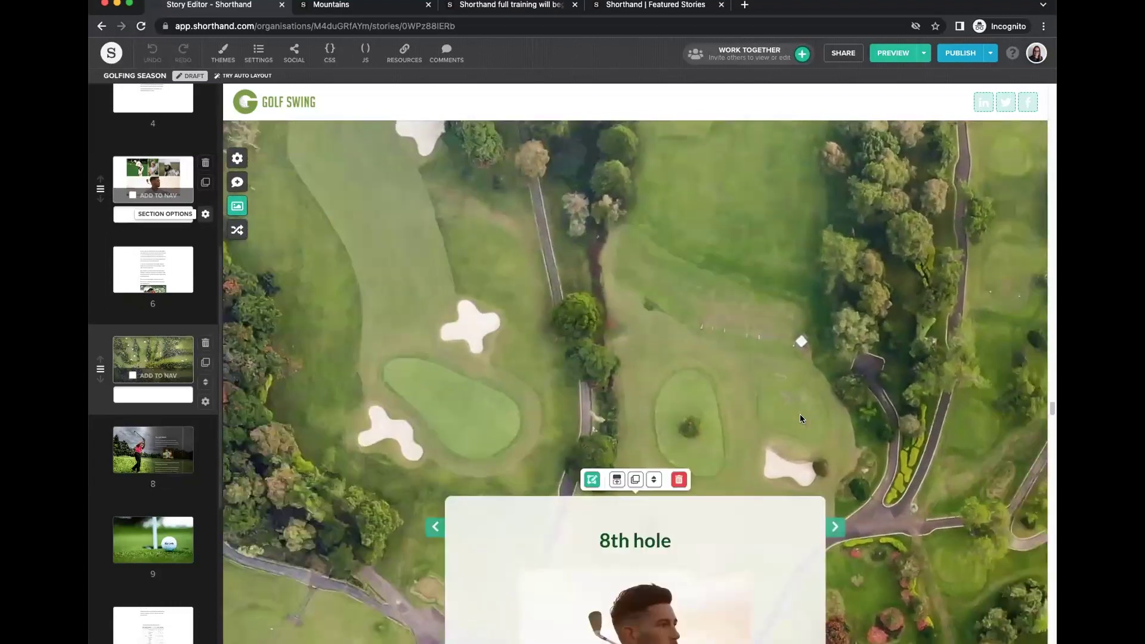
scroll(800, 420, down, 6)
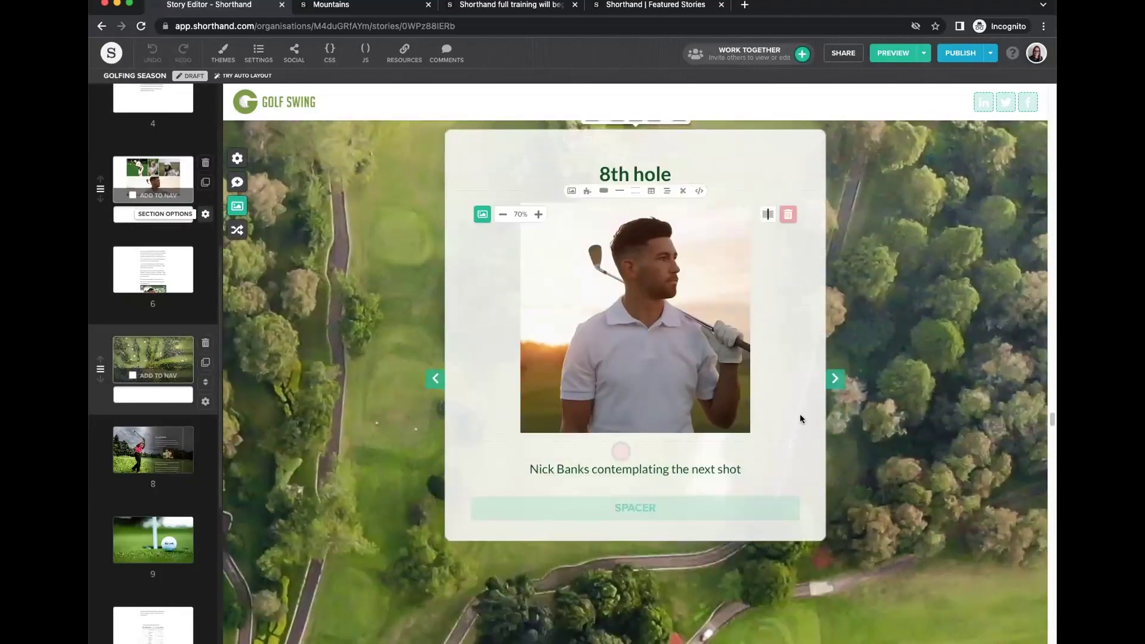
scroll(800, 420, down, 10)
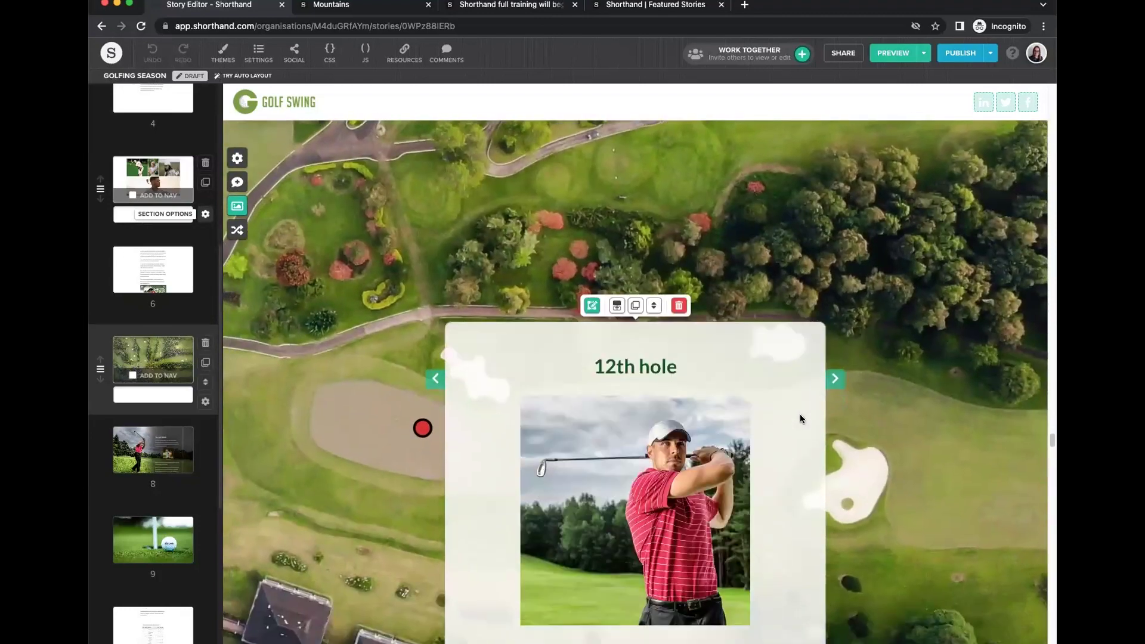
scroll(800, 420, down, 12)
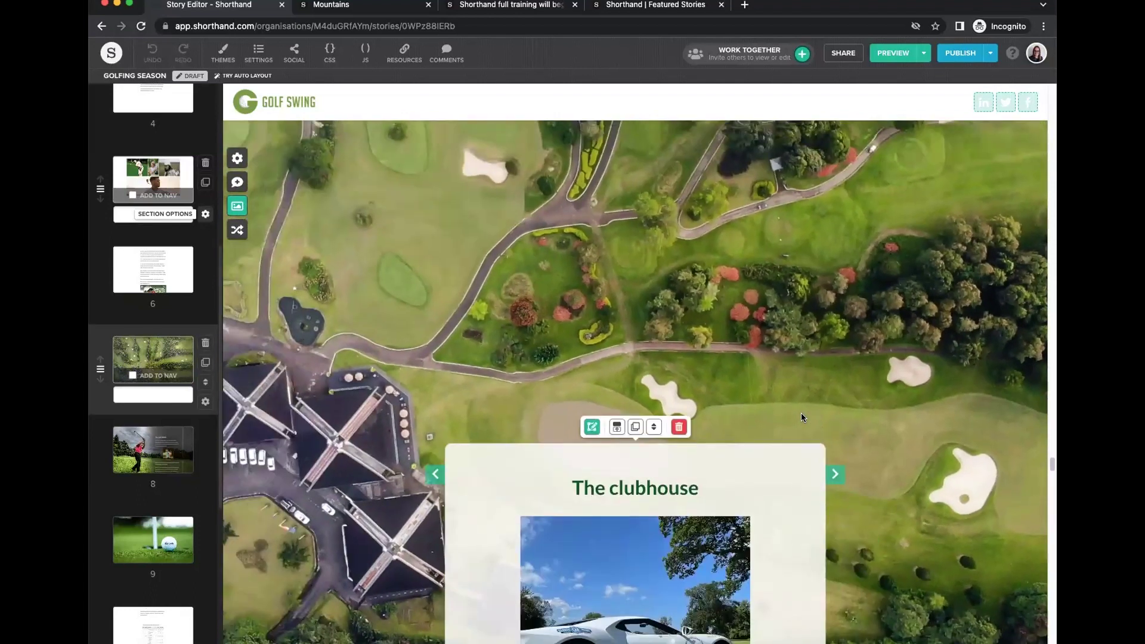
scroll(801, 418, down, 6)
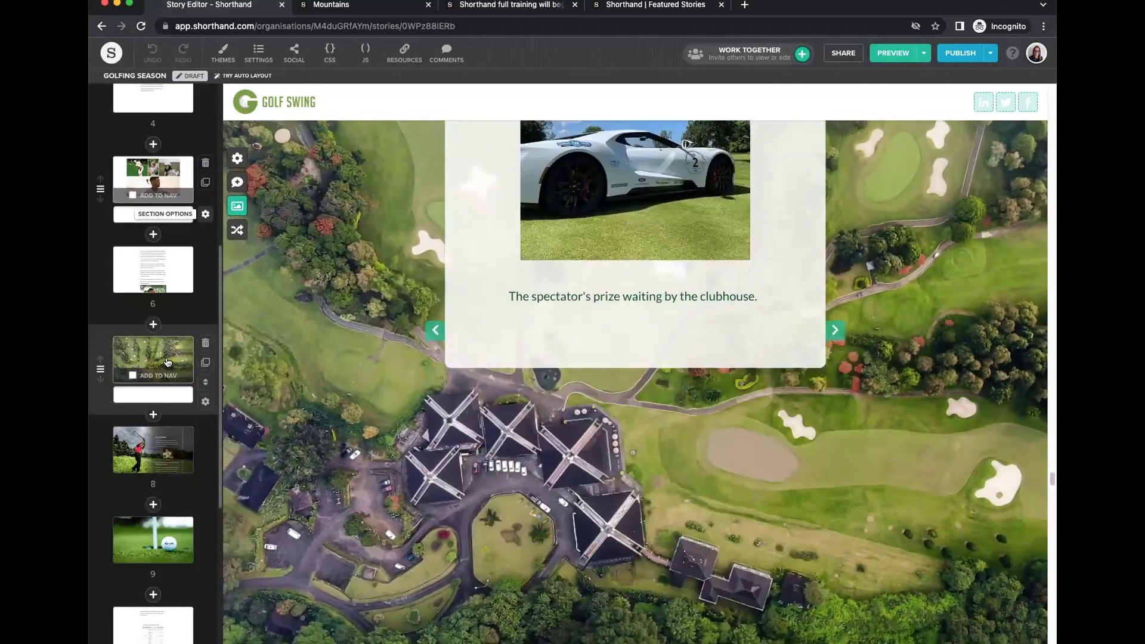
mouse_move(154, 435)
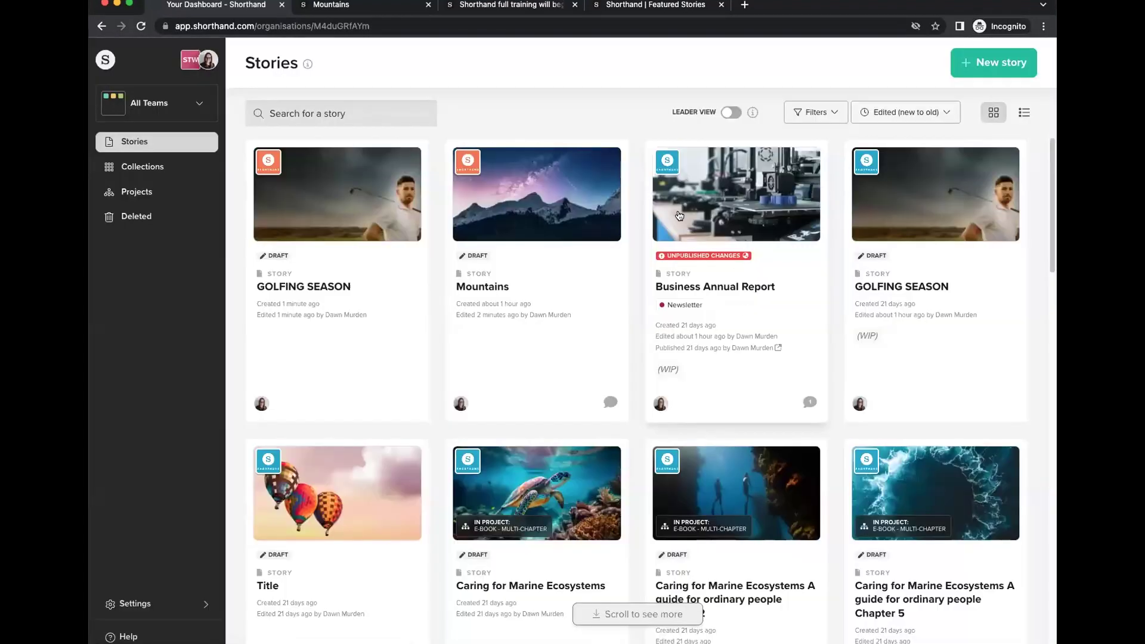
Open the WIP Golfing Season story and insert a Scrollpoints section as section 7.
click(889, 322)
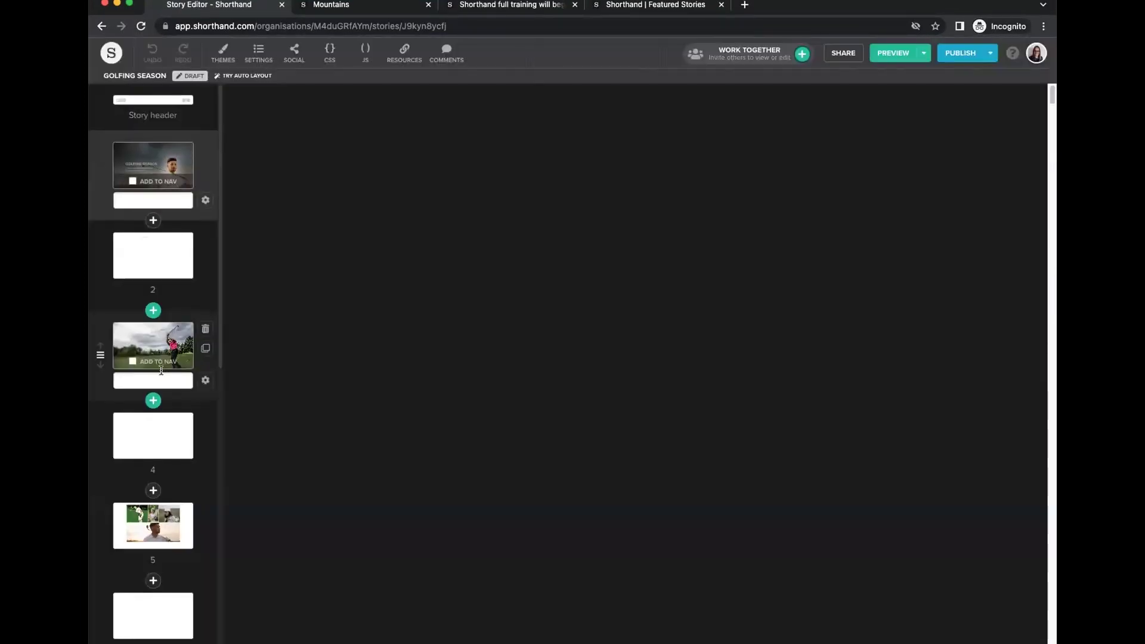
scroll(155, 334, down, 5)
click(153, 311)
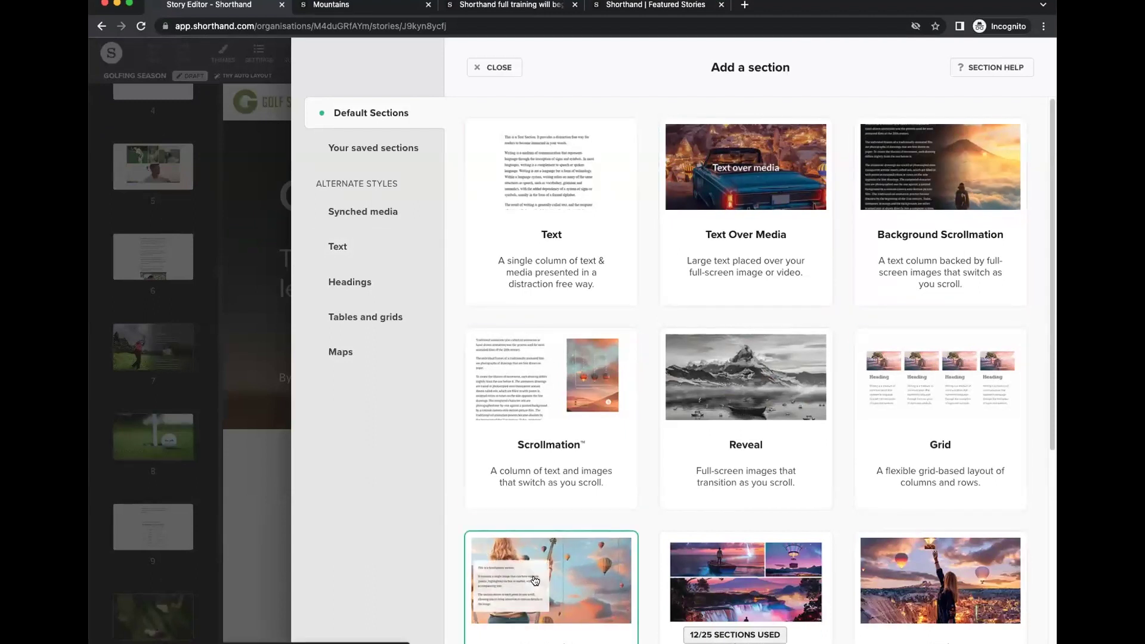
click(486, 558)
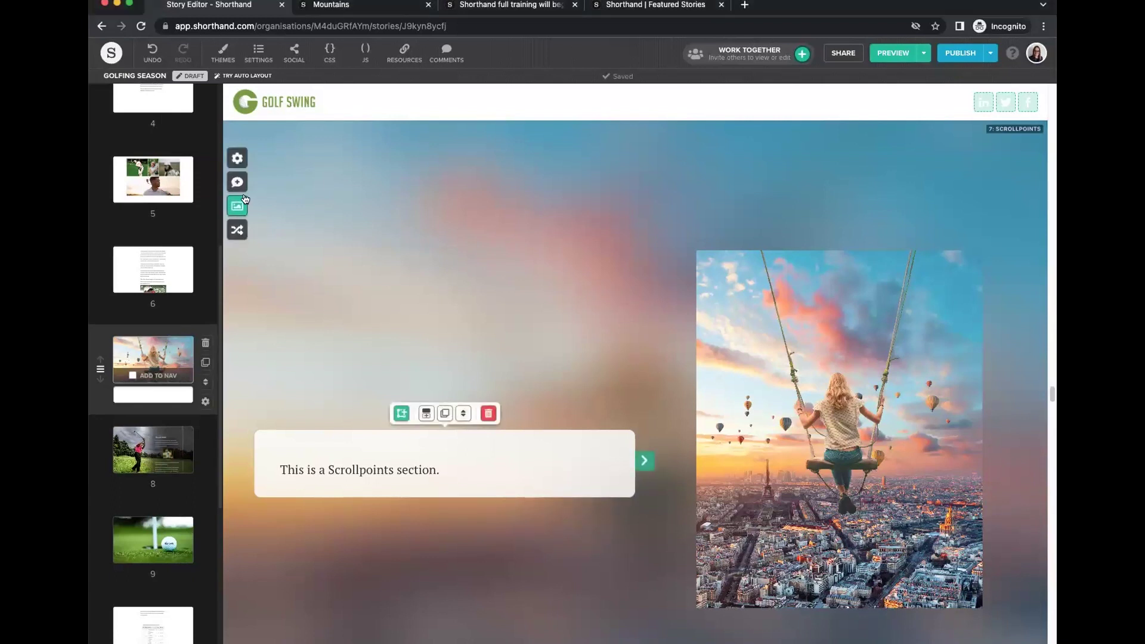
Replace the Scrollpoints background with the aerial golf-course image.
click(238, 206)
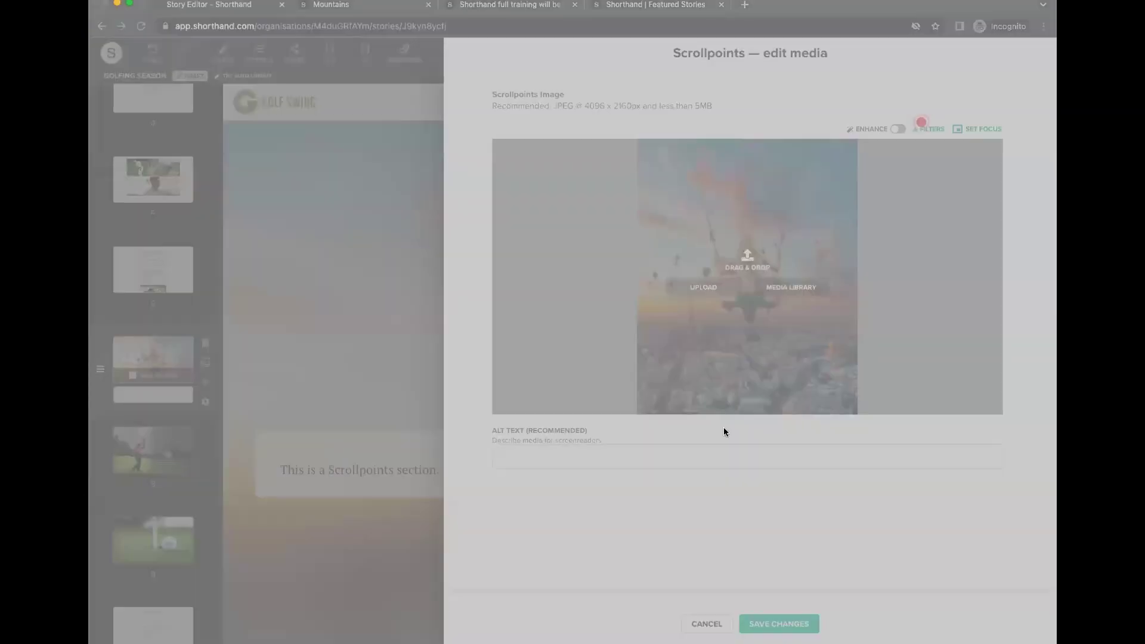
drag(724, 427, 776, 399)
click(798, 623)
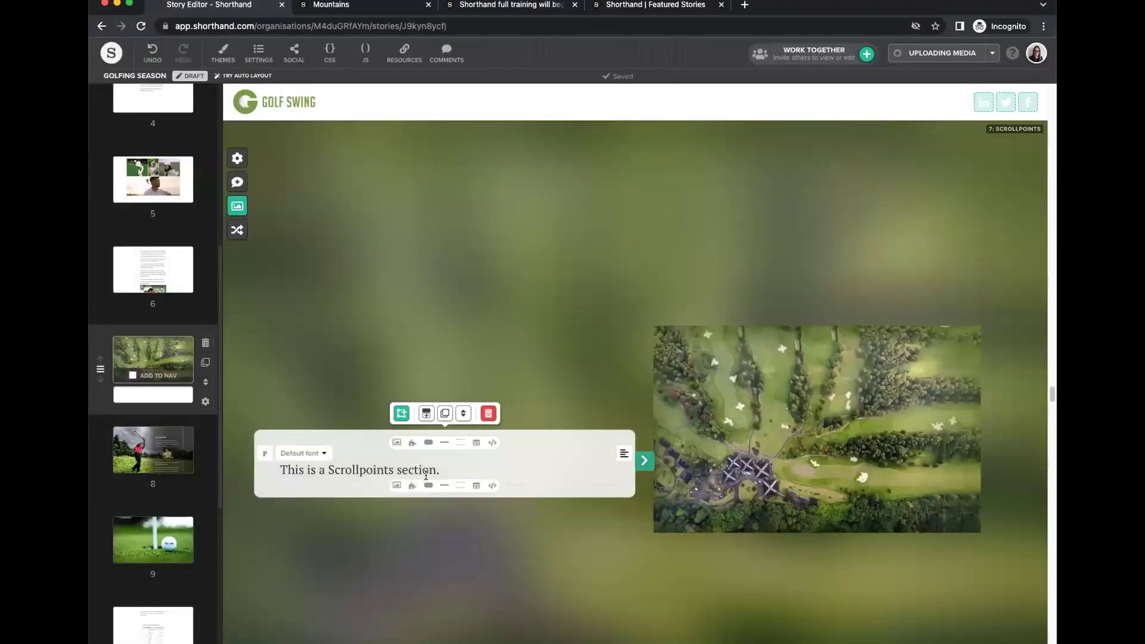
Delete the sample sentence 'This is a Scrollpoints section.' so the text card is empty.
triple_click(340, 464)
key(BackSpace)
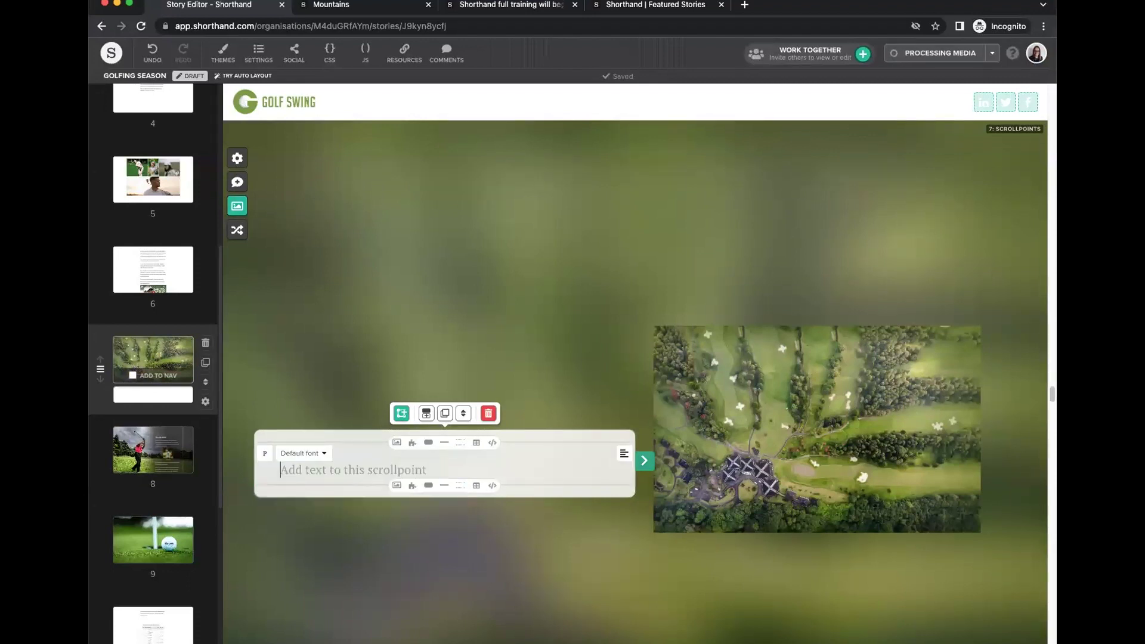
click(861, 604)
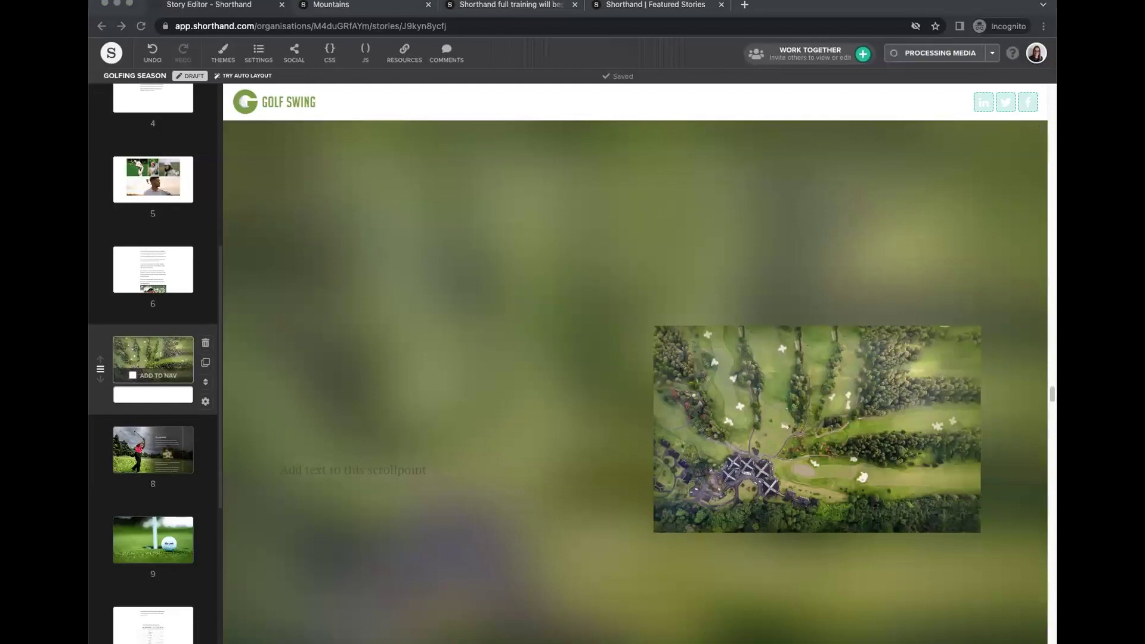
click(420, 458)
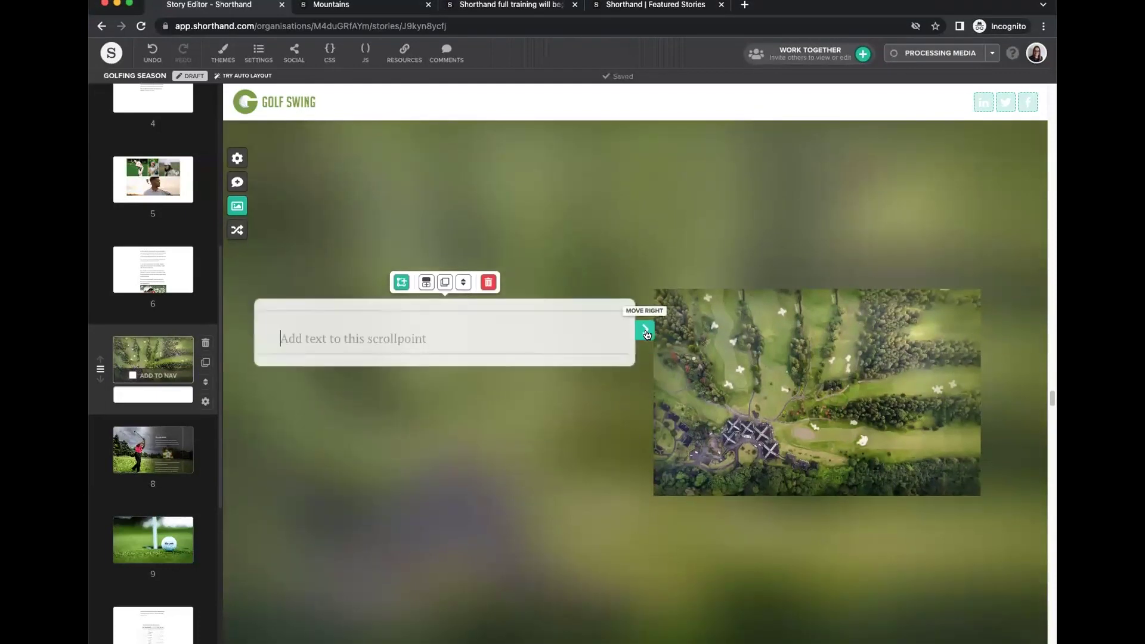
Centre the scrollpoint text card over the course image.
click(646, 331)
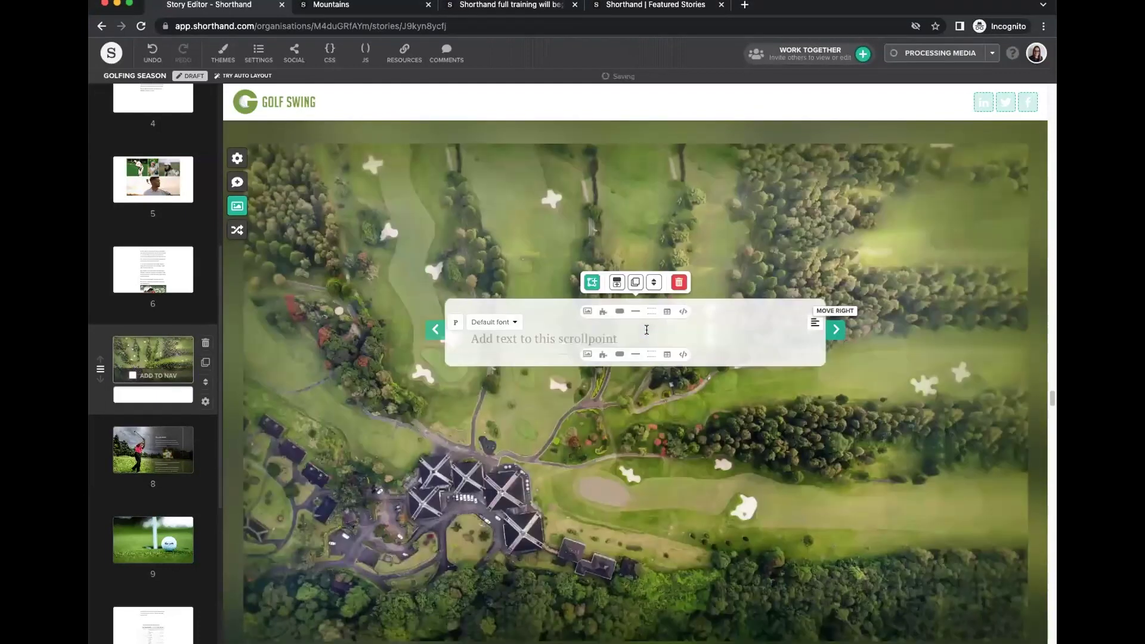
click(435, 332)
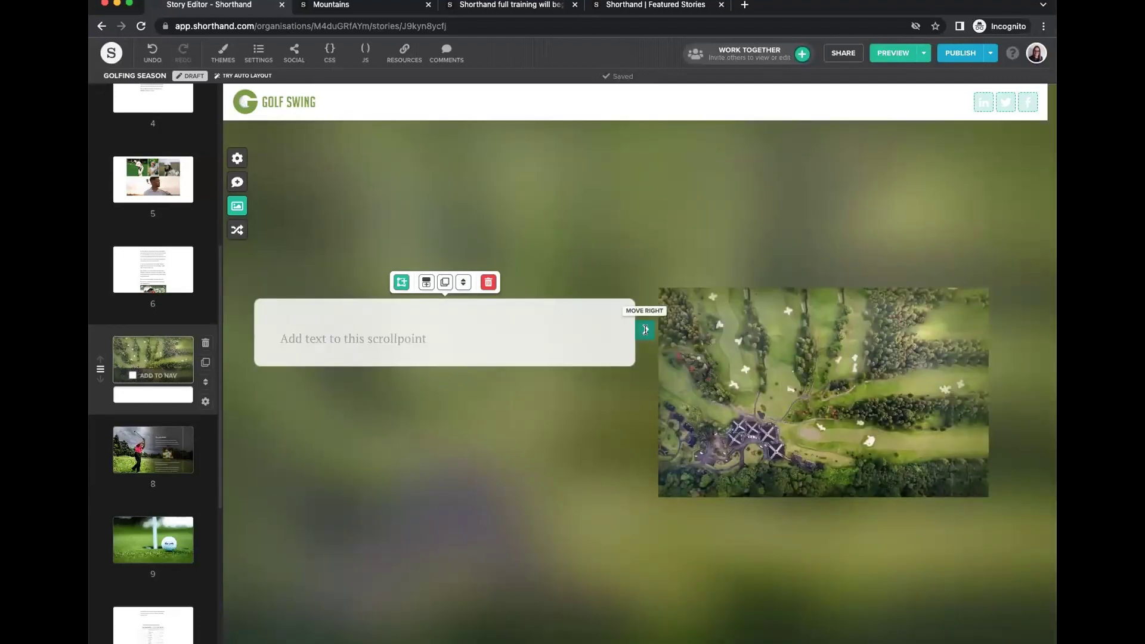
click(645, 330)
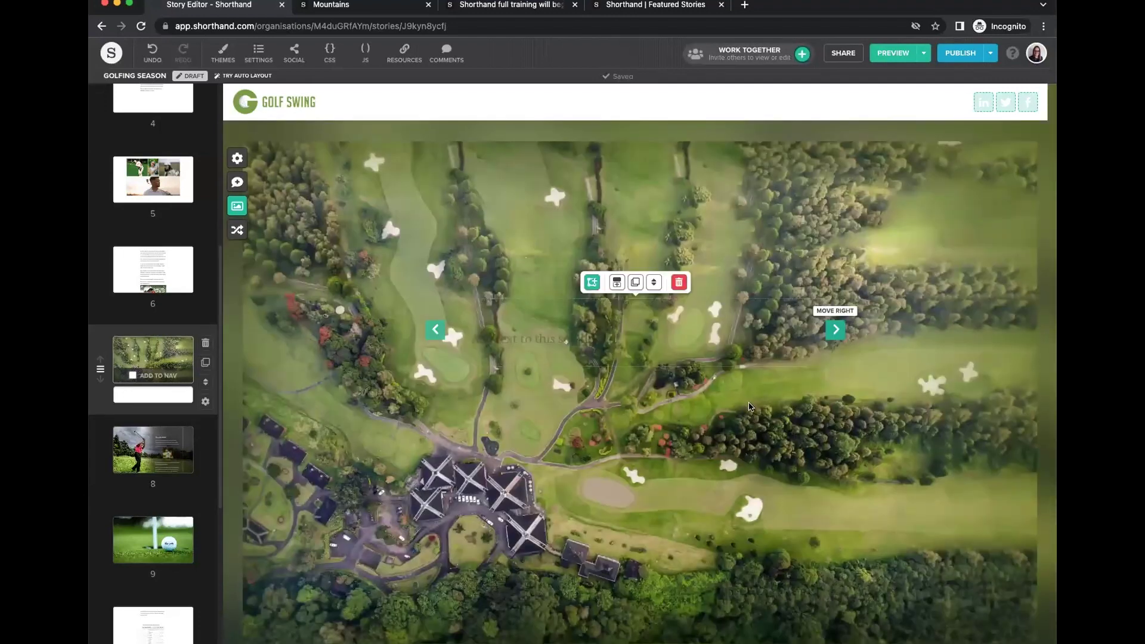
Add a centred H4 'Classic Shots' heading with a divider line below it.
click(626, 343)
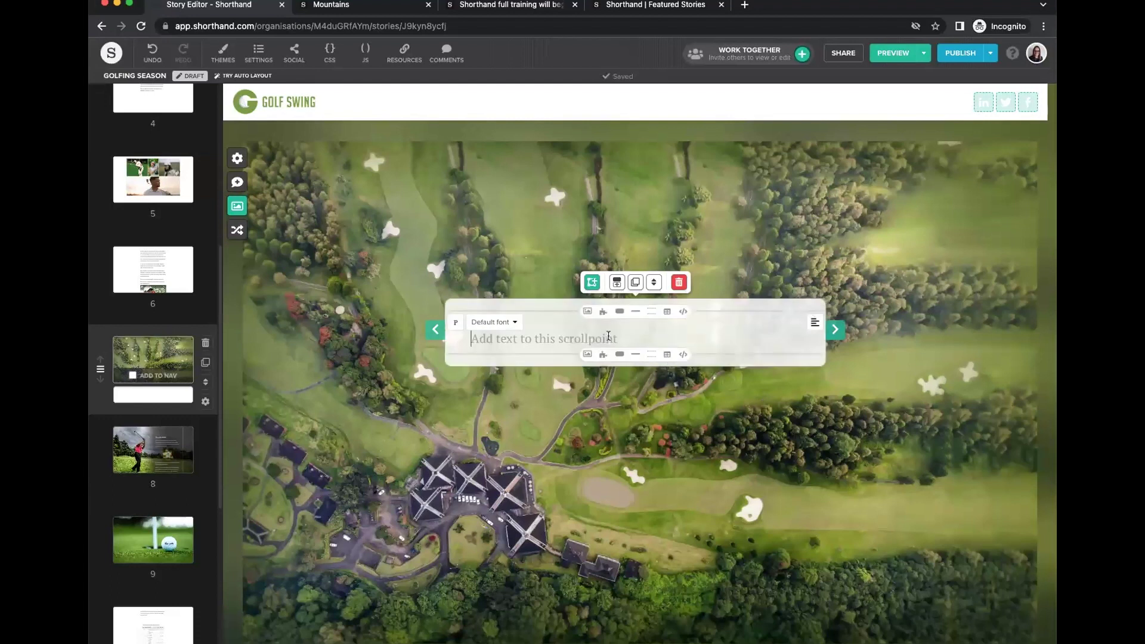
text(Classic Shots)
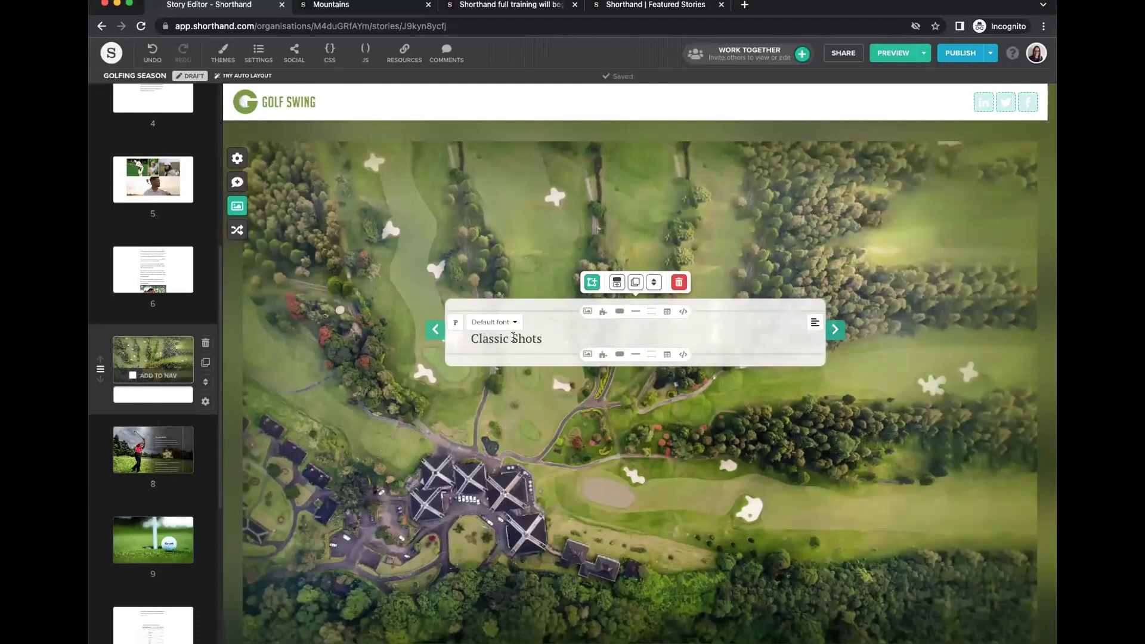
click(814, 322)
click(801, 326)
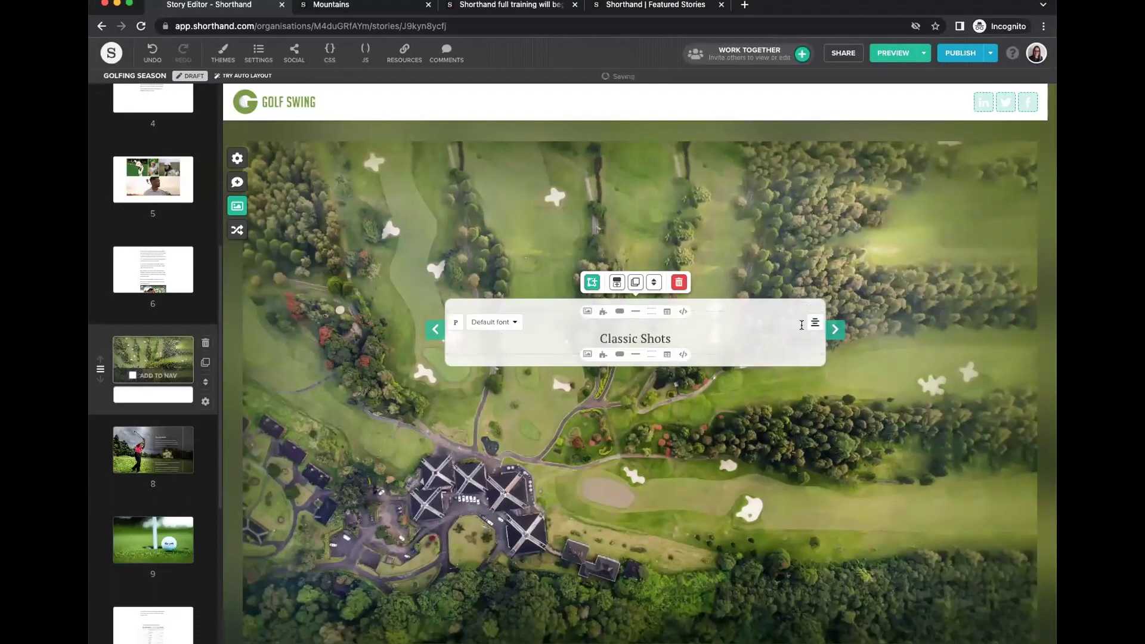
click(456, 322)
click(494, 323)
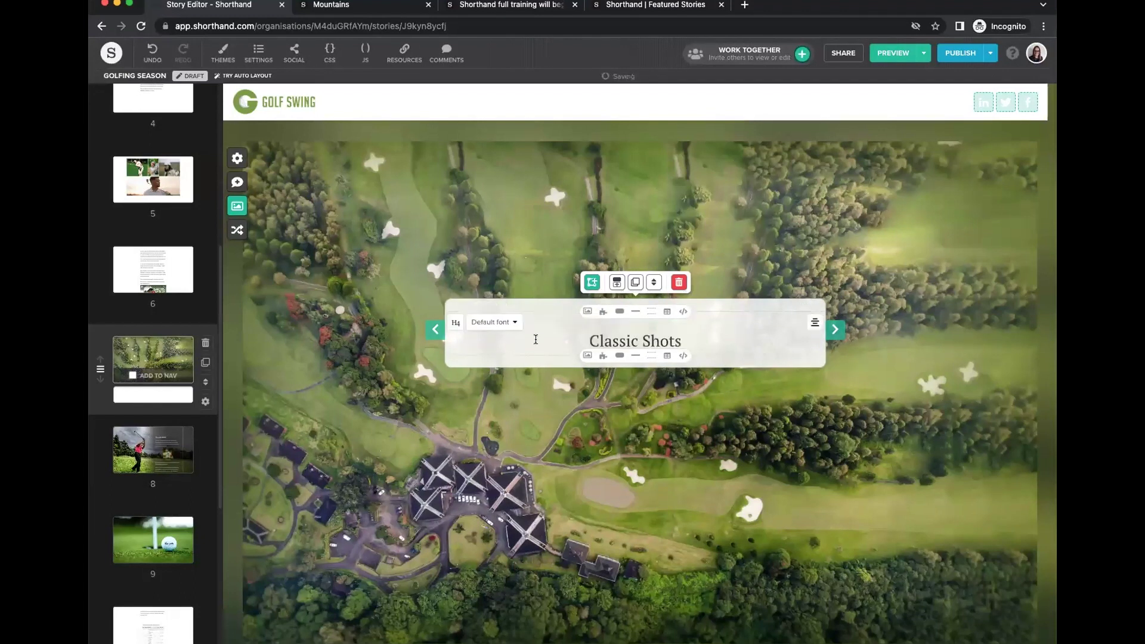
click(636, 356)
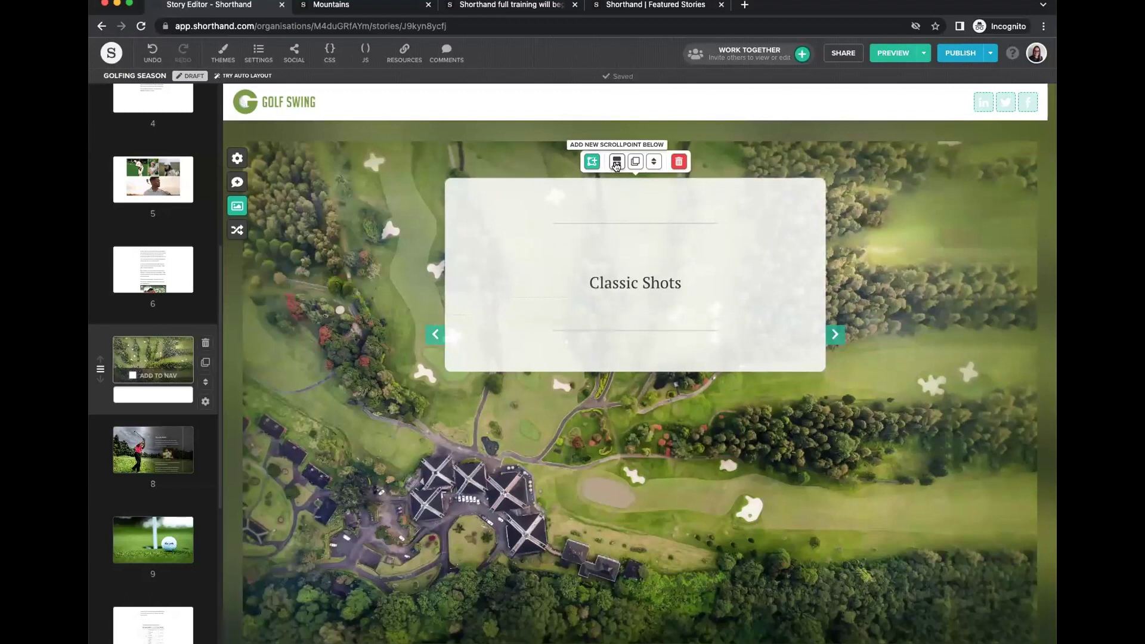
Add a new scrollpoint and draw a highlight box over the upper-left hole.
click(616, 162)
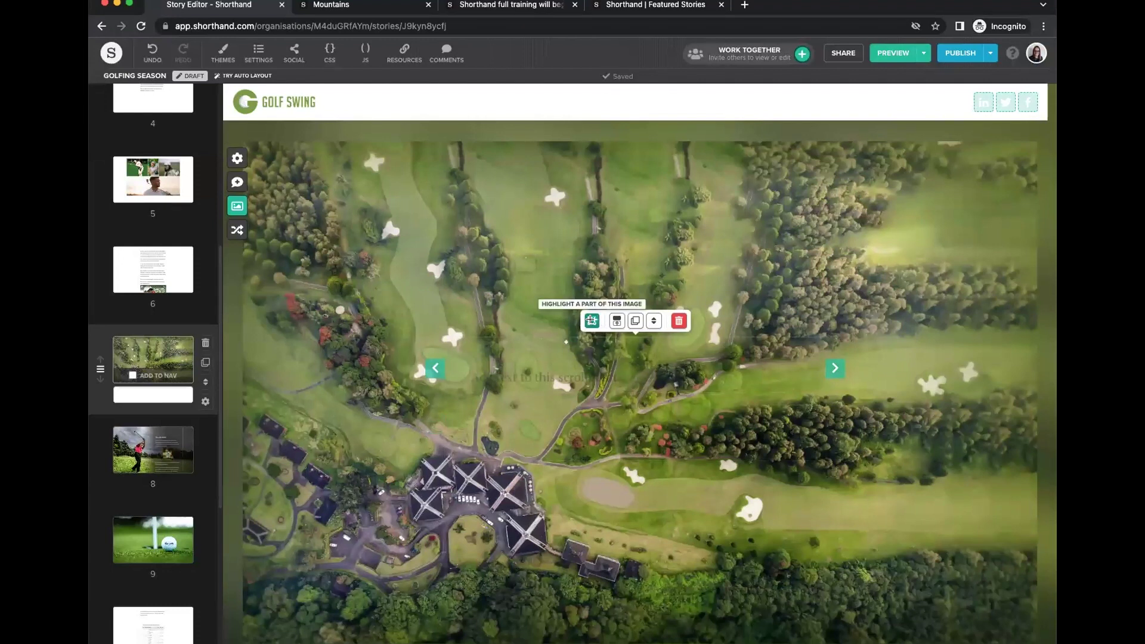
click(593, 322)
mouse_move(315, 285)
mouse_down()
mouse_move(404, 335)
mouse_move(440, 420)
mouse_move(275, 251)
mouse_up()
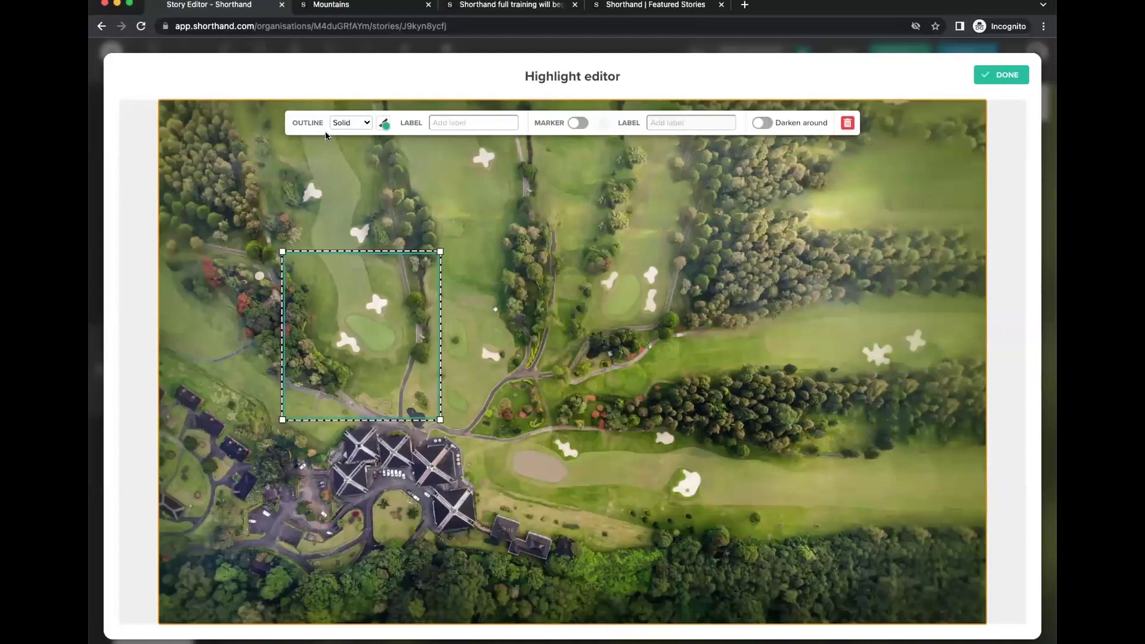
Try the solid, dashed and flashing outline styles, then settle on no outline.
click(356, 122)
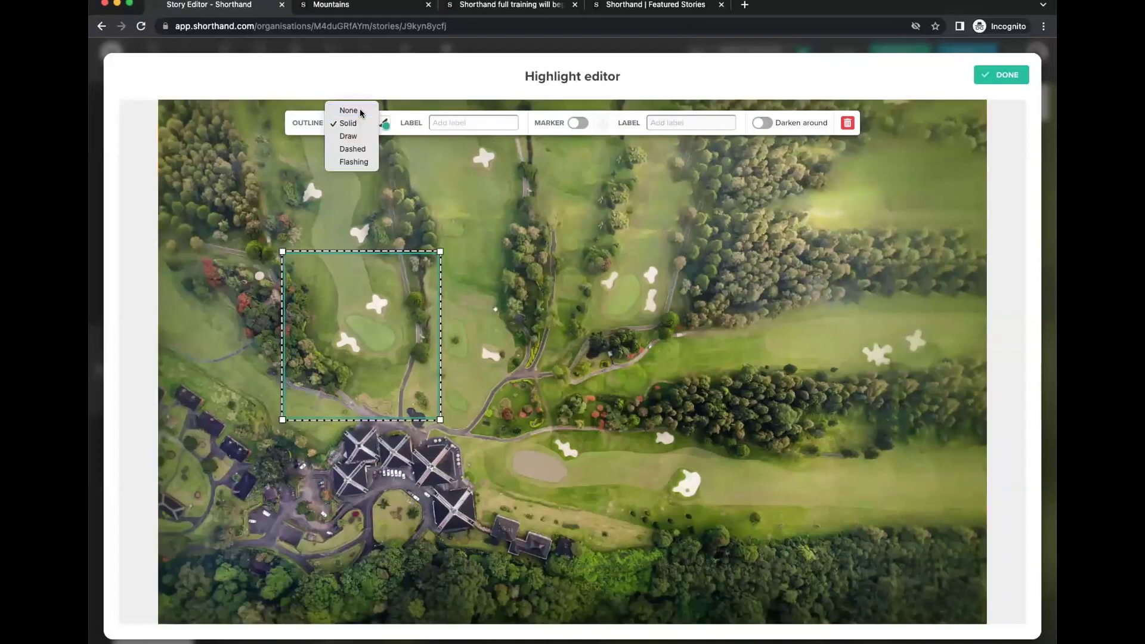
click(360, 110)
click(347, 125)
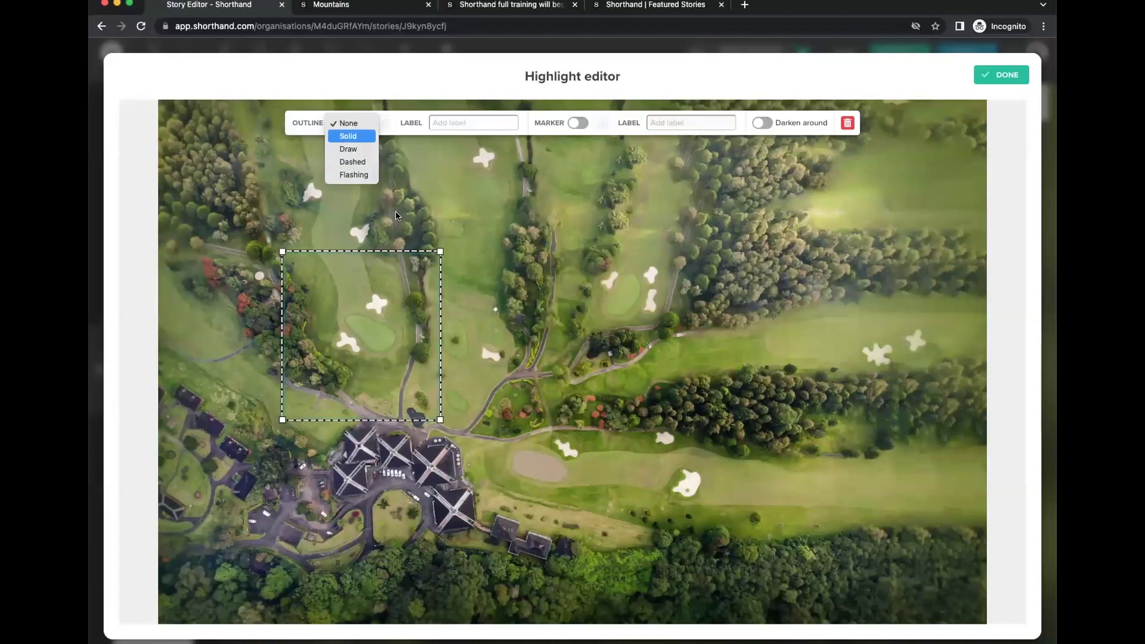
click(346, 137)
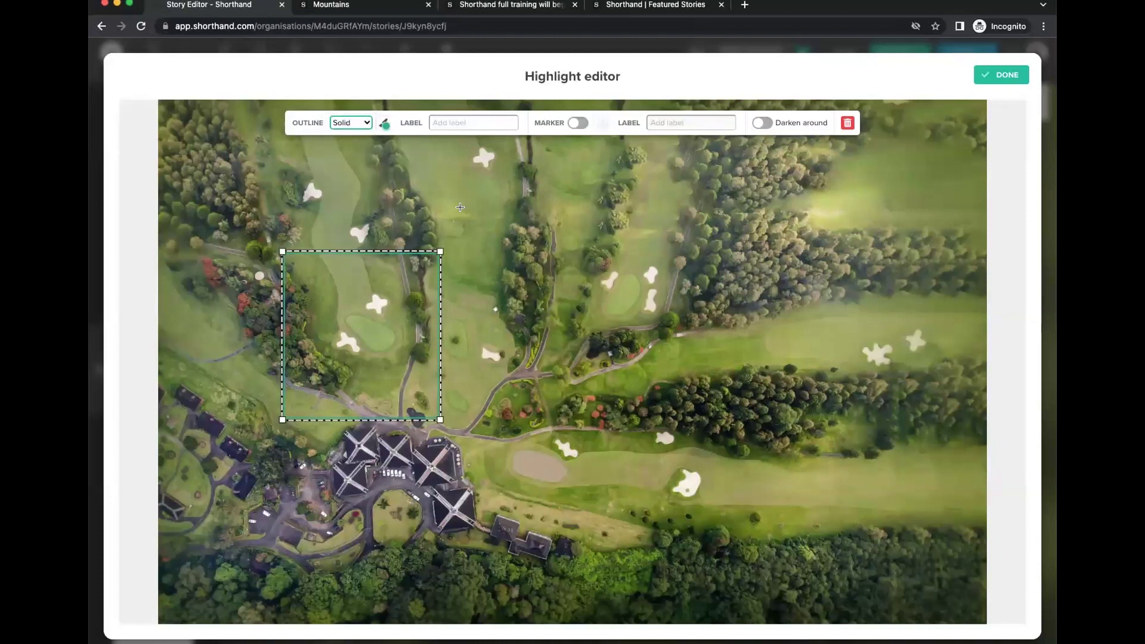
click(354, 126)
click(346, 125)
key(Return)
click(342, 122)
click(348, 136)
click(348, 121)
click(361, 72)
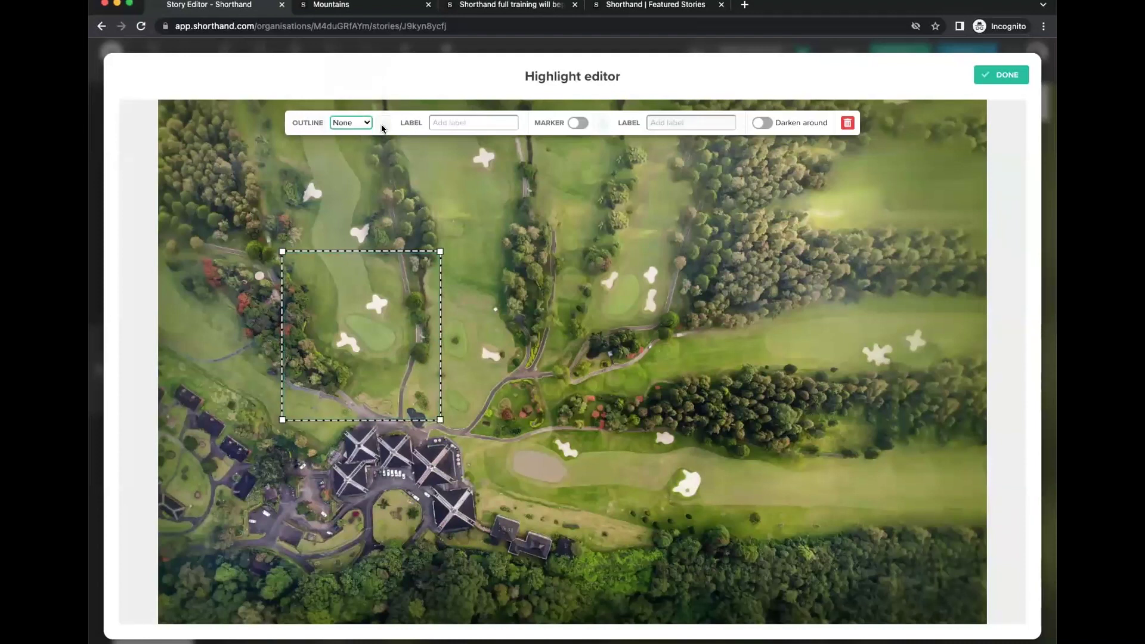
Enlarge the highlight up-left and place a red marker on the fairway, leaving Darken around off.
drag(281, 251, 254, 211)
click(577, 124)
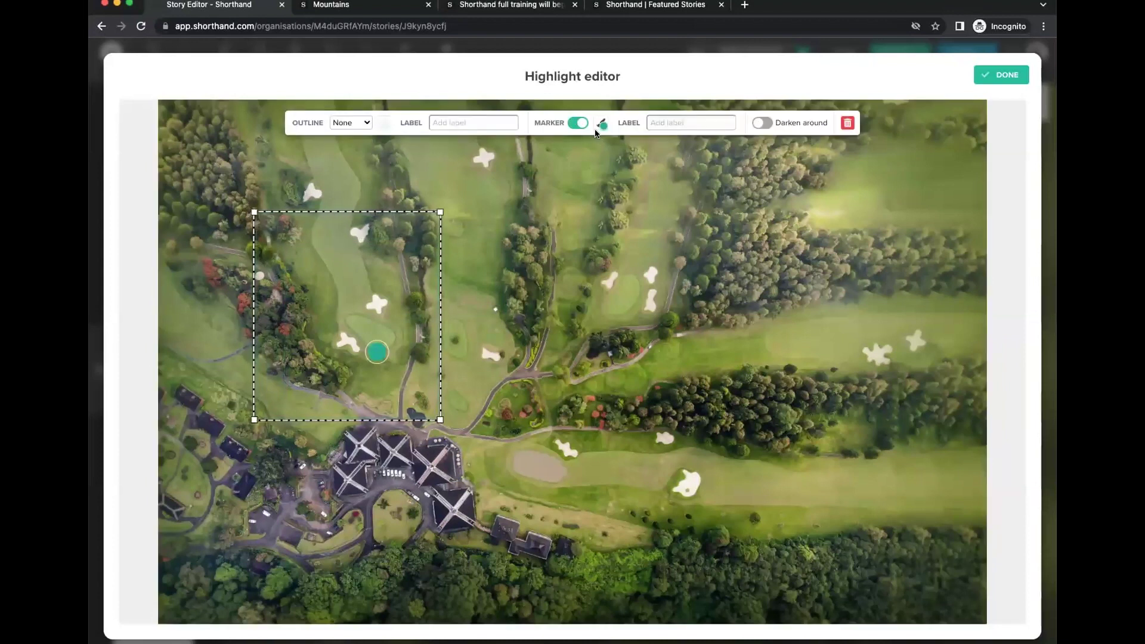
click(603, 124)
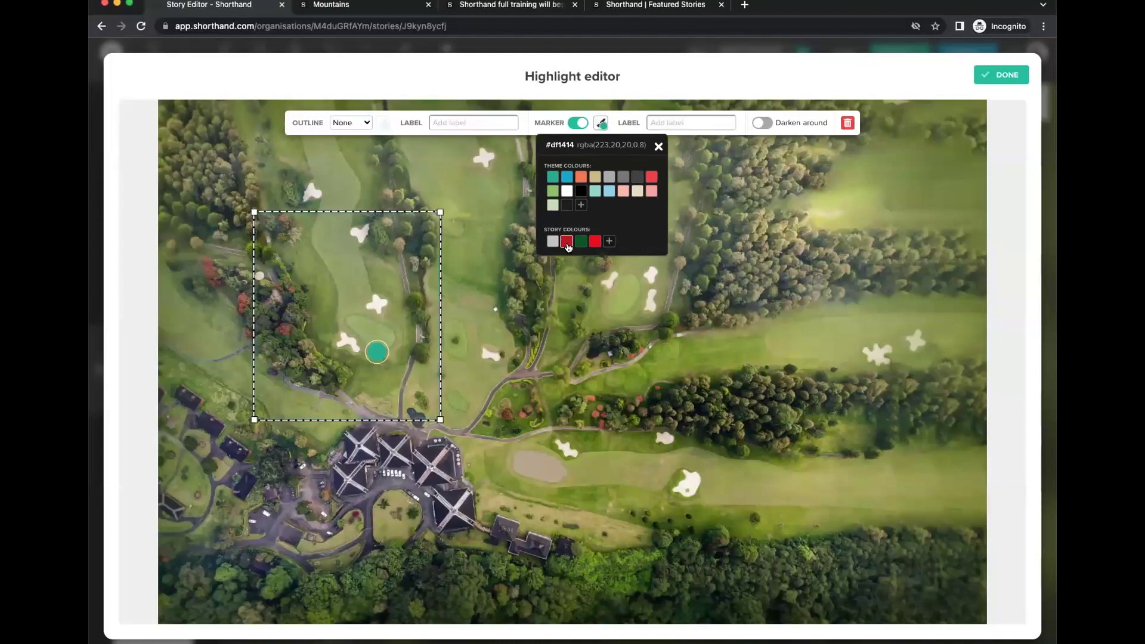
click(597, 242)
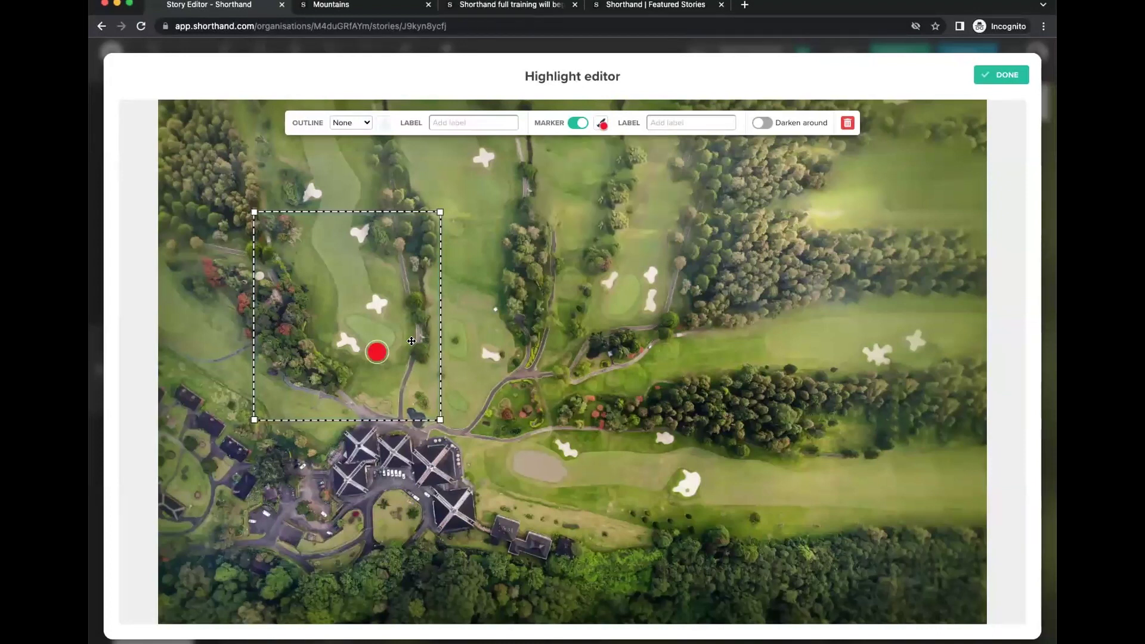
mouse_move(377, 352)
mouse_down()
mouse_move(340, 320)
mouse_move(337, 300)
mouse_up()
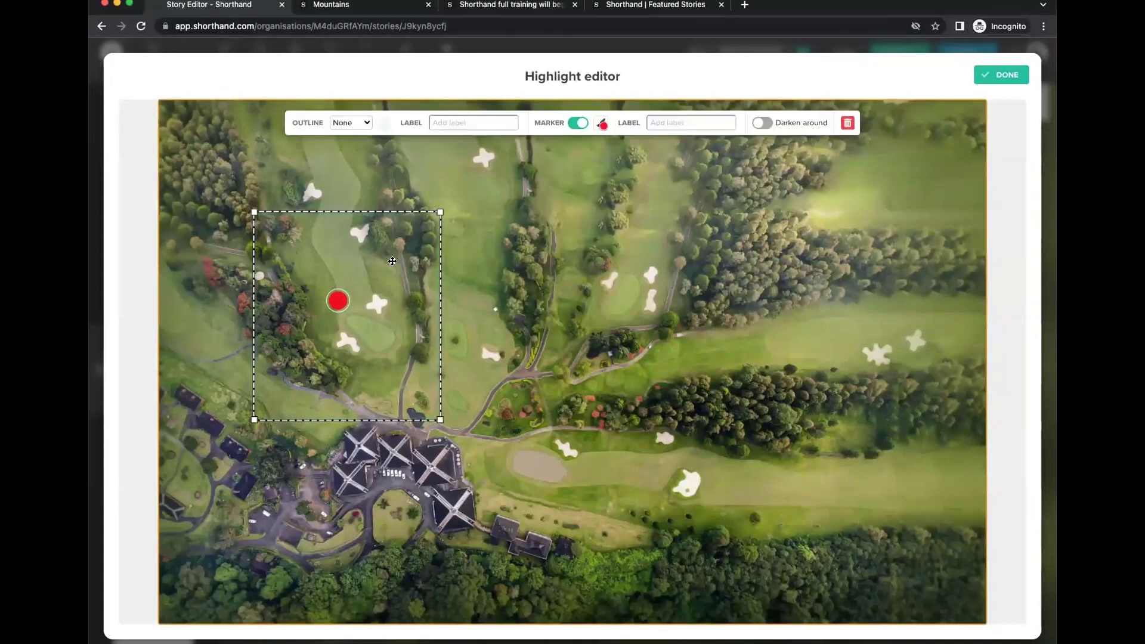
click(759, 123)
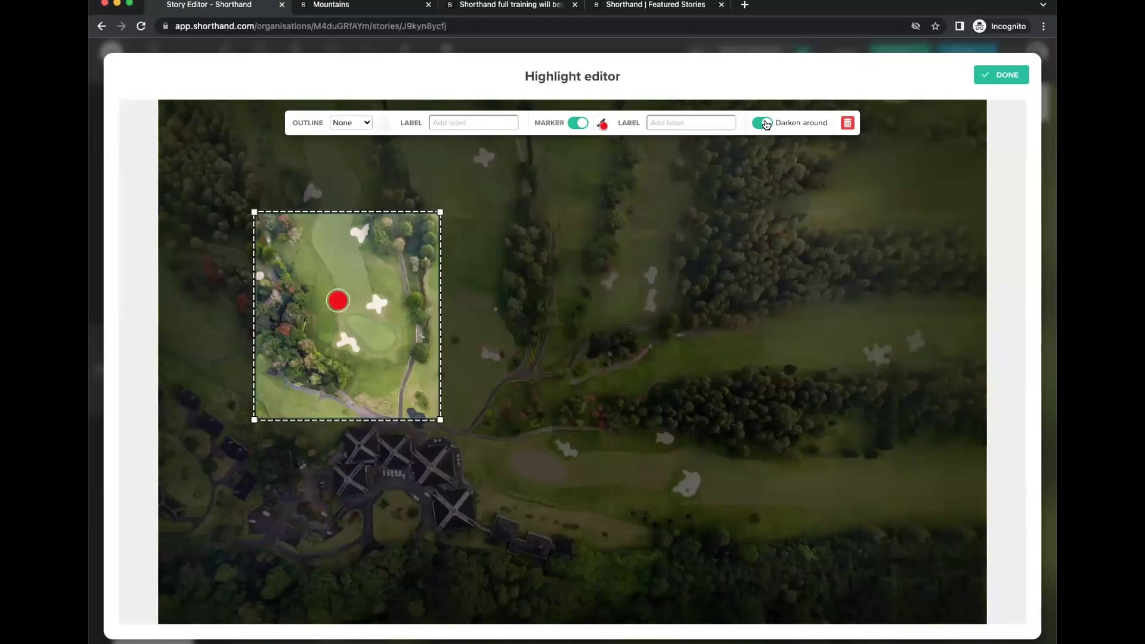
click(767, 125)
click(984, 77)
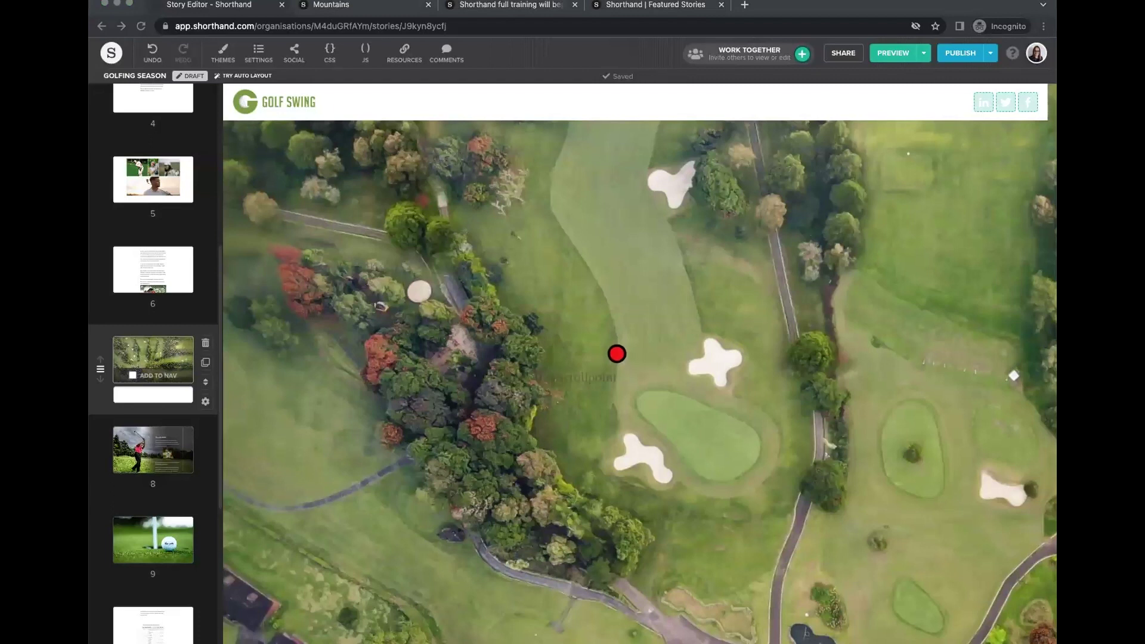
Paste the 1st hole title and caption into the card, remove the blank line, and centre it.
click(636, 368)
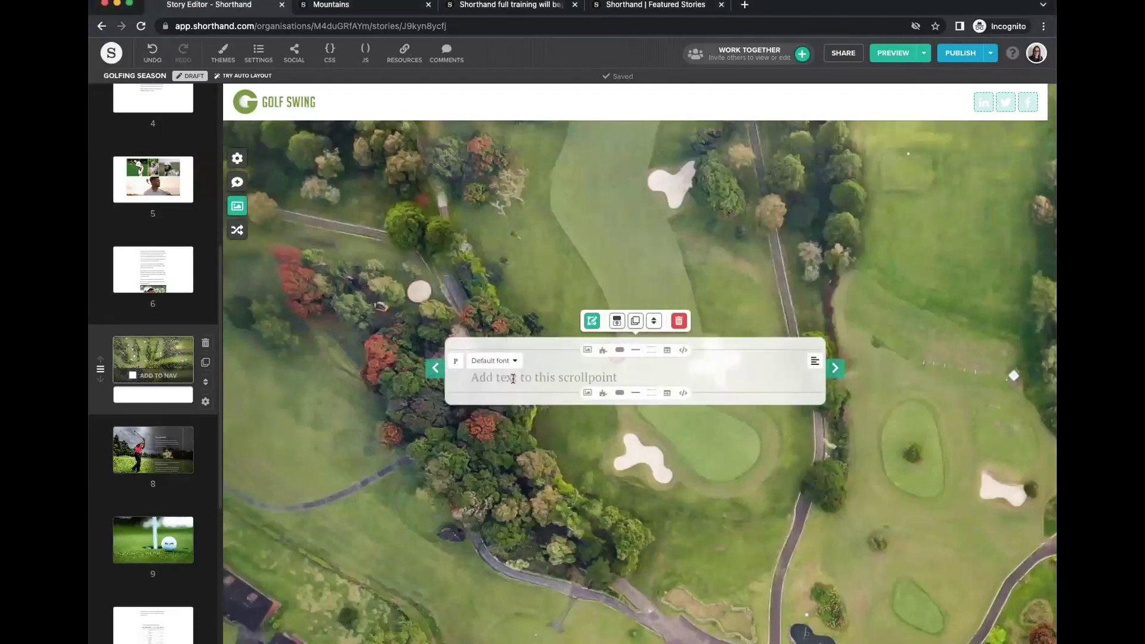
text(1st hole  Roger Danger pulling off a master stroke between the traps.)
click(504, 409)
click(494, 404)
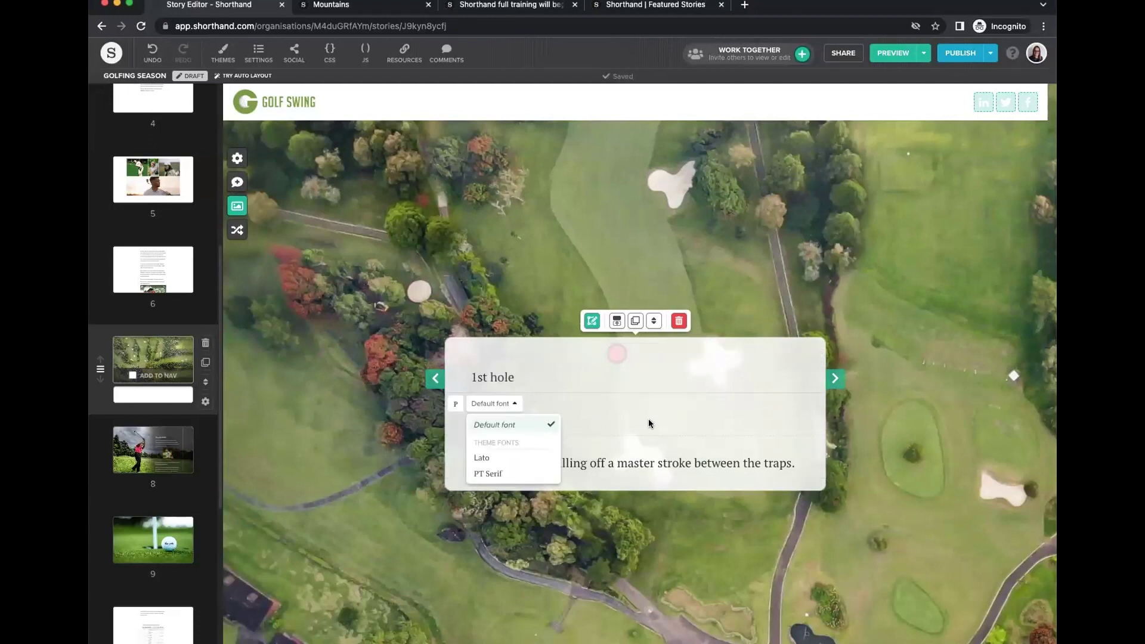
click(596, 417)
key(BackSpace)
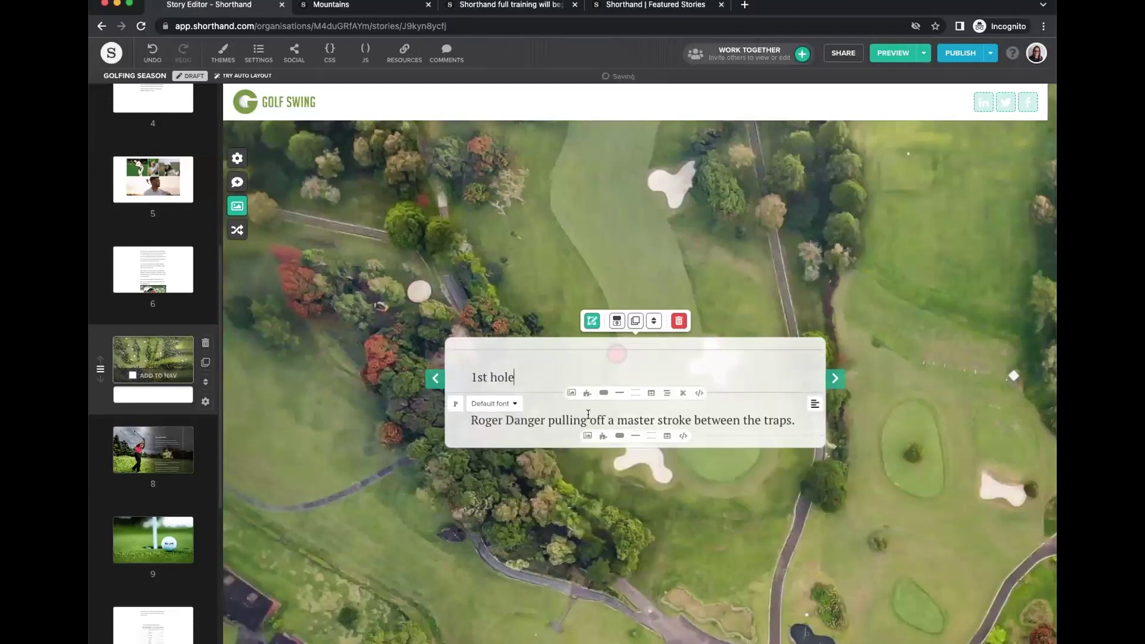
click(815, 360)
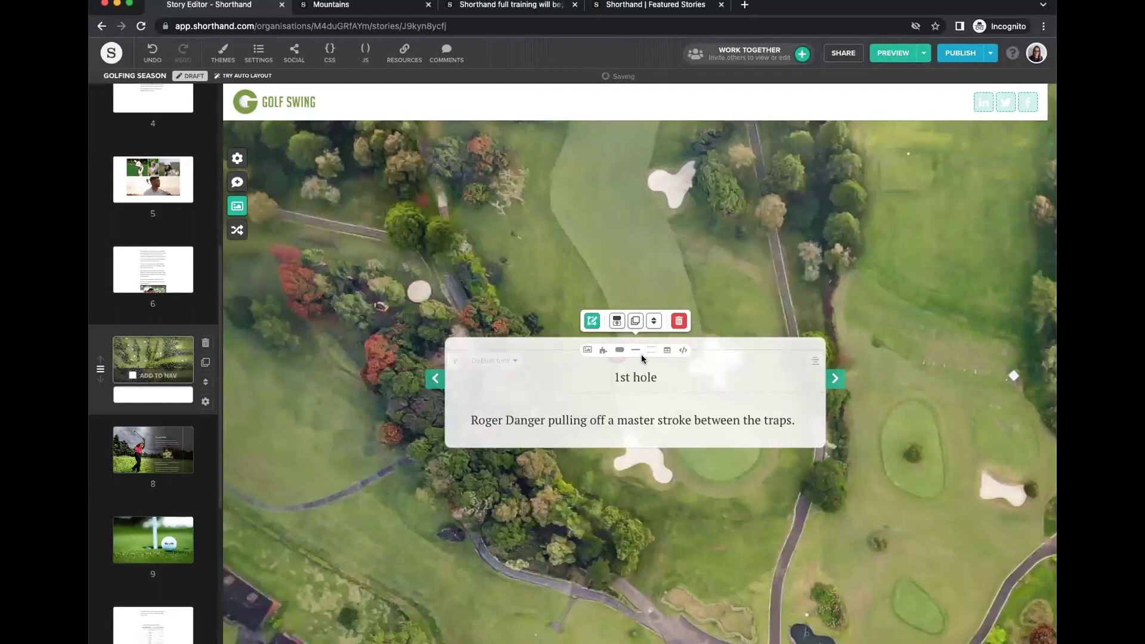
Add the golfer photo to the 1st hole card for both screen sizes and shrink it to 90%.
click(587, 350)
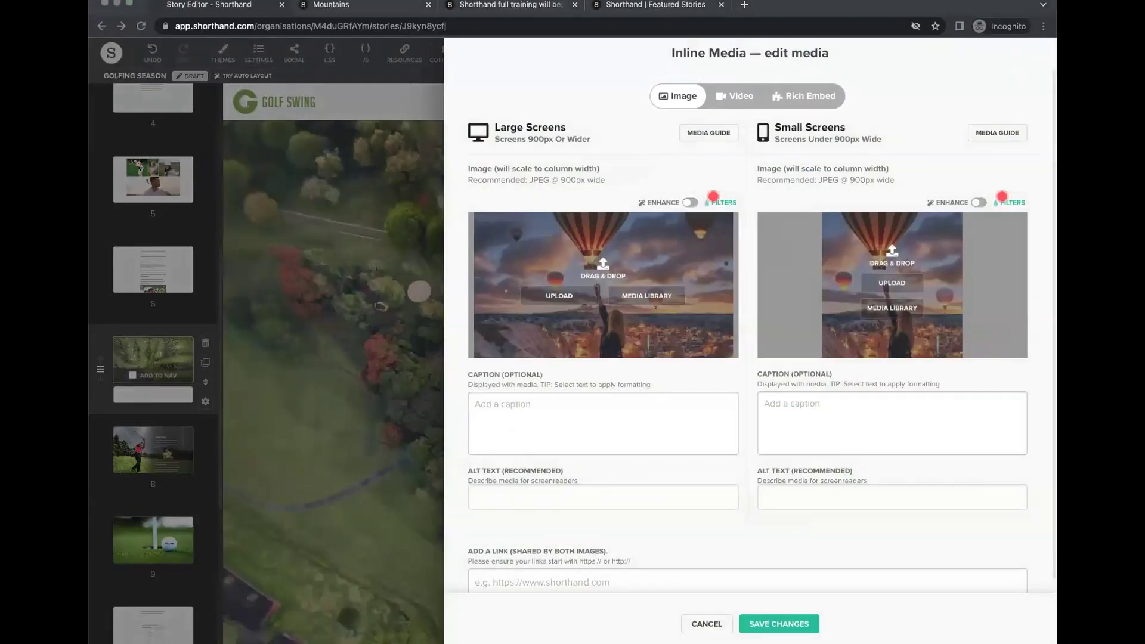
drag(720, 465, 585, 292)
click(779, 624)
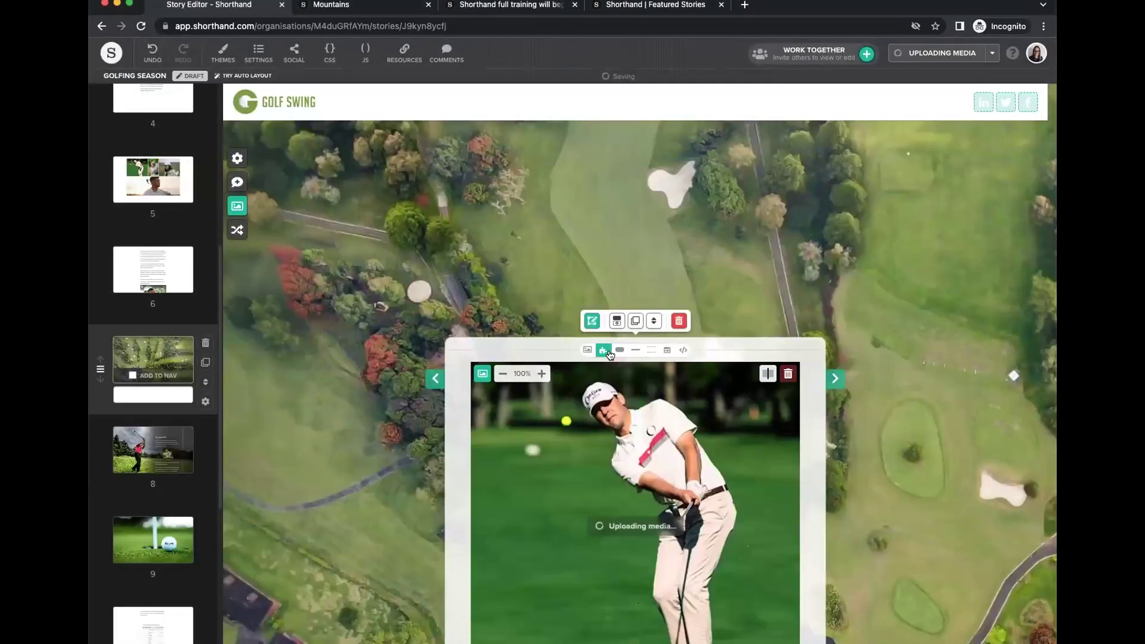
click(501, 253)
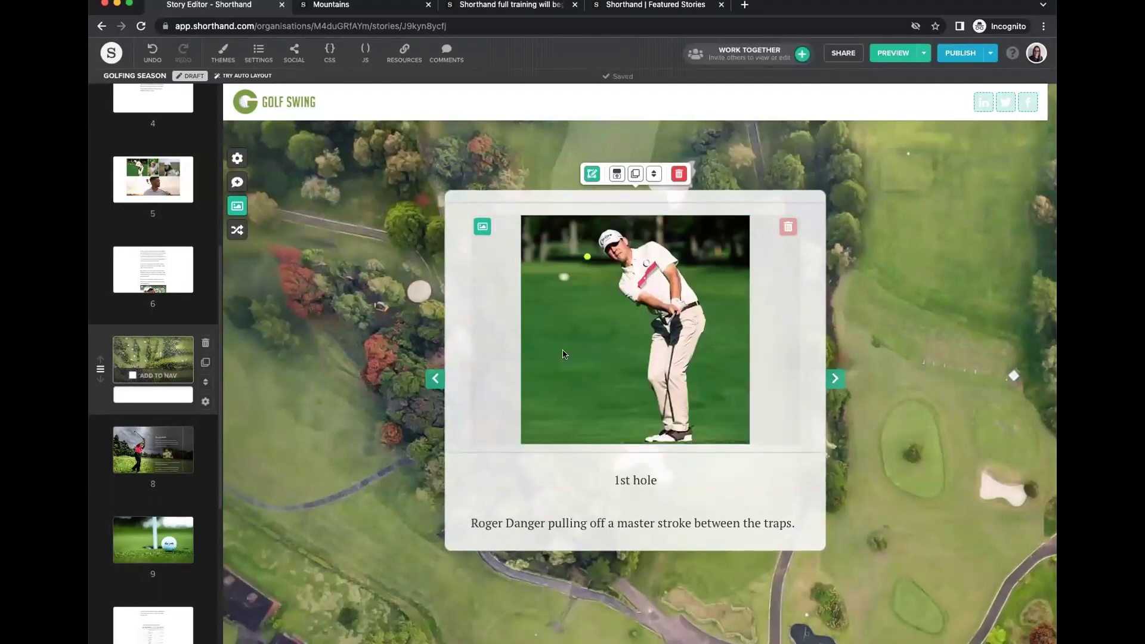
scroll(737, 441, down, 6)
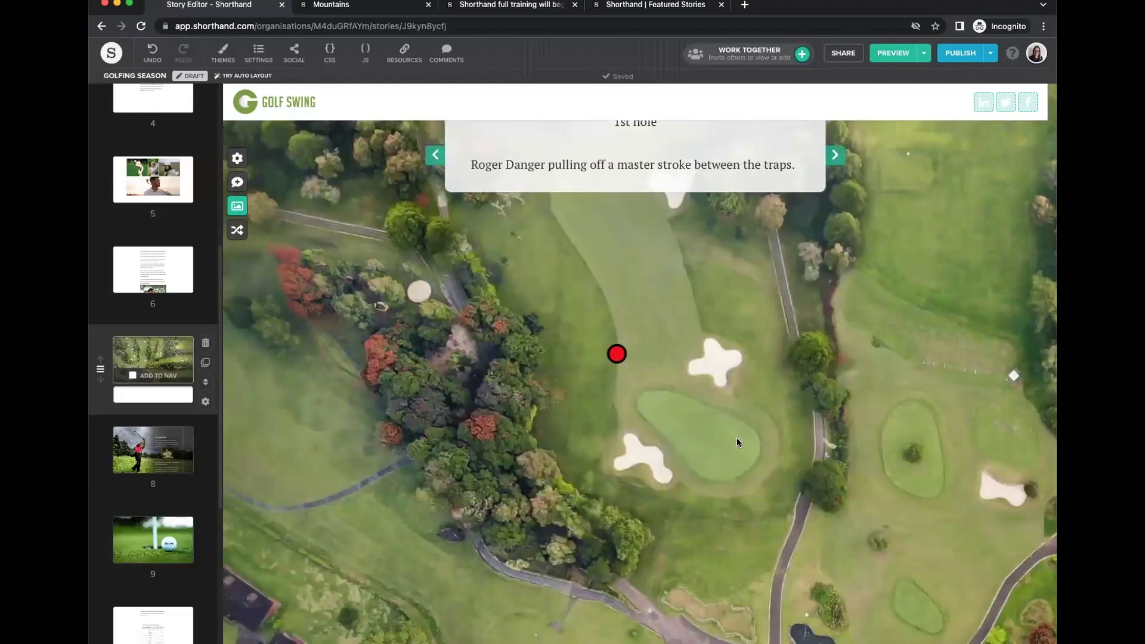
scroll(737, 440, down, 5)
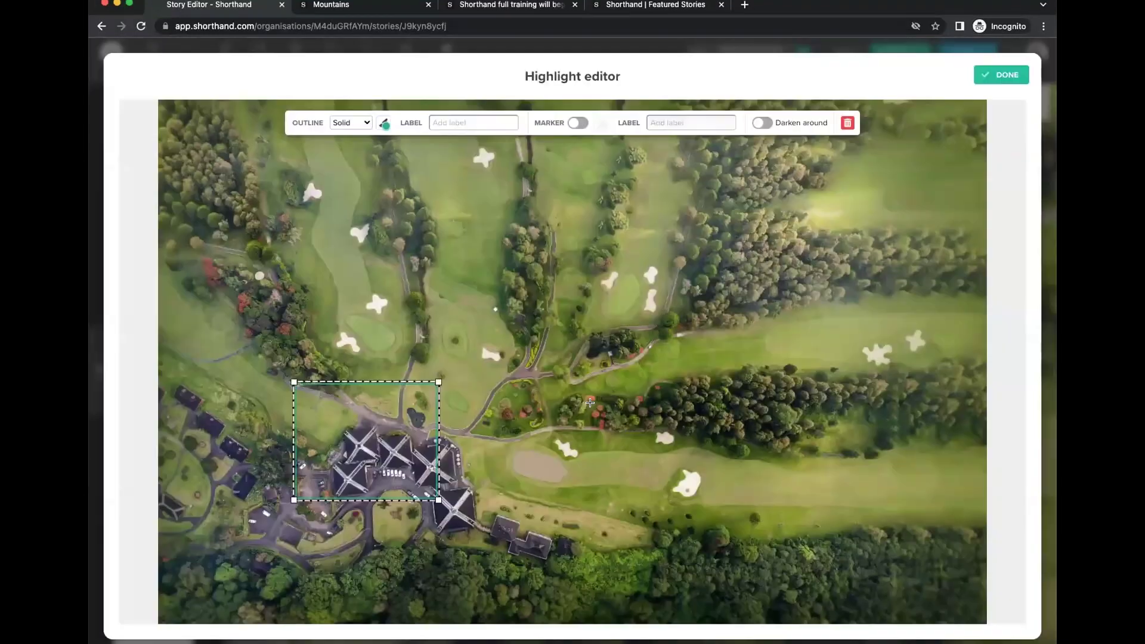
Move the highlight box from the clubhouse onto the fairway, resize it, and remove its outline.
click(782, 425)
drag(377, 422, 697, 466)
drag(633, 414, 598, 398)
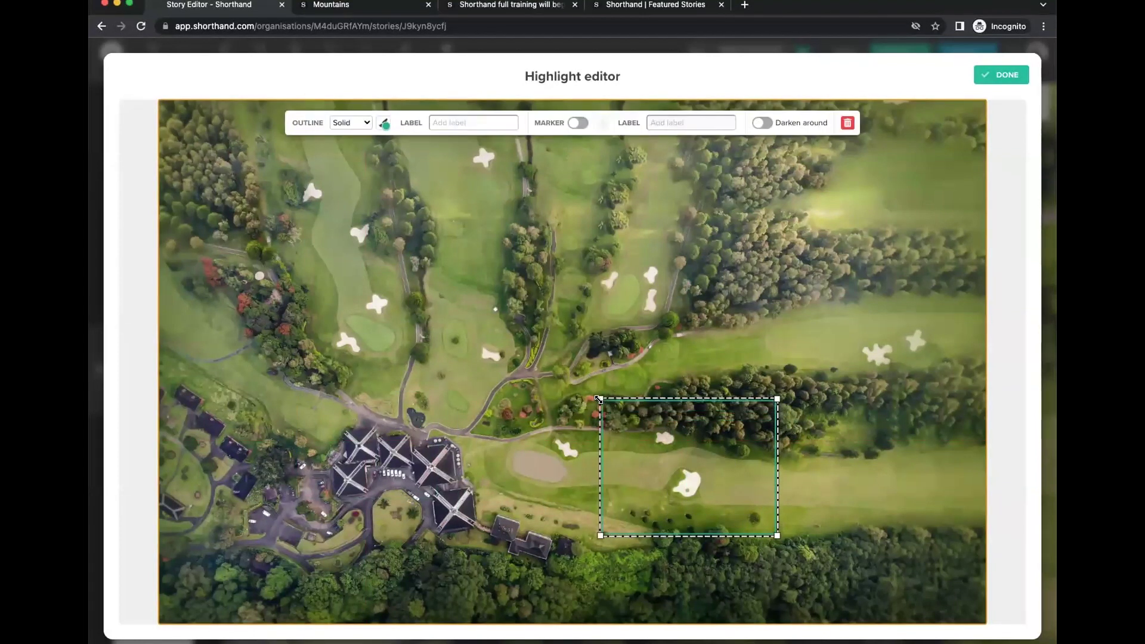
drag(685, 452, 734, 453)
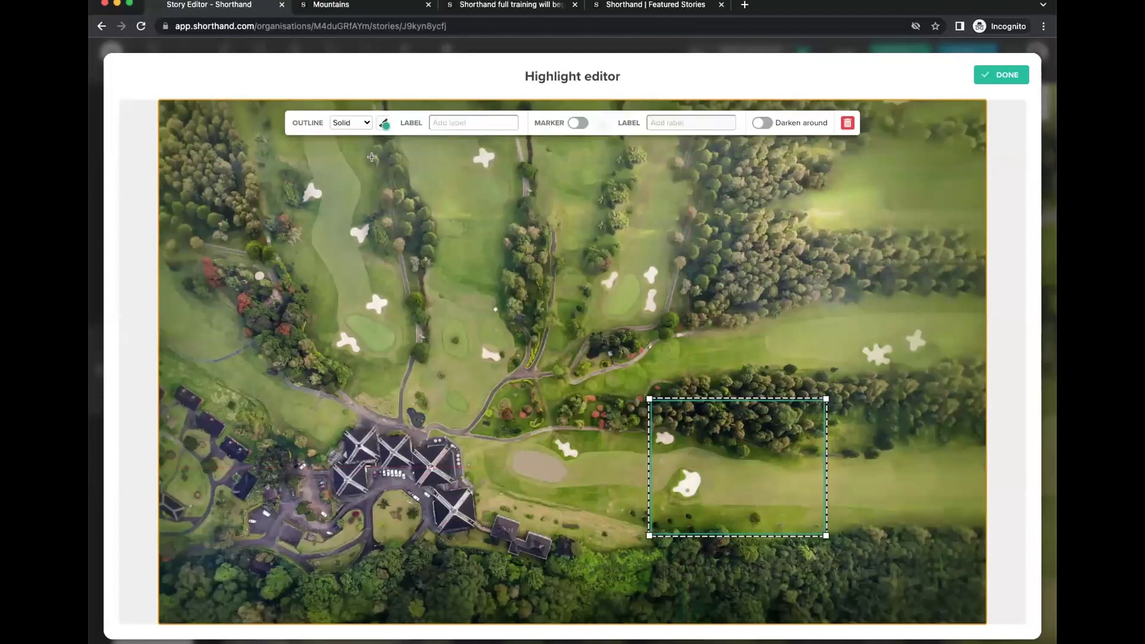
click(350, 121)
click(361, 110)
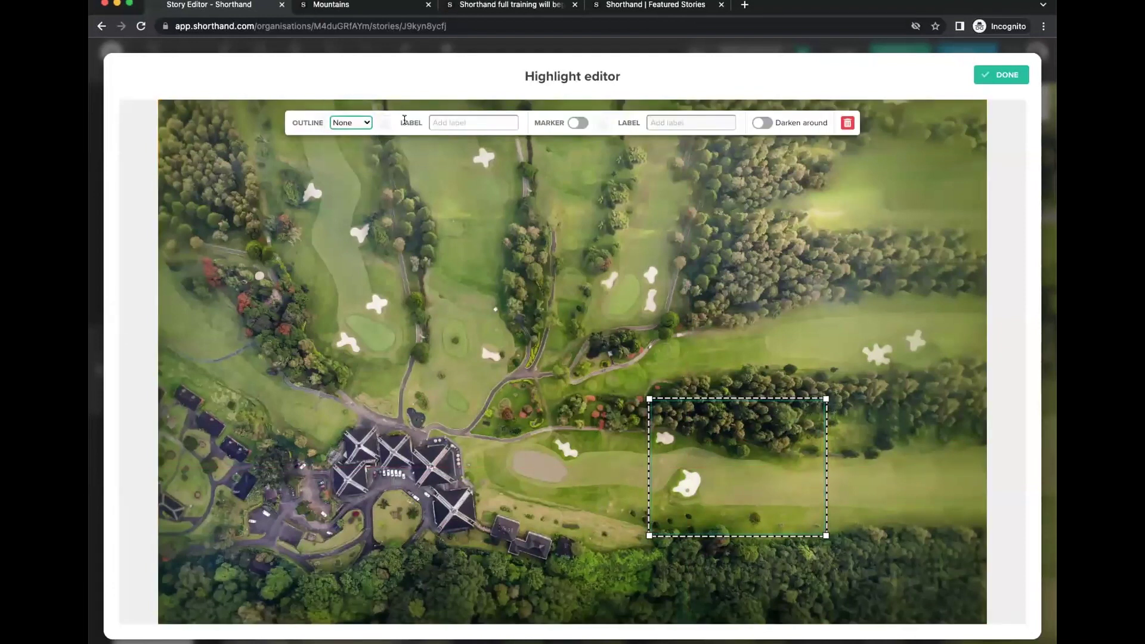
Place a red marker beside the fairway bunker and make the highlight box wider and taller.
click(578, 122)
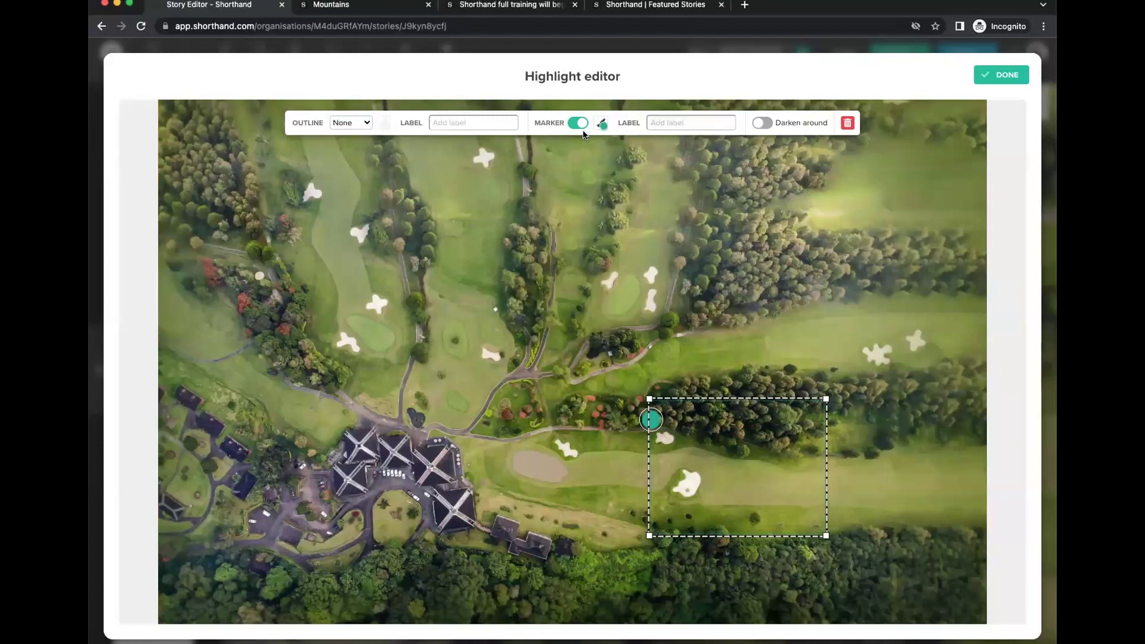
click(600, 124)
click(565, 241)
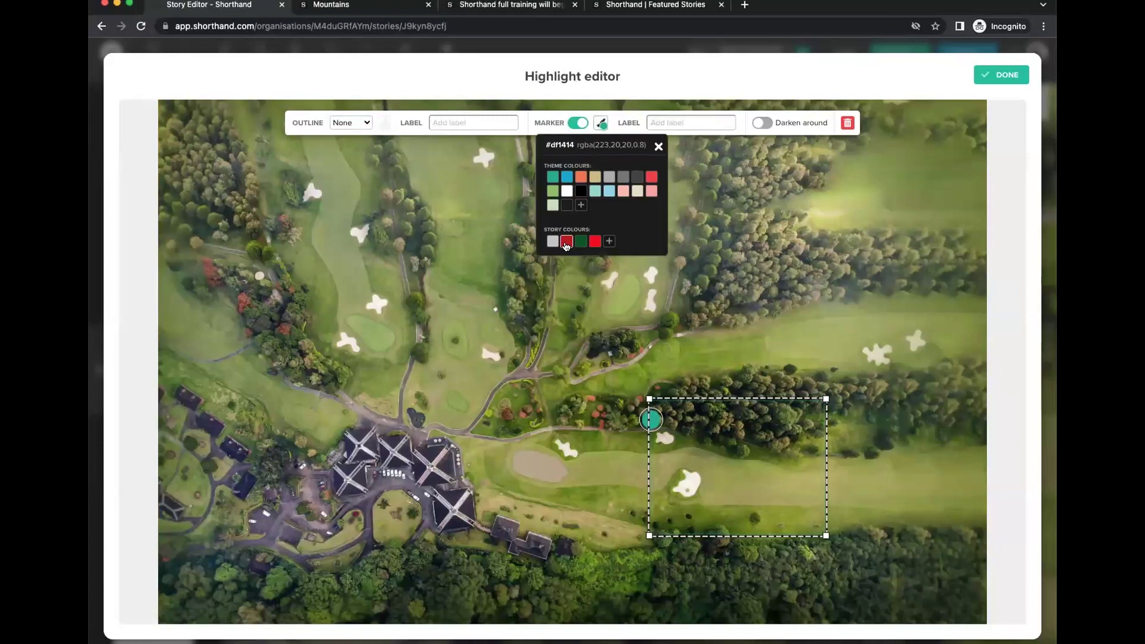
click(600, 124)
click(599, 240)
mouse_move(655, 412)
mouse_down()
mouse_move(785, 470)
mouse_move(735, 477)
mouse_up()
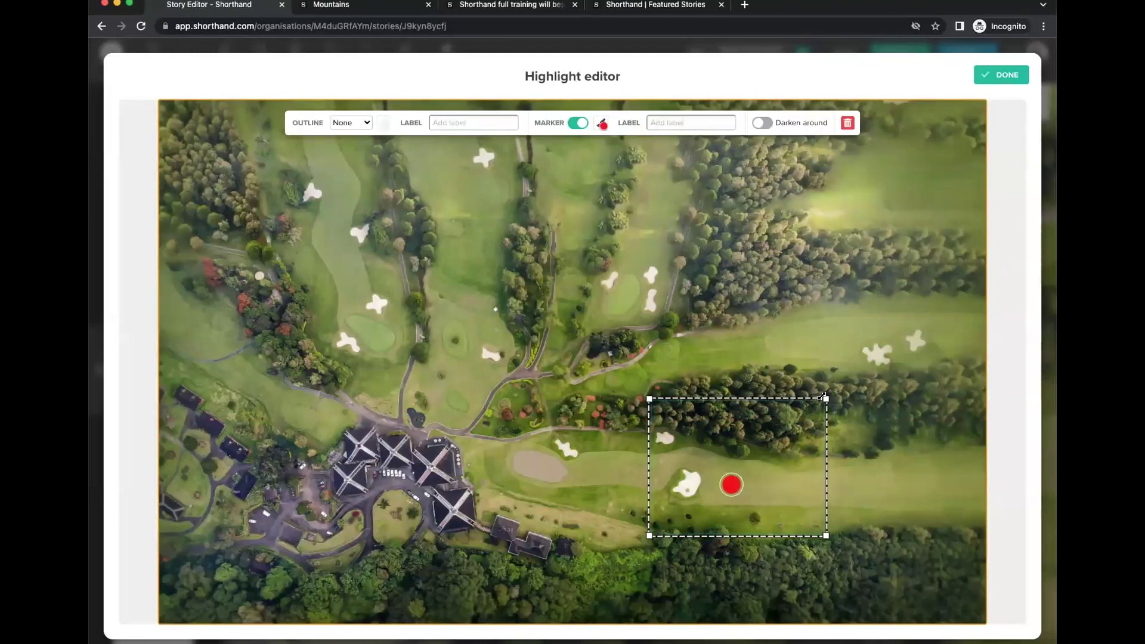
drag(882, 370, 884, 369)
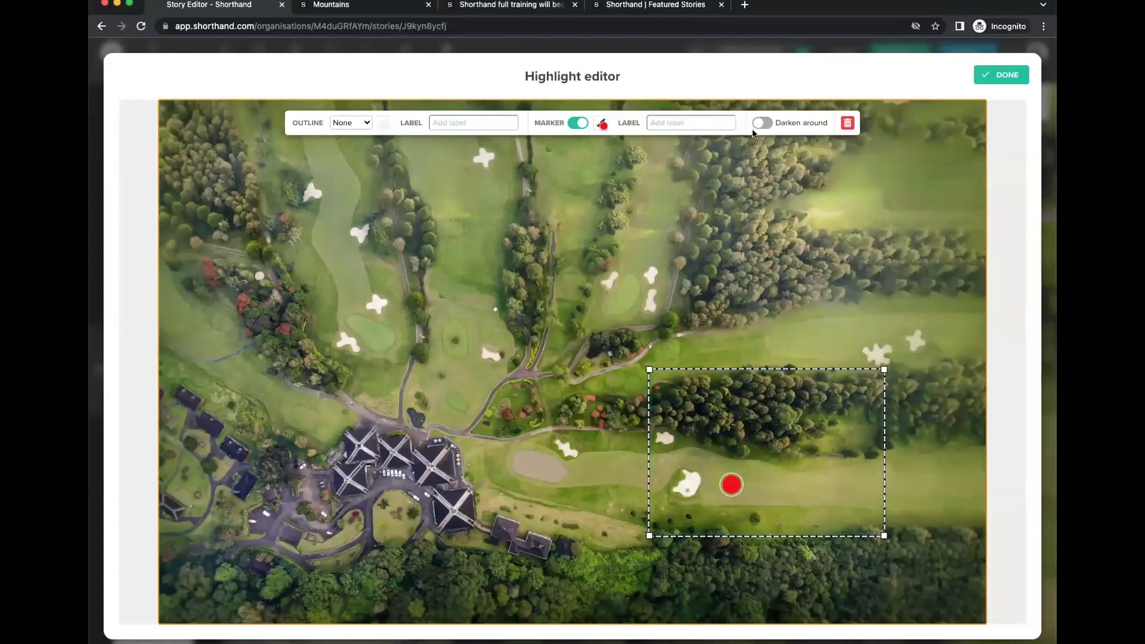
click(995, 74)
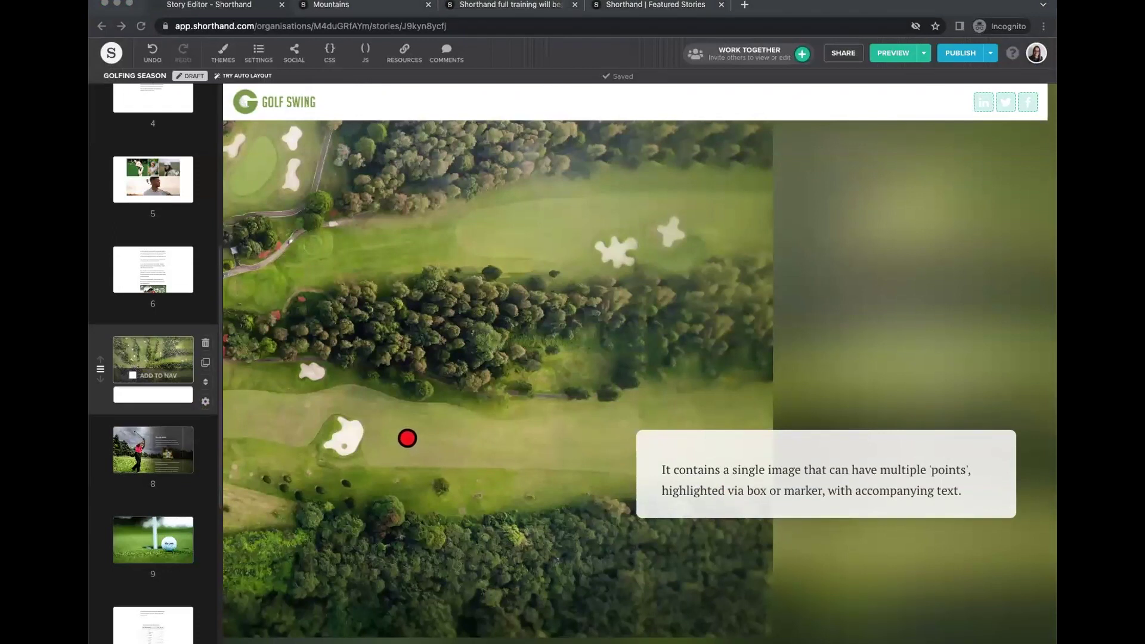
Replace the caption with the 8th hole title and description, drop the blank line, and centre the title.
click(661, 468)
drag(661, 468, 990, 495)
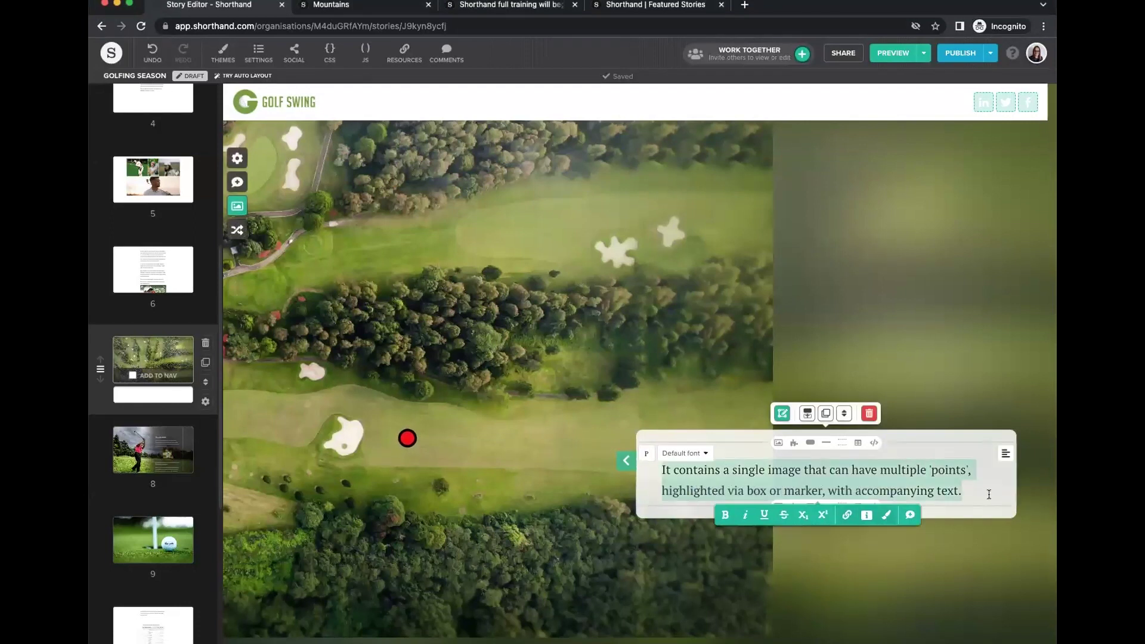
click(688, 511)
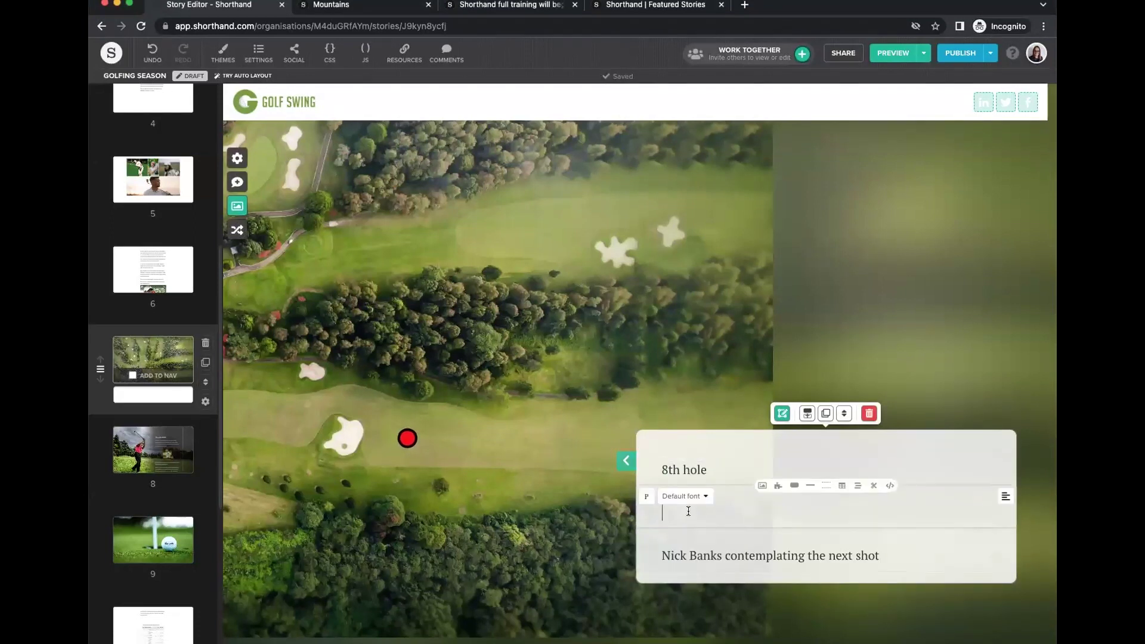
key(BackSpace)
click(990, 453)
scroll(686, 430, up, 10)
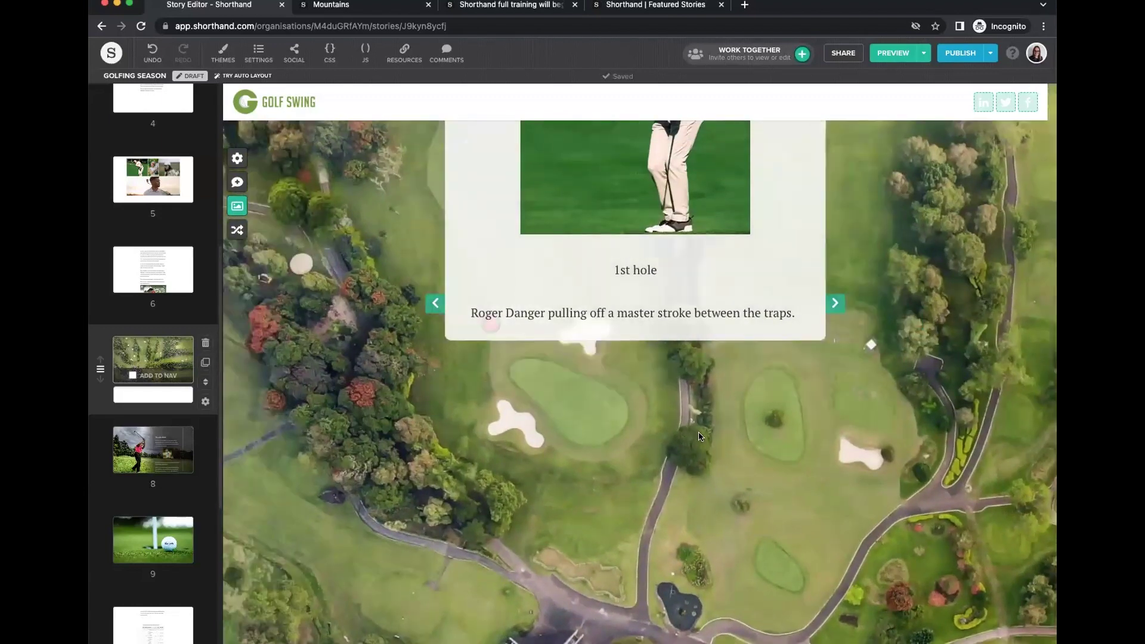
scroll(699, 436, down, 10)
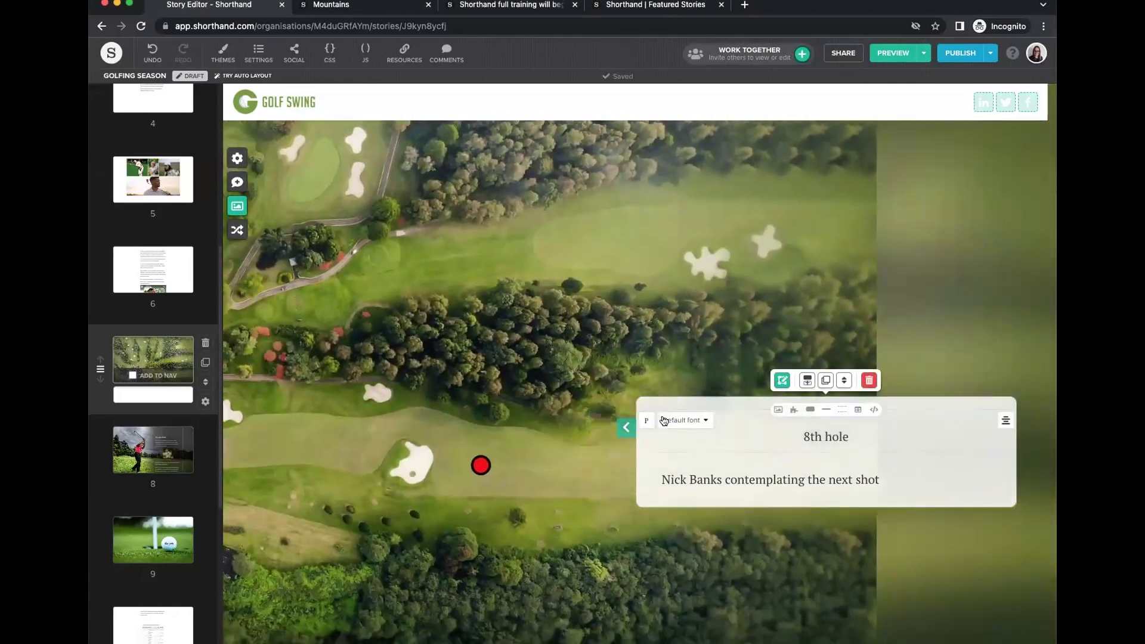
Move the 8th hole card to the left and nudge its highlight box slightly left.
click(626, 427)
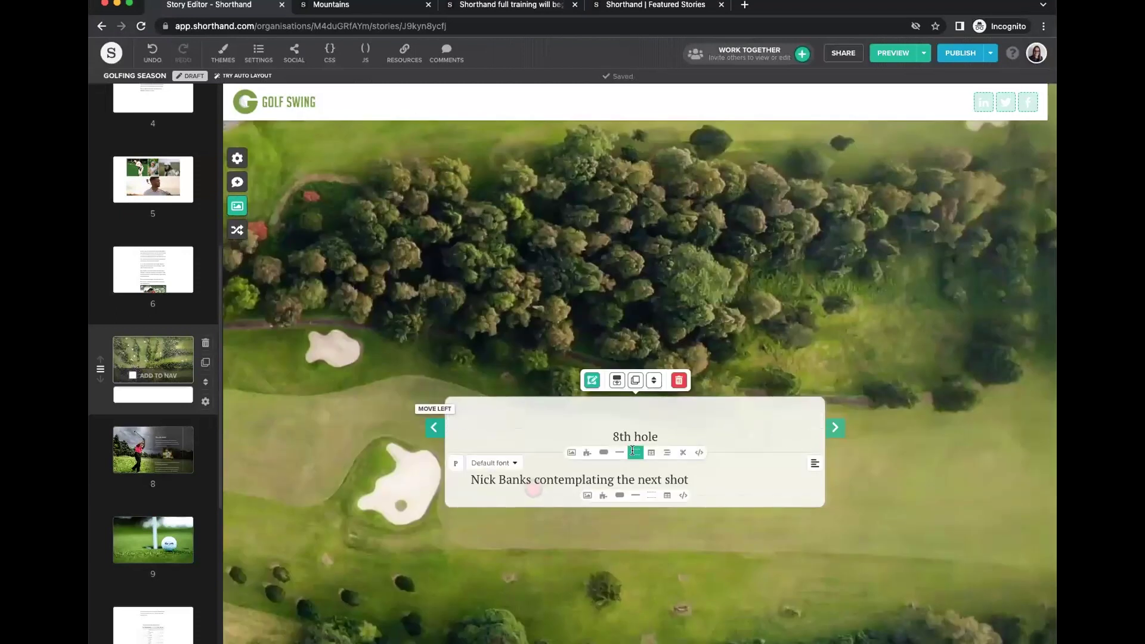
click(434, 427)
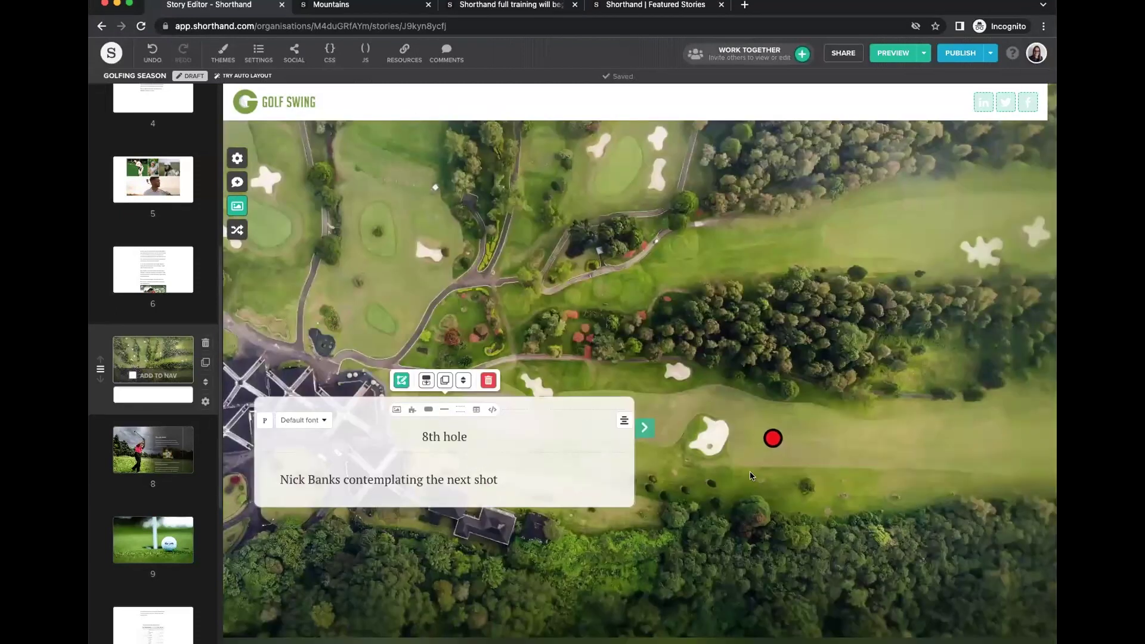
click(400, 382)
drag(701, 452, 691, 452)
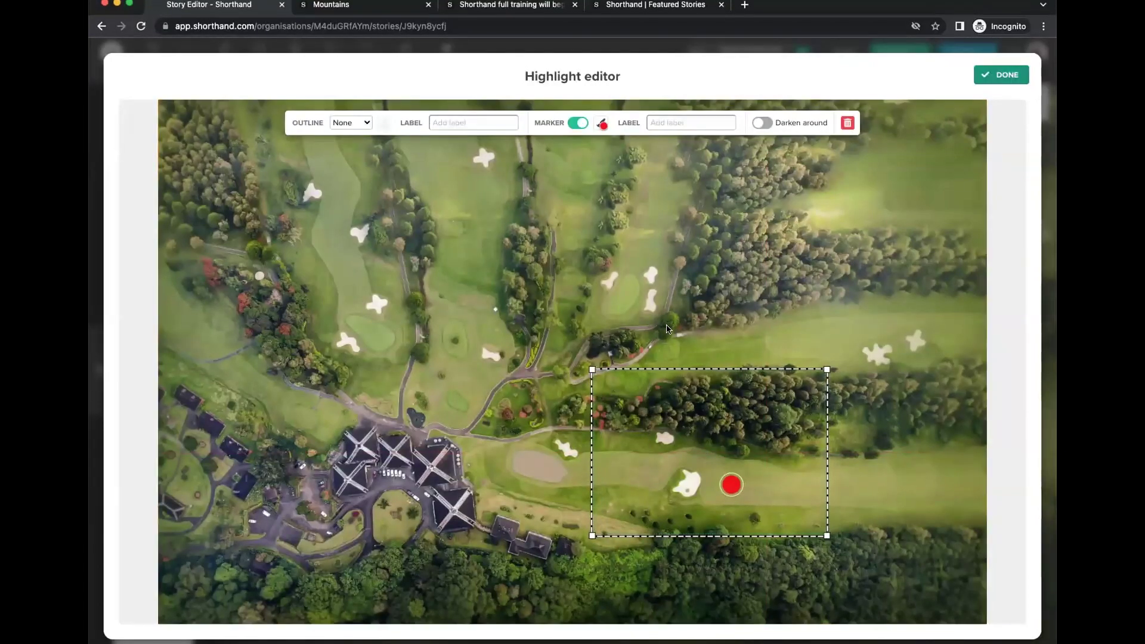
key(Escape)
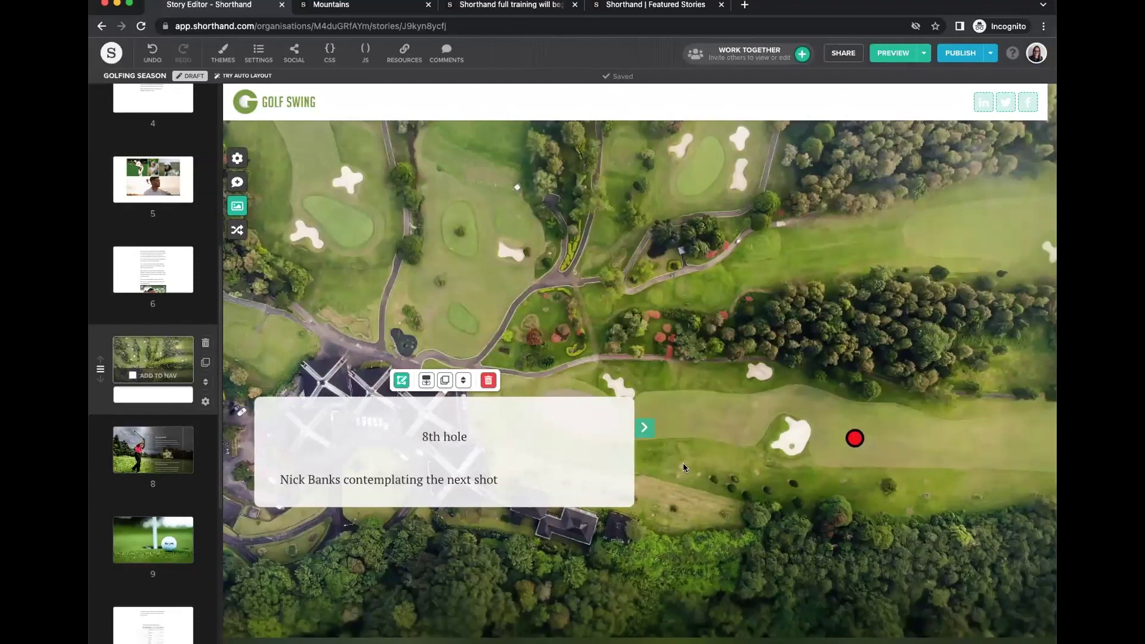
Preview the following points, then shift the 8th hole highlight box further left.
click(644, 427)
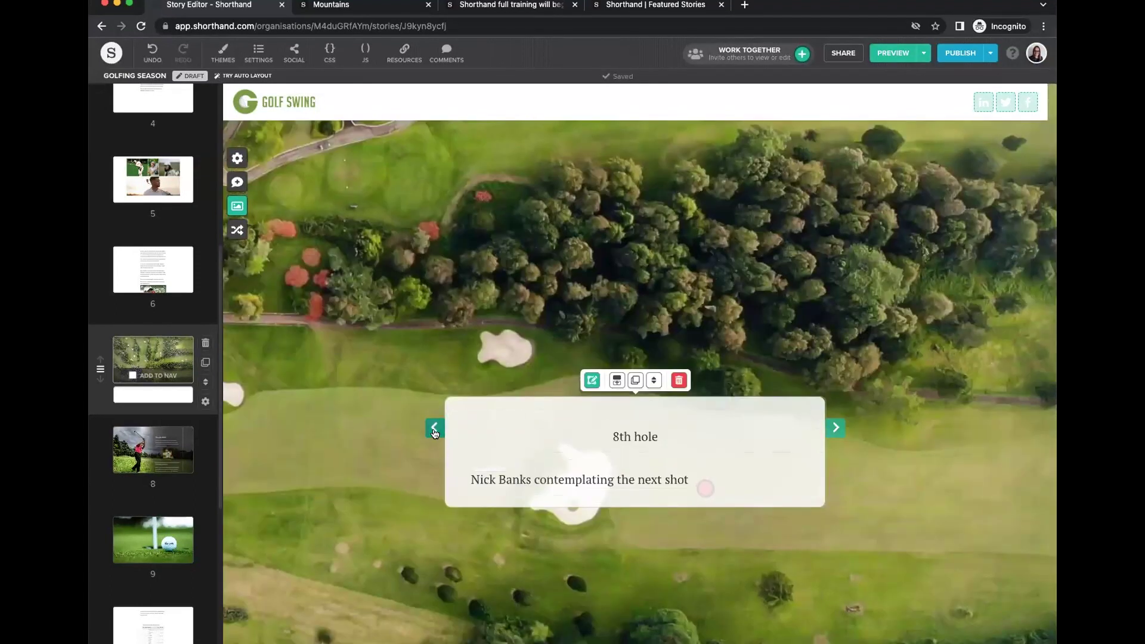
click(435, 429)
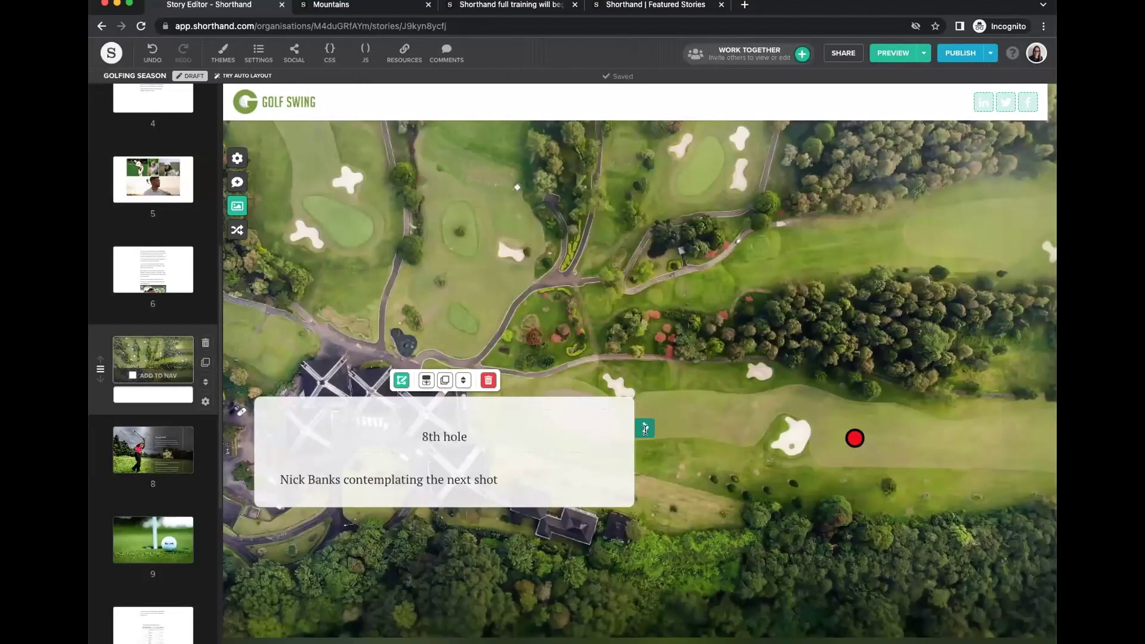
click(645, 428)
click(835, 428)
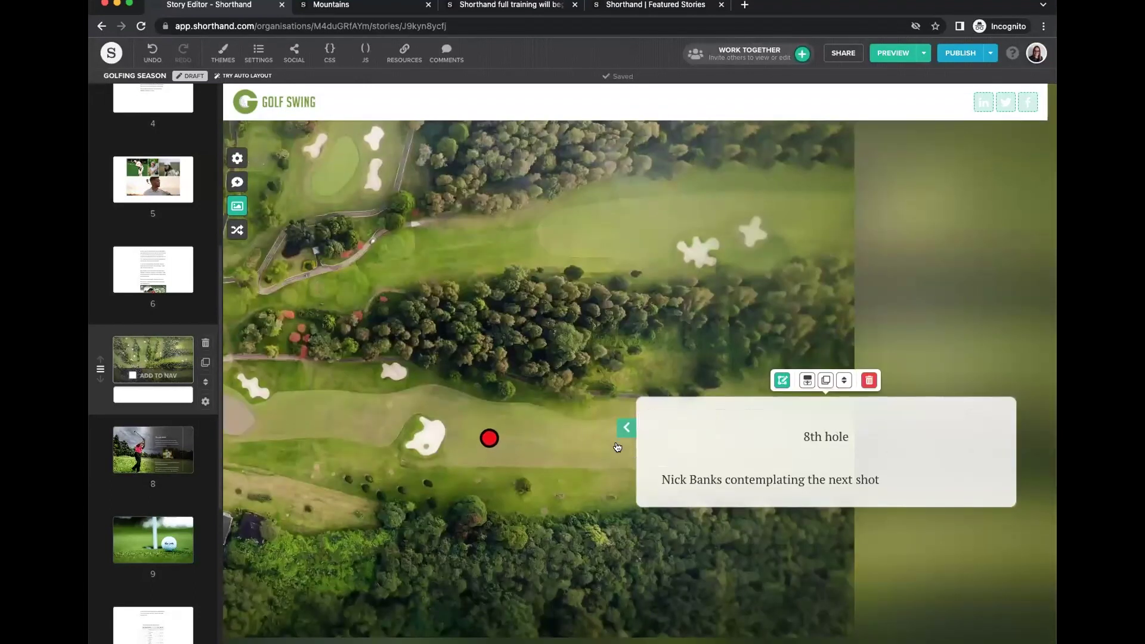
click(625, 427)
click(435, 429)
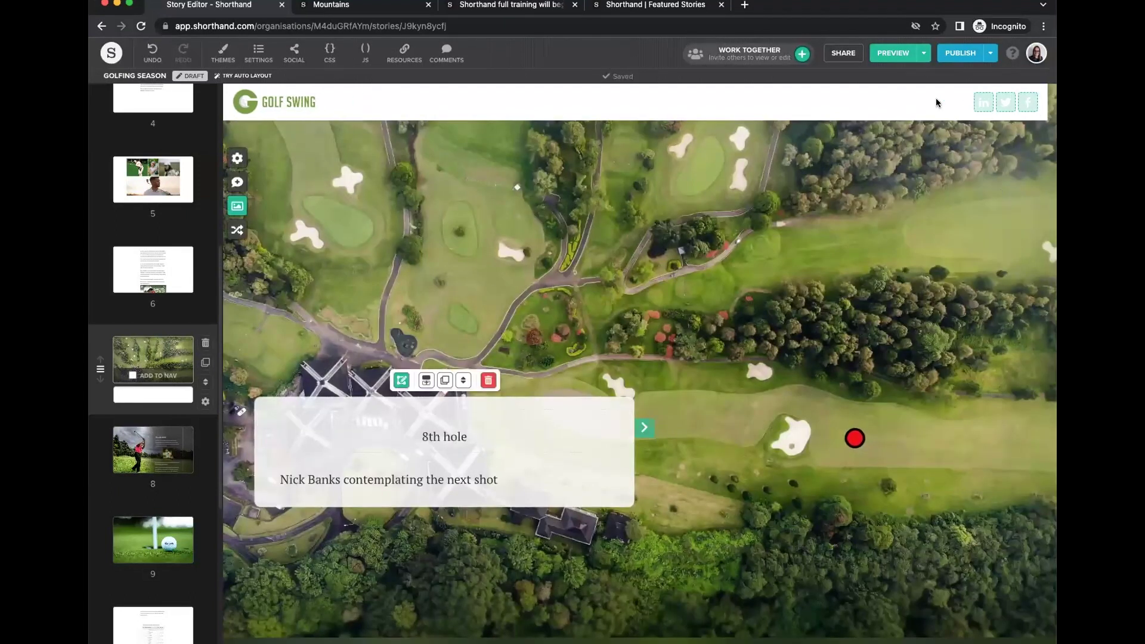
click(402, 382)
drag(719, 458, 680, 457)
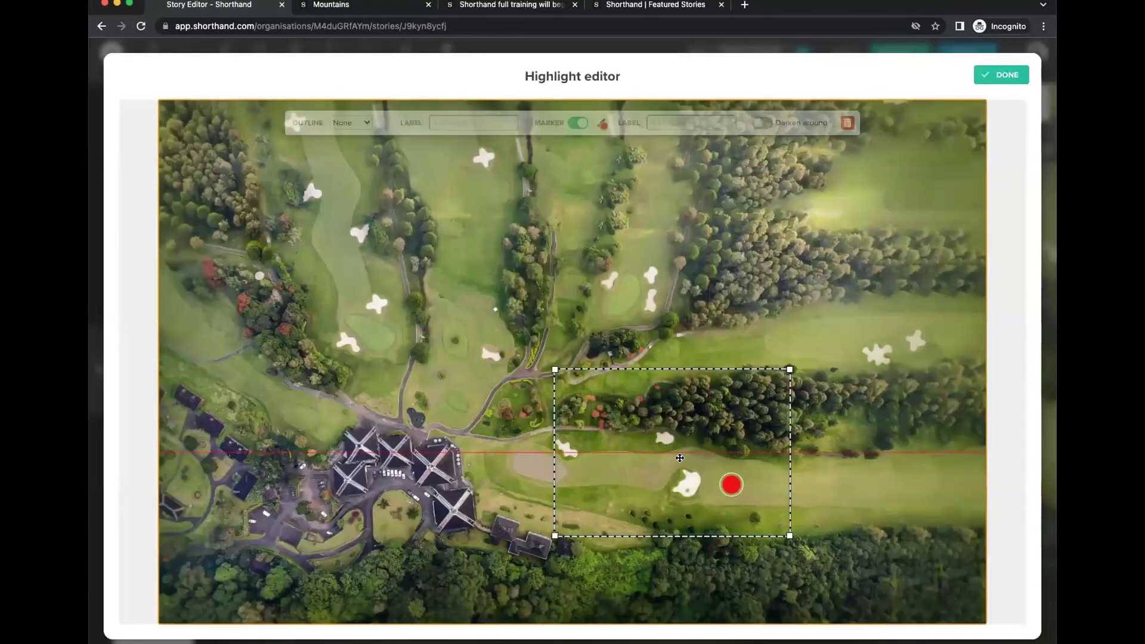
click(1007, 75)
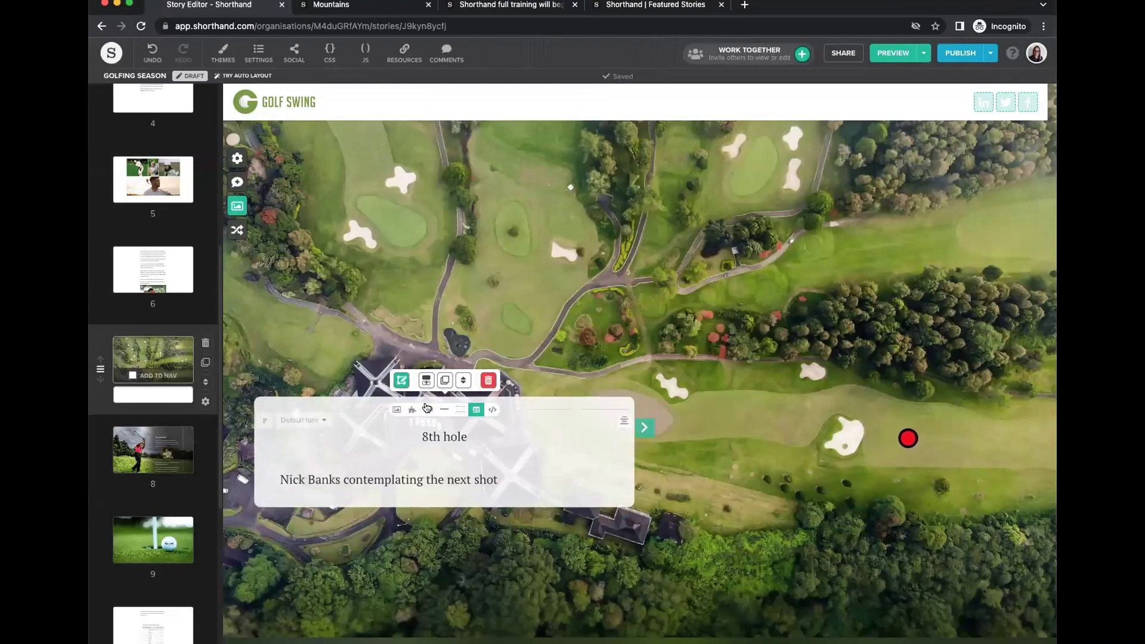
Add the p2-700x700.jpeg golfer photo to the 8th hole card.
click(402, 380)
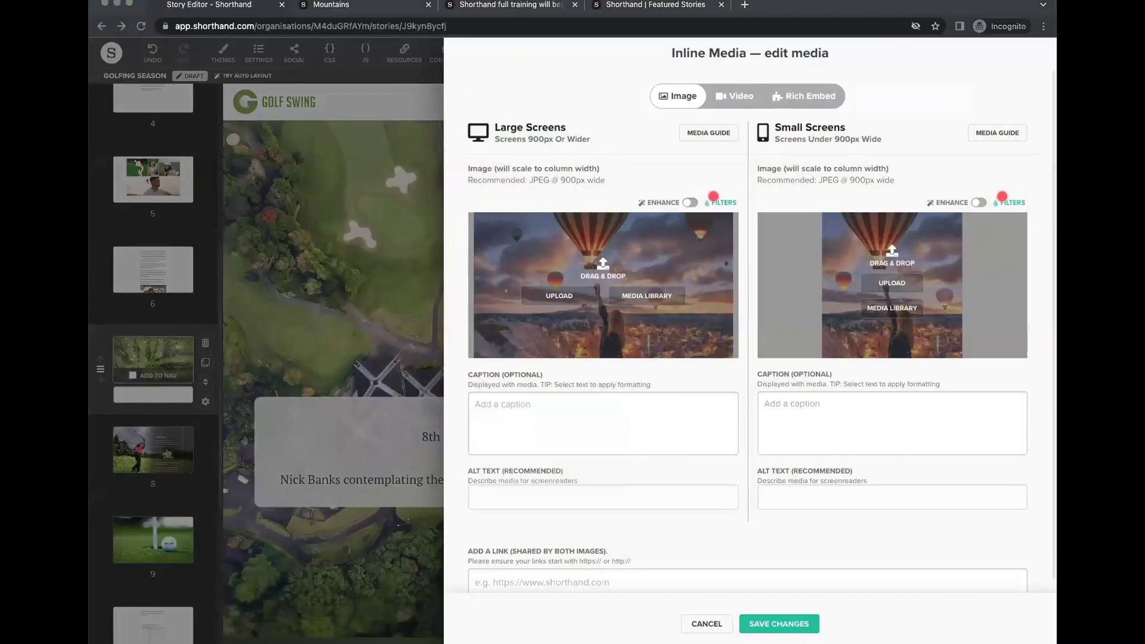
drag(477, 302, 603, 286)
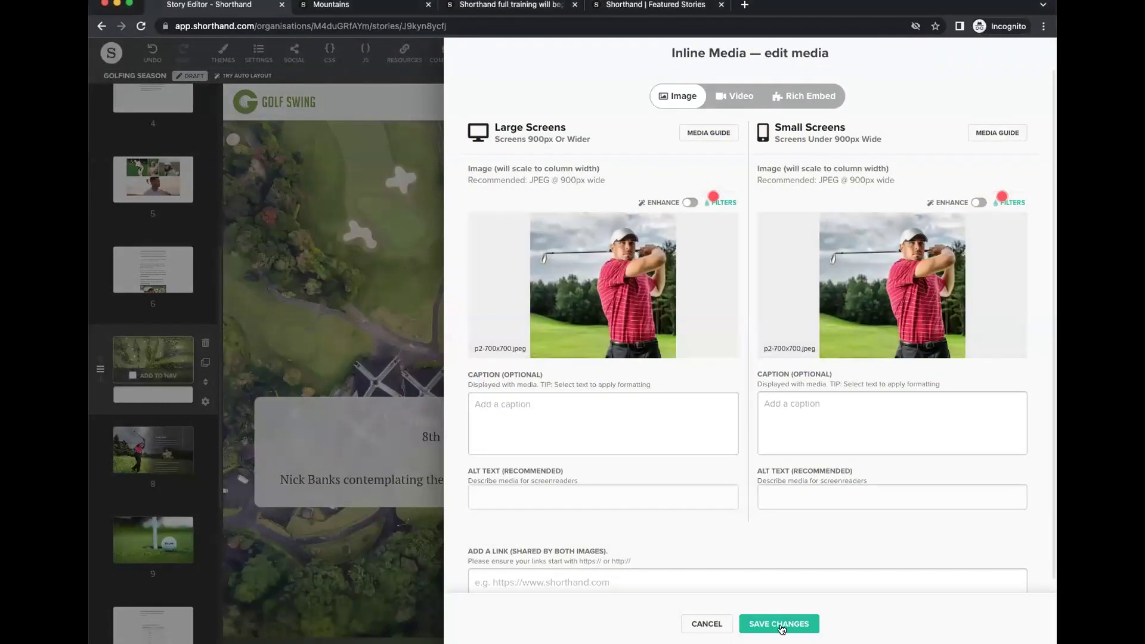
click(779, 623)
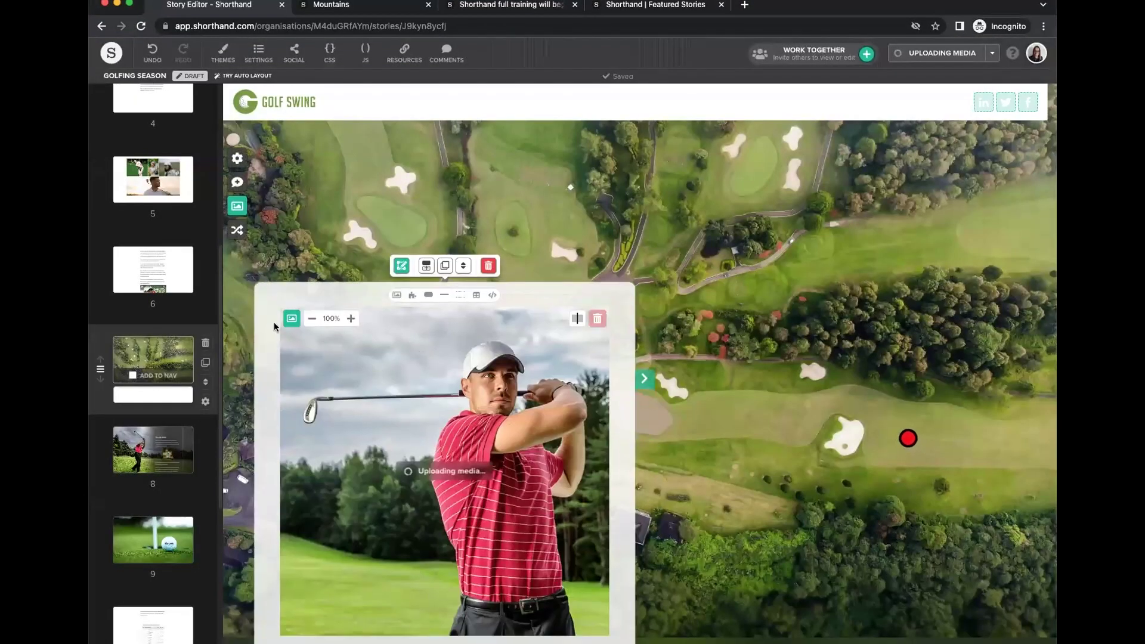
scroll(608, 455, up, 10)
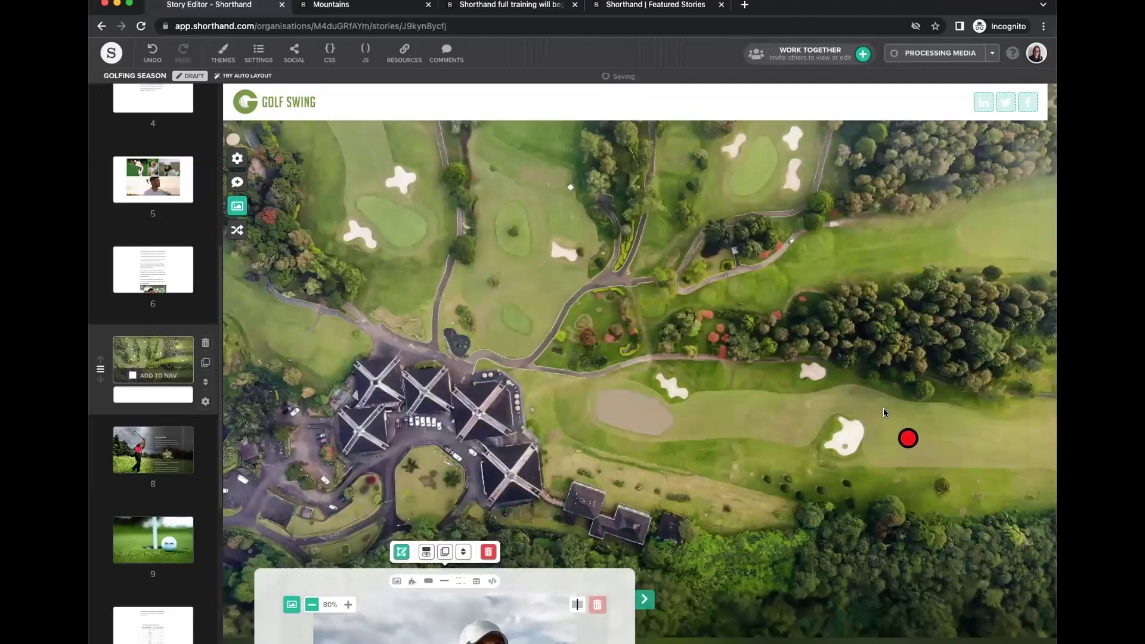
scroll(613, 353, down, 10)
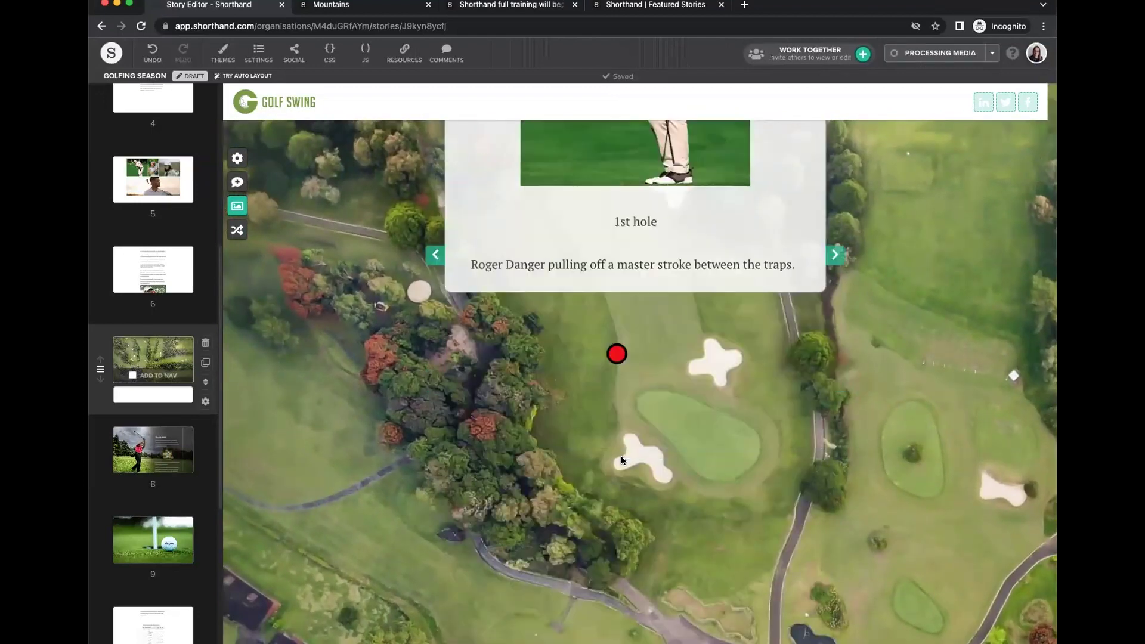
scroll(291, 413, down, 3)
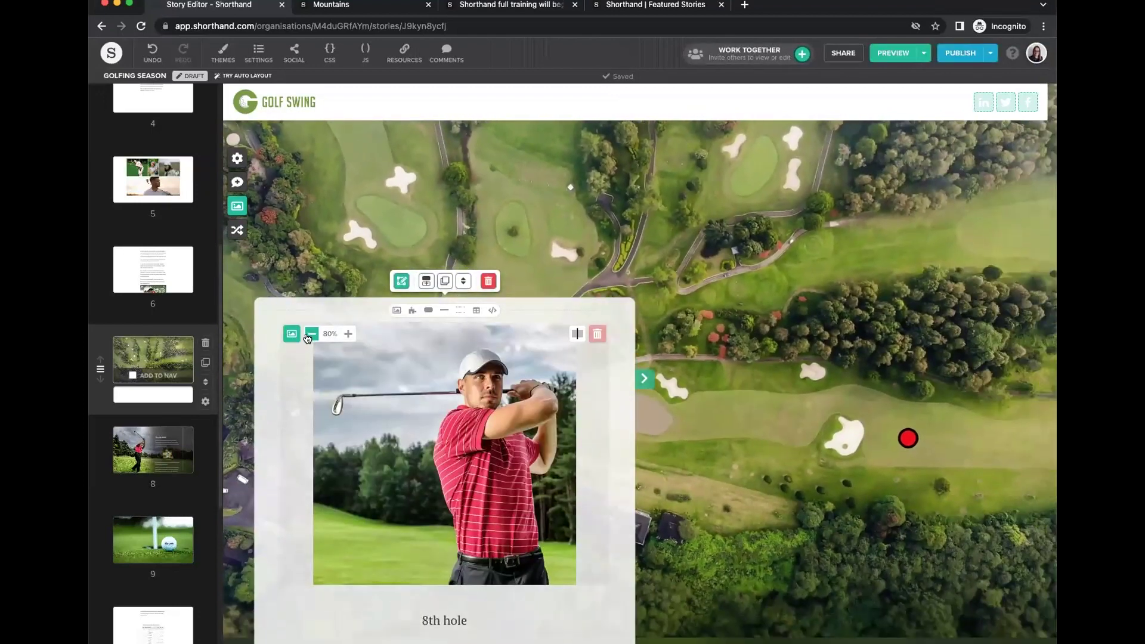
scroll(829, 406, down, 2)
Centre-align the 8th hole caption line.
click(574, 479)
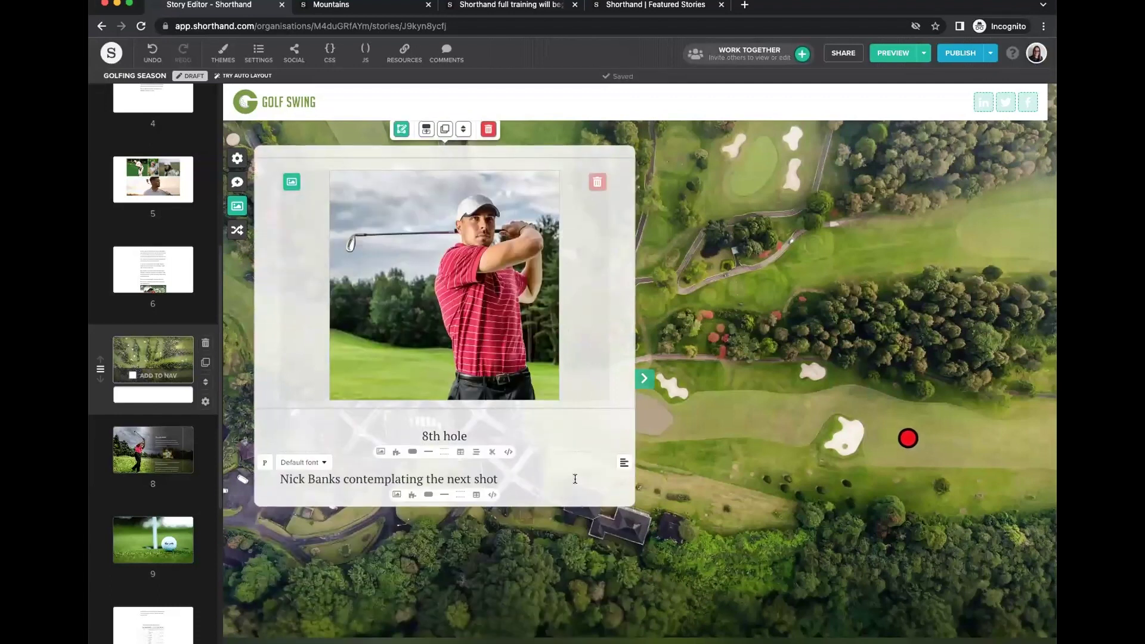
click(624, 463)
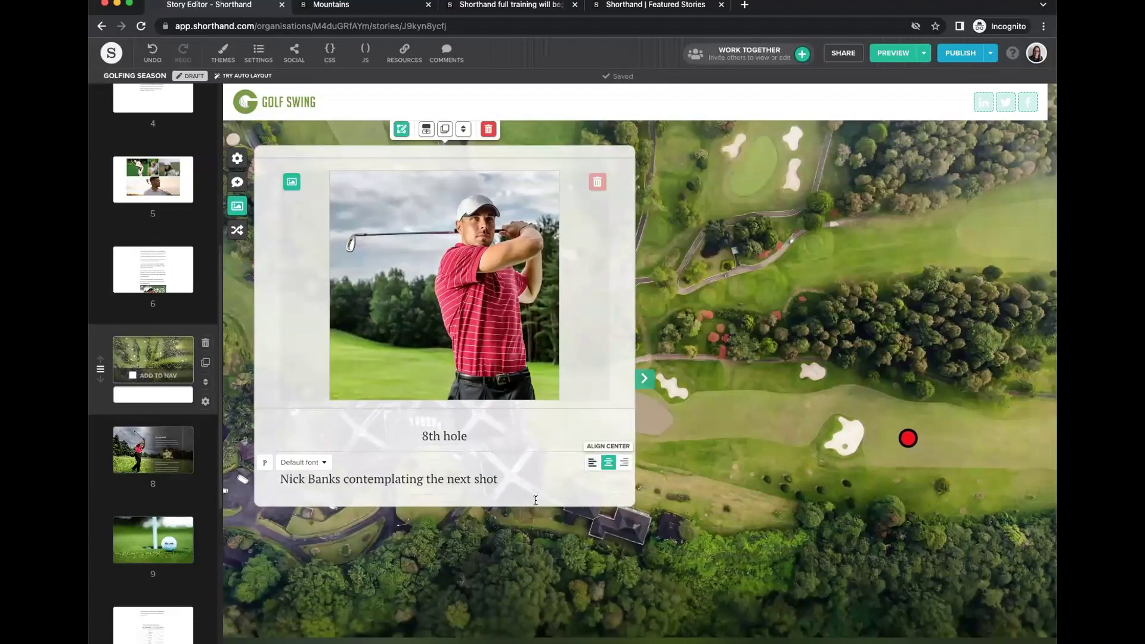
click(610, 463)
click(644, 378)
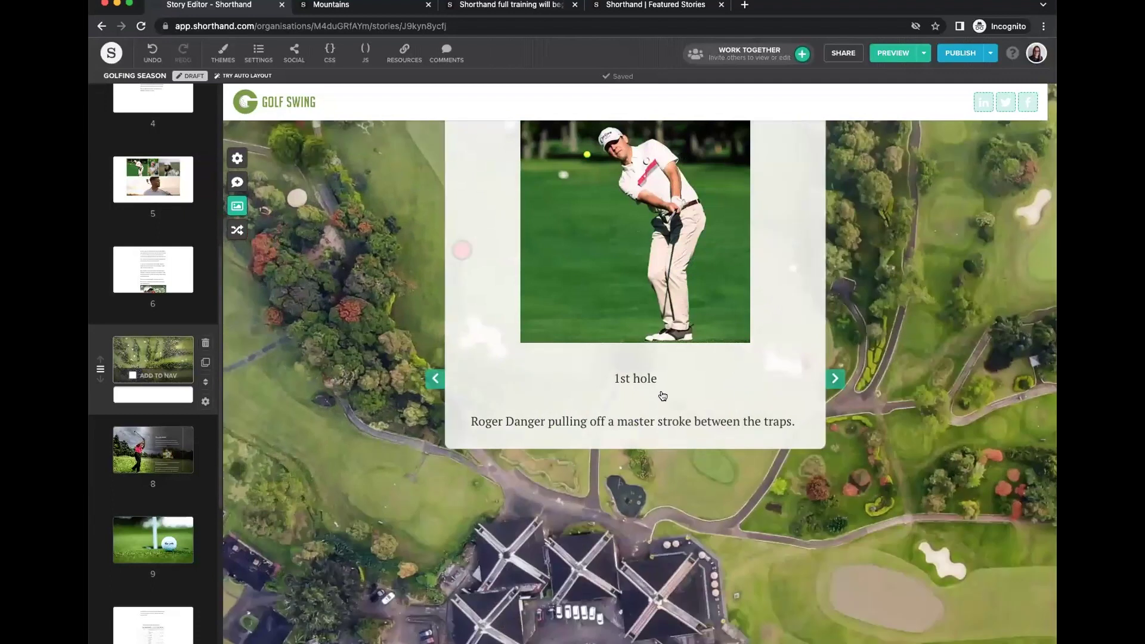
scroll(770, 476, down, 5)
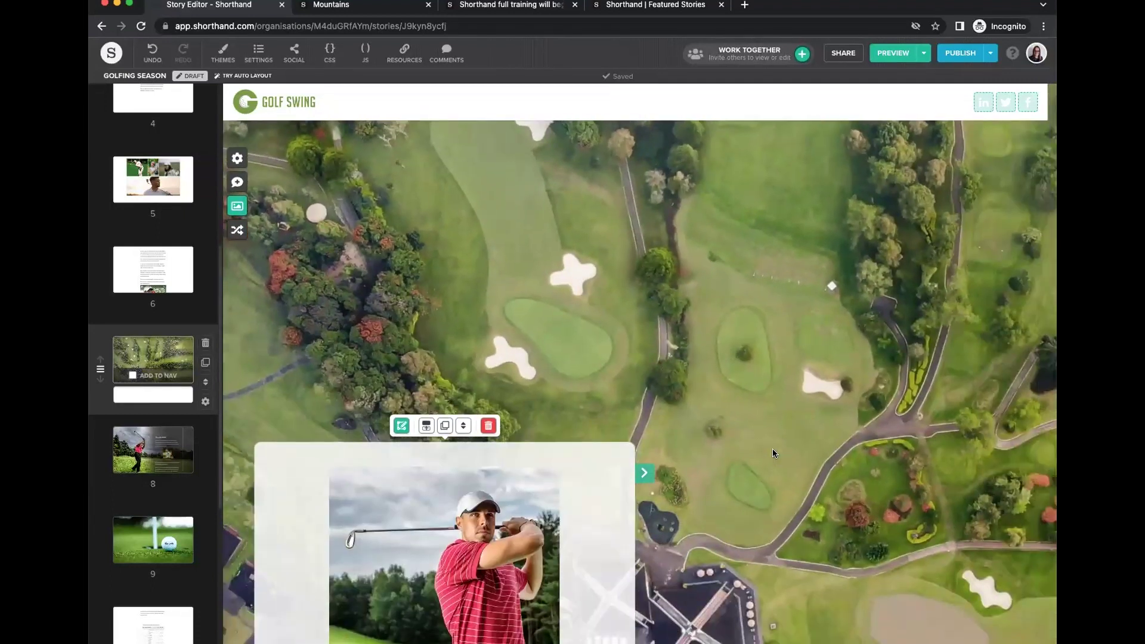
scroll(773, 454, down, 2)
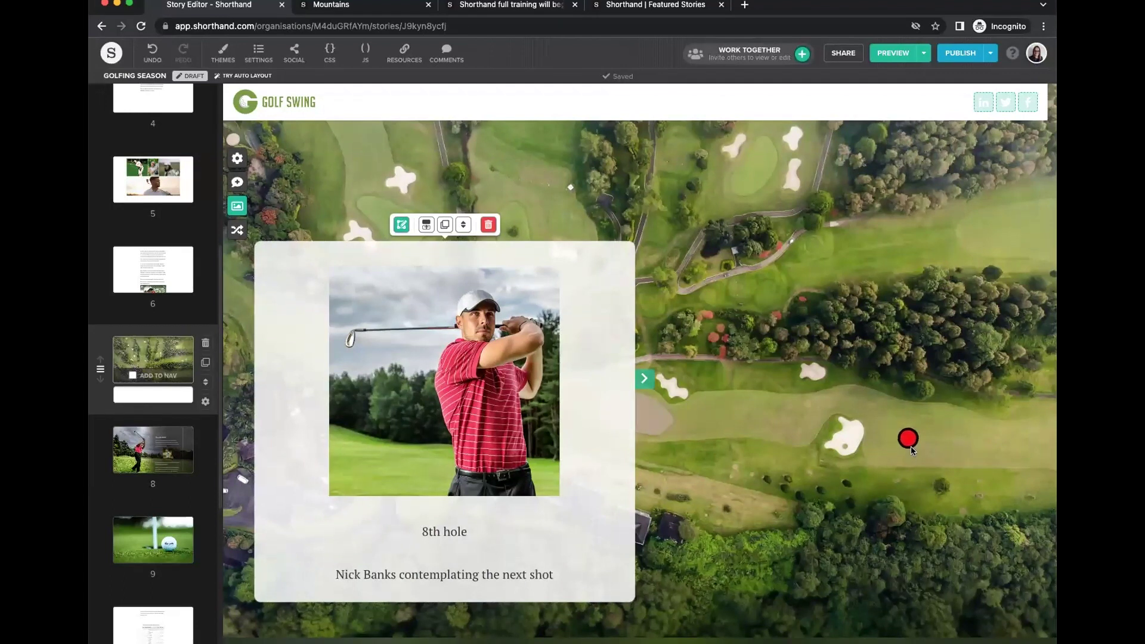
Nudge the 8th hole's red marker slightly up and left.
click(401, 226)
mouse_move(700, 484)
mouse_down()
mouse_move(685, 468)
mouse_move(695, 451)
mouse_move(705, 462)
mouse_up()
click(1001, 75)
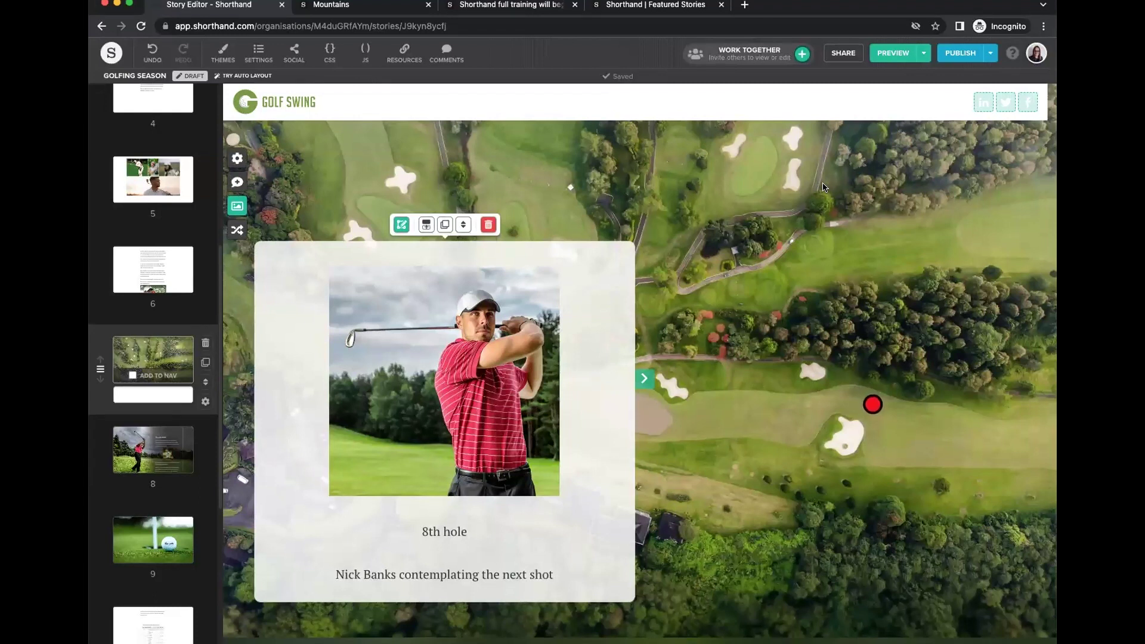
scroll(826, 329, down, 10)
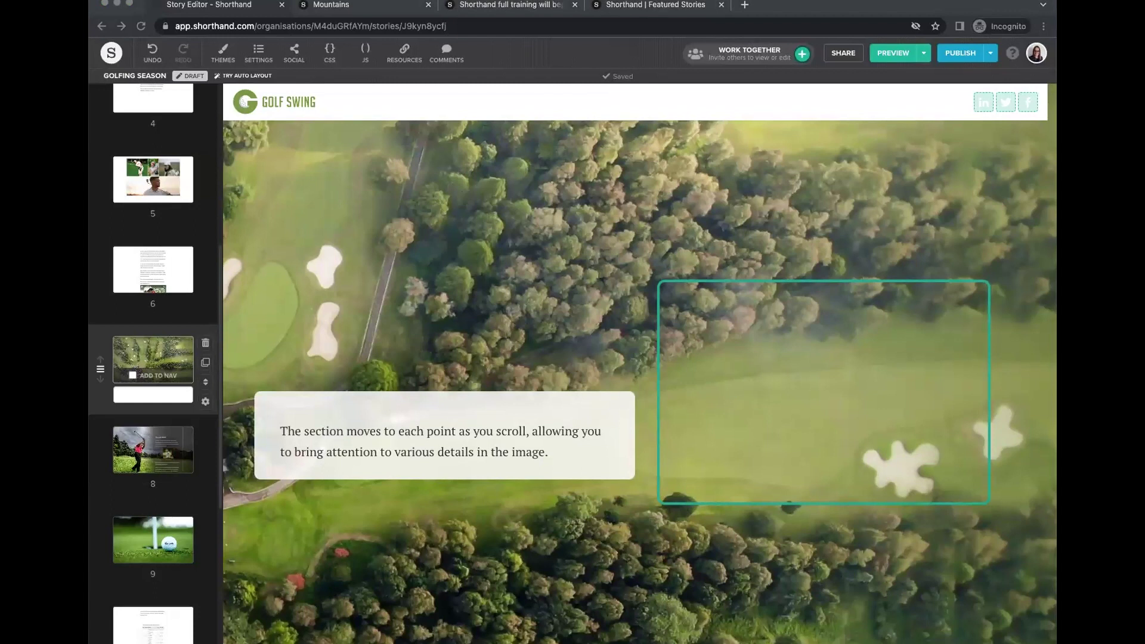
Replace the placeholder text with the 12th hole heading and caption, both centred.
click(558, 440)
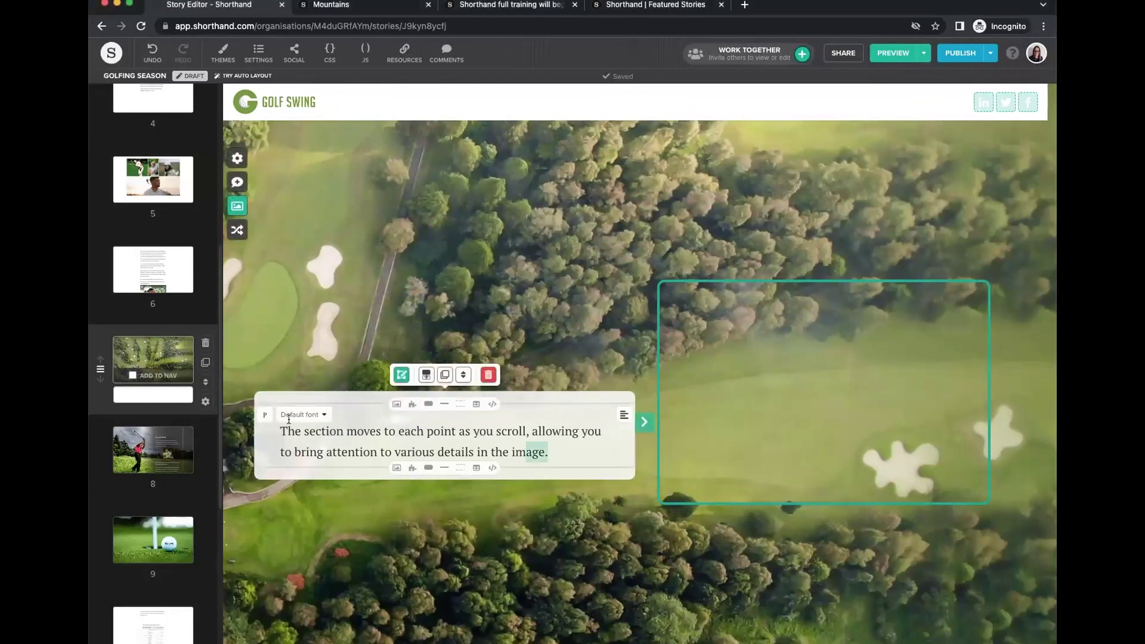
key(ctrl+a)
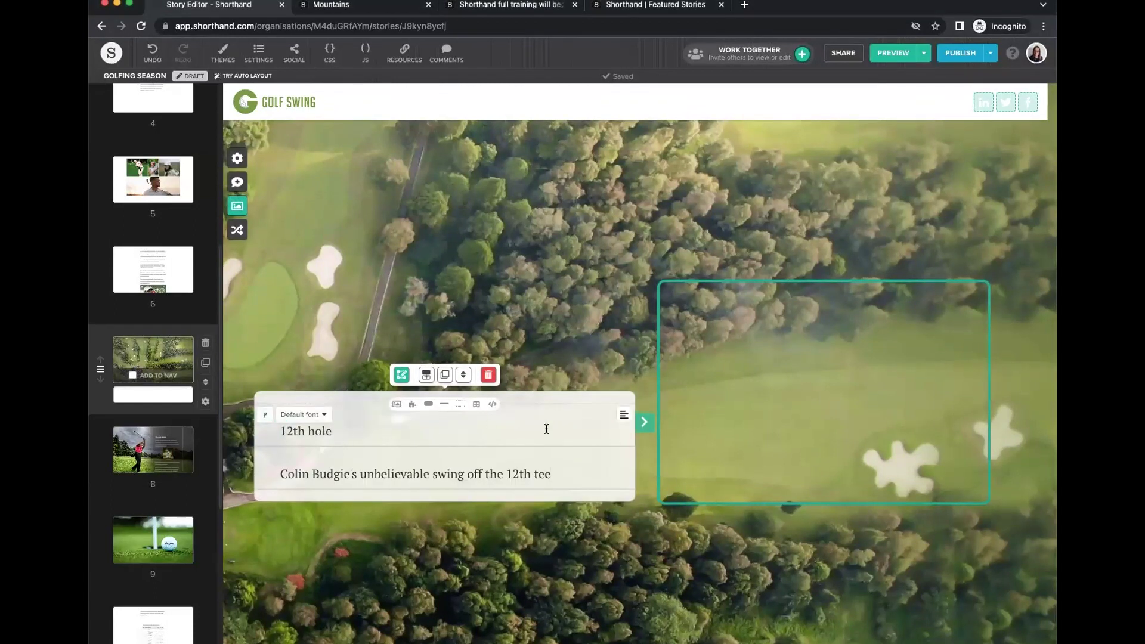
click(608, 414)
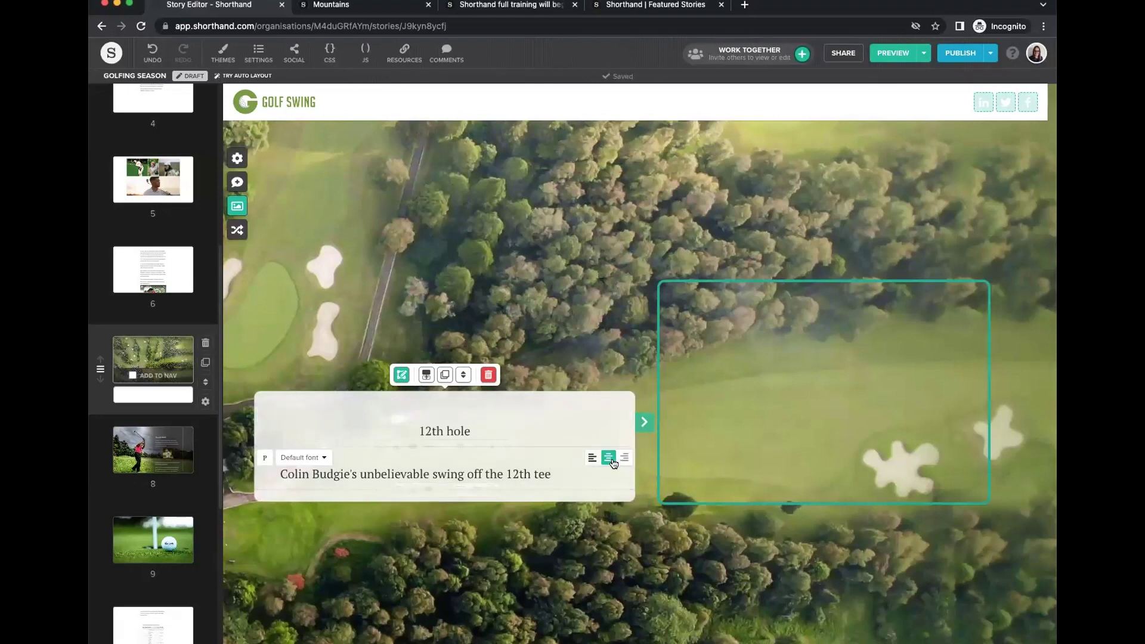
click(614, 464)
Add the golfer photo to the 12th hole card and shrink it to 70%.
click(395, 404)
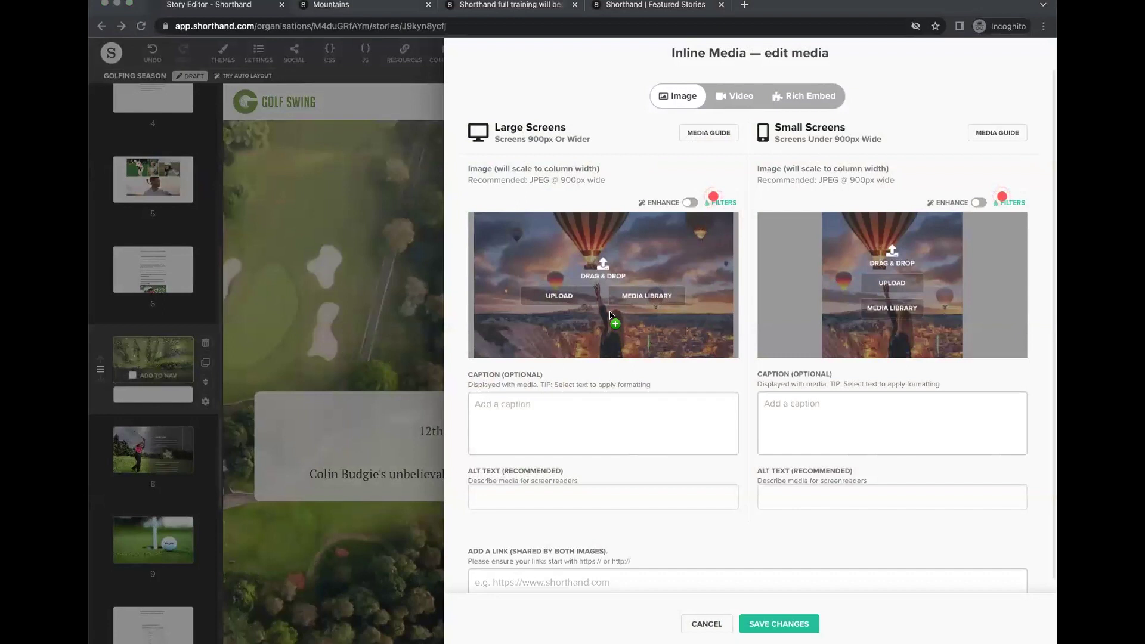
drag(610, 312, 612, 317)
click(779, 624)
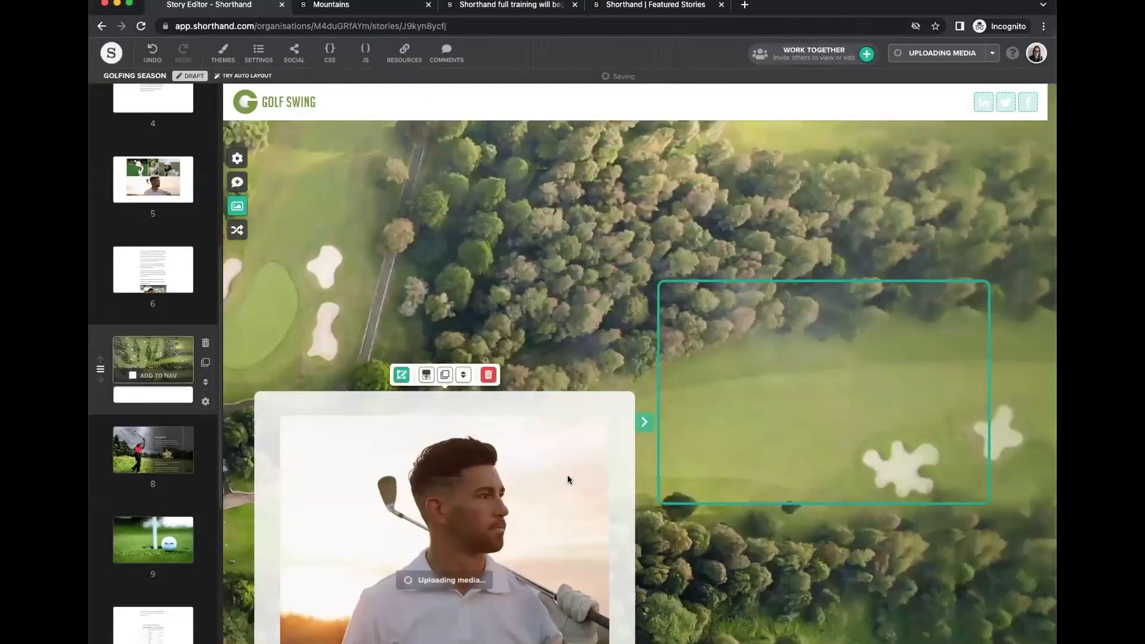
click(312, 301)
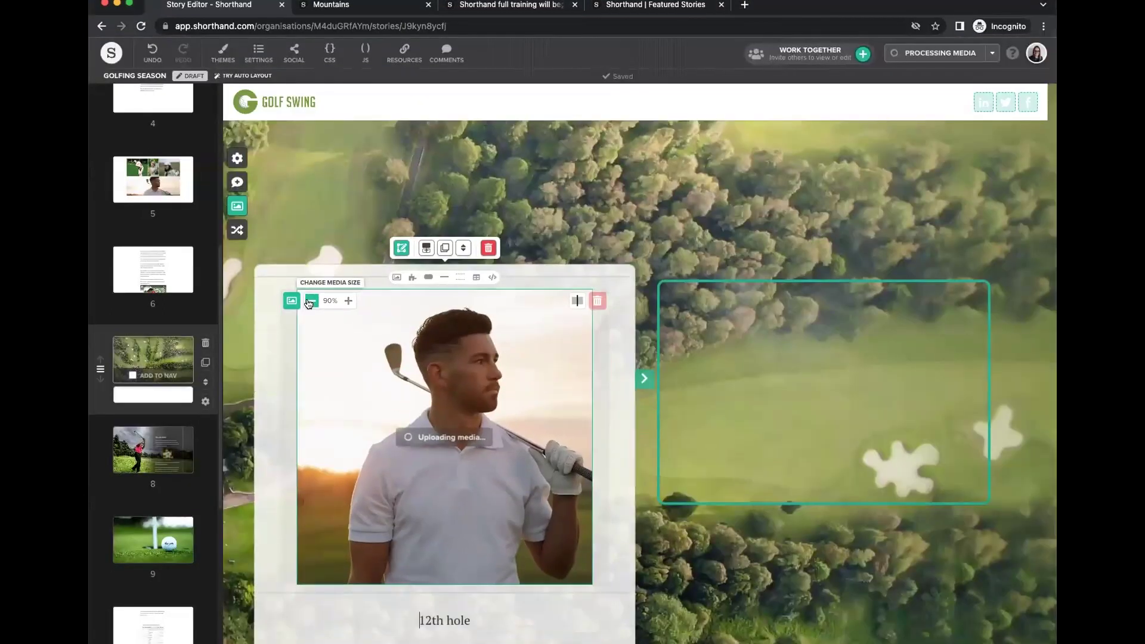
click(312, 301)
click(312, 301)
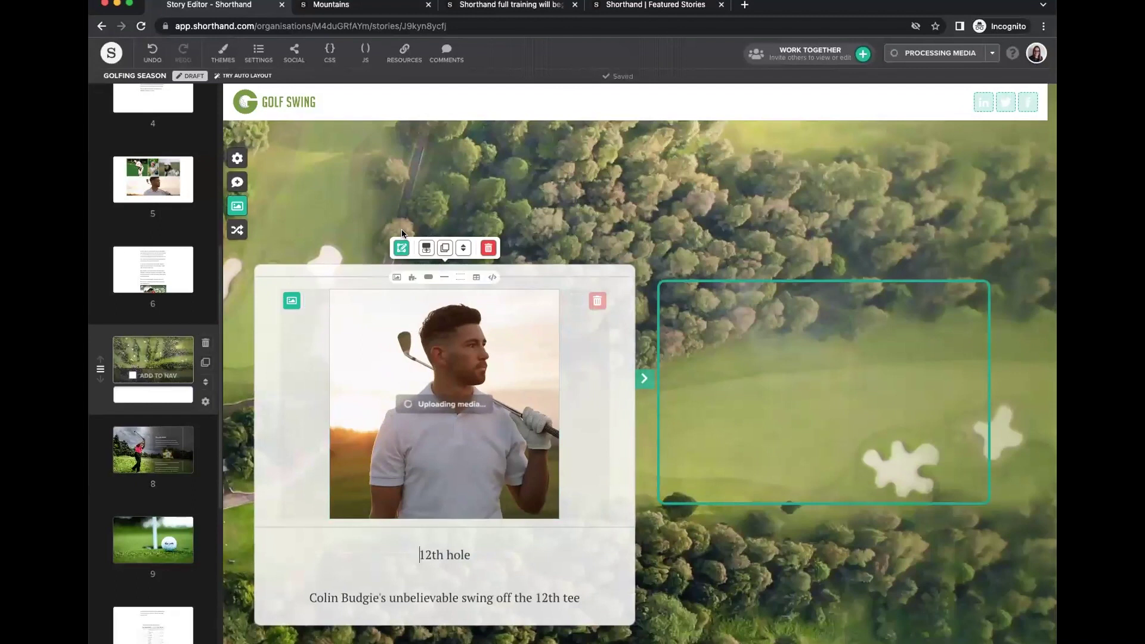
Set the 12th hole highlight outline to None.
click(342, 150)
click(356, 123)
click(352, 110)
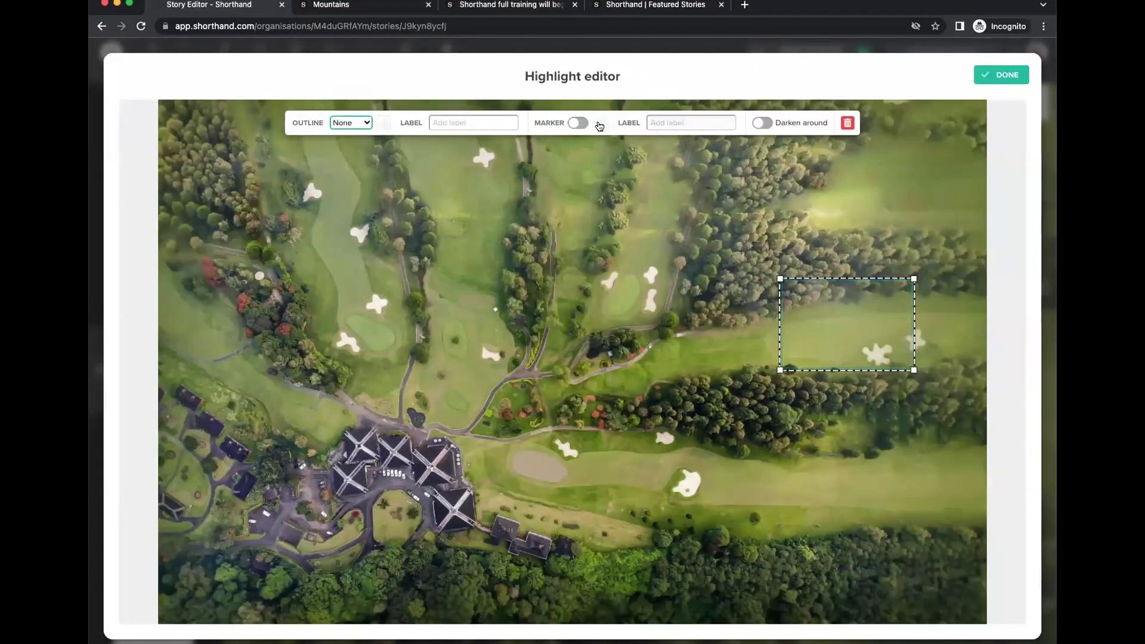
Add a red marker by the green's bunkers and move the highlight up-left over the green.
click(577, 123)
click(600, 123)
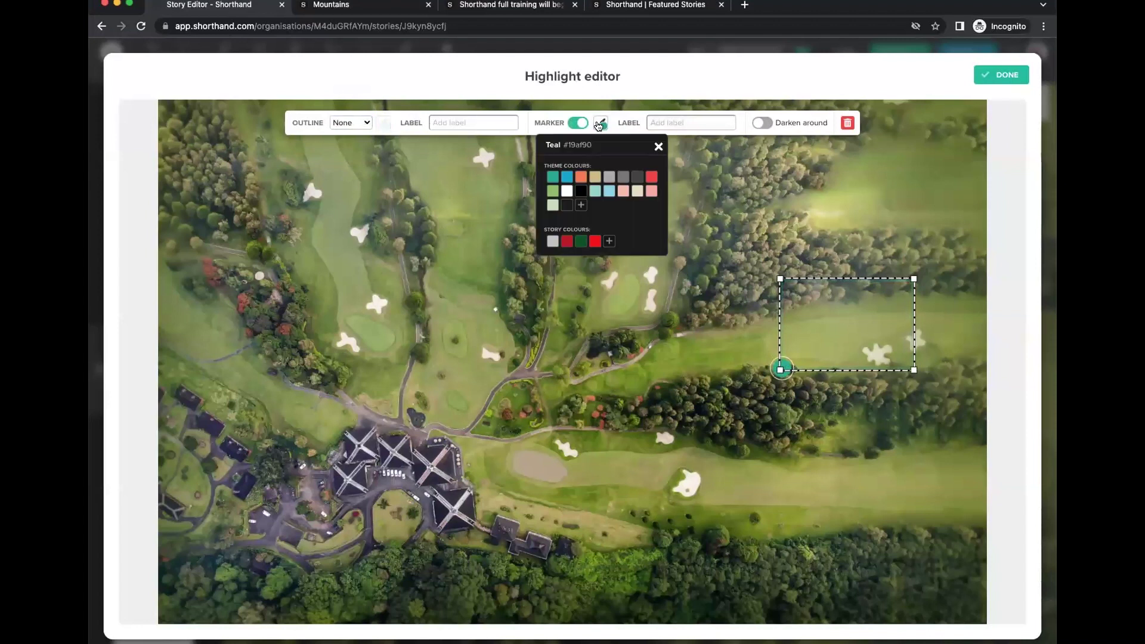
click(595, 241)
mouse_move(821, 327)
mouse_down()
mouse_move(754, 317)
mouse_move(701, 267)
mouse_move(650, 248)
mouse_move(794, 329)
mouse_up()
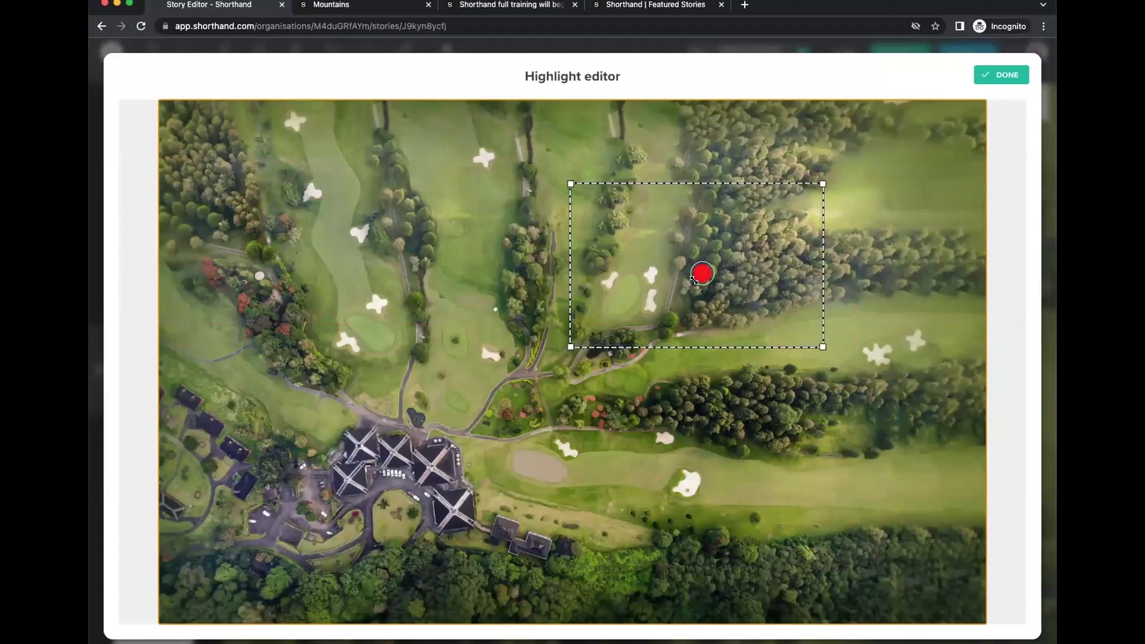
drag(554, 196, 584, 185)
drag(695, 287, 645, 274)
click(1001, 75)
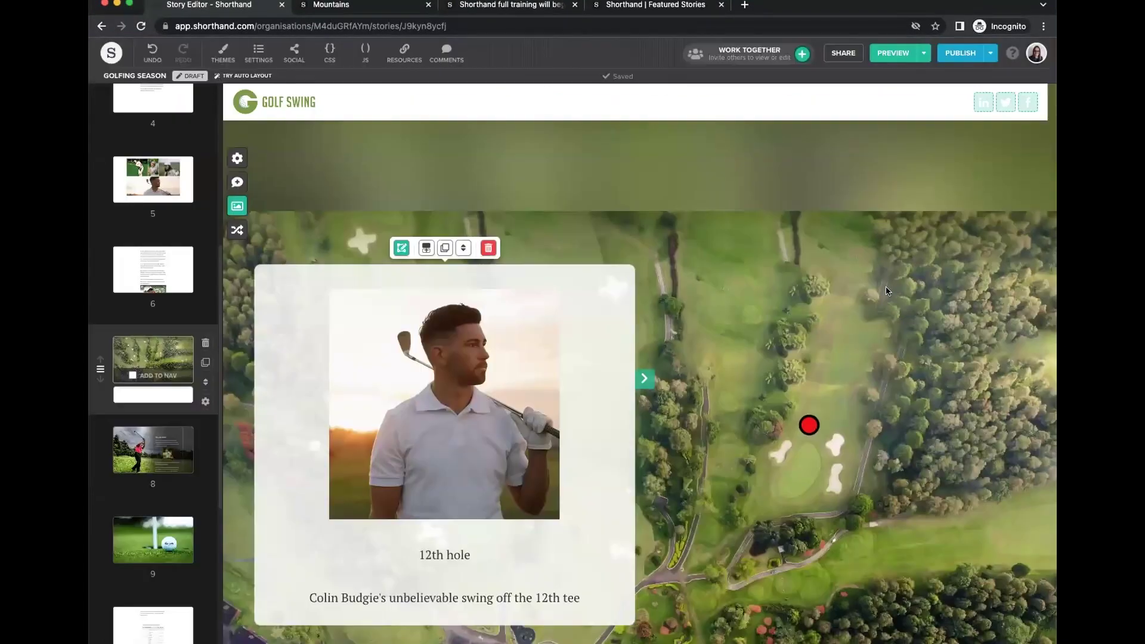
Reopen the 12th hole highlight settings to check the marker, making no changes.
scroll(750, 459, down, 2)
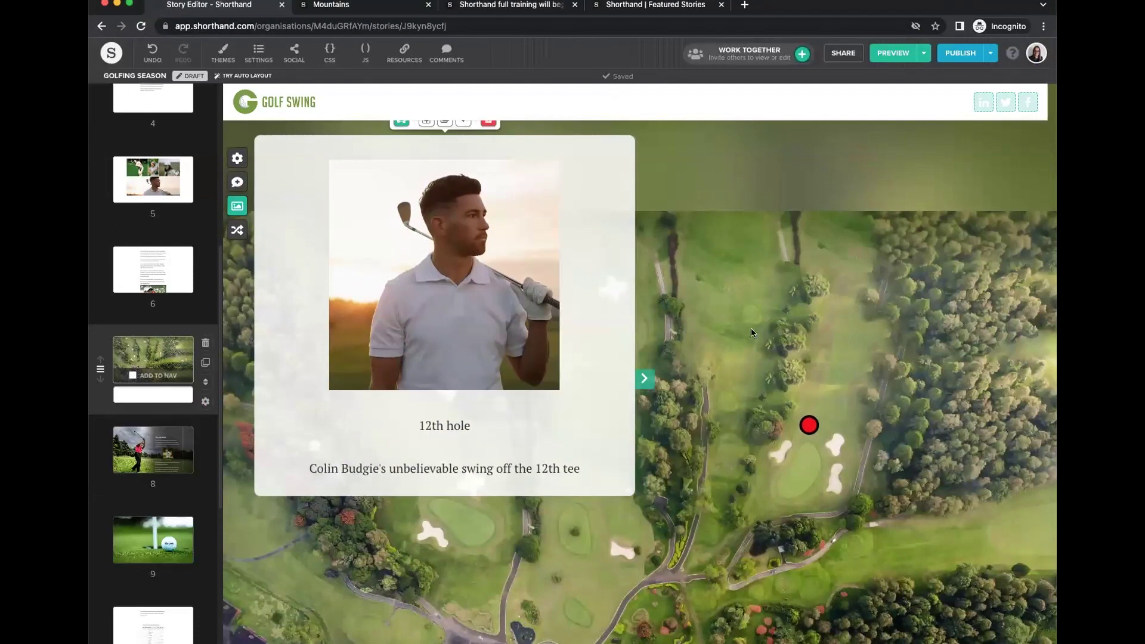
scroll(750, 328, up, 4)
scroll(742, 281, down, 1)
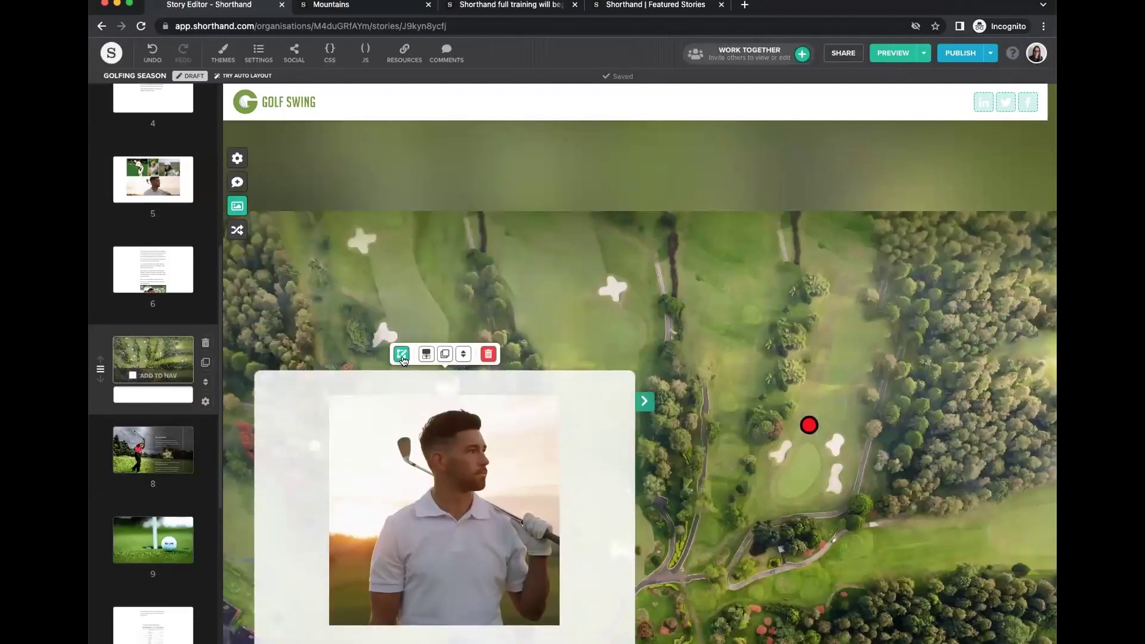
click(715, 306)
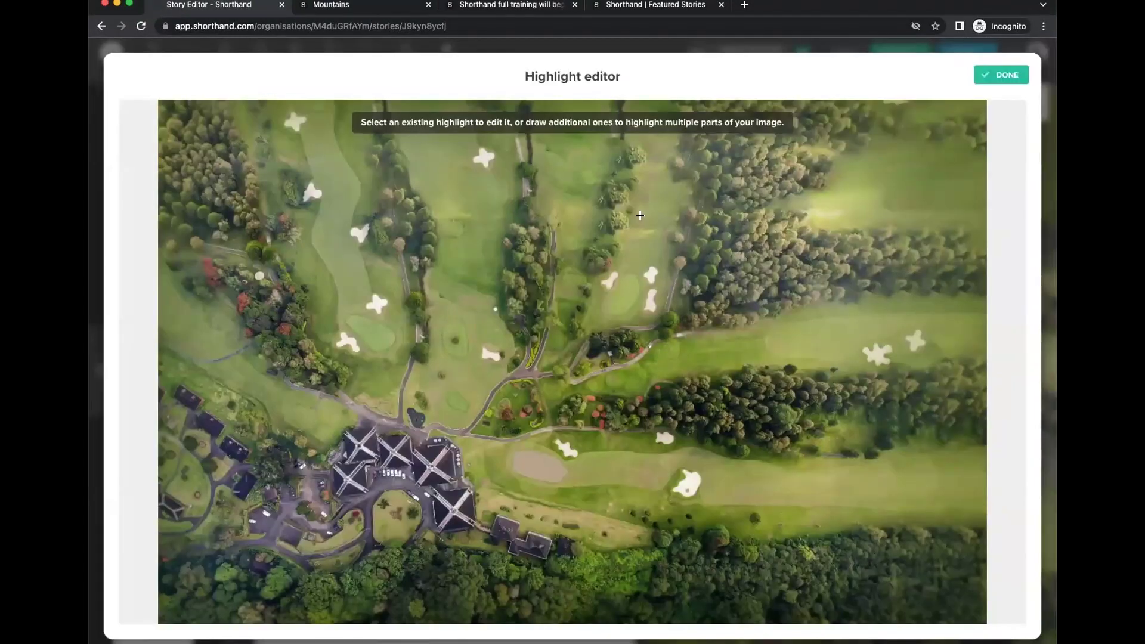
click(987, 81)
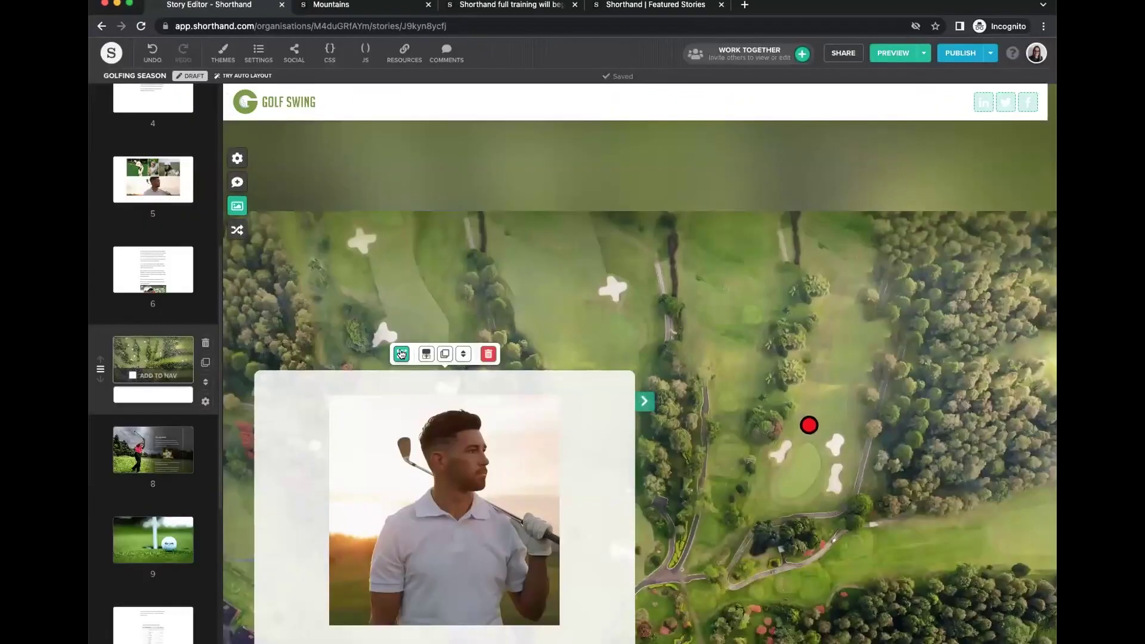
click(703, 243)
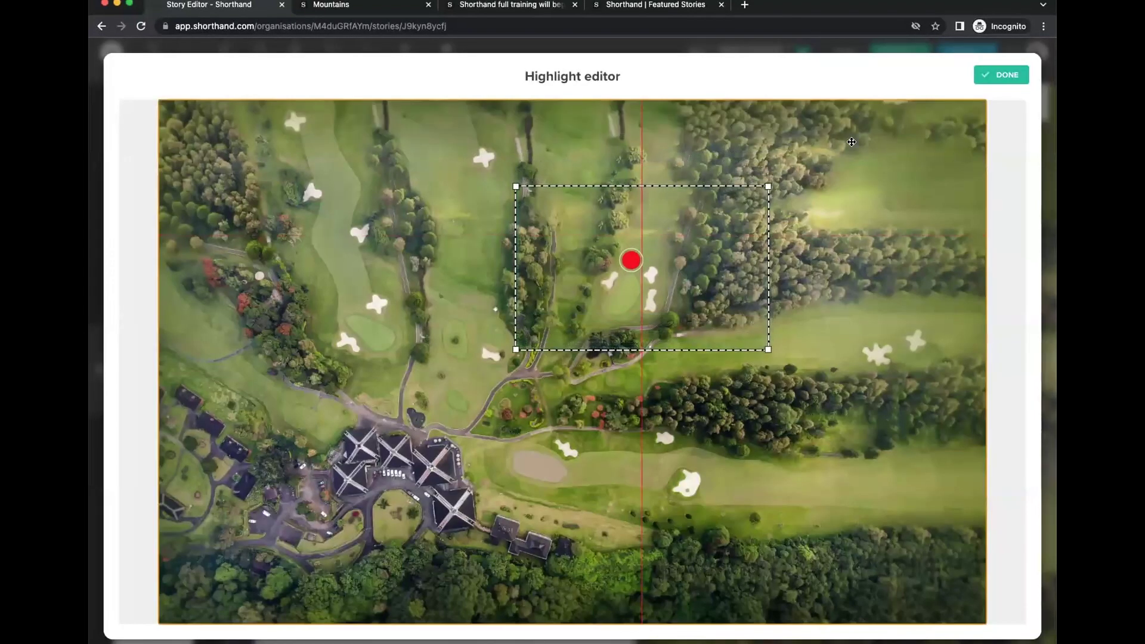
click(1007, 75)
Move the 12th hole card to the right side of the course image.
scroll(692, 387, down, 4)
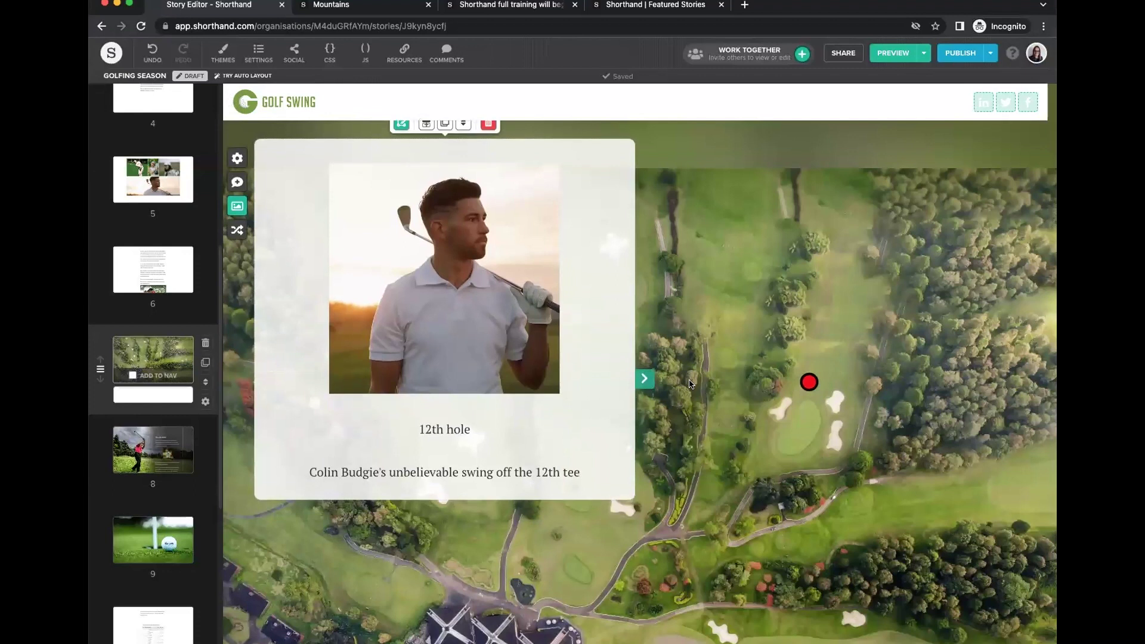
click(644, 379)
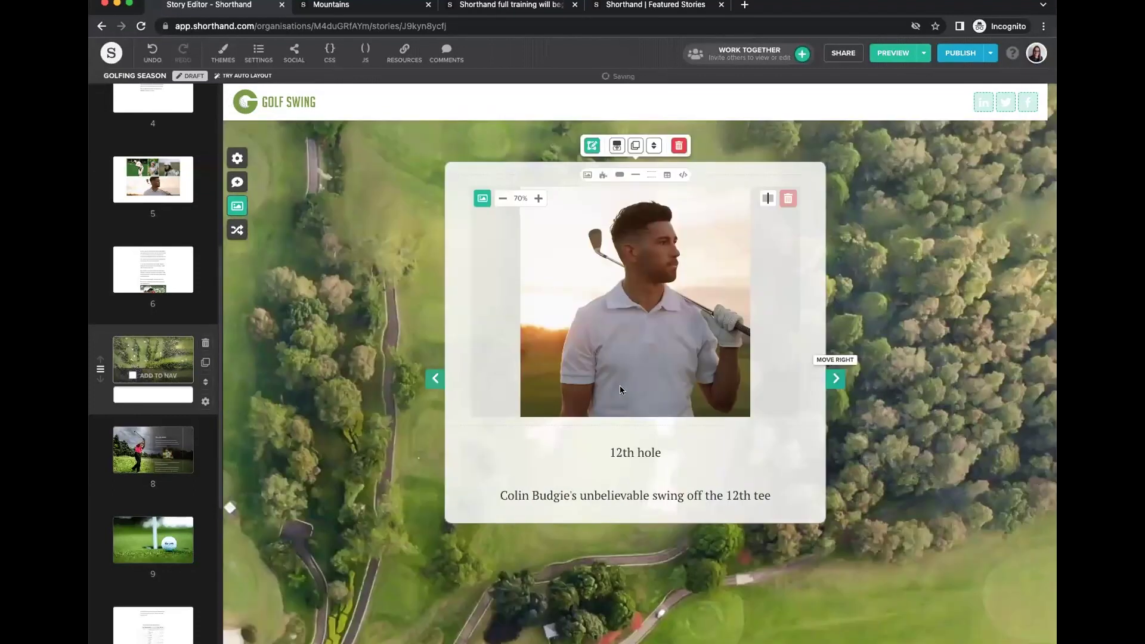
click(434, 378)
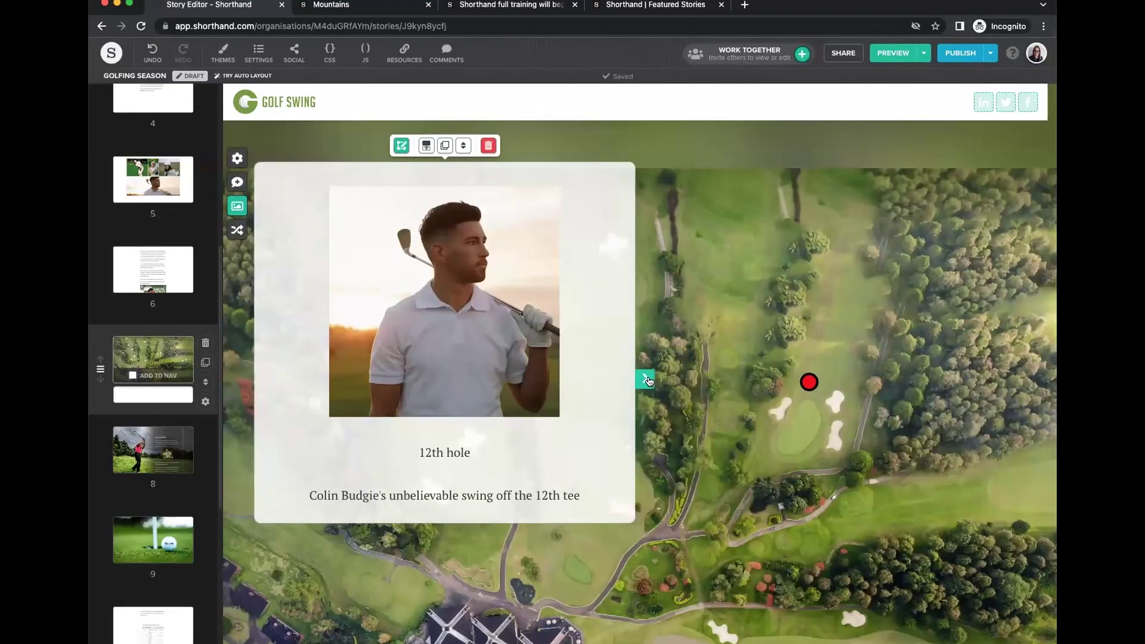
click(648, 379)
click(834, 378)
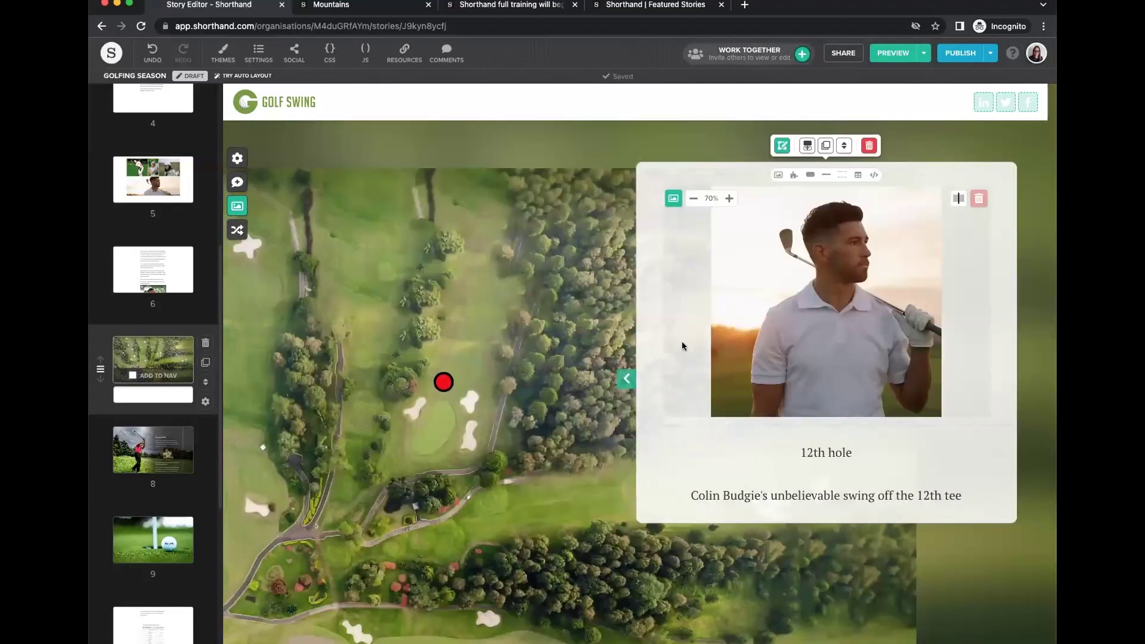
Shift the 12th hole highlight area down and to the left.
click(774, 146)
click(714, 210)
drag(667, 218, 642, 262)
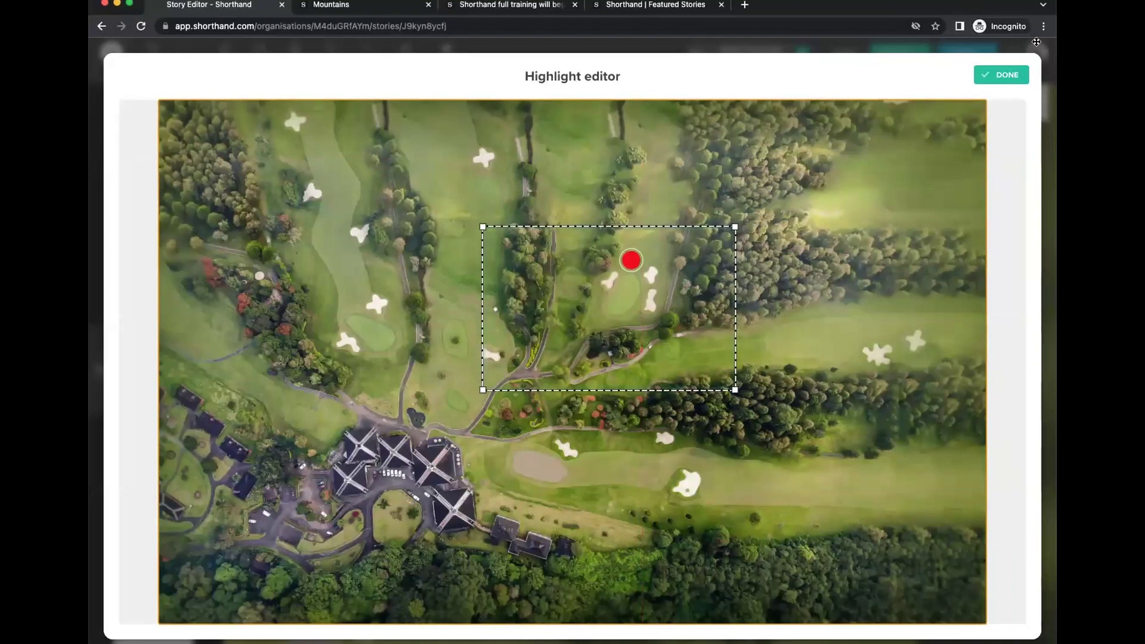
click(1002, 75)
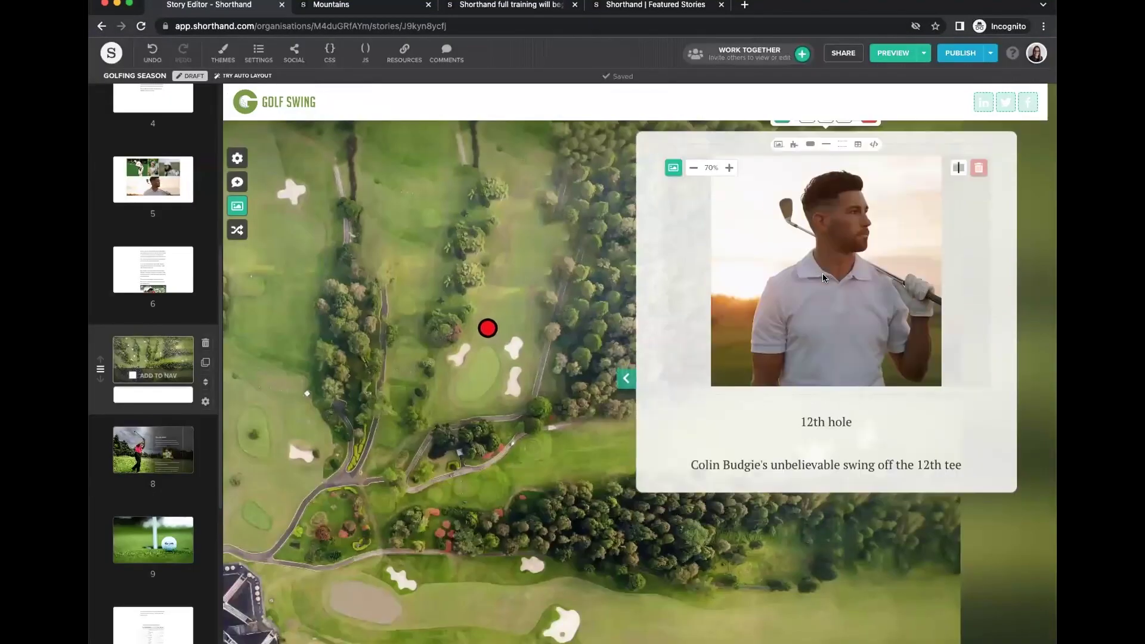
Make the aerial image fill the section and paste 'The clubhouse' title and spectator's prize caption.
scroll(825, 283, down, 10)
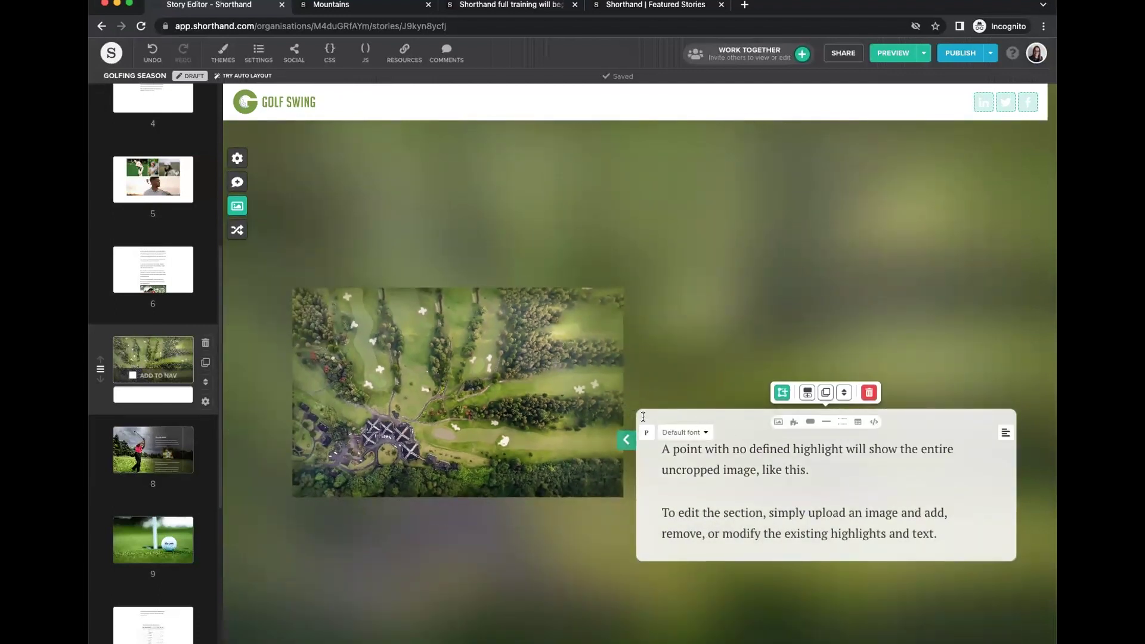
click(623, 439)
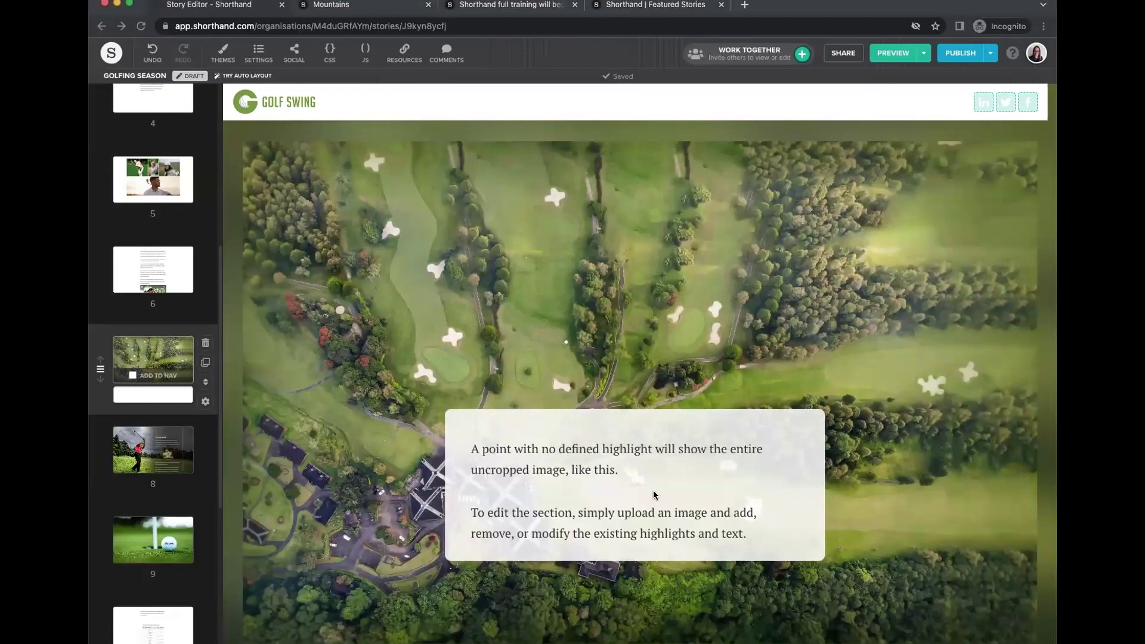
drag(747, 536, 467, 448)
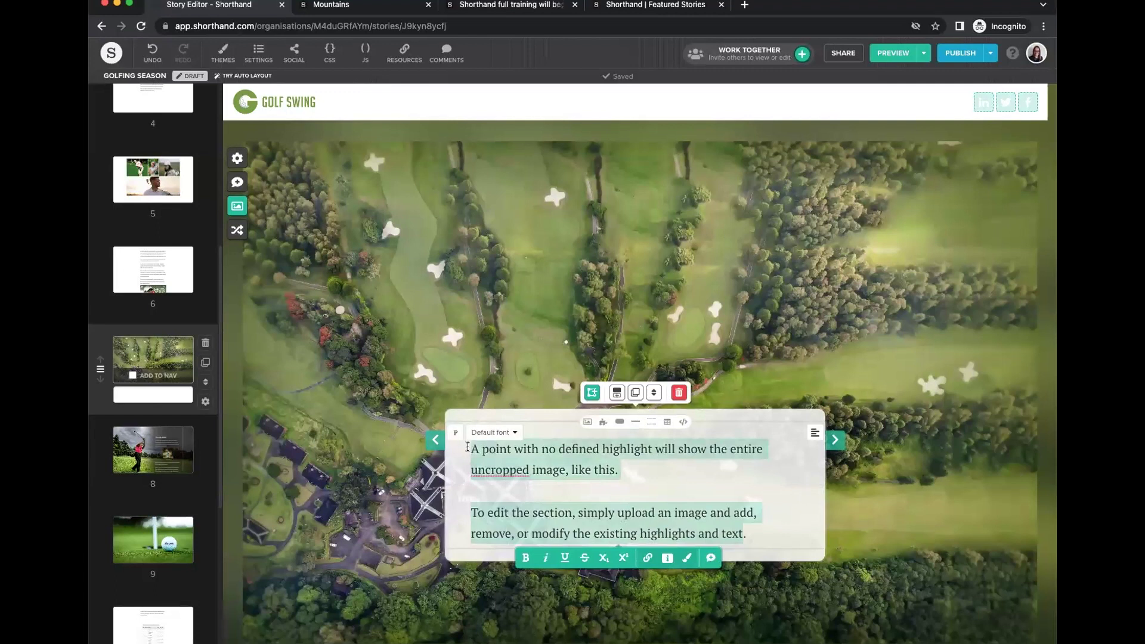
text(The clubhouse The spectator's prize waiting by the clubhouse.)
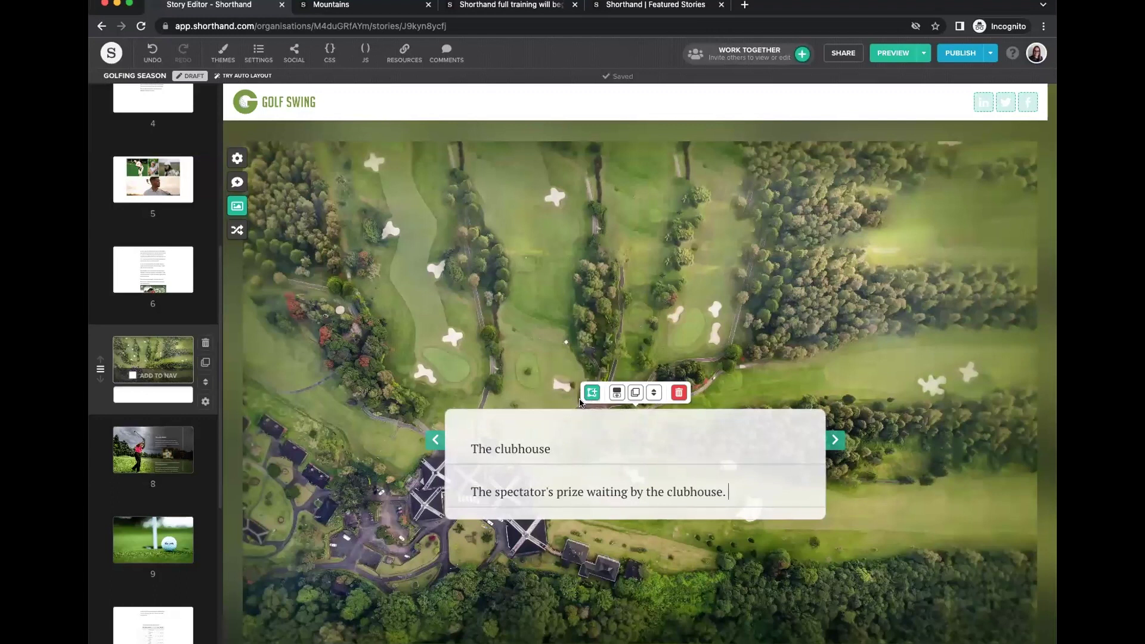
click(591, 392)
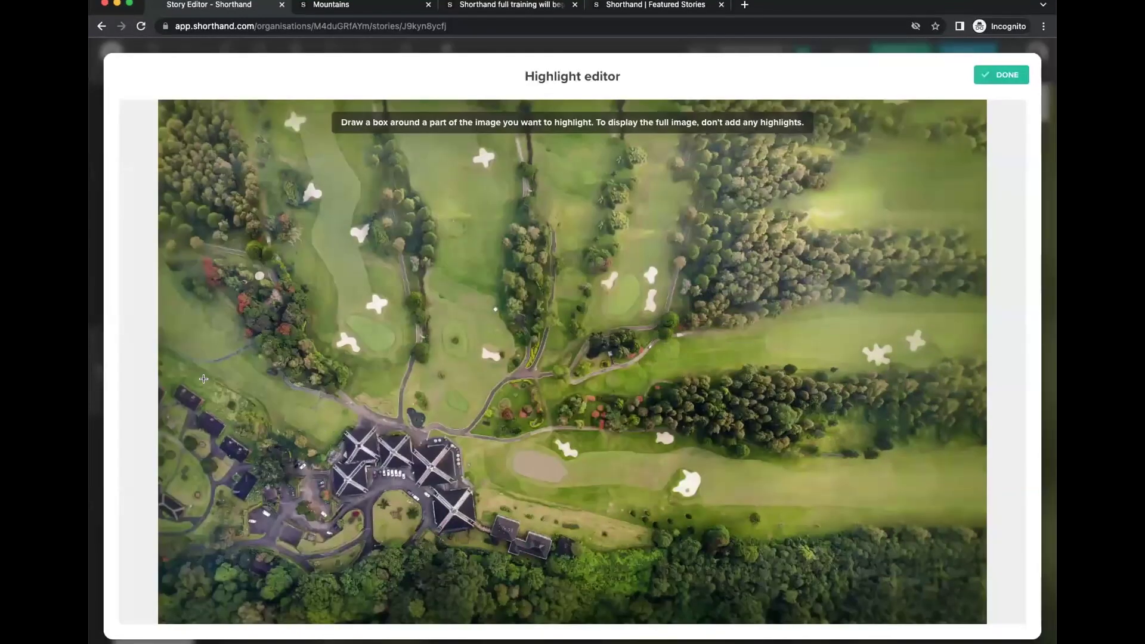
Box the clubhouse with no outline and a red marker on its buildings, keeping the card centred.
drag(195, 381, 591, 605)
click(366, 123)
click(349, 110)
click(577, 124)
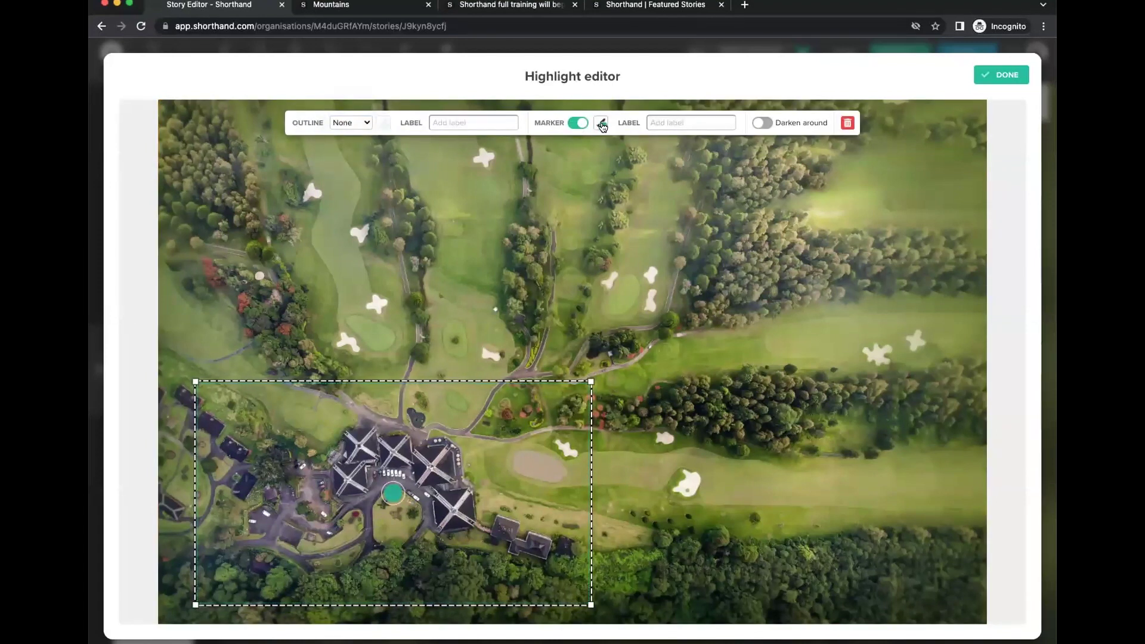
click(602, 124)
click(594, 242)
mouse_move(384, 504)
mouse_down()
mouse_move(331, 498)
mouse_move(315, 481)
mouse_move(327, 460)
mouse_up()
click(1002, 74)
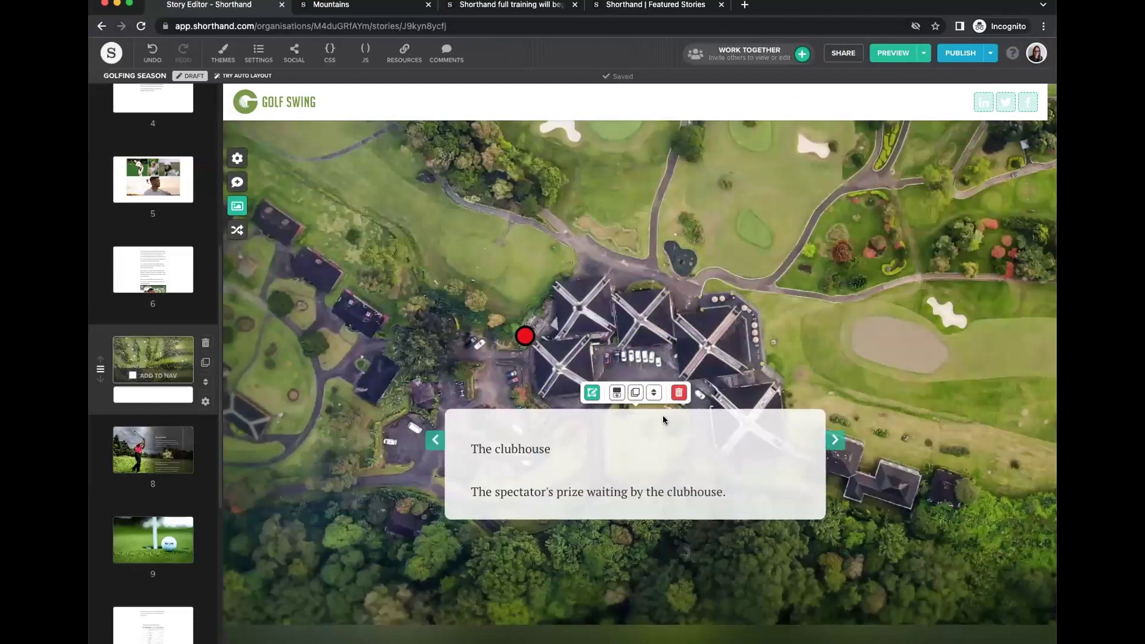
click(836, 440)
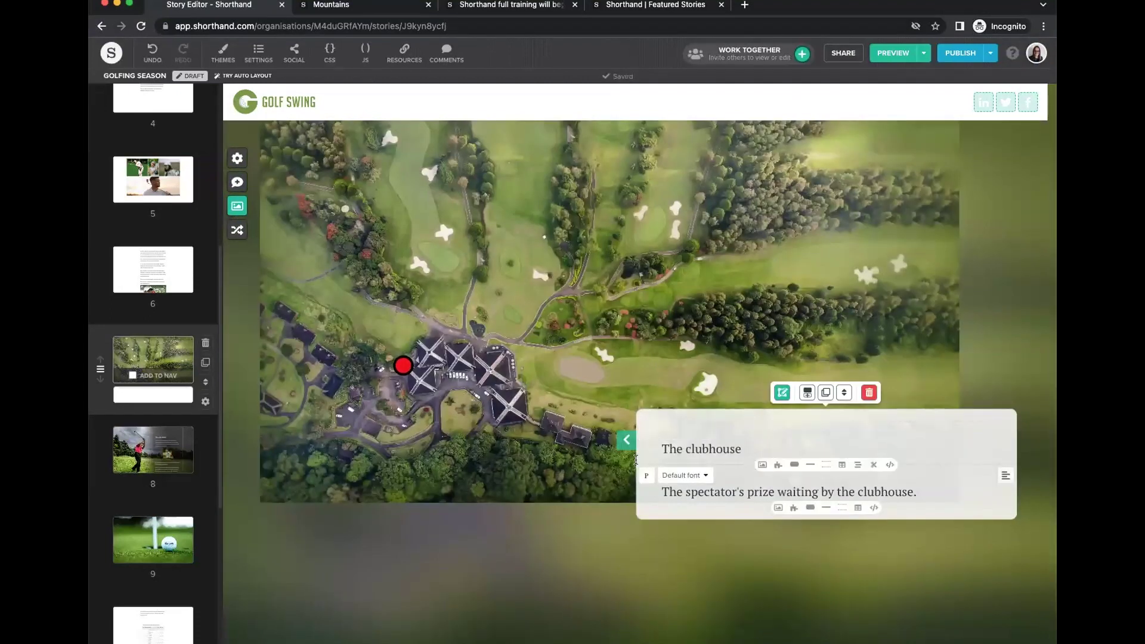
click(627, 439)
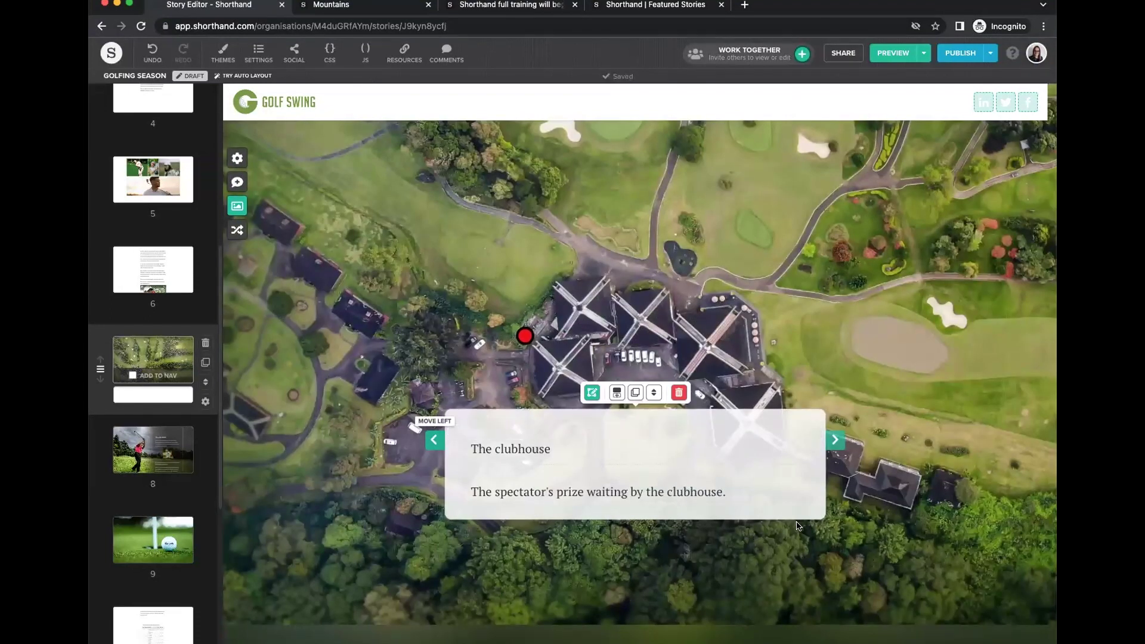
Add an image to the clubhouse card, shrink it to 80%, then swap in the white sports car photo.
click(572, 451)
click(588, 389)
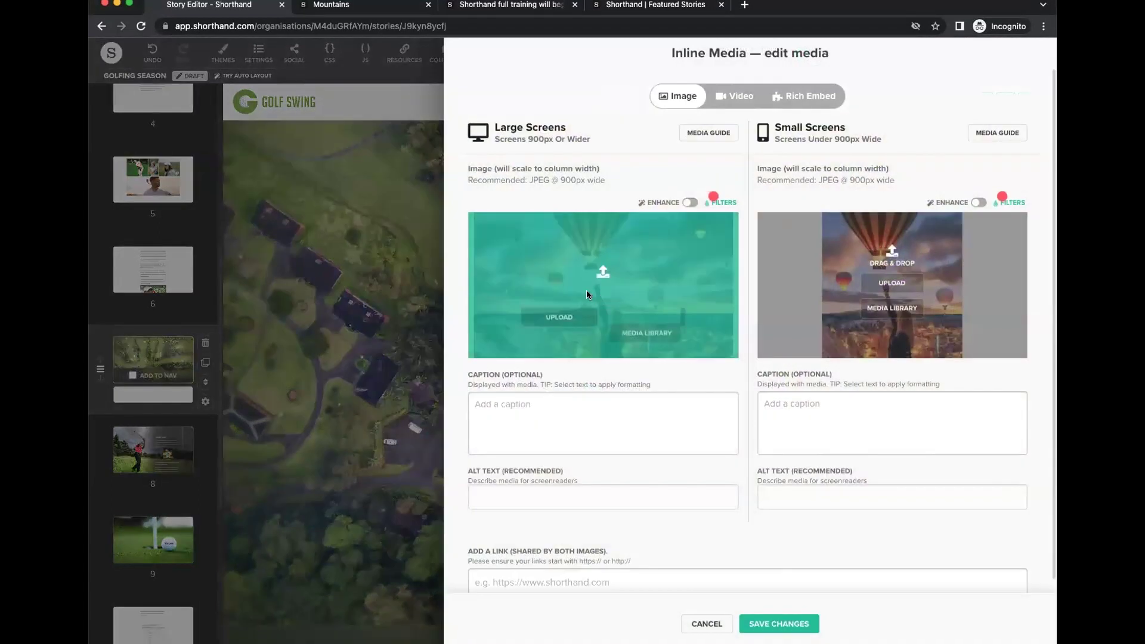
drag(587, 294, 588, 297)
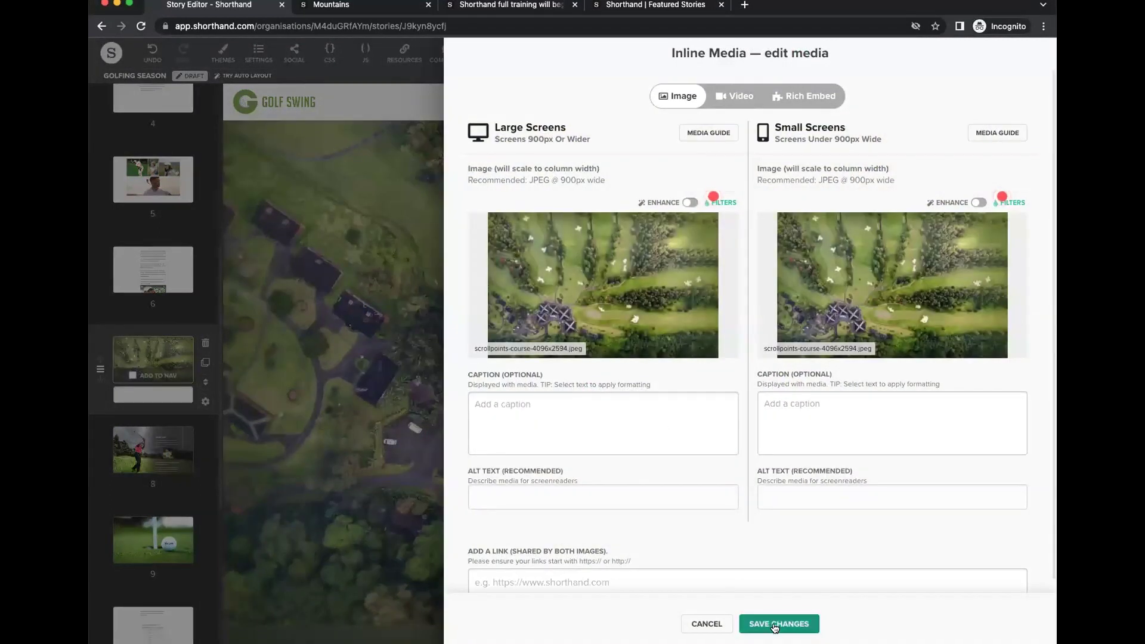
click(779, 624)
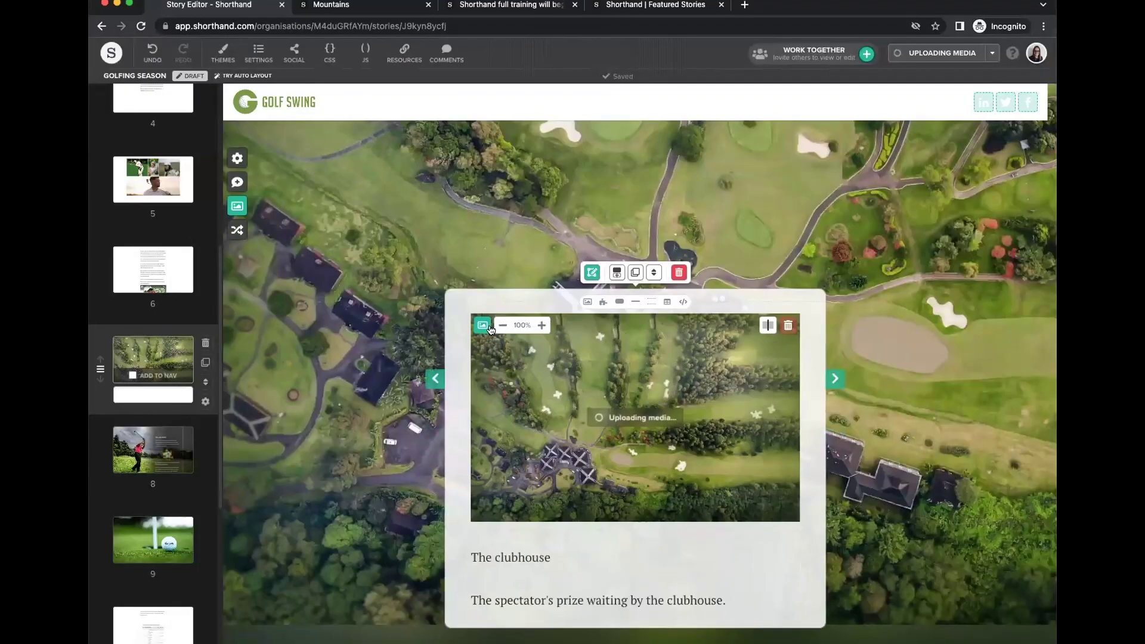
click(503, 328)
click(502, 328)
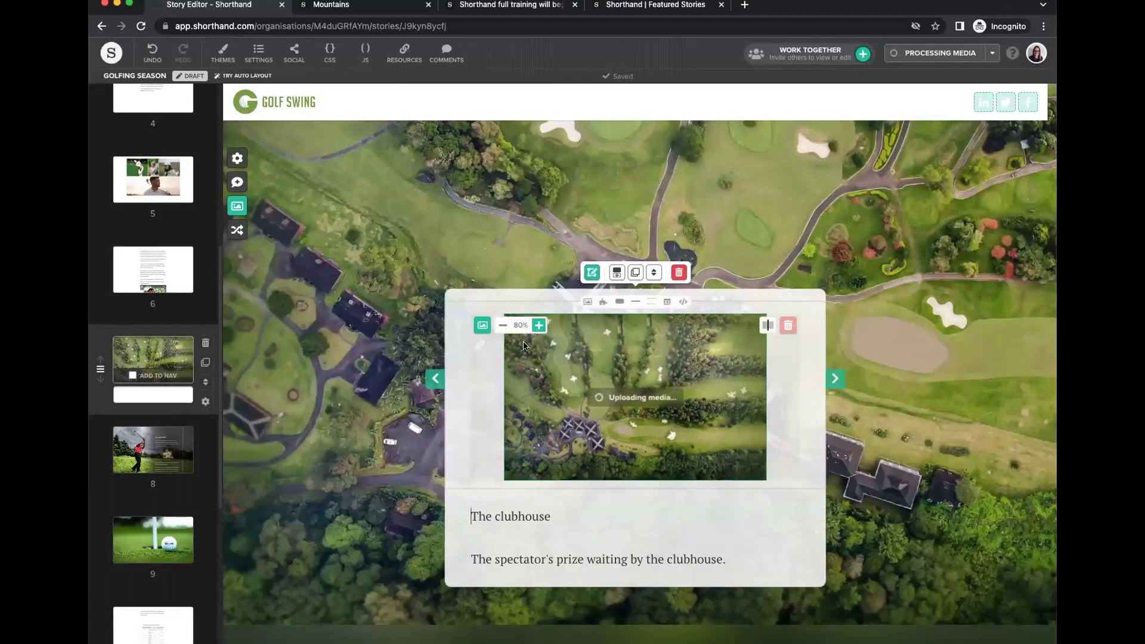
click(592, 273)
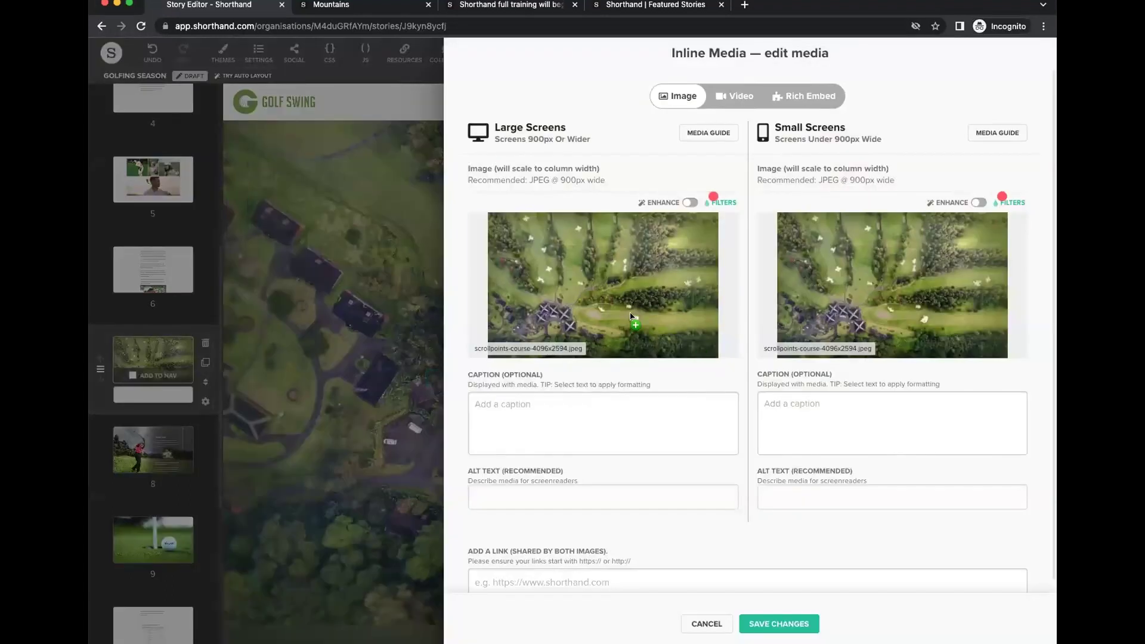
drag(631, 316, 633, 319)
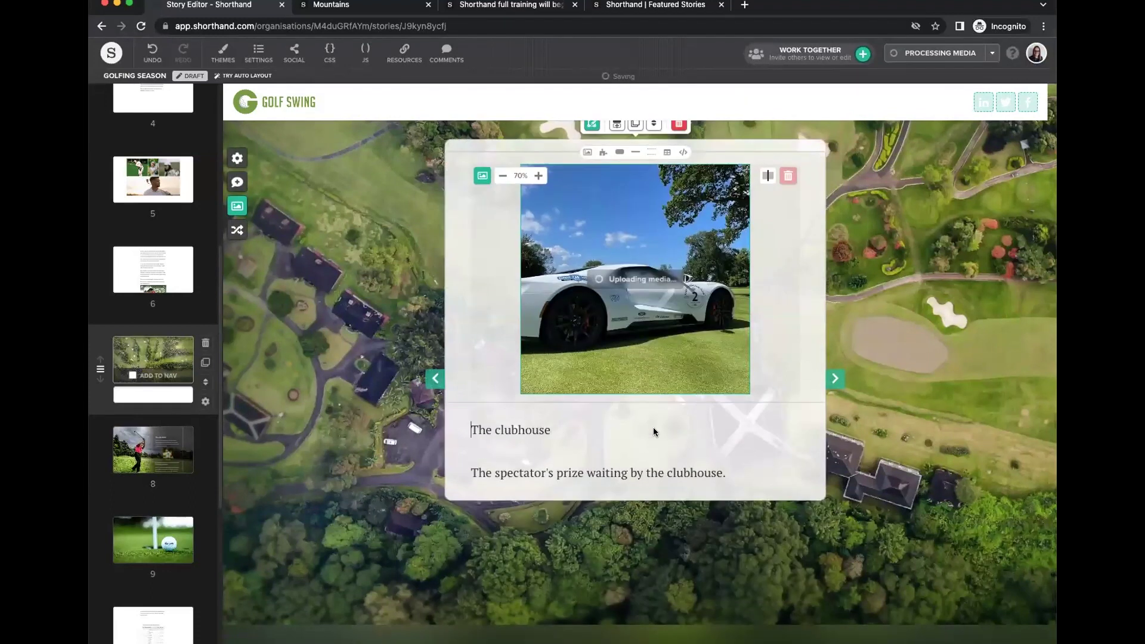
Centre the clubhouse caption, remove the stray divider, and select the title 'The clubhouse'.
click(799, 456)
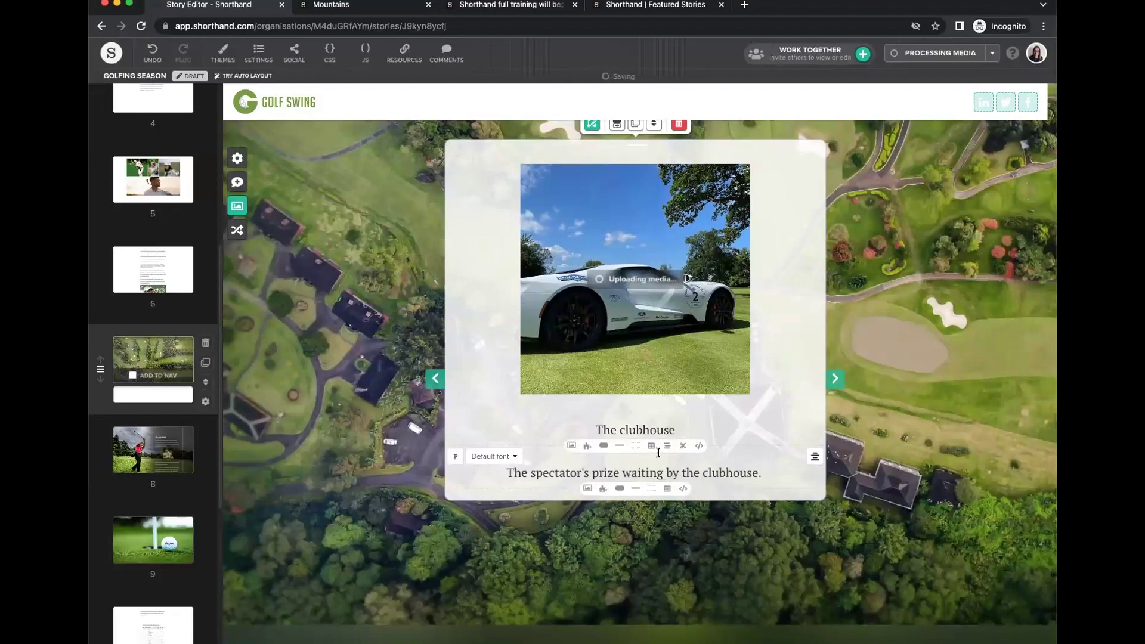
click(619, 446)
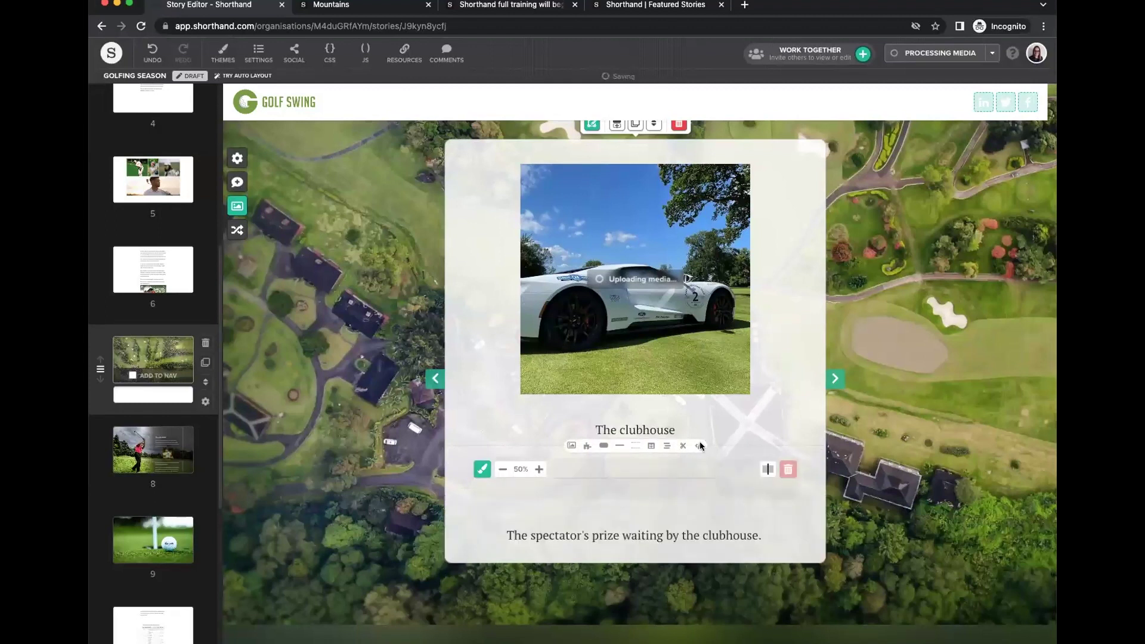
click(788, 469)
scroll(908, 441, down, 1)
scroll(908, 441, down, 1)
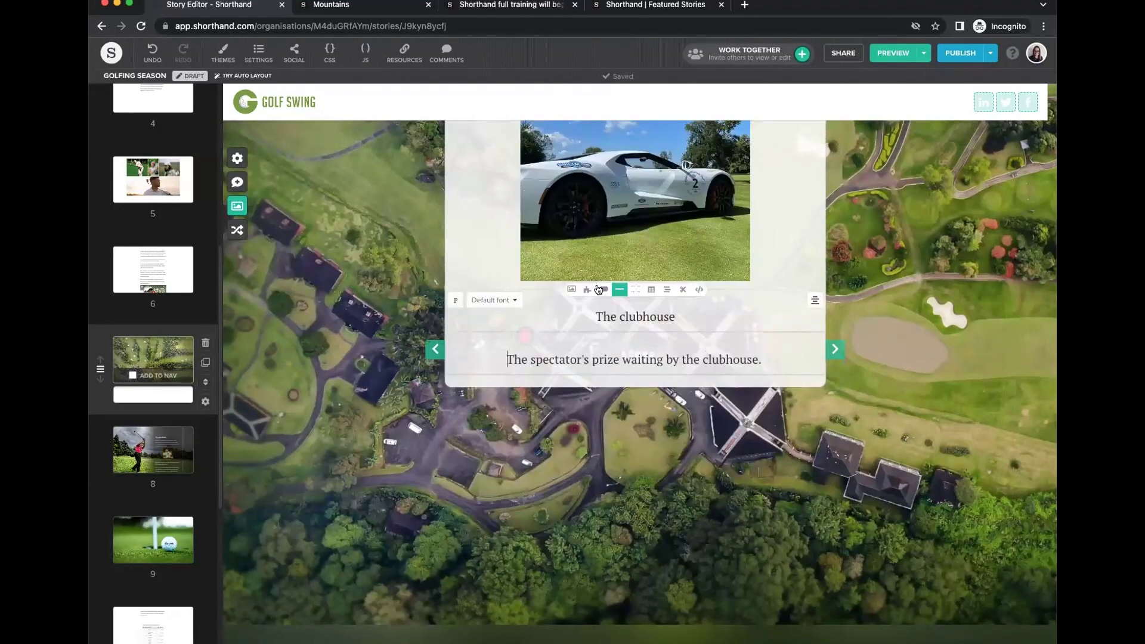
drag(673, 318, 592, 320)
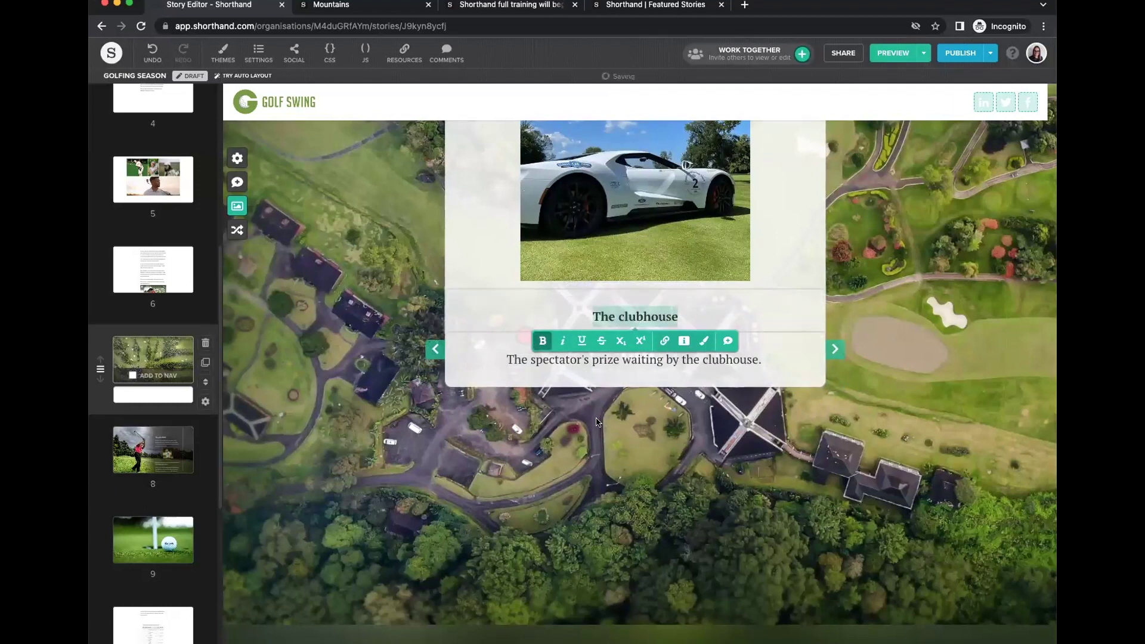
Bold the 12th hole, 8th hole and 1st hole card titles, then select the Classic Shots title.
scroll(597, 421, up, 10)
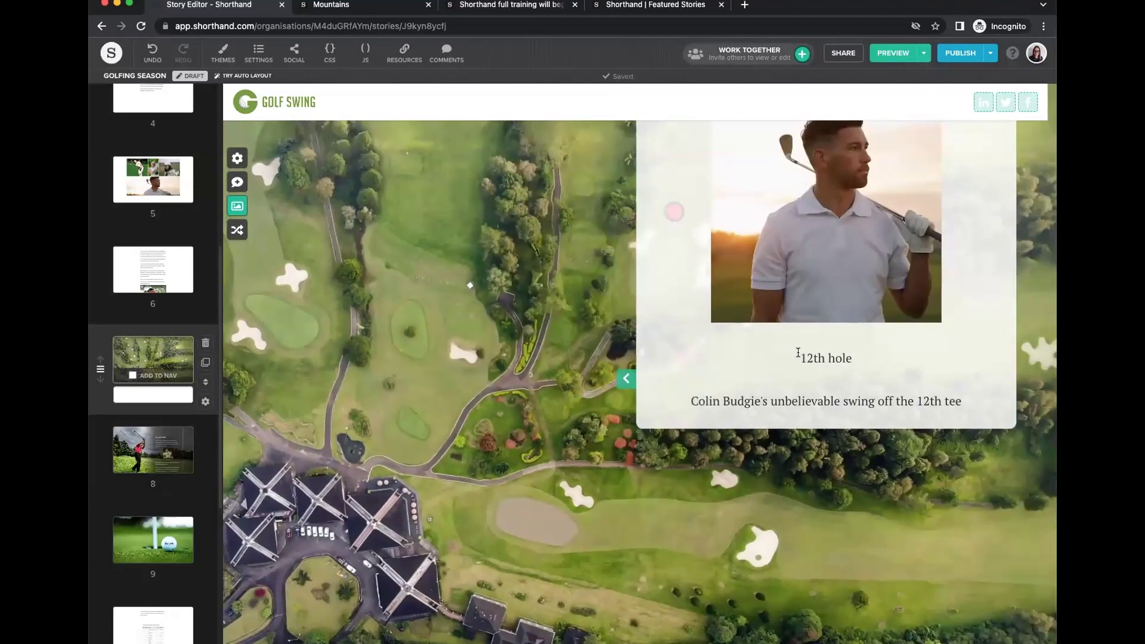
drag(798, 355, 854, 357)
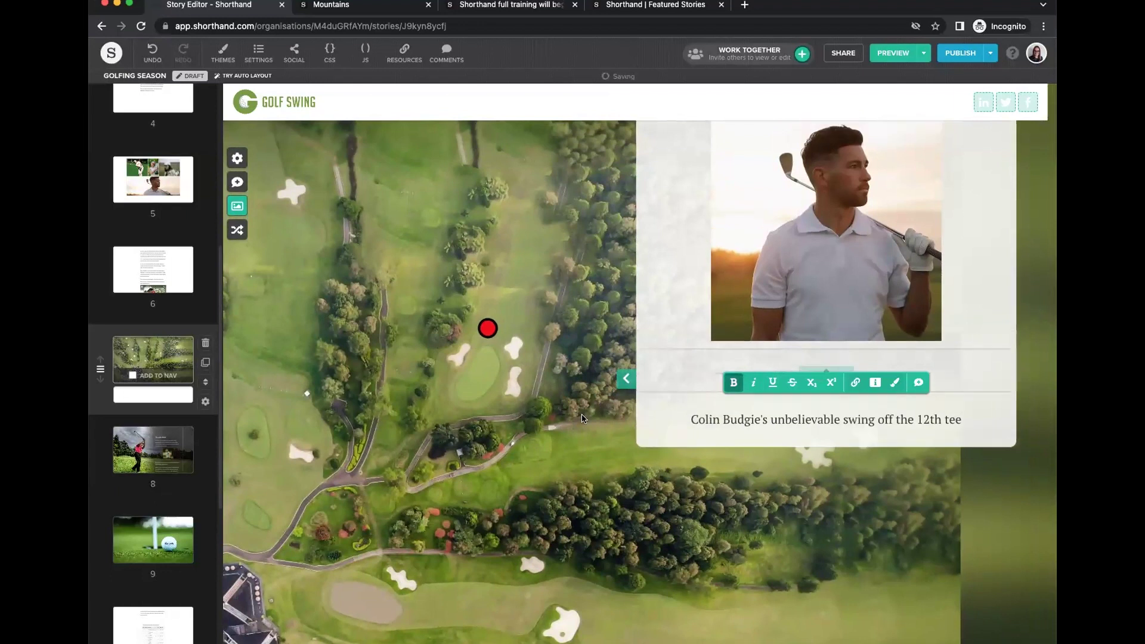
scroll(582, 418, up, 10)
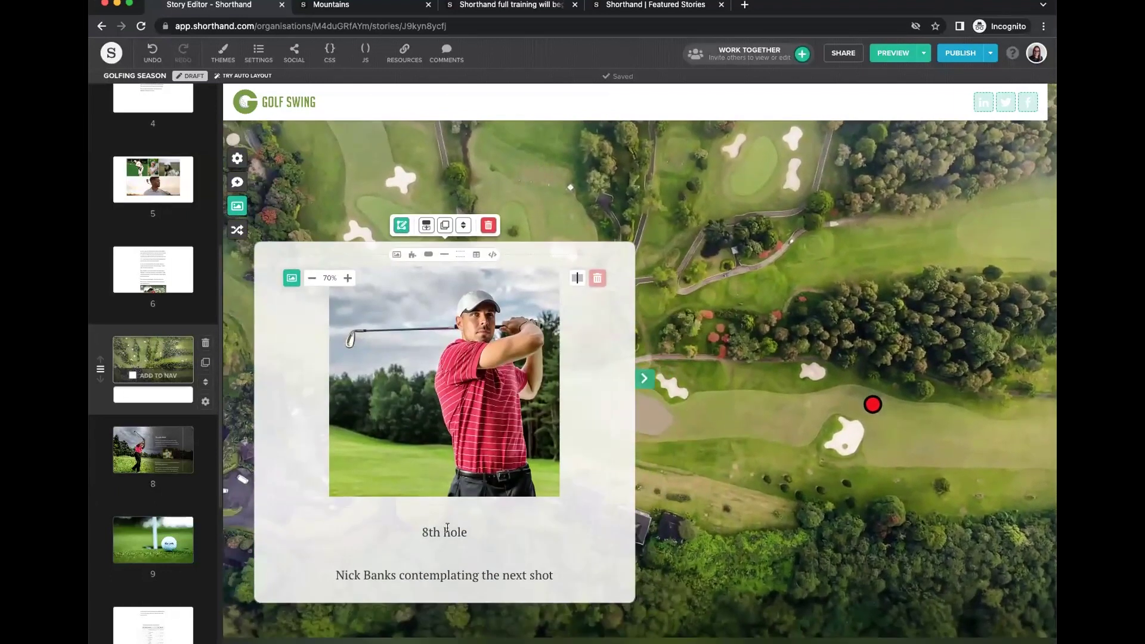
click(447, 530)
triple_click(438, 534)
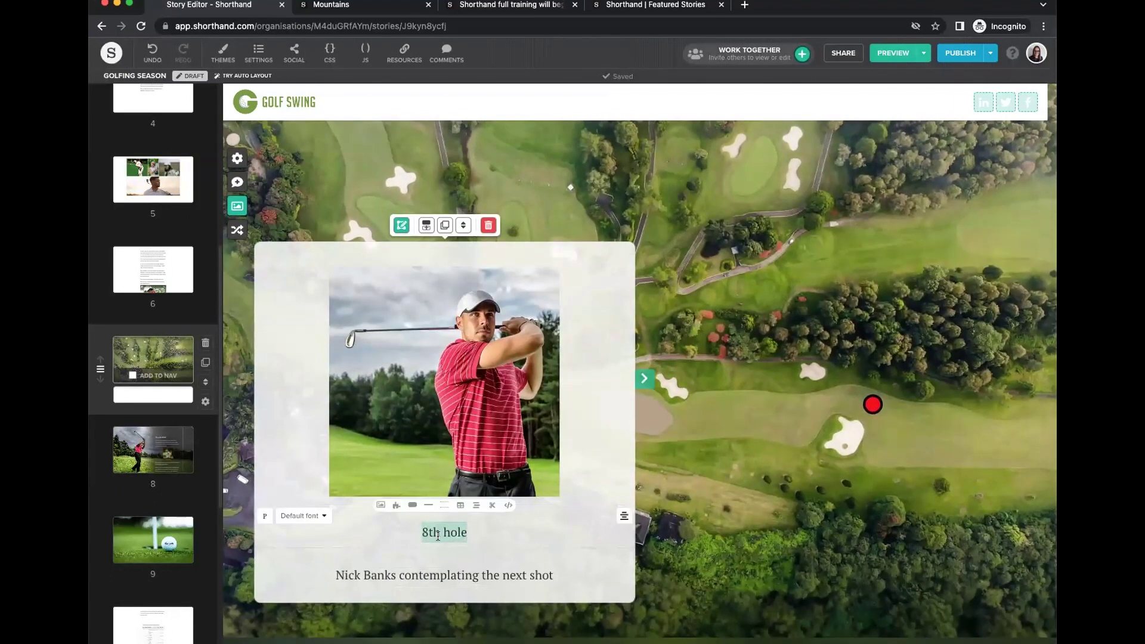
key(super+b)
scroll(750, 409, up, 2)
scroll(749, 410, up, 10)
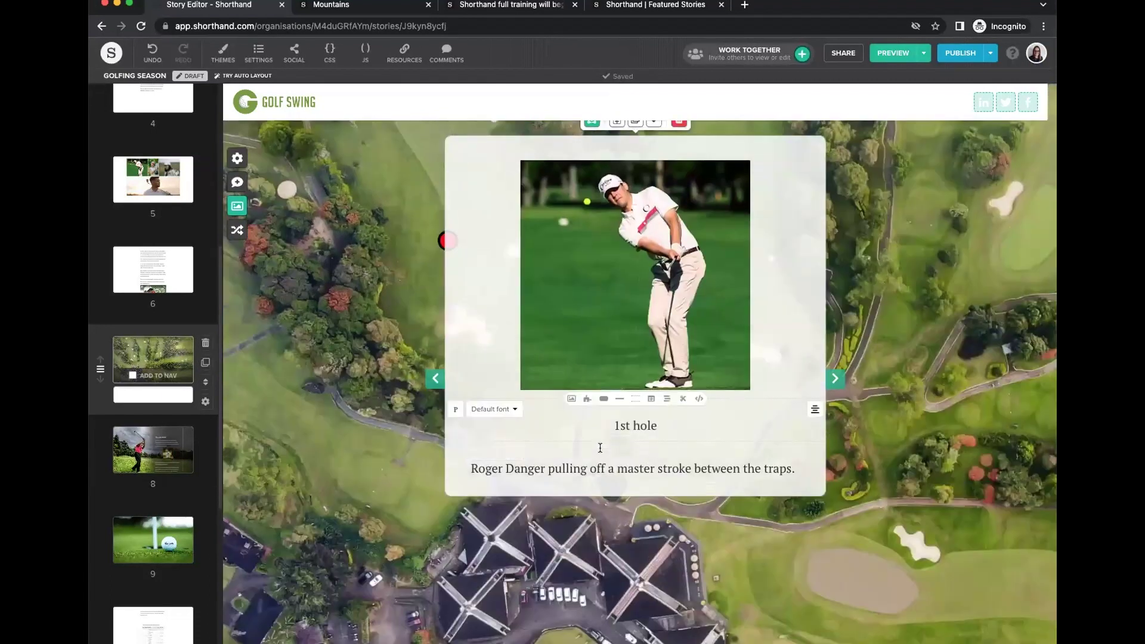
drag(606, 425, 681, 424)
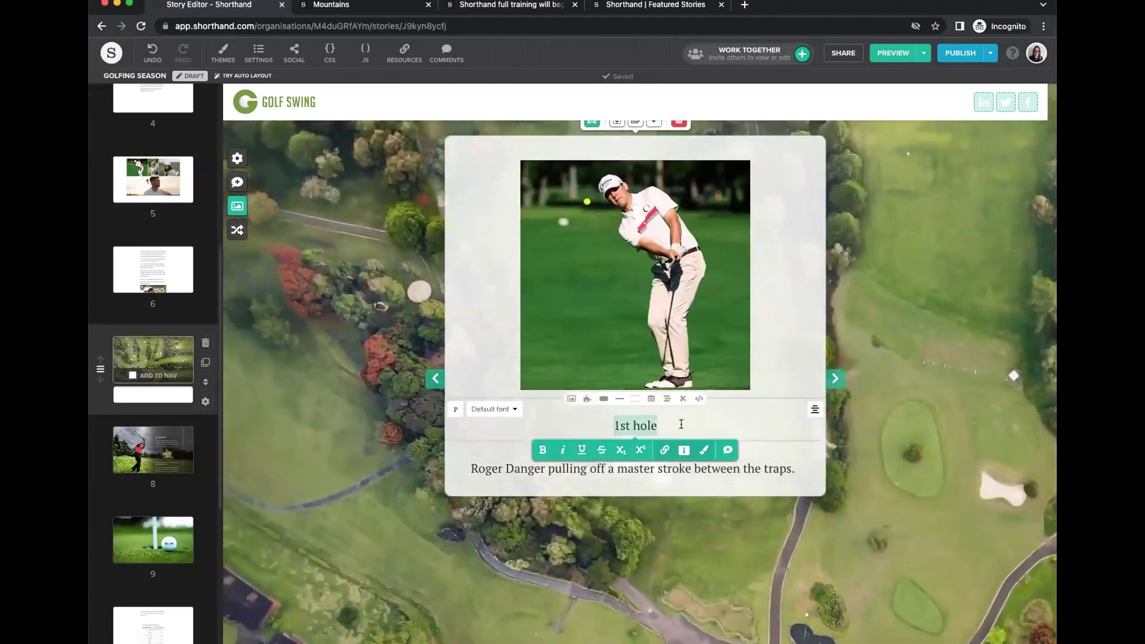
click(543, 451)
scroll(628, 394, up, 10)
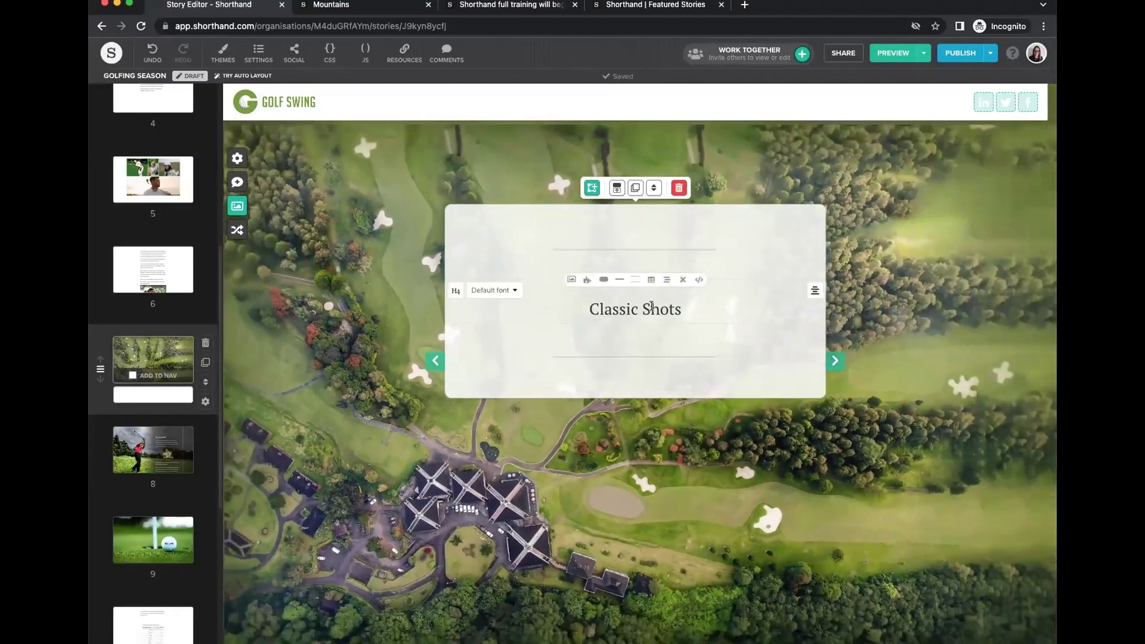
drag(590, 309, 684, 309)
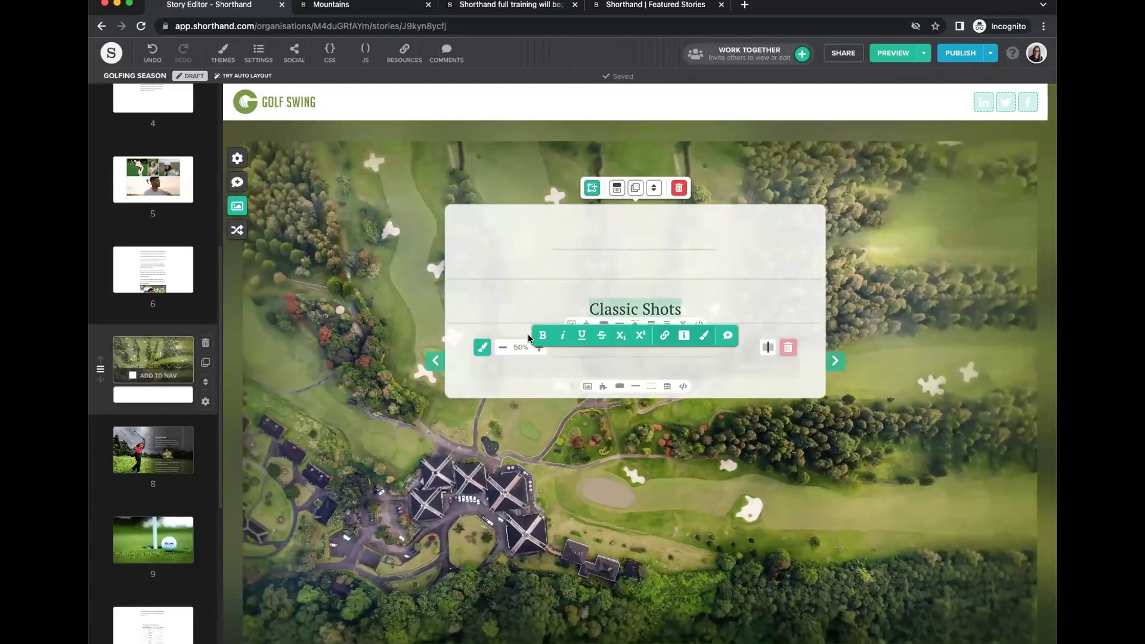
Move the 1st hole card to the right side of the aerial course map.
scroll(588, 392, down, 5)
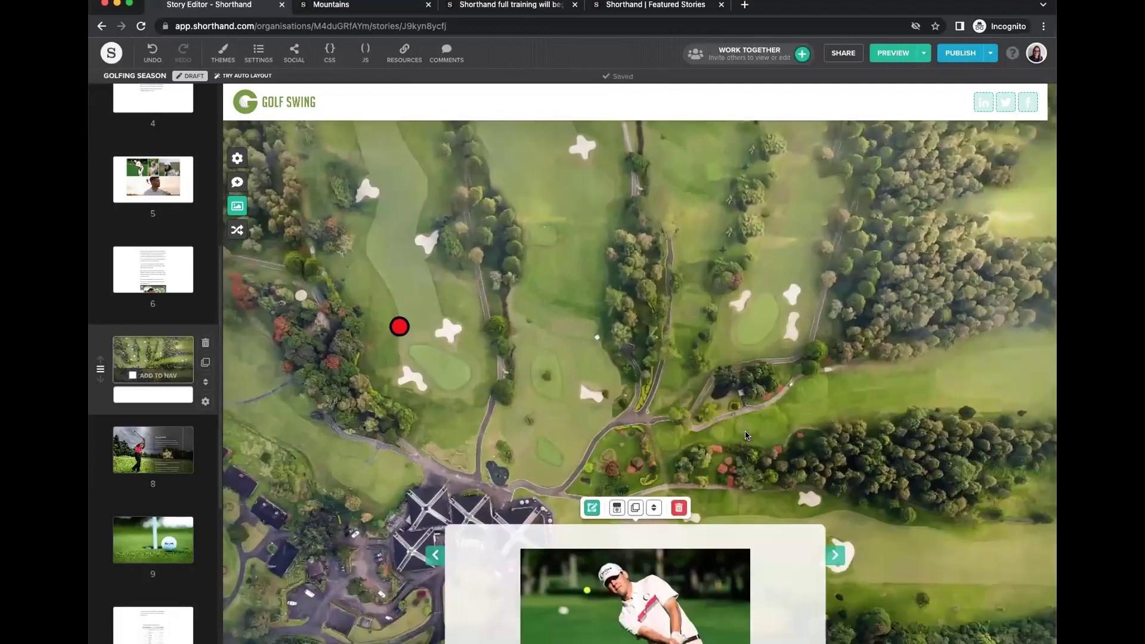
scroll(746, 431, down, 9)
scroll(807, 366, up, 3)
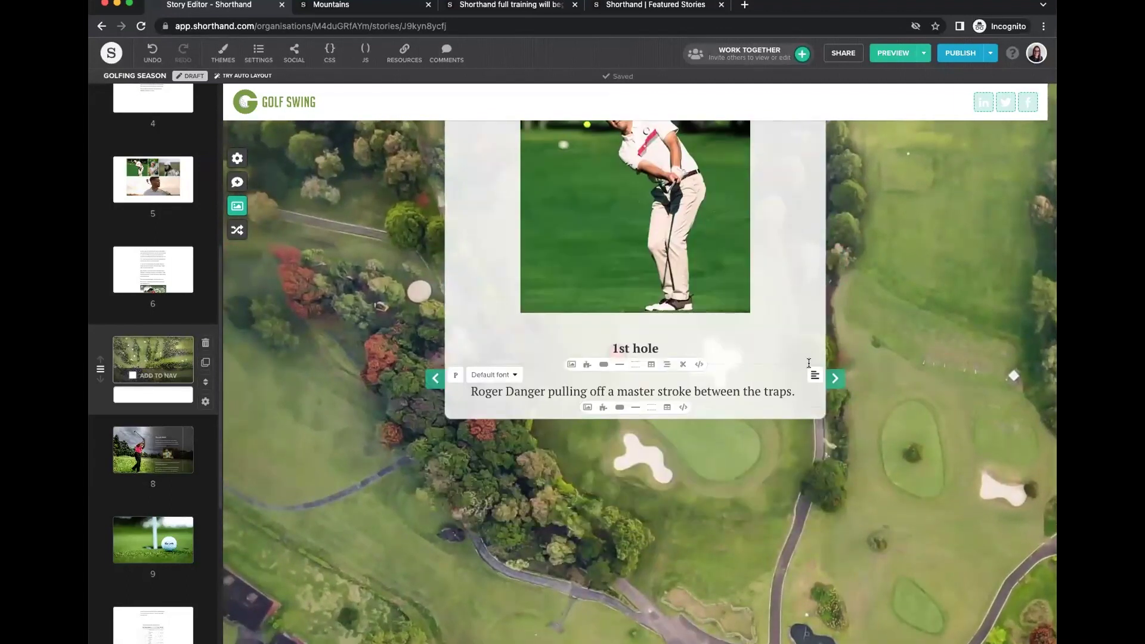
click(840, 382)
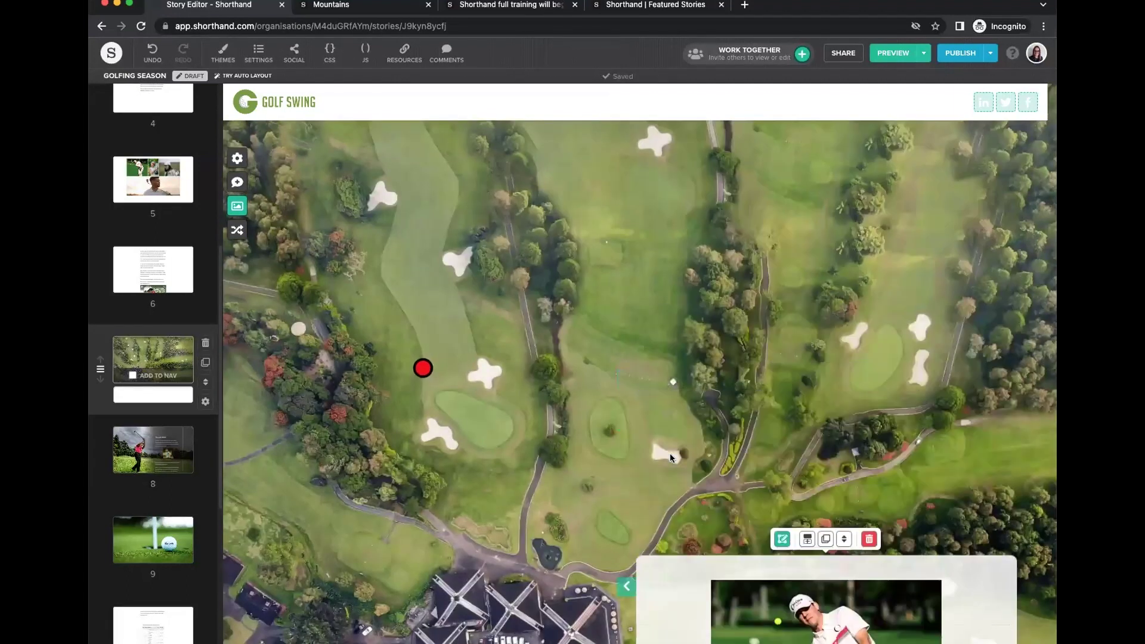
Move the clubhouse card through left and centre, ending on the right side of the map.
scroll(670, 453, down, 10)
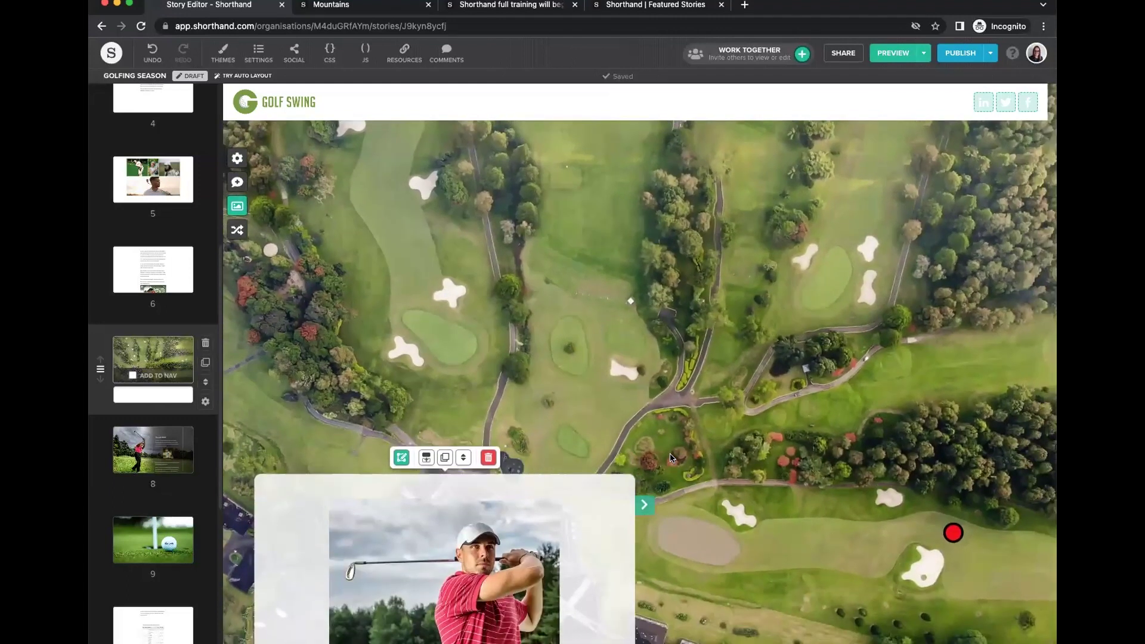
scroll(671, 453, down, 10)
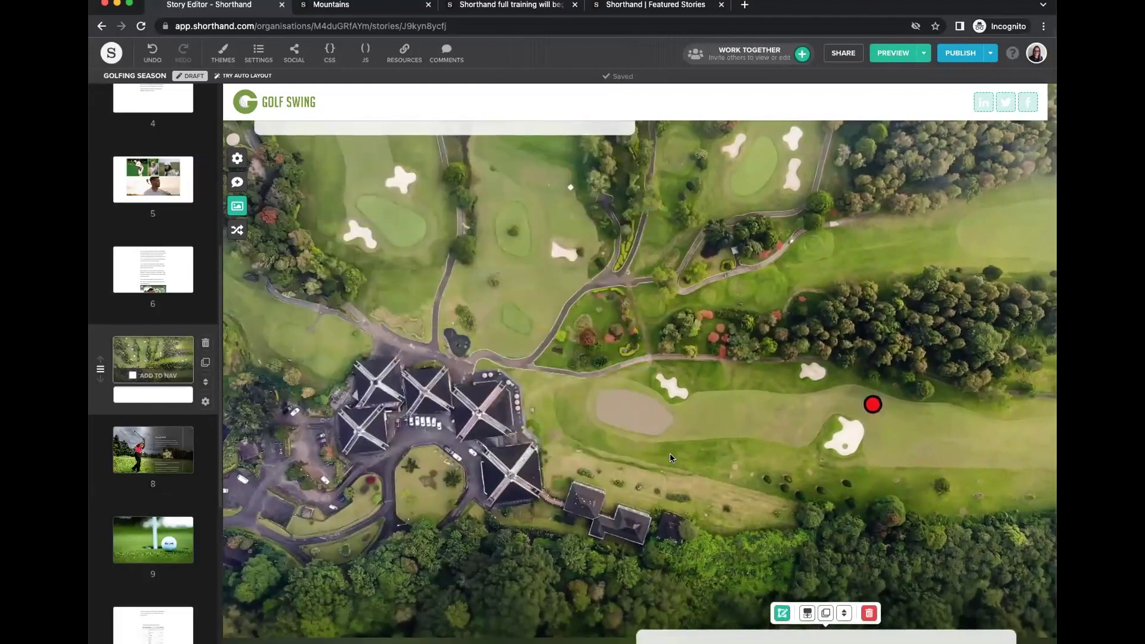
scroll(671, 457, down, 10)
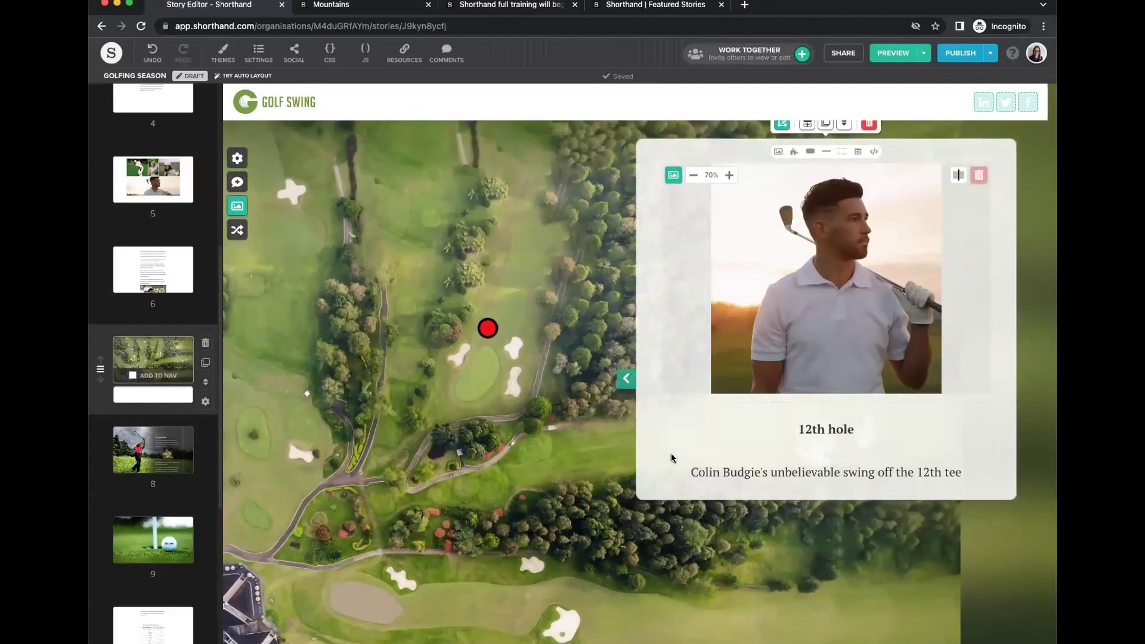
scroll(671, 458, down, 10)
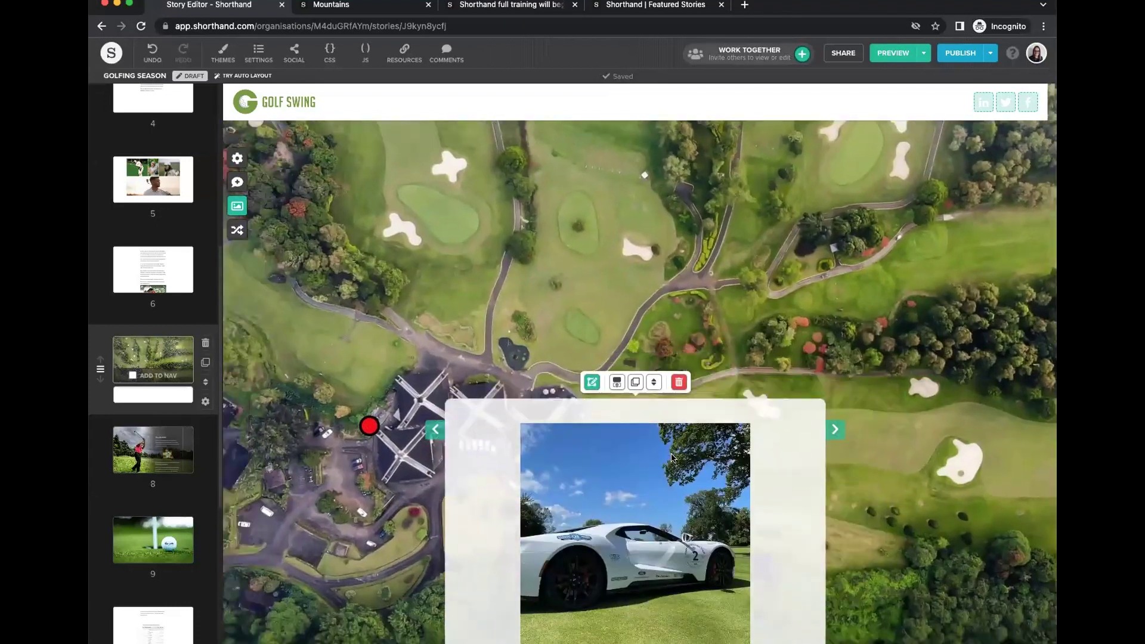
scroll(378, 388, down, 3)
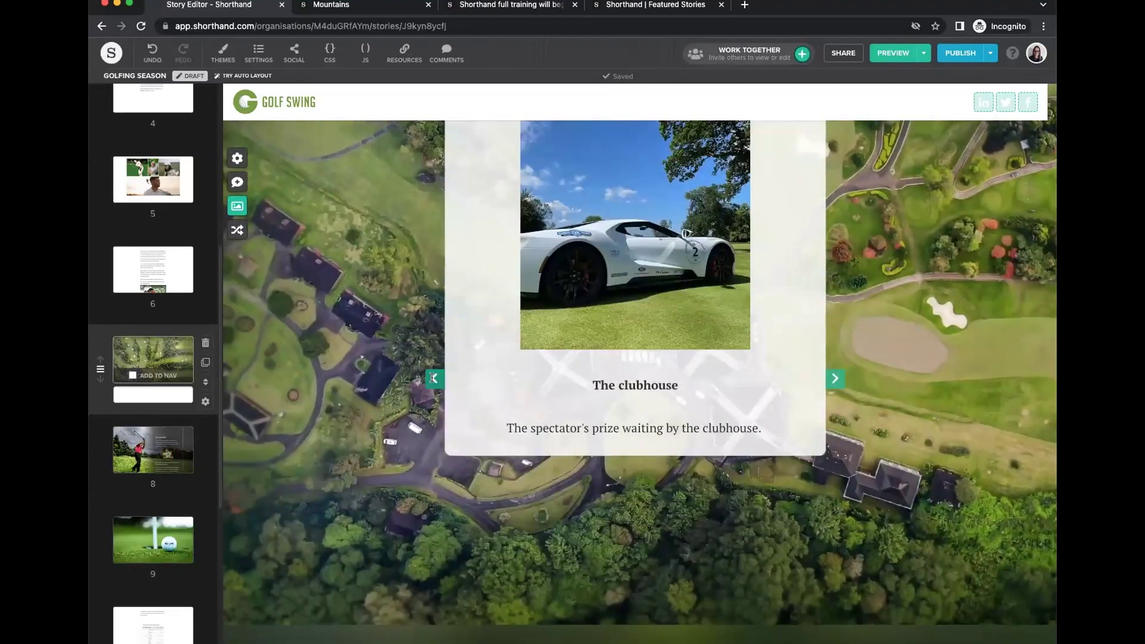
click(433, 378)
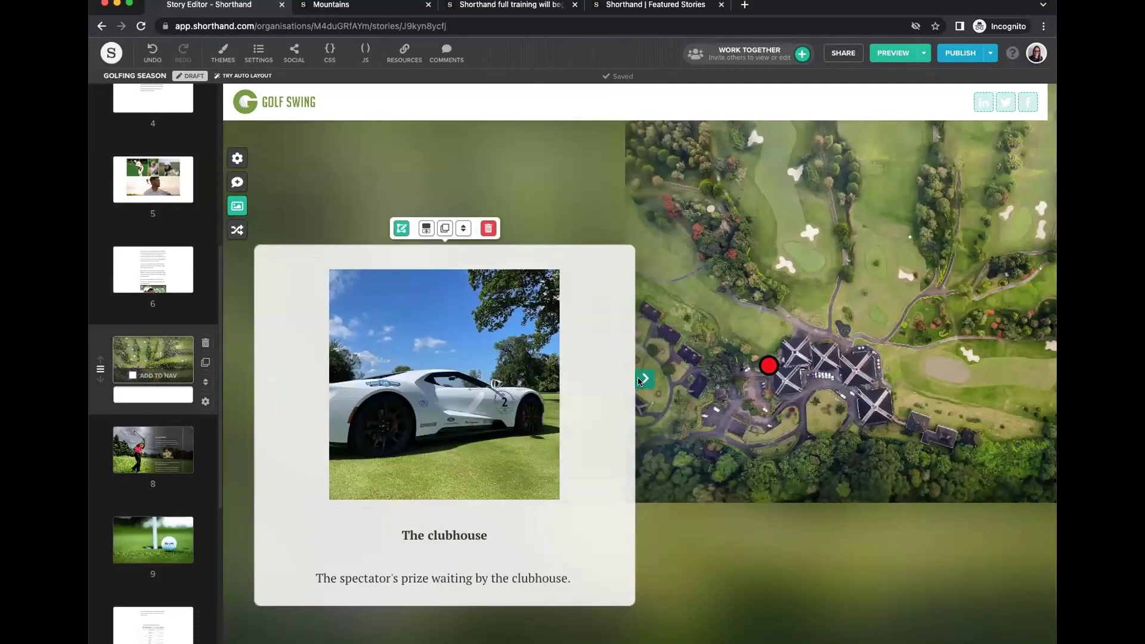
click(643, 380)
click(833, 379)
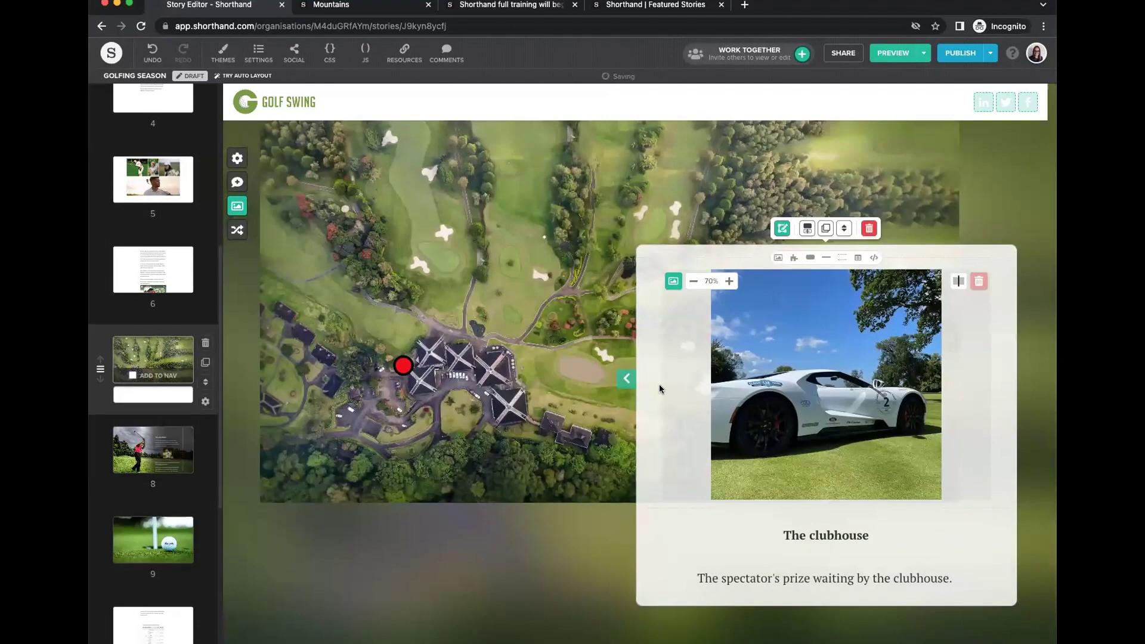
scroll(656, 388, down, 2)
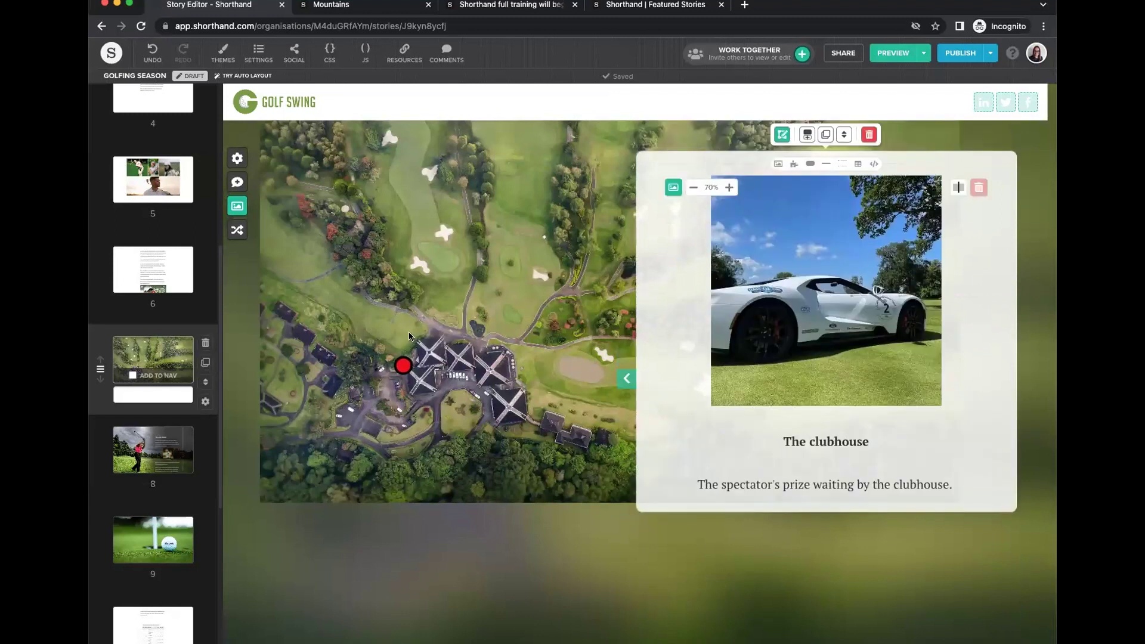
Drag the clubhouse card's highlight frame over the clubhouse buildings and confirm with DONE.
click(778, 135)
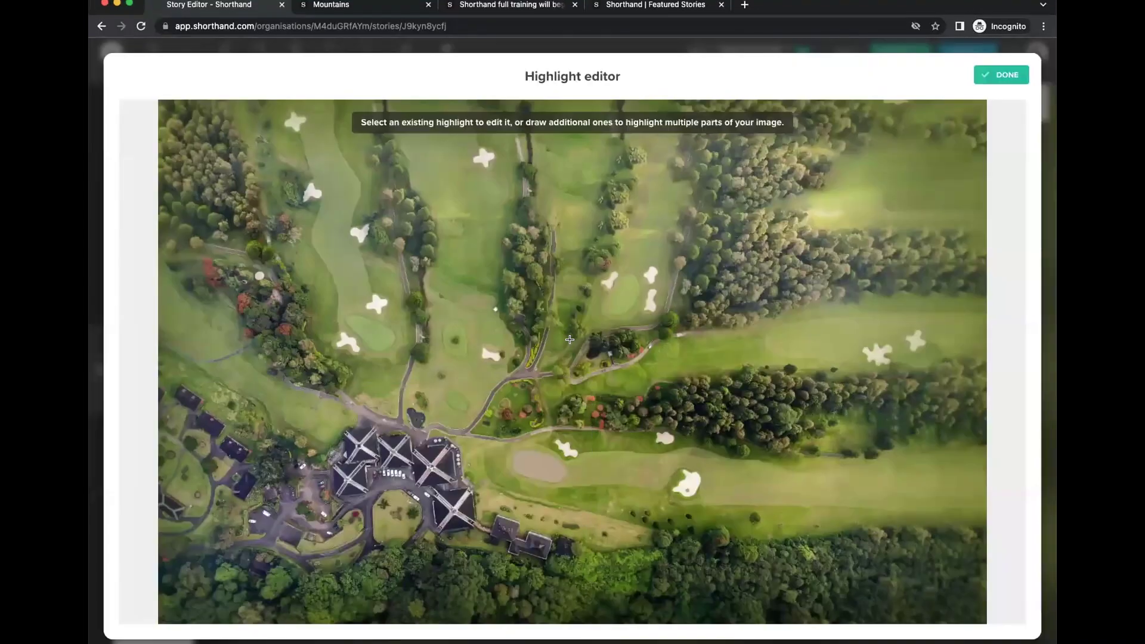
drag(378, 479, 396, 421)
drag(210, 536, 274, 529)
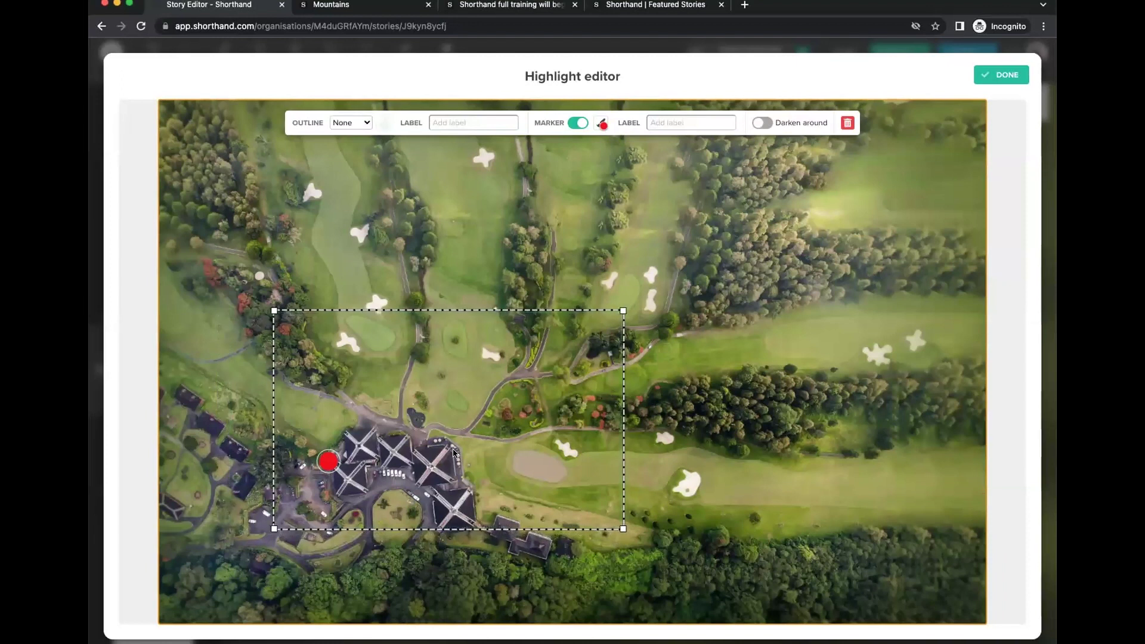
drag(433, 470, 410, 482)
click(1002, 75)
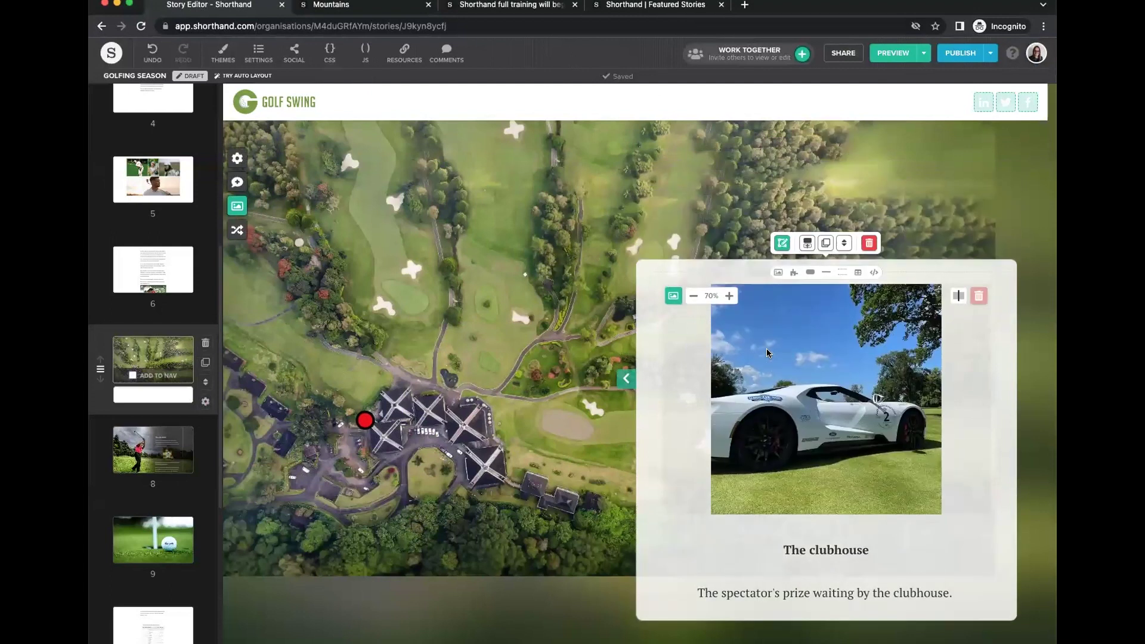
Shift the clubhouse card to the left of the map, then scroll through the Scrollpoints section to review.
click(626, 379)
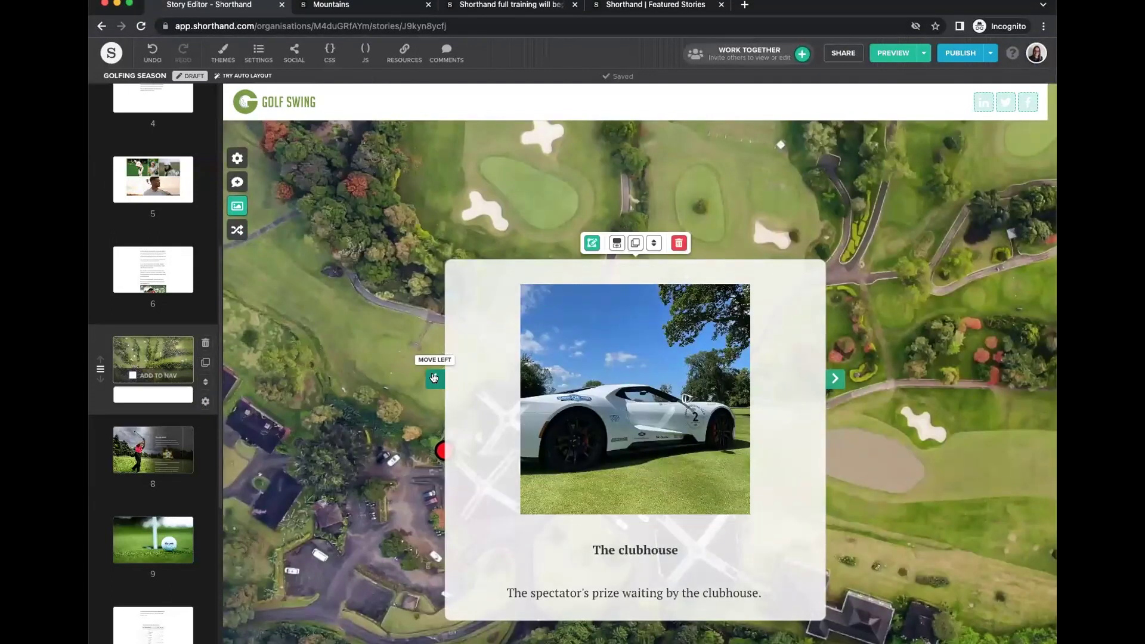
click(434, 378)
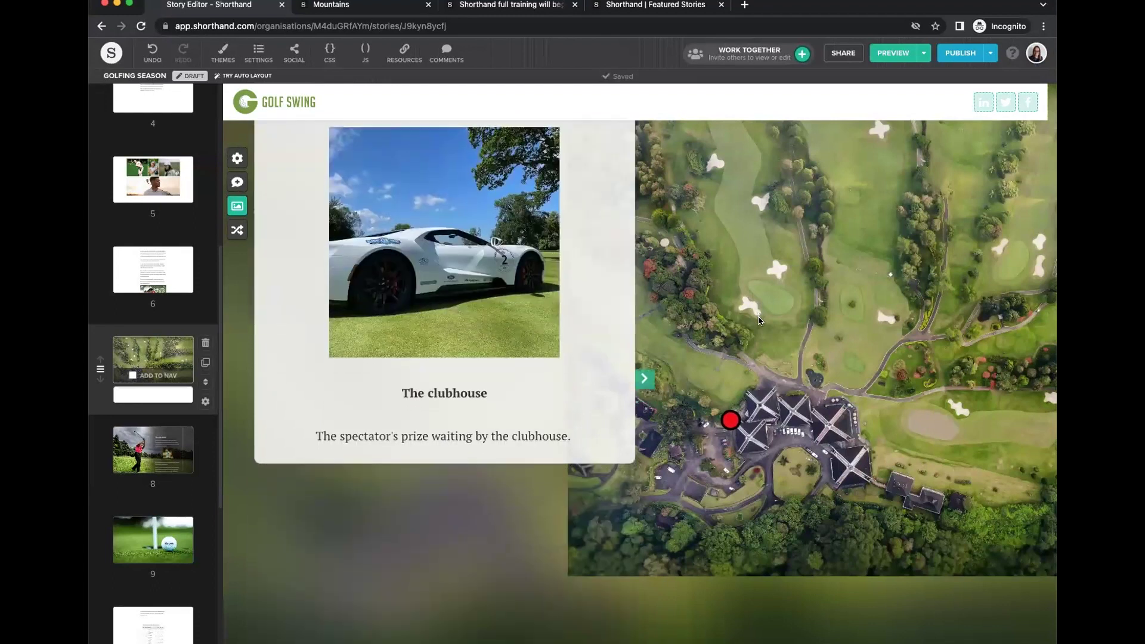
scroll(759, 321, up, 10)
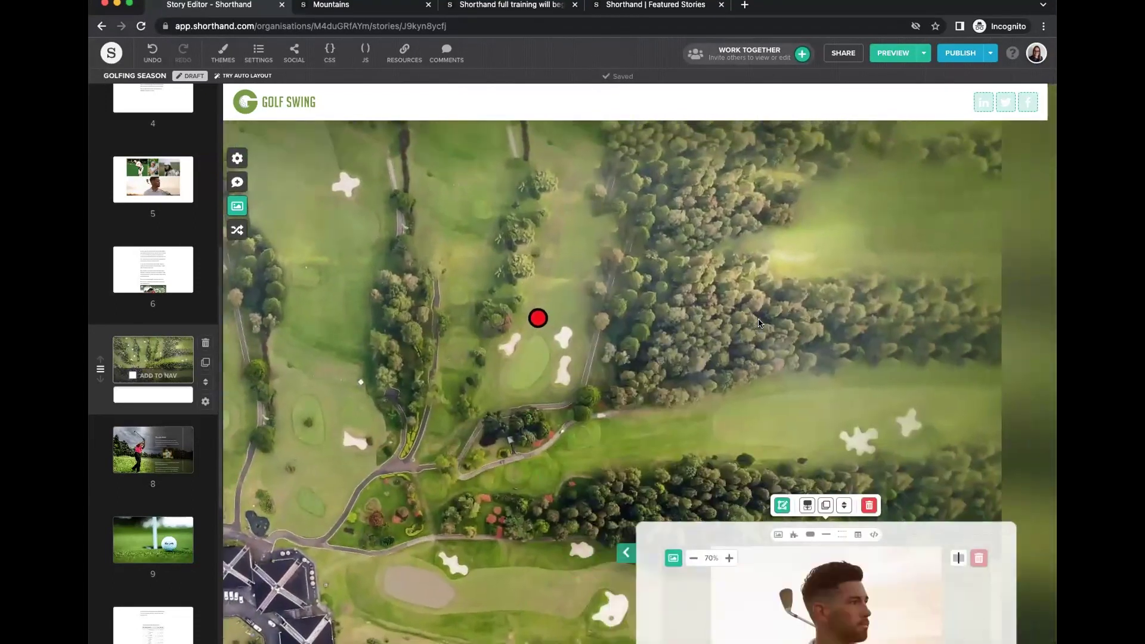
scroll(759, 324, up, 8)
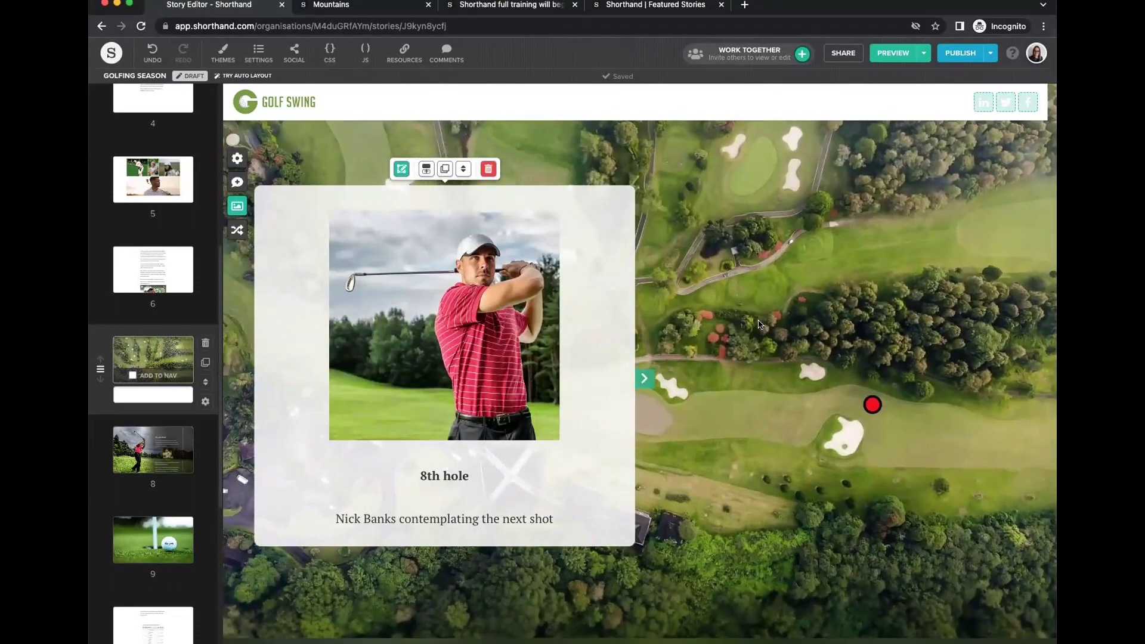
scroll(759, 324, up, 10)
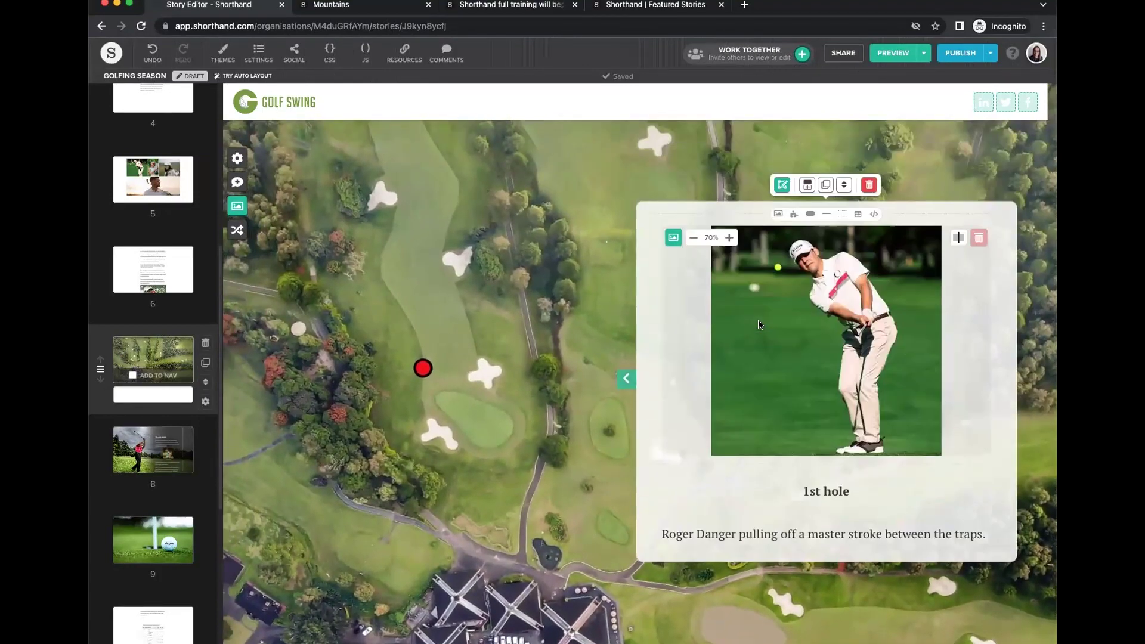
scroll(759, 323, down, 15)
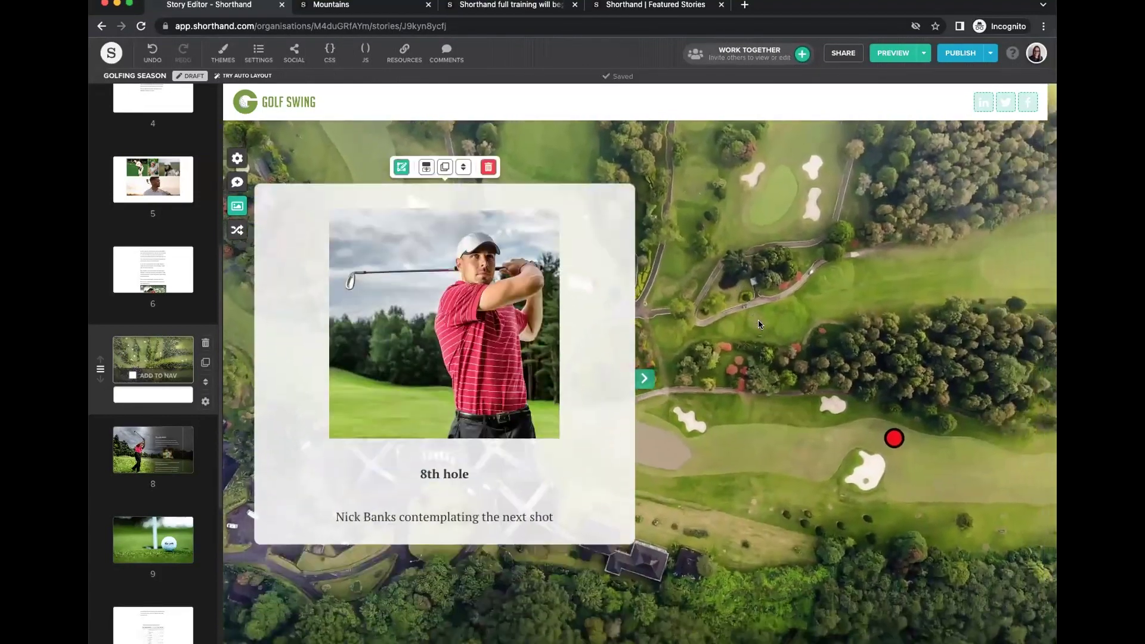
scroll(758, 329, down, 6)
scroll(690, 387, down, 15)
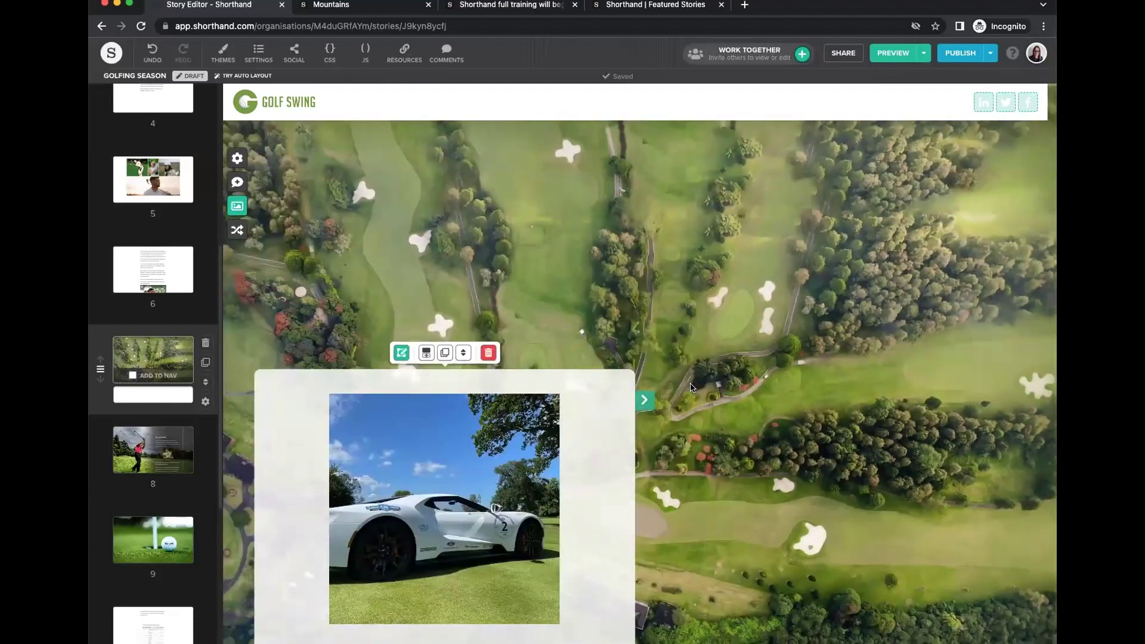
scroll(704, 373, down, 4)
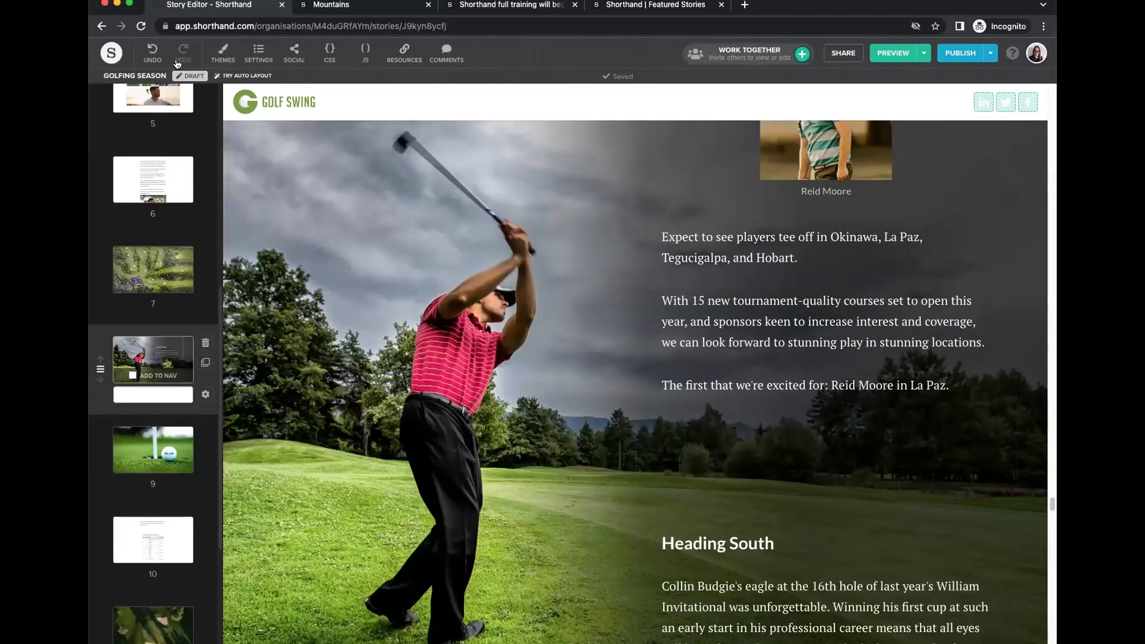
From the Dashboard, begin a new Webinars-team story, then cancel the starting-point chooser.
click(111, 53)
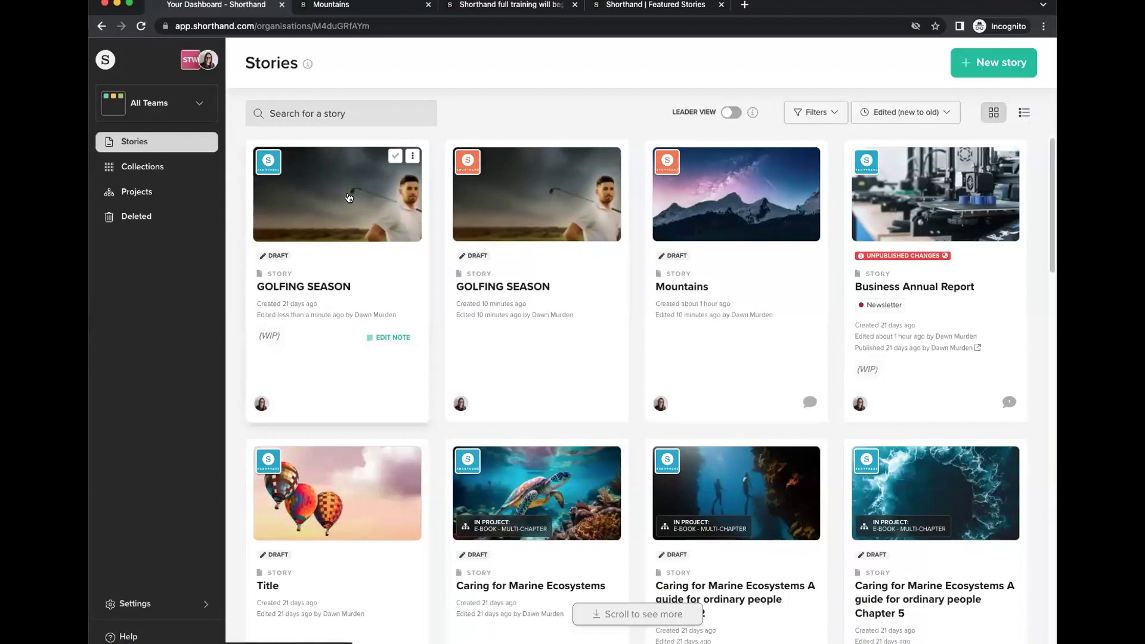
click(992, 67)
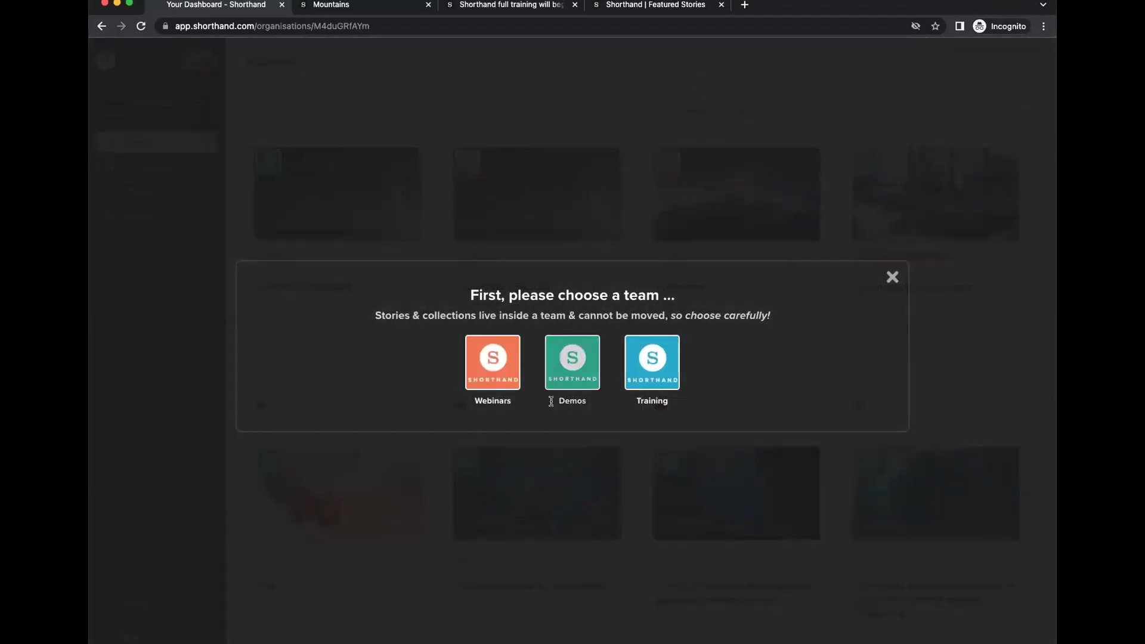
click(490, 365)
scroll(531, 268, down, 5)
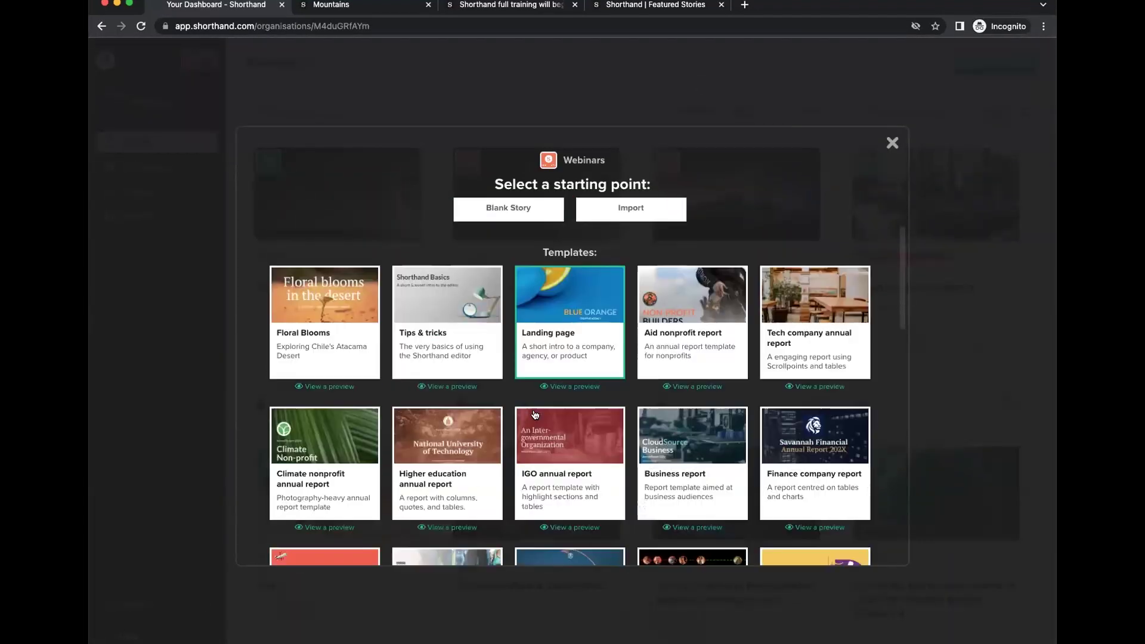
scroll(556, 410, up, 2)
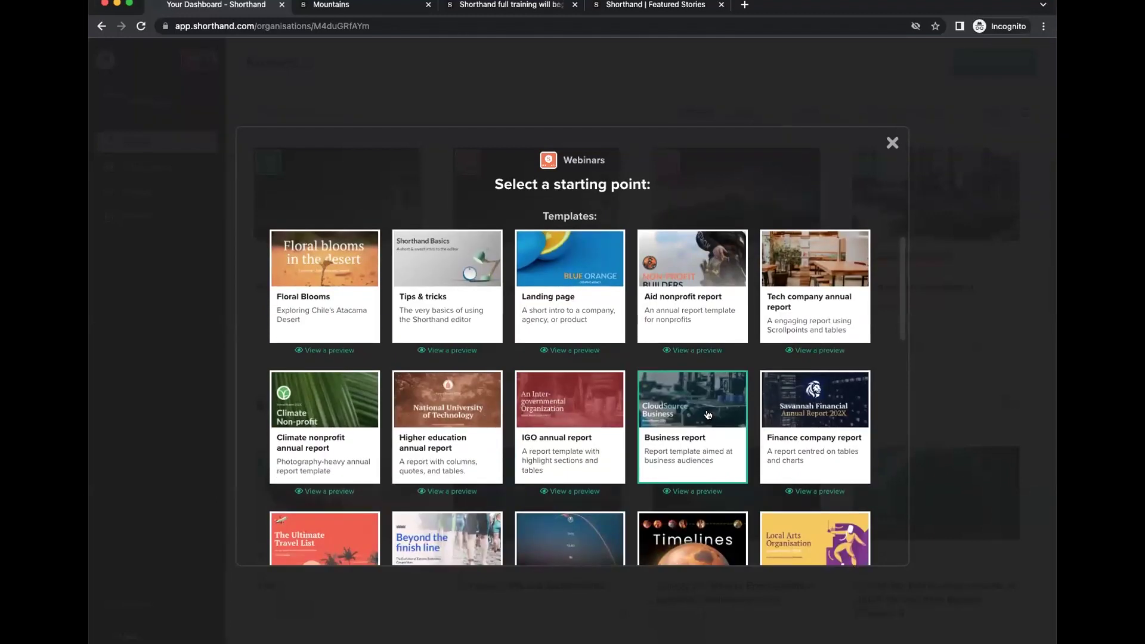
click(892, 143)
scroll(810, 305, down, 3)
scroll(810, 306, up, 3)
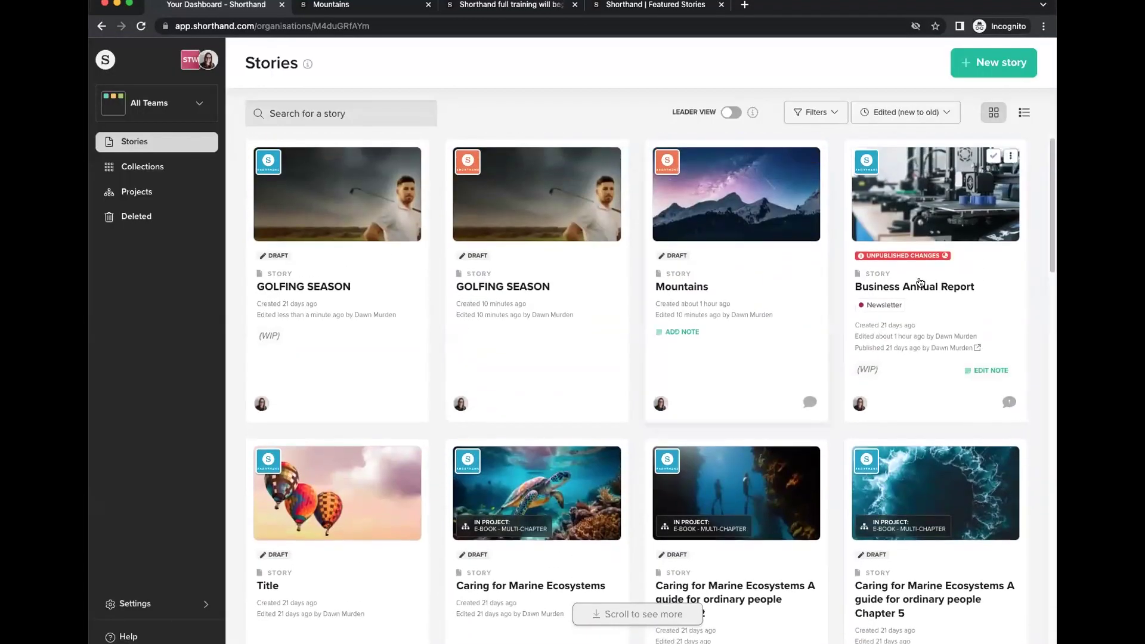
Start a new Webinars-team story again and open the CloudSource Business annual report template.
click(981, 62)
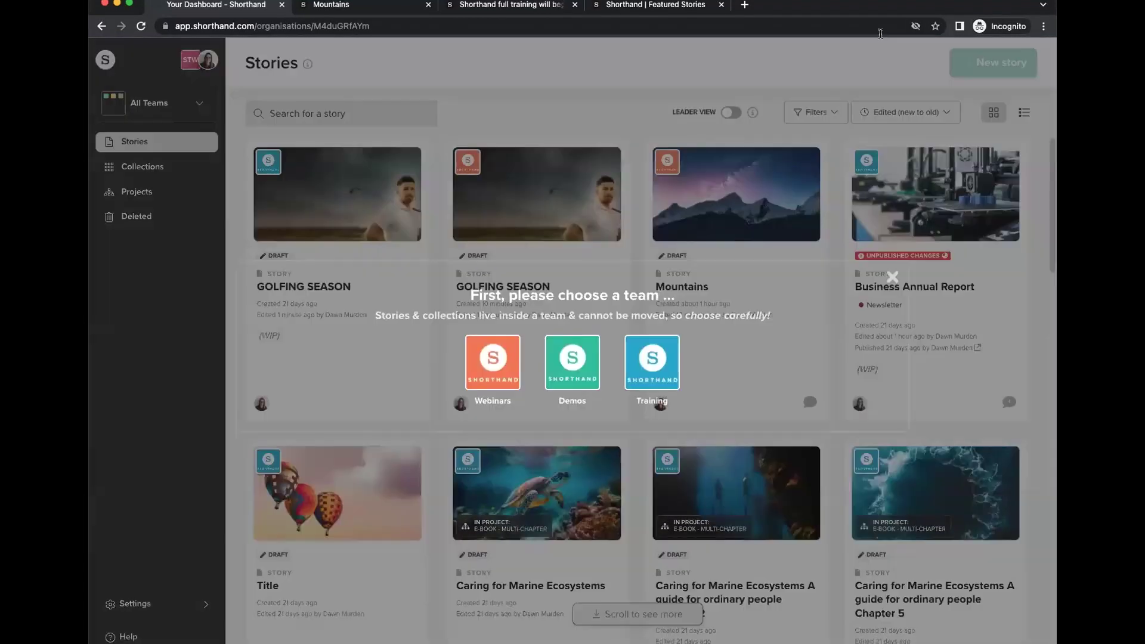
click(504, 358)
scroll(695, 325, down, 5)
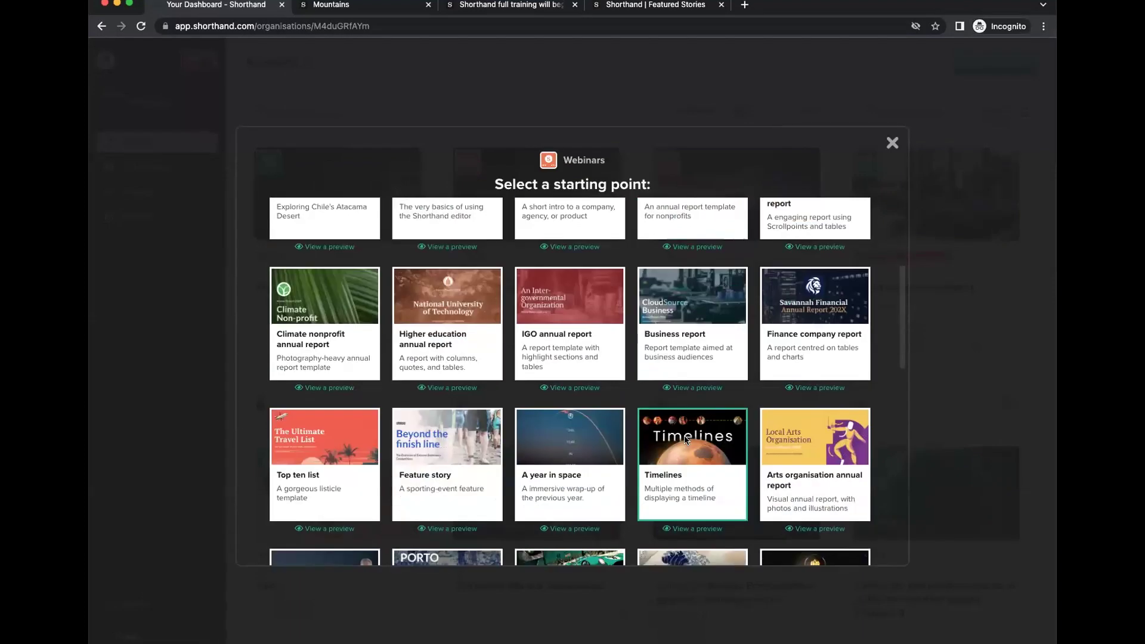
click(696, 341)
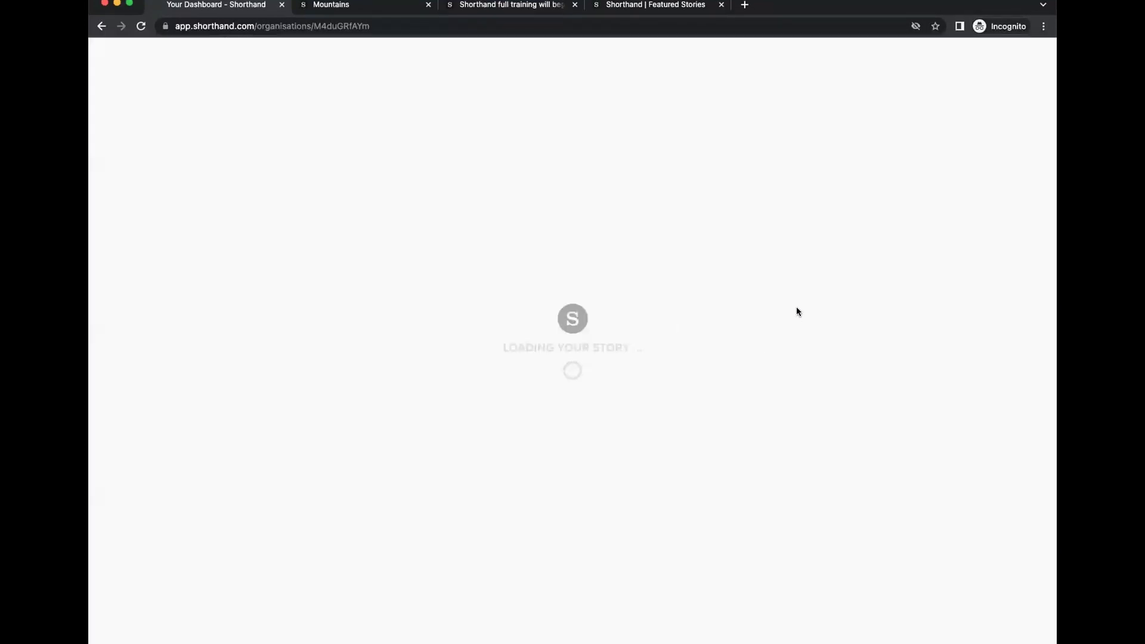
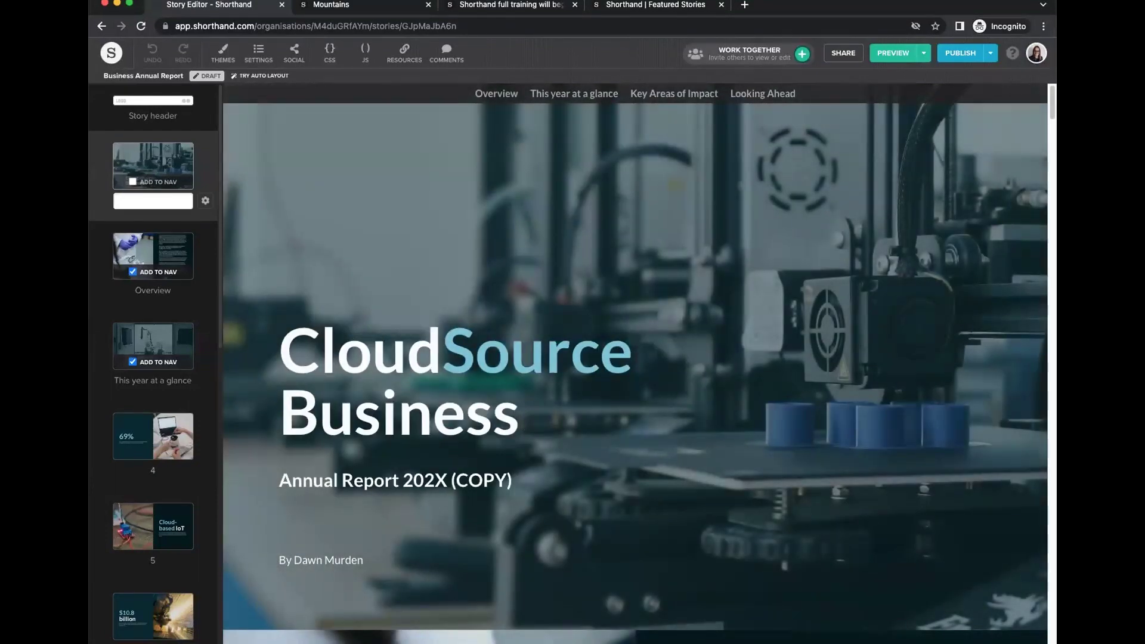
Scroll down and back up through the annual report story's sections to review them.
scroll(158, 435, down, 10)
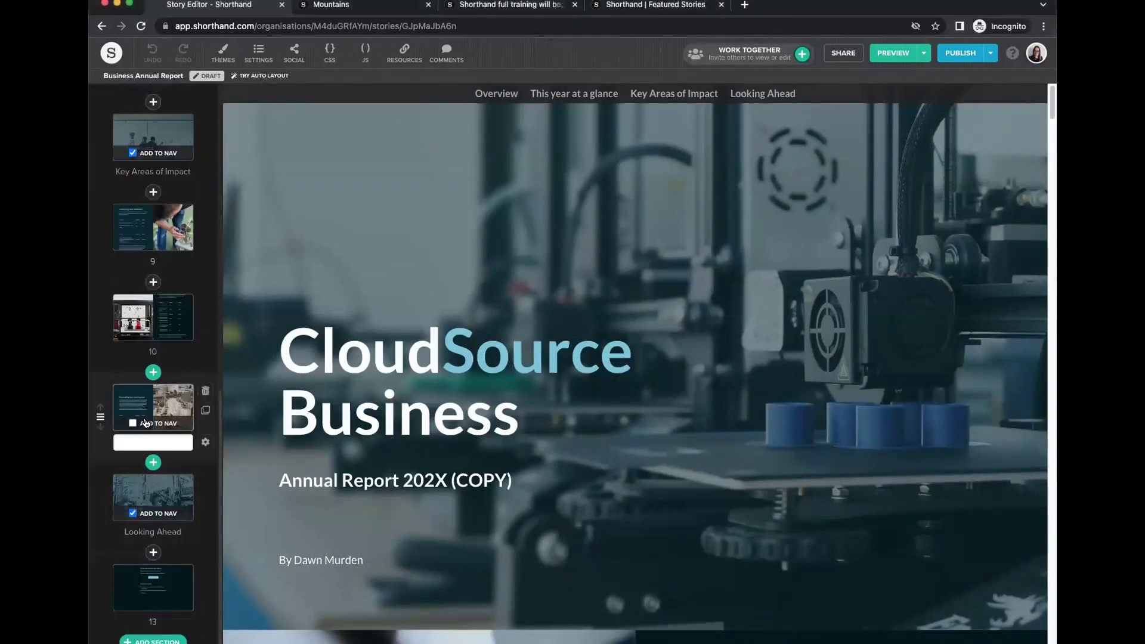
scroll(201, 397, up, 10)
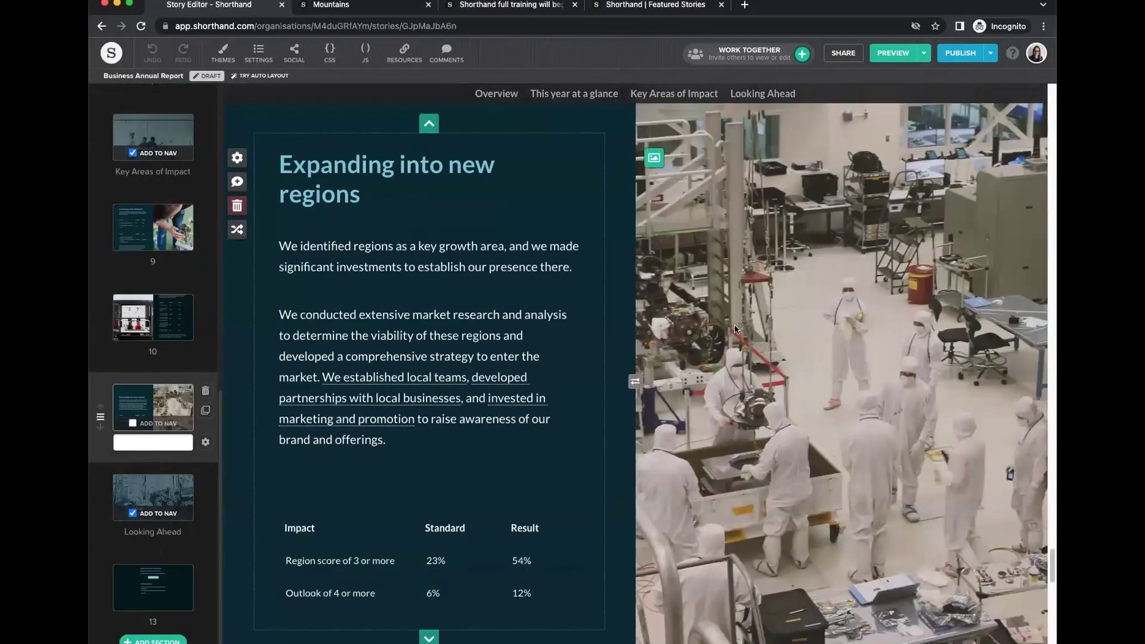
scroll(823, 343, down, 2)
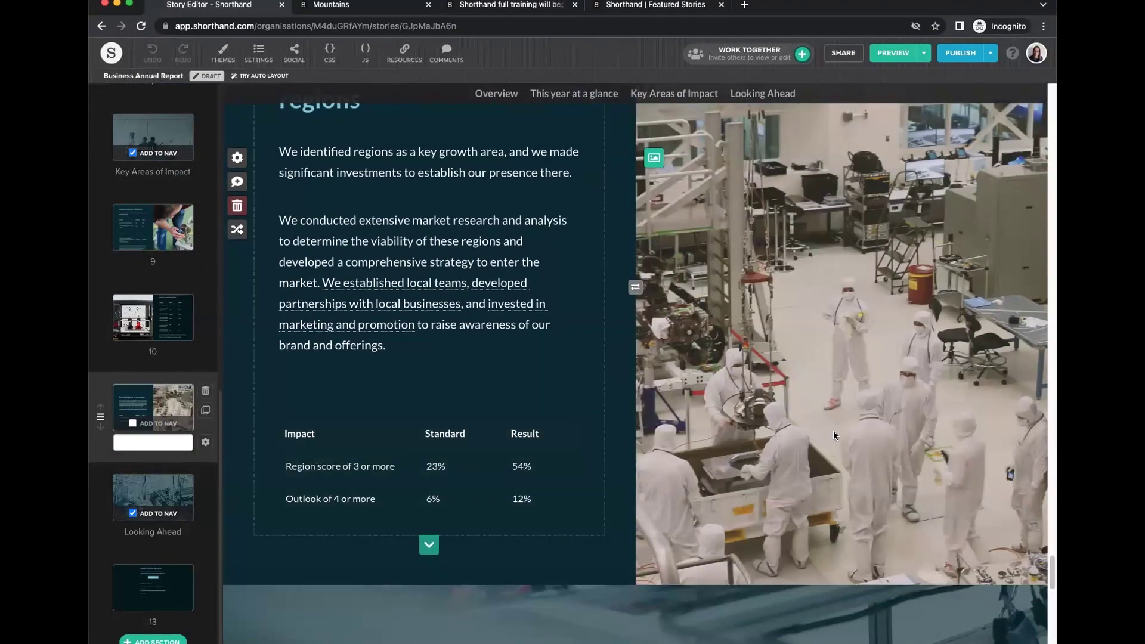
scroll(829, 432, down, 8)
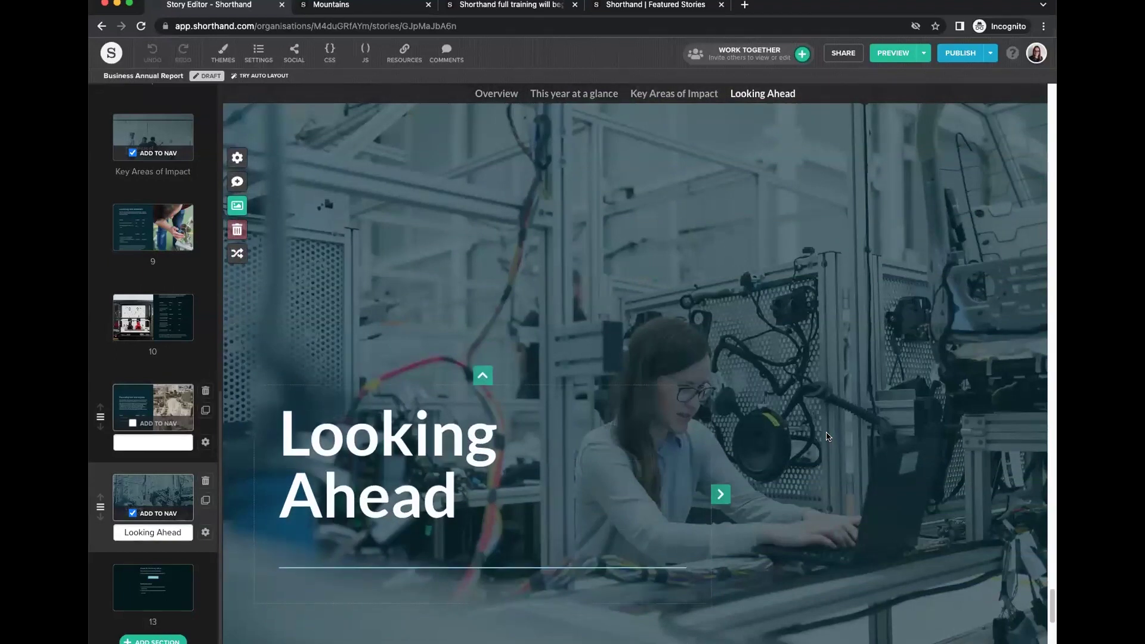
scroll(828, 437, down, 8)
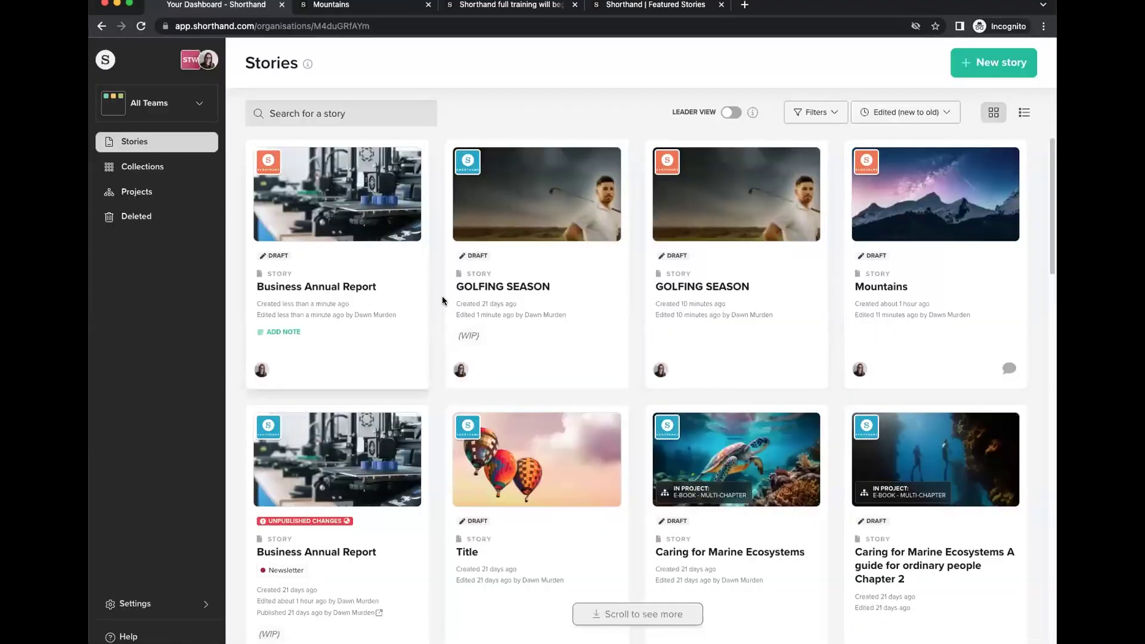
Open the WIP Business Annual Report story and add a Text Over Media section at the end.
click(304, 508)
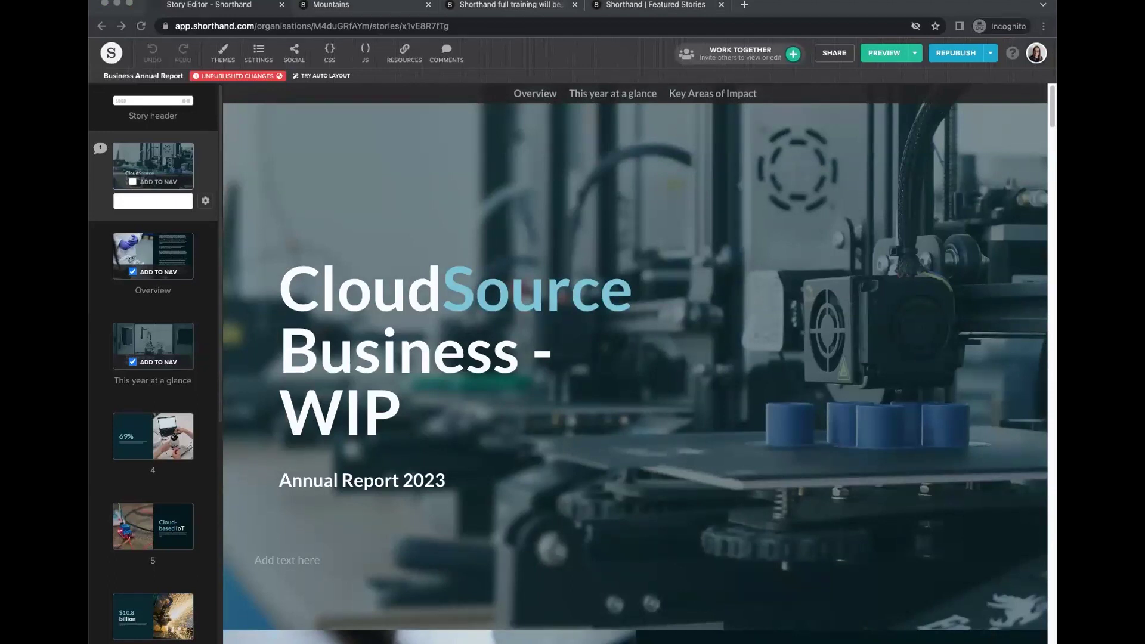
scroll(155, 465, down, 7)
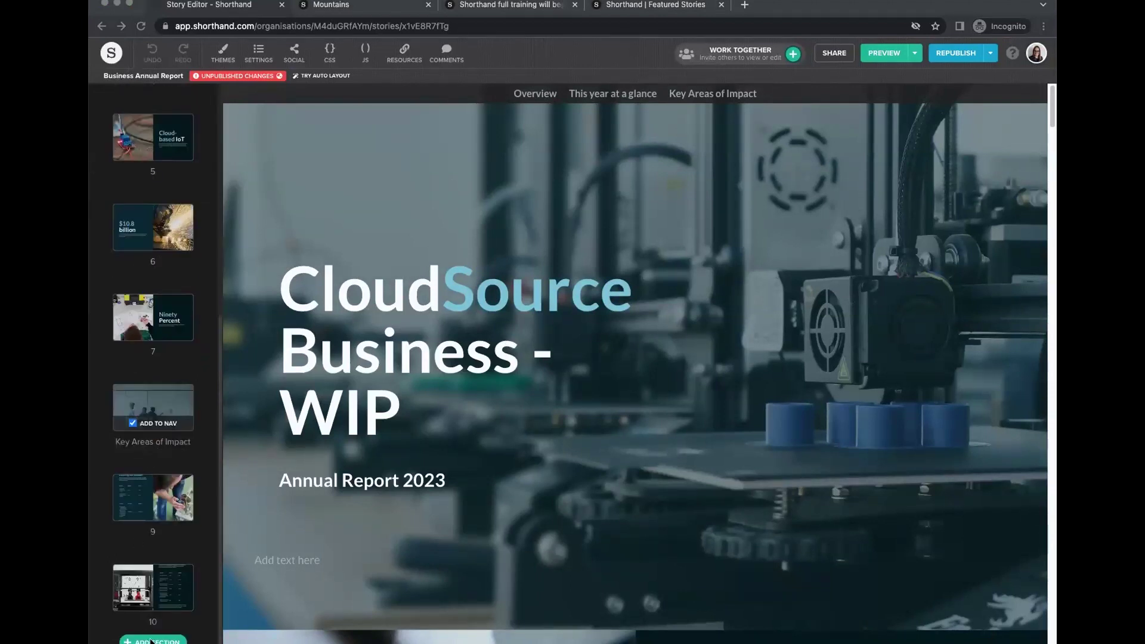
click(152, 641)
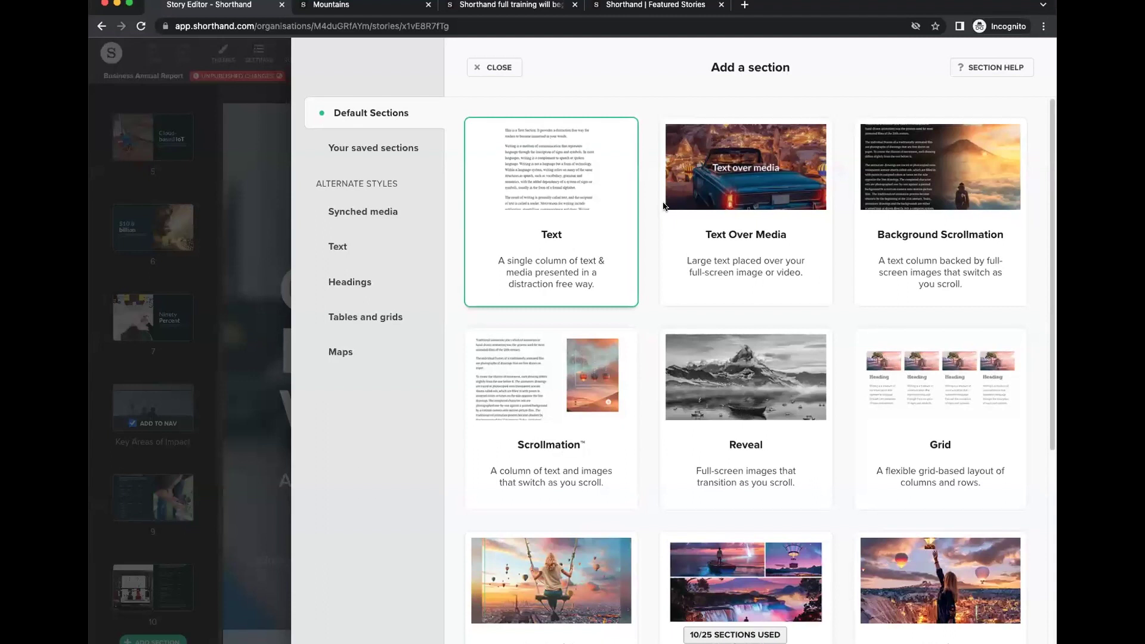
click(749, 189)
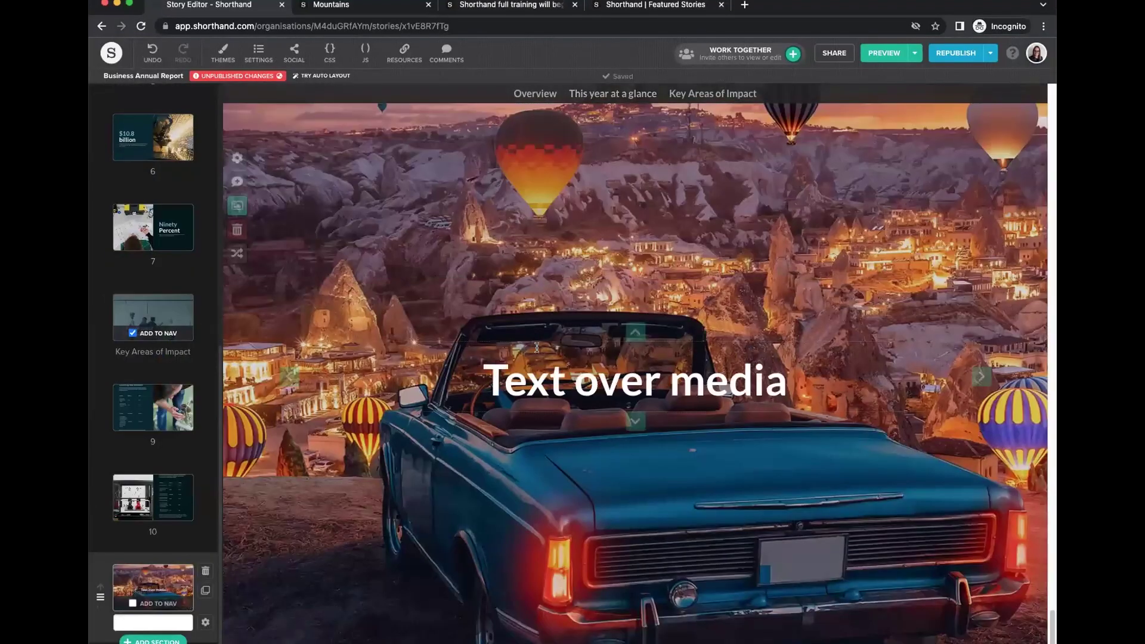
Set the new section's layout to Half, with media and text side by side.
click(206, 623)
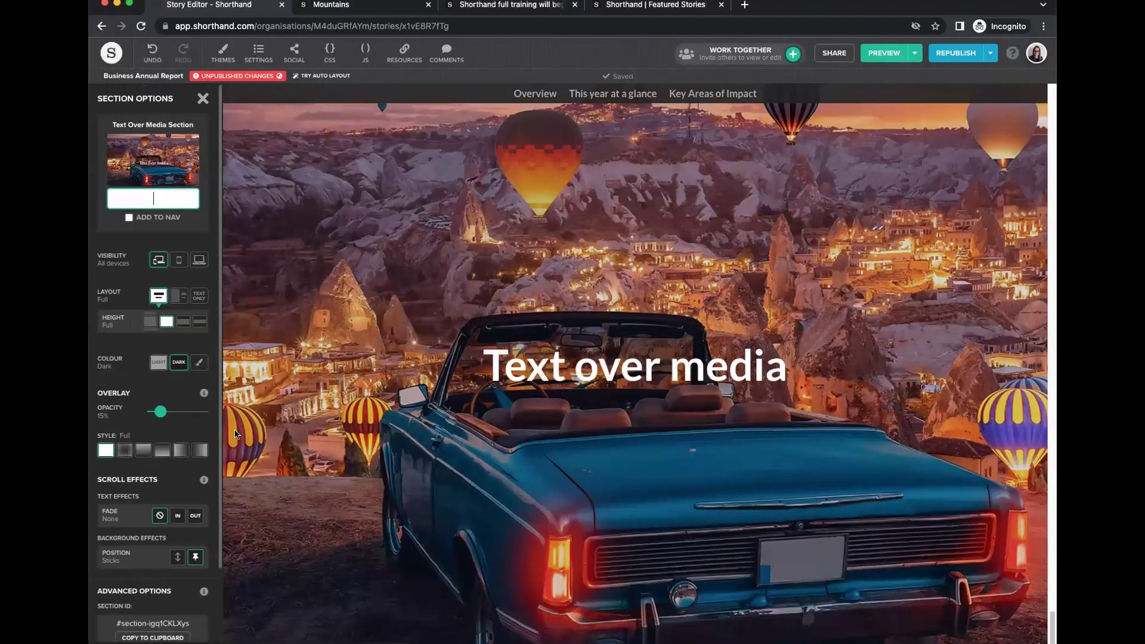
click(198, 295)
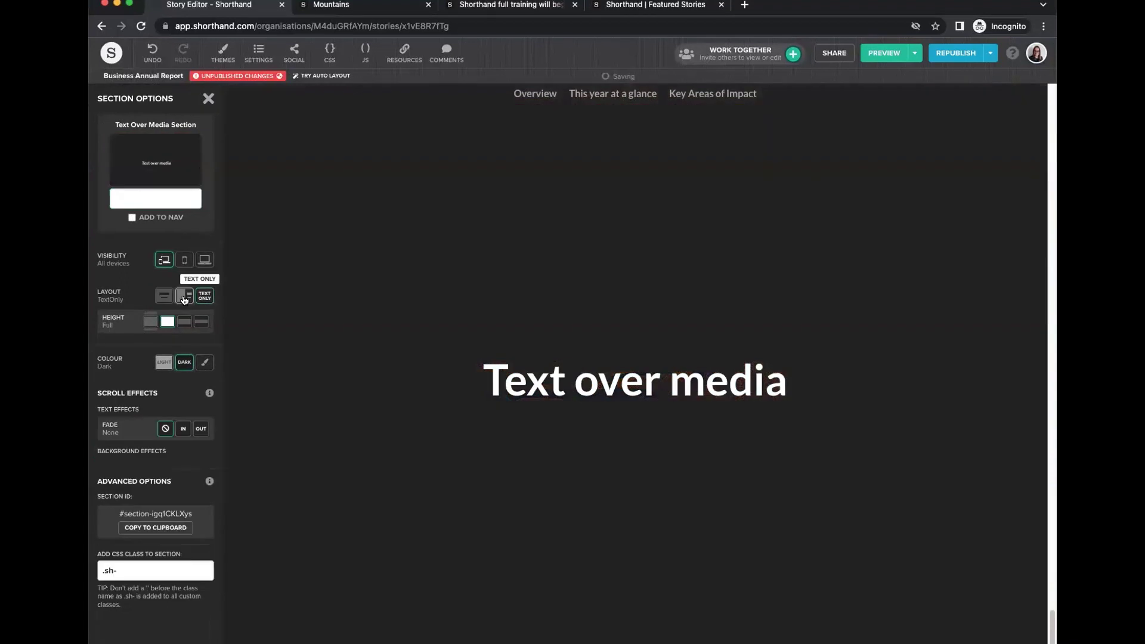
click(179, 295)
click(203, 98)
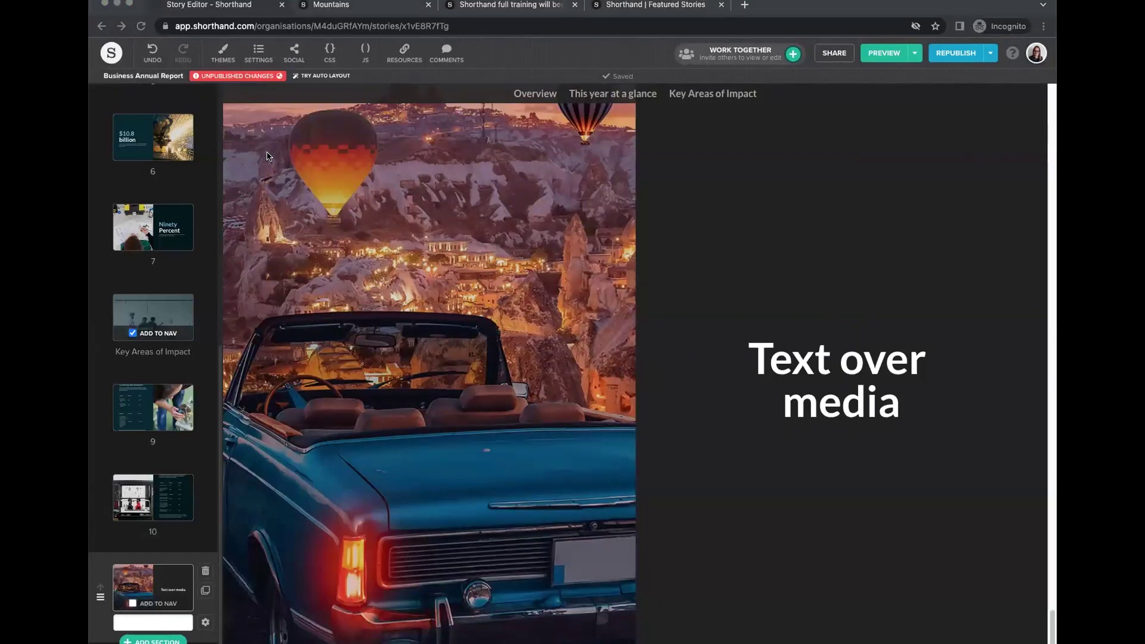
Drop the factory photo in as the section's wide-screen background image.
scroll(250, 239, up, 2)
click(238, 257)
drag(536, 286, 611, 298)
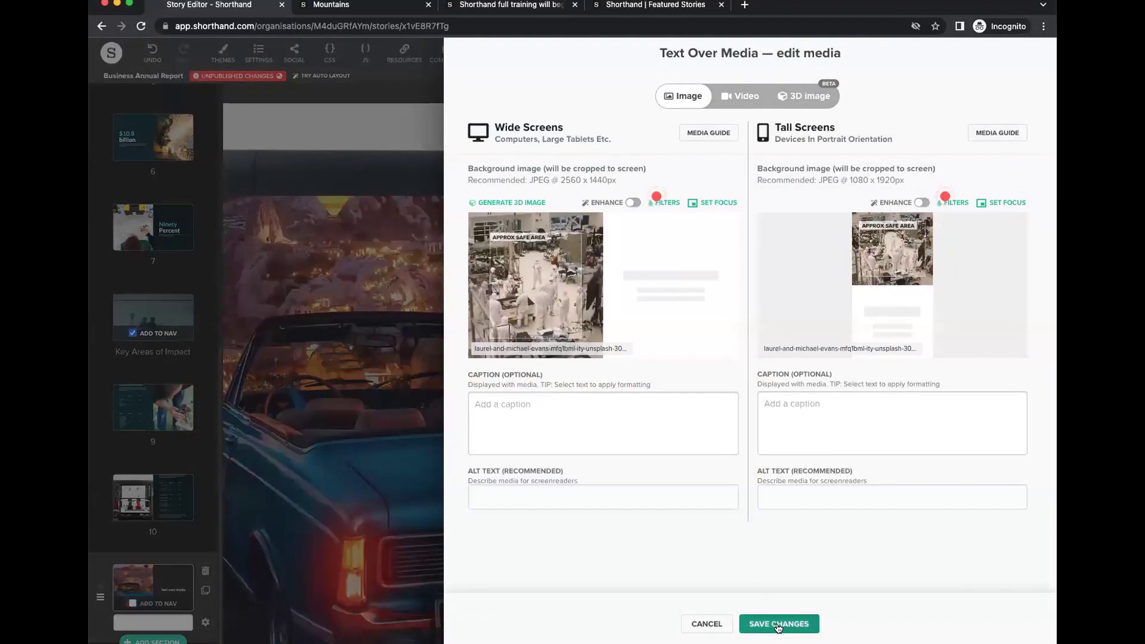
Save the factory photo as the section background and swap the image and text sides.
click(779, 624)
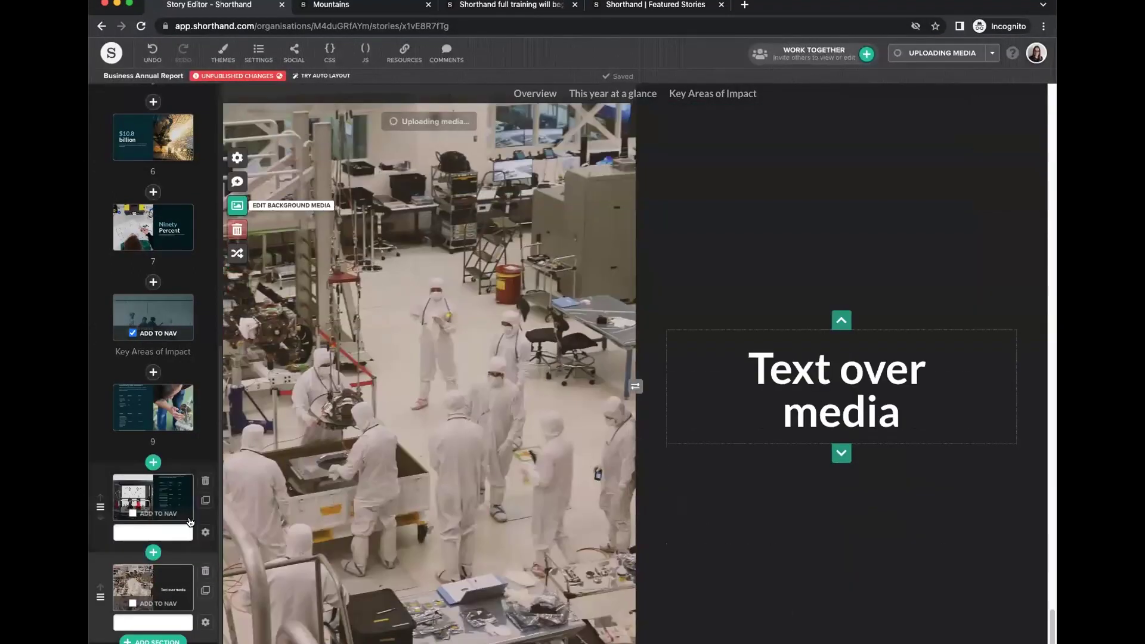
click(205, 622)
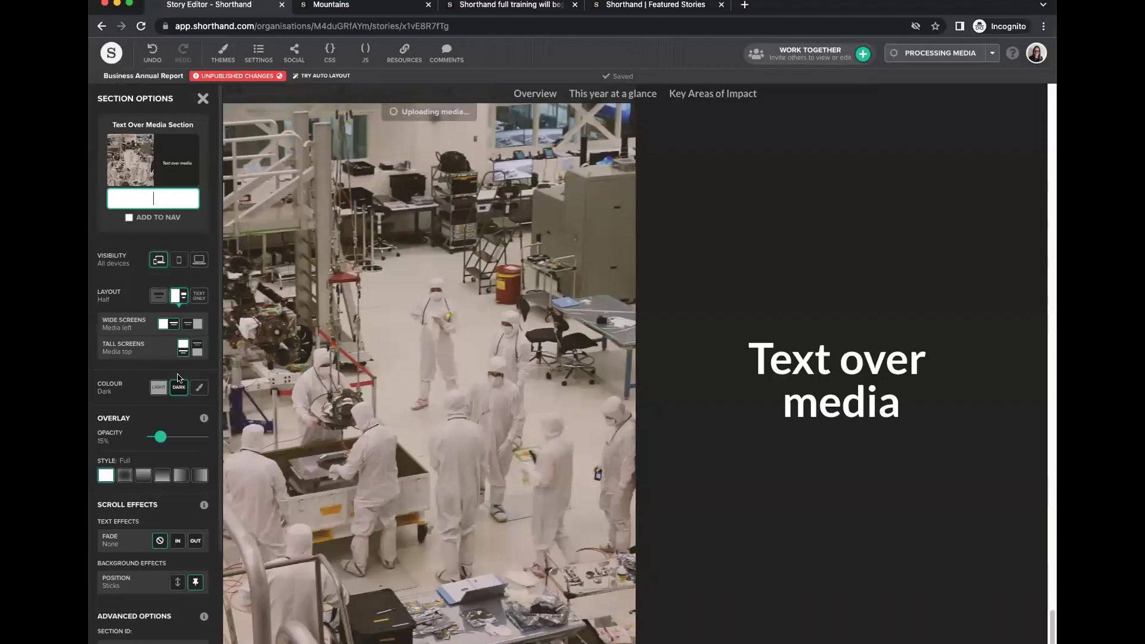
click(183, 348)
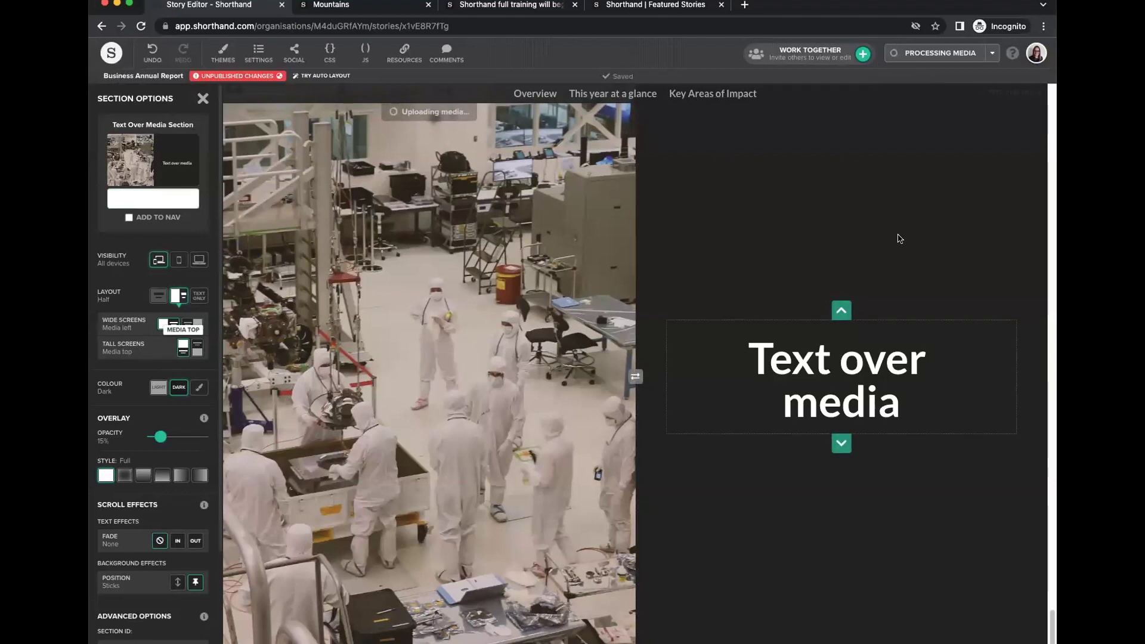
click(637, 377)
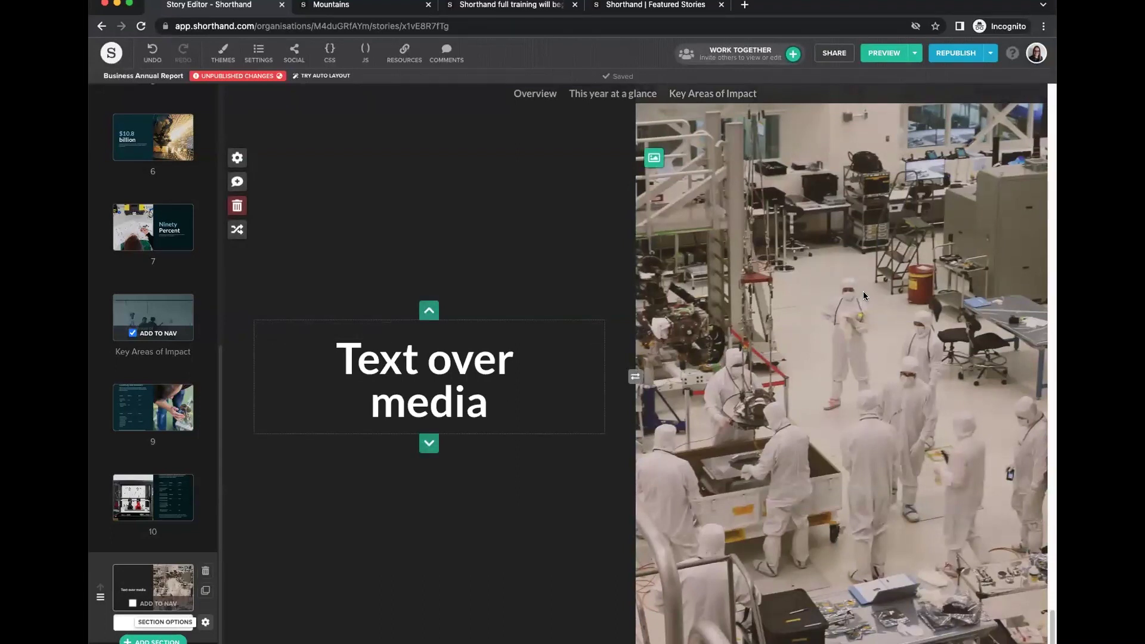
Keep the image on the right and the section on the dark scheme after trying the light one.
click(634, 378)
click(634, 378)
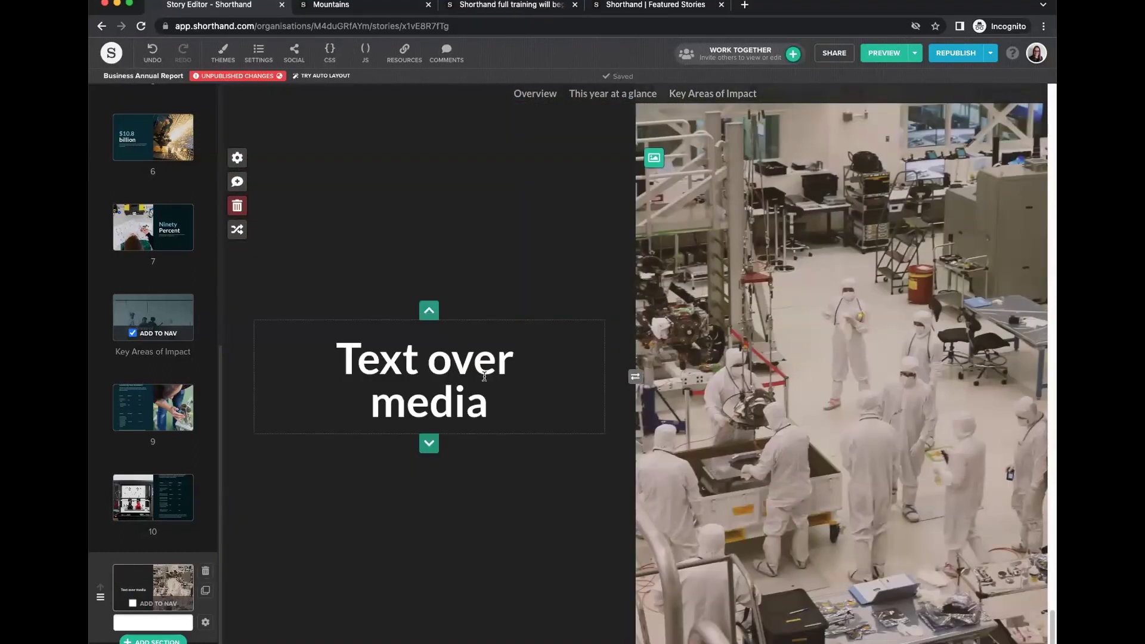
click(205, 622)
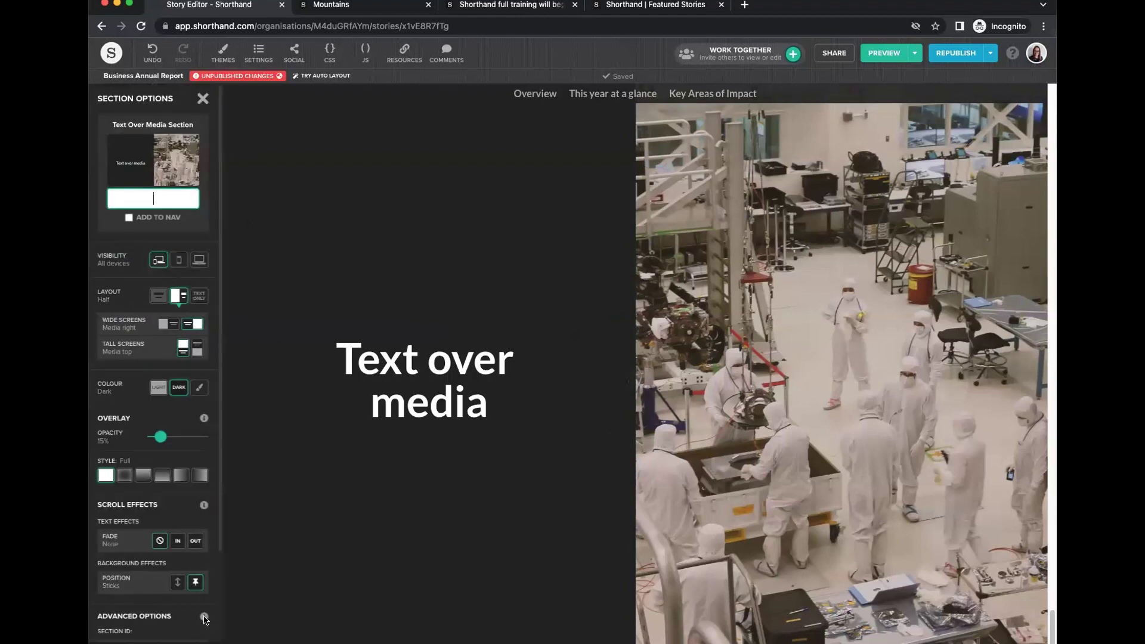
click(158, 387)
click(174, 389)
click(158, 388)
click(178, 388)
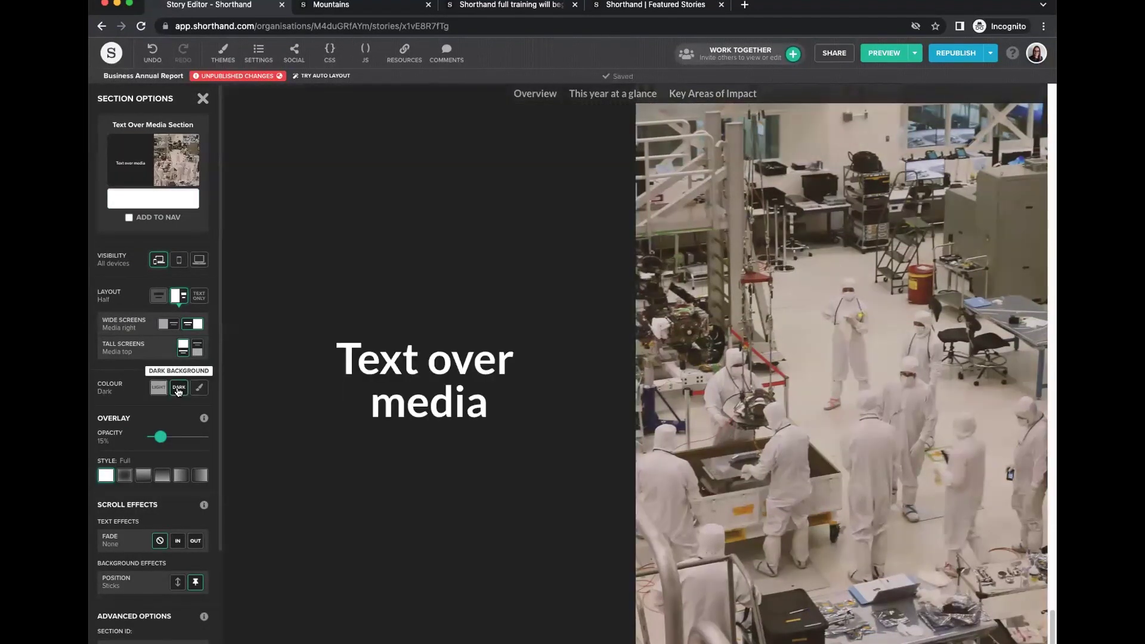
Give the section custom colours: story blue background and white heading text.
scroll(180, 530, down, 3)
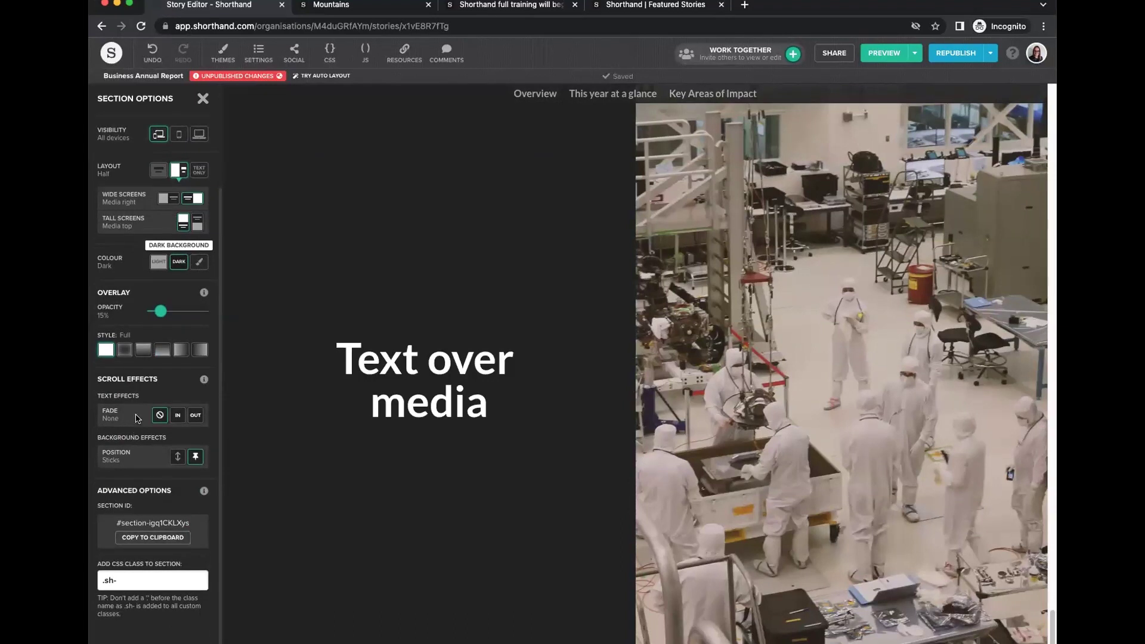
click(199, 262)
click(138, 500)
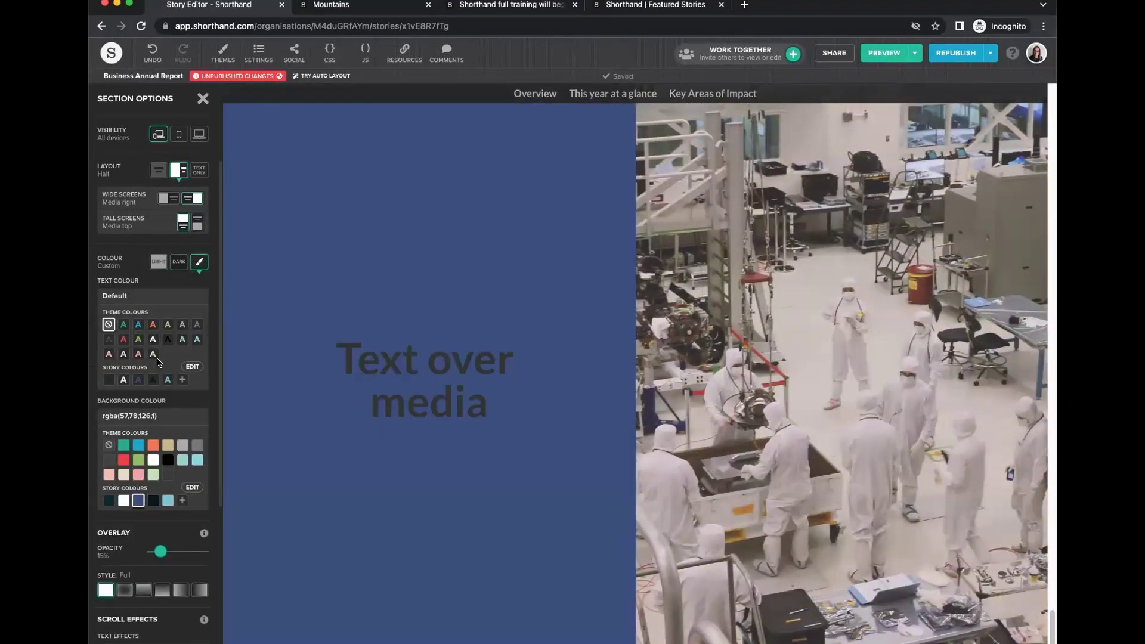
click(123, 379)
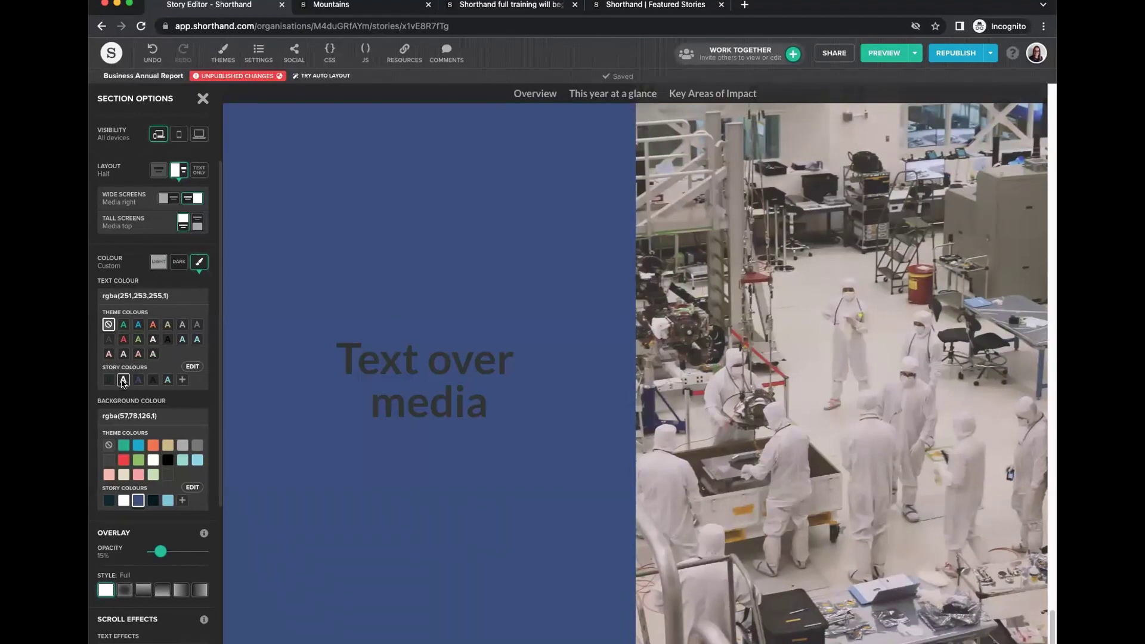
click(203, 99)
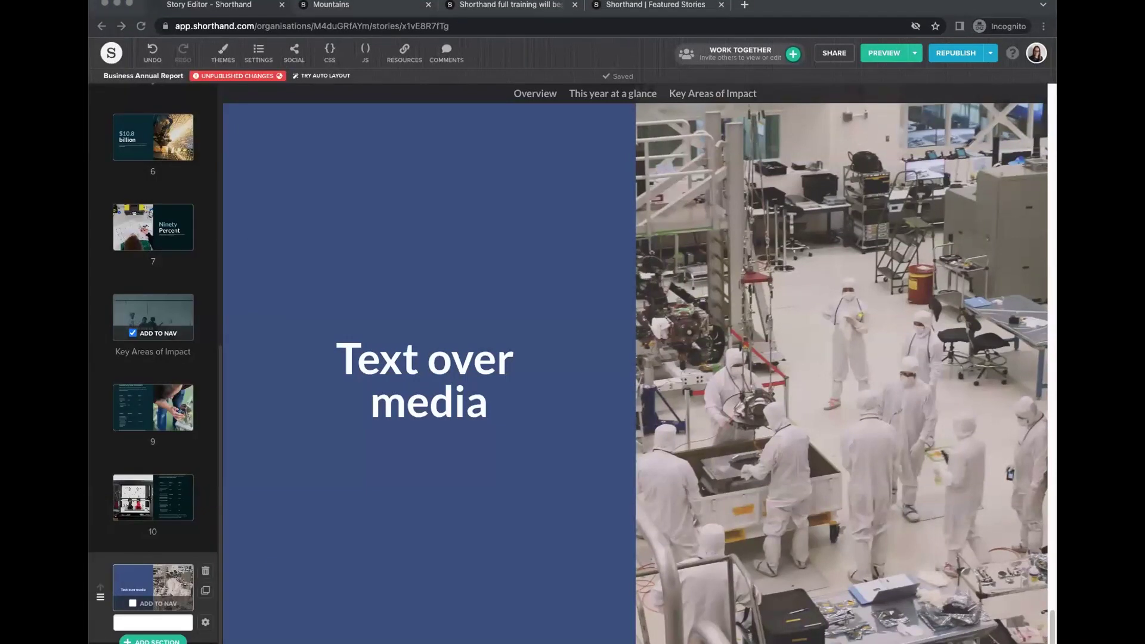
Replace the 'Text over media' heading with the pasted regions text as paragraphs, removing the empty paragraph.
click(424, 392)
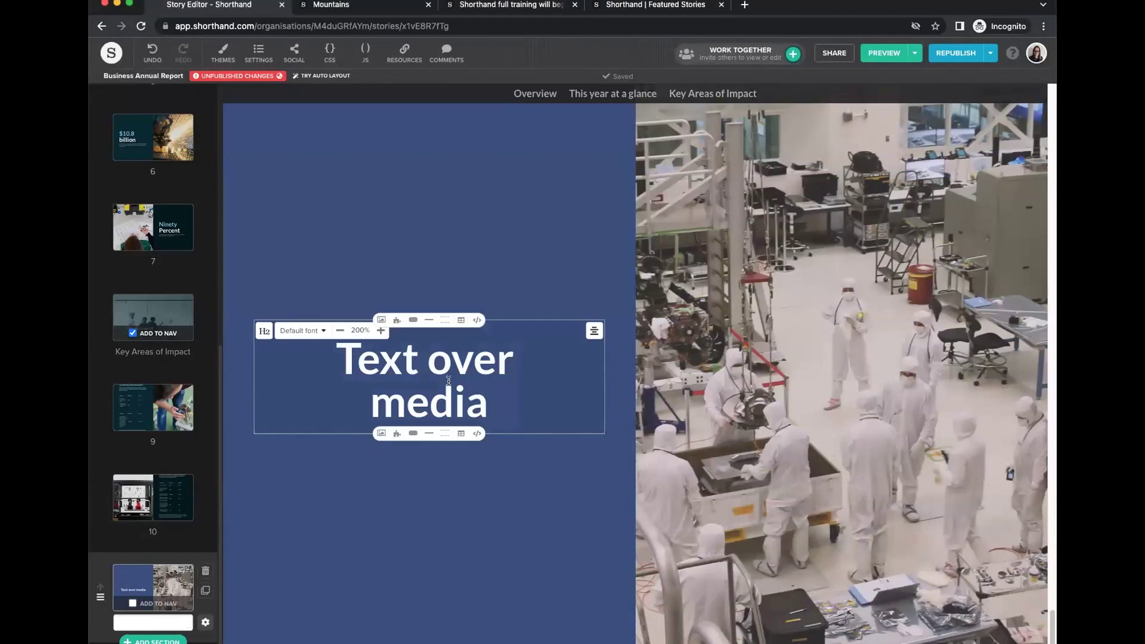
drag(504, 400, 333, 347)
key(super+v)
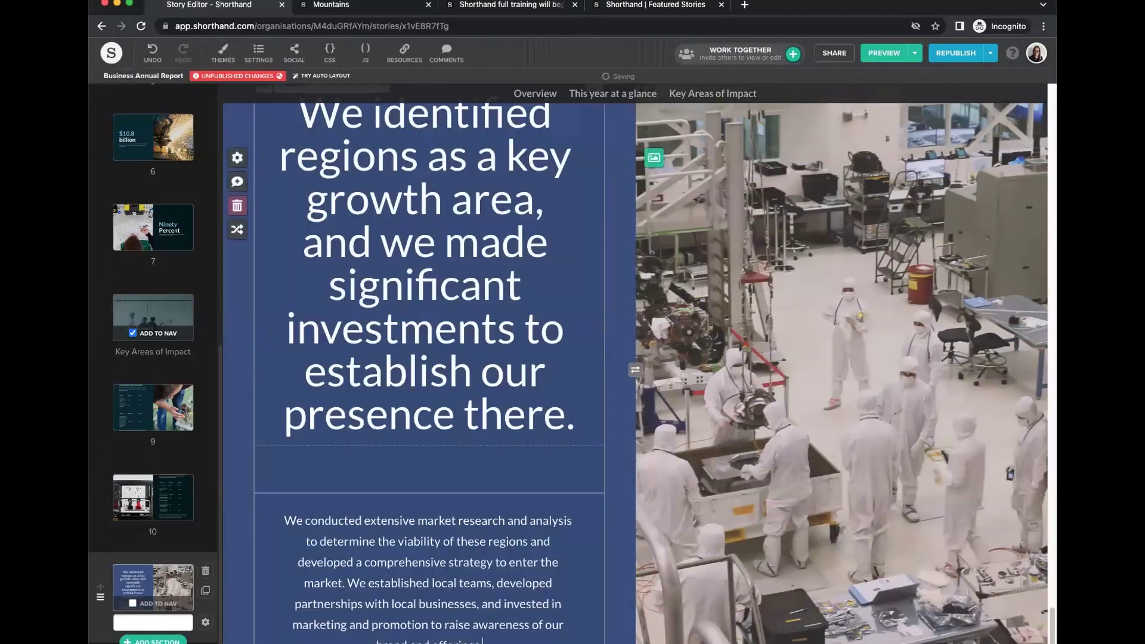
click(265, 190)
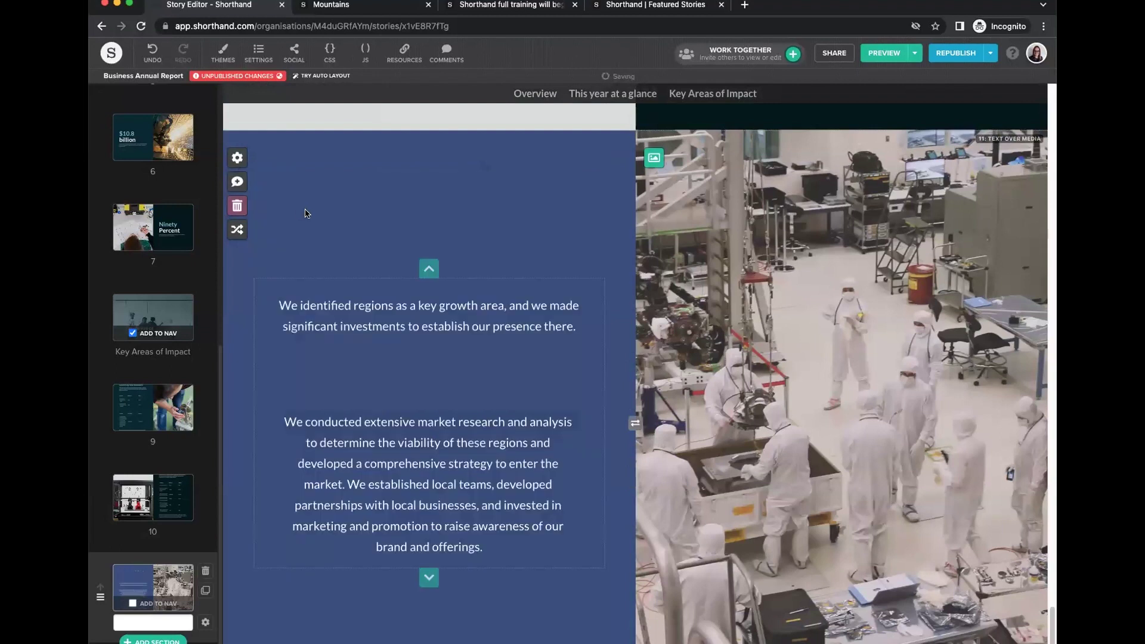
click(305, 350)
key(Delete)
scroll(416, 308, down, 2)
Insert a 3x3 table below the paragraphs.
click(429, 241)
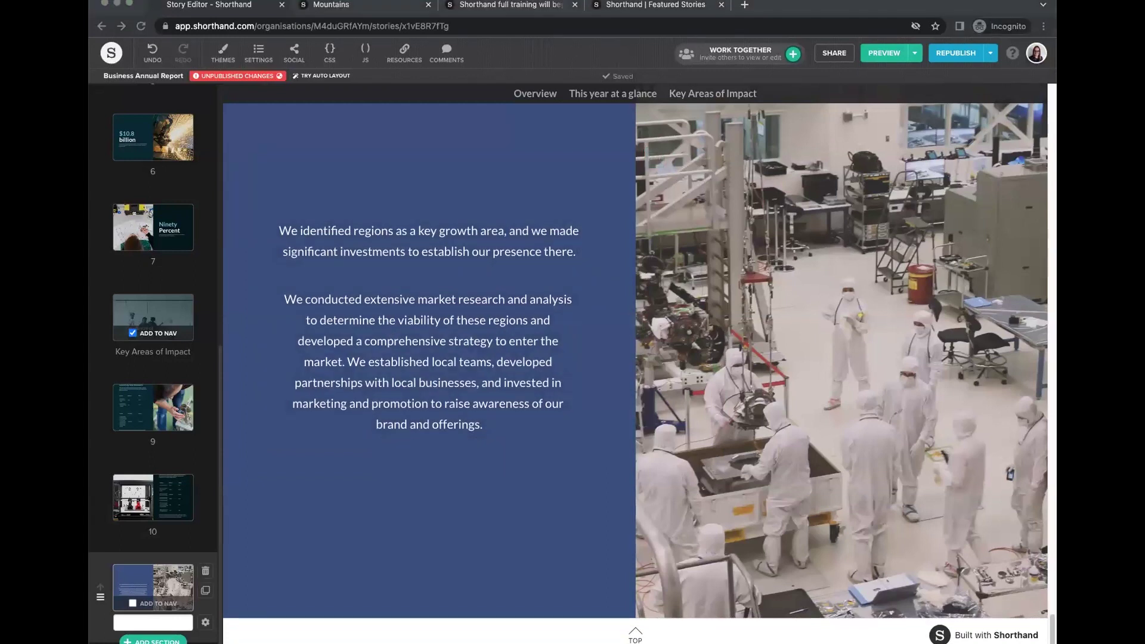
click(433, 403)
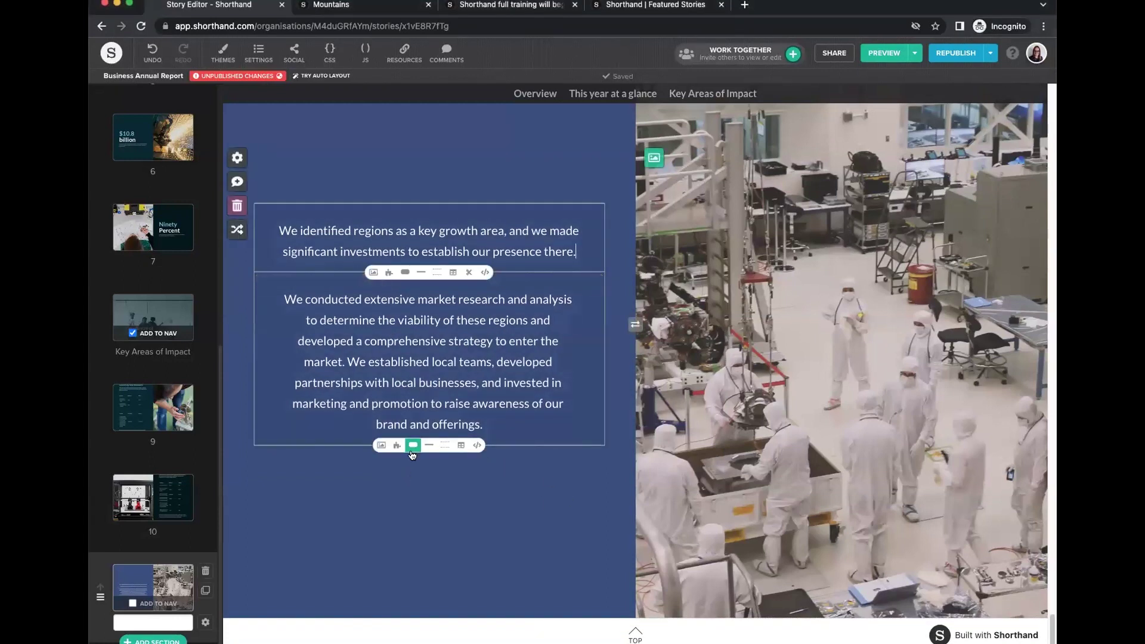
click(461, 446)
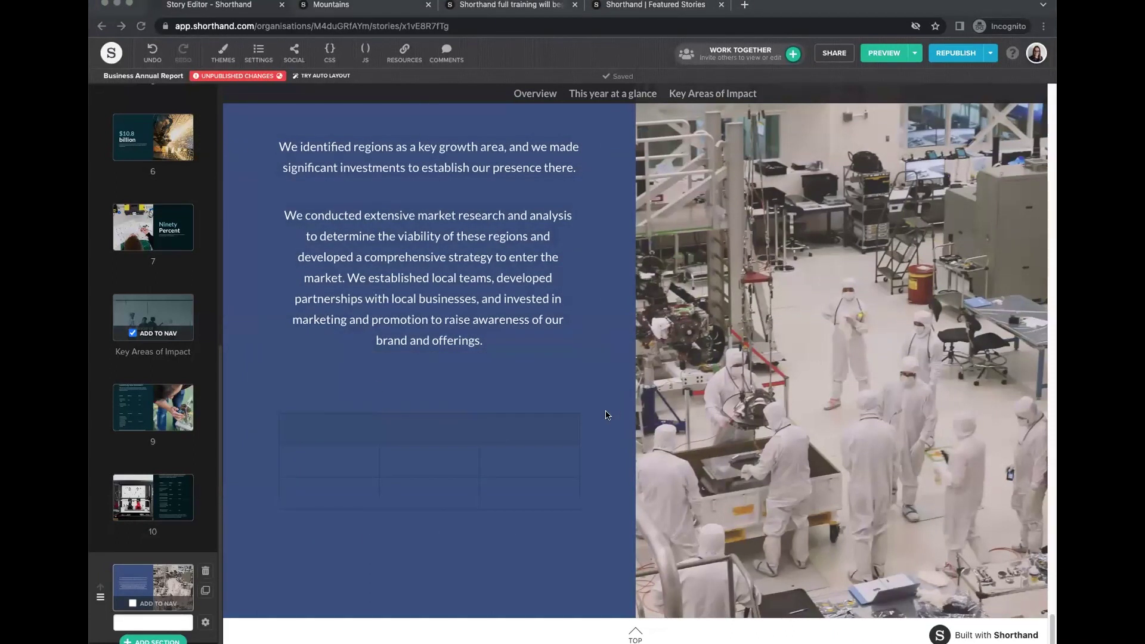
Fill the table header row with Impact, Standard and Result.
click(293, 430)
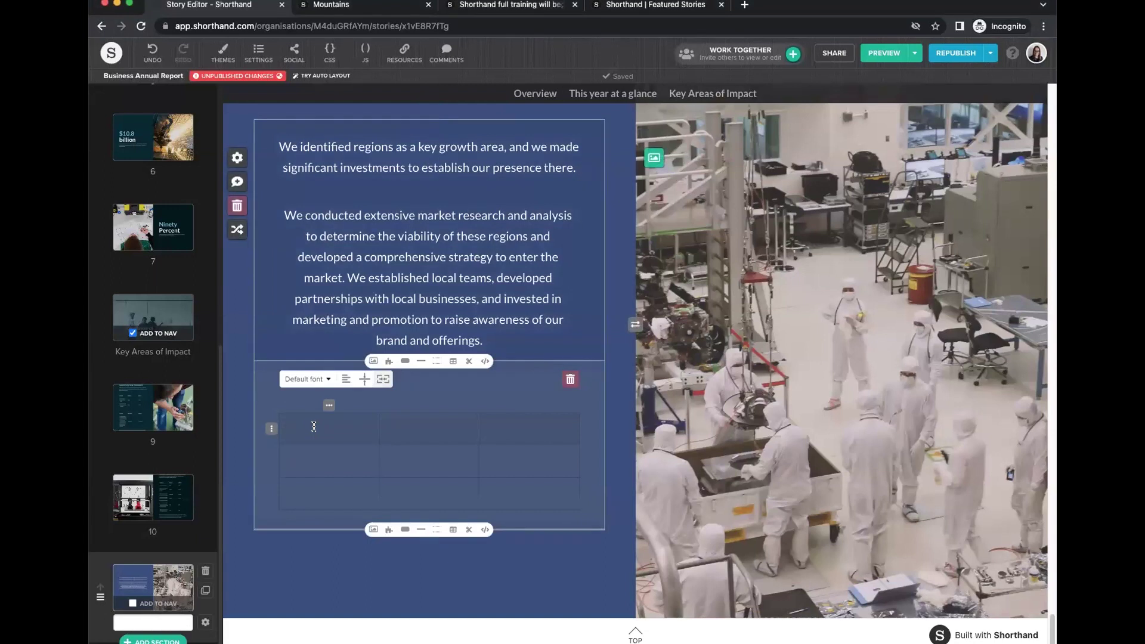
text(Impact)
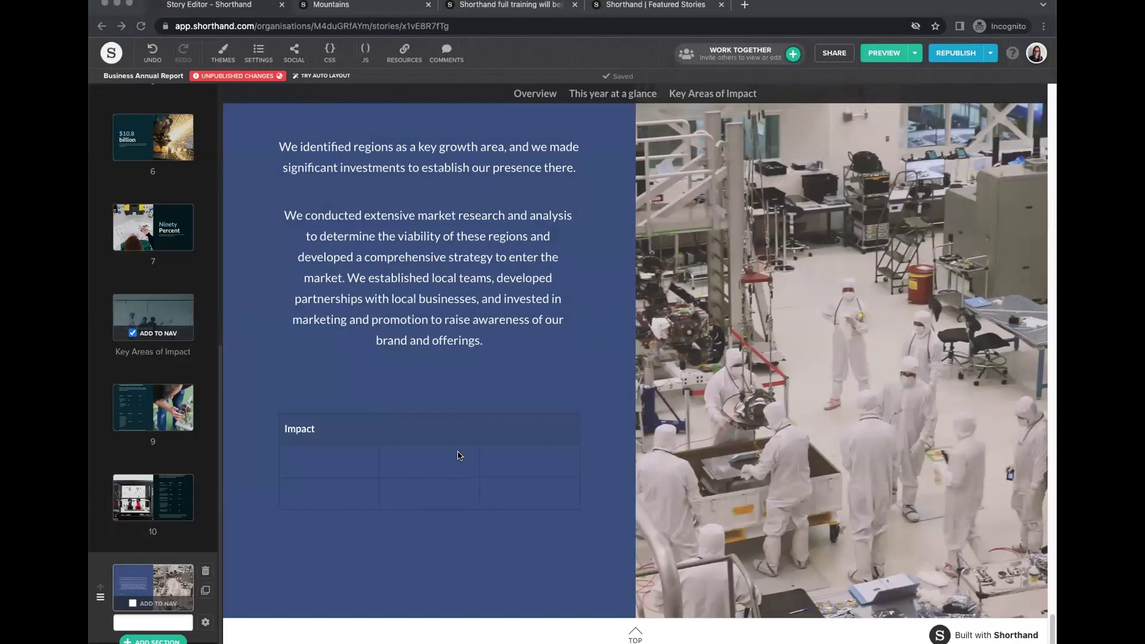
click(425, 427)
text(Standard)
click(515, 429)
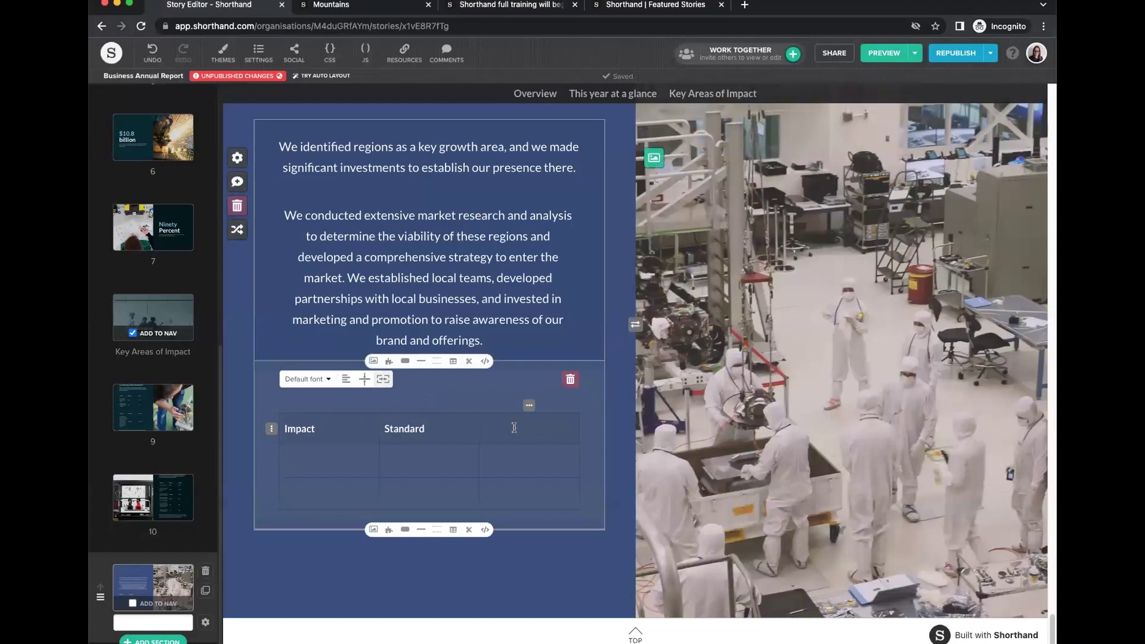
text(Result)
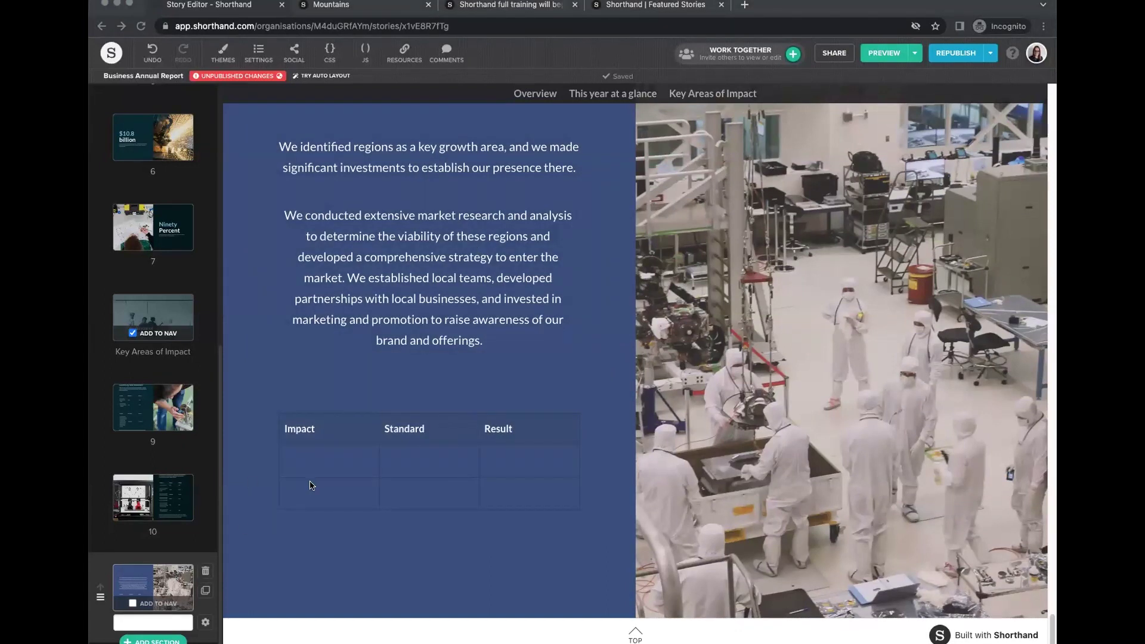
Fill the first row: 'Region score of 3 or more', 23%, 54%.
click(305, 461)
text(Region score of 3 or more)
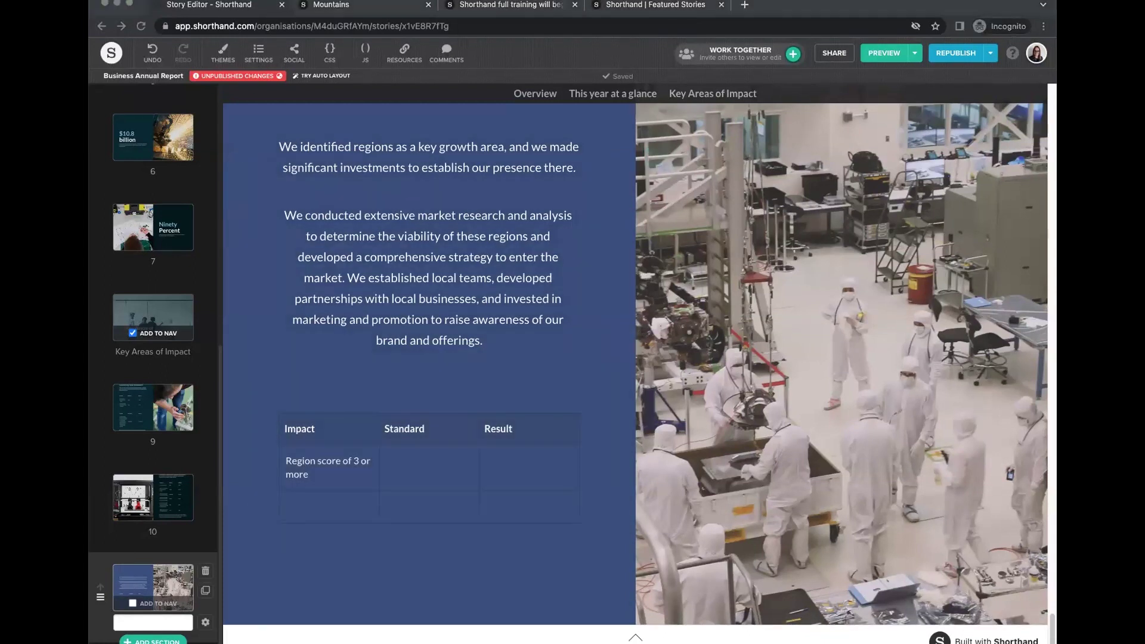
click(426, 469)
text(23%)
click(520, 467)
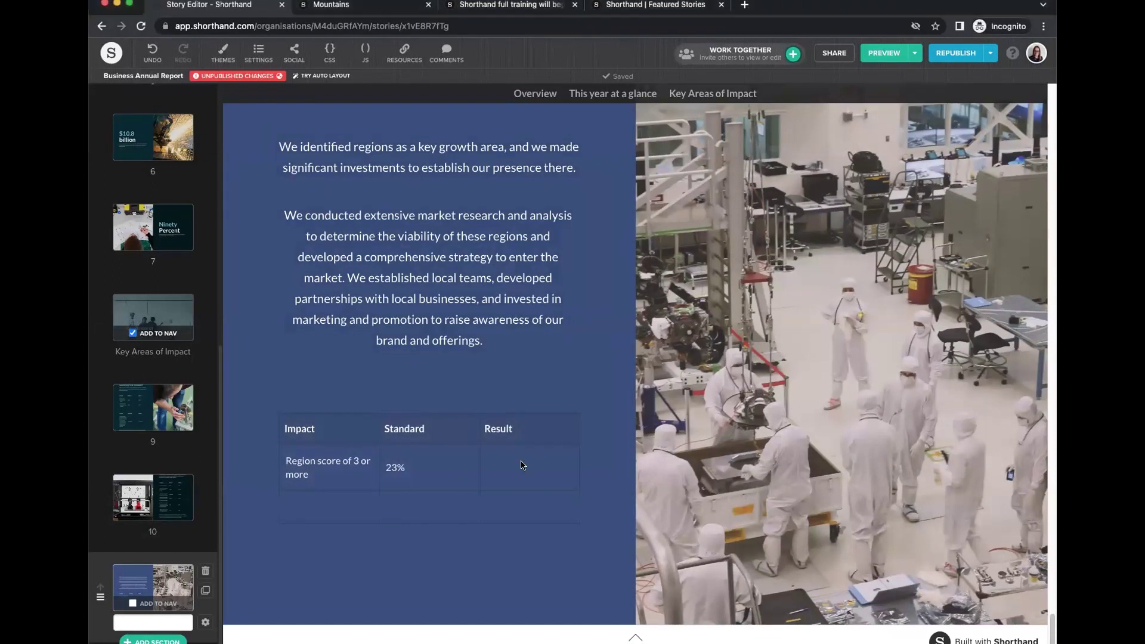
text(54%)
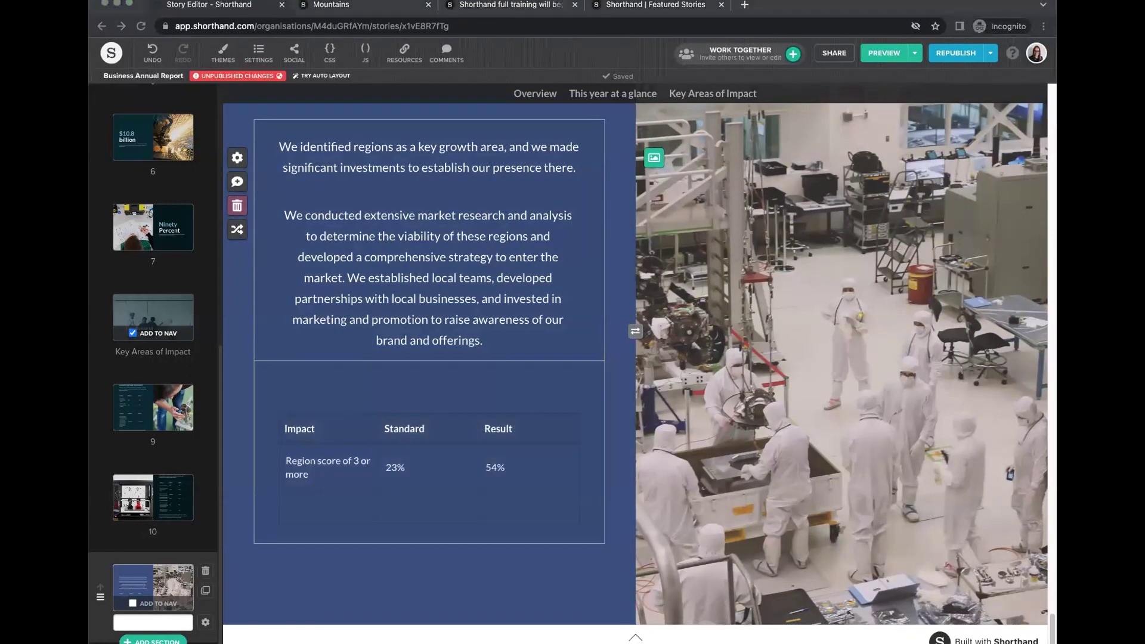
scroll(597, 453, down, 1)
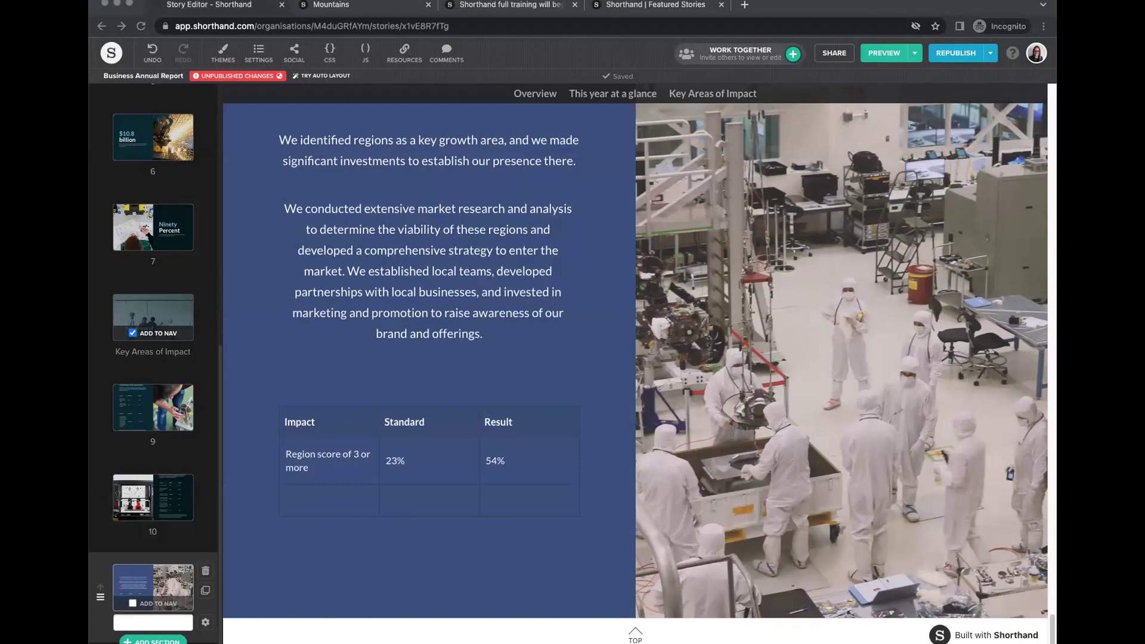
Fill the second row with 'Outlook of 4 or more', 6% Standard and 12% Result.
click(316, 505)
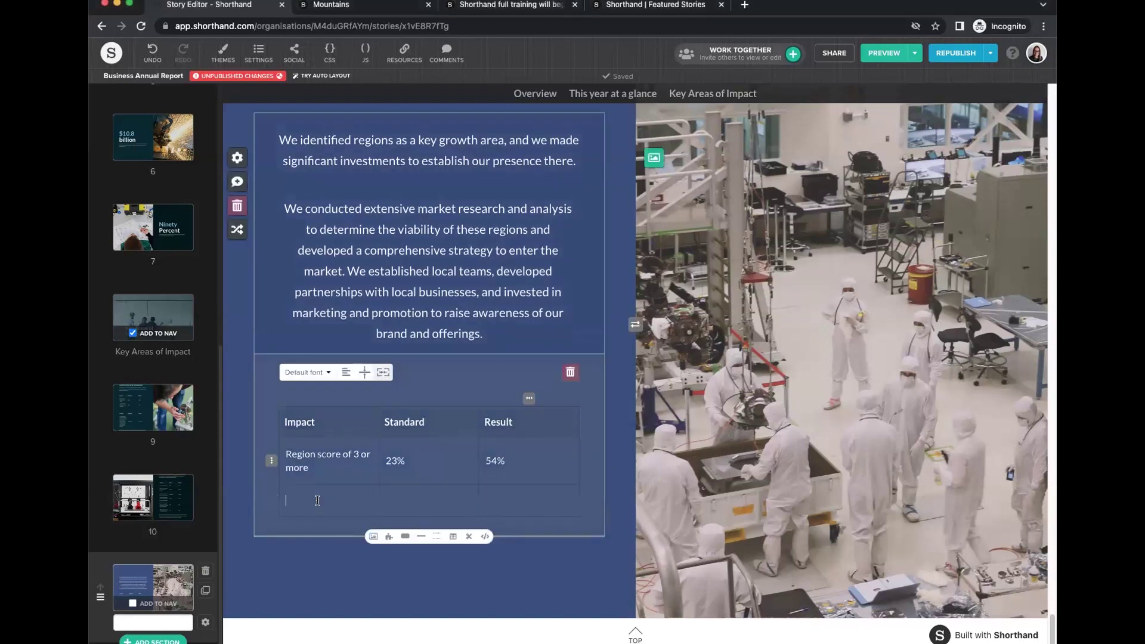
text(Outlook of 4 or more)
key(super+Tab)
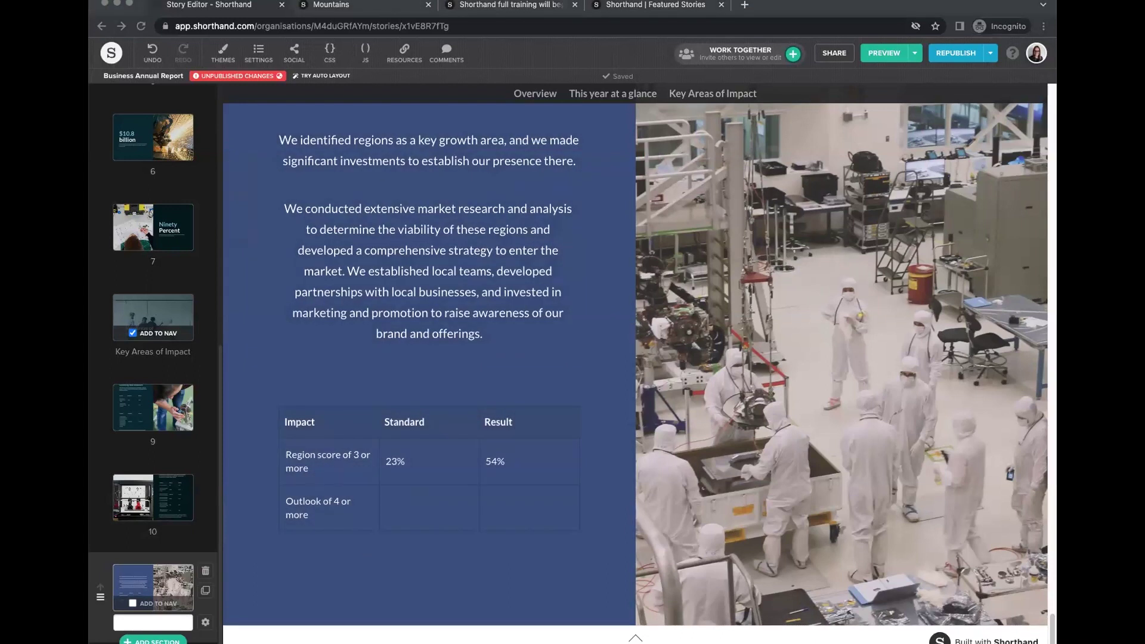
click(396, 504)
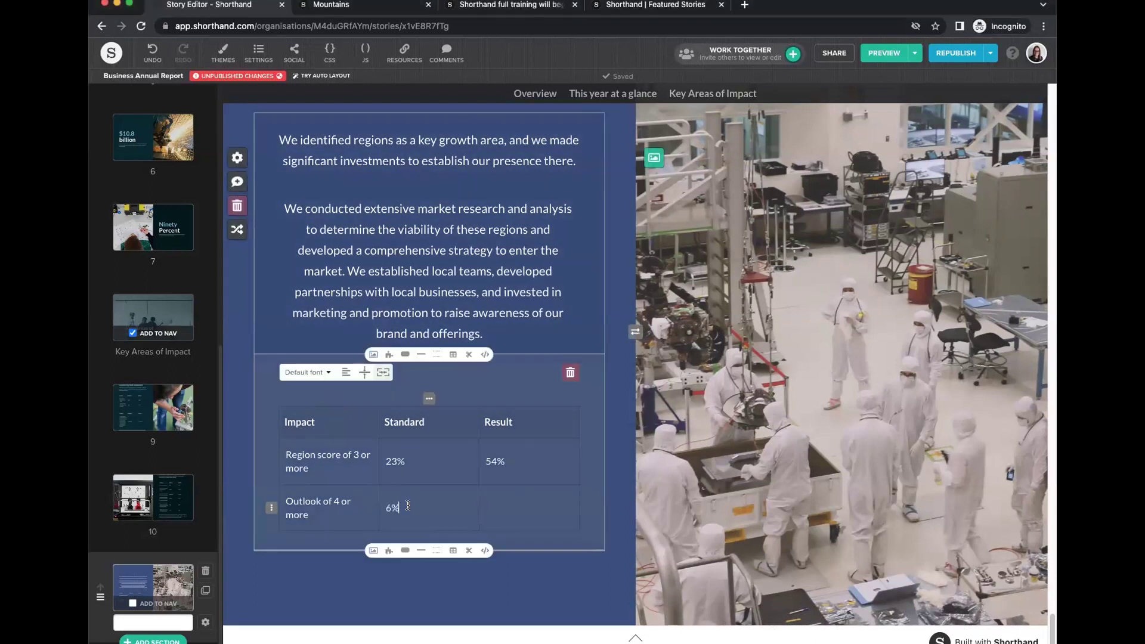
text(6%)
key(super+Tab)
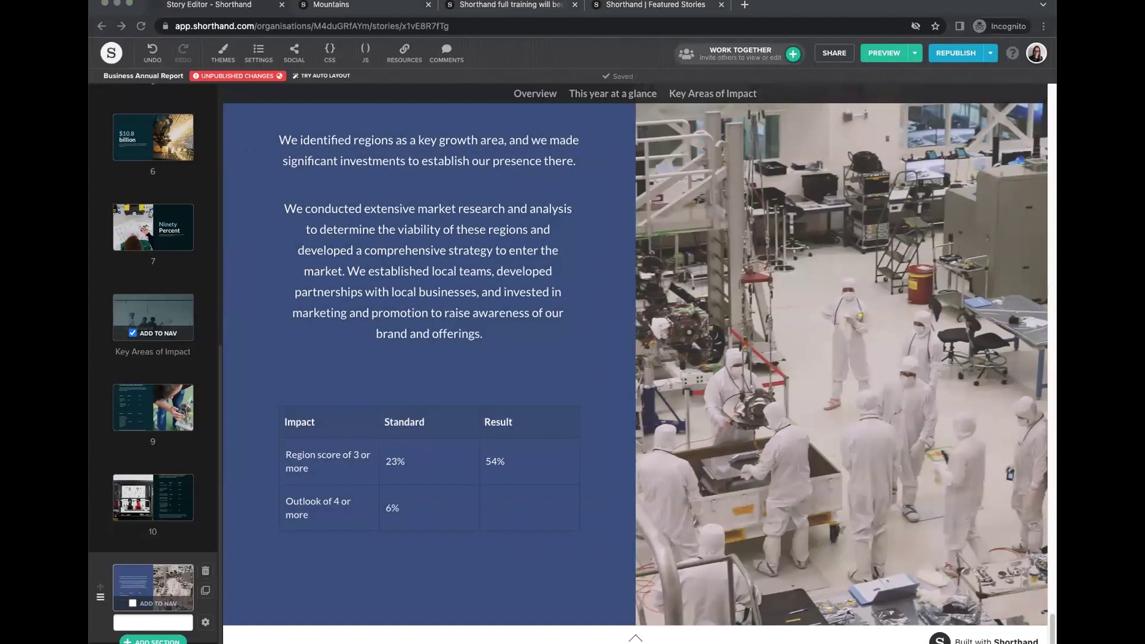
click(549, 499)
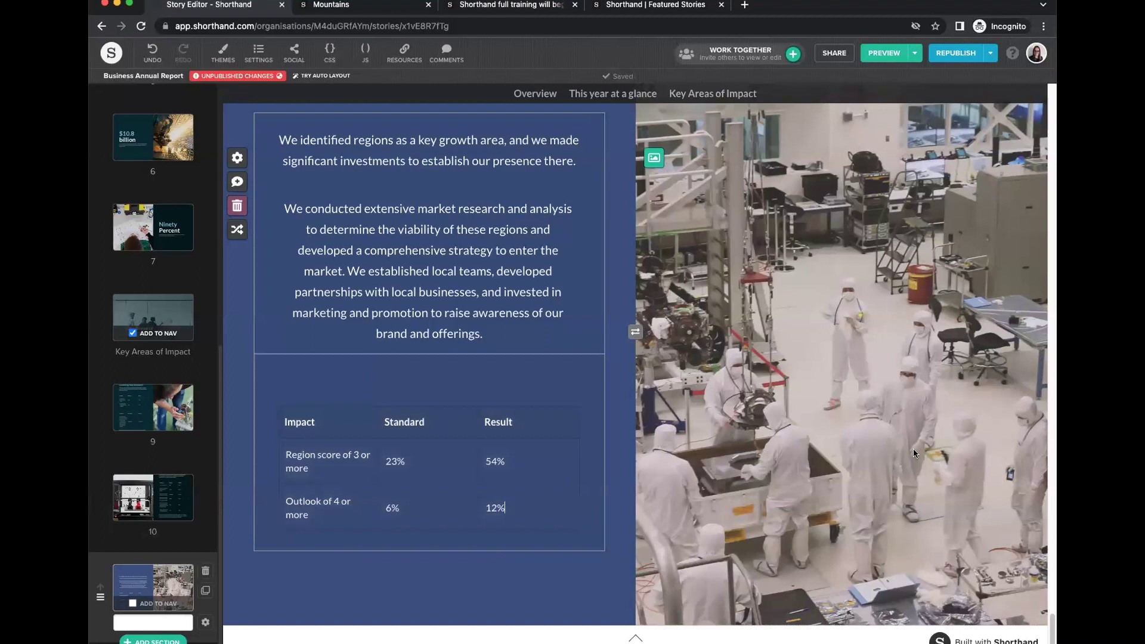
Narrow the Impact and Standard columns, keeping the Result column.
drag(378, 419, 371, 418)
drag(470, 419, 457, 419)
click(520, 399)
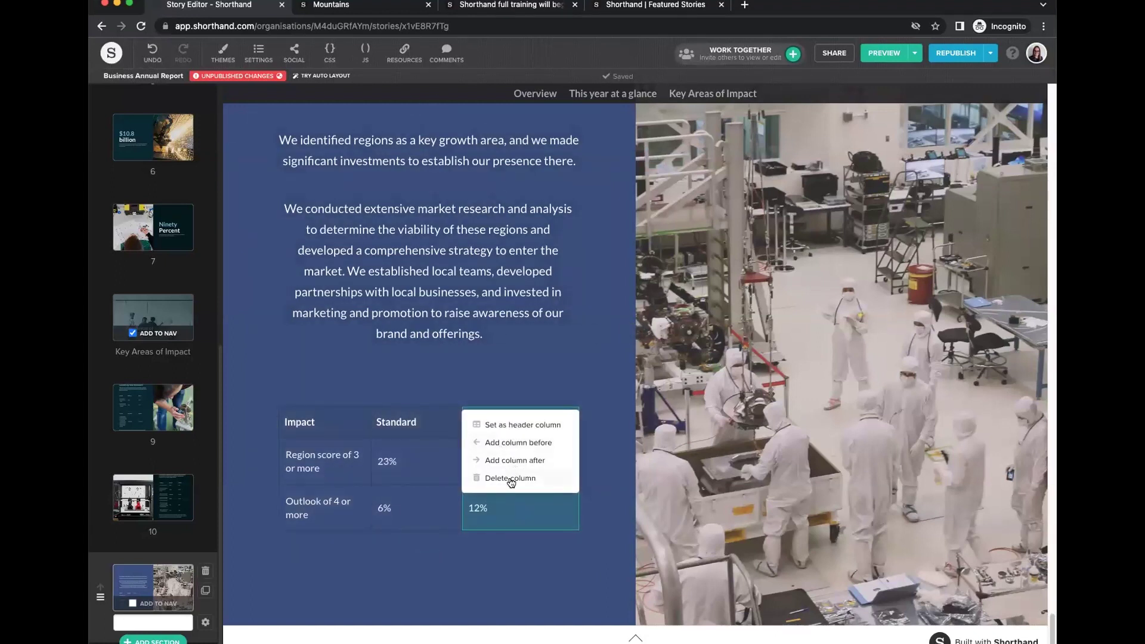
click(535, 381)
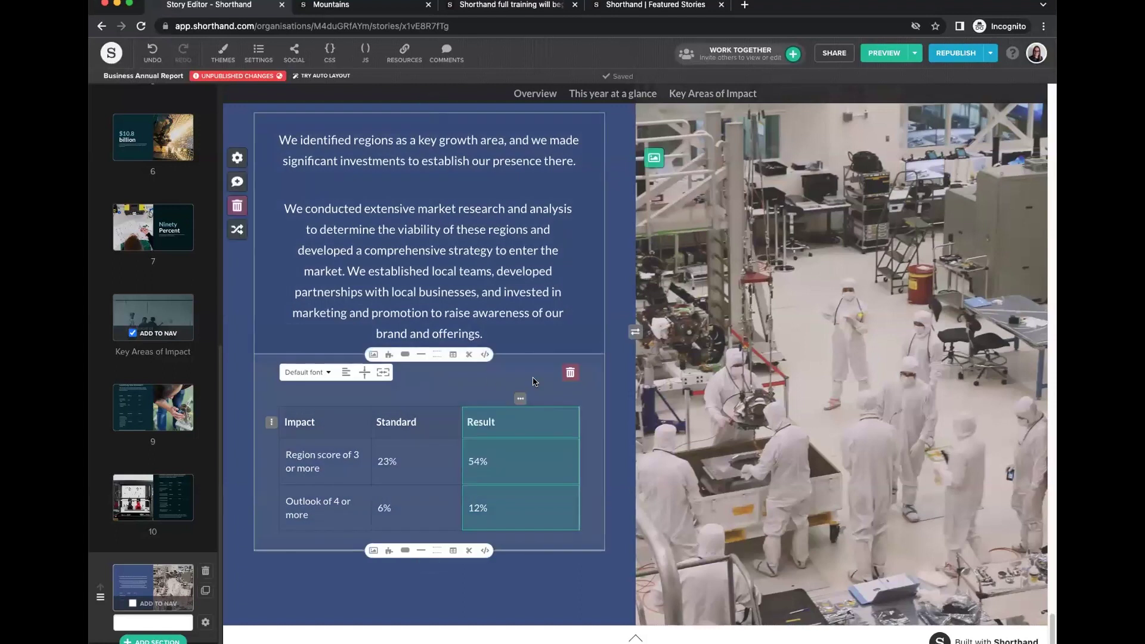
Change the table section's background colour to the dark teal story colour.
click(619, 436)
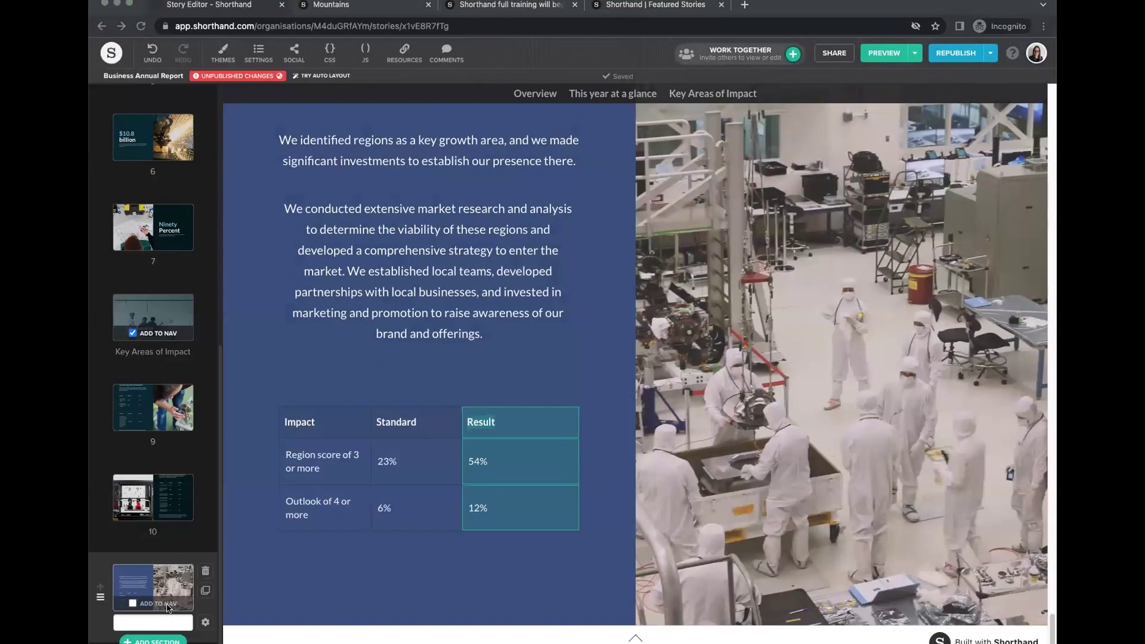
click(205, 623)
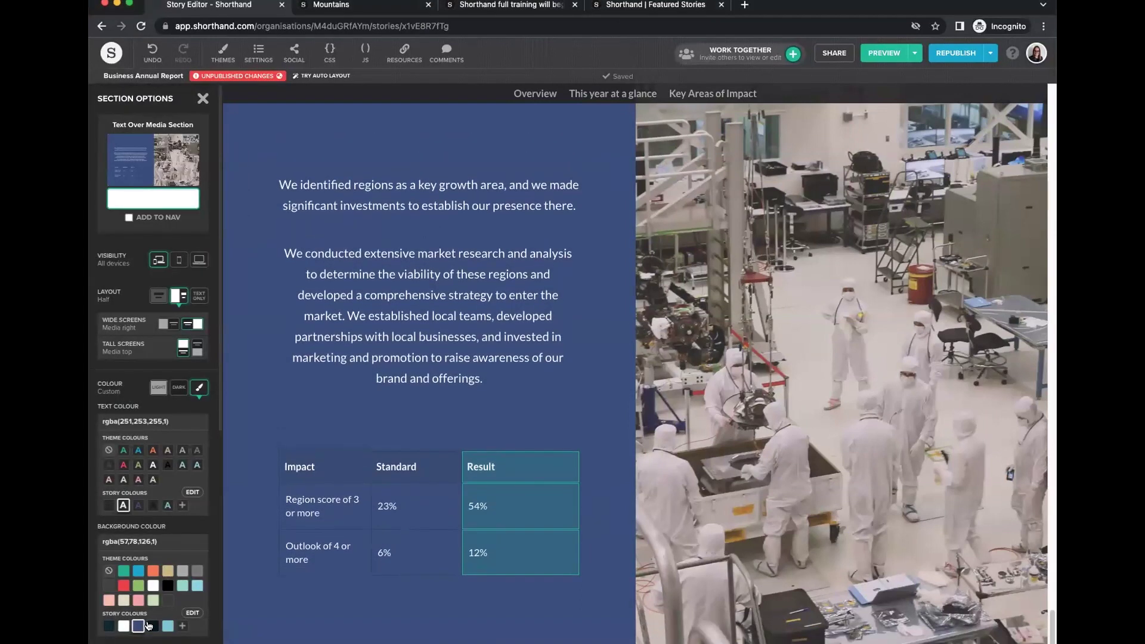
click(152, 626)
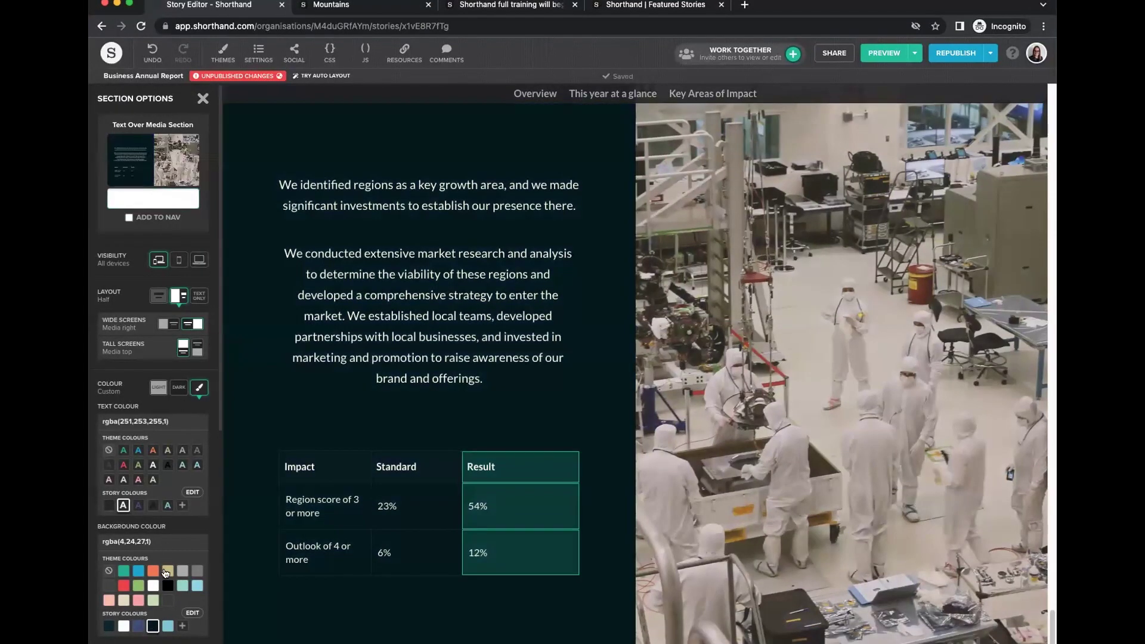
click(109, 625)
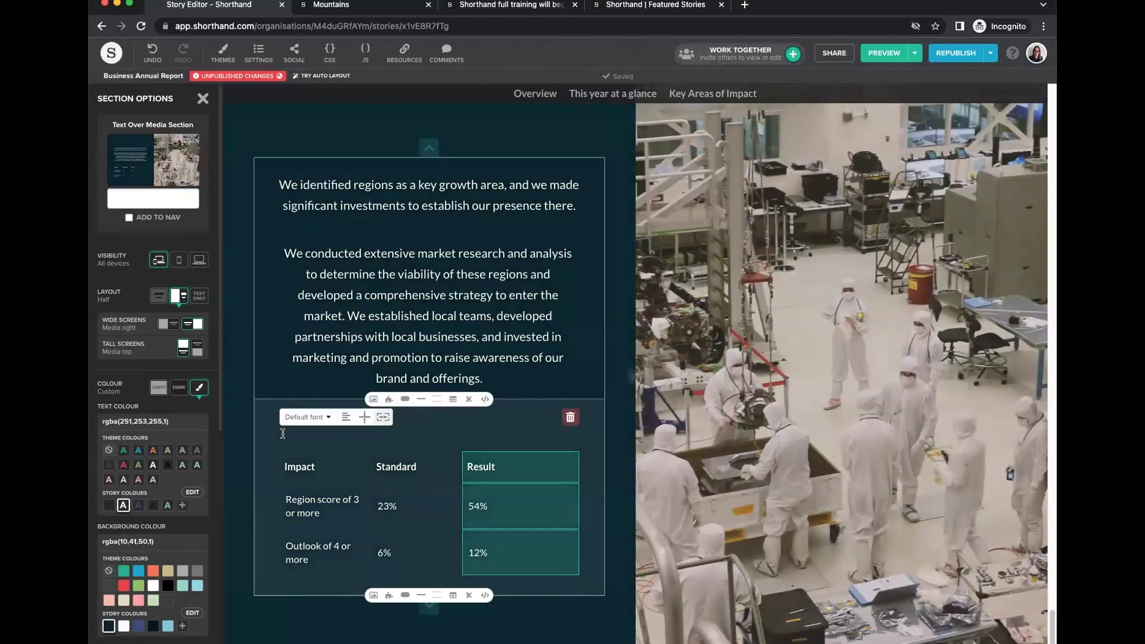
click(203, 98)
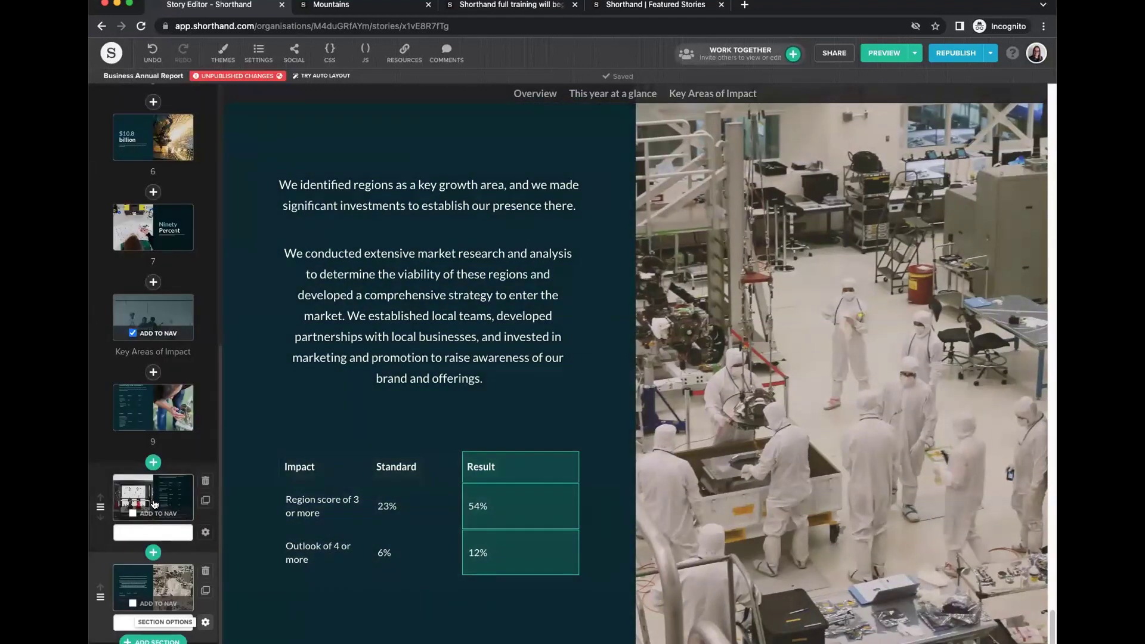
Visit the Ninety Percent section, select 'Ninety' in its heading, then return to the table section.
click(153, 227)
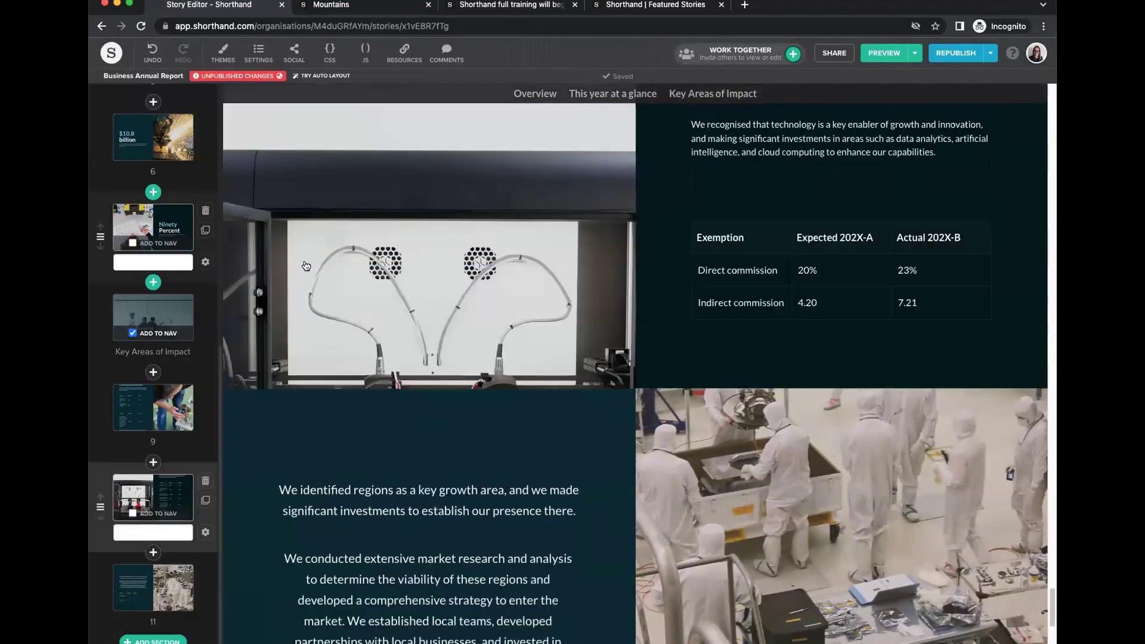
drag(695, 304, 917, 310)
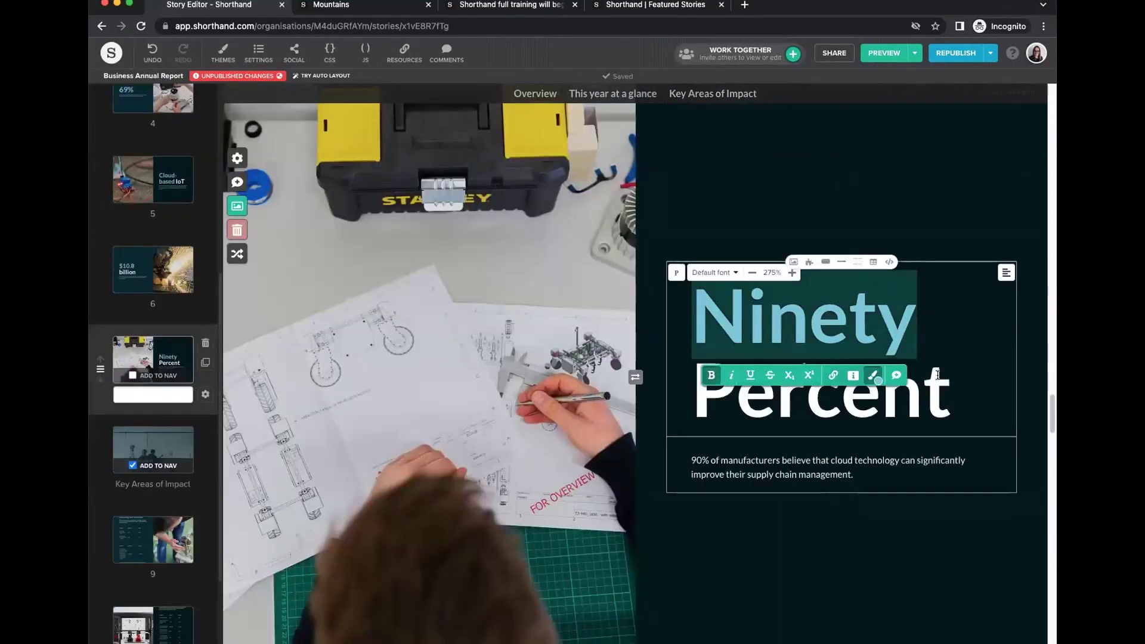
scroll(179, 593, down, 3)
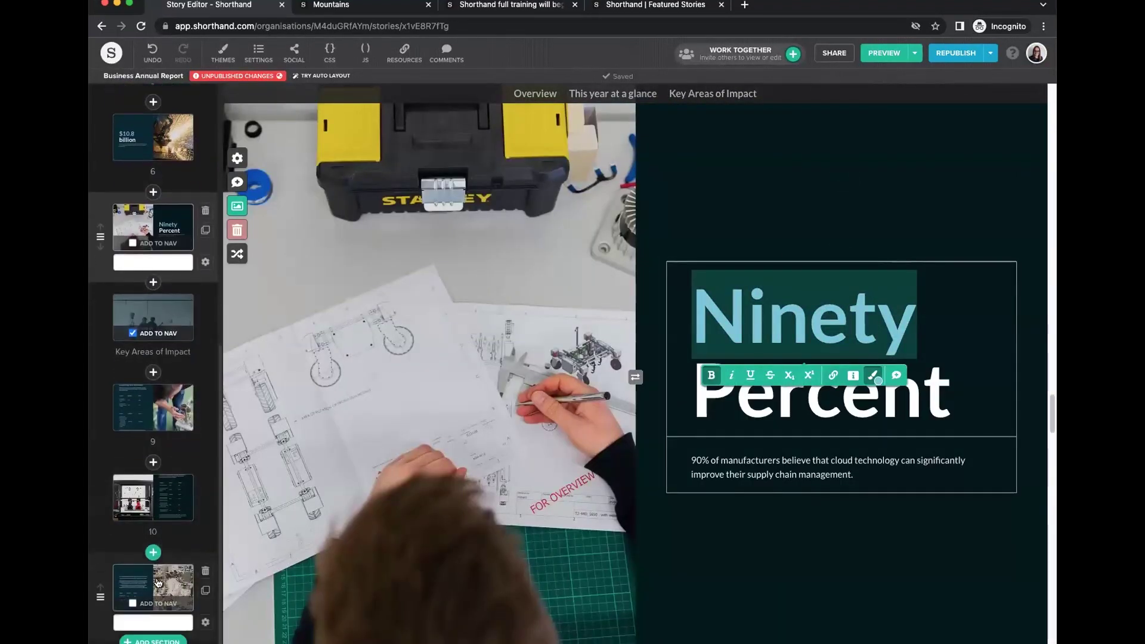
click(158, 583)
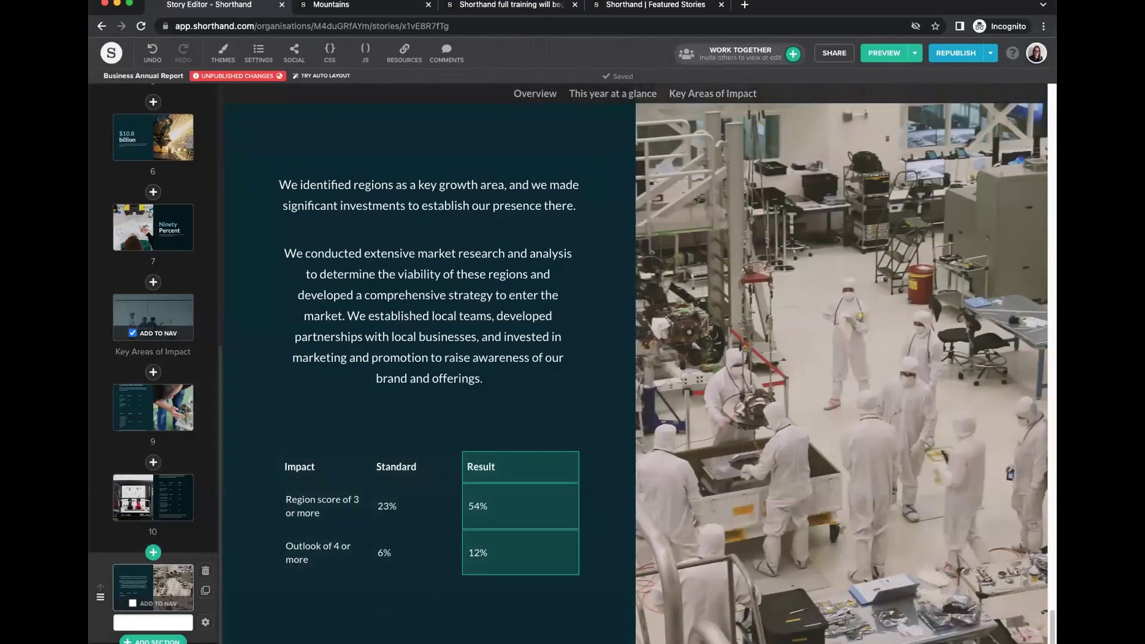
Add a Text Over Media section at the end of the story.
click(152, 553)
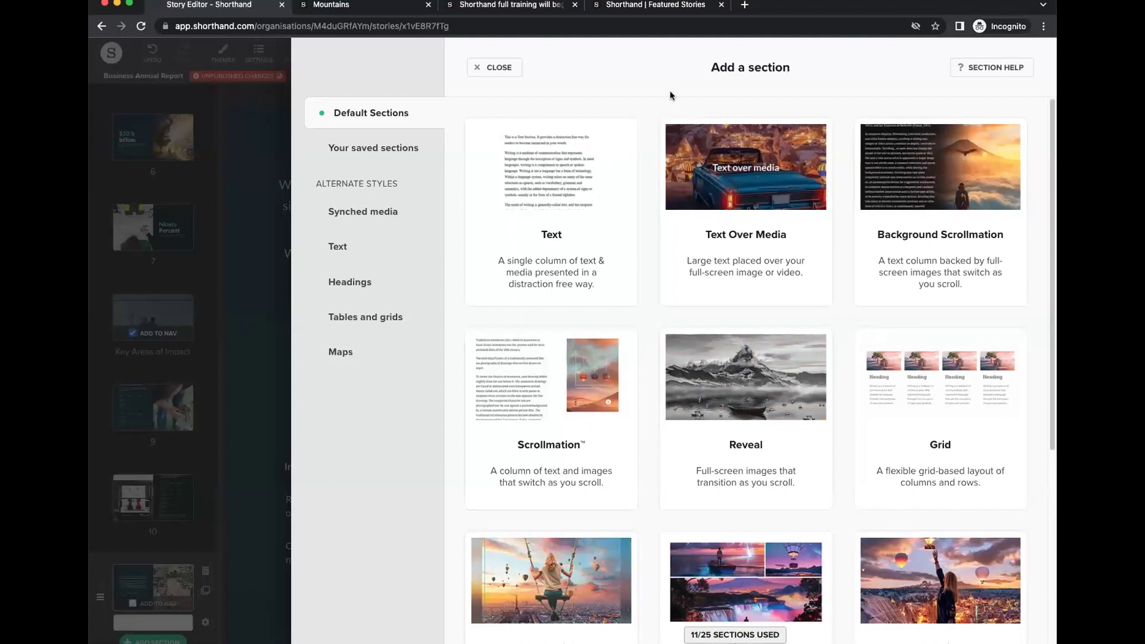
click(481, 68)
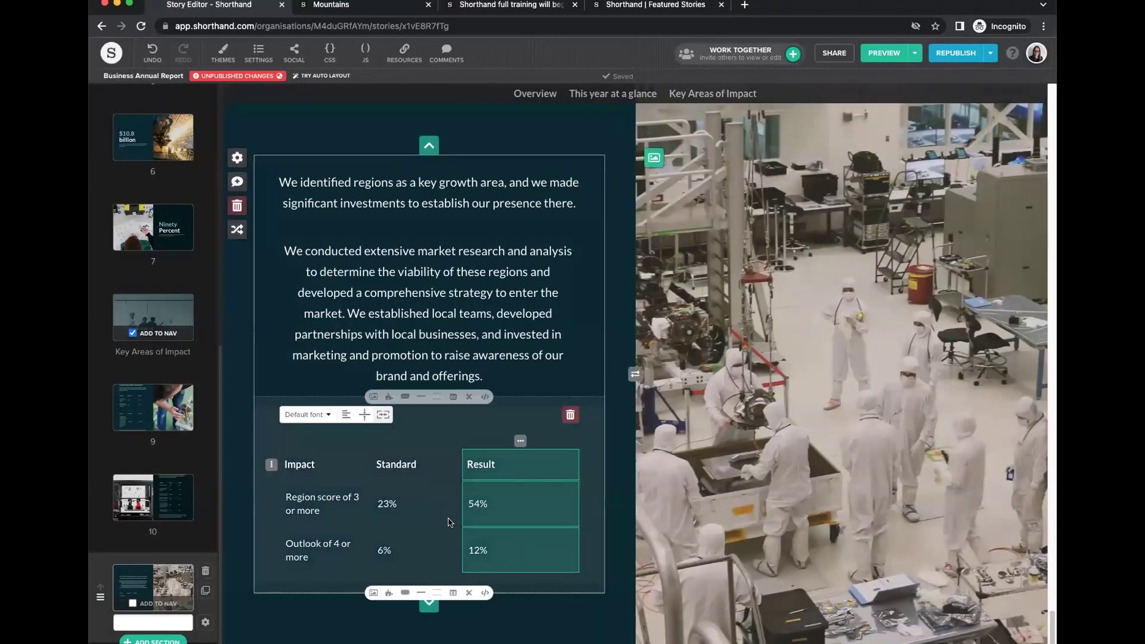
click(142, 641)
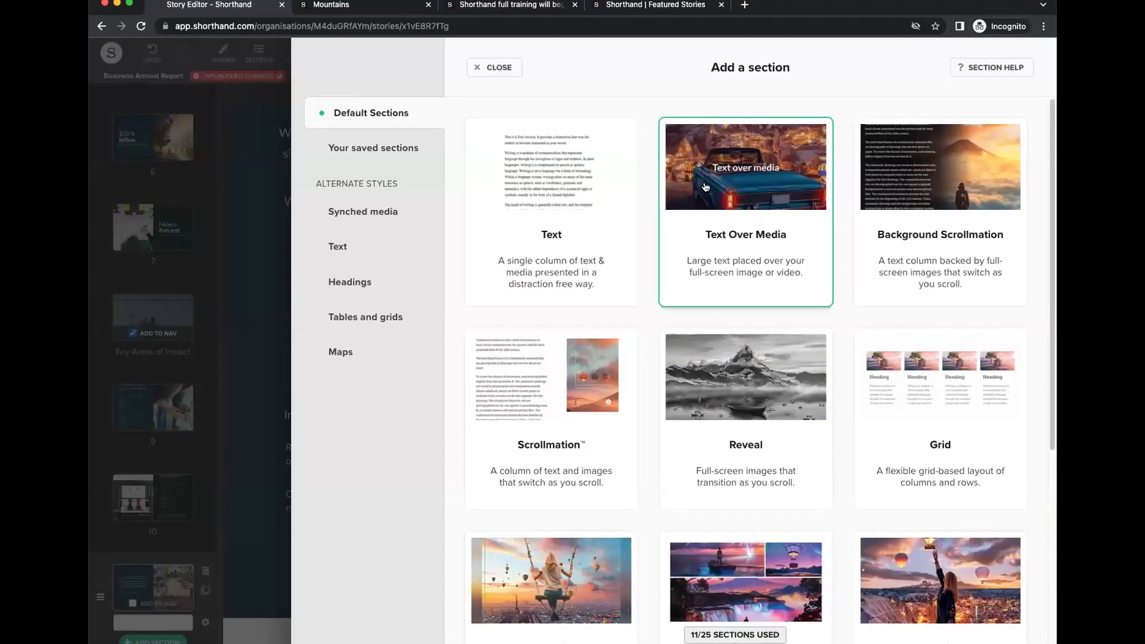
click(722, 225)
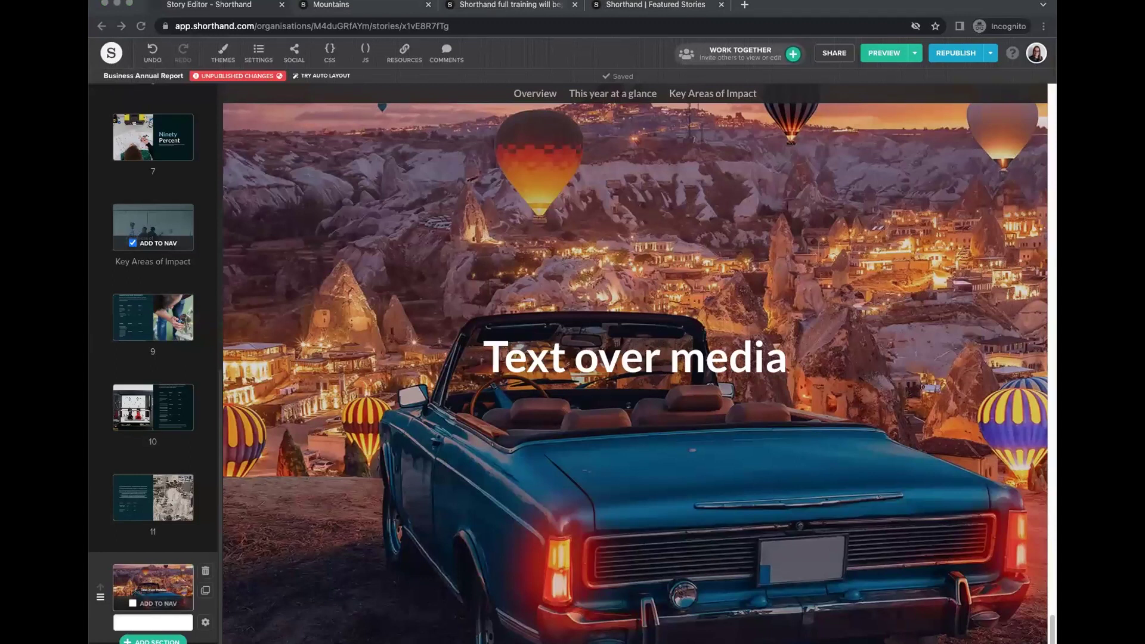
Set the engineer-at-laptop lab photo as the new section's wide-screen background and save.
click(236, 206)
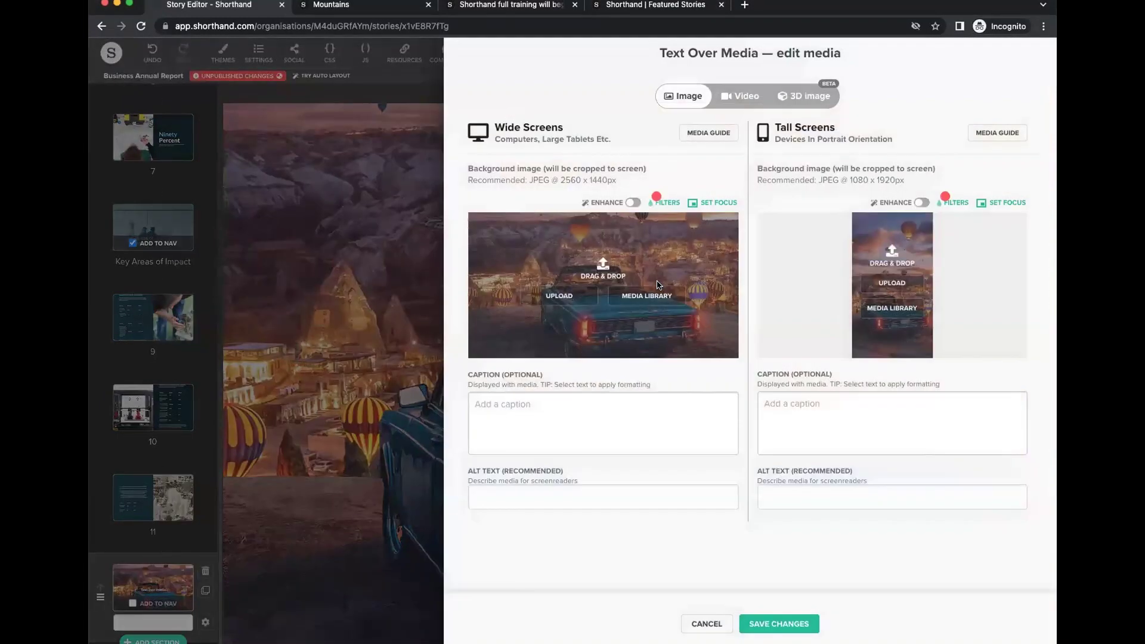
drag(603, 280, 585, 271)
click(814, 622)
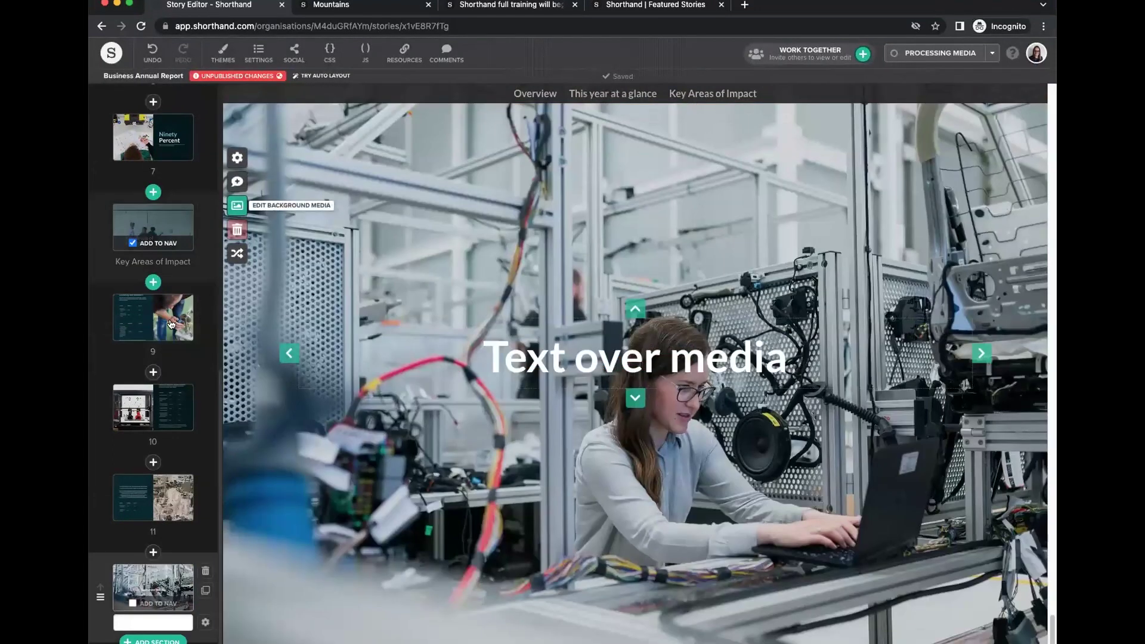
scroll(164, 257, up, 2)
click(164, 252)
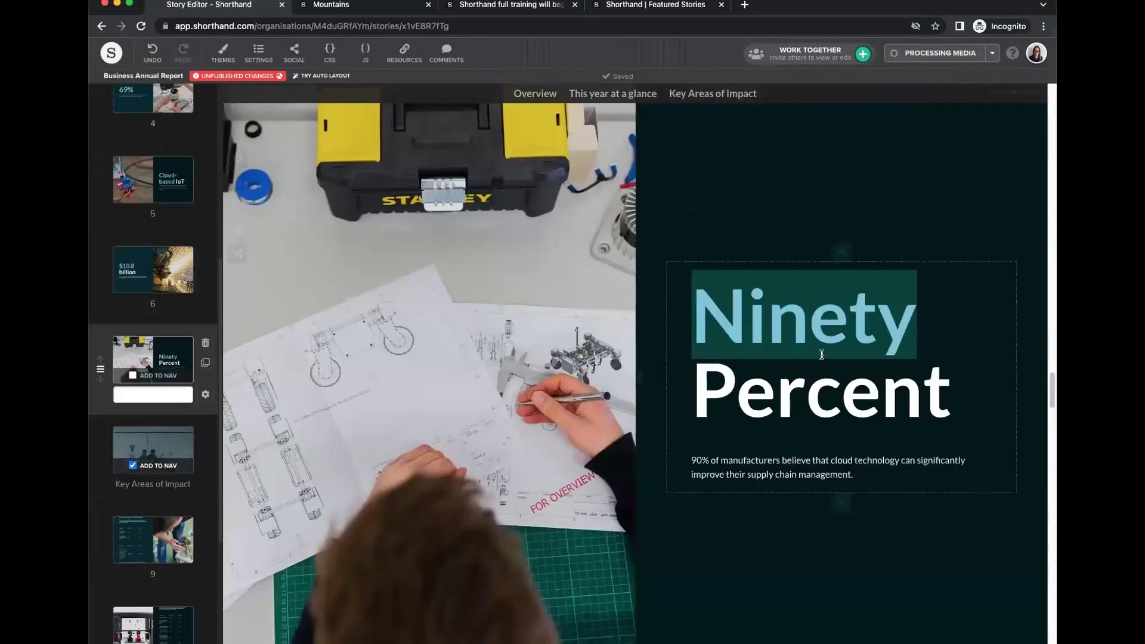
Duplicate the $10.8 billion section, delete the copy, and jump to the final Text over media section.
click(778, 357)
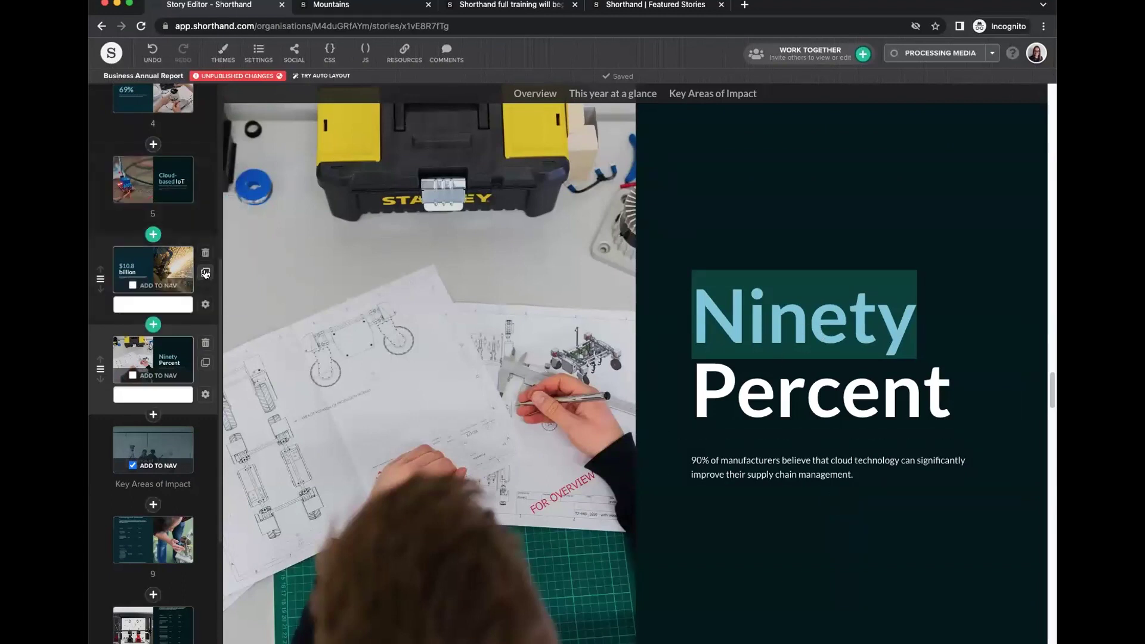
click(206, 272)
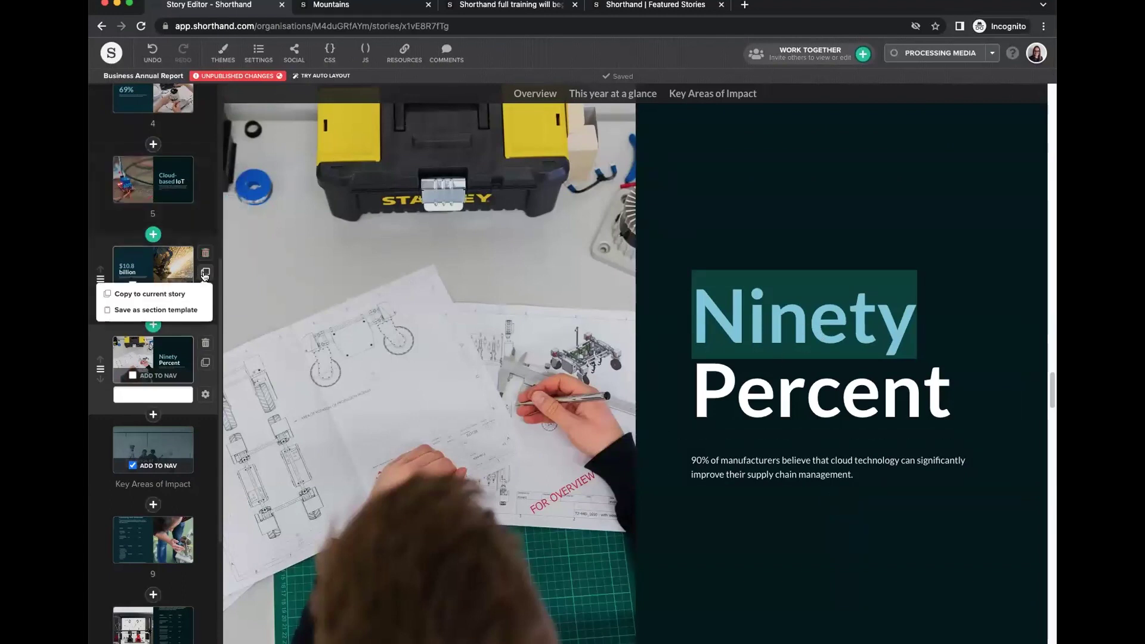
click(162, 296)
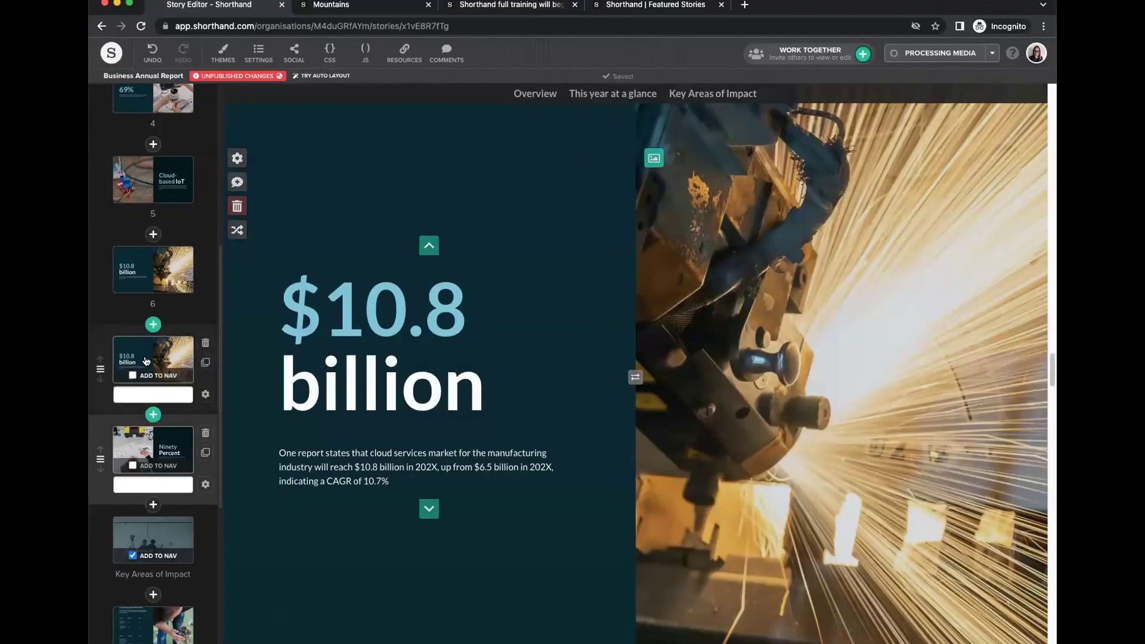
click(205, 343)
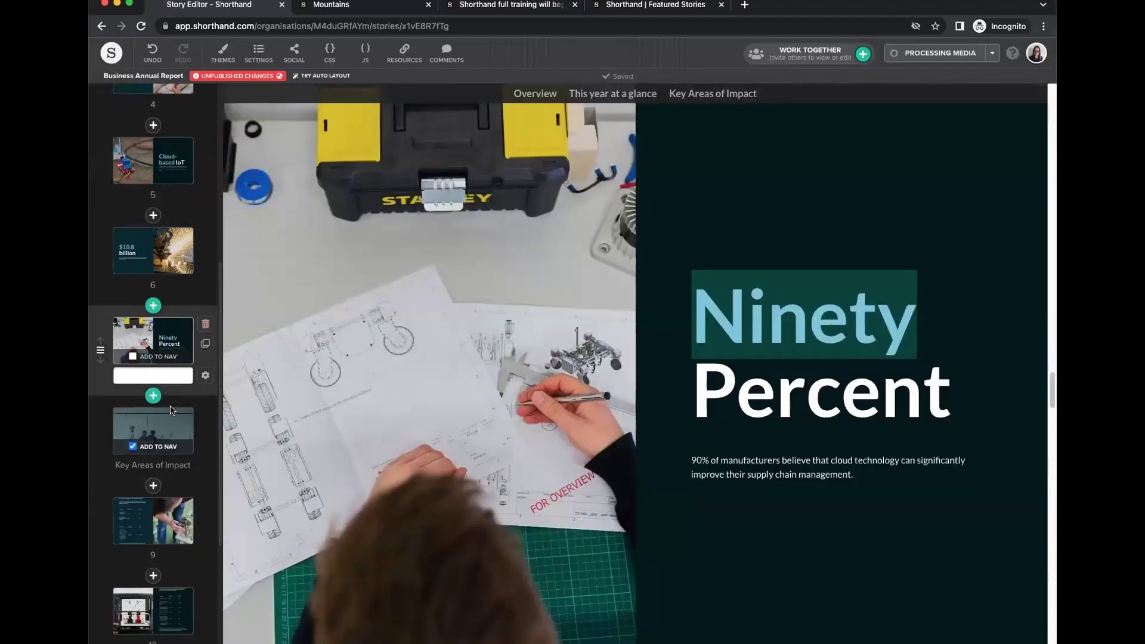
scroll(153, 418, down, 5)
click(149, 590)
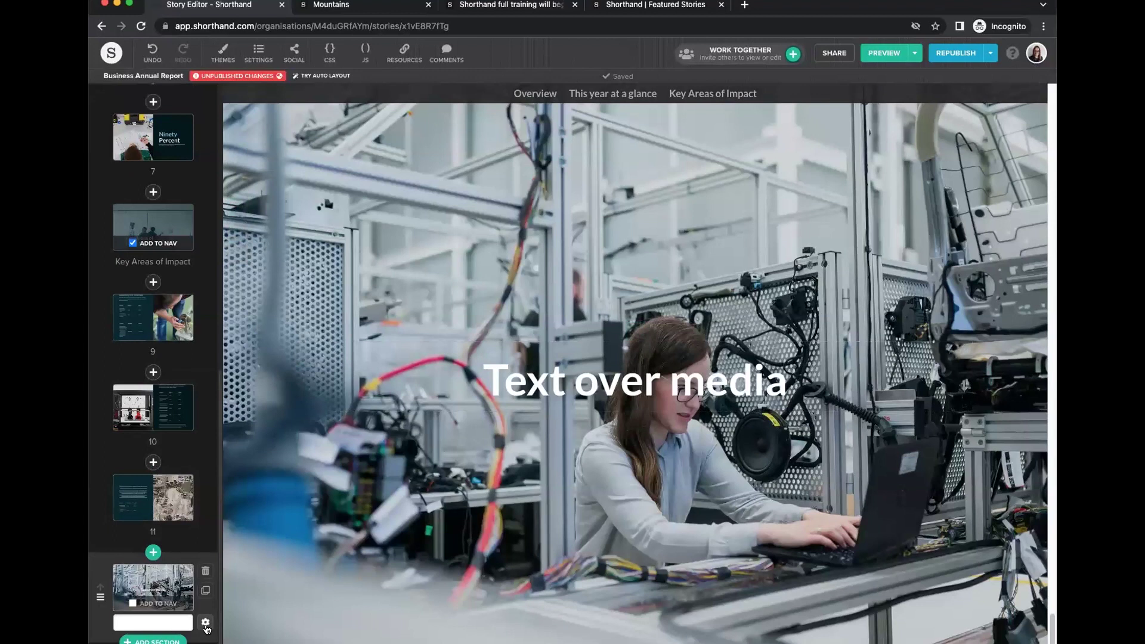
Try the Half layout on the final section, then return it to Full.
click(205, 622)
click(178, 295)
click(203, 99)
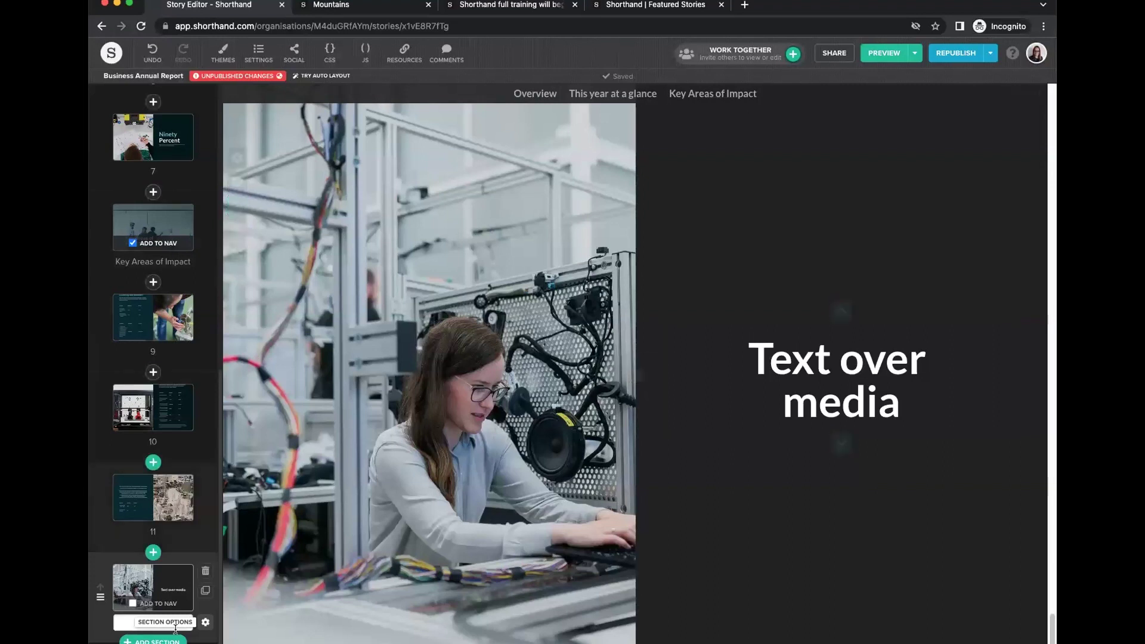
click(205, 590)
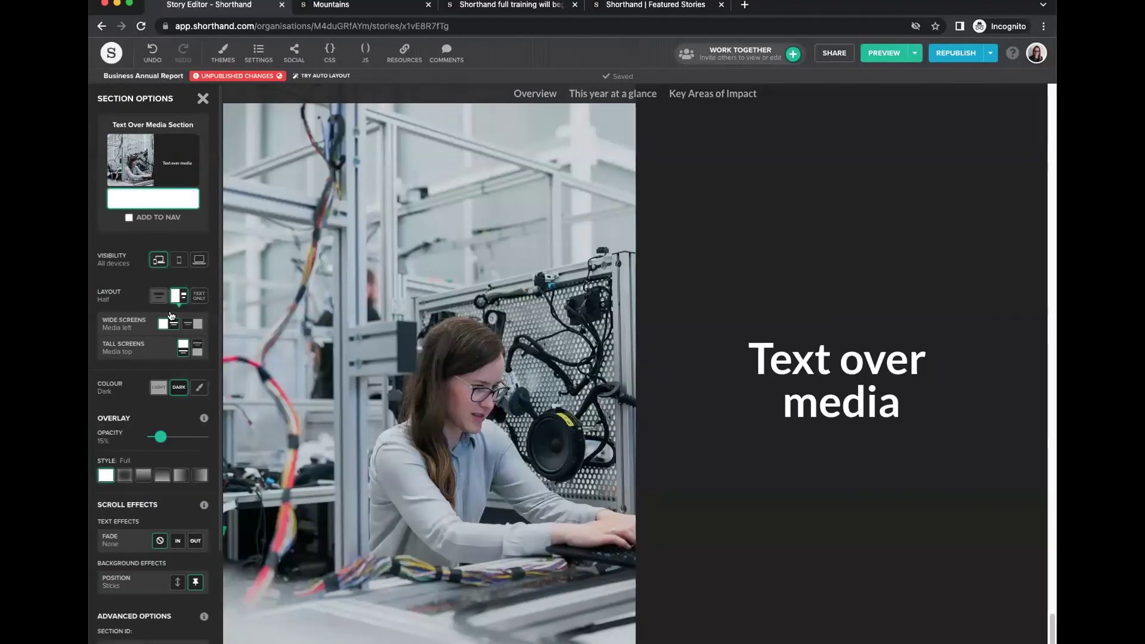
click(159, 296)
click(202, 98)
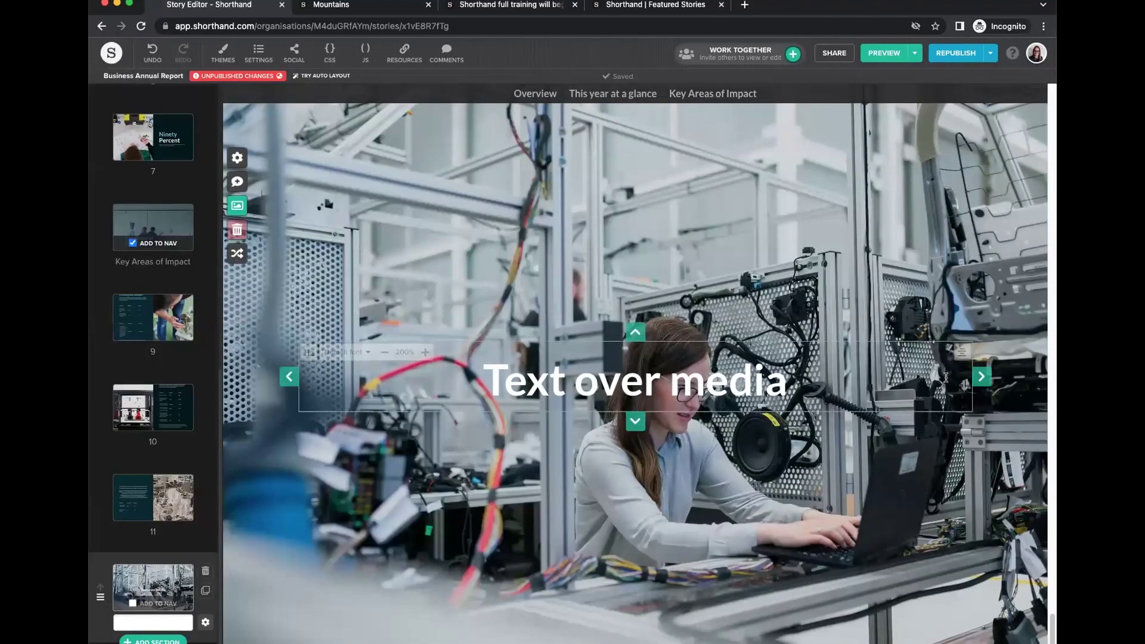
Move the heading block left, raise the image overlay from 15% to 45%, and adjust text block colour.
click(289, 377)
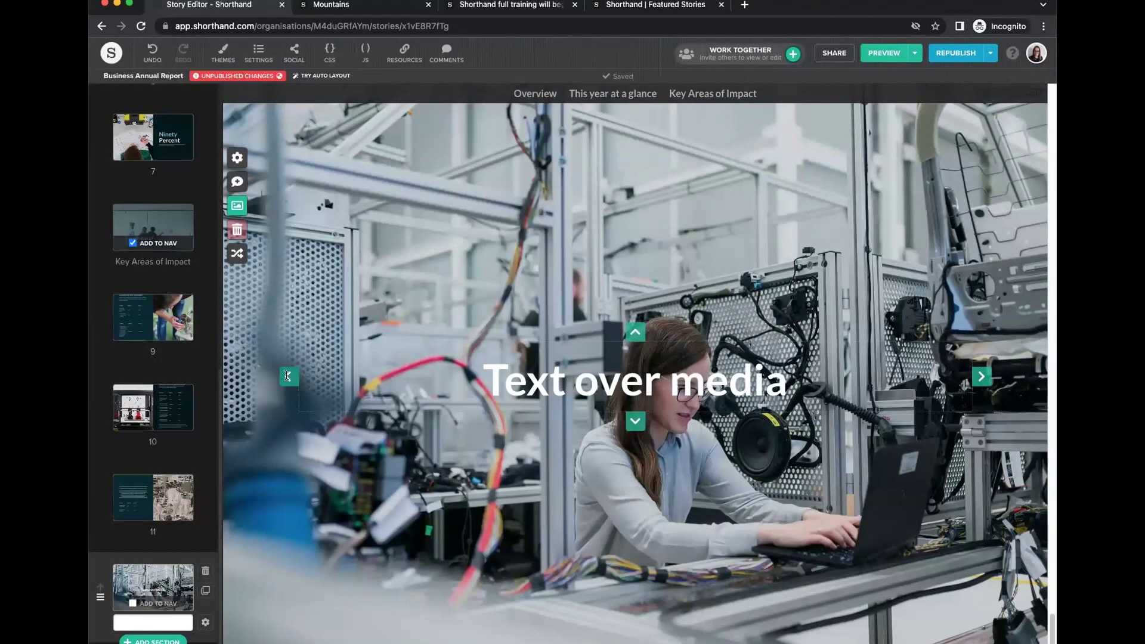
click(205, 622)
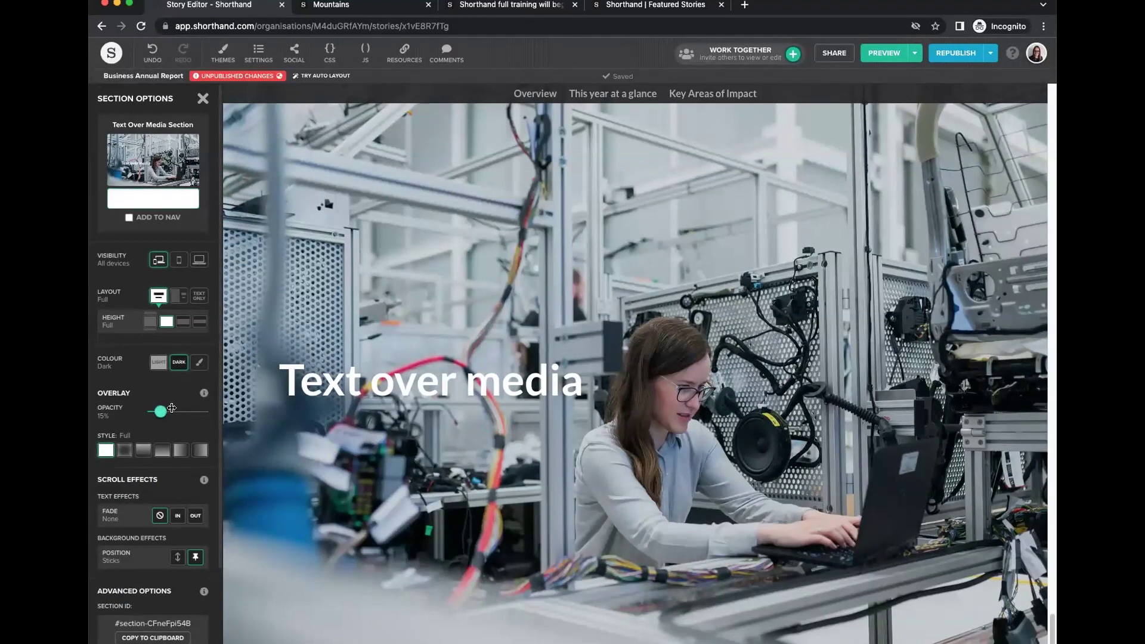
drag(172, 407, 175, 412)
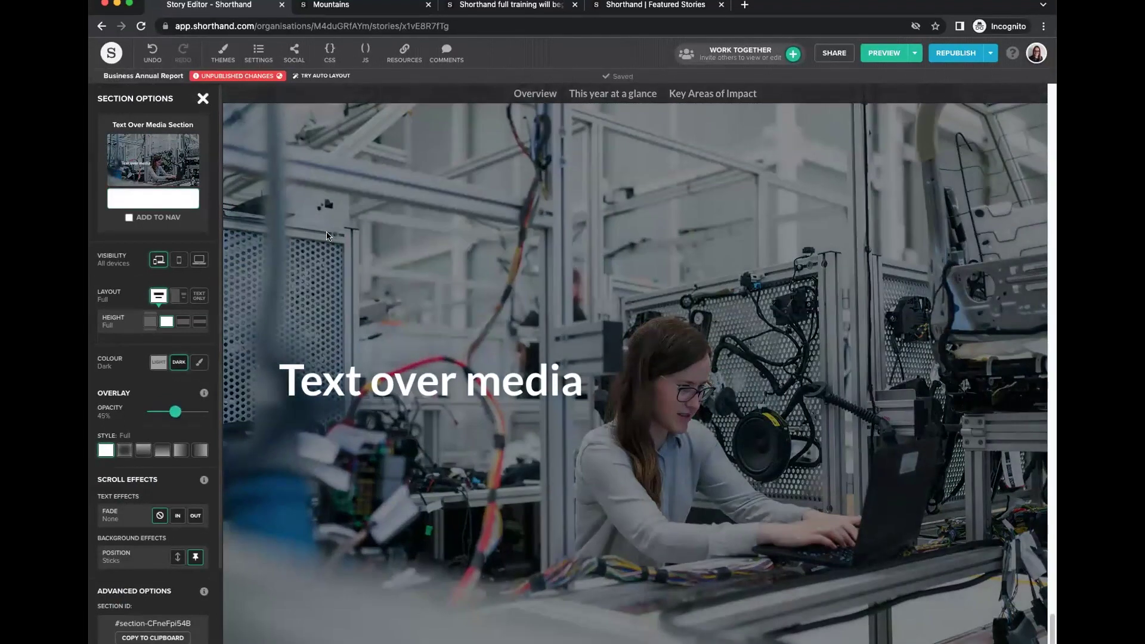
click(203, 99)
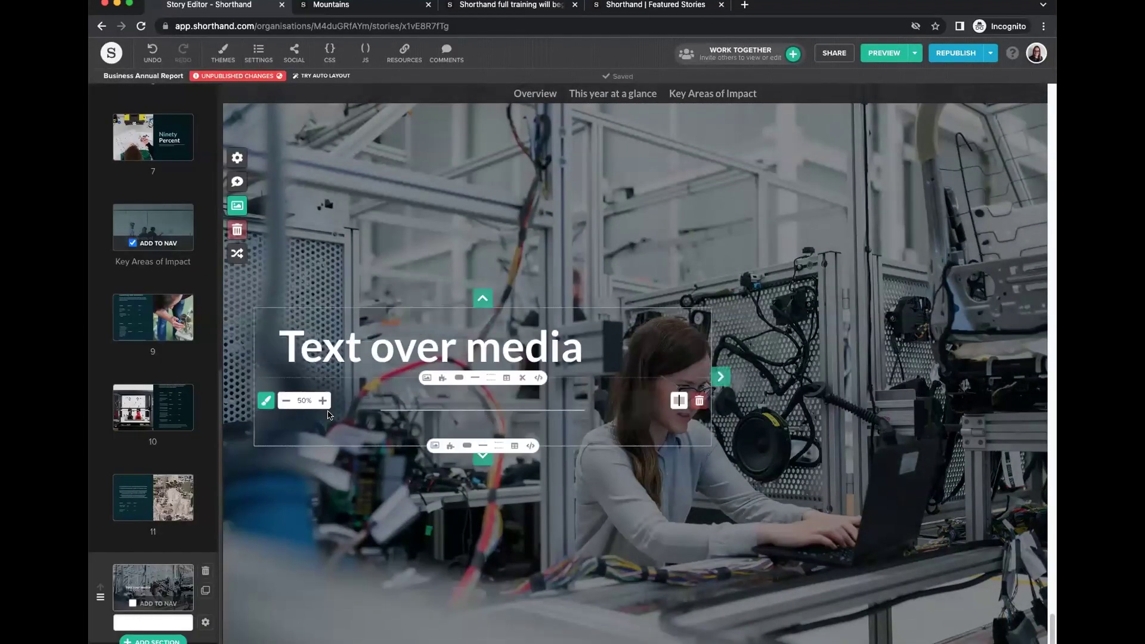
click(266, 404)
click(295, 374)
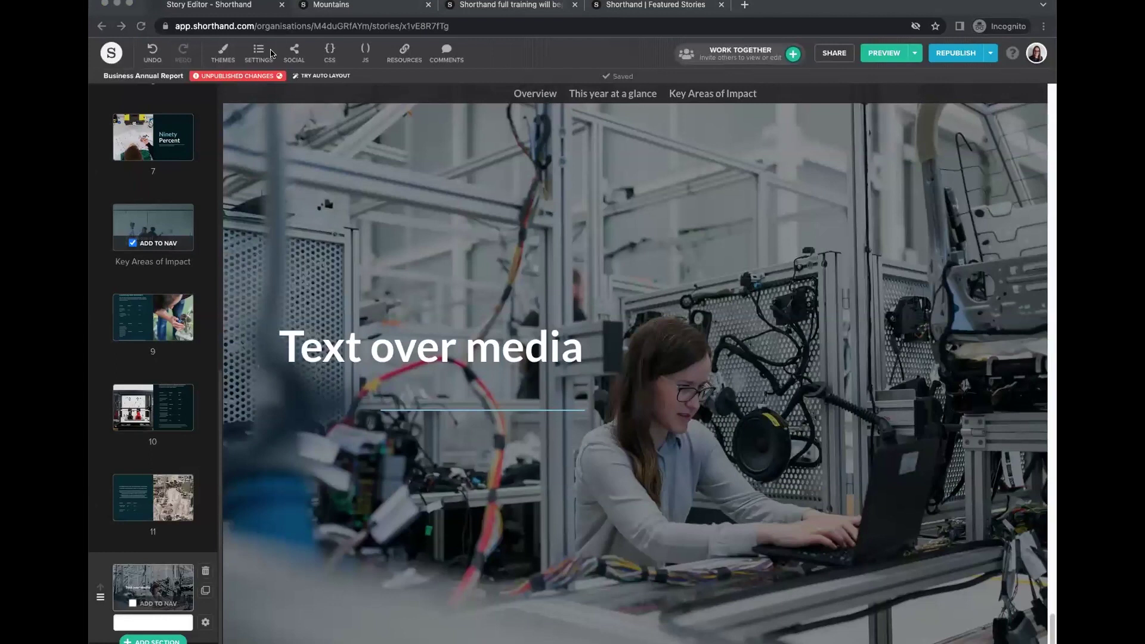
Retitle the final section 'Looking Ahead', list it in the navigation as 'Looking Ahead', and show new section types.
drag(583, 351, 280, 346)
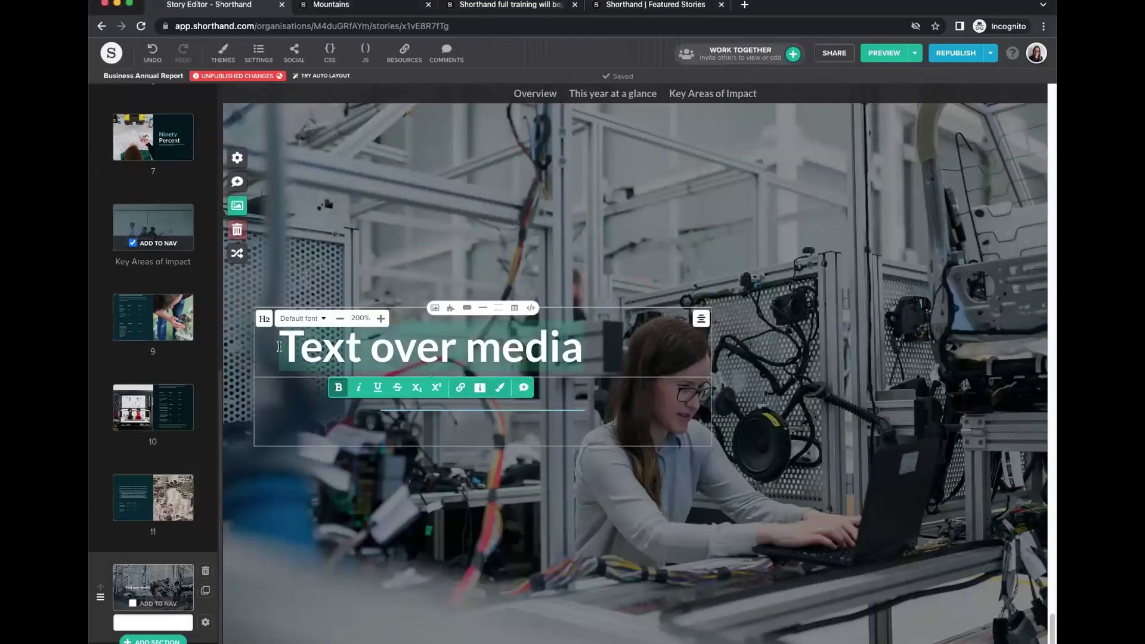
key(super+v)
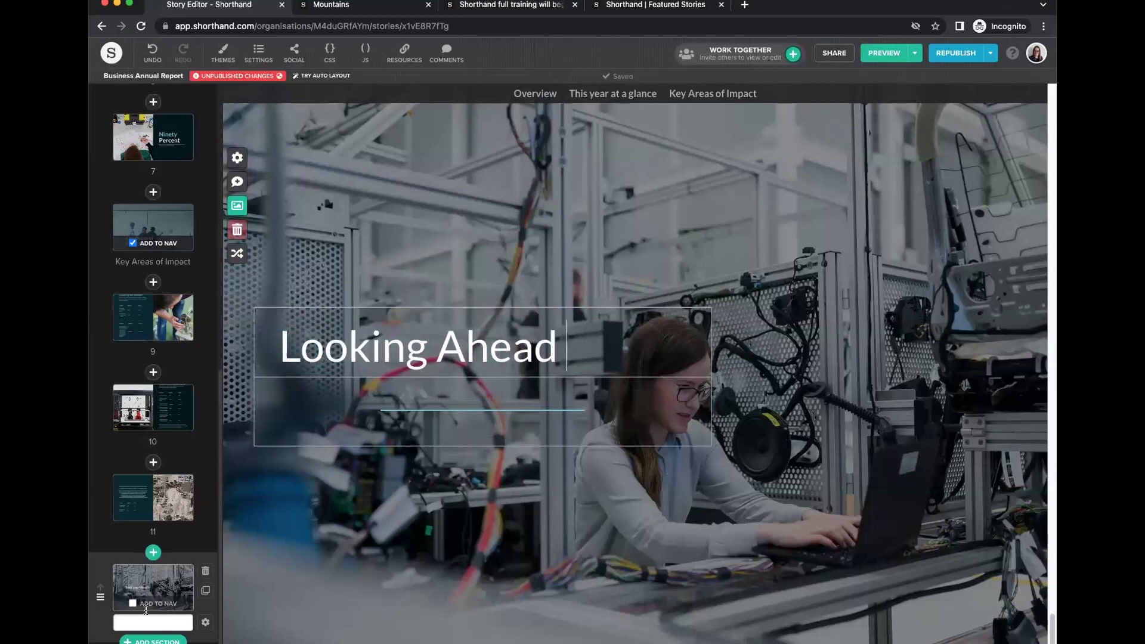
click(132, 603)
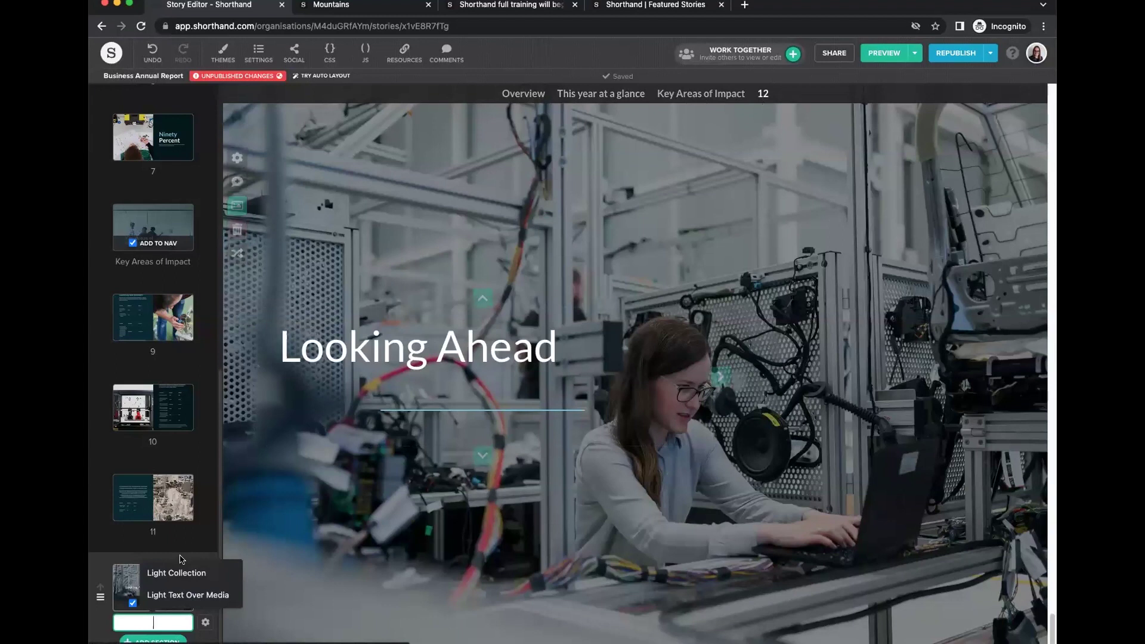
text(L)
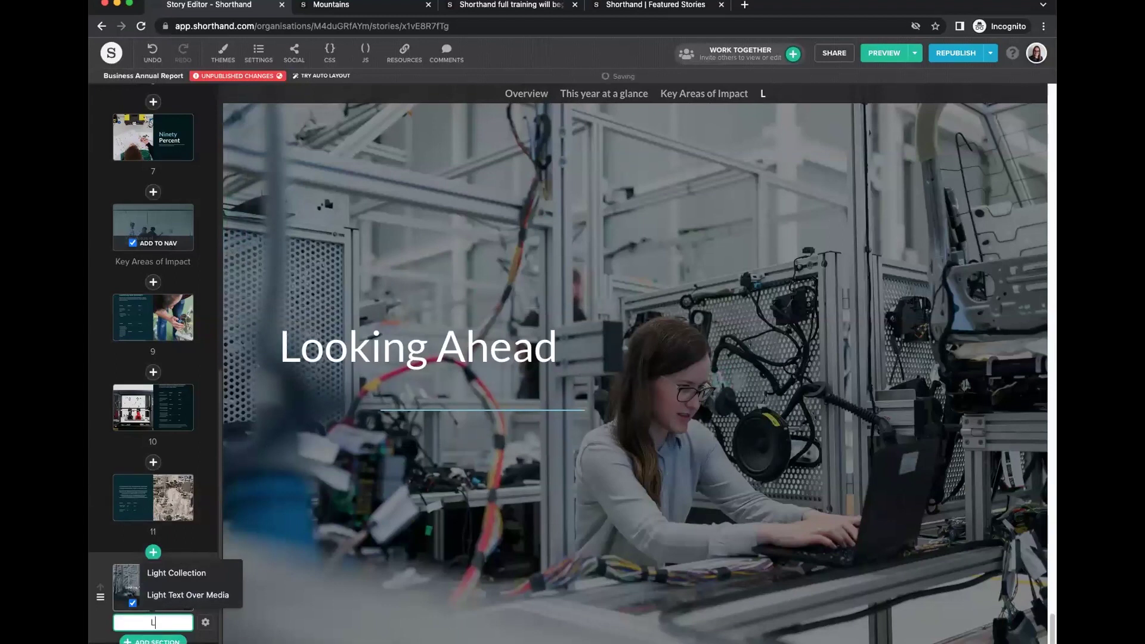
text(ooking Ahead)
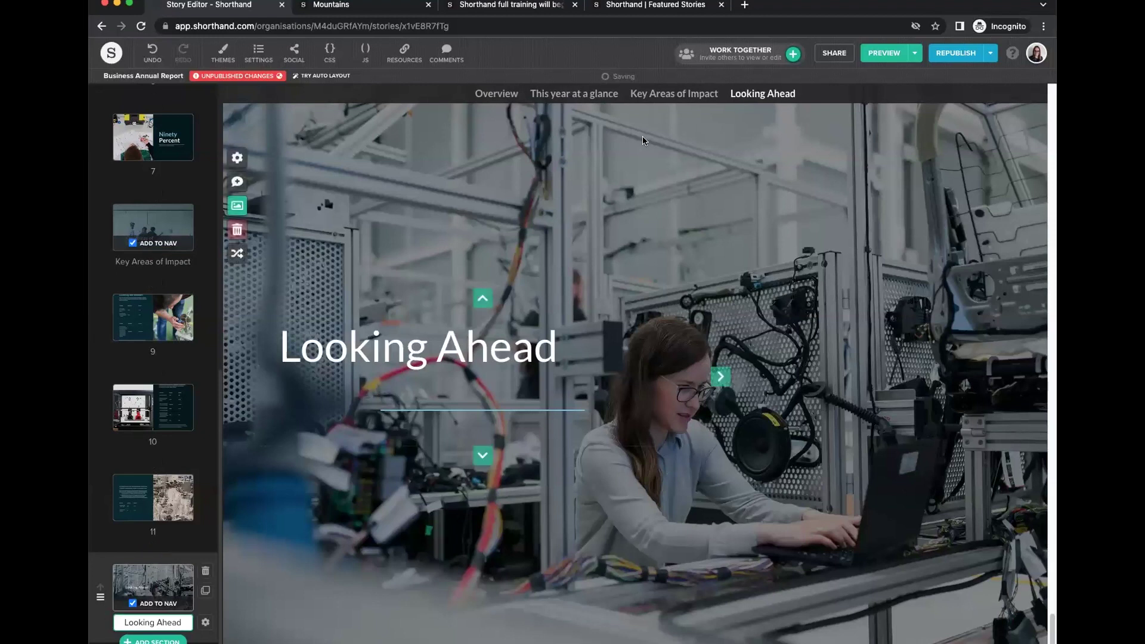
click(664, 353)
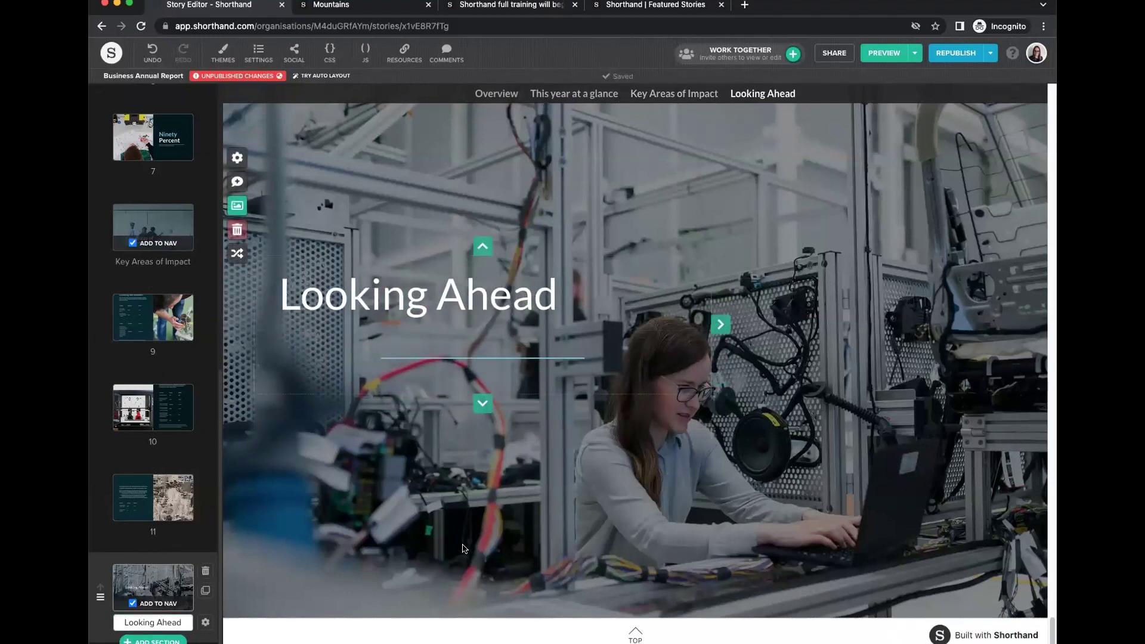
click(634, 631)
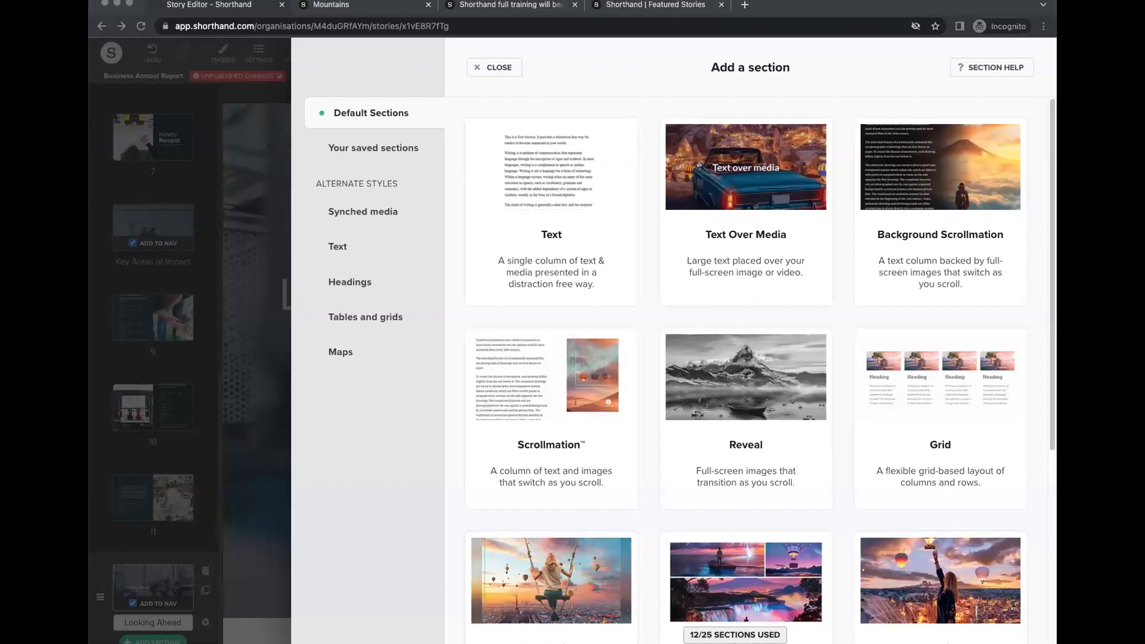
Add a Text section and delete its two placeholder paragraphs.
click(531, 192)
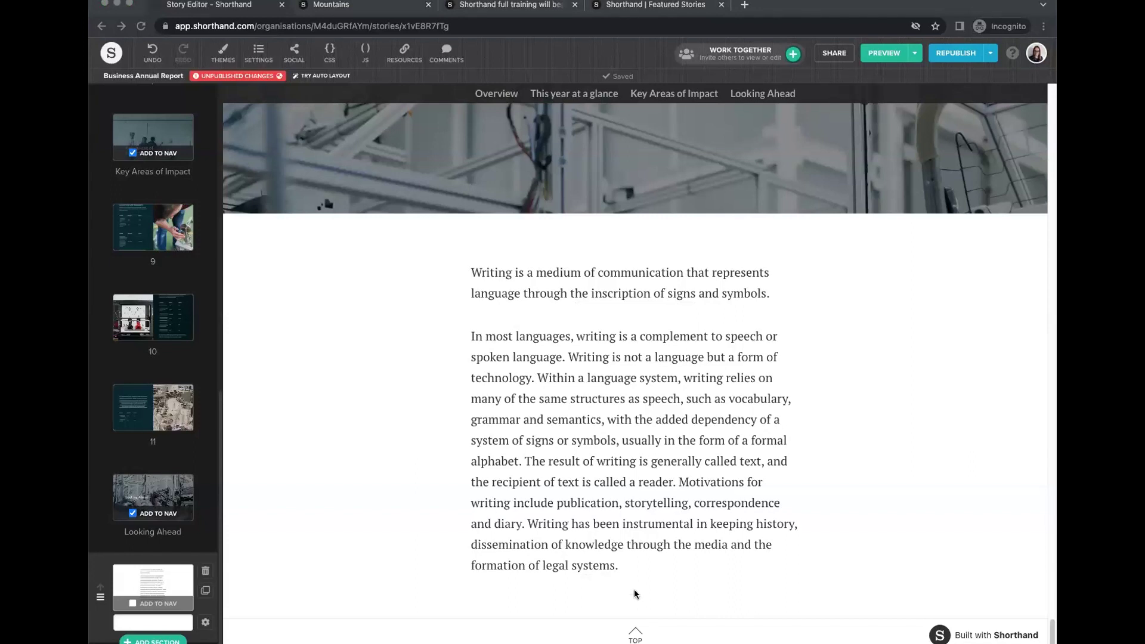
drag(634, 594, 476, 266)
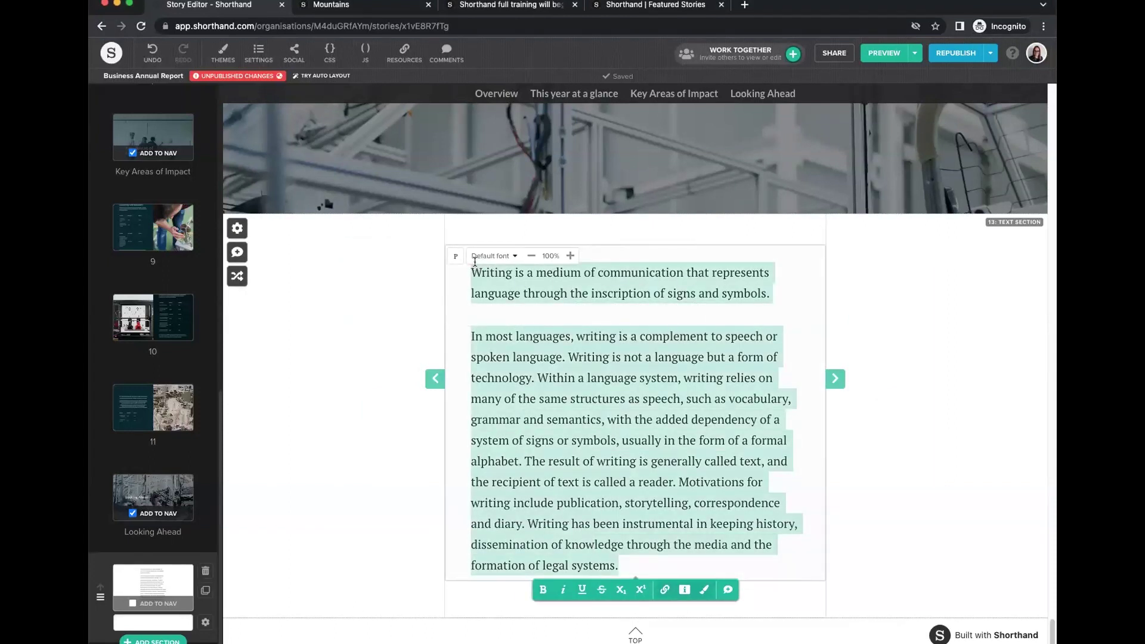
key(BackSpace)
Remove the empty lines around Thanks for journeying, Find out more, Visit our website, Additional information and Images.
click(596, 411)
click(492, 370)
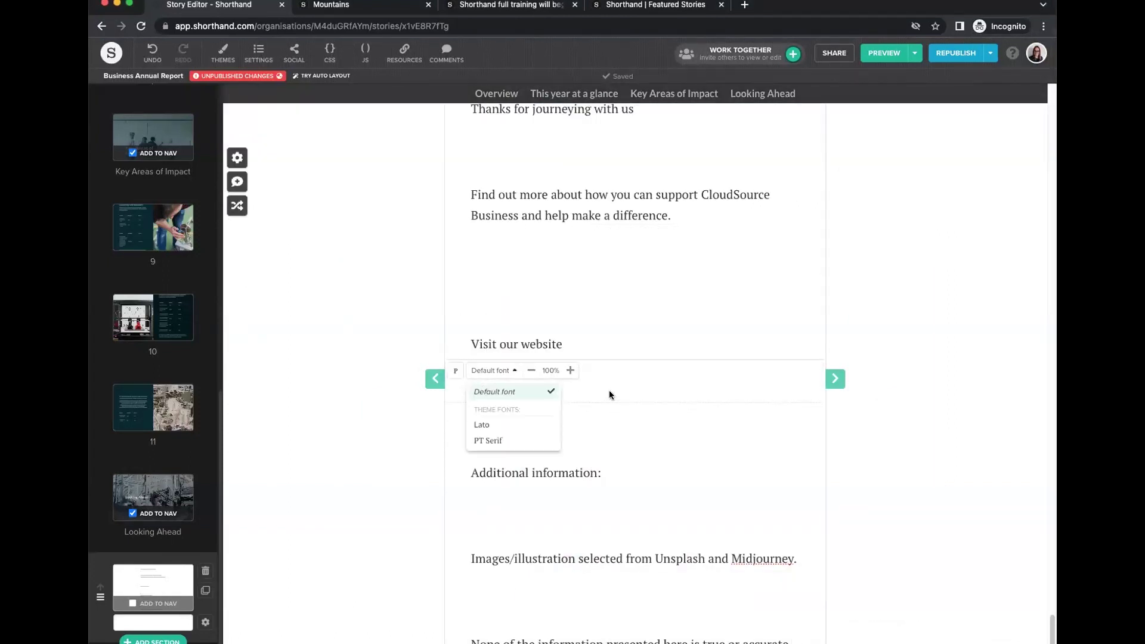
click(490, 427)
key(Delete)
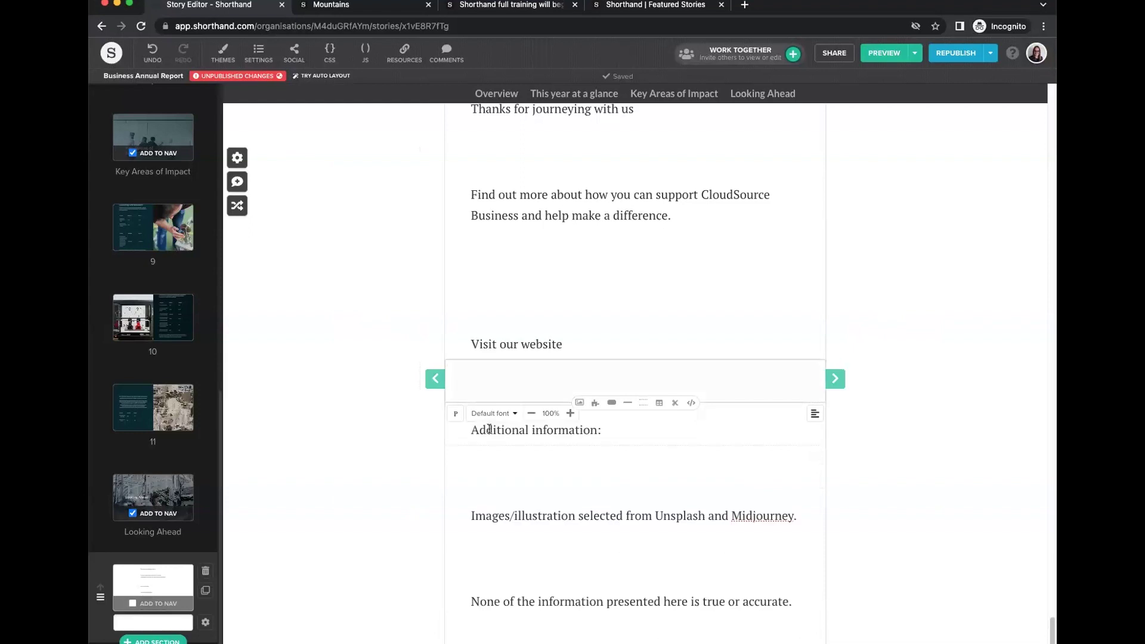
click(490, 471)
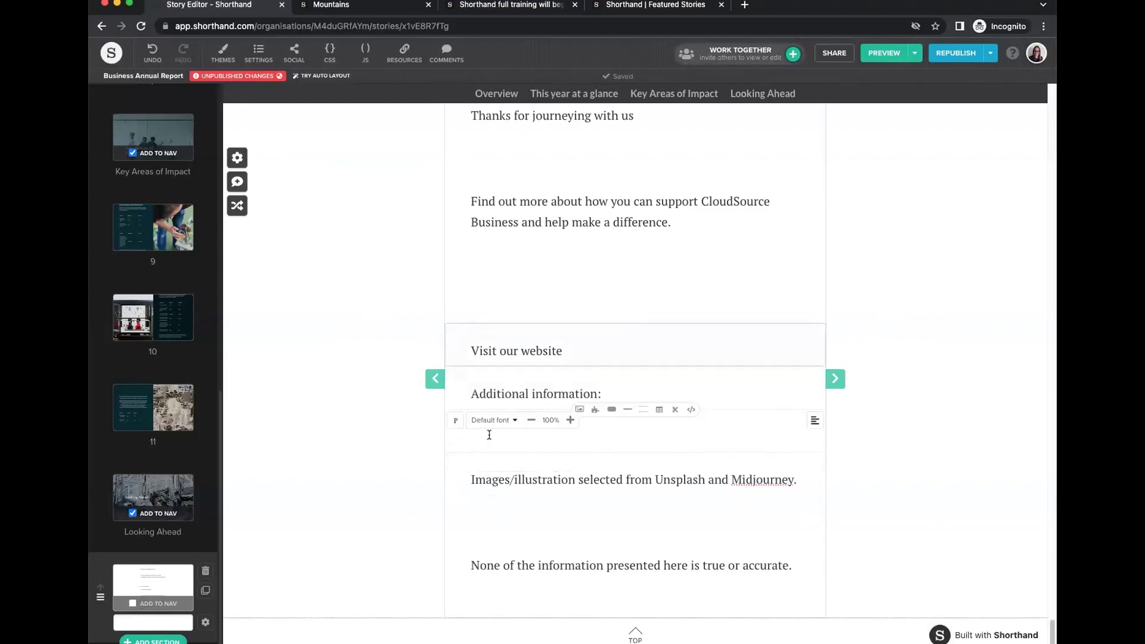
key(BackSpace)
click(483, 531)
key(BackSpace)
click(492, 389)
key(BackSpace)
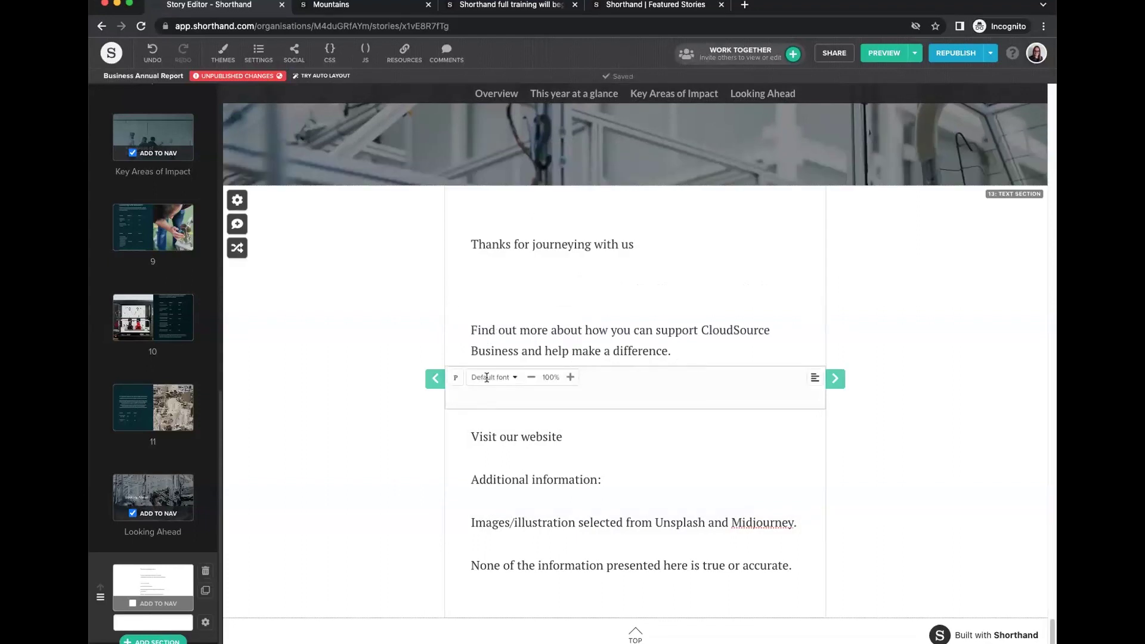
key(BackSpace)
click(486, 325)
key(BackSpace)
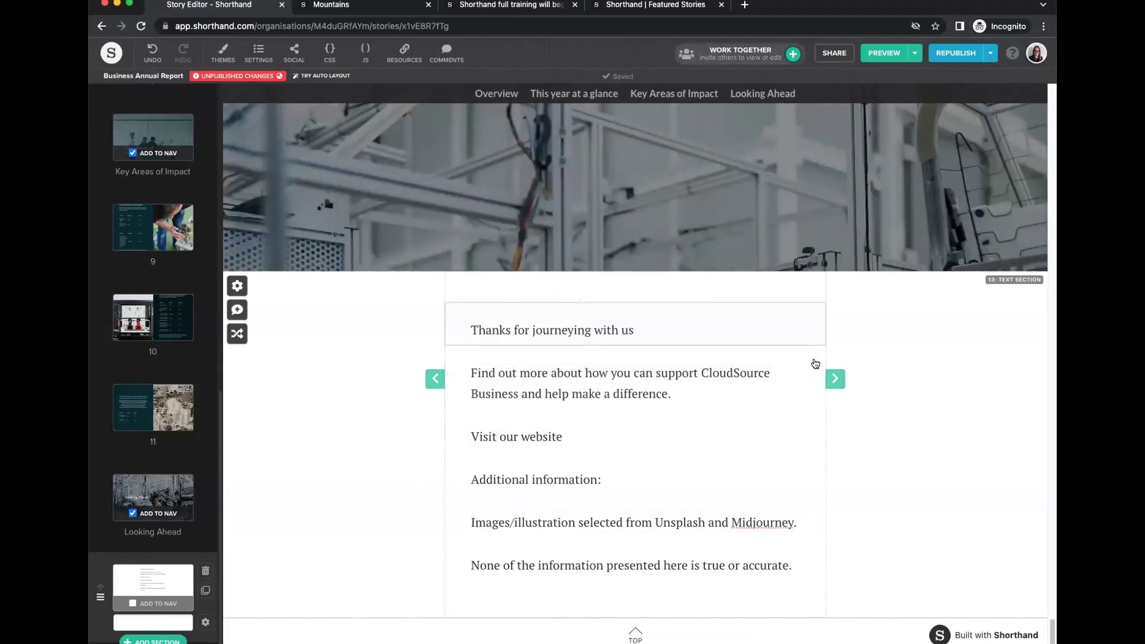
Widen the text column on both sides and bring up the section settings.
drag(825, 375, 880, 364)
drag(445, 351, 381, 352)
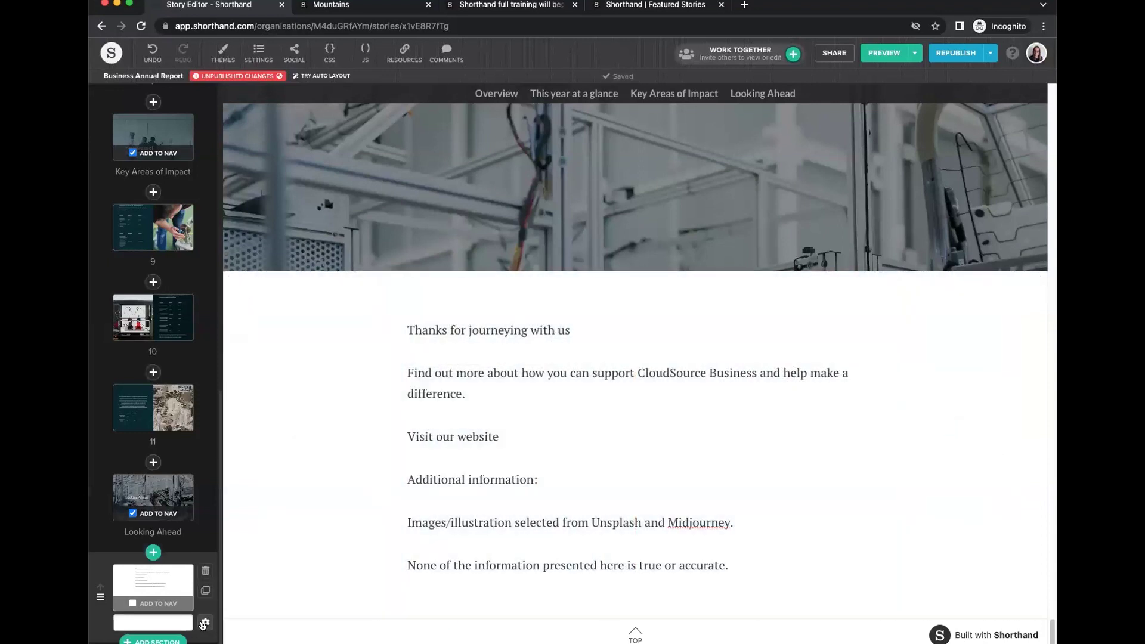
click(205, 622)
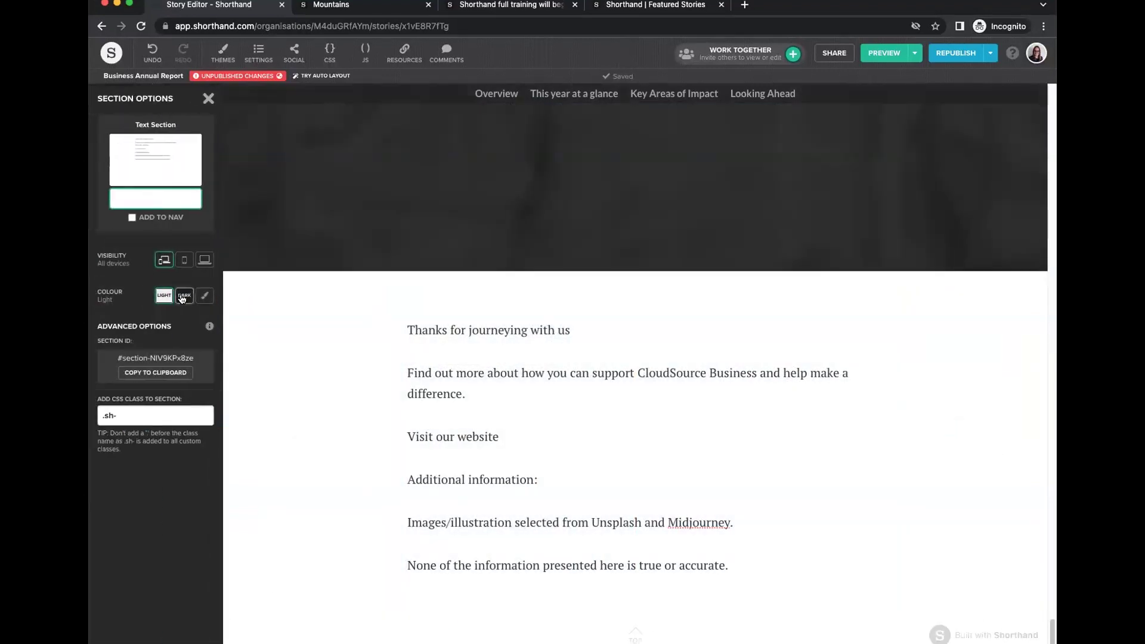
Give the text section custom colours: dark teal background with light-blue #8cd3e6 text.
click(183, 296)
click(164, 296)
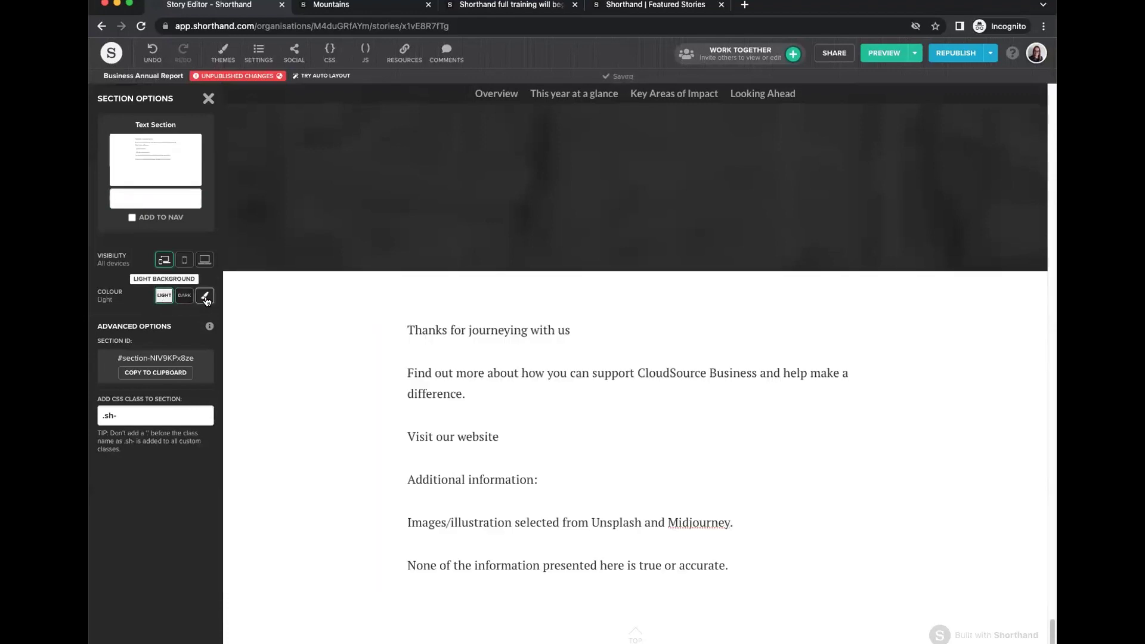
click(205, 297)
click(109, 534)
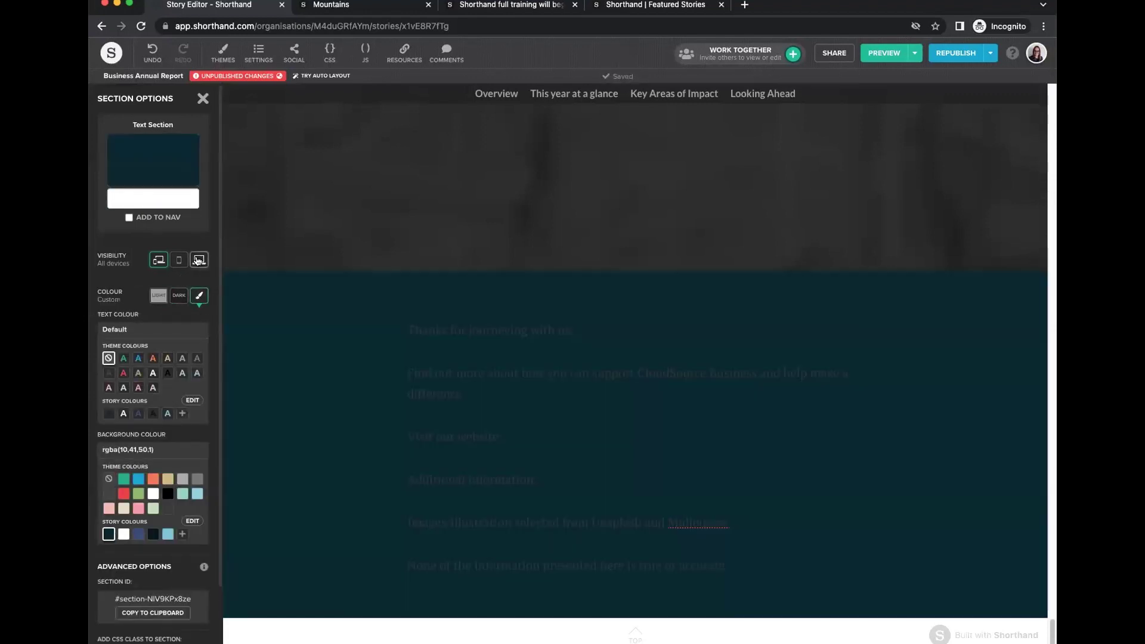
click(138, 359)
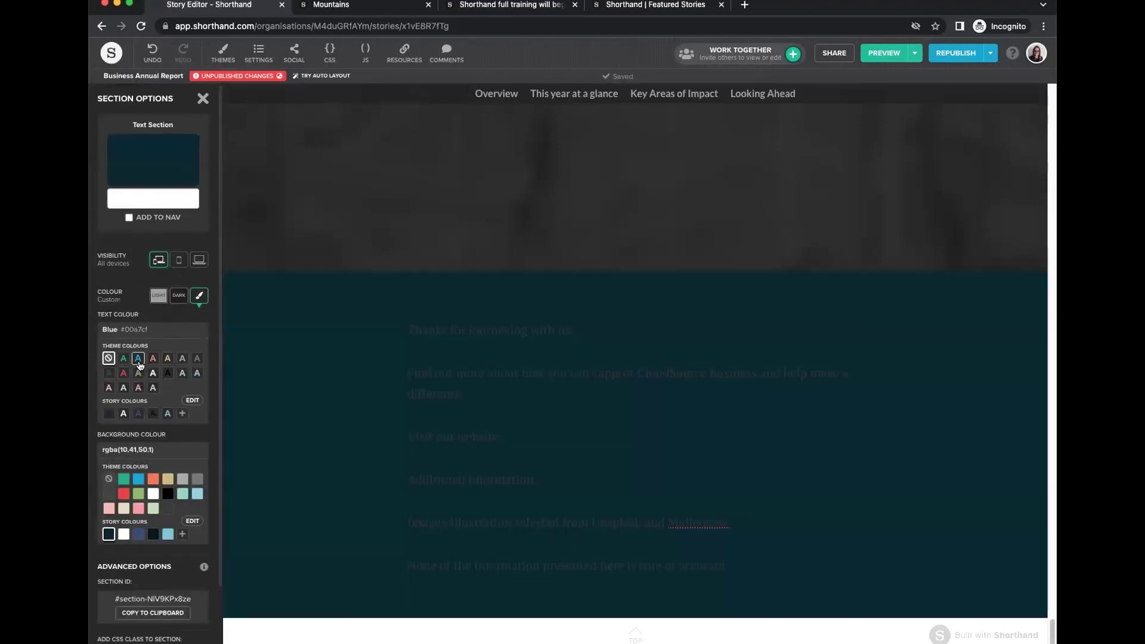
click(197, 374)
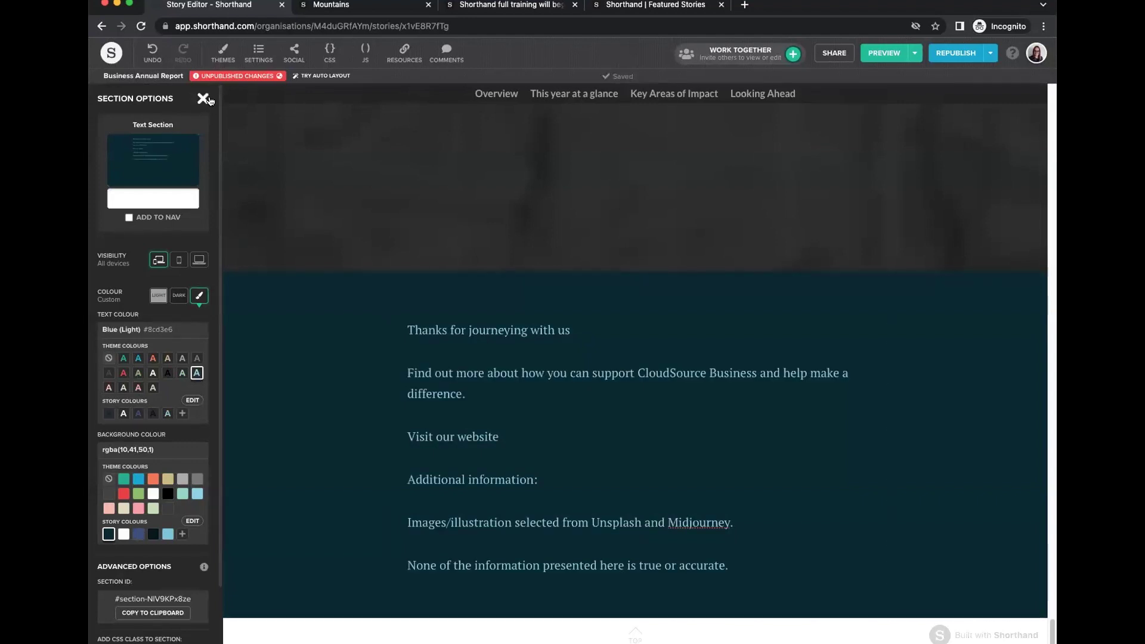
click(872, 398)
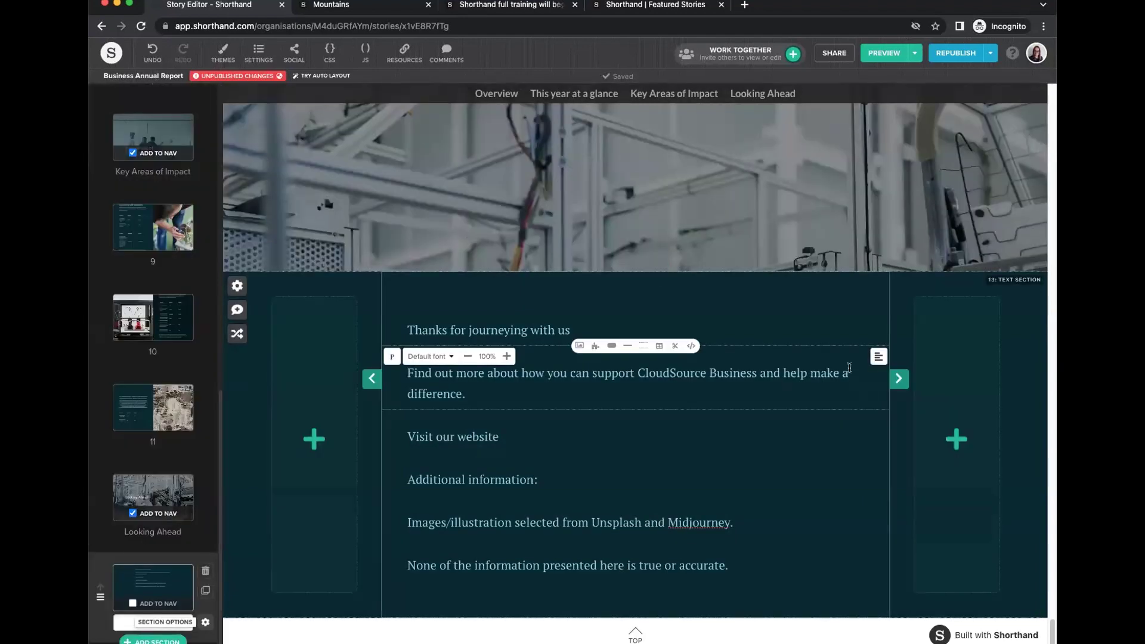
Centre the Find out more and Thanks for journeying paragraphs, then select the Visit our website line.
click(878, 356)
click(858, 356)
click(861, 327)
click(879, 313)
click(857, 313)
click(511, 439)
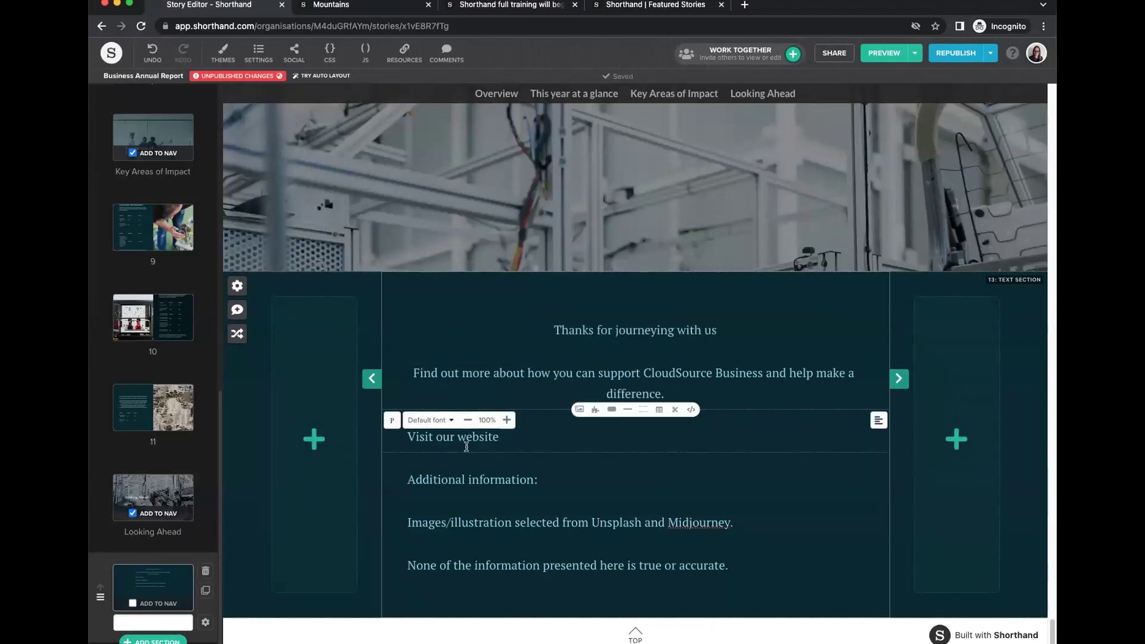
drag(408, 437, 514, 434)
key(super+c)
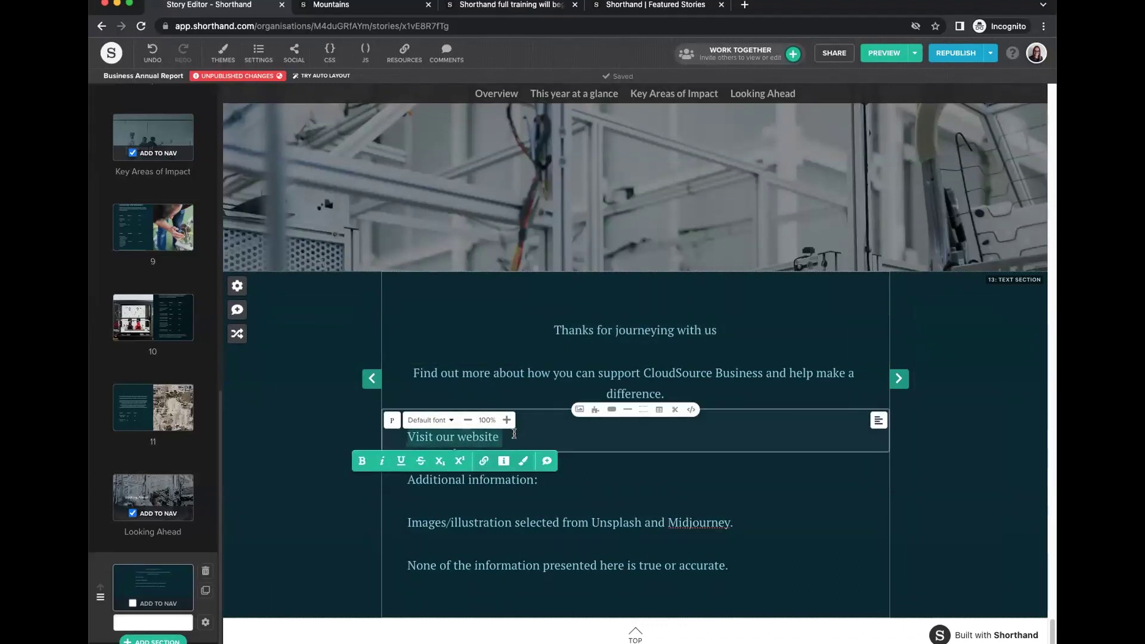
Insert a button block labelled 'Visit our website'.
click(611, 409)
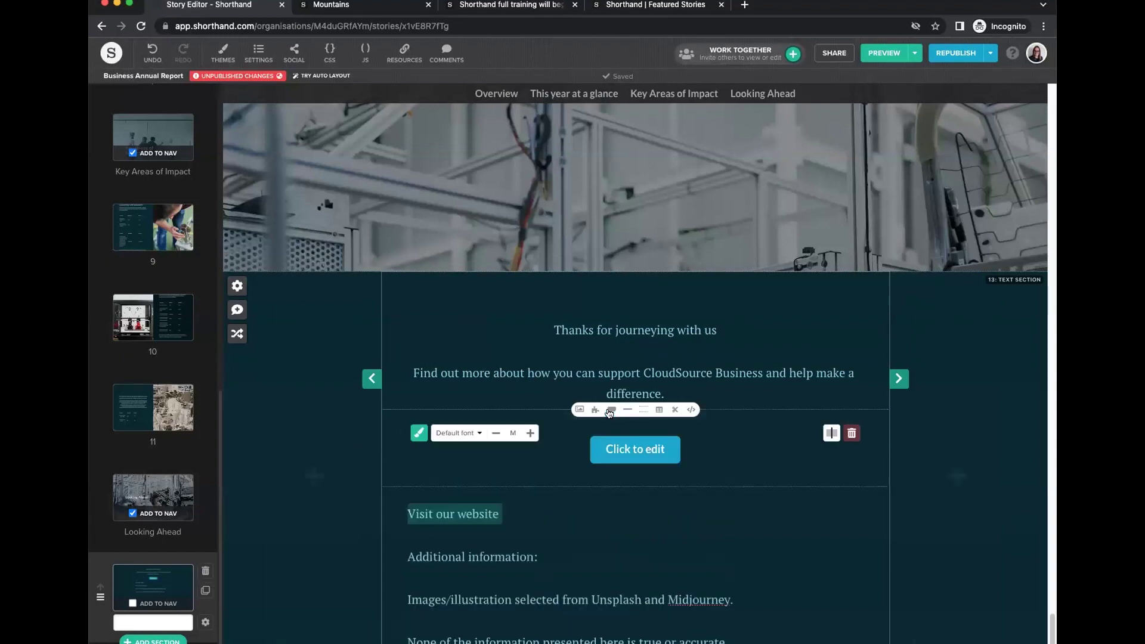
click(637, 457)
click(435, 273)
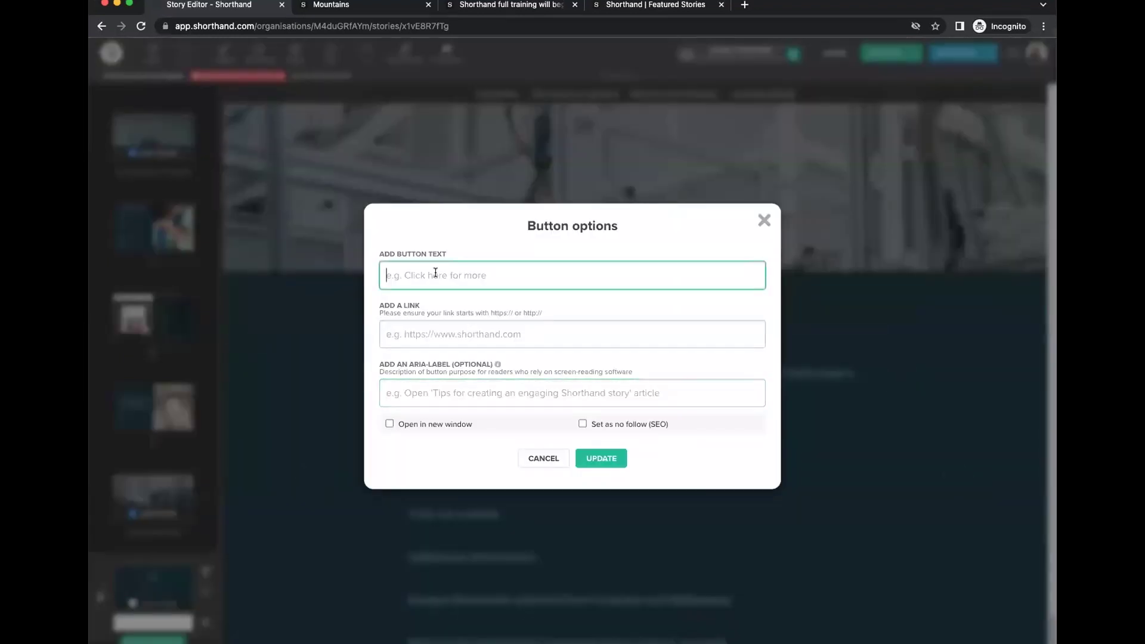
key(super+v)
click(600, 458)
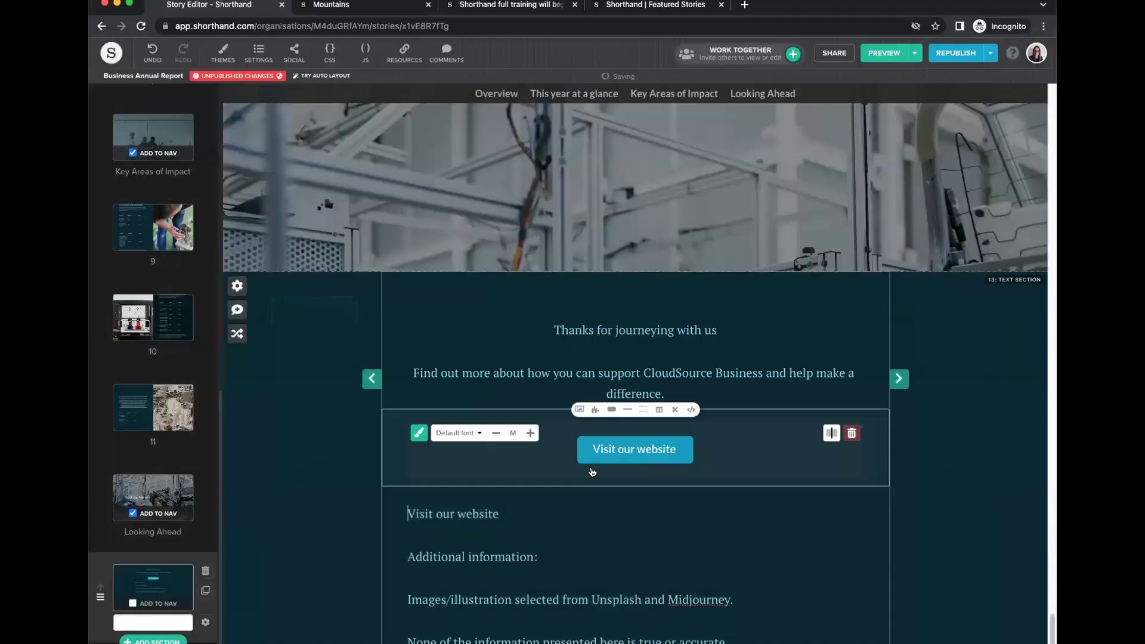
Delete the redundant Visit our website paragraph and return to the Stories dashboard.
triple_click(479, 523)
key(BackSpace)
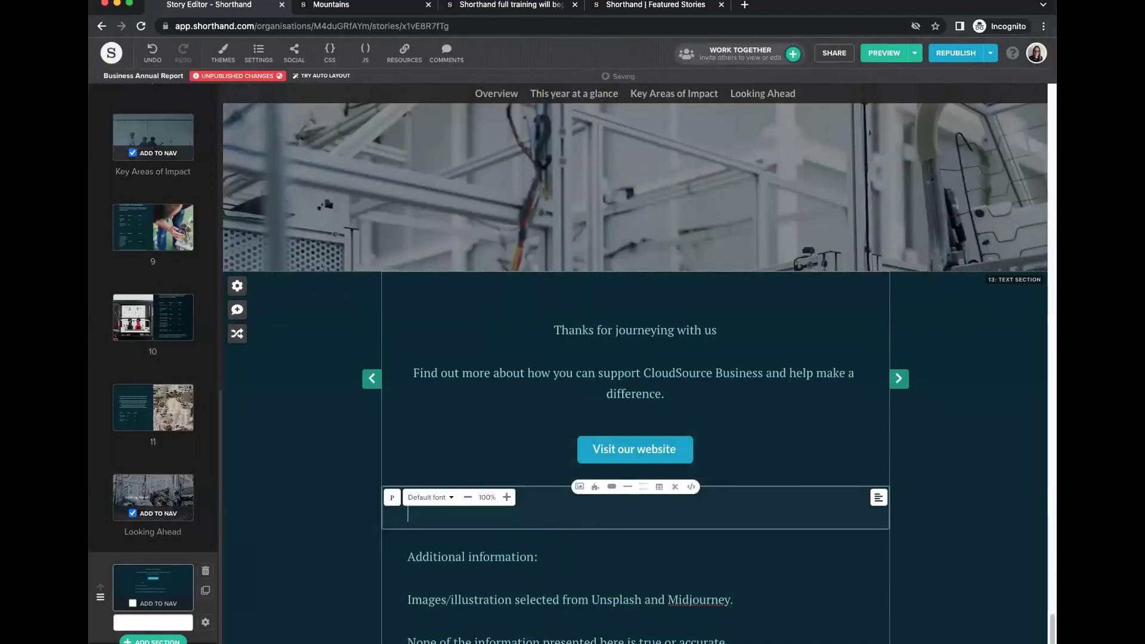
click(697, 578)
scroll(698, 579, down, 2)
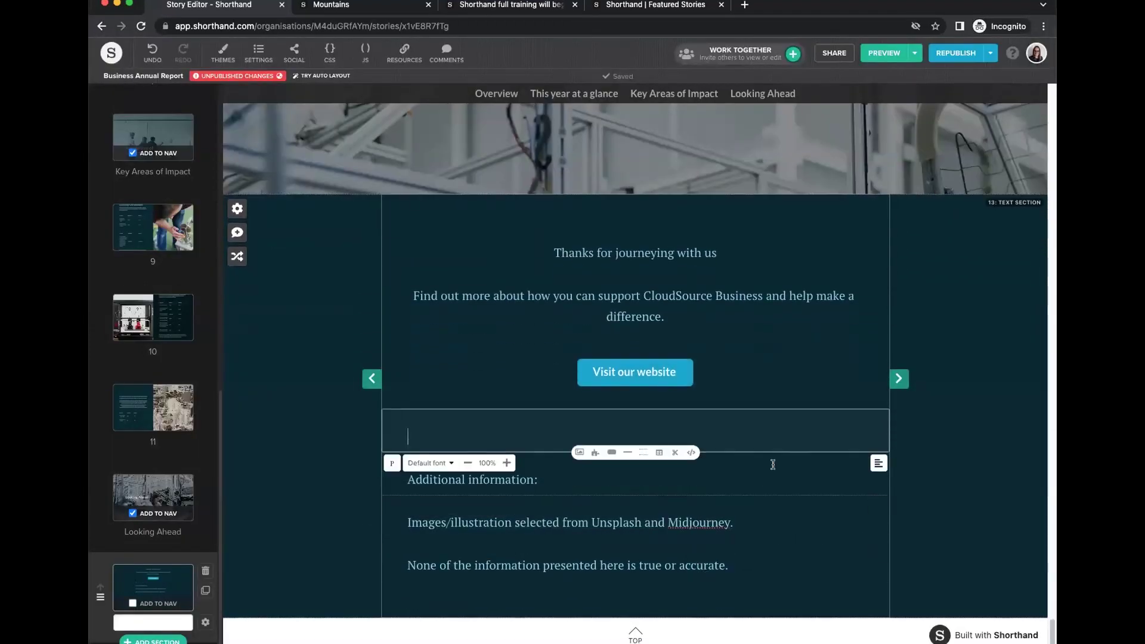
drag(574, 515, 764, 567)
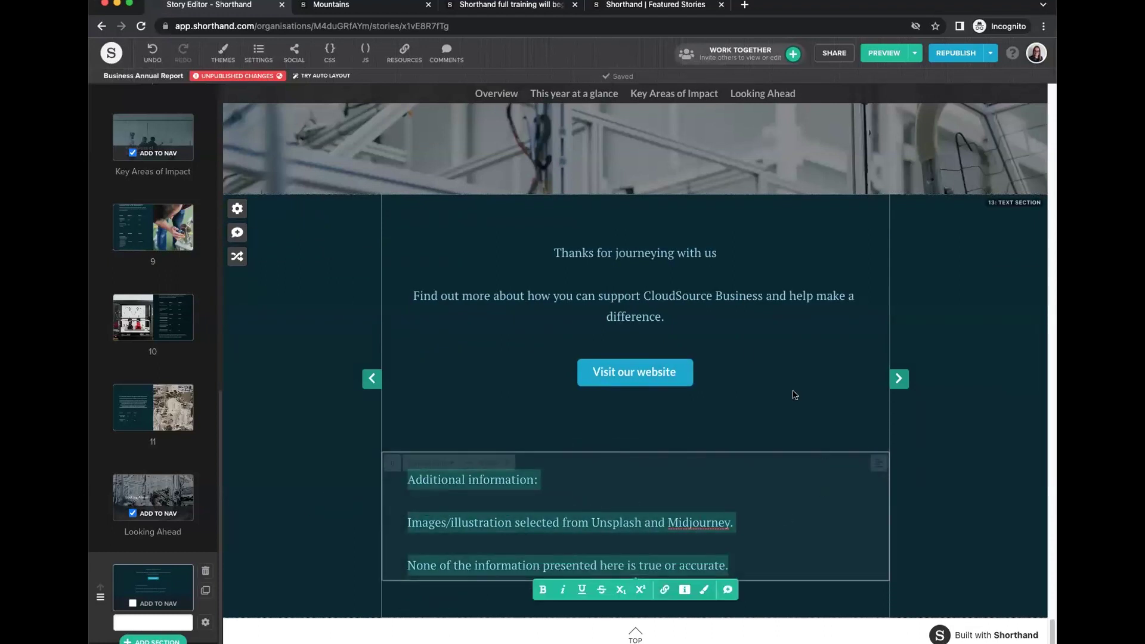
click(666, 369)
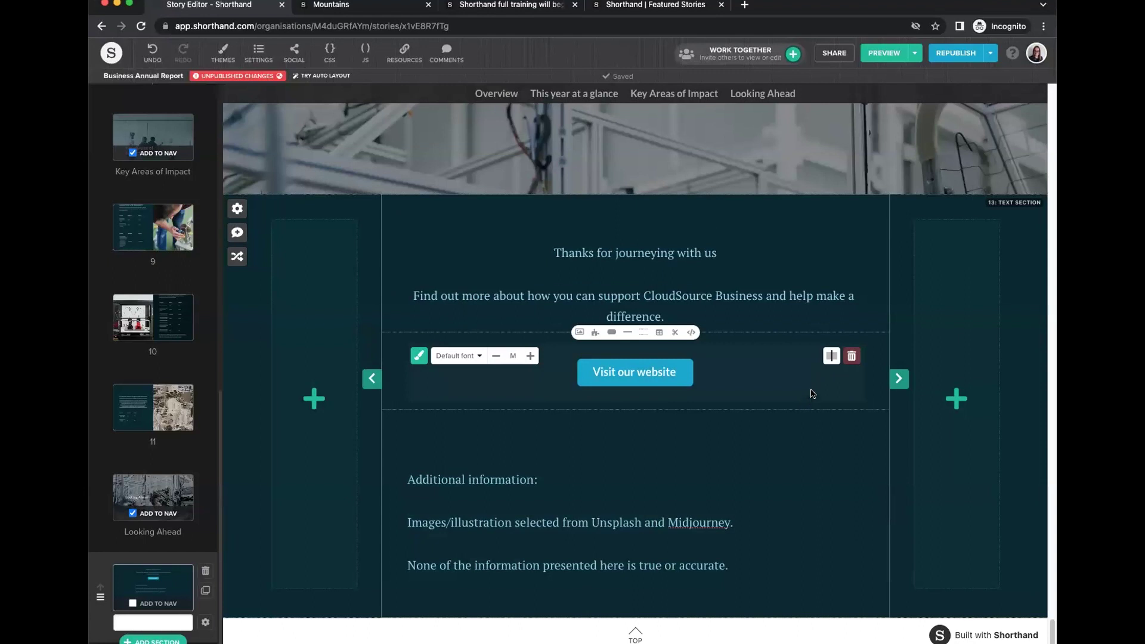
click(111, 53)
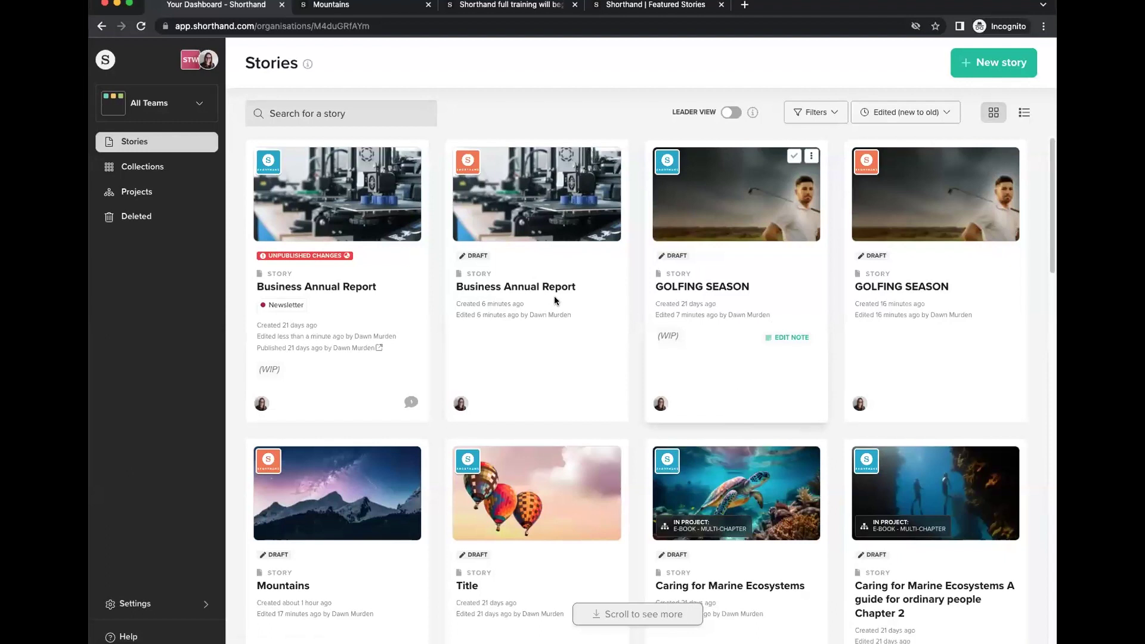
On the Collections page, start a new collection to get the Webinars, Demos or Training team choice.
click(134, 173)
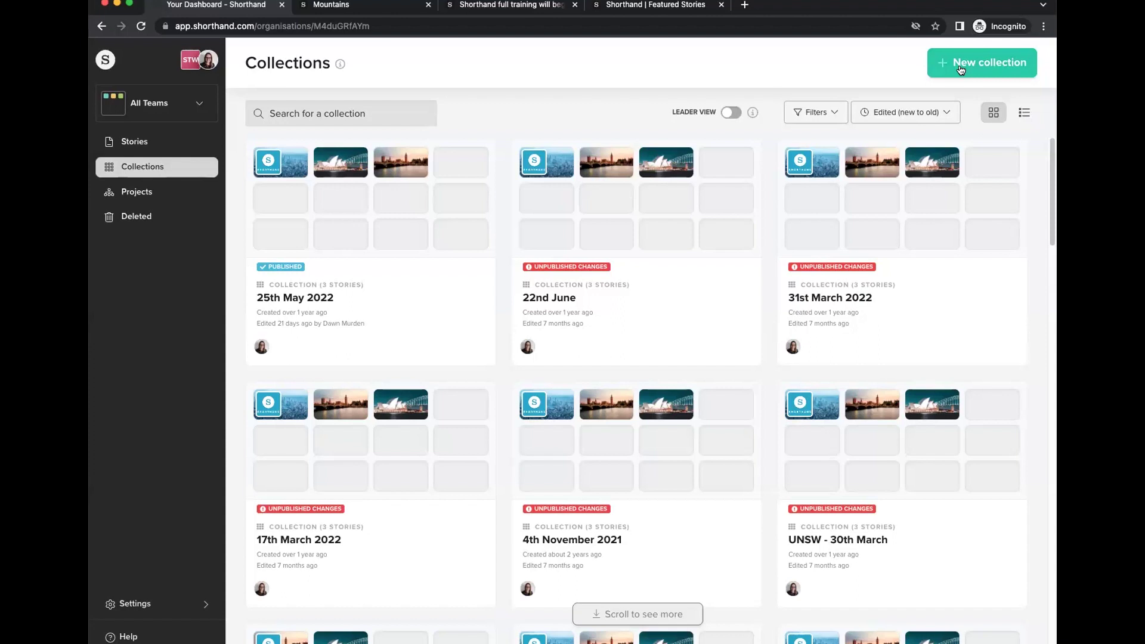
click(157, 147)
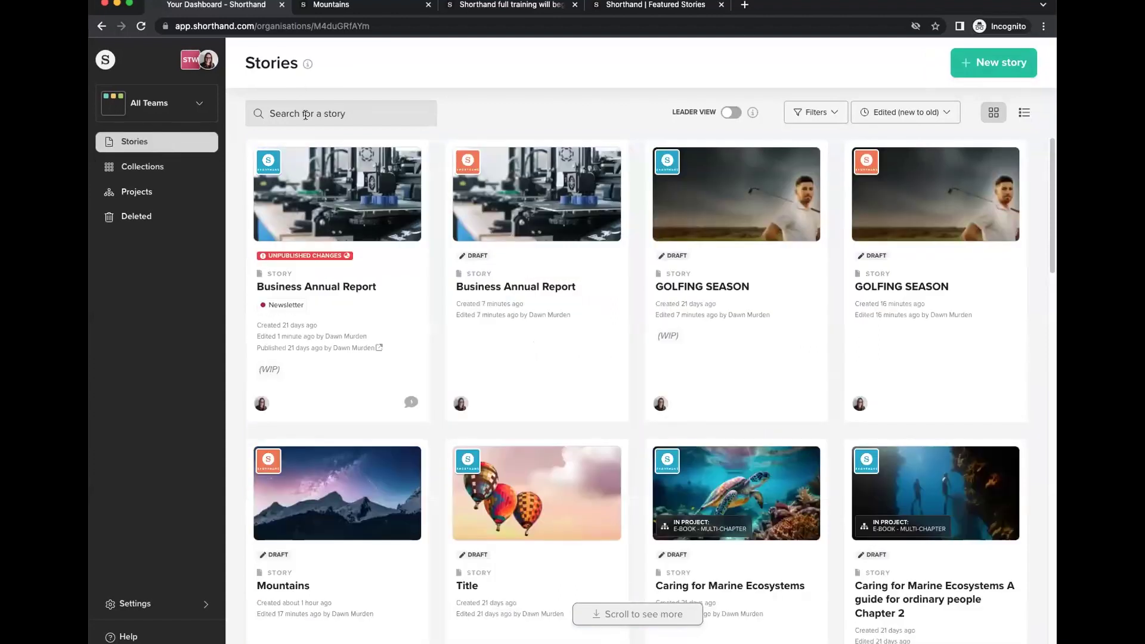
mouse_move(379, 200)
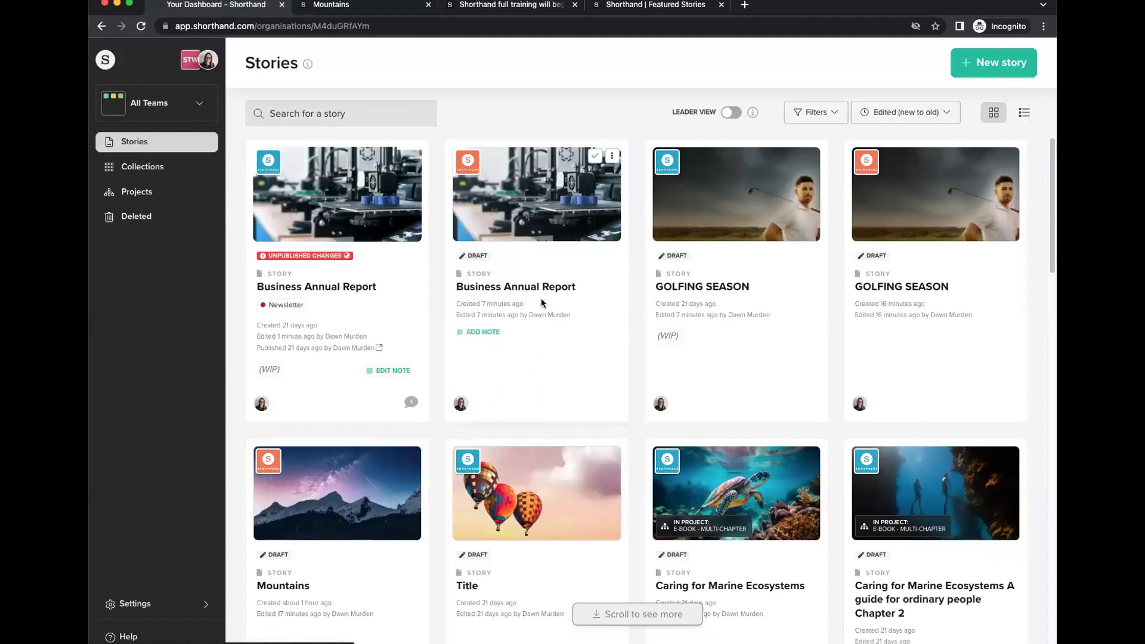
click(155, 169)
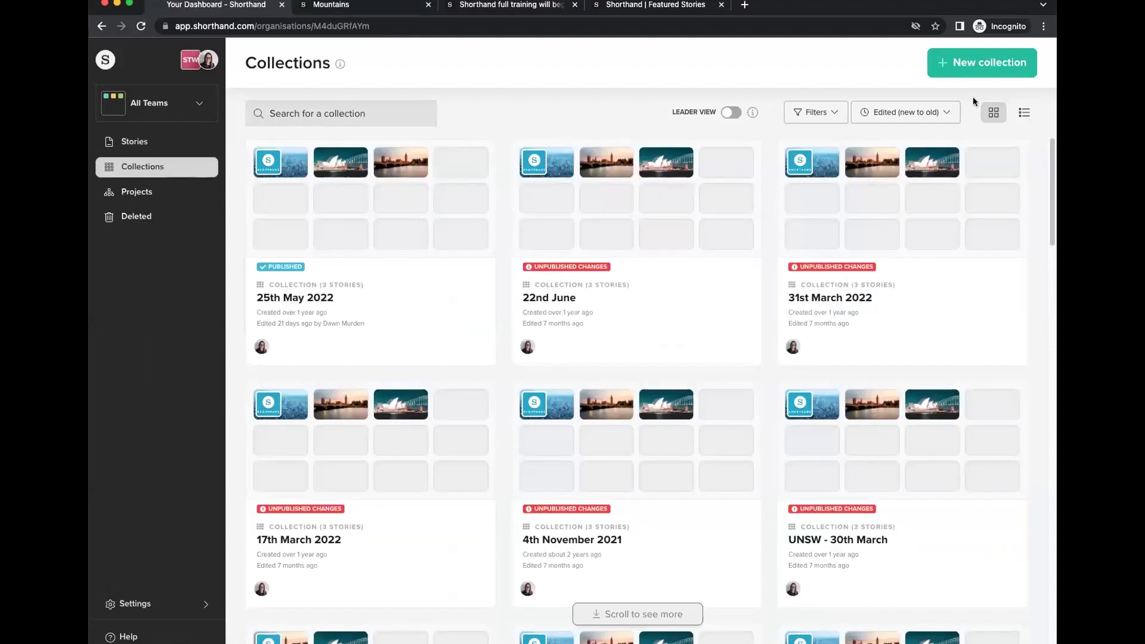
click(1003, 63)
Create the collection in the Webinars team and name it 'Example'.
click(488, 371)
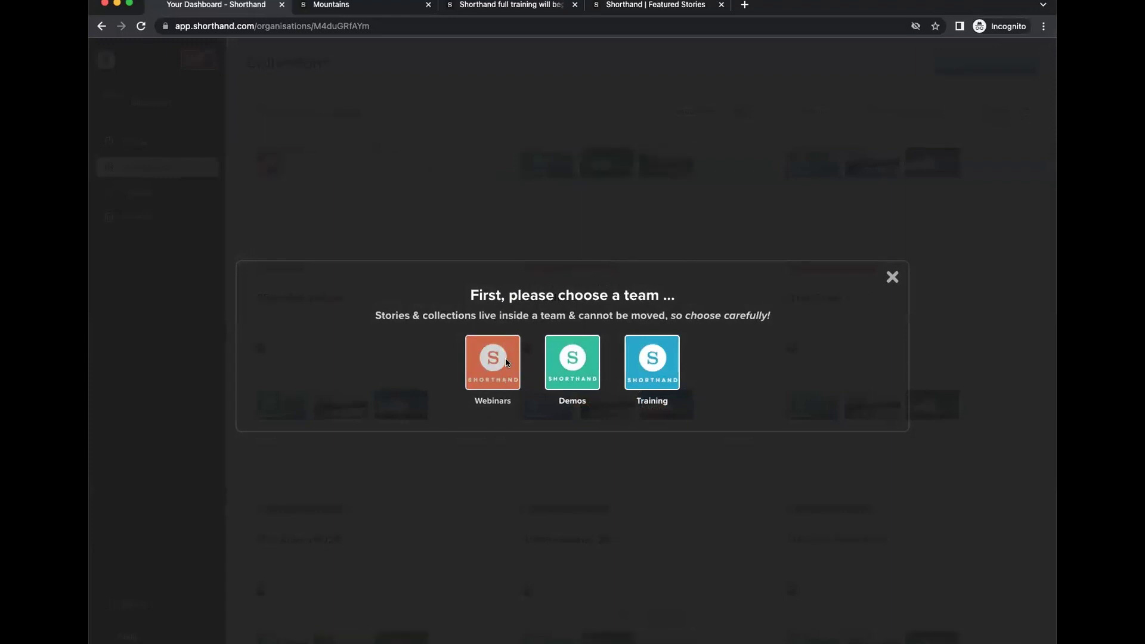
click(591, 284)
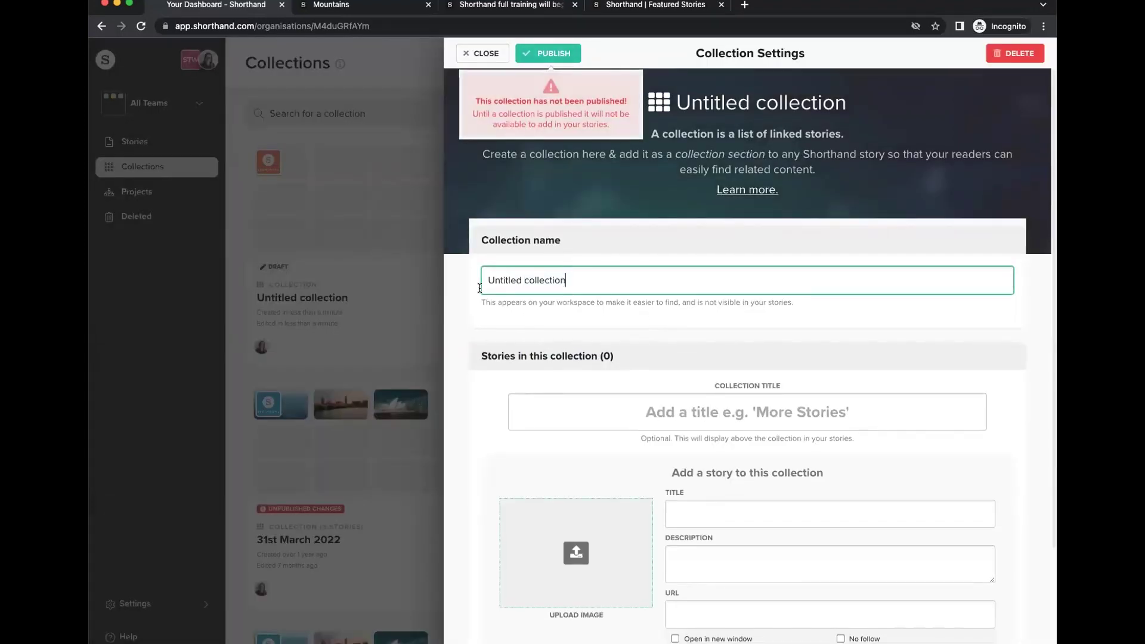
triple_click(591, 285)
text(Example)
Copy the Featured stories page address and screenshot the page, then return to the collection settings.
click(364, 6)
click(490, 7)
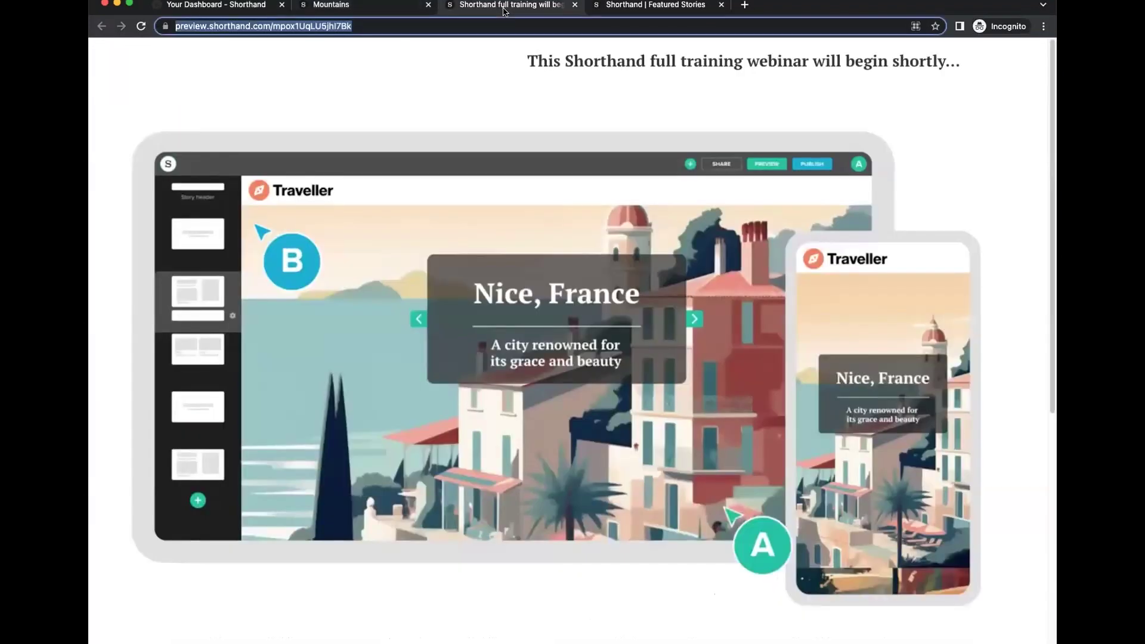
click(651, 8)
click(575, 5)
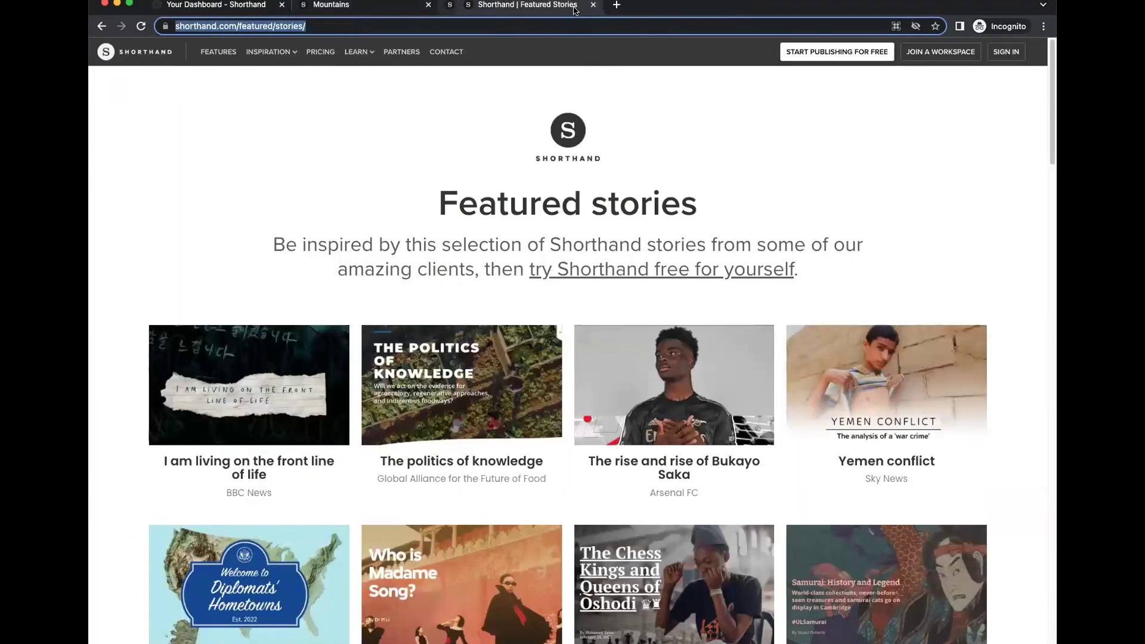
click(170, 25)
key(ctrl+c)
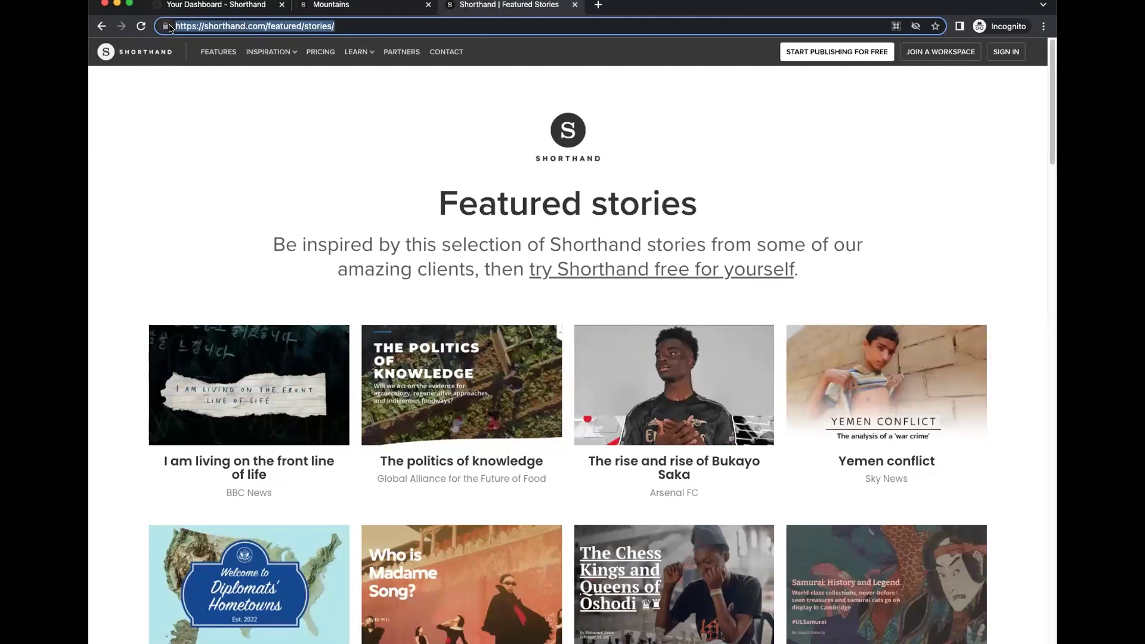
scroll(281, 140, down, 1)
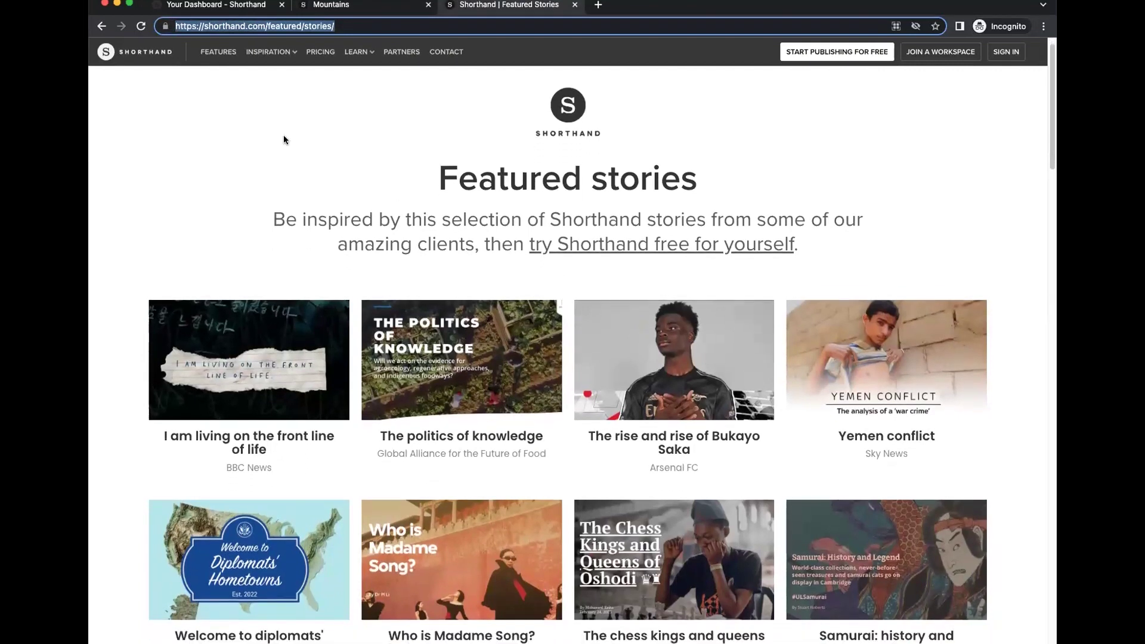
scroll(416, 202, down, 1)
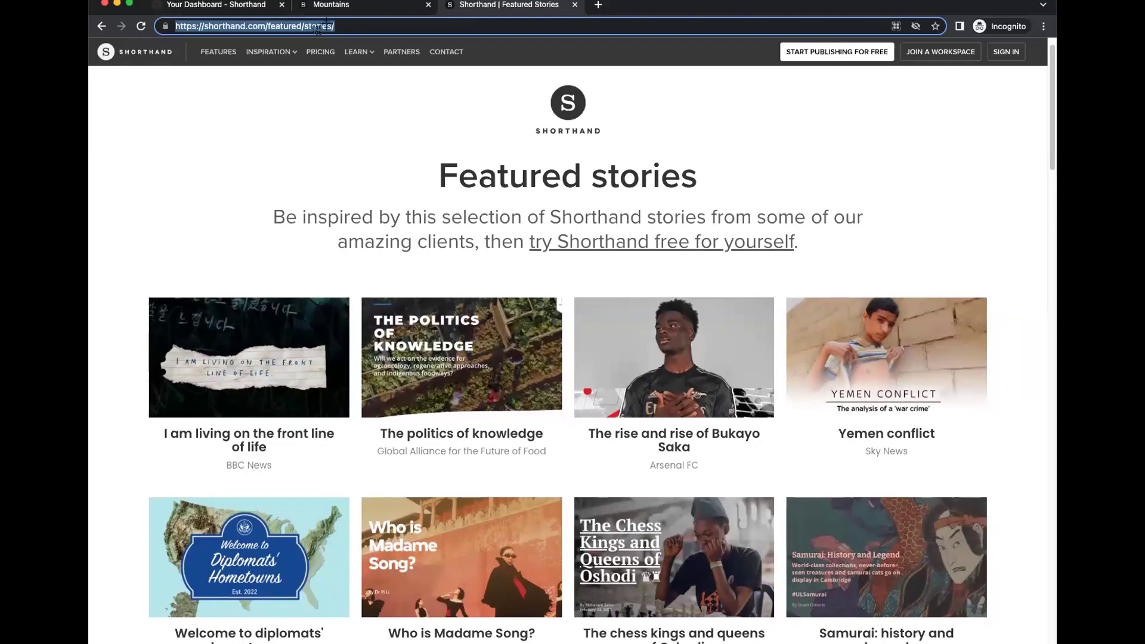
key(super+shift+4)
key(super+1)
scroll(701, 435, down, 1)
click(705, 386)
Set the collection title 'Example' and enter story 'Featured stories' with its pasted URL.
text(Example)
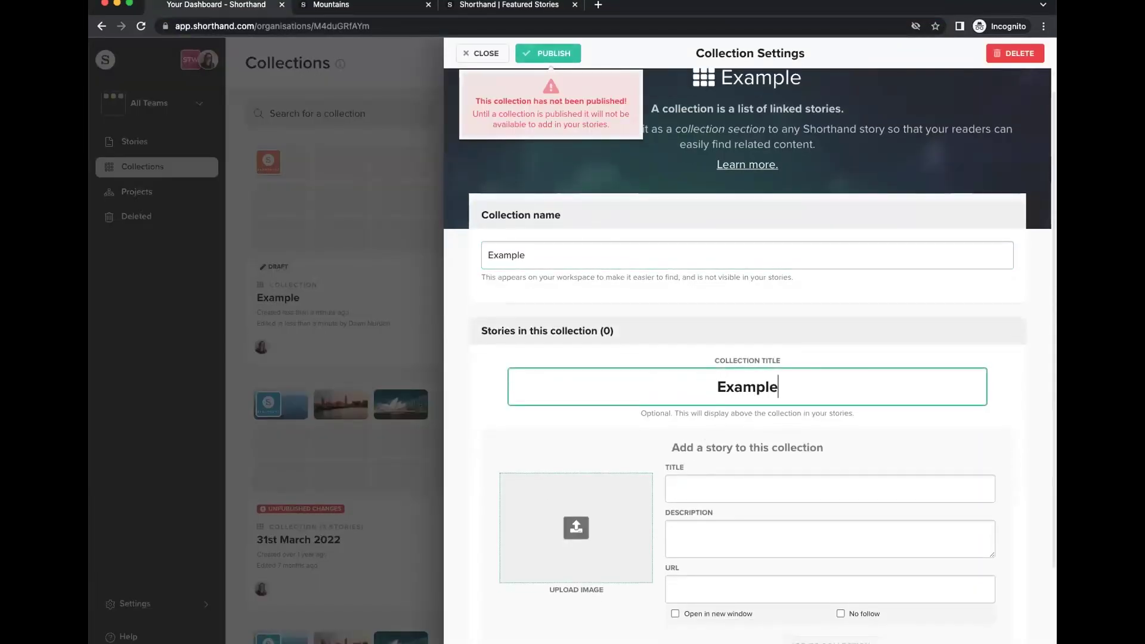
scroll(683, 452, down, 1)
click(683, 453)
text(Featured sto)
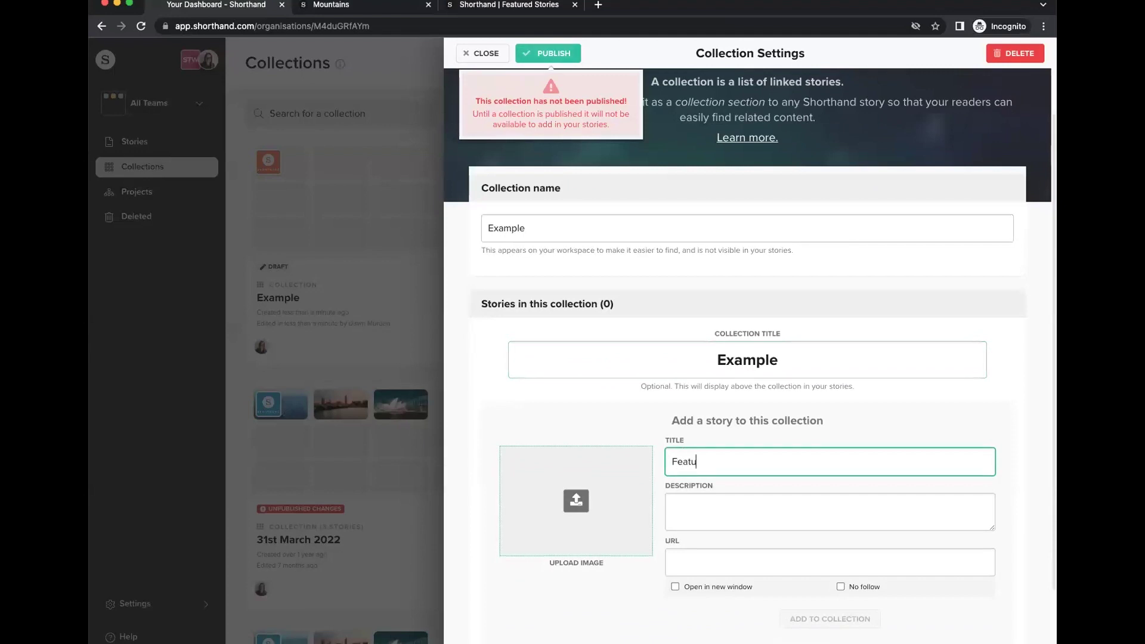
text(ries)
click(695, 558)
key(ctrl+v)
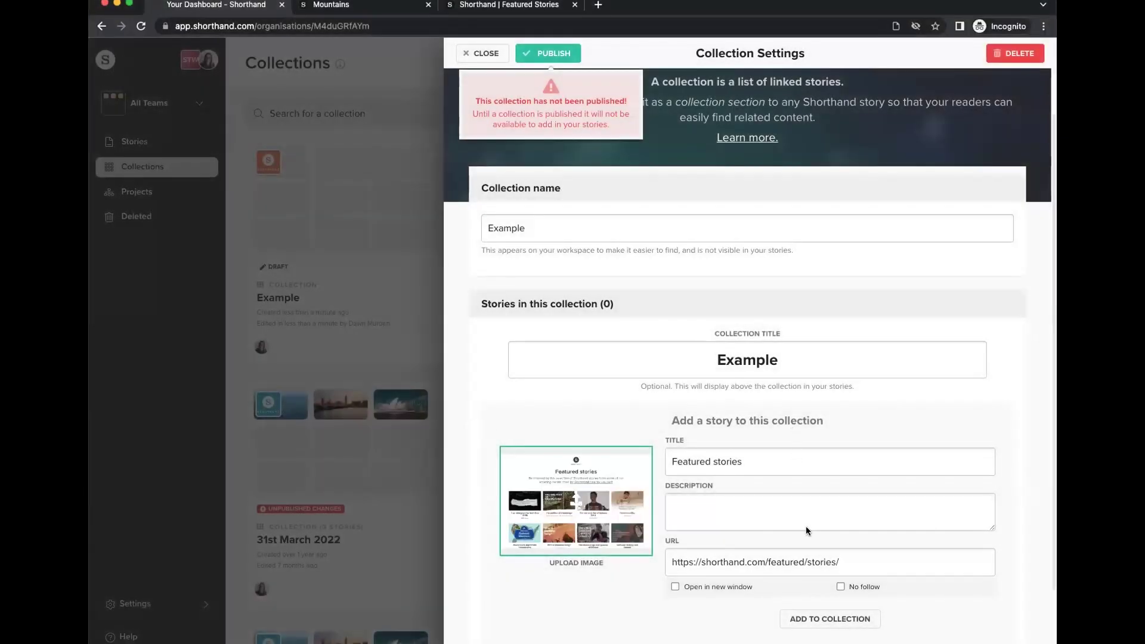
Set the Featured stories link to open in a new window and add it to the collection.
scroll(652, 556, down, 2)
click(675, 509)
click(807, 540)
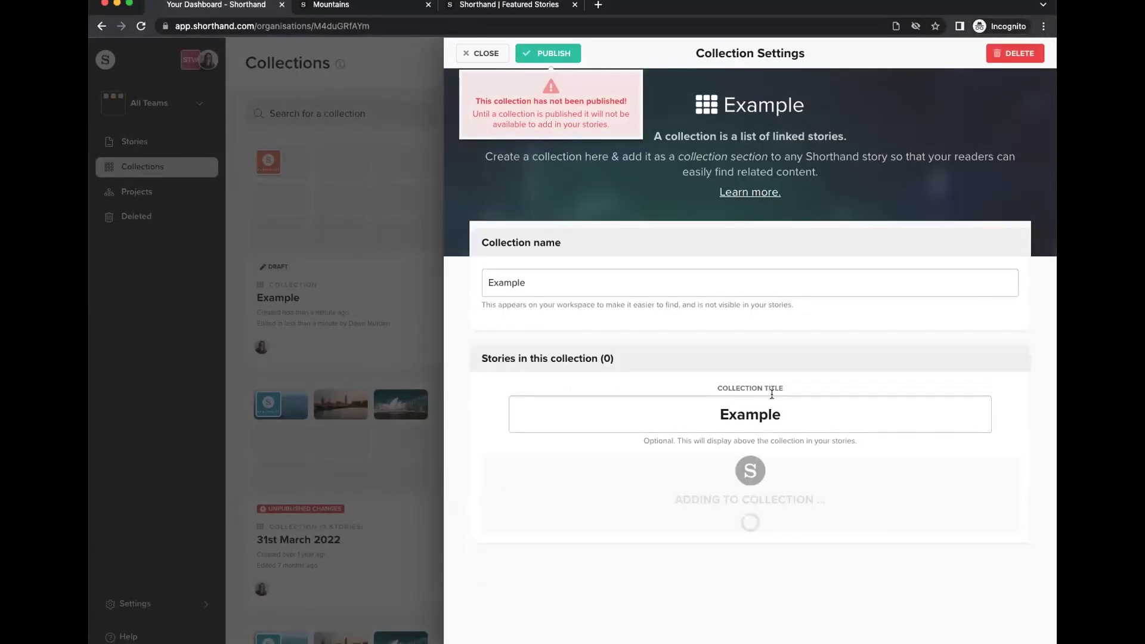
click(340, 6)
Go to the Inspiration > Case Studies page, screenshot it, and copy its address.
click(542, 7)
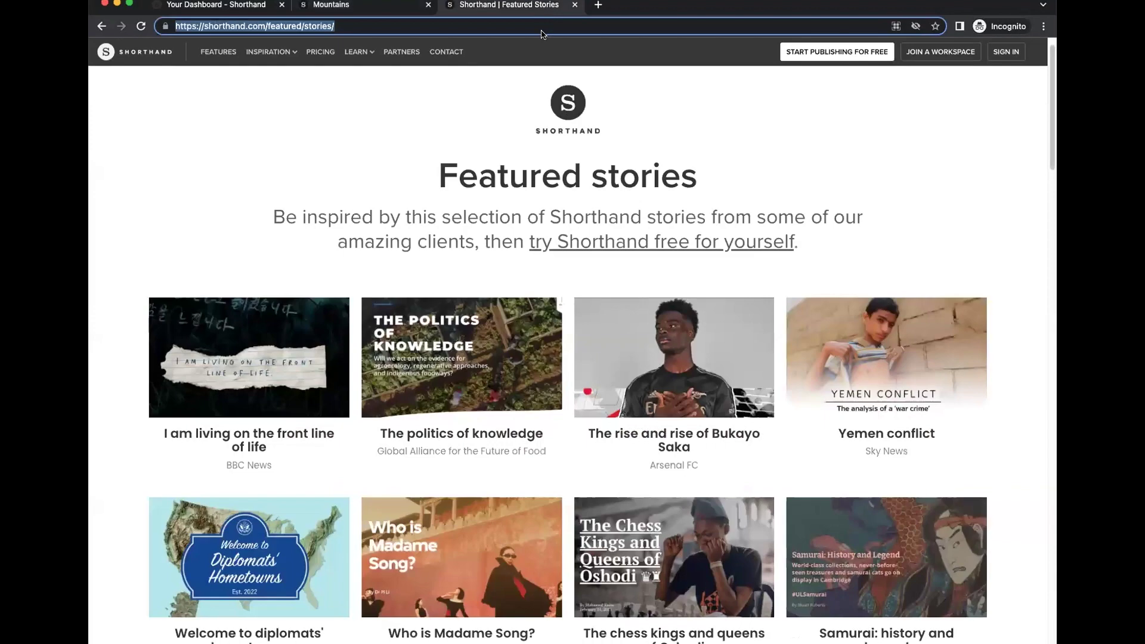
scroll(303, 118, down, 3)
scroll(399, 203, up, 3)
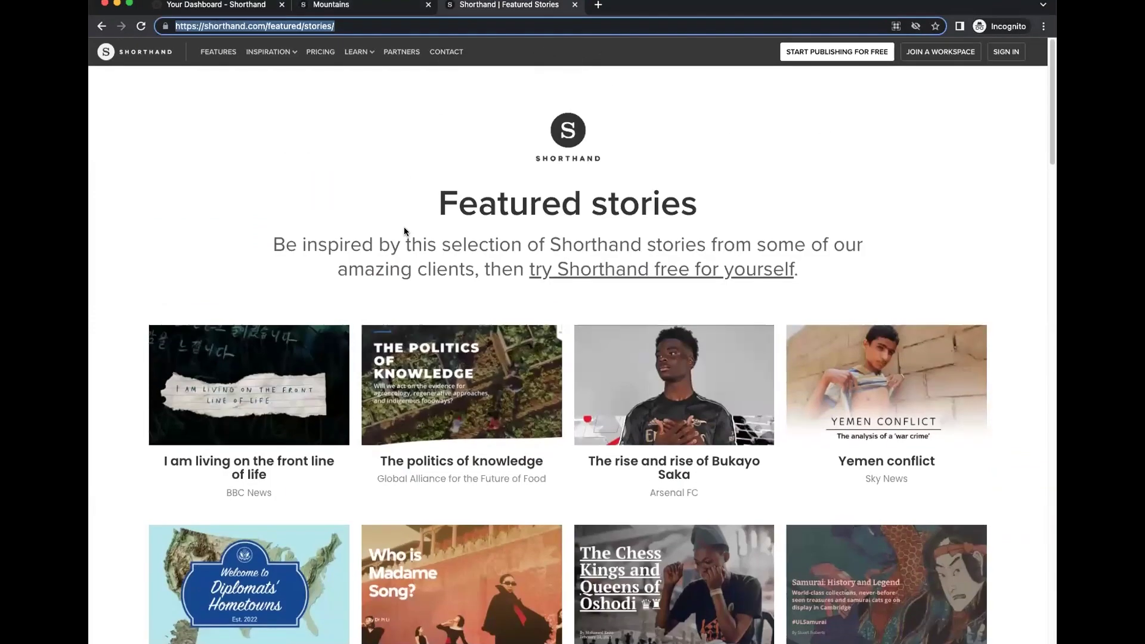
mouse_move(273, 54)
click(257, 149)
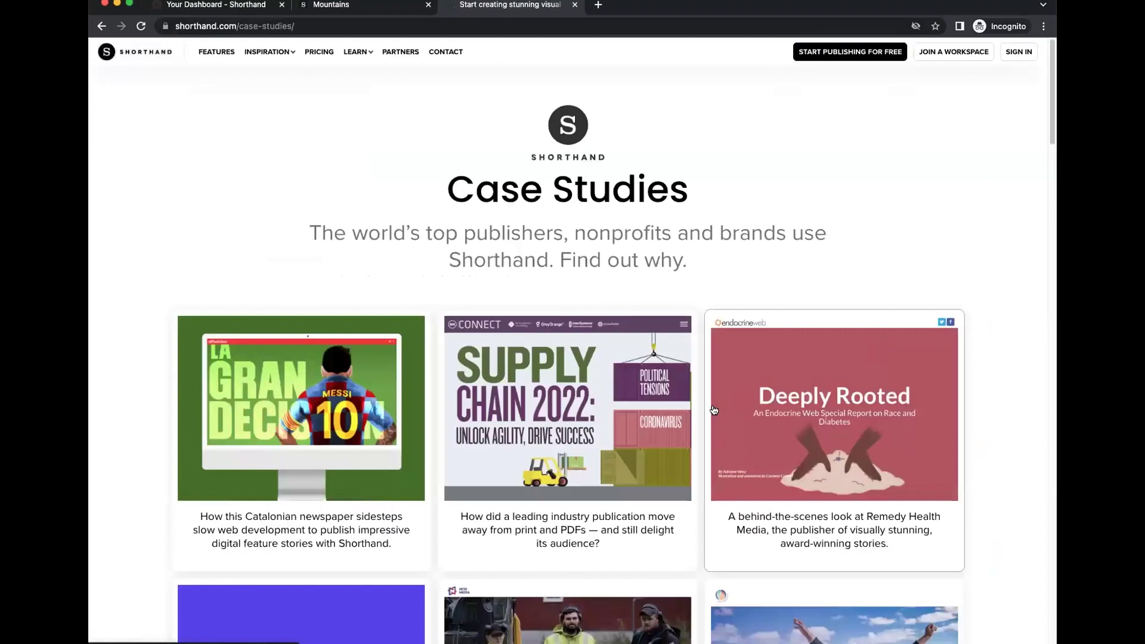
key(super+shift+4)
key(Escape)
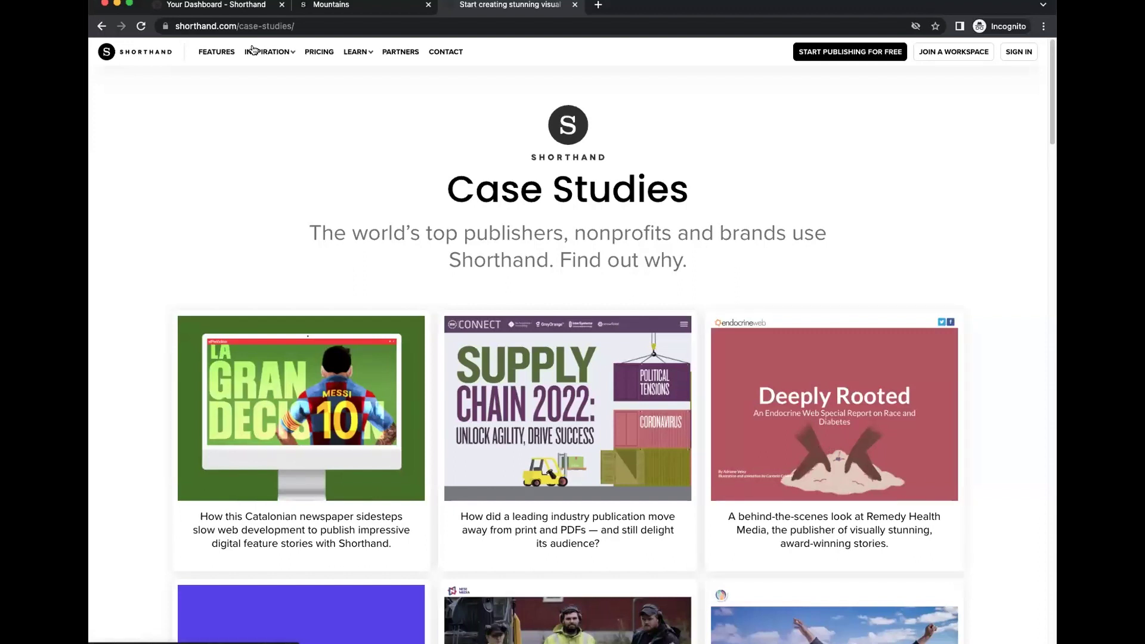
click(239, 25)
key(super+c)
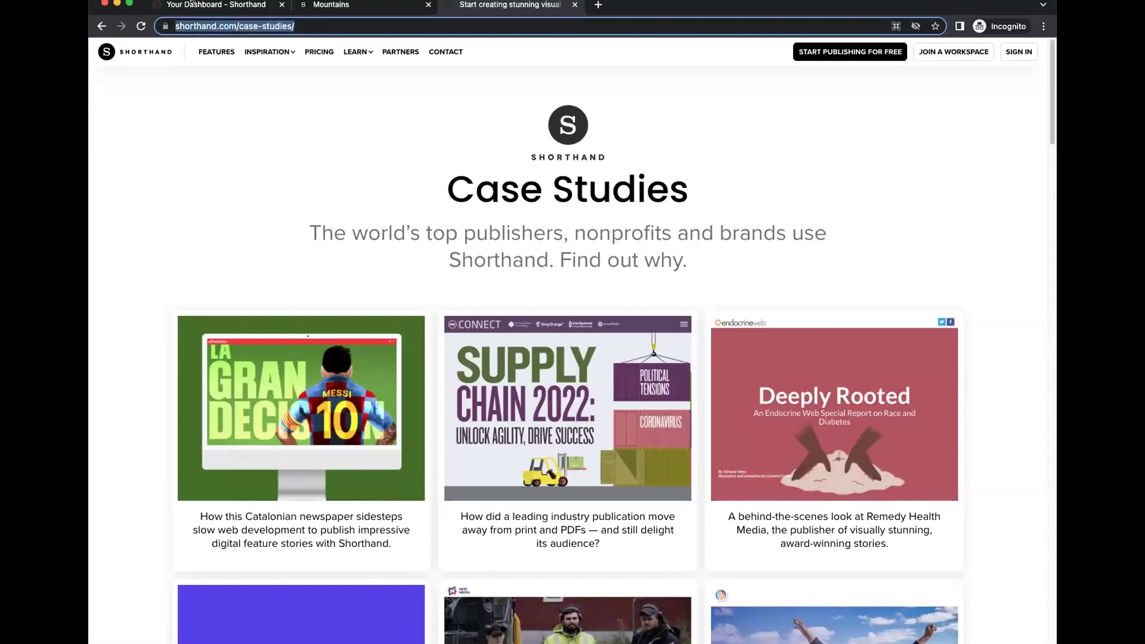
Add 'Case studies' with its pasted URL, opening in a new window, to the Example collection.
click(193, 4)
scroll(680, 358, down, 2)
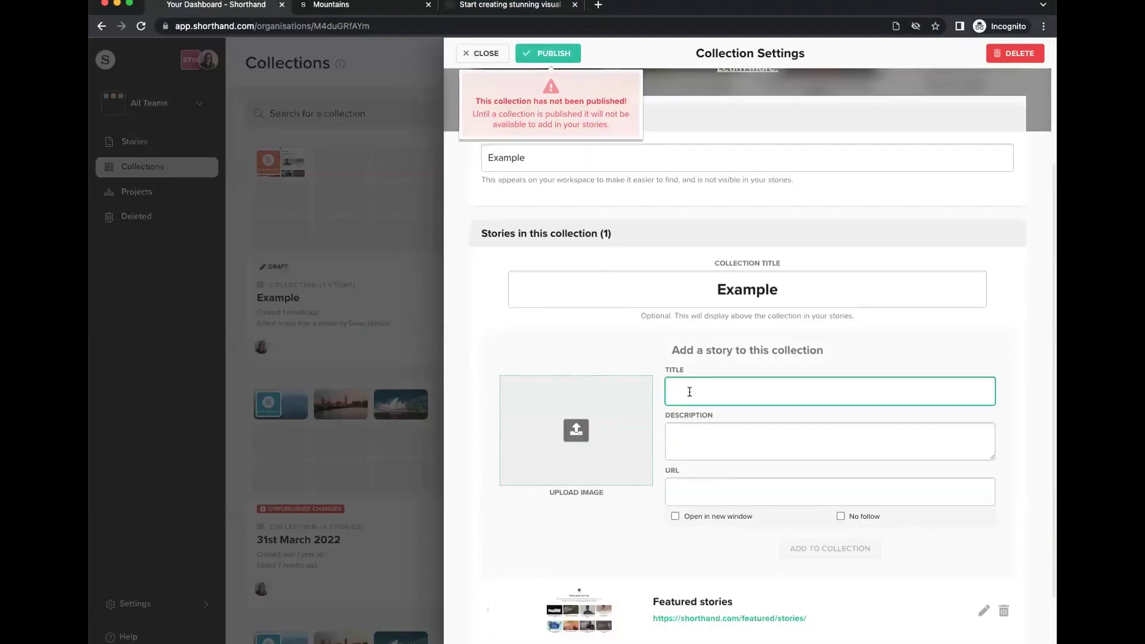
text(Case studies)
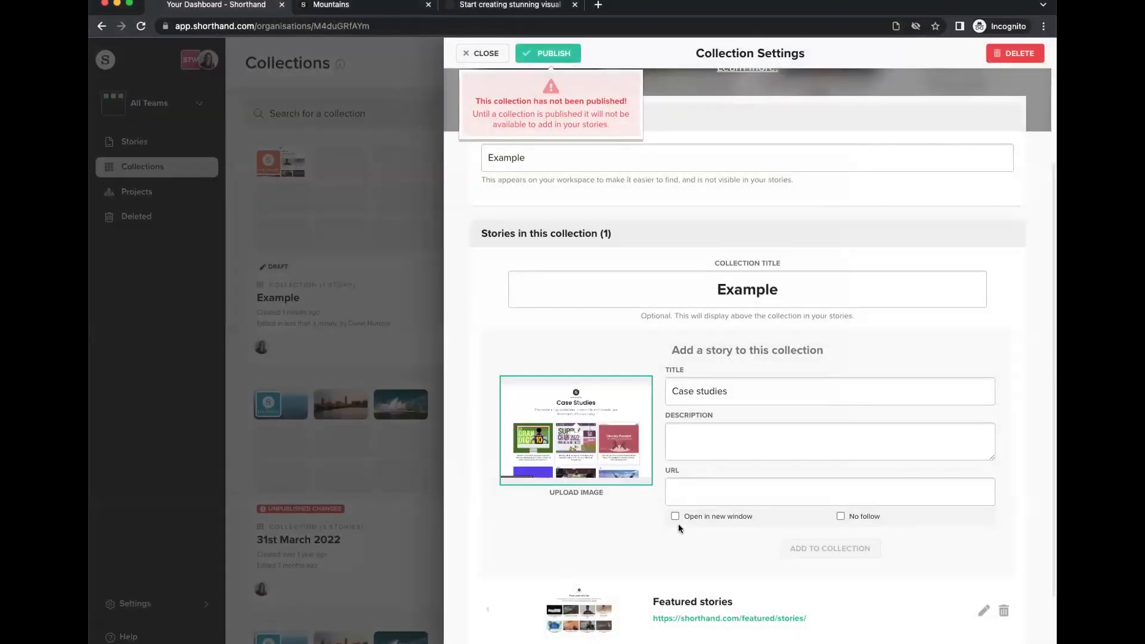
click(687, 494)
key(super+v)
click(676, 516)
click(820, 548)
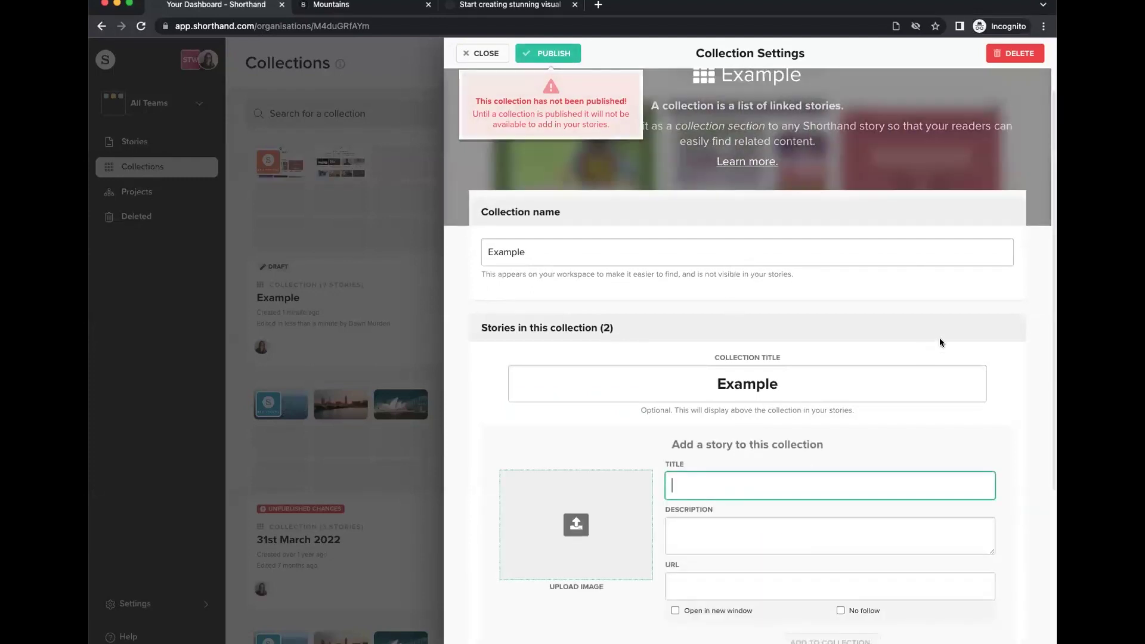
Publish the Example collection, close its settings, and go to the Stories list.
click(554, 53)
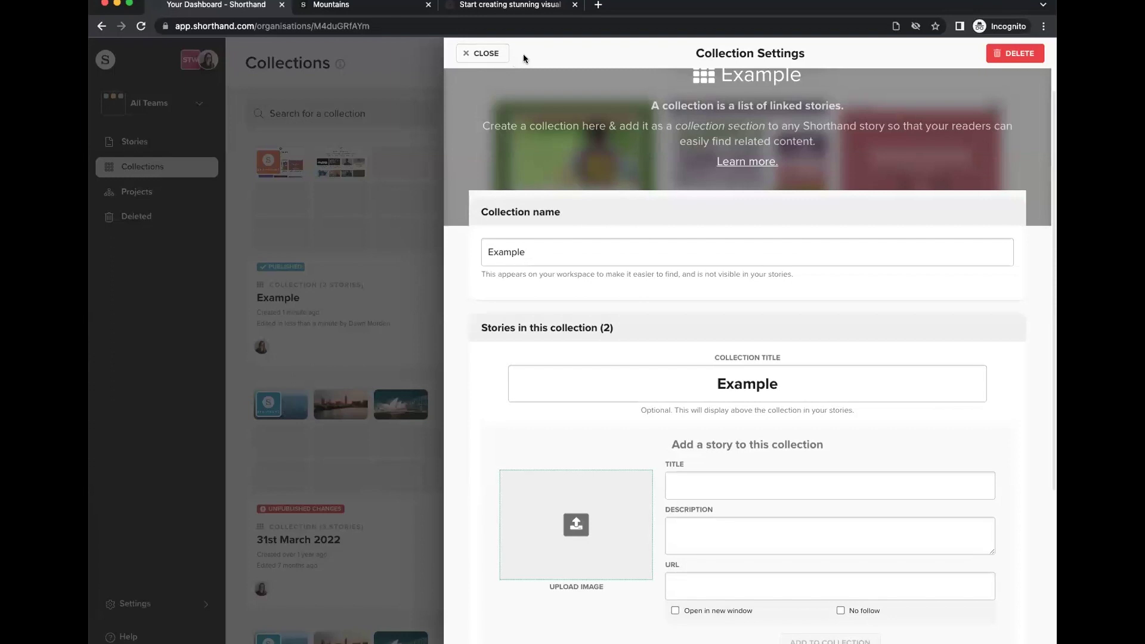
click(477, 53)
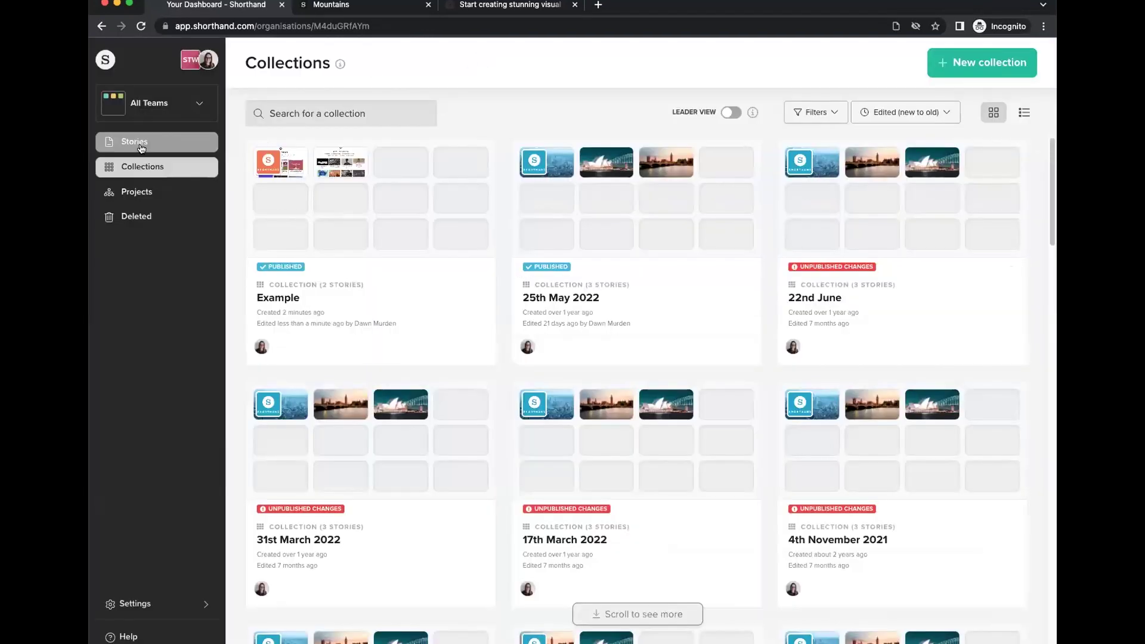
click(134, 141)
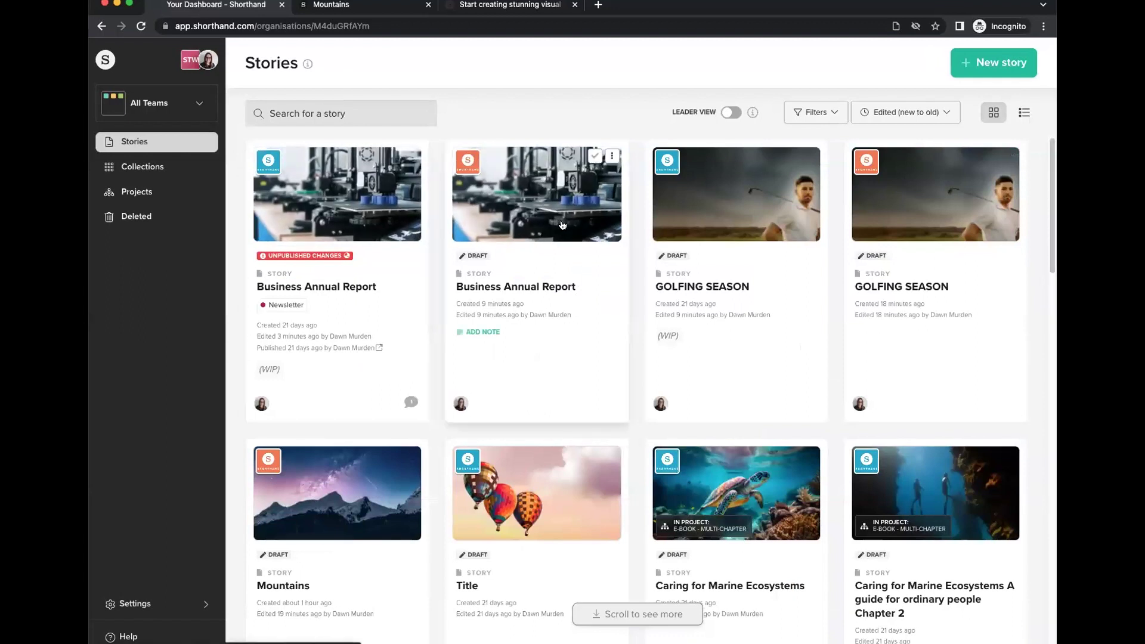
Open the Mountains story and append a Collection section showing the Example collection.
scroll(682, 365, down, 1)
click(327, 476)
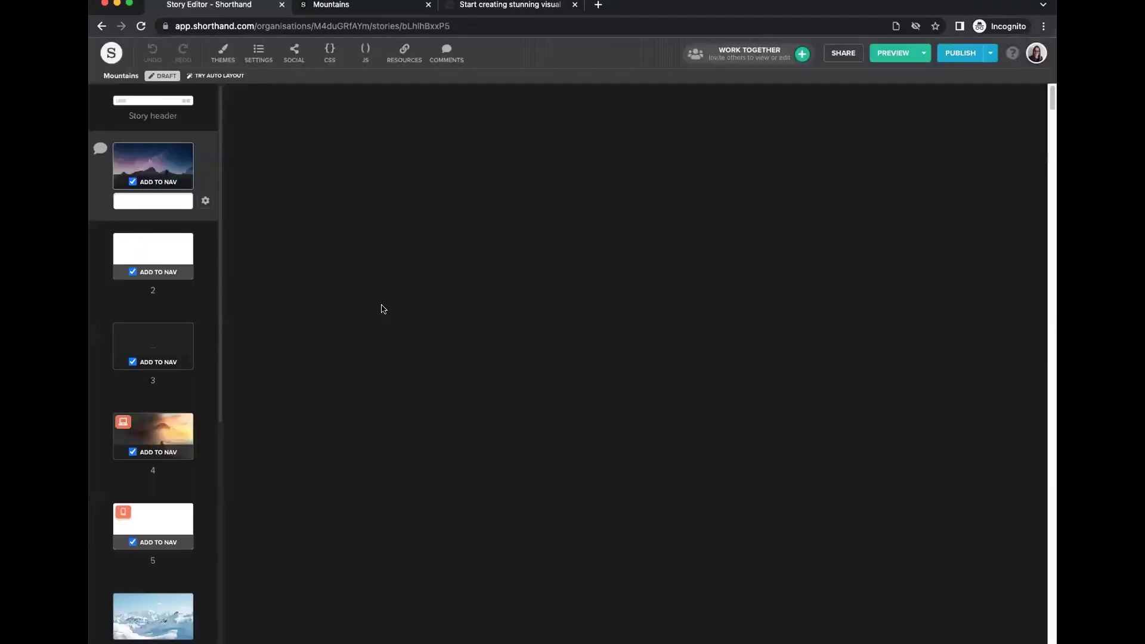
scroll(169, 435, down, 7)
click(154, 639)
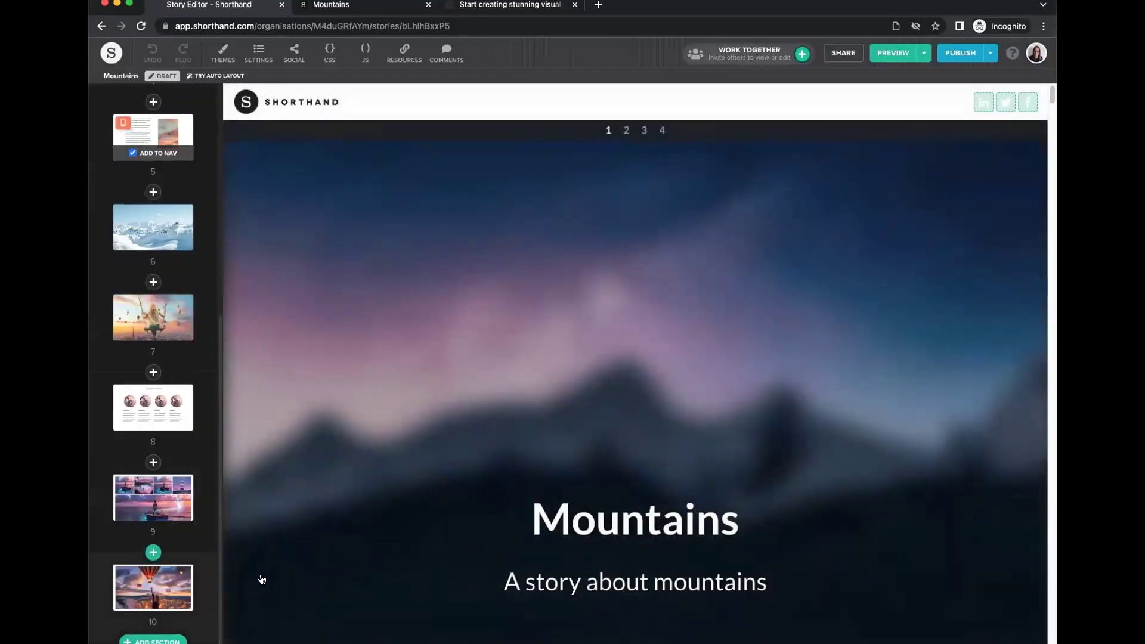
scroll(753, 470, down, 5)
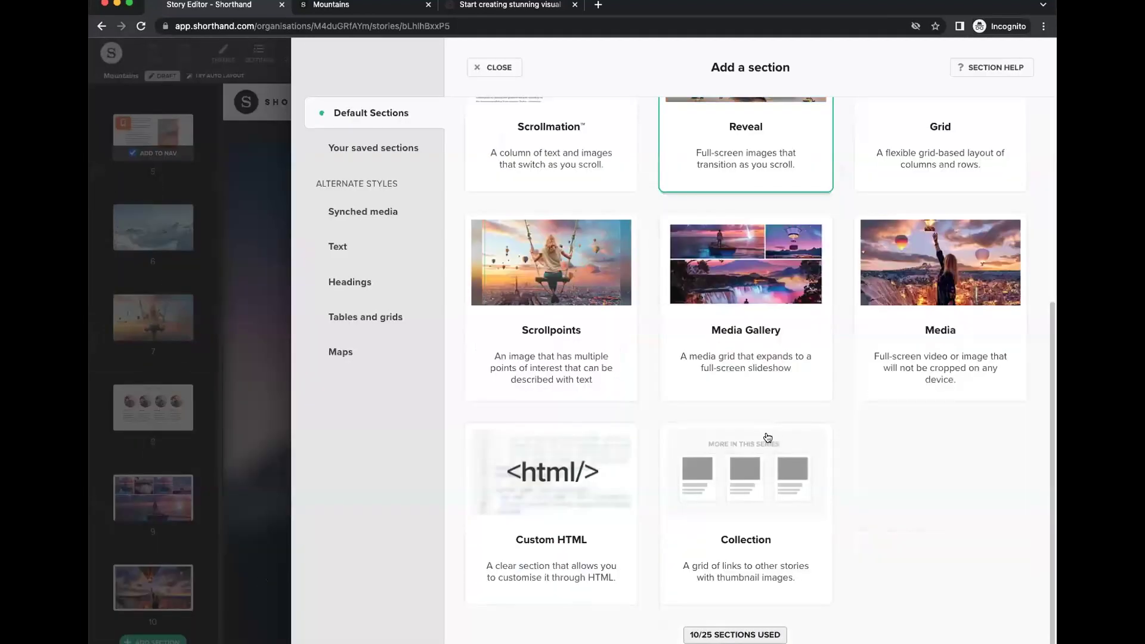
click(759, 516)
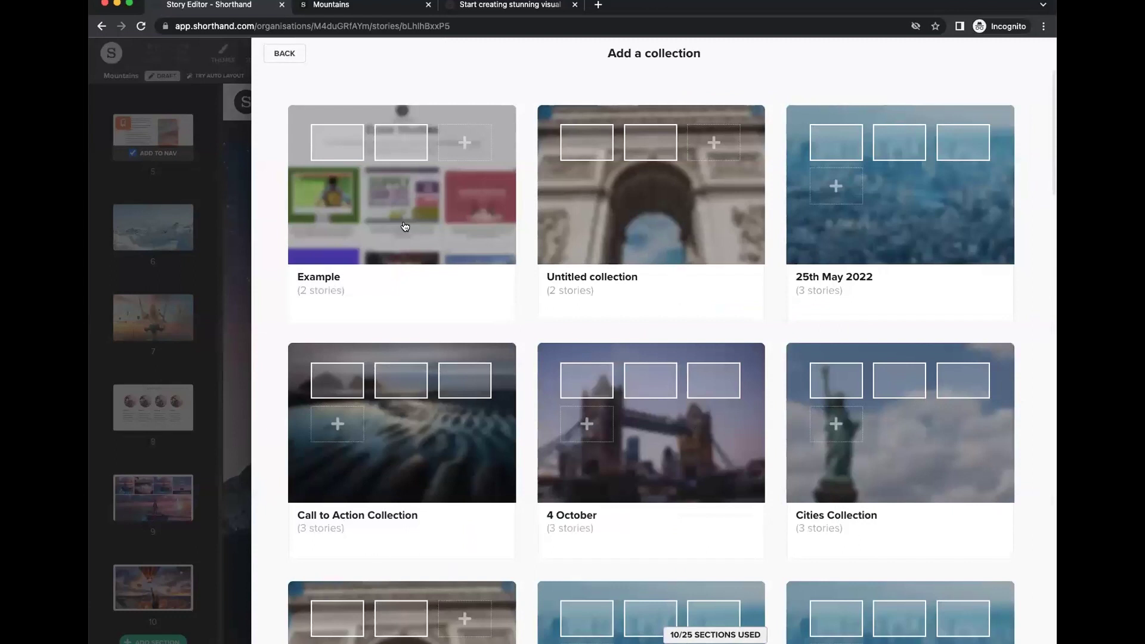
click(406, 222)
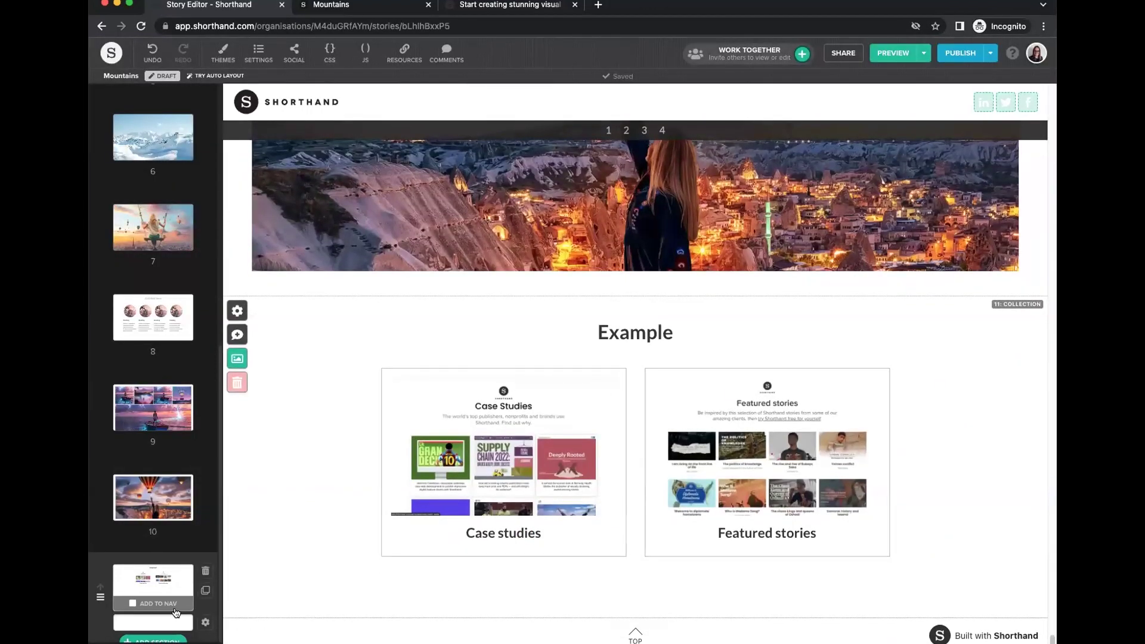
Try List and Grid layouts with small, medium and large cards, then reset to Default.
click(205, 622)
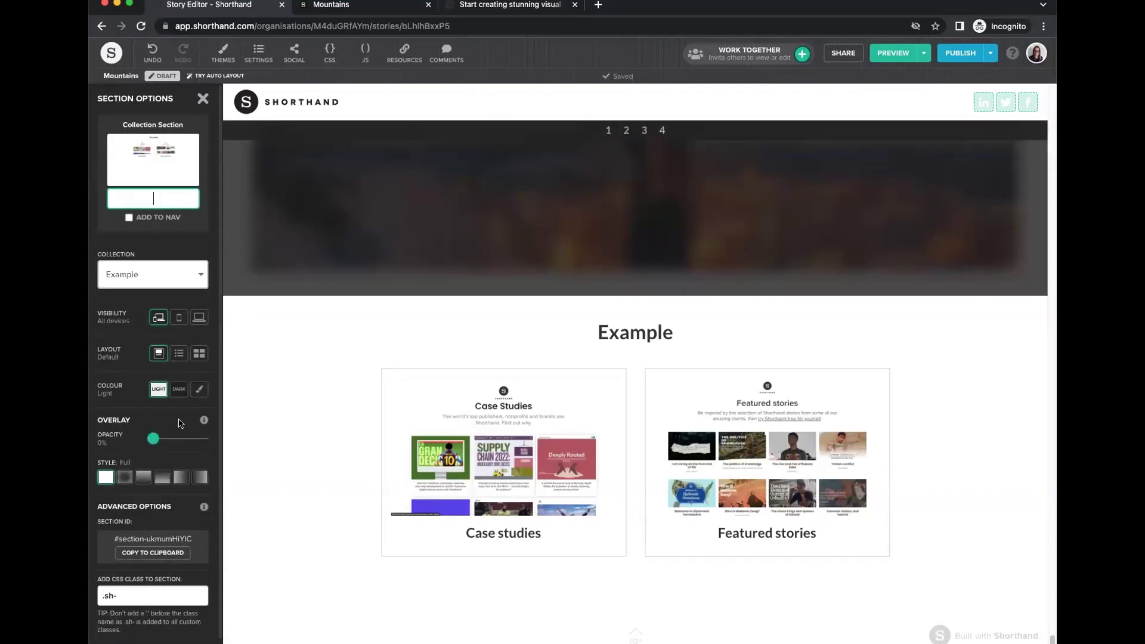
click(177, 354)
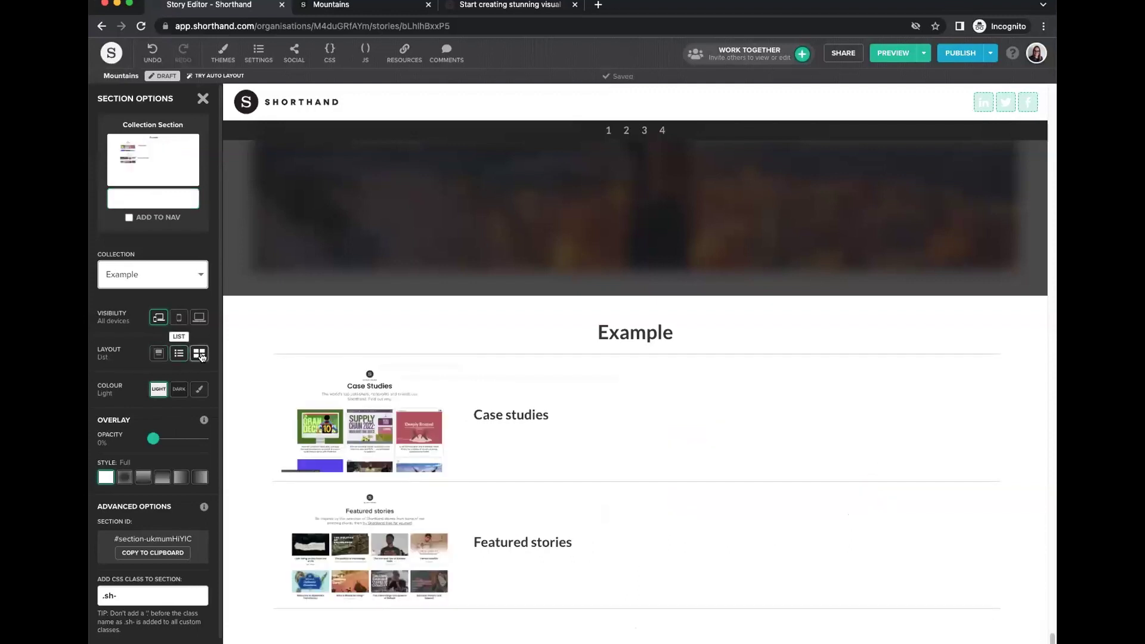
click(201, 354)
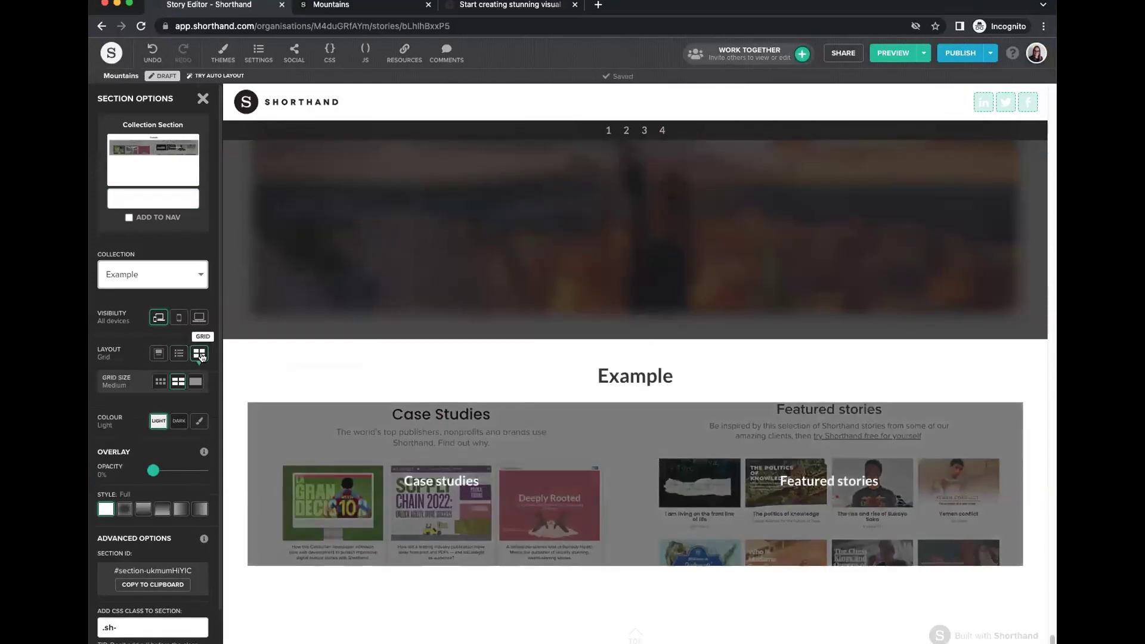
click(160, 382)
click(178, 382)
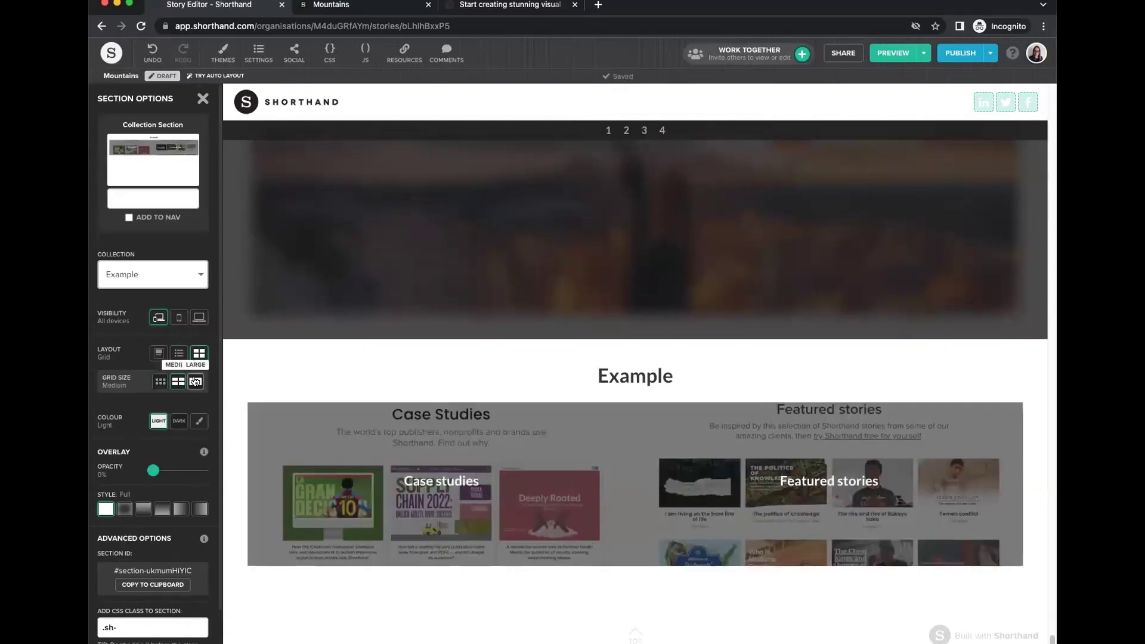
click(195, 382)
click(160, 382)
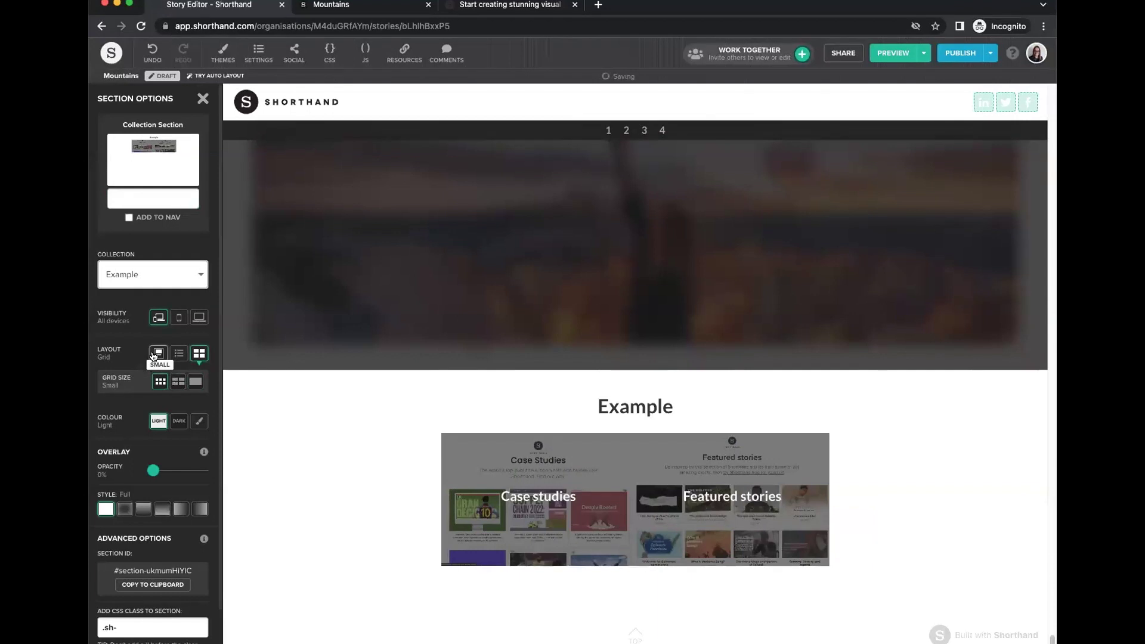
click(158, 353)
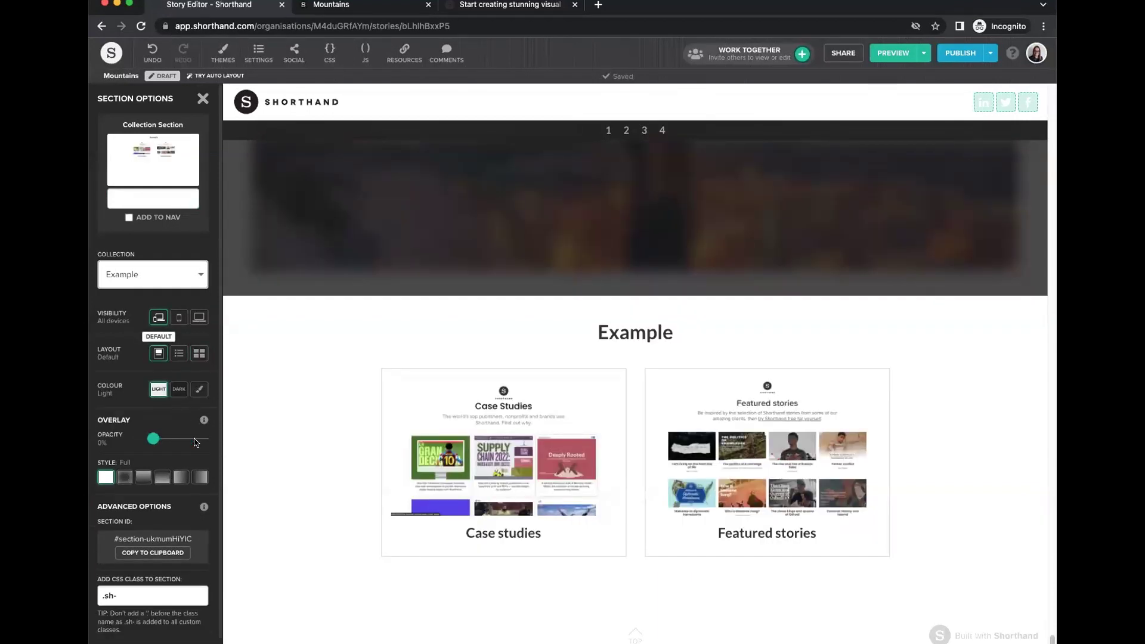
click(203, 99)
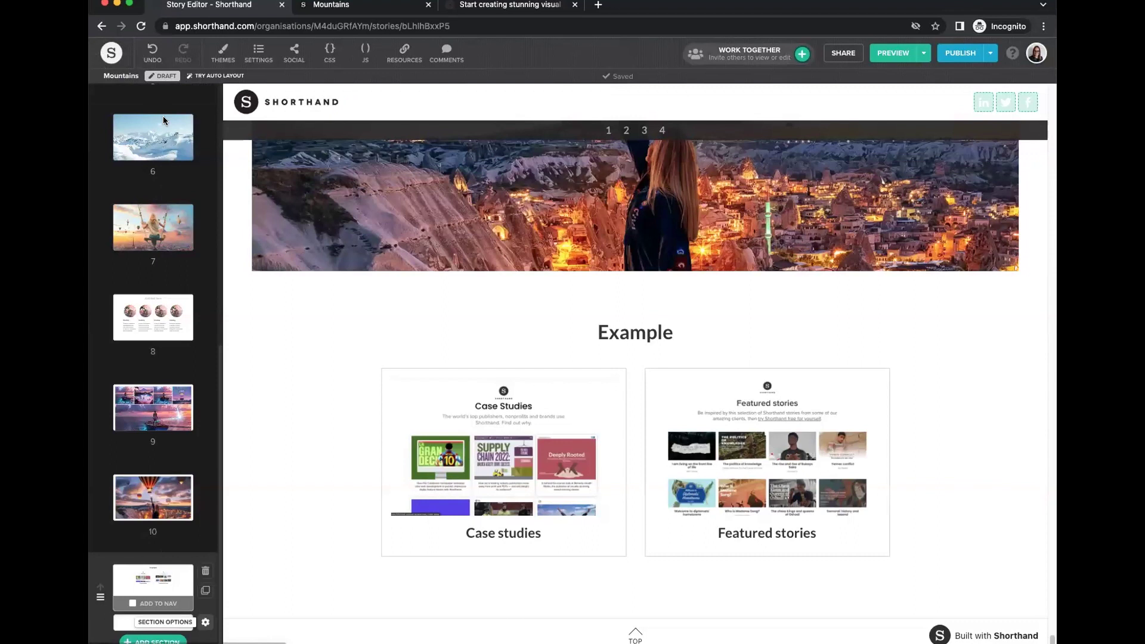
From the dashboard's Projects list, create a Webinars team project using the Event guide template.
click(111, 52)
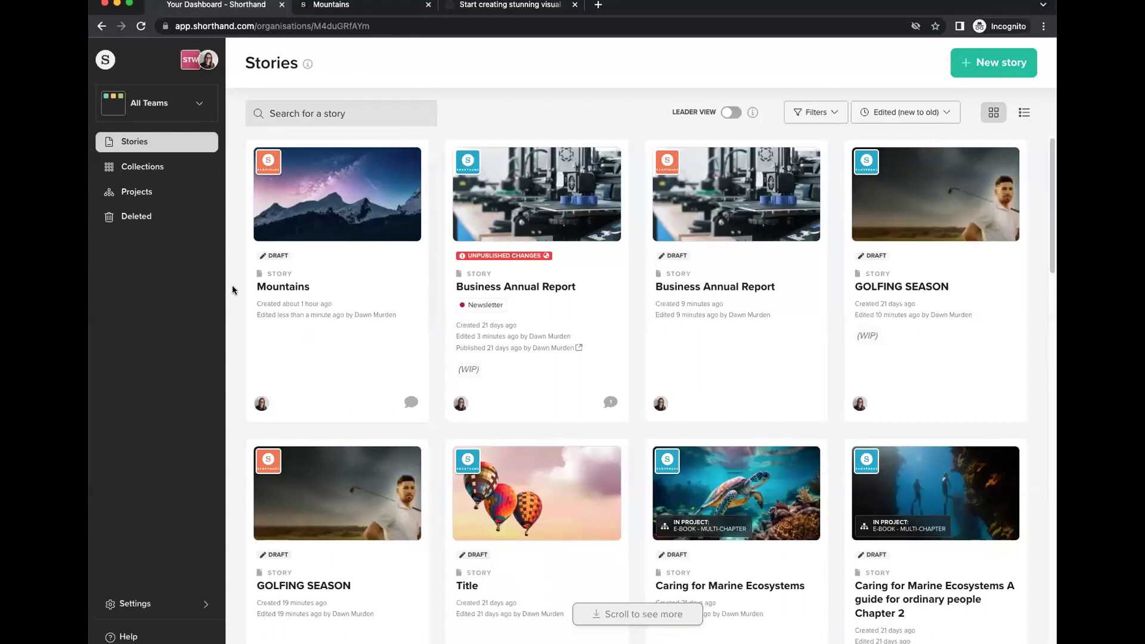
click(181, 204)
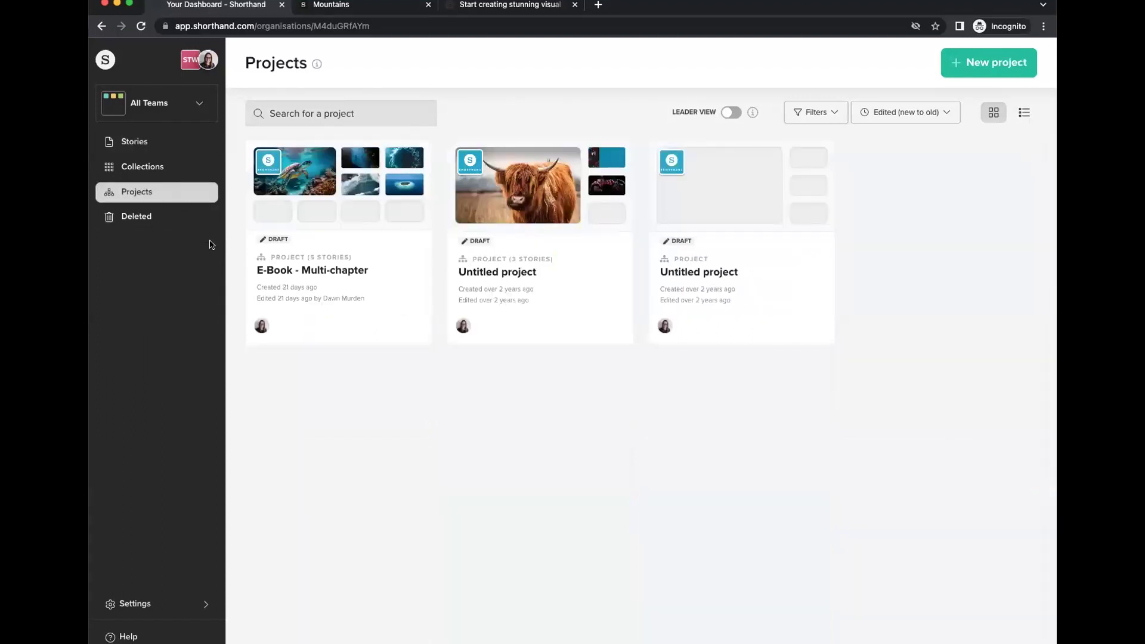
click(999, 66)
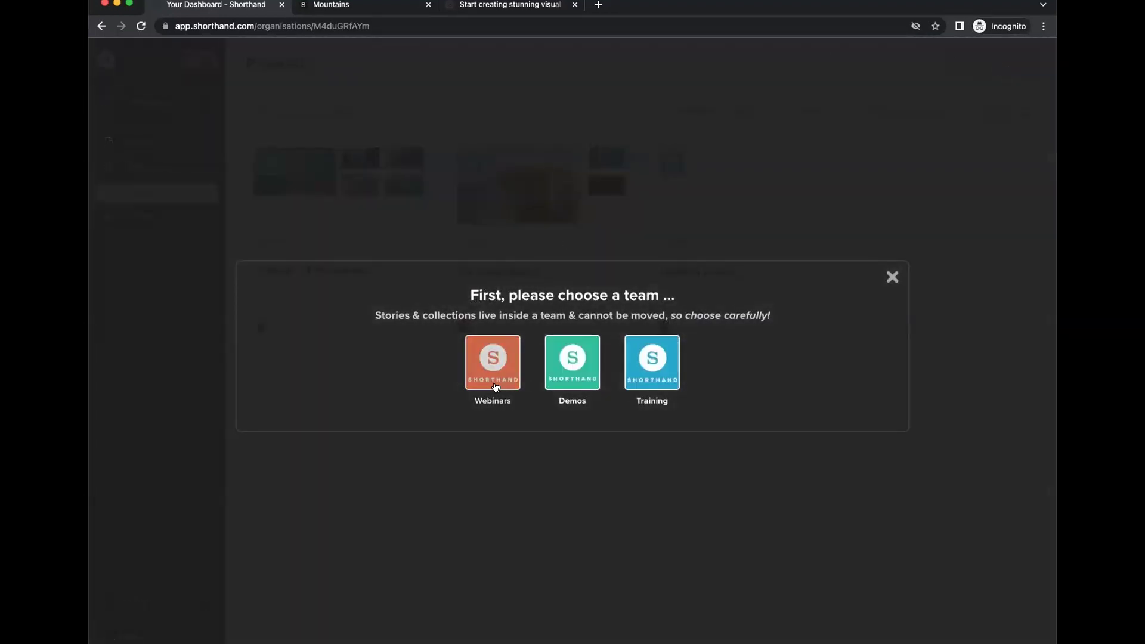
click(493, 365)
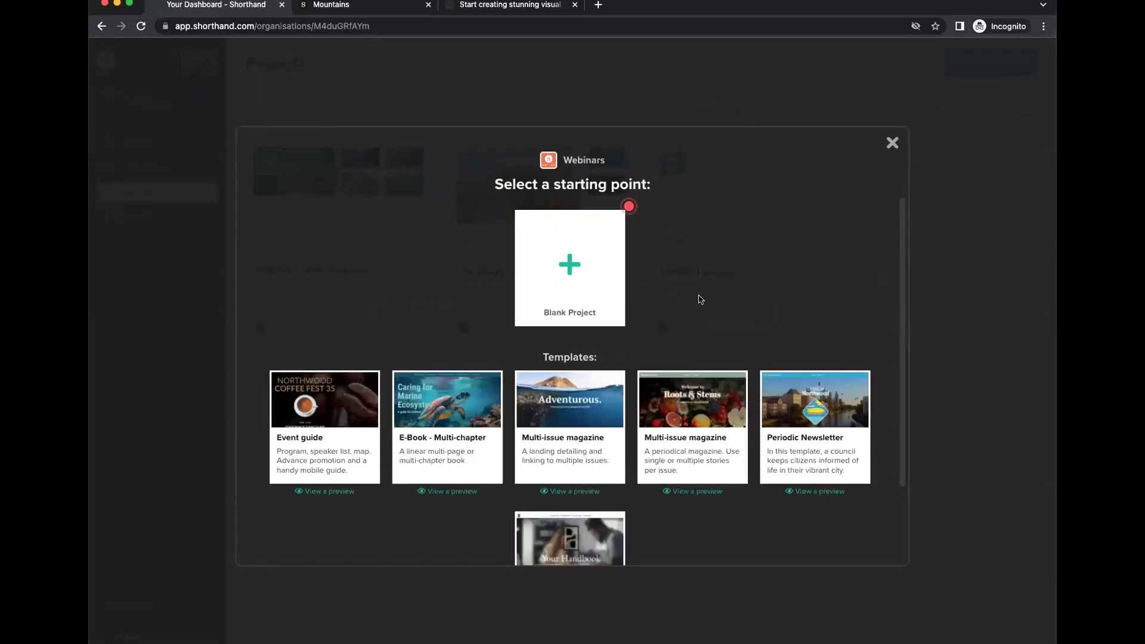
scroll(700, 300, down, 2)
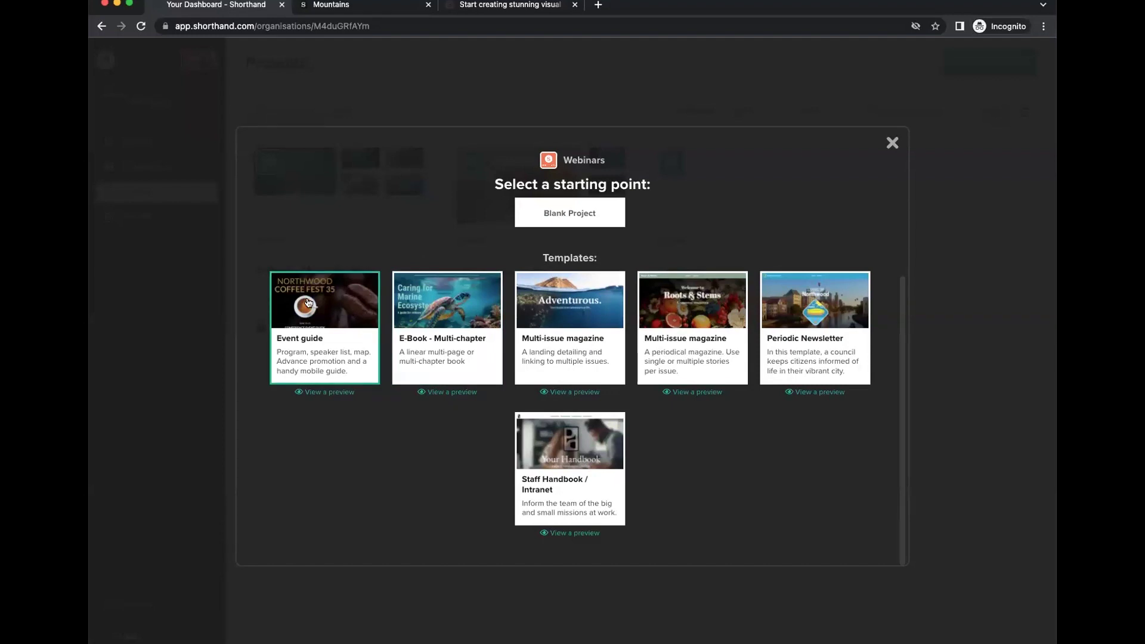
click(336, 299)
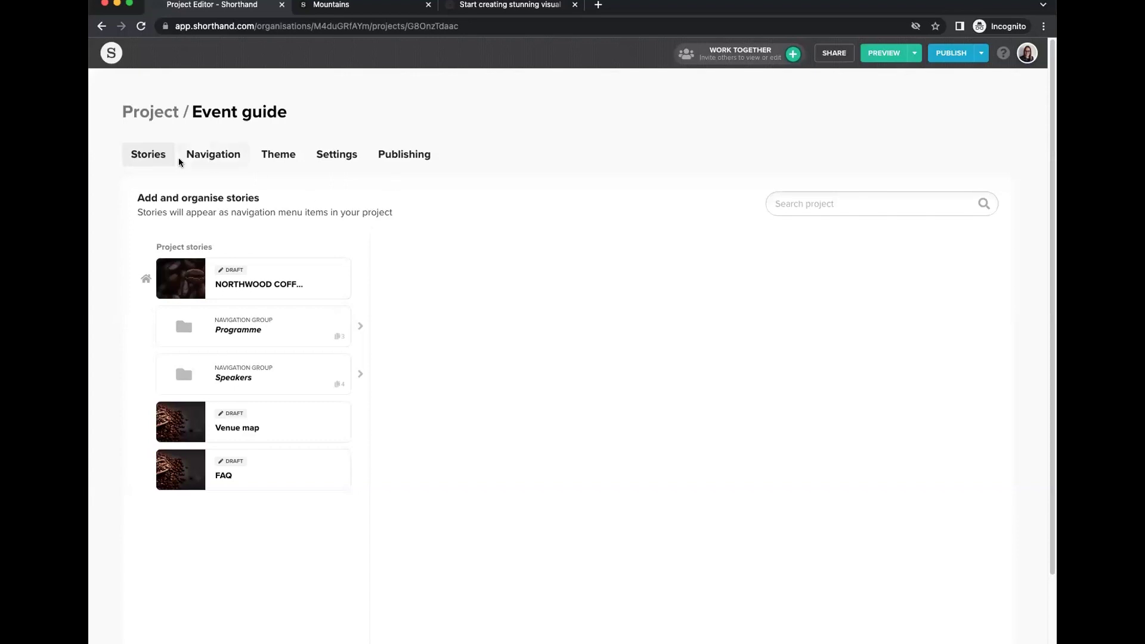
Expand the NORTHWOOD, Programme, Speakers, Venue map and FAQ rows to see their pages.
click(287, 282)
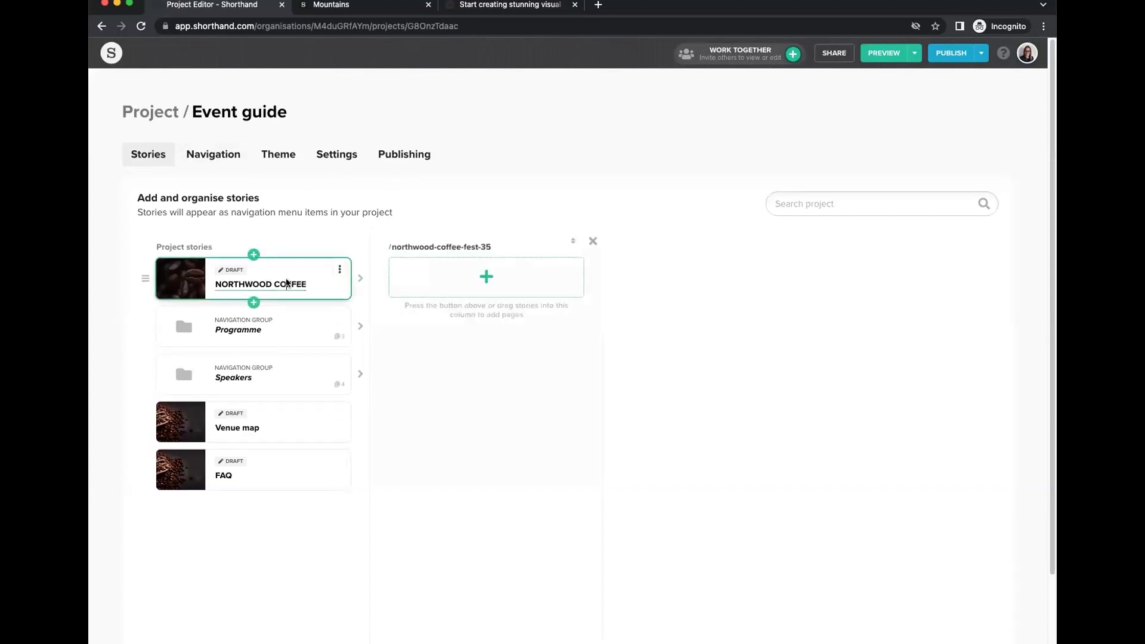
click(263, 330)
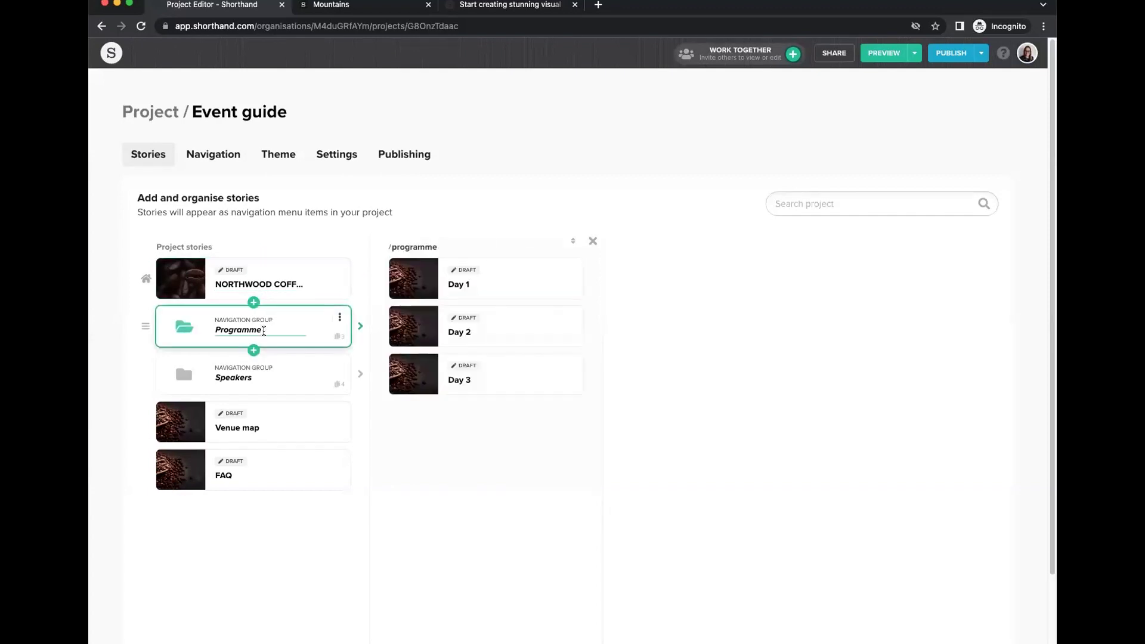
click(261, 283)
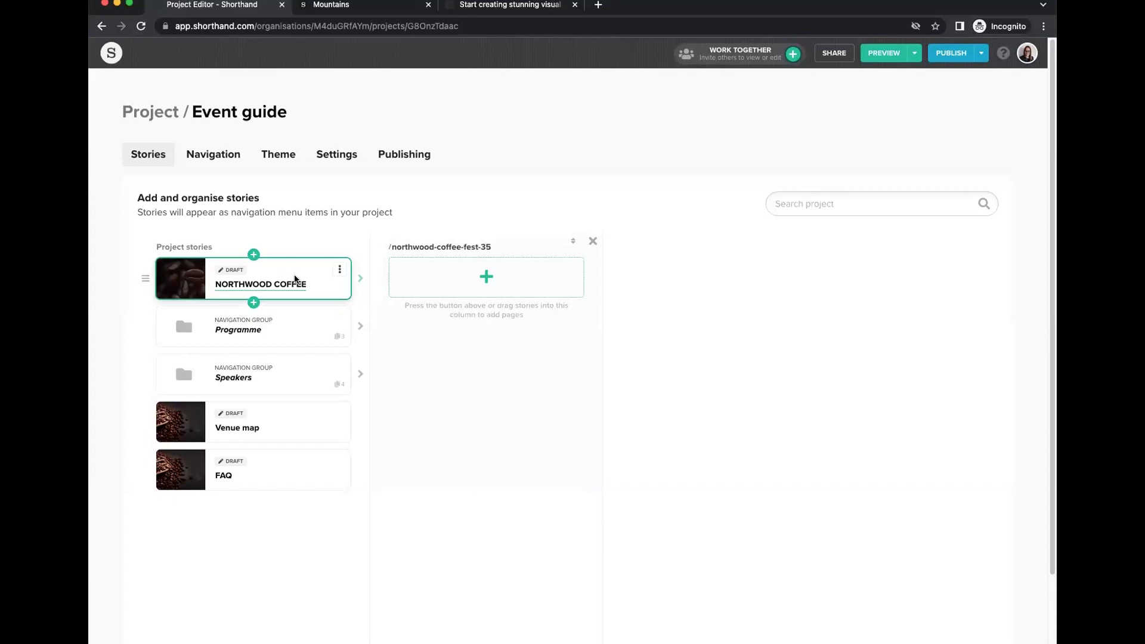
click(282, 322)
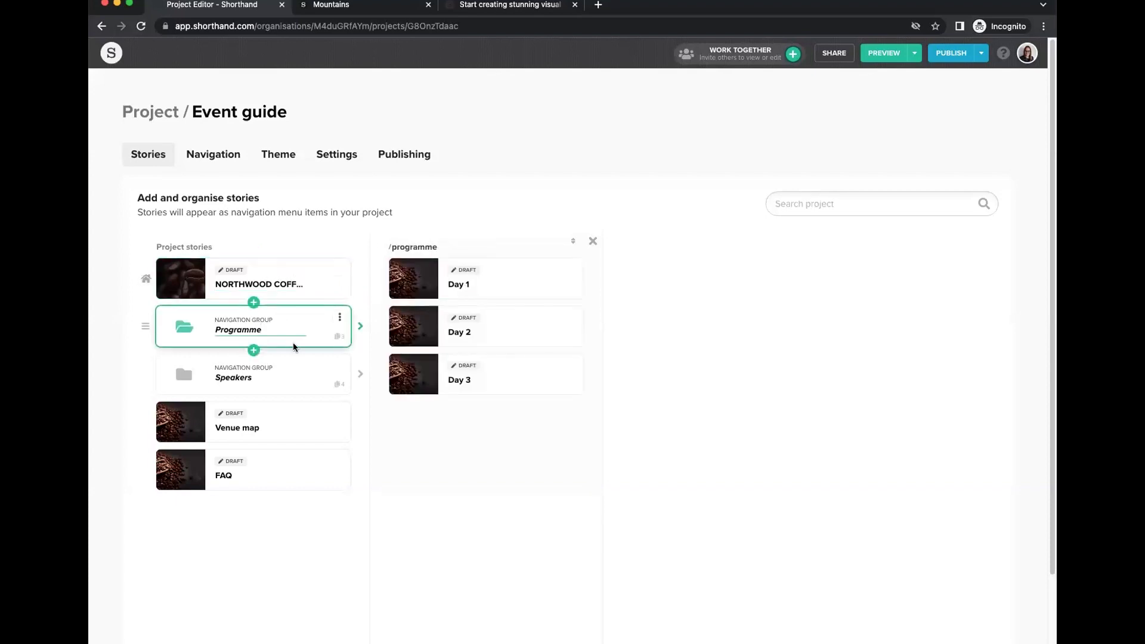
click(289, 367)
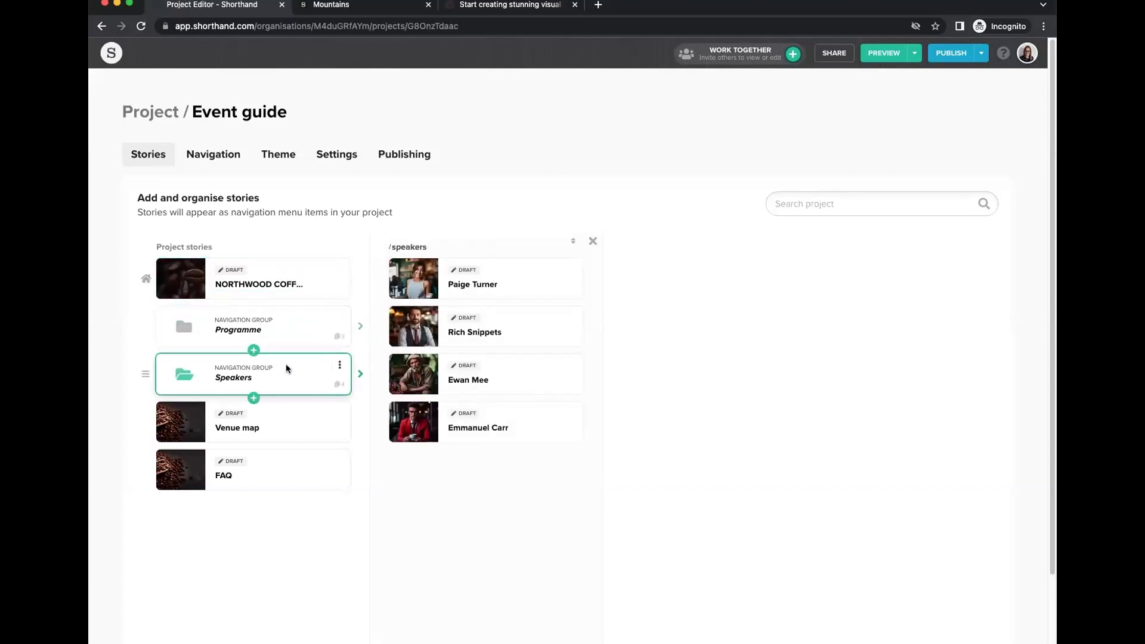
click(287, 313)
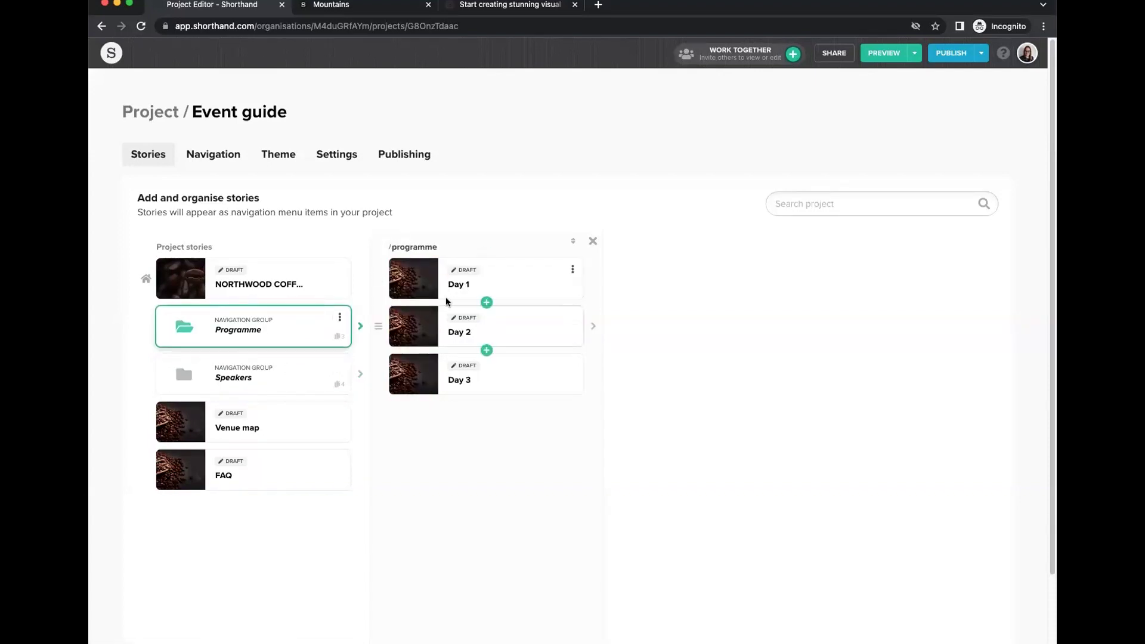
click(289, 378)
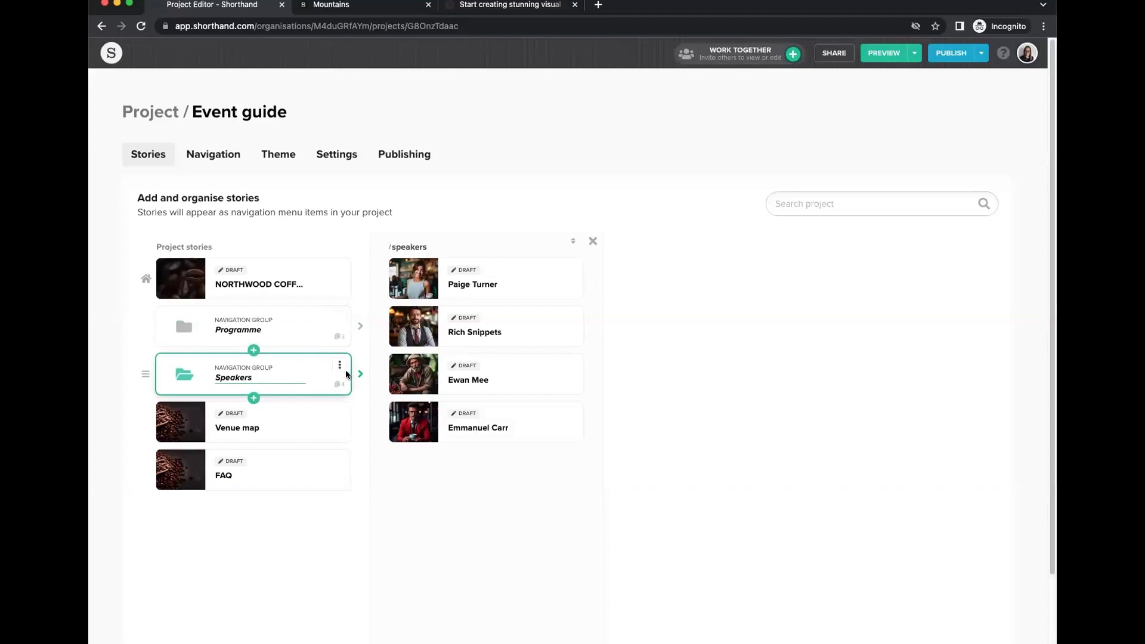
click(266, 426)
click(296, 472)
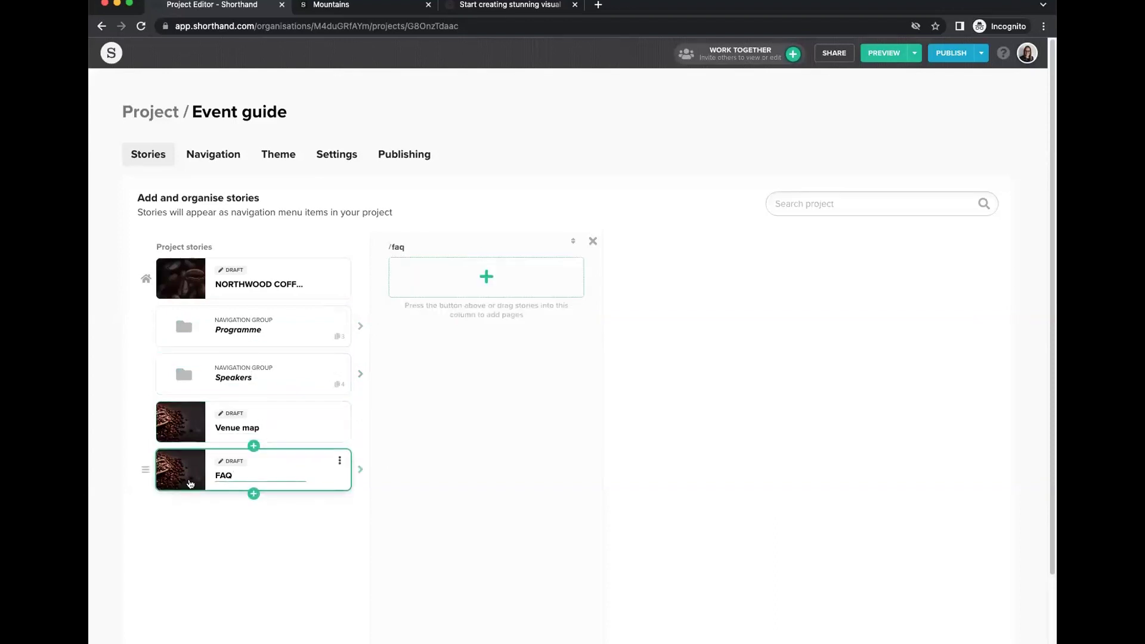
Toggle the header theme logo and try Hamburger and None, keeping Within Header navigation.
click(217, 155)
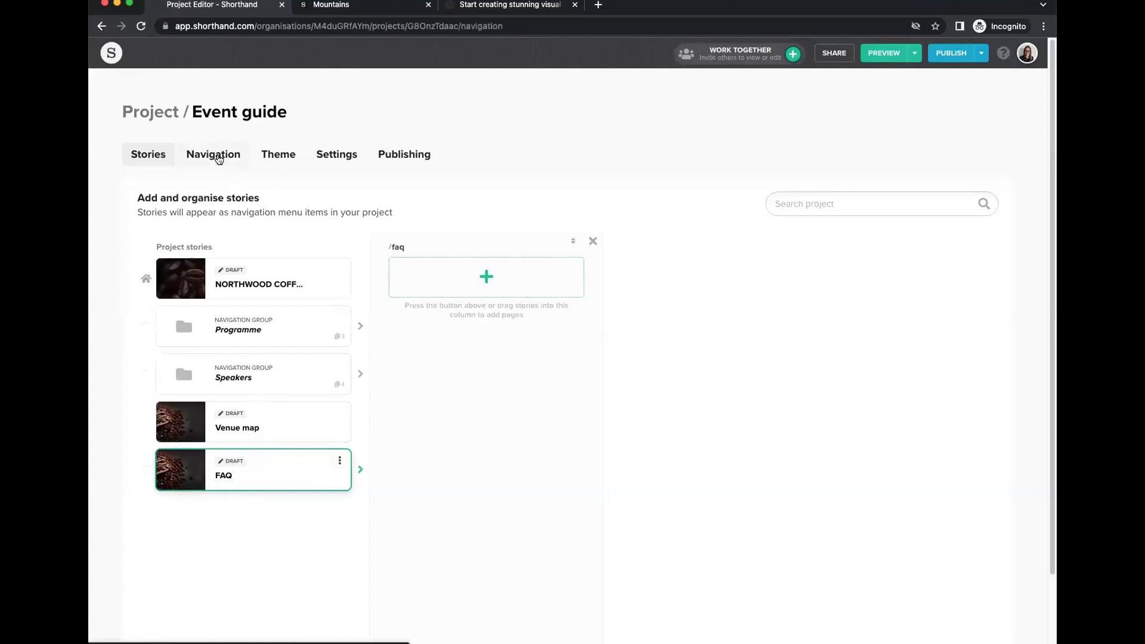
mouse_move(221, 315)
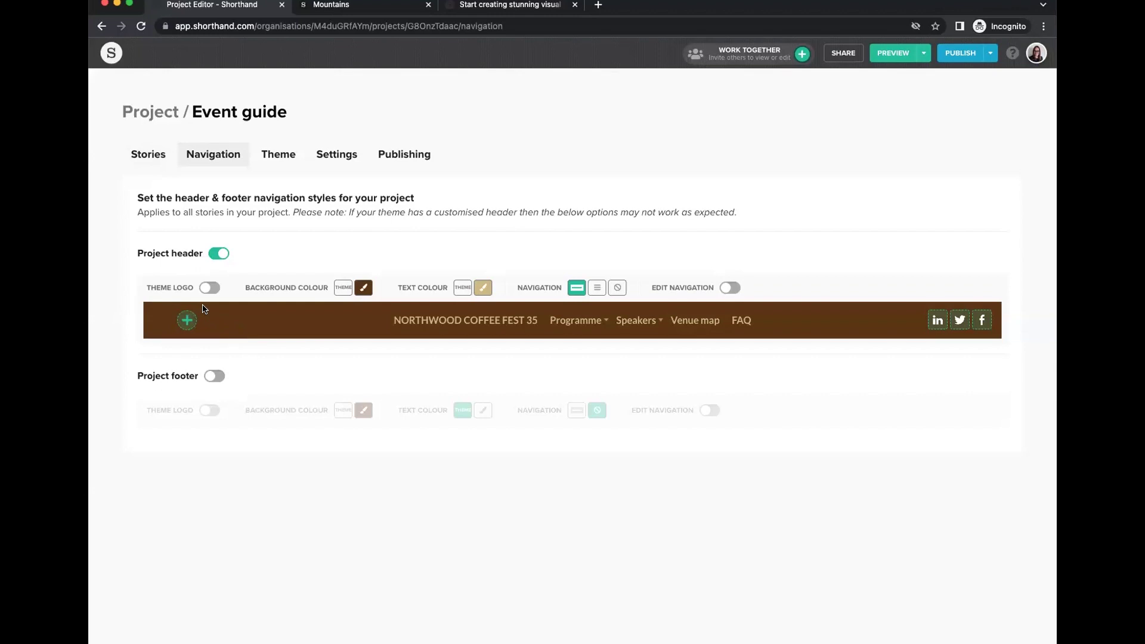
click(209, 288)
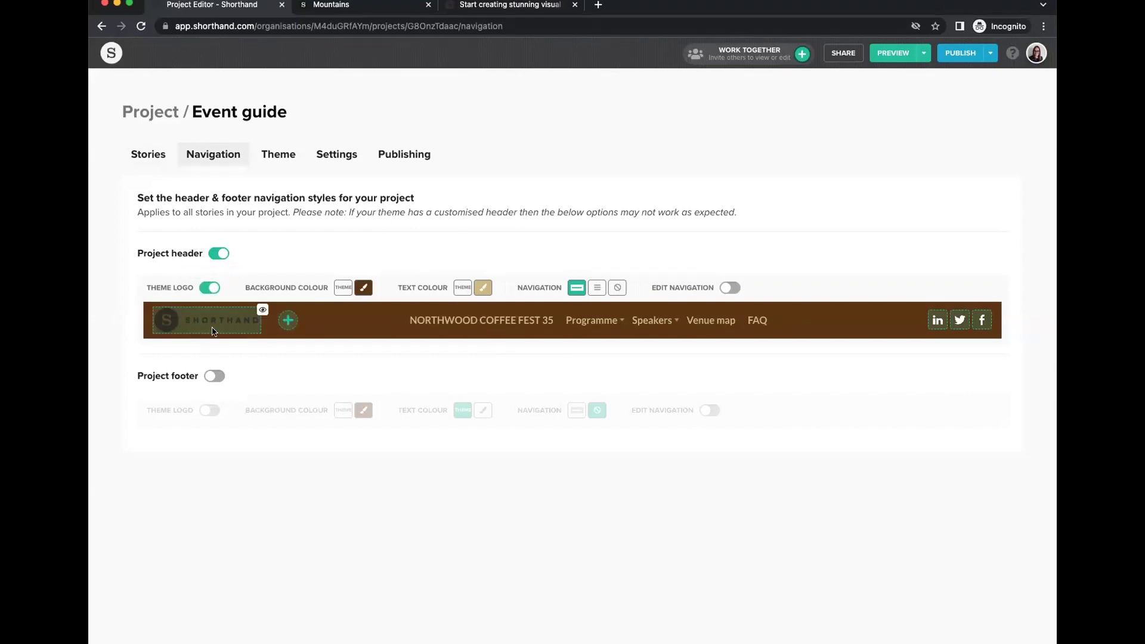
click(209, 288)
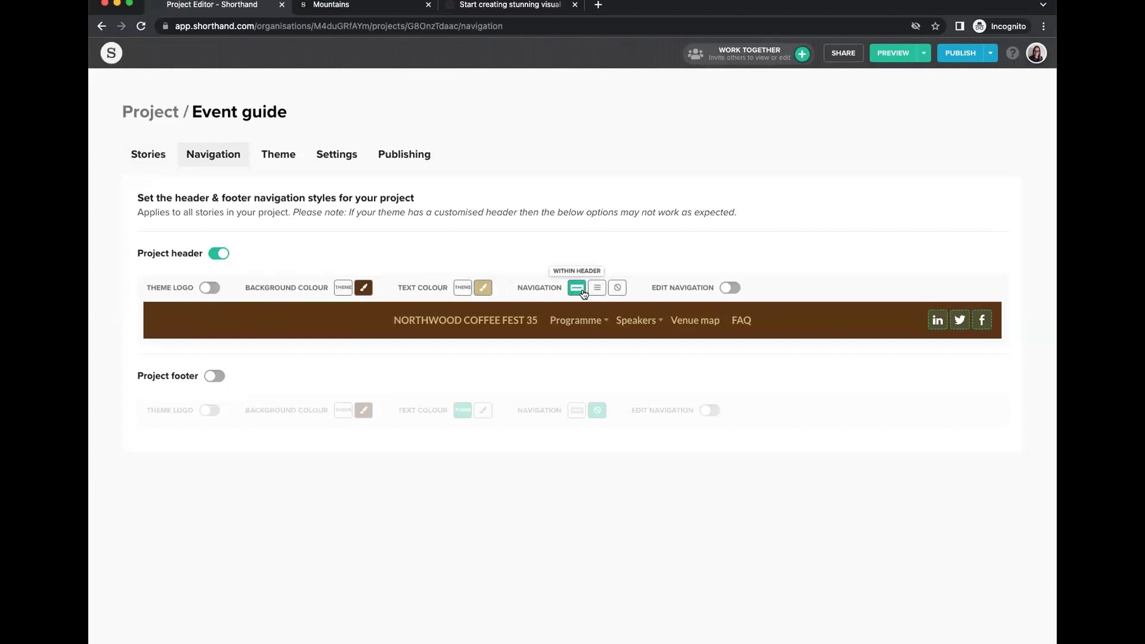
click(594, 289)
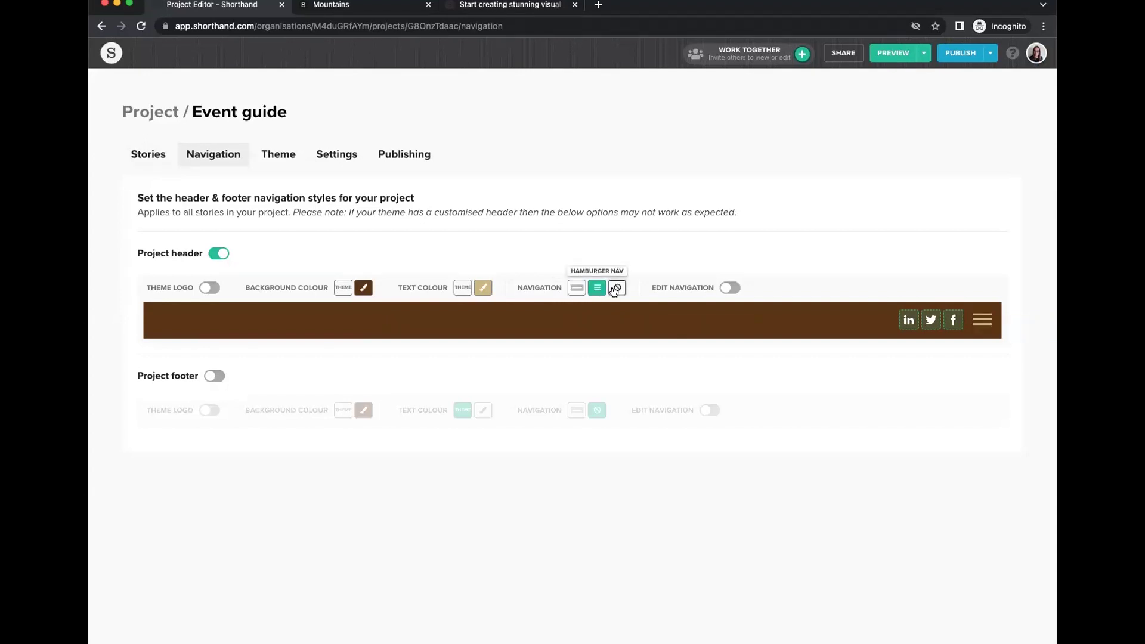
click(615, 289)
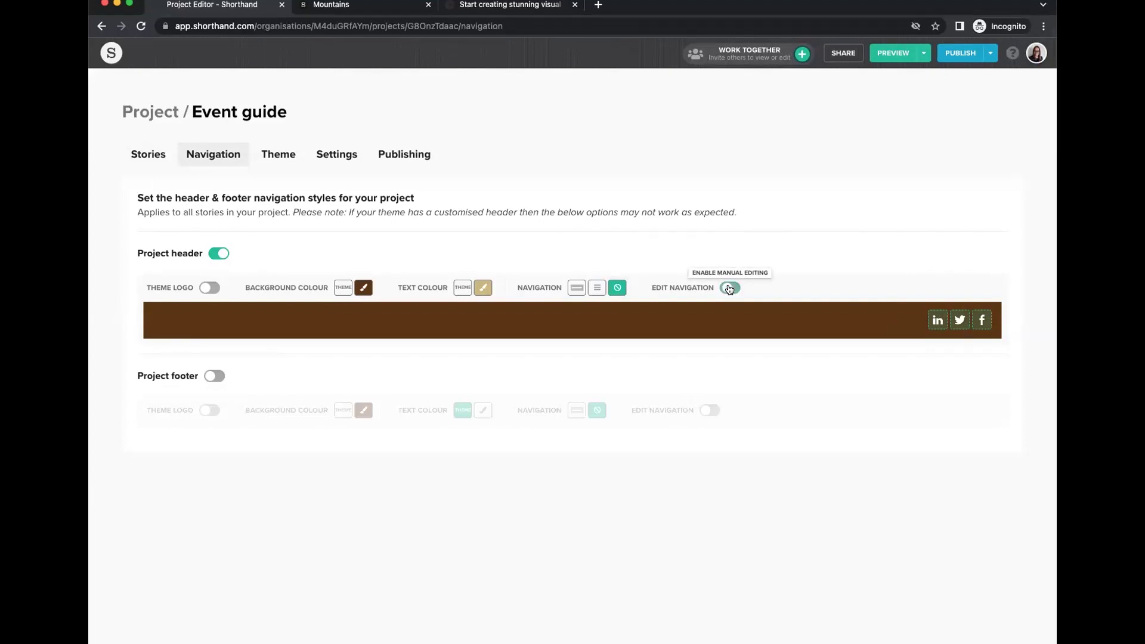
click(576, 288)
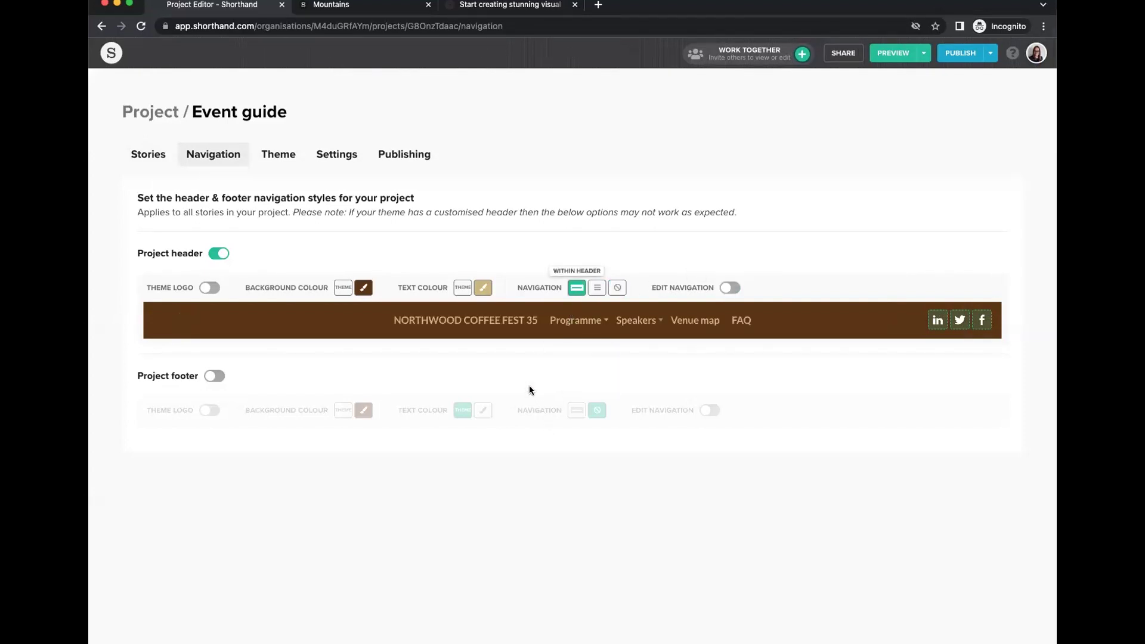
Turn on the project footer with navigation Within footer, then view the Theme page.
click(215, 376)
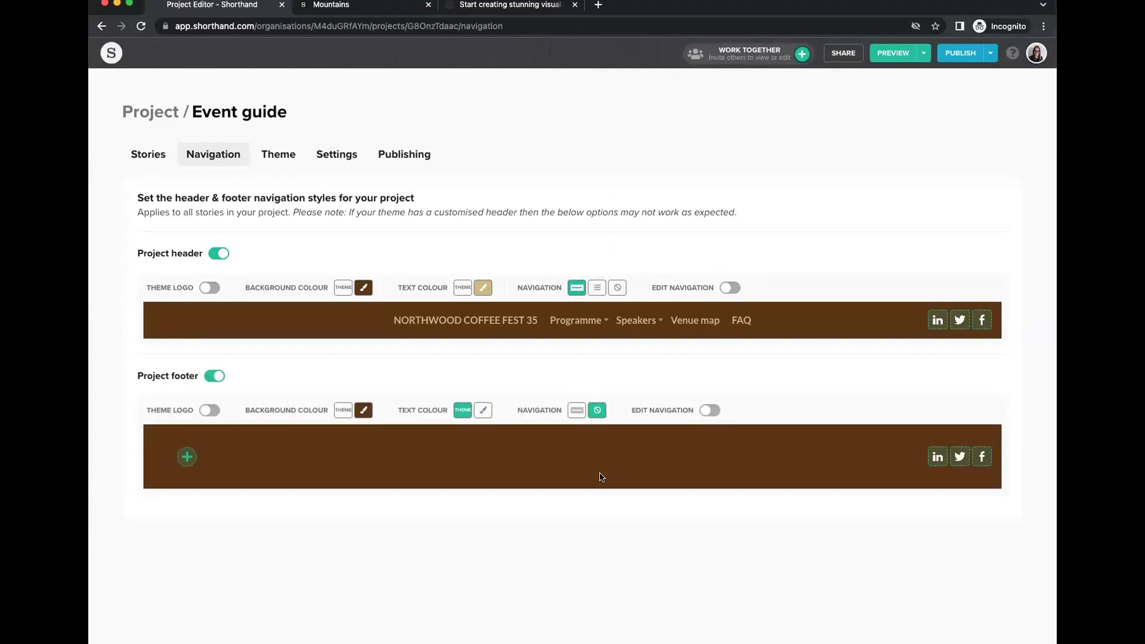
click(577, 412)
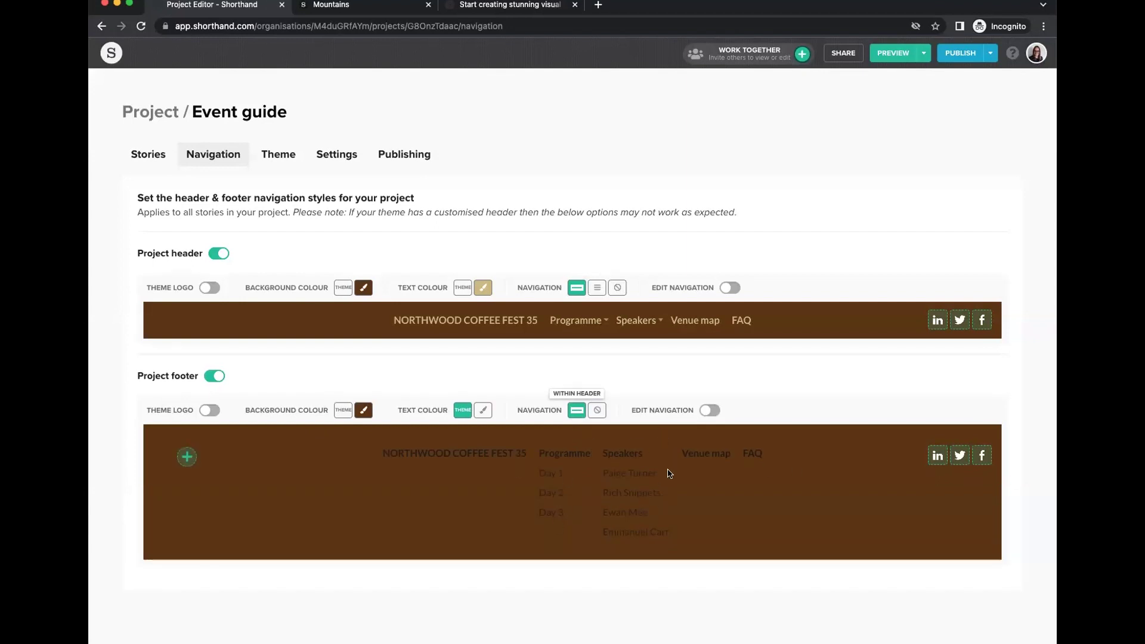
click(278, 155)
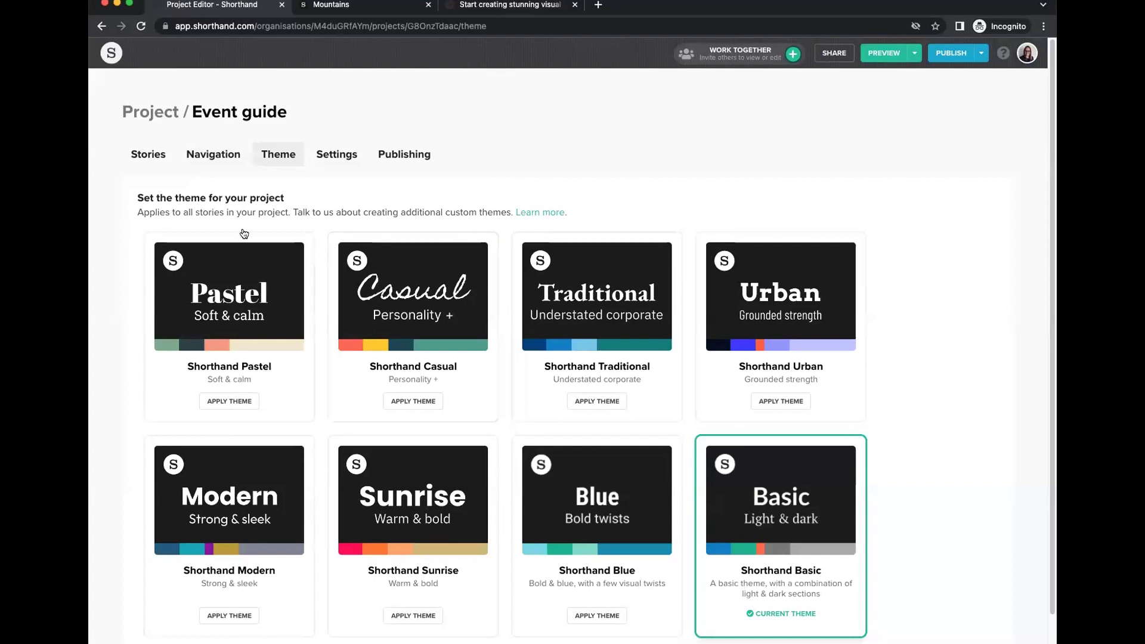
Check Settings' Custom code and Analytics, view Publishing destinations, then return to the Stories list.
scroll(669, 480, down, 1)
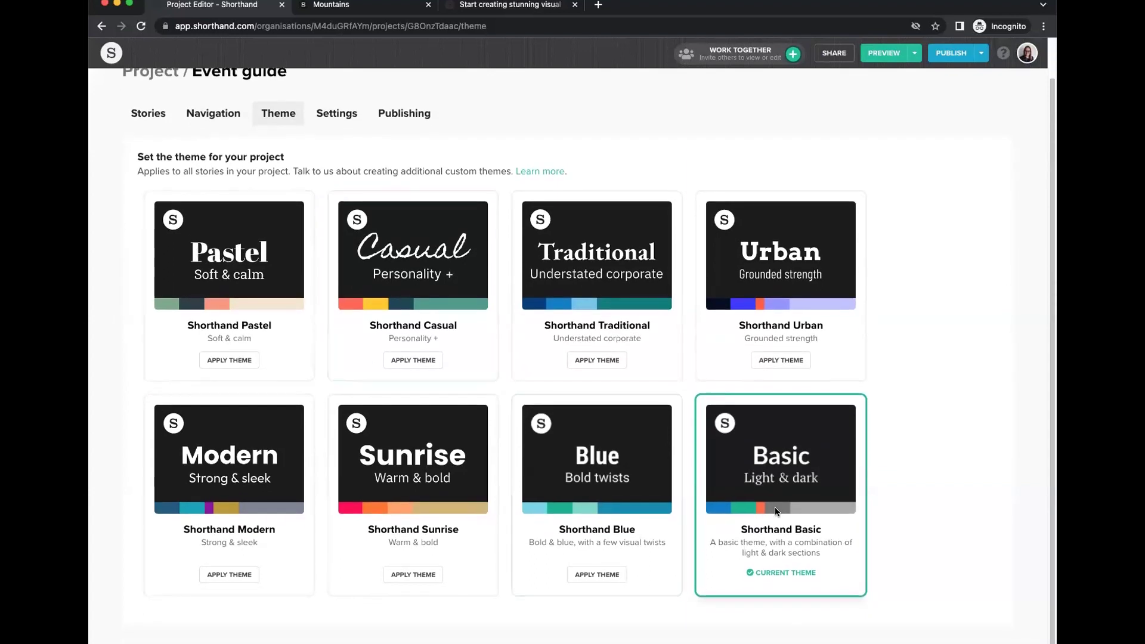
scroll(417, 251, up, 1)
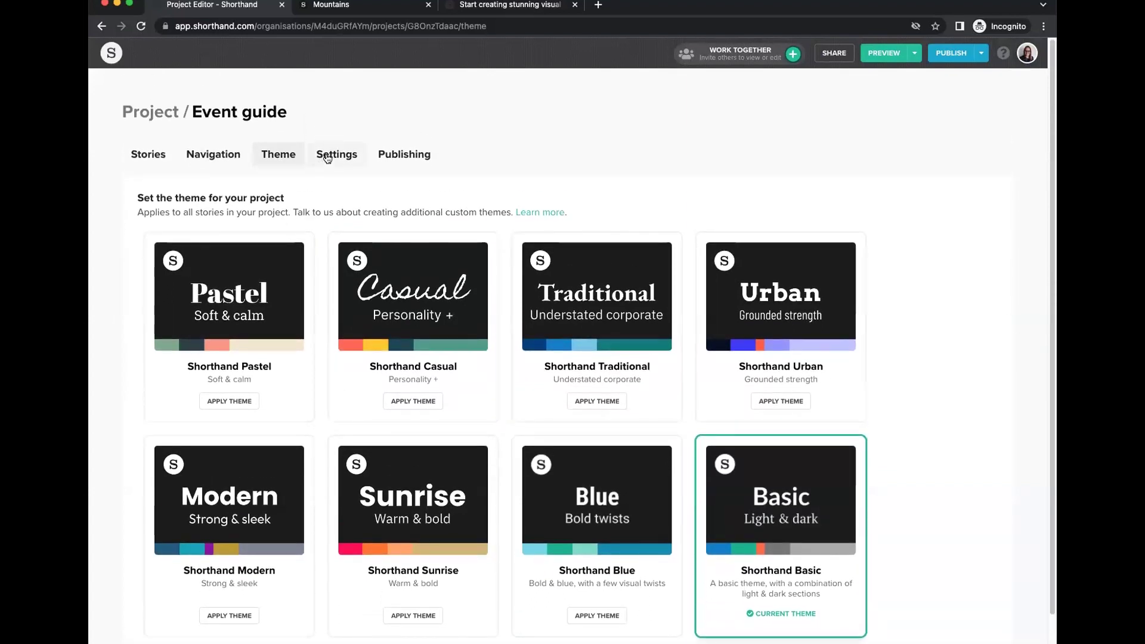
click(326, 157)
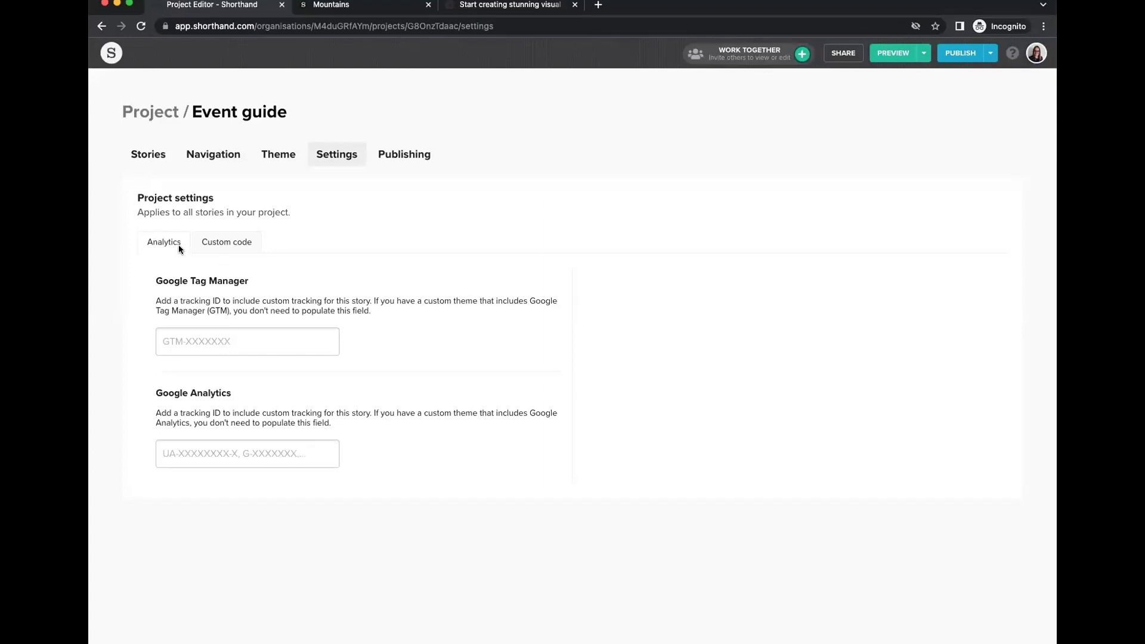
click(220, 244)
click(152, 243)
click(385, 156)
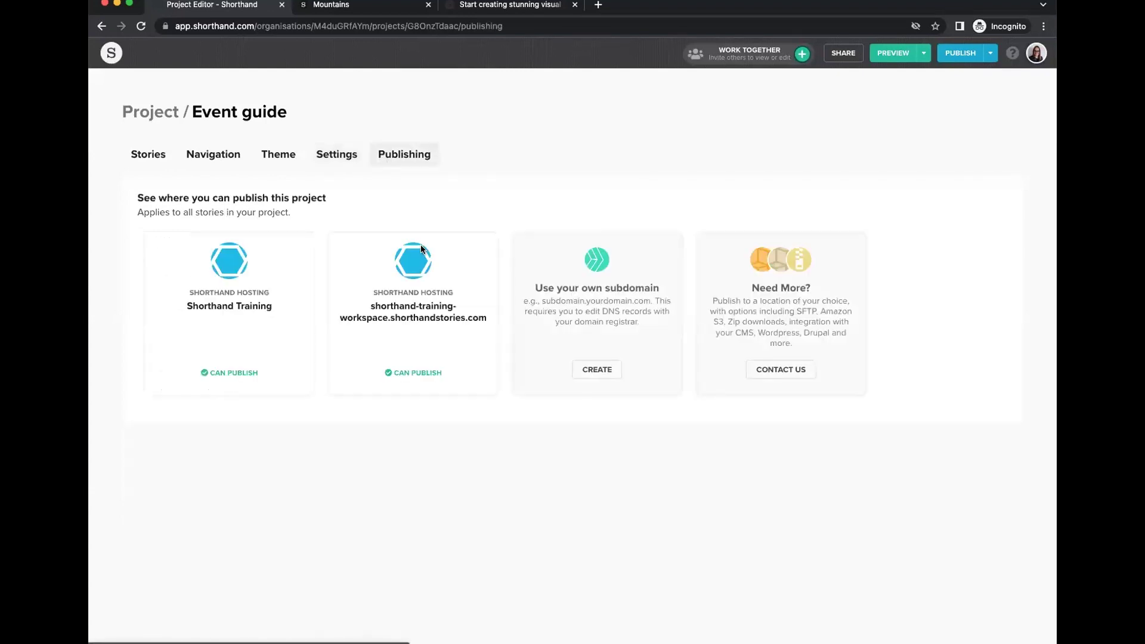
click(149, 156)
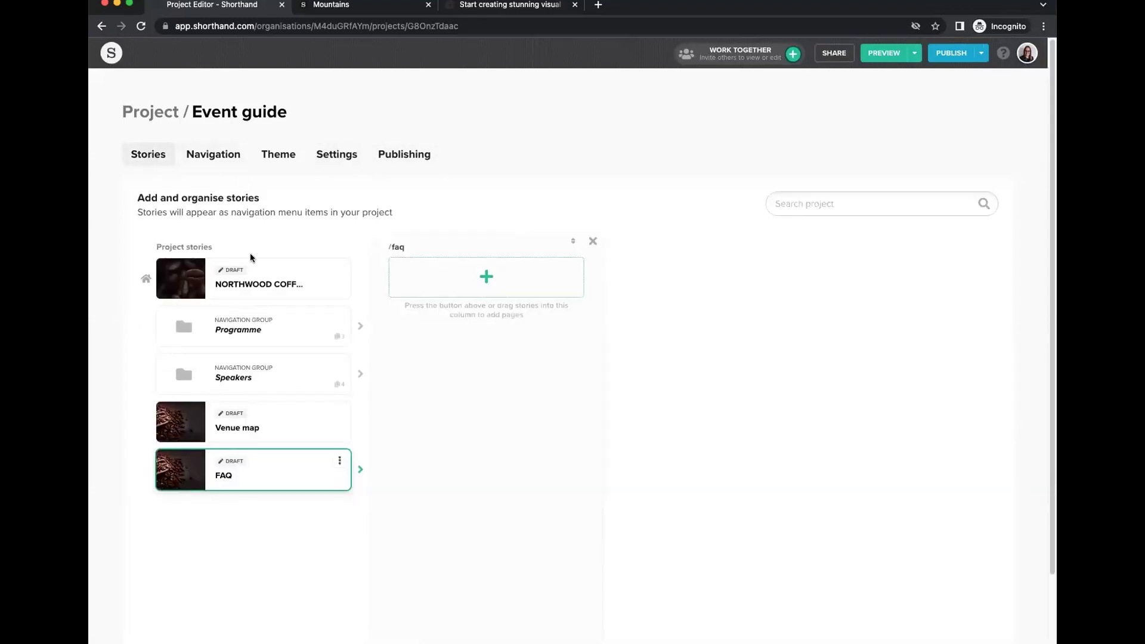
Open NORTHWOOD COFFEE FEST 35 and scroll through its Featured speakers and Sponsors sections.
click(256, 280)
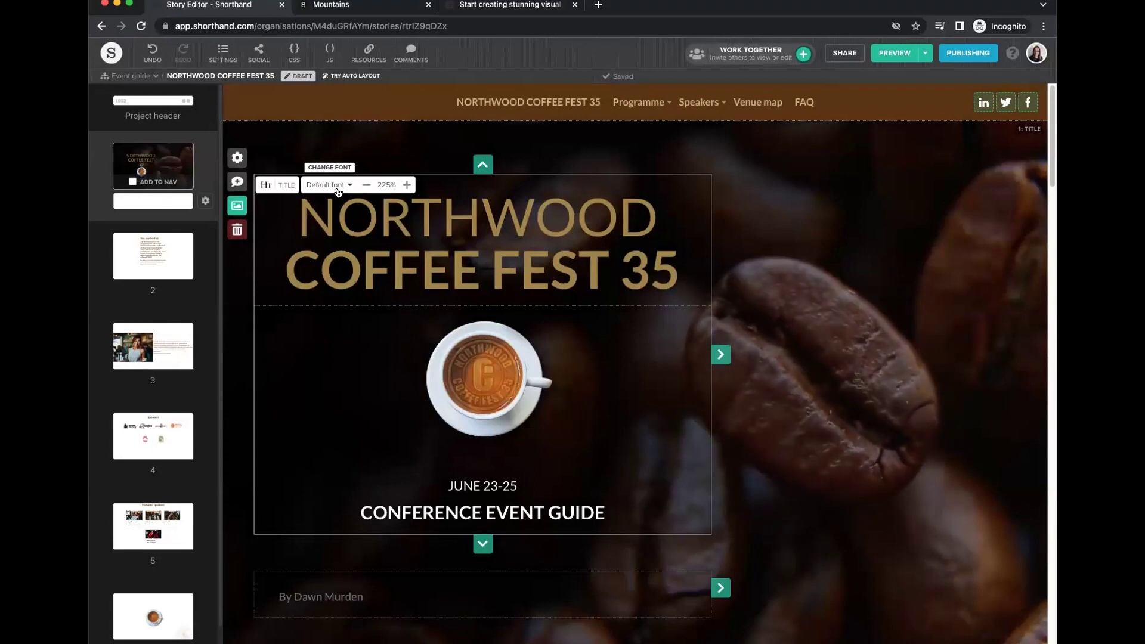
scroll(590, 364, down, 7)
scroll(590, 377, down, 20)
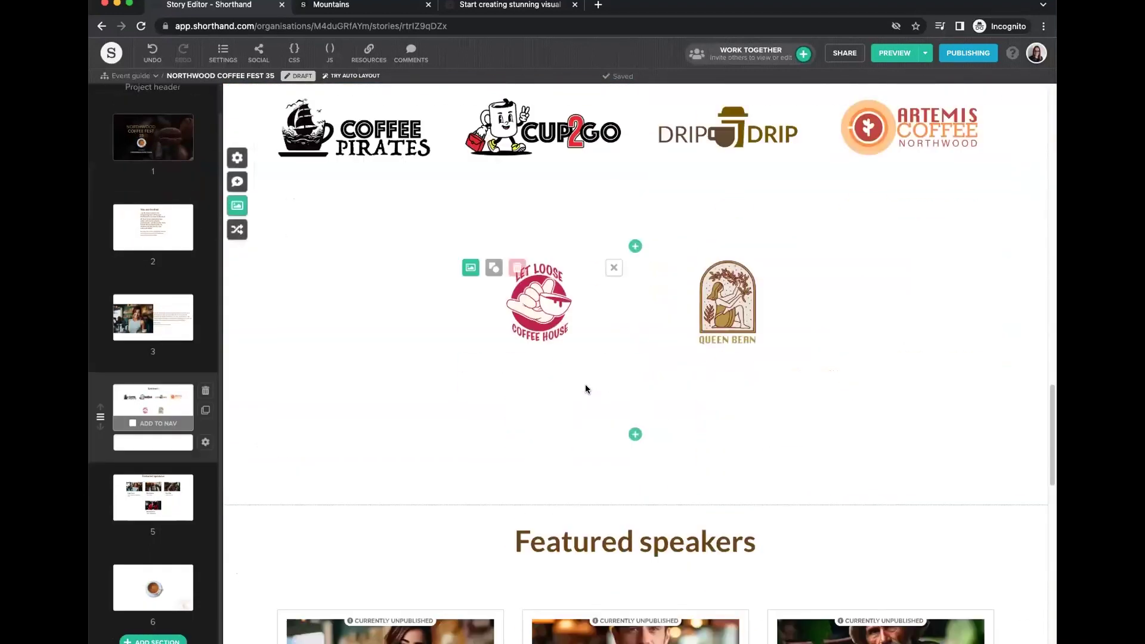
scroll(592, 394, up, 20)
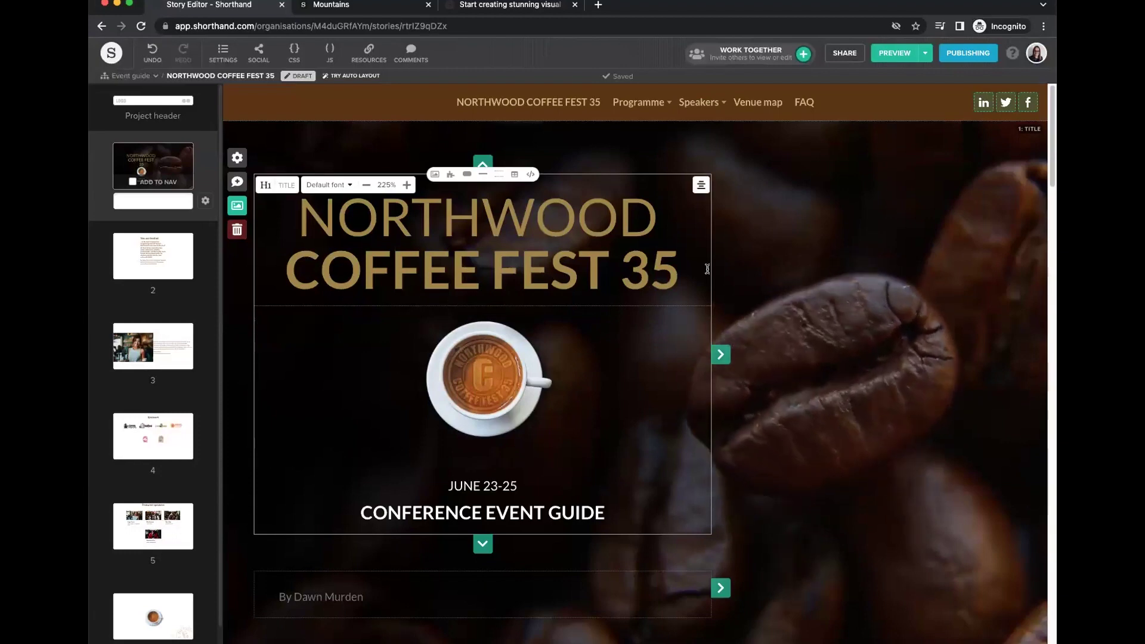
scroll(686, 299, down, 15)
scroll(704, 274, down, 20)
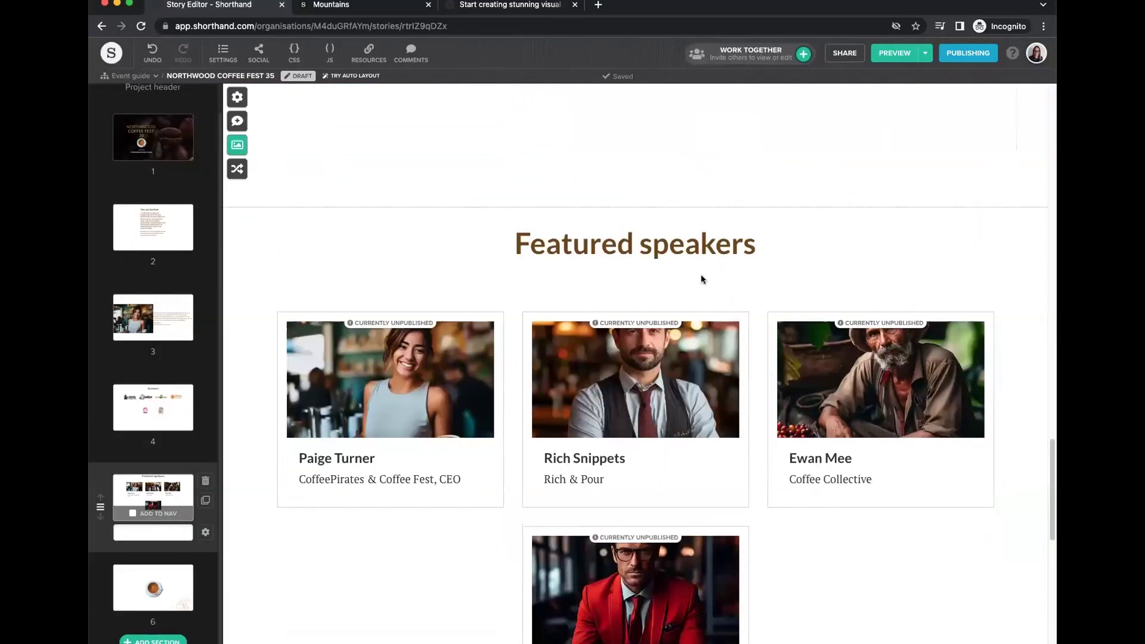
scroll(699, 274, up, 20)
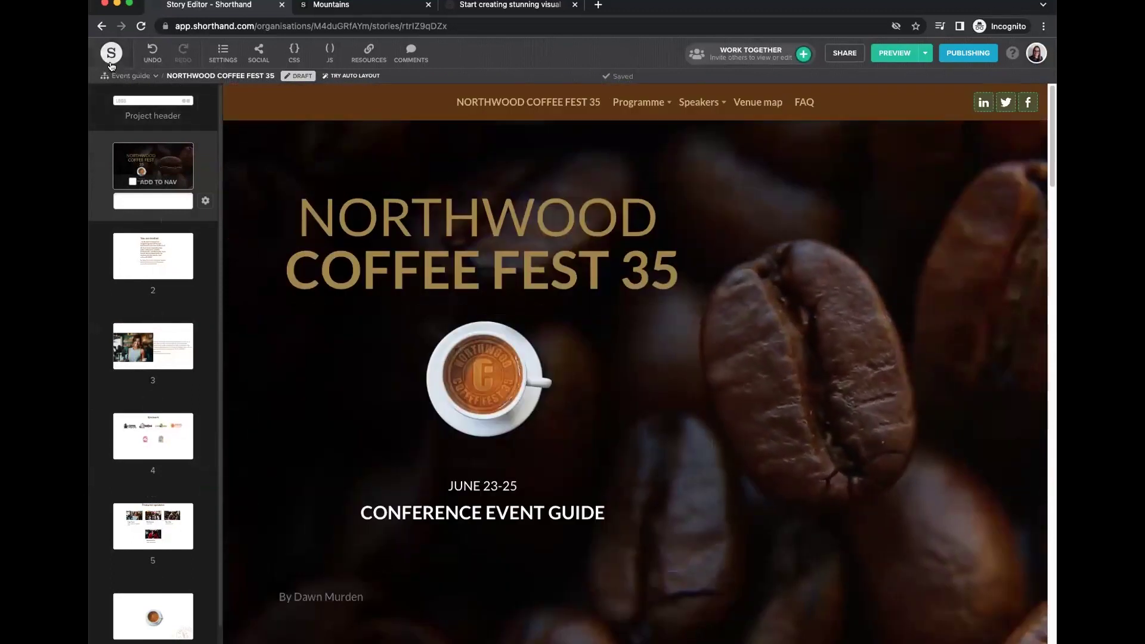
On the dashboard's Stories, switch between list and grid views, then open the Mountains card.
click(111, 55)
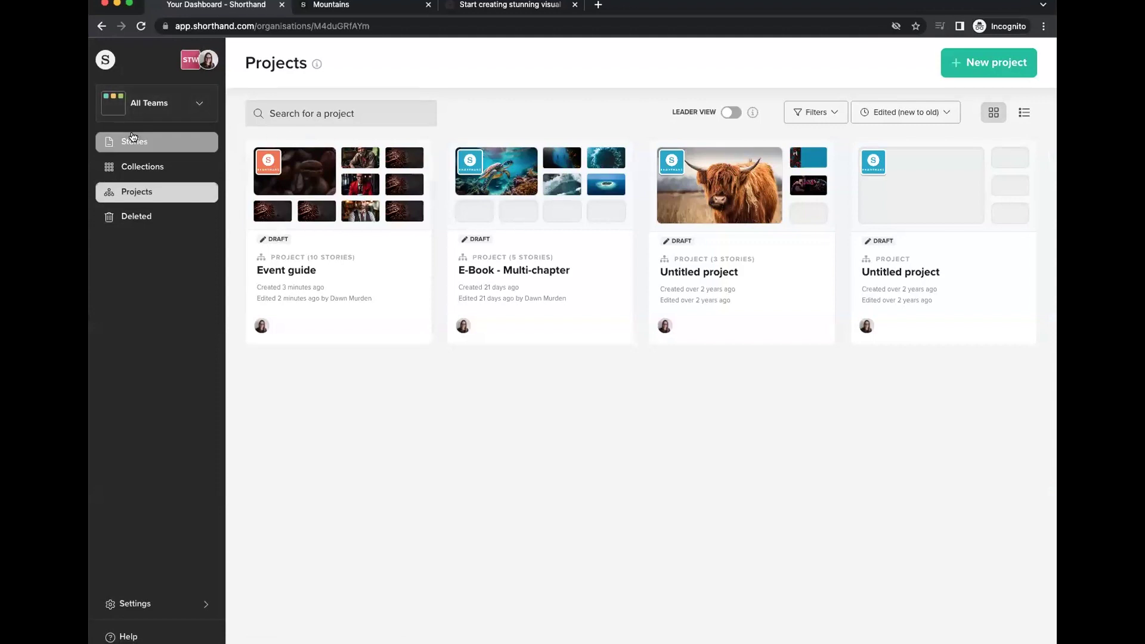
click(132, 140)
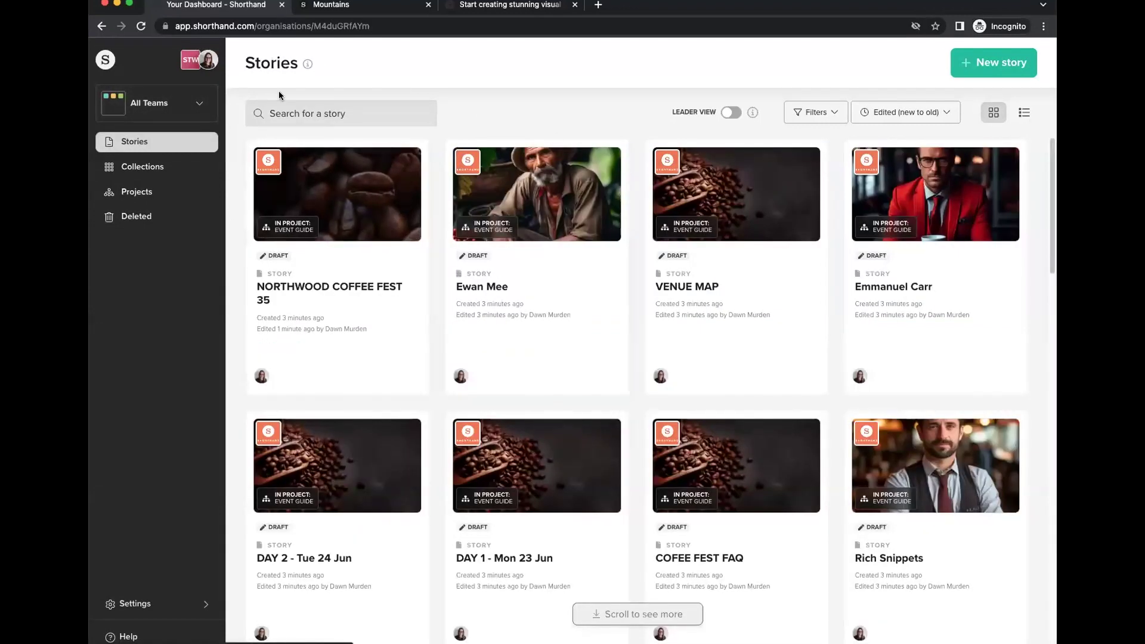
scroll(774, 274, down, 4)
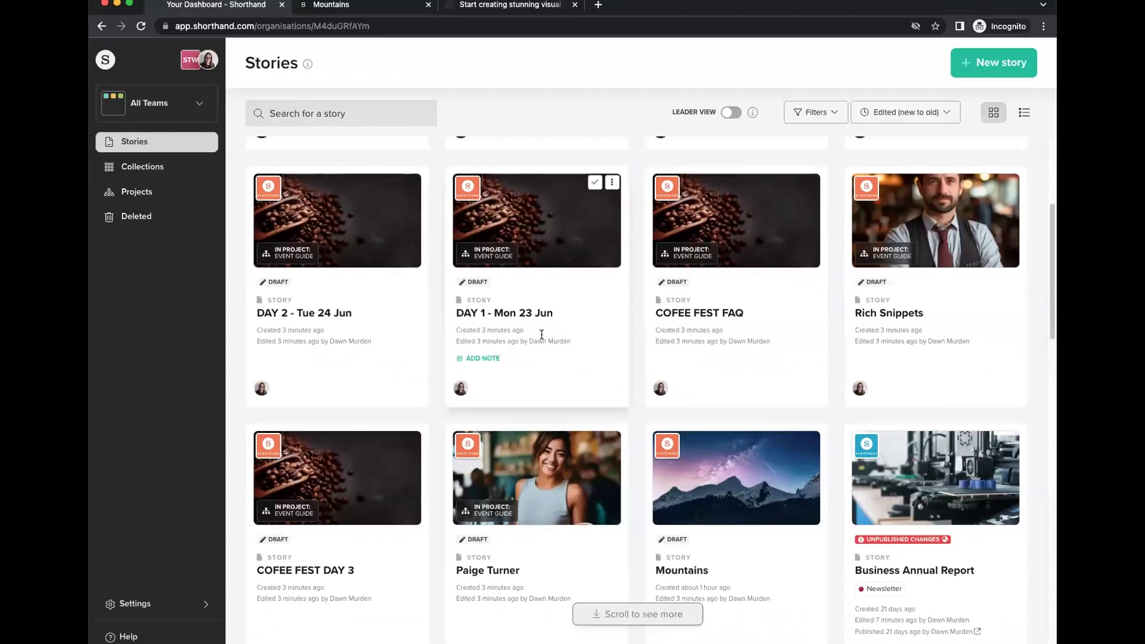
scroll(813, 179, up, 4)
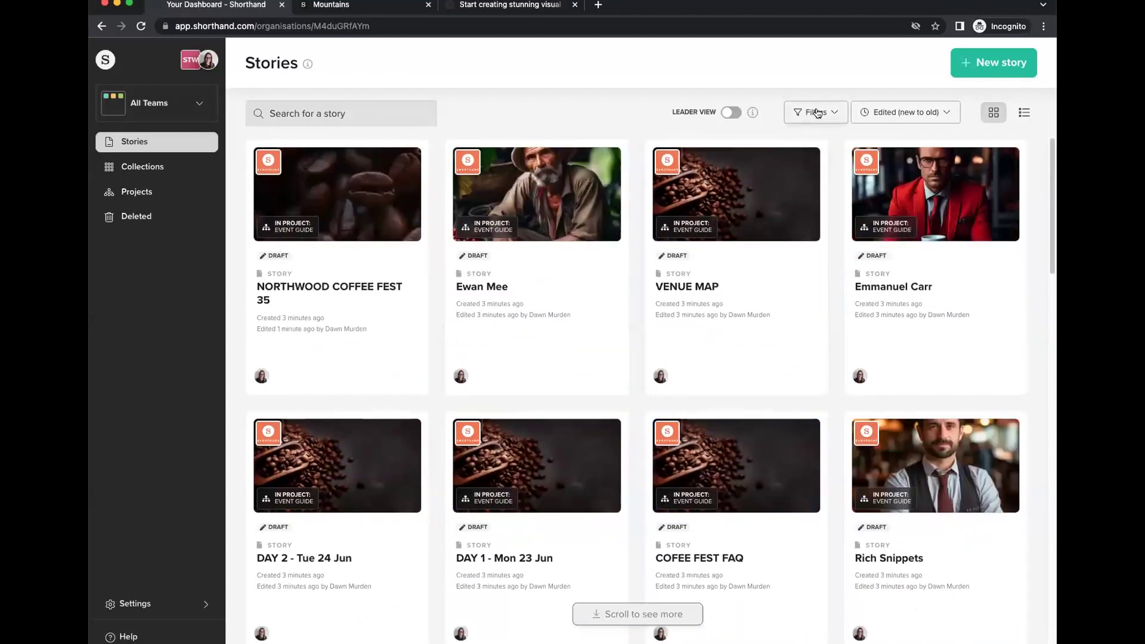
click(1024, 113)
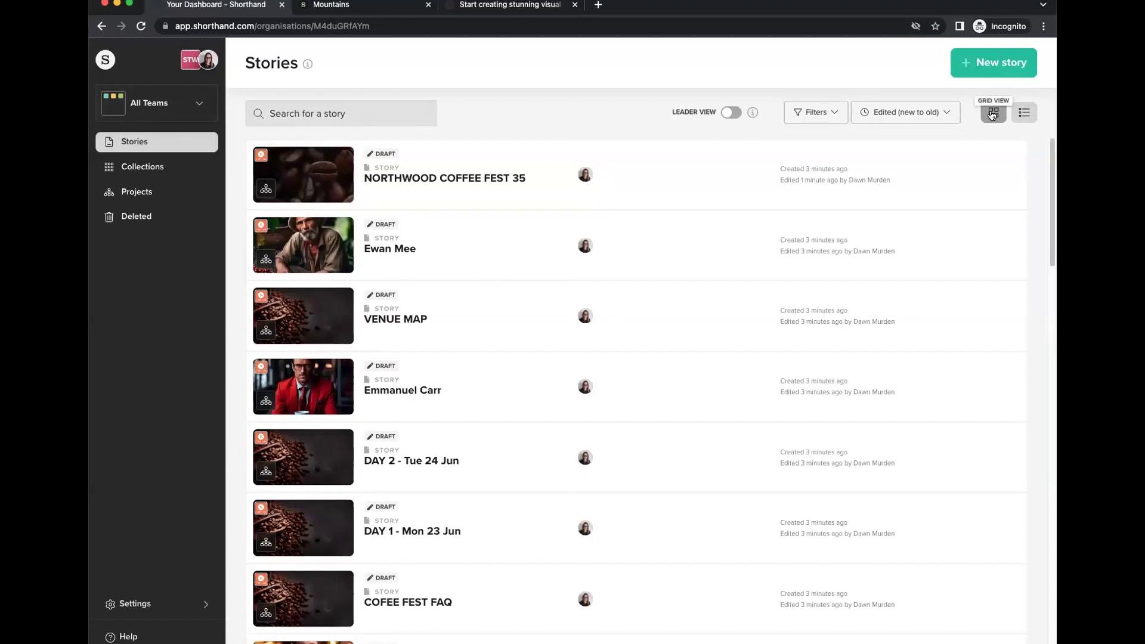
click(992, 114)
scroll(385, 176, down, 7)
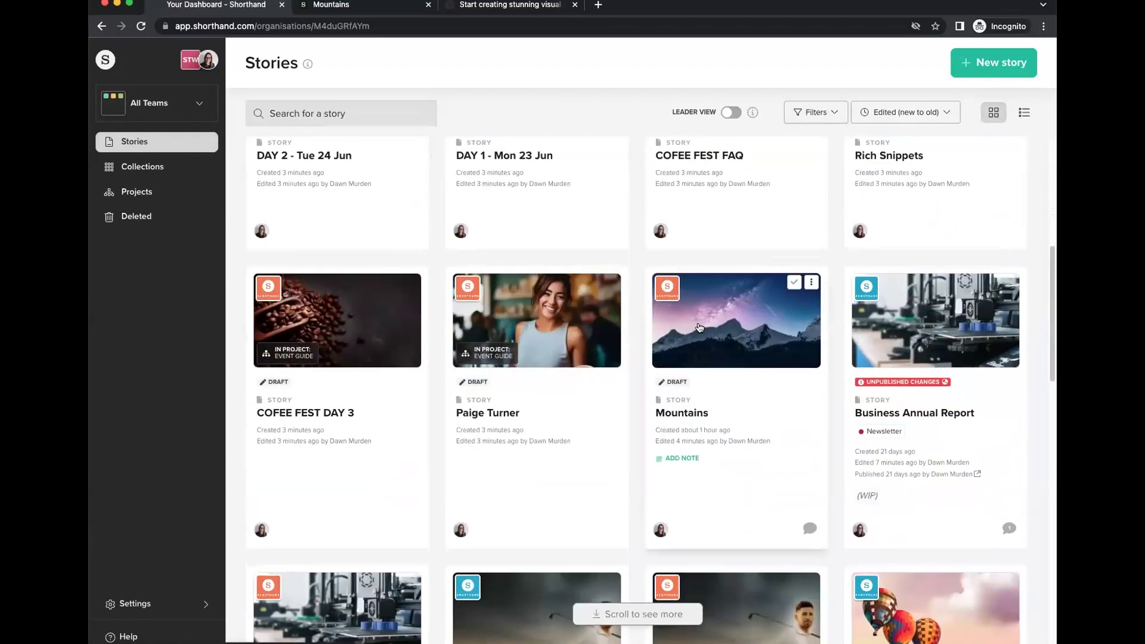
click(699, 327)
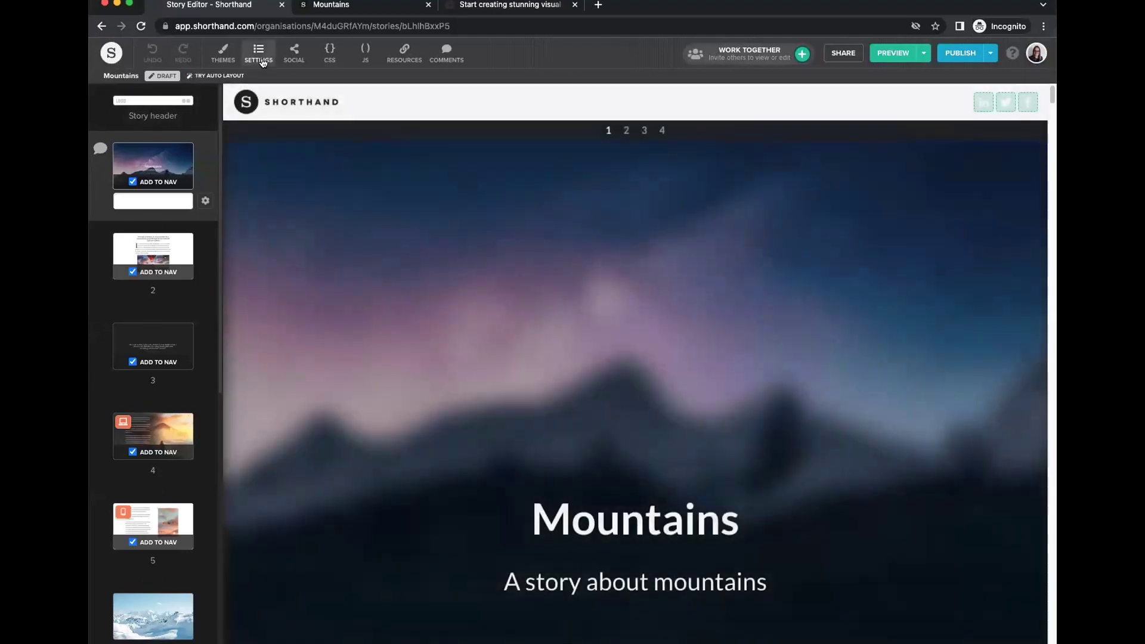
Review the Mountains story's Social settings and sharing images, then open the CSS override editor.
click(262, 62)
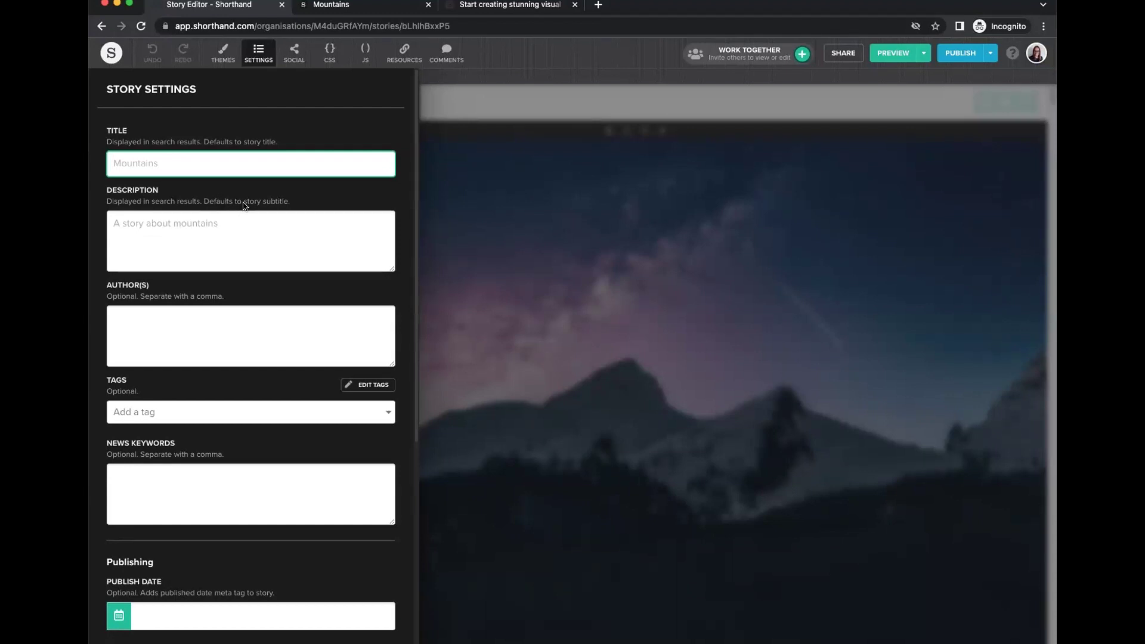
click(293, 56)
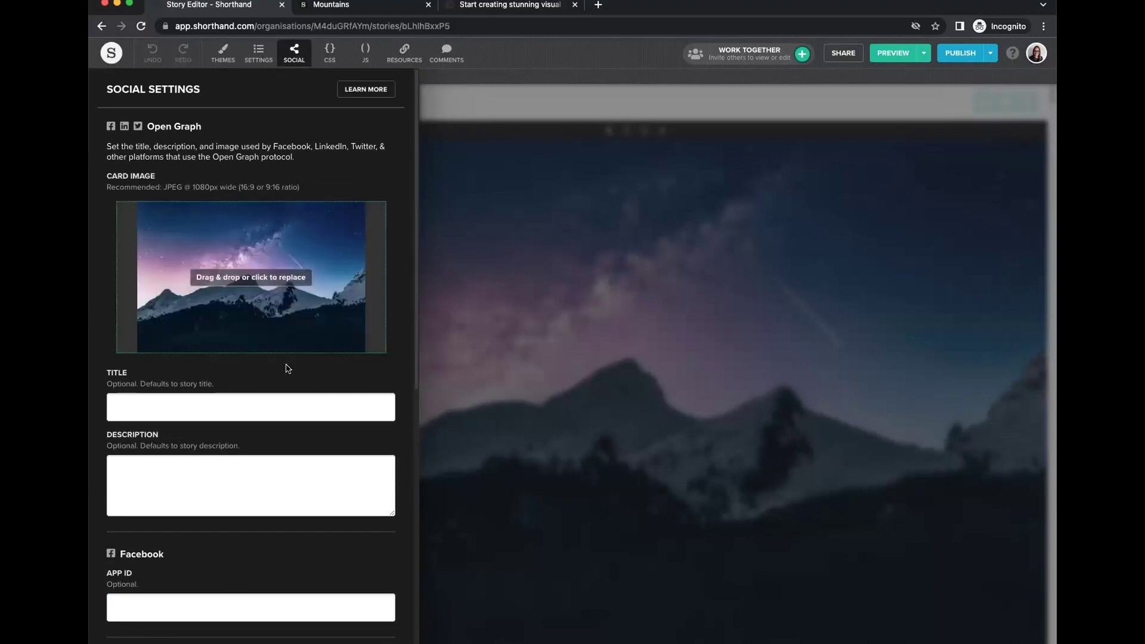
scroll(286, 365, down, 1)
scroll(286, 366, down, 4)
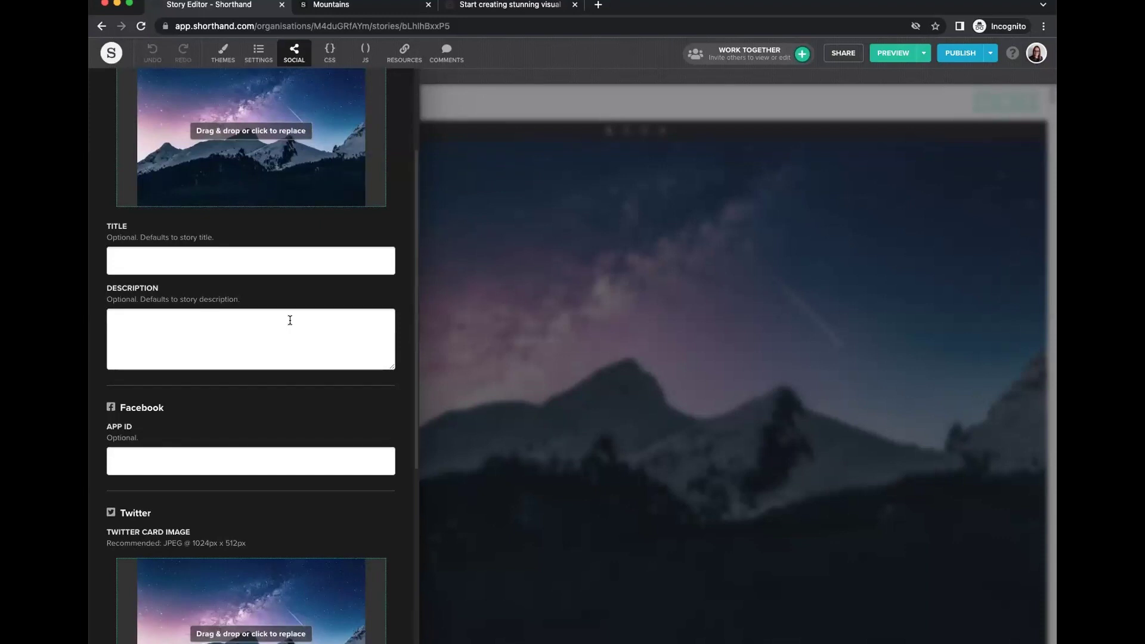
scroll(289, 320, down, 1)
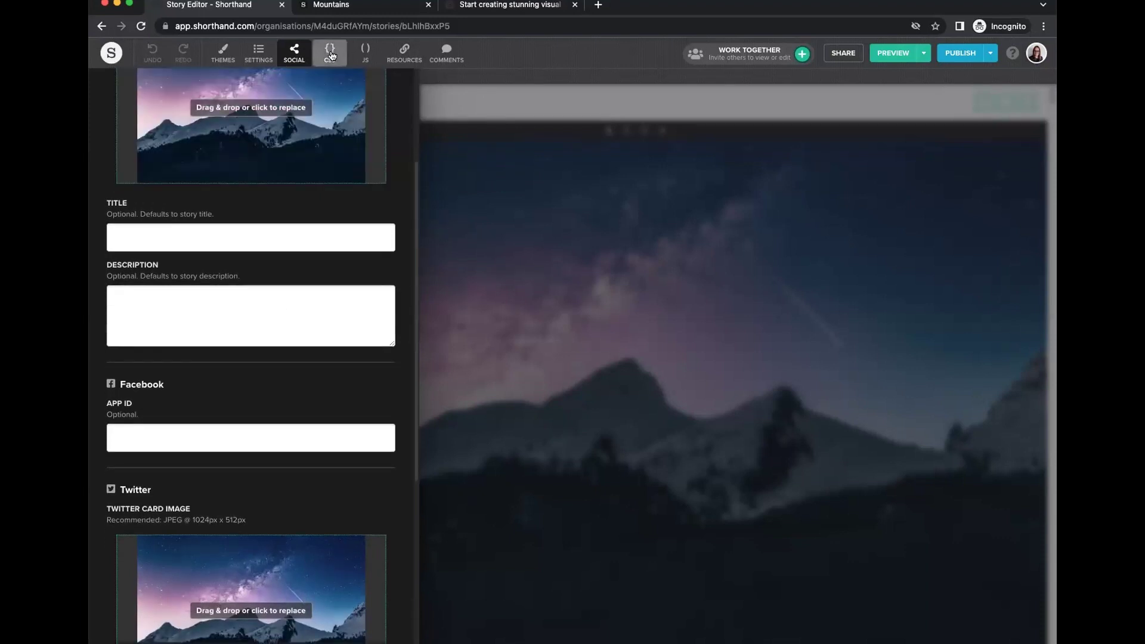
click(333, 56)
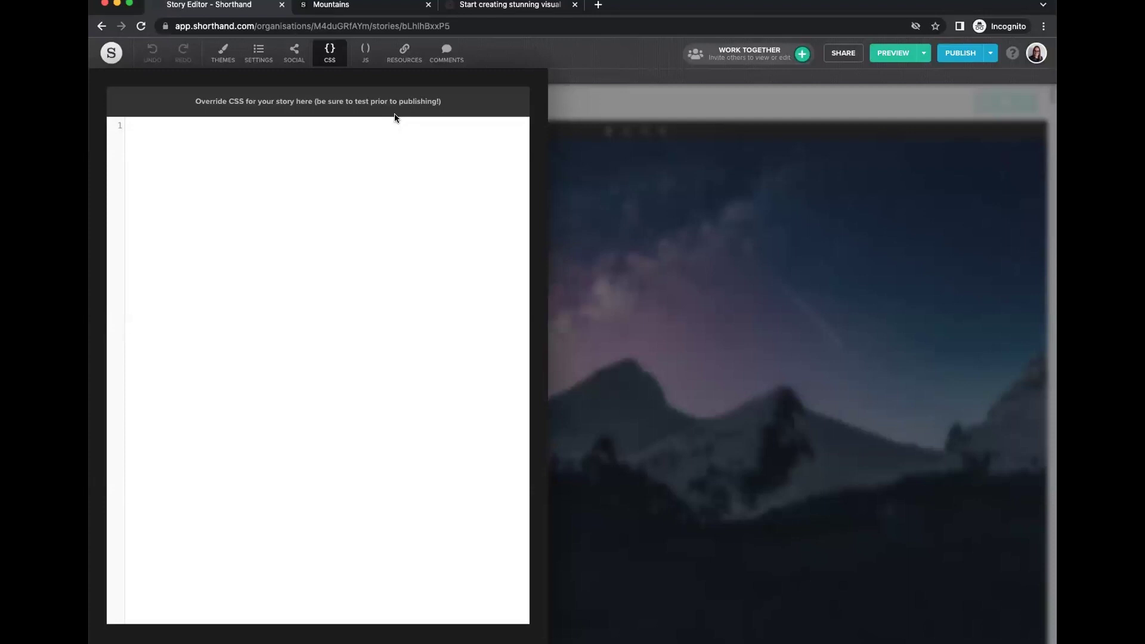
Look at the JavaScript editor and story settings, then open the empty Story Resources panel.
click(365, 52)
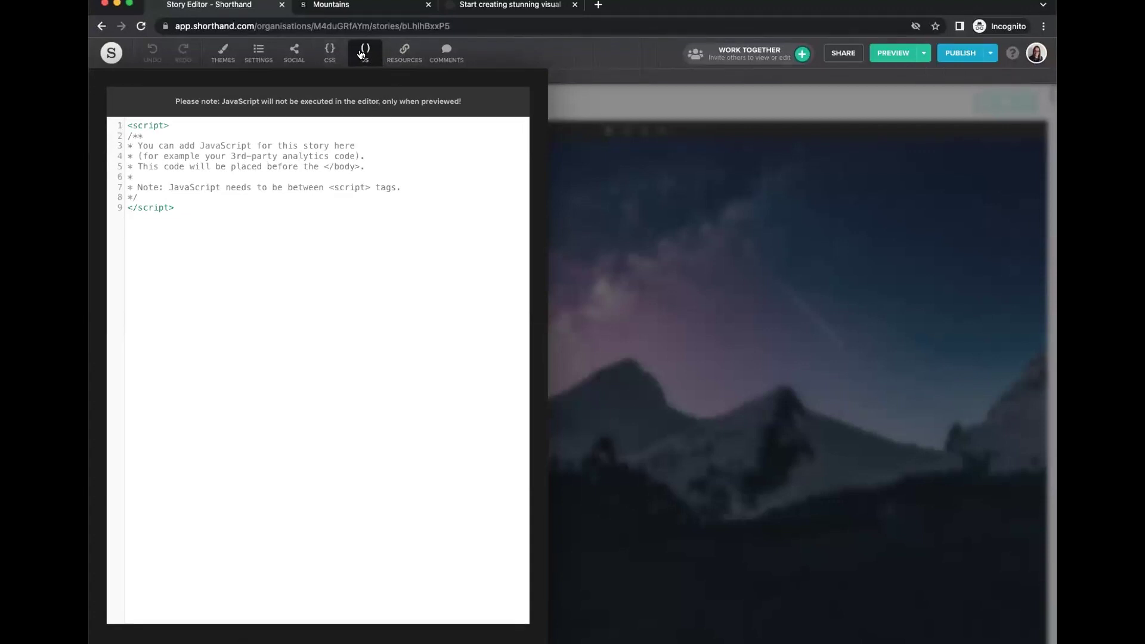
click(258, 53)
scroll(300, 304, down, 3)
scroll(300, 304, down, 3)
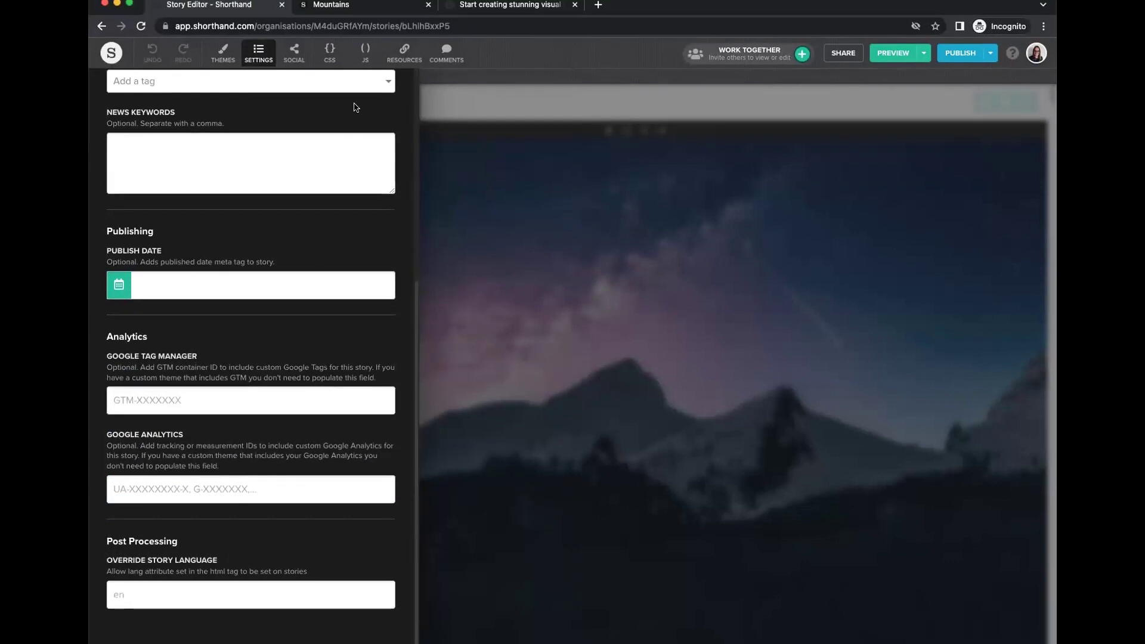
click(365, 52)
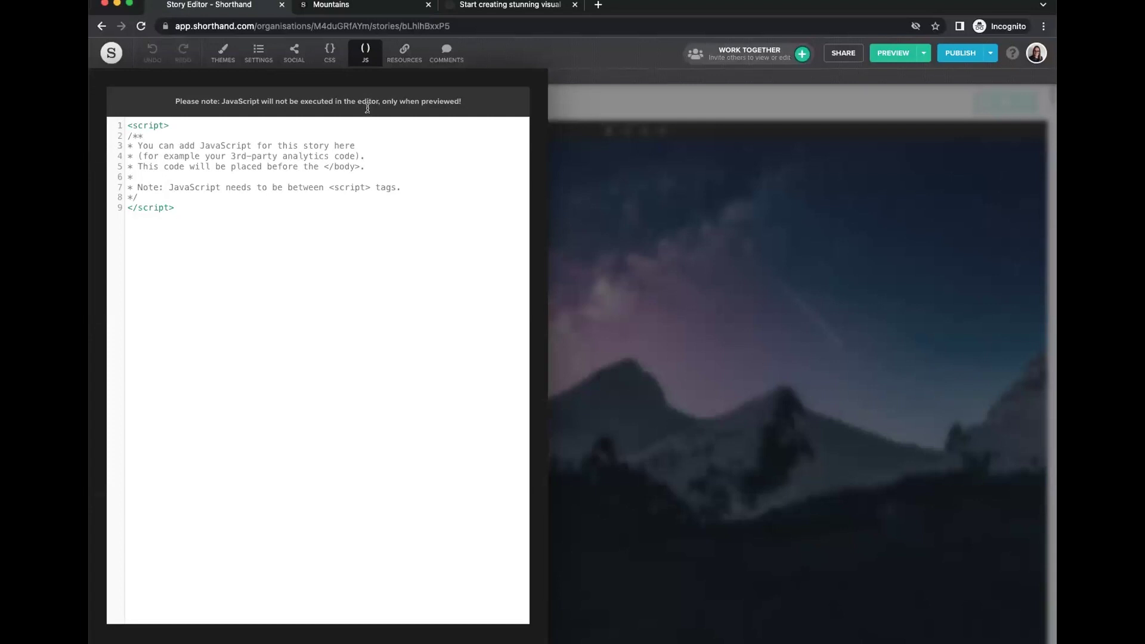
click(405, 55)
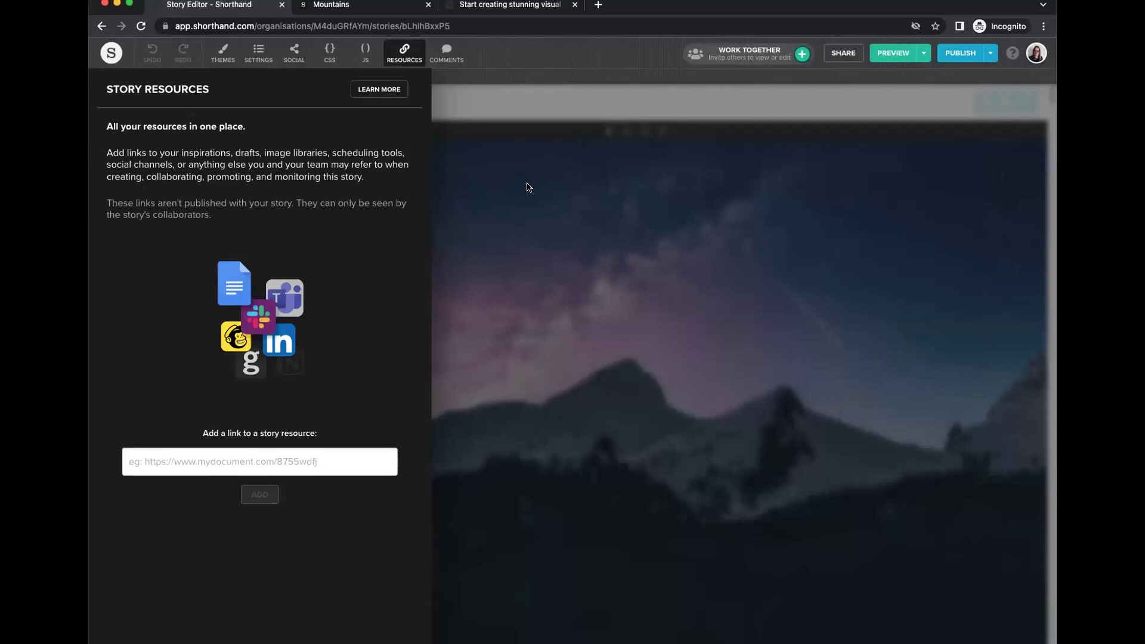
Open the story comments, then browse the list of standard story themes and close it.
click(447, 54)
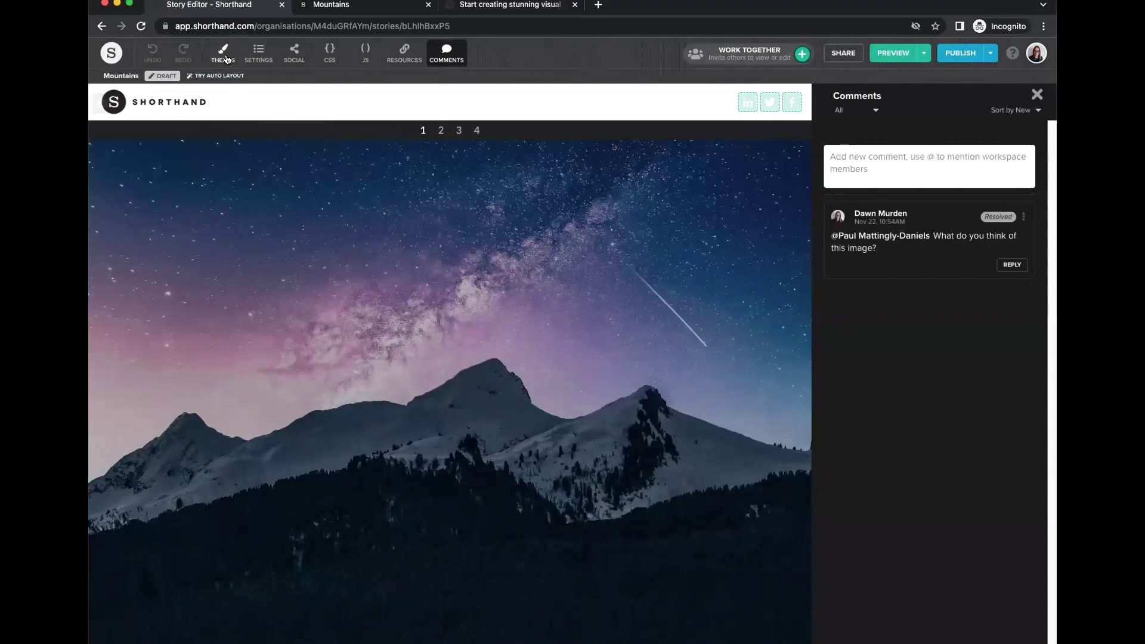
click(223, 59)
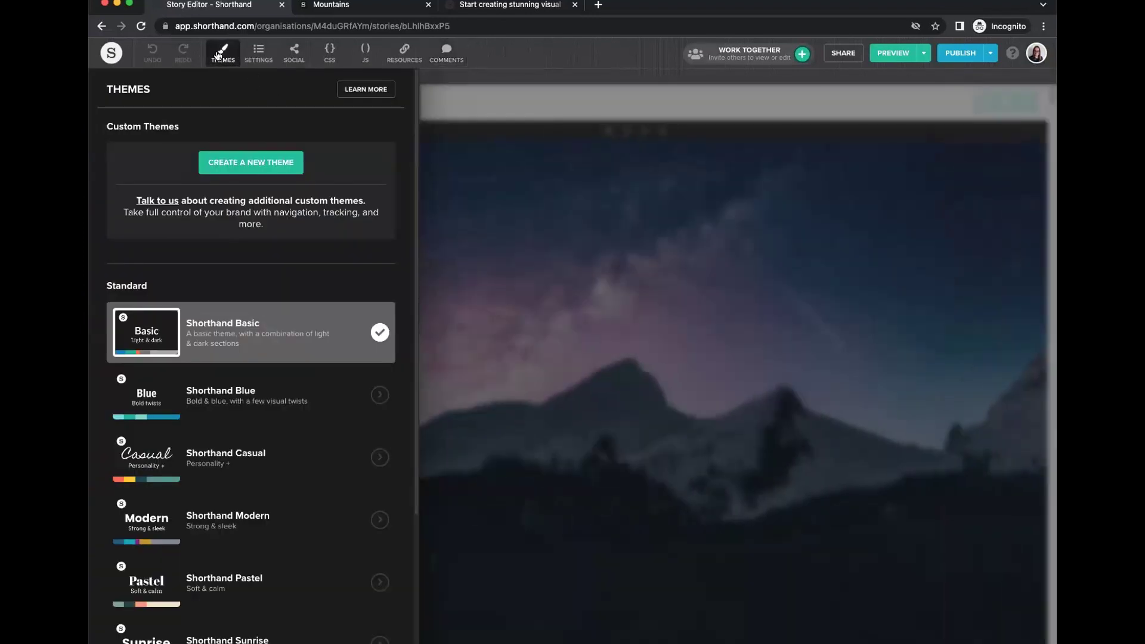
click(226, 62)
click(226, 65)
scroll(248, 347, down, 3)
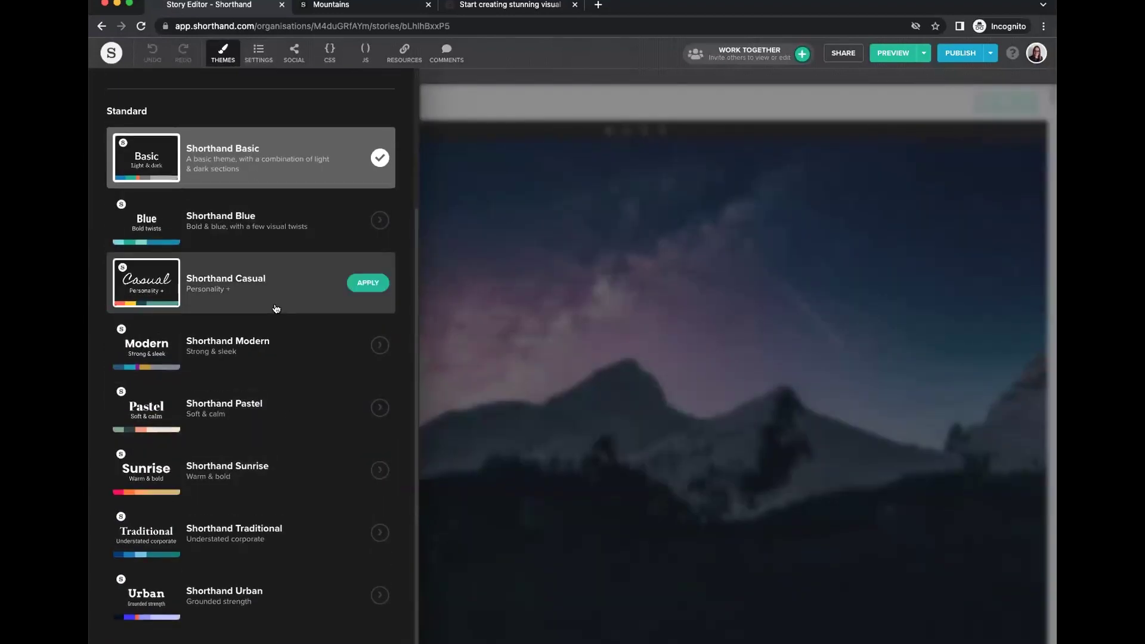
scroll(269, 298, up, 3)
click(216, 55)
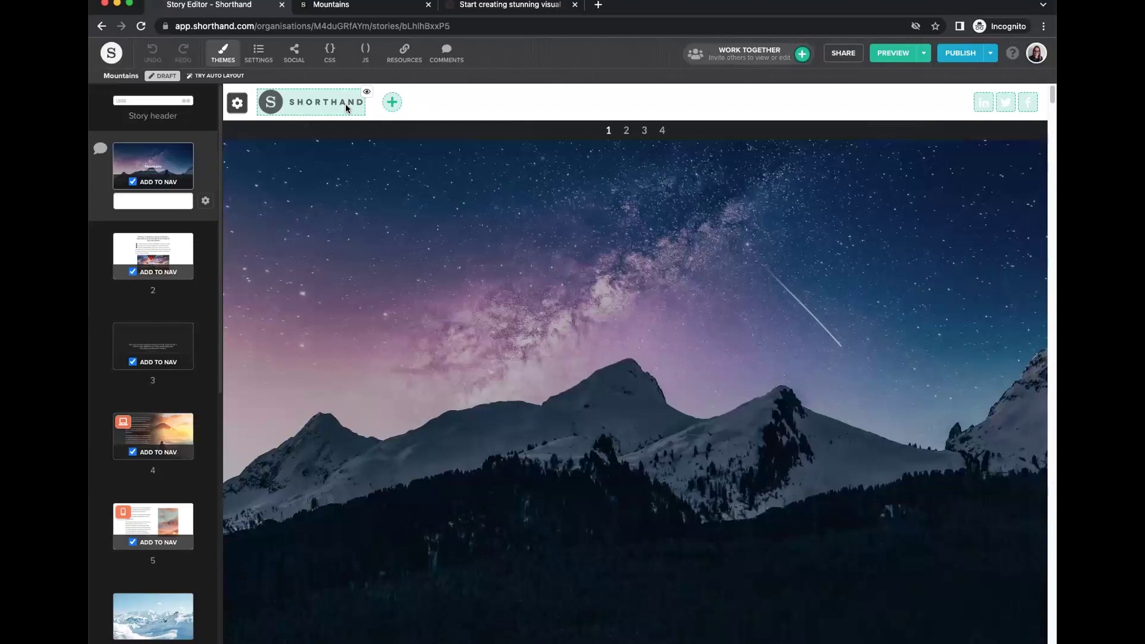
Reopen and close the themes list, then return to the Stories dashboard.
click(225, 56)
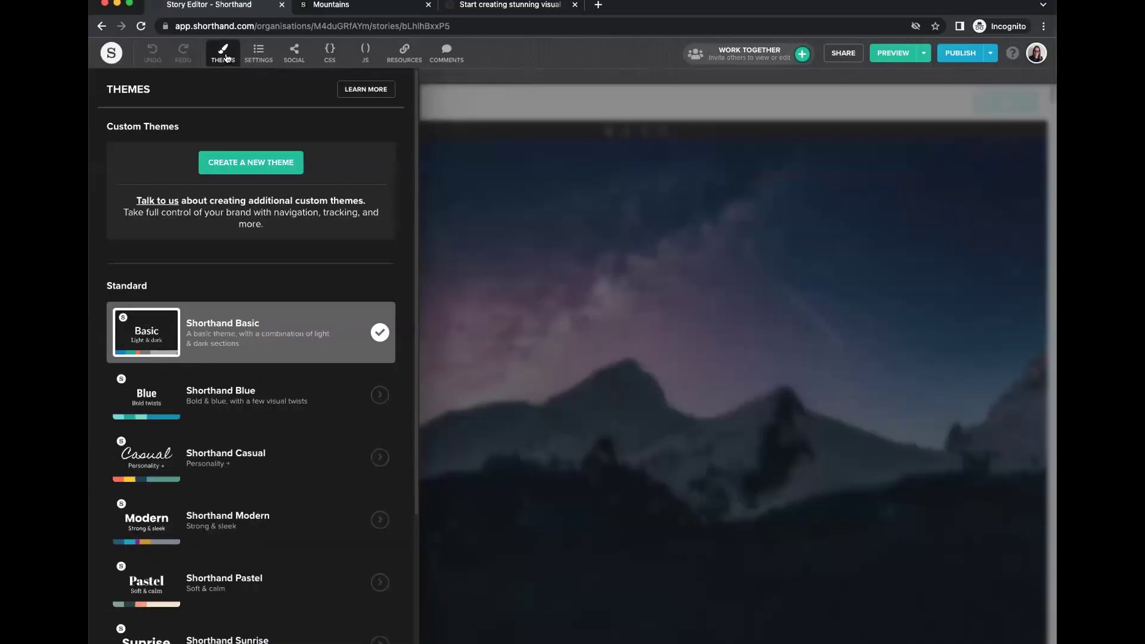
click(438, 157)
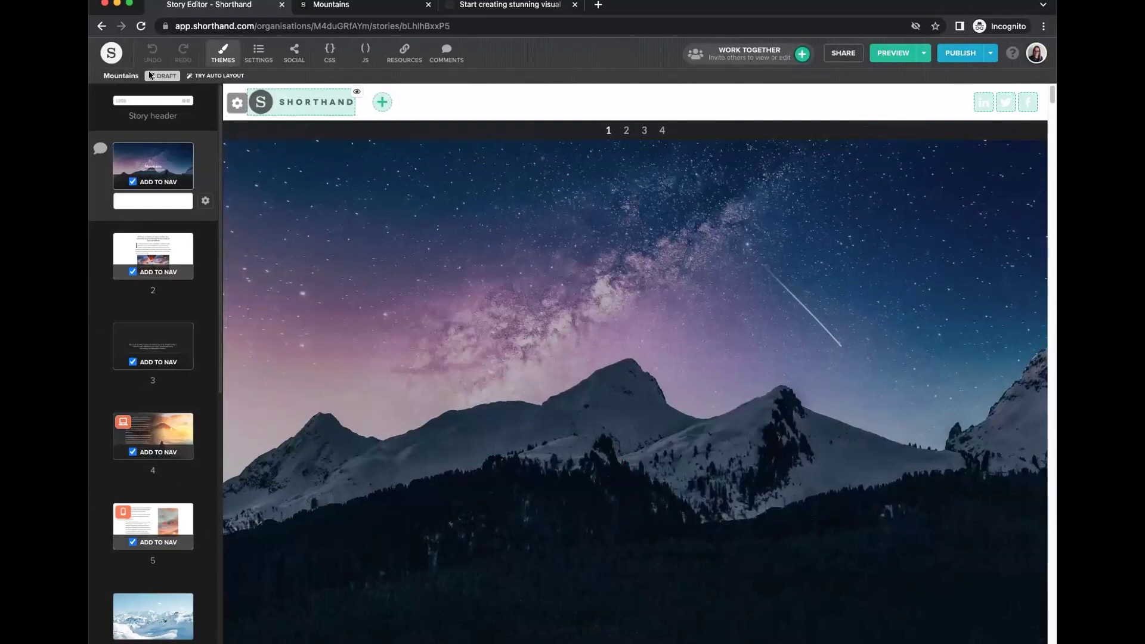
click(110, 54)
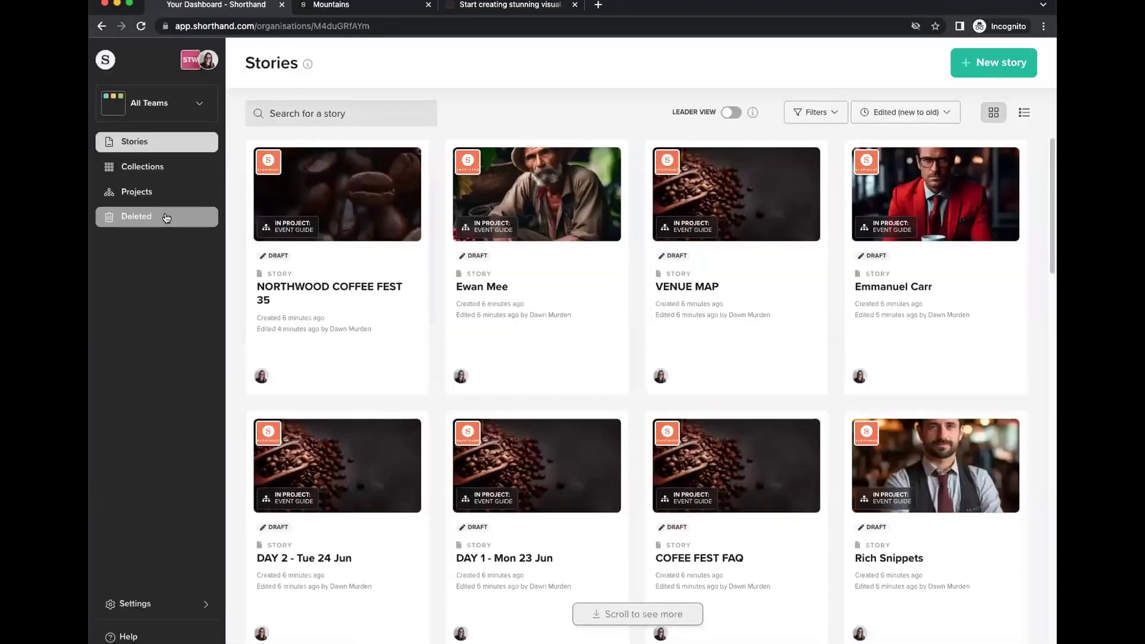
Switch to the Webinars team and open Themes under its Team Settings.
click(167, 106)
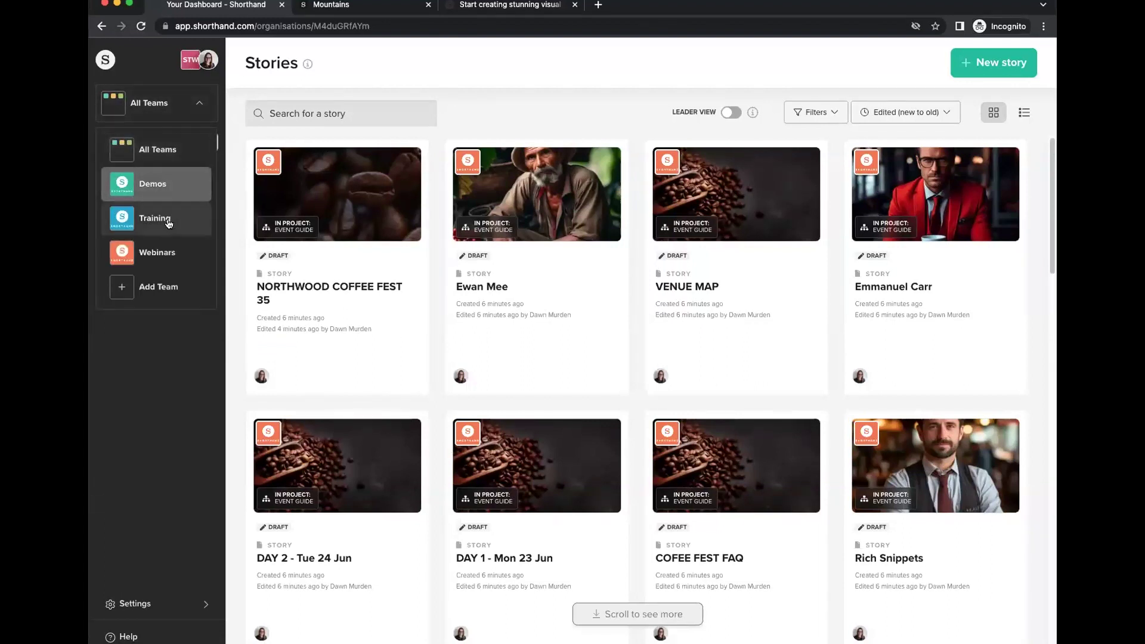
click(158, 252)
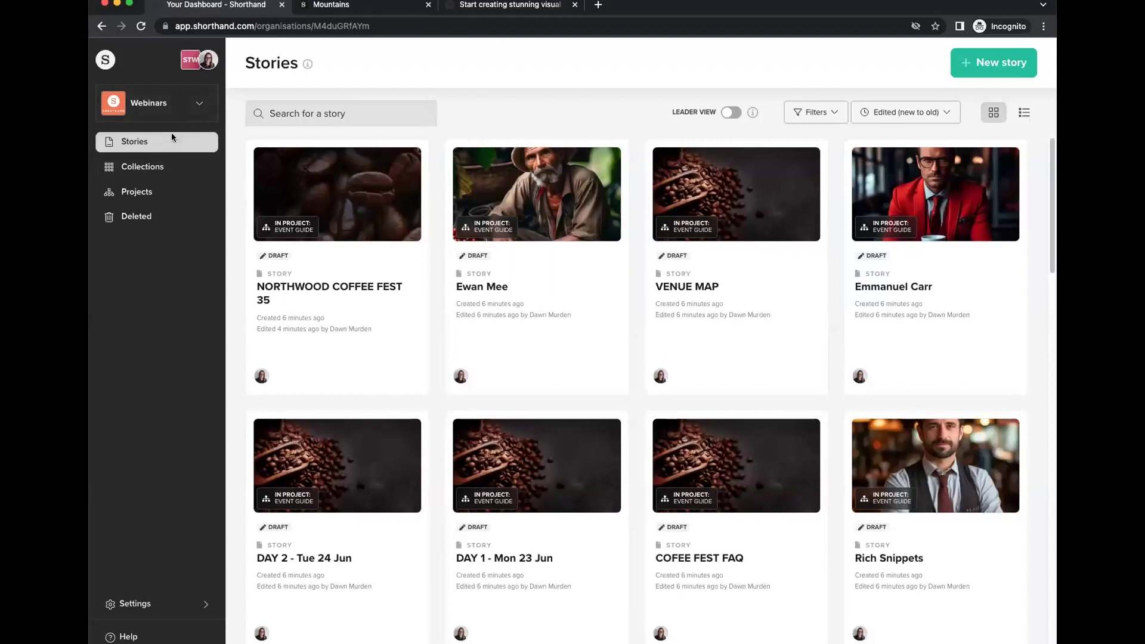
click(172, 603)
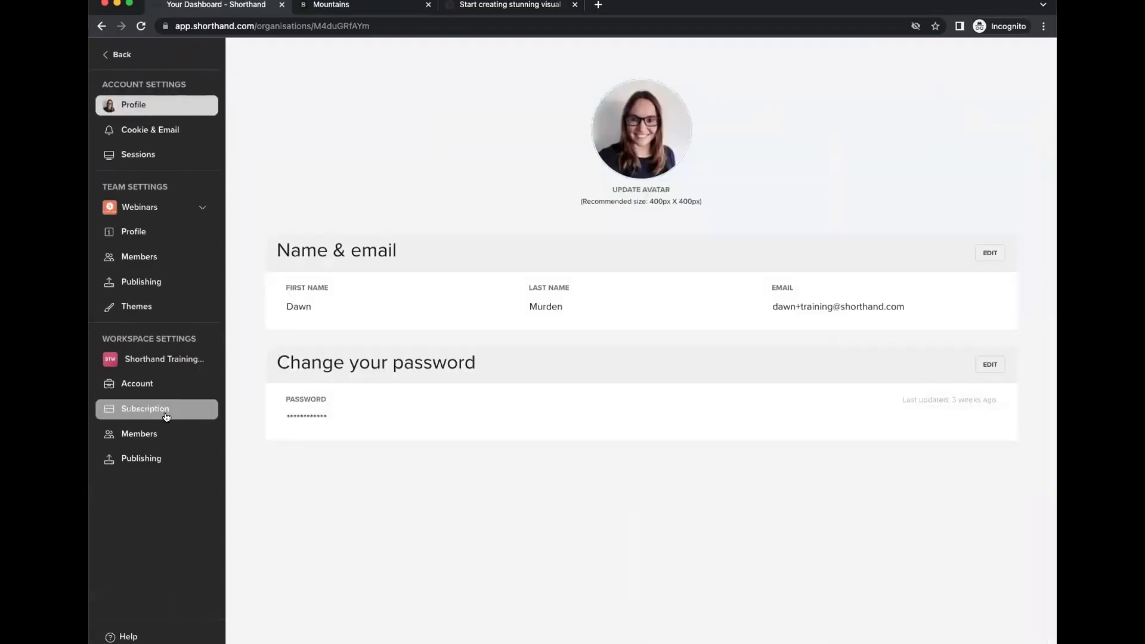
click(135, 307)
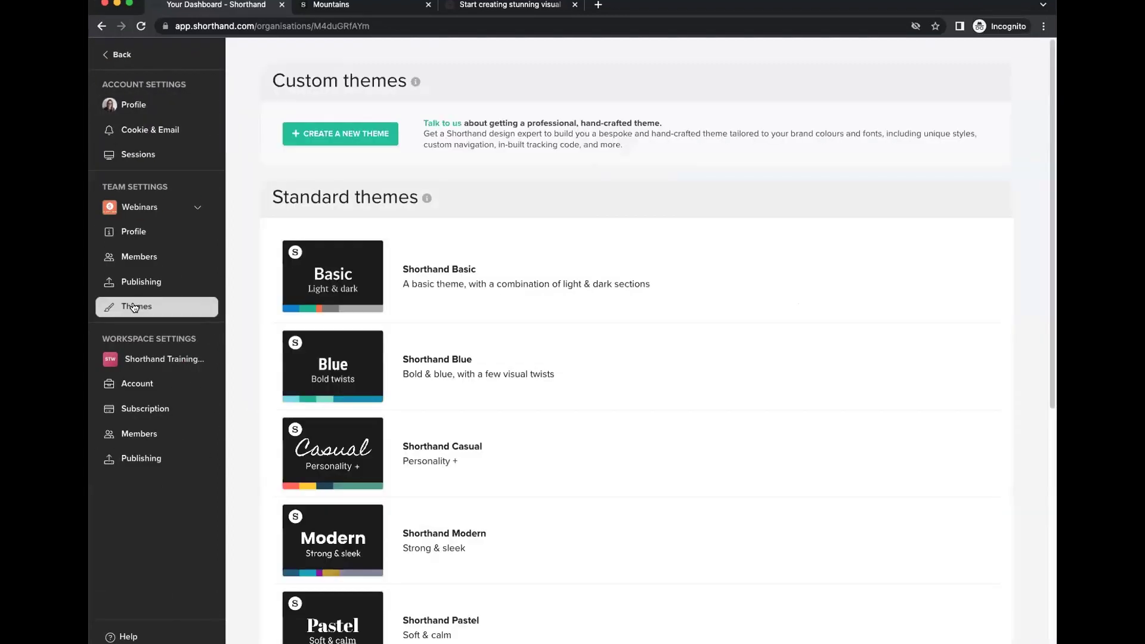
Open the new custom theme editor, after rereading the note about hand-crafted themes.
click(329, 135)
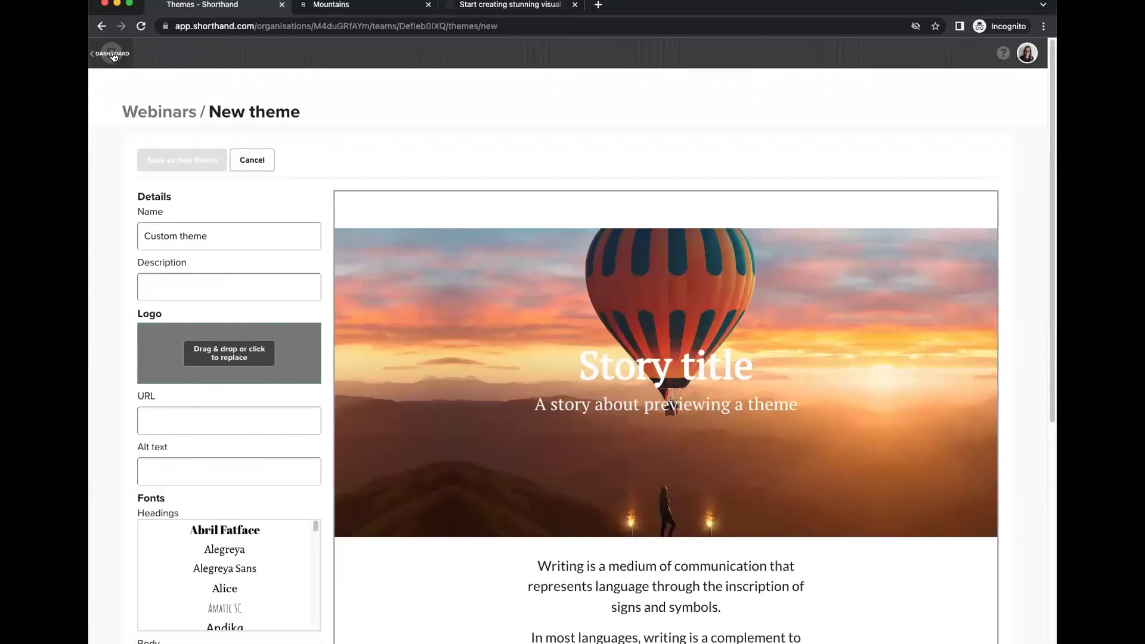
click(111, 53)
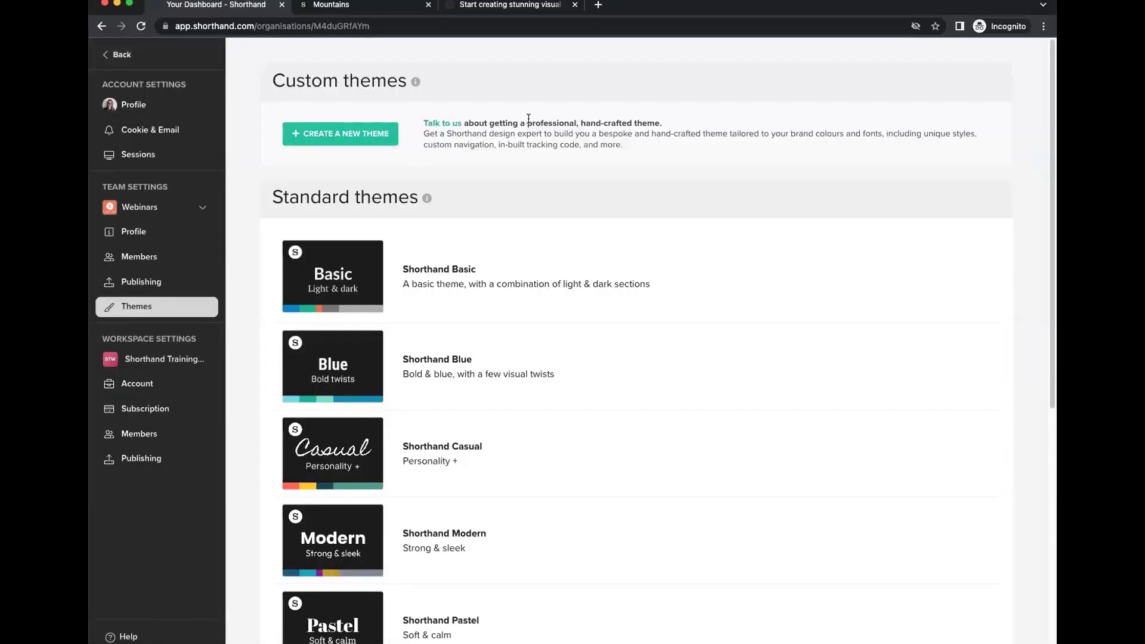
drag(425, 123, 693, 141)
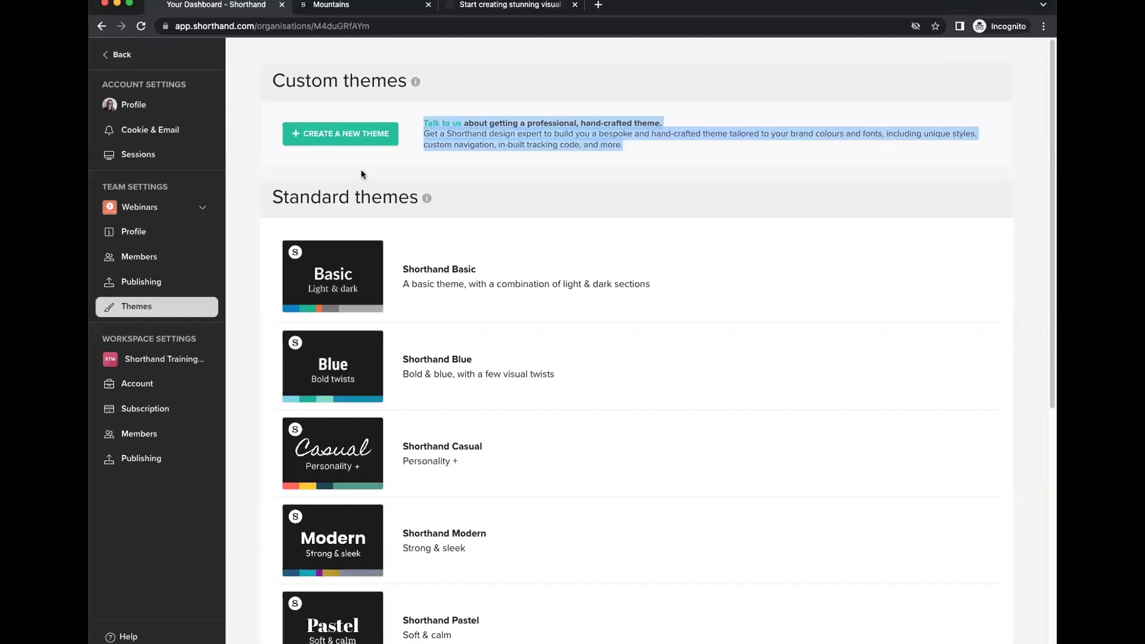
click(339, 134)
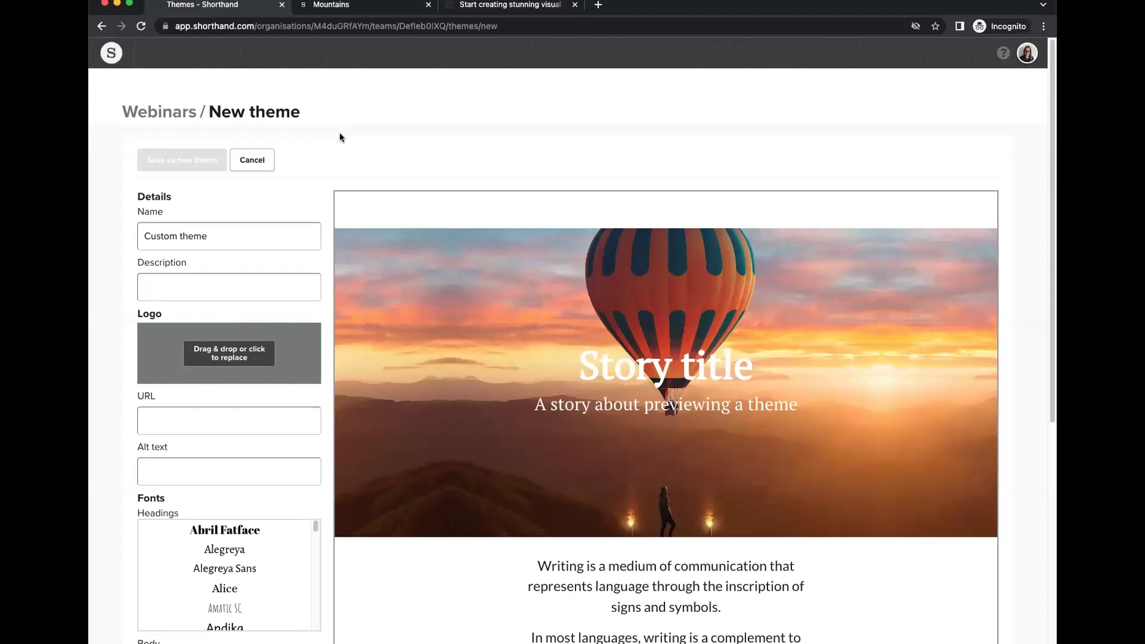
Go through the theme's Name ('Custom theme'), Description, logo link URL and logo alt text fields.
scroll(183, 230, down, 1)
scroll(184, 230, down, 1)
triple_click(222, 210)
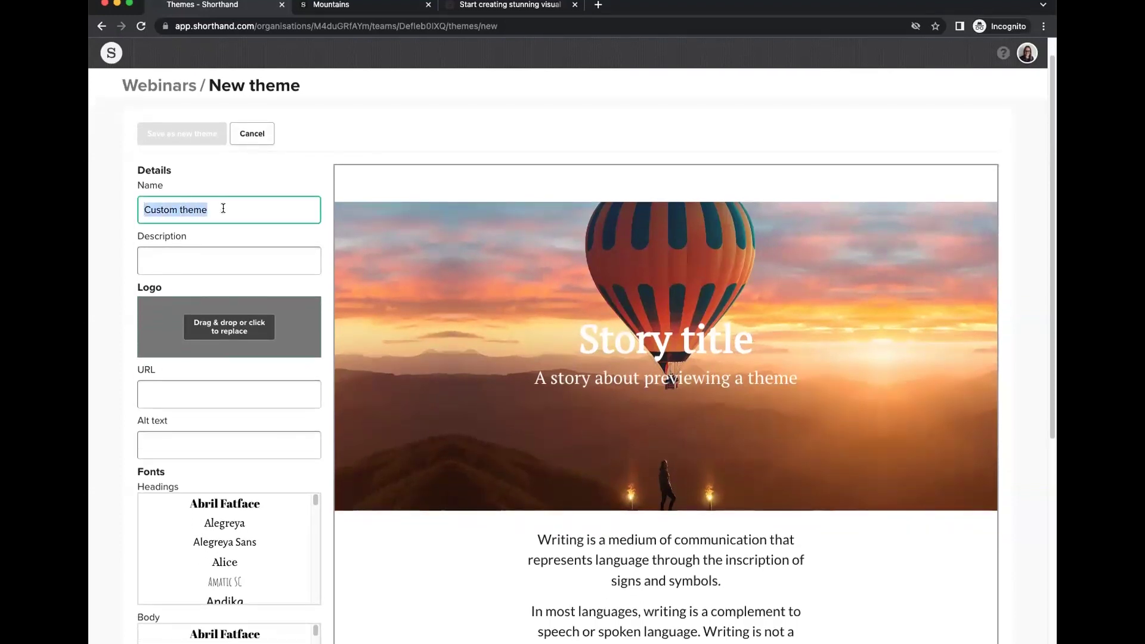
click(166, 260)
scroll(173, 275, down, 4)
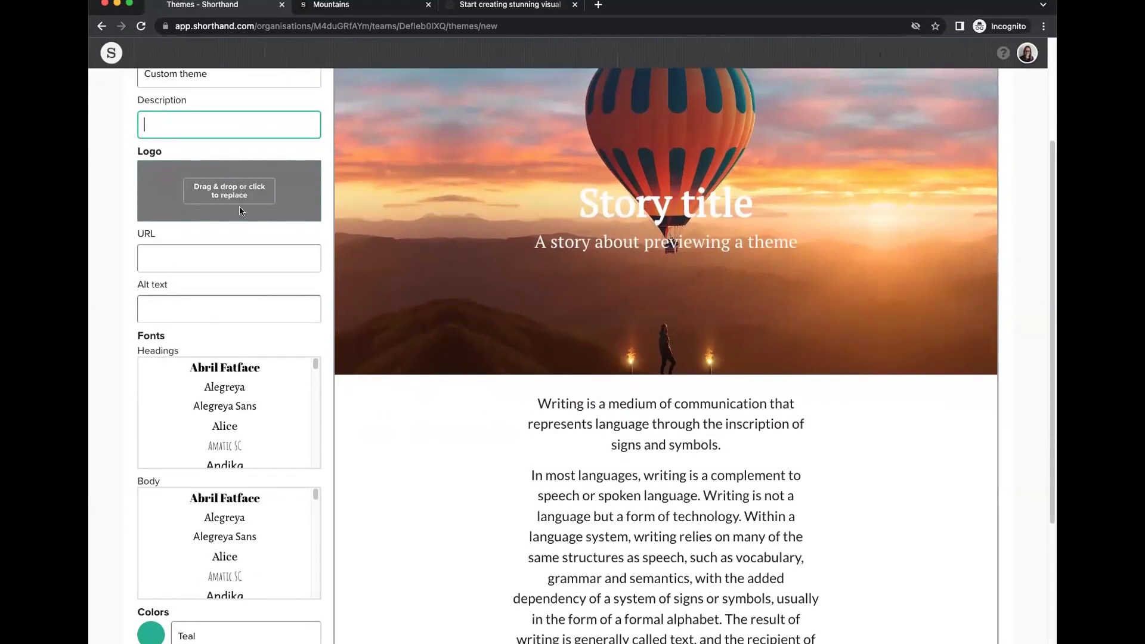
click(198, 258)
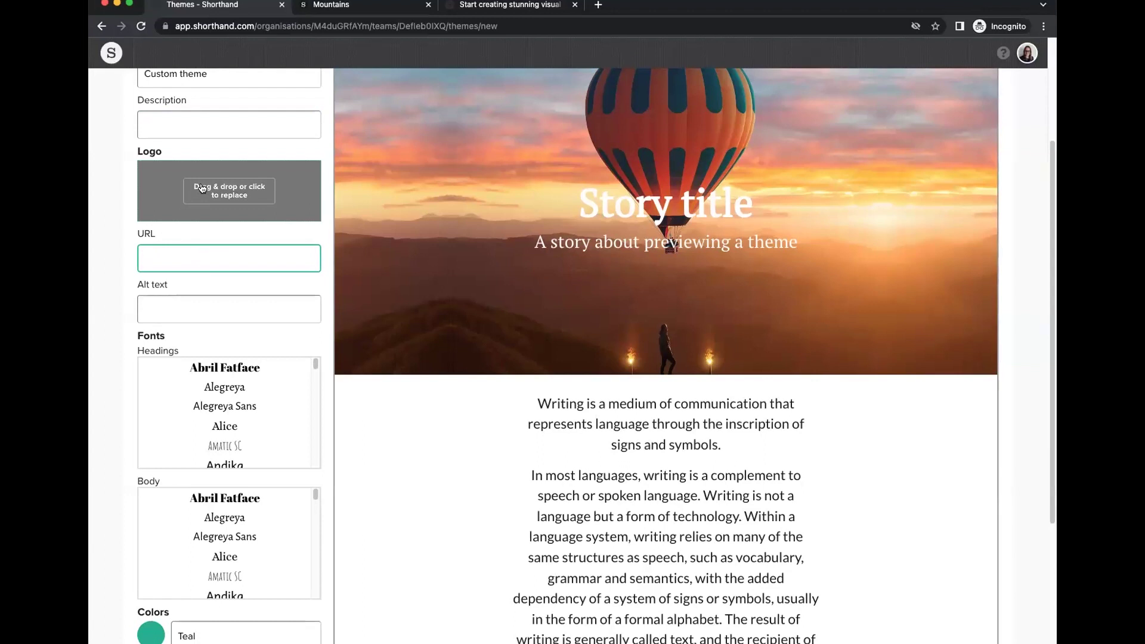
click(173, 311)
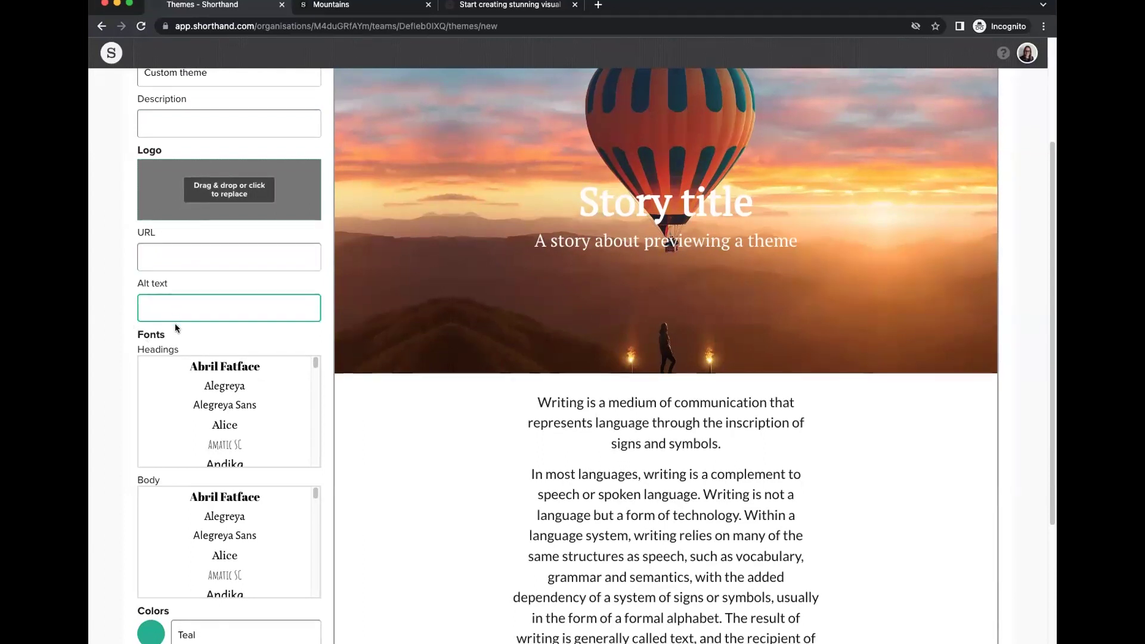
Browse the theme's font and colour options and pick Arvo as the body font.
scroll(173, 262, down, 4)
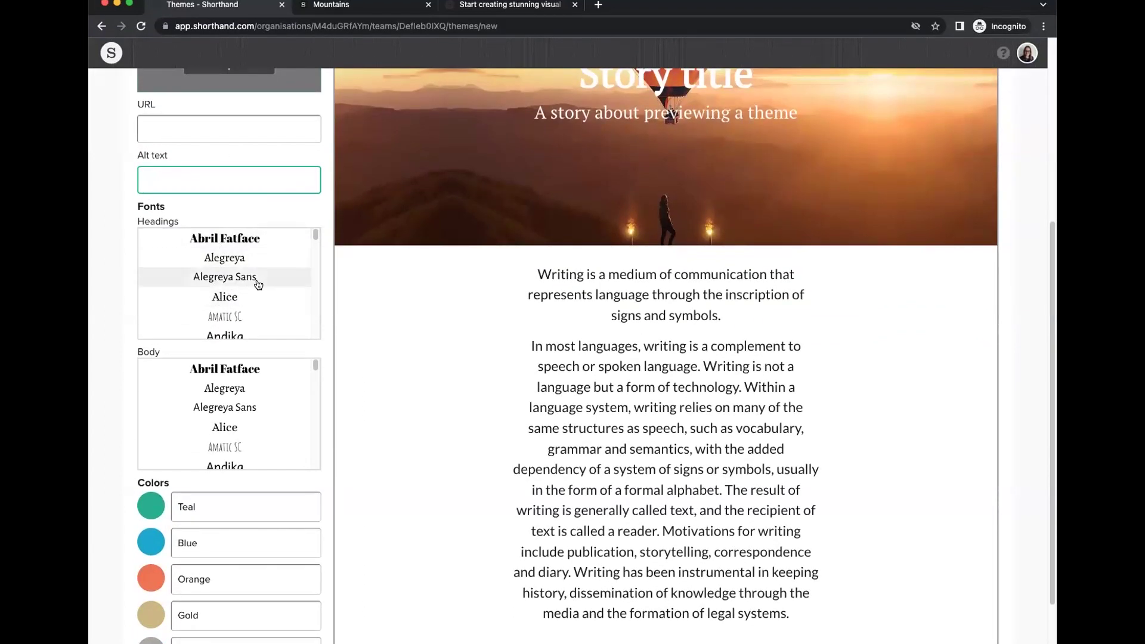
scroll(312, 238, down, 1)
scroll(312, 239, down, 20)
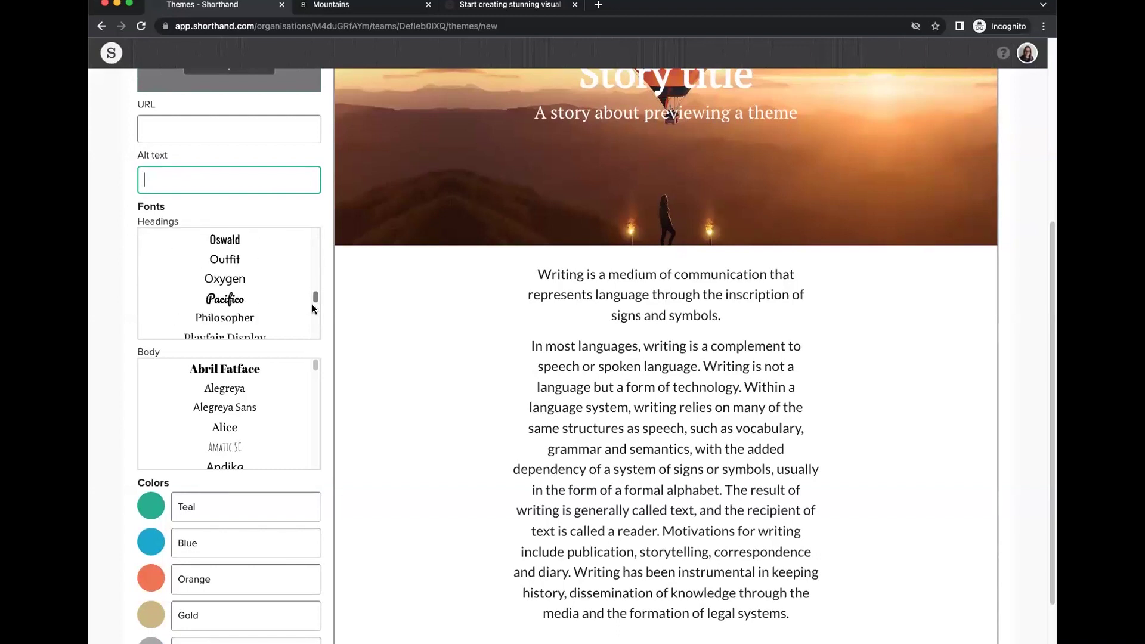
scroll(316, 301, up, 20)
drag(314, 365, 315, 363)
scroll(286, 300, down, 1)
scroll(202, 465, down, 2)
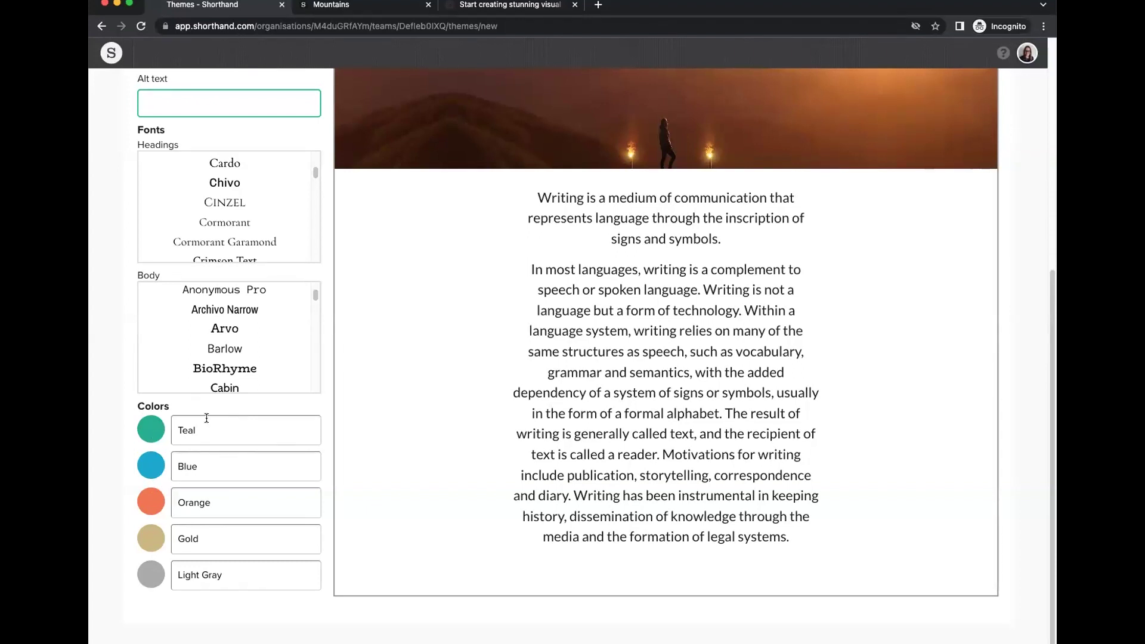
click(262, 326)
Cancel the new theme without saving and go back.
scroll(257, 311, up, 2)
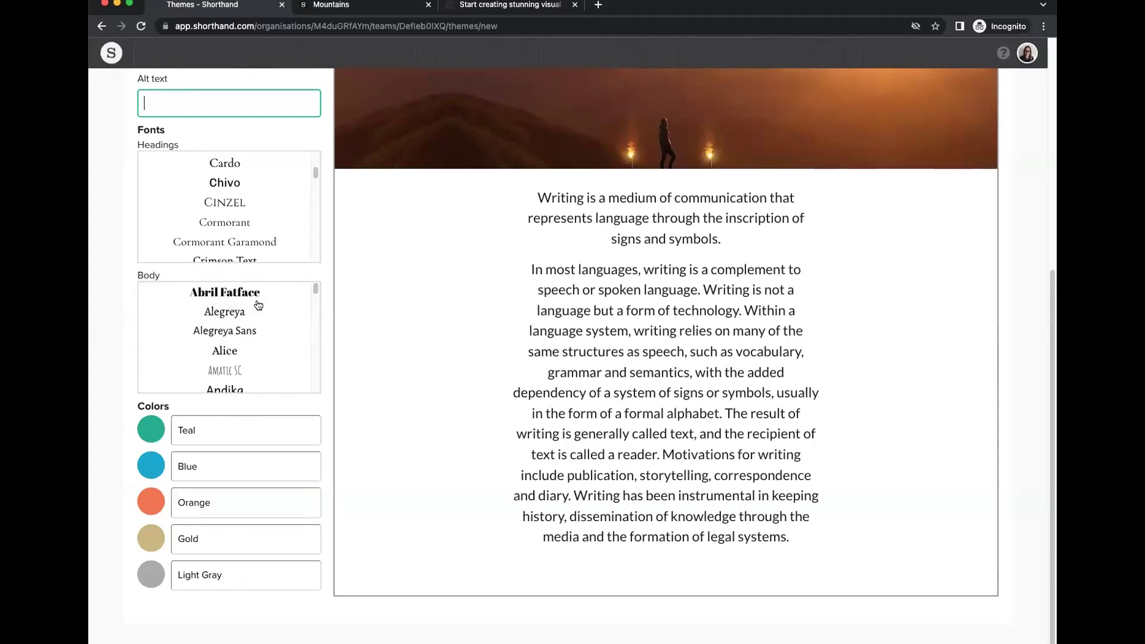
scroll(410, 270, up, 6)
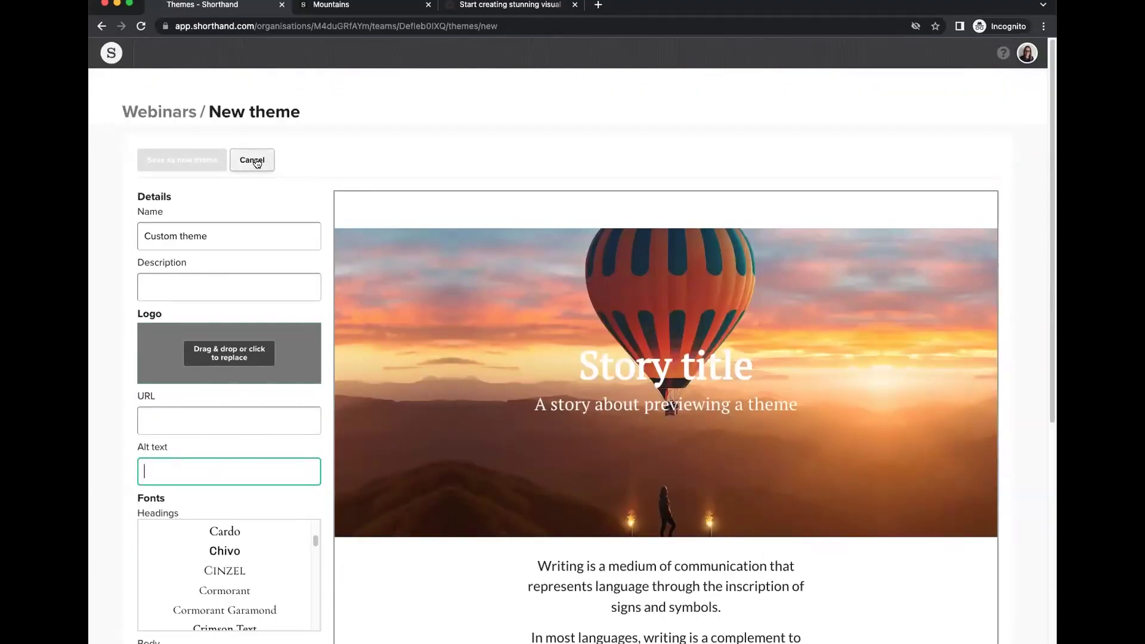
click(257, 163)
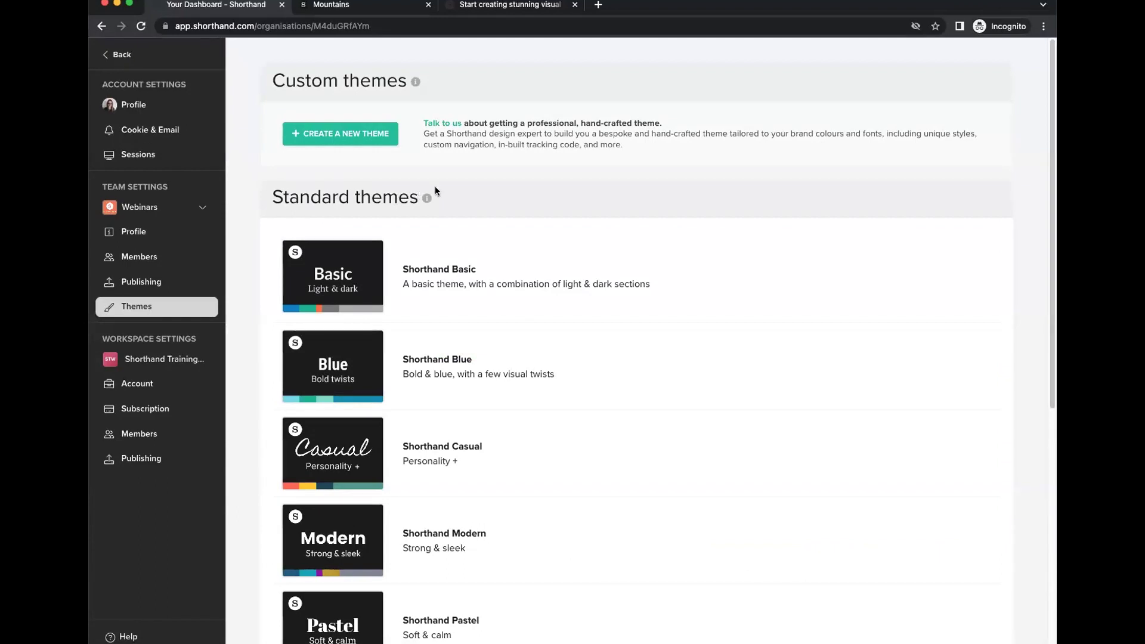
click(123, 55)
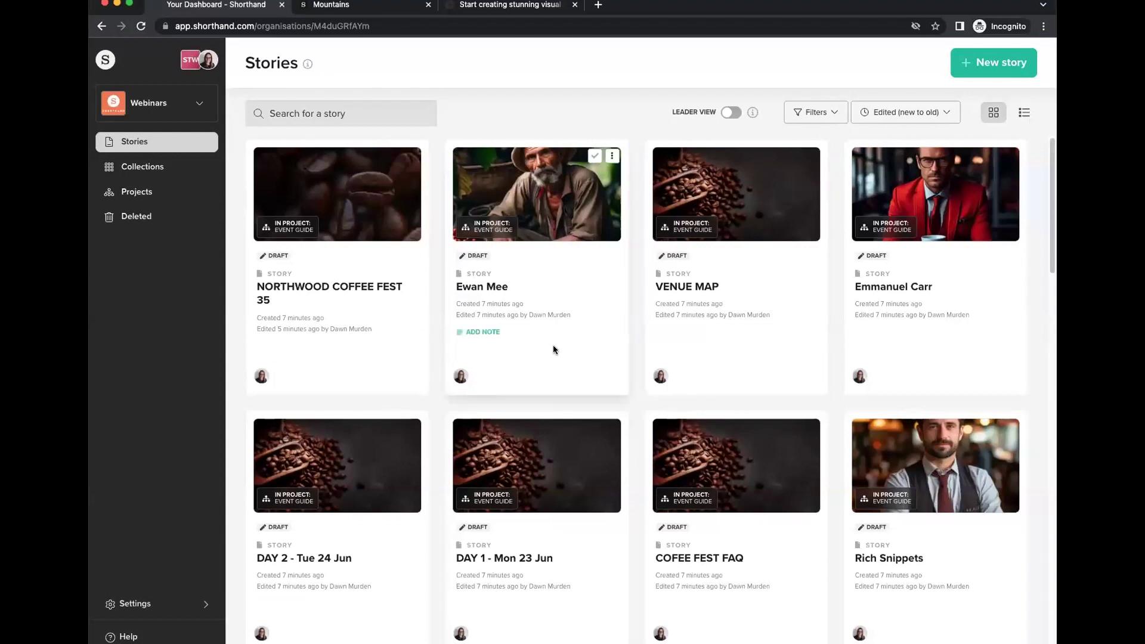
Create a new story via Import with auto layout after import left on, choosing Import from PDF.
click(993, 63)
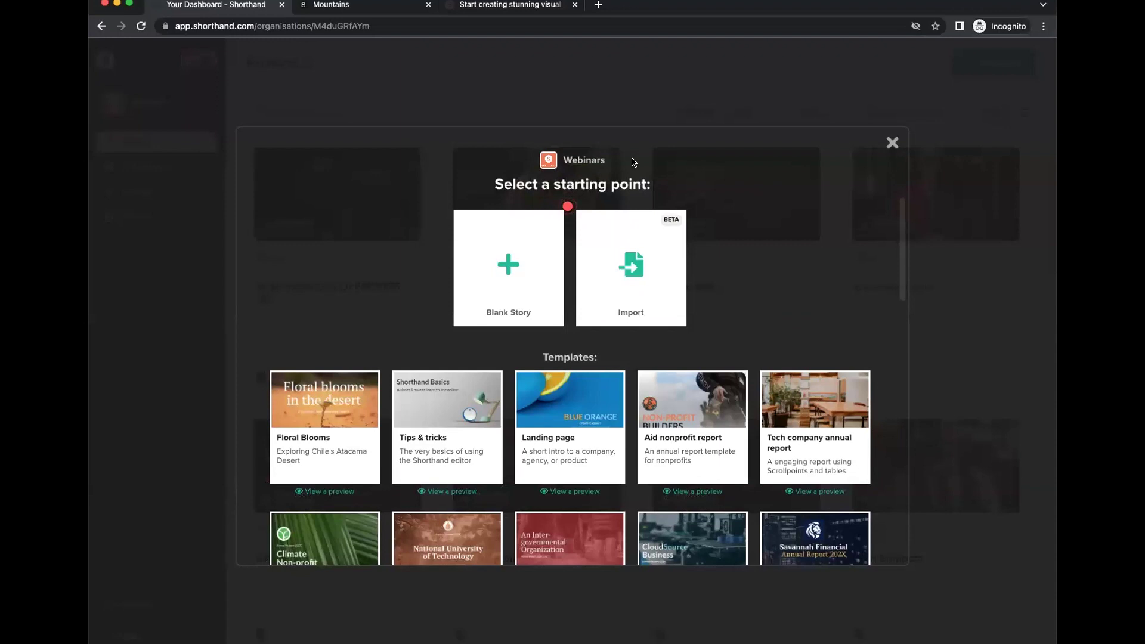
click(632, 270)
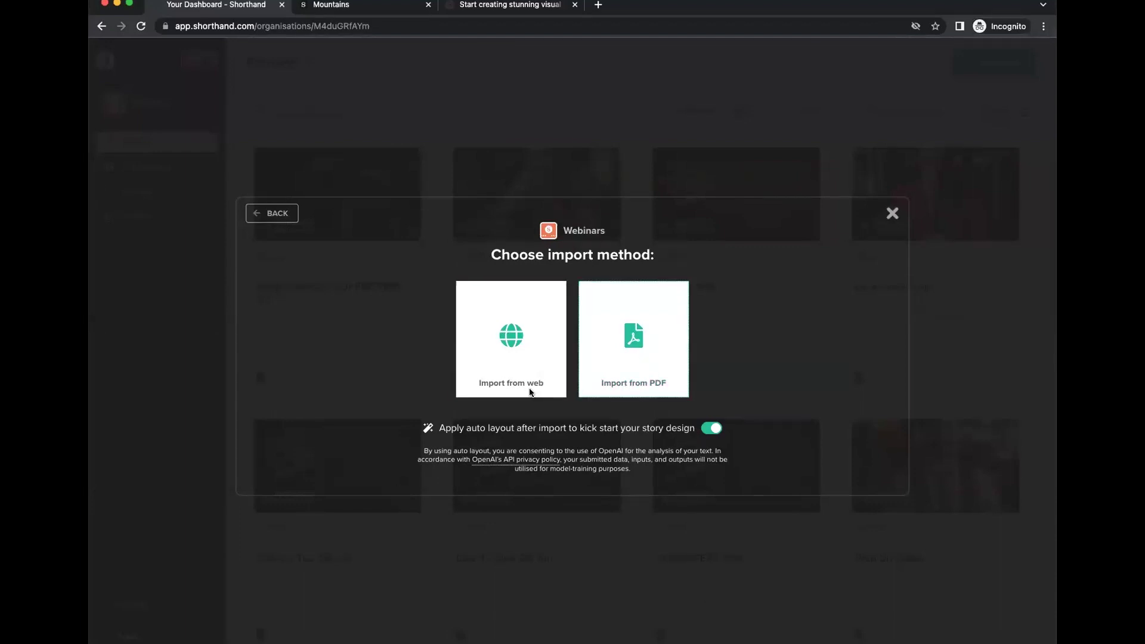
drag(437, 428, 694, 429)
click(484, 443)
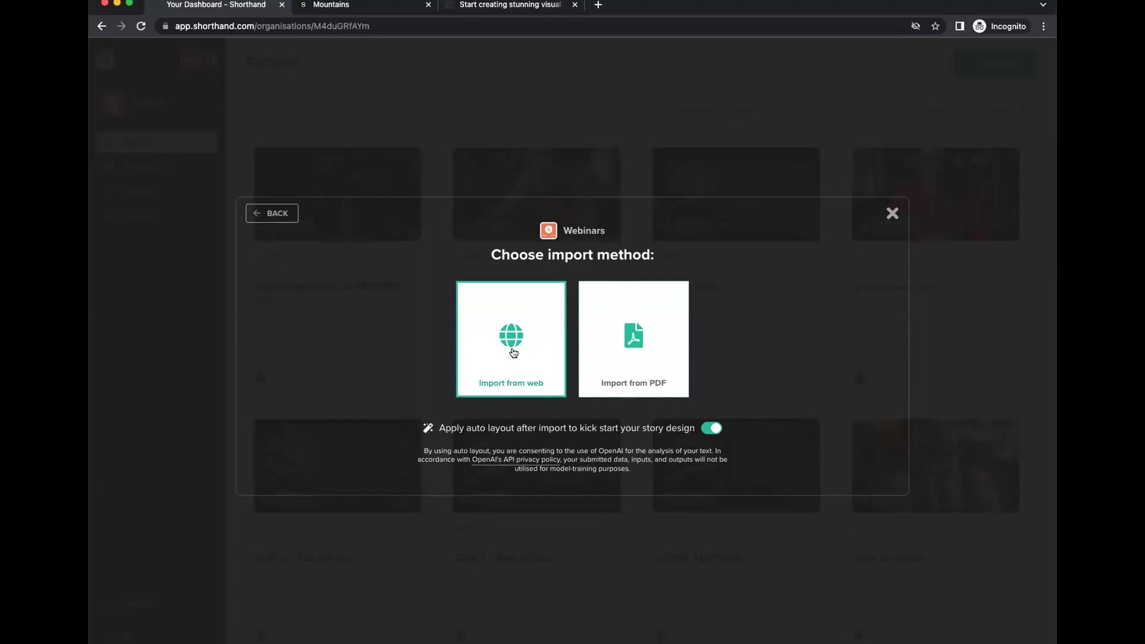
click(637, 349)
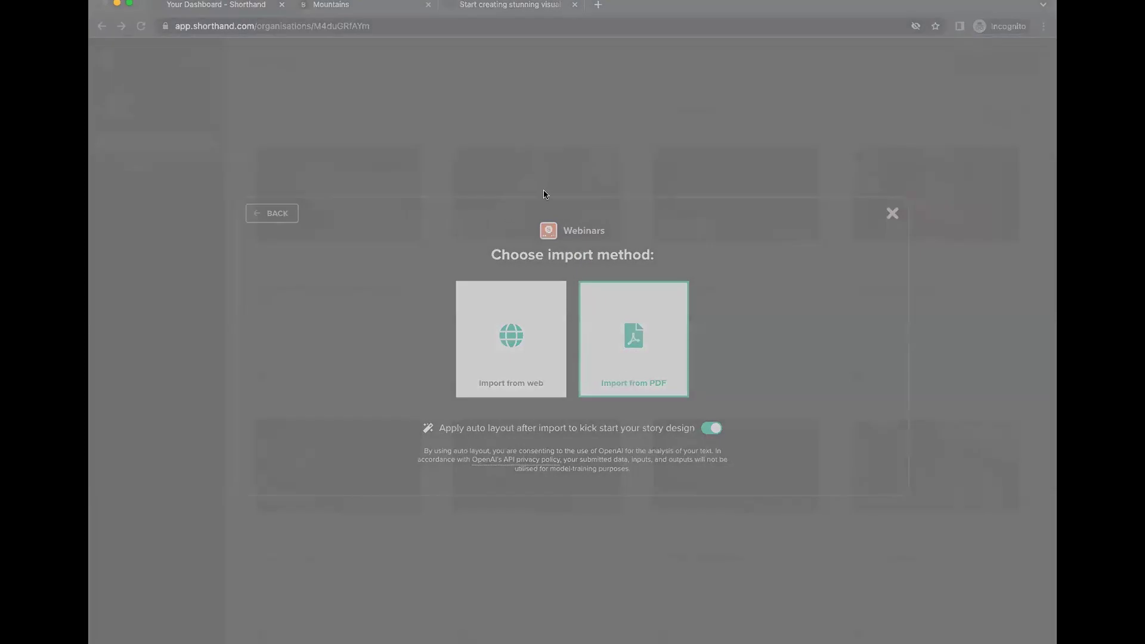
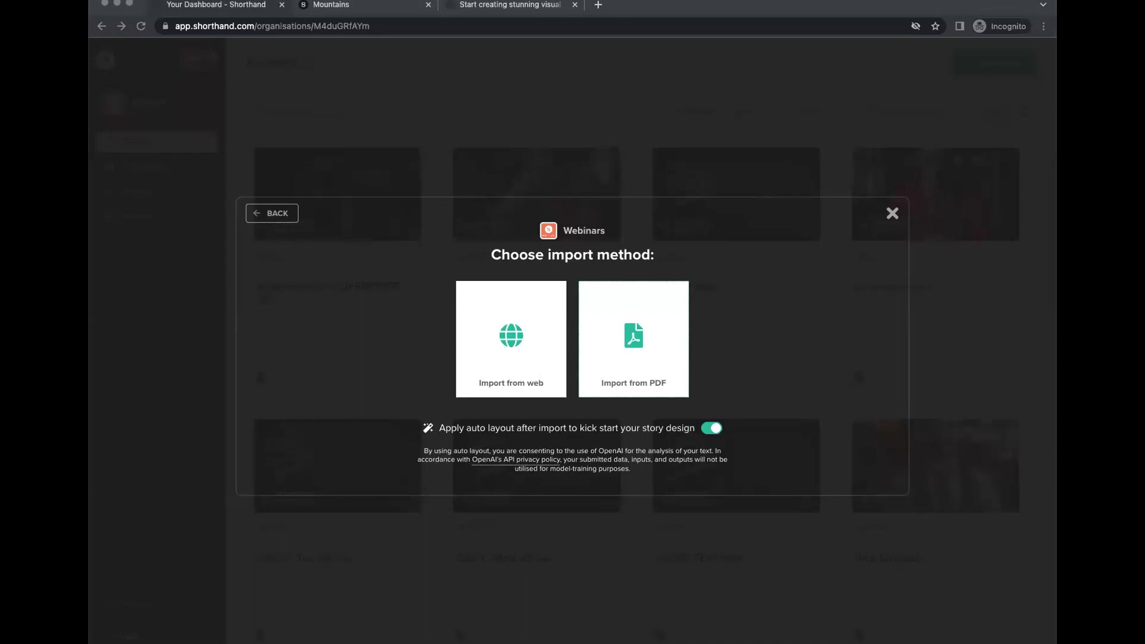
Import the Sea life of Australia story from a PDF file.
click(663, 362)
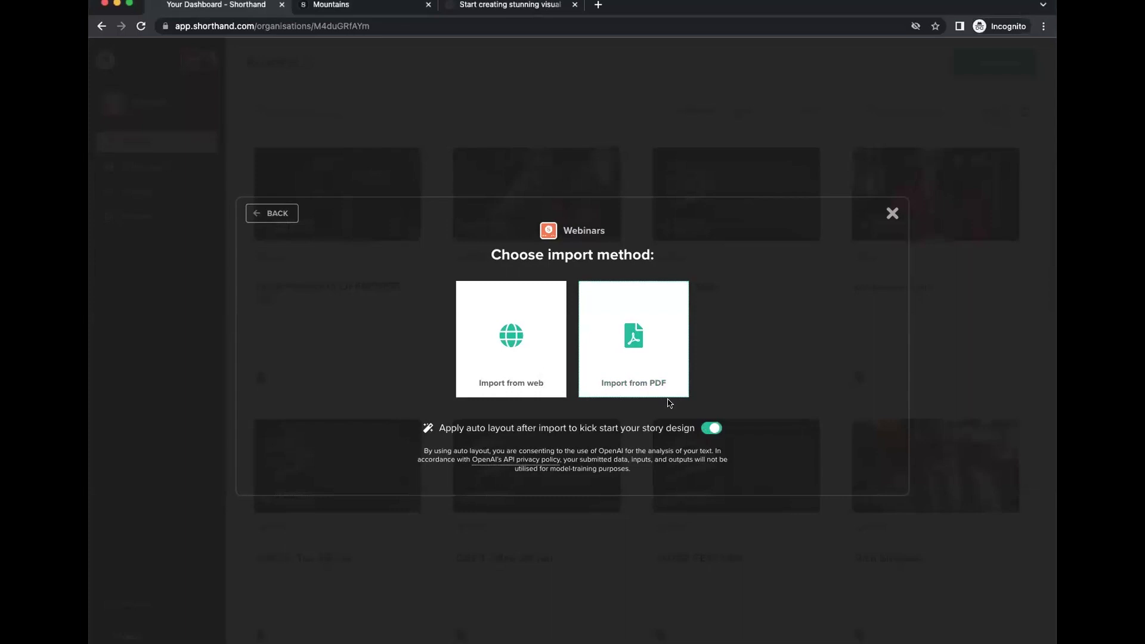
click(647, 362)
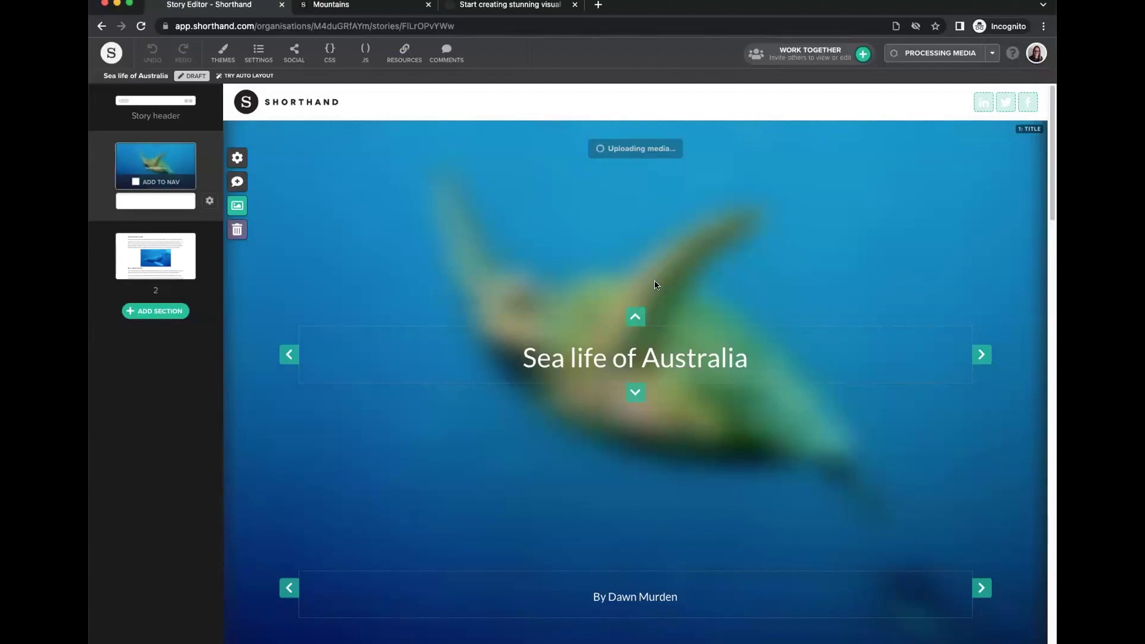
Split the text into a new section at the Blue-ringed octopus heading.
scroll(655, 285, down, 10)
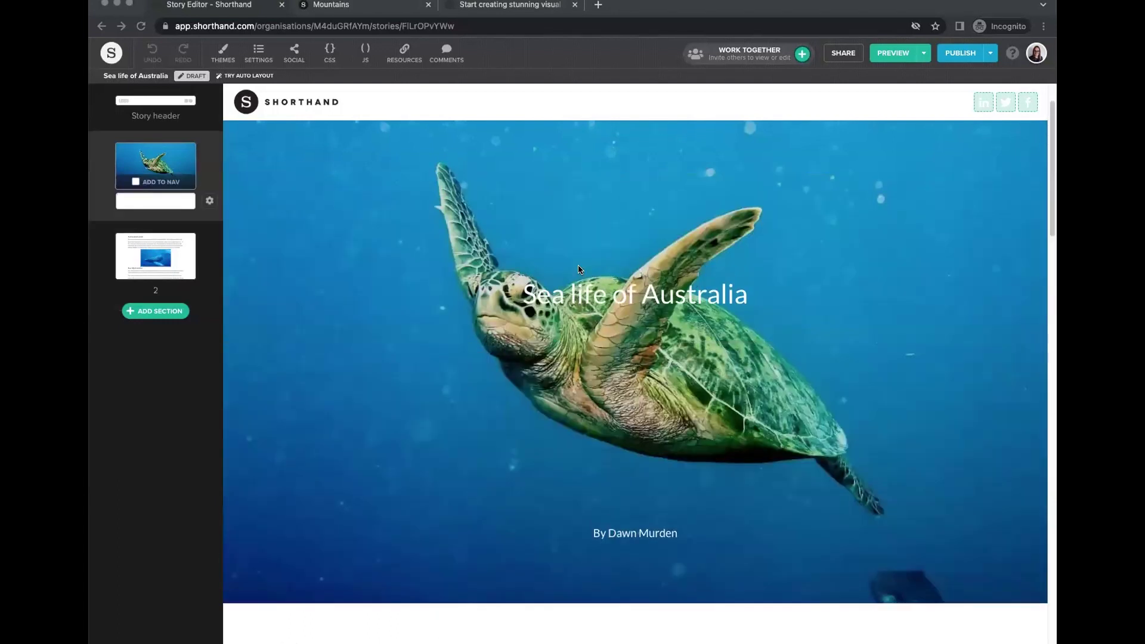
scroll(578, 268, up, 5)
scroll(618, 370, down, 8)
scroll(618, 373, up, 8)
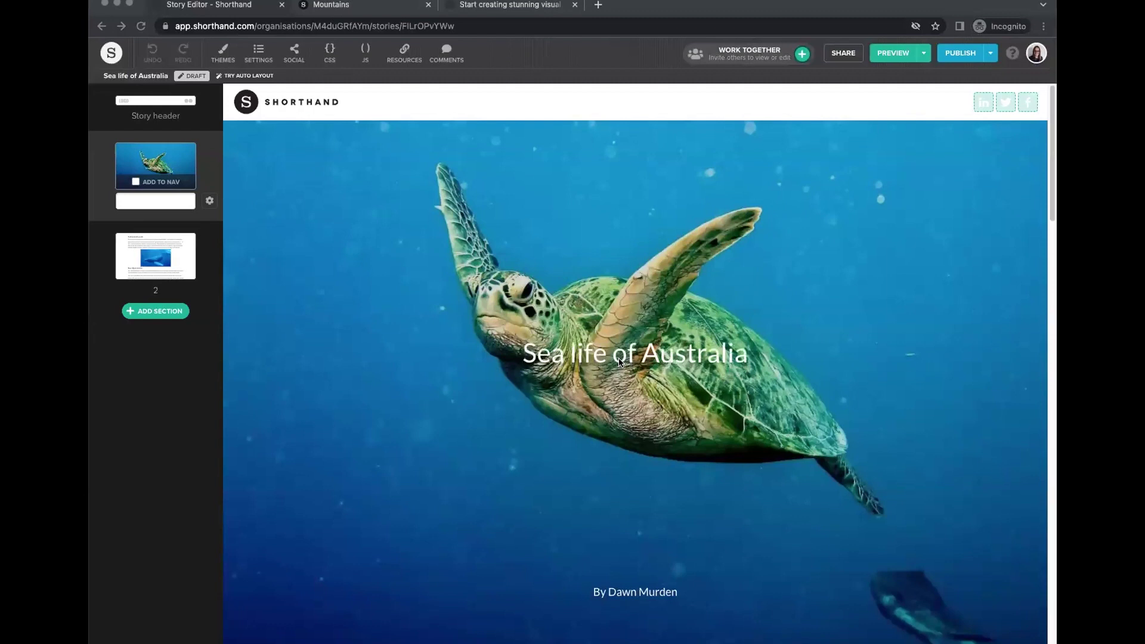
scroll(619, 371, down, 10)
scroll(618, 365, down, 10)
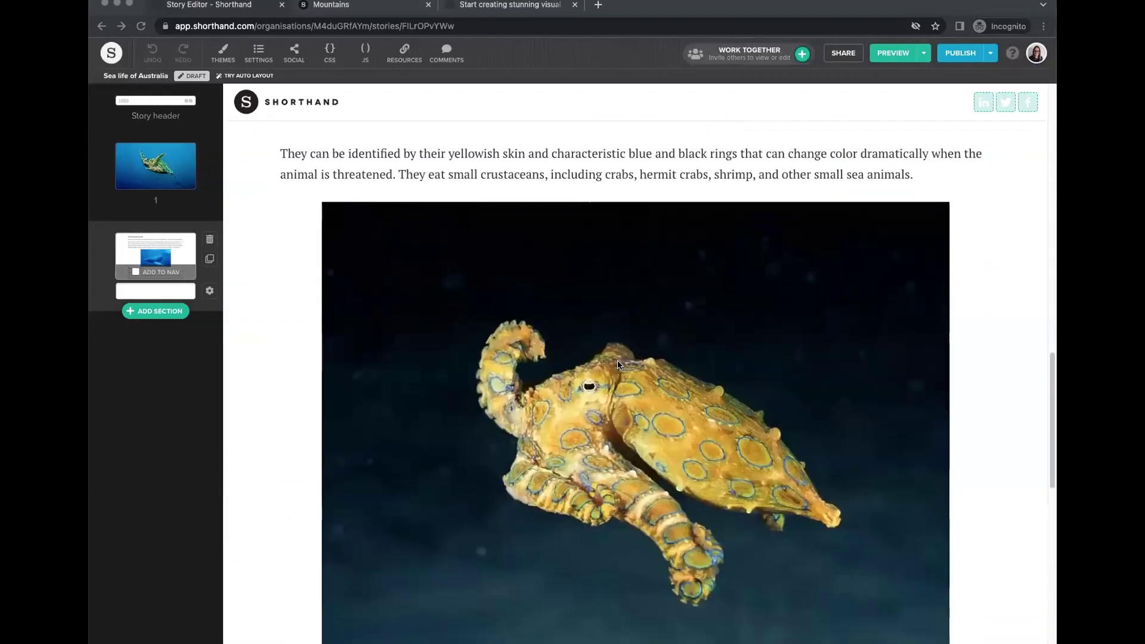
scroll(618, 365, up, 11)
scroll(618, 365, up, 8)
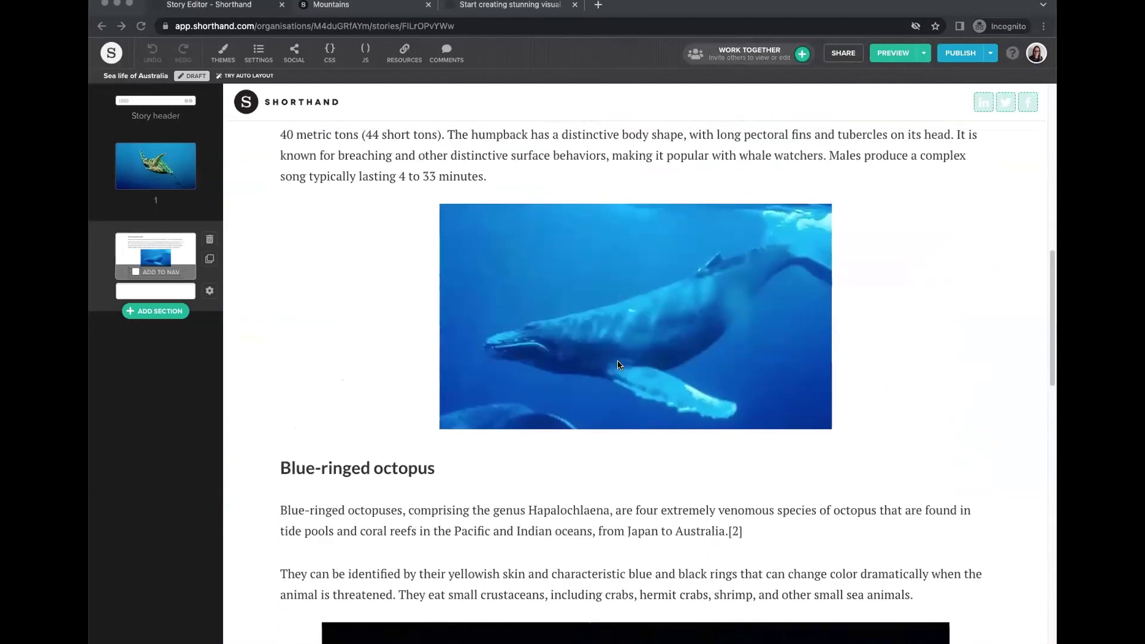
scroll(624, 357, down, 4)
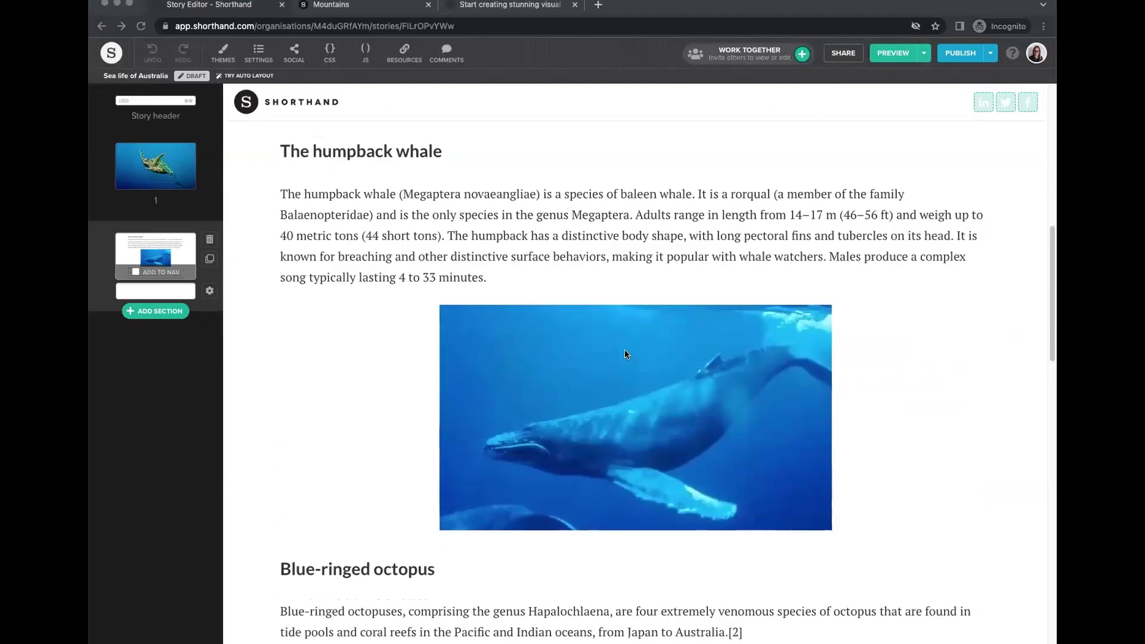
scroll(775, 522, down, 1)
scroll(741, 525, down, 3)
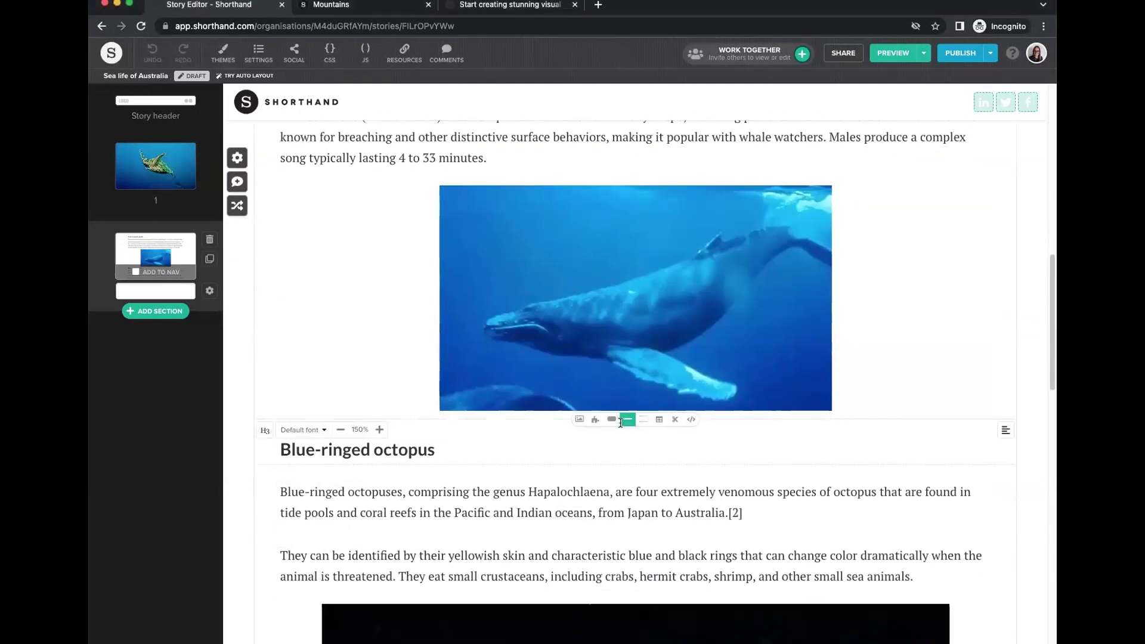
click(675, 421)
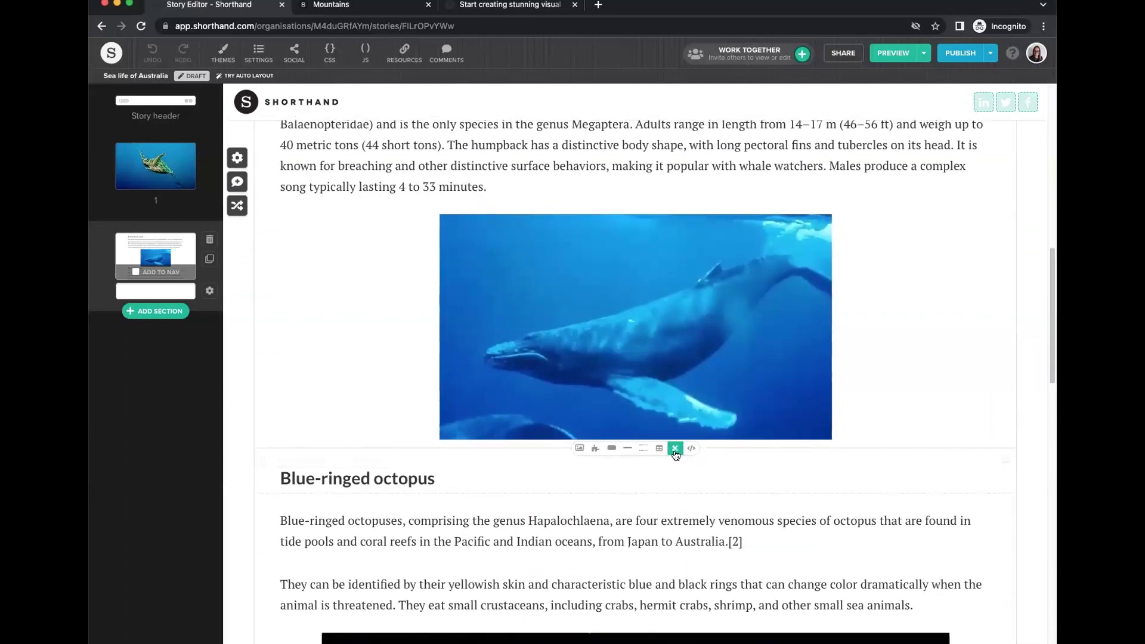
click(675, 447)
Split off a new section at the Hawksbill sea turtle heading.
scroll(603, 379, down, 10)
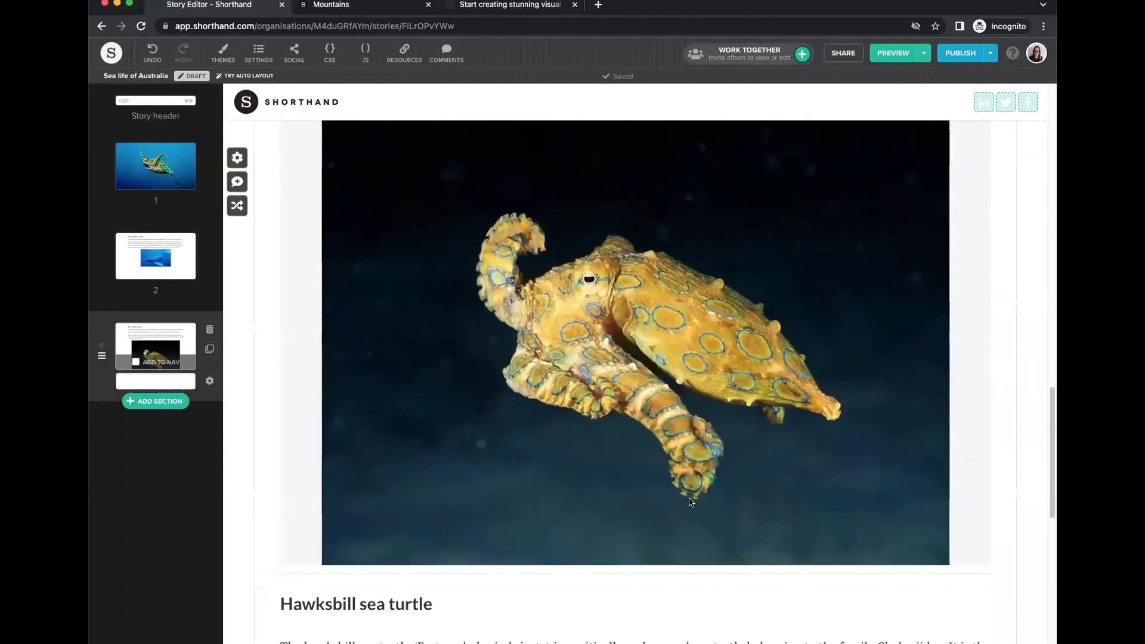
click(674, 317)
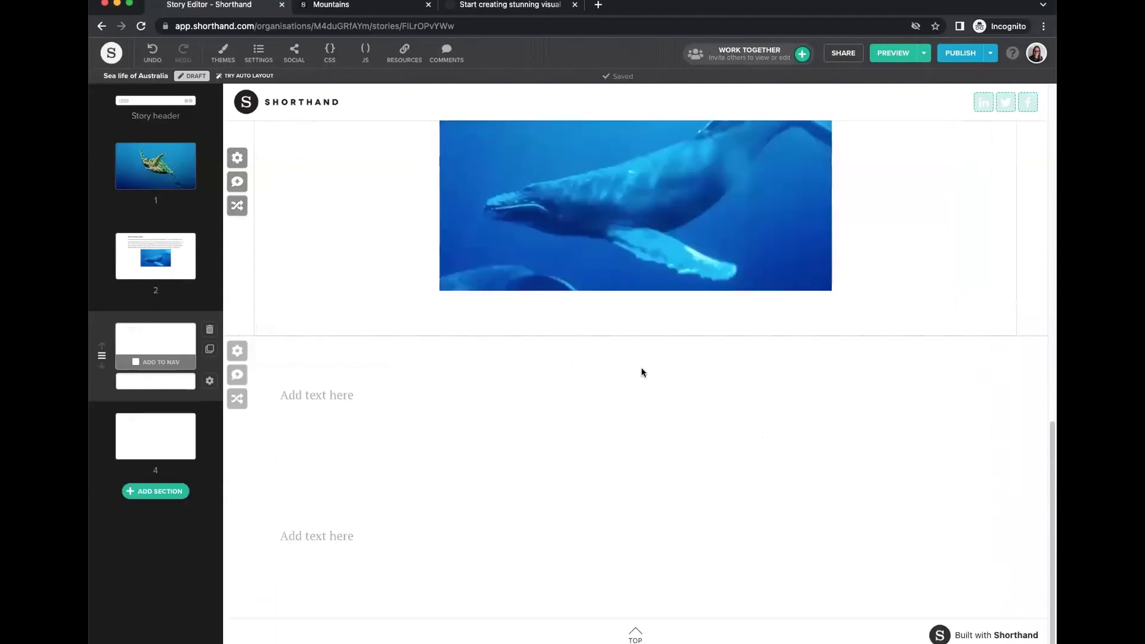
scroll(632, 453, down, 2)
scroll(501, 322, up, 15)
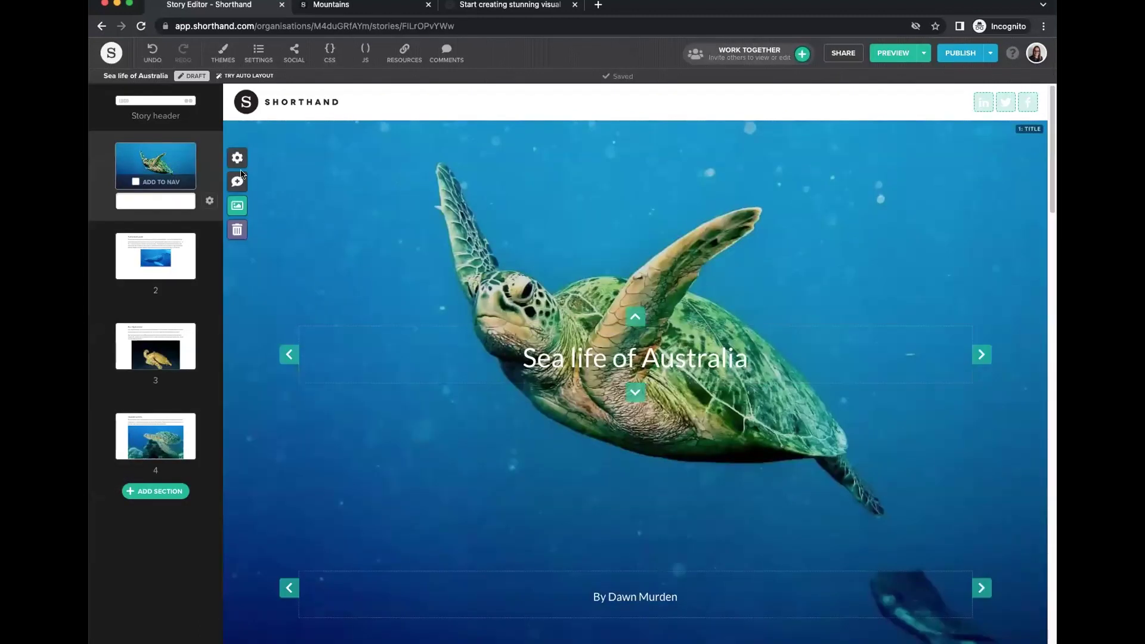
Make the Sea life of Australia title text bold.
click(210, 201)
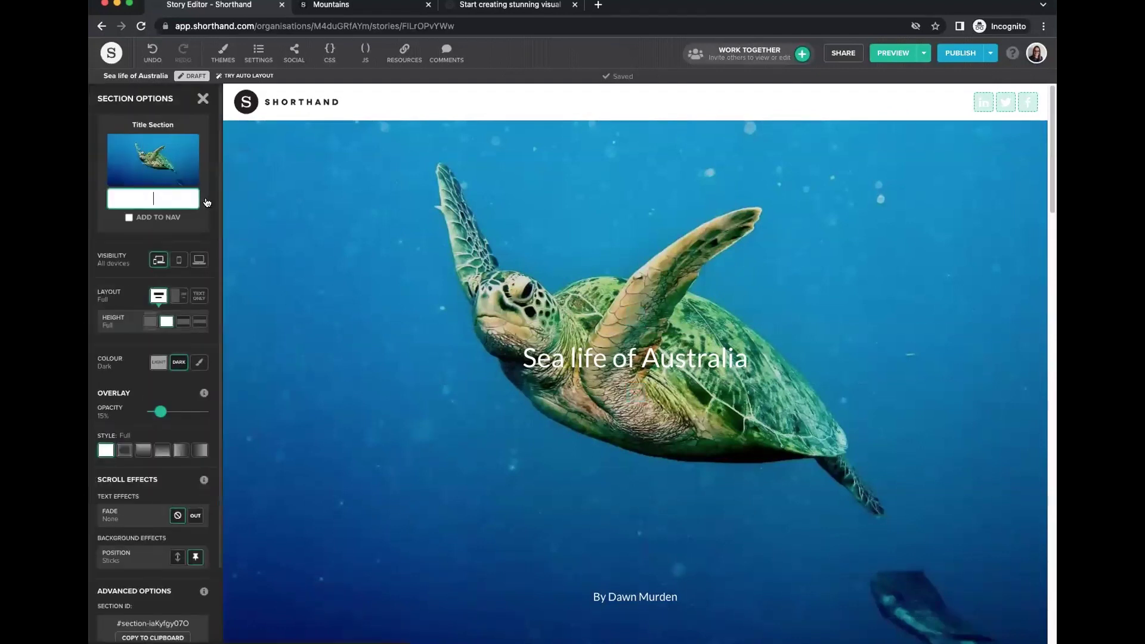
drag(160, 412, 172, 412)
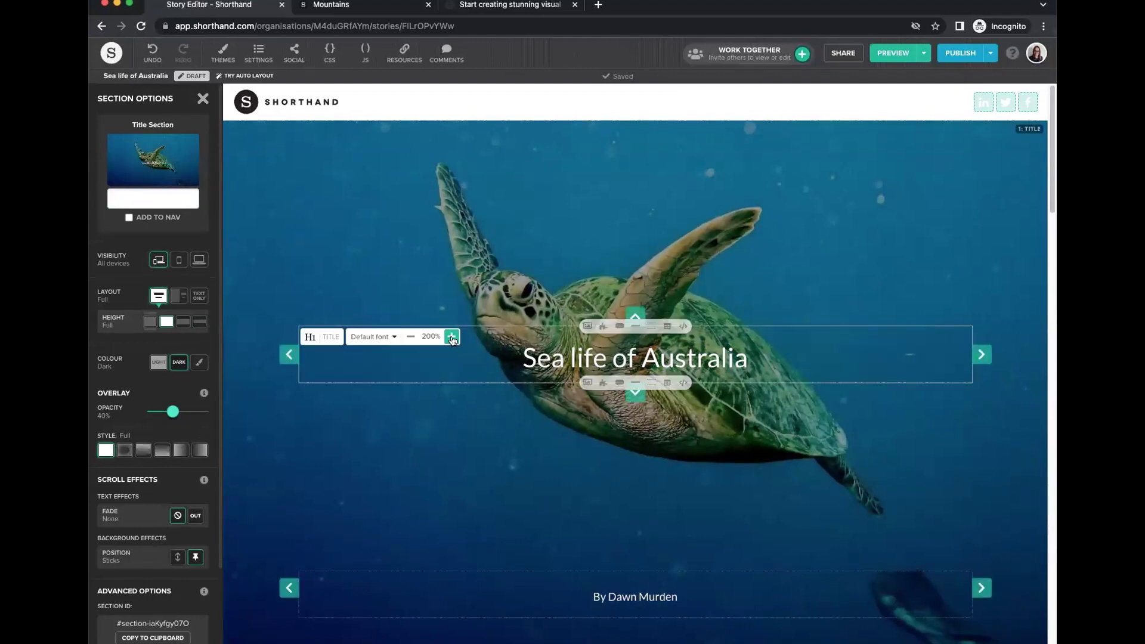
key(ctrl+z)
drag(871, 358, 397, 353)
click(541, 404)
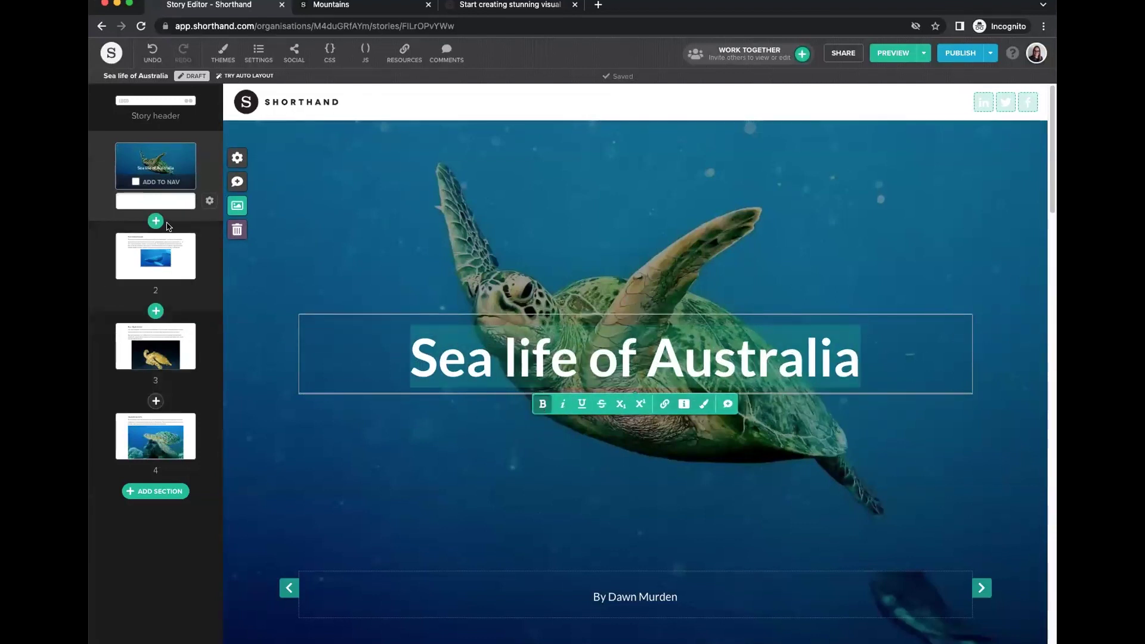
Lower the title section's image overlay opacity to 35%.
click(208, 201)
drag(173, 409, 170, 410)
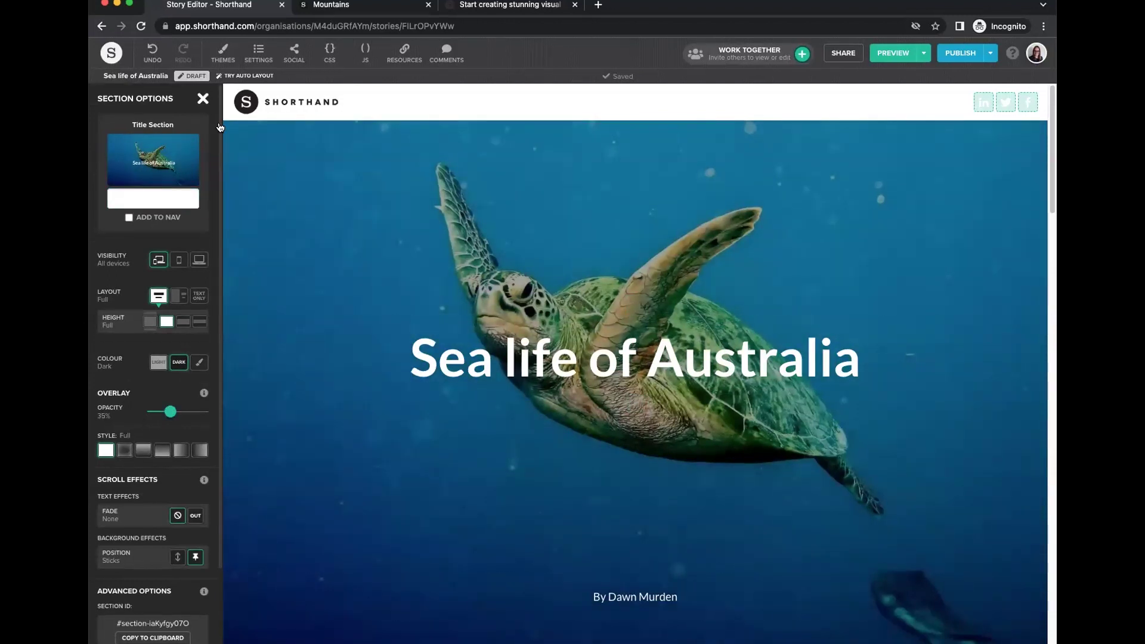
click(203, 99)
scroll(385, 395, down, 6)
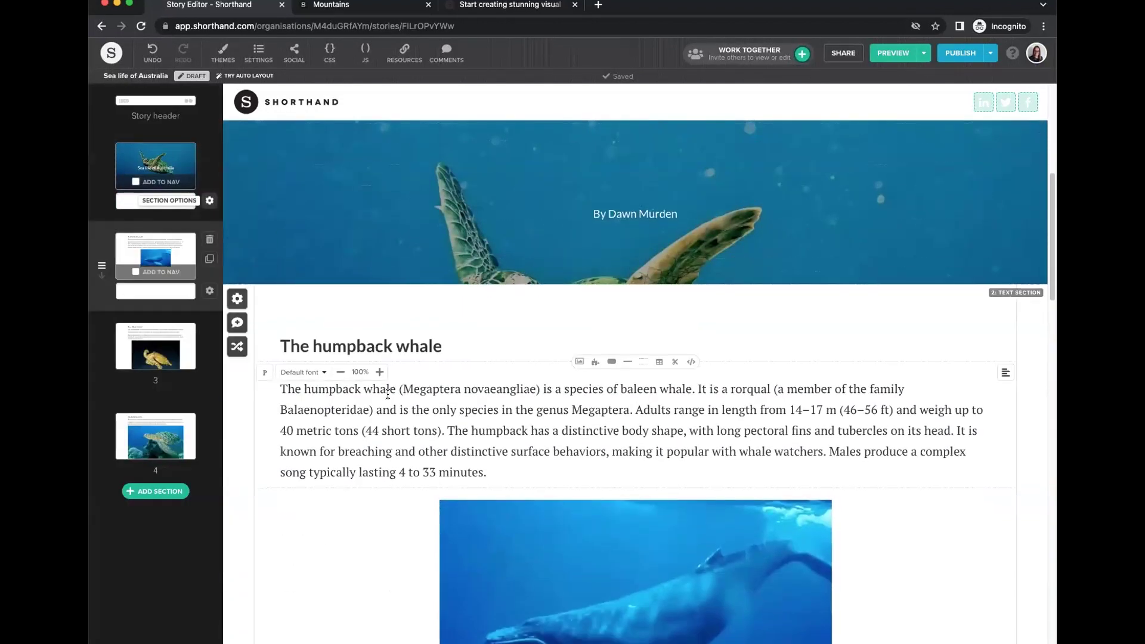
scroll(388, 395, down, 2)
Convert the humpback whale section to Text Over Media and remove its inline image.
click(237, 230)
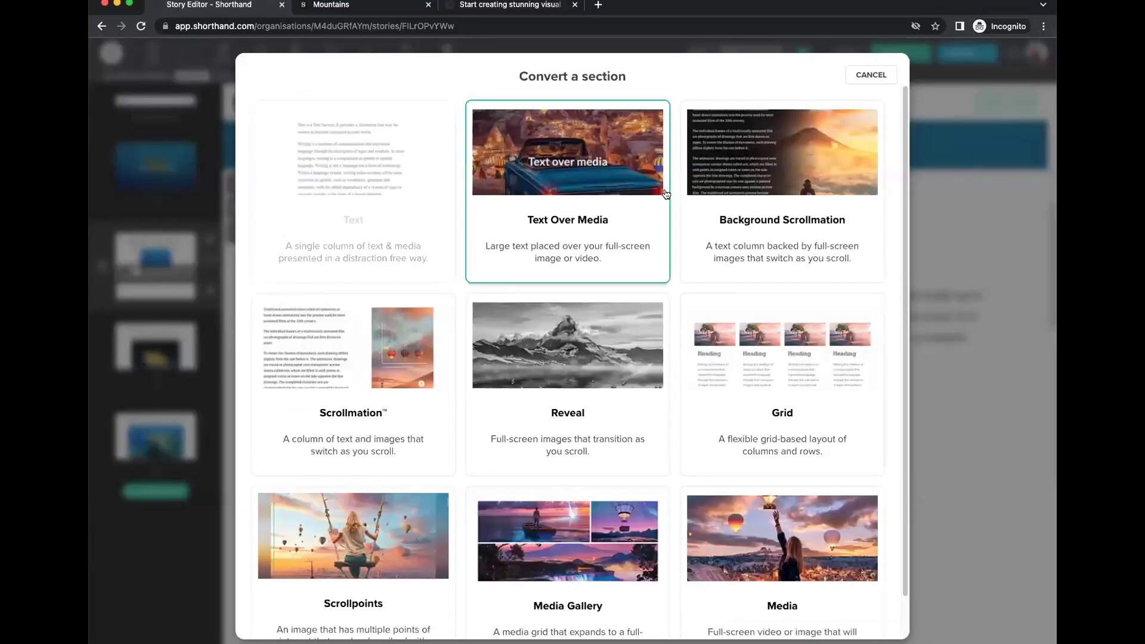
click(601, 174)
scroll(632, 450, down, 2)
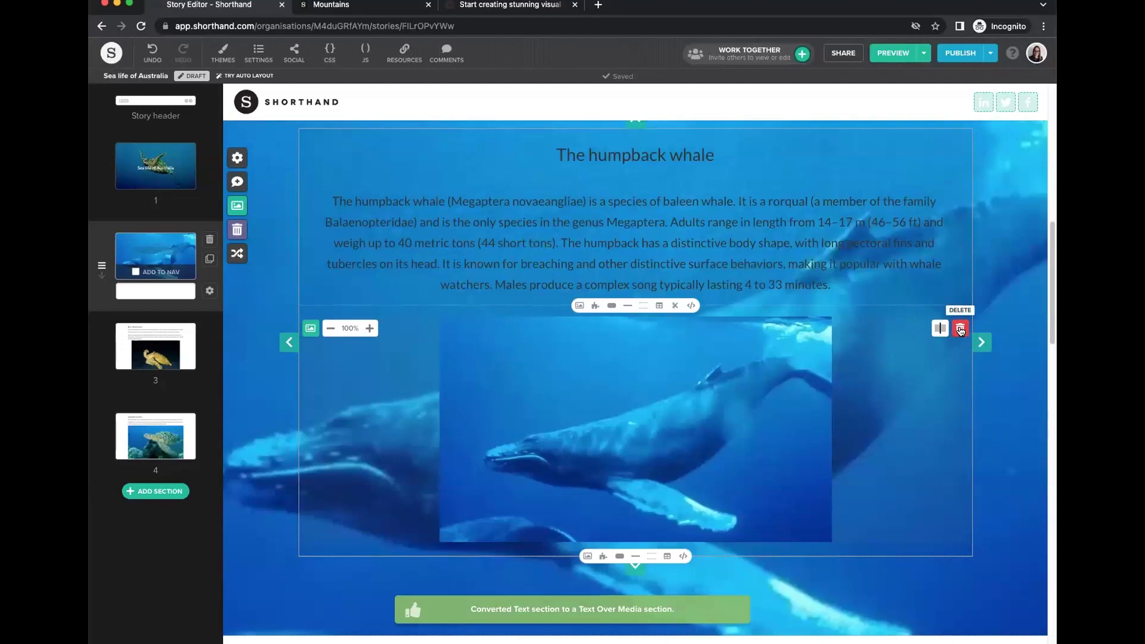
click(960, 330)
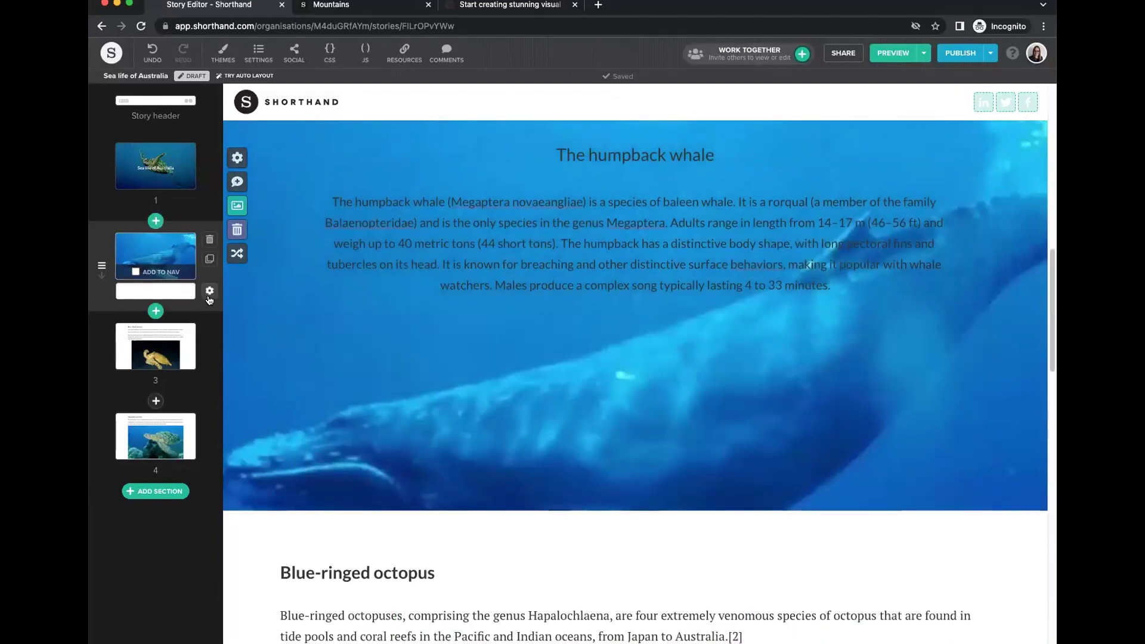
Give the whale section the dark colour scheme and a lighter overlay.
click(237, 158)
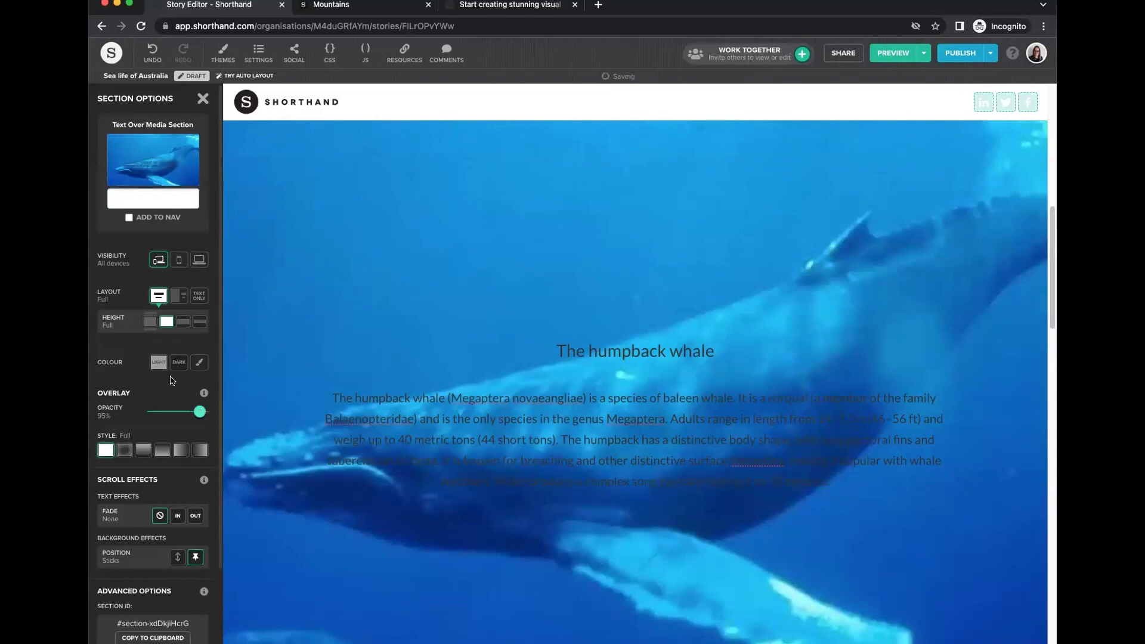
click(179, 362)
drag(200, 411, 165, 412)
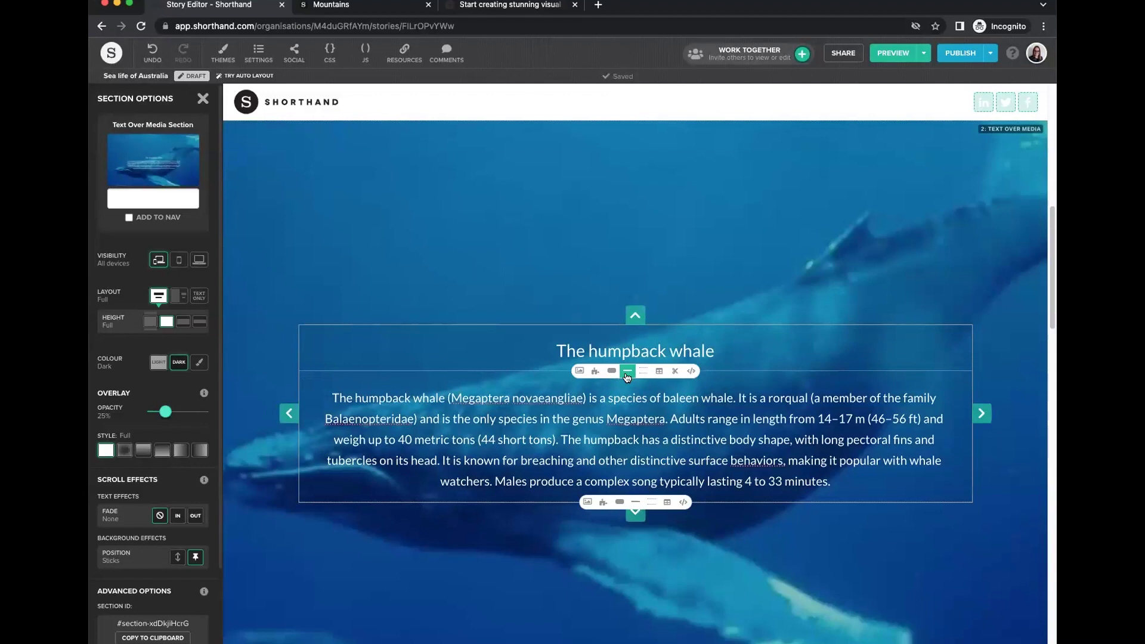
click(606, 465)
click(553, 316)
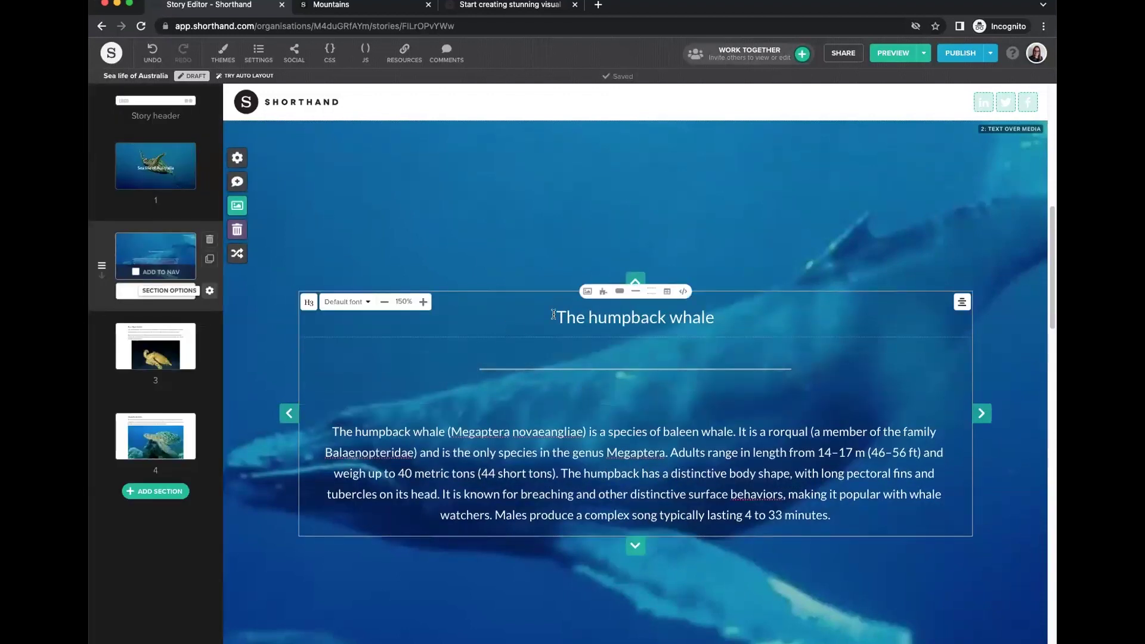
drag(740, 316, 543, 341)
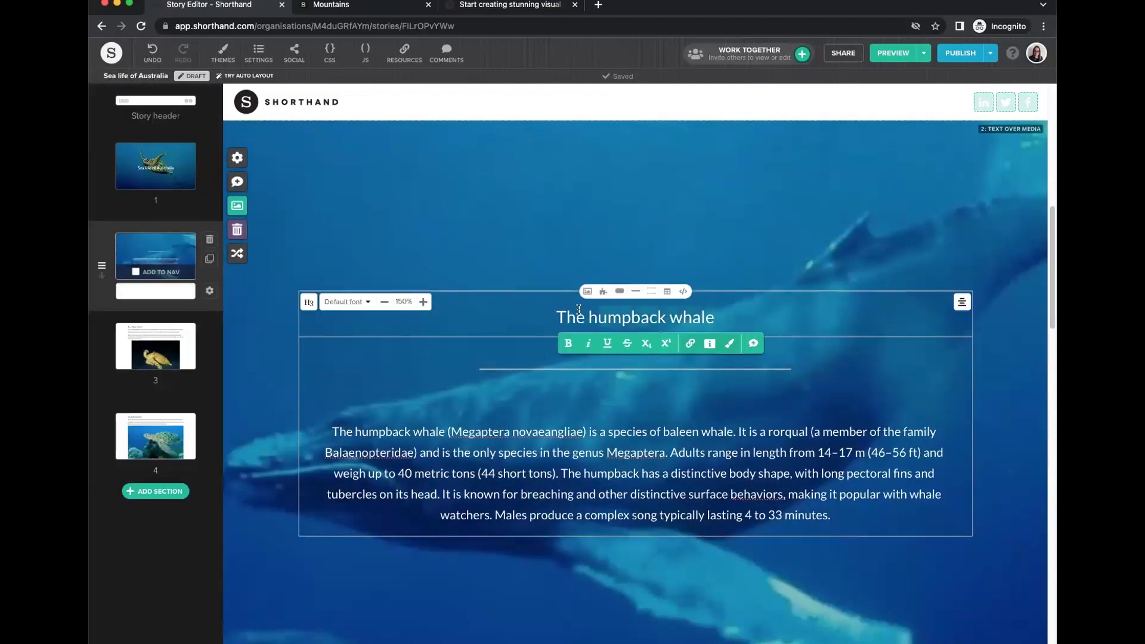
click(493, 237)
Set the whale section layout to Full-width media after trying half-width.
scroll(529, 337, down, 4)
scroll(525, 361, down, 3)
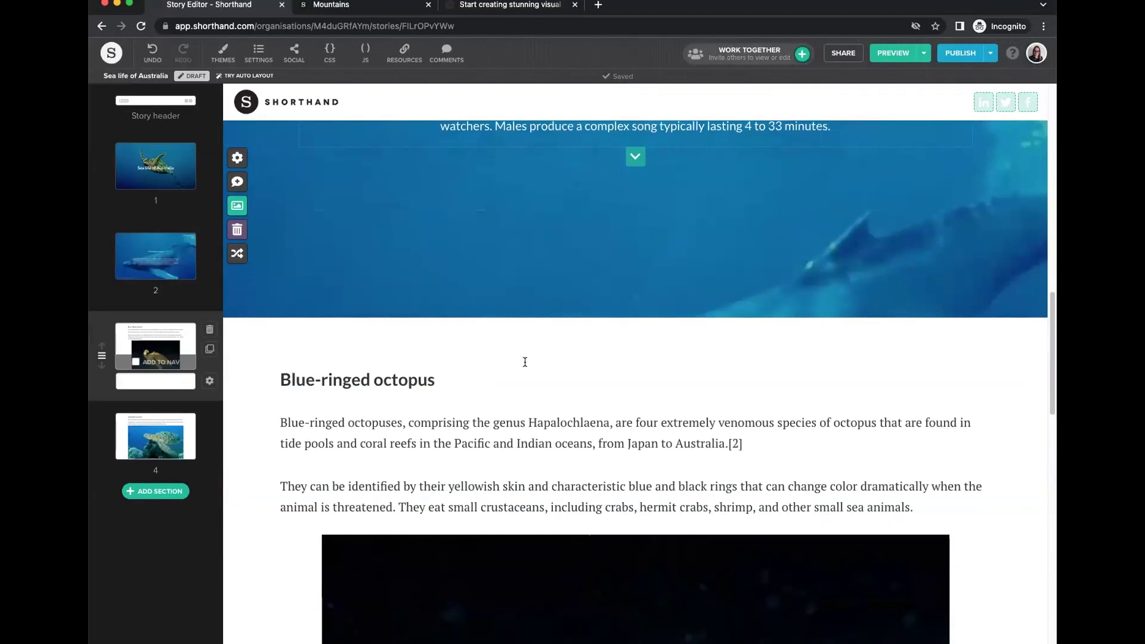
scroll(524, 365, up, 6)
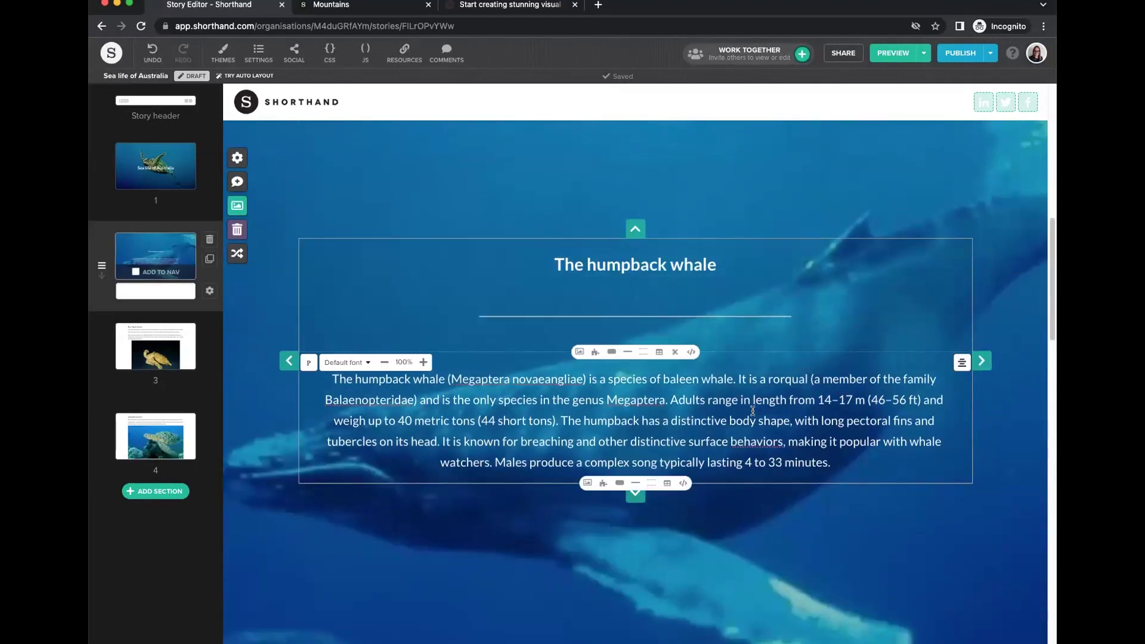
scroll(751, 413, down, 3)
scroll(751, 413, down, 4)
scroll(752, 413, up, 7)
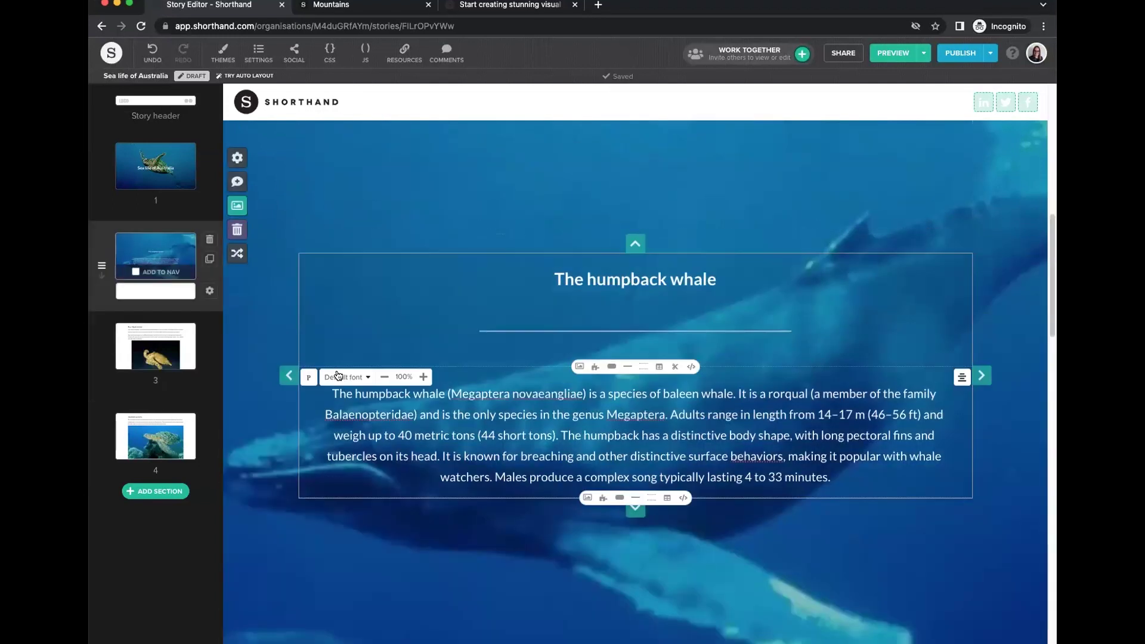
click(210, 291)
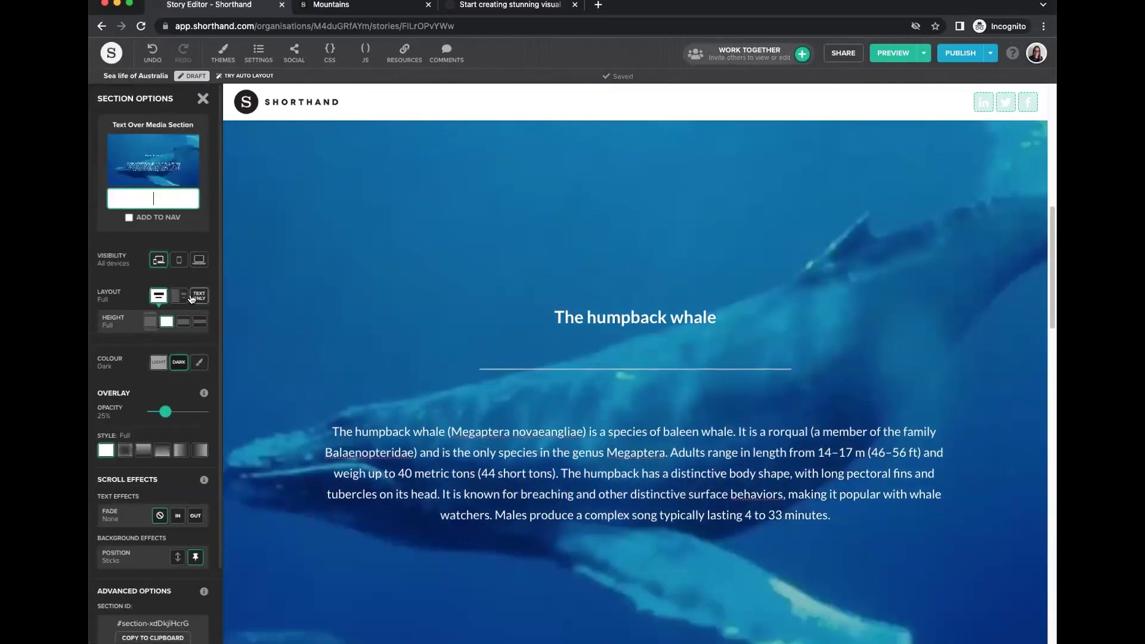
click(179, 296)
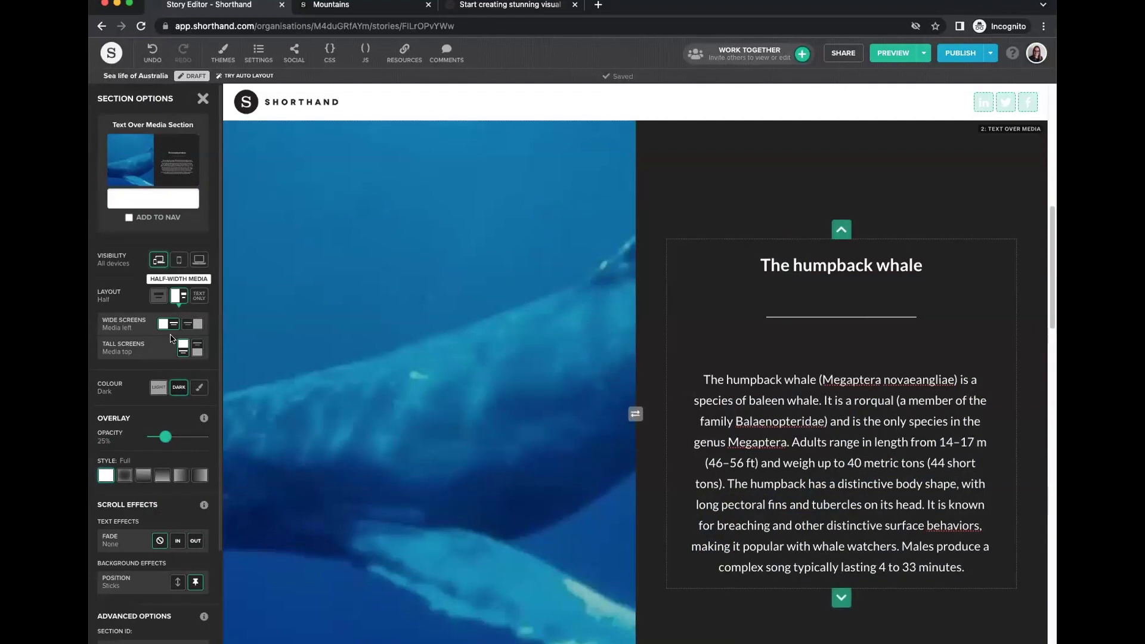
click(158, 296)
scroll(517, 416, down, 4)
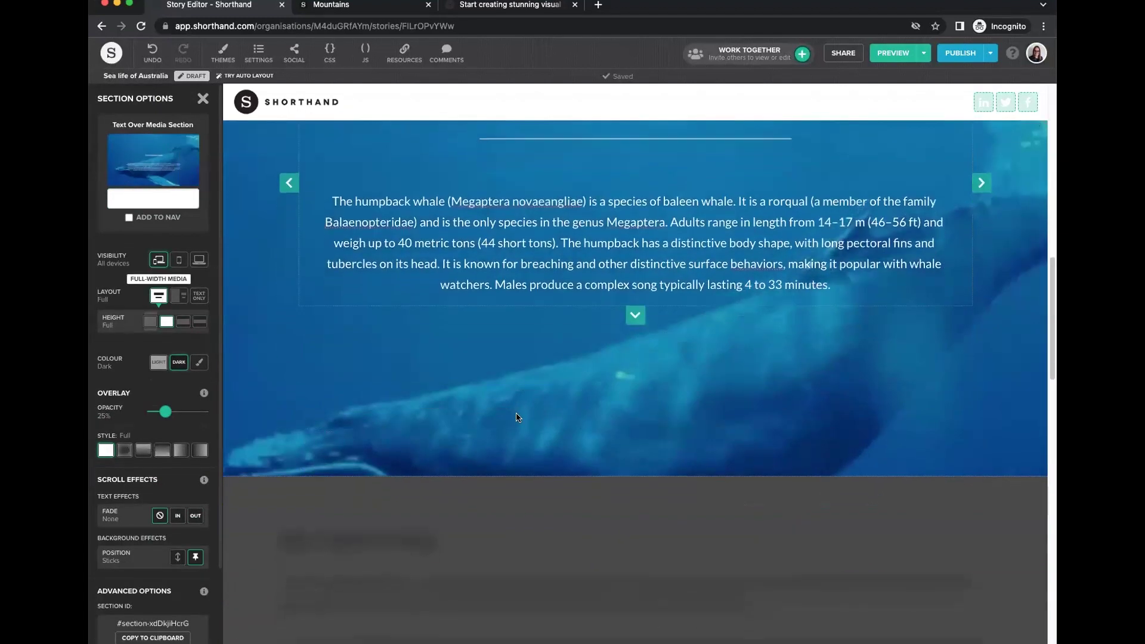
scroll(517, 419, down, 8)
Convert the Blue-ringed octopus section to Text Over Media and delete its inline image.
click(202, 98)
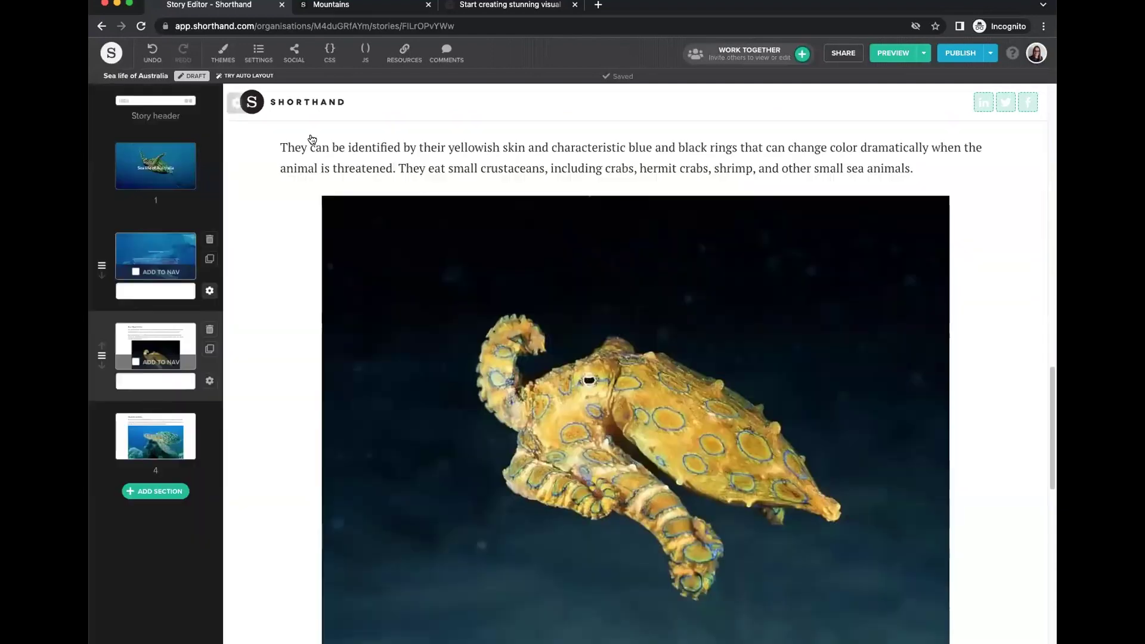
scroll(255, 167, up, 2)
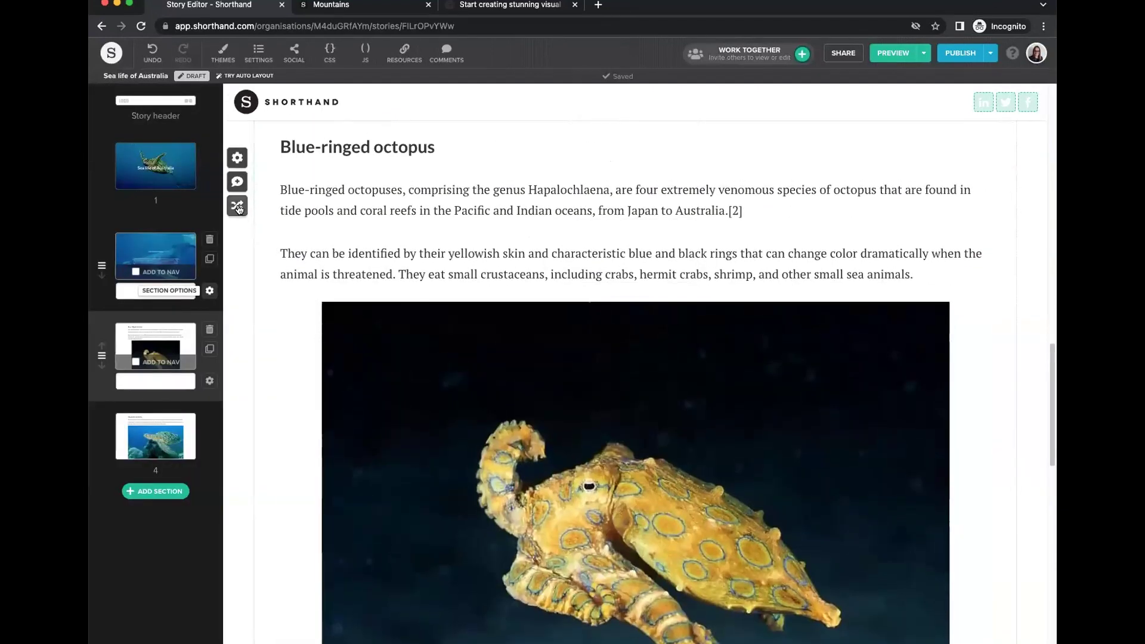
click(238, 204)
click(644, 178)
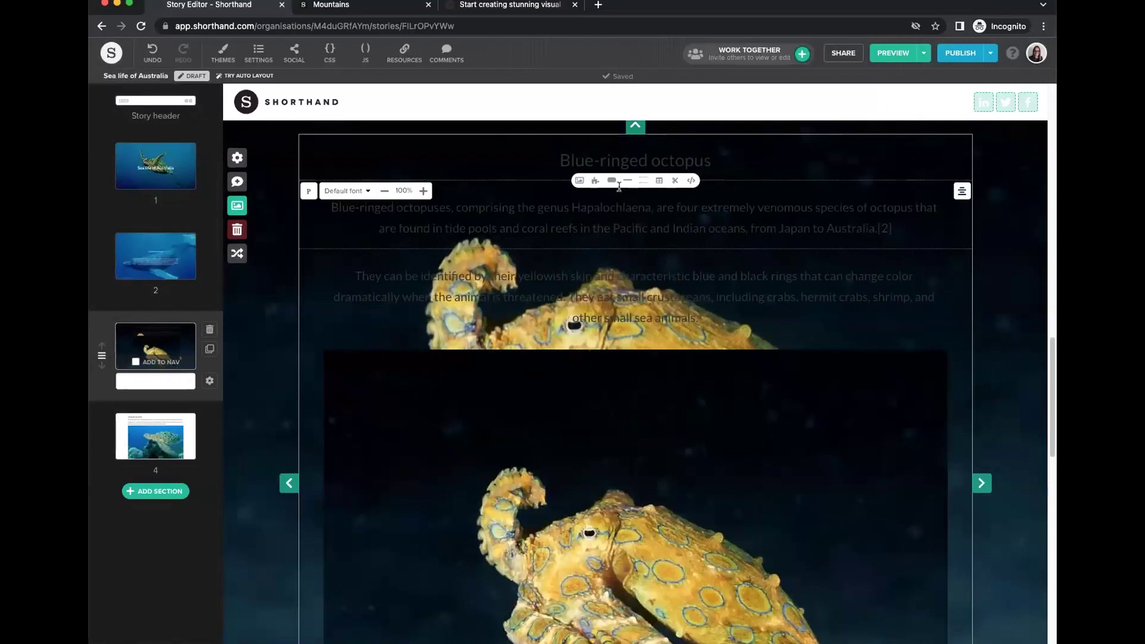
click(958, 362)
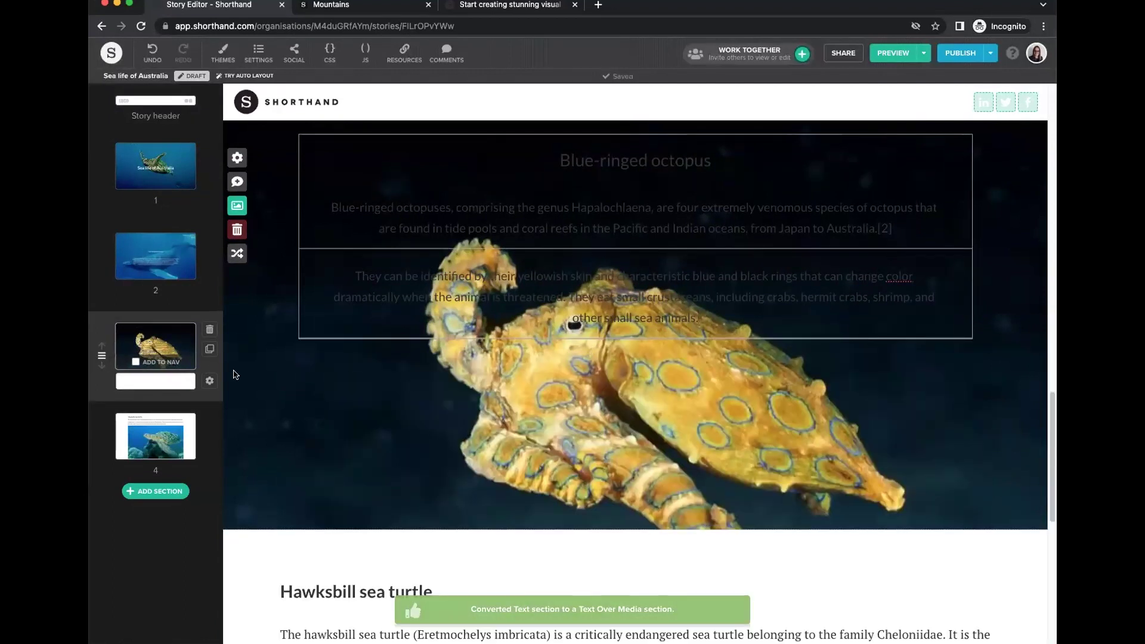
Give the octopus section dark colouring and a 25% overlay opacity.
click(209, 381)
click(178, 364)
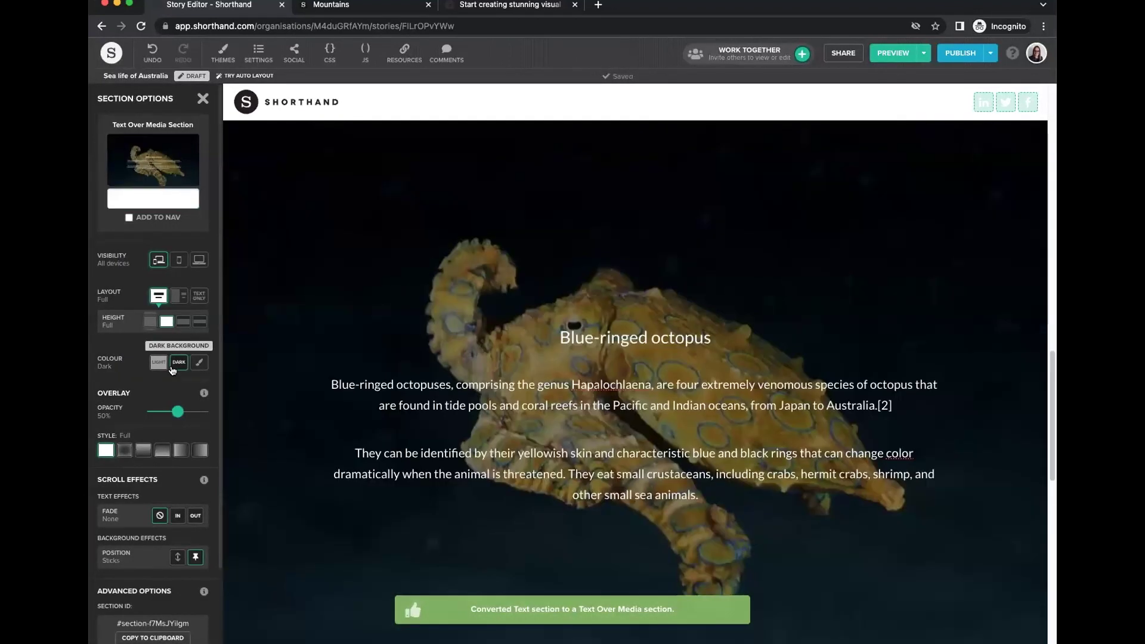
click(202, 98)
click(209, 291)
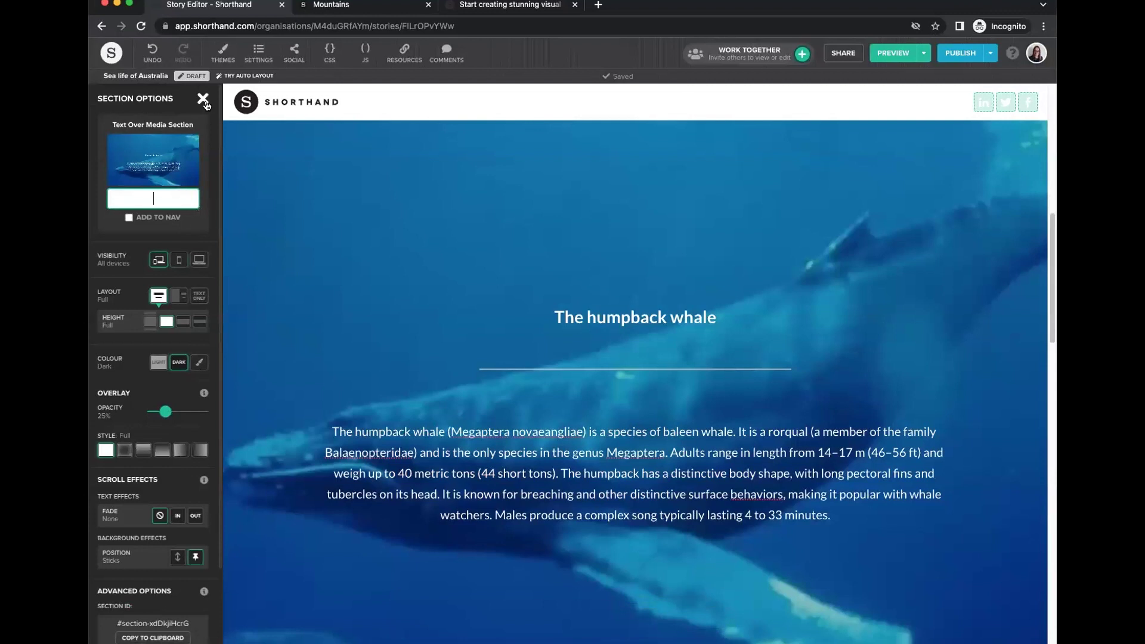
click(203, 98)
click(202, 396)
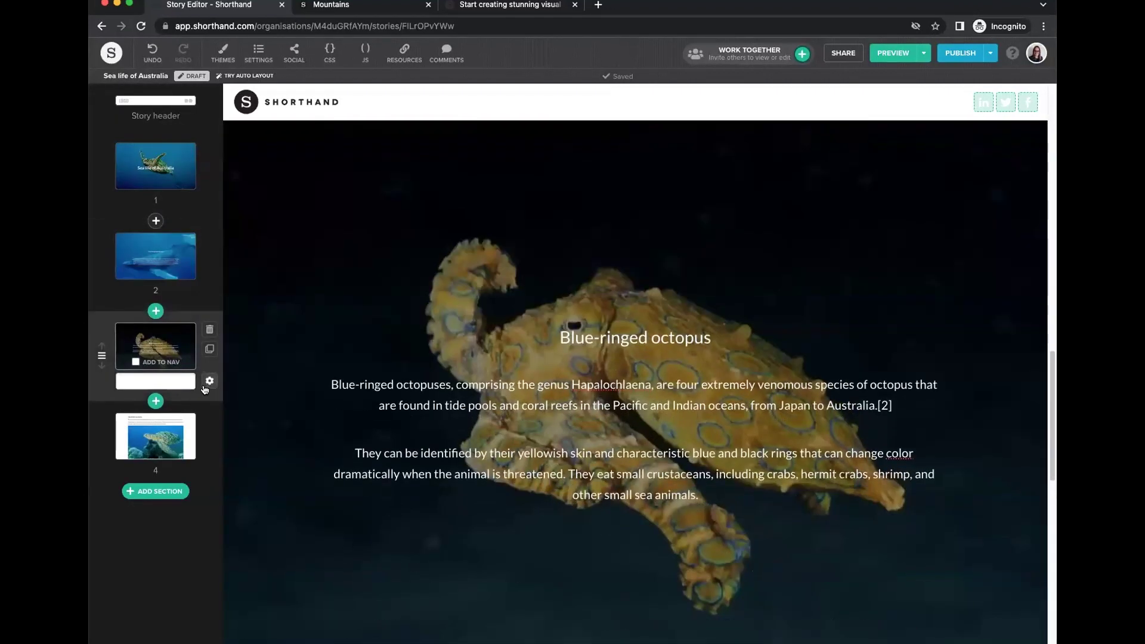
click(209, 381)
drag(173, 412, 165, 412)
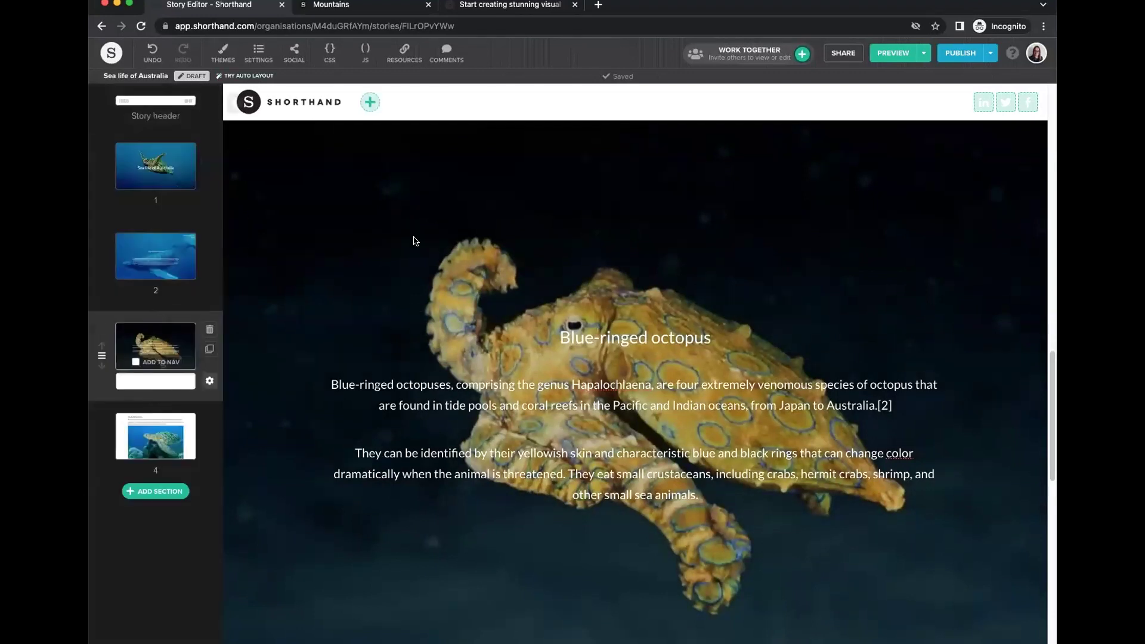
click(203, 99)
Make the Blue-ringed octopus heading bold.
scroll(493, 375, up, 2)
scroll(492, 375, down, 6)
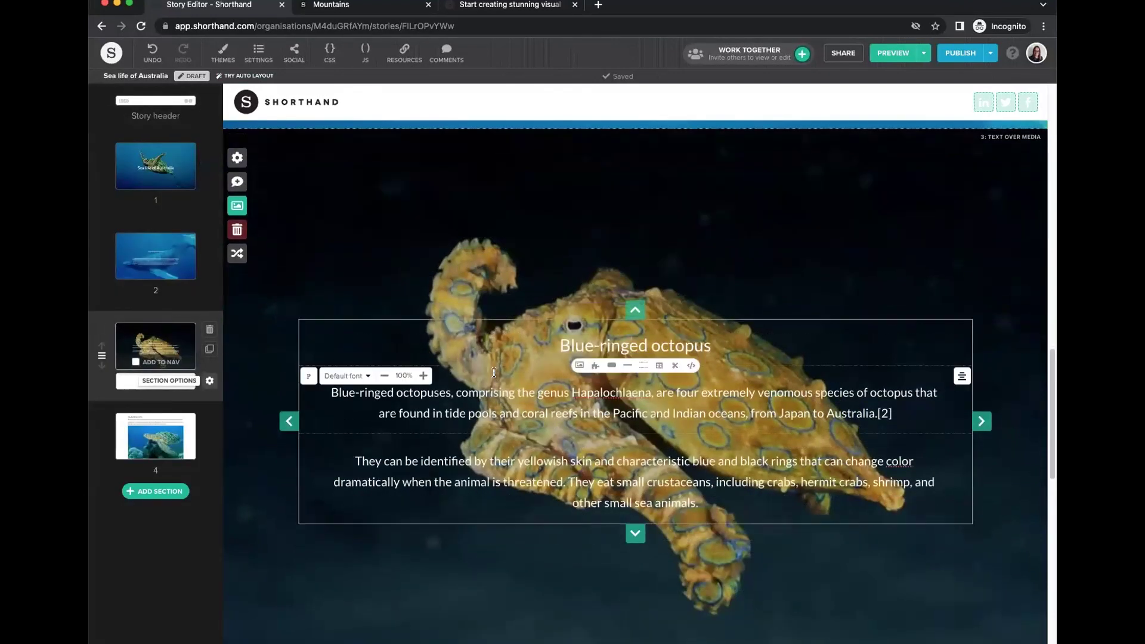
scroll(725, 410, up, 5)
click(725, 410)
triple_click(725, 410)
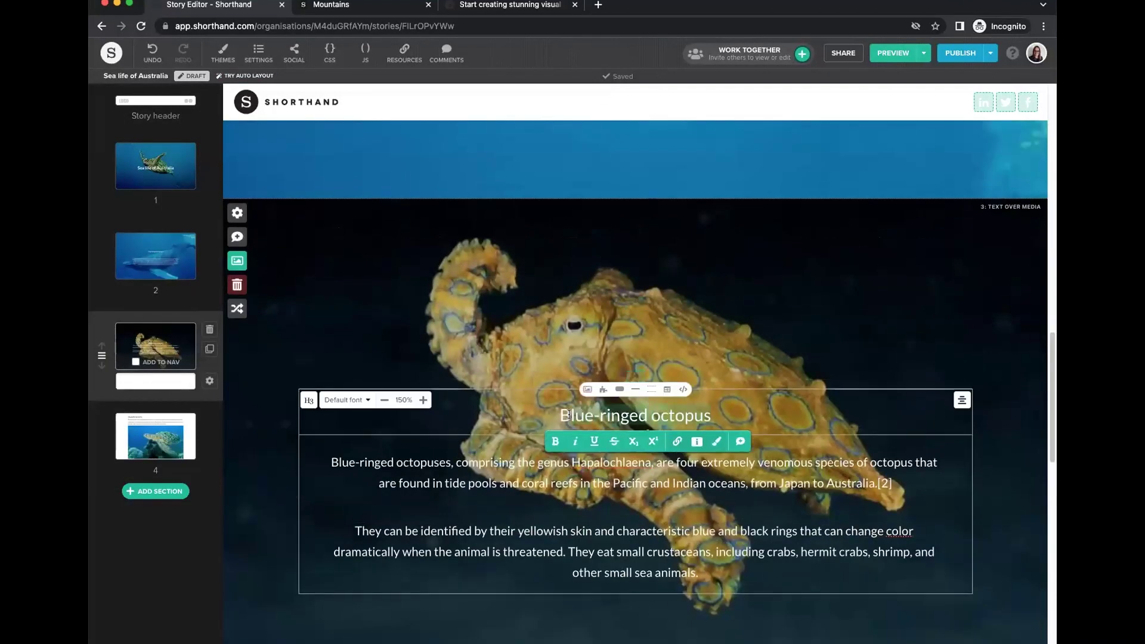
key(ctrl+b)
scroll(487, 337, down, 2)
scroll(487, 337, down, 8)
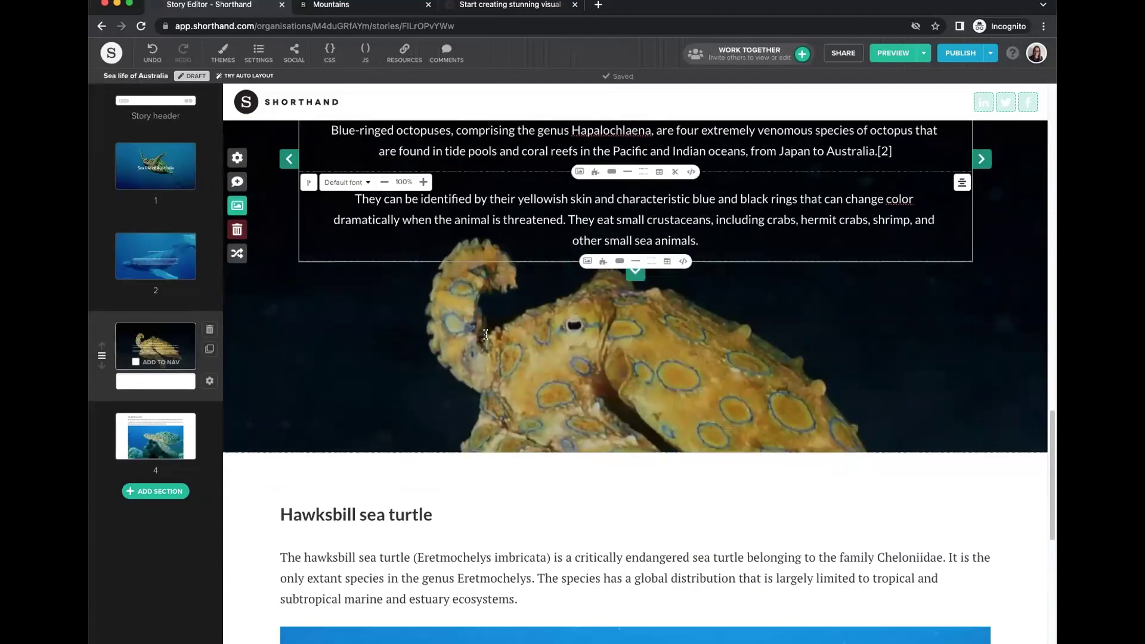
Convert the Hawksbill sea turtle section to Text Over Media and delete its inline turtle image.
click(237, 266)
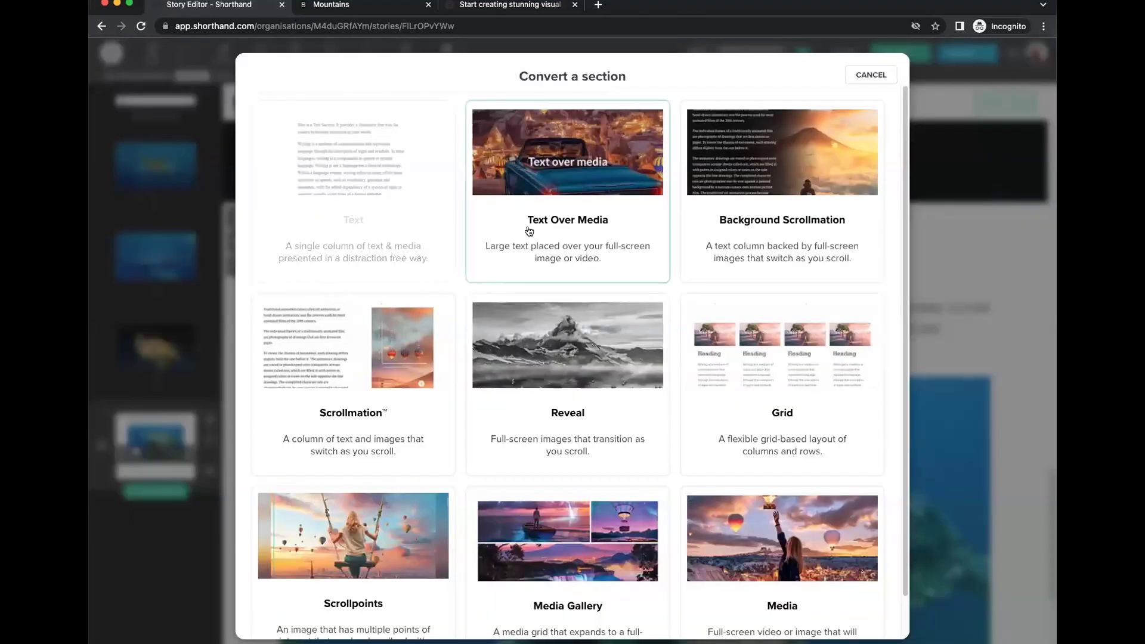
click(539, 195)
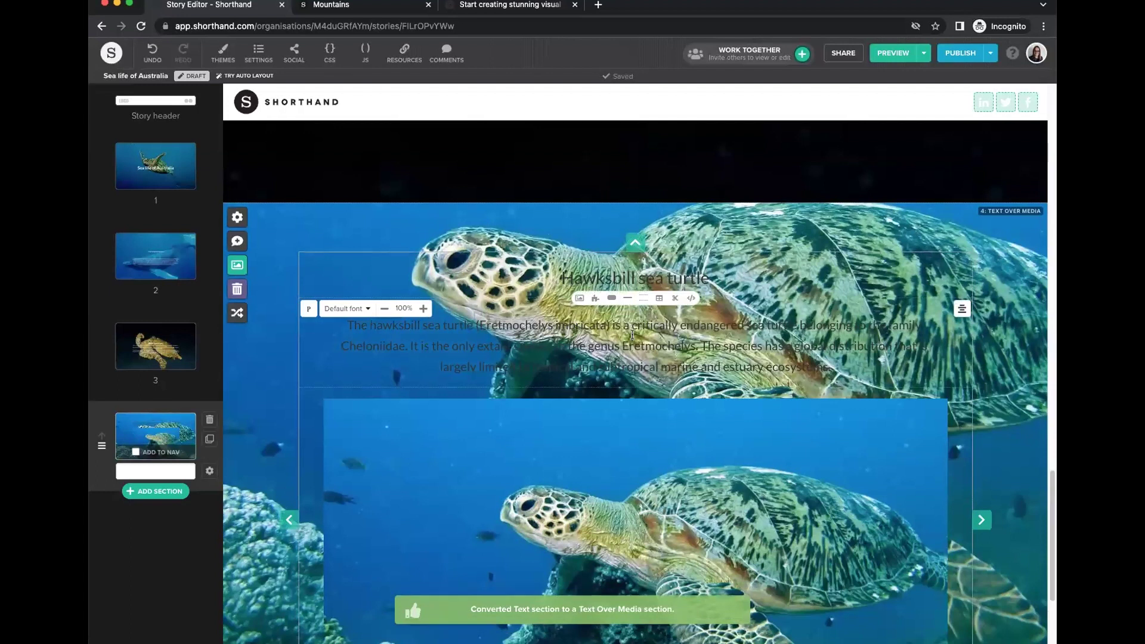
scroll(835, 310, down, 2)
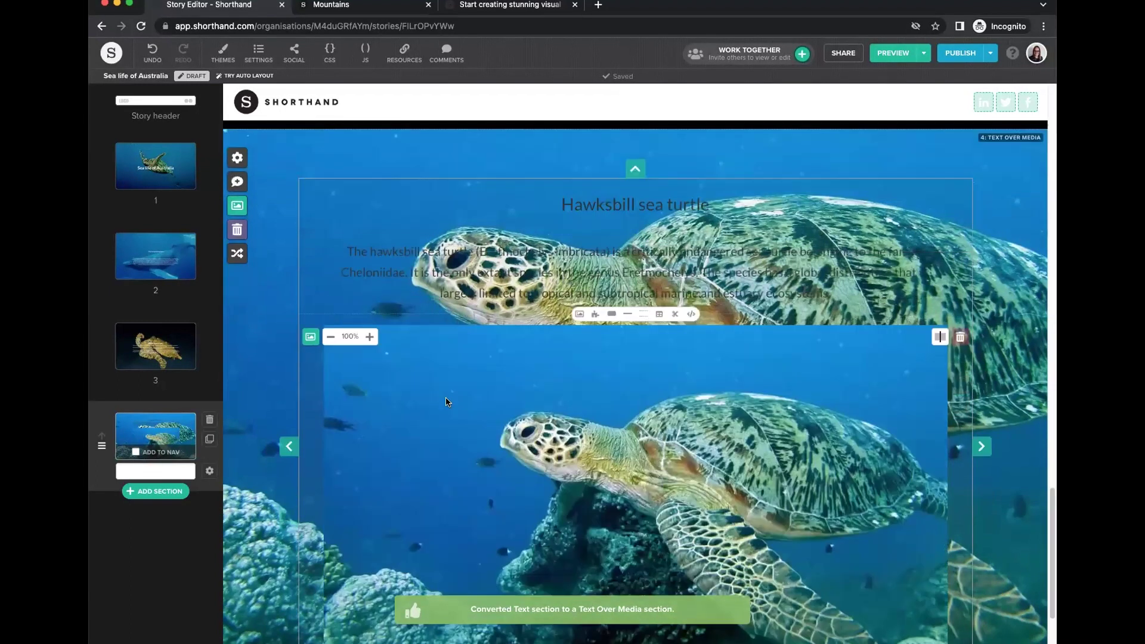
click(961, 298)
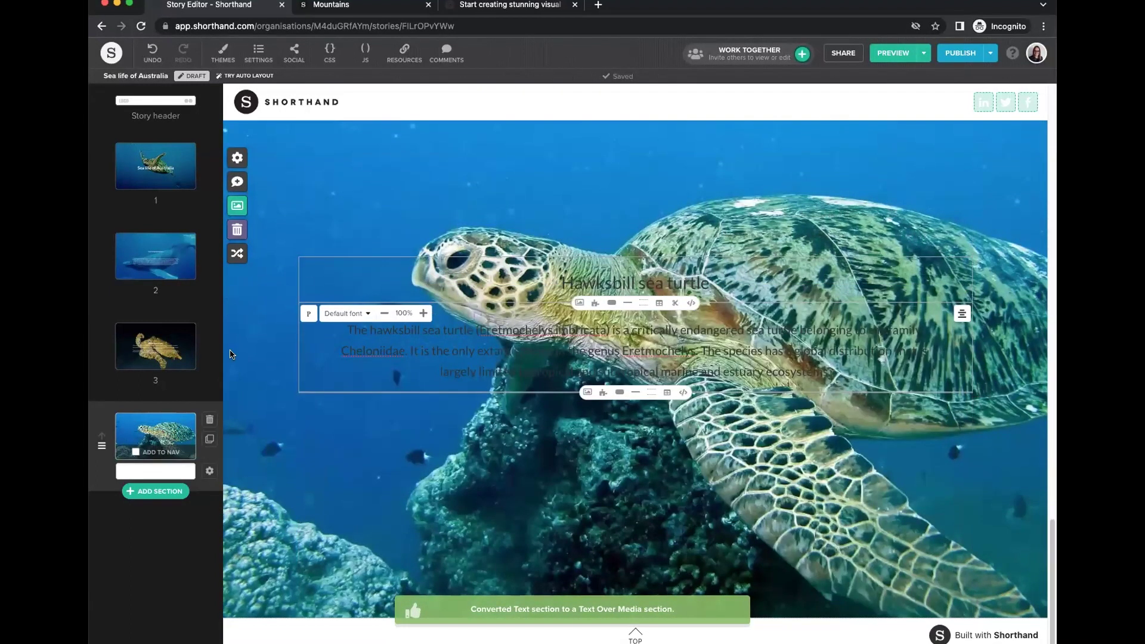
click(209, 470)
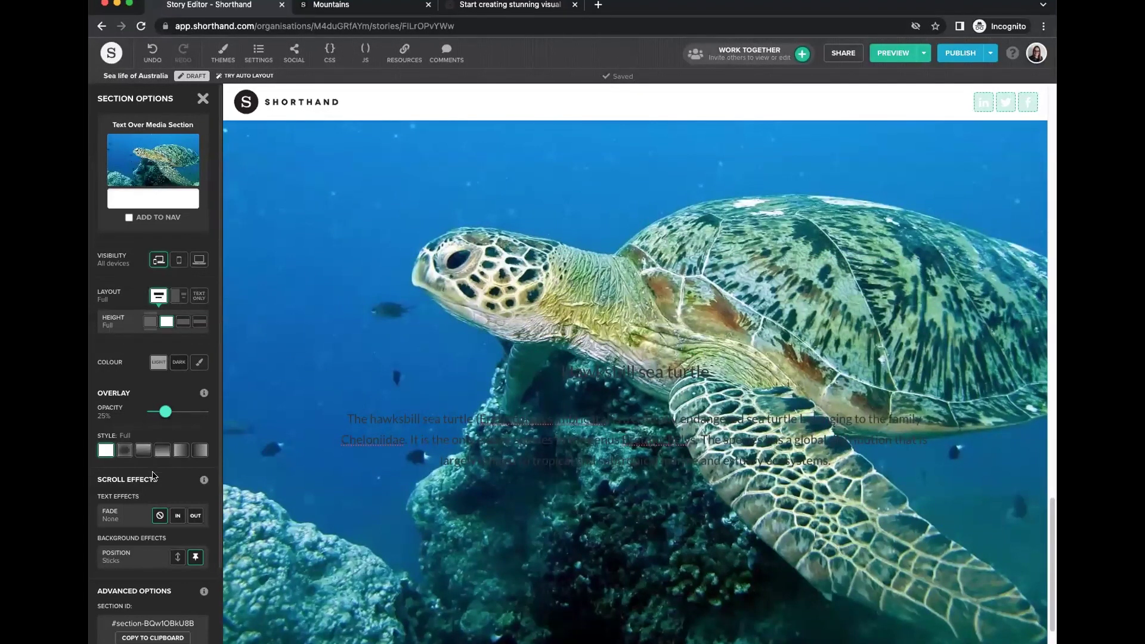
Give the Hawksbill section dark colouring and make its heading bold.
click(179, 362)
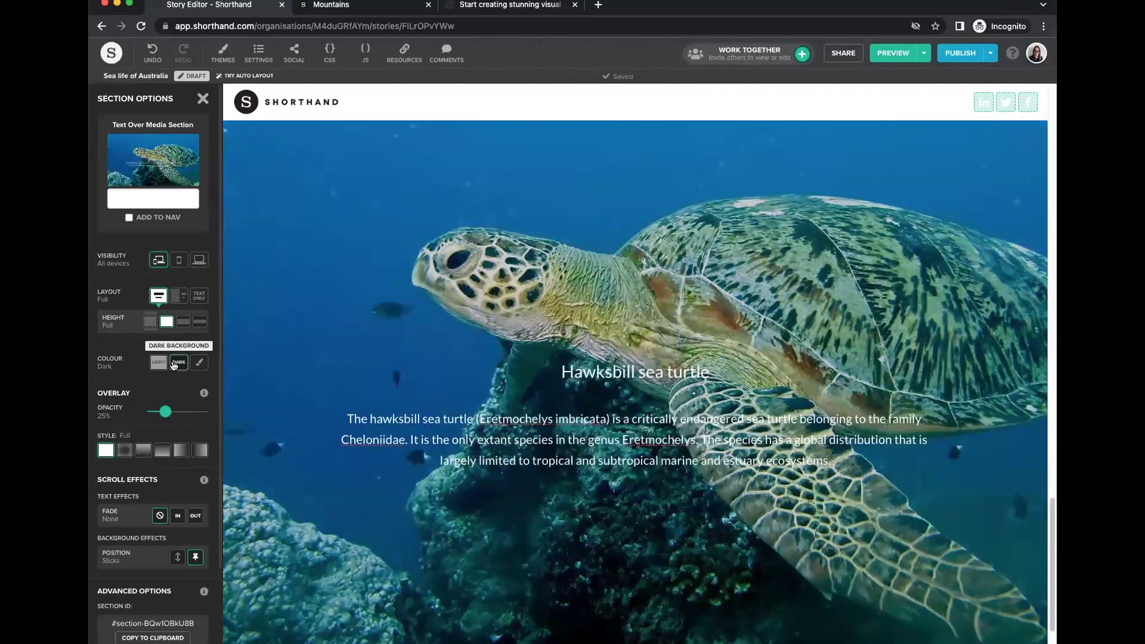
click(202, 99)
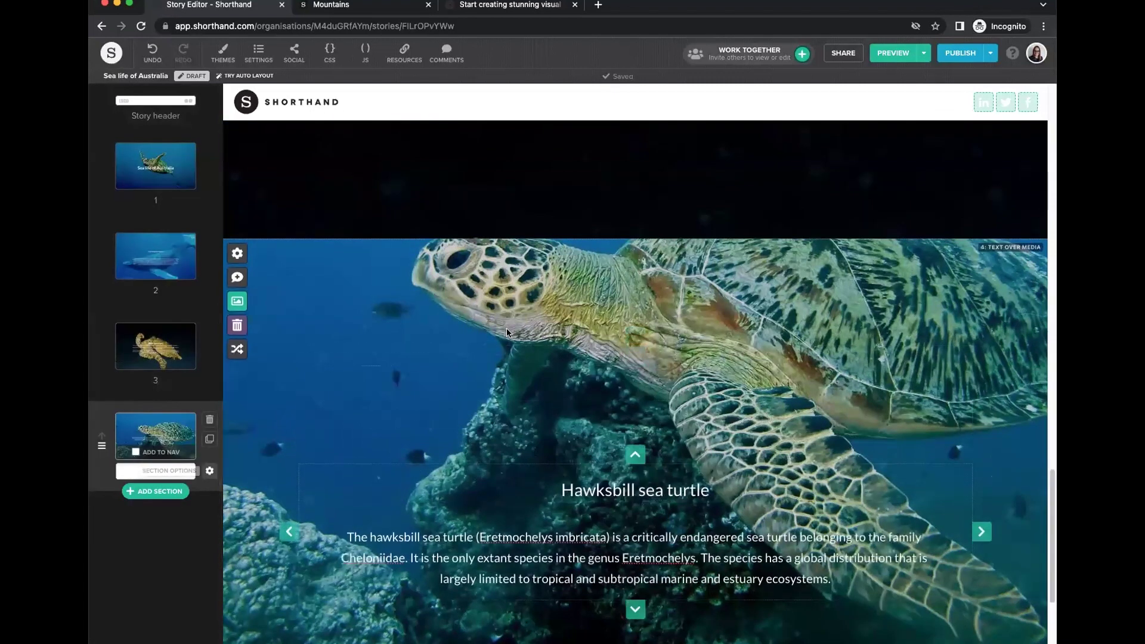
click(575, 297)
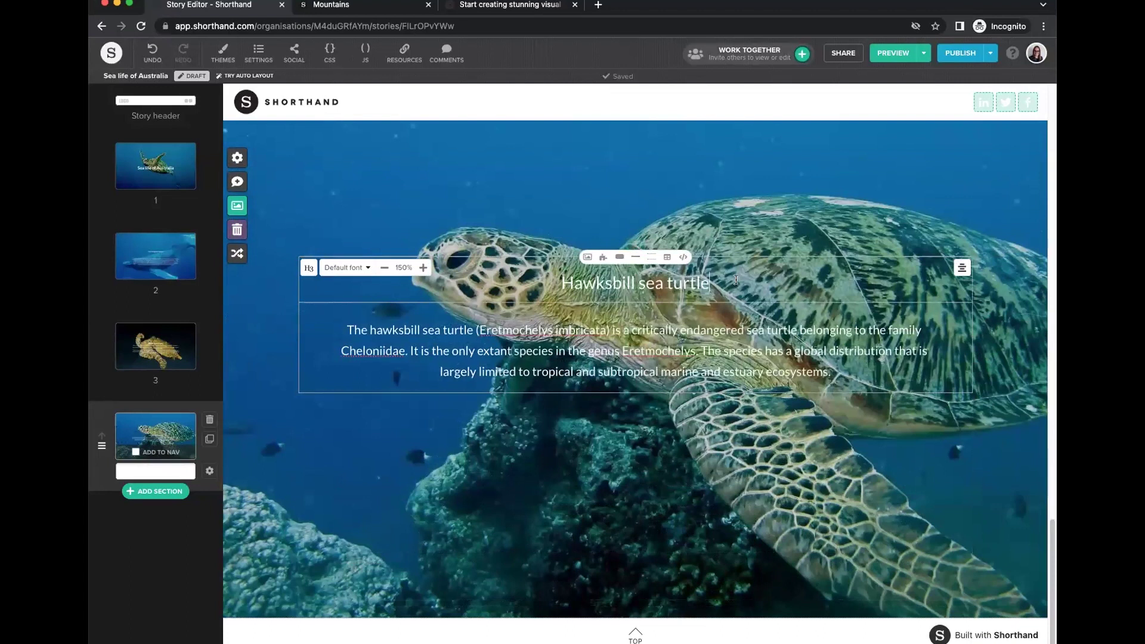
click(542, 308)
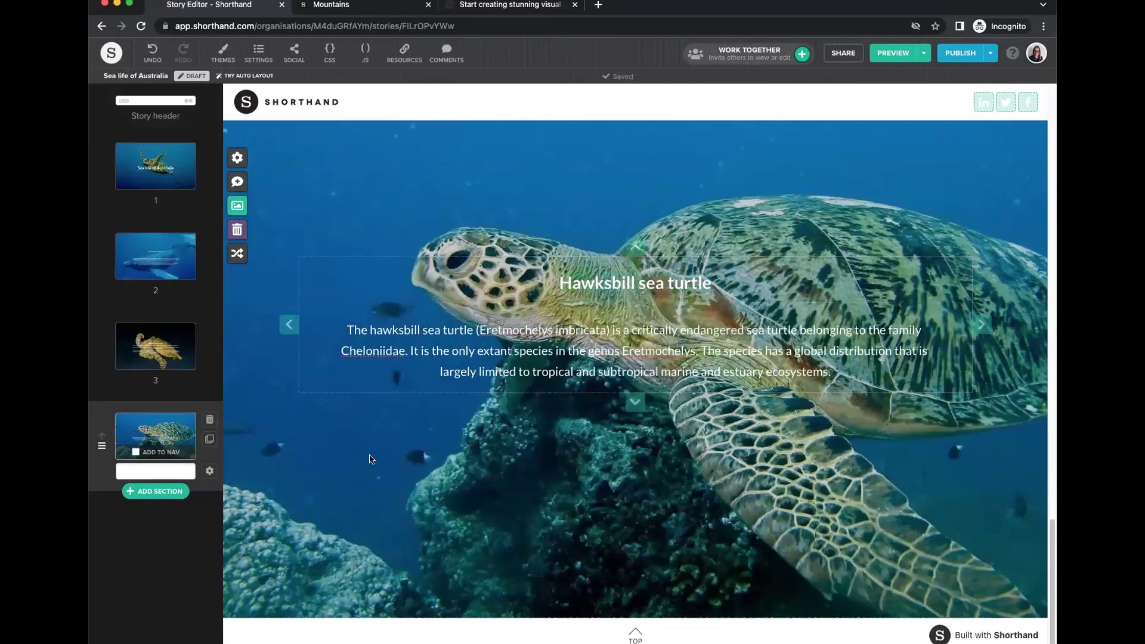
Set both the turtle and octopus overlays to 30% opacity.
click(207, 472)
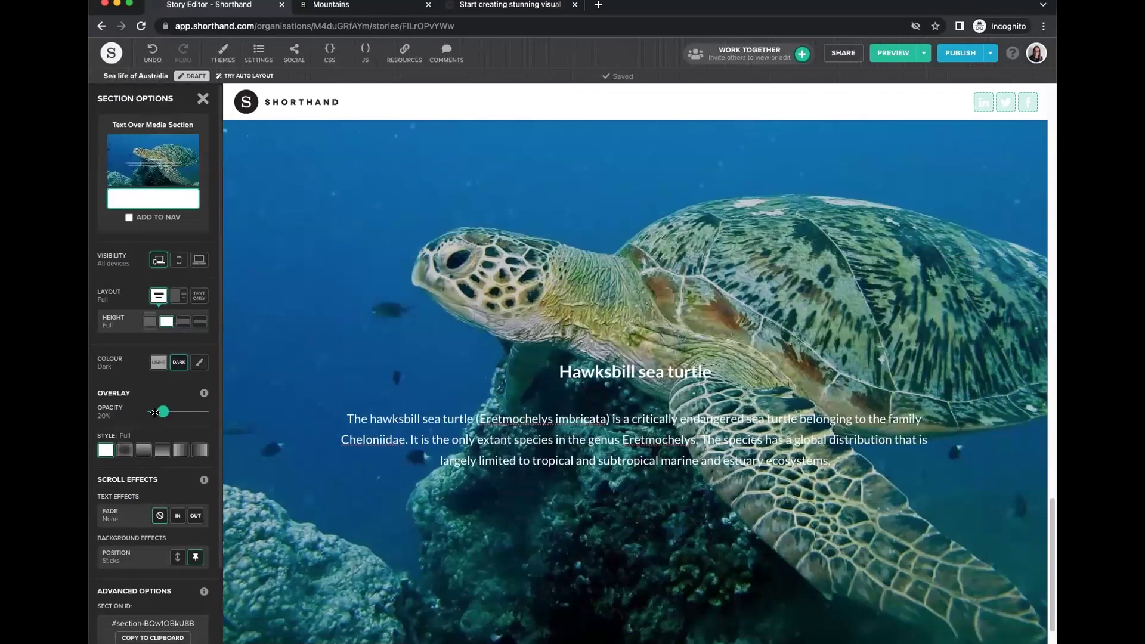
drag(164, 410, 167, 411)
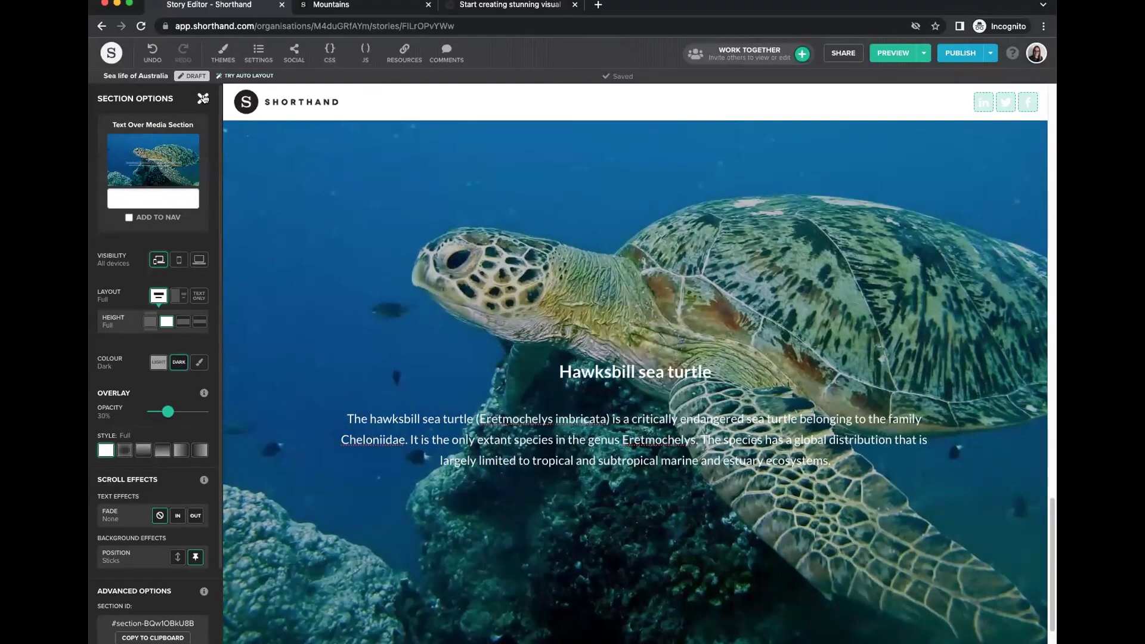
click(203, 99)
click(208, 379)
drag(158, 414, 167, 412)
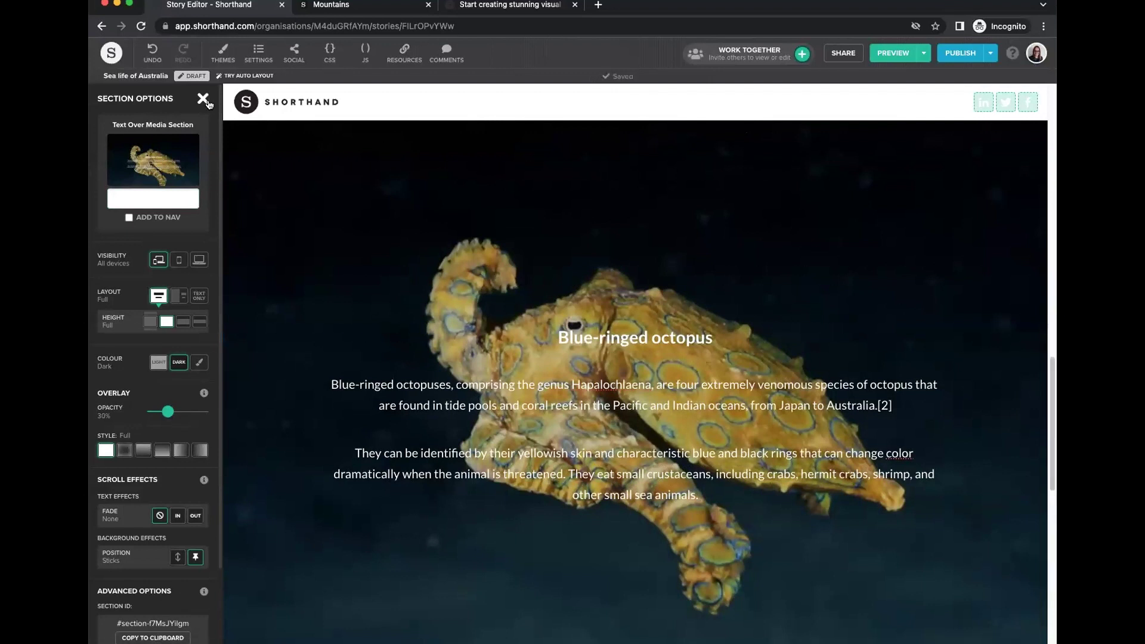
Set the humpback whale section overlay to 30% opacity.
click(202, 99)
click(153, 253)
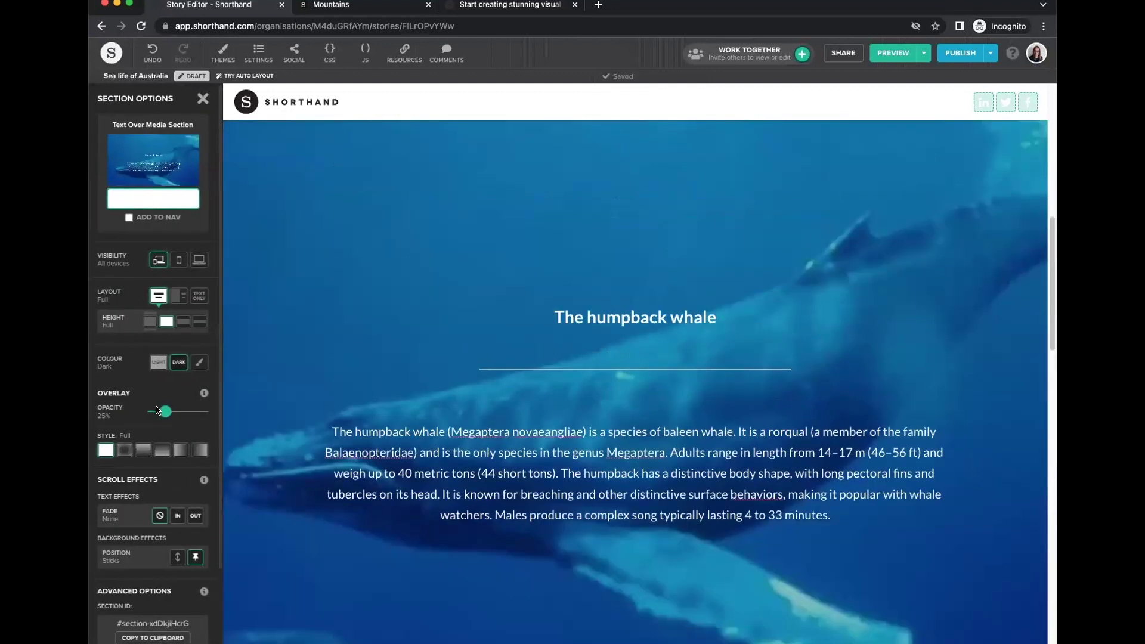
drag(164, 410, 168, 412)
click(203, 99)
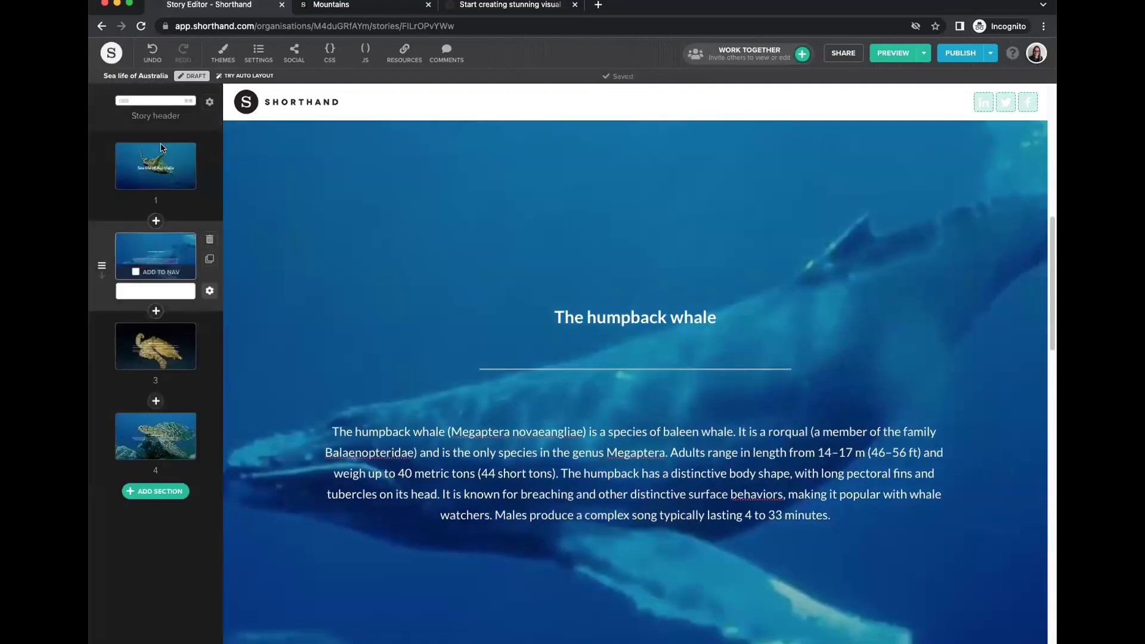
Set the title section's scroll effect Fade to OUT.
click(155, 164)
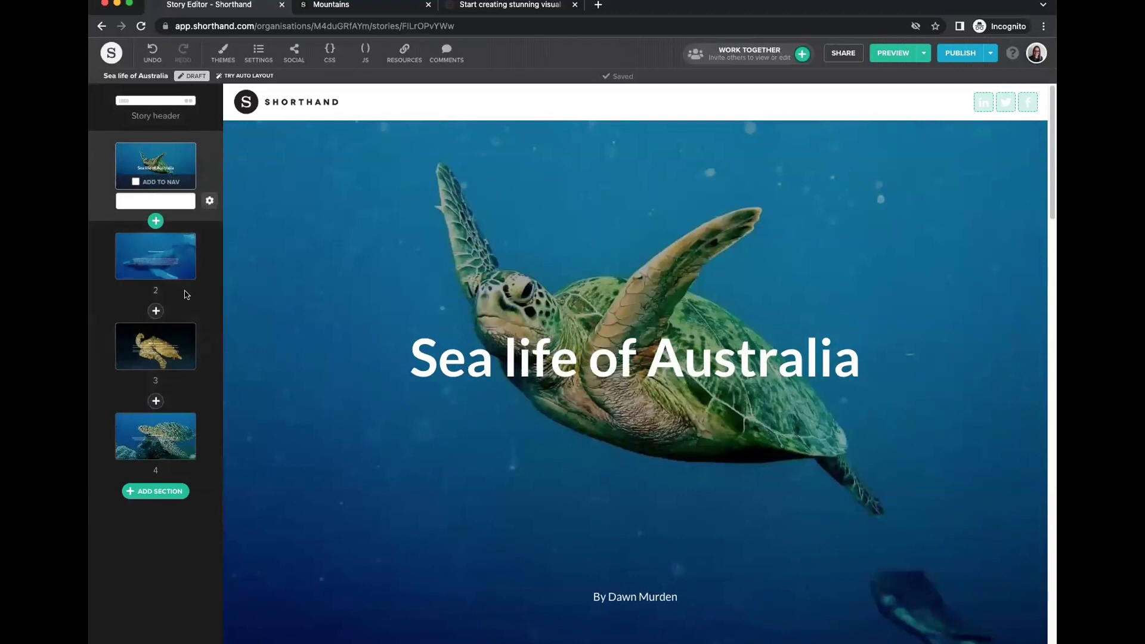
click(209, 201)
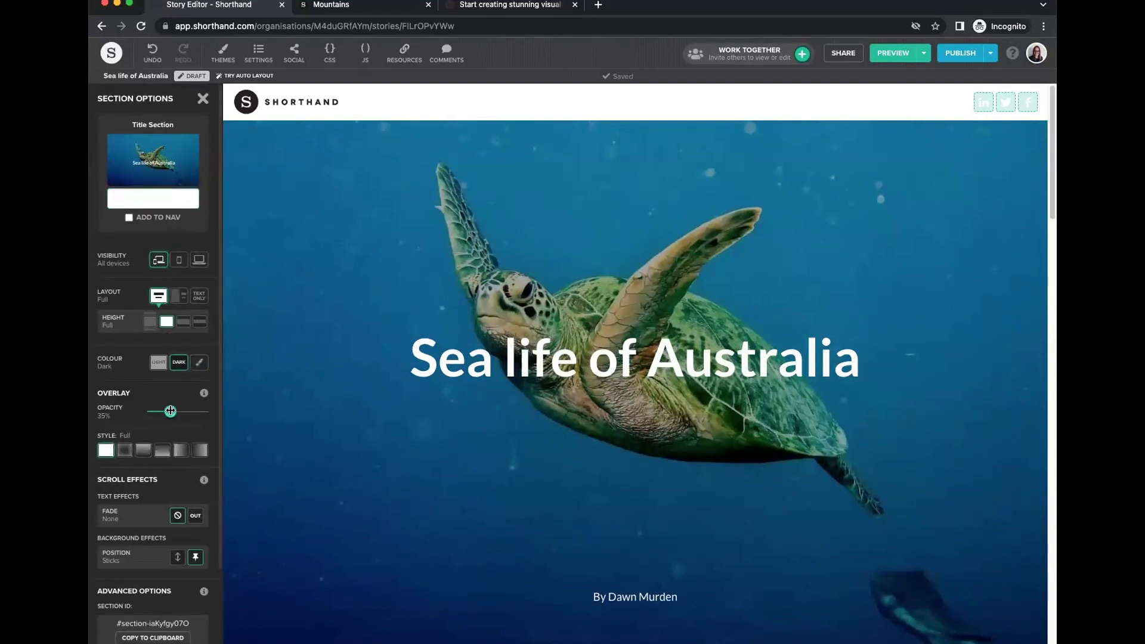
click(203, 98)
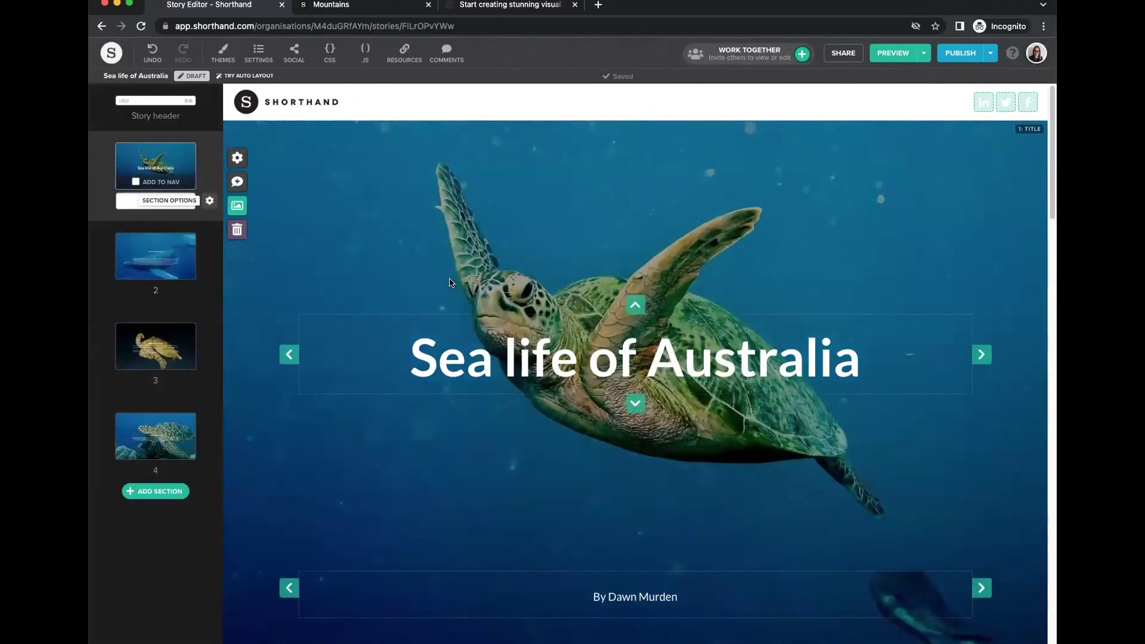
click(209, 201)
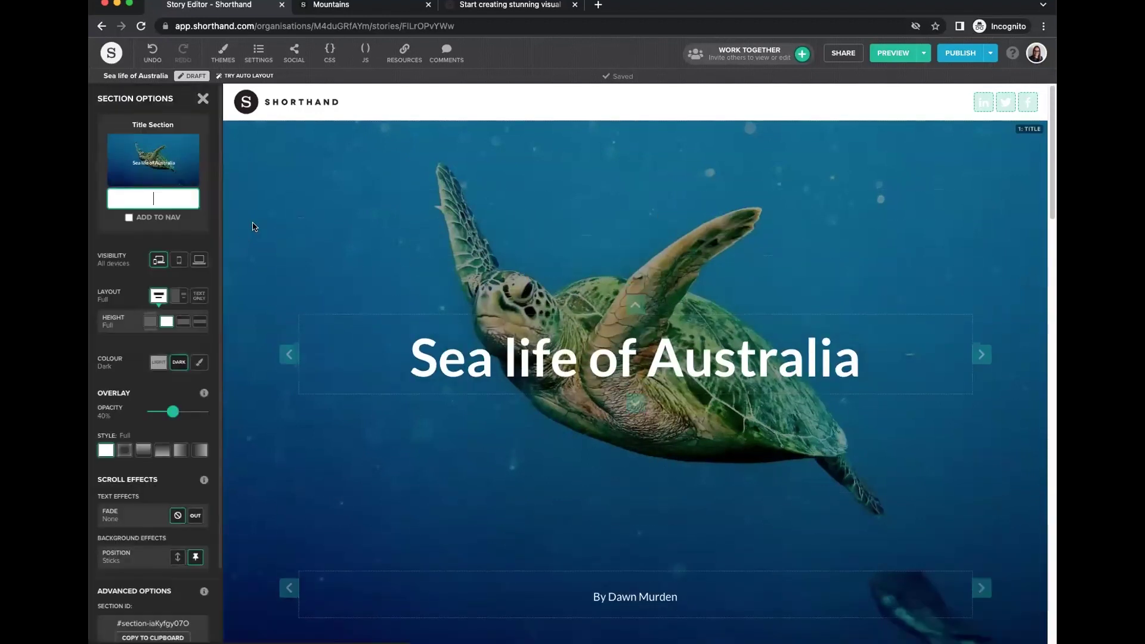
click(195, 516)
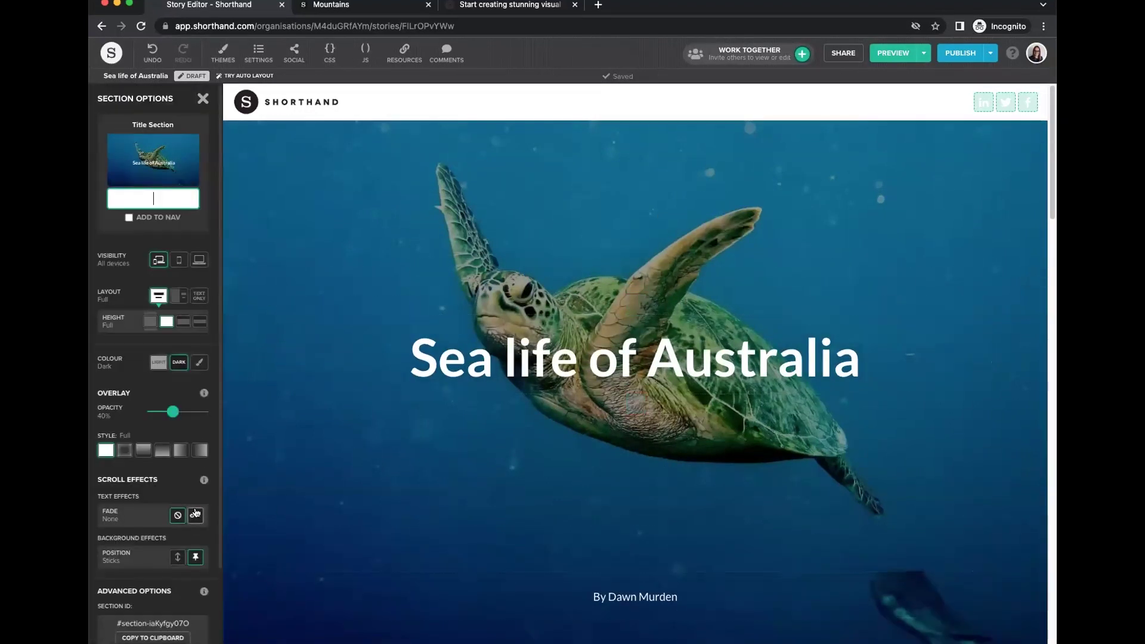
click(202, 100)
scroll(341, 384, down, 4)
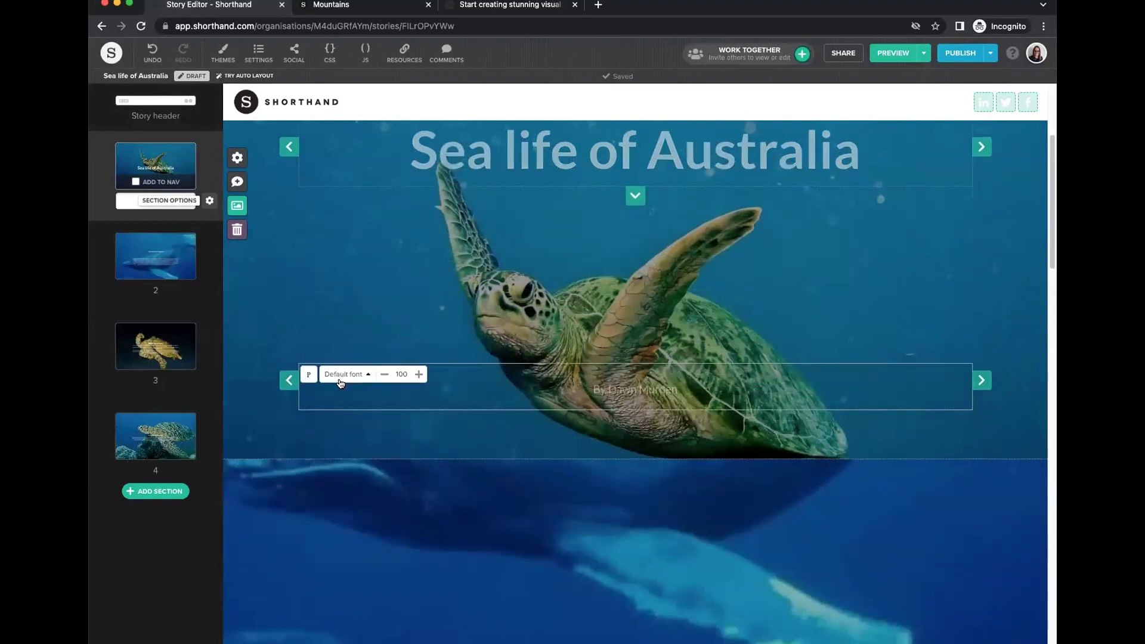
Set Fade to OUT for the humpback whale and blue-ringed octopus sections.
click(211, 290)
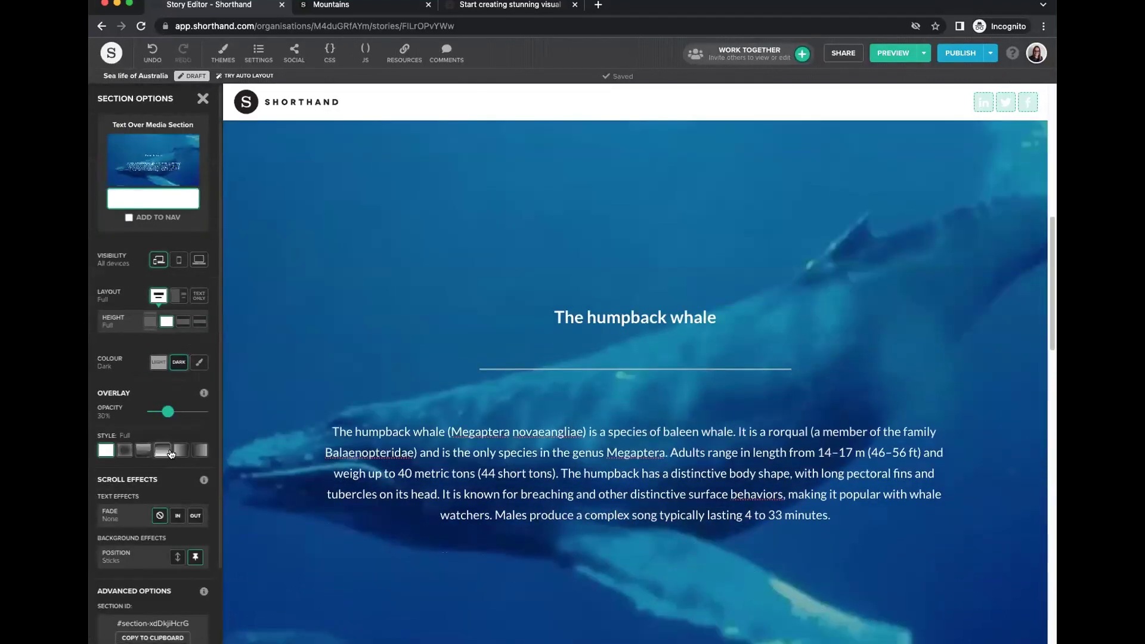
scroll(174, 471, down, 1)
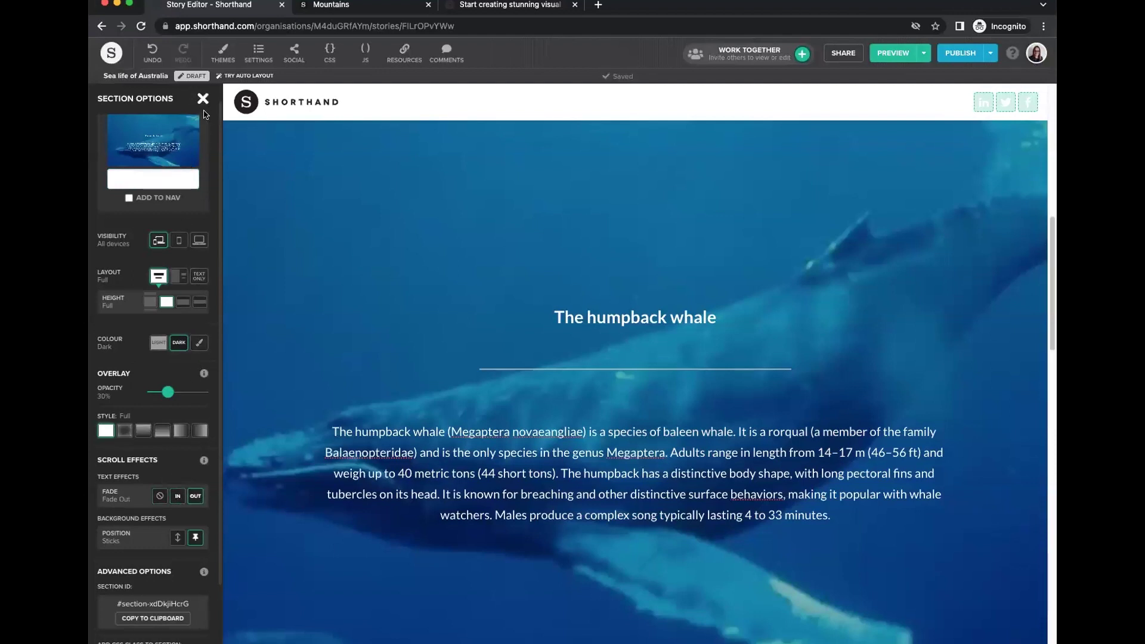
click(203, 100)
click(206, 381)
click(192, 517)
click(204, 98)
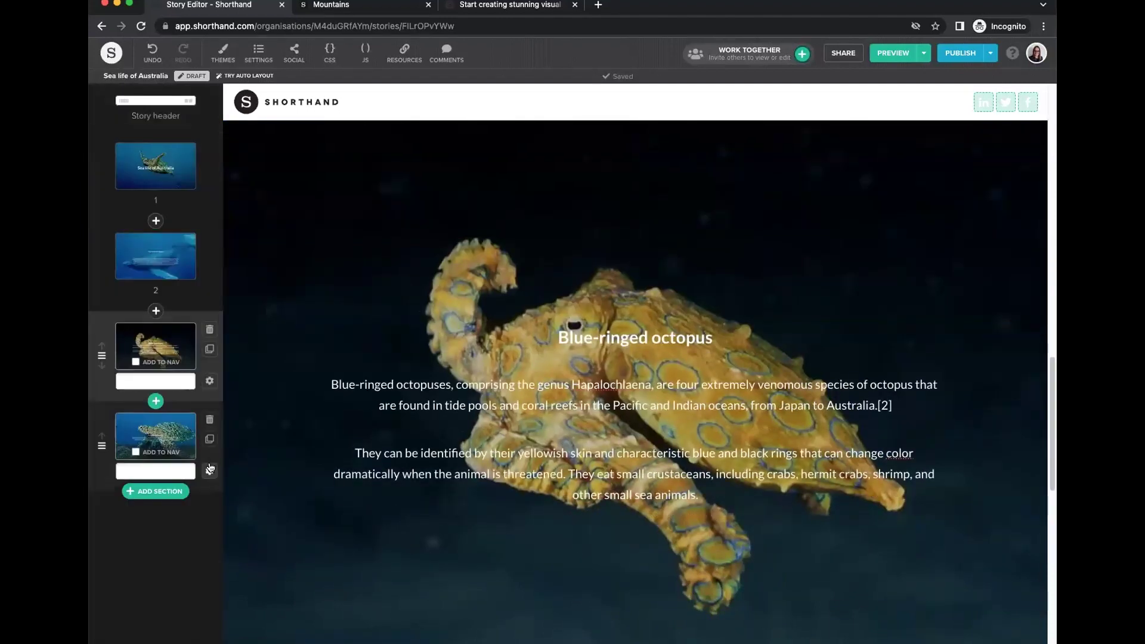
Set the Hawksbill section's Fade to OUT, then scroll through the whole story.
click(211, 473)
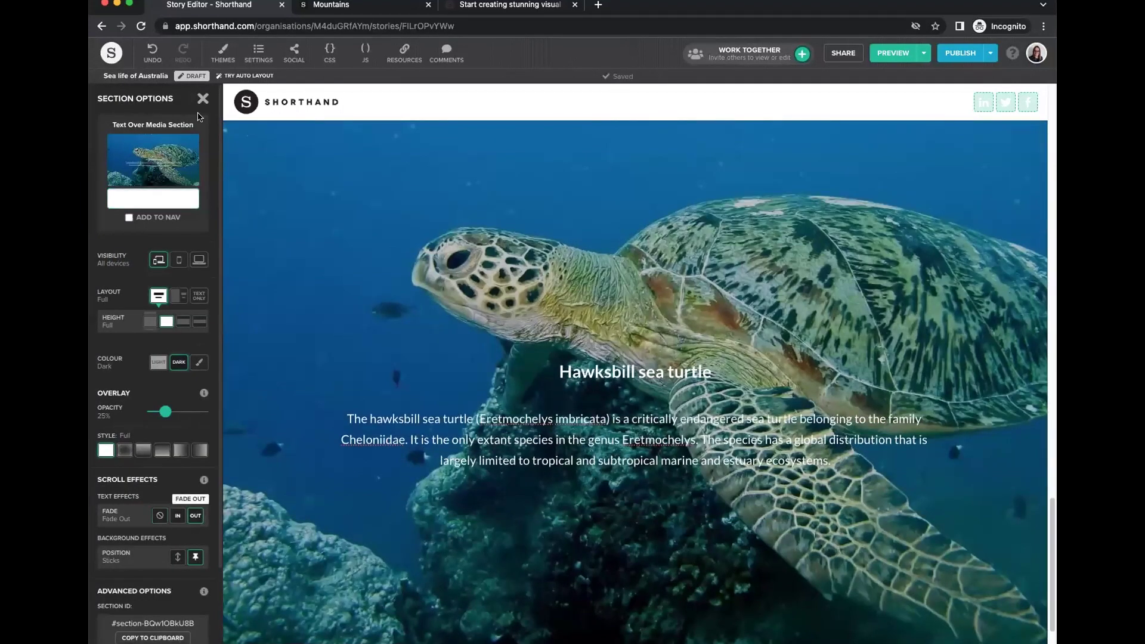
click(374, 201)
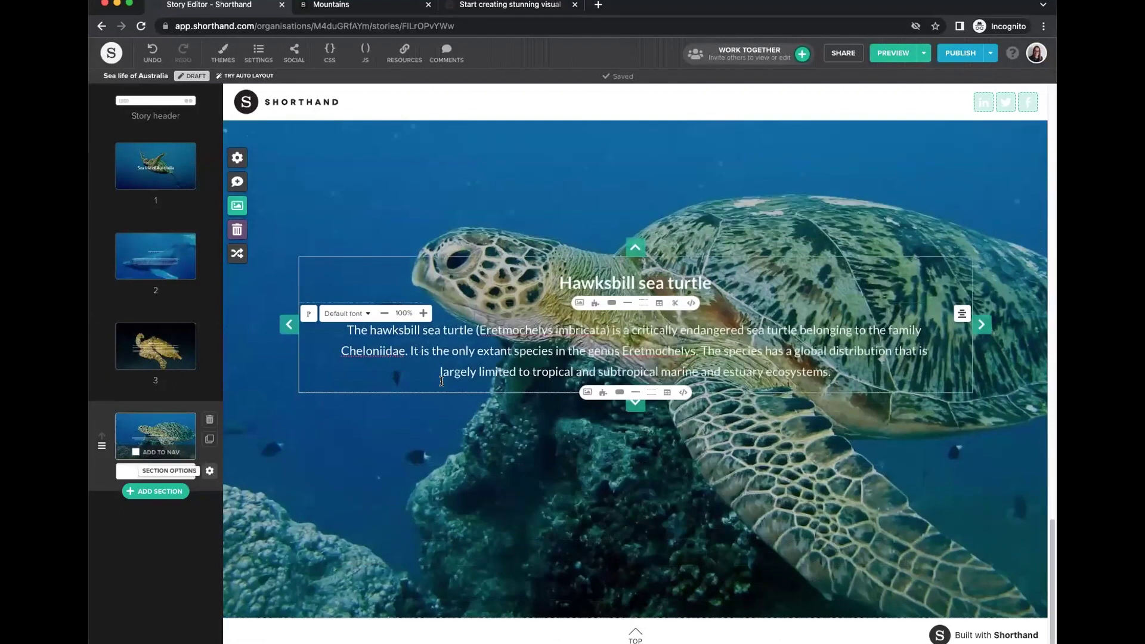
scroll(443, 394, up, 15)
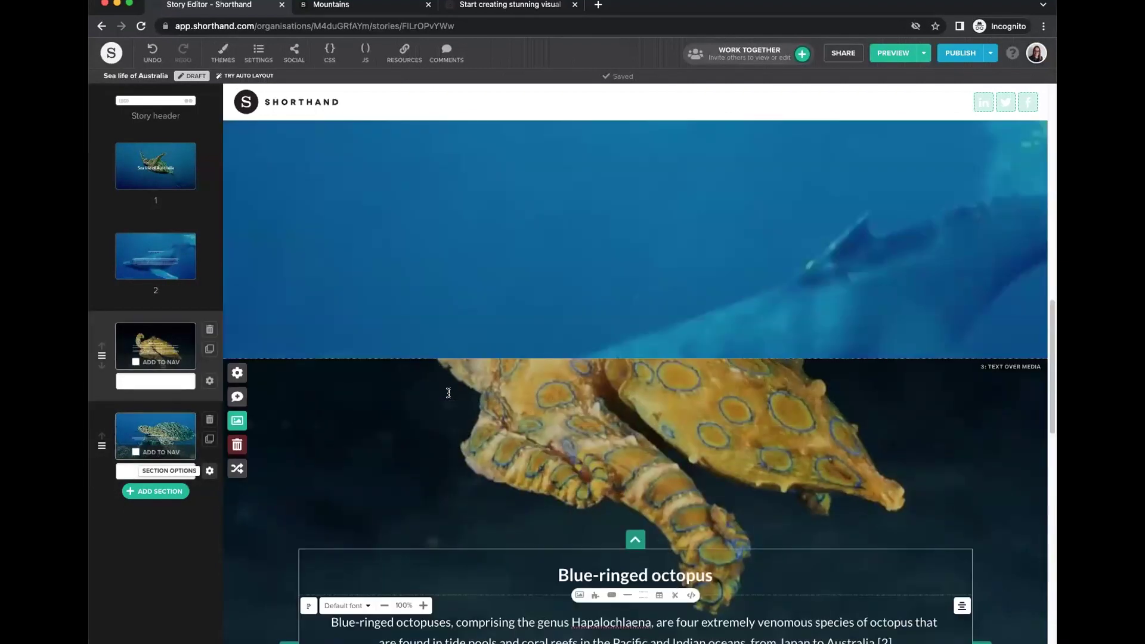
scroll(450, 399, up, 3)
scroll(453, 409, down, 6)
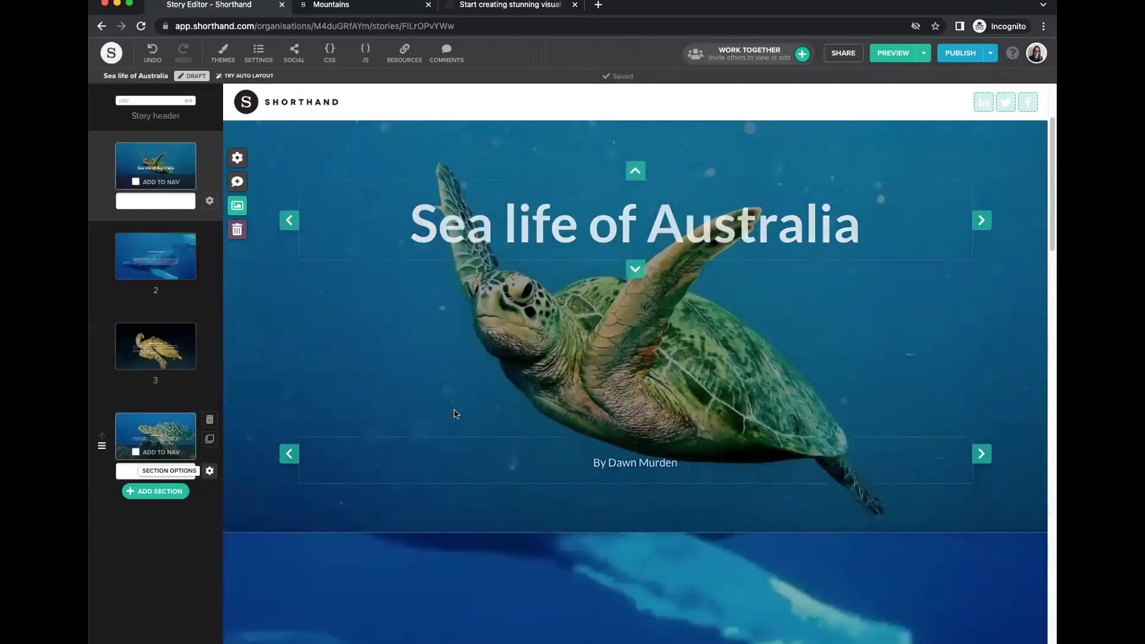
scroll(455, 414, down, 10)
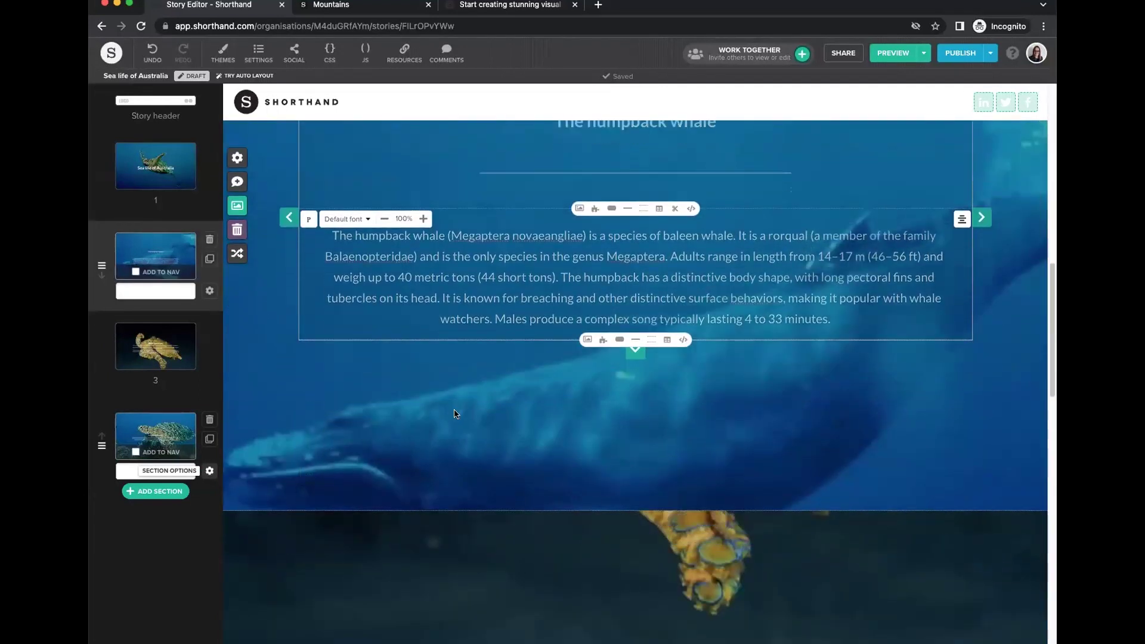
scroll(456, 413, down, 10)
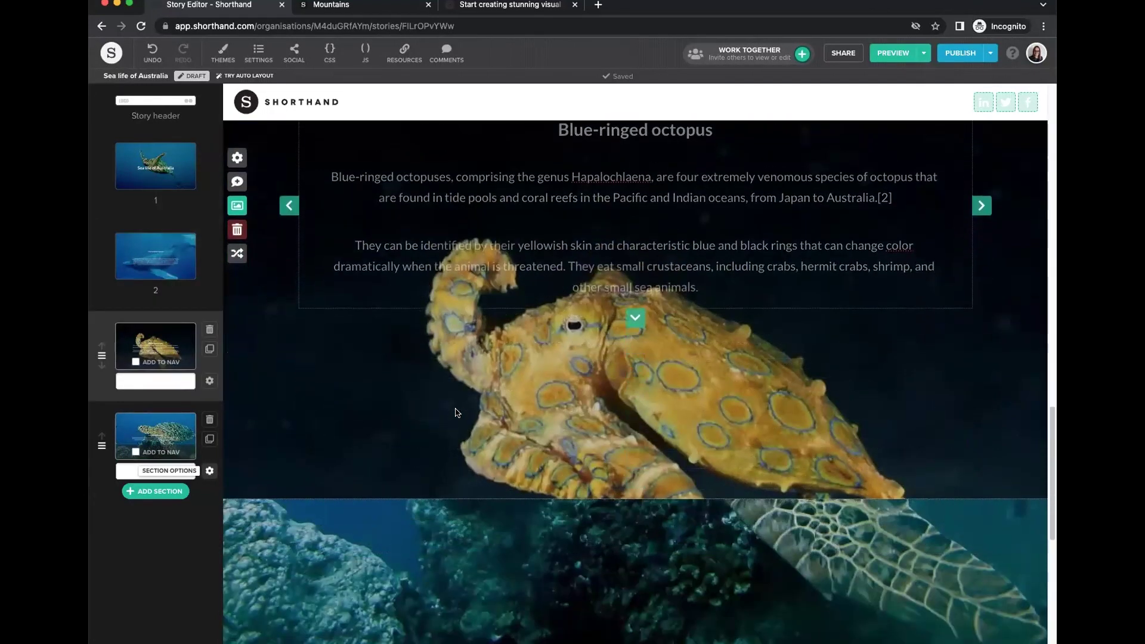
scroll(457, 412, down, 3)
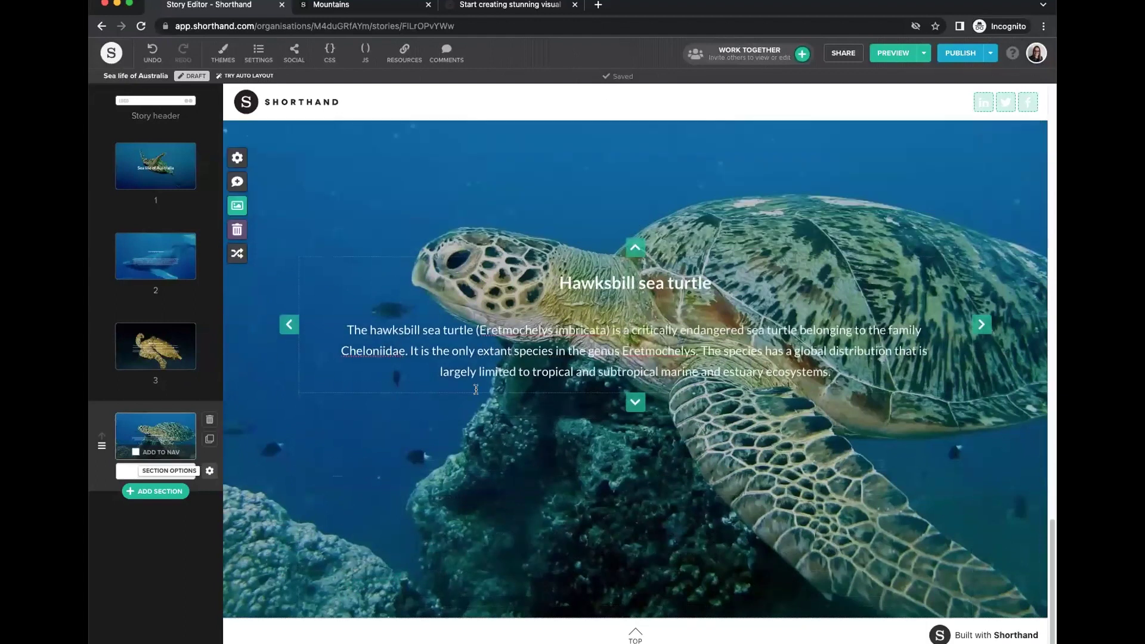
Add a text section at the end and widen its column on both sides.
click(160, 493)
click(557, 250)
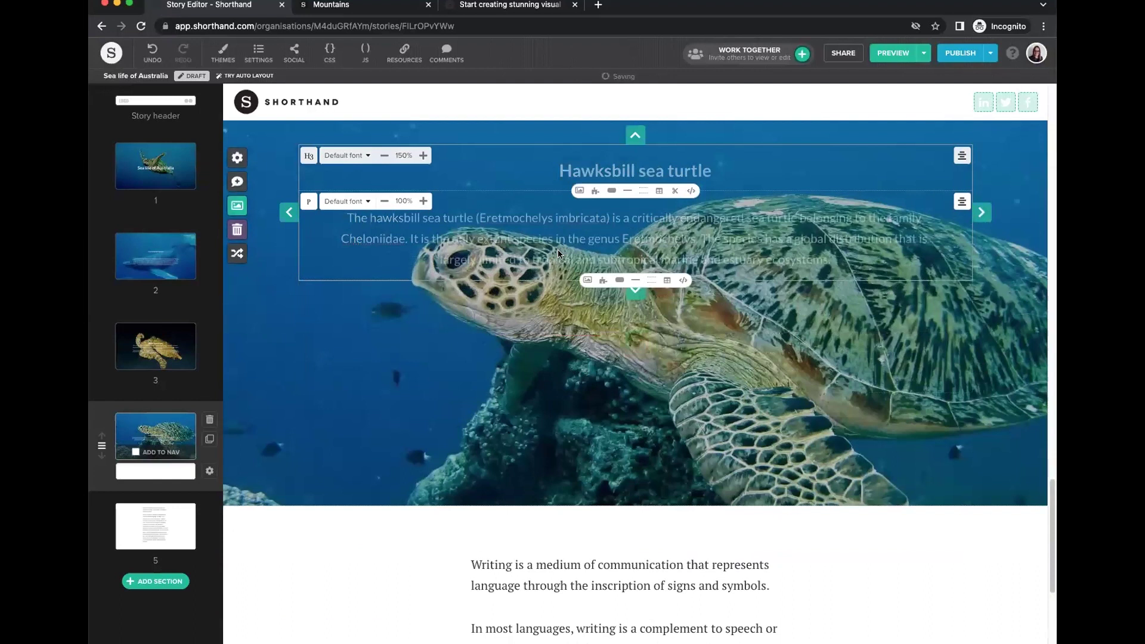
drag(442, 376, 409, 345)
drag(823, 328, 887, 325)
Delete the section's second paragraph and switch its colour scheme to Custom.
drag(449, 558, 401, 396)
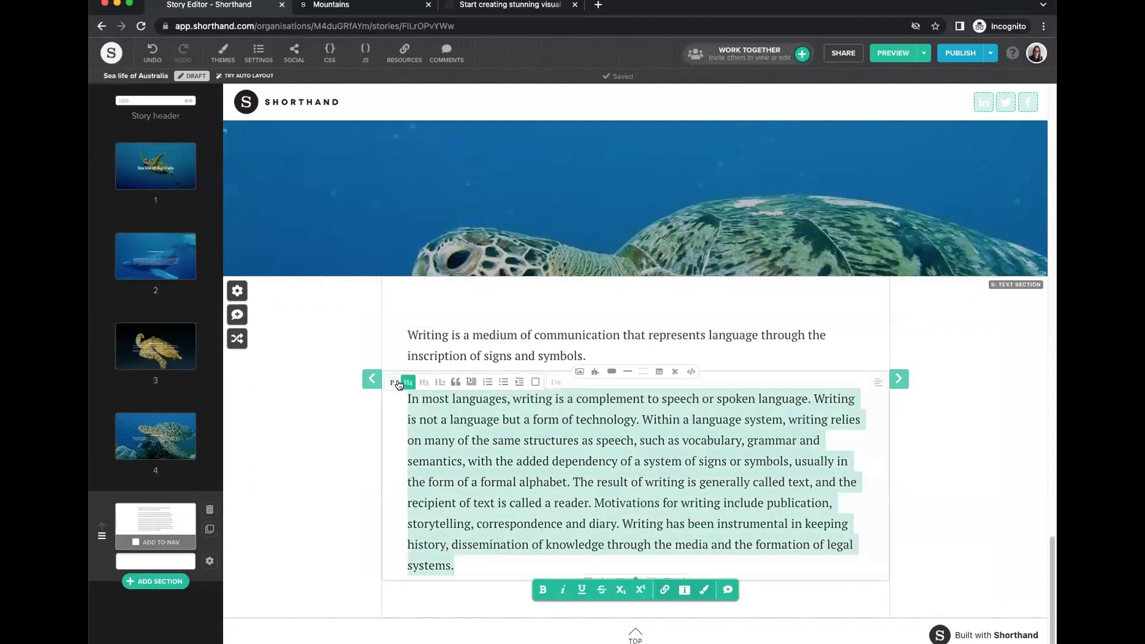
key(BackSpace)
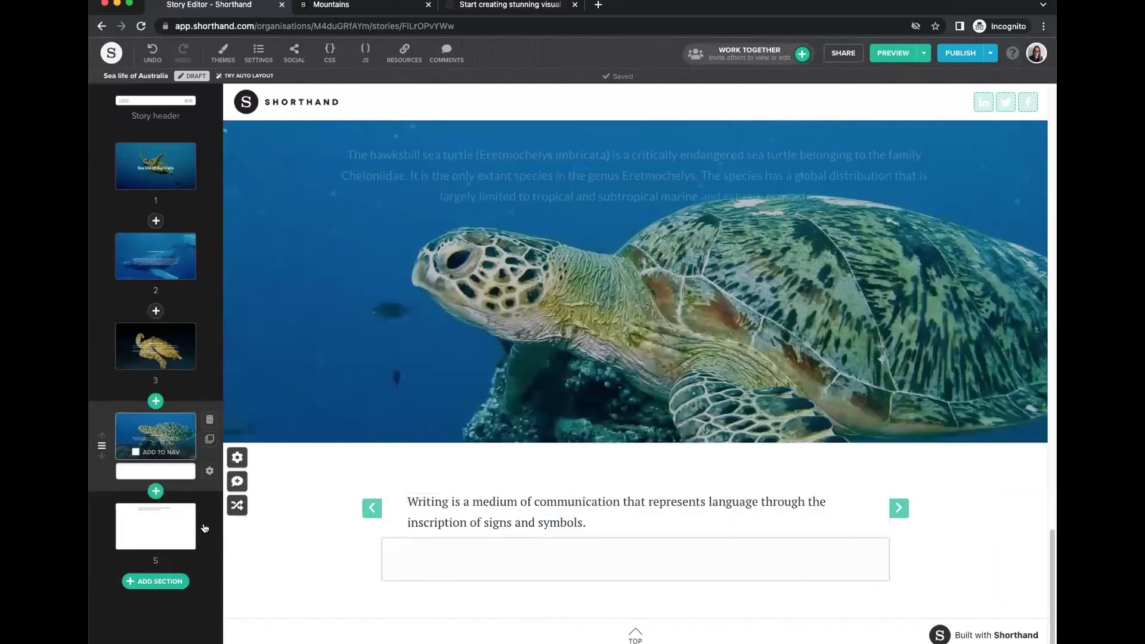
click(209, 563)
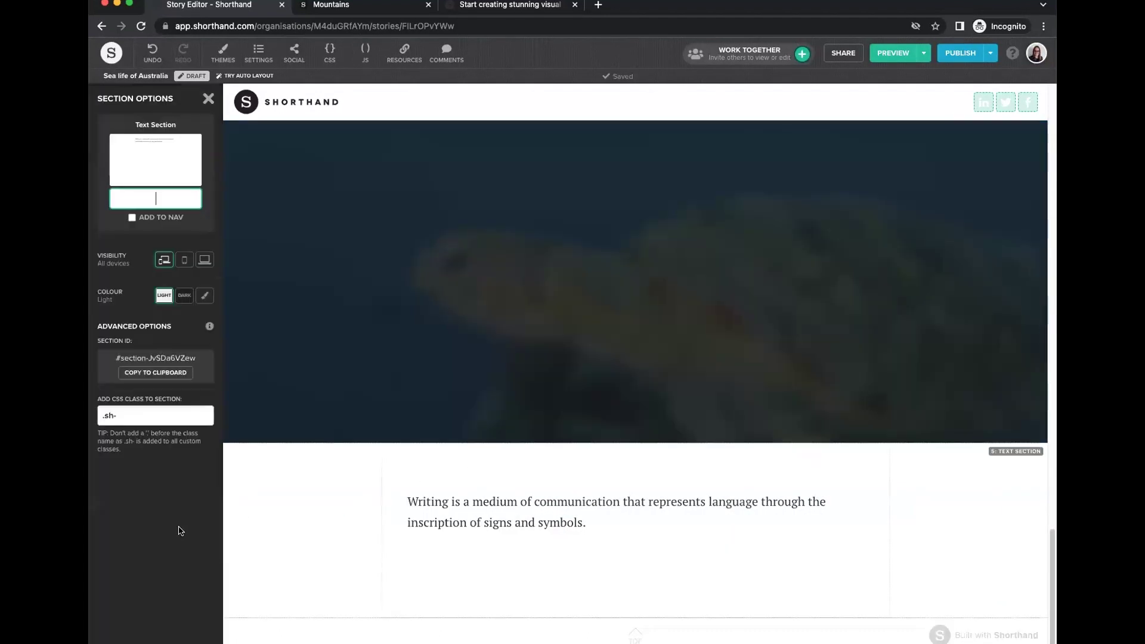
click(205, 296)
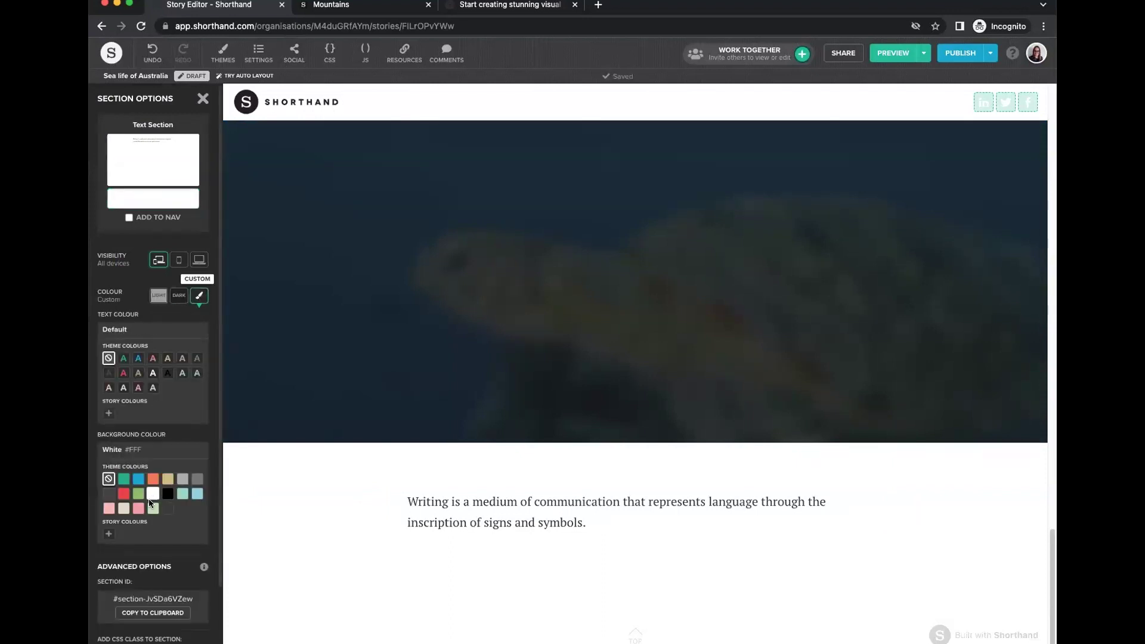
Give the fifth text section a custom dark navy rgba(7,1,44,1) background and white text.
click(109, 534)
drag(535, 356, 600, 357)
drag(563, 273, 637, 275)
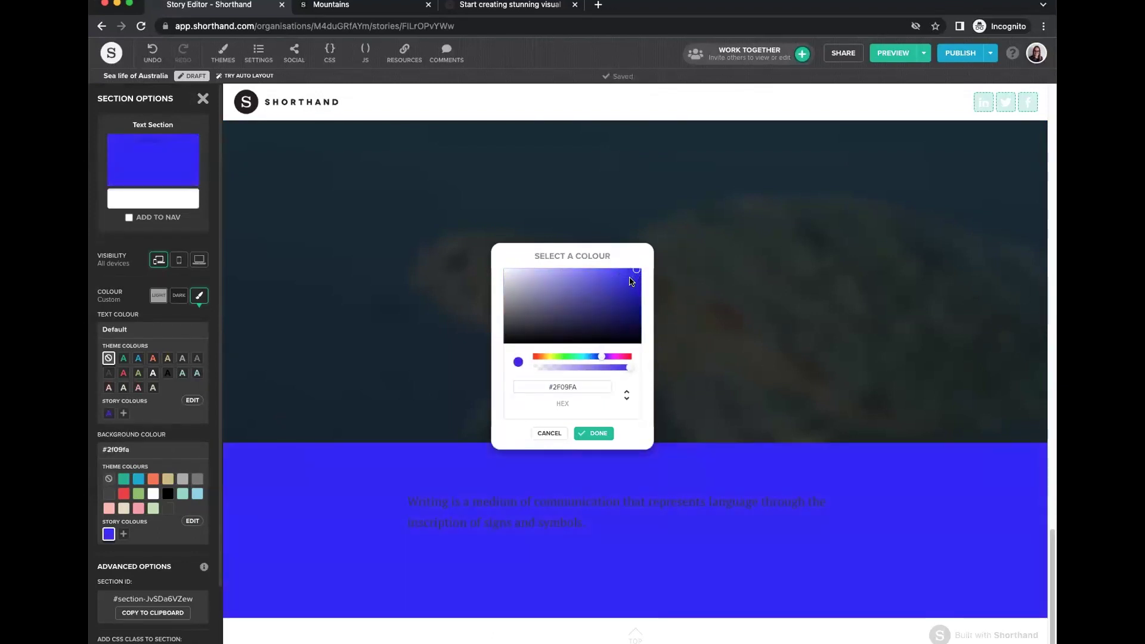
click(636, 304)
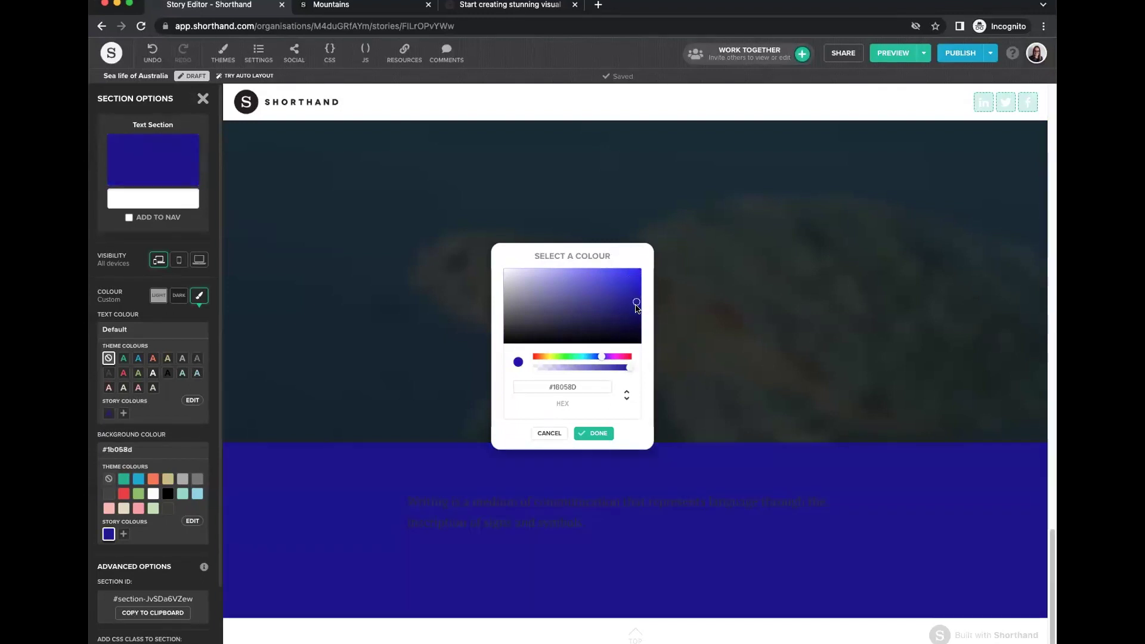
drag(636, 293, 637, 290)
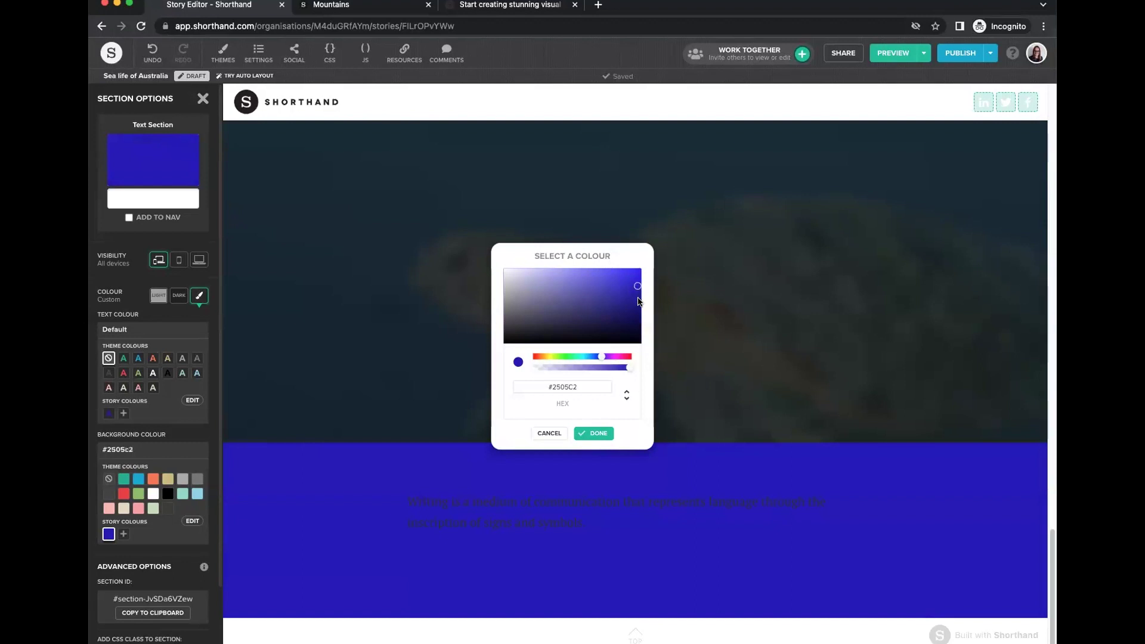
drag(637, 320, 638, 331)
click(598, 434)
click(138, 358)
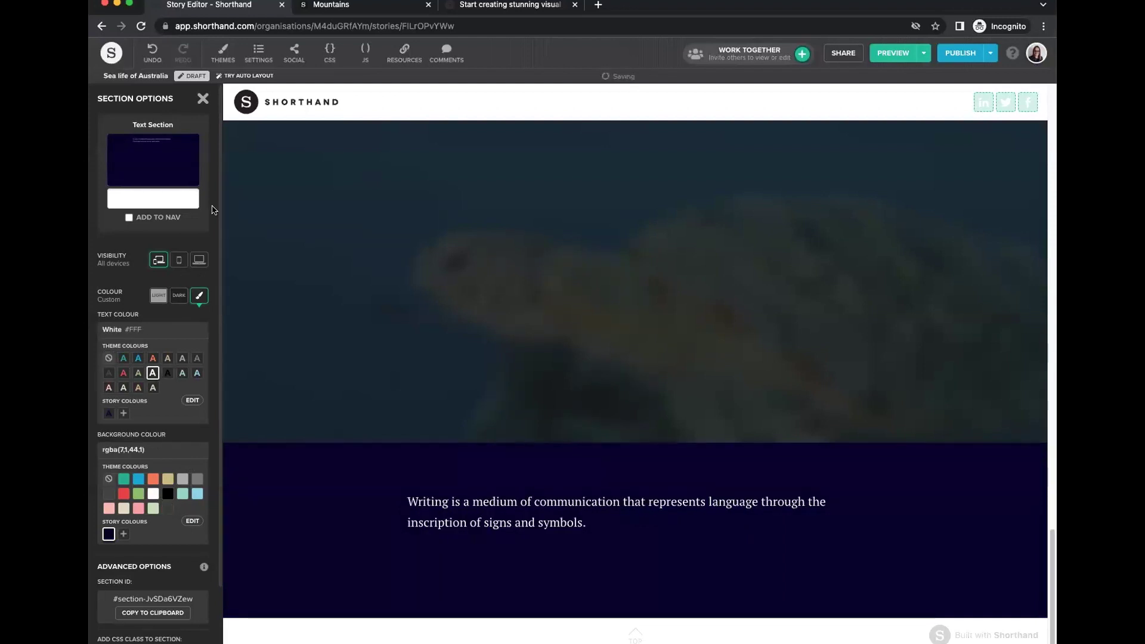
click(203, 99)
Add a button block below the paragraph in the navy text section.
scroll(734, 450, down, 2)
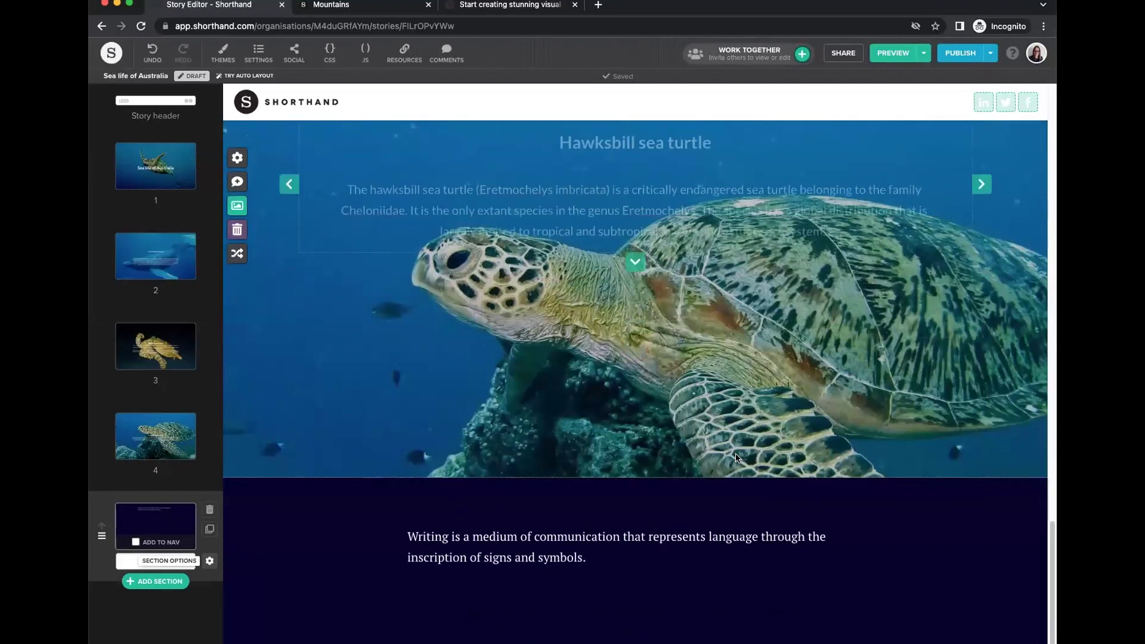
click(613, 539)
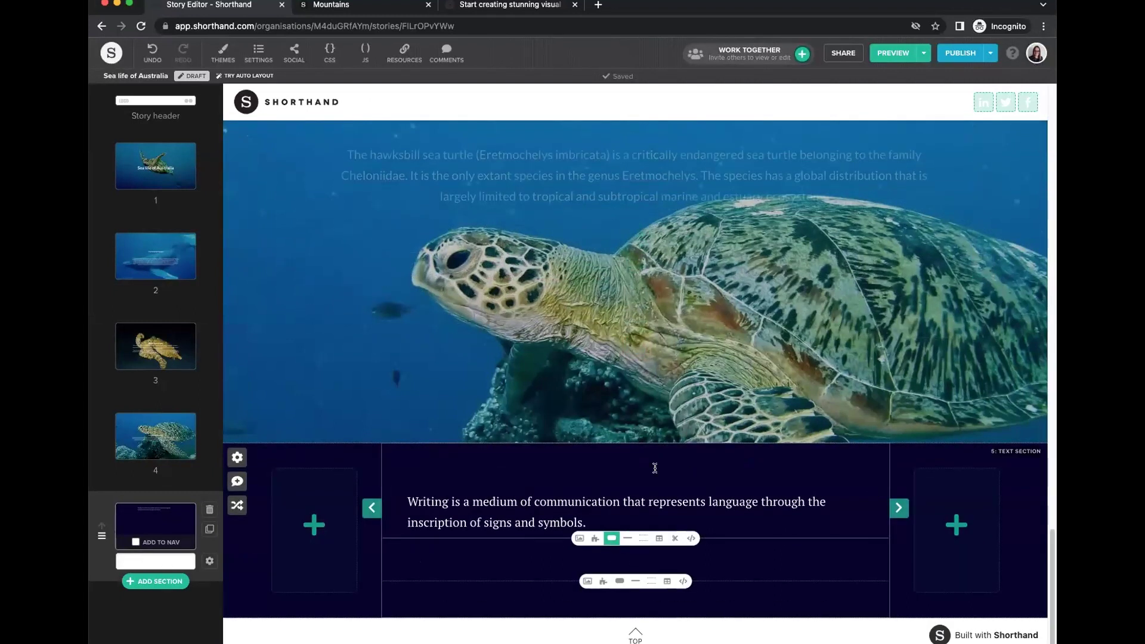
scroll(582, 568, up, 1)
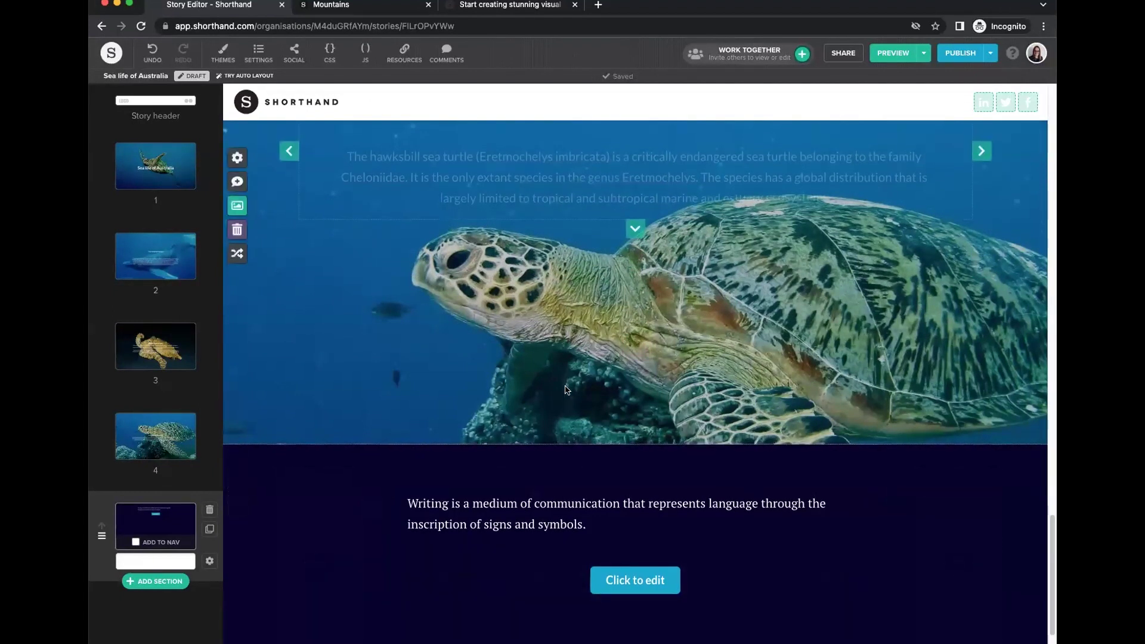
Check the story header settings, then scroll down through the story.
click(210, 104)
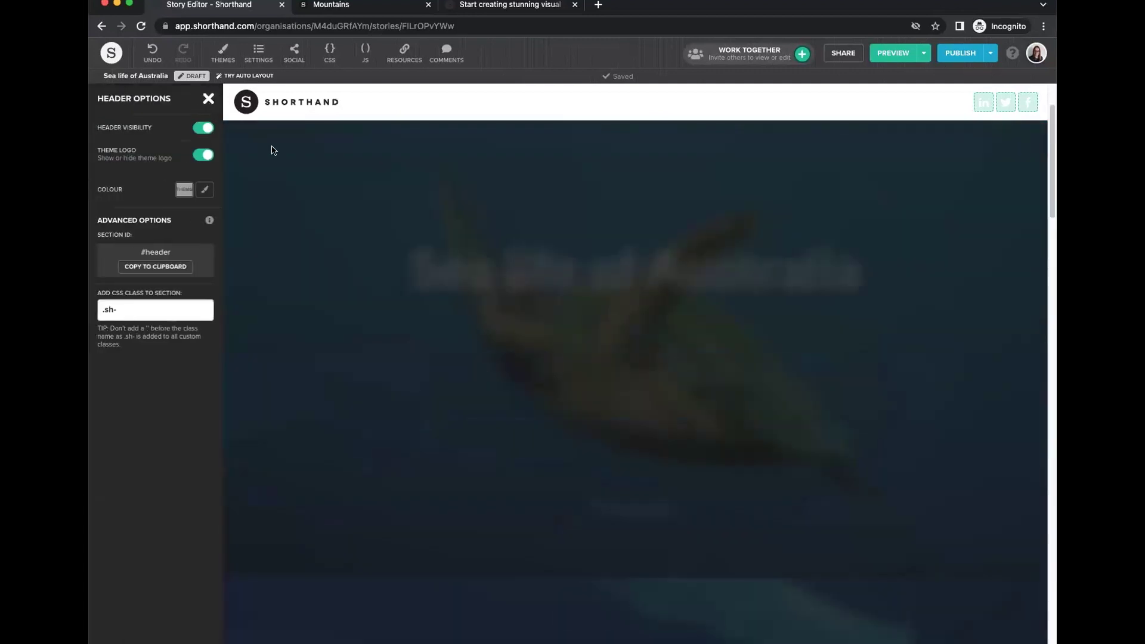
click(210, 100)
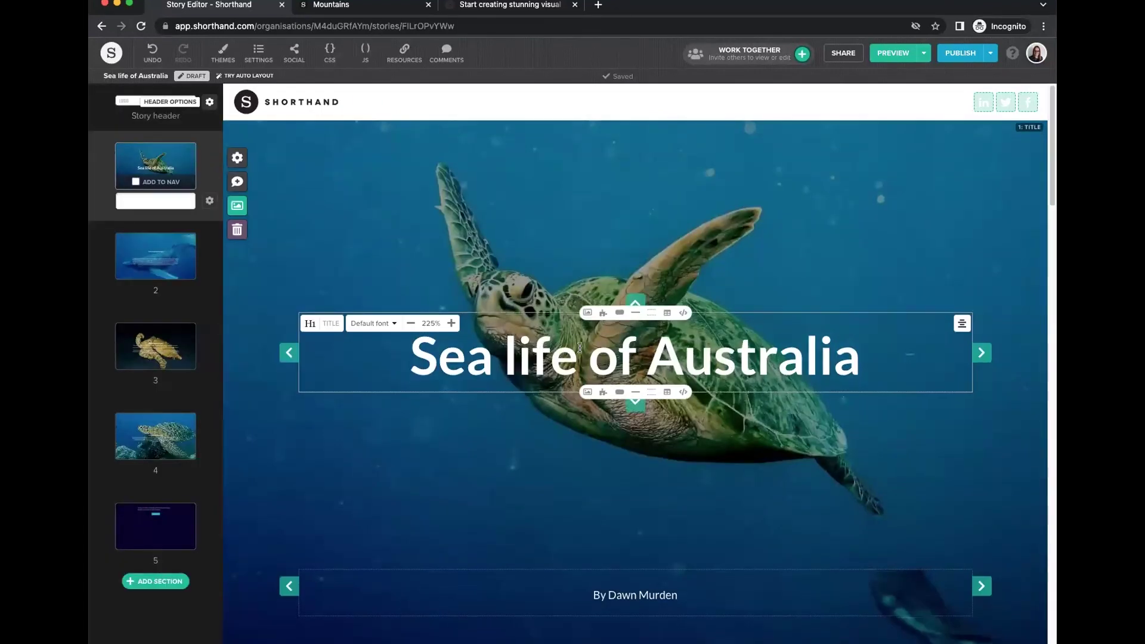
scroll(566, 382, down, 5)
scroll(584, 404, down, 20)
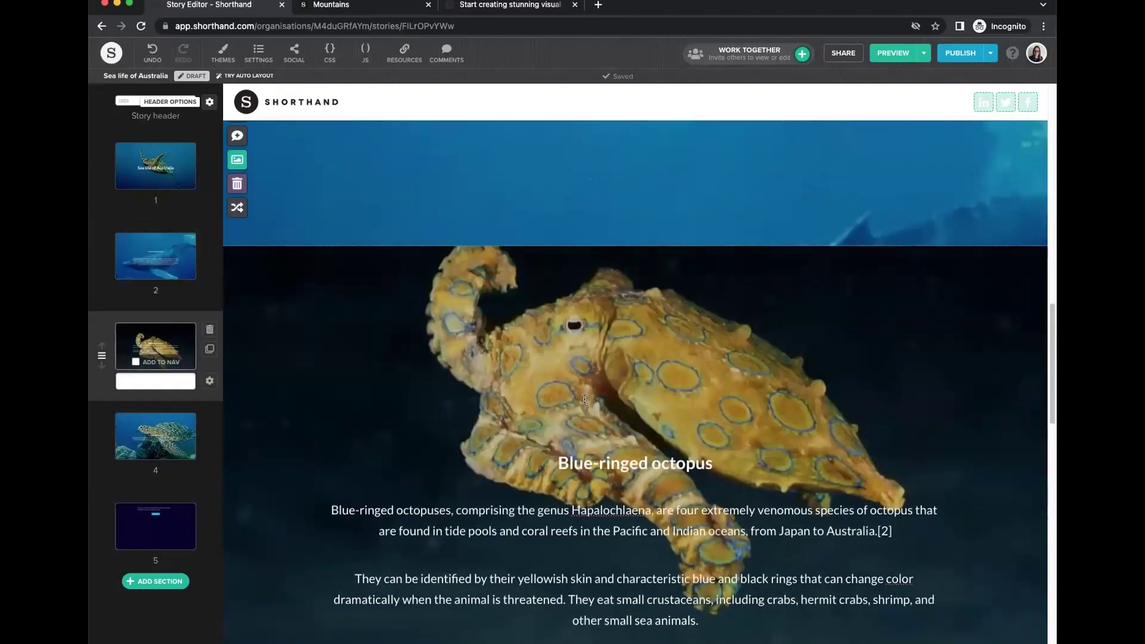
scroll(585, 402, down, 15)
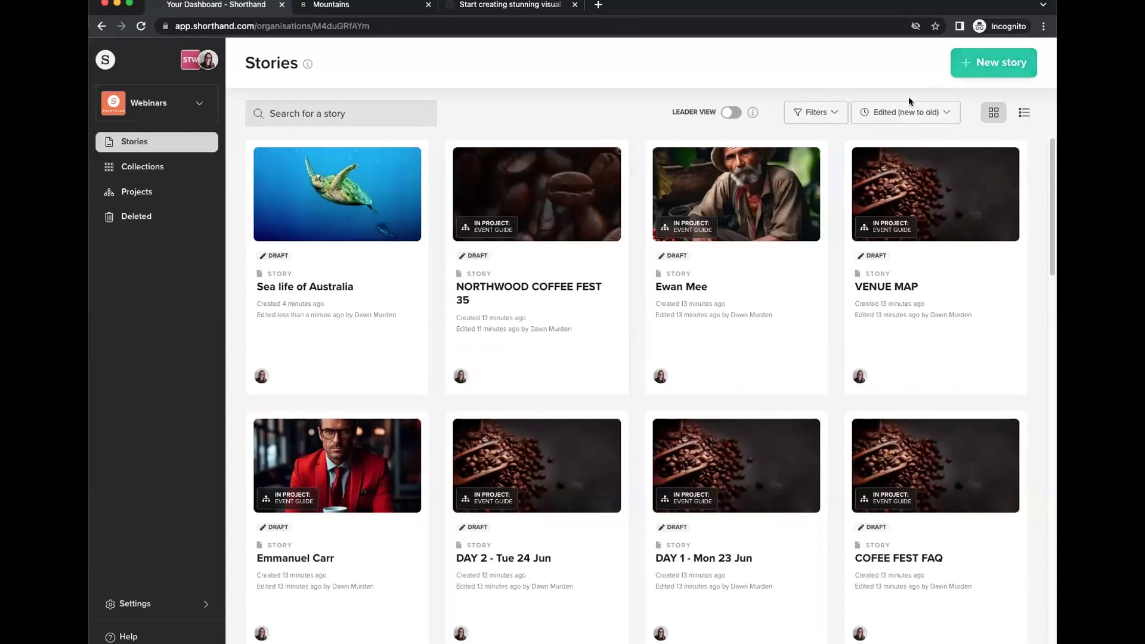
click(993, 63)
click(892, 141)
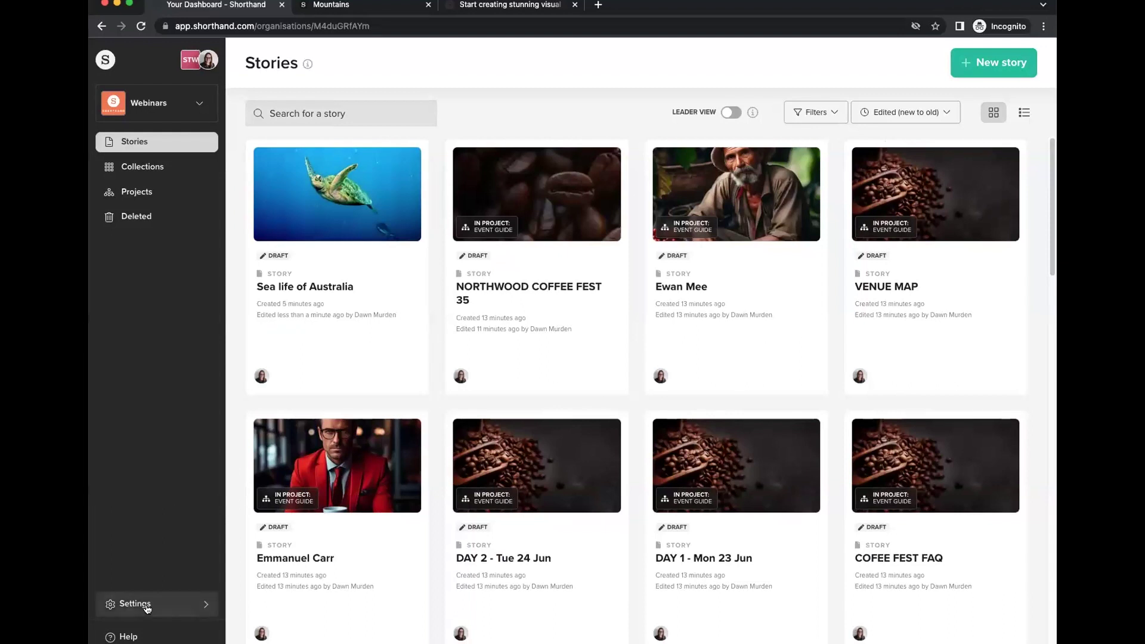
click(147, 606)
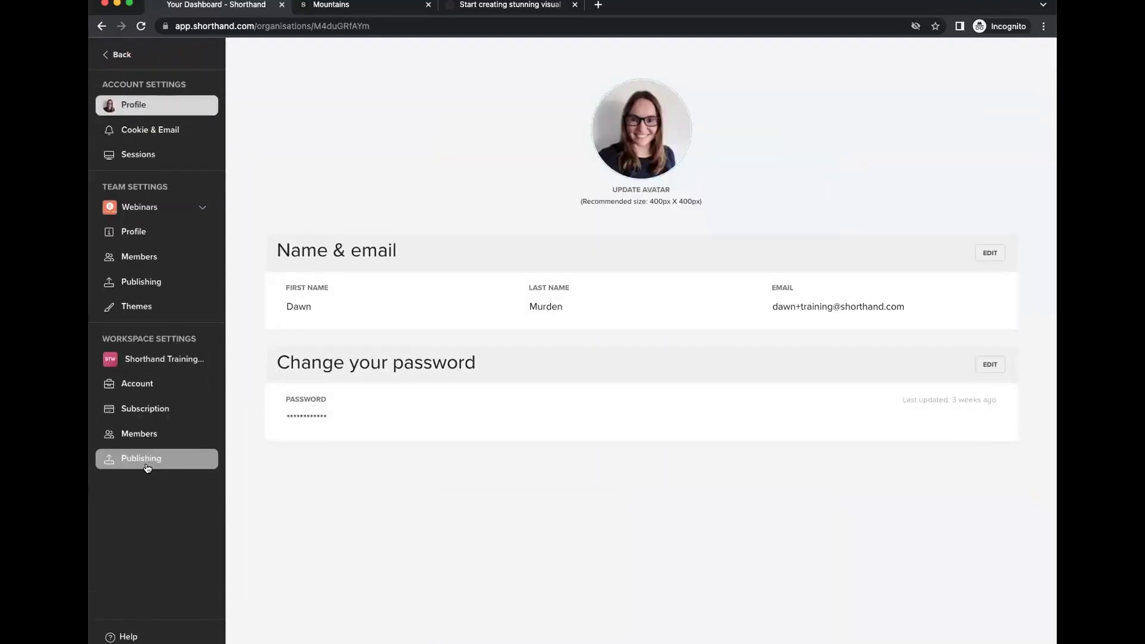
click(148, 461)
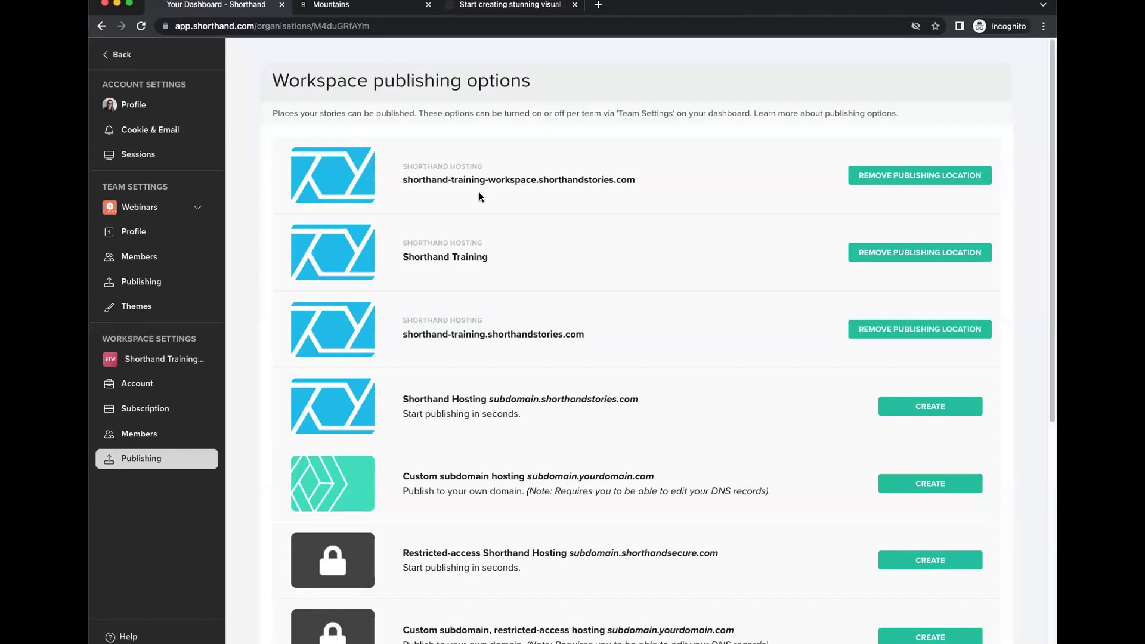
click(118, 56)
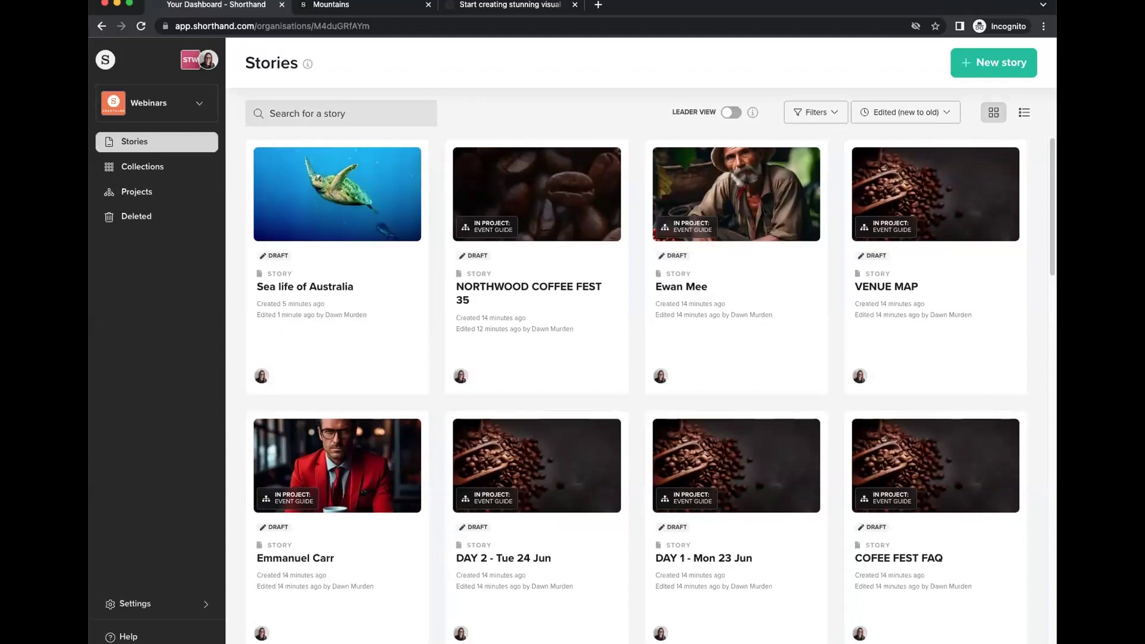
Open the Help Center from the sidebar and choose the Help @ Shorthand contact form.
click(127, 637)
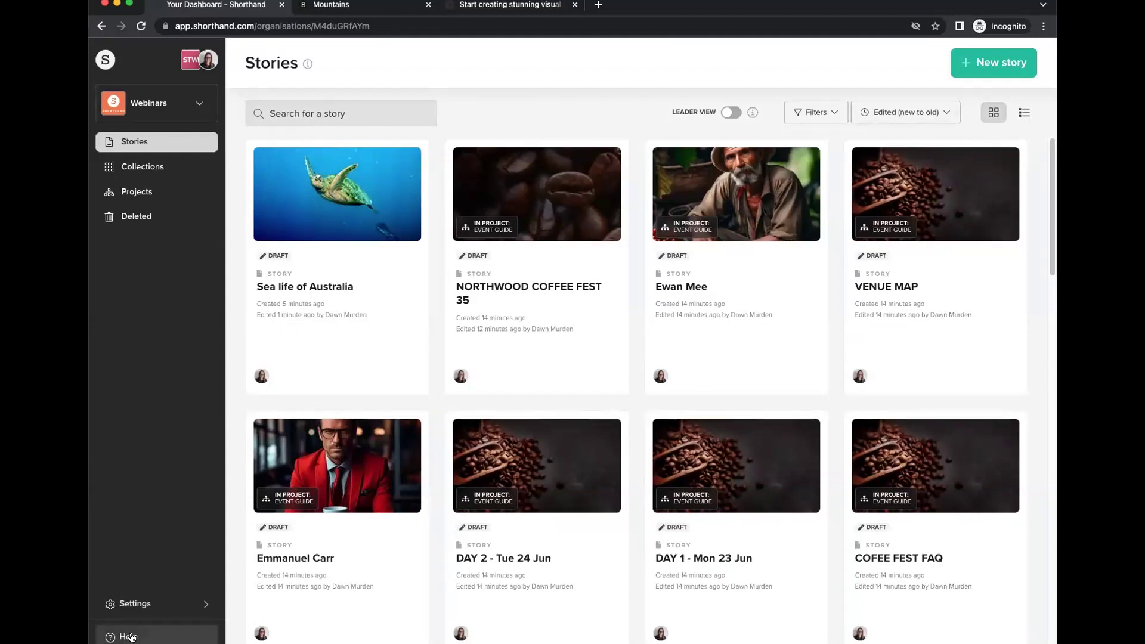
click(908, 149)
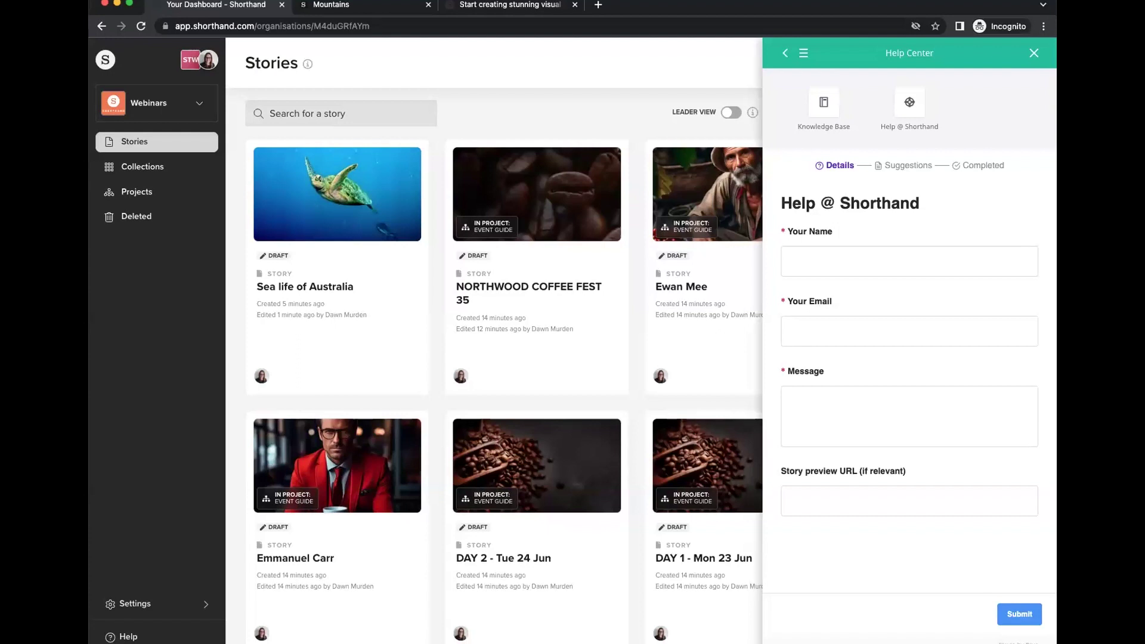
Switch the Help Center to searching Knowledge Base articles.
click(850, 122)
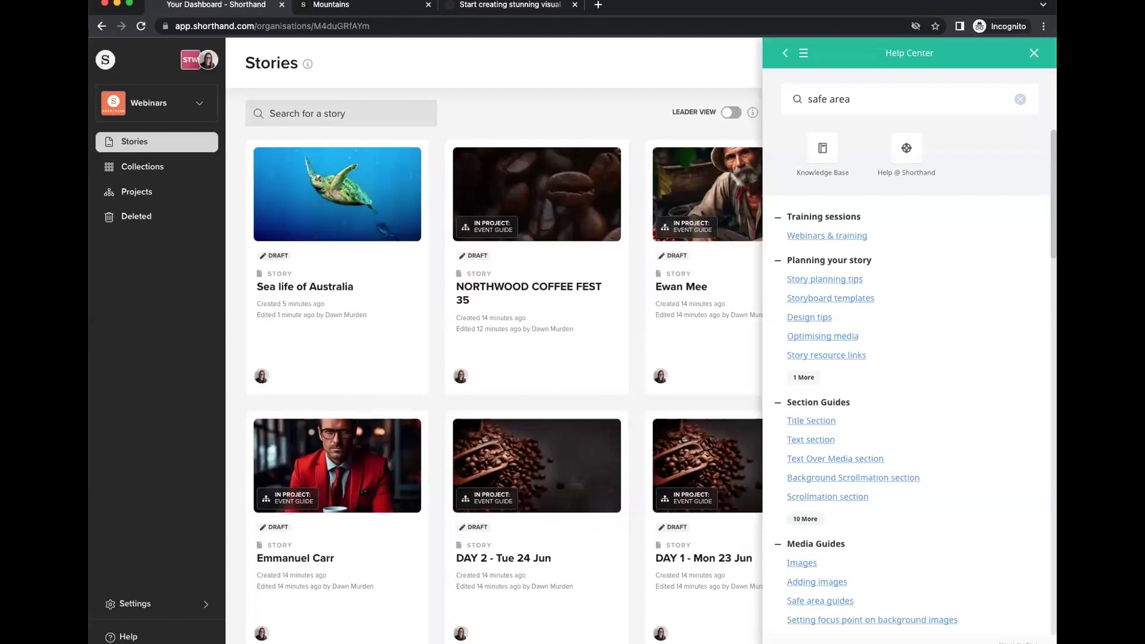
Close the Help Center, open Sea life of Australia, and scroll through its preview tab.
click(1033, 54)
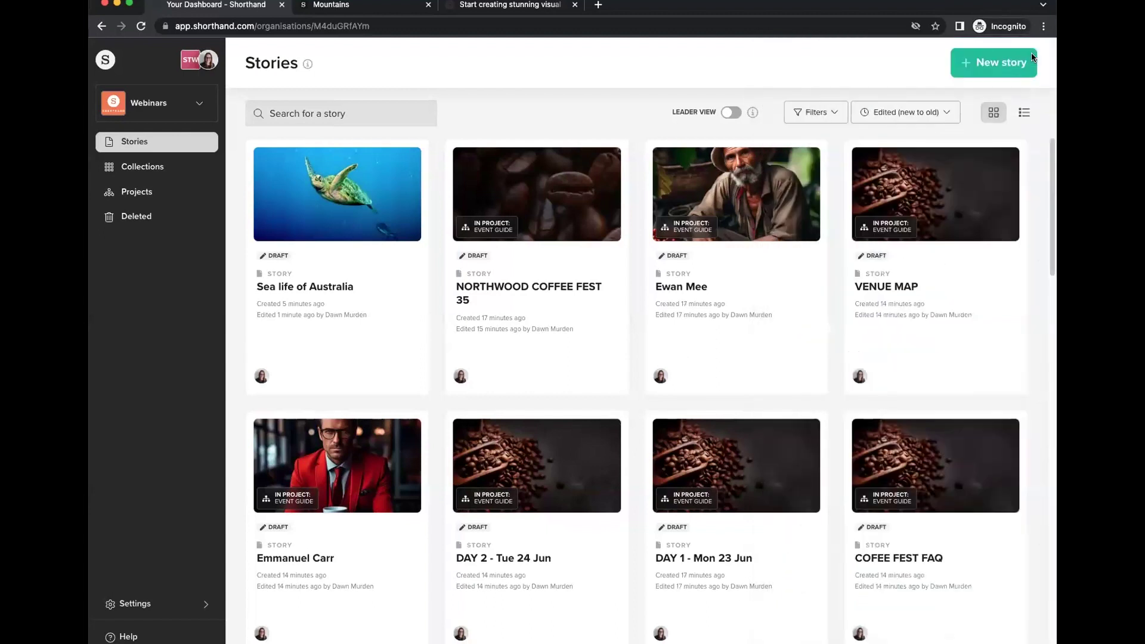
click(343, 199)
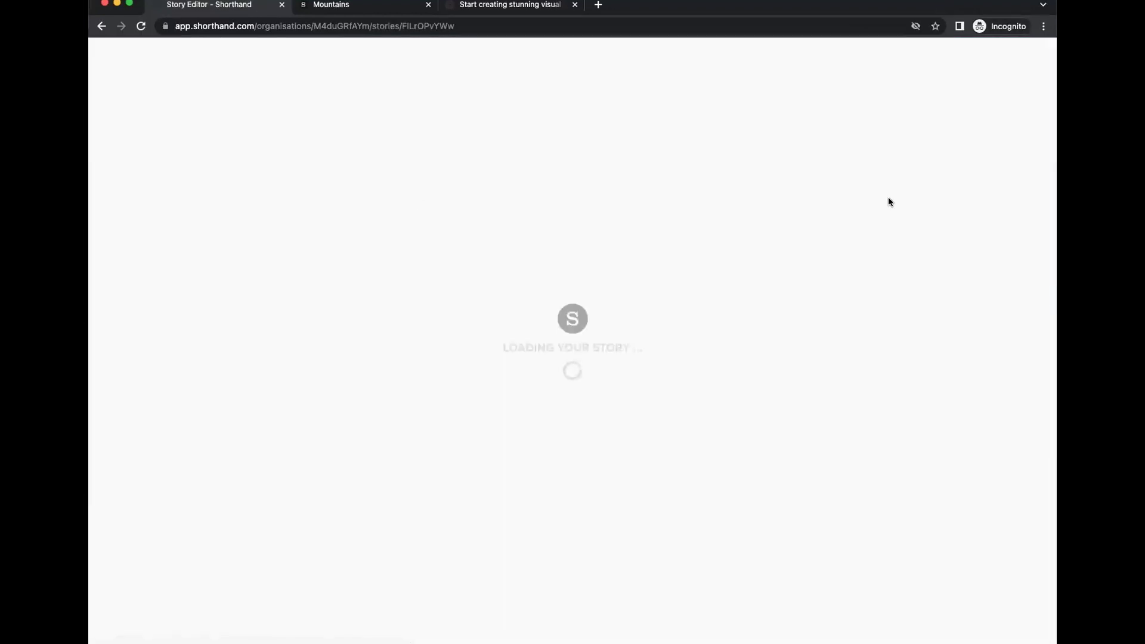
click(889, 52)
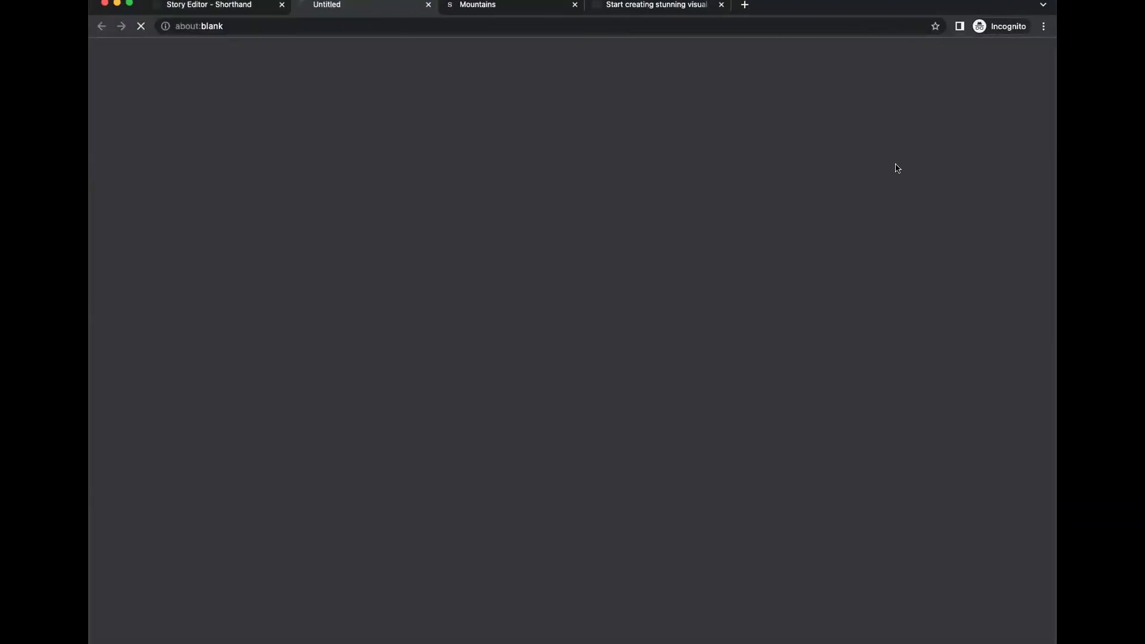
scroll(852, 376, down, 20)
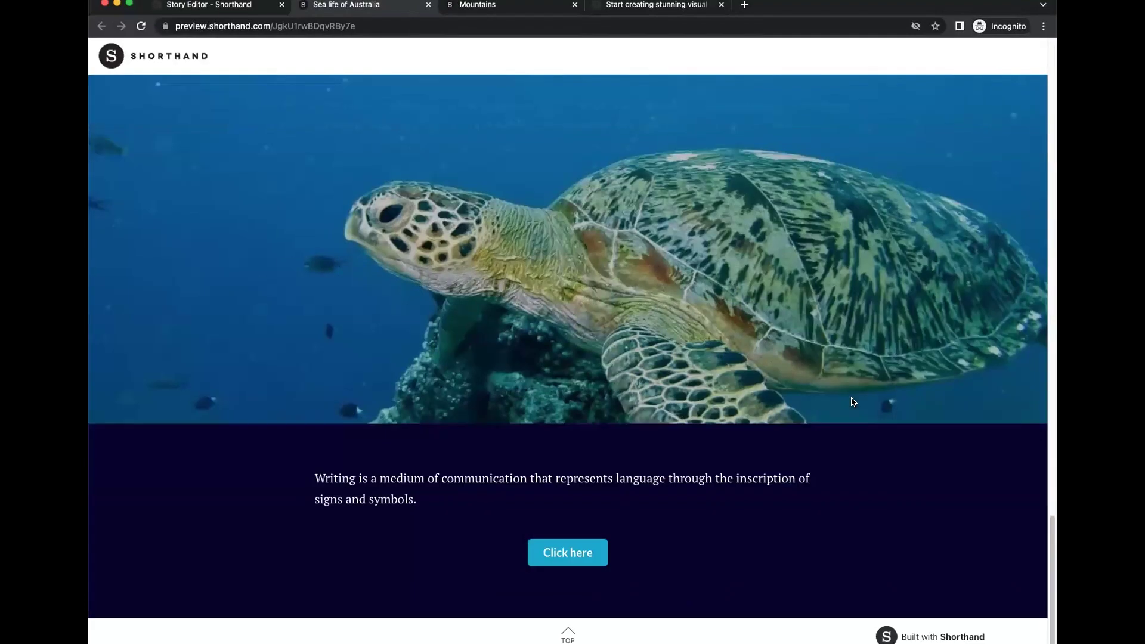
scroll(428, 66, up, 3)
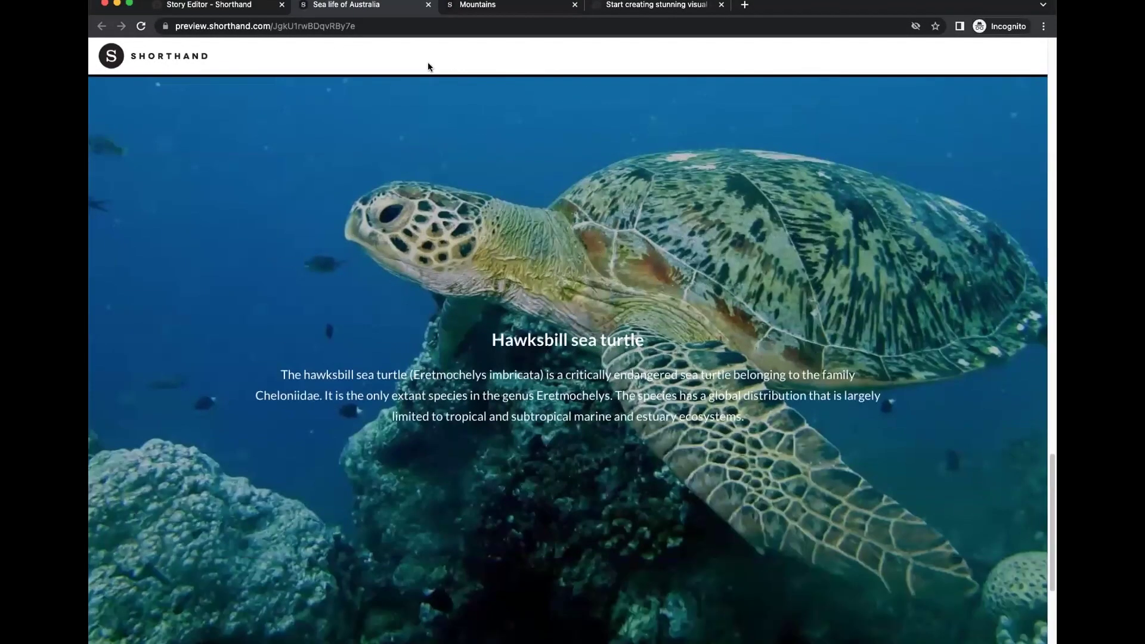
scroll(477, 114, down, 3)
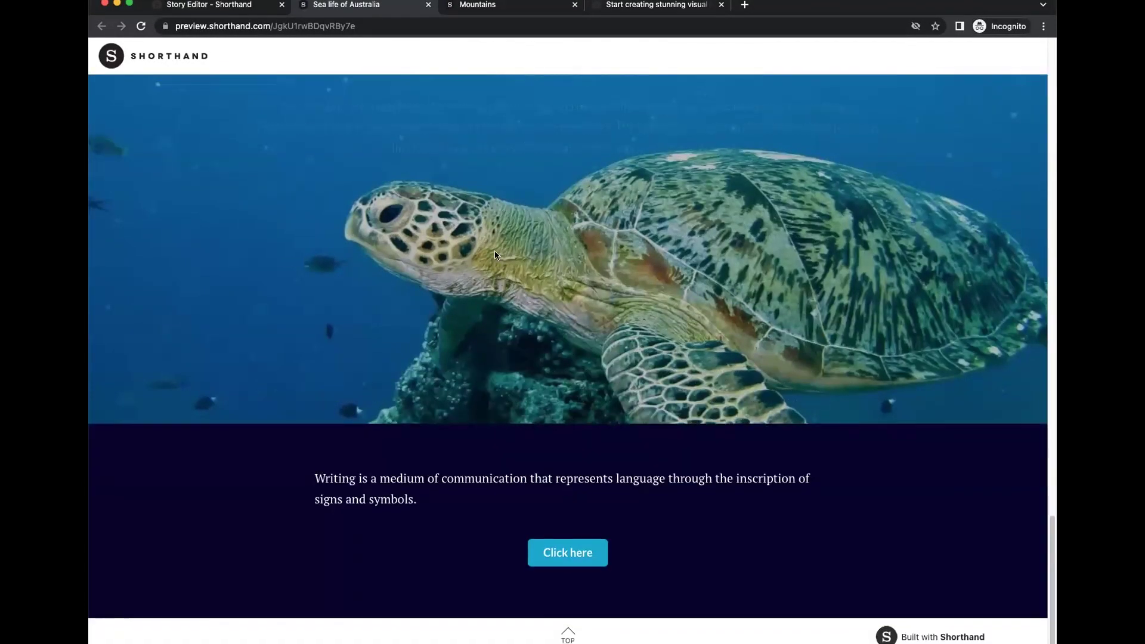
click(428, 6)
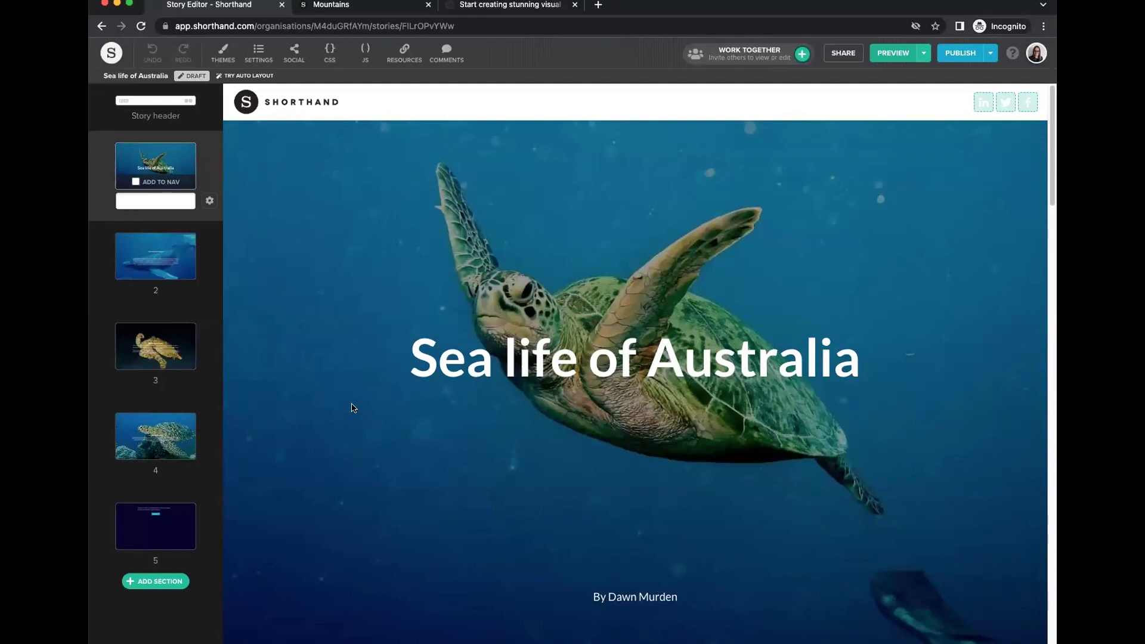
Reload the editor, open a fresh preview, close the duplicate tab and reload the preview.
click(422, 25)
key(Return)
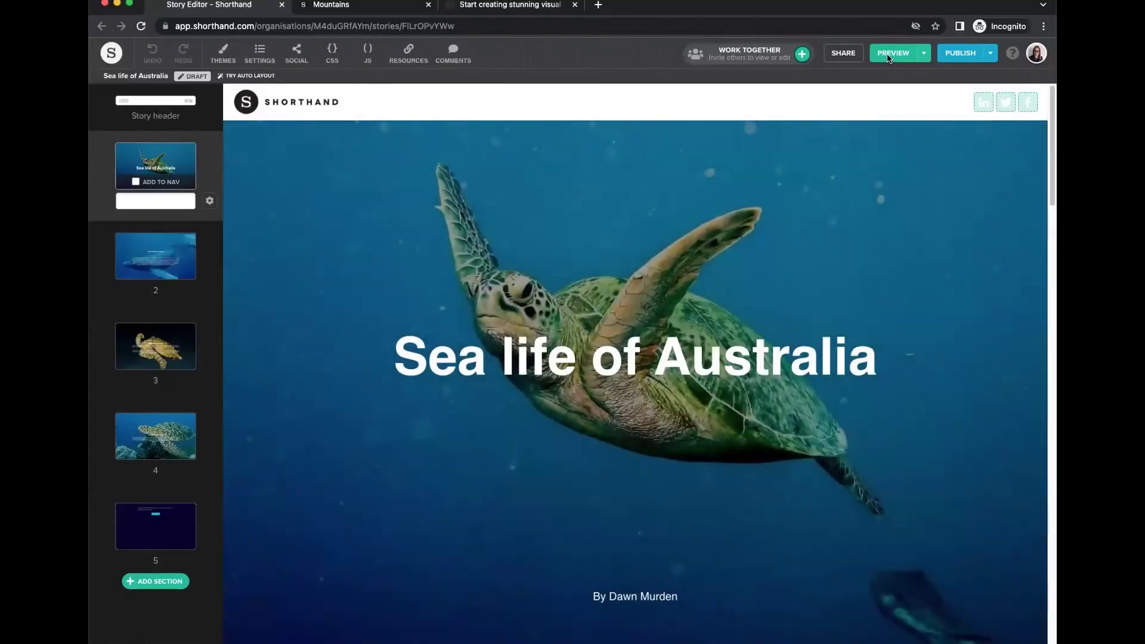
click(888, 56)
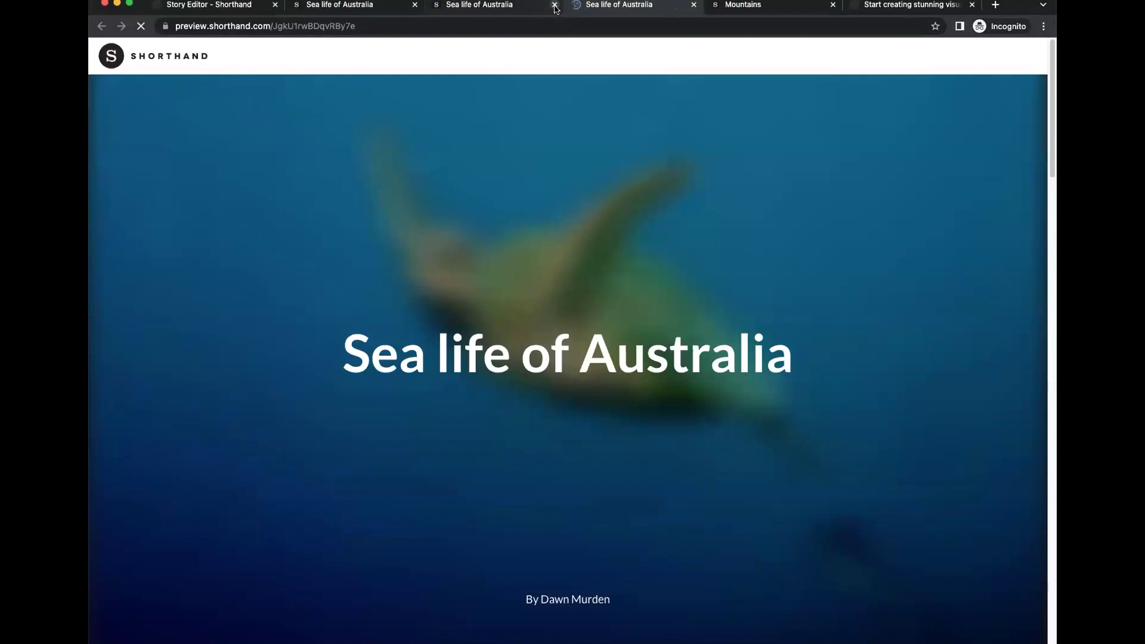
click(555, 4)
scroll(764, 396, down, 3)
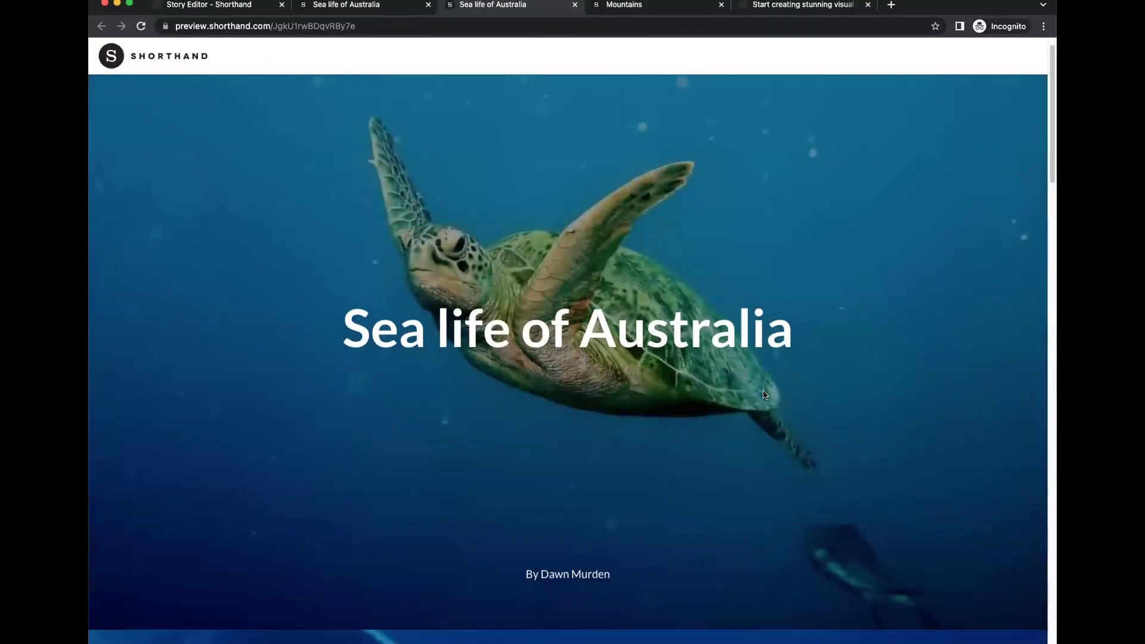
click(473, 22)
key(Return)
Scroll to the final section, expand the review panel and try its name, e-mail and feedback fields.
scroll(894, 262, down, 10)
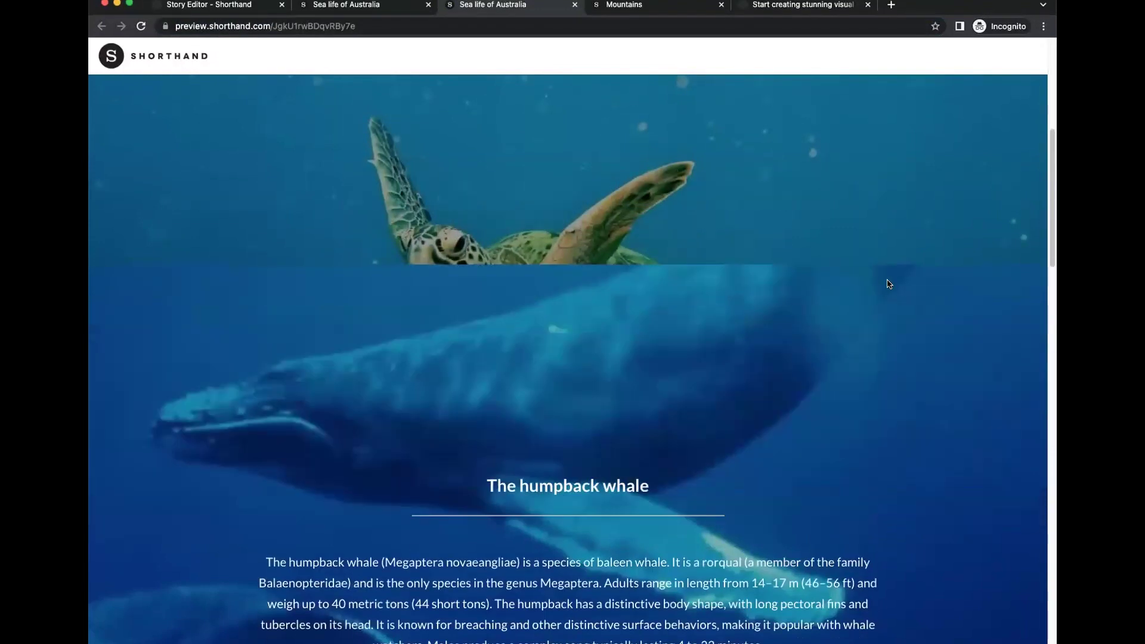
scroll(911, 326, down, 10)
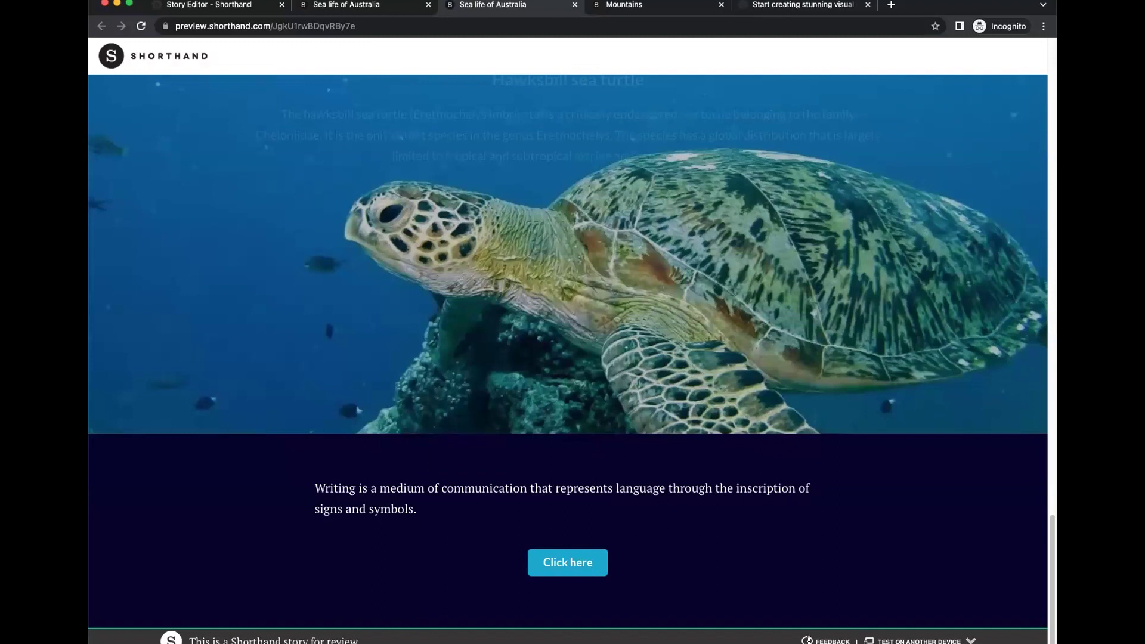
click(809, 639)
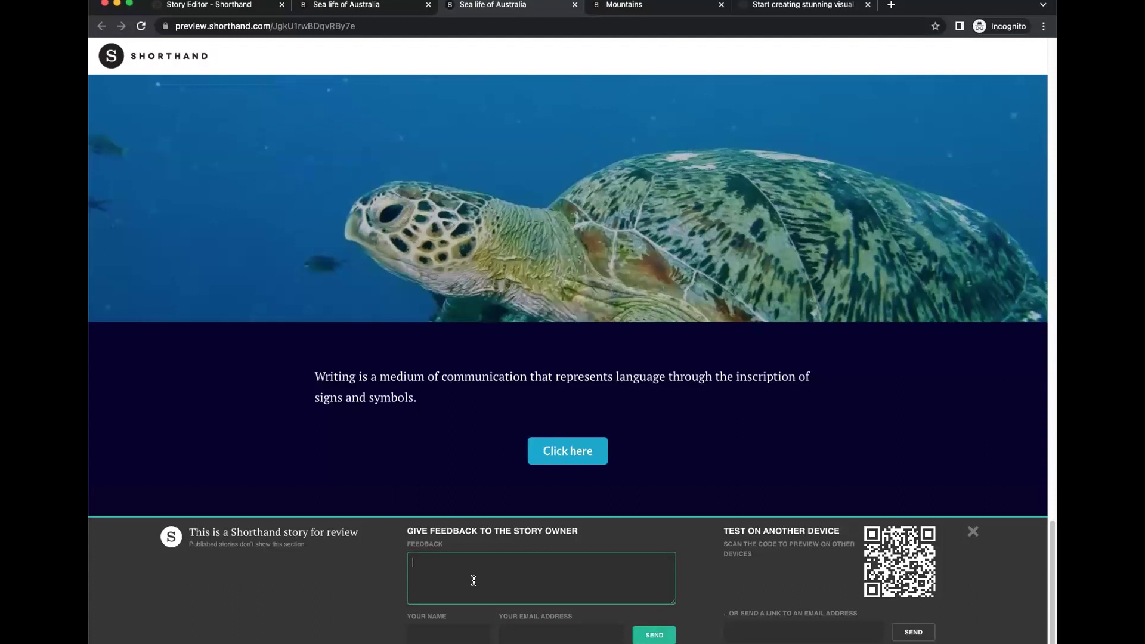
click(433, 634)
click(528, 632)
click(452, 580)
Collapse and re-expand the review panel, then switch to the preview tab showing the turtle cover.
click(973, 533)
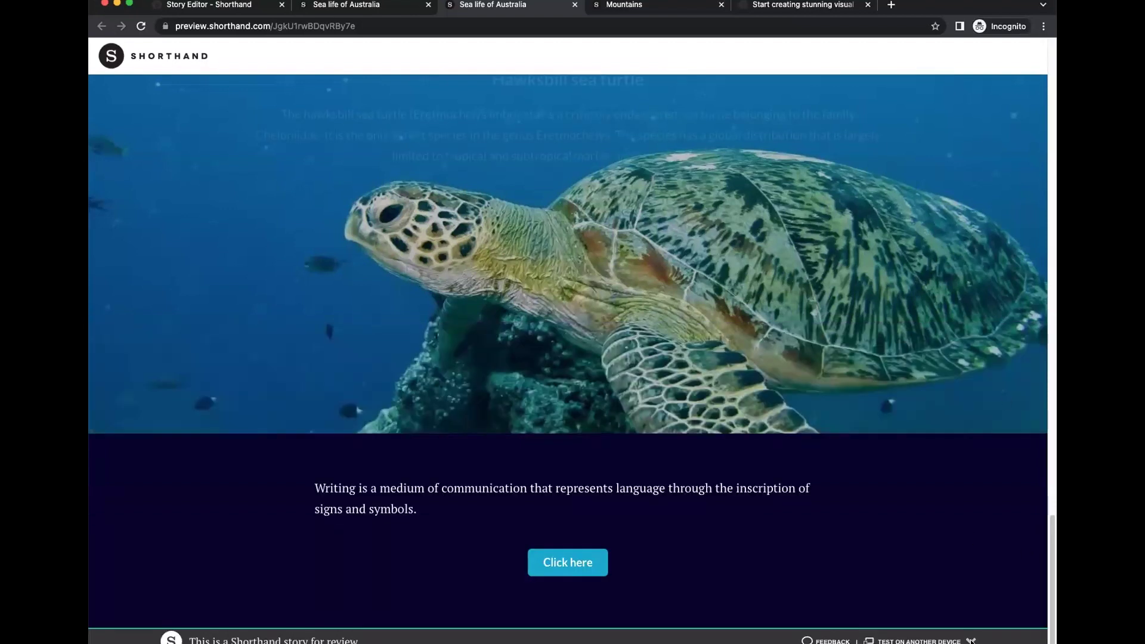
click(971, 640)
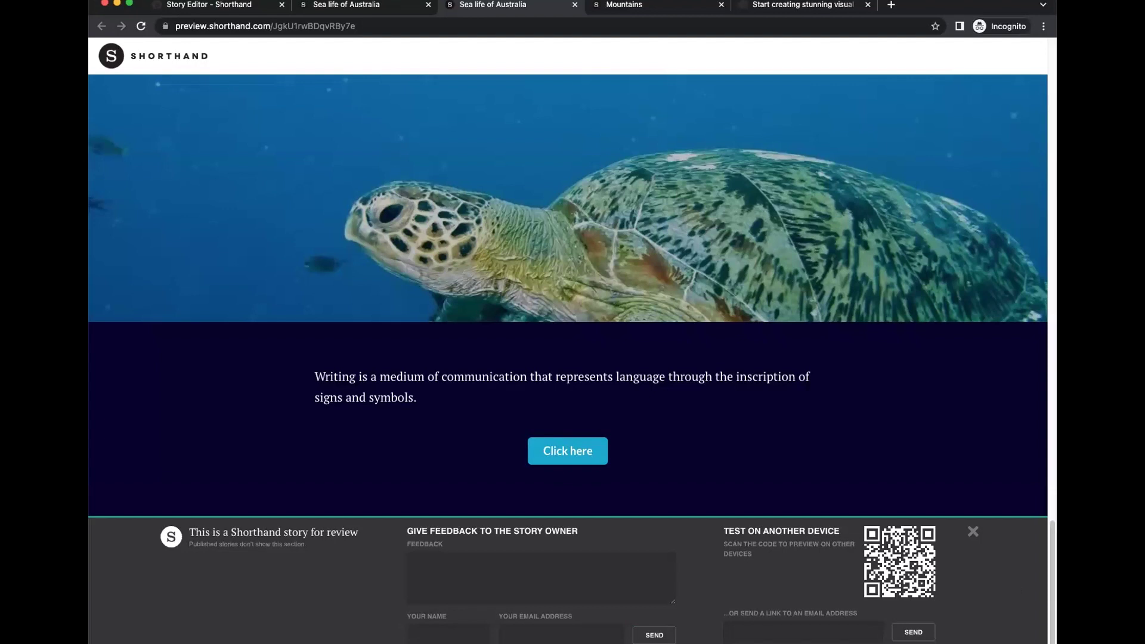
click(351, 11)
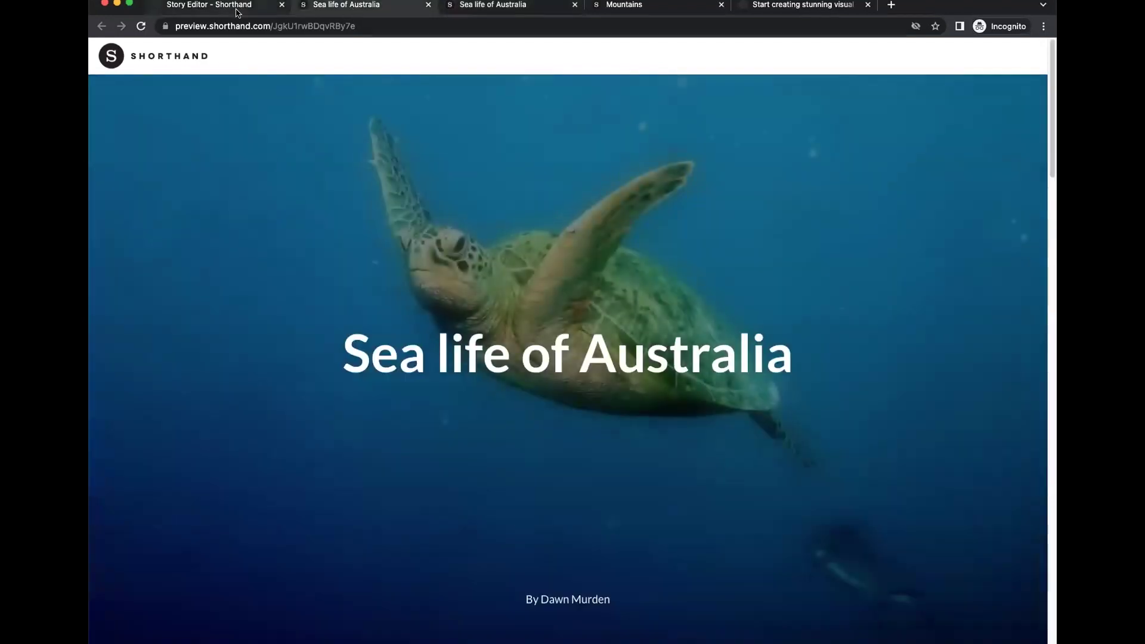
Return to the Story Editor tab, then open and close the Help Center.
click(237, 7)
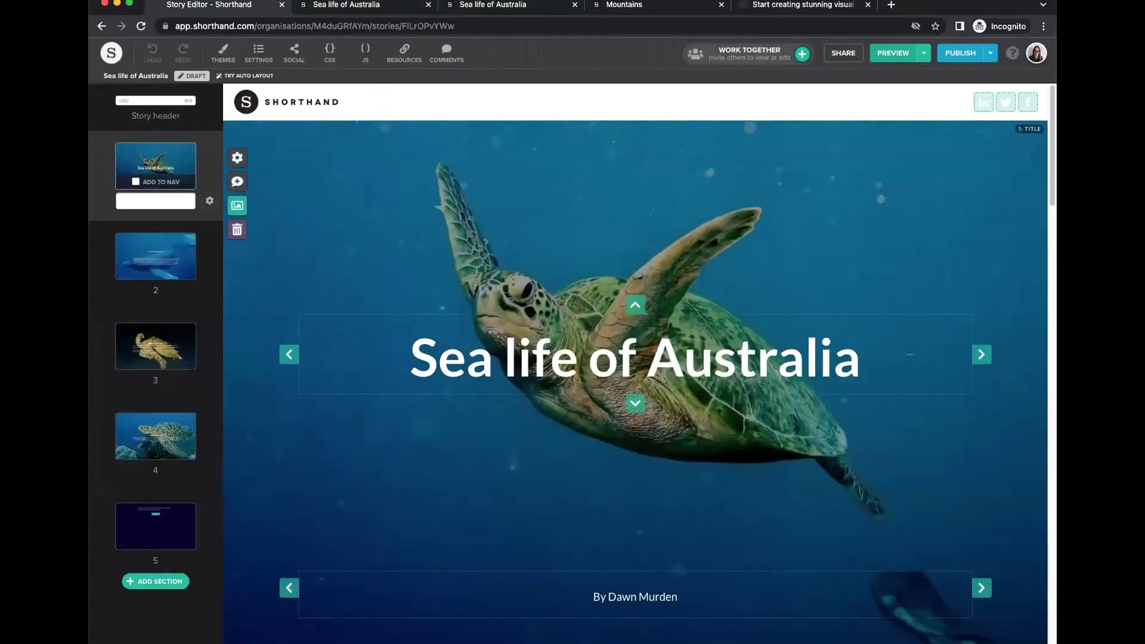
click(1012, 53)
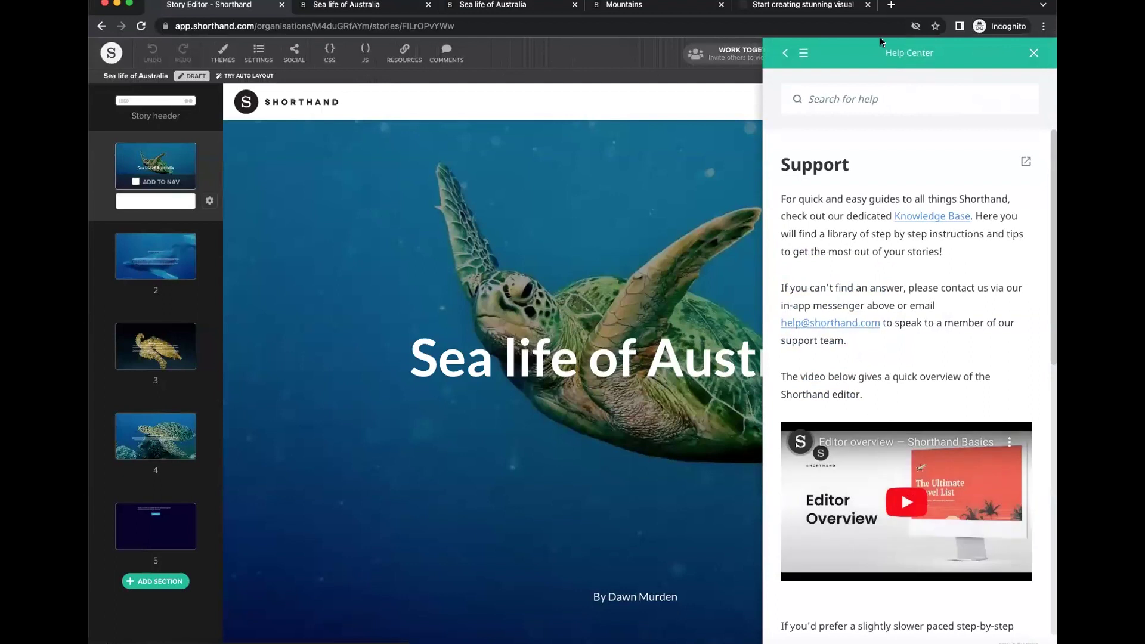
click(1034, 54)
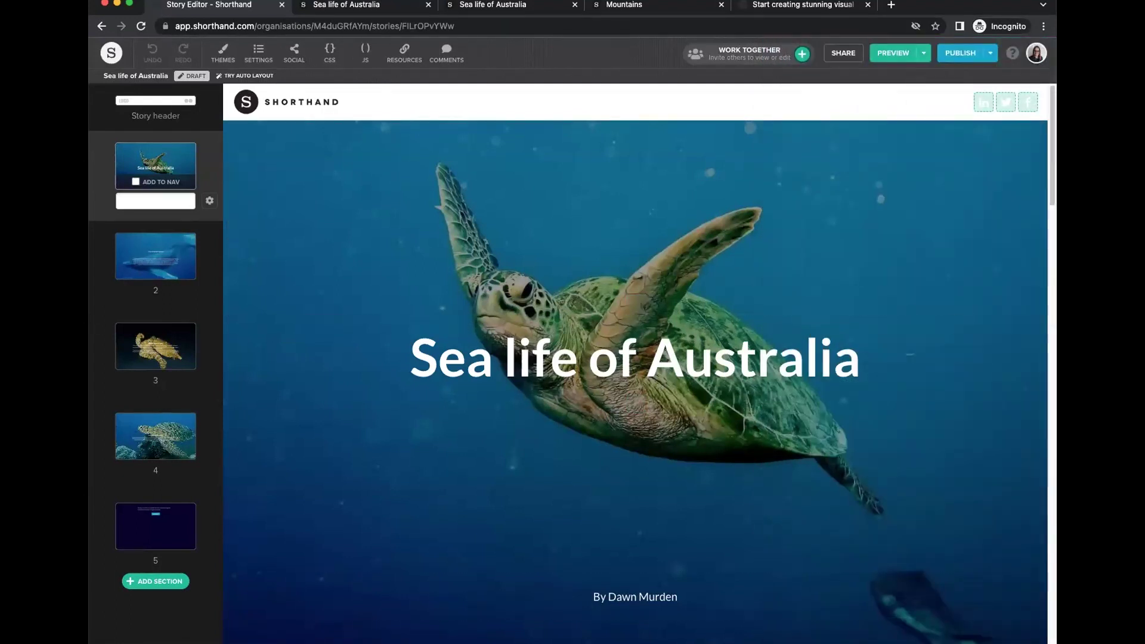